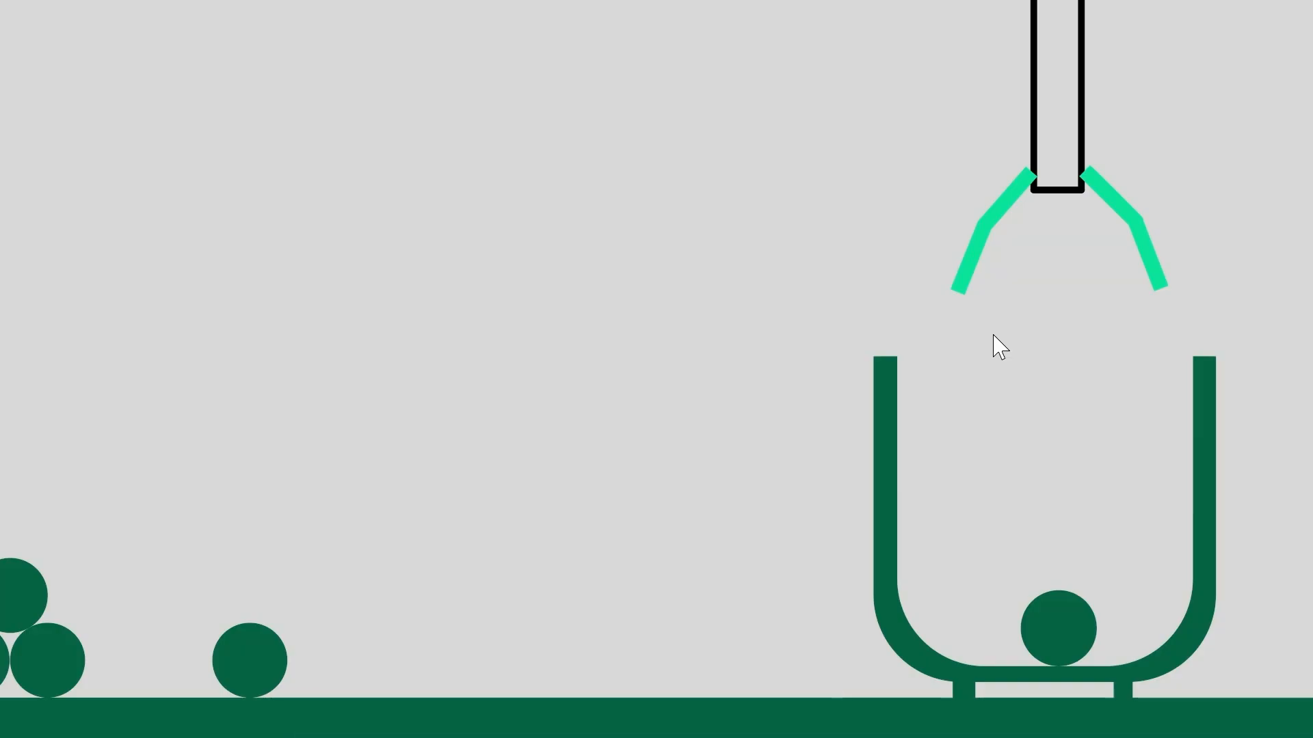
Rewind the crane video to about 00:02, where the claw grips a ball in the left pile
{"action": "mouse_move", "coordinate": [594, 294]}
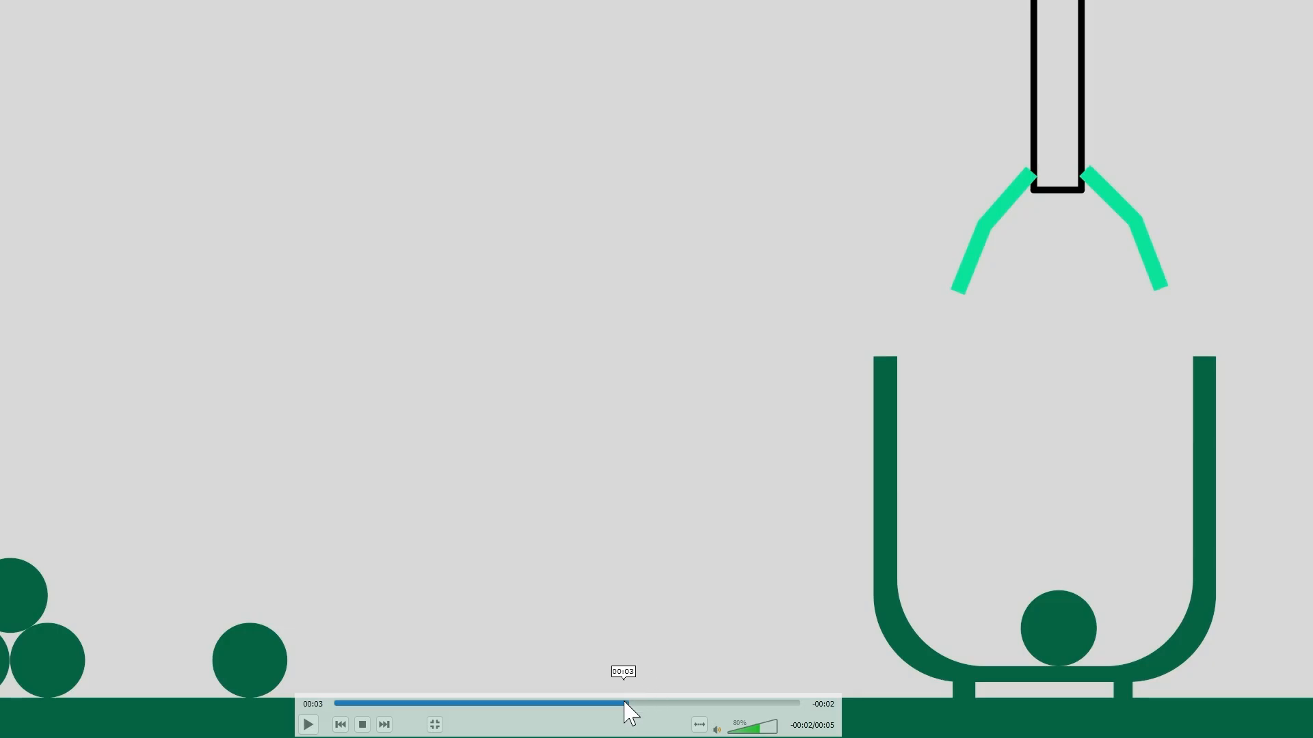
{"action": "left_click_drag", "start_coordinate": [621, 703], "coordinate": [381, 709]}
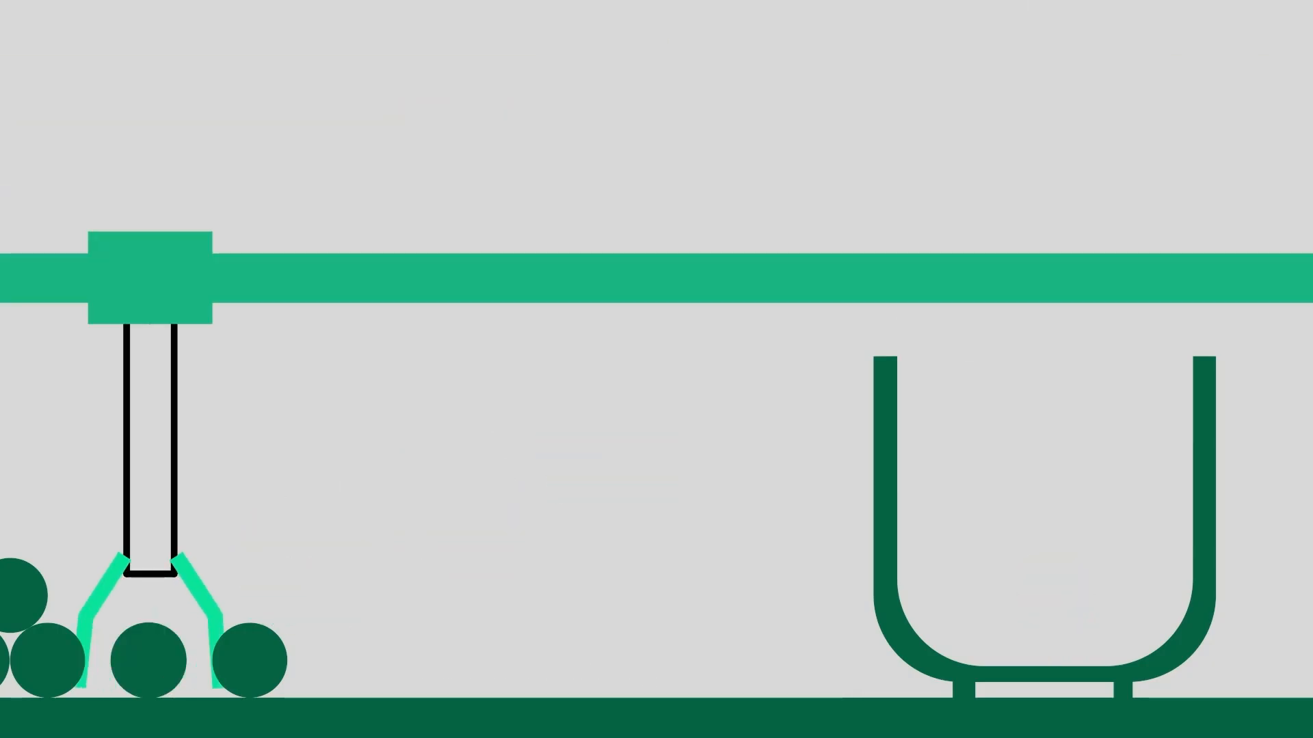
Mark the gripped ball, overhead rail and bin with red circled 1, 2 and 3, then clear the marks
{"action": "key", "text": "ctrl+alt+g"}
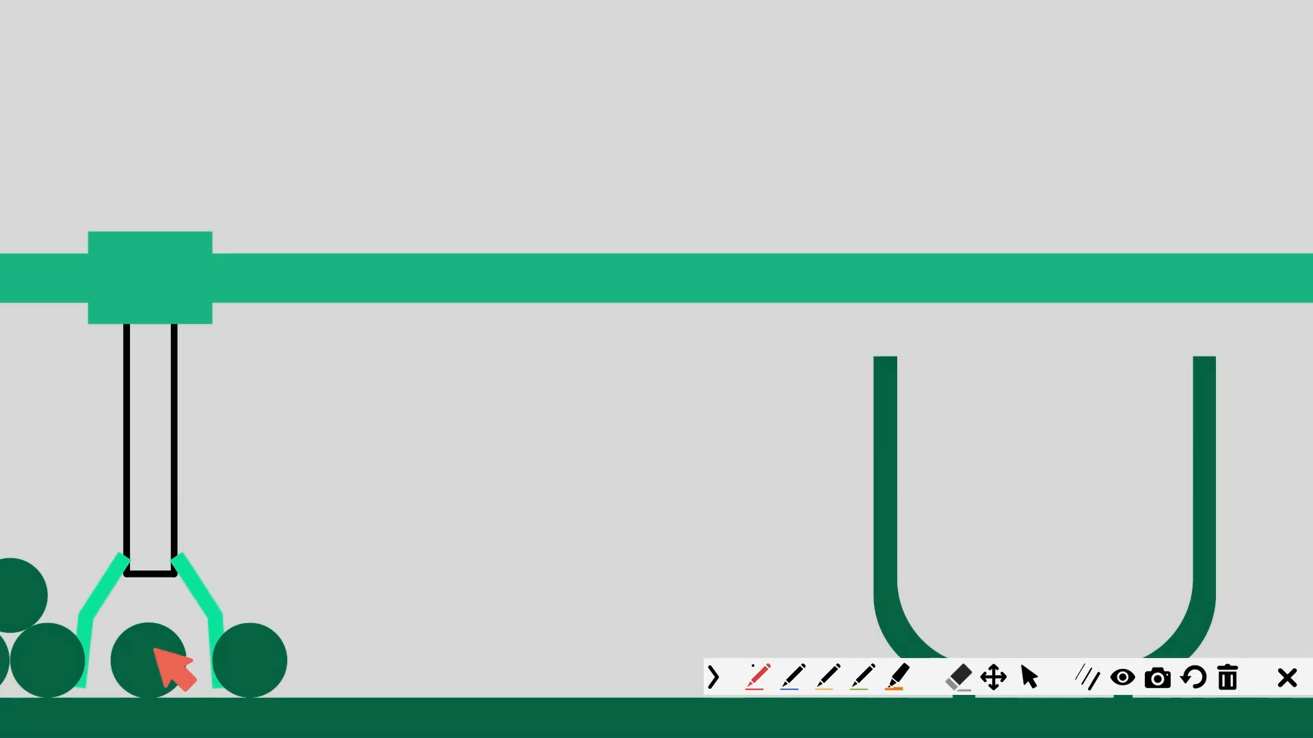
{"action": "mouse_move", "coordinate": [153, 650]}
{"action": "left_mouse_down"}
{"action": "mouse_move", "coordinate": [123, 685]}
{"action": "mouse_move", "coordinate": [187, 621]}
{"action": "mouse_move", "coordinate": [89, 589]}
{"action": "left_mouse_up"}
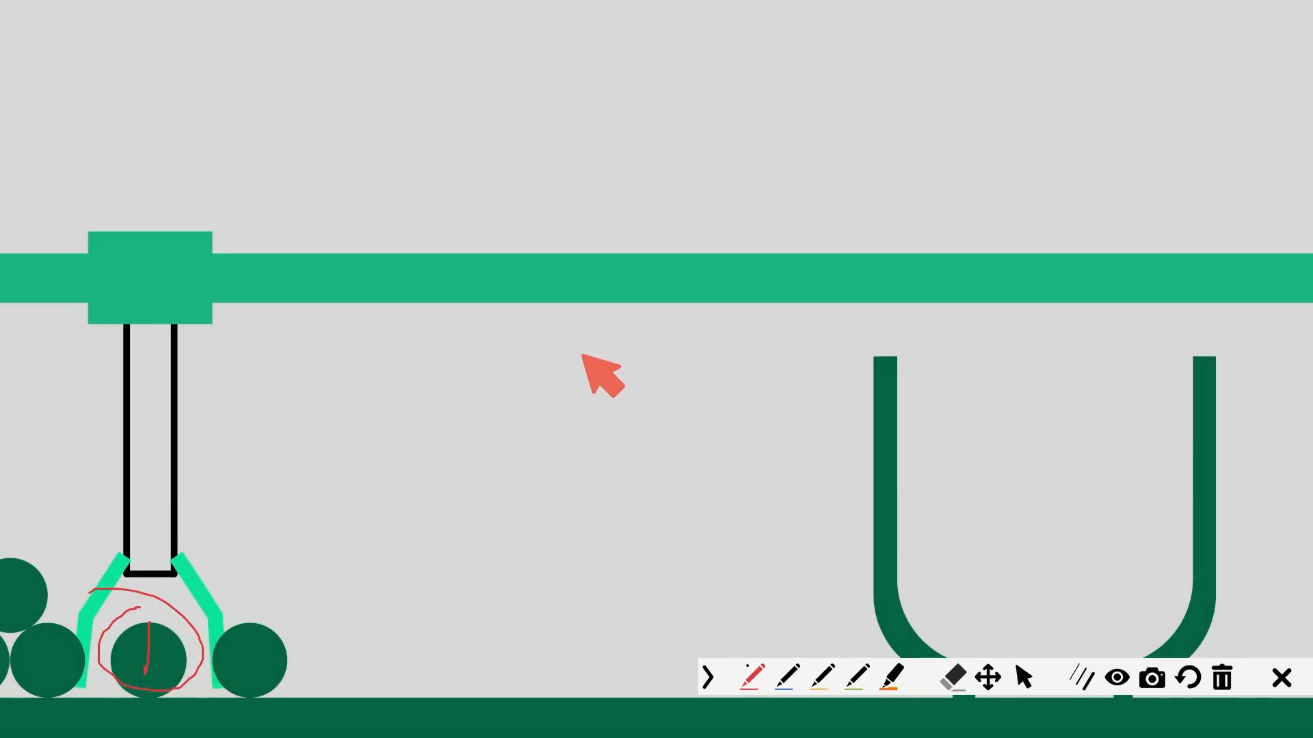
{"action": "mouse_move", "coordinate": [581, 339]}
{"action": "left_mouse_down"}
{"action": "mouse_move", "coordinate": [614, 321]}
{"action": "mouse_move", "coordinate": [619, 374]}
{"action": "left_mouse_up"}
{"action": "left_click_drag", "start_coordinate": [574, 288], "coordinate": [592, 296]}
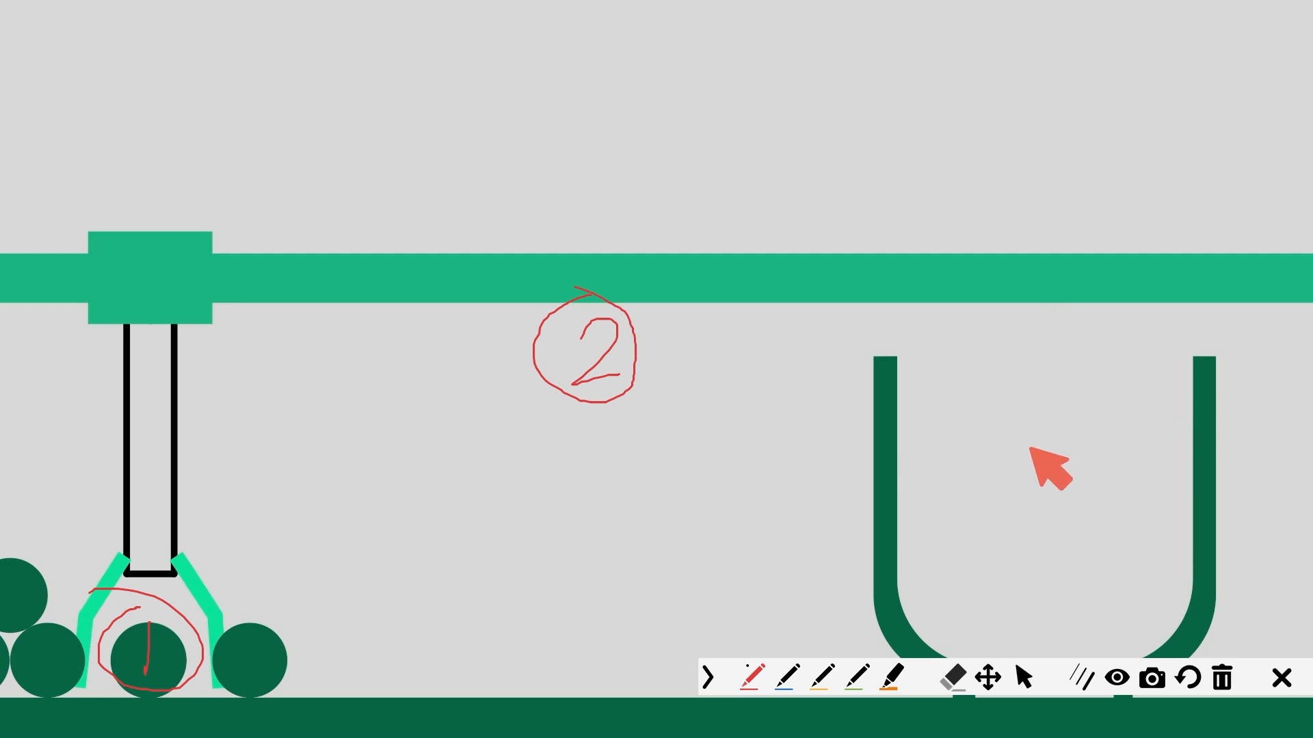
{"action": "mouse_move", "coordinate": [1030, 448]}
{"action": "left_mouse_down"}
{"action": "mouse_move", "coordinate": [1058, 455]}
{"action": "mouse_move", "coordinate": [1020, 492]}
{"action": "left_mouse_up"}
{"action": "mouse_move", "coordinate": [1052, 404]}
{"action": "left_mouse_down"}
{"action": "mouse_move", "coordinate": [1087, 504]}
{"action": "mouse_move", "coordinate": [1056, 403]}
{"action": "left_mouse_up"}
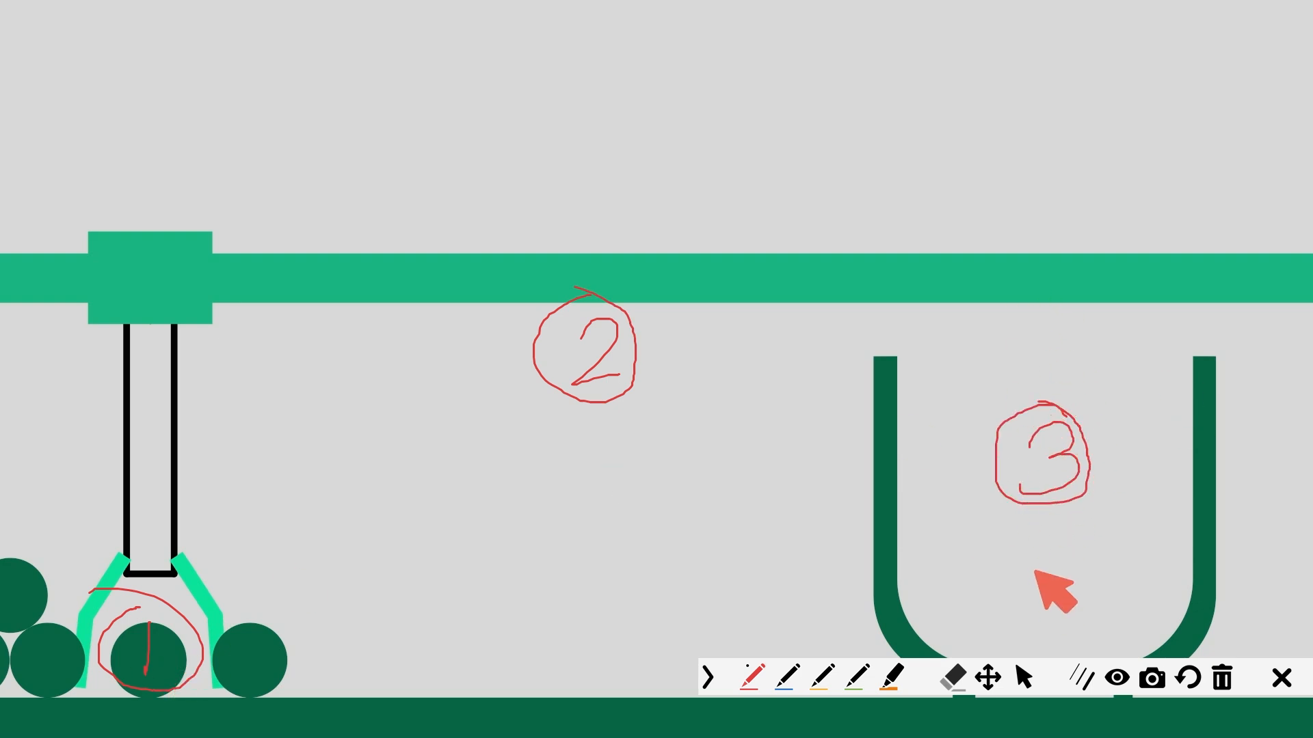
{"action": "left_click", "coordinate": [1281, 678]}
Scrub the crane video from its start to where the ball drops into the bin
{"action": "left_click", "coordinate": [400, 702]}
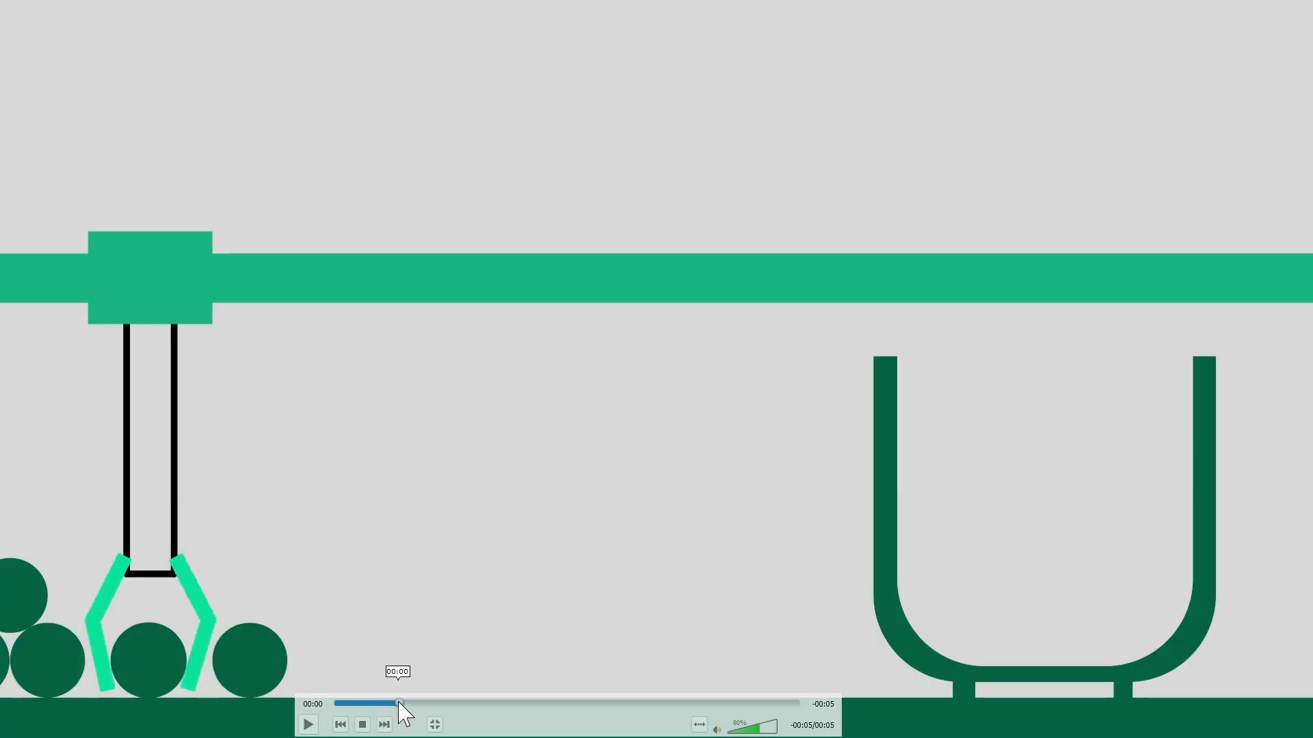
{"action": "left_click_drag", "start_coordinate": [400, 703], "coordinate": [507, 703]}
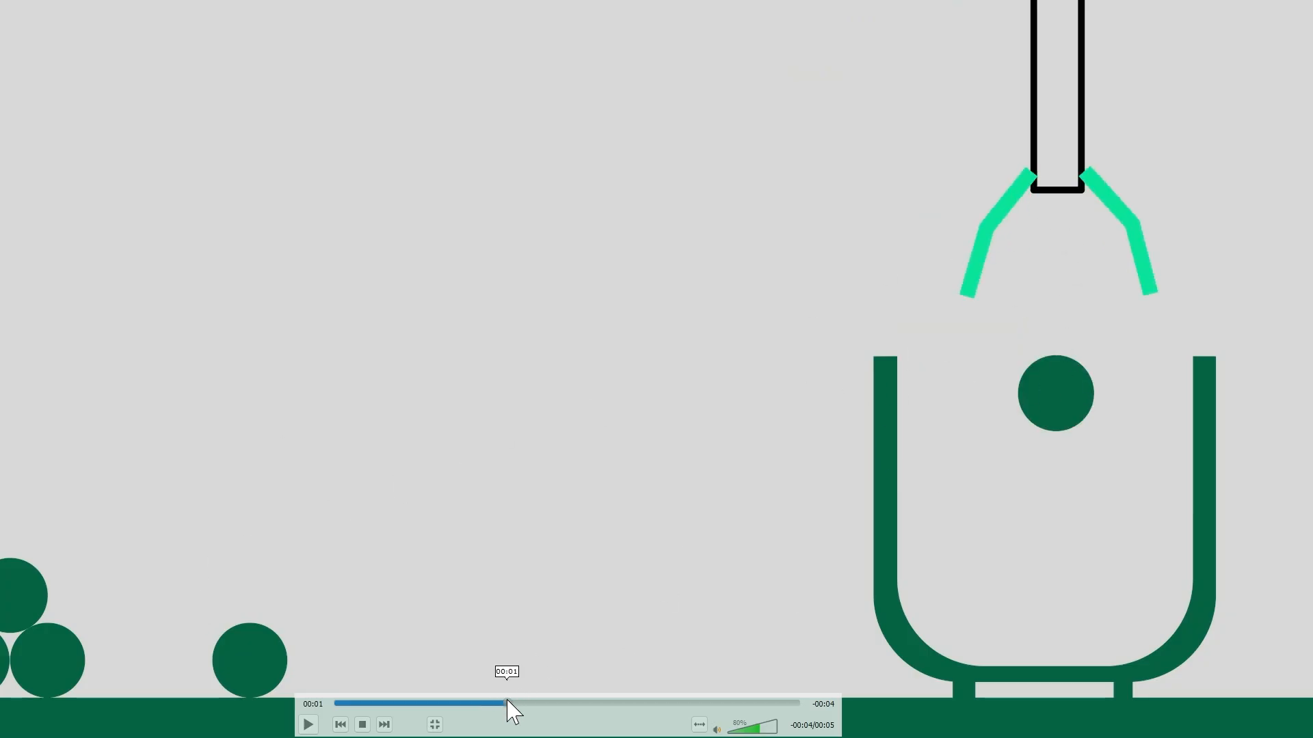
{"action": "left_click_drag", "start_coordinate": [508, 703], "coordinate": [646, 703]}
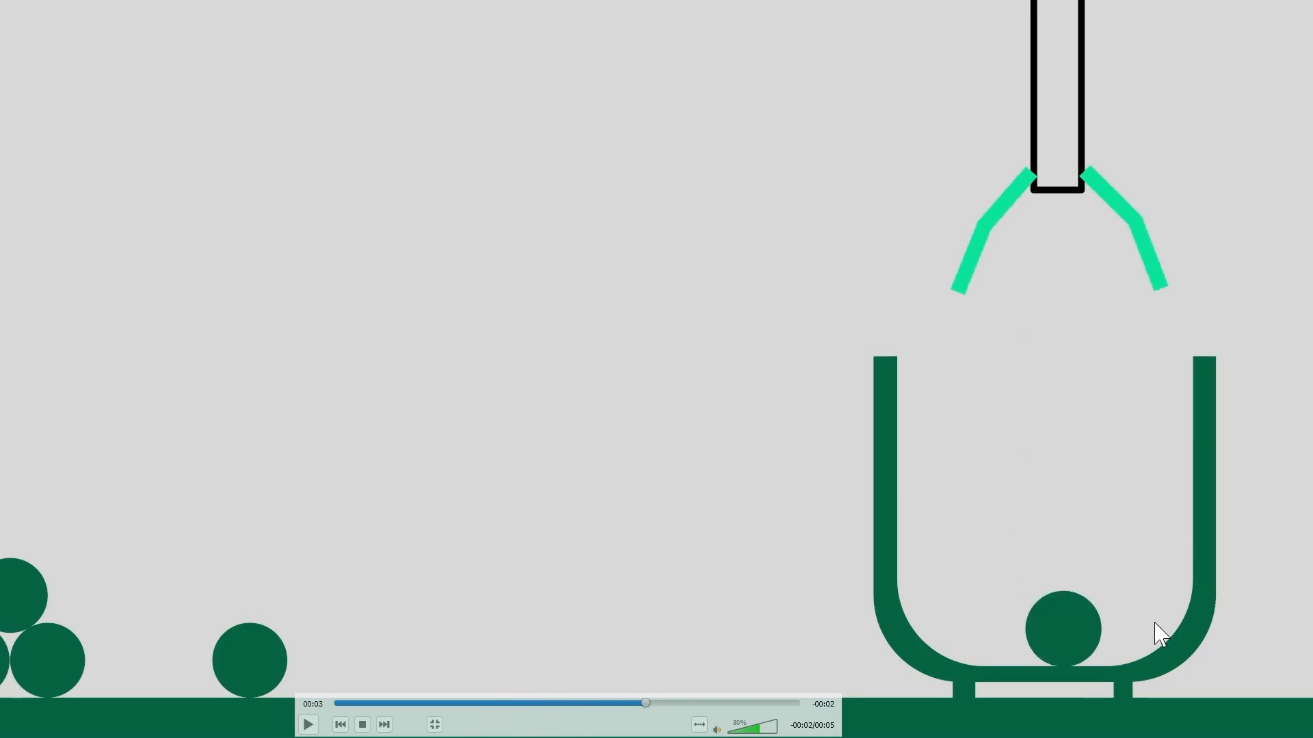
Leave fullscreen, play and pause the video in a window, then switch to Moho Pro
{"action": "key", "text": "Escape"}
{"action": "key", "text": "space"}
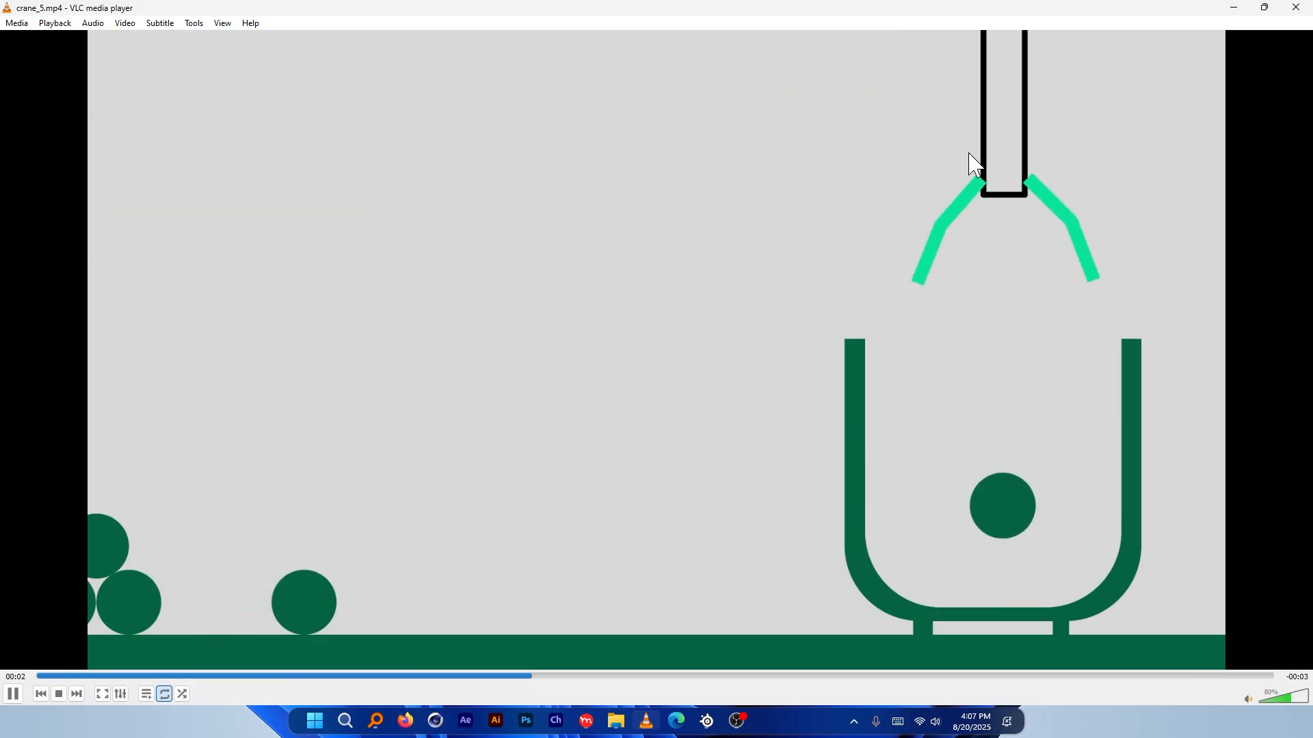
{"action": "key", "text": "space"}
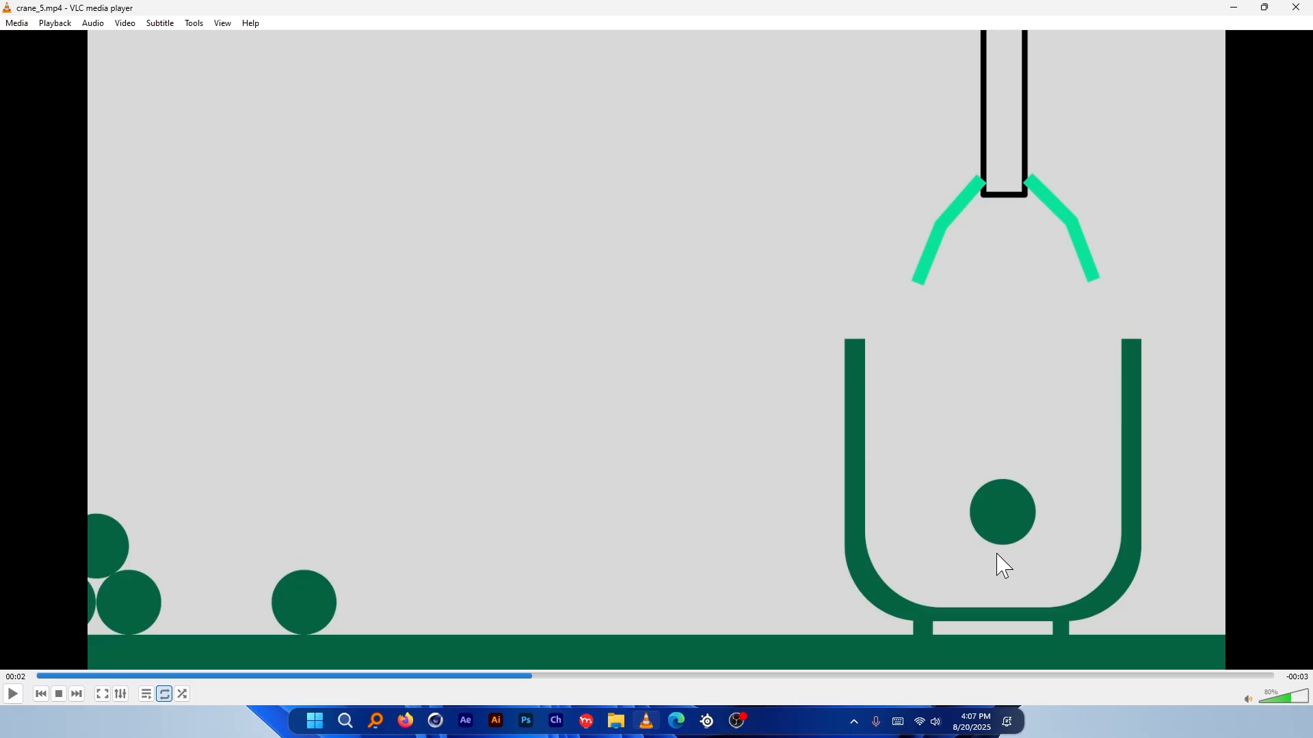
{"action": "key", "text": "alt+Tab"}
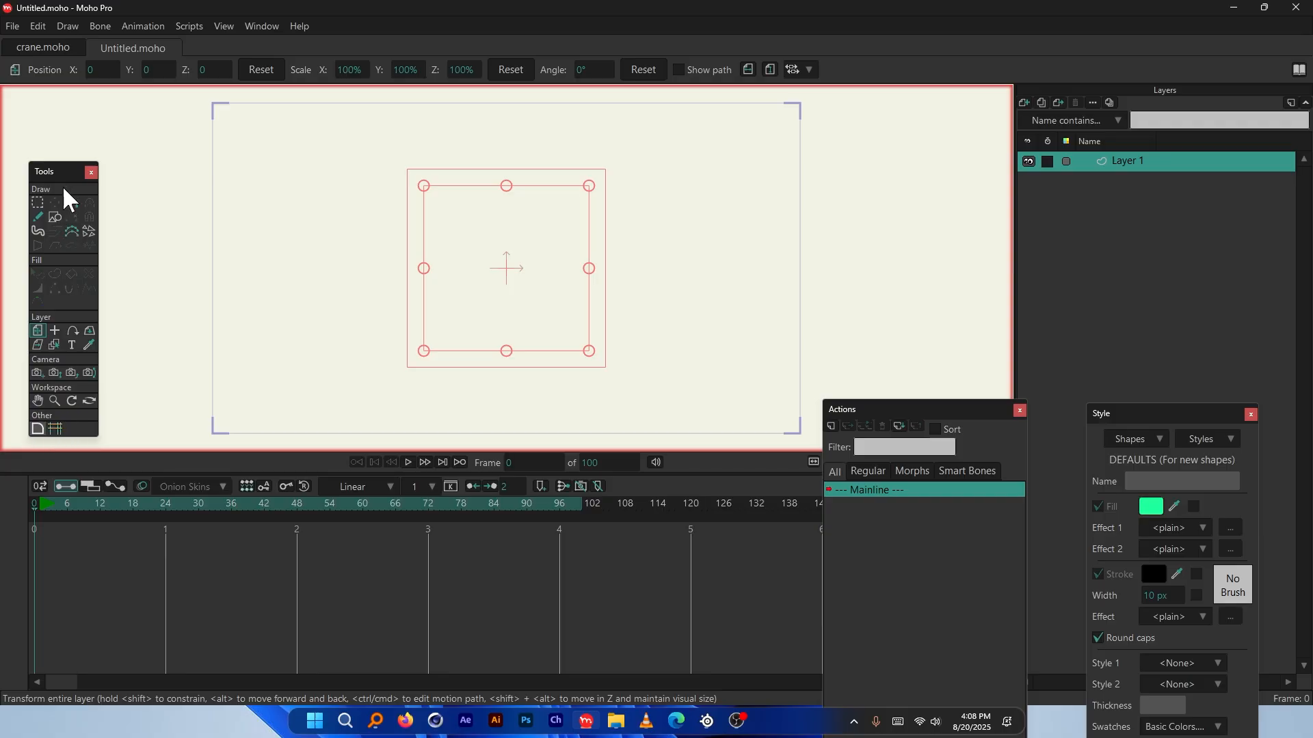
Draw a large green filled rectangle across the canvas using Draw Shape's rectangle option
{"action": "left_click_drag", "start_coordinate": [70, 172], "coordinate": [165, 155]}
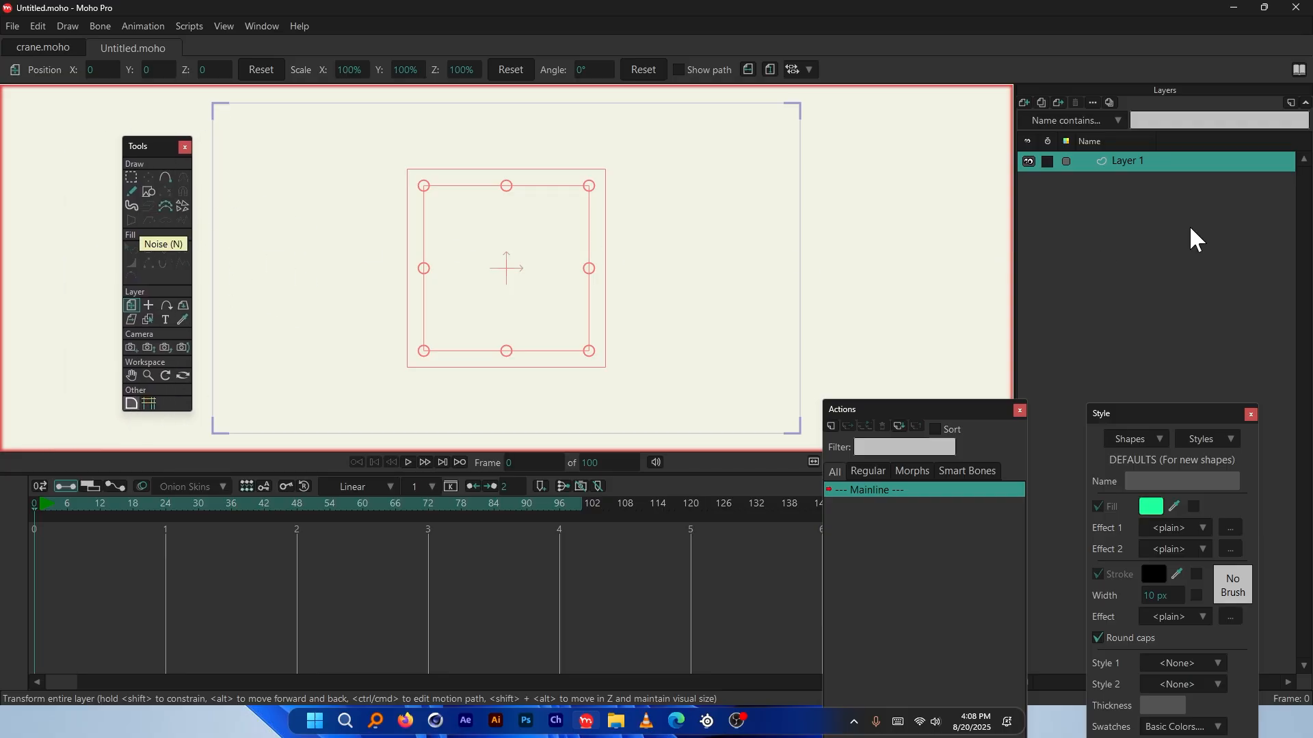
{"action": "left_click", "coordinate": [149, 193]}
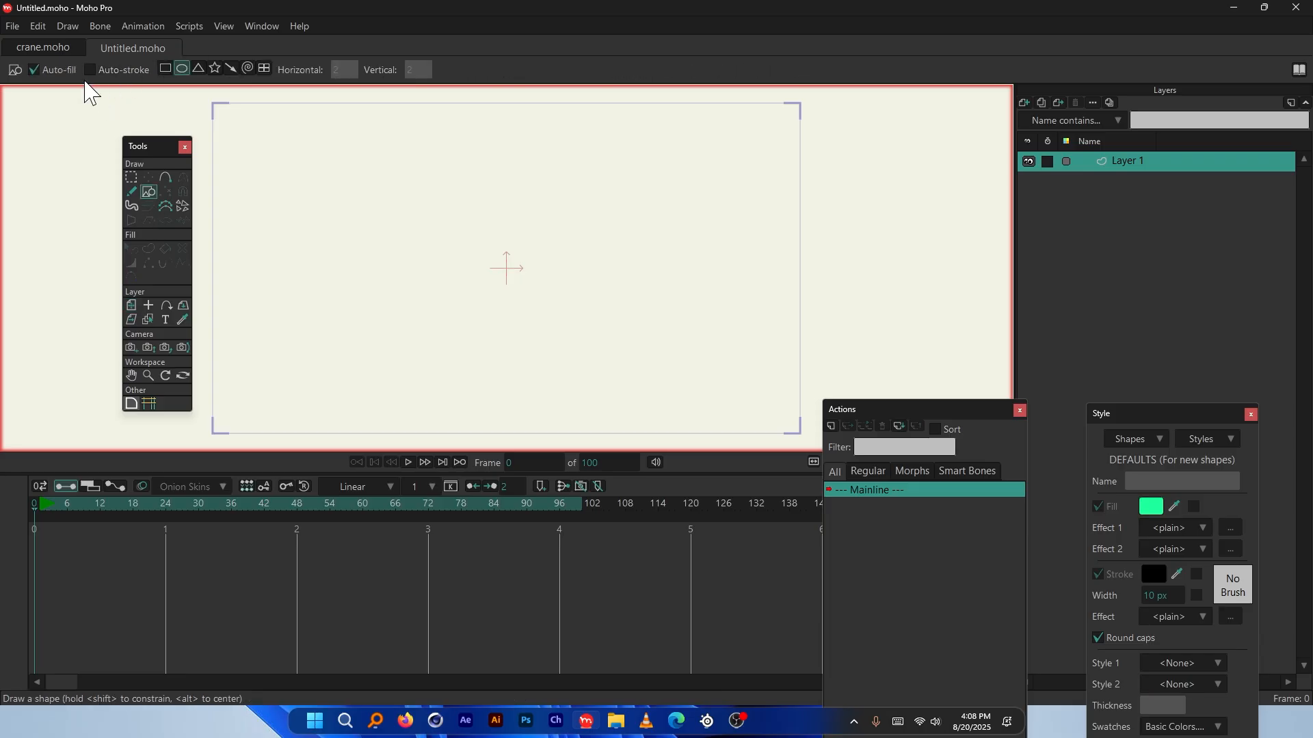
{"action": "left_click", "coordinate": [166, 69]}
{"action": "left_click_drag", "start_coordinate": [328, 189], "coordinate": [565, 381]}
{"action": "scroll", "coordinate": [357, 203], "scroll_direction": "up", "scroll_amount": 4}
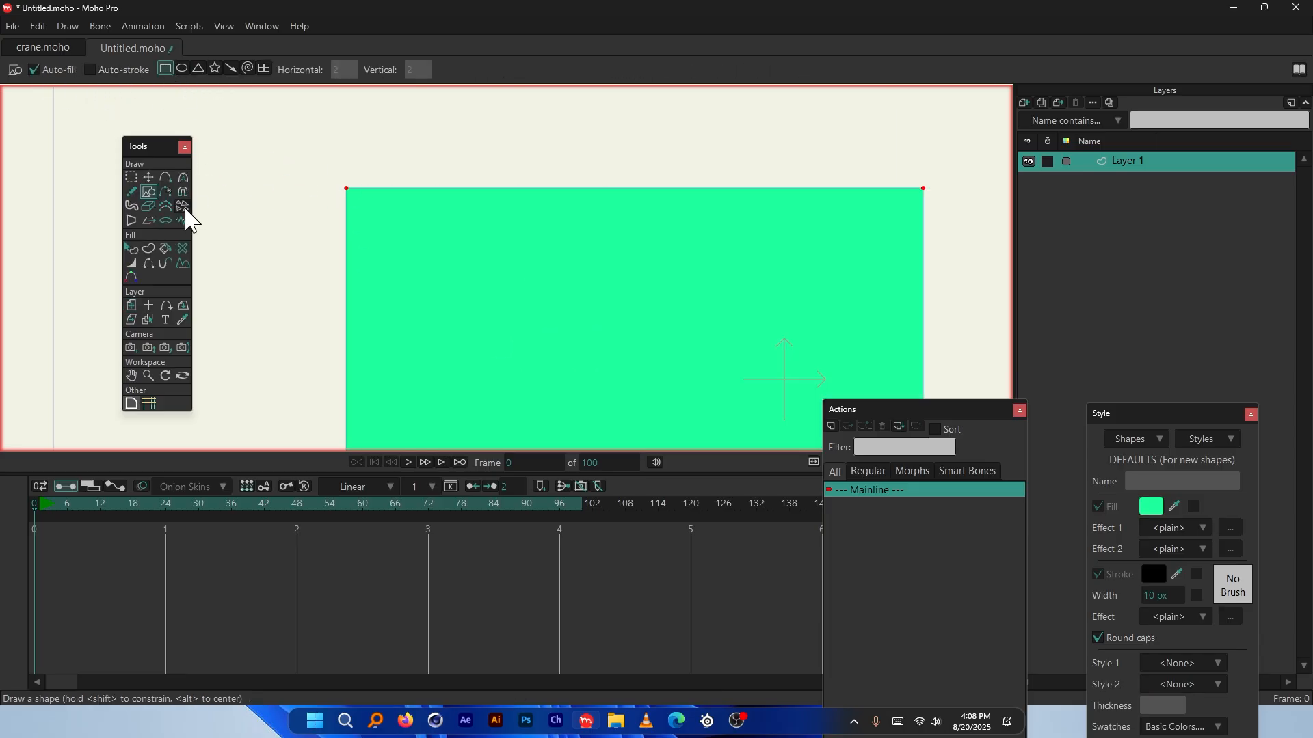
{"action": "left_click", "coordinate": [184, 180]}
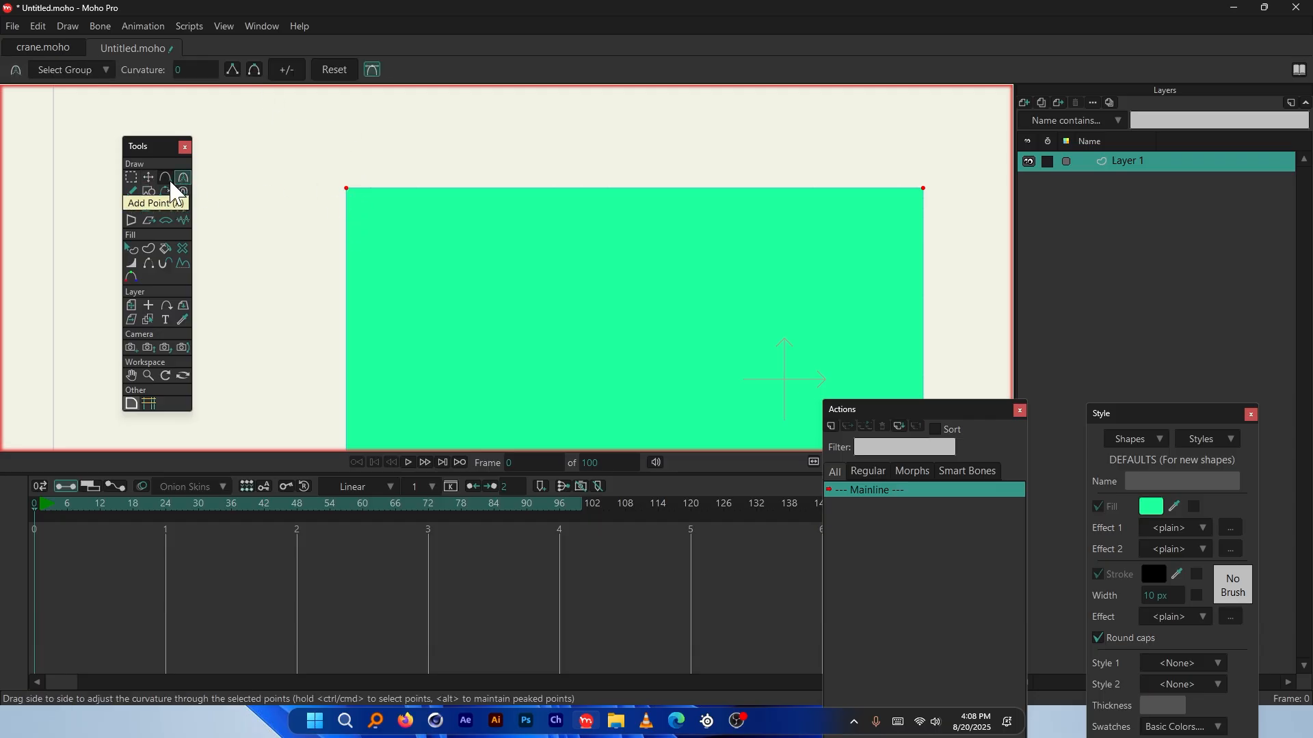
Round the rectangle's top-left corner by dragging its points, then flatten it back to square
{"action": "left_click", "coordinate": [148, 177]}
{"action": "left_click_drag", "start_coordinate": [370, 167], "coordinate": [331, 228]}
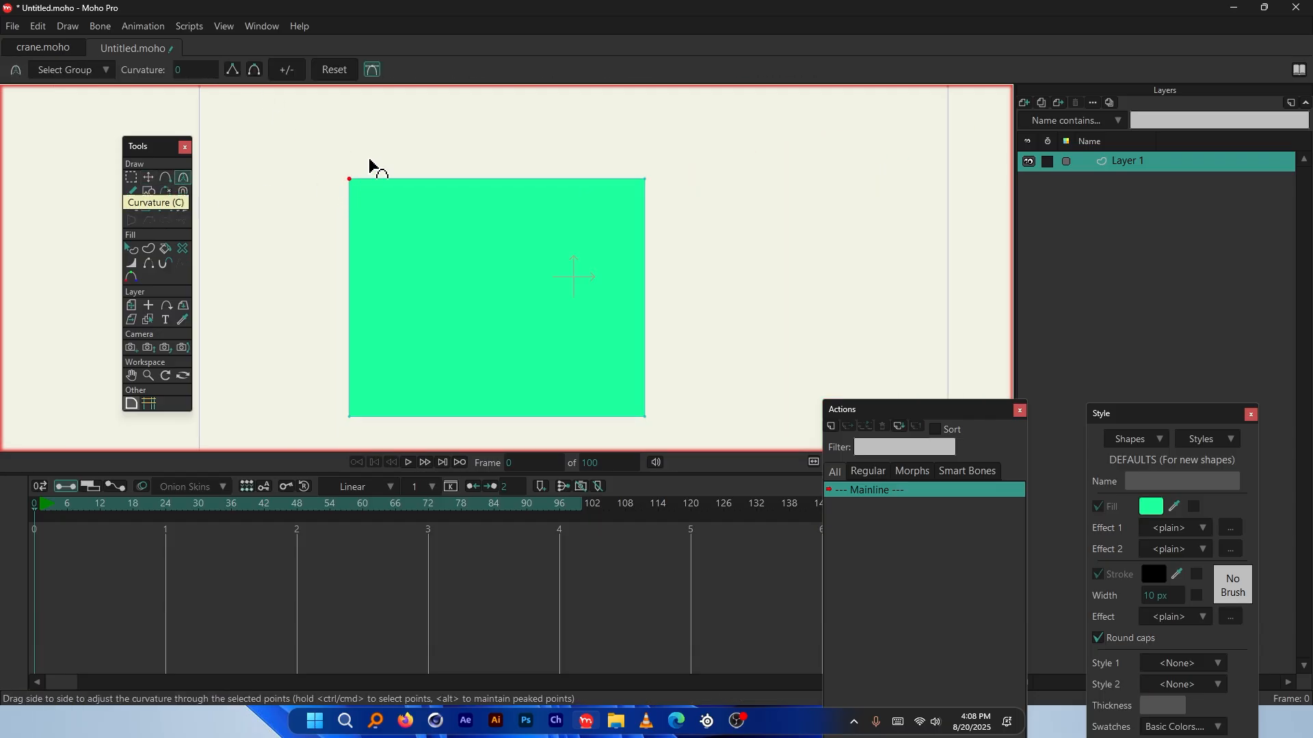
{"action": "left_click_drag", "start_coordinate": [369, 168], "coordinate": [313, 258]}
{"action": "scroll", "coordinate": [313, 257], "scroll_direction": "down", "scroll_amount": 3}
{"action": "scroll", "coordinate": [335, 212], "scroll_direction": "up", "scroll_amount": 2}
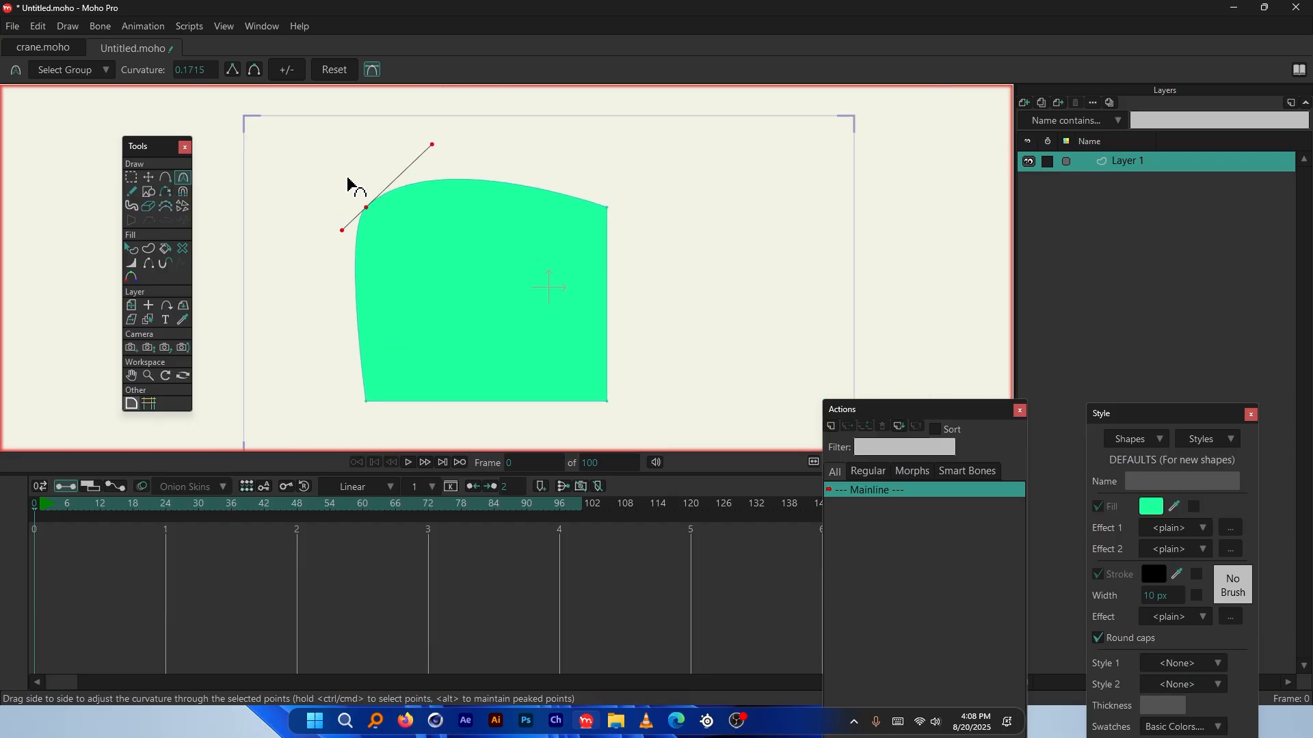
{"action": "left_click_drag", "start_coordinate": [351, 187], "coordinate": [471, 97]}
{"action": "scroll", "coordinate": [363, 275], "scroll_direction": "up", "scroll_amount": 3}
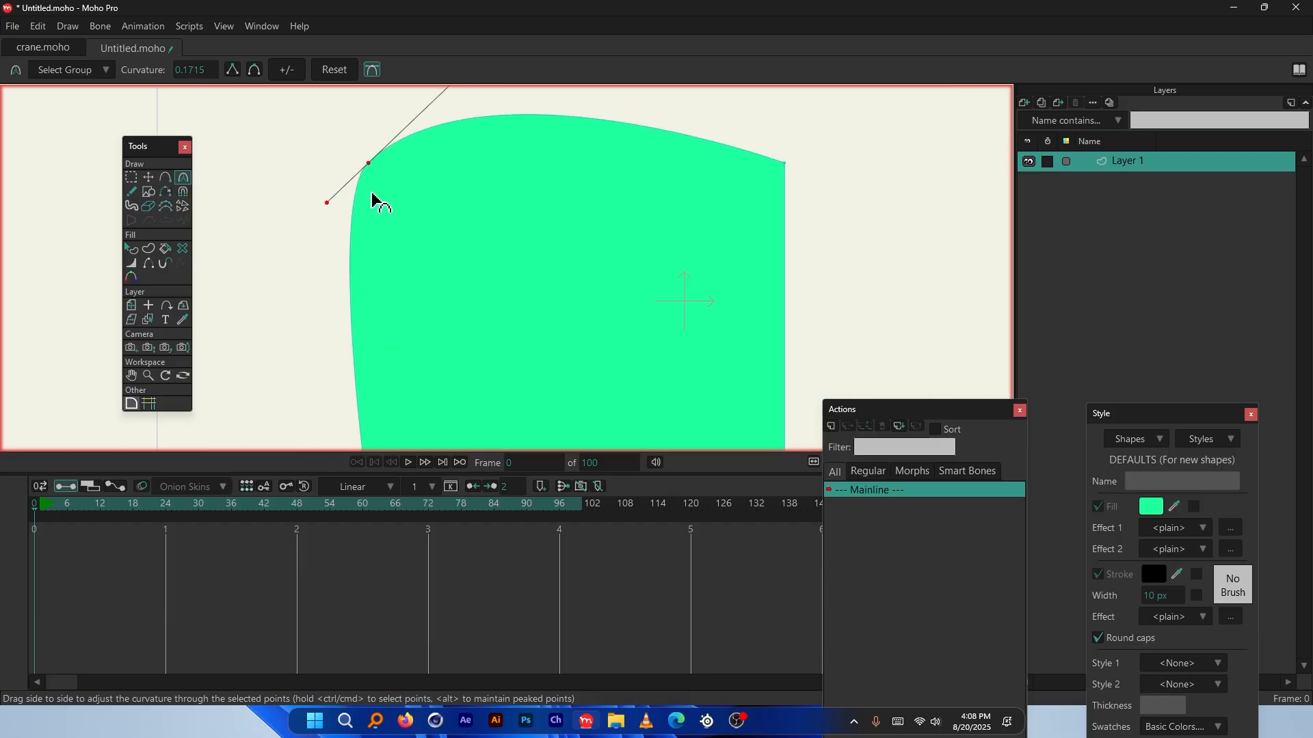
{"action": "left_click_drag", "start_coordinate": [372, 196], "coordinate": [372, 214]}
{"action": "scroll", "coordinate": [385, 152], "scroll_direction": "up", "scroll_amount": 2}
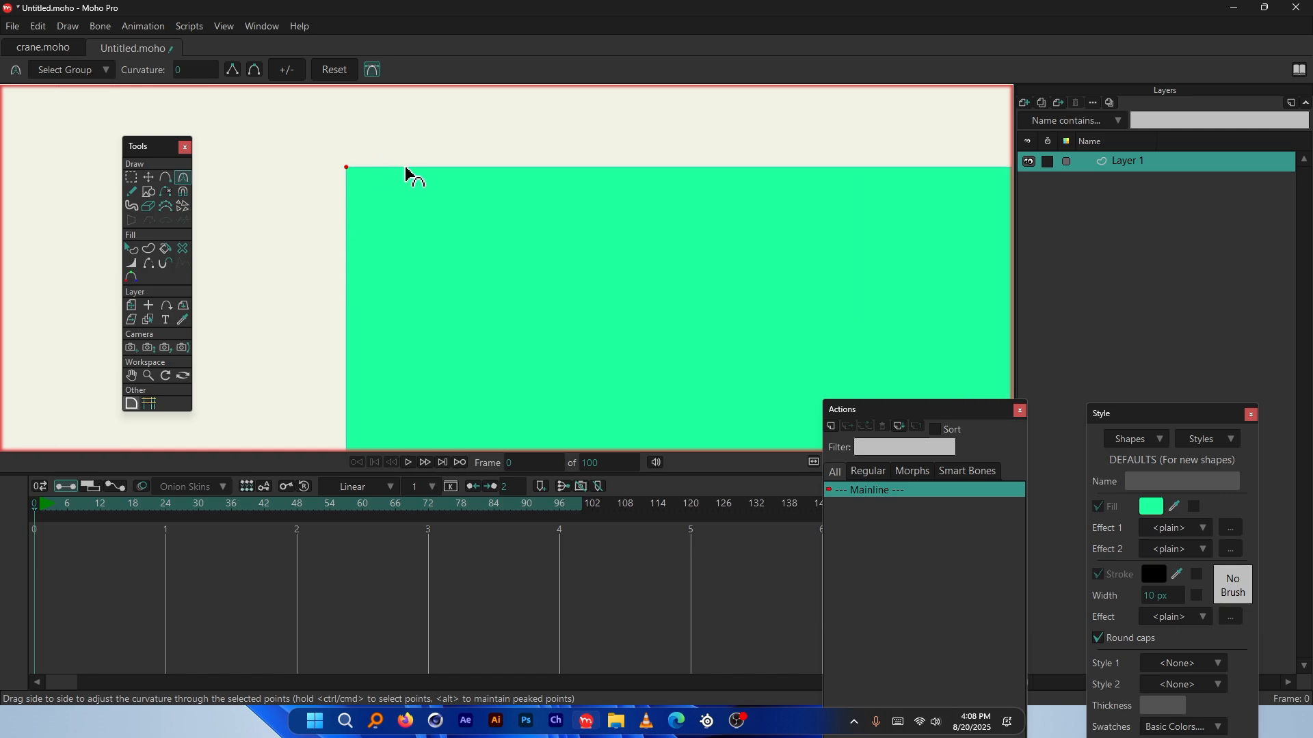
{"action": "scroll", "coordinate": [397, 169], "scroll_direction": "up", "scroll_amount": 1}
Add points on the top edge, left edge and top-left corner, then curve that corner round
{"action": "left_click", "coordinate": [165, 177]}
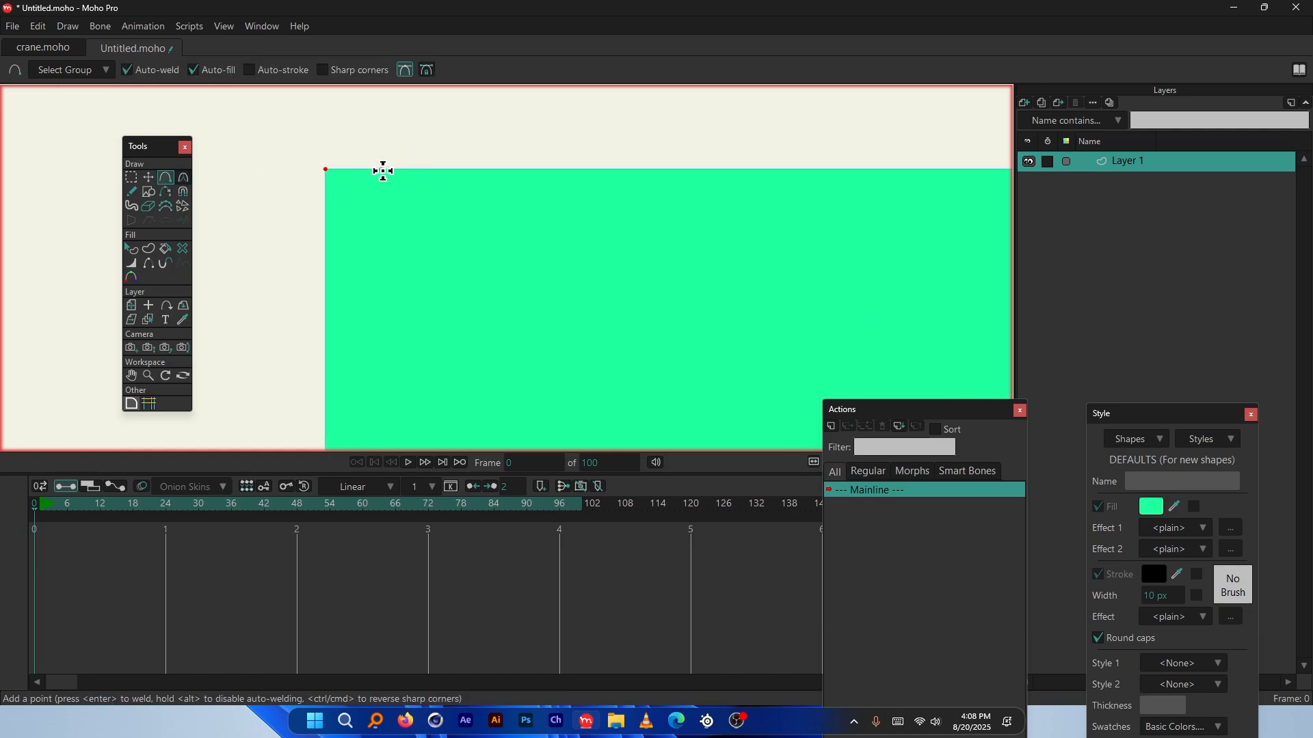
{"action": "left_click", "coordinate": [381, 168]}
{"action": "scroll", "coordinate": [380, 173], "scroll_direction": "up", "scroll_amount": 1}
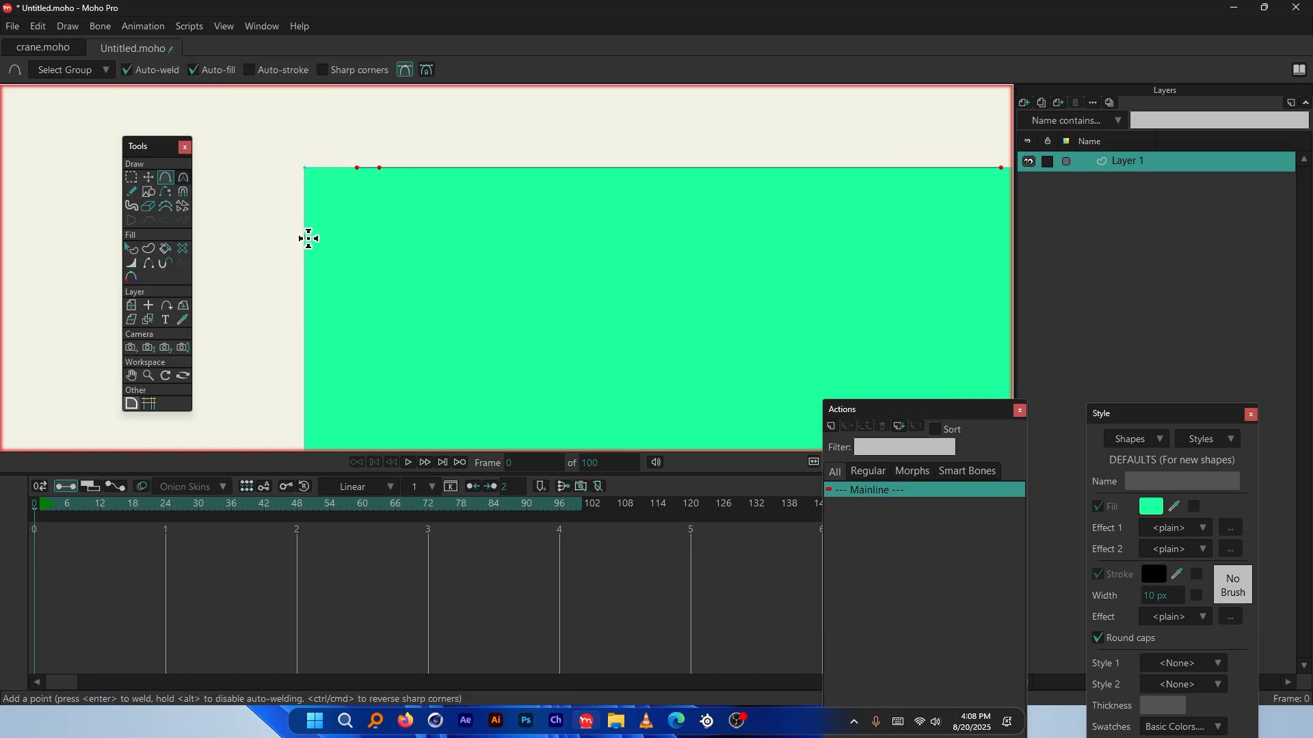
{"action": "left_click", "coordinate": [304, 226]}
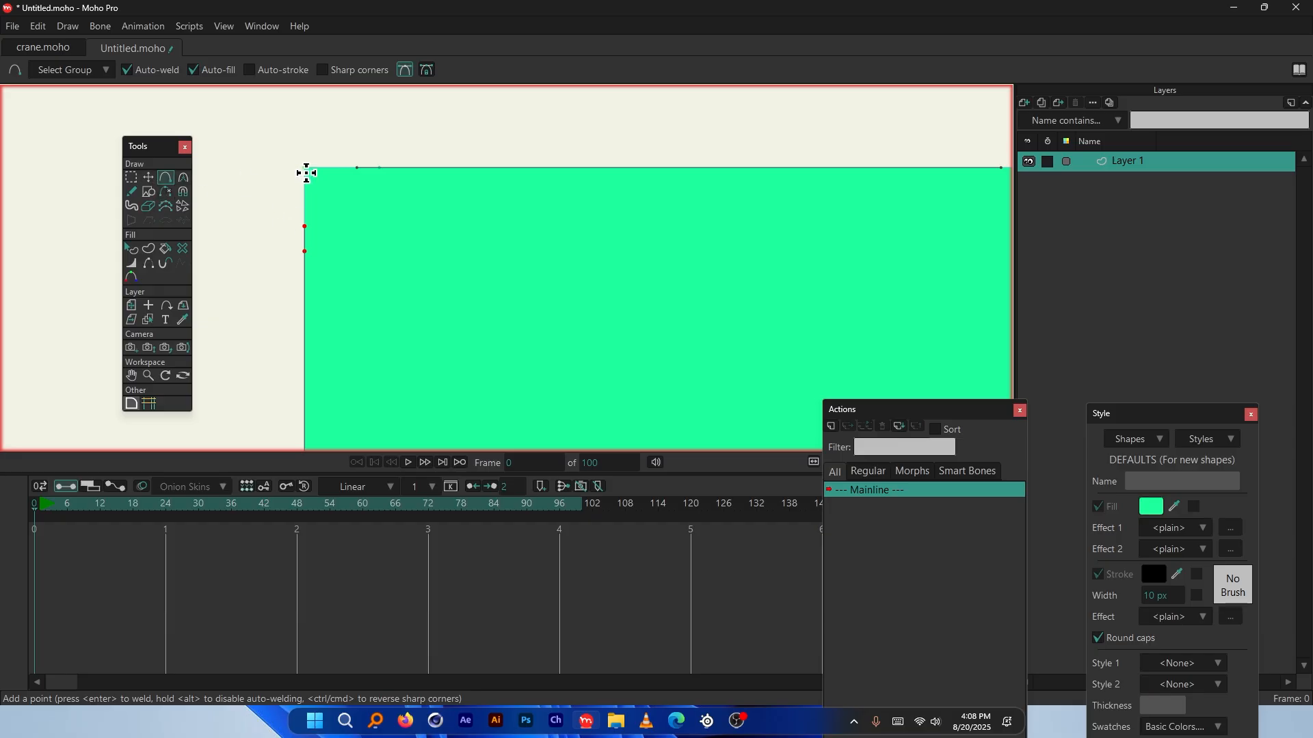
{"action": "left_click", "coordinate": [306, 167]}
{"action": "left_click", "coordinate": [183, 177]}
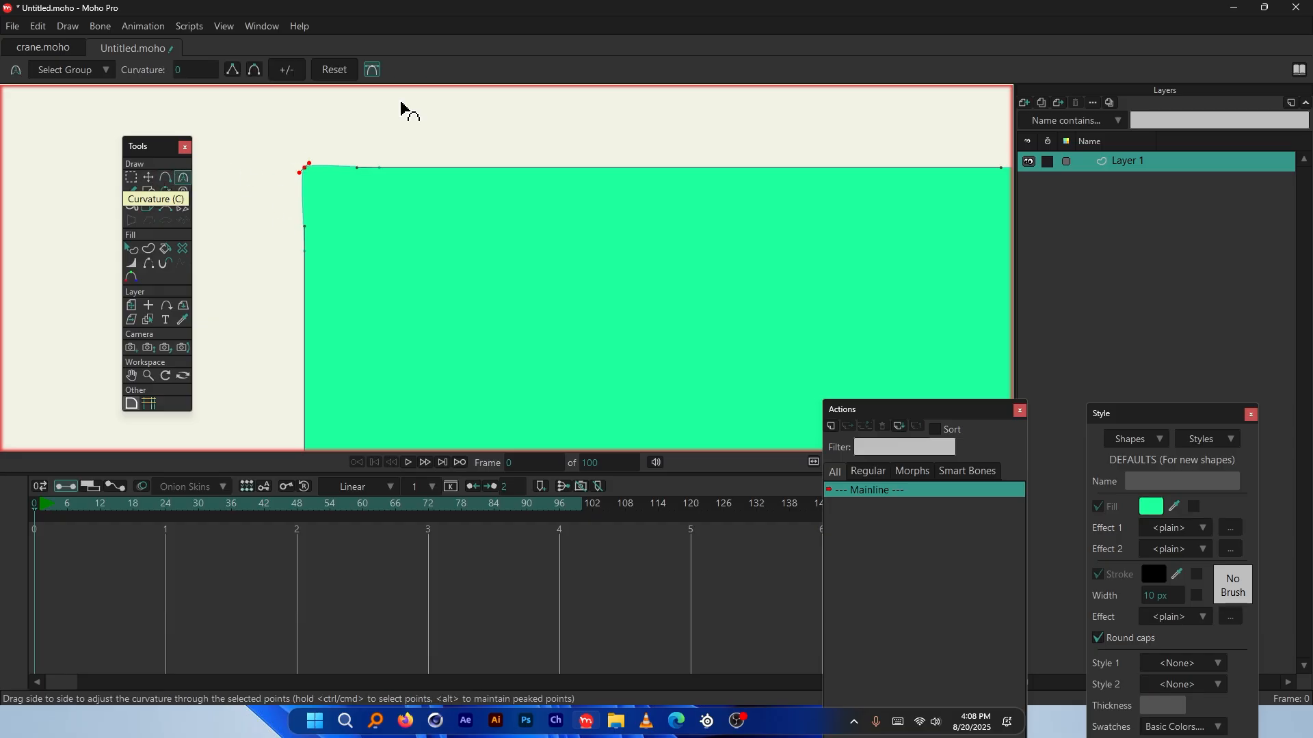
{"action": "left_click_drag", "start_coordinate": [450, 92], "coordinate": [601, 92]}
{"action": "scroll", "coordinate": [326, 149], "scroll_direction": "up", "scroll_amount": 3}
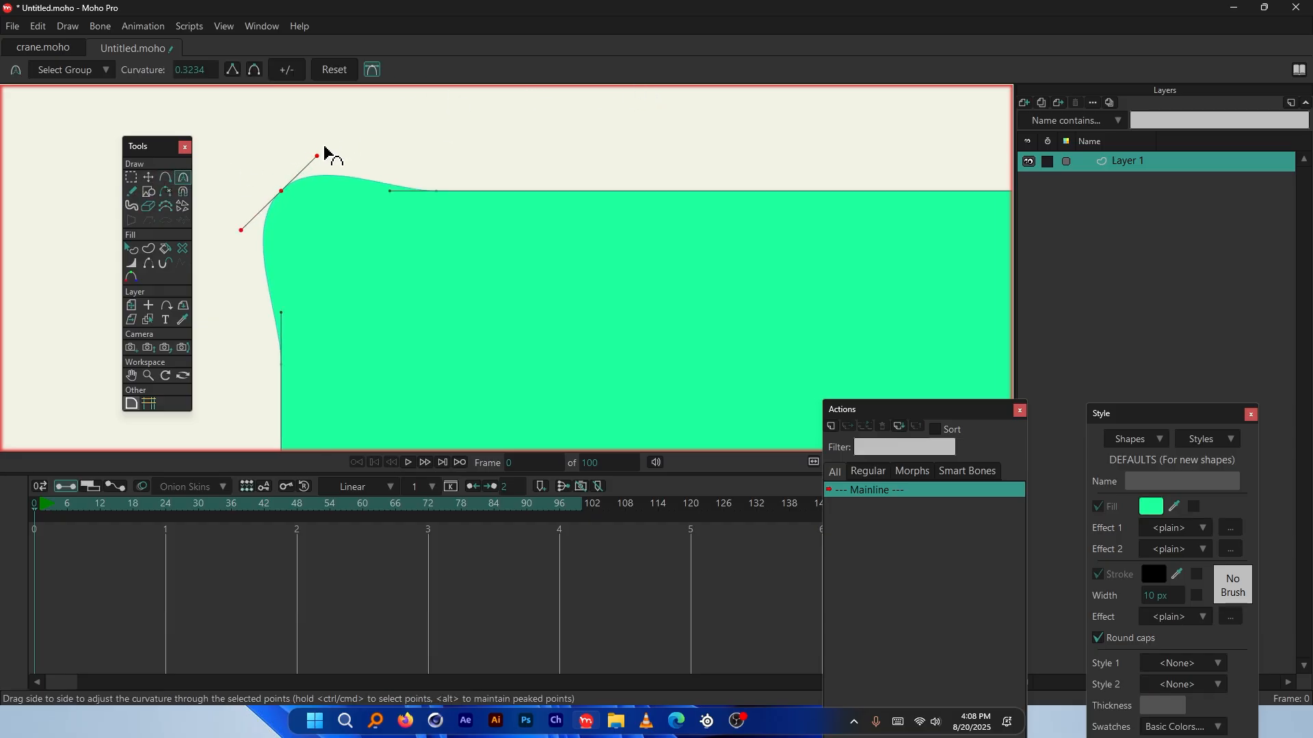
{"action": "scroll", "coordinate": [434, 125], "scroll_direction": "up", "scroll_amount": 2}
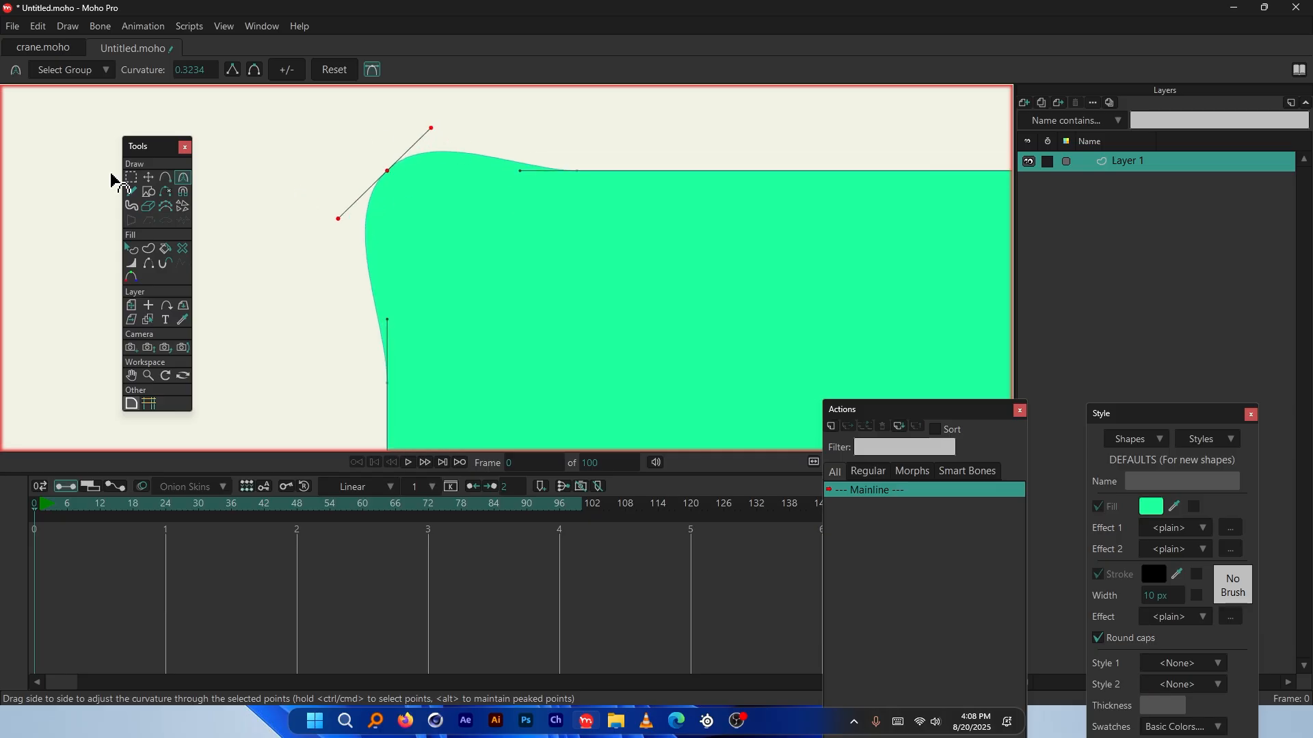
Move the corner points and flatten the top edge to reshape the rounded corner
{"action": "left_click", "coordinate": [148, 177]}
{"action": "left_click_drag", "start_coordinate": [328, 123], "coordinate": [366, 167]}
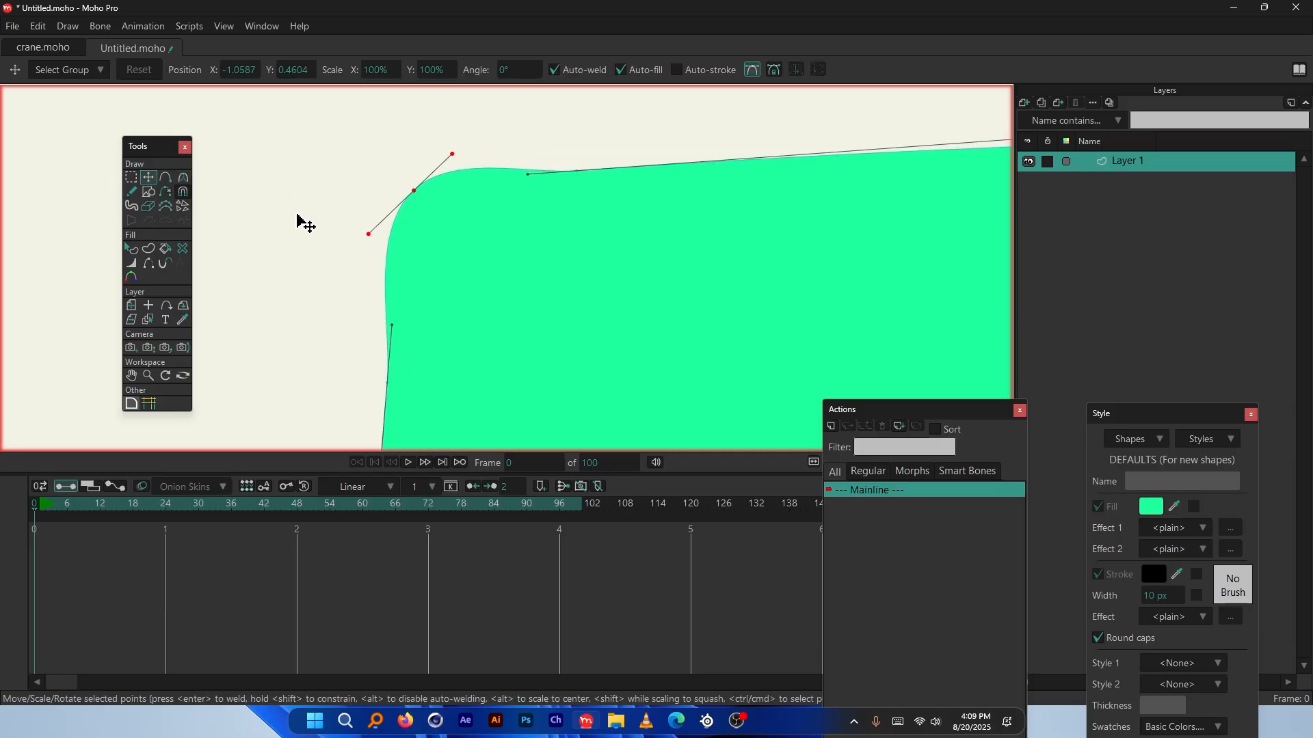
{"action": "left_click_drag", "start_coordinate": [301, 222], "coordinate": [358, 231]}
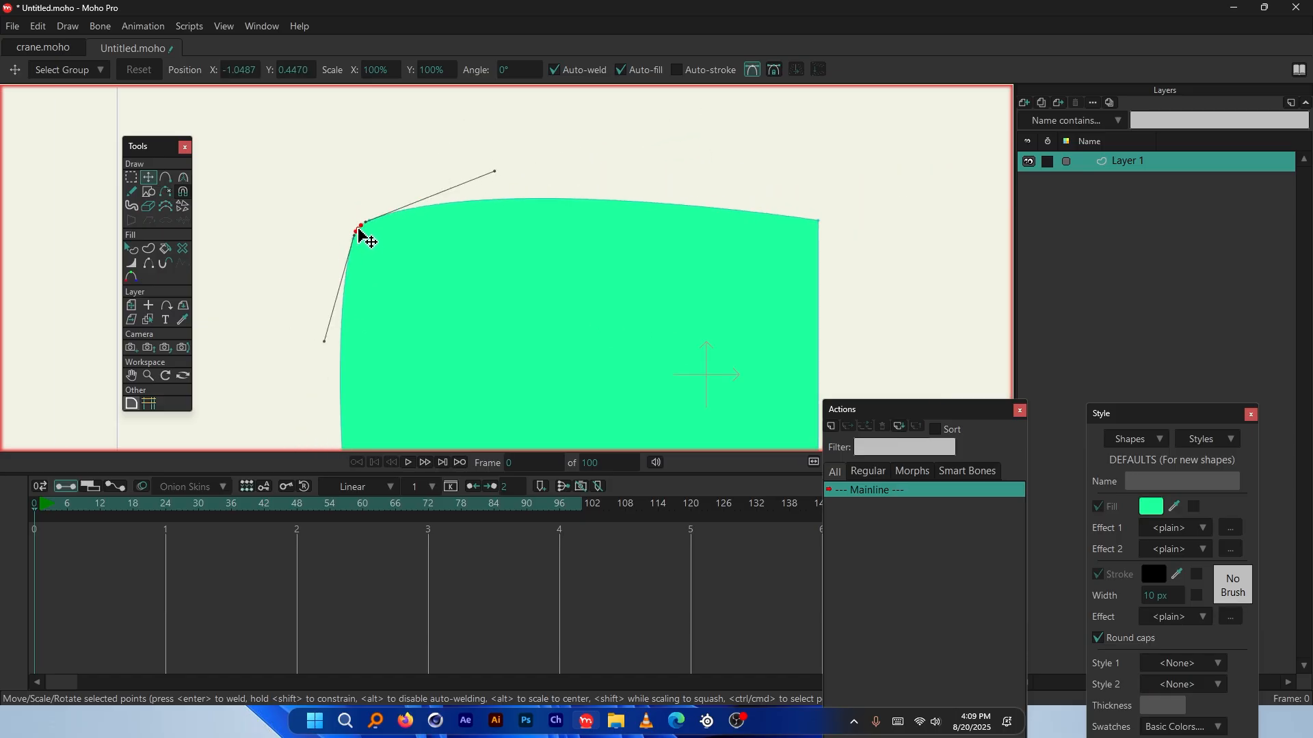
{"action": "left_click_drag", "start_coordinate": [495, 171], "coordinate": [329, 219]}
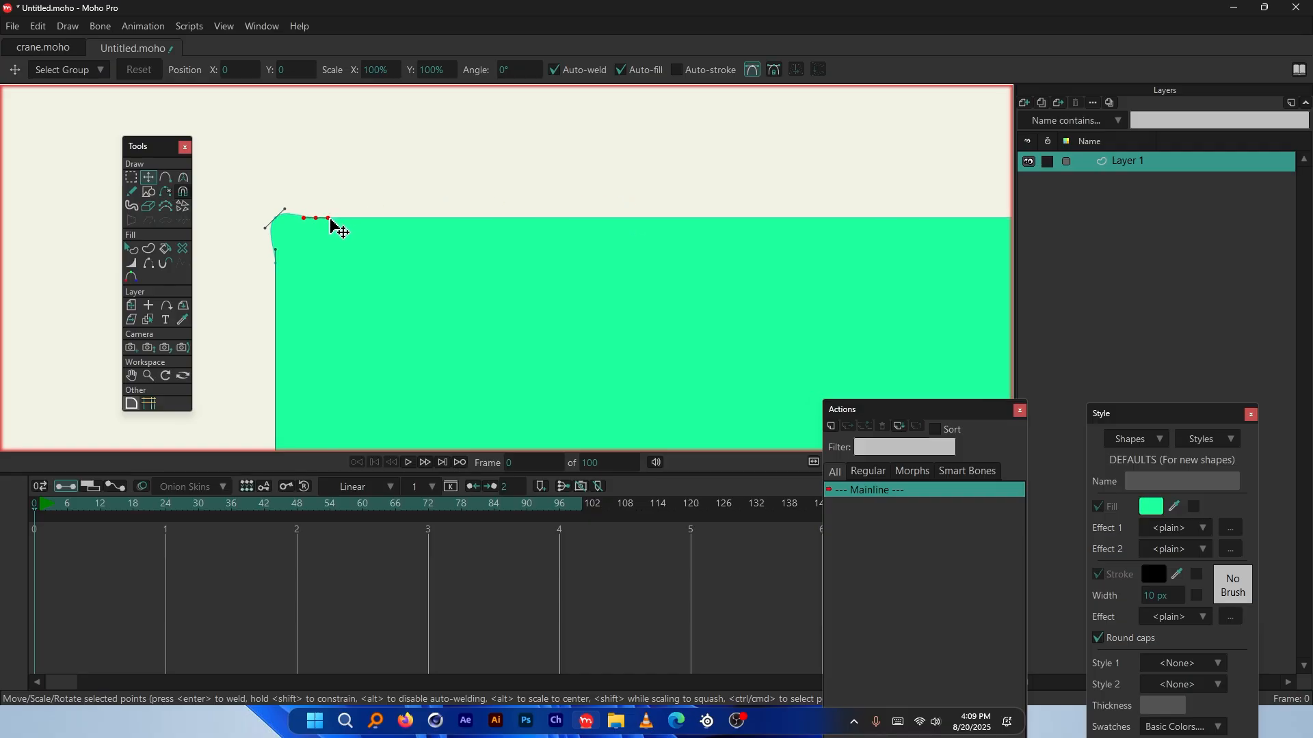
{"action": "key", "text": "ctrl+z"}
{"action": "key", "text": "ctrl+z"}
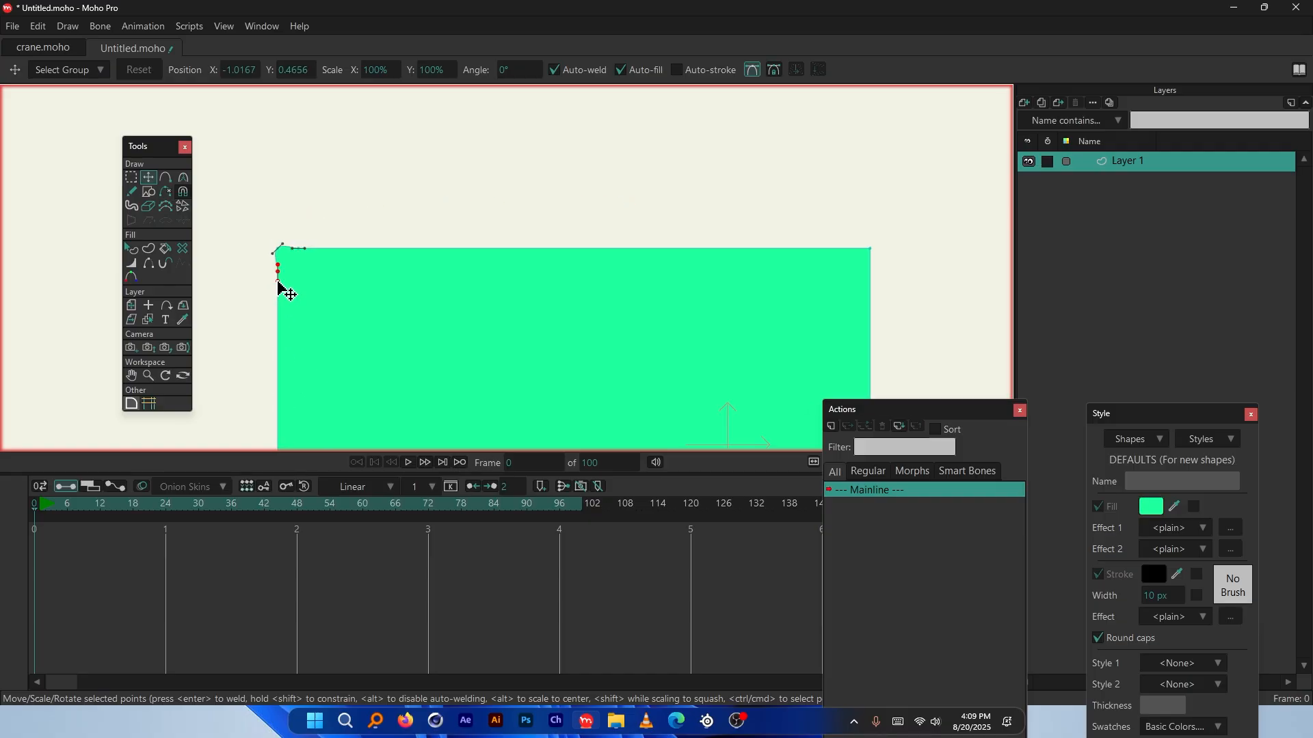
{"action": "key", "text": "ctrl+shift+z"}
{"action": "key", "text": "ctrl+shift+z"}
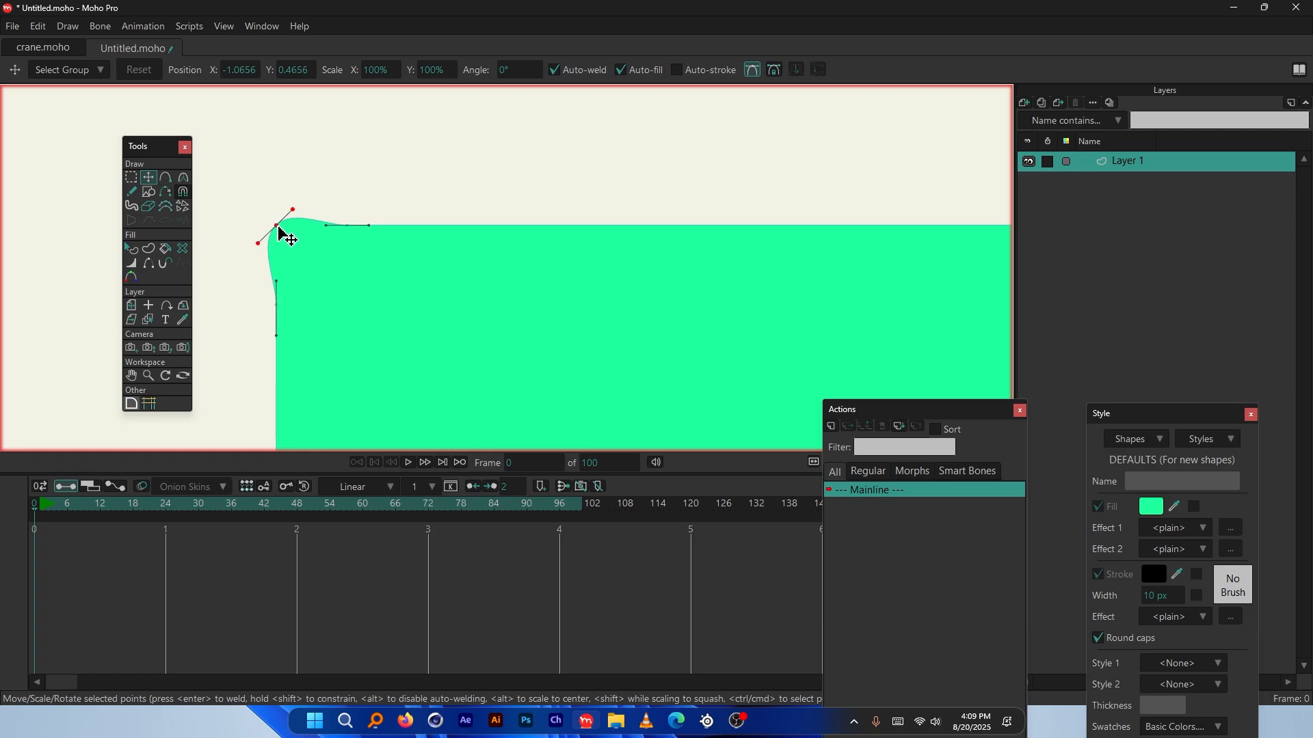
{"action": "left_click_drag", "start_coordinate": [279, 228], "coordinate": [296, 252]}
Step the edit history back to the wide rounded outline, then select all its points and delete them
{"action": "key", "text": "ctrl+z"}
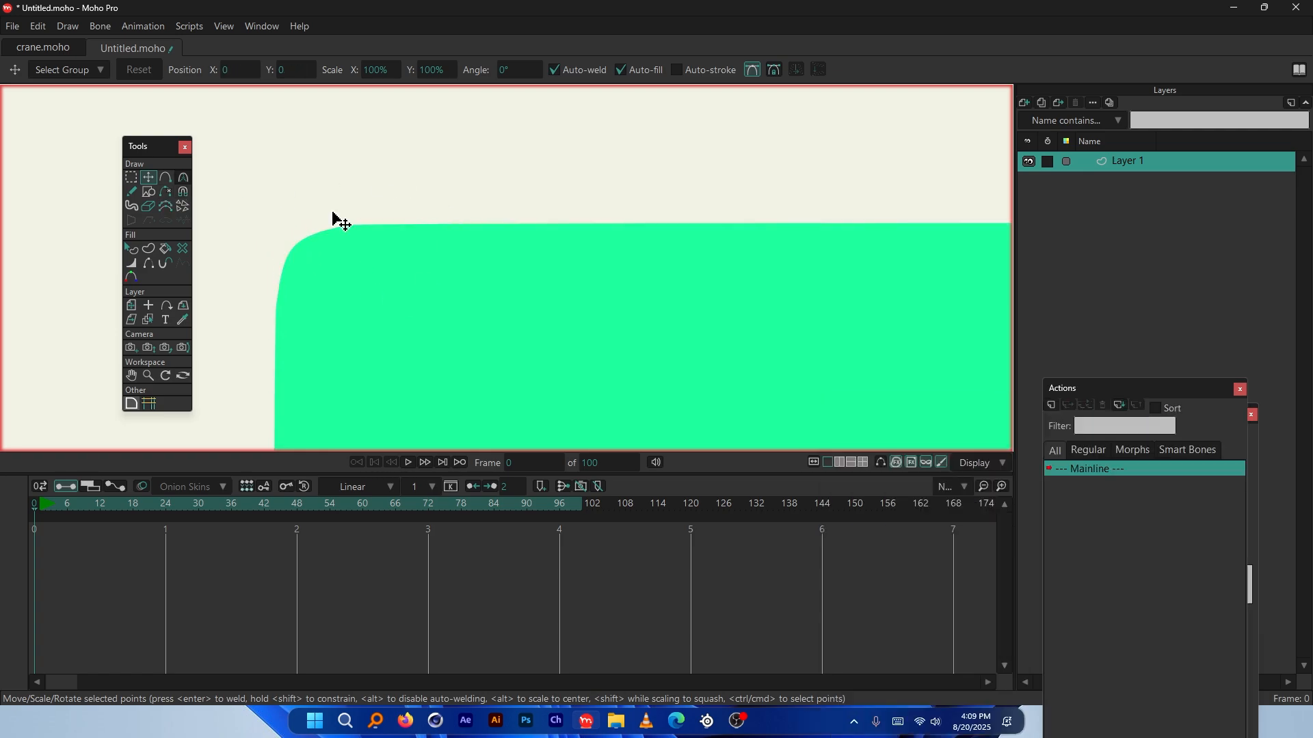
{"action": "key", "text": "ctrl+z"}
{"action": "key", "text": "ctrl+z"}
{"action": "key", "text": "ctrl+shift+z"}
{"action": "key", "text": "ctrl+shift+z"}
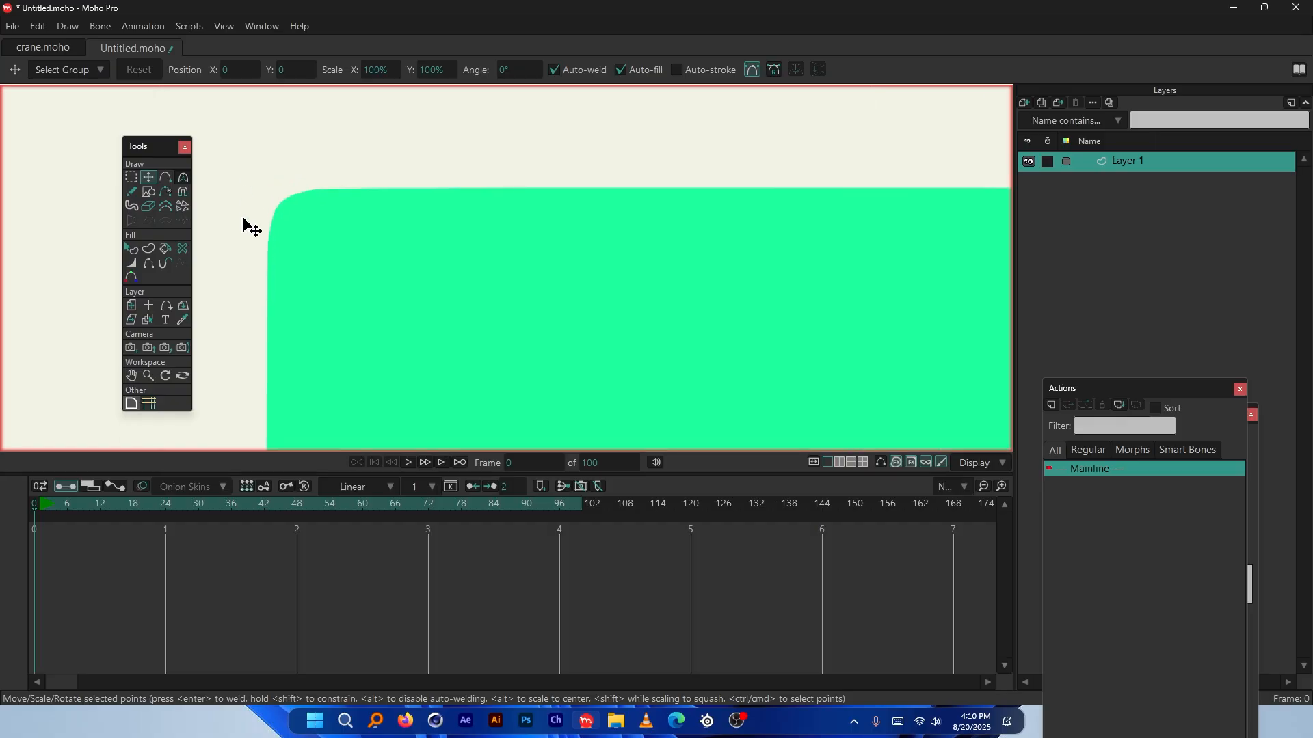
{"action": "key", "text": "ctrl+shift+z"}
{"action": "key", "text": "ctrl+shift+z"}
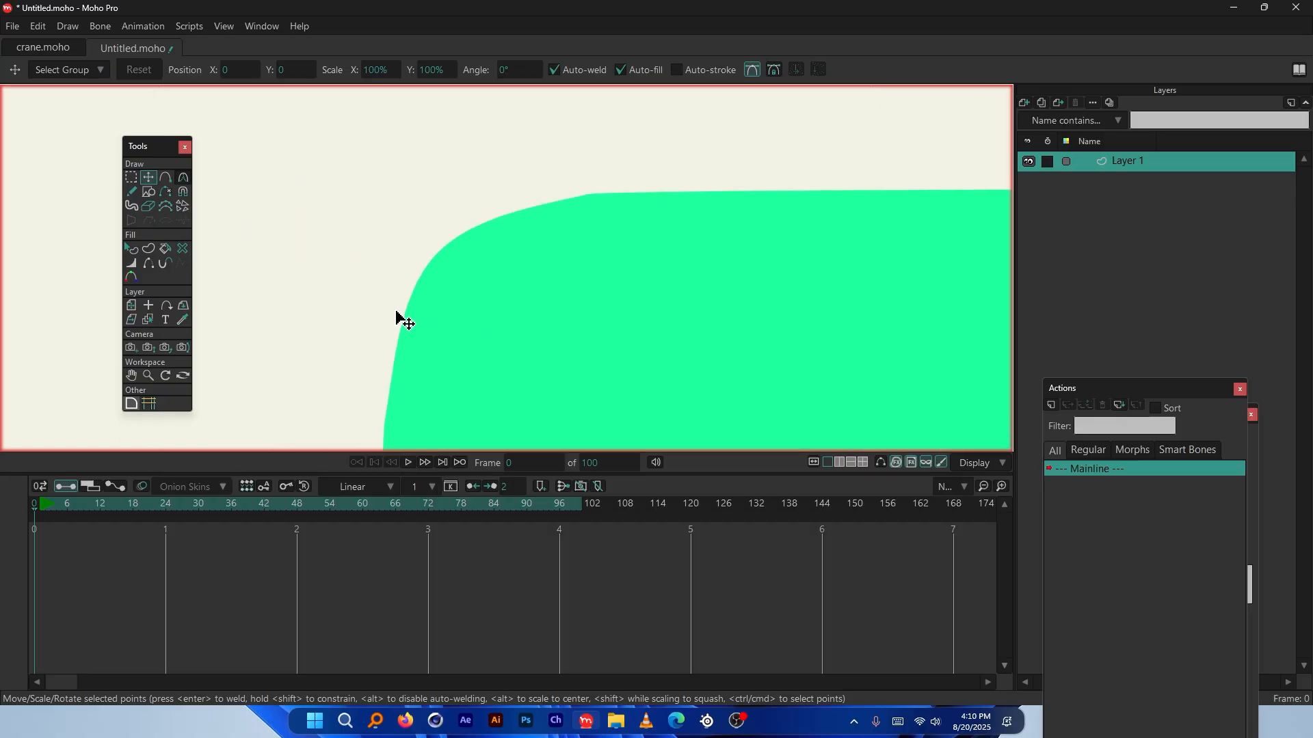
{"action": "key", "text": "ctrl+shift+z"}
{"action": "key", "text": "ctrl+shift+z"}
{"action": "key", "text": "ctrl+shift+z"}
{"action": "key", "text": "ctrl+shift+z"}
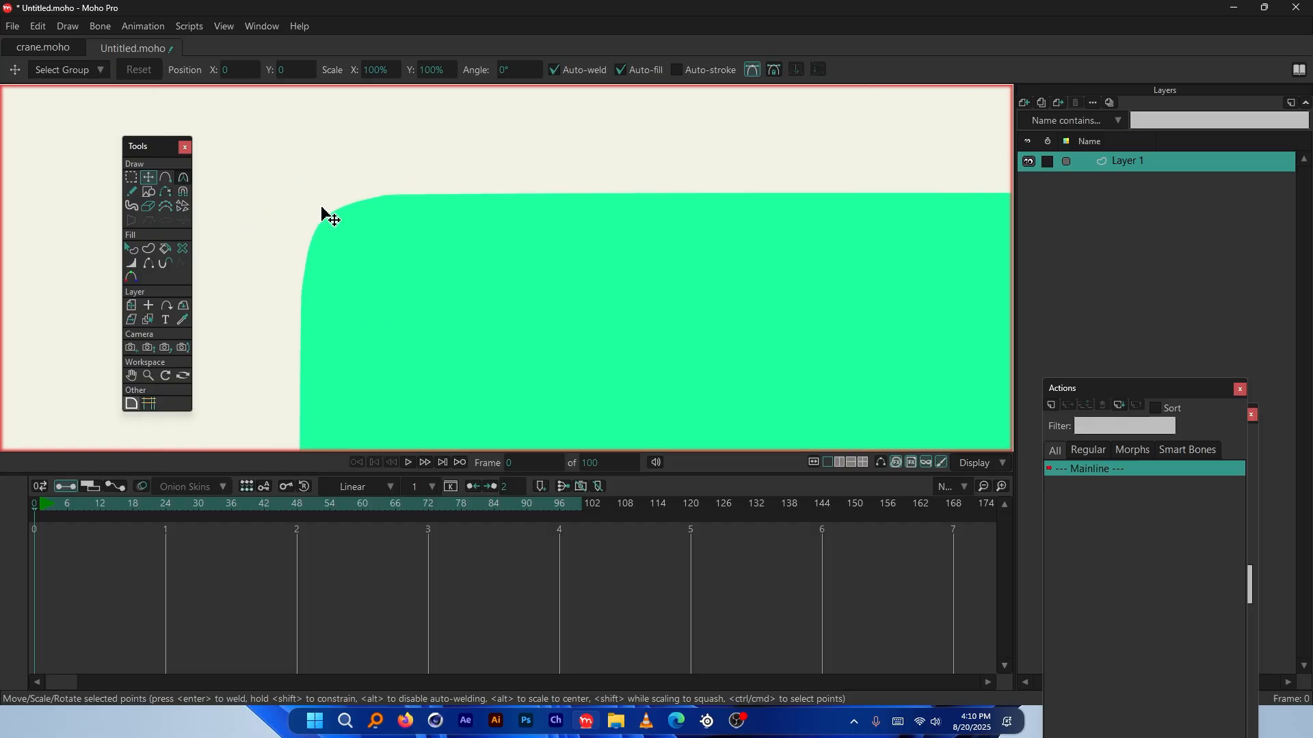
{"action": "key", "text": "ctrl+shift+z"}
{"action": "key", "text": "ctrl+shift+z"}
{"action": "key", "text": "ctrl+shift+z"}
{"action": "key", "text": "ctrl+shift+z"}
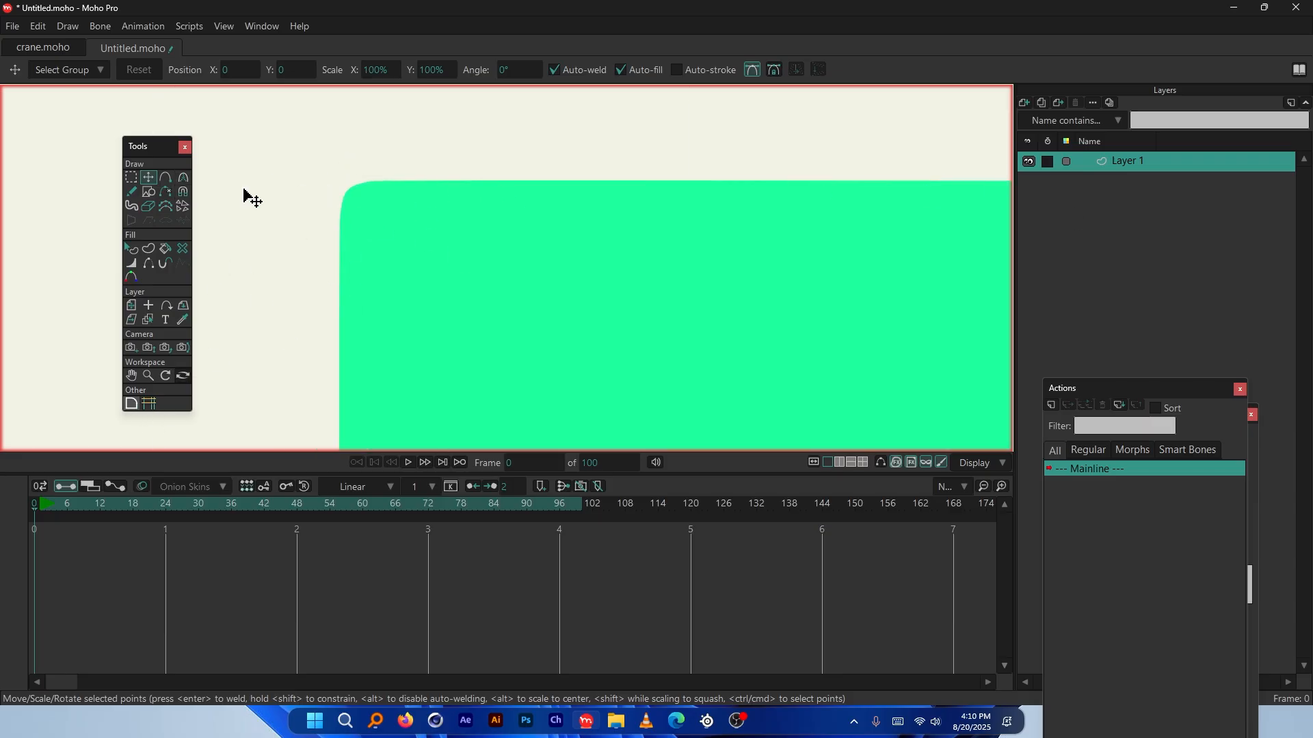
{"action": "key", "text": "ctrl+a"}
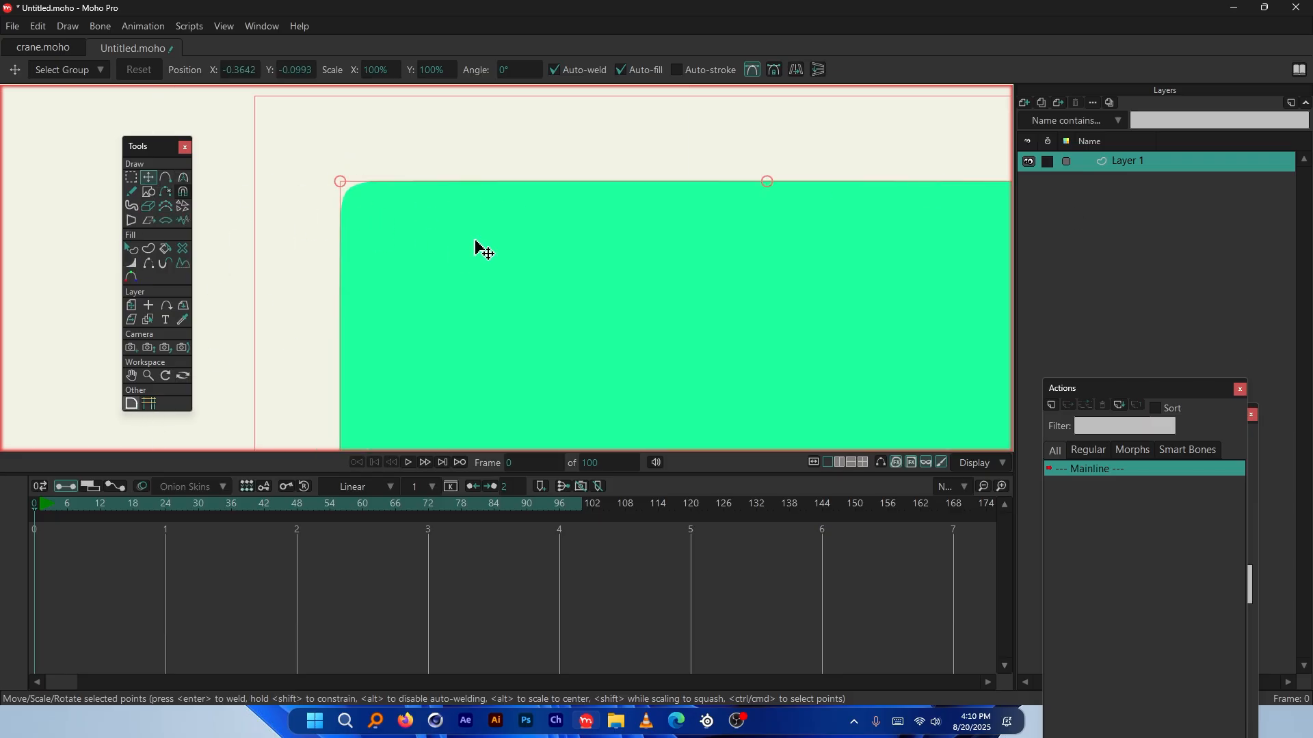
{"action": "key", "text": "Delete"}
Draw a new green filled rectangle in the middle of the canvas
{"action": "key", "text": "g"}
{"action": "left_click", "coordinate": [134, 192]}
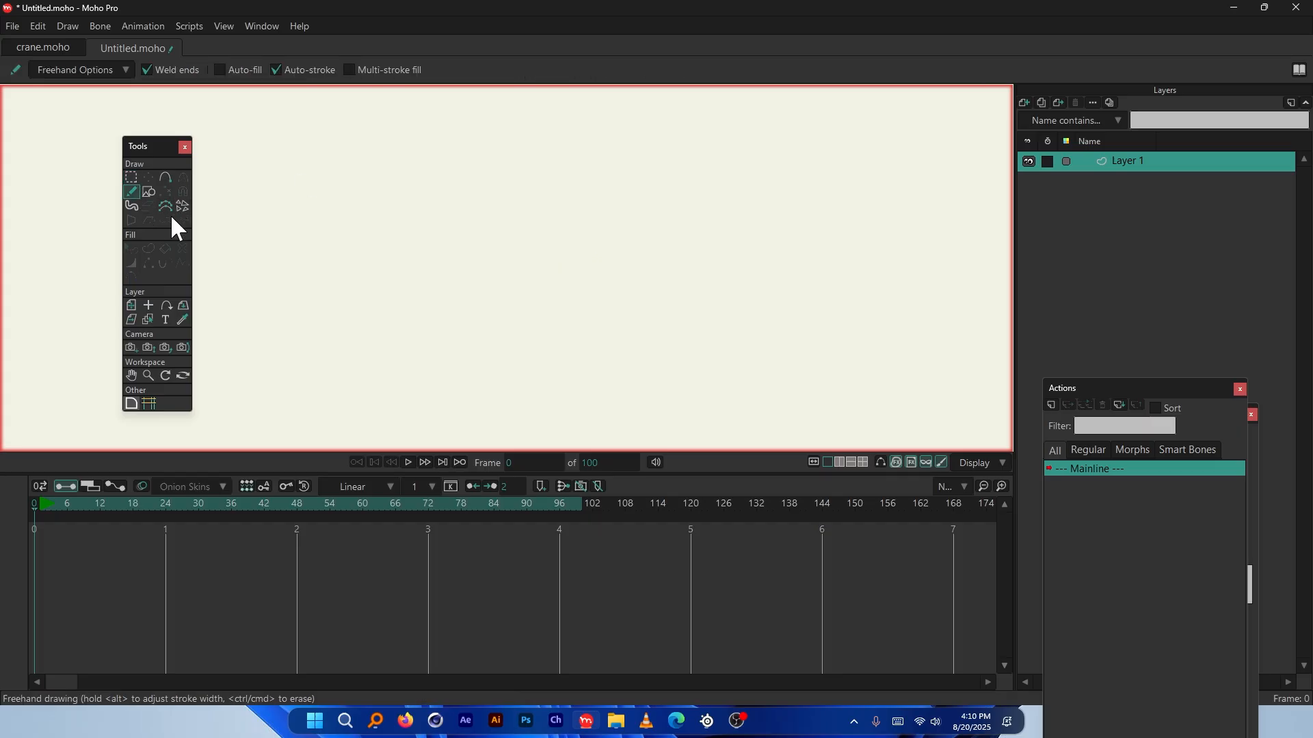
{"action": "left_click", "coordinate": [148, 192]}
{"action": "left_click_drag", "start_coordinate": [361, 175], "coordinate": [471, 262]}
{"action": "left_click_drag", "start_coordinate": [542, 327], "coordinate": [636, 406]}
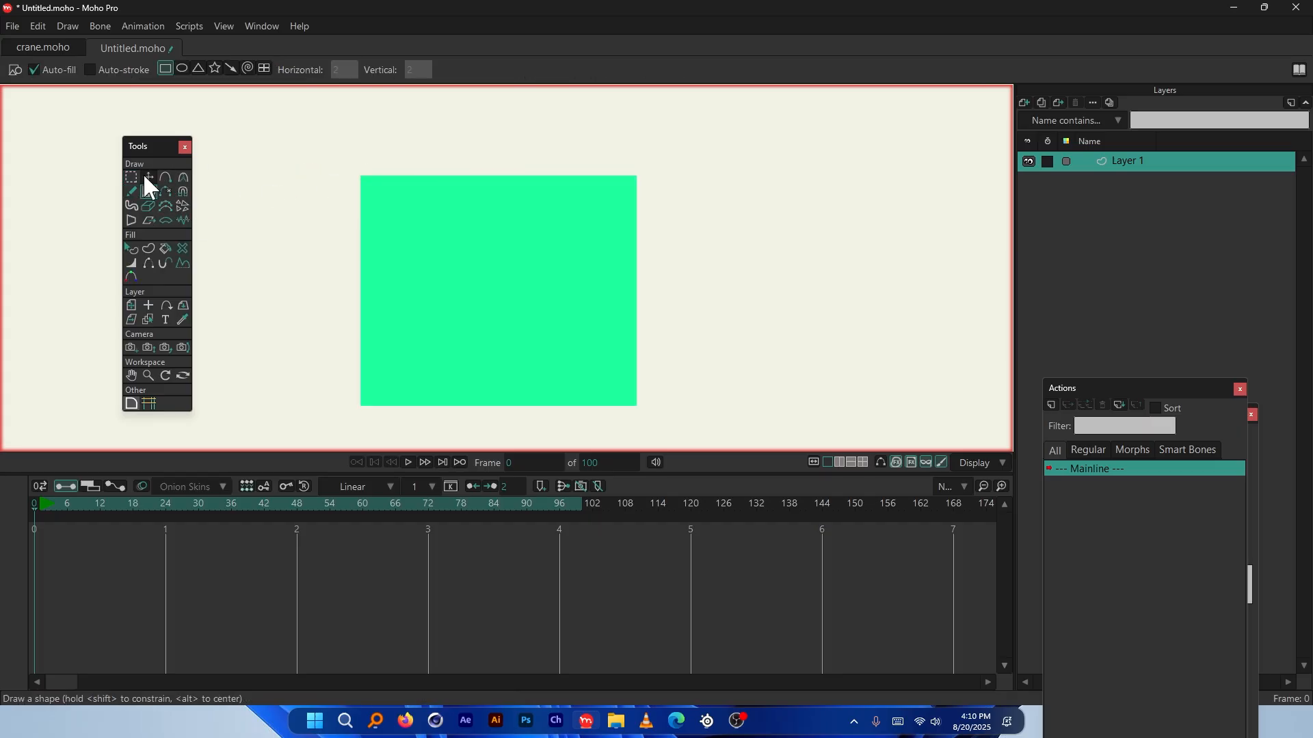
Select the rectangle's top-left corner point and round it into a large arc
{"action": "left_click", "coordinate": [132, 177]}
{"action": "left_click_drag", "start_coordinate": [314, 153], "coordinate": [435, 243]}
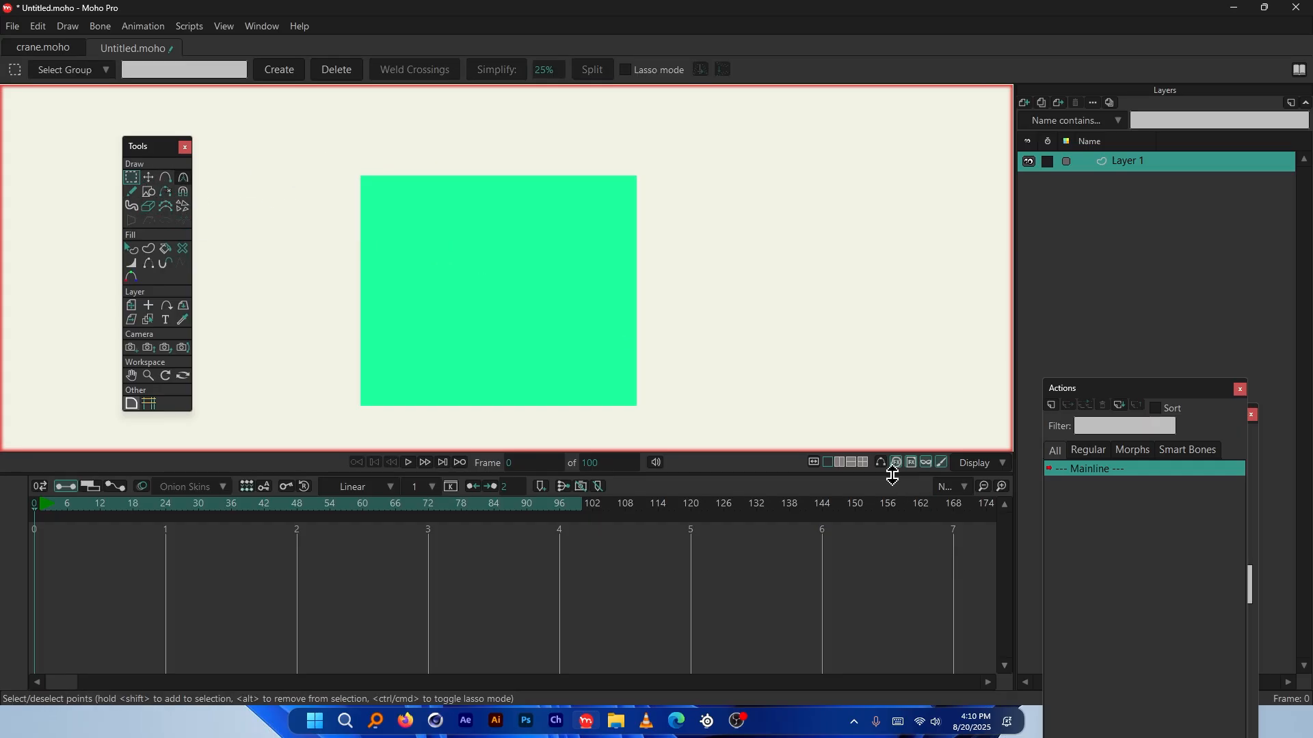
{"action": "left_click", "coordinate": [131, 403]}
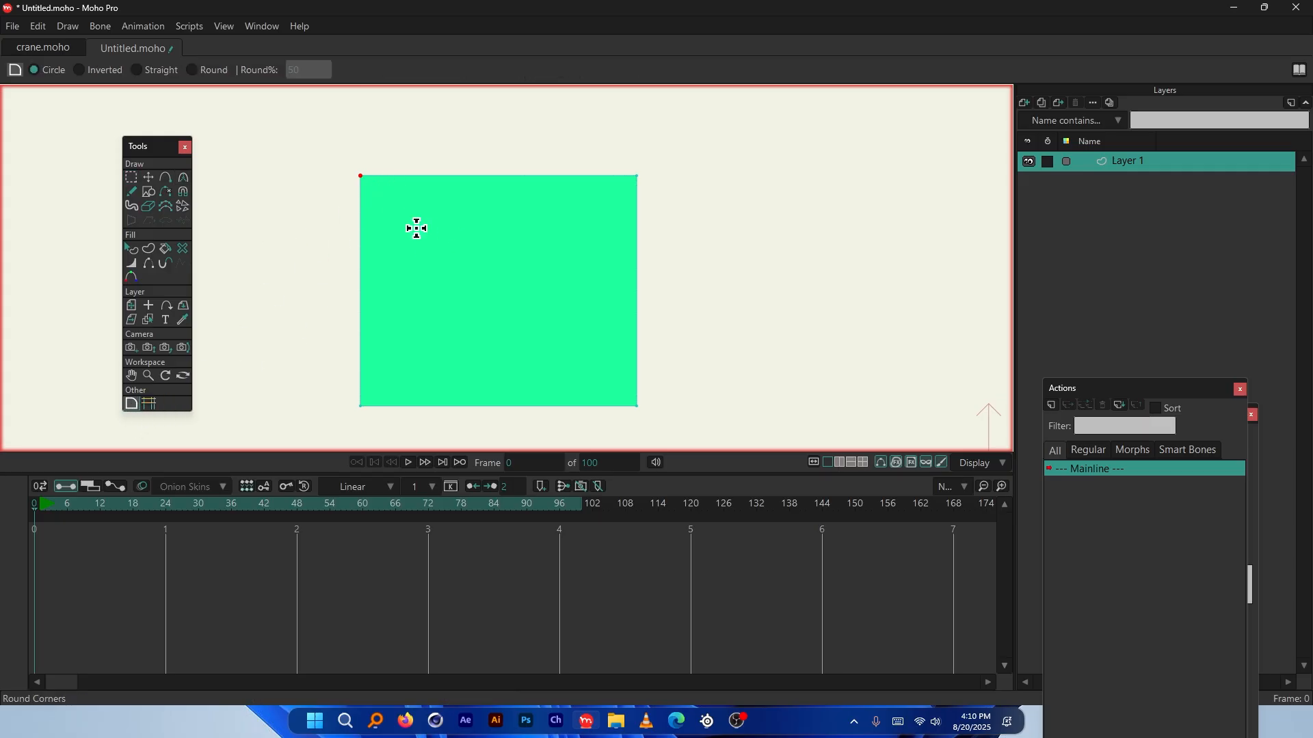
{"action": "left_click_drag", "start_coordinate": [416, 229], "coordinate": [371, 241]}
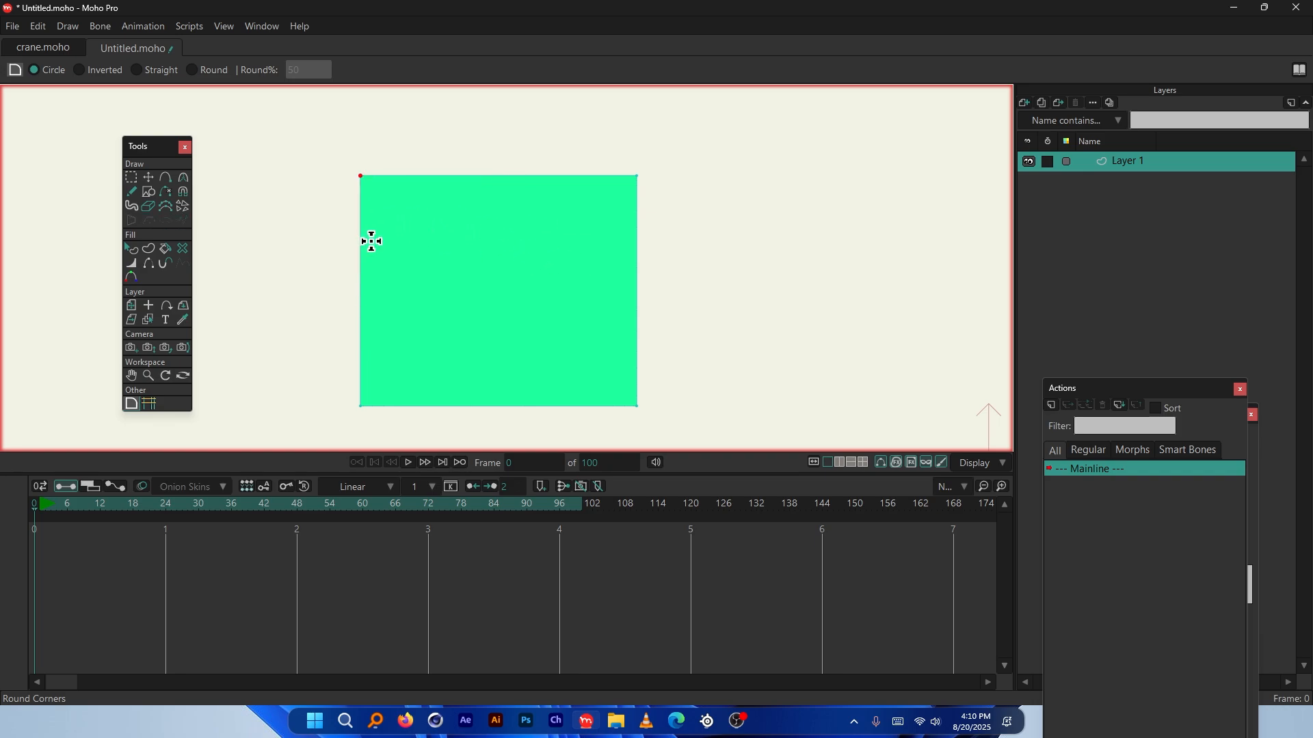
Select the top-left and bottom-right corners and curve both into a leaf shape
{"action": "left_click", "coordinate": [130, 178]}
{"action": "left_click_drag", "start_coordinate": [321, 155], "coordinate": [403, 213]}
{"action": "left_click_drag", "start_coordinate": [655, 376], "coordinate": [608, 424]}
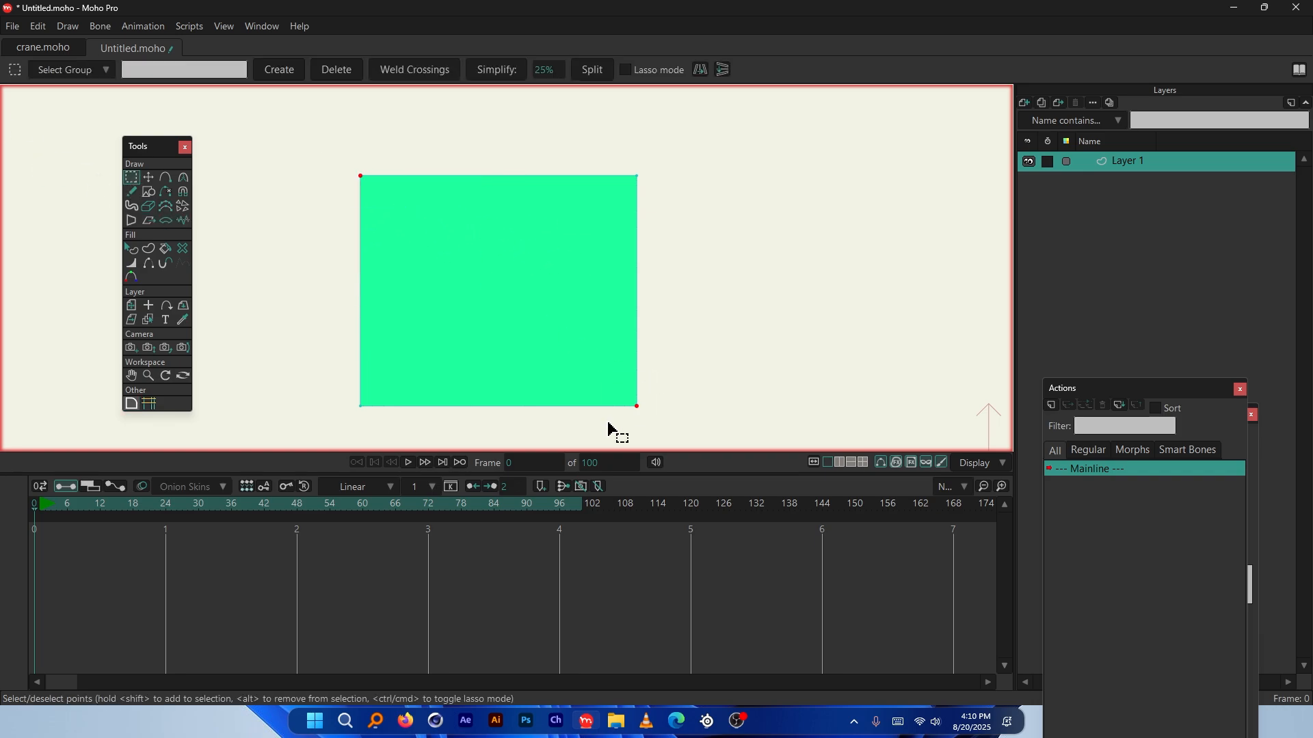
{"action": "left_click", "coordinate": [131, 404]}
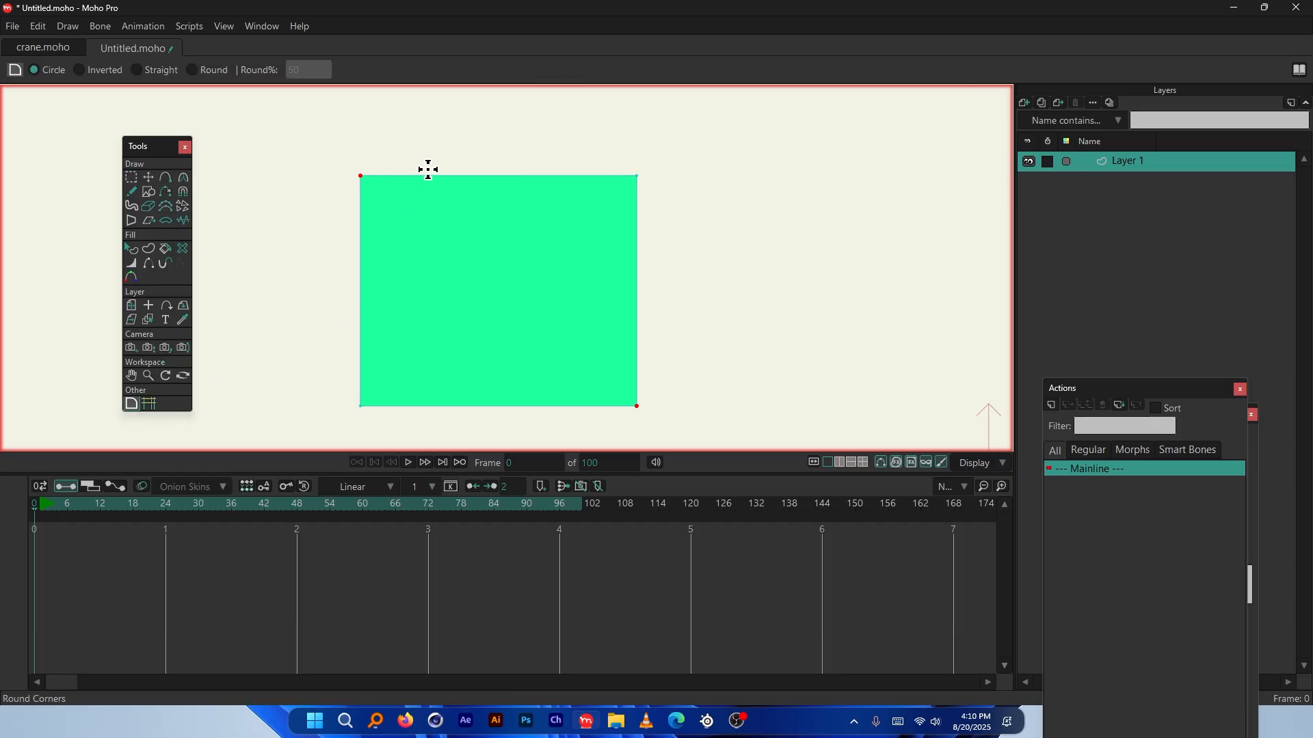
{"action": "left_click_drag", "start_coordinate": [428, 169], "coordinate": [536, 249]}
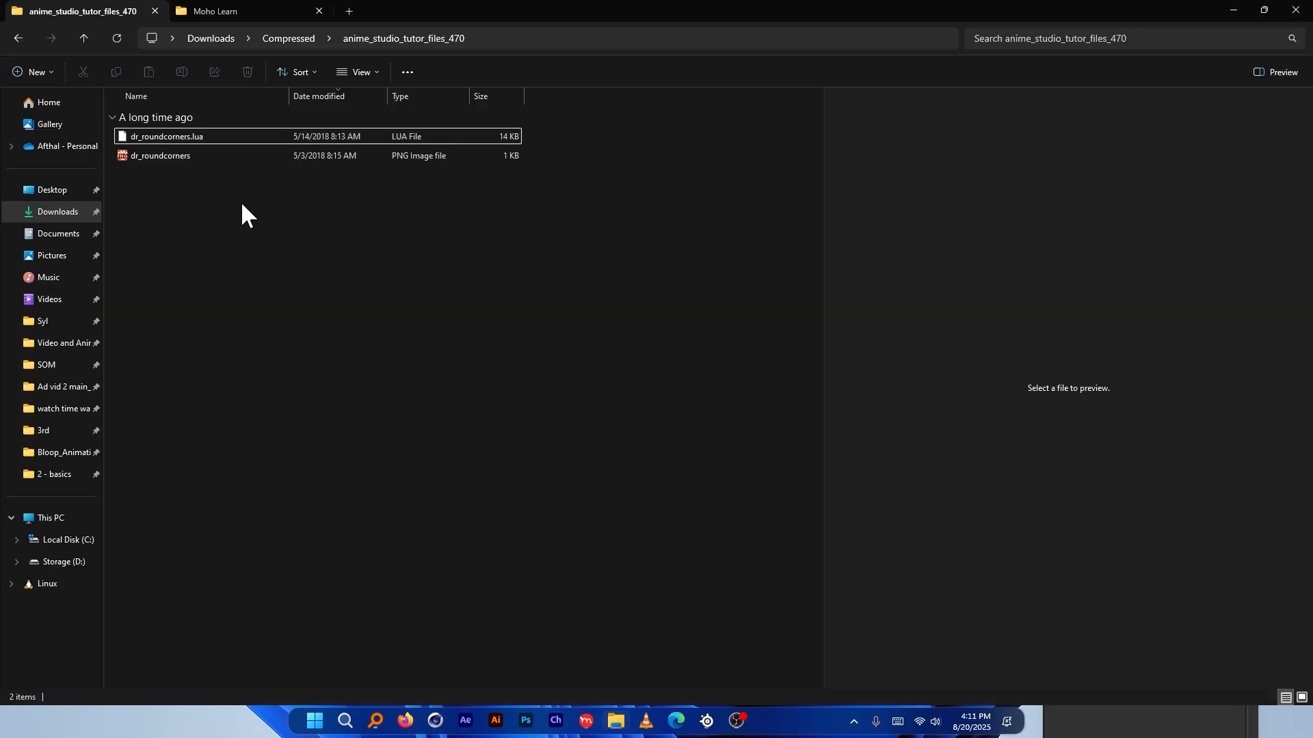
Select and deselect the two dr_roundcorners files, then show the Moho Learn folder
{"action": "left_click_drag", "start_coordinate": [195, 209], "coordinate": [181, 138]}
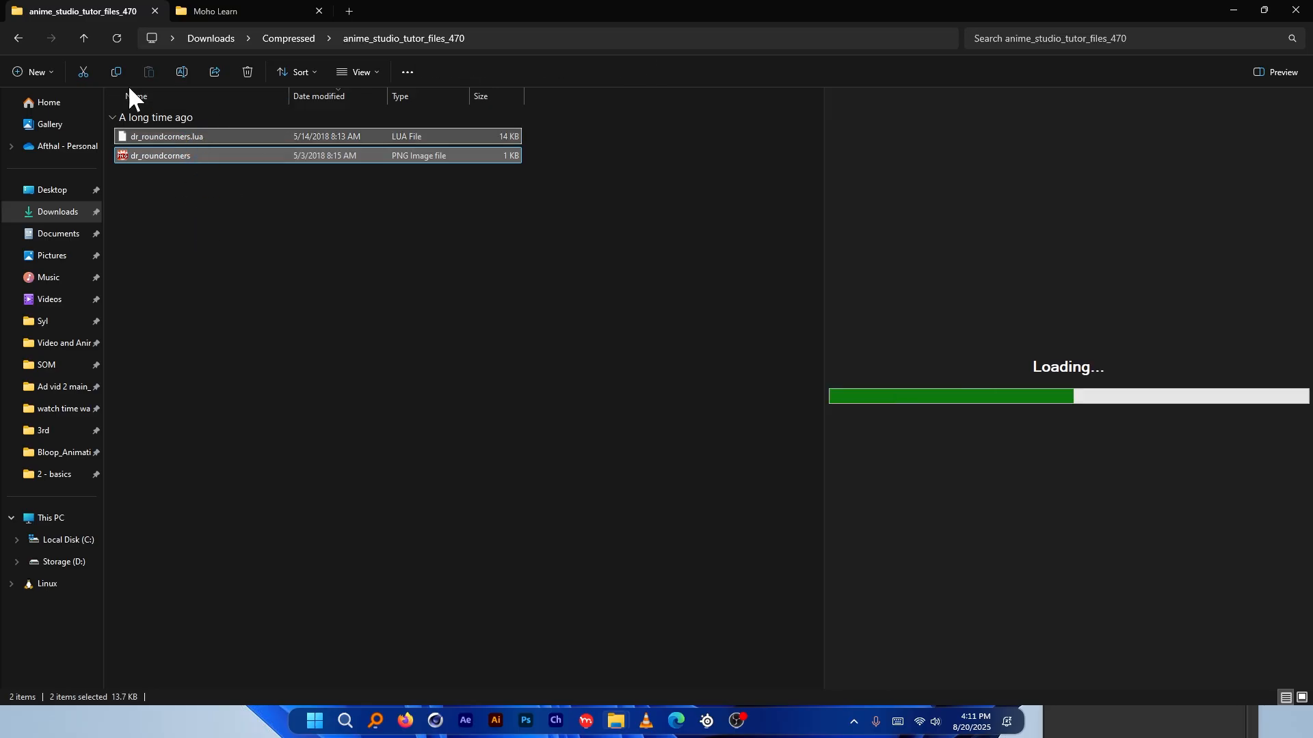
{"action": "left_click", "coordinate": [179, 179]}
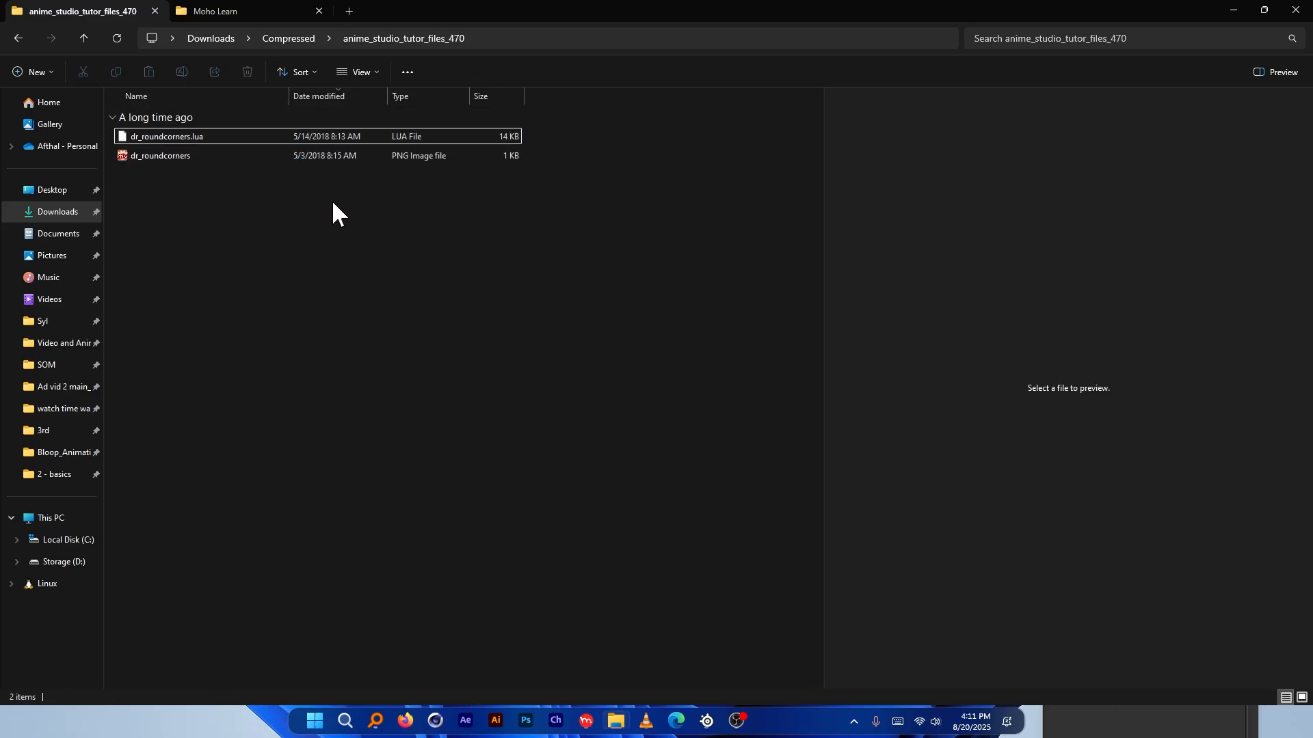
{"action": "left_click", "coordinate": [201, 11]}
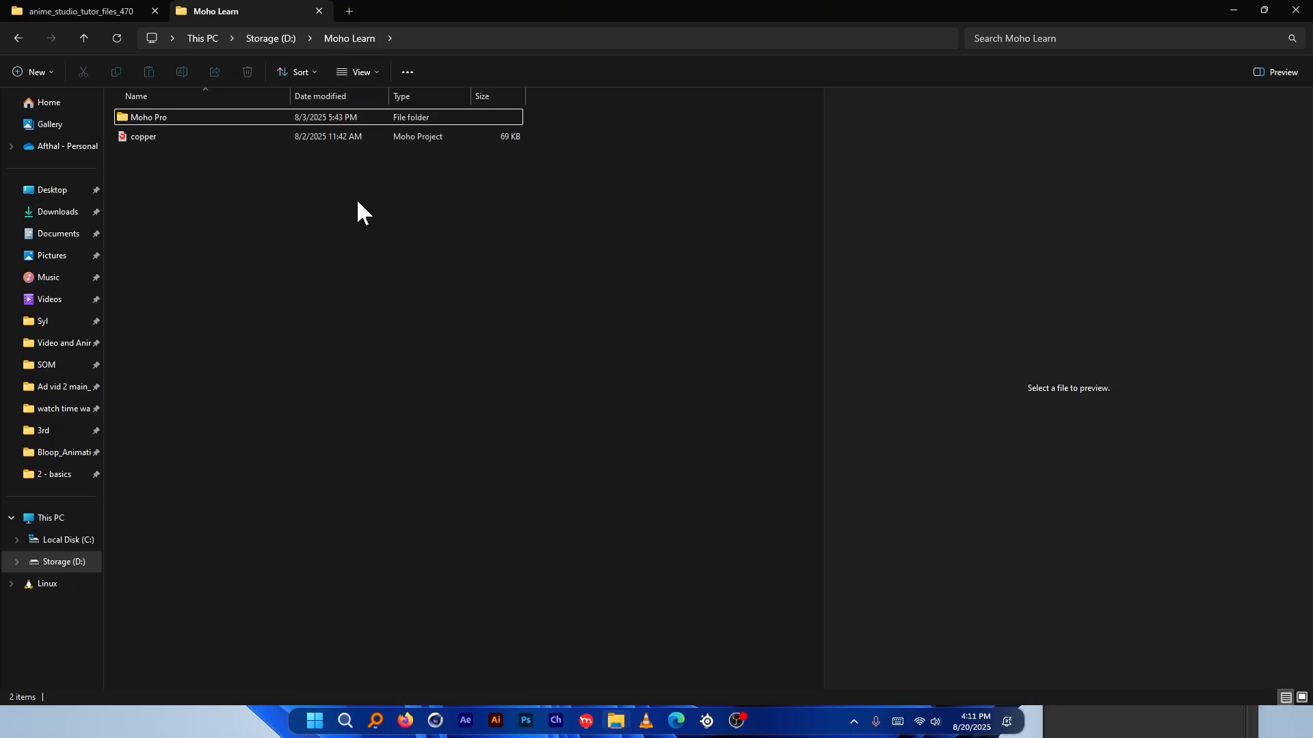
Confirm in Preferences that the custom content folder is D:\Moho Learn\Moho Pro, then cancel back to File Explorer
{"action": "left_click", "coordinate": [588, 725]}
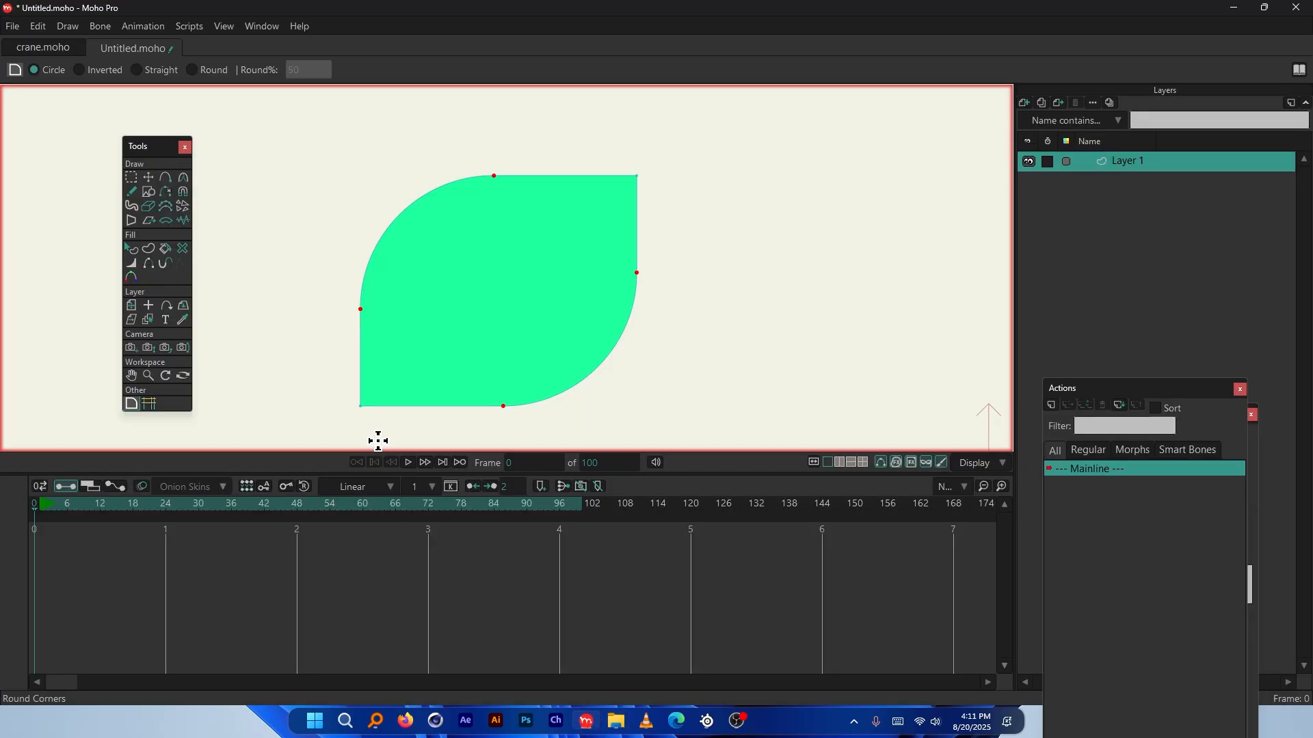
{"action": "left_click", "coordinate": [40, 26]}
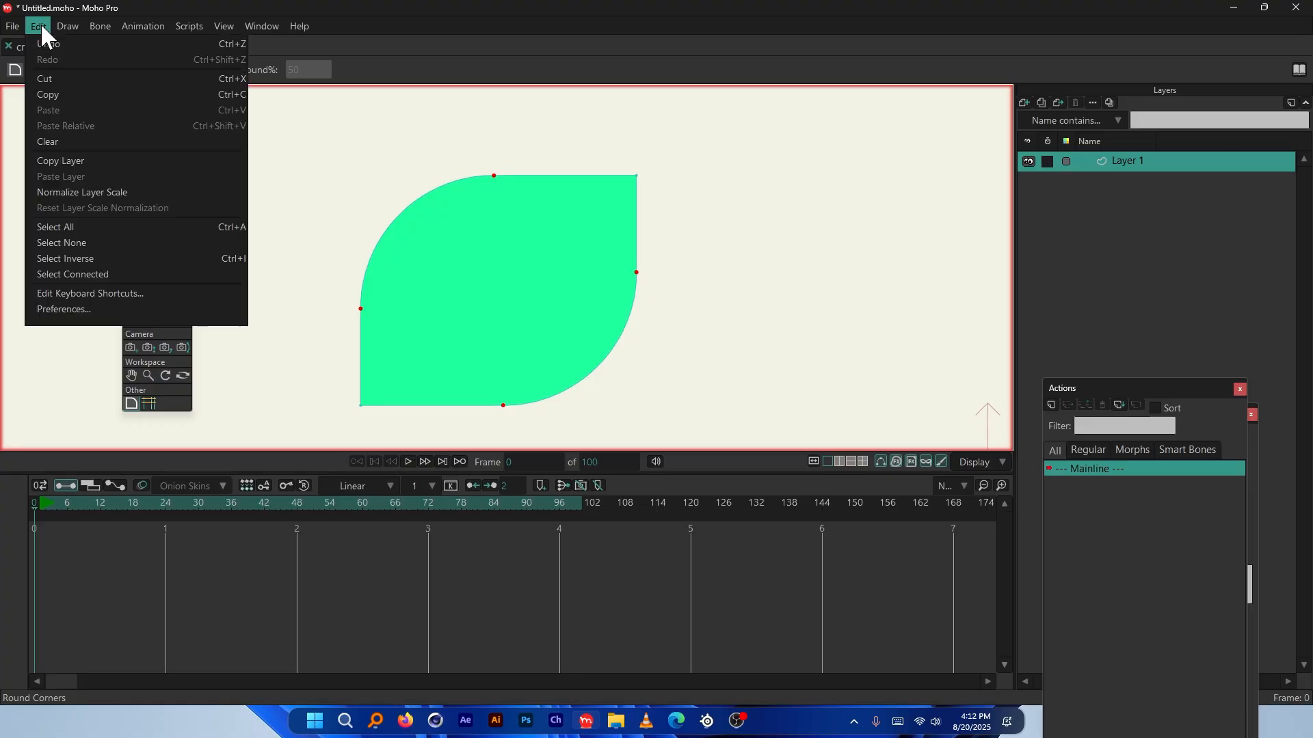
{"action": "left_click", "coordinate": [81, 313]}
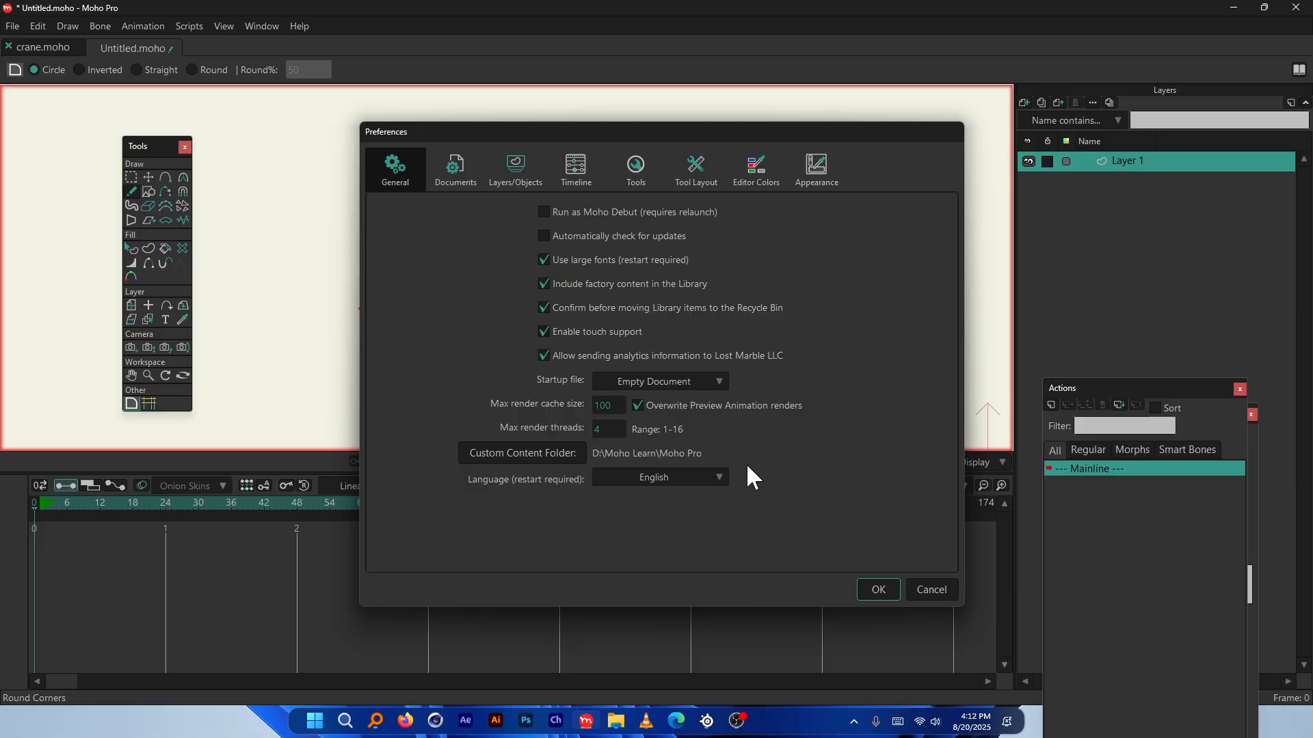
{"action": "left_click", "coordinate": [931, 589]}
{"action": "key", "text": "alt+Tab"}
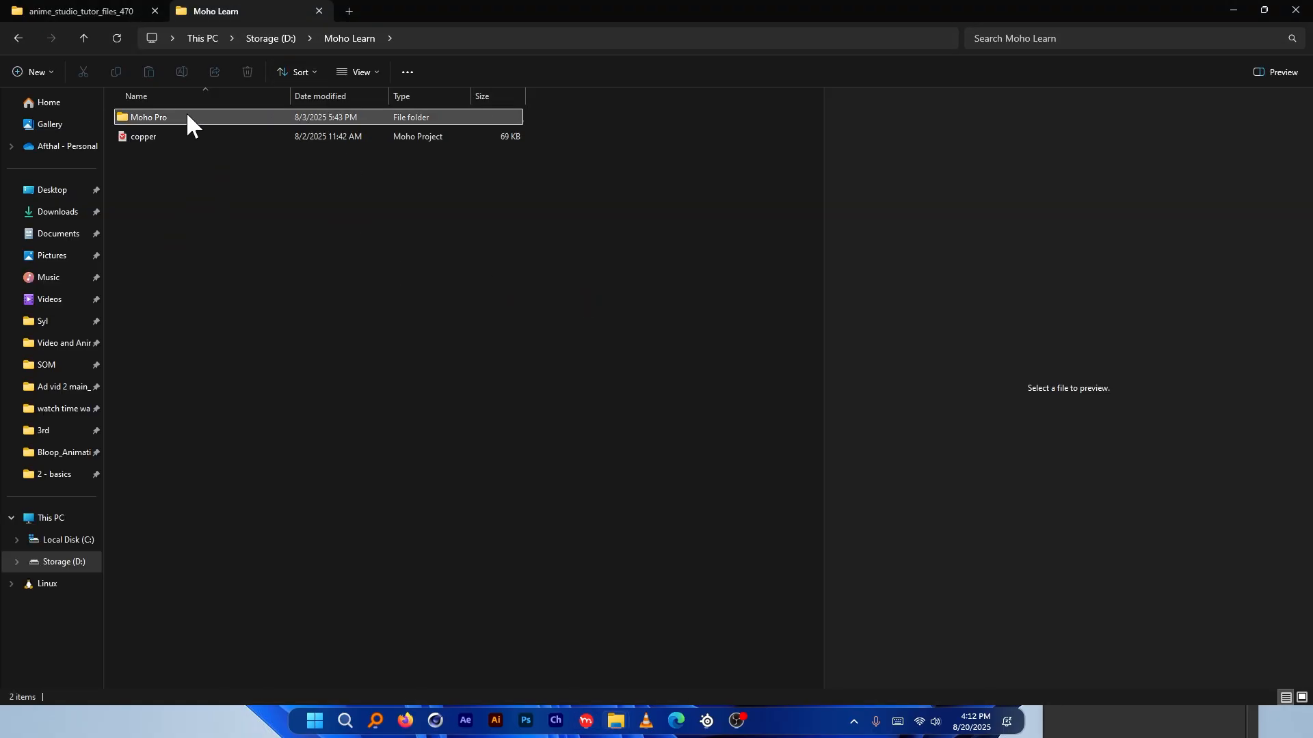
Open Moho Pro\Scripts\Tool and move both dr_roundcorners files into it from the tutorial folder
{"action": "double_click", "coordinate": [162, 116]}
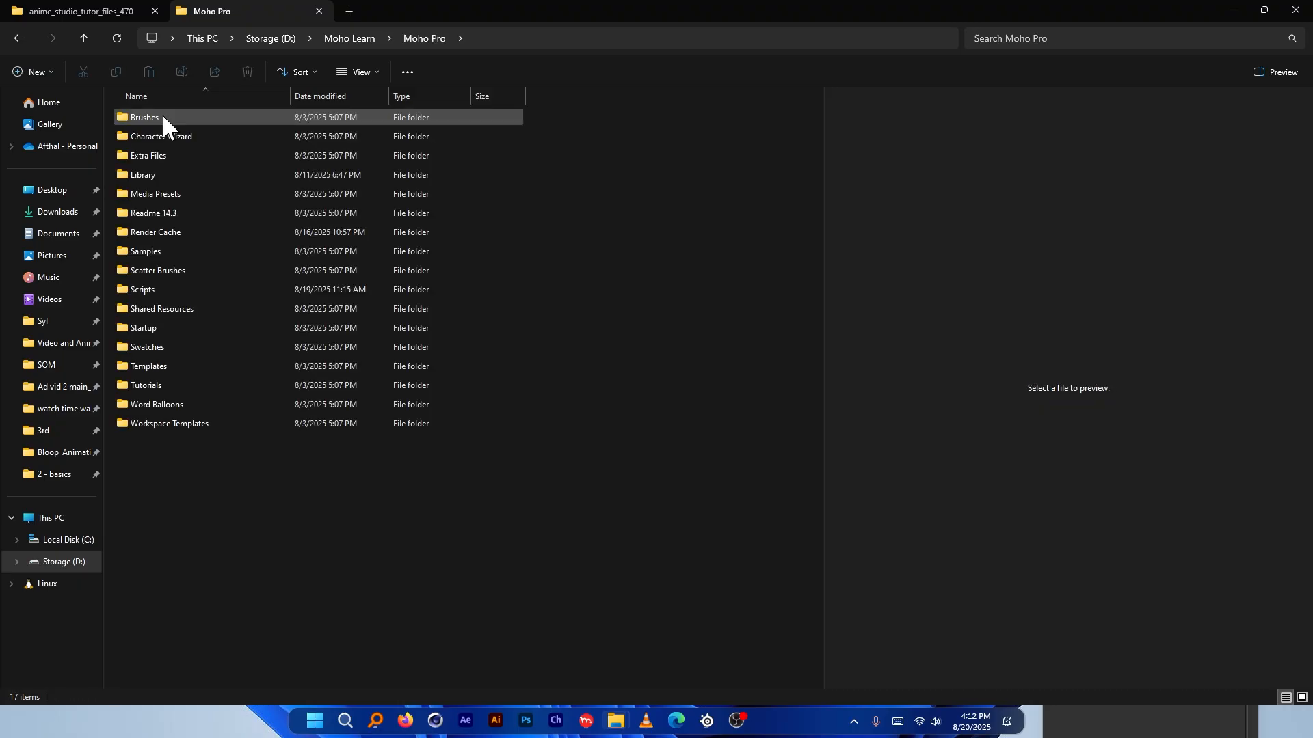
{"action": "double_click", "coordinate": [170, 288]}
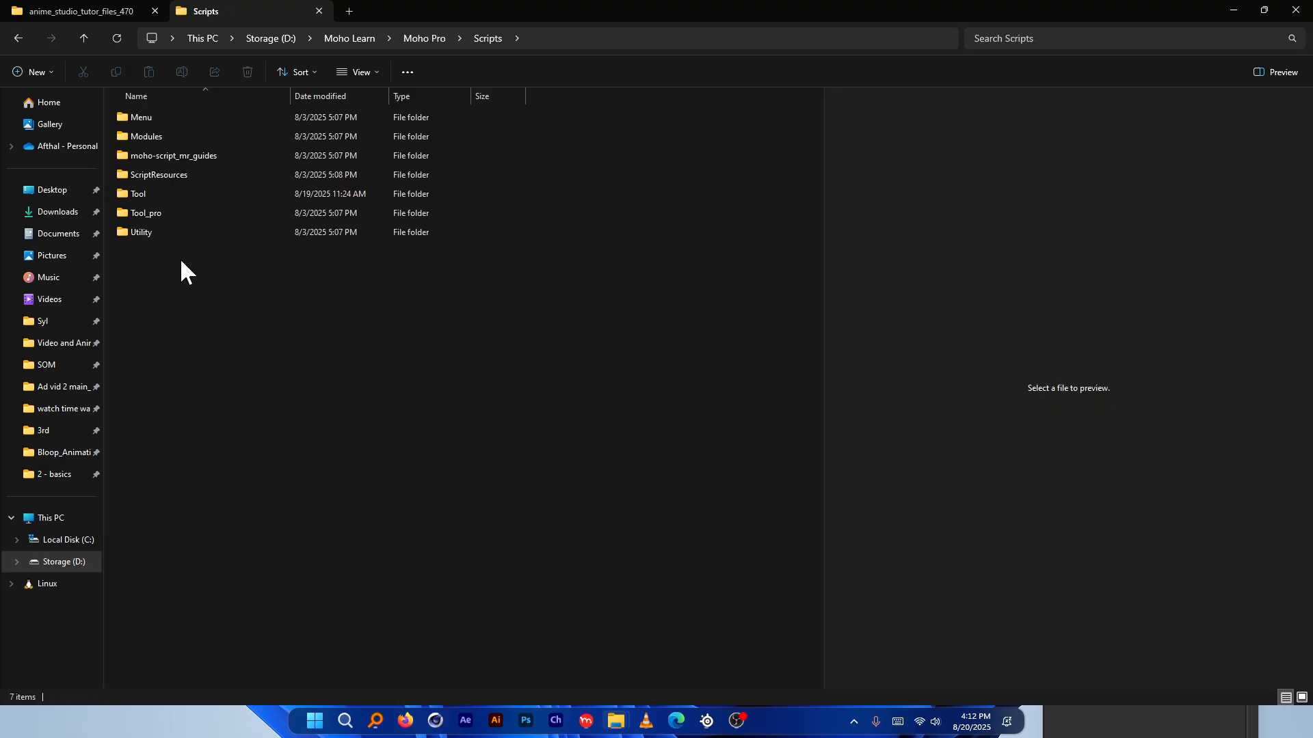
{"action": "double_click", "coordinate": [158, 194]}
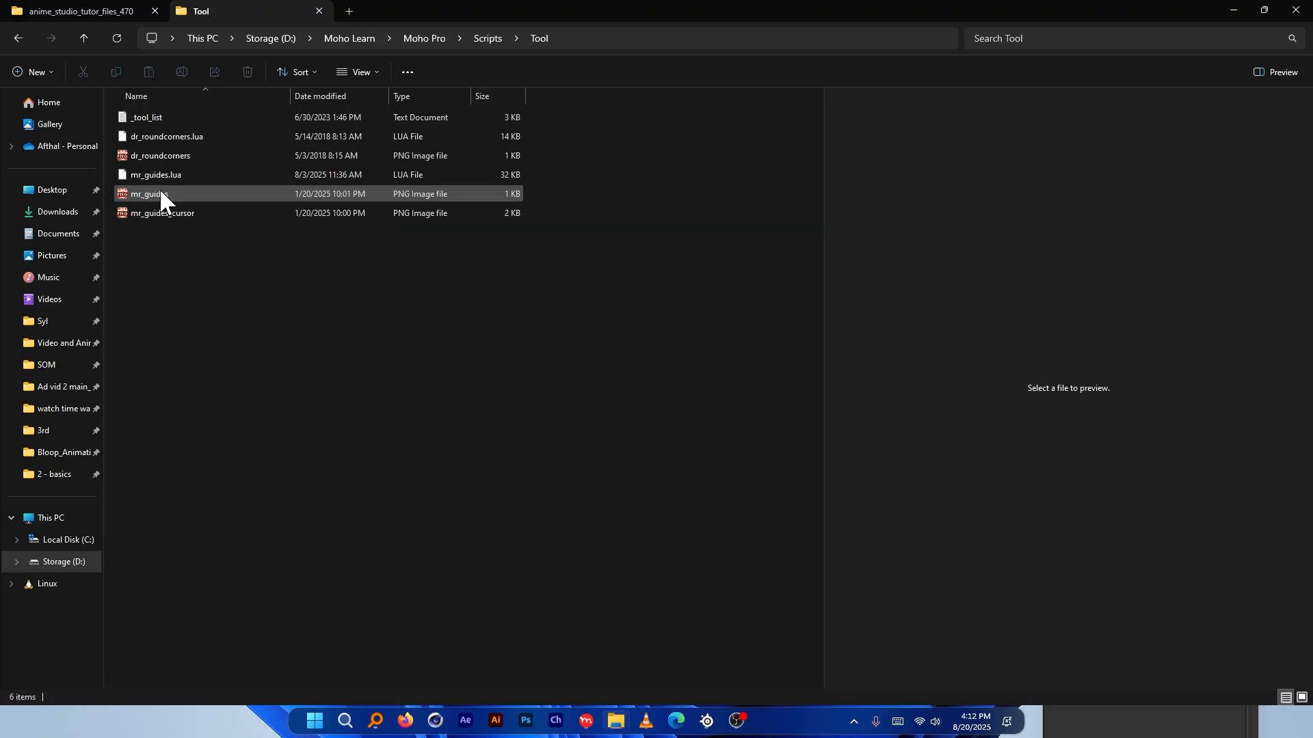
{"action": "left_click", "coordinate": [109, 21]}
{"action": "left_click_drag", "start_coordinate": [211, 183], "coordinate": [219, 10]}
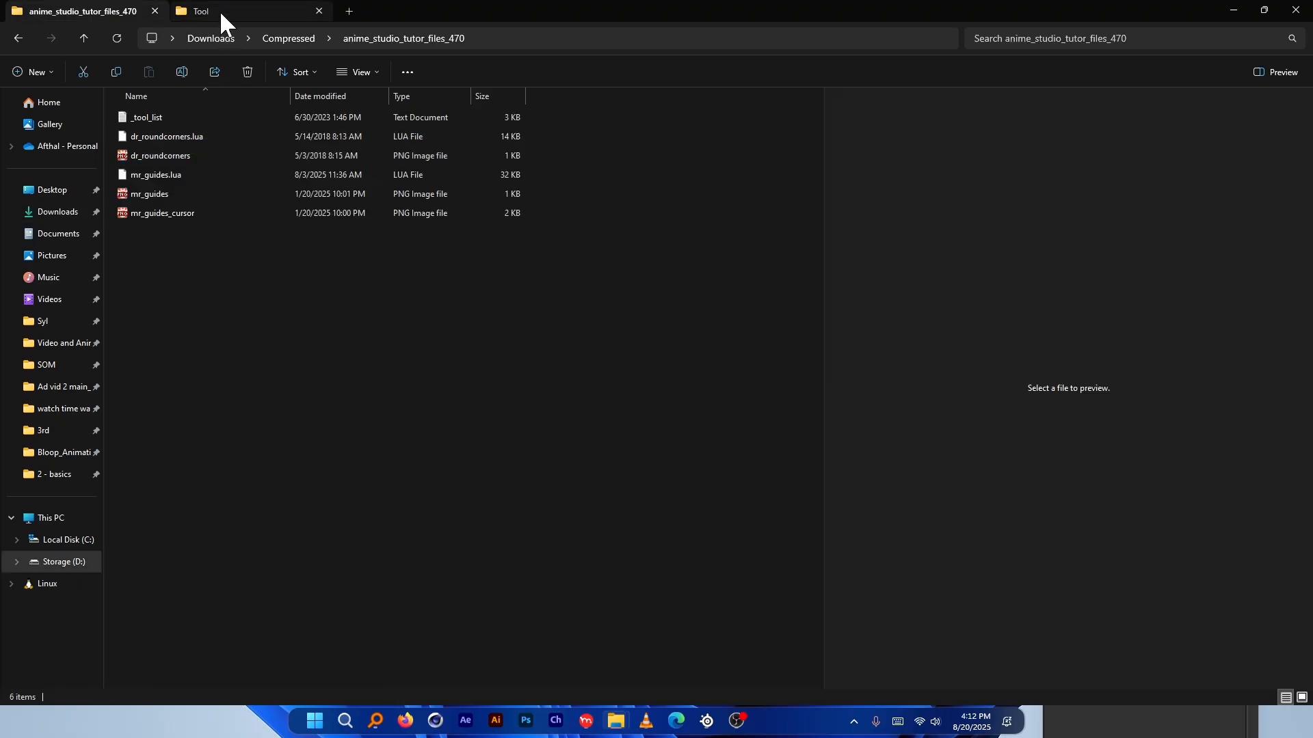
{"action": "left_click", "coordinate": [96, 14]}
{"action": "left_click", "coordinate": [586, 722]}
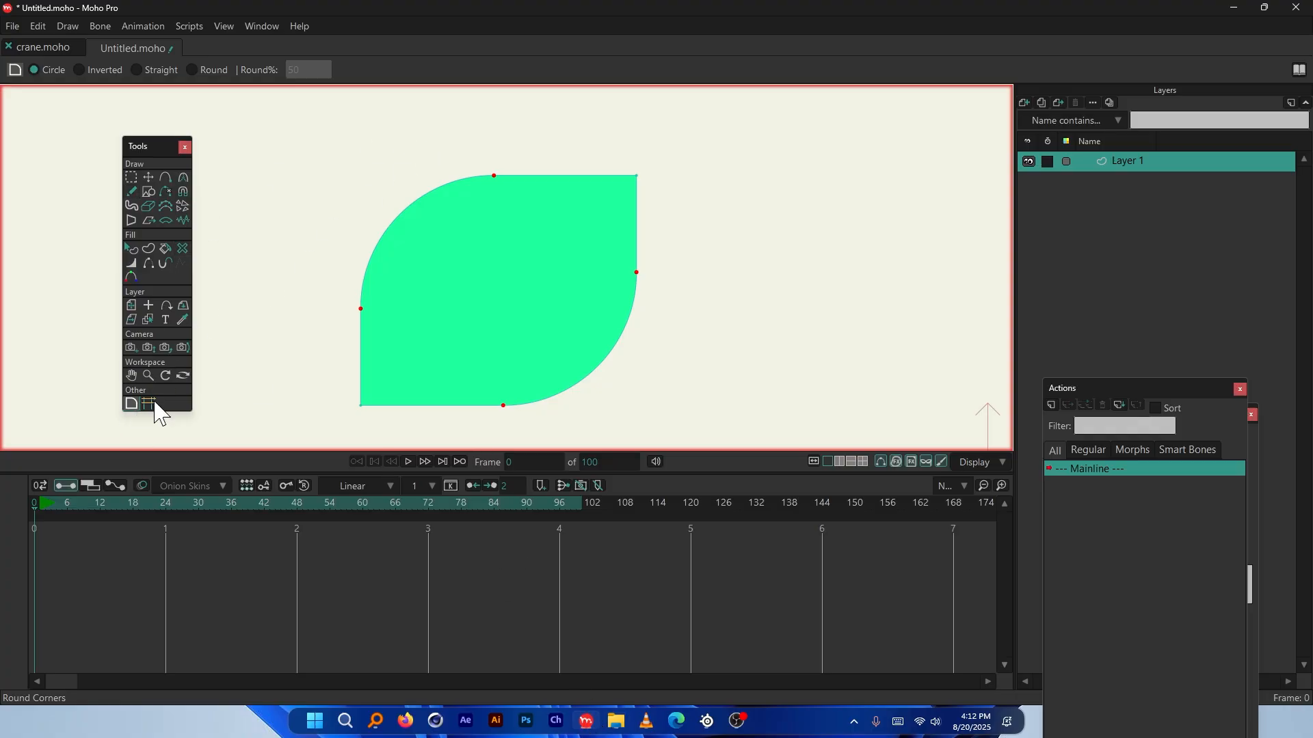
Create a new document and draw a long, flat green ground rectangle along the frame bottom
{"action": "key", "text": "ctrl+n"}
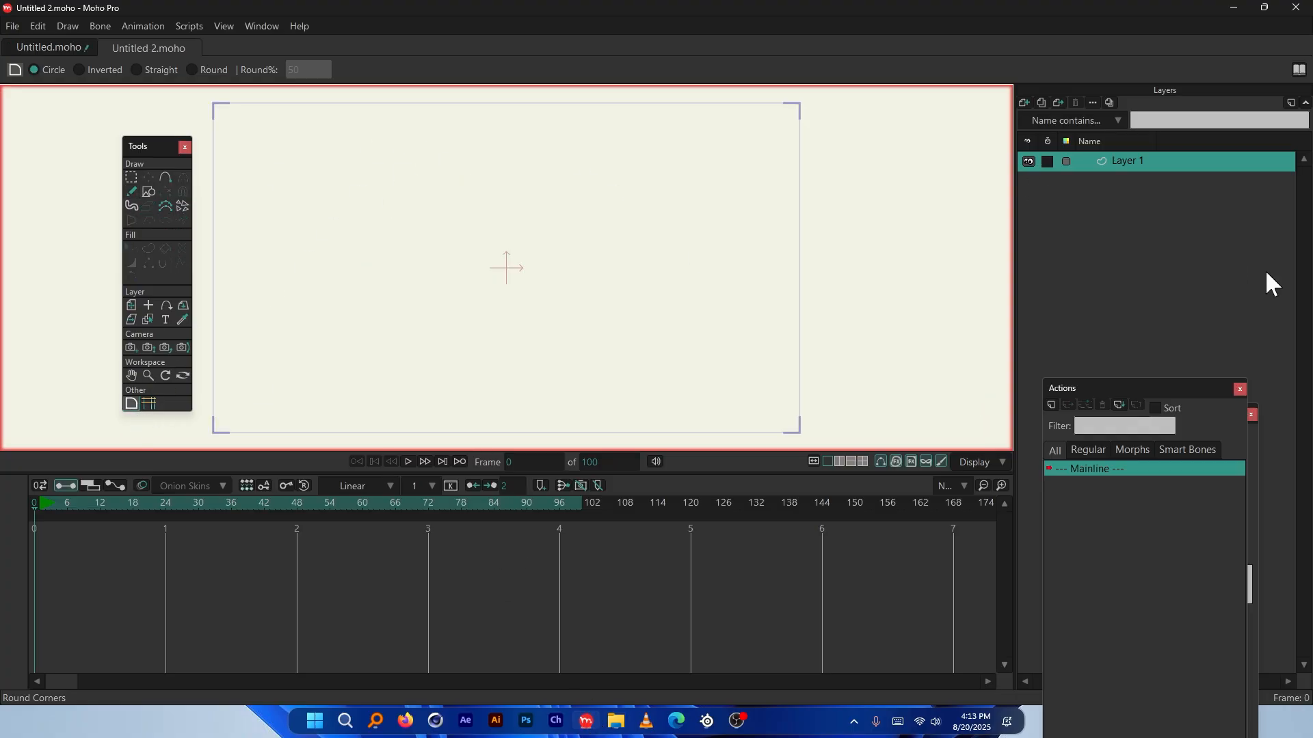
{"action": "left_click", "coordinate": [143, 189]}
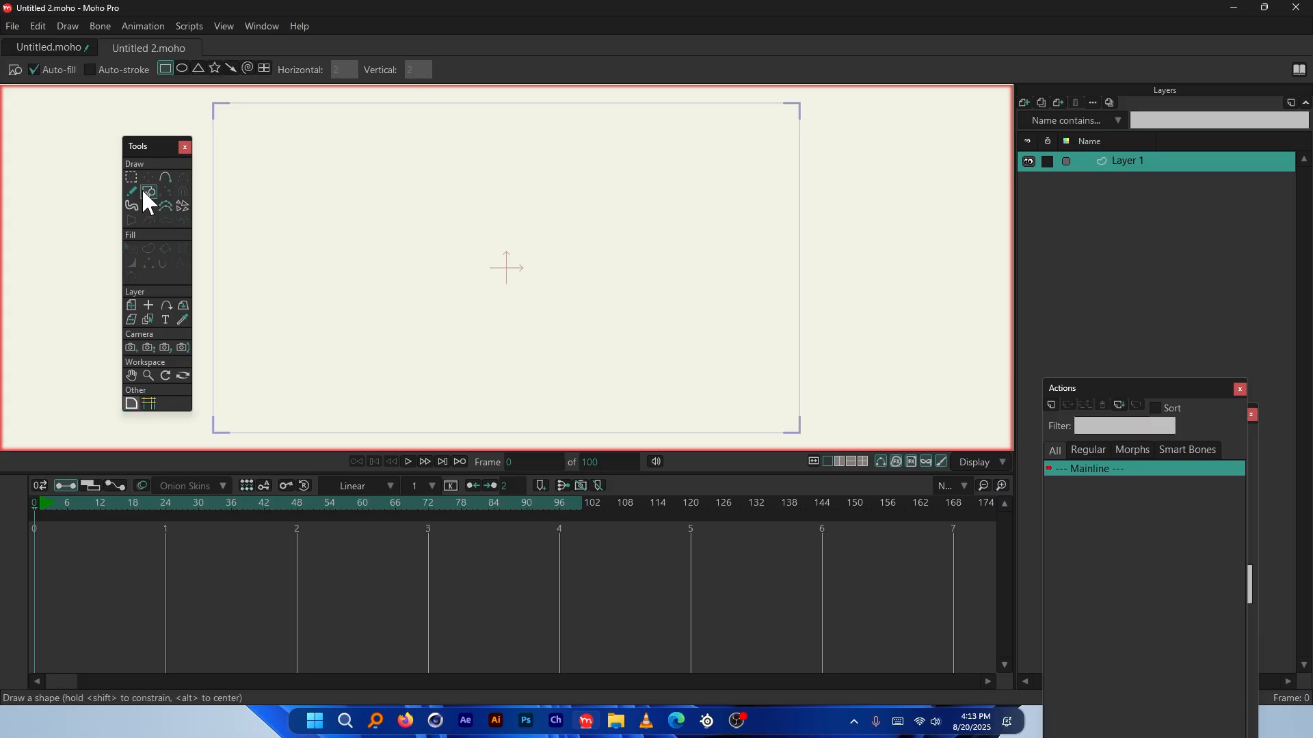
{"action": "scroll", "coordinate": [286, 248], "scroll_direction": "down", "scroll_amount": 2}
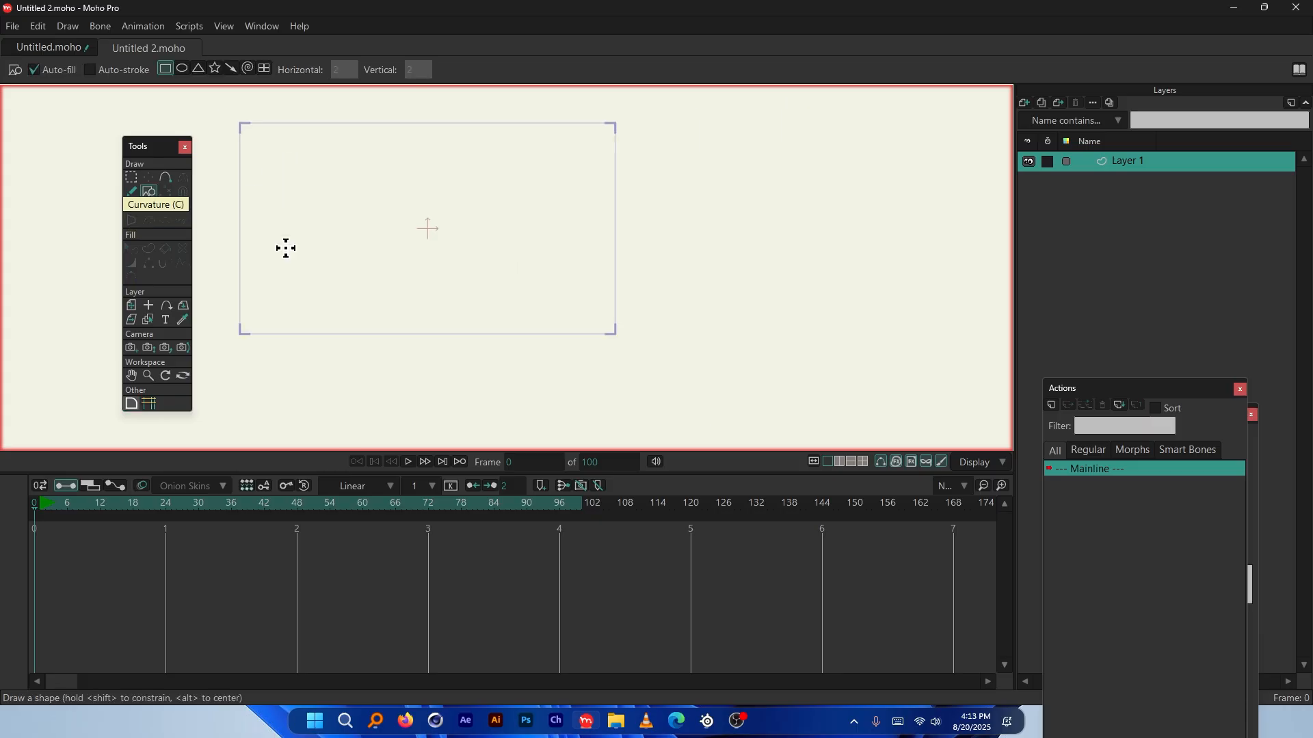
{"action": "left_click_drag", "start_coordinate": [229, 340], "coordinate": [626, 322]}
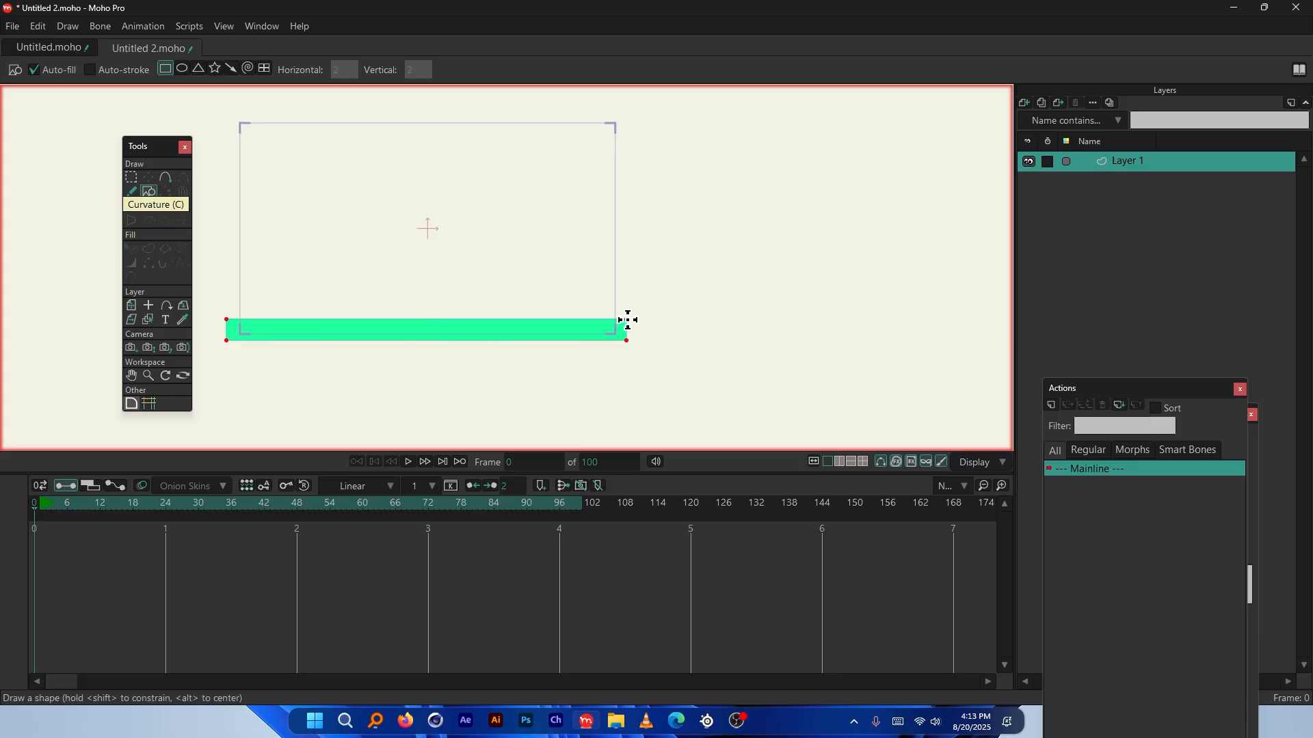
{"action": "scroll", "coordinate": [366, 293], "scroll_direction": "up", "scroll_amount": 2}
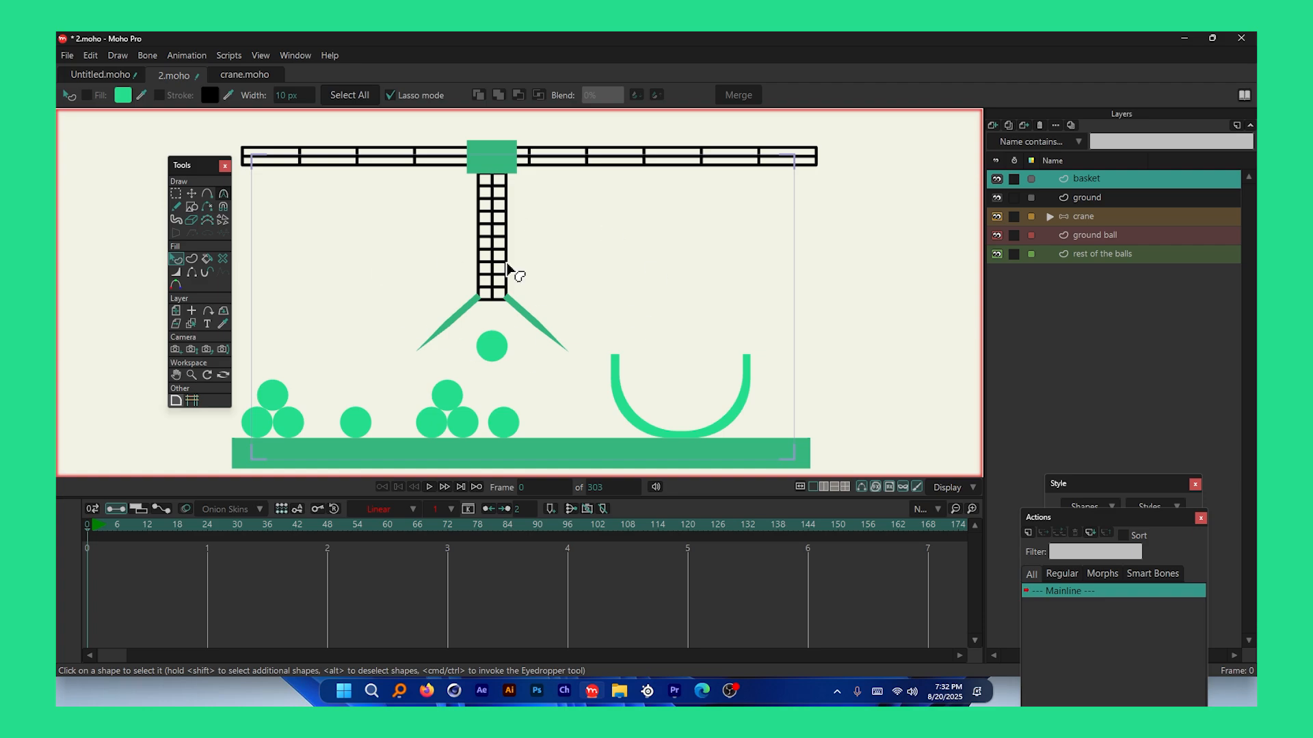
{"action": "scroll", "coordinate": [507, 273], "scroll_direction": "down", "scroll_amount": 1}
{"action": "scroll", "coordinate": [504, 279], "scroll_direction": "up", "scroll_amount": 1}
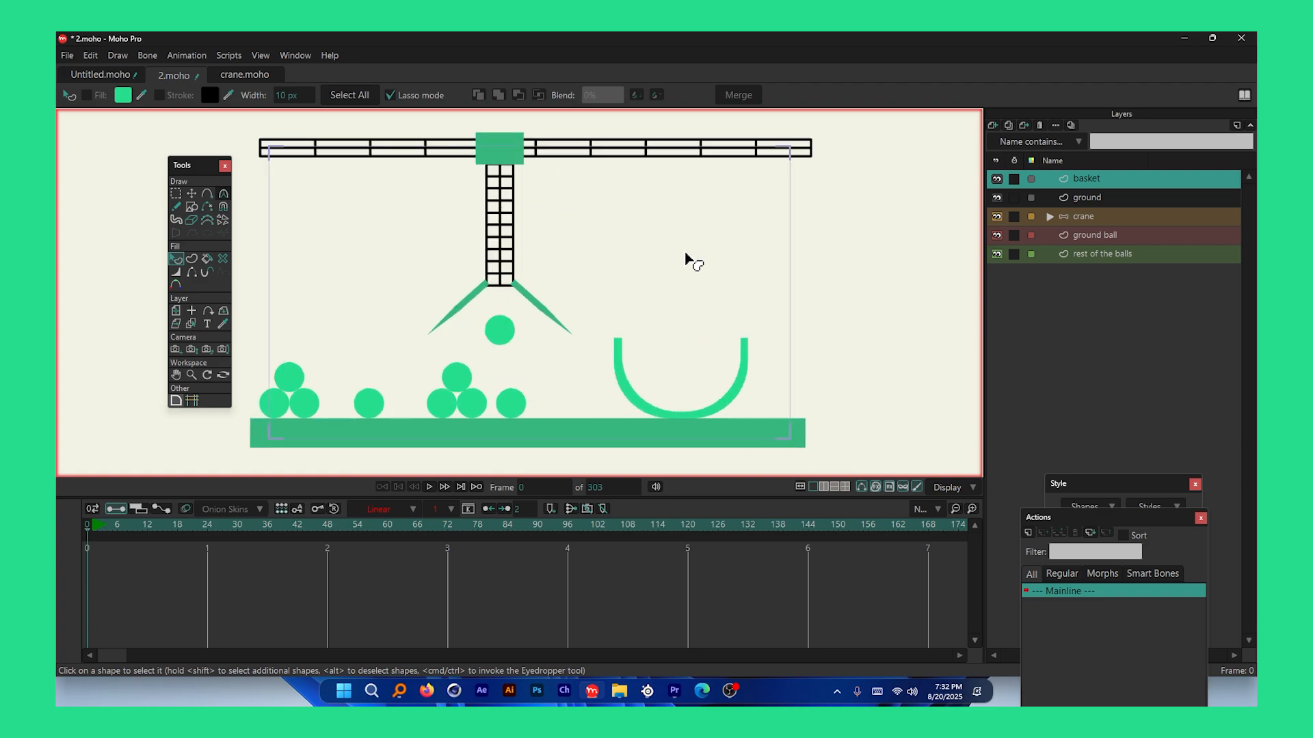
{"action": "left_click", "coordinate": [241, 530]}
{"action": "left_click", "coordinate": [472, 537]}
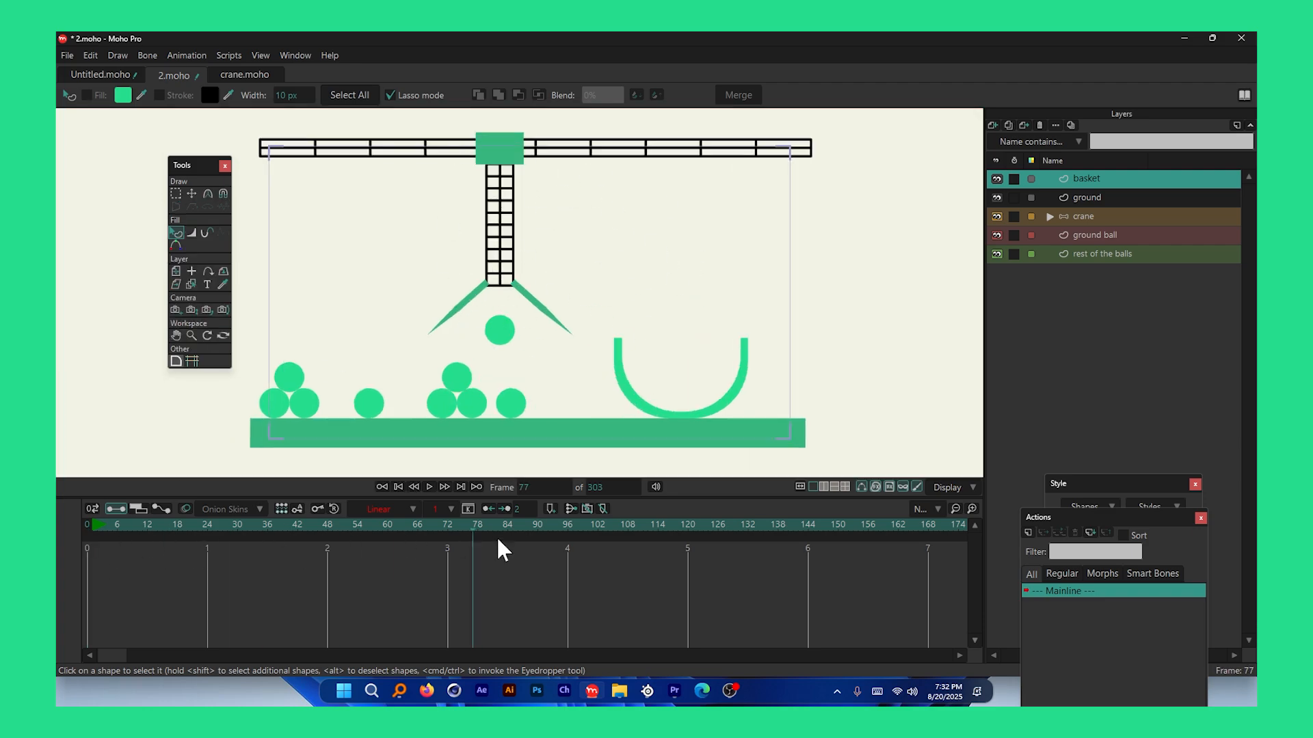
{"action": "left_click_drag", "start_coordinate": [503, 549], "coordinate": [152, 546]}
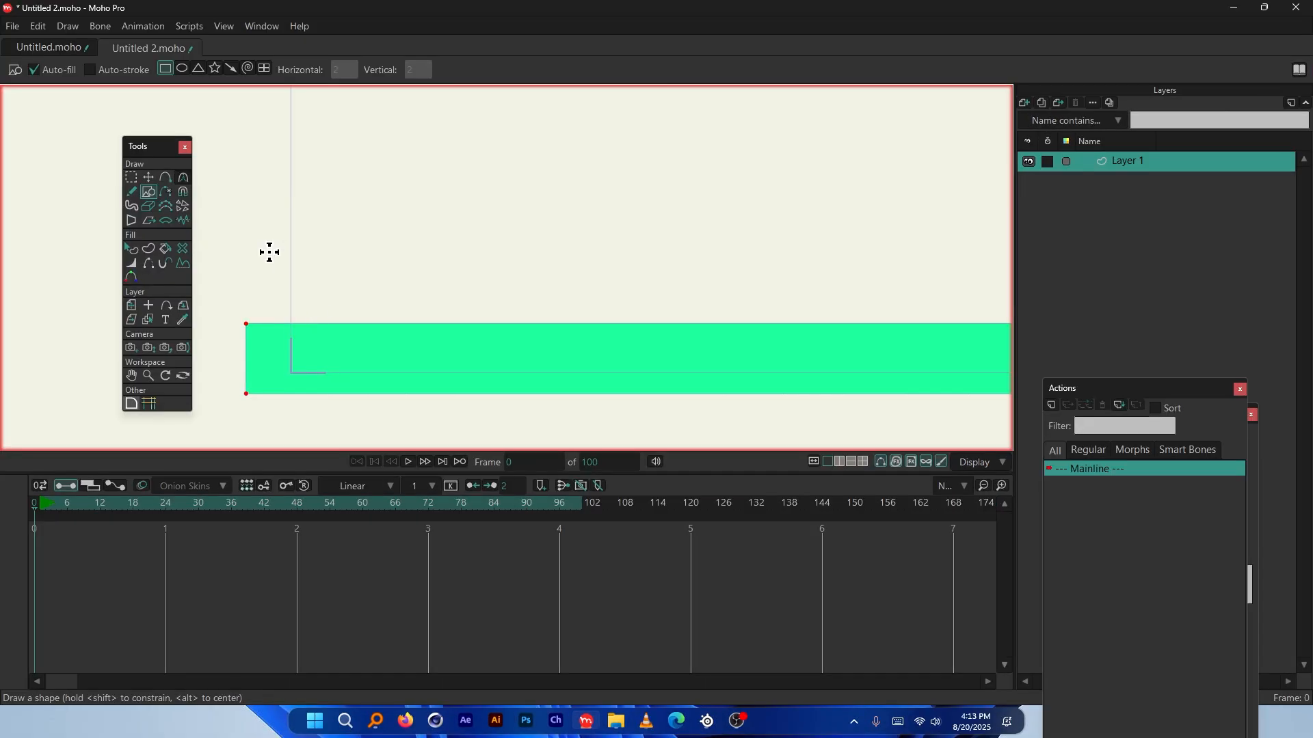
Draw a green circle with the Ellipse tool and lower it onto the ground bar
{"action": "left_click", "coordinate": [182, 70]}
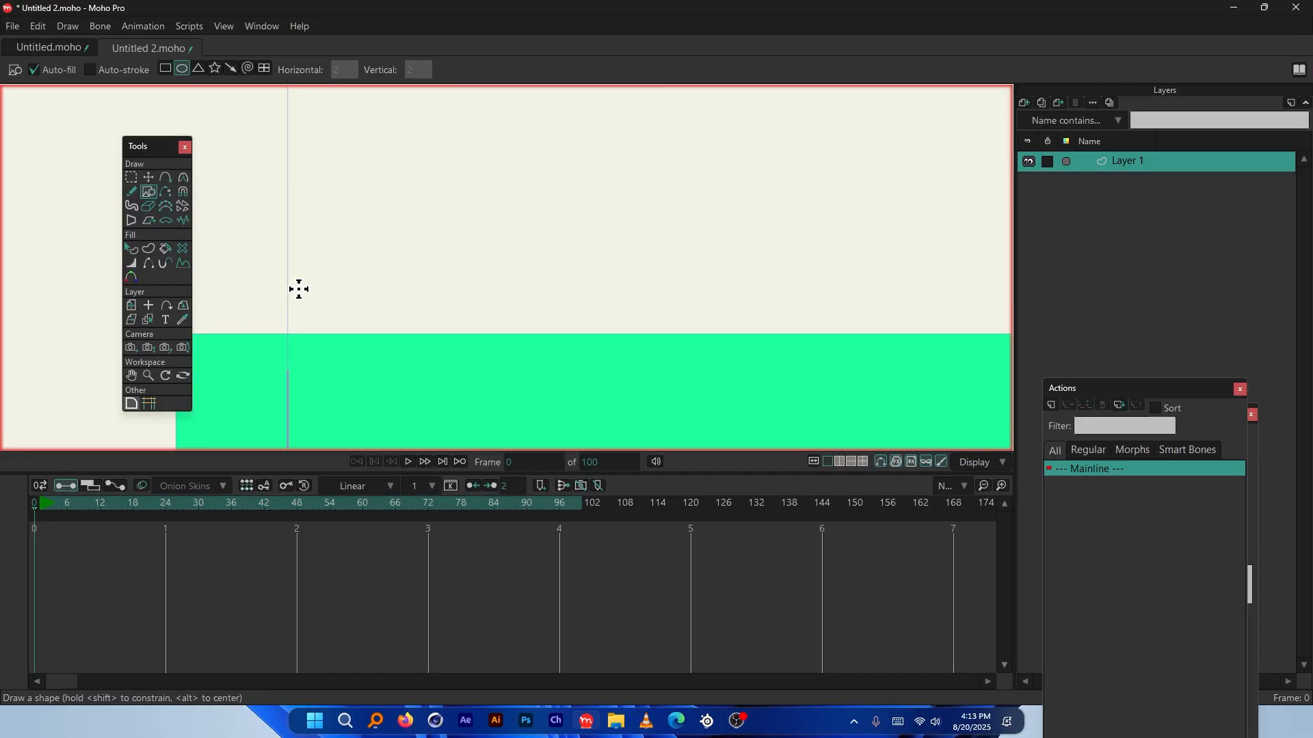
{"action": "left_click_drag", "start_coordinate": [305, 279], "coordinate": [346, 322]}
{"action": "left_click", "coordinate": [149, 178]}
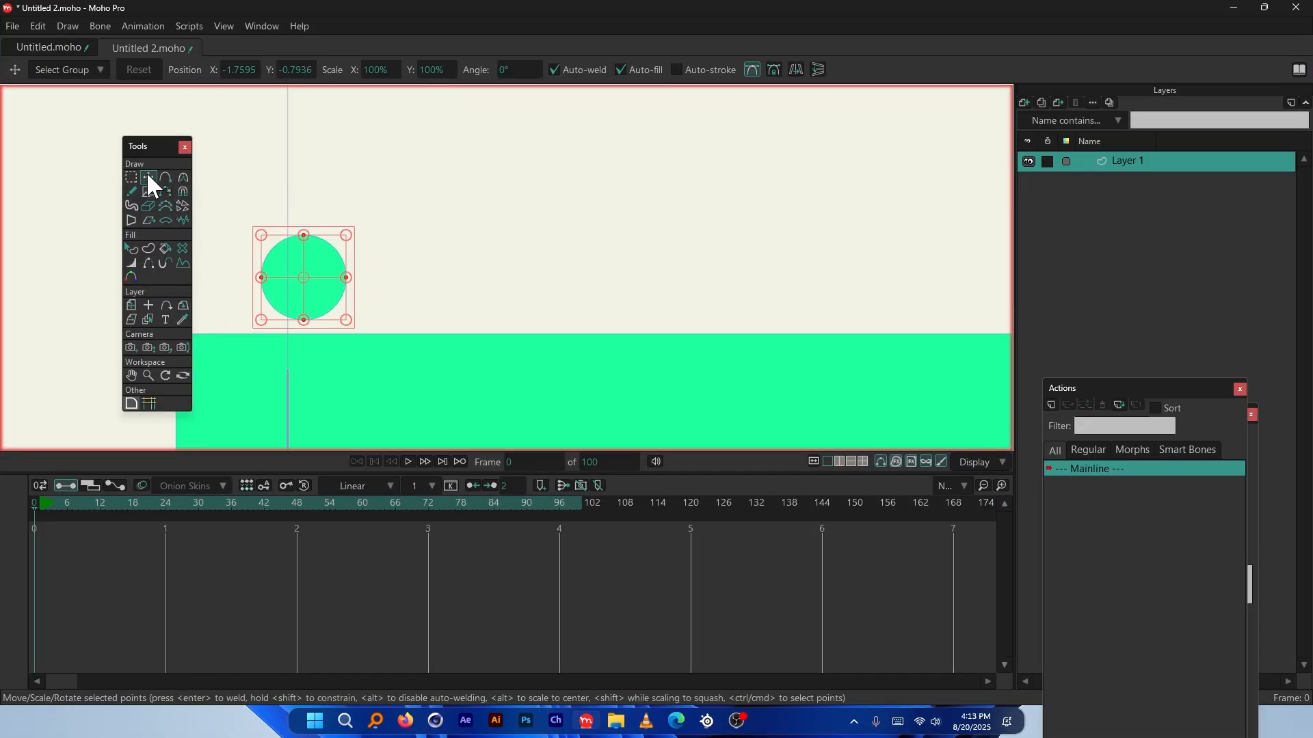
{"action": "scroll", "coordinate": [339, 255], "scroll_direction": "up", "scroll_amount": 1}
{"action": "left_click_drag", "start_coordinate": [337, 254], "coordinate": [294, 253]}
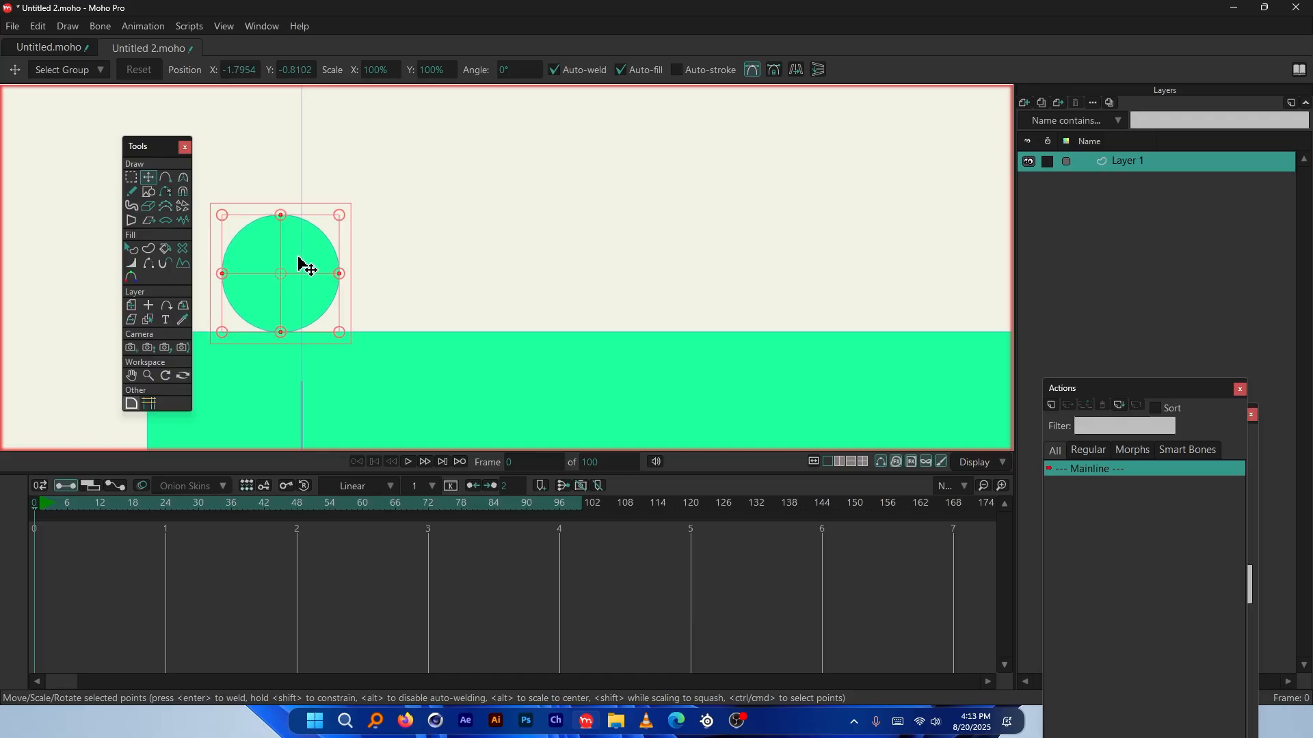
Copy and paste the circle, then push the duplicate against the first ball
{"action": "key", "text": "ctrl+c"}
{"action": "key", "text": "ctrl+v"}
{"action": "left_click_drag", "start_coordinate": [301, 263], "coordinate": [483, 252]}
{"action": "scroll", "coordinate": [427, 366], "scroll_direction": "down", "scroll_amount": 5}
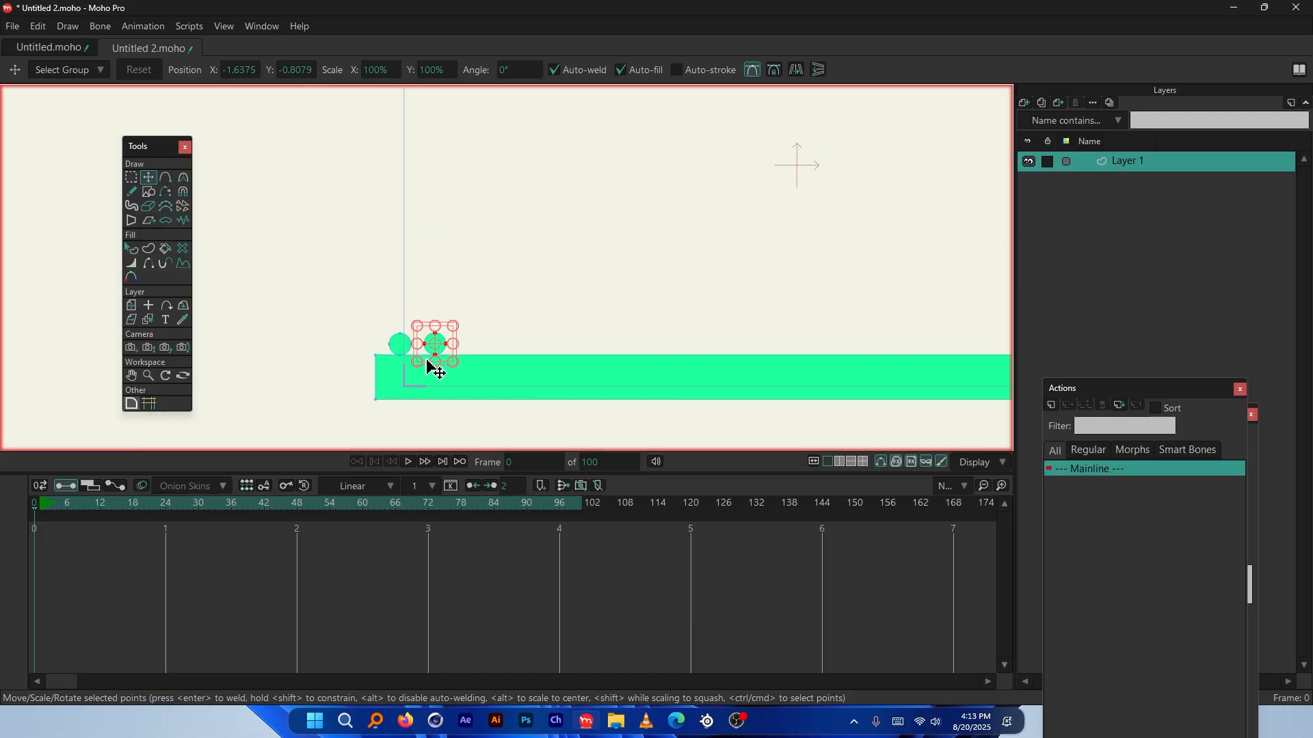
{"action": "scroll", "coordinate": [437, 345], "scroll_direction": "up", "scroll_amount": 3}
{"action": "left_click_drag", "start_coordinate": [454, 329], "coordinate": [384, 351]}
{"action": "scroll", "coordinate": [417, 342], "scroll_direction": "up", "scroll_amount": 4}
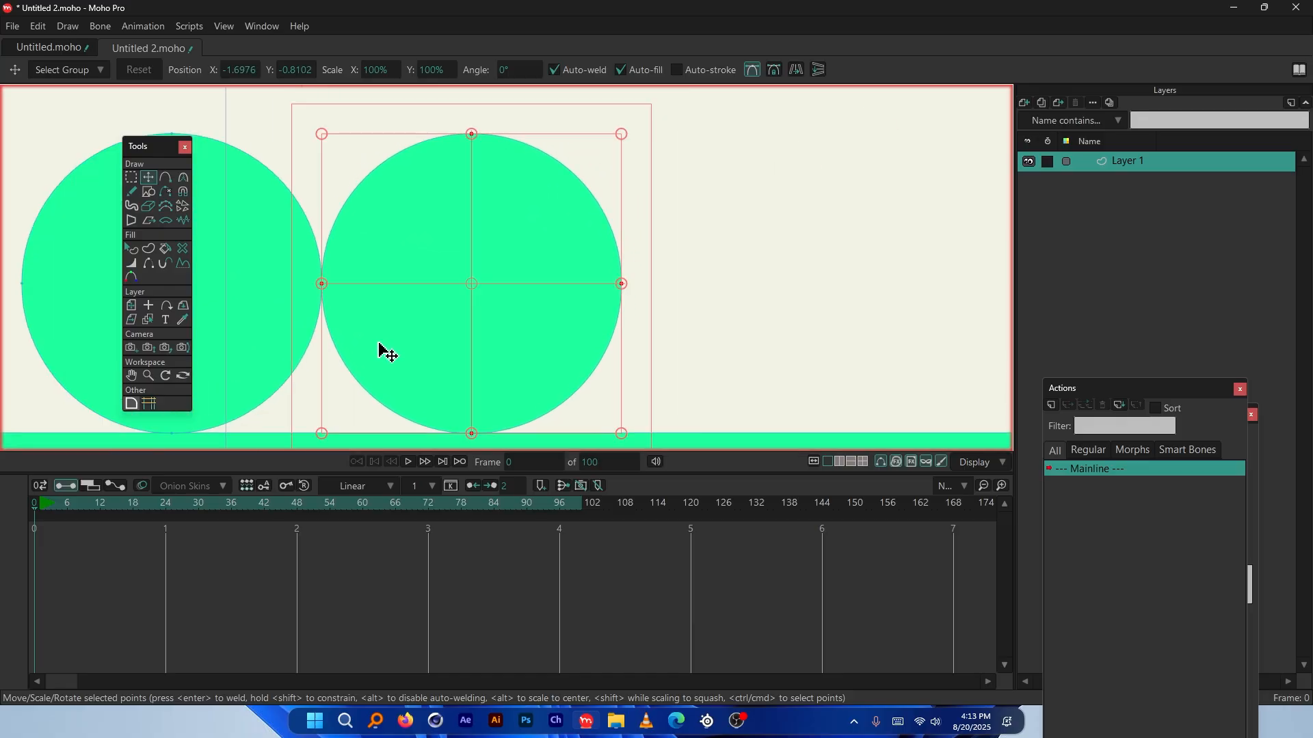
{"action": "scroll", "coordinate": [410, 346], "scroll_direction": "down", "scroll_amount": 4}
Paste a third ball and stack it on top of the pair
{"action": "key", "text": "ctrl+v"}
{"action": "scroll", "coordinate": [475, 246], "scroll_direction": "up", "scroll_amount": 4}
{"action": "left_click_drag", "start_coordinate": [522, 363], "coordinate": [480, 254]}
{"action": "scroll", "coordinate": [294, 342], "scroll_direction": "down", "scroll_amount": 3}
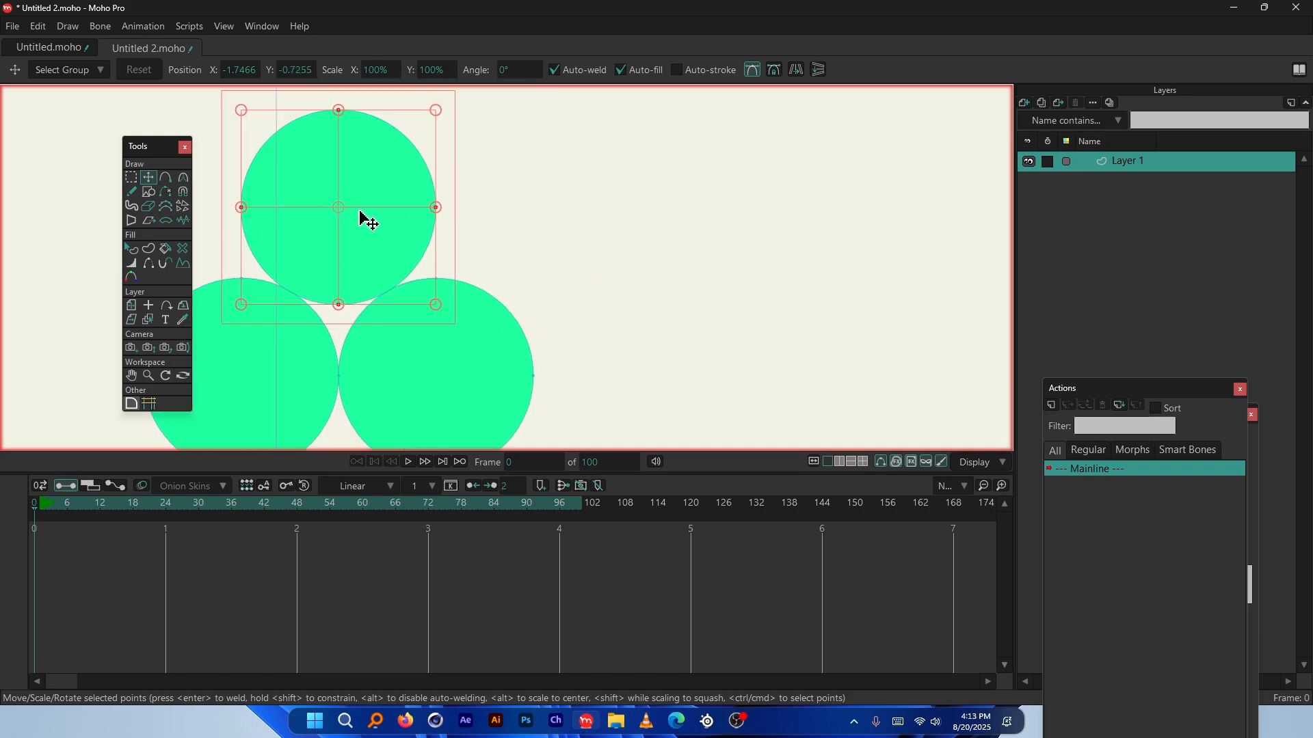
{"action": "scroll", "coordinate": [364, 219], "scroll_direction": "down", "scroll_amount": 5}
Shift the lone middle ball to the left on the ground
{"action": "left_click", "coordinate": [624, 369]}
{"action": "scroll", "coordinate": [542, 378], "scroll_direction": "up", "scroll_amount": 2}
{"action": "scroll", "coordinate": [542, 378], "scroll_direction": "up", "scroll_amount": 1}
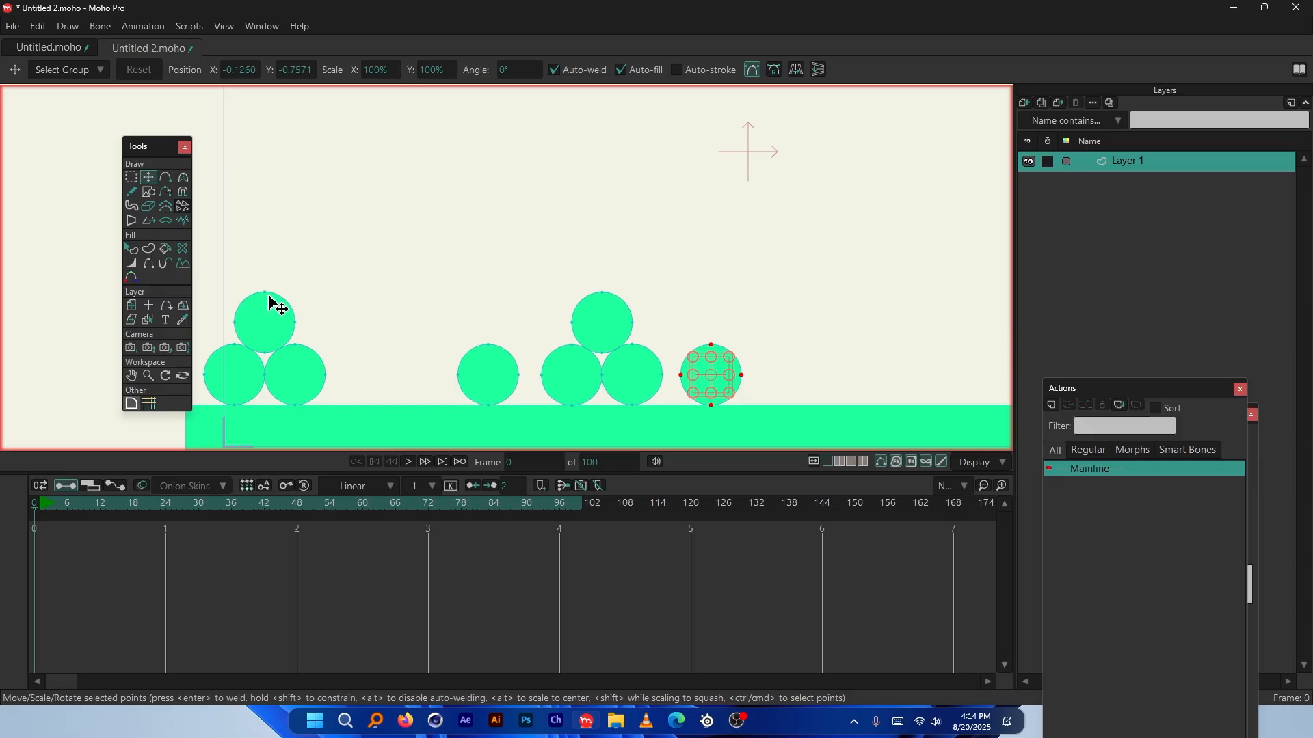
{"action": "scroll", "coordinate": [270, 299], "scroll_direction": "down", "scroll_amount": 3}
{"action": "scroll", "coordinate": [542, 413], "scroll_direction": "down", "scroll_amount": 1}
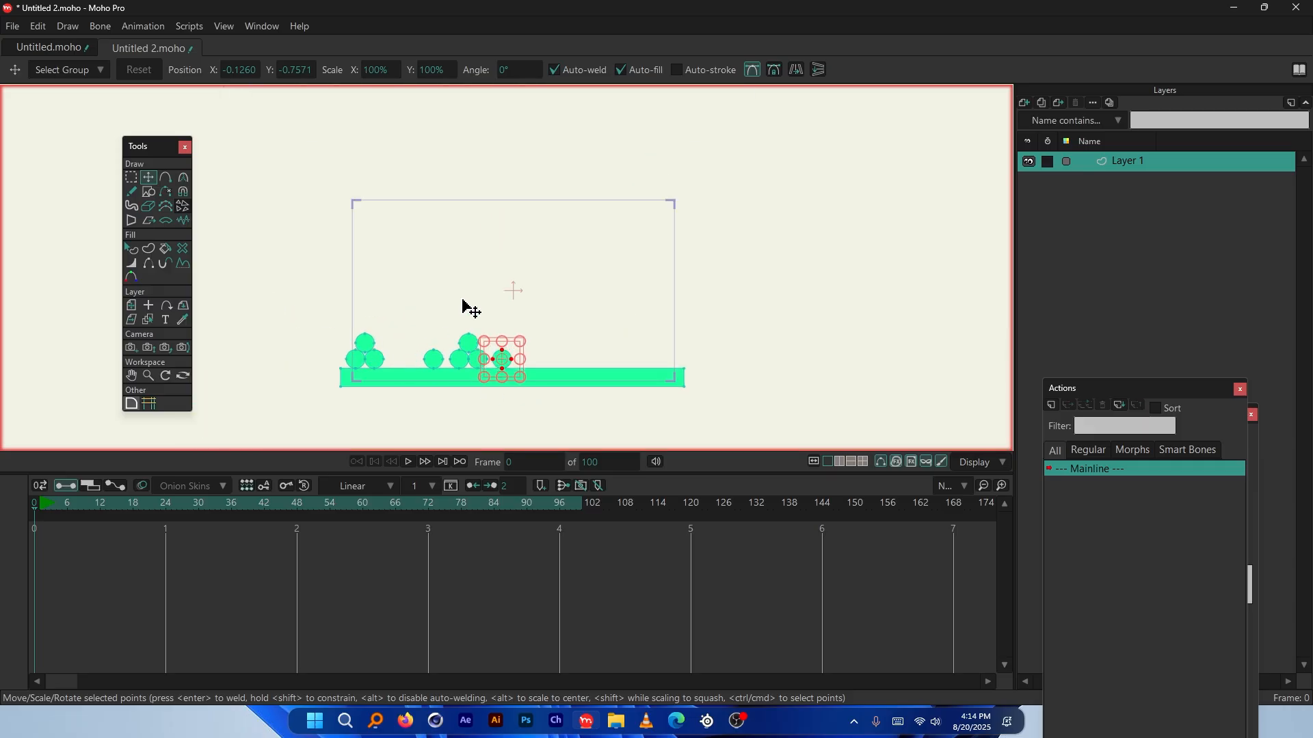
{"action": "scroll", "coordinate": [355, 383], "scroll_direction": "up", "scroll_amount": 3}
{"action": "scroll", "coordinate": [444, 366], "scroll_direction": "up", "scroll_amount": 1}
{"action": "left_click", "coordinate": [670, 313]}
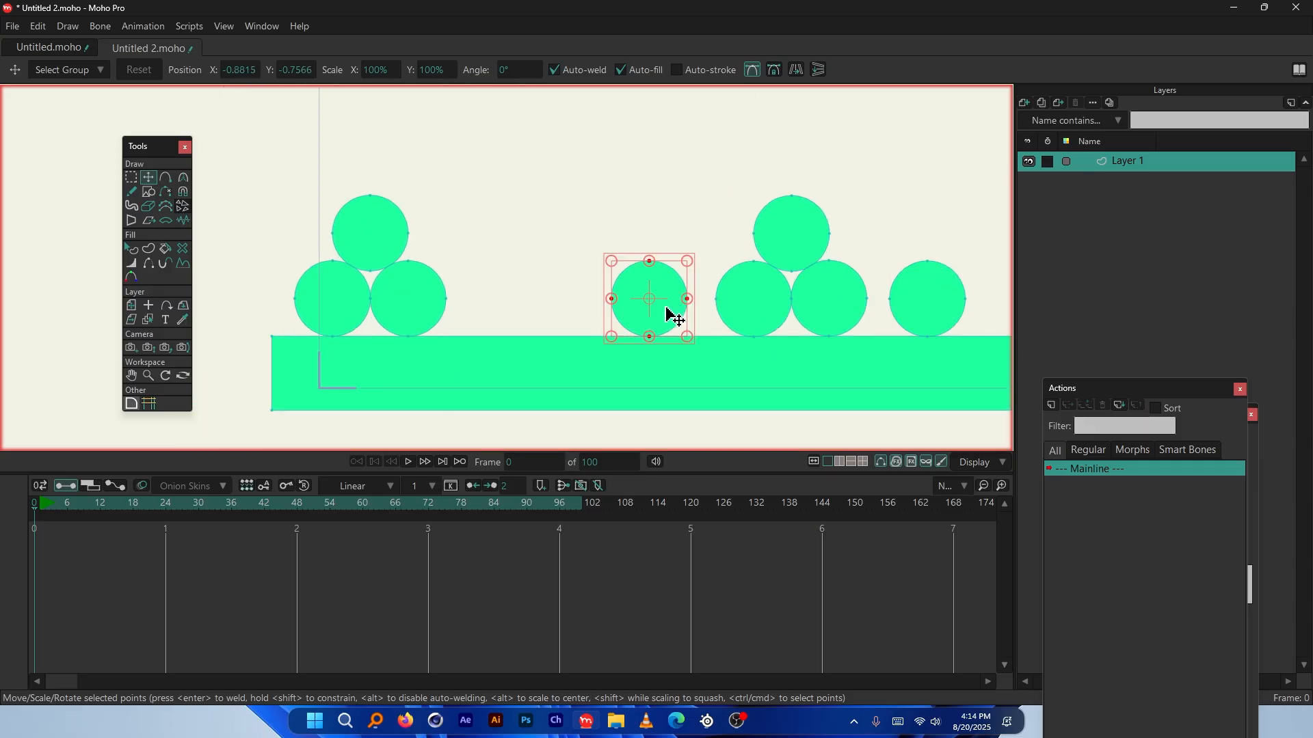
{"action": "left_click_drag", "start_coordinate": [673, 316], "coordinate": [590, 315]}
{"action": "scroll", "coordinate": [352, 400], "scroll_direction": "down", "scroll_amount": 2}
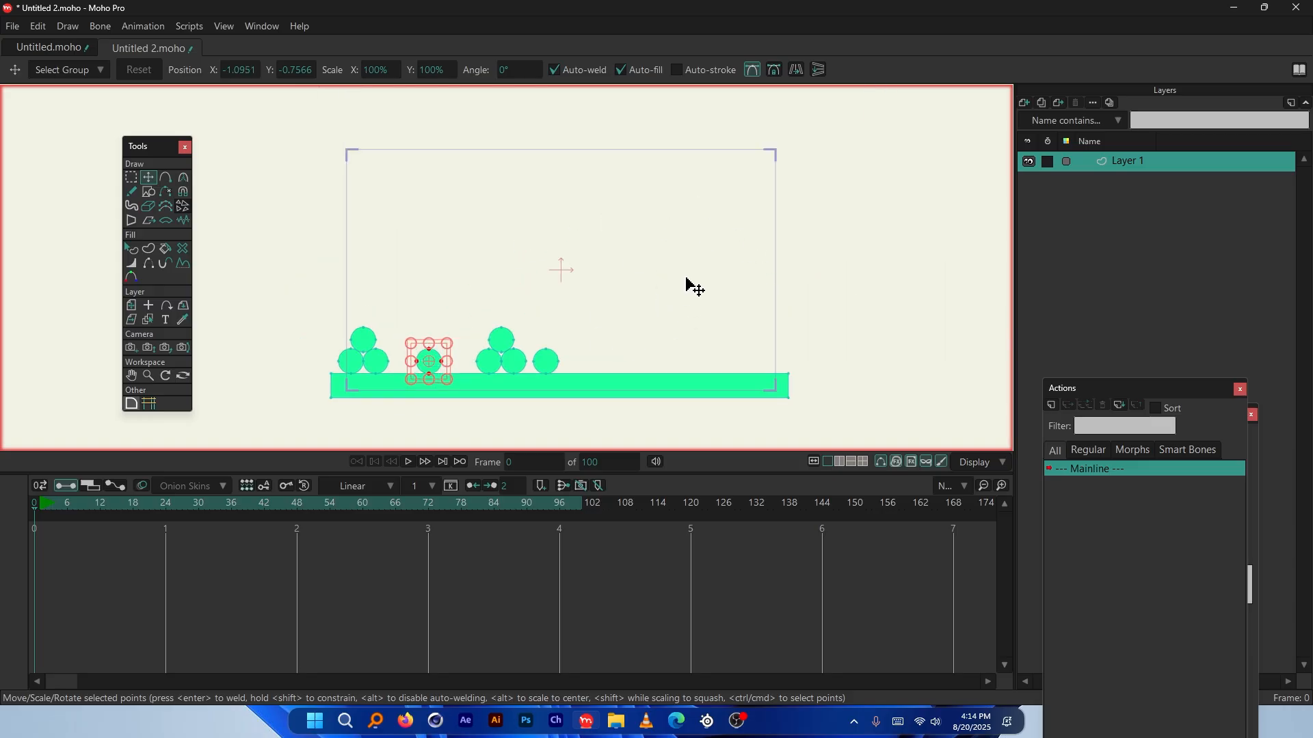
{"action": "scroll", "coordinate": [755, 388], "scroll_direction": "up", "scroll_amount": 2}
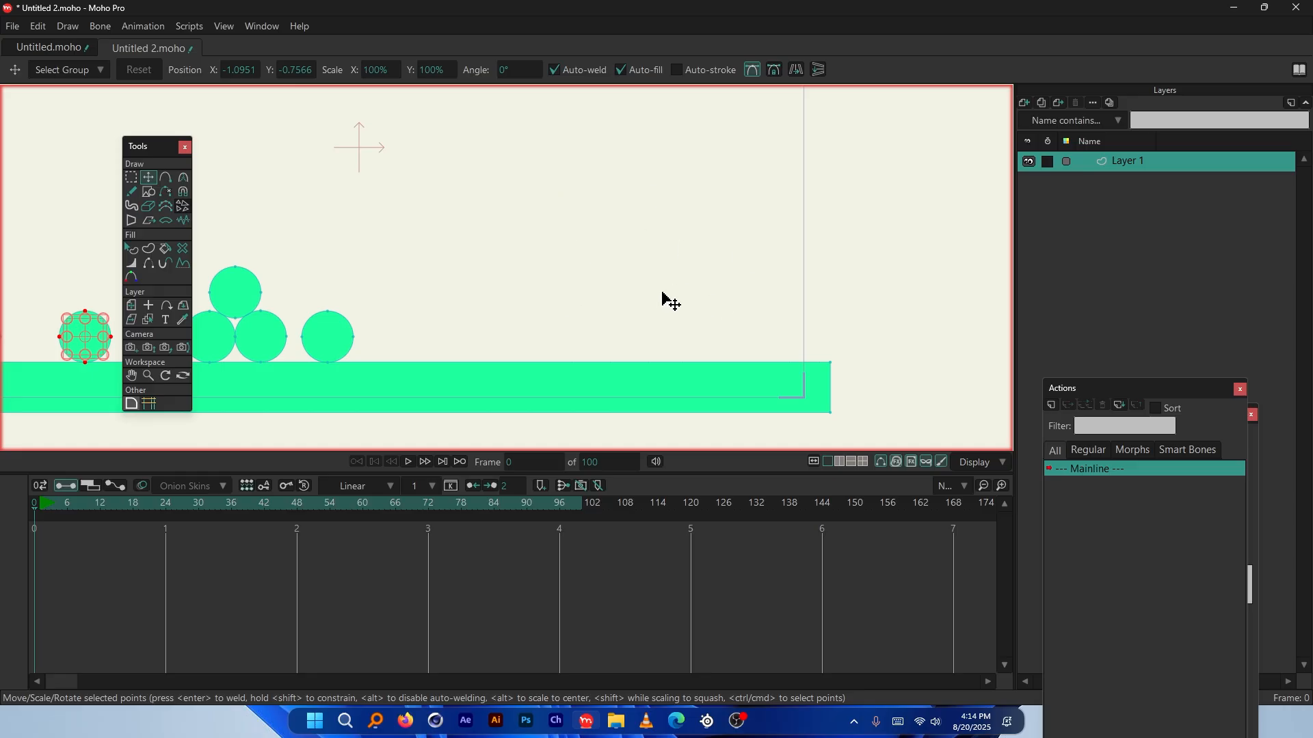
{"action": "scroll", "coordinate": [796, 349], "scroll_direction": "down", "scroll_amount": 2}
{"action": "scroll", "coordinate": [487, 369], "scroll_direction": "up", "scroll_amount": 1}
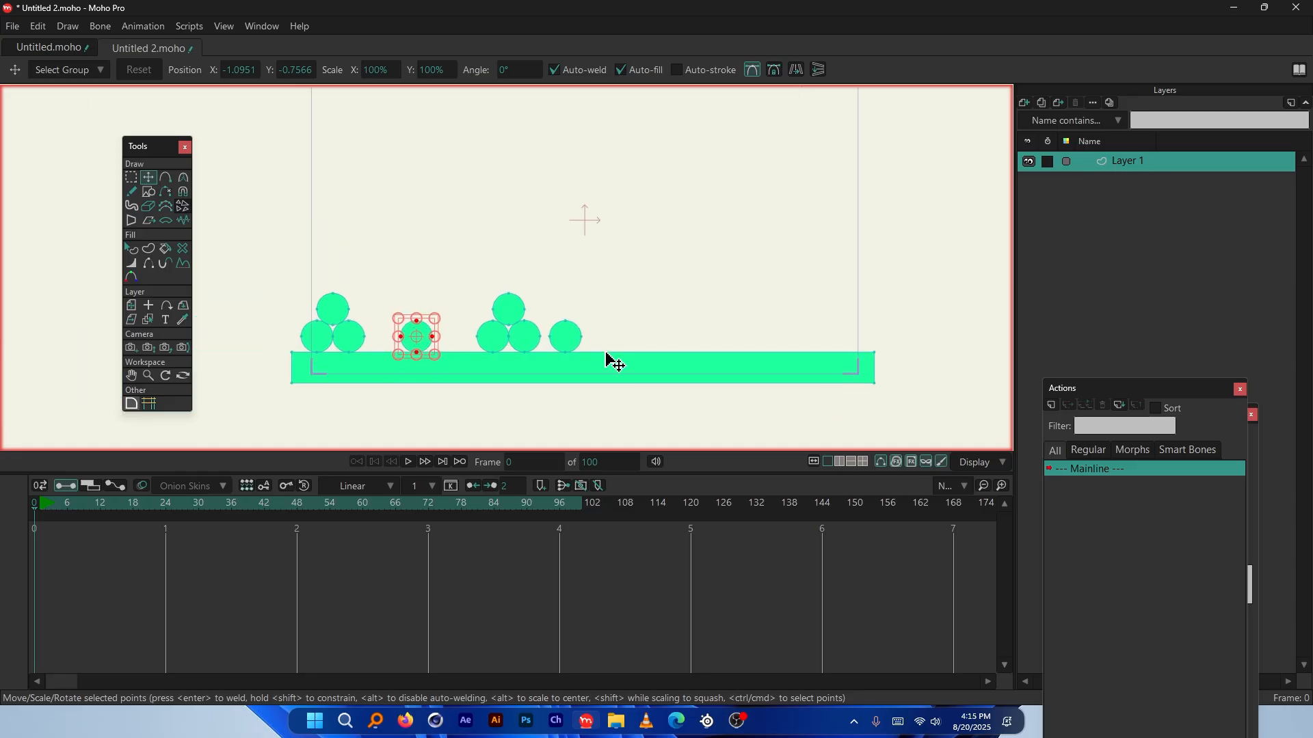
{"action": "scroll", "coordinate": [511, 333], "scroll_direction": "down", "scroll_amount": 2}
{"action": "scroll", "coordinate": [511, 333], "scroll_direction": "up", "scroll_amount": 2}
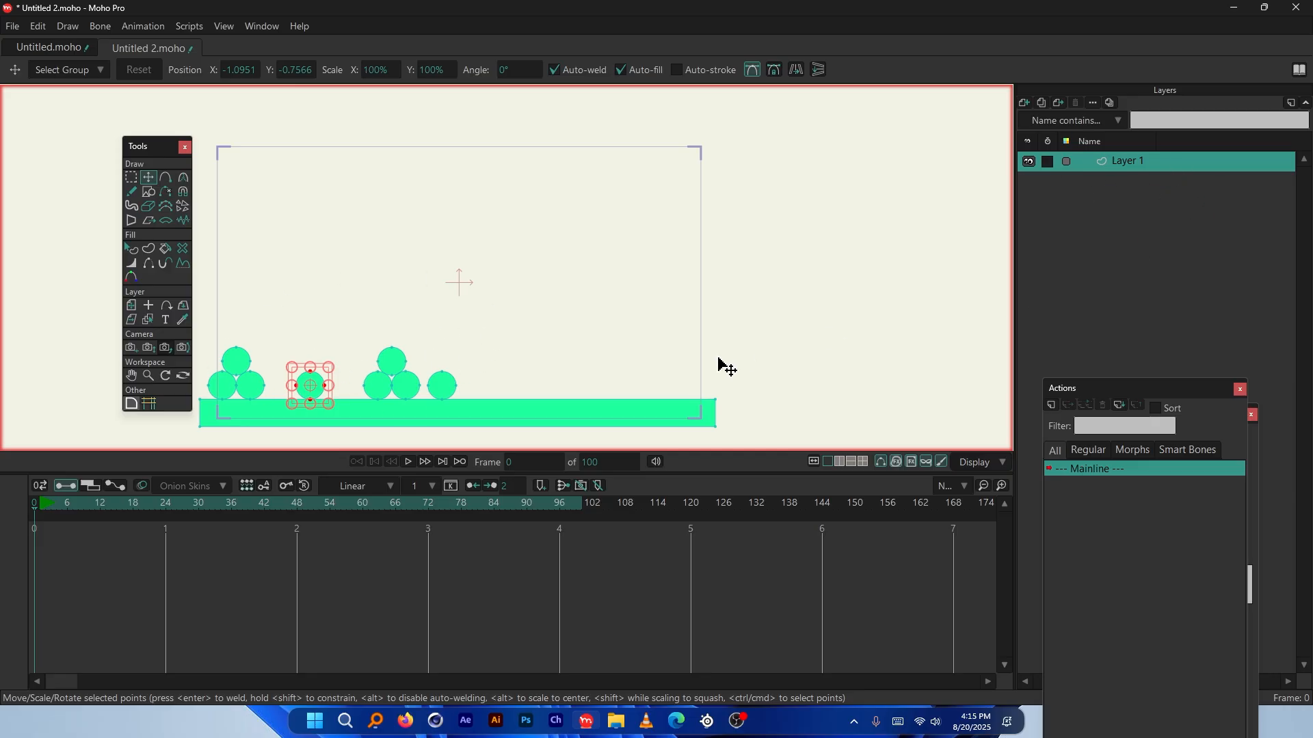
{"action": "scroll", "coordinate": [553, 383], "scroll_direction": "up", "scroll_amount": 2}
{"action": "scroll", "coordinate": [554, 376], "scroll_direction": "down", "scroll_amount": 2}
{"action": "scroll", "coordinate": [554, 369], "scroll_direction": "up", "scroll_amount": 2}
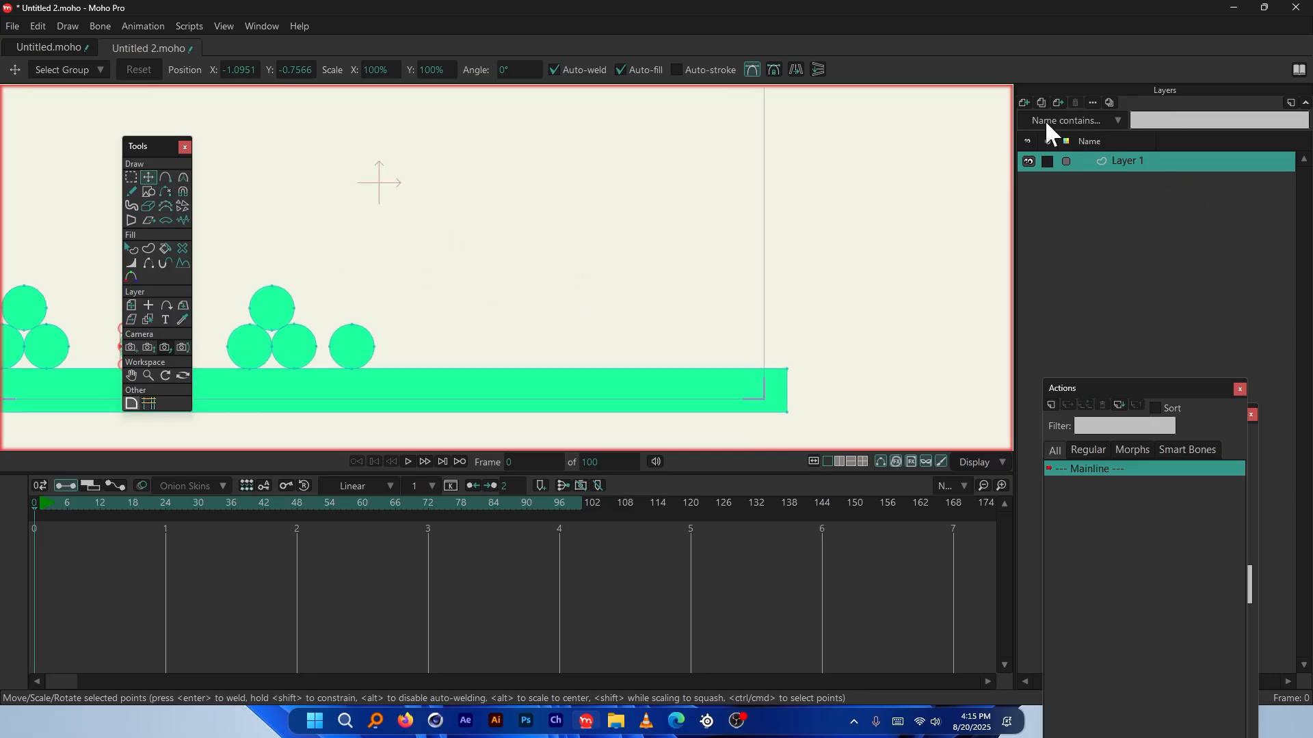
{"action": "scroll", "coordinate": [661, 341], "scroll_direction": "up", "scroll_amount": 1}
Draw two overlapping rectangles above the balls for the bin
{"action": "left_click", "coordinate": [148, 191]}
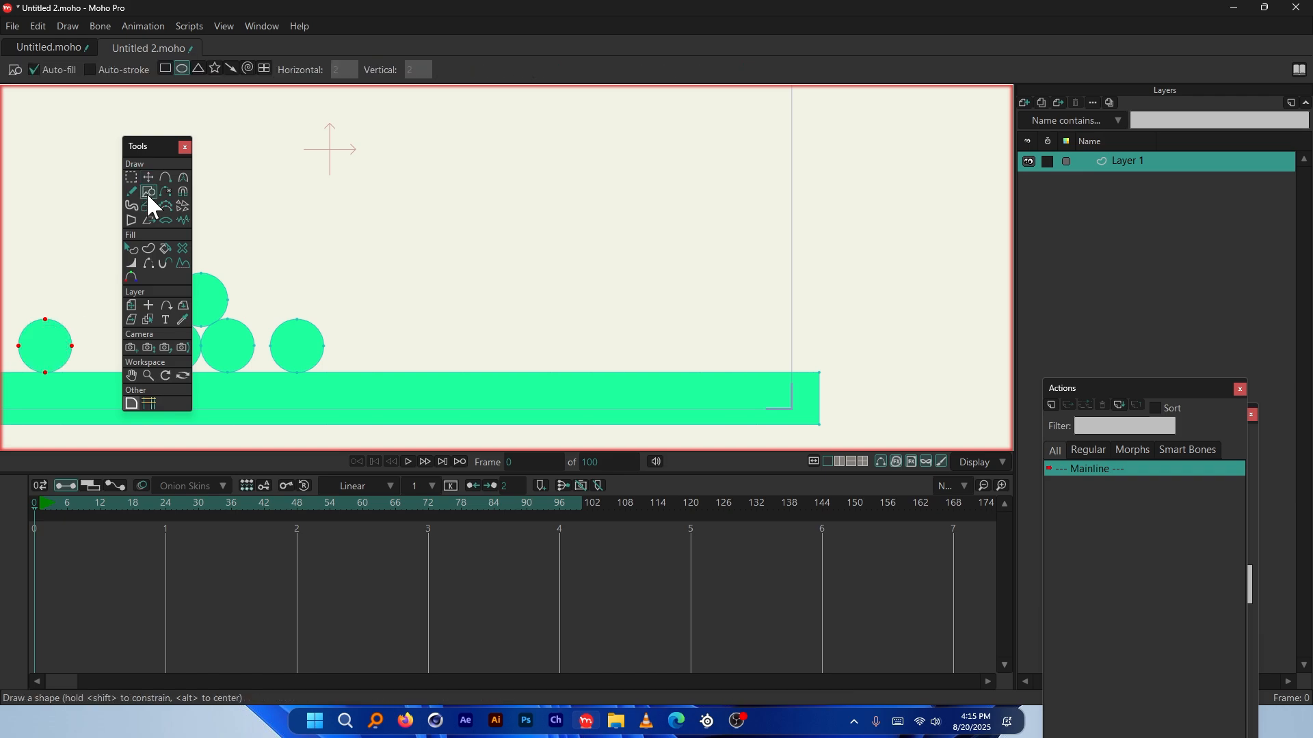
{"action": "left_click", "coordinate": [165, 68]}
{"action": "scroll", "coordinate": [564, 243], "scroll_direction": "down", "scroll_amount": 1}
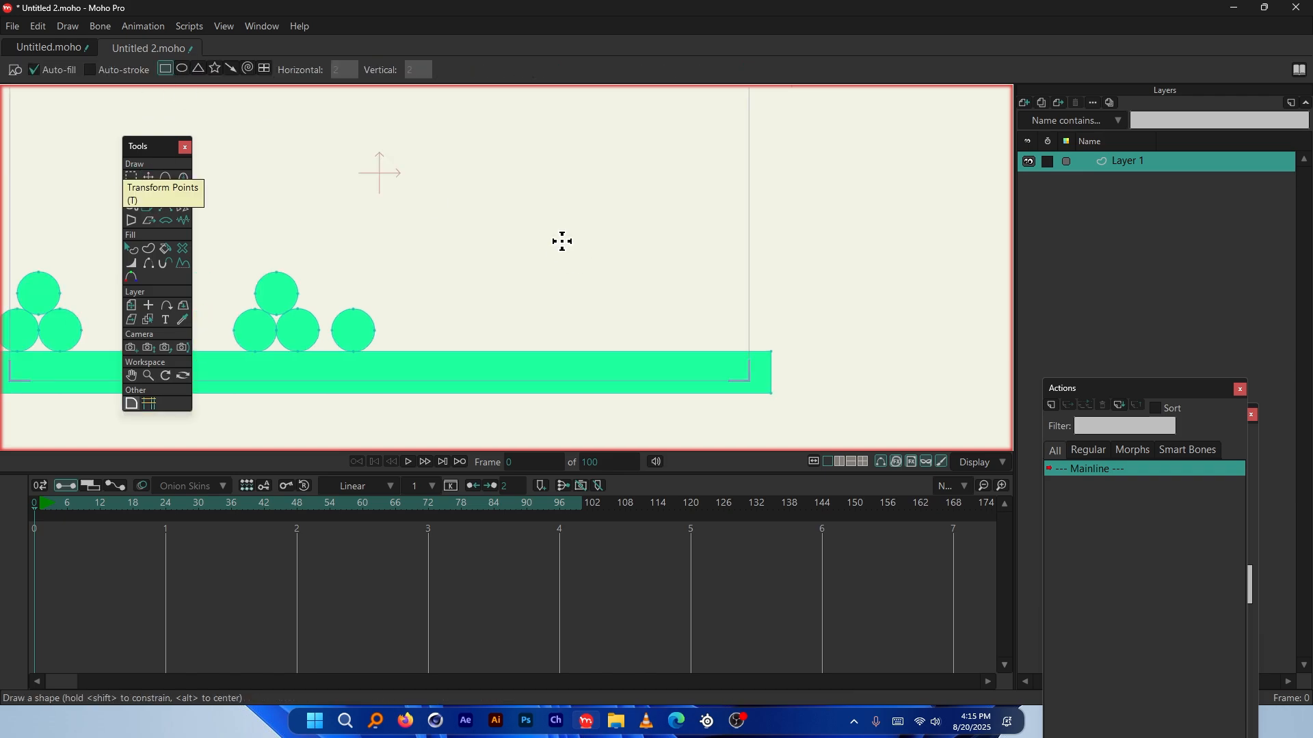
{"action": "mouse_move", "coordinate": [499, 169]}
{"action": "left_mouse_down"}
{"action": "mouse_move", "coordinate": [572, 221]}
{"action": "mouse_move", "coordinate": [641, 307]}
{"action": "mouse_move", "coordinate": [690, 284]}
{"action": "left_mouse_up"}
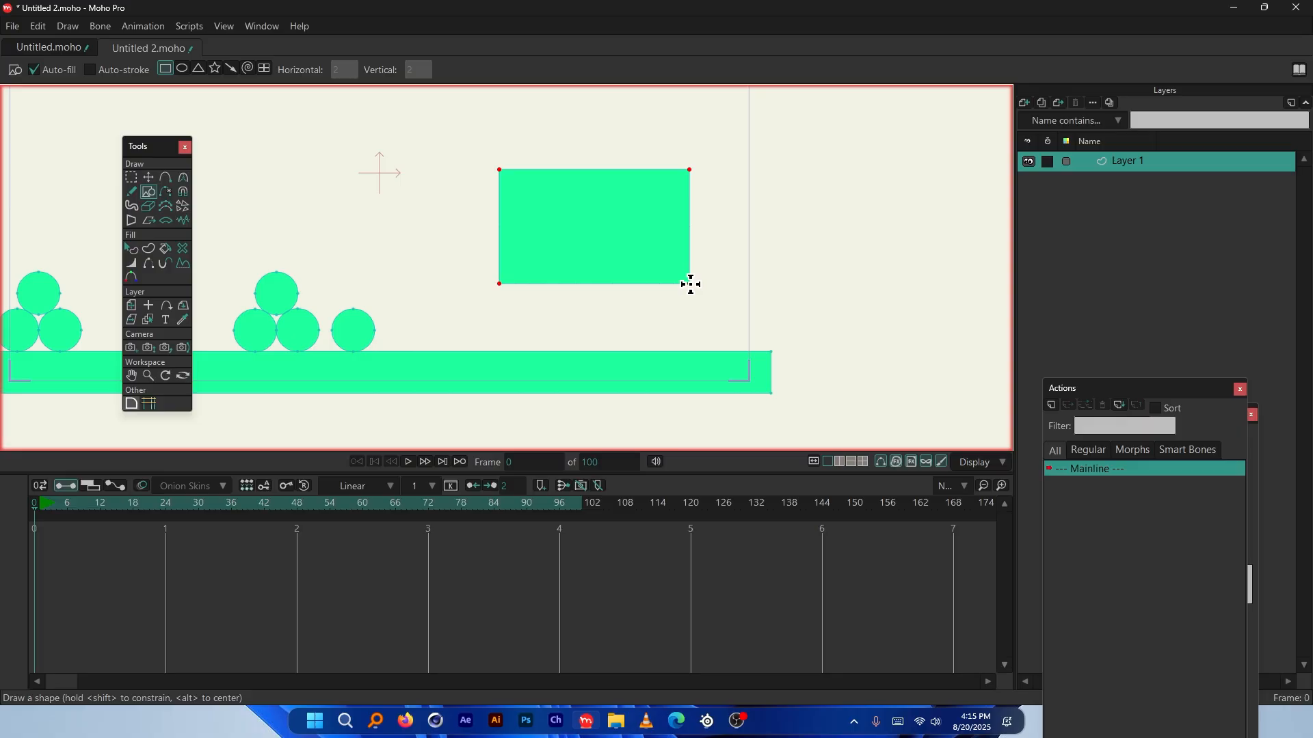
{"action": "scroll", "coordinate": [659, 199], "scroll_direction": "up", "scroll_amount": 2}
{"action": "scroll", "coordinate": [622, 281], "scroll_direction": "up", "scroll_amount": 1}
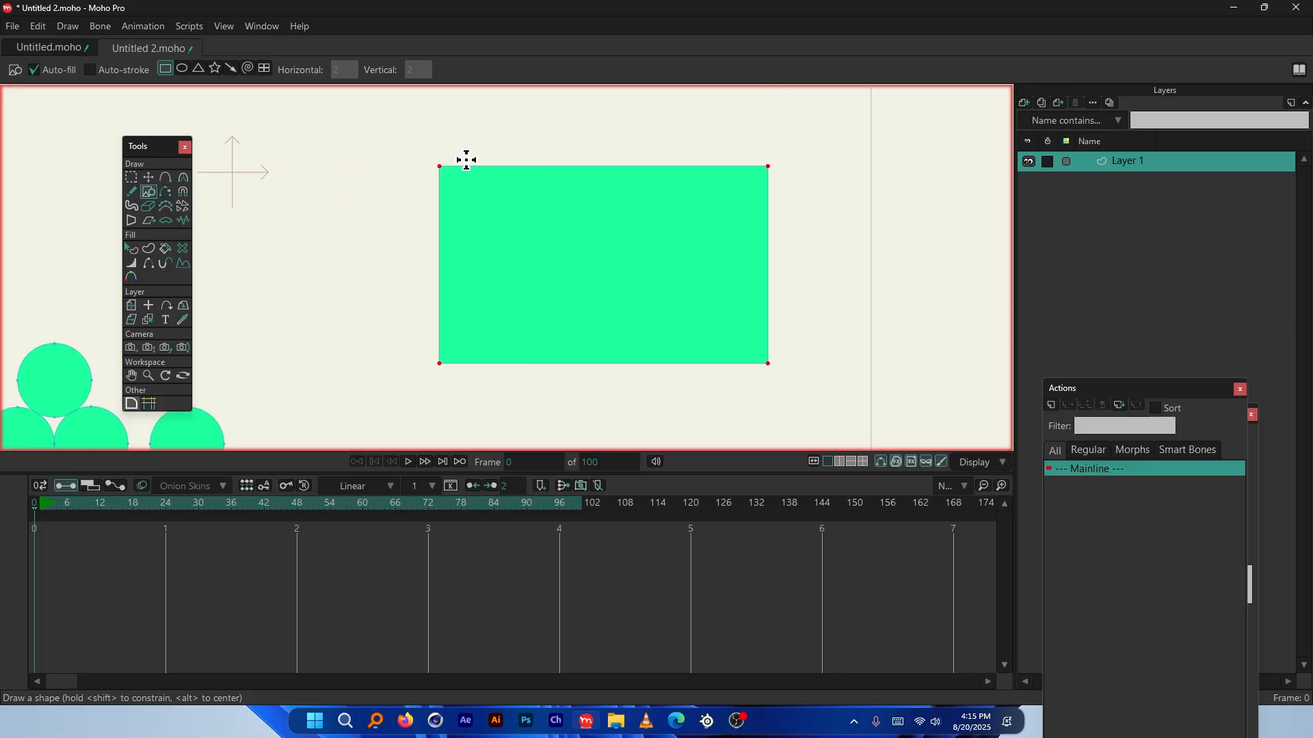
{"action": "scroll", "coordinate": [643, 273], "scroll_direction": "up", "scroll_amount": 1}
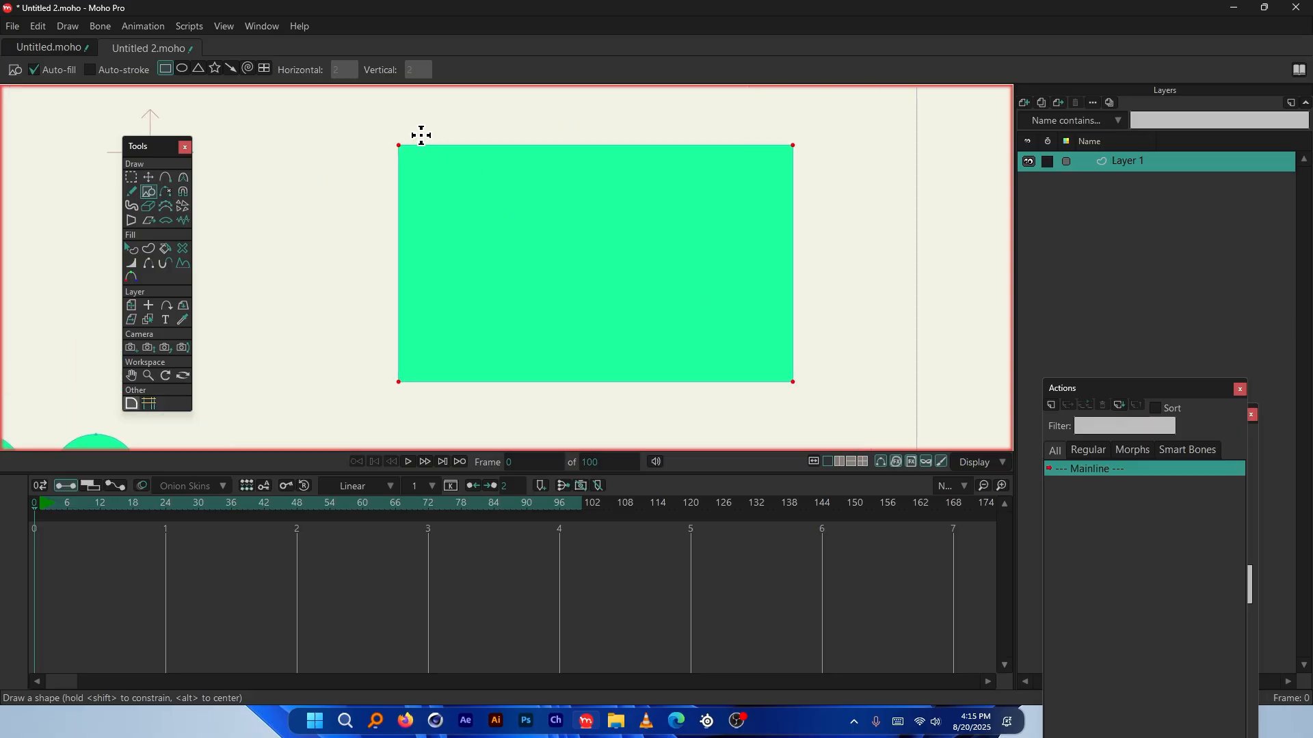
{"action": "left_click_drag", "start_coordinate": [421, 135], "coordinate": [772, 363]}
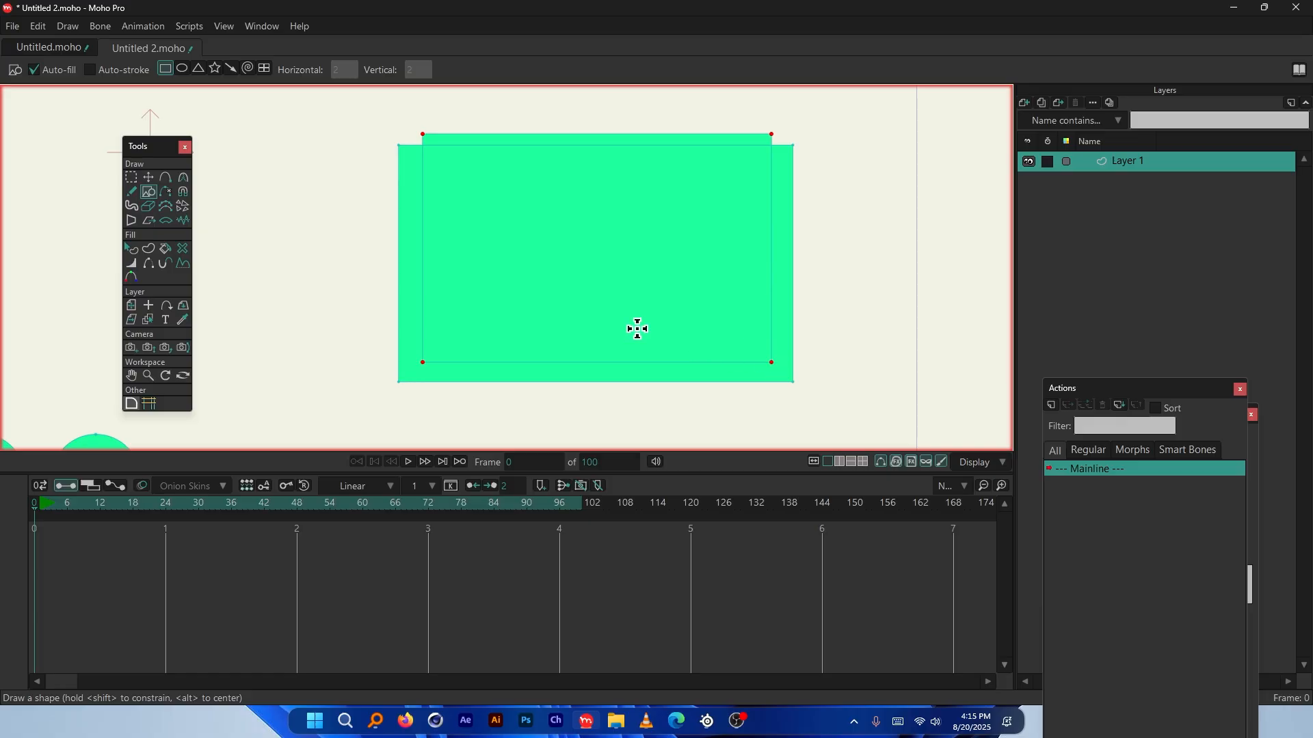
Subtract the inner rectangle from the outer one and merge them into an open bin
{"action": "left_click", "coordinate": [133, 248]}
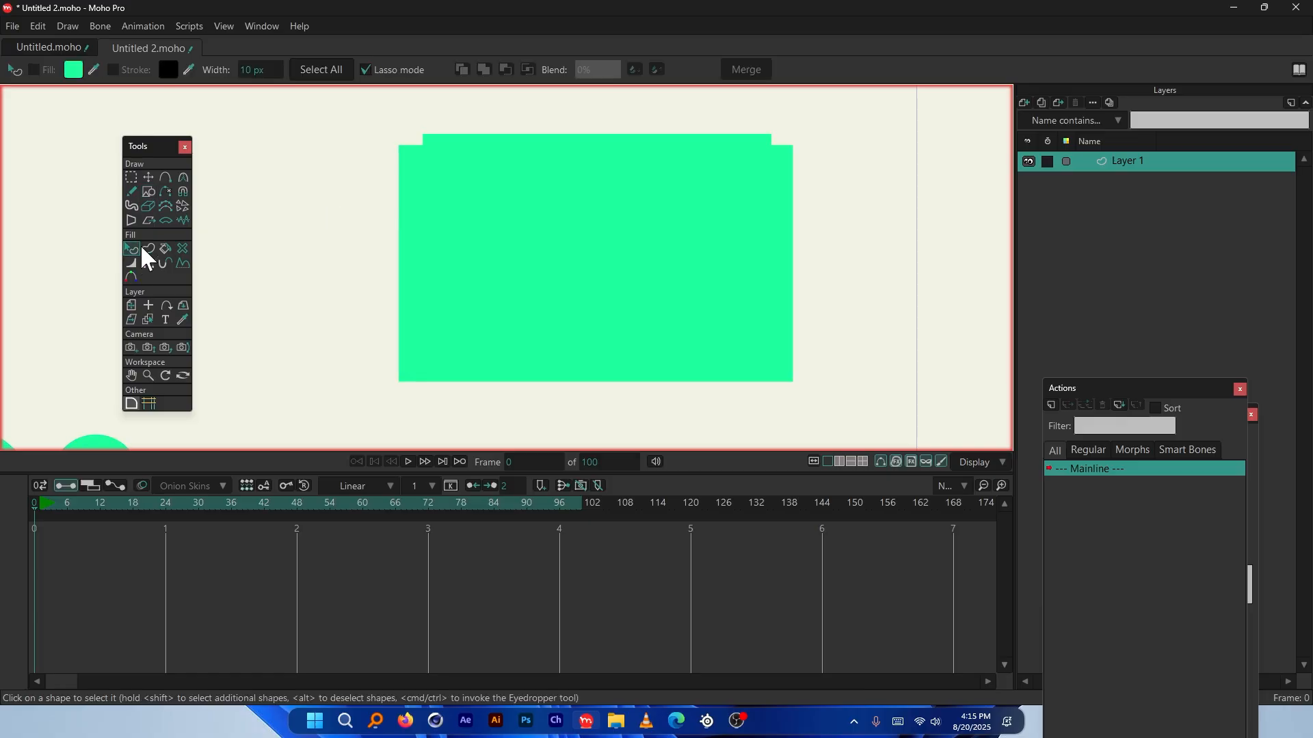
{"action": "left_click", "coordinate": [643, 268]}
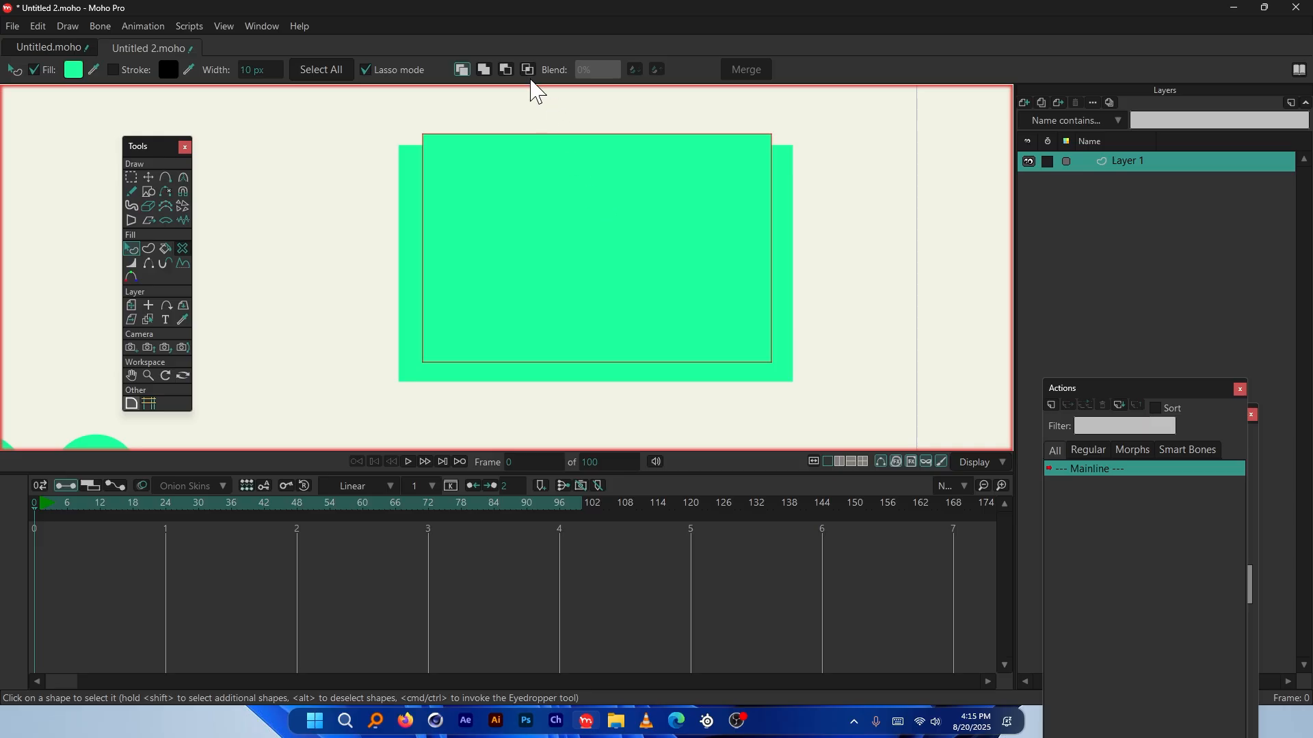
{"action": "left_click", "coordinate": [507, 70]}
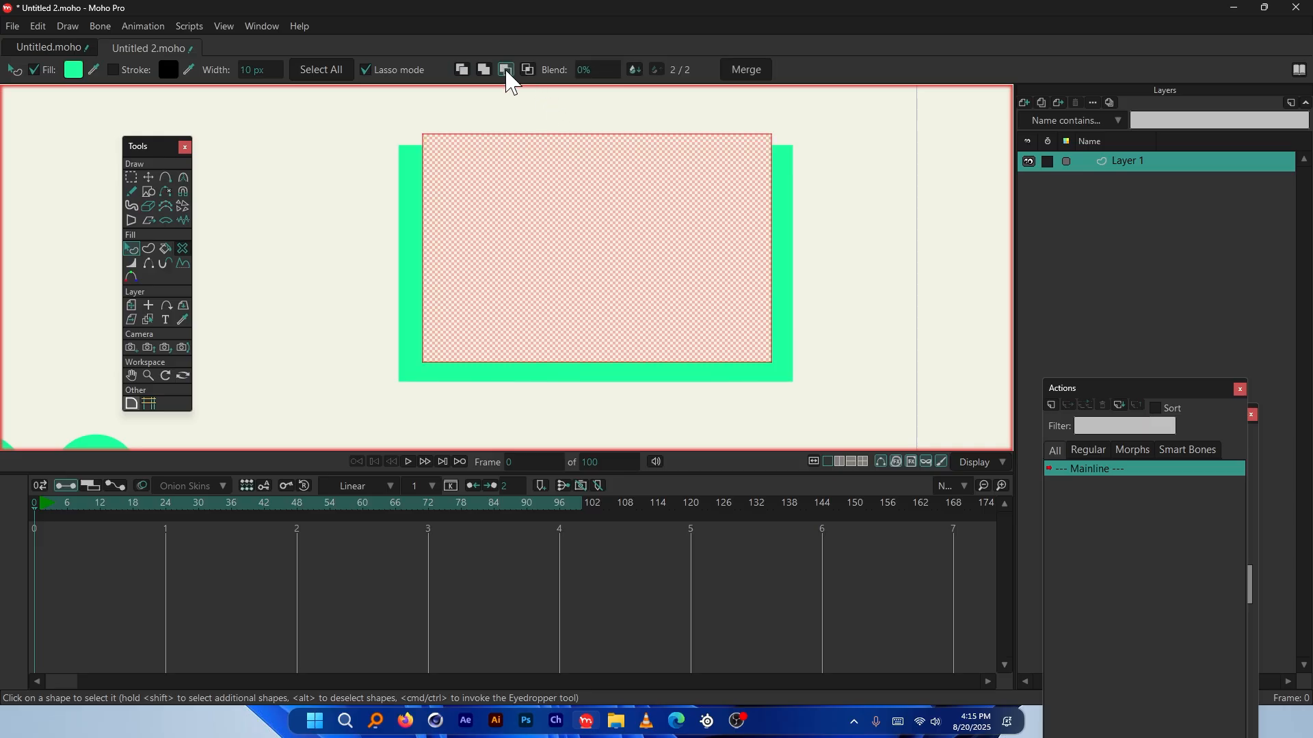
{"action": "left_click", "coordinate": [752, 73]}
Select the four points along the bin's bottom edge
{"action": "left_click", "coordinate": [148, 177]}
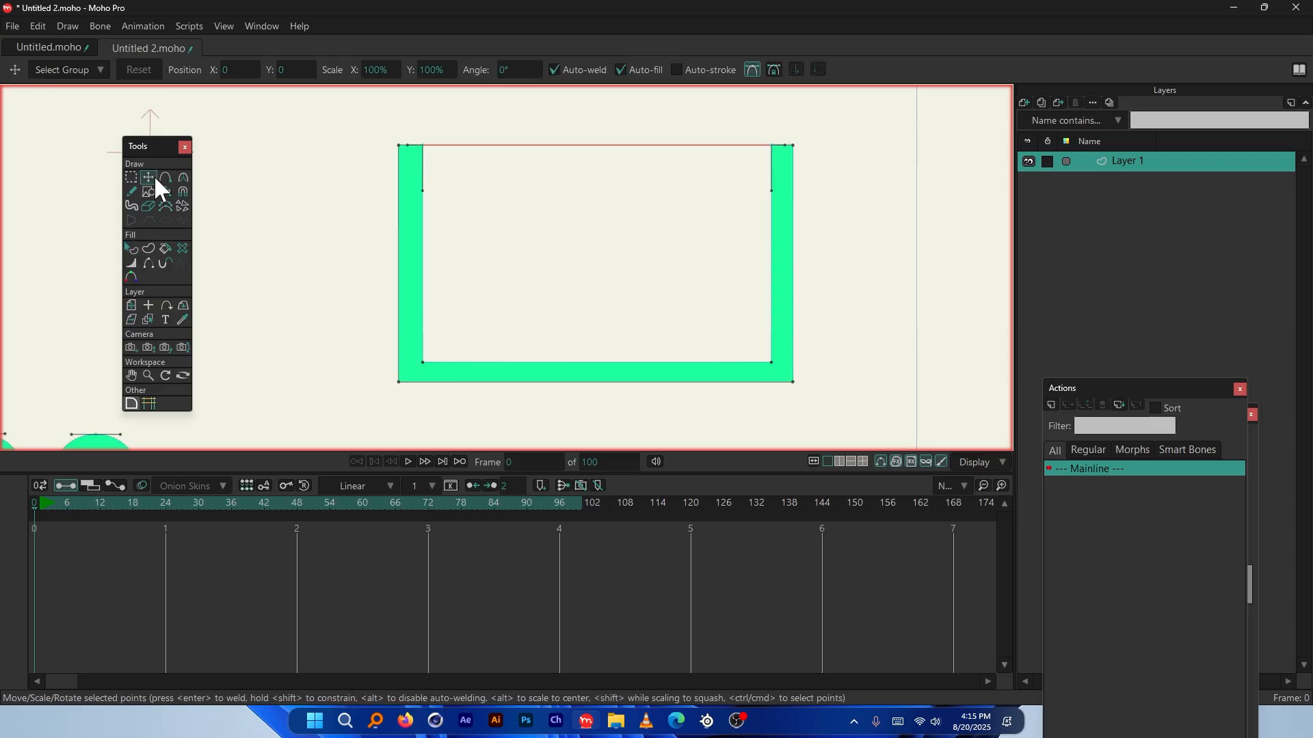
{"action": "left_click", "coordinate": [423, 363]}
{"action": "left_click_drag", "start_coordinate": [425, 360], "coordinate": [469, 302]}
{"action": "key", "text": "ctrl+z"}
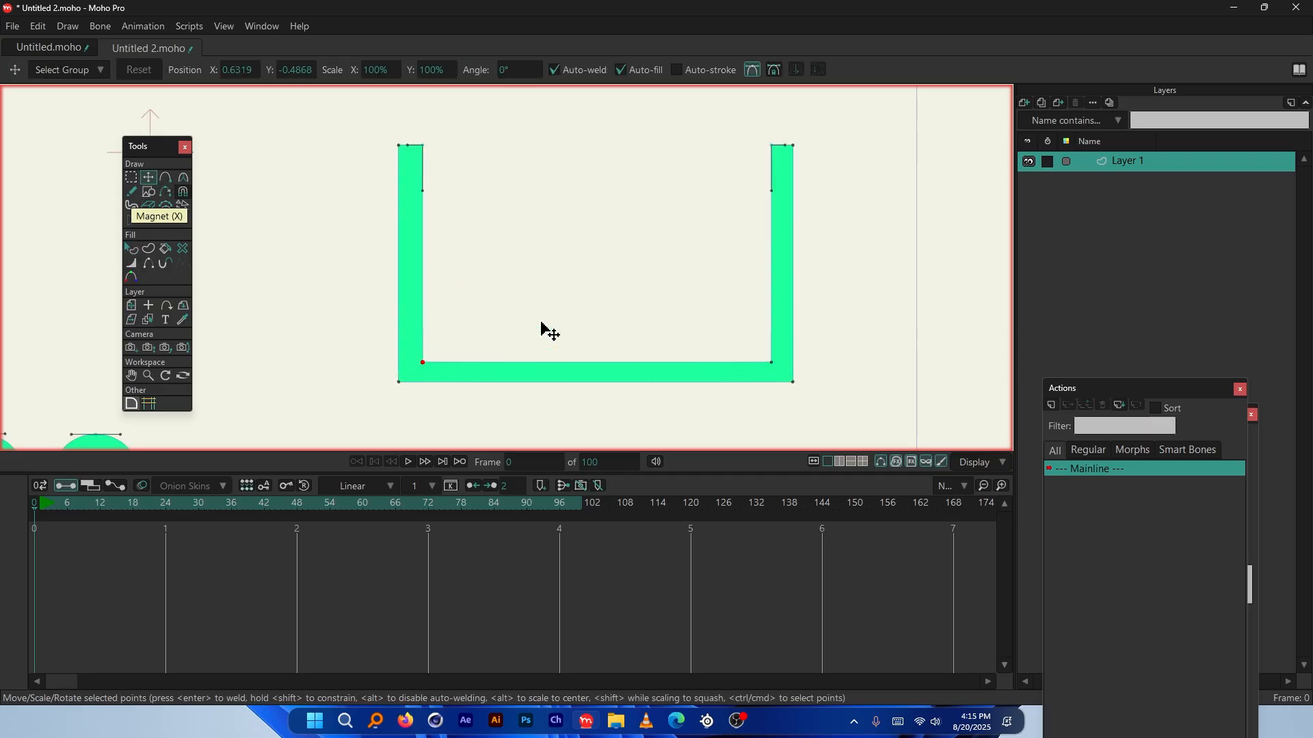
{"action": "left_click", "coordinate": [131, 177]}
{"action": "left_click_drag", "start_coordinate": [363, 388], "coordinate": [824, 286]}
{"action": "scroll", "coordinate": [376, 346], "scroll_direction": "down", "scroll_amount": 1}
Curve the four selected bottom points into a semicircle with Round Corners
{"action": "left_click", "coordinate": [133, 403]}
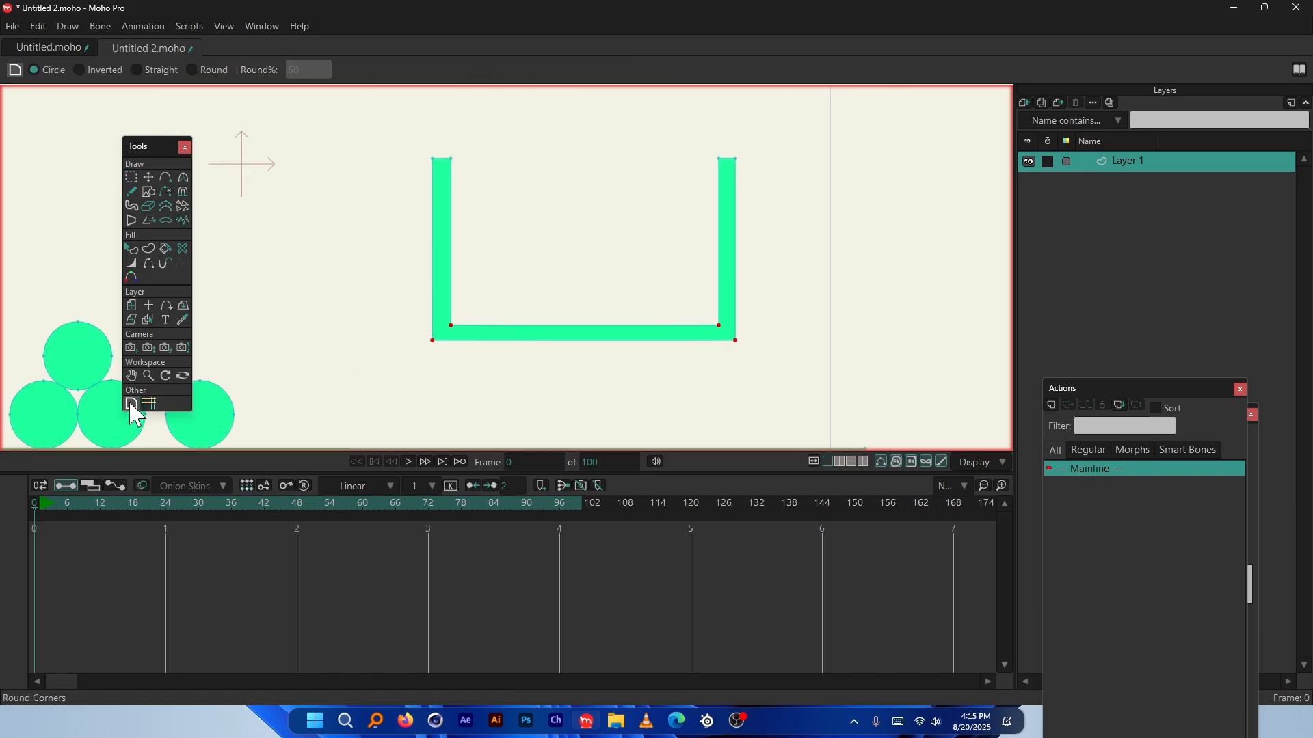
{"action": "scroll", "coordinate": [601, 370], "scroll_direction": "up", "scroll_amount": 1}
{"action": "left_click_drag", "start_coordinate": [602, 370], "coordinate": [664, 227]}
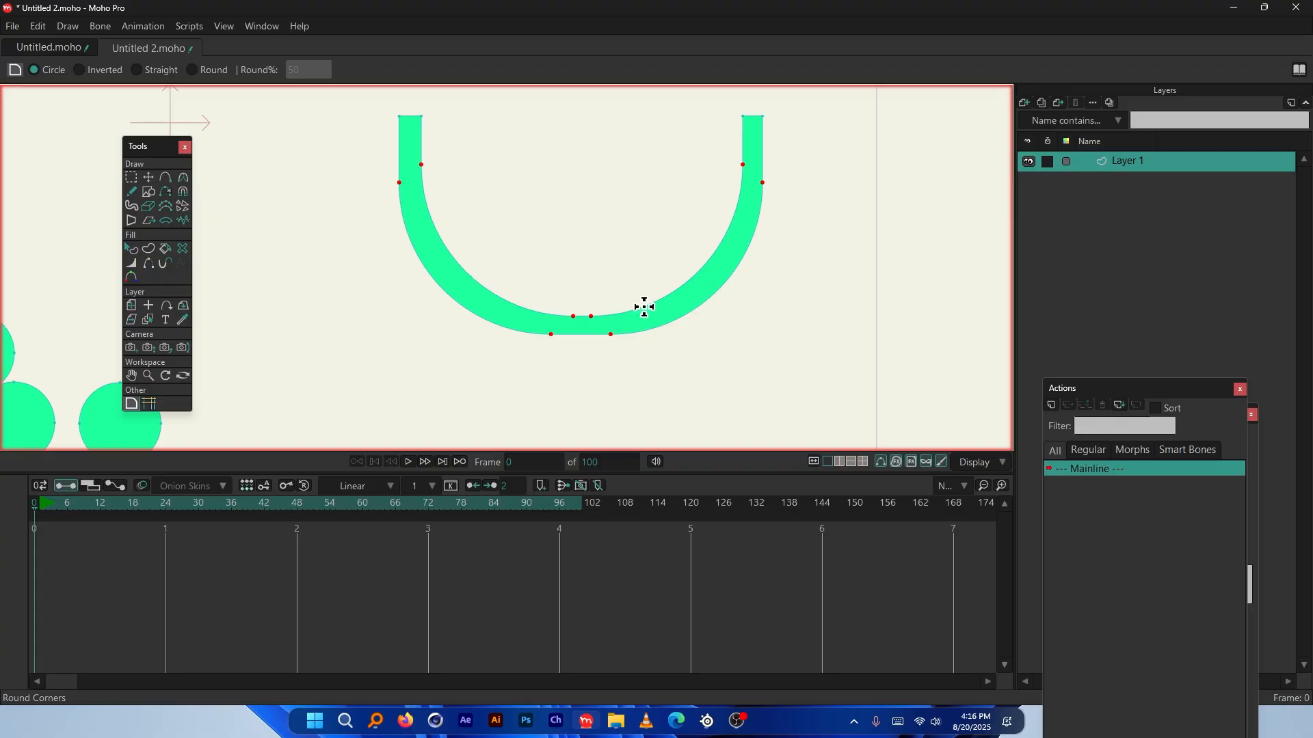
{"action": "scroll", "coordinate": [572, 300], "scroll_direction": "down", "scroll_amount": 6}
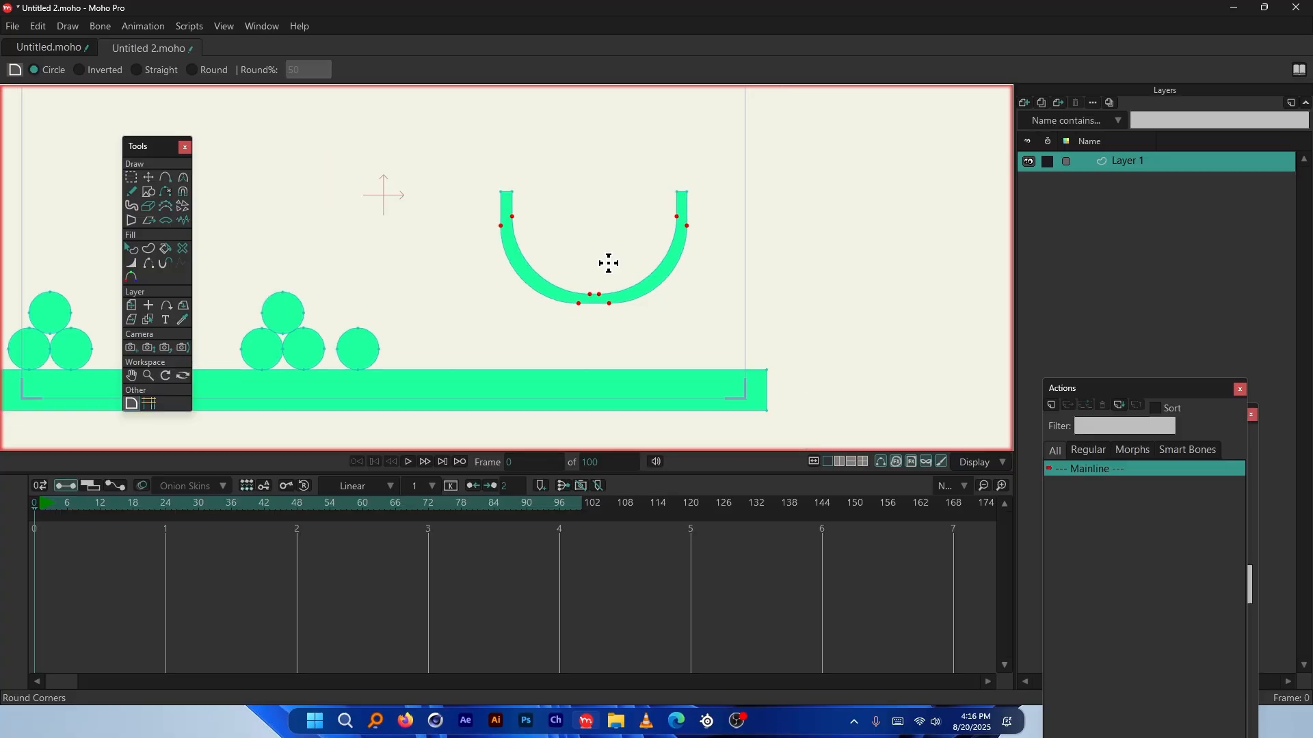
{"action": "key", "text": "q"}
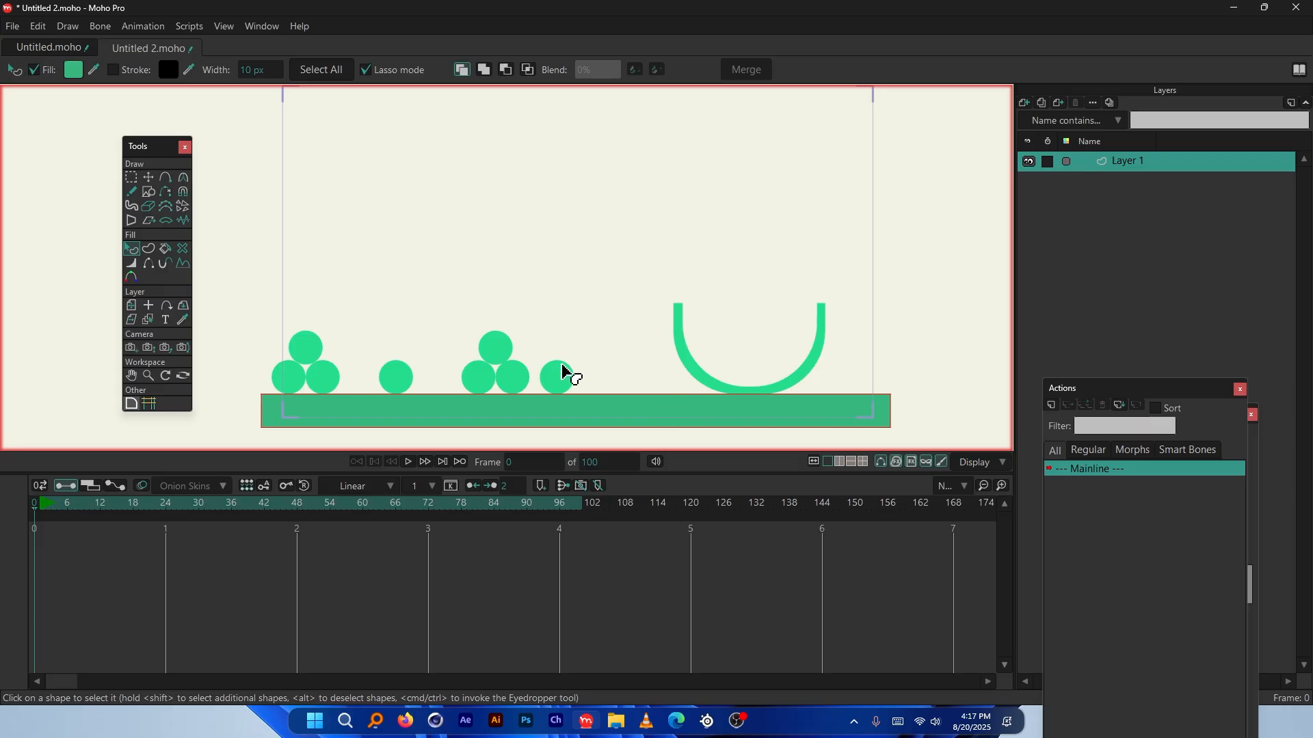
Add a new layer and make Layer 2 the working layer
{"action": "left_click", "coordinate": [1023, 104]}
{"action": "left_click", "coordinate": [1031, 115]}
{"action": "left_click", "coordinate": [1146, 171]}
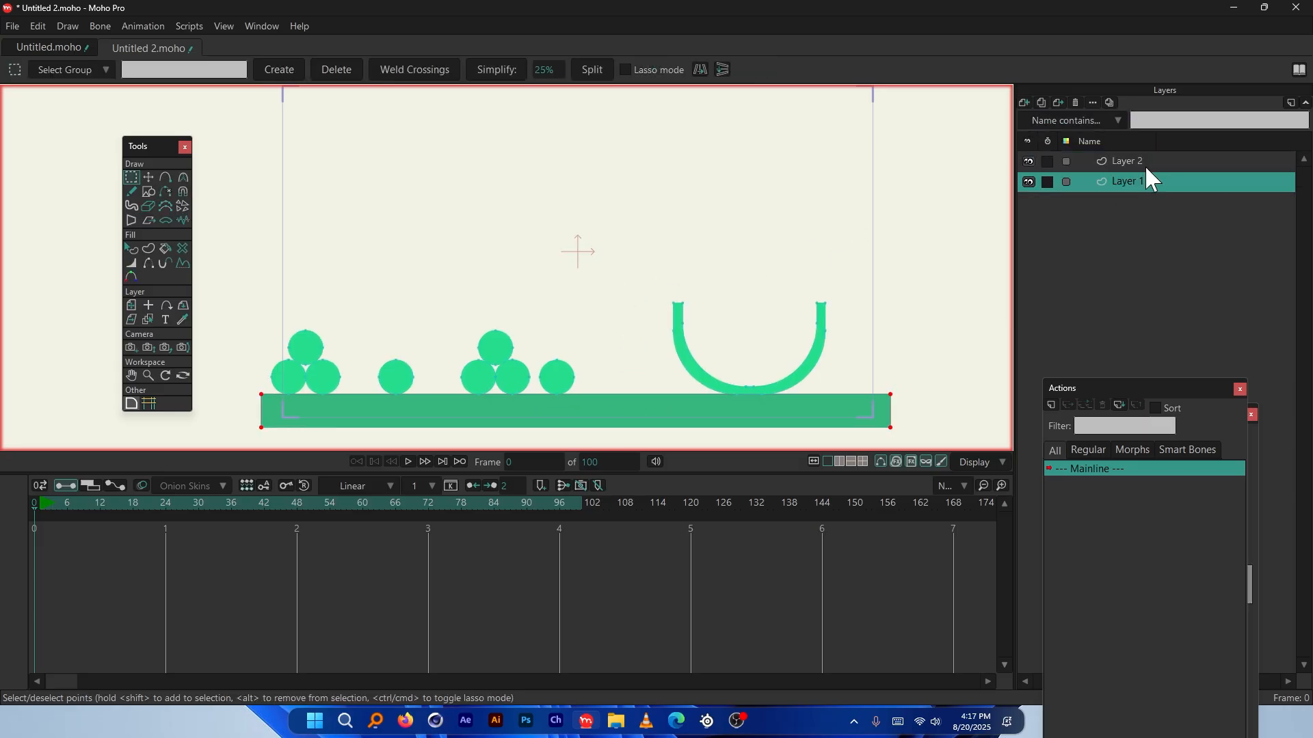
{"action": "left_click", "coordinate": [1151, 162]}
{"action": "scroll", "coordinate": [694, 219], "scroll_direction": "down", "scroll_amount": 3}
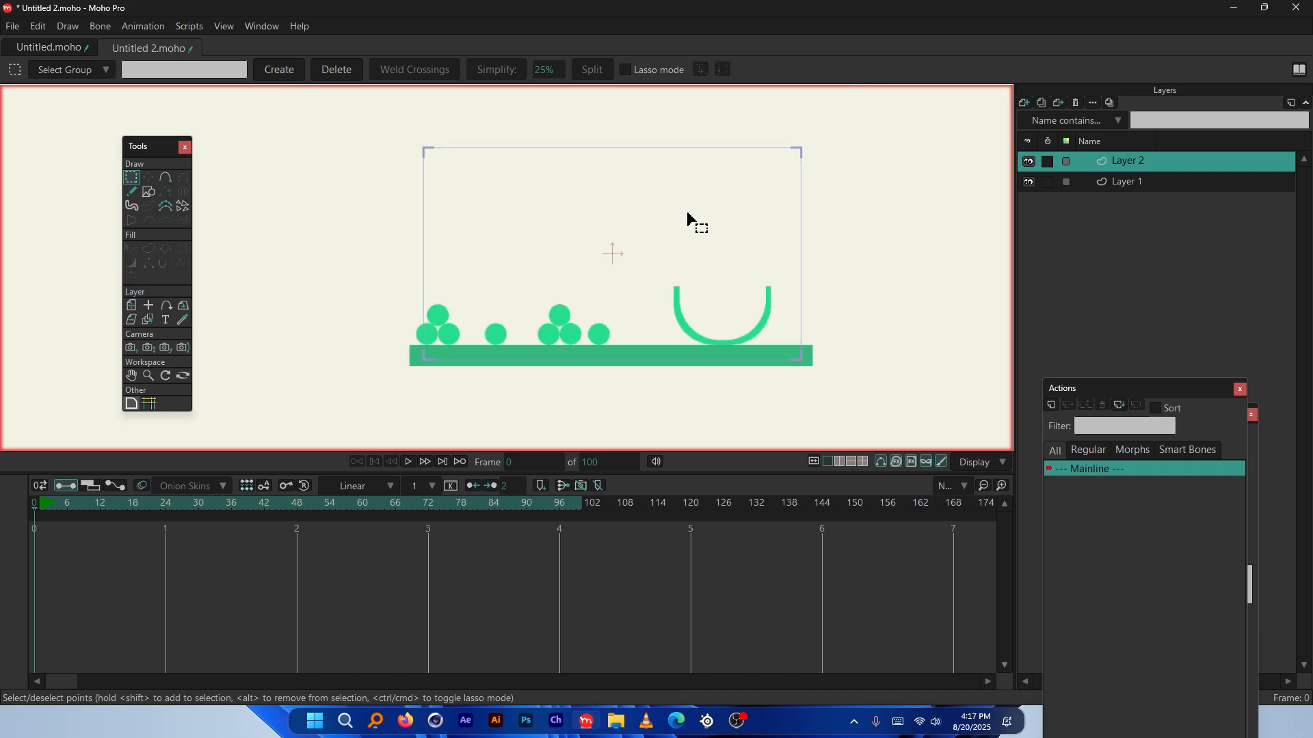
{"action": "scroll", "coordinate": [656, 243], "scroll_direction": "up", "scroll_amount": 3}
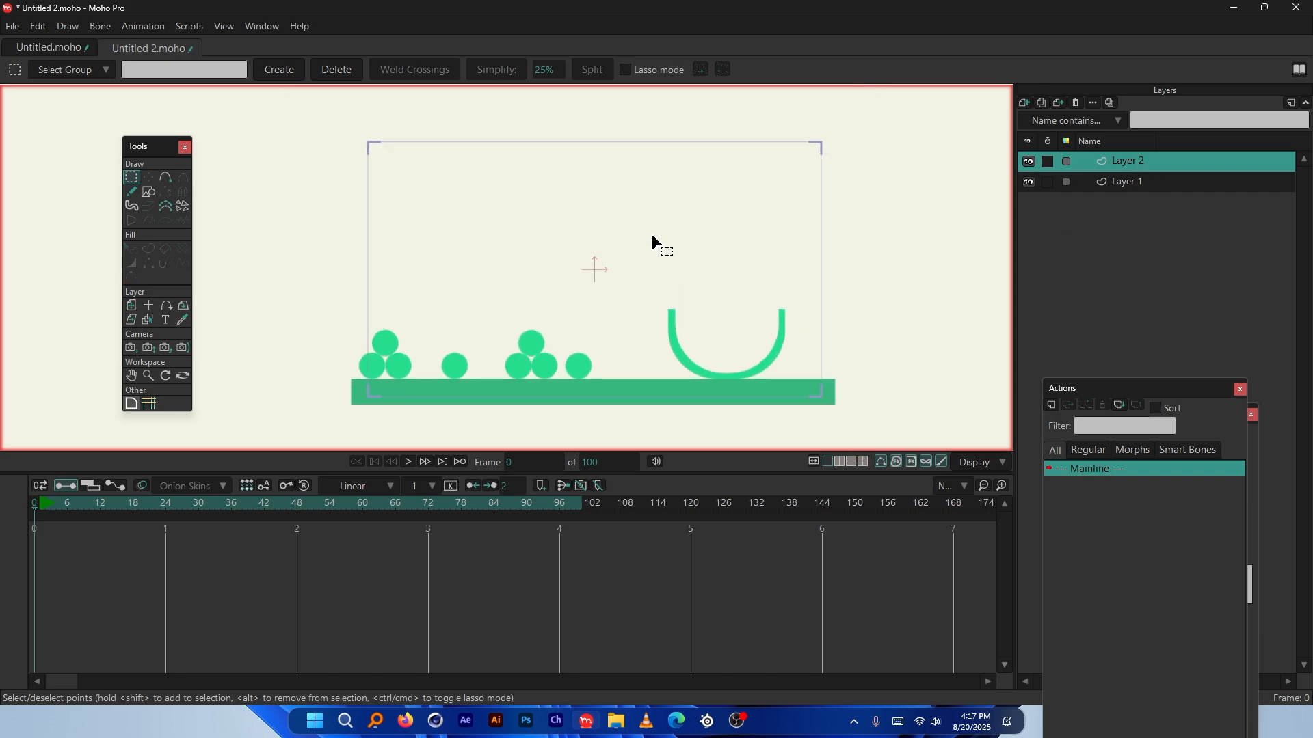
Draw a trial tall narrow rectangle for the tower, then undo it
{"action": "left_click", "coordinate": [149, 192]}
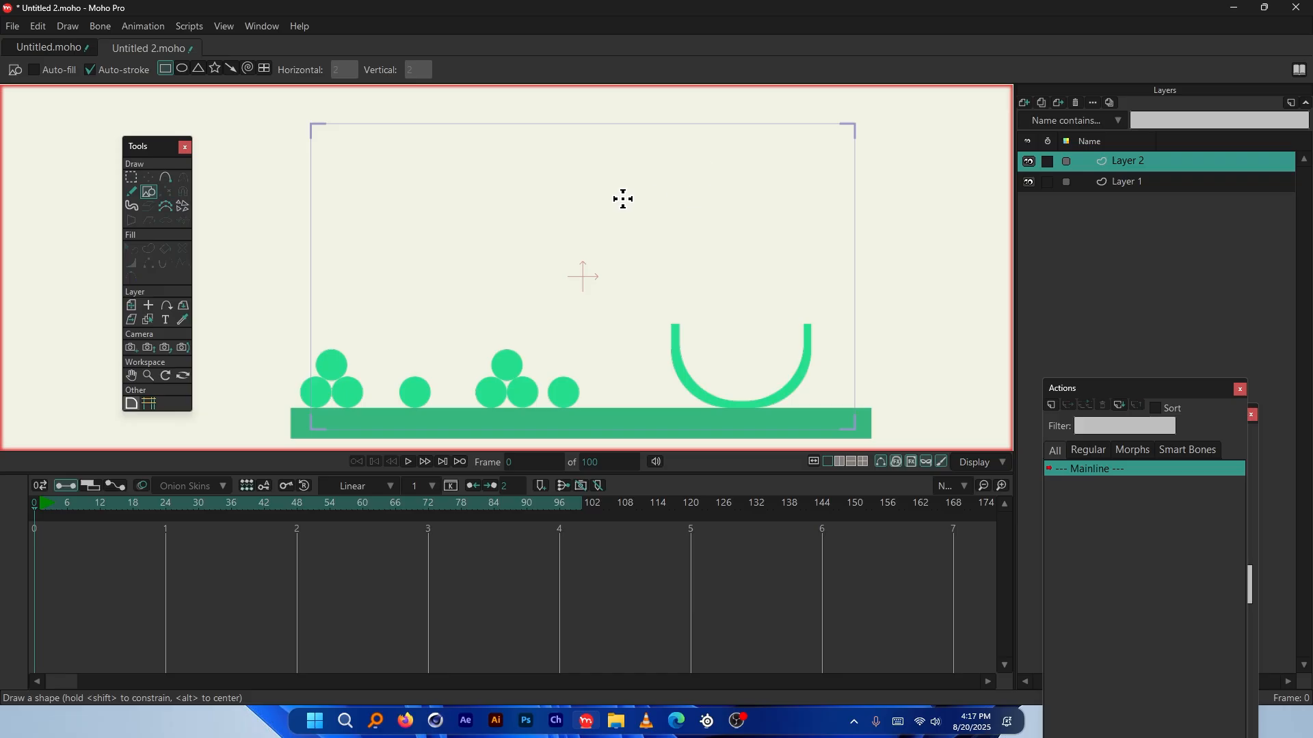
{"action": "left_click_drag", "start_coordinate": [565, 145], "coordinate": [586, 278]}
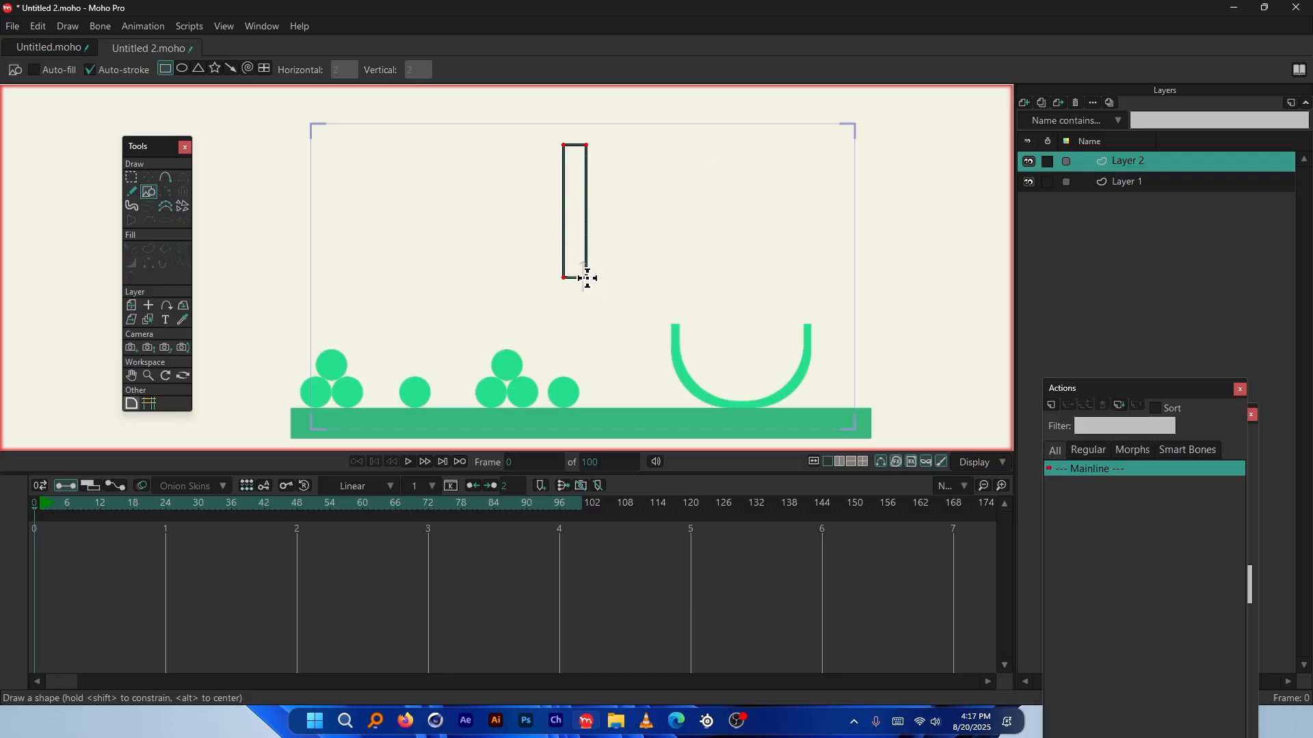
{"action": "scroll", "coordinate": [586, 279], "scroll_direction": "up", "scroll_amount": 2}
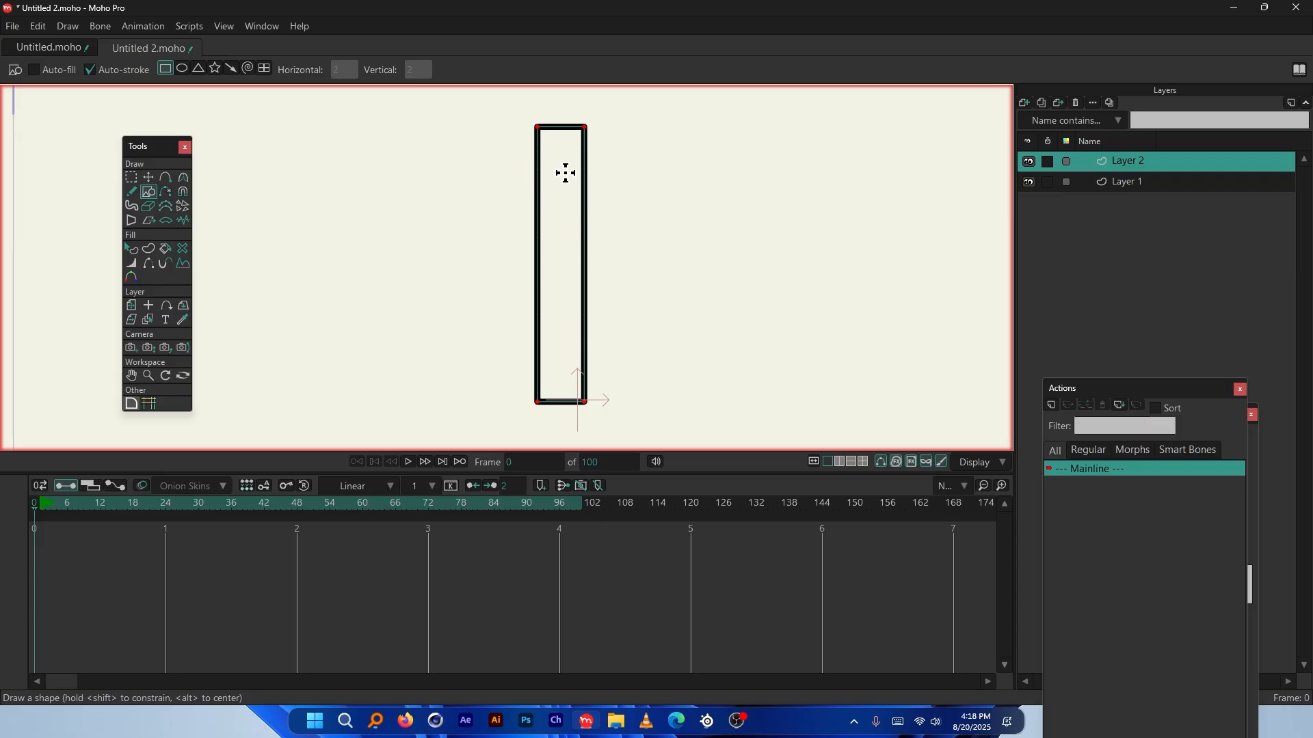
{"action": "scroll", "coordinate": [569, 199], "scroll_direction": "down", "scroll_amount": 2}
{"action": "scroll", "coordinate": [577, 191], "scroll_direction": "up", "scroll_amount": 1}
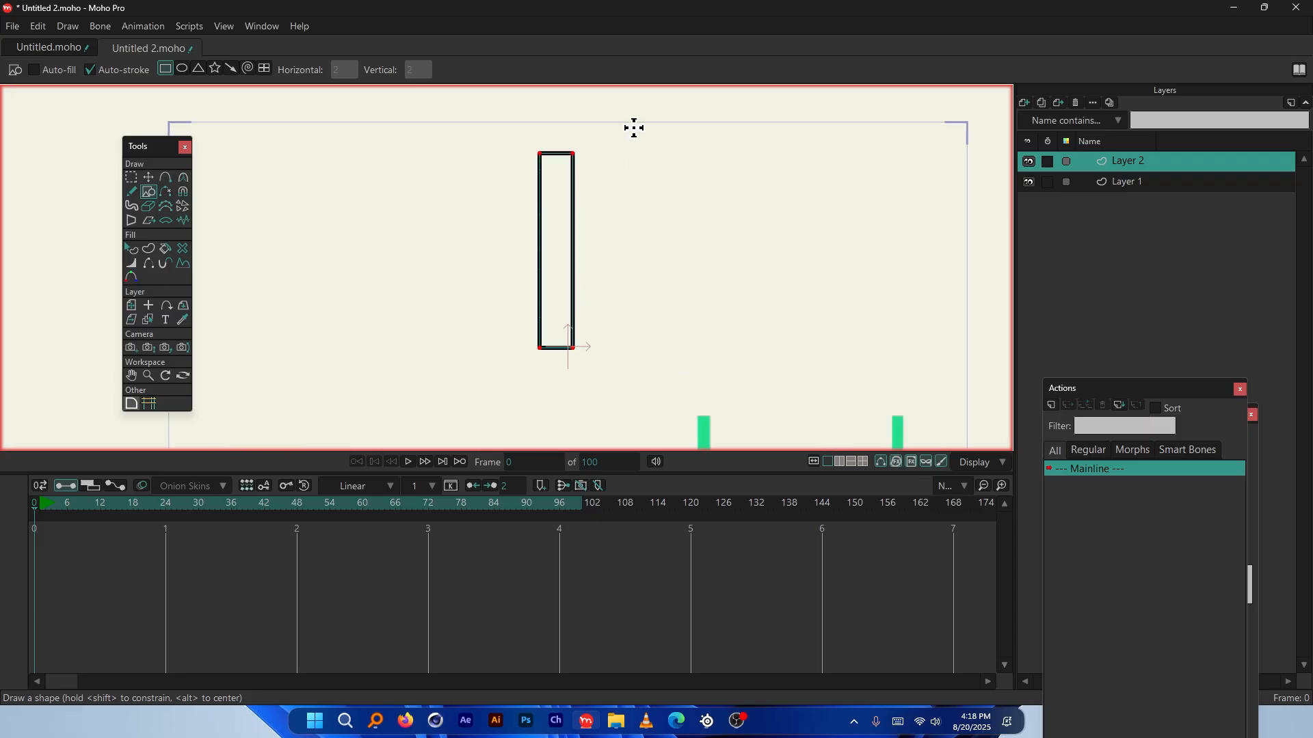
{"action": "key", "text": "ctrl+z"}
Draw a 2-column lattice grid with 10 vertical cells for the tower
{"action": "left_click", "coordinate": [264, 69]}
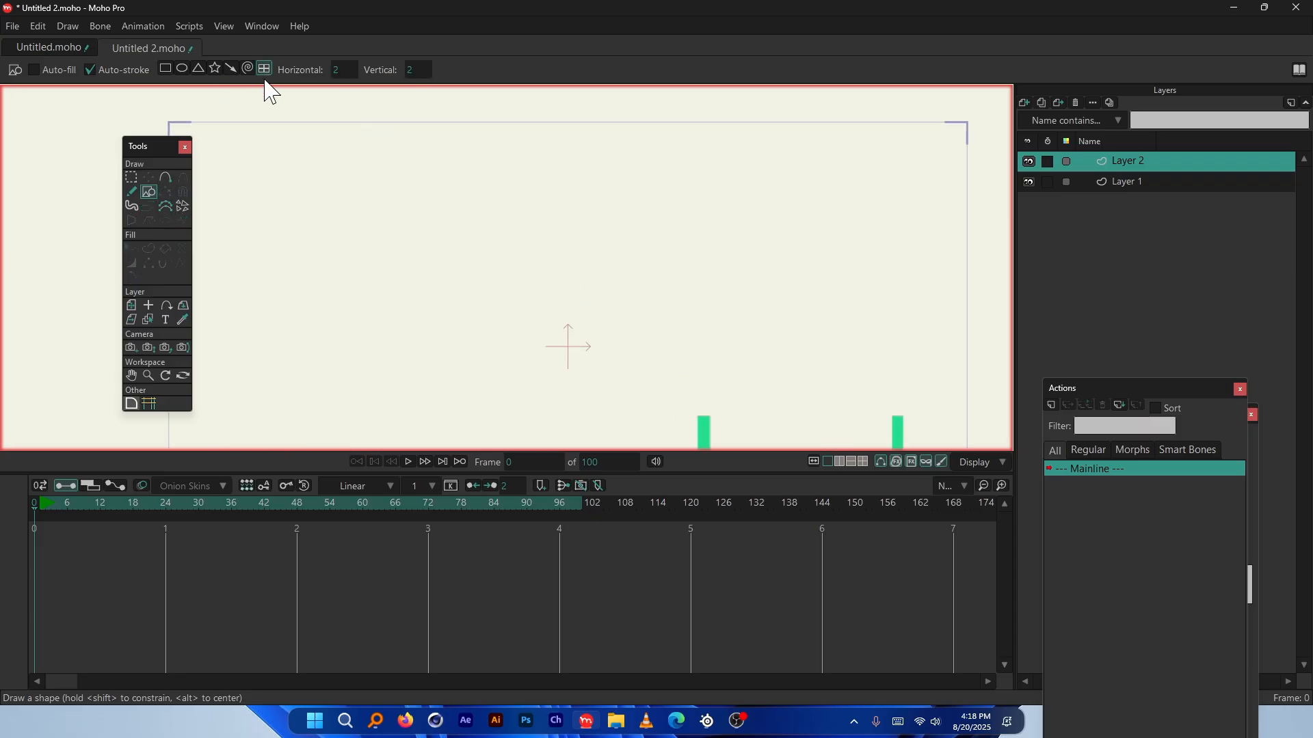
{"action": "left_click_drag", "start_coordinate": [490, 151], "coordinate": [567, 373]}
{"action": "key", "text": "ctrl+z"}
{"action": "left_click", "coordinate": [417, 69]}
{"action": "type", "text": "10"}
{"action": "key", "text": "Return"}
{"action": "left_click_drag", "start_coordinate": [499, 155], "coordinate": [560, 391]}
{"action": "scroll", "coordinate": [581, 217], "scroll_direction": "down", "scroll_amount": 3}
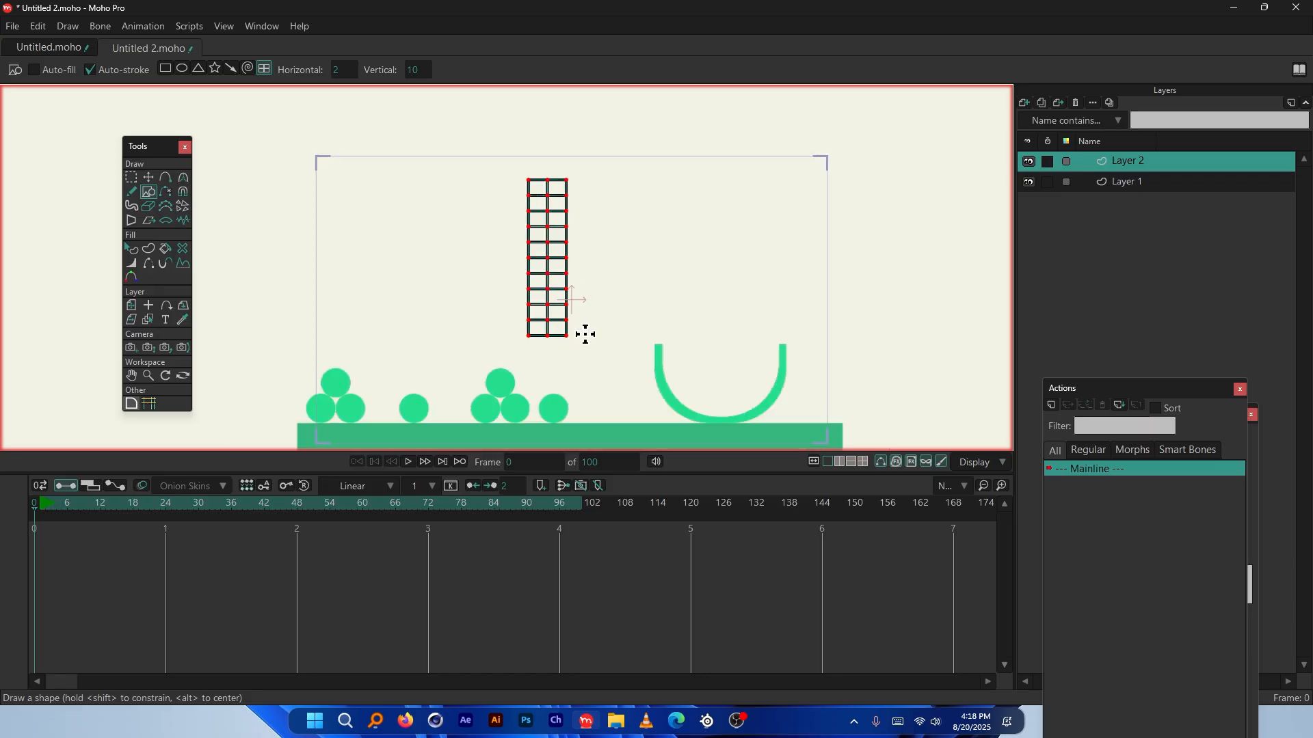
{"action": "key", "text": "ctrl+z"}
{"action": "mouse_move", "coordinate": [521, 152]}
{"action": "left_mouse_down"}
{"action": "mouse_move", "coordinate": [565, 299]}
{"action": "mouse_move", "coordinate": [562, 346]}
{"action": "mouse_move", "coordinate": [565, 296]}
{"action": "left_mouse_up"}
{"action": "scroll", "coordinate": [248, 187], "scroll_direction": "up", "scroll_amount": 5}
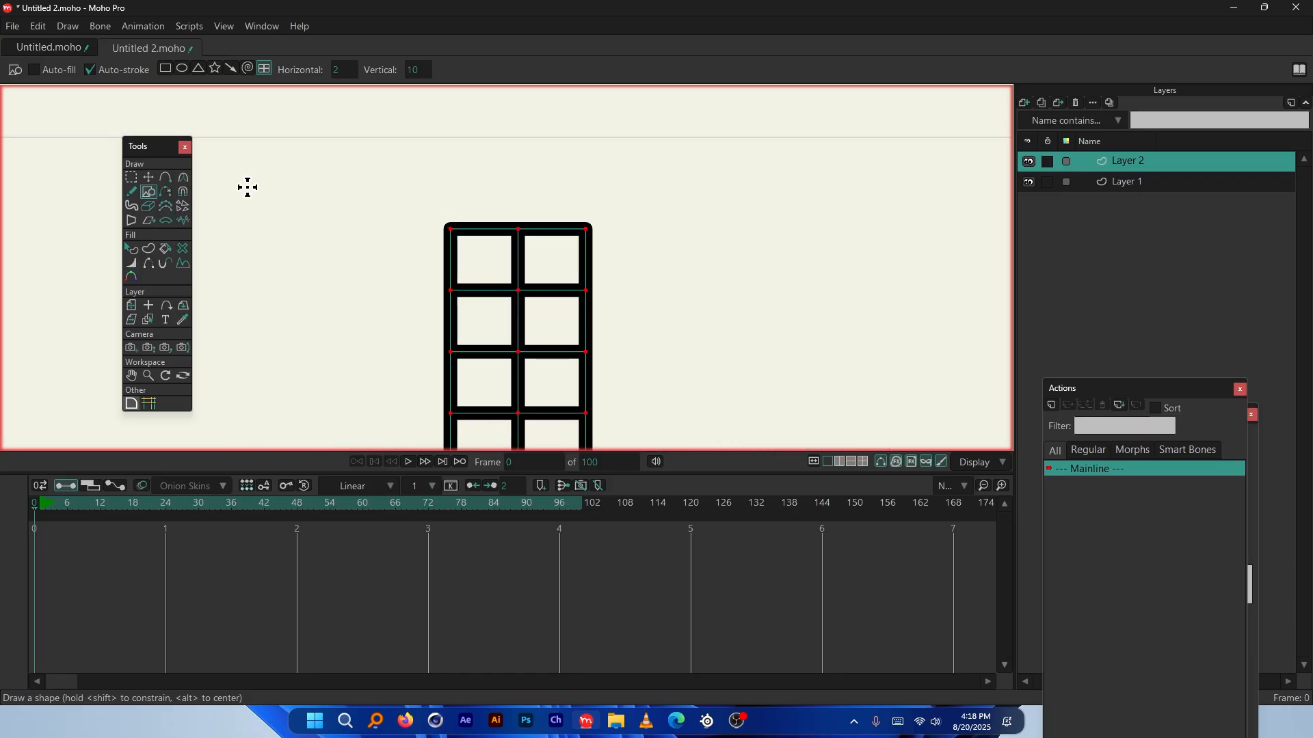
Draw a filled green block with no outline on top of the lattice
{"action": "left_click", "coordinate": [165, 68]}
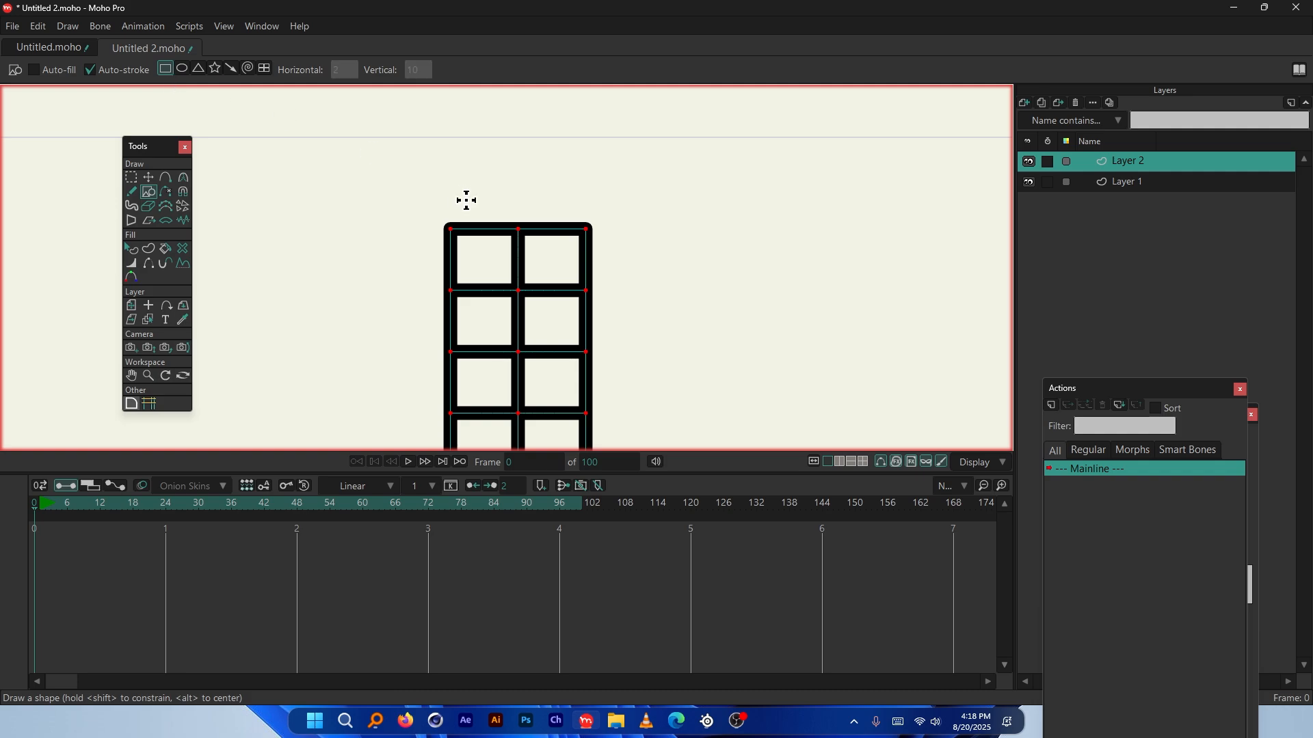
{"action": "left_click_drag", "start_coordinate": [405, 235], "coordinate": [601, 171]}
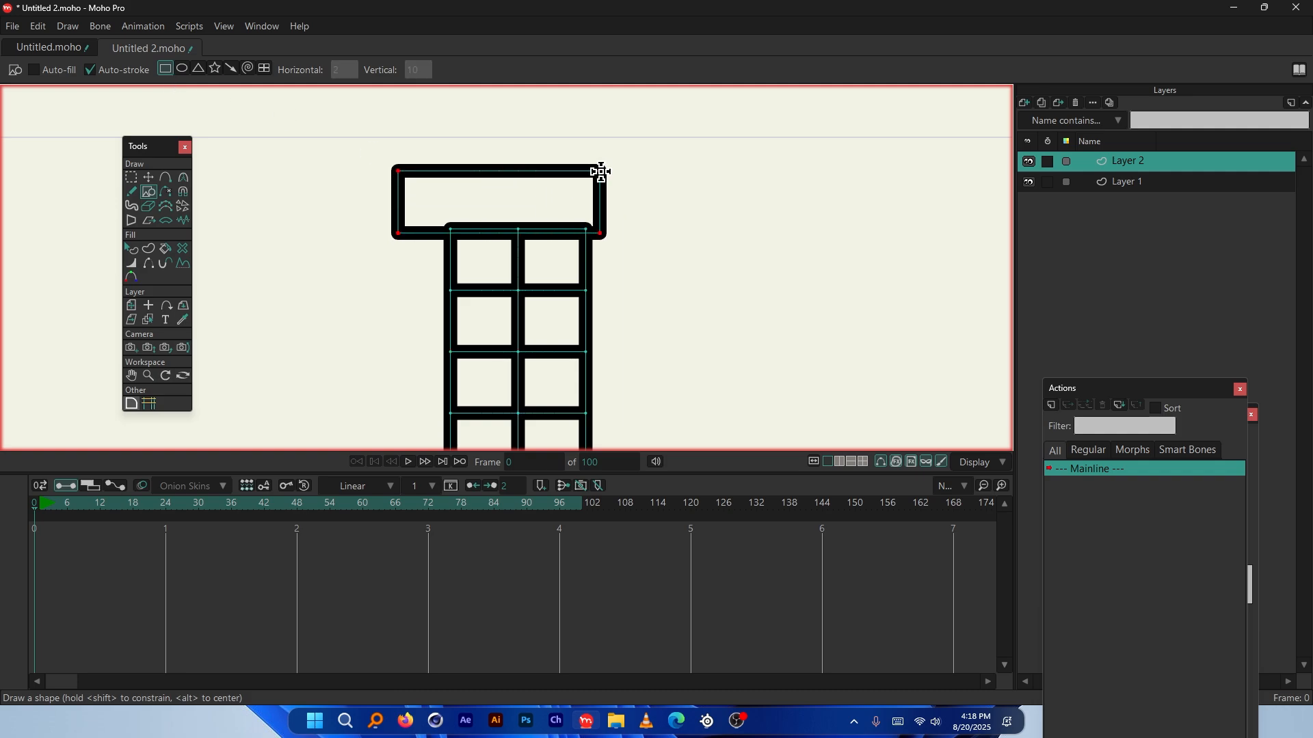
{"action": "key", "text": "ctrl+z"}
{"action": "left_click", "coordinate": [45, 71]}
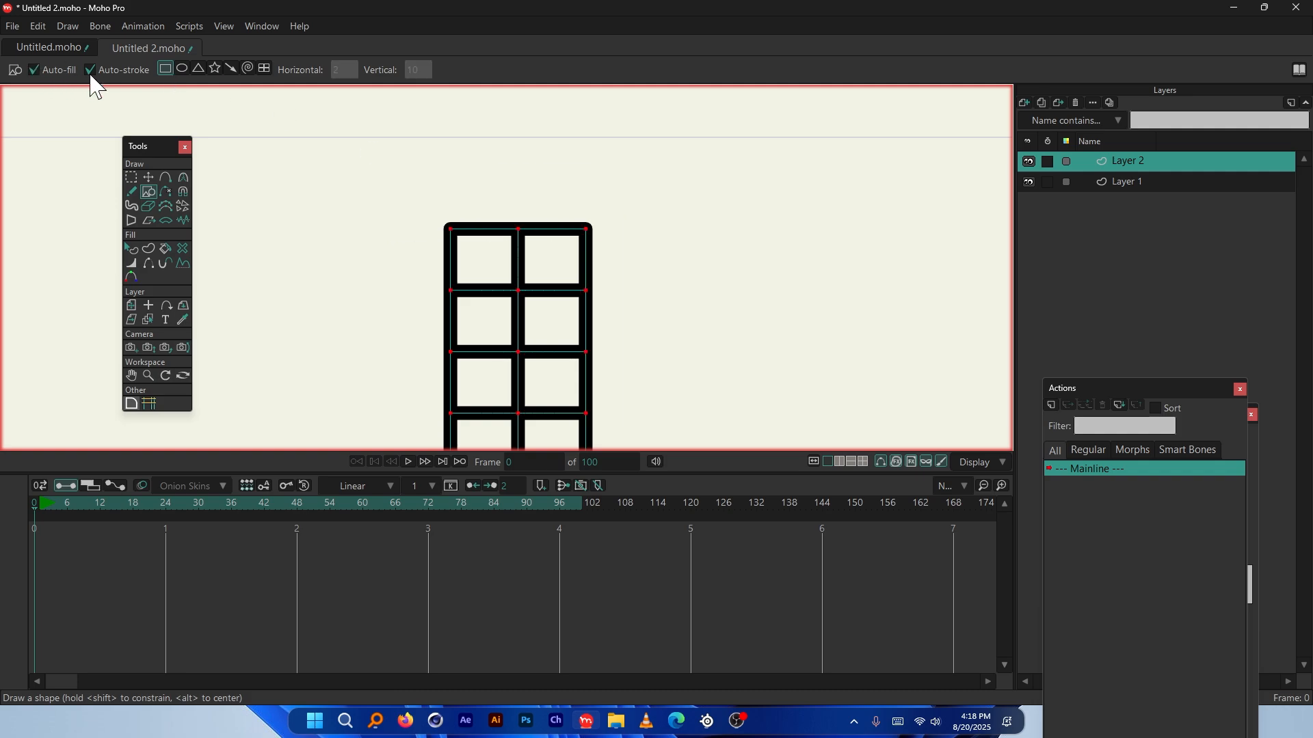
{"action": "left_click", "coordinate": [94, 73]}
{"action": "left_click_drag", "start_coordinate": [397, 230], "coordinate": [637, 91]}
{"action": "scroll", "coordinate": [586, 150], "scroll_direction": "down", "scroll_amount": 1}
{"action": "key", "text": "ctrl+z"}
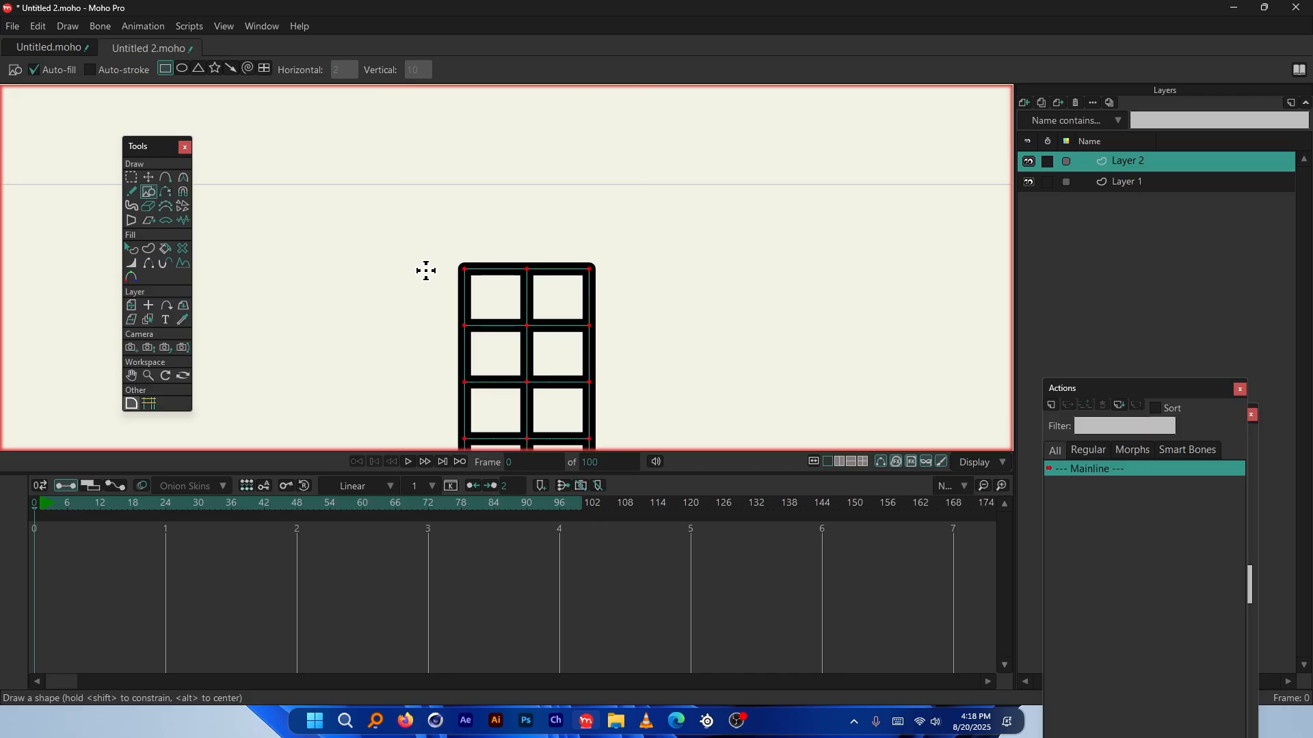
{"action": "left_click_drag", "start_coordinate": [444, 268], "coordinate": [639, 122]}
{"action": "scroll", "coordinate": [462, 170], "scroll_direction": "down", "scroll_amount": 4}
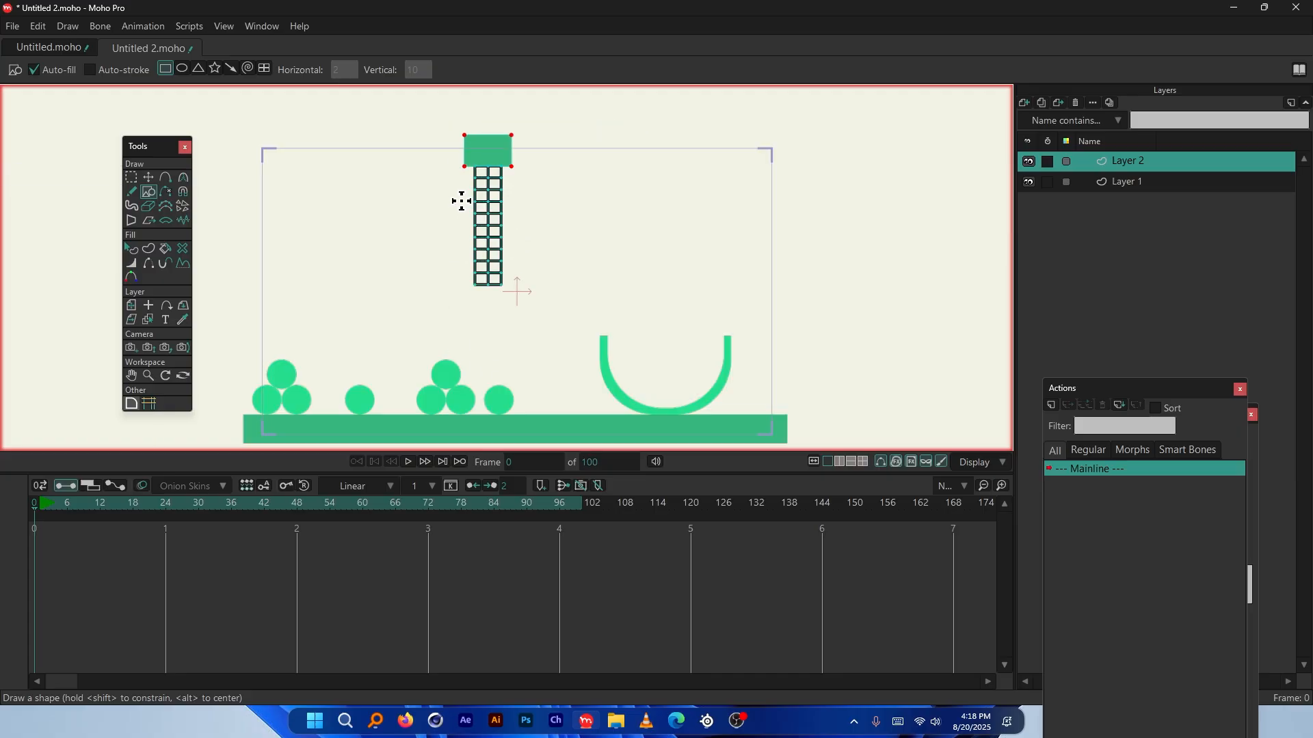
{"action": "scroll", "coordinate": [461, 201], "scroll_direction": "down", "scroll_amount": 1}
{"action": "scroll", "coordinate": [481, 350], "scroll_direction": "up", "scroll_amount": 1}
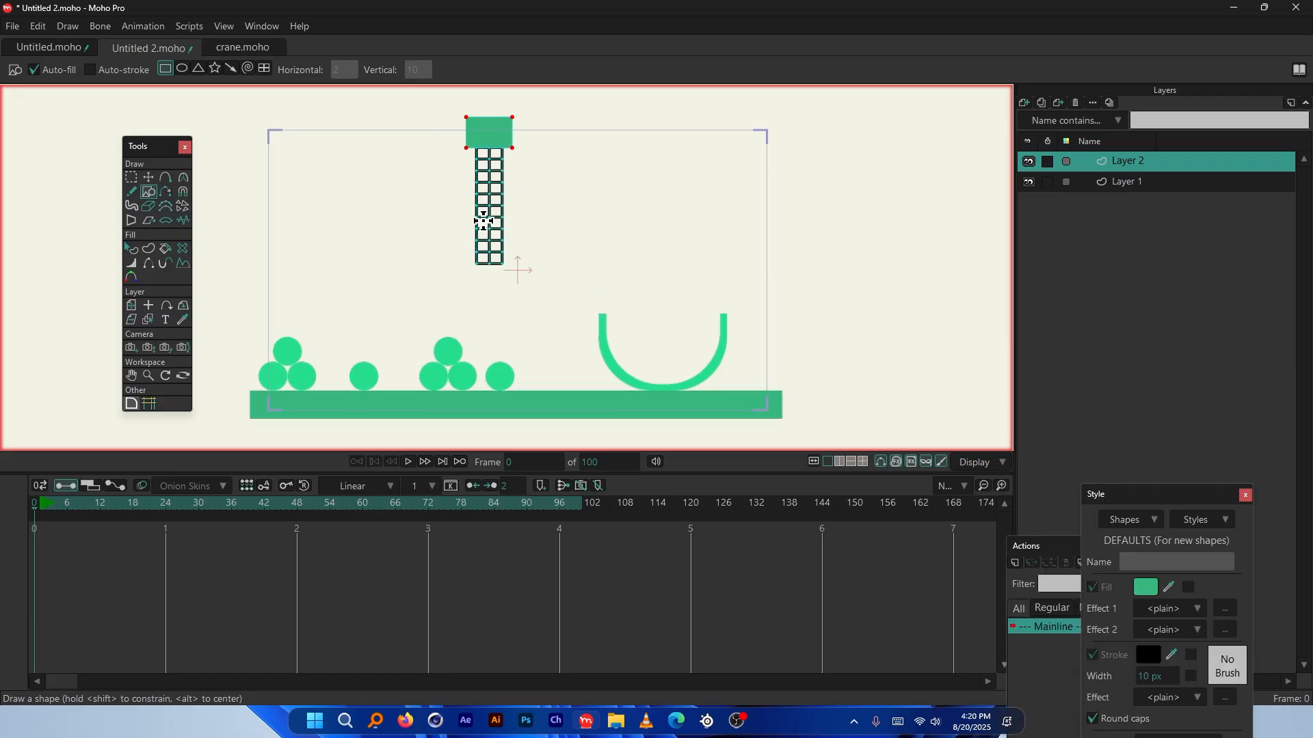
{"action": "scroll", "coordinate": [483, 292], "scroll_direction": "up", "scroll_amount": 3}
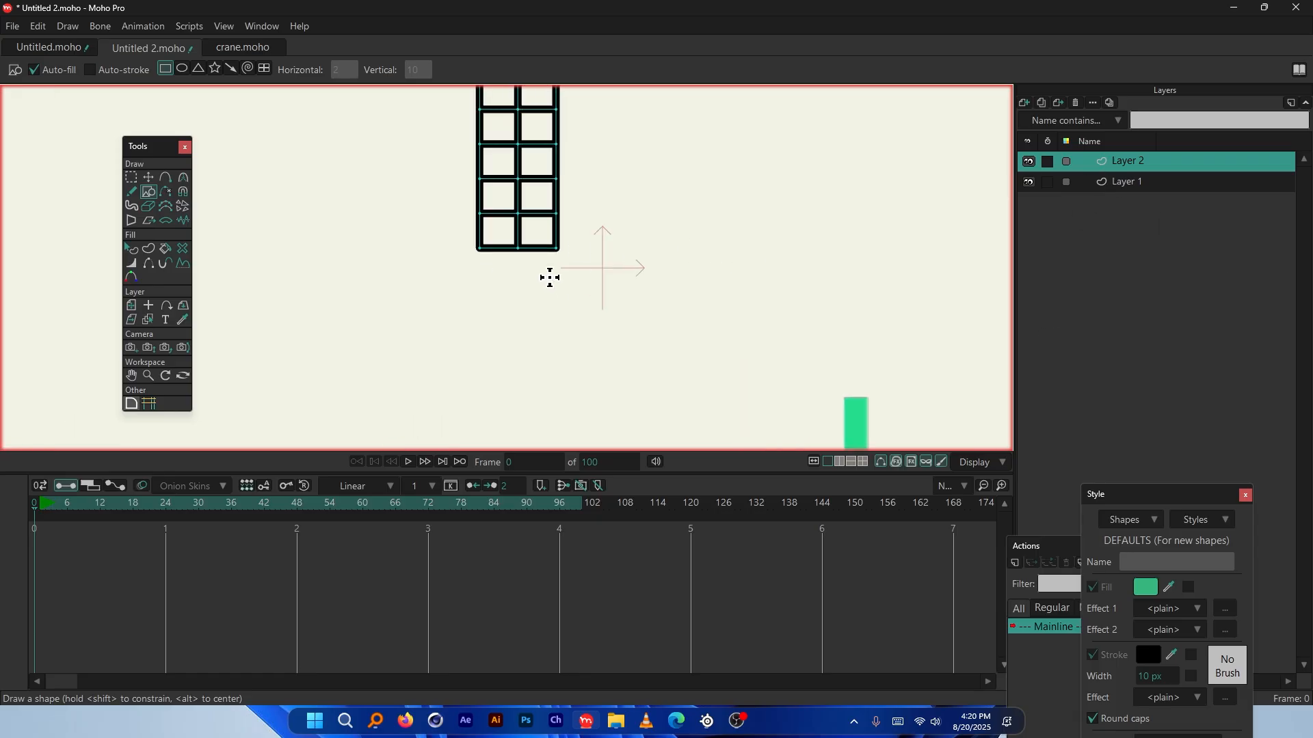
Add a new vector layer, Layer 3
{"action": "left_click", "coordinate": [1048, 121]}
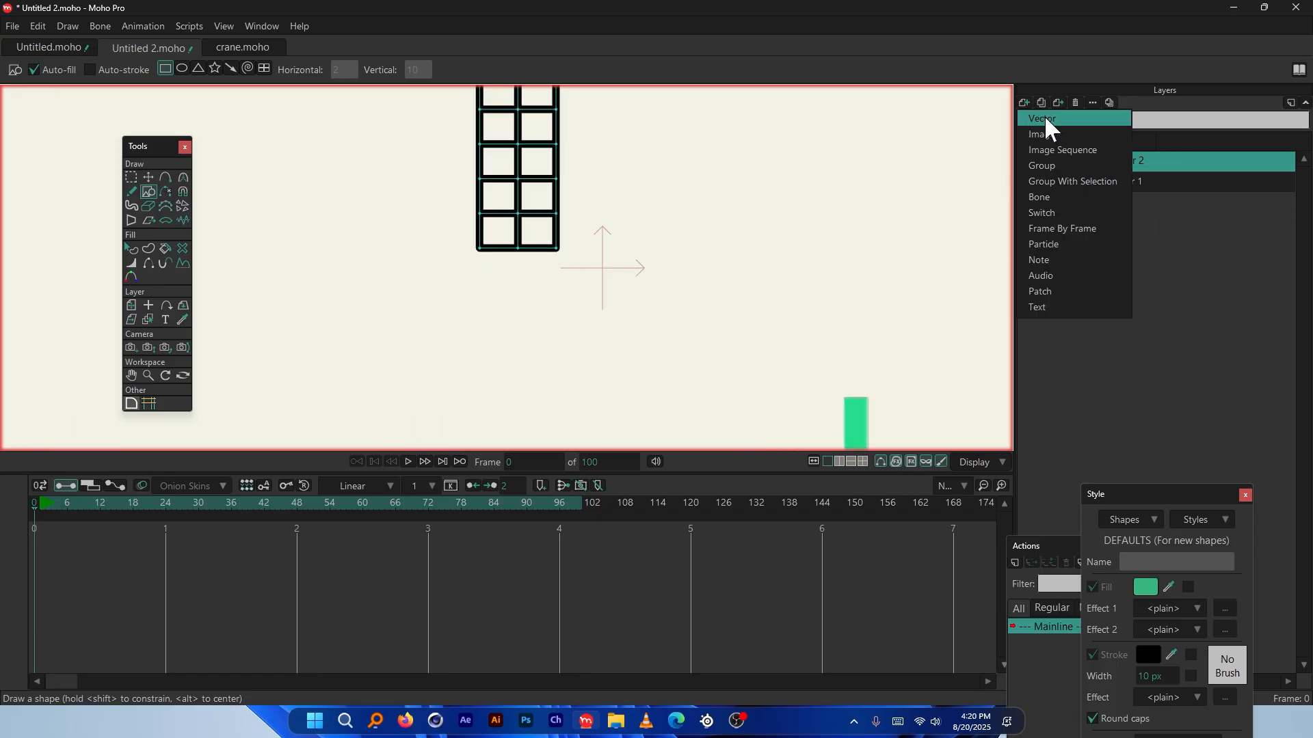
{"action": "left_click", "coordinate": [1050, 124]}
{"action": "key", "text": "ctrl+shift+n"}
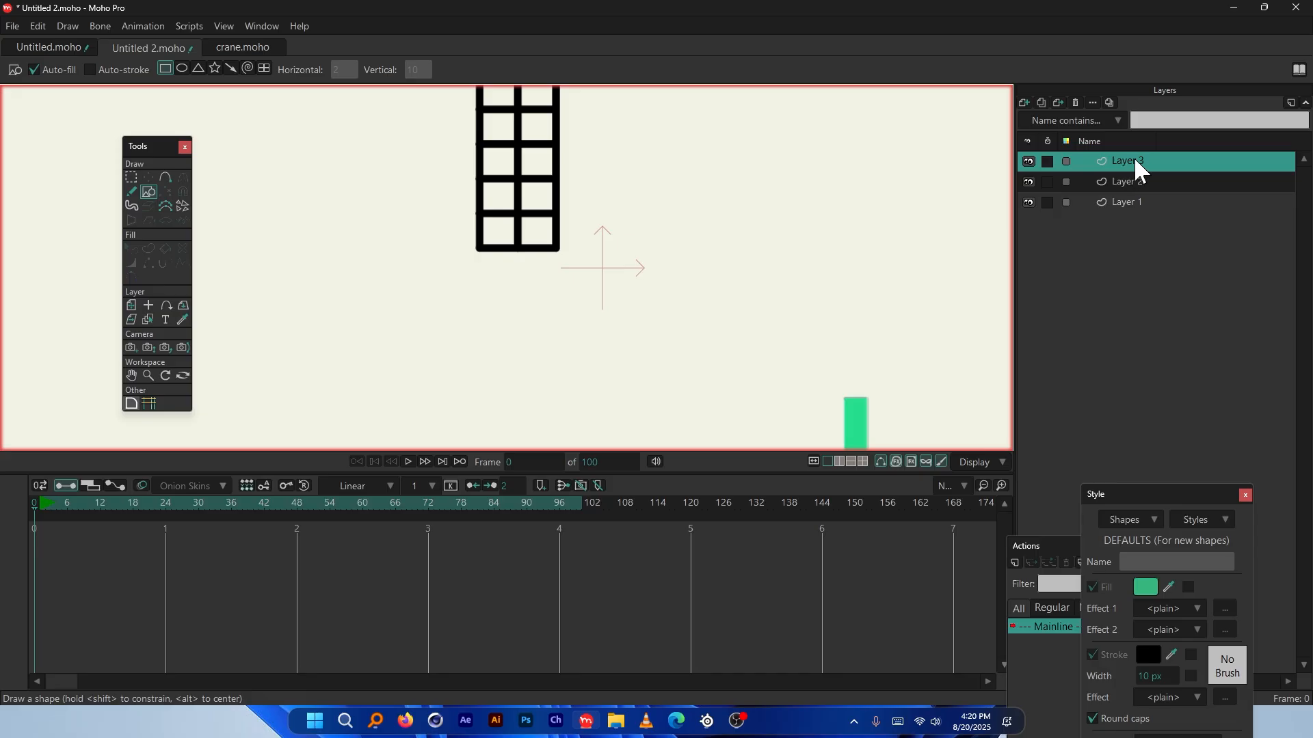
{"action": "scroll", "coordinate": [507, 308], "scroll_direction": "up", "scroll_amount": 3}
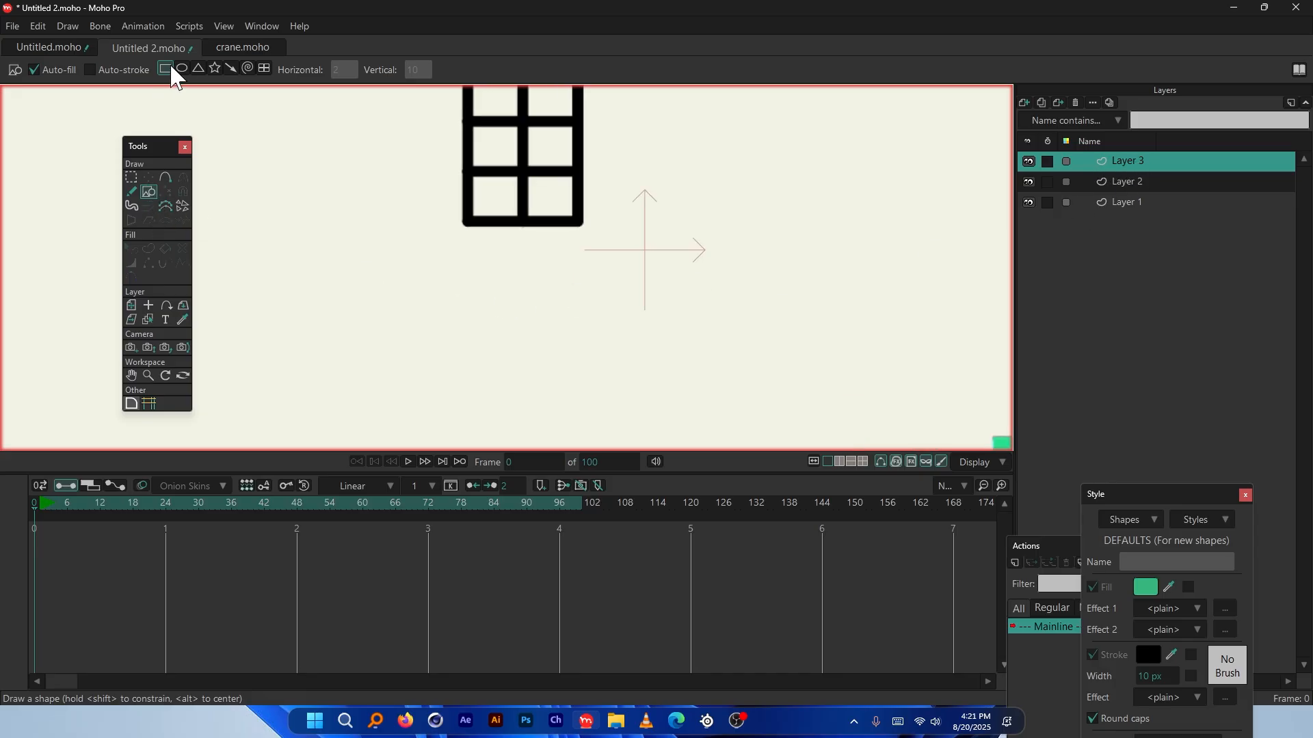
{"action": "scroll", "coordinate": [534, 233], "scroll_direction": "up", "scroll_amount": 2}
Draw a thin green bar reaching right from the tower's lower-right corner
{"action": "mouse_move", "coordinate": [523, 229]}
{"action": "left_mouse_down"}
{"action": "mouse_move", "coordinate": [630, 184]}
{"action": "mouse_move", "coordinate": [820, 182]}
{"action": "left_mouse_up"}
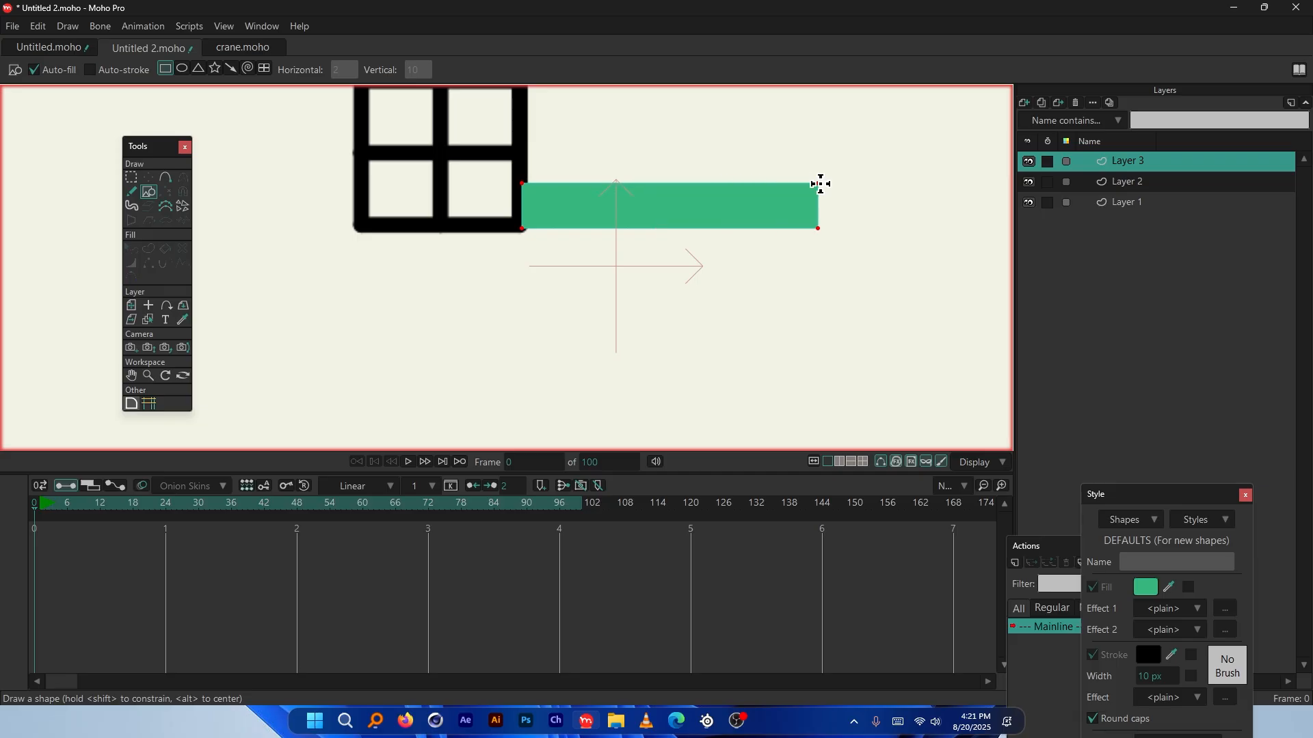
{"action": "scroll", "coordinate": [656, 328], "scroll_direction": "down", "scroll_amount": 8}
{"action": "scroll", "coordinate": [718, 230], "scroll_direction": "up", "scroll_amount": 2}
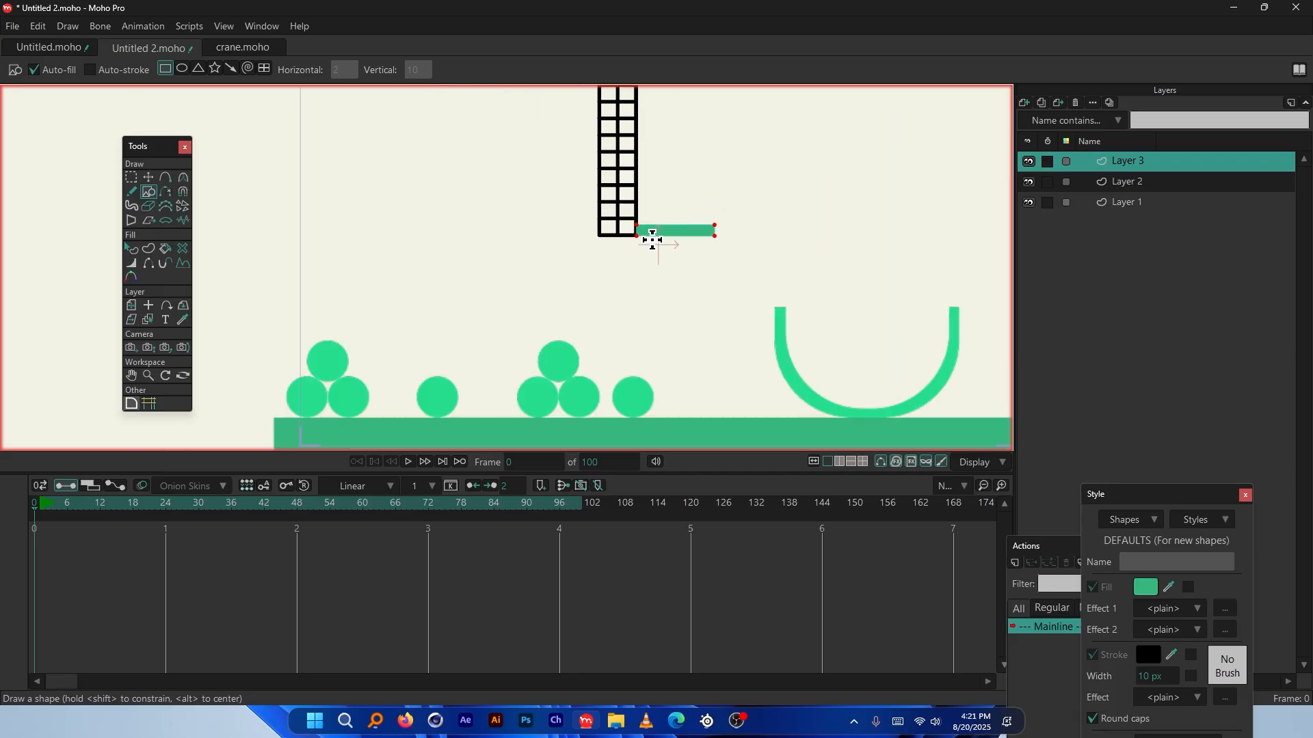
{"action": "key", "text": "ctrl+z"}
{"action": "scroll", "coordinate": [652, 239], "scroll_direction": "up", "scroll_amount": 3}
{"action": "left_click_drag", "start_coordinate": [615, 229], "coordinate": [768, 212]}
{"action": "scroll", "coordinate": [632, 239], "scroll_direction": "down", "scroll_amount": 3}
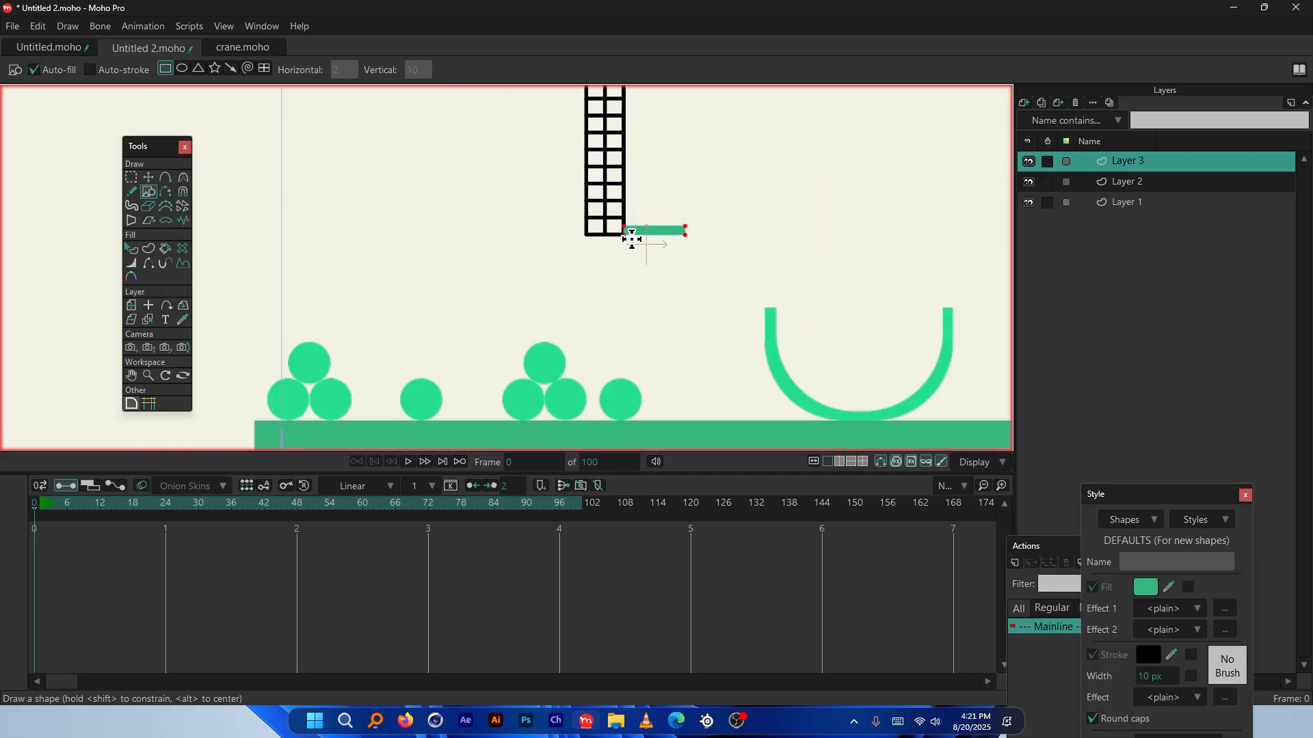
{"action": "scroll", "coordinate": [684, 228], "scroll_direction": "up", "scroll_amount": 5}
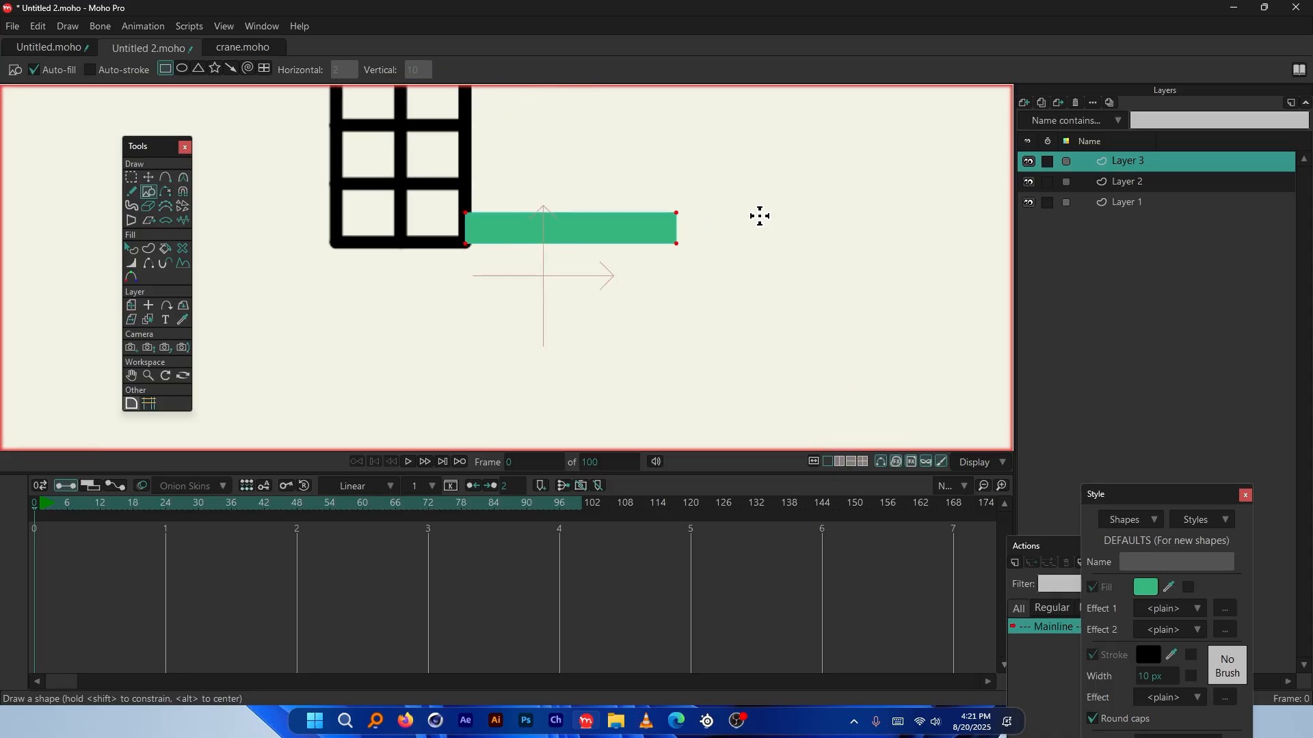
{"action": "scroll", "coordinate": [487, 257], "scroll_direction": "down", "scroll_amount": 3}
{"action": "scroll", "coordinate": [592, 240], "scroll_direction": "up", "scroll_amount": 4}
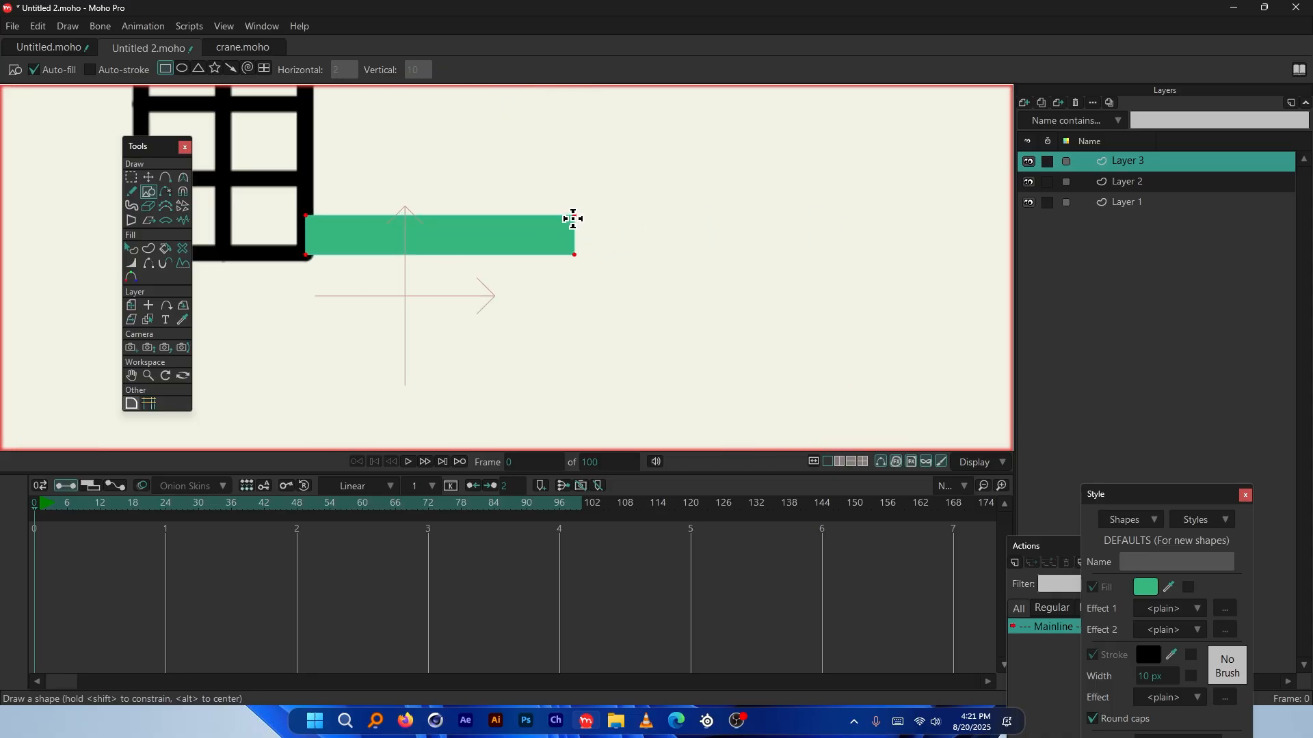
Try extending the green arm further right, then undo the extension
{"action": "left_click_drag", "start_coordinate": [549, 215], "coordinate": [759, 264]}
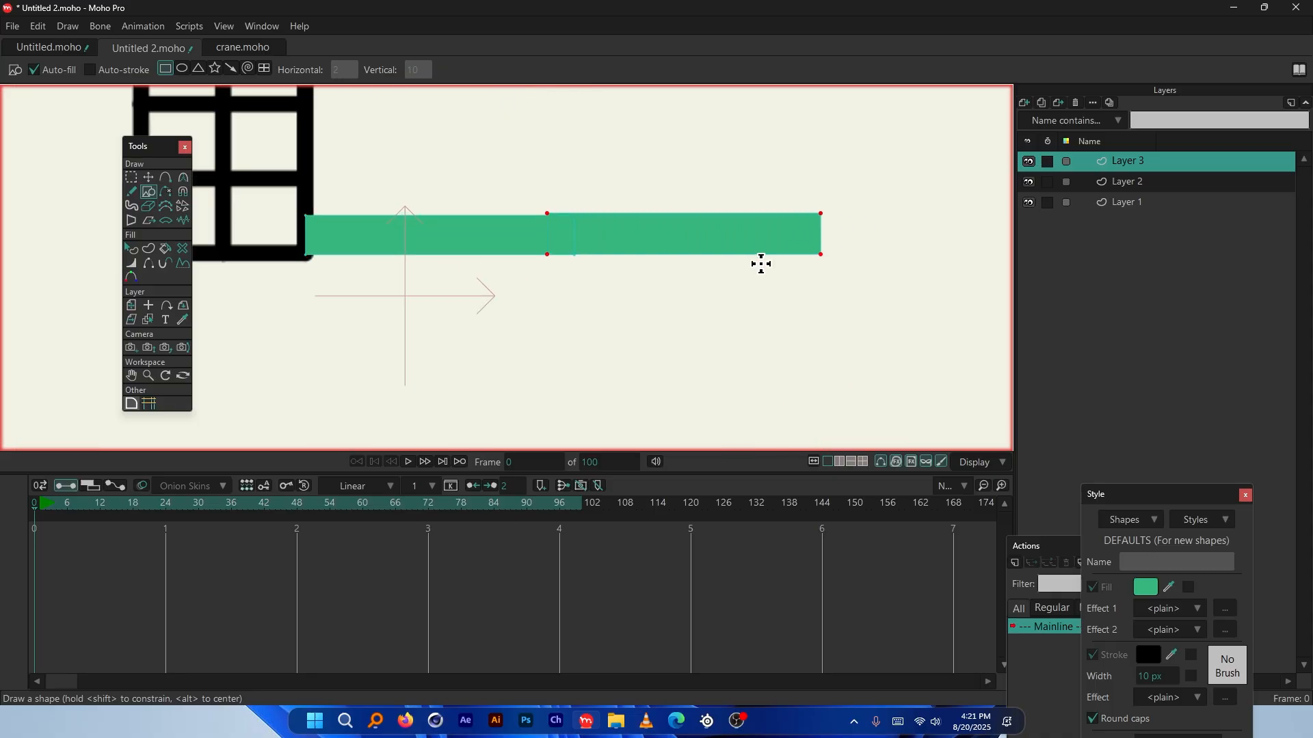
{"action": "scroll", "coordinate": [752, 260], "scroll_direction": "down", "scroll_amount": 4}
{"action": "scroll", "coordinate": [699, 246], "scroll_direction": "up", "scroll_amount": 3}
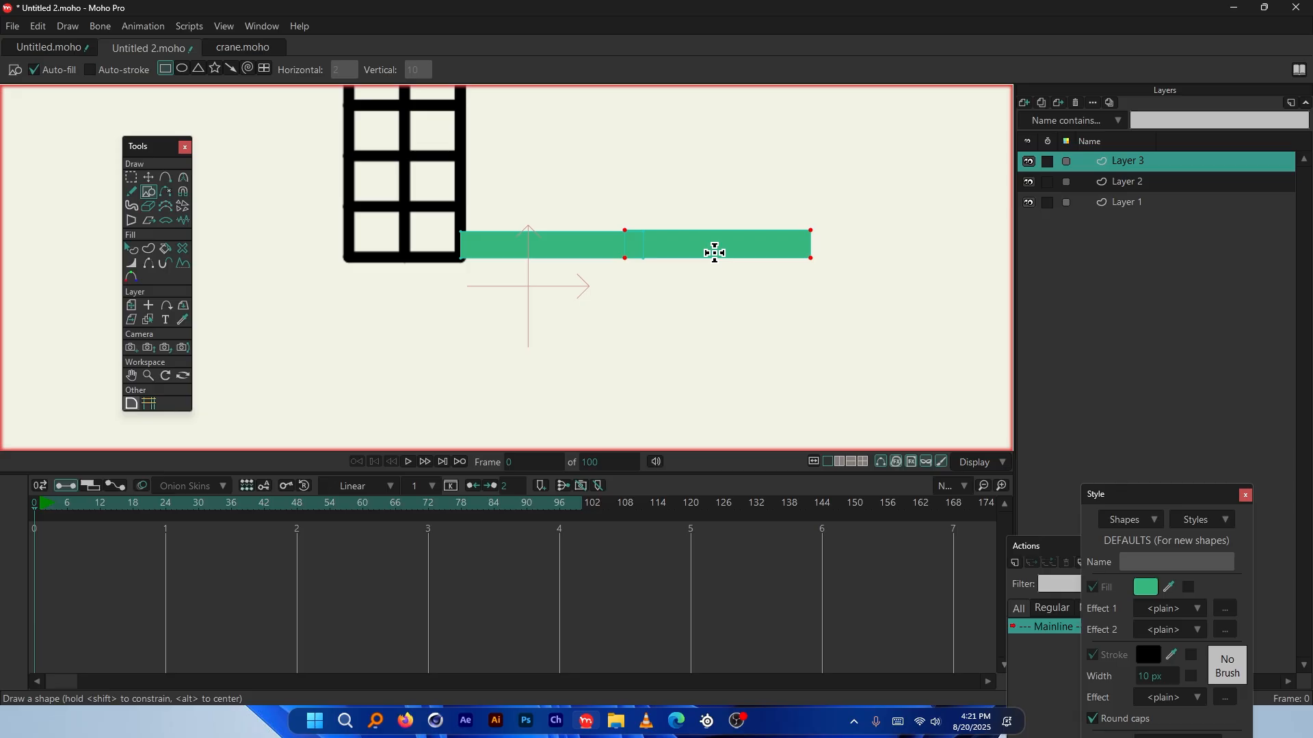
{"action": "key", "text": "ctrl+z"}
{"action": "scroll", "coordinate": [444, 240], "scroll_direction": "up", "scroll_amount": 2}
{"action": "scroll", "coordinate": [664, 258], "scroll_direction": "up", "scroll_amount": 1}
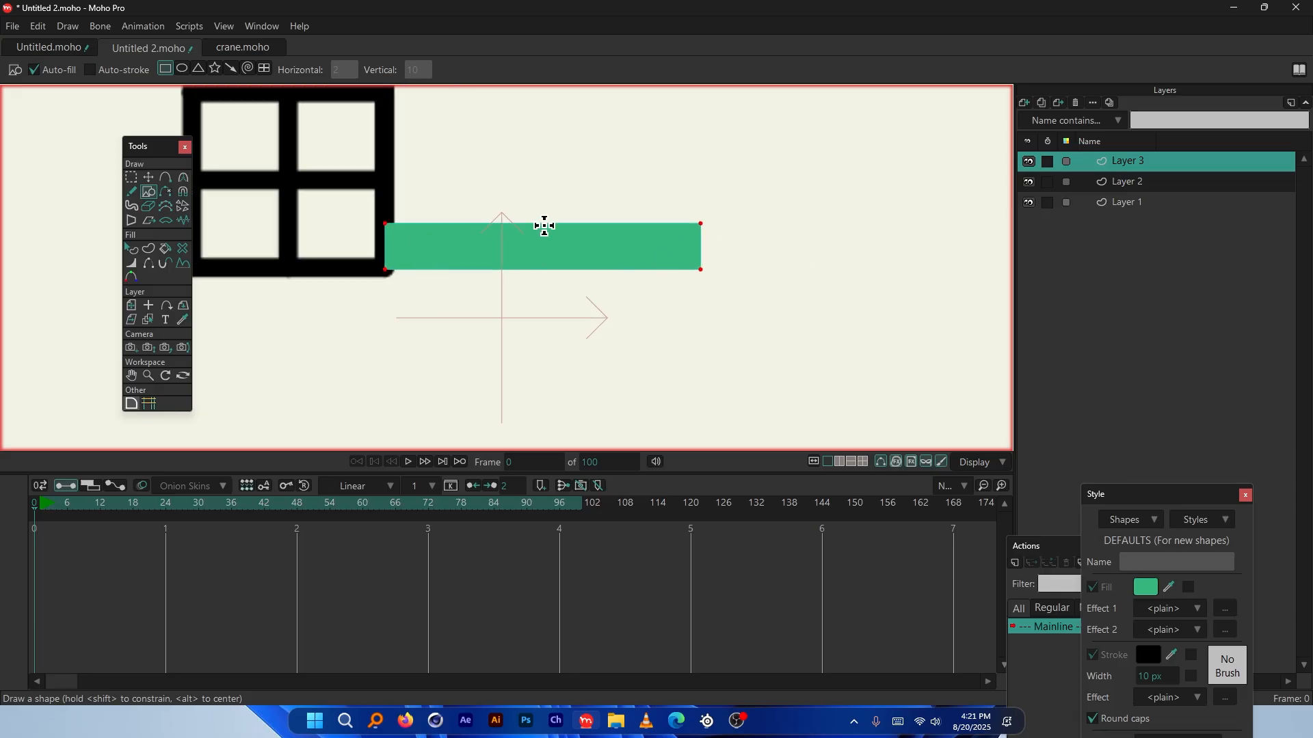
{"action": "scroll", "coordinate": [691, 228], "scroll_direction": "up", "scroll_amount": 2}
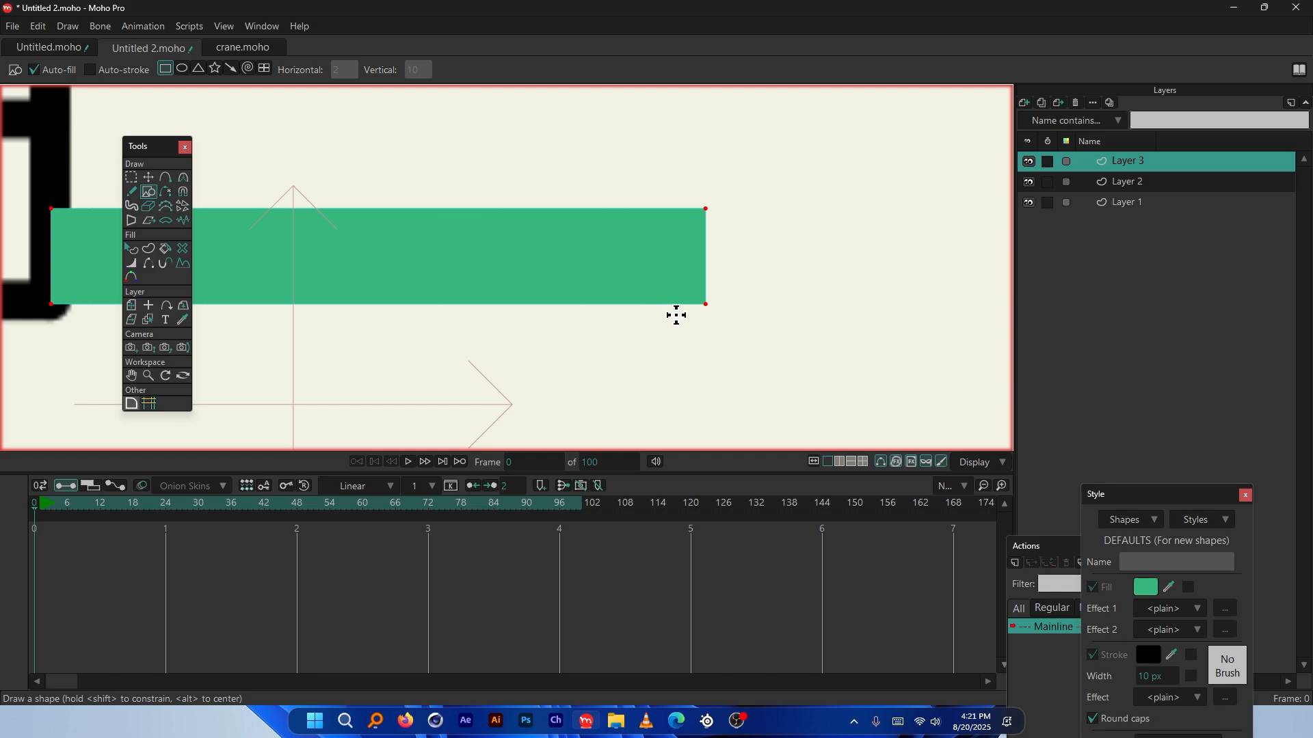
{"action": "scroll", "coordinate": [641, 226], "scroll_direction": "down", "scroll_amount": 2}
Round off the right end of the green arm with the curvature tool
{"action": "left_click", "coordinate": [132, 178]}
{"action": "left_click_drag", "start_coordinate": [713, 192], "coordinate": [607, 328]}
{"action": "left_click", "coordinate": [131, 404]}
{"action": "left_click_drag", "start_coordinate": [868, 237], "coordinate": [643, 275]}
{"action": "scroll", "coordinate": [818, 255], "scroll_direction": "up", "scroll_amount": 4}
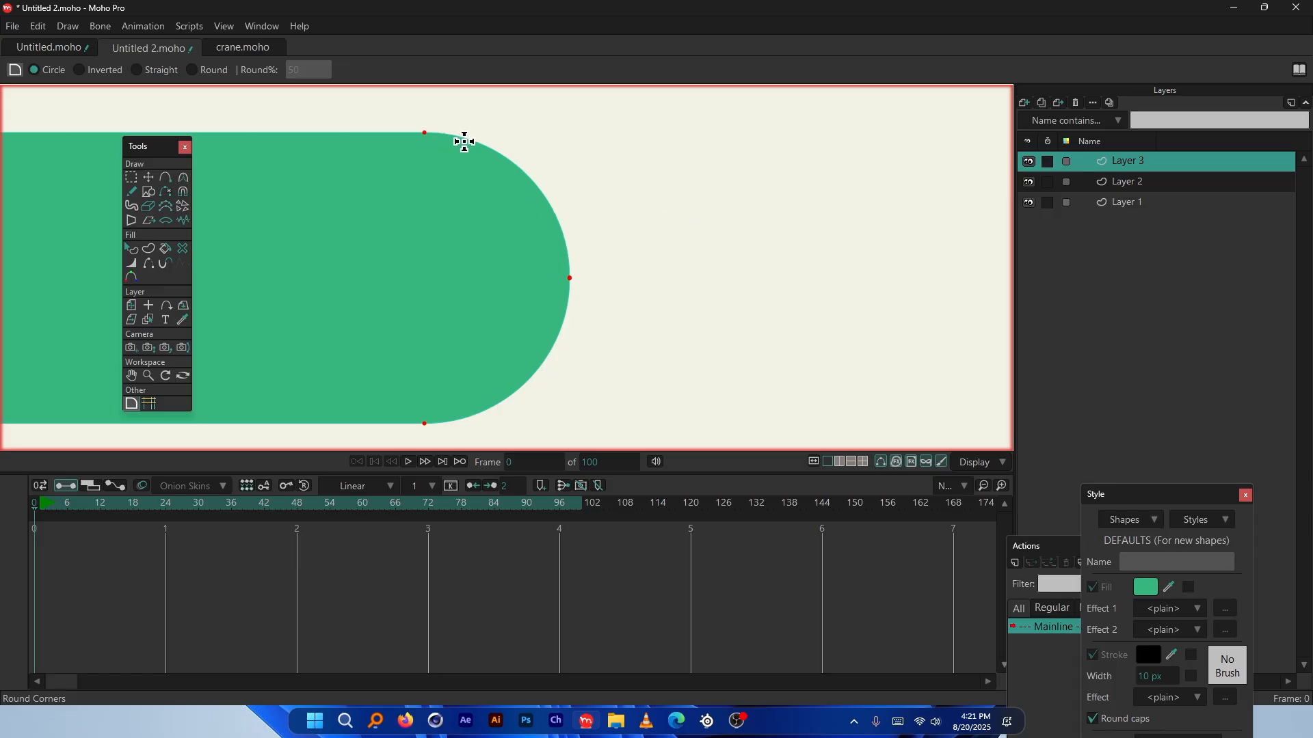
{"action": "scroll", "coordinate": [778, 220], "scroll_direction": "down", "scroll_amount": 5}
Duplicate the green arm, move the copy to the right and flip it horizontally
{"action": "left_click", "coordinate": [148, 177]}
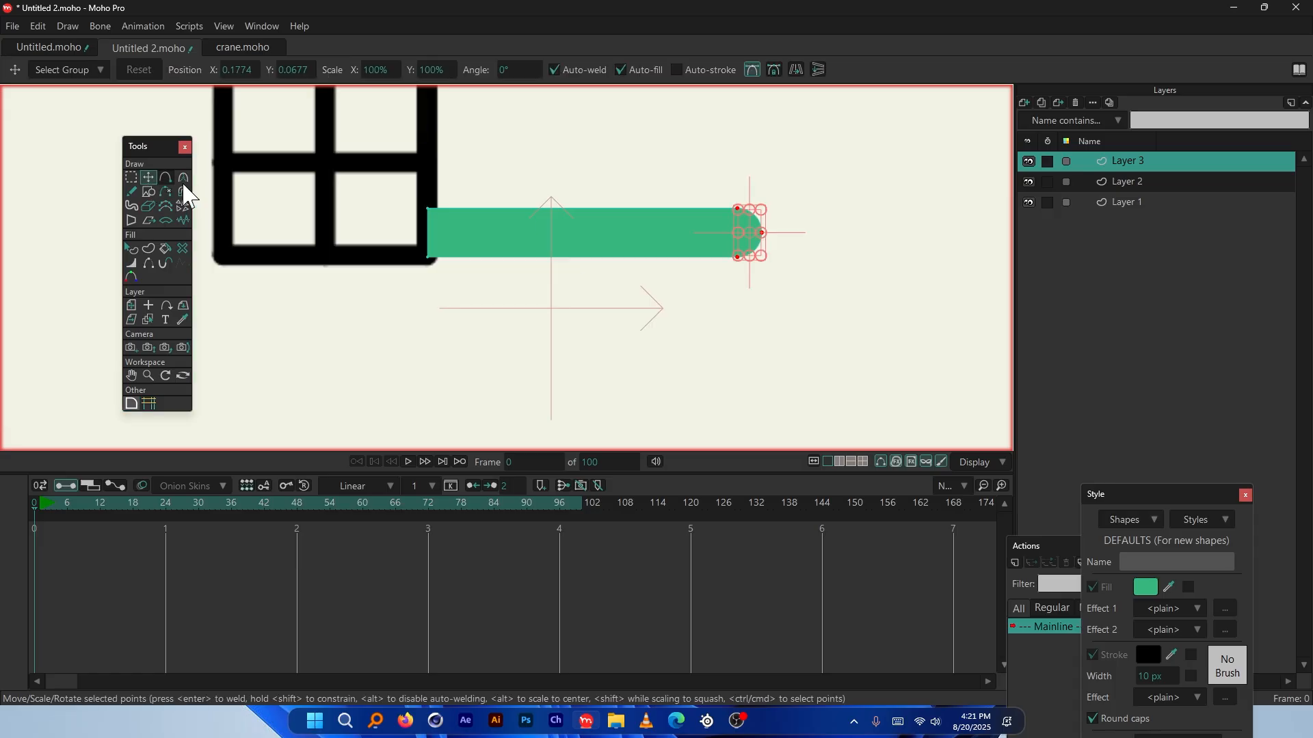
{"action": "left_click", "coordinate": [506, 229]}
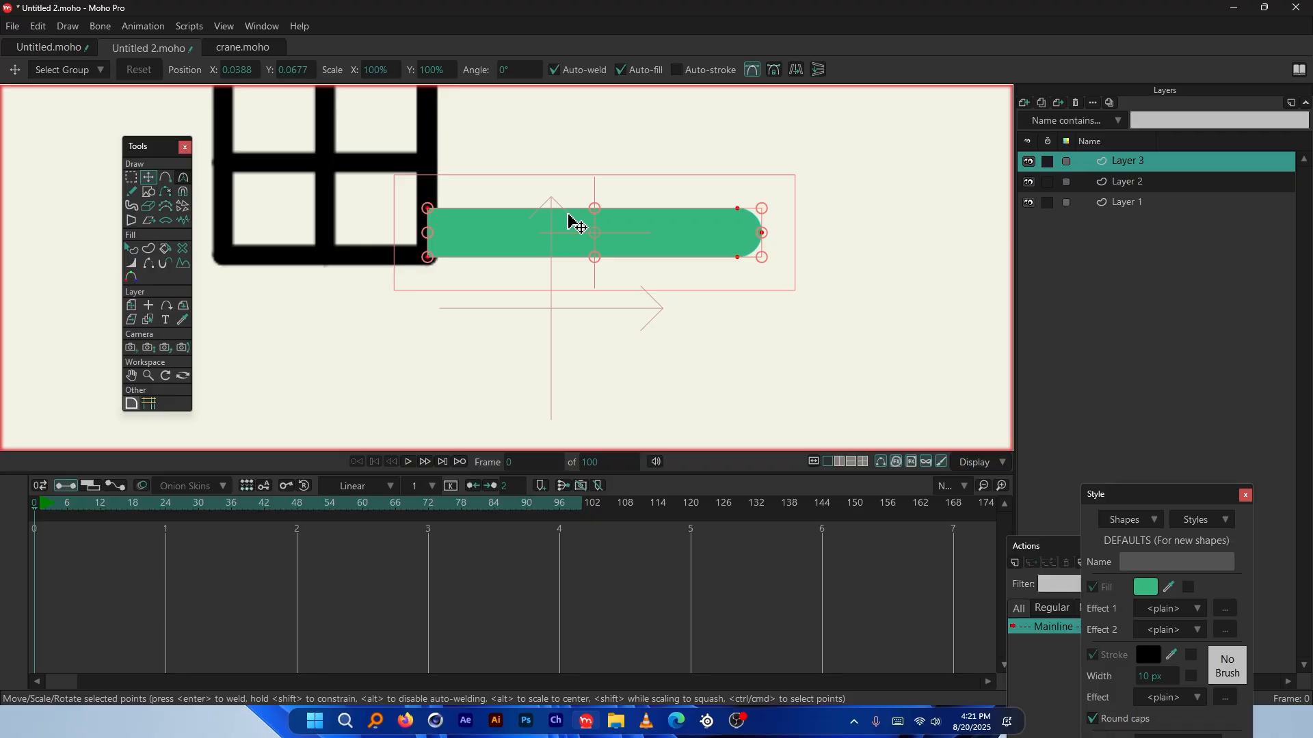
{"action": "key", "text": "ctrl+c"}
{"action": "key", "text": "ctrl+v"}
{"action": "left_click_drag", "start_coordinate": [504, 236], "coordinate": [867, 244]}
{"action": "scroll", "coordinate": [588, 239], "scroll_direction": "down", "scroll_amount": 3}
{"action": "scroll", "coordinate": [873, 232], "scroll_direction": "up", "scroll_amount": 3}
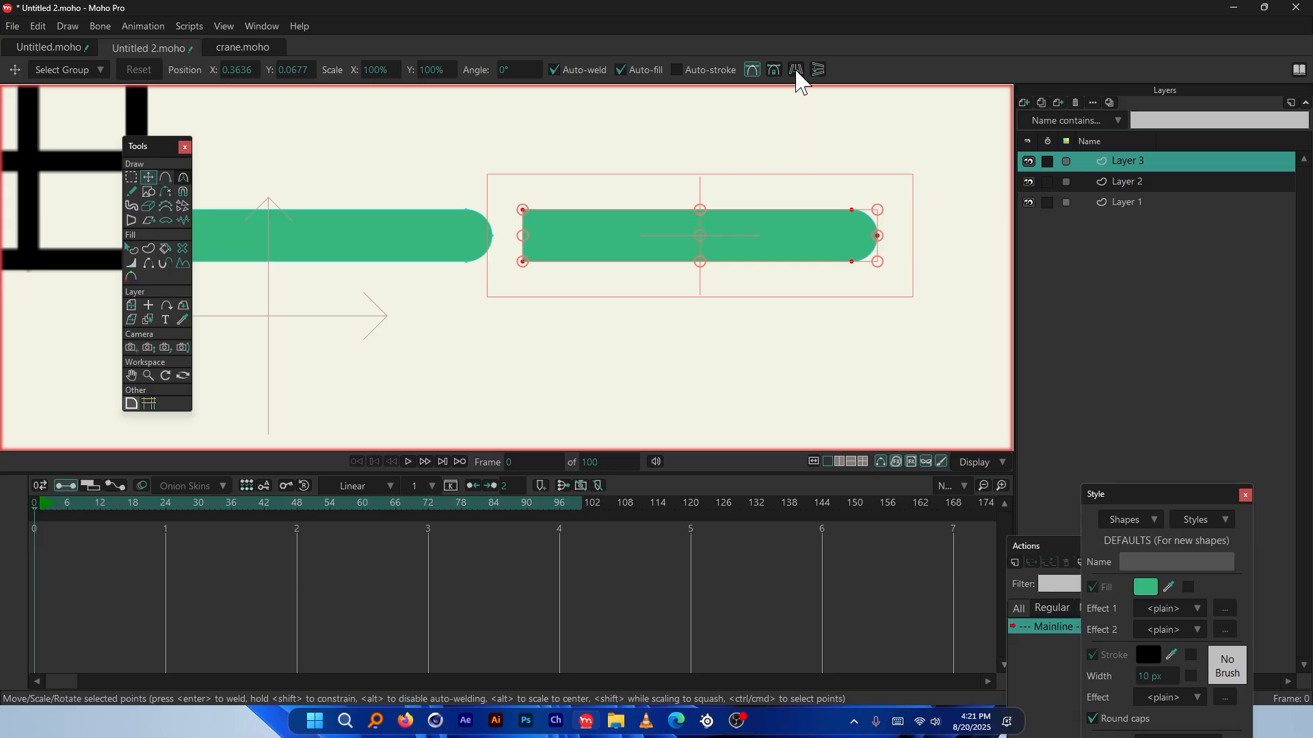
{"action": "left_click", "coordinate": [797, 71]}
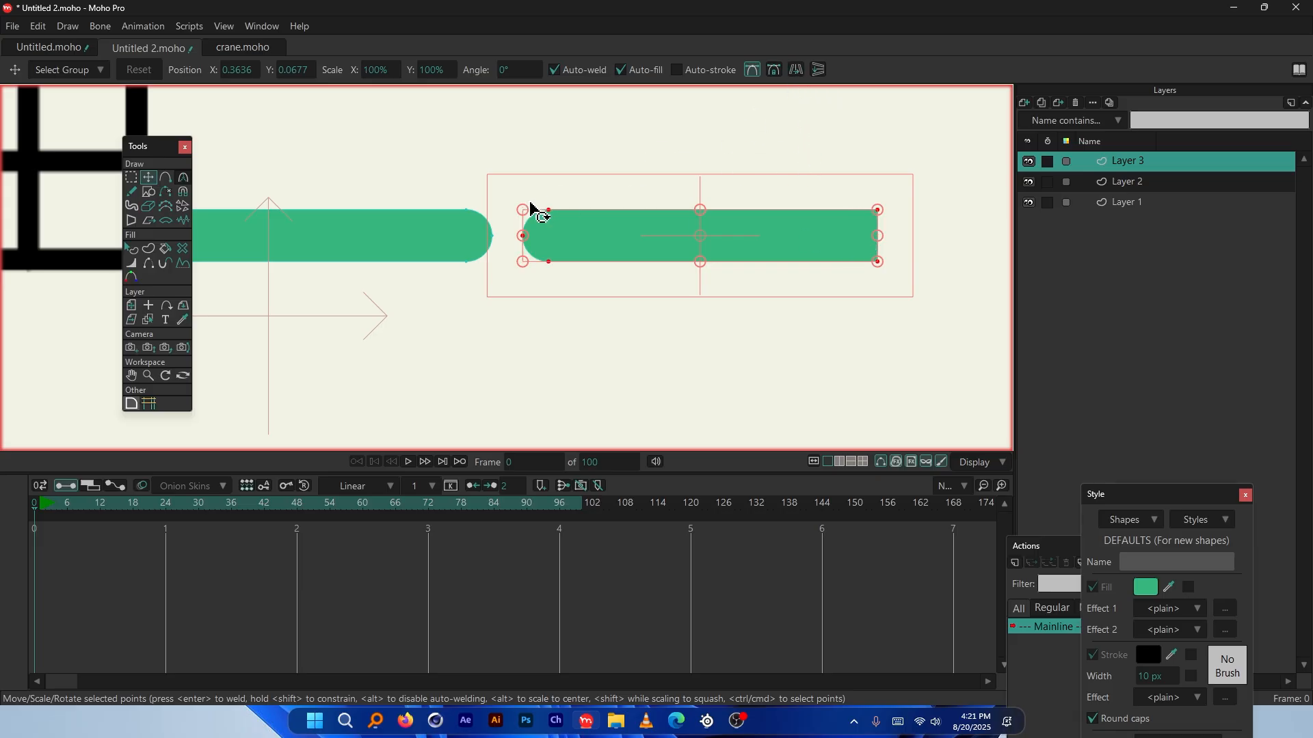
{"action": "scroll", "coordinate": [474, 235], "scroll_direction": "up", "scroll_amount": 4}
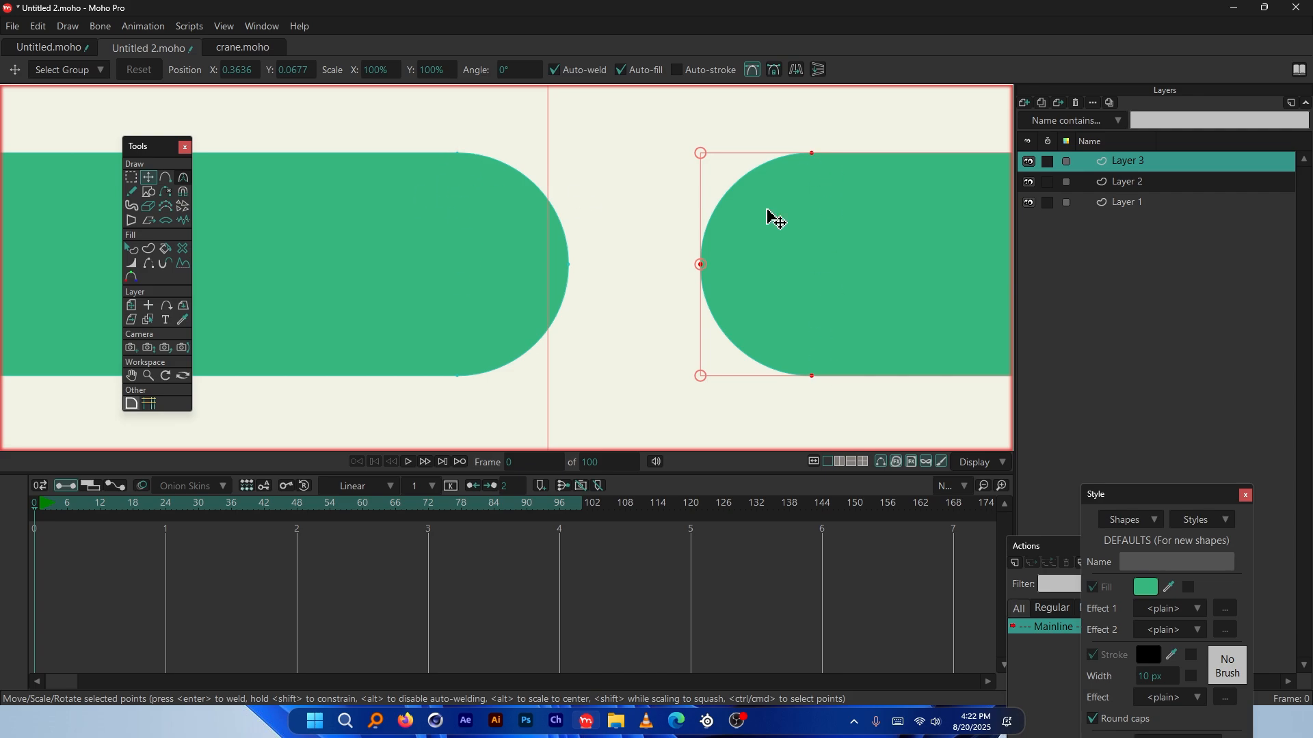
Slide the right rounded piece left onto the left piece, forming one straight bar
{"action": "left_click_drag", "start_coordinate": [811, 226], "coordinate": [470, 226]}
{"action": "scroll", "coordinate": [442, 111], "scroll_direction": "up", "scroll_amount": 3}
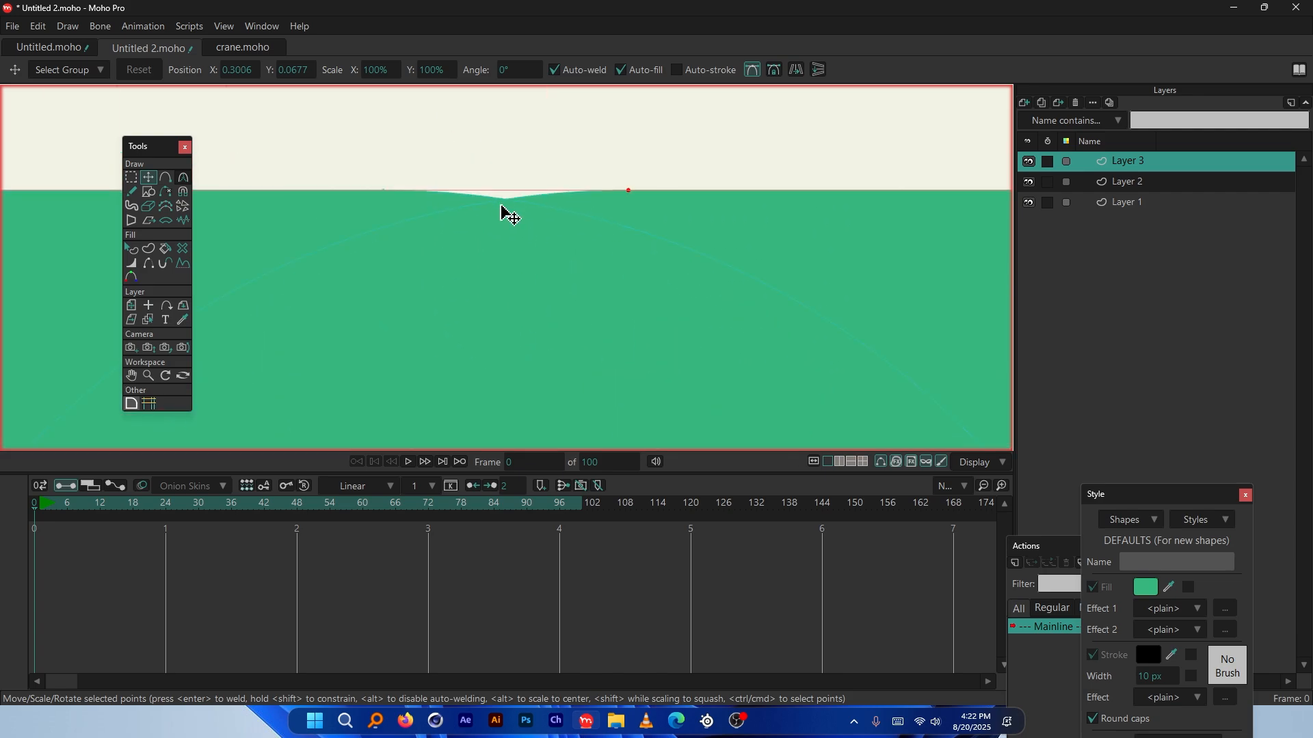
{"action": "left_click_drag", "start_coordinate": [355, 265], "coordinate": [330, 265]}
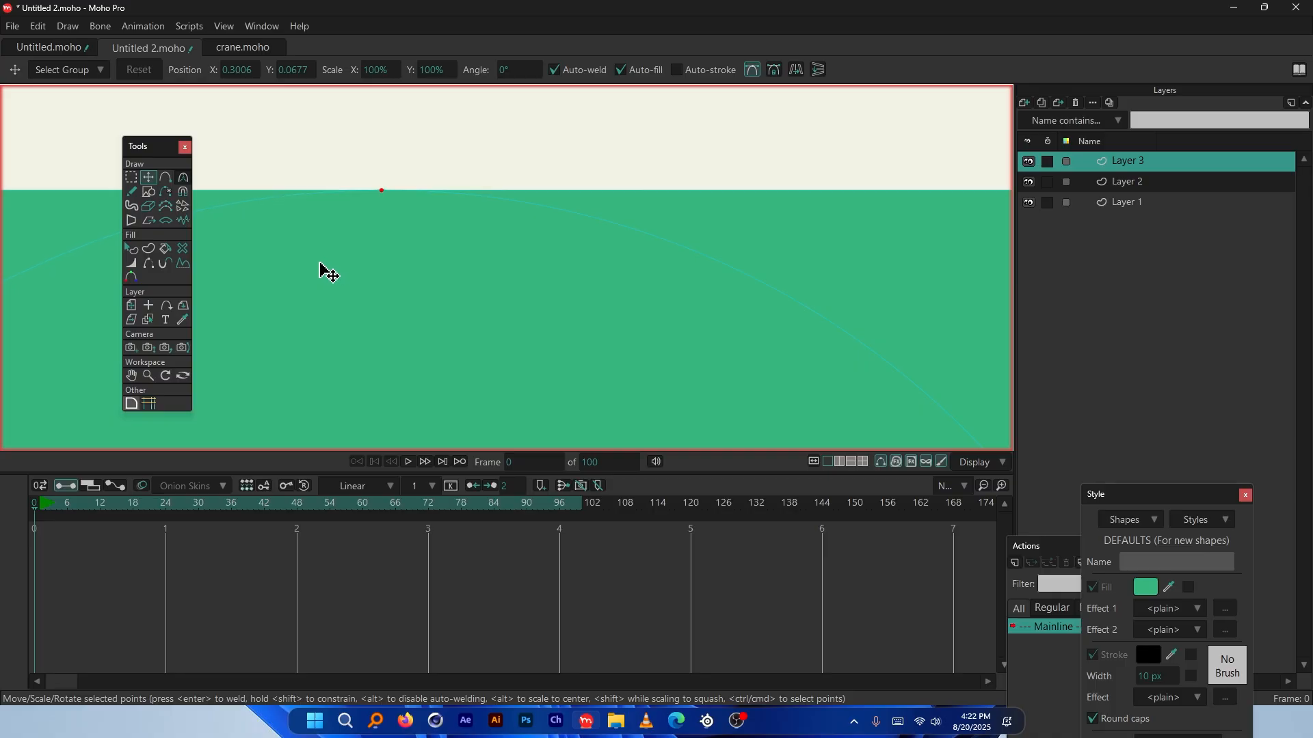
{"action": "left_click_drag", "start_coordinate": [321, 267], "coordinate": [316, 267]}
{"action": "scroll", "coordinate": [531, 126], "scroll_direction": "down", "scroll_amount": 3}
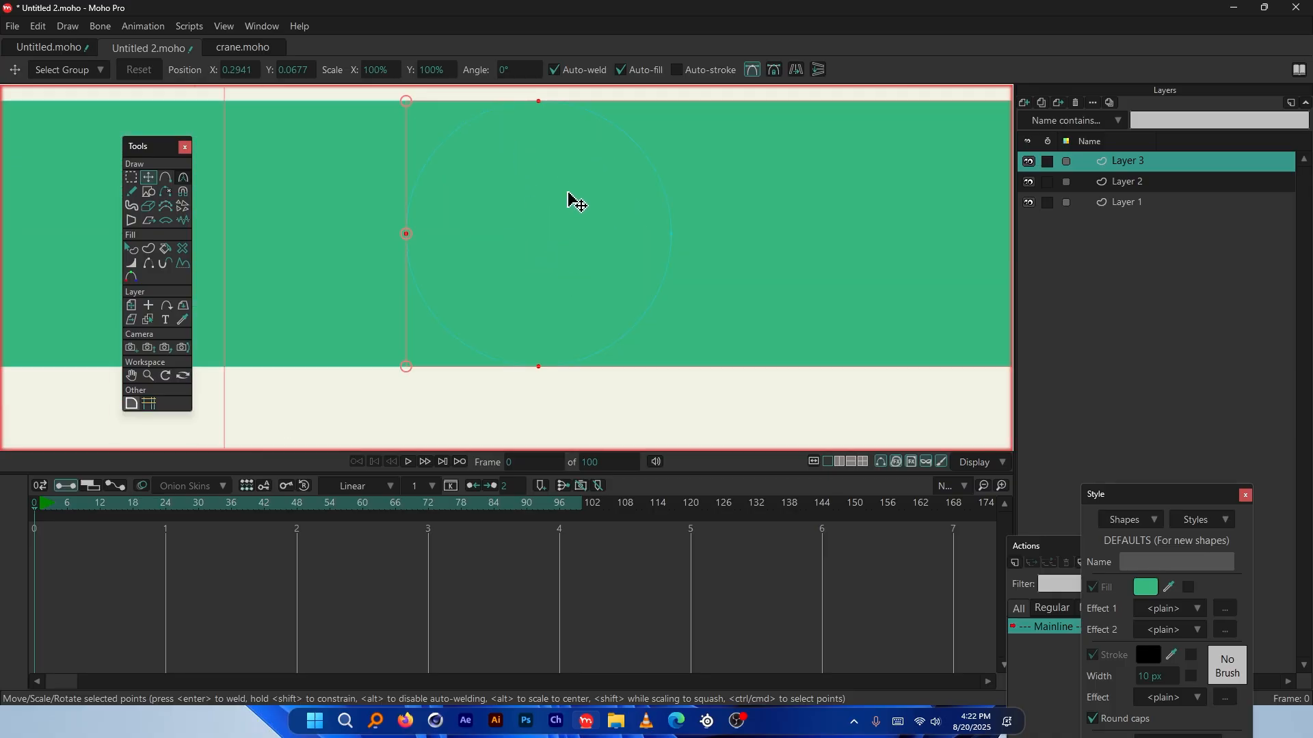
{"action": "scroll", "coordinate": [565, 244], "scroll_direction": "down", "scroll_amount": 4}
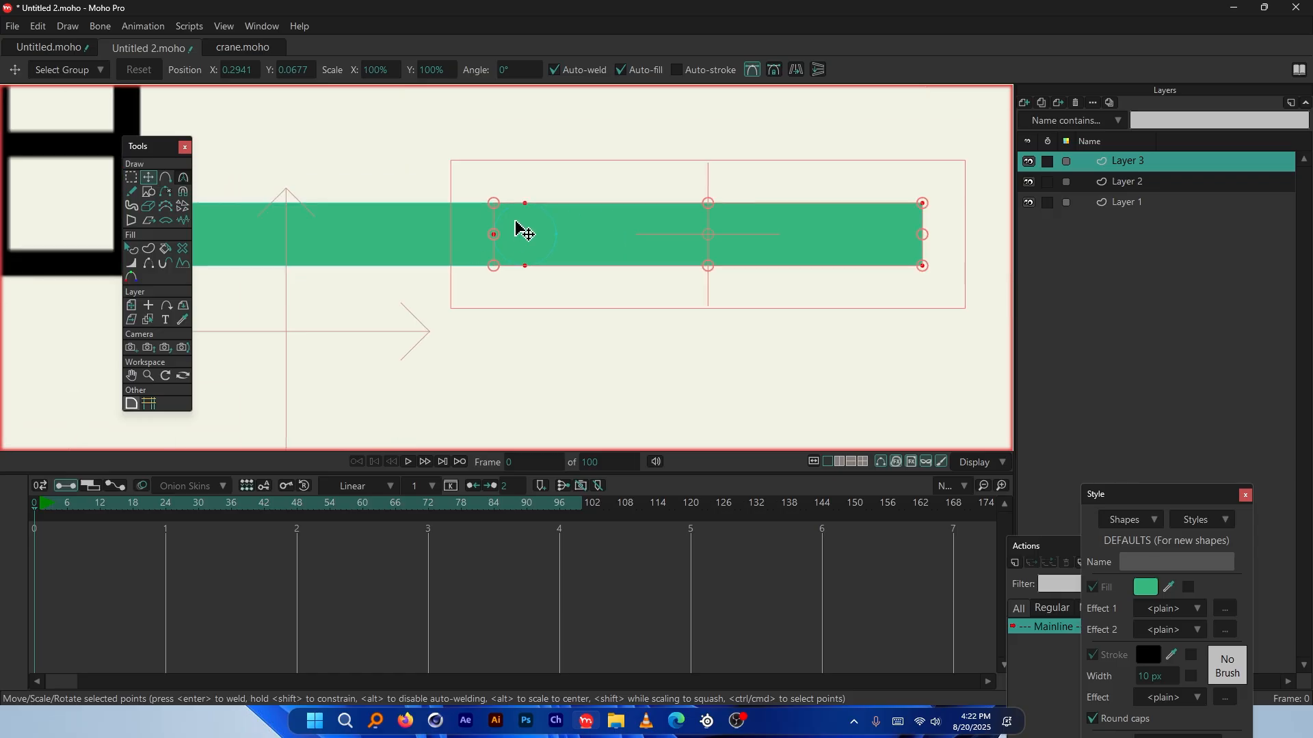
{"action": "scroll", "coordinate": [640, 219], "scroll_direction": "up", "scroll_amount": 1}
{"action": "scroll", "coordinate": [509, 235], "scroll_direction": "down", "scroll_amount": 2}
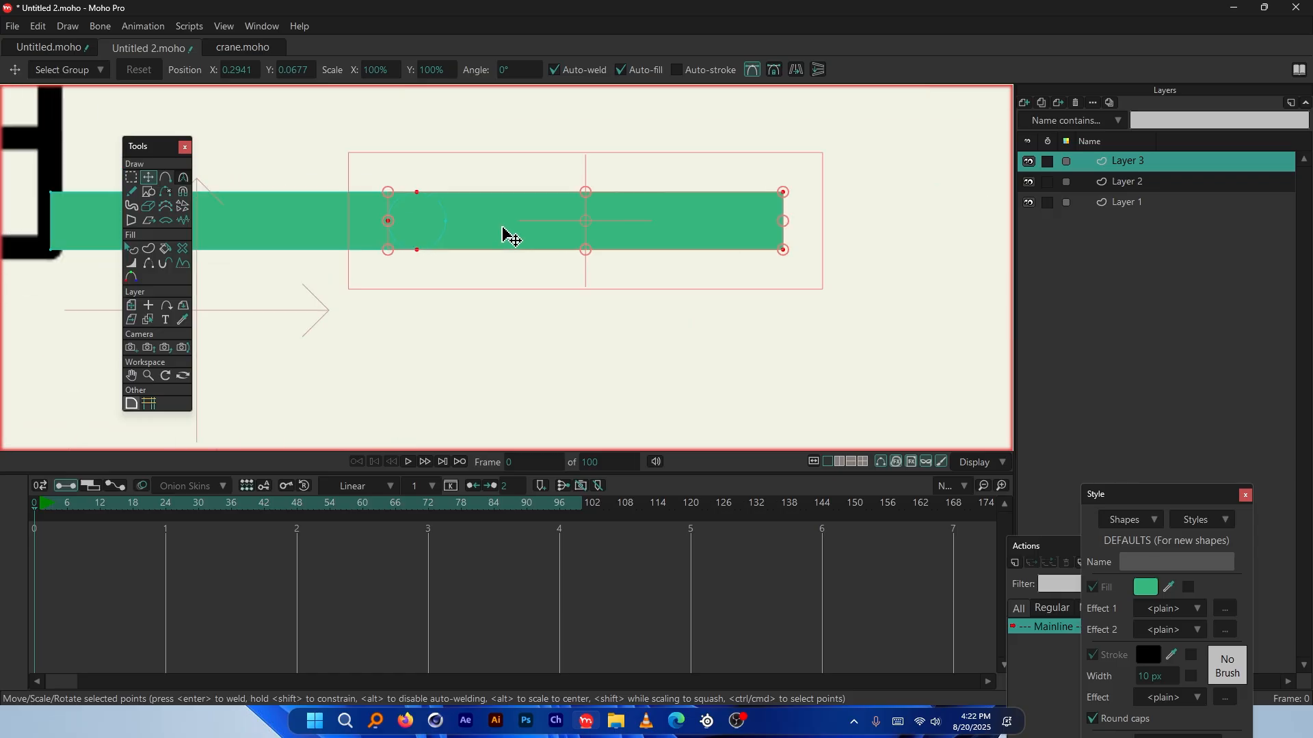
{"action": "scroll", "coordinate": [487, 170], "scroll_direction": "up", "scroll_amount": 1}
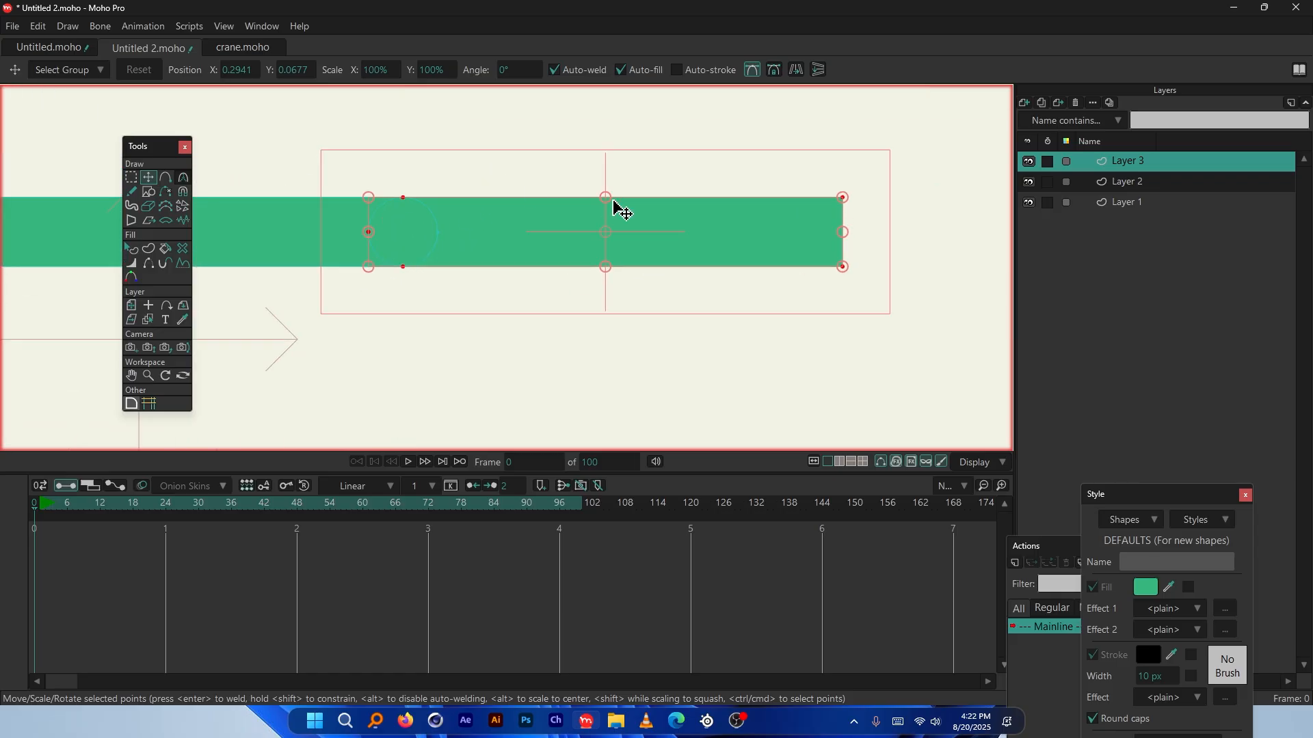
{"action": "scroll", "coordinate": [378, 233], "scroll_direction": "up", "scroll_amount": 1}
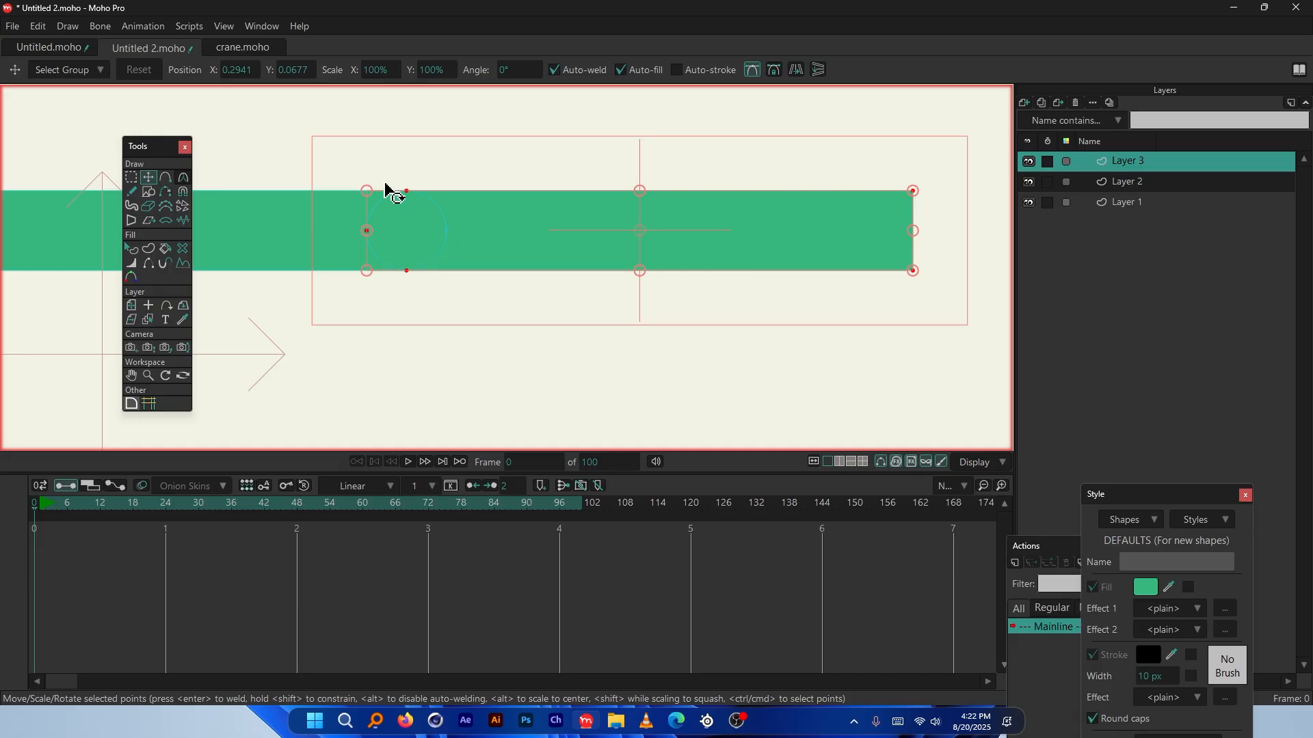
{"action": "scroll", "coordinate": [410, 234], "scroll_direction": "up", "scroll_amount": 4}
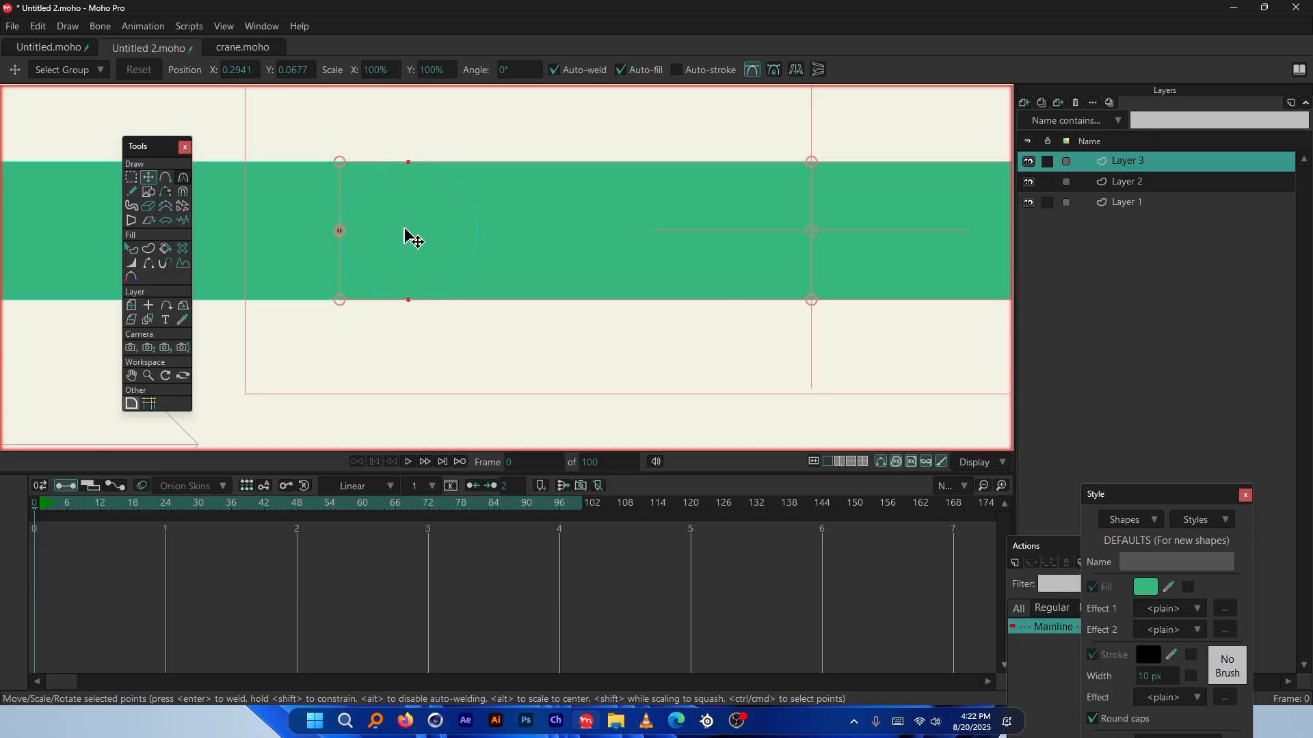
{"action": "scroll", "coordinate": [353, 241], "scroll_direction": "down", "scroll_amount": 4}
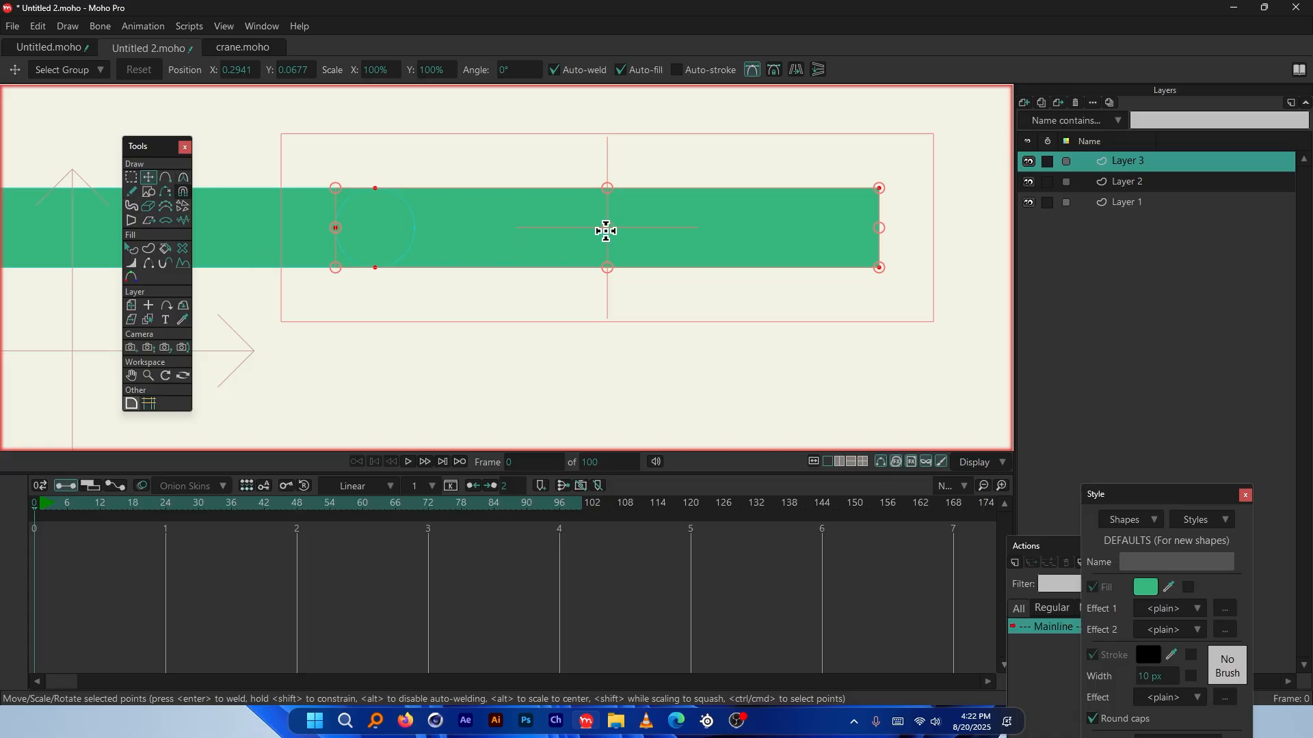
Move the rotation pivot to the bar's left end
{"action": "left_click_drag", "start_coordinate": [606, 228], "coordinate": [373, 232]}
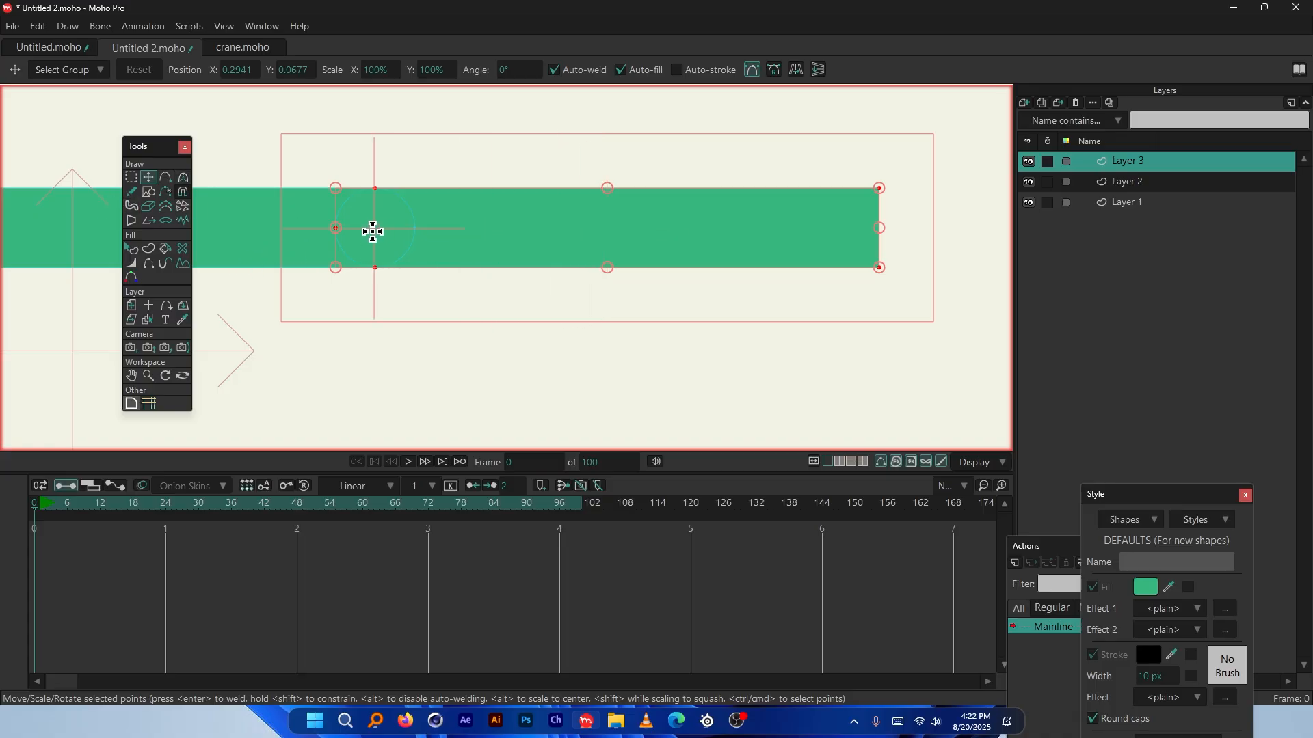
{"action": "scroll", "coordinate": [381, 215], "scroll_direction": "up", "scroll_amount": 5}
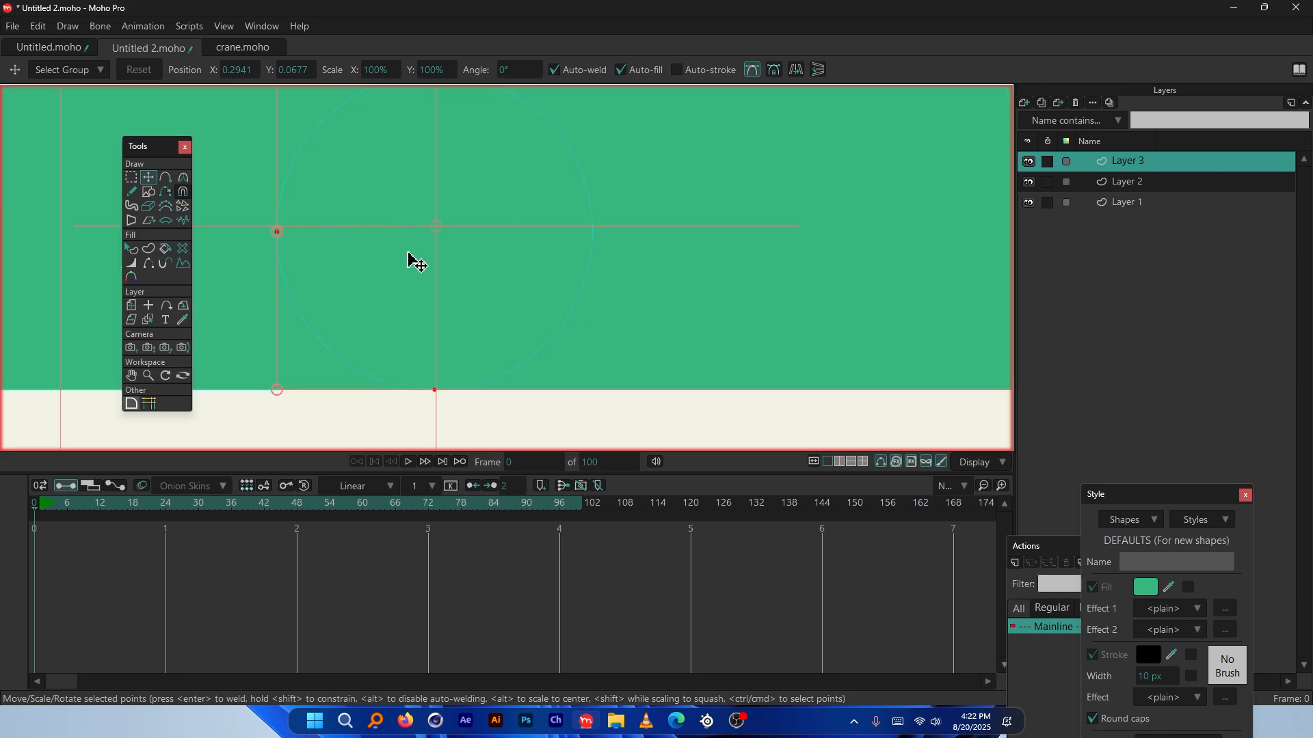
{"action": "left_click_drag", "start_coordinate": [437, 231], "coordinate": [435, 232]}
{"action": "scroll", "coordinate": [335, 301], "scroll_direction": "up", "scroll_amount": 2}
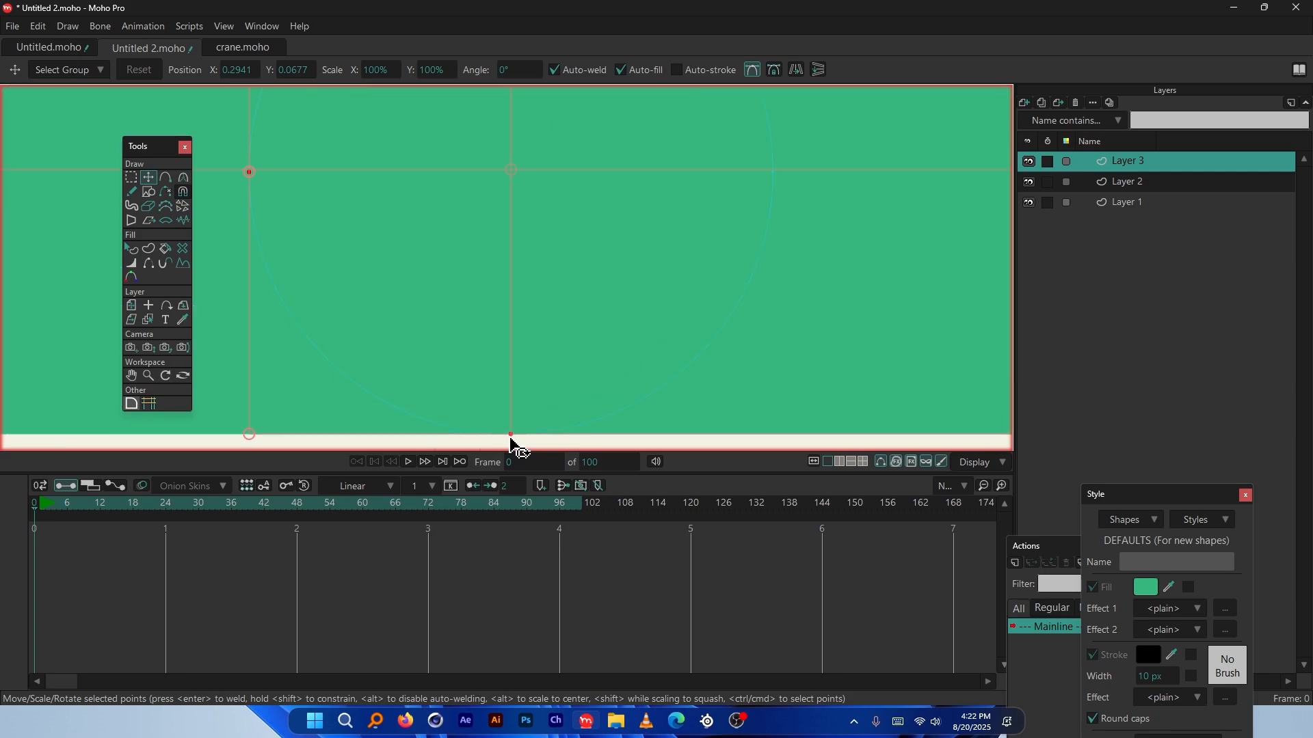
Test bending and rotating the bar's end, undoing each so the bar stays straight
{"action": "left_click", "coordinate": [511, 434]}
{"action": "scroll", "coordinate": [337, 212], "scroll_direction": "down", "scroll_amount": 3}
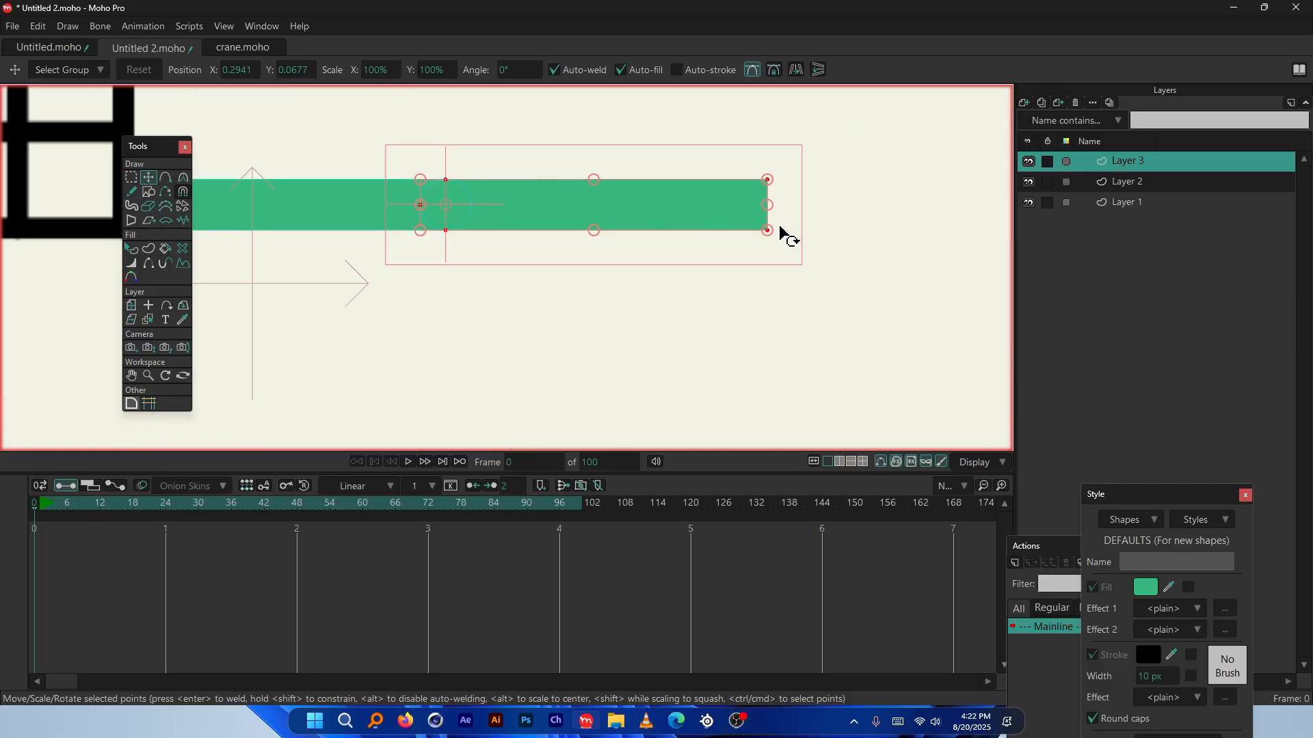
{"action": "left_click_drag", "start_coordinate": [781, 229], "coordinate": [378, 270]}
{"action": "scroll", "coordinate": [440, 211], "scroll_direction": "up", "scroll_amount": 3}
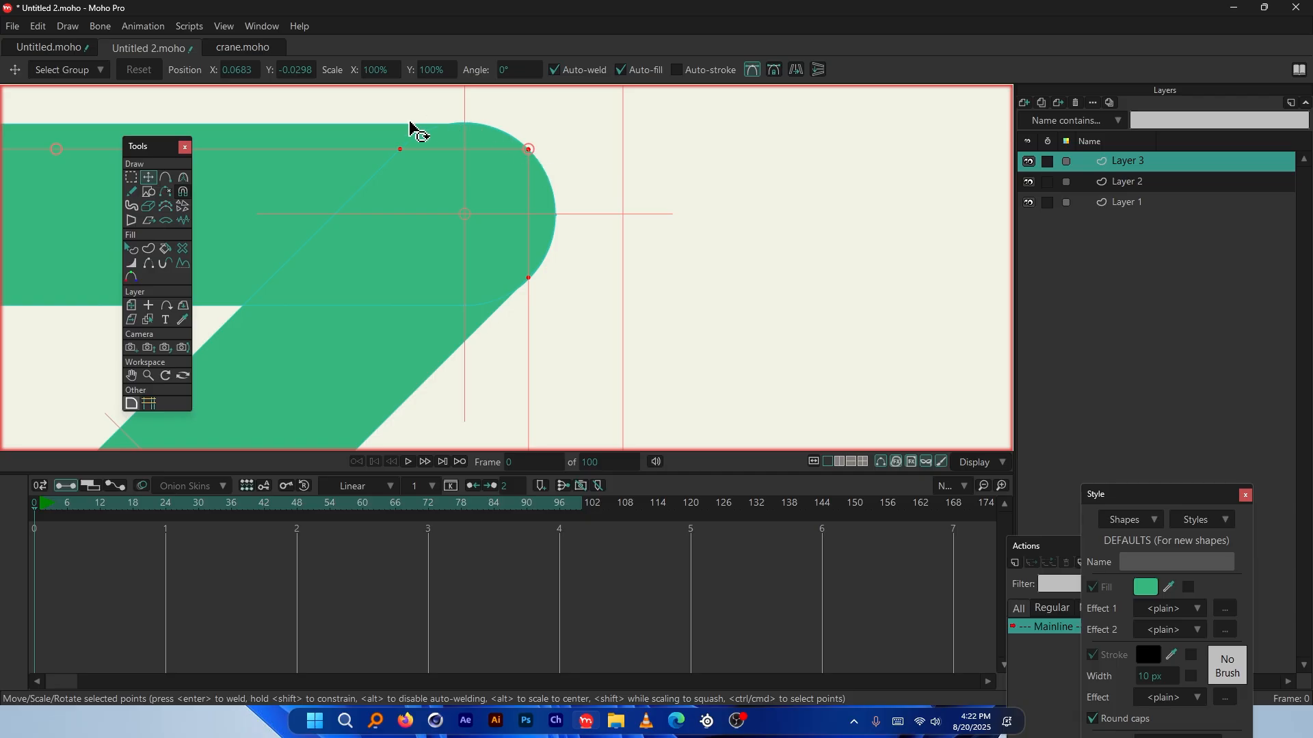
{"action": "scroll", "coordinate": [568, 205], "scroll_direction": "down", "scroll_amount": 4}
{"action": "key", "text": "ctrl+z"}
{"action": "scroll", "coordinate": [422, 262], "scroll_direction": "up", "scroll_amount": 3}
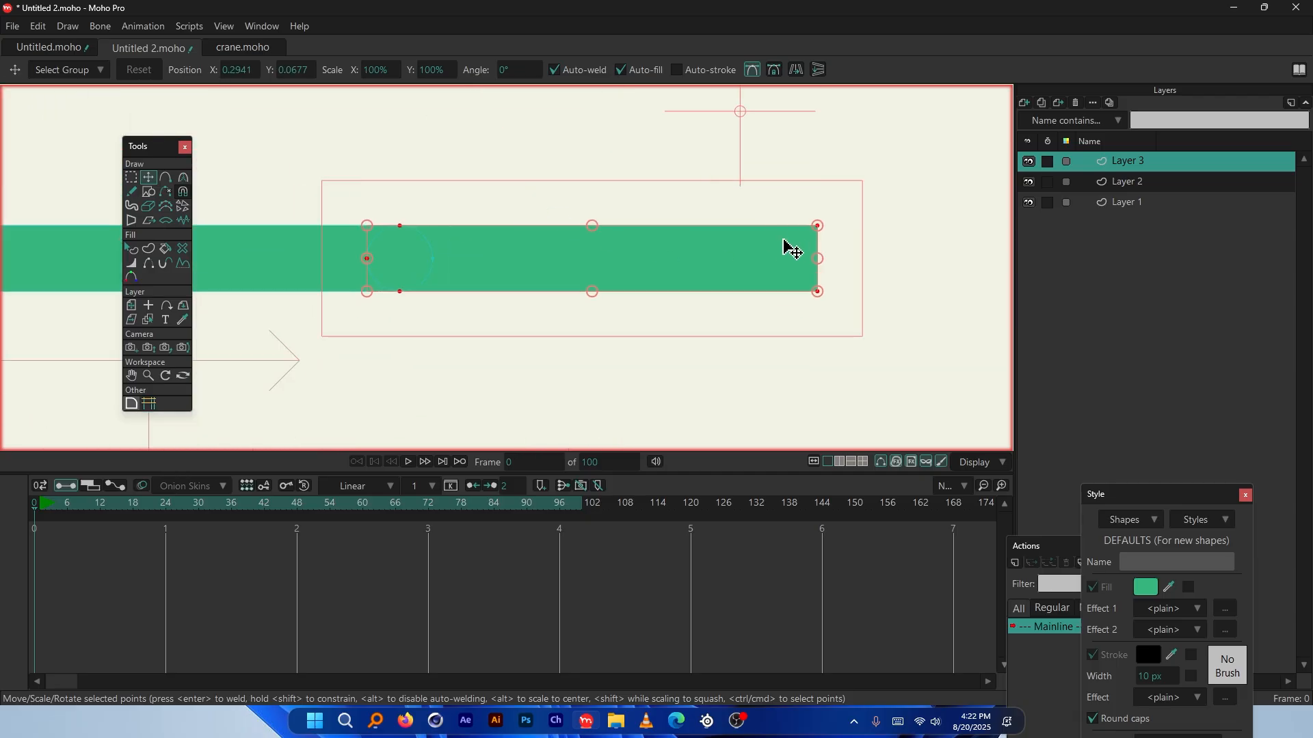
{"action": "left_click_drag", "start_coordinate": [830, 226], "coordinate": [730, 129]}
{"action": "key", "text": "ctrl+z"}
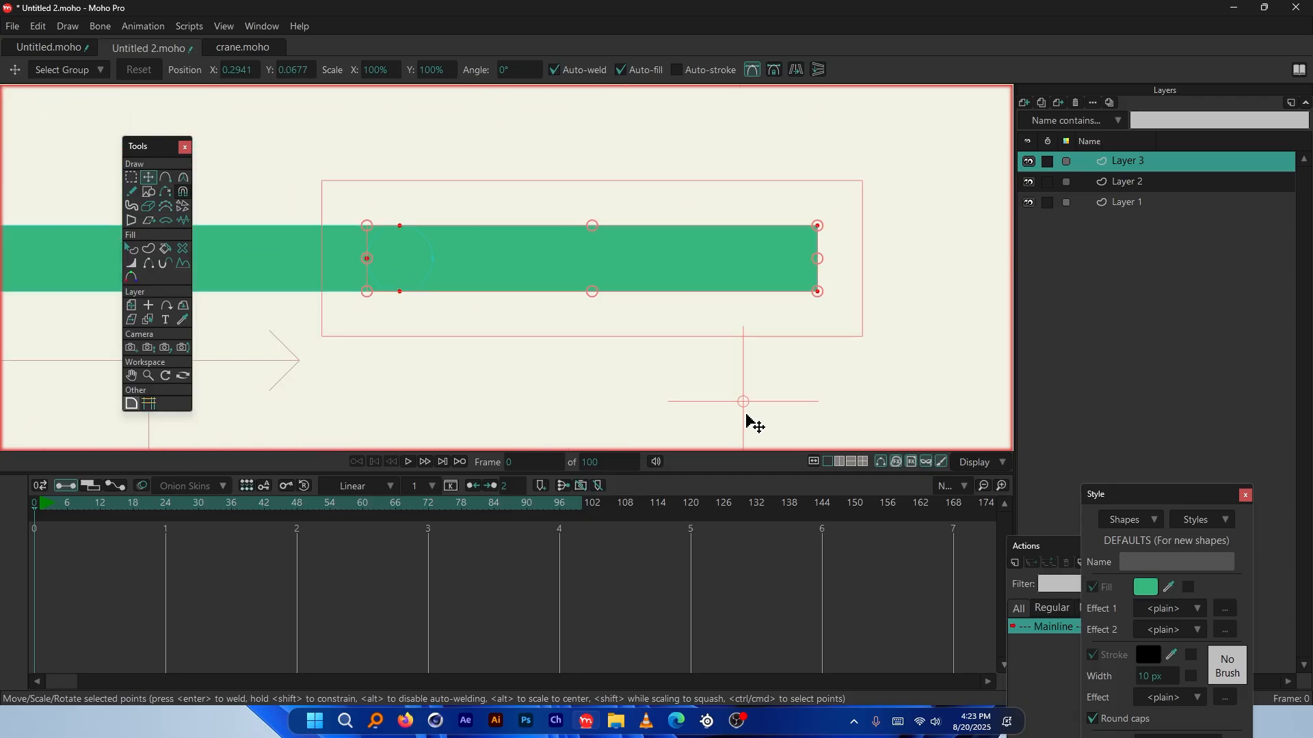
{"action": "scroll", "coordinate": [704, 222], "scroll_direction": "down", "scroll_amount": 4}
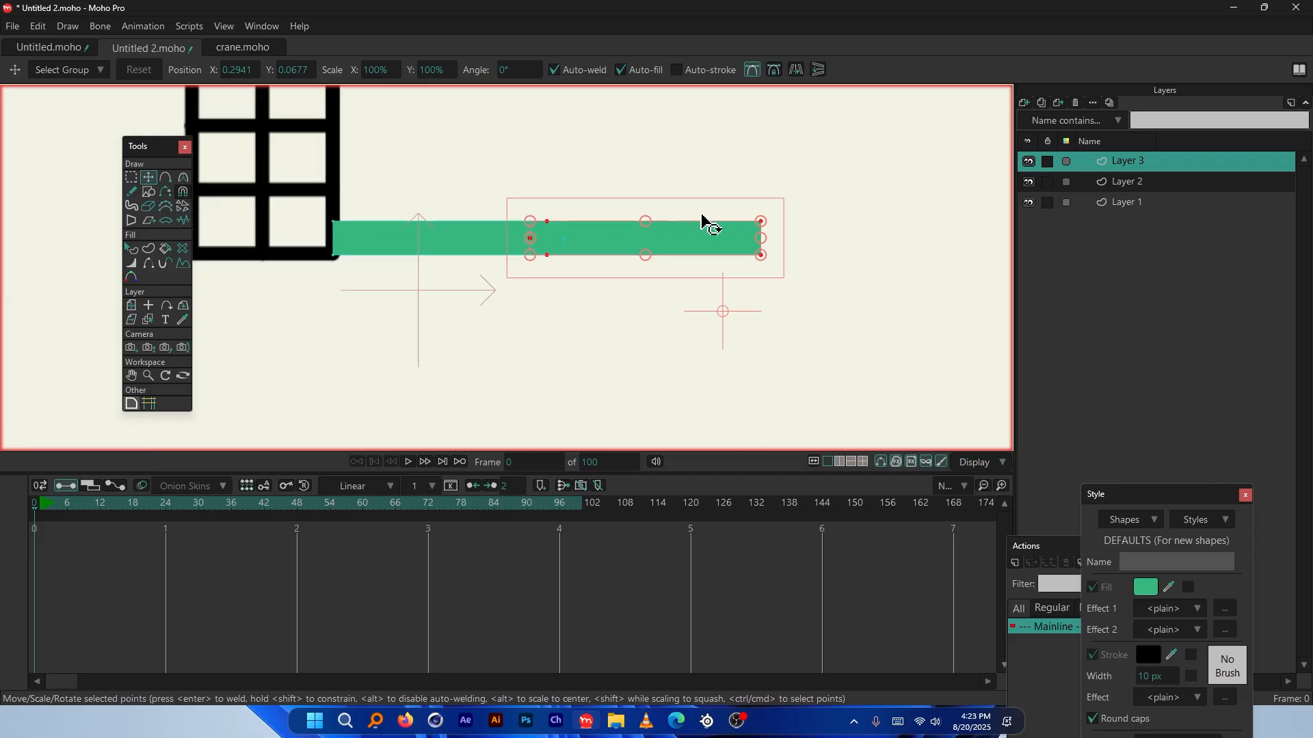
{"action": "scroll", "coordinate": [817, 190], "scroll_direction": "down", "scroll_amount": 2}
{"action": "scroll", "coordinate": [684, 219], "scroll_direction": "up", "scroll_amount": 1}
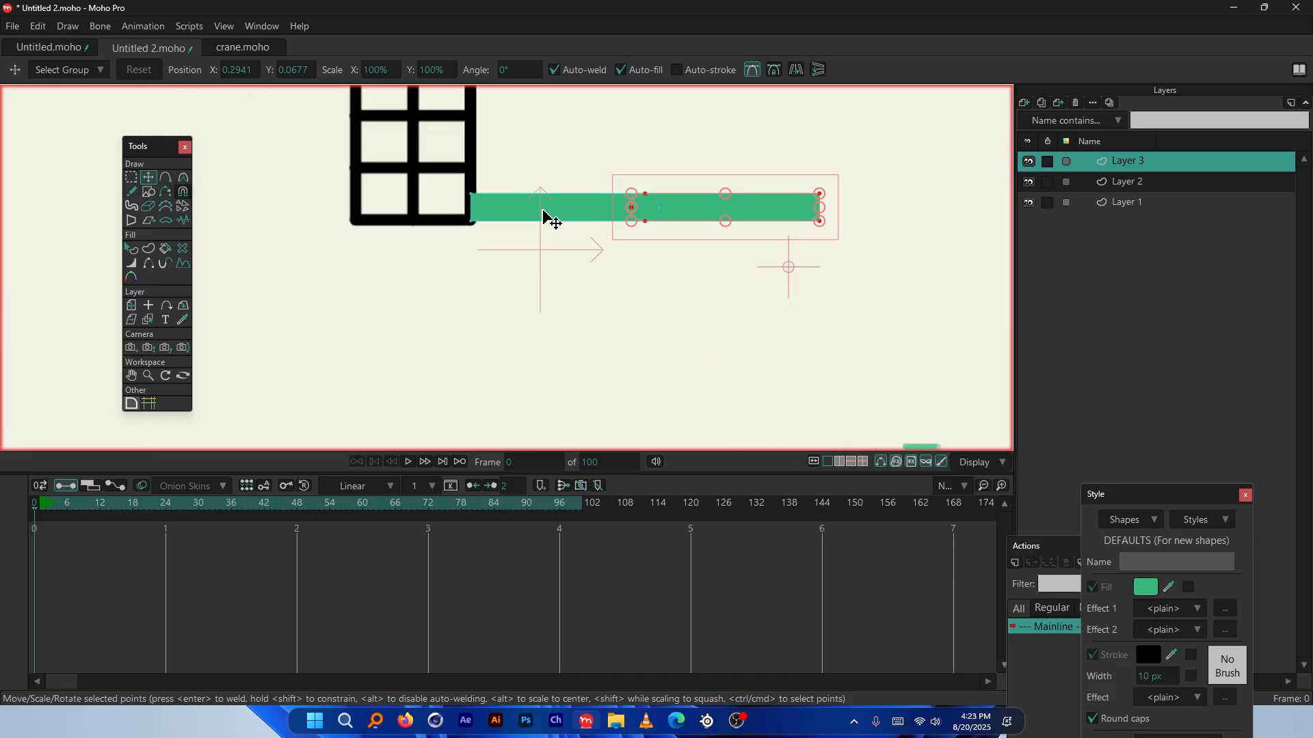
{"action": "scroll", "coordinate": [548, 233], "scroll_direction": "down", "scroll_amount": 5}
{"action": "scroll", "coordinate": [550, 251], "scroll_direction": "up", "scroll_amount": 3}
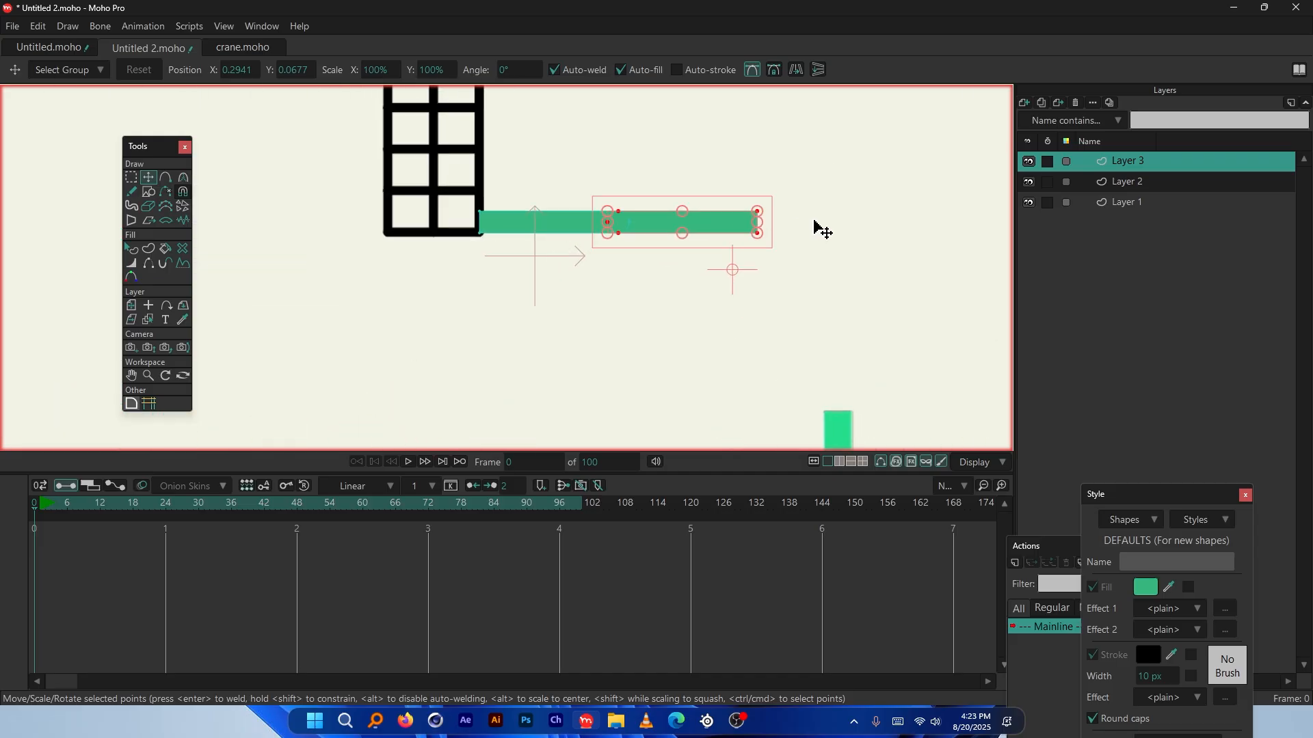
{"action": "scroll", "coordinate": [815, 228], "scroll_direction": "up", "scroll_amount": 3}
{"action": "scroll", "coordinate": [716, 215], "scroll_direction": "up", "scroll_amount": 1}
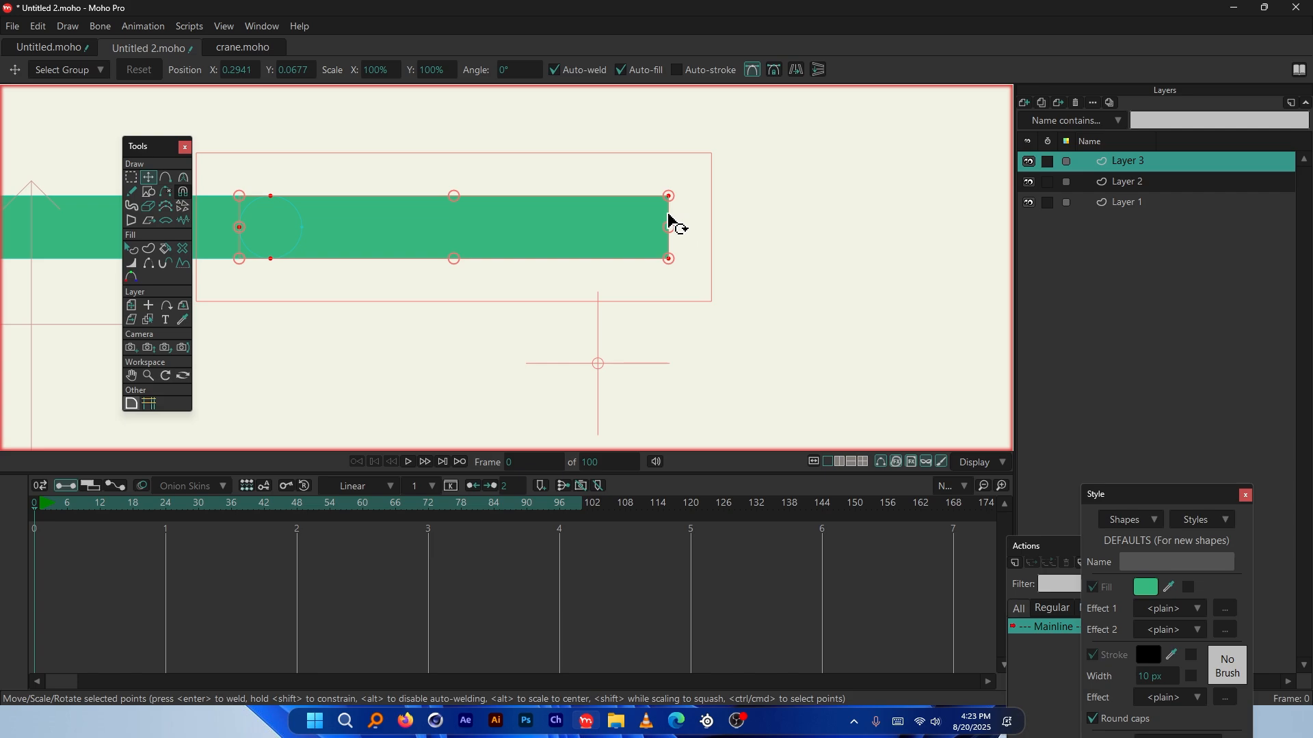
{"action": "scroll", "coordinate": [670, 202], "scroll_direction": "up", "scroll_amount": 3}
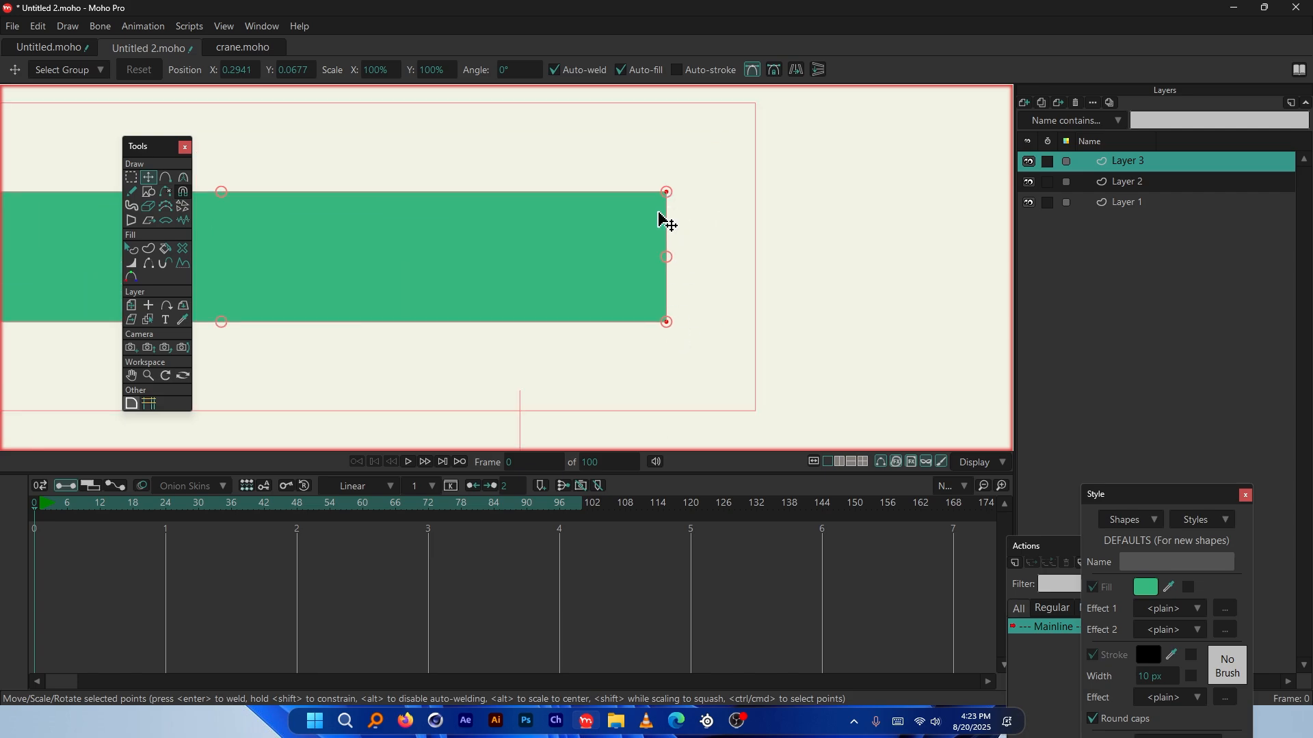
Try pulling the bar's top-right corner and right-end point down, undoing the corner move
{"action": "left_click", "coordinate": [132, 178]}
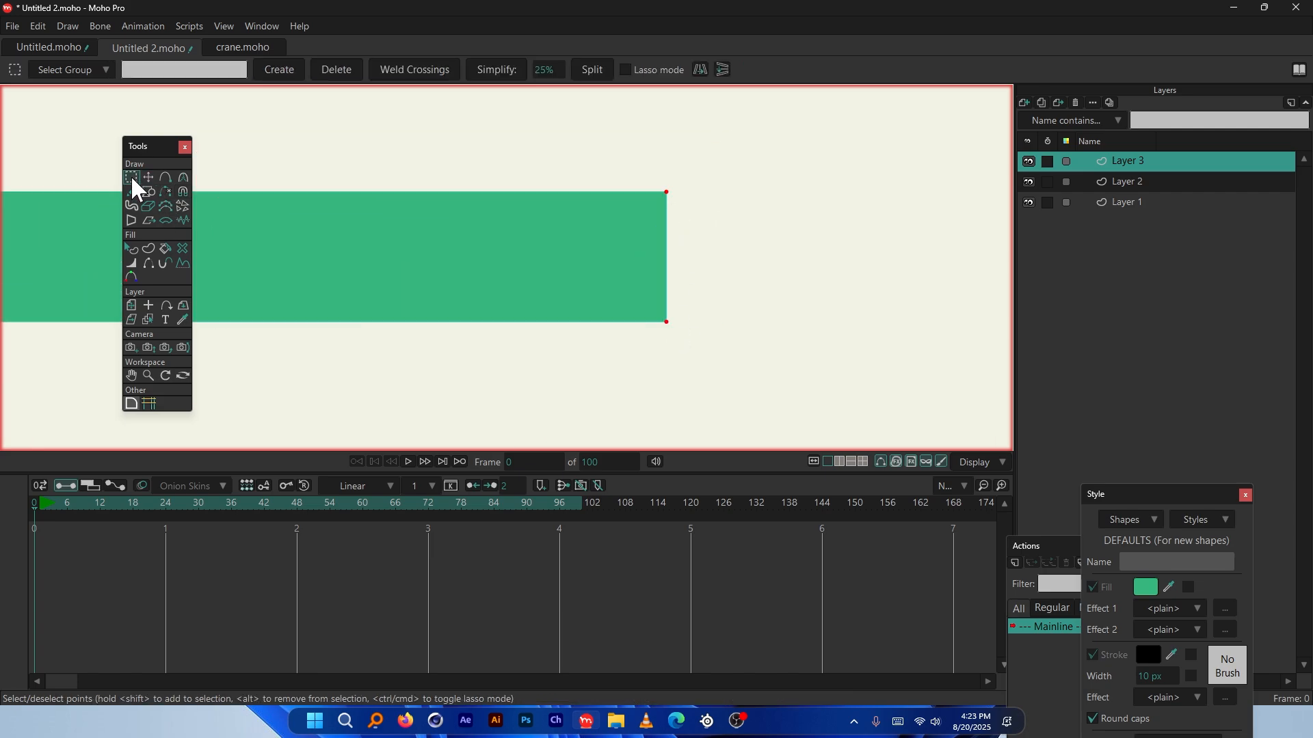
{"action": "left_click", "coordinate": [149, 177]}
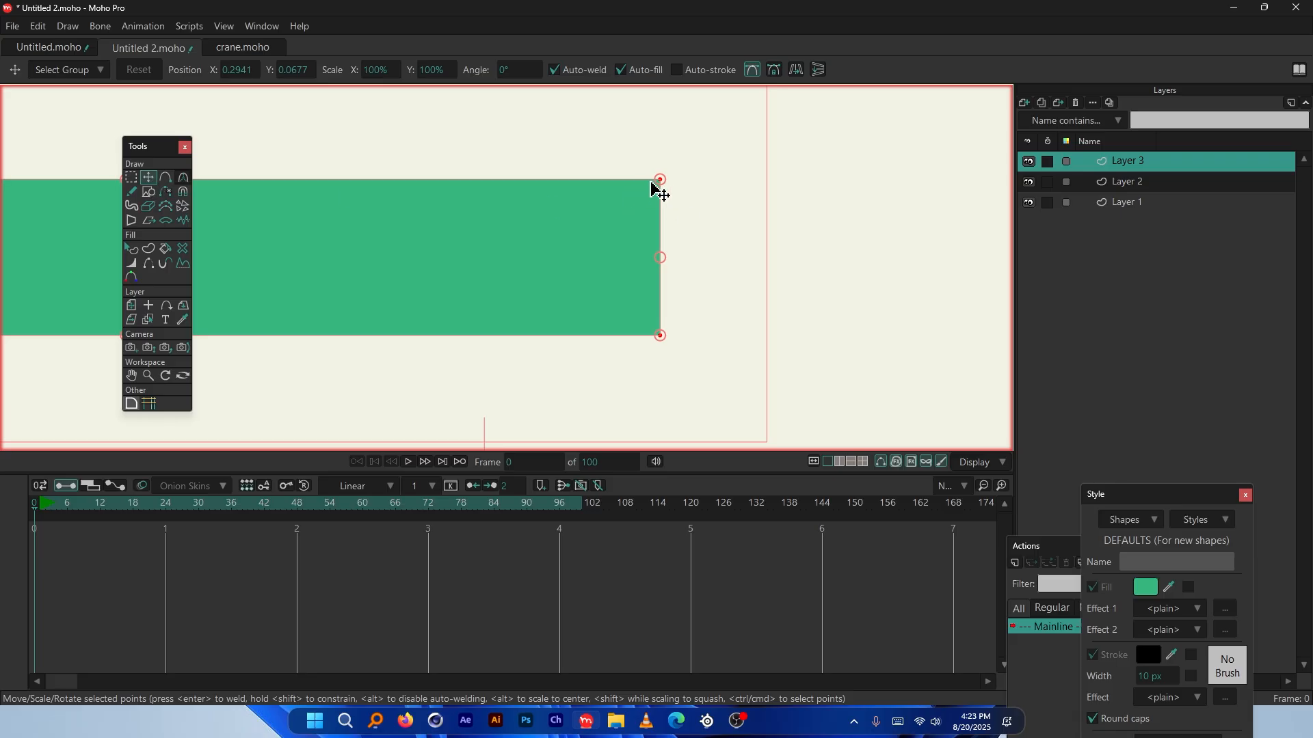
{"action": "scroll", "coordinate": [803, 191], "scroll_direction": "down", "scroll_amount": 3}
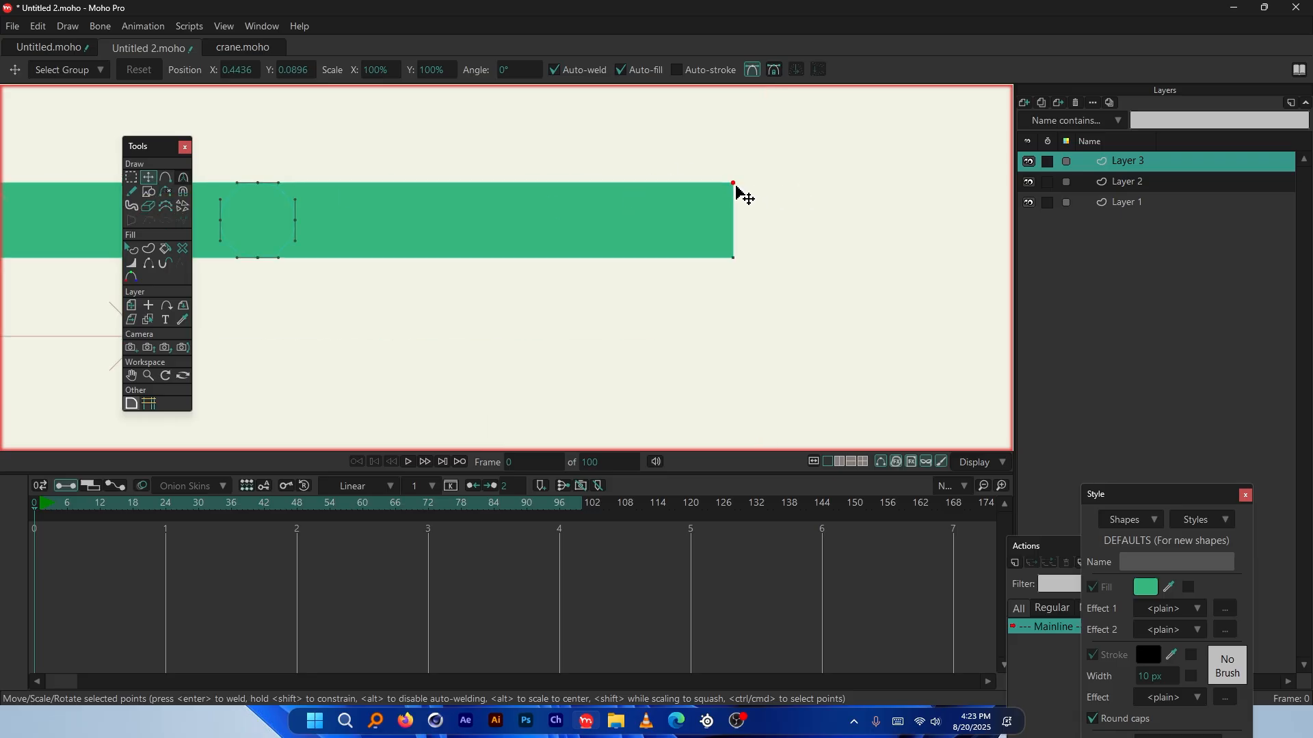
{"action": "left_click_drag", "start_coordinate": [734, 184], "coordinate": [739, 224]}
{"action": "key", "text": "ctrl+z"}
{"action": "left_click_drag", "start_coordinate": [774, 178], "coordinate": [733, 192]}
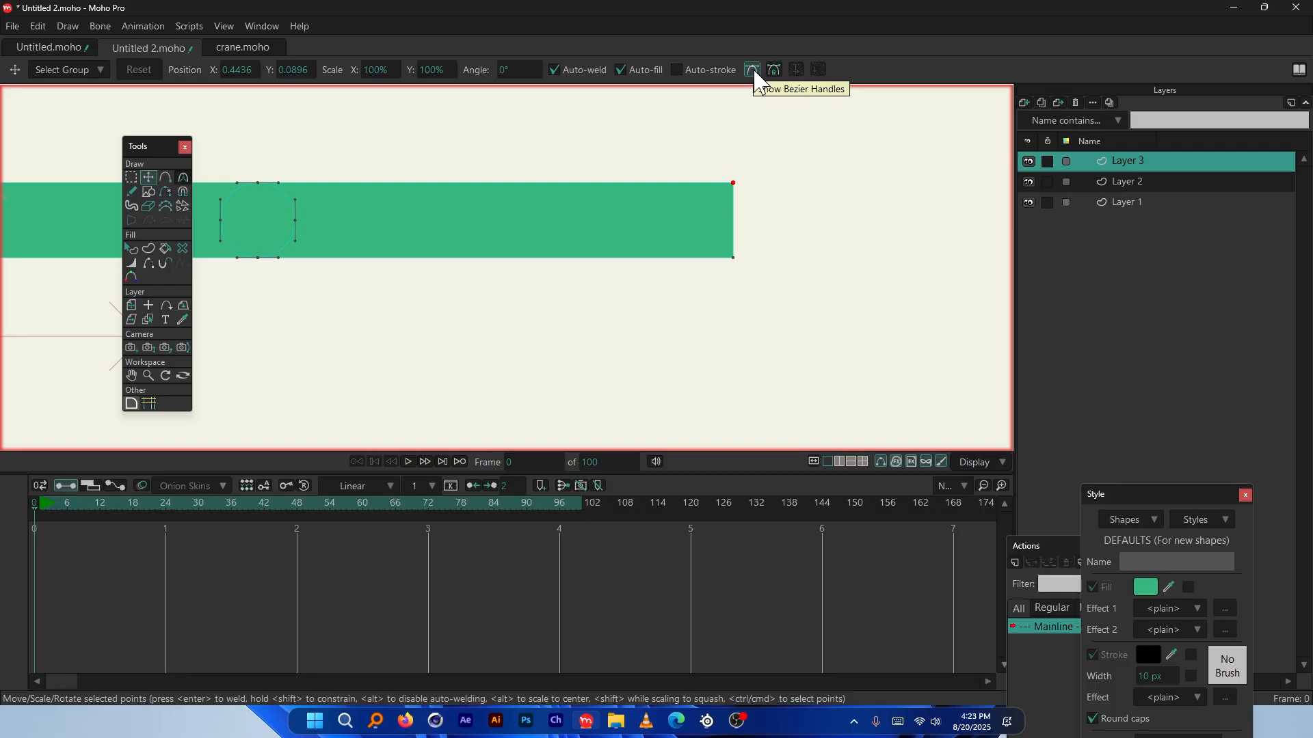
Turn off Show Bezier Handles and undo a trial taper, keeping the bar rectangular
{"action": "left_click", "coordinate": [753, 70]}
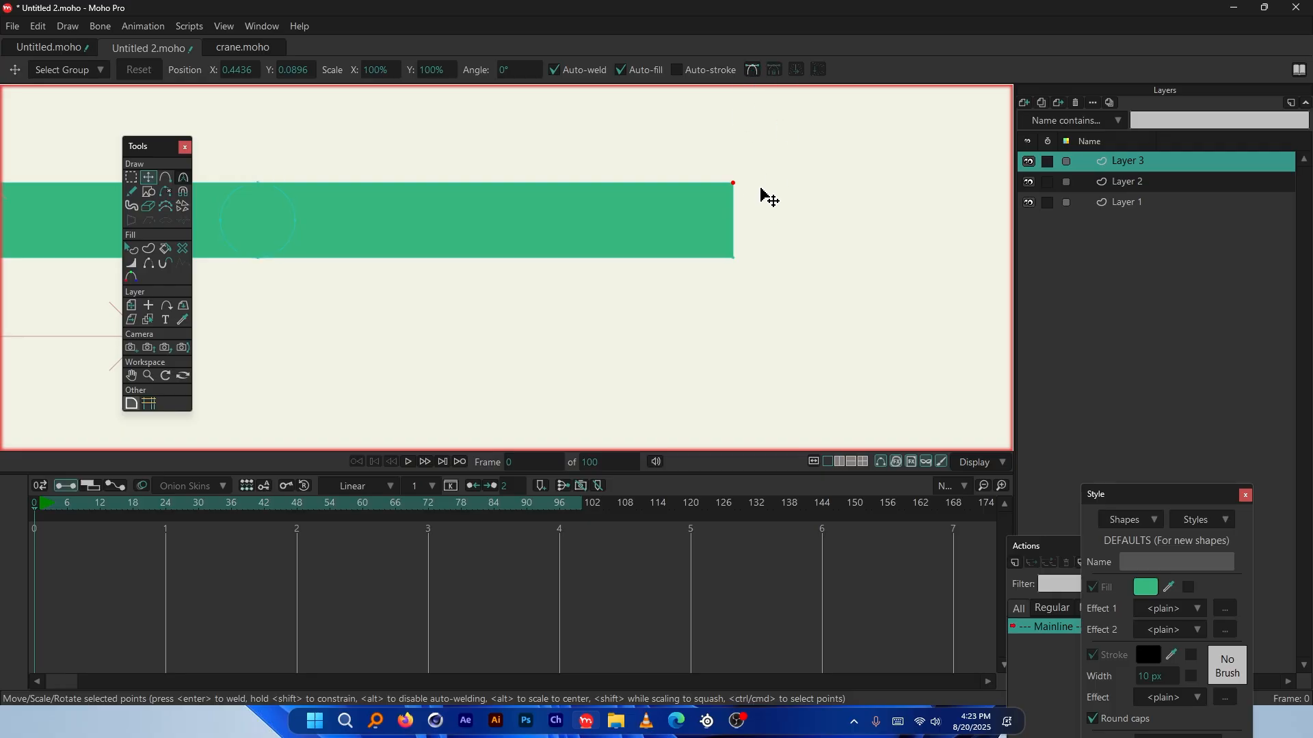
{"action": "left_click_drag", "start_coordinate": [770, 198], "coordinate": [835, 221]}
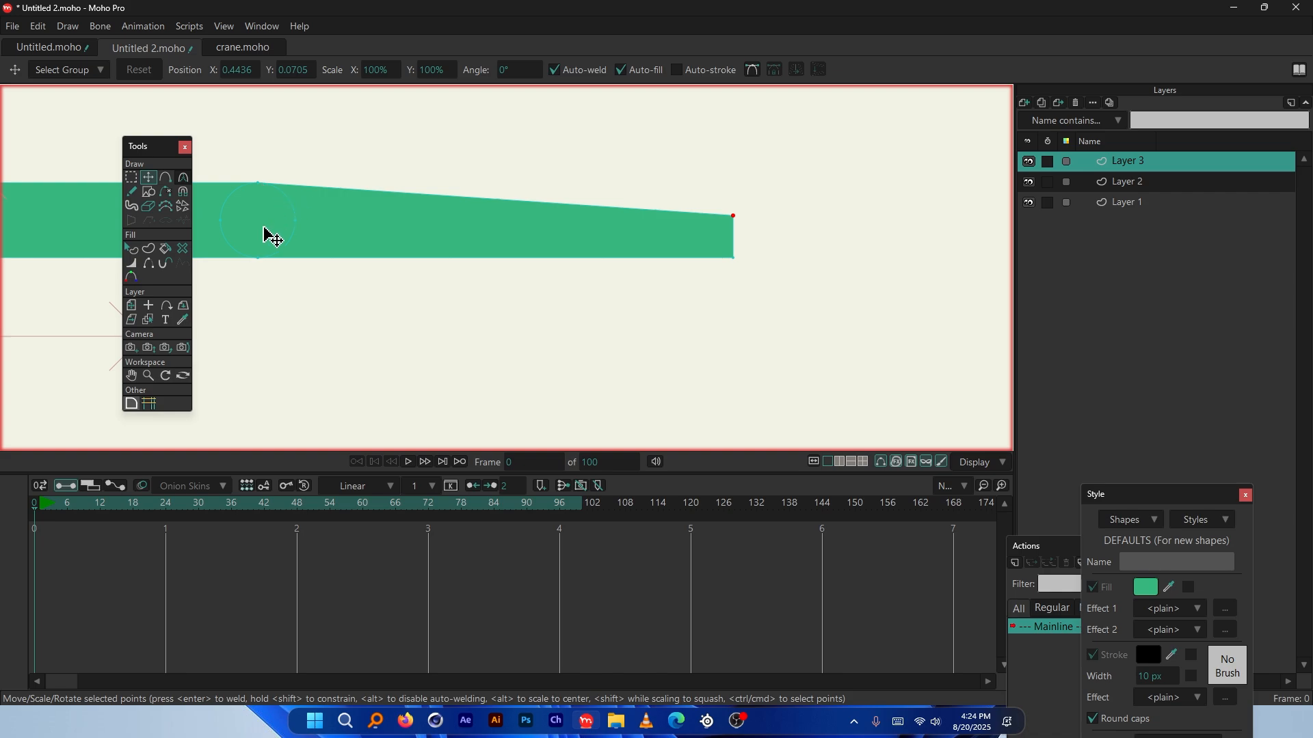
{"action": "key", "text": "ctrl+z"}
{"action": "key", "text": "ctrl+z"}
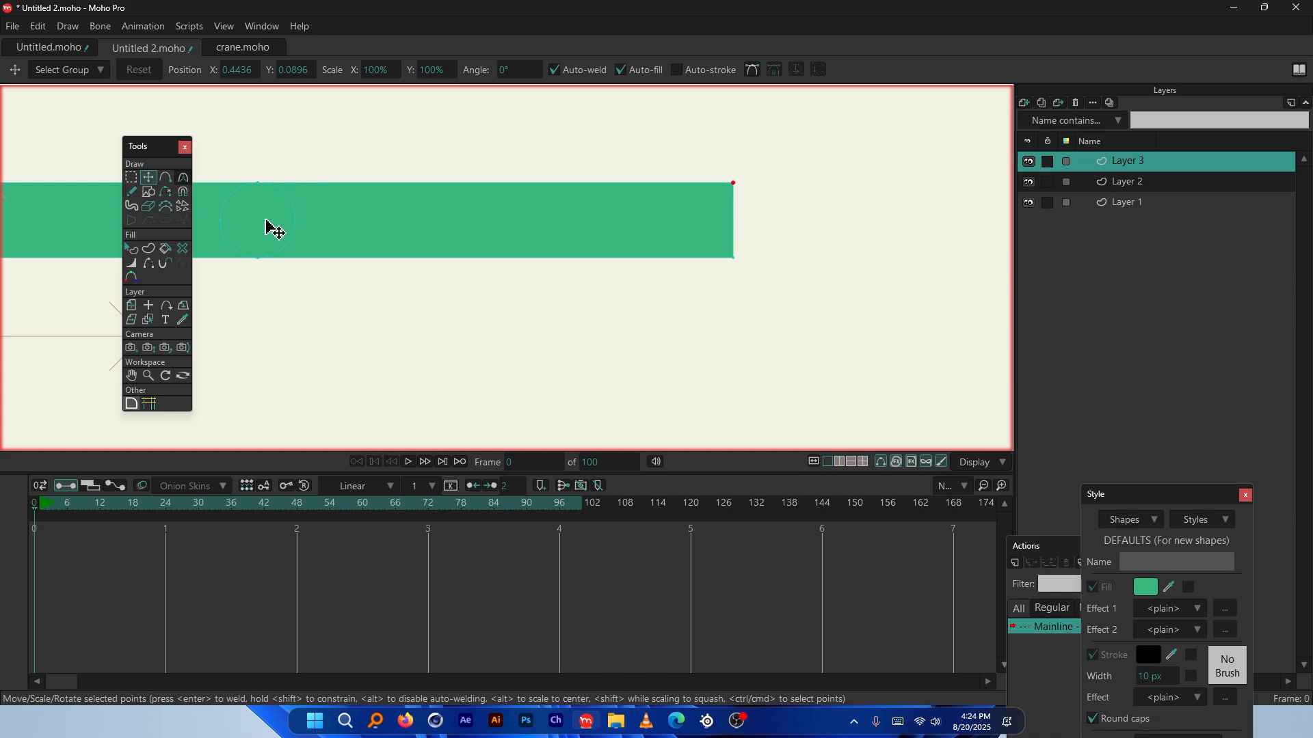
{"action": "scroll", "coordinate": [294, 228], "scroll_direction": "up", "scroll_amount": 5}
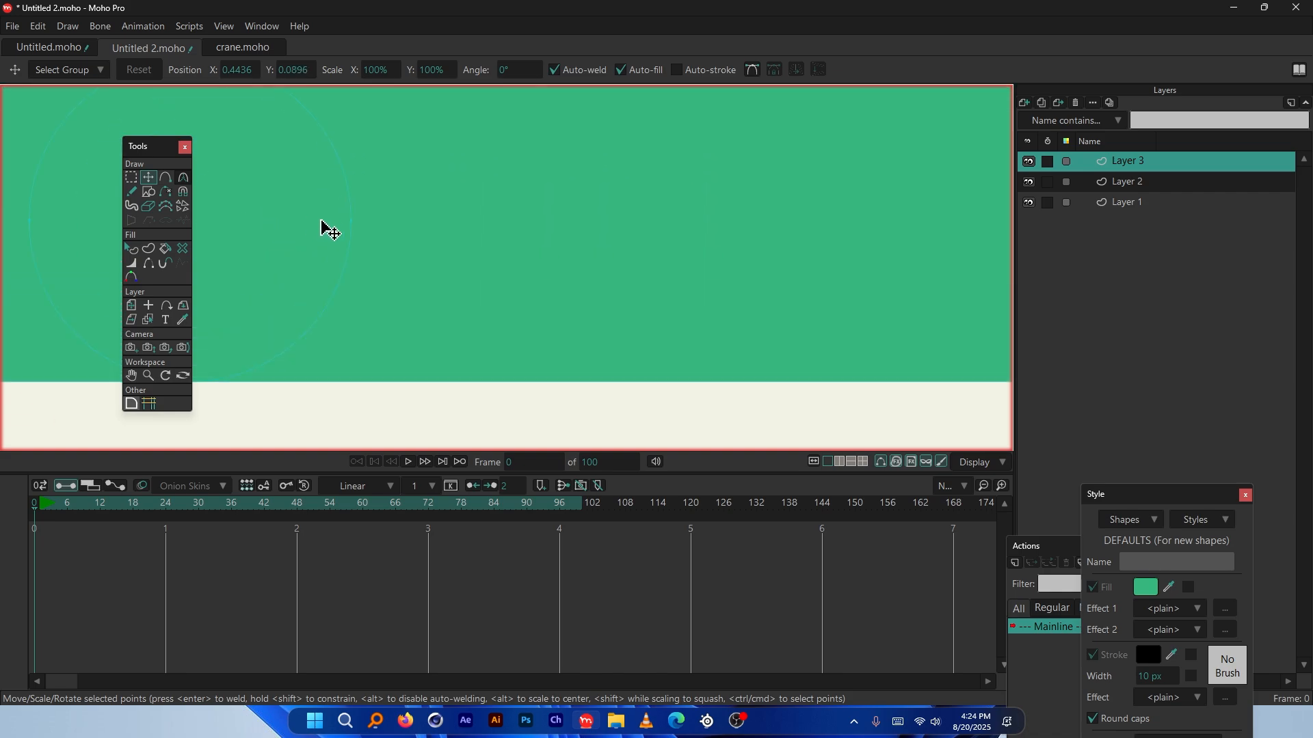
Place a horizontal blue guide across the canvas at the bar's height
{"action": "left_click", "coordinate": [148, 404]}
{"action": "left_click_drag", "start_coordinate": [359, 262], "coordinate": [299, 254]}
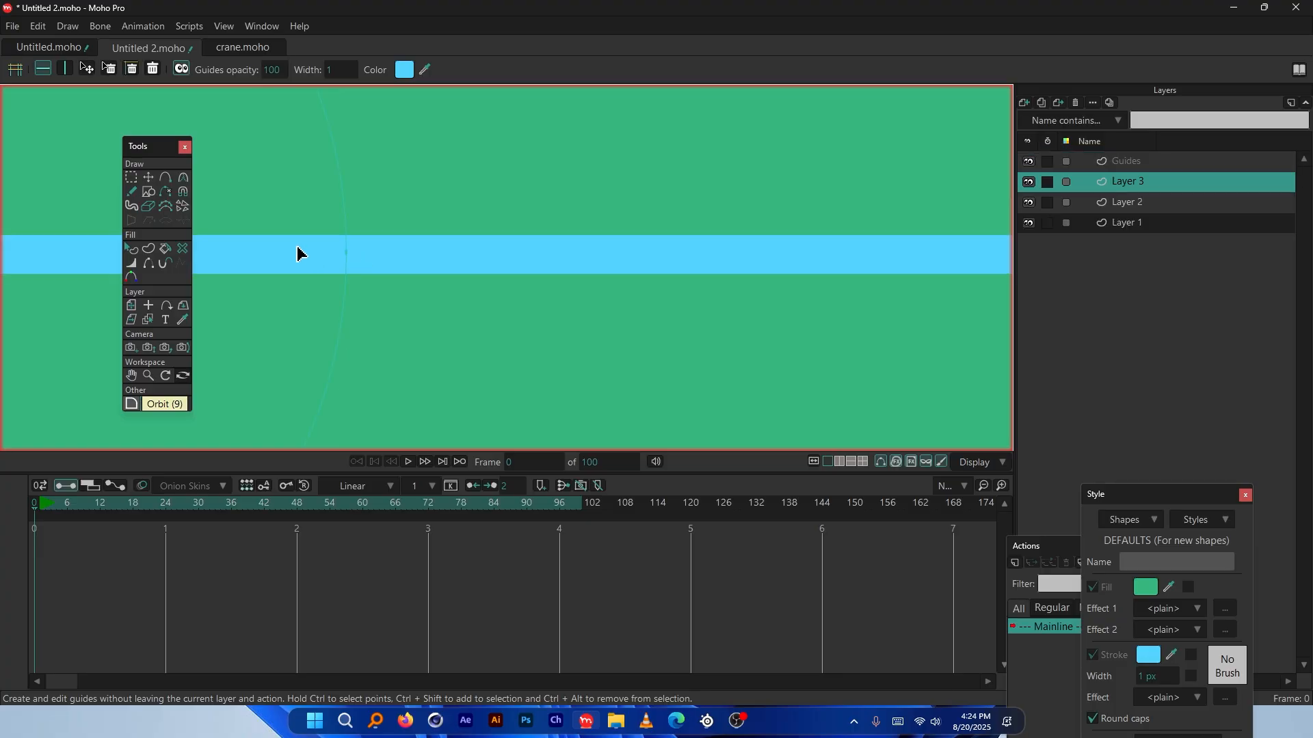
{"action": "scroll", "coordinate": [812, 273], "scroll_direction": "down", "scroll_amount": 4}
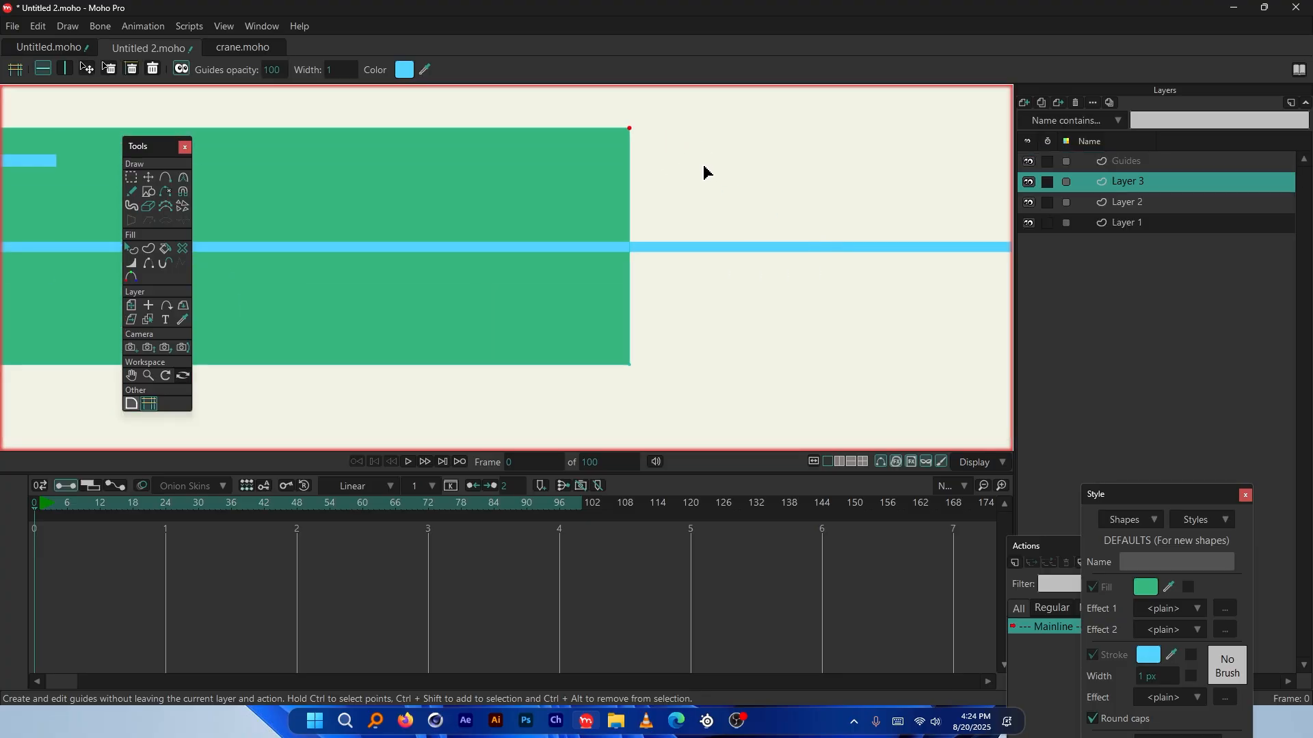
{"action": "scroll", "coordinate": [641, 177], "scroll_direction": "down", "scroll_amount": 4}
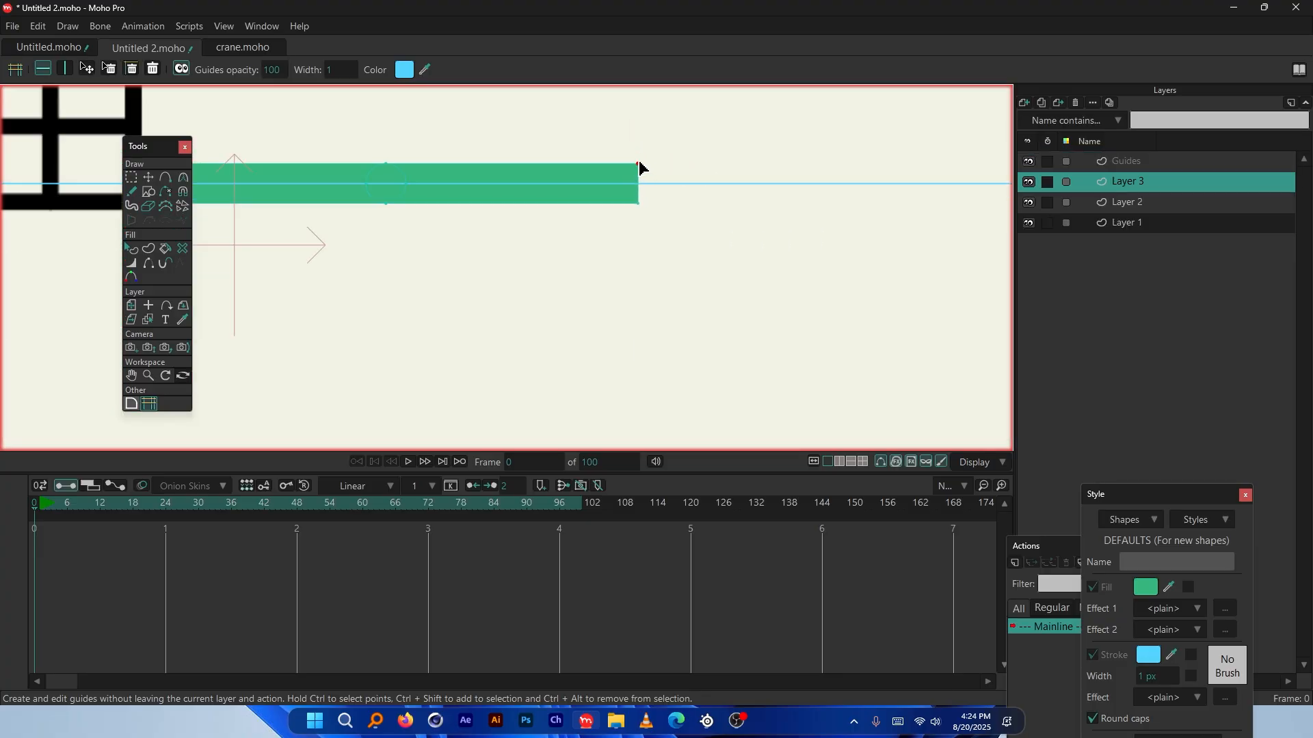
{"action": "scroll", "coordinate": [802, 193], "scroll_direction": "down", "scroll_amount": 1}
{"action": "scroll", "coordinate": [684, 185], "scroll_direction": "up", "scroll_amount": 4}
Move the bar's top-right and bottom-right points onto the guide so the end tapers to a point
{"action": "key", "text": "t"}
{"action": "left_click_drag", "start_coordinate": [658, 146], "coordinate": [667, 181]}
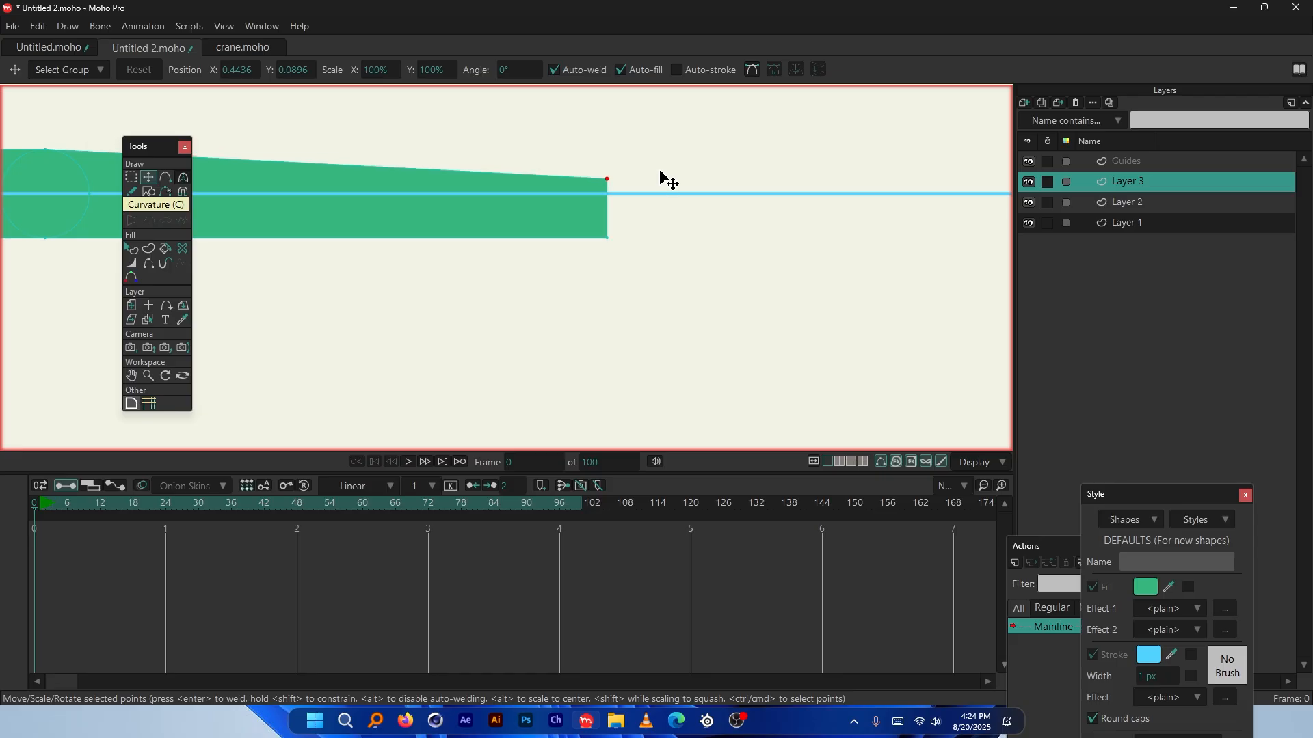
{"action": "scroll", "coordinate": [572, 200], "scroll_direction": "up", "scroll_amount": 4}
{"action": "left_click_drag", "start_coordinate": [568, 199], "coordinate": [656, 246]}
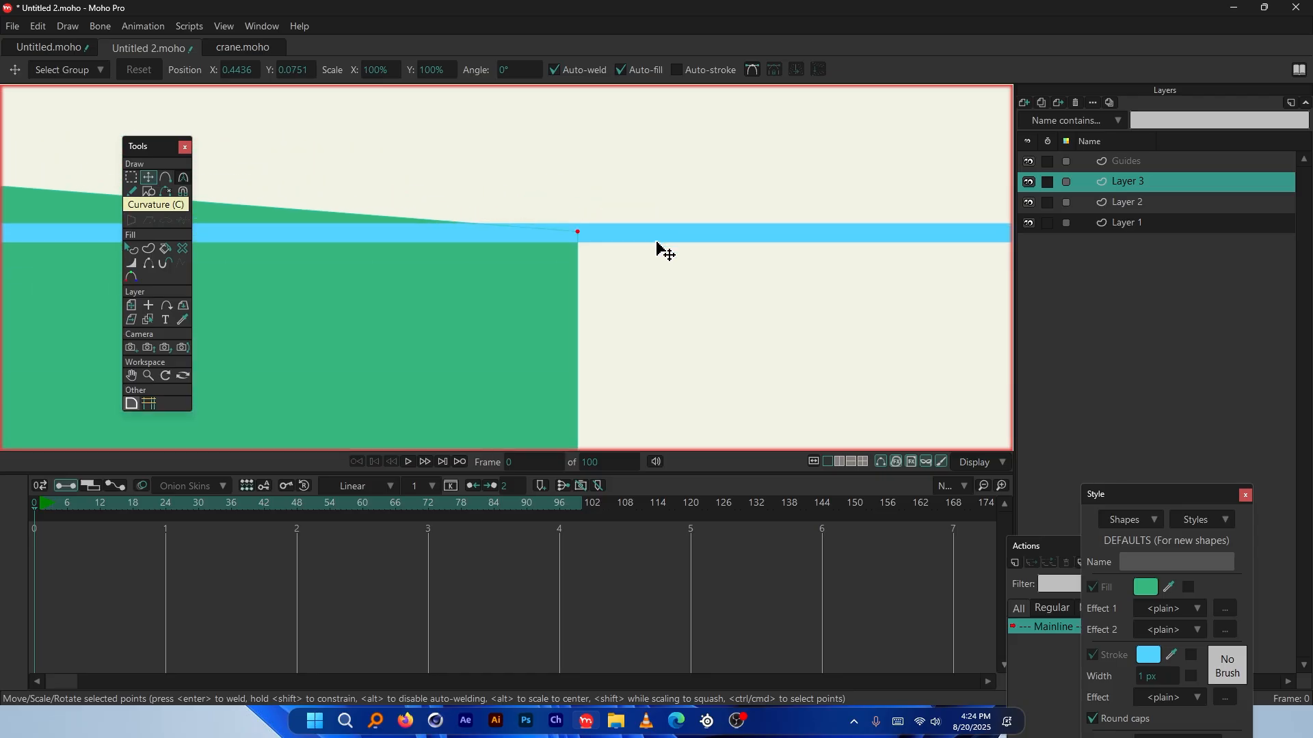
{"action": "scroll", "coordinate": [608, 293], "scroll_direction": "down", "scroll_amount": 2}
{"action": "scroll", "coordinate": [645, 313], "scroll_direction": "up", "scroll_amount": 2}
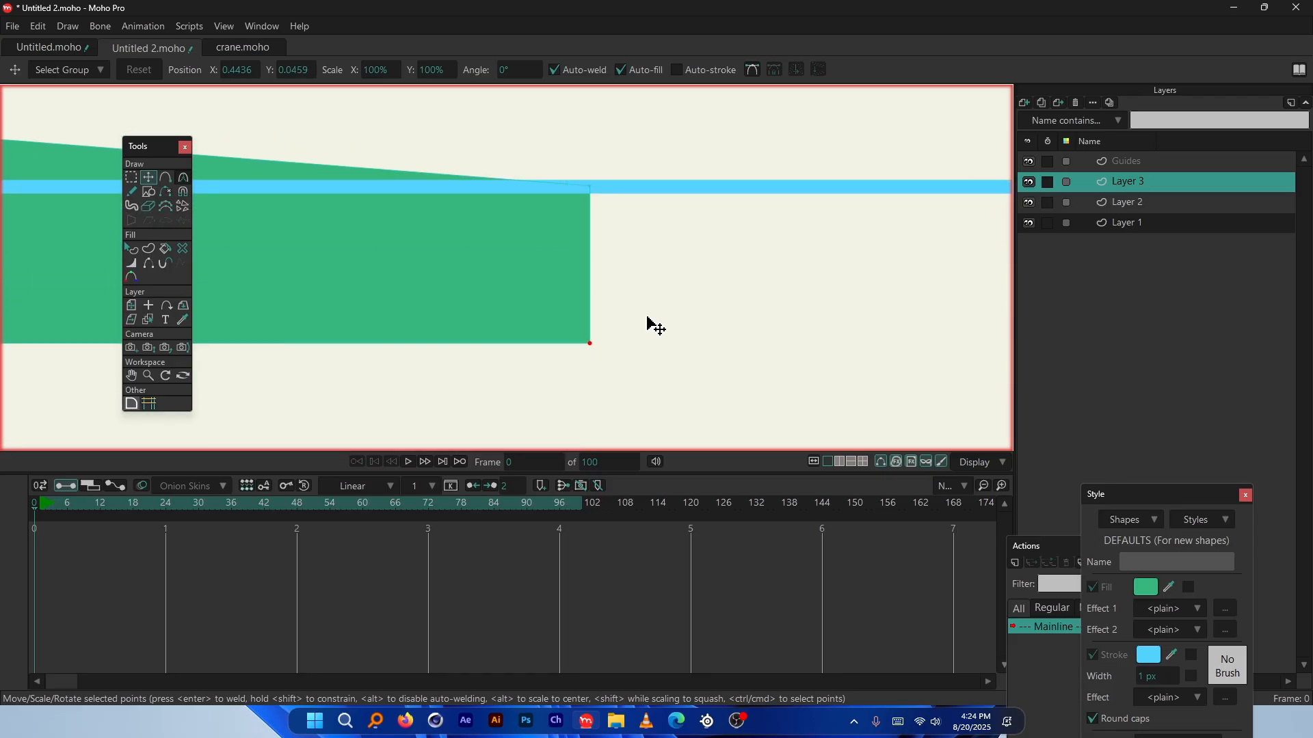
{"action": "left_click_drag", "start_coordinate": [650, 322], "coordinate": [654, 185]}
{"action": "scroll", "coordinate": [651, 313], "scroll_direction": "up", "scroll_amount": 1}
{"action": "scroll", "coordinate": [764, 267], "scroll_direction": "down", "scroll_amount": 4}
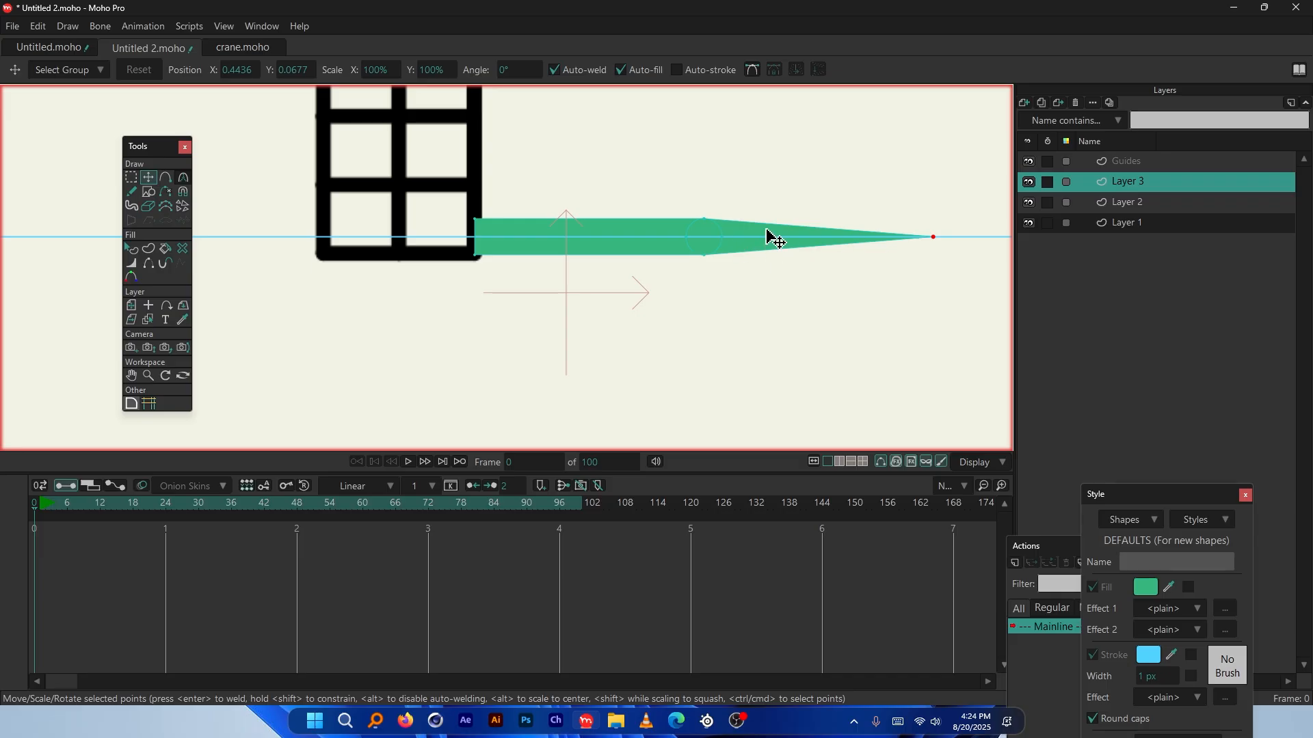
{"action": "scroll", "coordinate": [527, 219], "scroll_direction": "down", "scroll_amount": 2}
Delete the Guides layer and select all of the arm's points with Ctrl+A
{"action": "left_click", "coordinate": [1126, 160]}
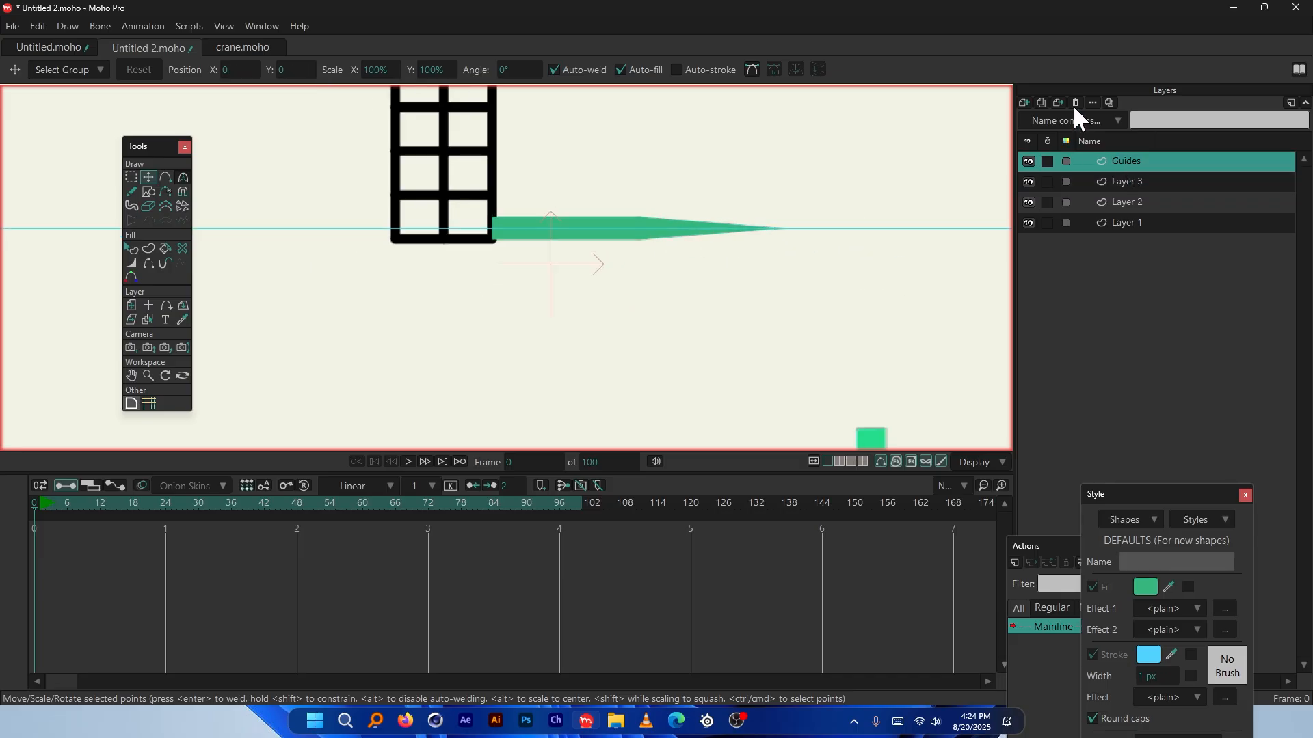
{"action": "left_click", "coordinate": [1074, 103]}
{"action": "left_click", "coordinate": [602, 229]}
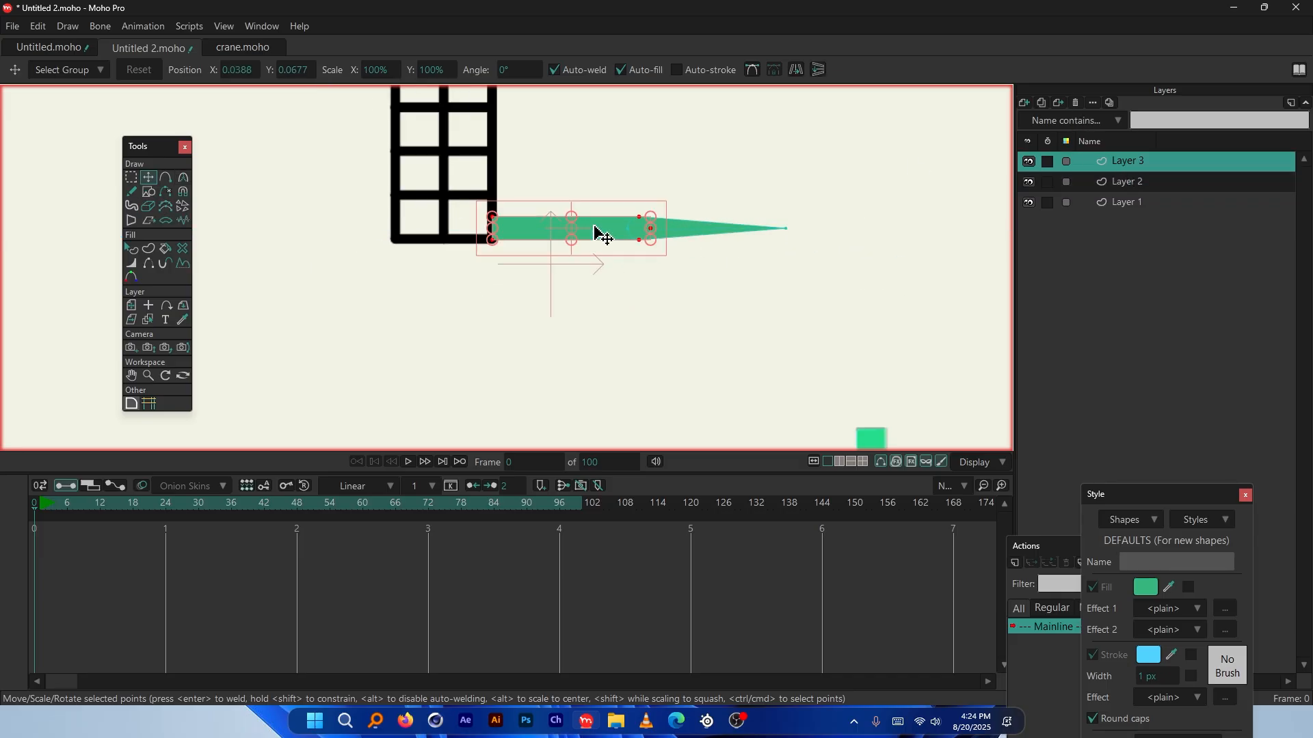
{"action": "scroll", "coordinate": [662, 243], "scroll_direction": "up", "scroll_amount": 2}
{"action": "key", "text": "ctrl+a"}
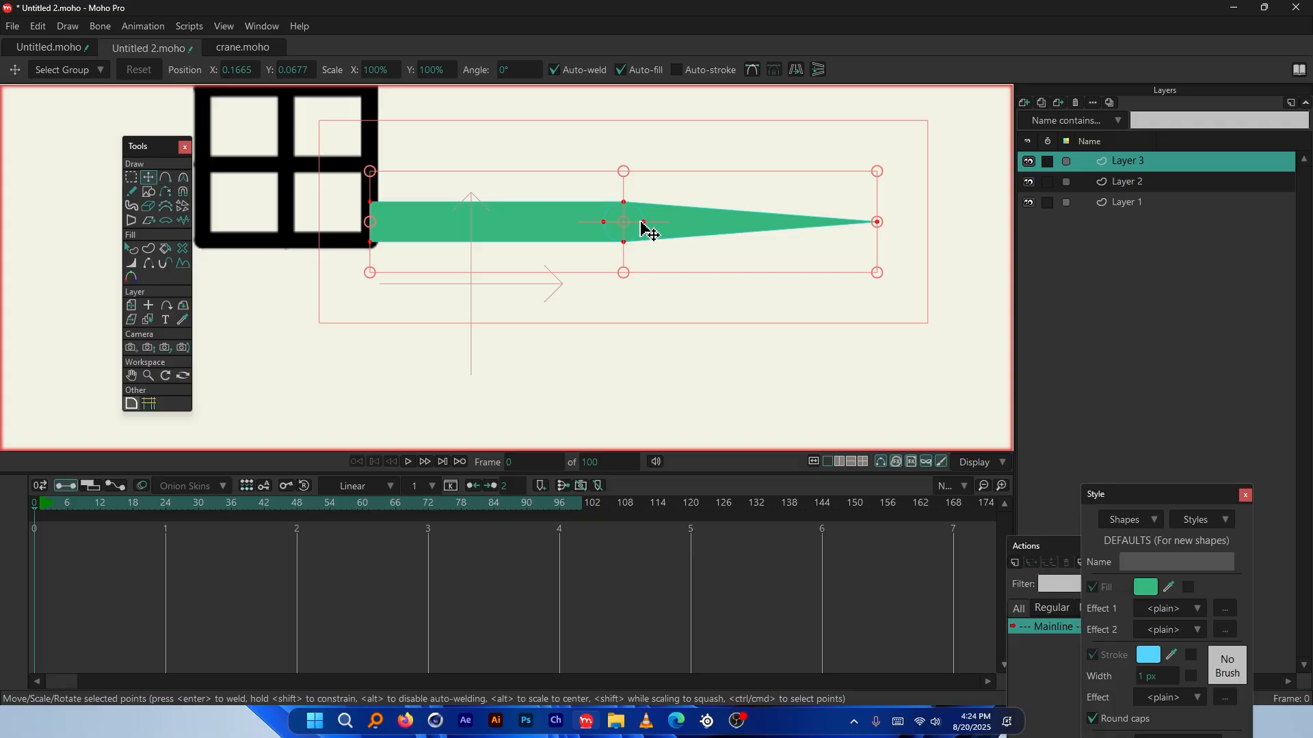
{"action": "scroll", "coordinate": [768, 284], "scroll_direction": "down", "scroll_amount": 5}
Try moving the whole arm left, then undo back to its original position
{"action": "left_click_drag", "start_coordinate": [768, 284], "coordinate": [527, 264]}
{"action": "scroll", "coordinate": [769, 293], "scroll_direction": "up", "scroll_amount": 3}
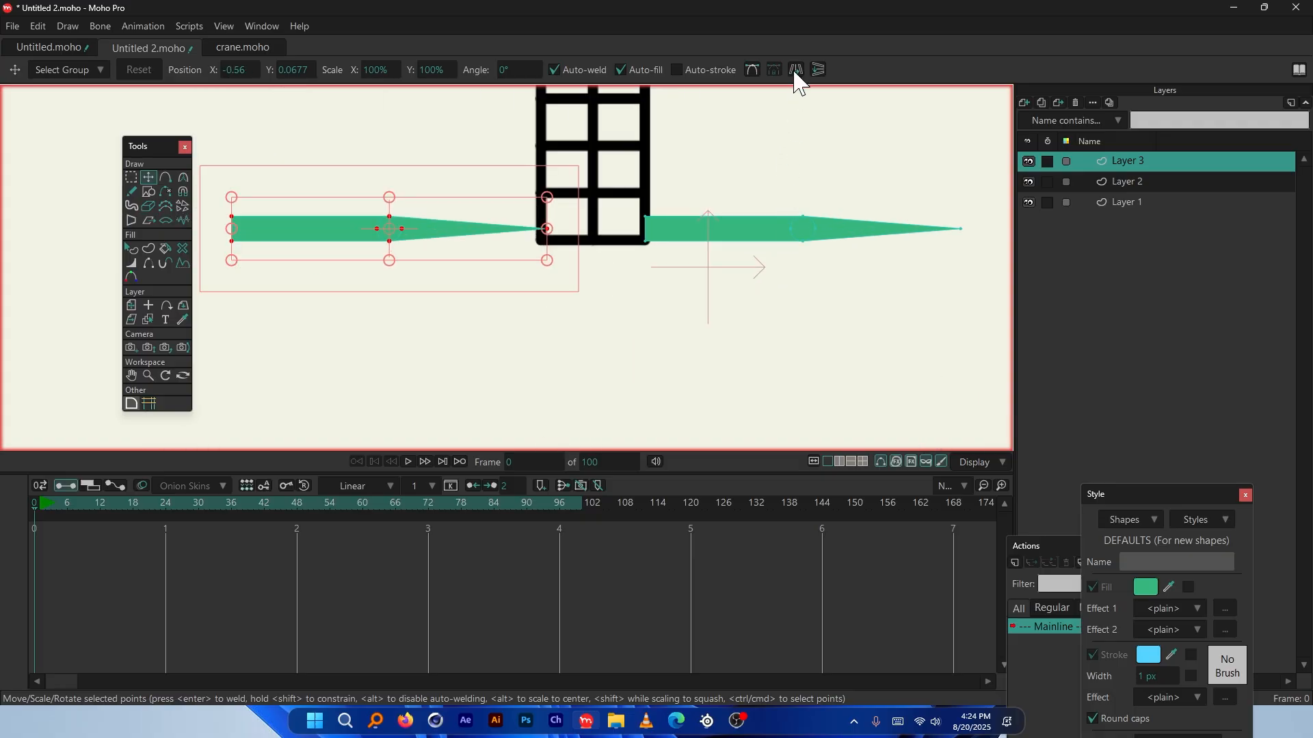
{"action": "key", "text": "ctrl+z"}
{"action": "scroll", "coordinate": [937, 264], "scroll_direction": "up", "scroll_amount": 2}
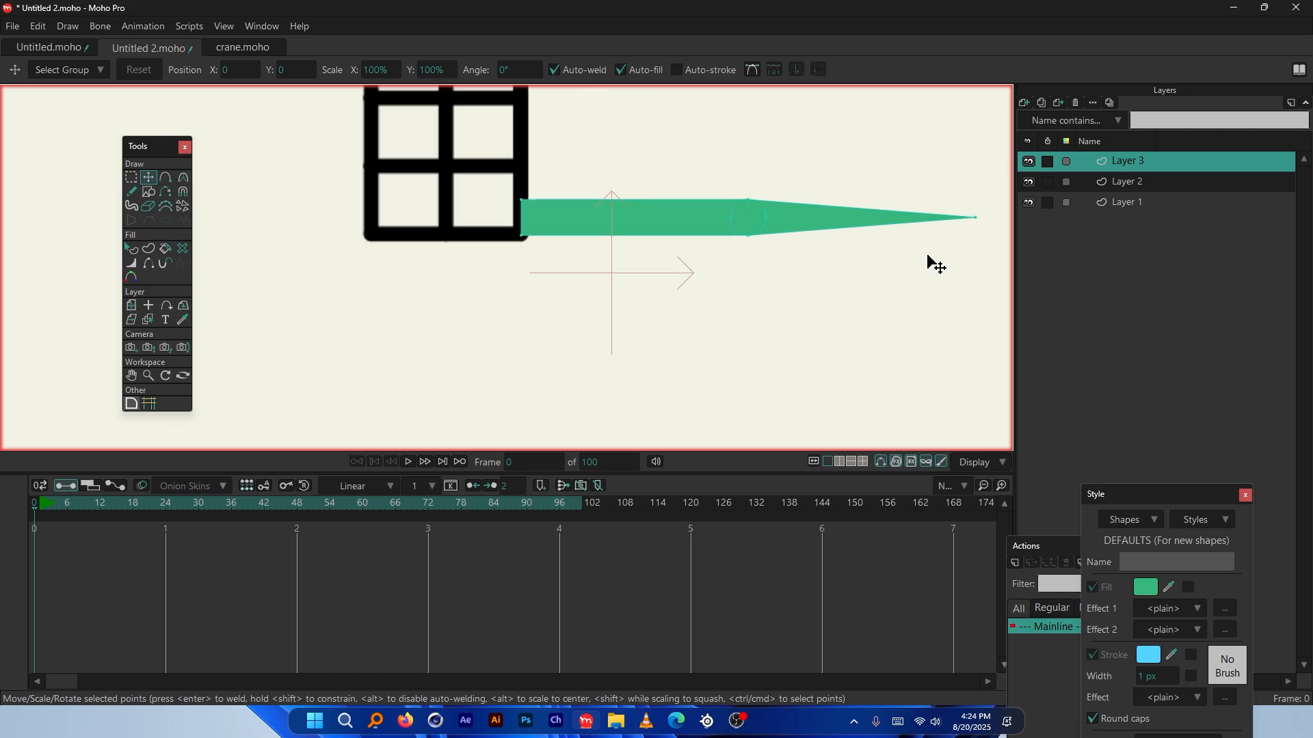
{"action": "key", "text": "ctrl+z"}
{"action": "key", "text": "ctrl+z"}
{"action": "key", "text": "ctrl+z"}
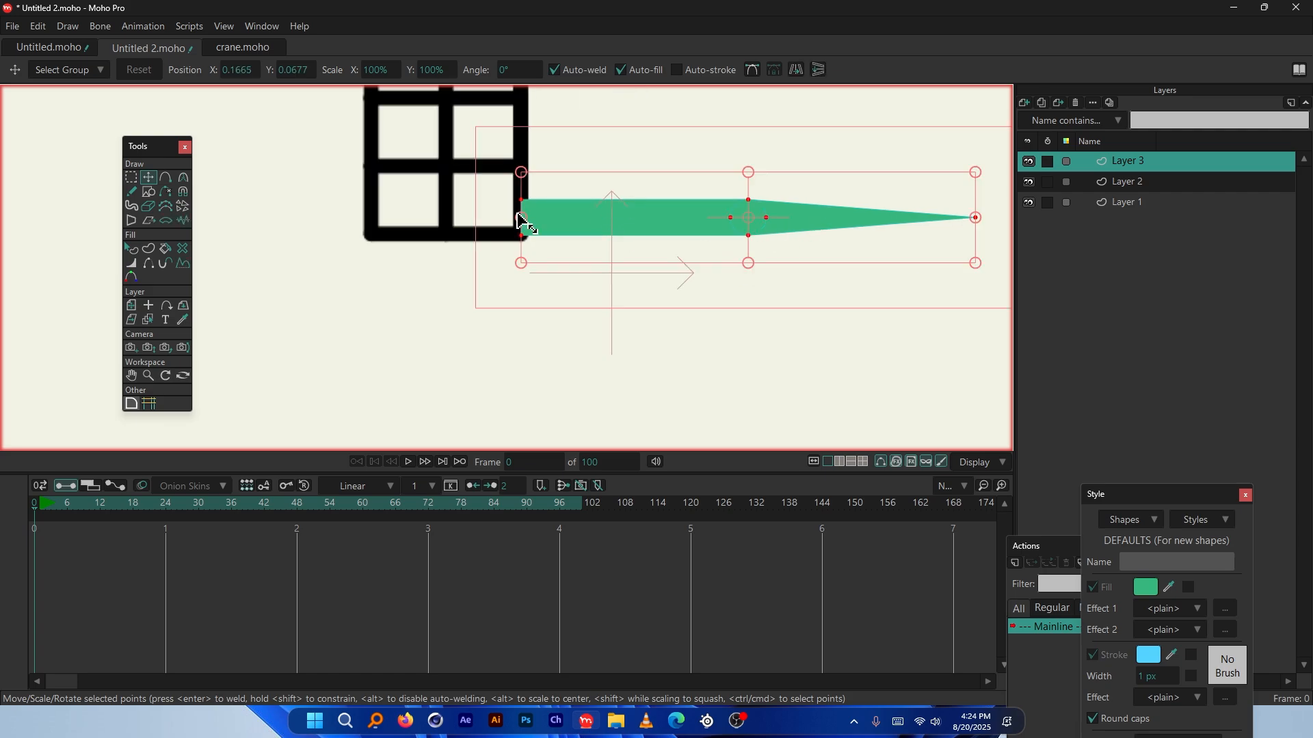
{"action": "scroll", "coordinate": [569, 223], "scroll_direction": "down", "scroll_amount": 2}
{"action": "key", "text": "ctrl+z"}
{"action": "key", "text": "ctrl+z"}
{"action": "key", "text": "ctrl+z"}
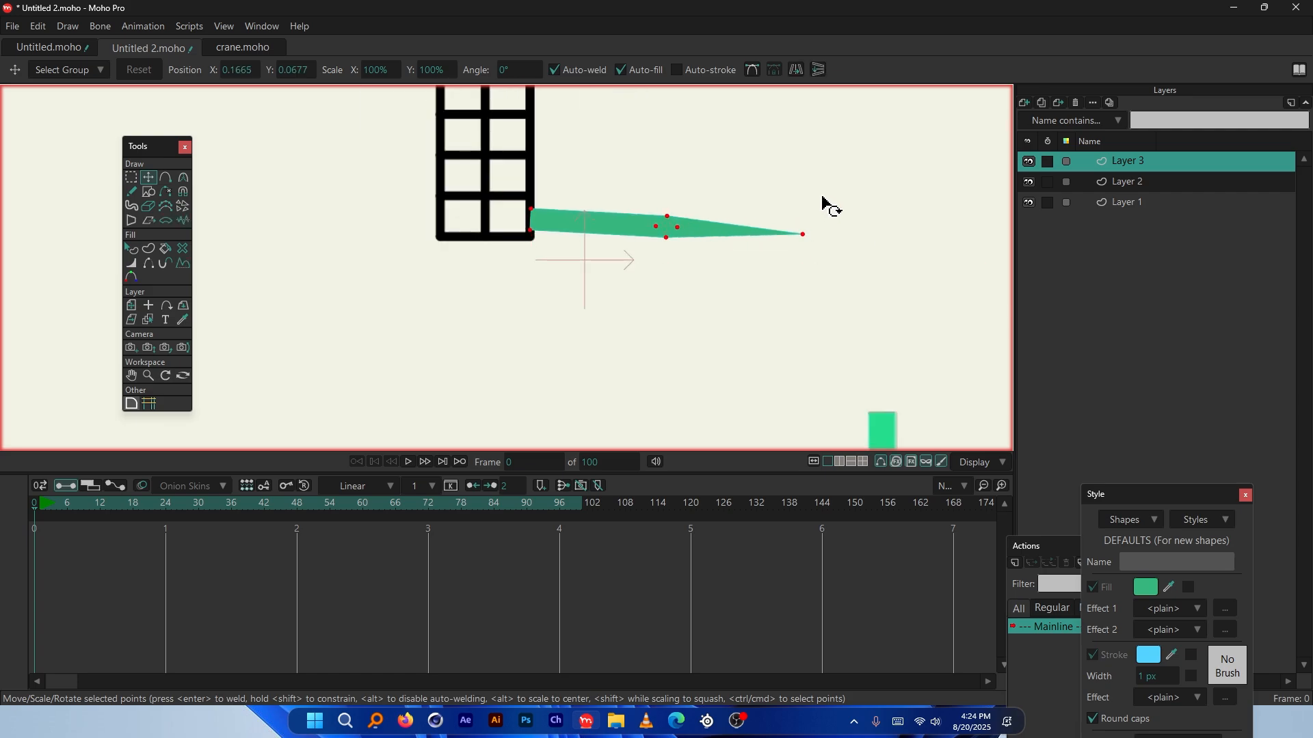
Slant the arm diagonally down-right and fit it against the tower's lower-right corner
{"action": "left_click_drag", "start_coordinate": [599, 177], "coordinate": [574, 294]}
{"action": "scroll", "coordinate": [557, 240], "scroll_direction": "up", "scroll_amount": 3}
{"action": "scroll", "coordinate": [571, 240], "scroll_direction": "up", "scroll_amount": 3}
{"action": "scroll", "coordinate": [586, 234], "scroll_direction": "down", "scroll_amount": 4}
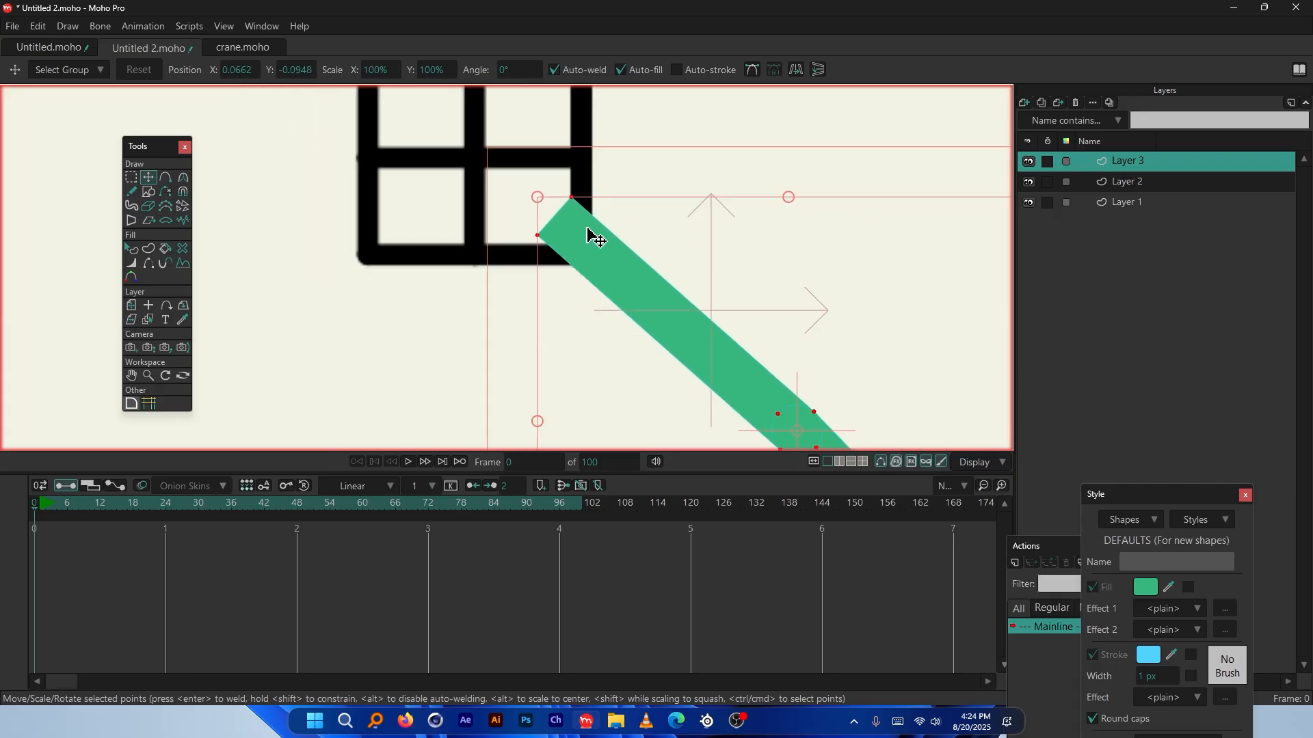
{"action": "left_click_drag", "start_coordinate": [601, 234], "coordinate": [586, 205]}
{"action": "scroll", "coordinate": [585, 205], "scroll_direction": "up", "scroll_amount": 3}
{"action": "mouse_move", "coordinate": [601, 273]}
{"action": "left_mouse_down"}
{"action": "mouse_move", "coordinate": [612, 302]}
{"action": "mouse_move", "coordinate": [606, 285]}
{"action": "left_mouse_up"}
{"action": "scroll", "coordinate": [600, 205], "scroll_direction": "down", "scroll_amount": 2}
{"action": "left_click_drag", "start_coordinate": [601, 205], "coordinate": [592, 255]}
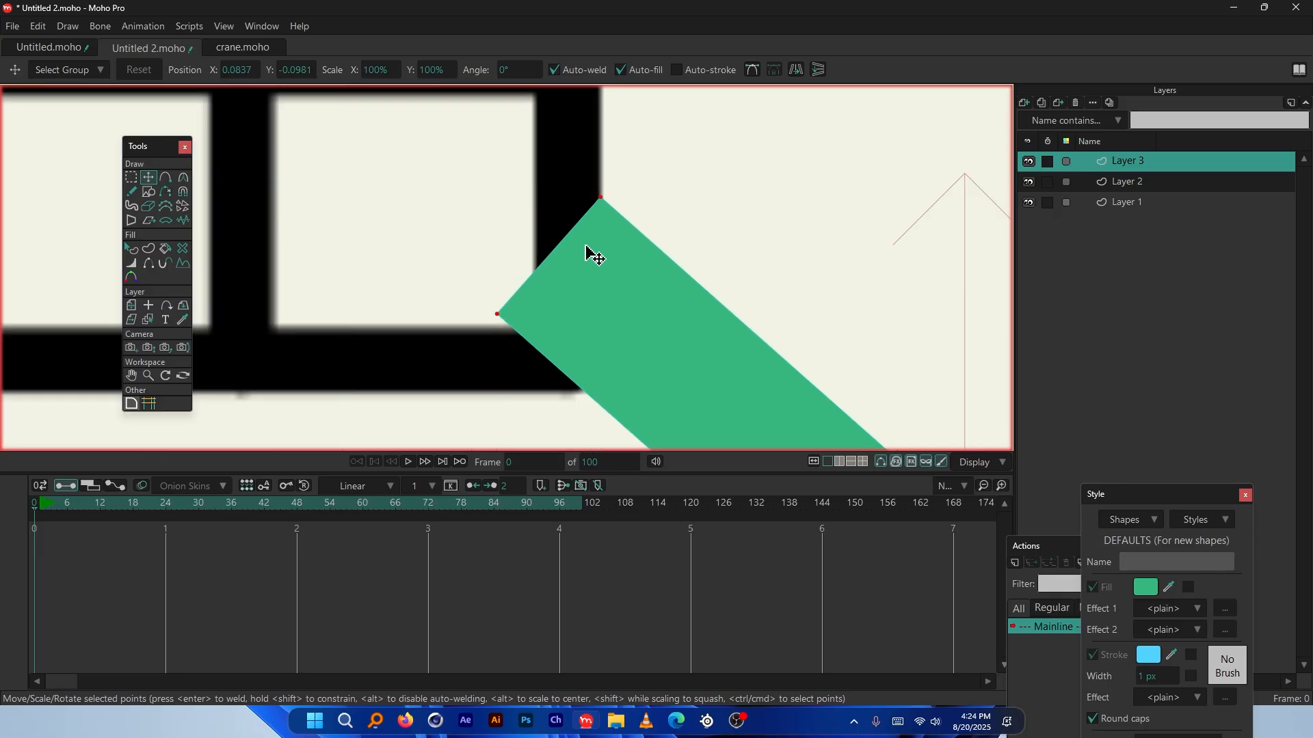
{"action": "scroll", "coordinate": [616, 176], "scroll_direction": "down", "scroll_amount": 3}
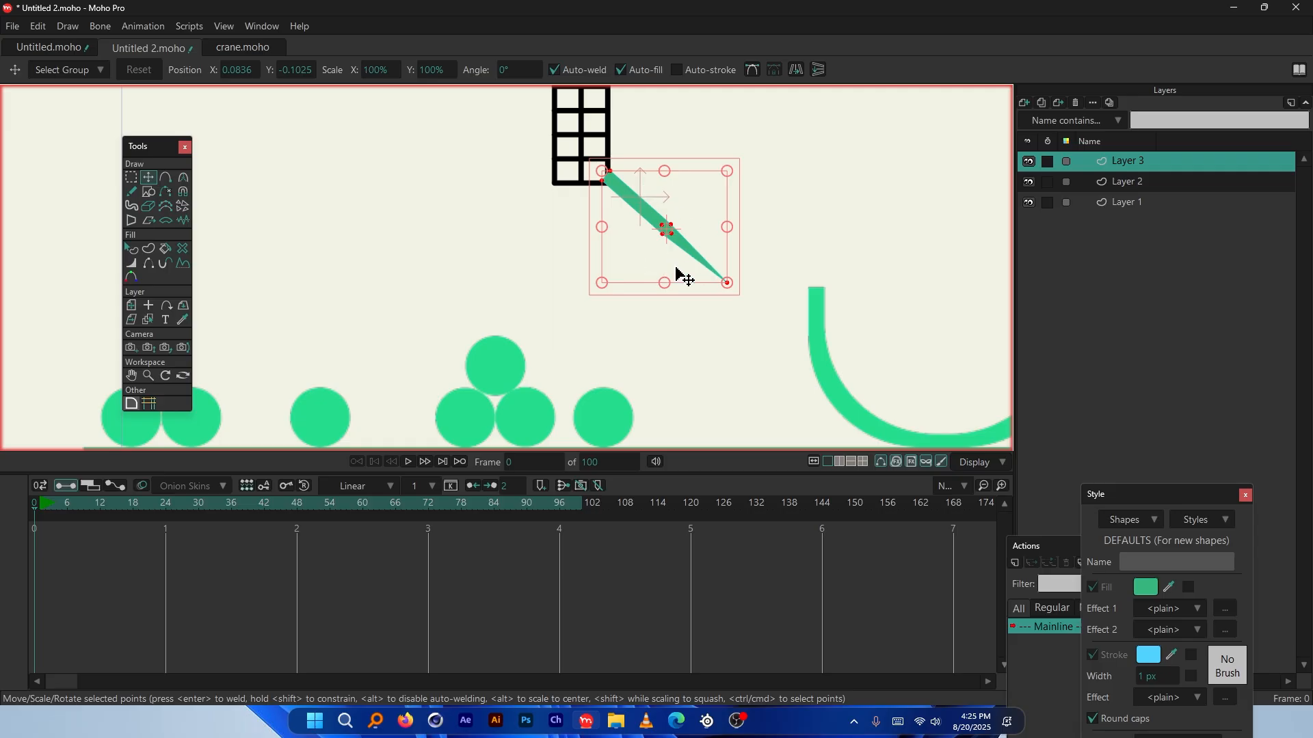
{"action": "scroll", "coordinate": [673, 277], "scroll_direction": "down", "scroll_amount": 2}
{"action": "scroll", "coordinate": [660, 294], "scroll_direction": "down", "scroll_amount": 3}
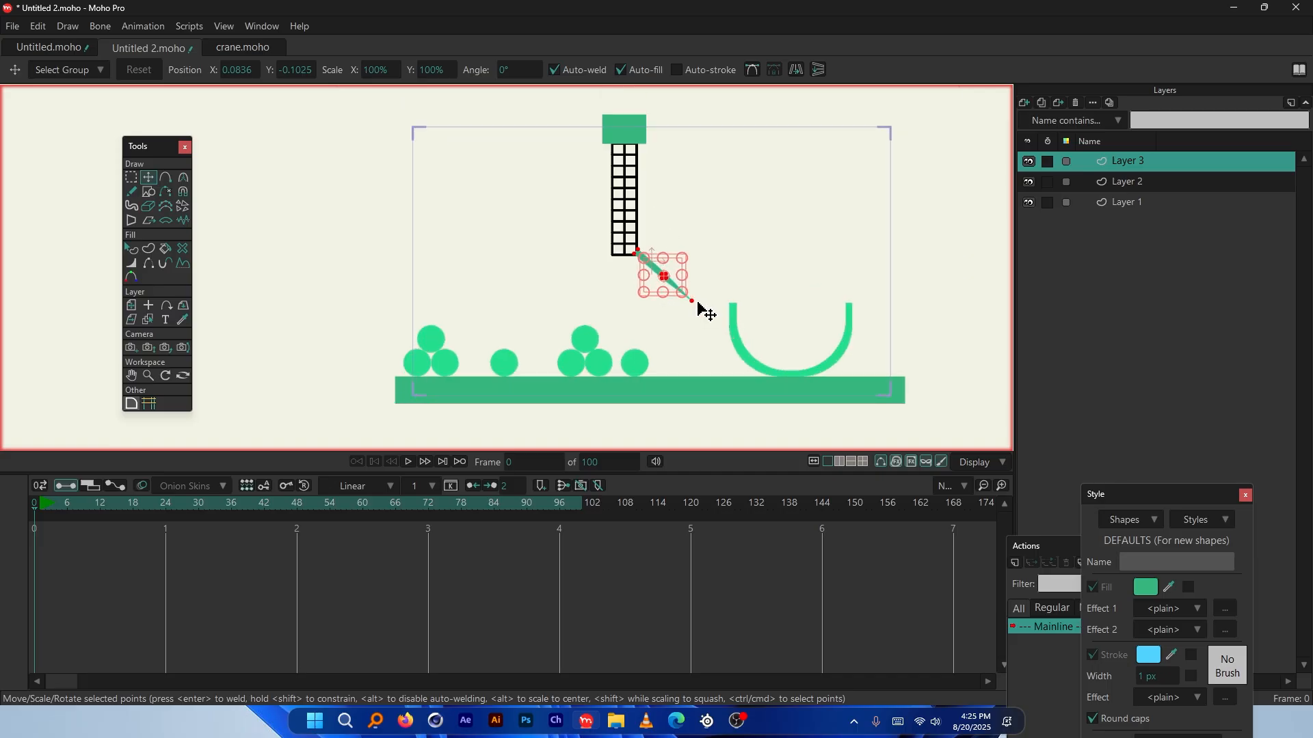
{"action": "scroll", "coordinate": [687, 305], "scroll_direction": "up", "scroll_amount": 1}
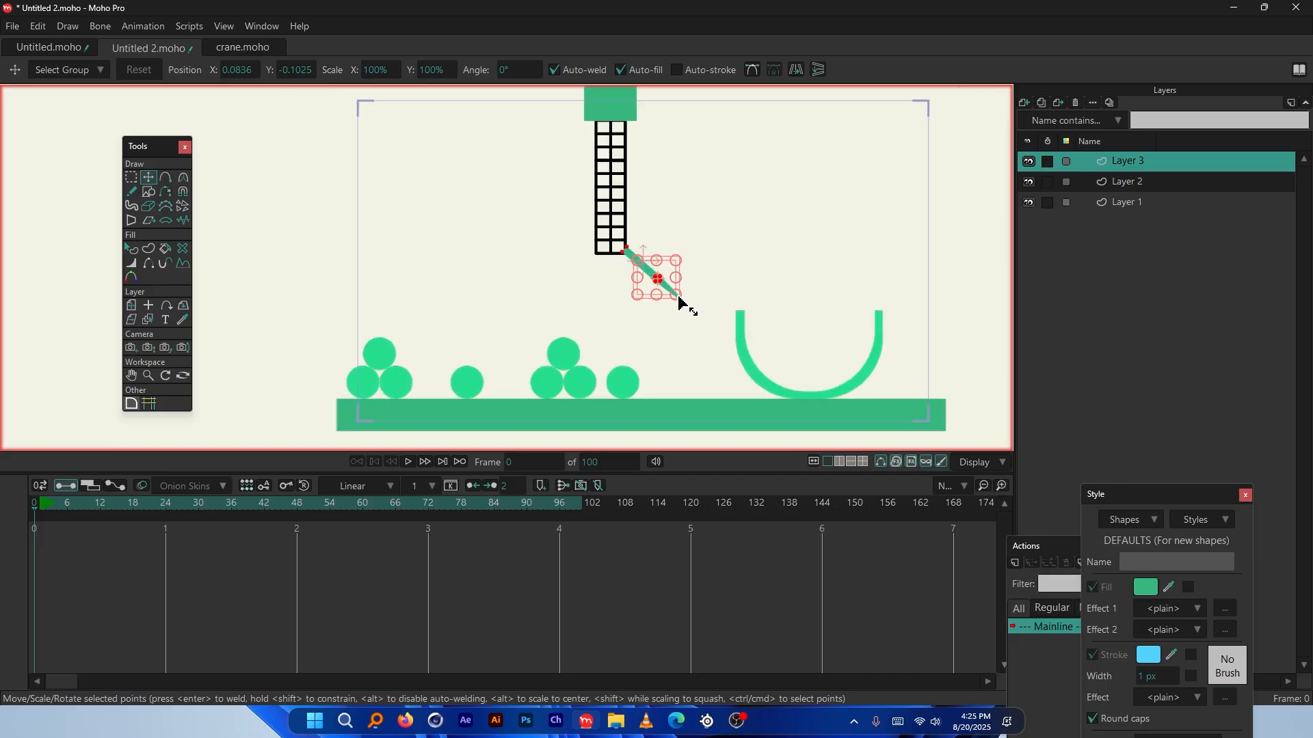
{"action": "scroll", "coordinate": [653, 285], "scroll_direction": "up", "scroll_amount": 2}
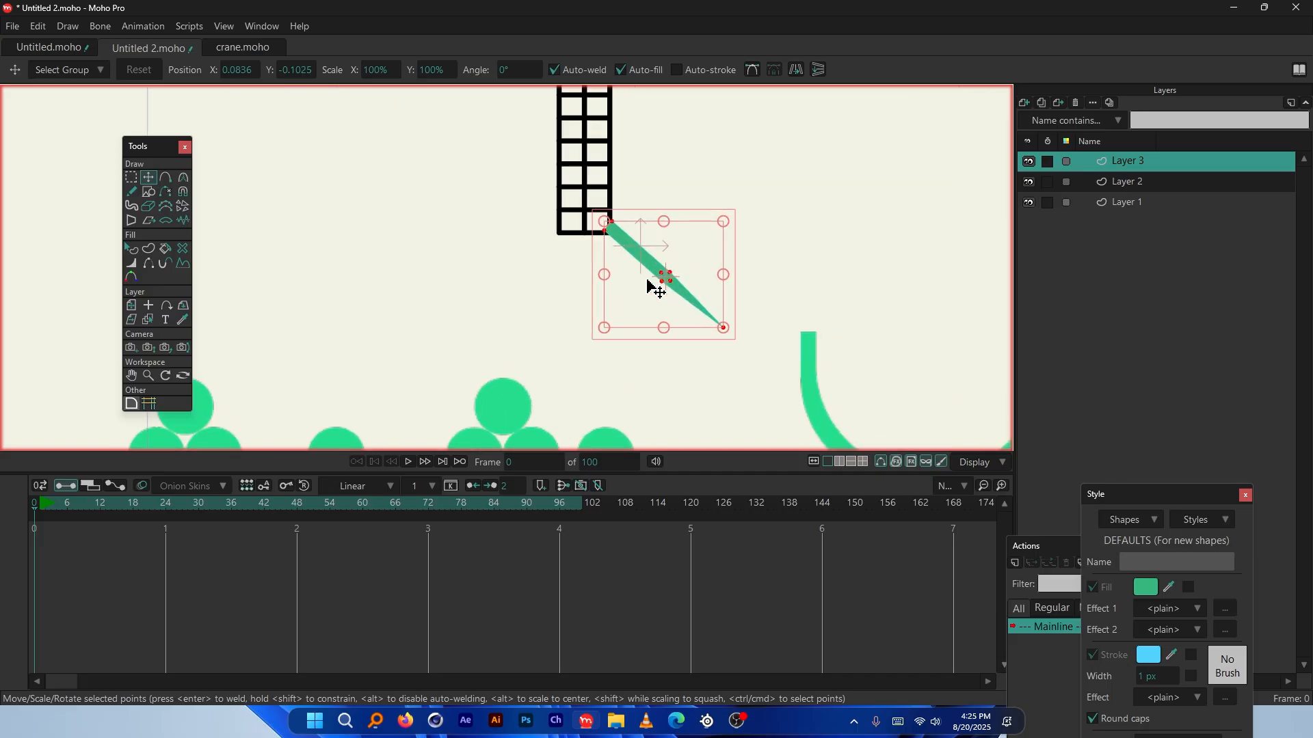
Paste a copy of the arm, flip it horizontally and slide it against the tower's lower-left corner
{"action": "scroll", "coordinate": [651, 288], "scroll_direction": "up", "scroll_amount": 2}
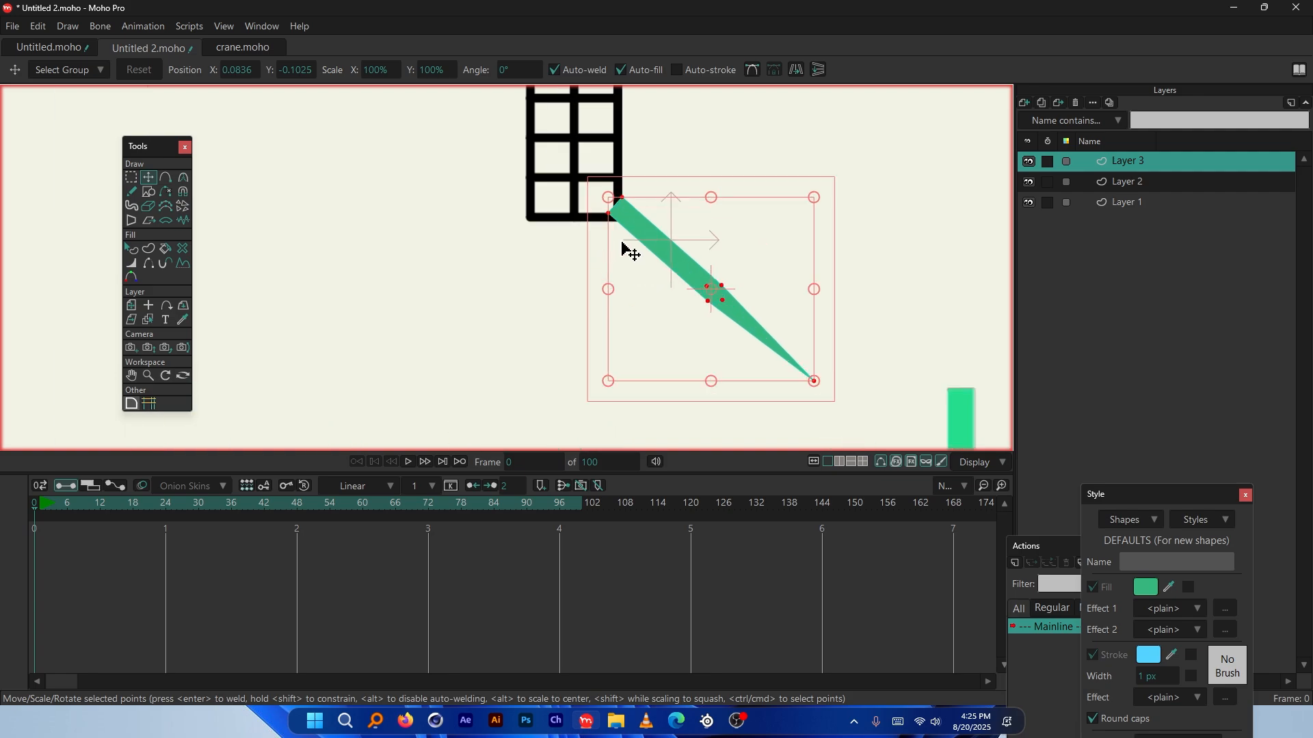
{"action": "key", "text": "ctrl+c"}
{"action": "key", "text": "ctrl+v"}
{"action": "left_click_drag", "start_coordinate": [624, 249], "coordinate": [448, 212]}
{"action": "left_click", "coordinate": [796, 69]}
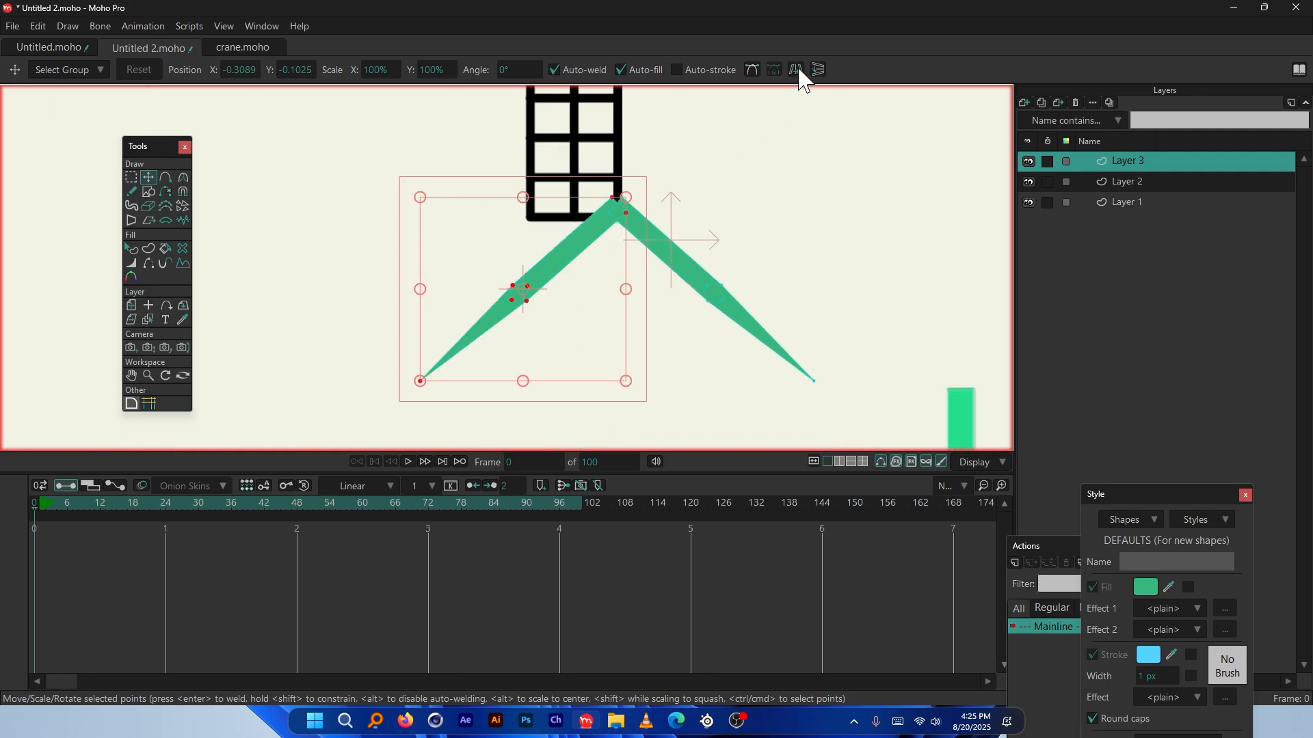
{"action": "scroll", "coordinate": [620, 182], "scroll_direction": "up", "scroll_amount": 5}
{"action": "scroll", "coordinate": [442, 246], "scroll_direction": "up", "scroll_amount": 1}
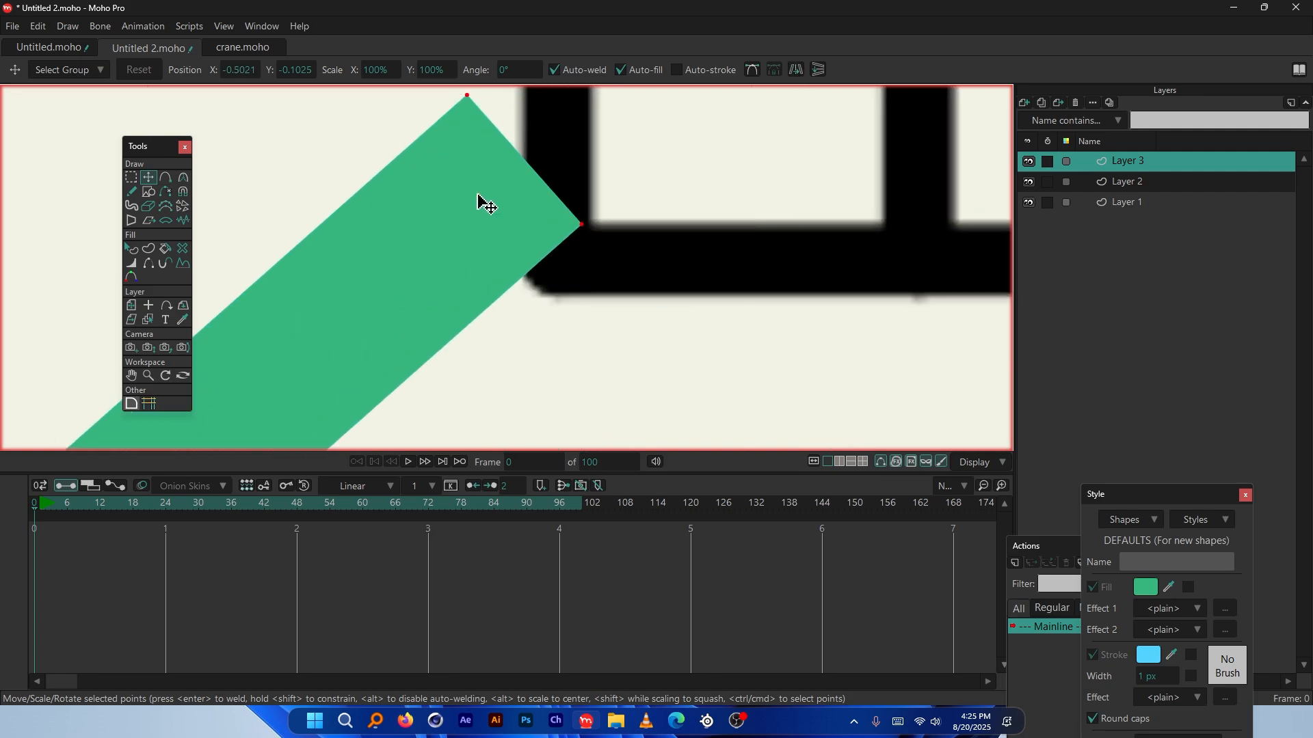
{"action": "left_click_drag", "start_coordinate": [478, 199], "coordinate": [543, 203]}
{"action": "scroll", "coordinate": [489, 272], "scroll_direction": "down", "scroll_amount": 6}
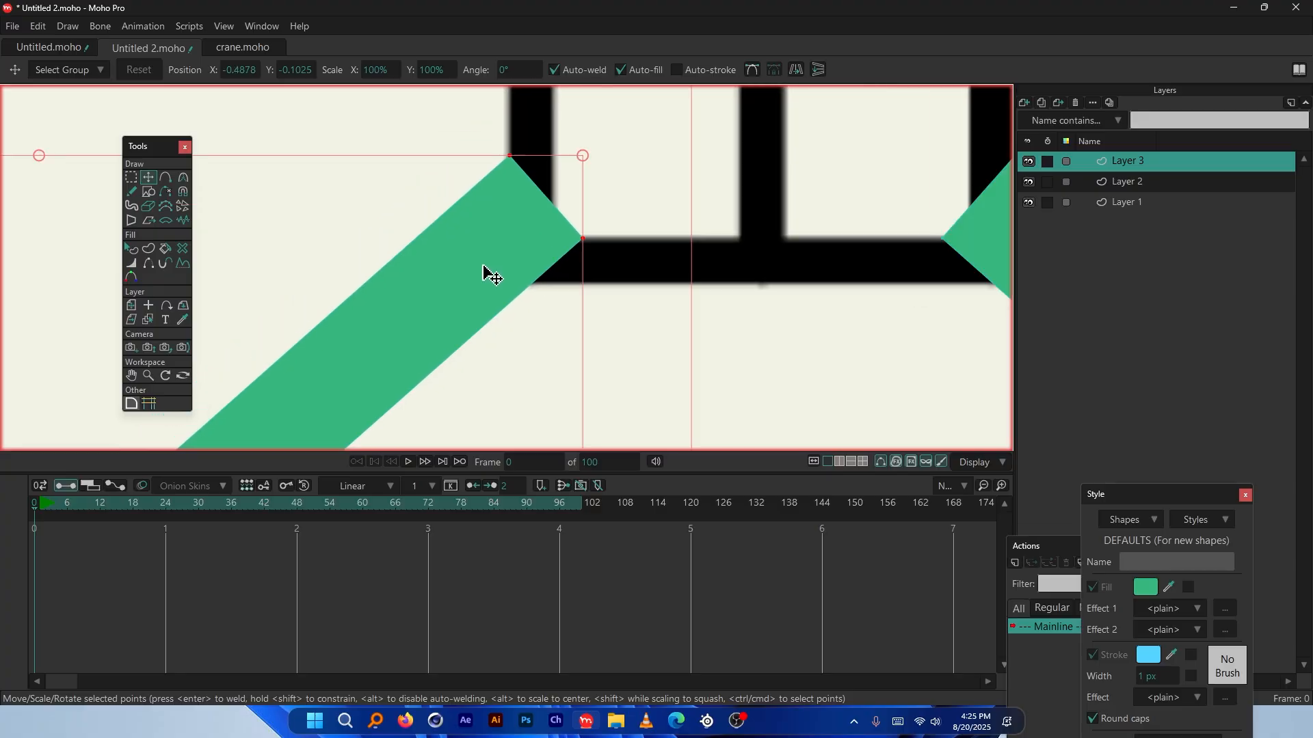
{"action": "scroll", "coordinate": [475, 234], "scroll_direction": "up", "scroll_amount": 2}
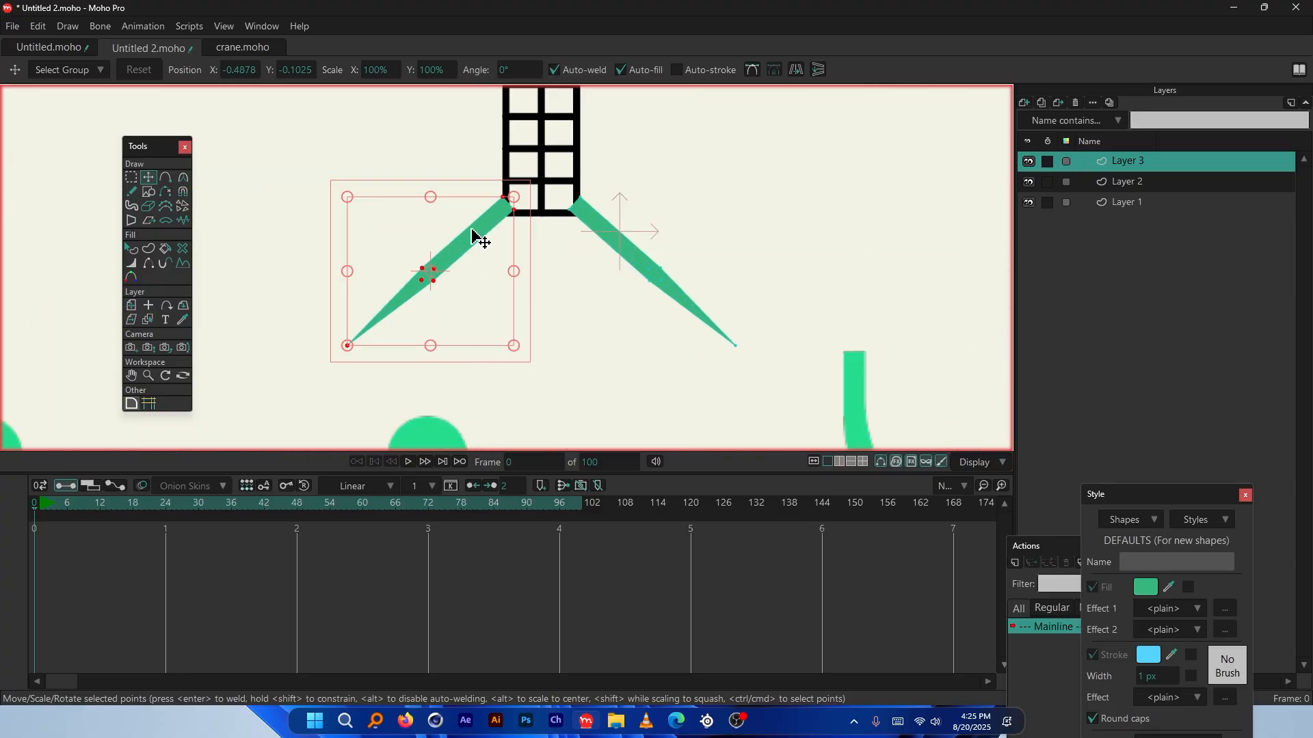
Toggle Layer 3's visibility to check the shapes, then select the left arm's lower tip points
{"action": "left_click", "coordinate": [1028, 161]}
{"action": "left_click", "coordinate": [1028, 161]}
{"action": "scroll", "coordinate": [434, 270], "scroll_direction": "up", "scroll_amount": 3}
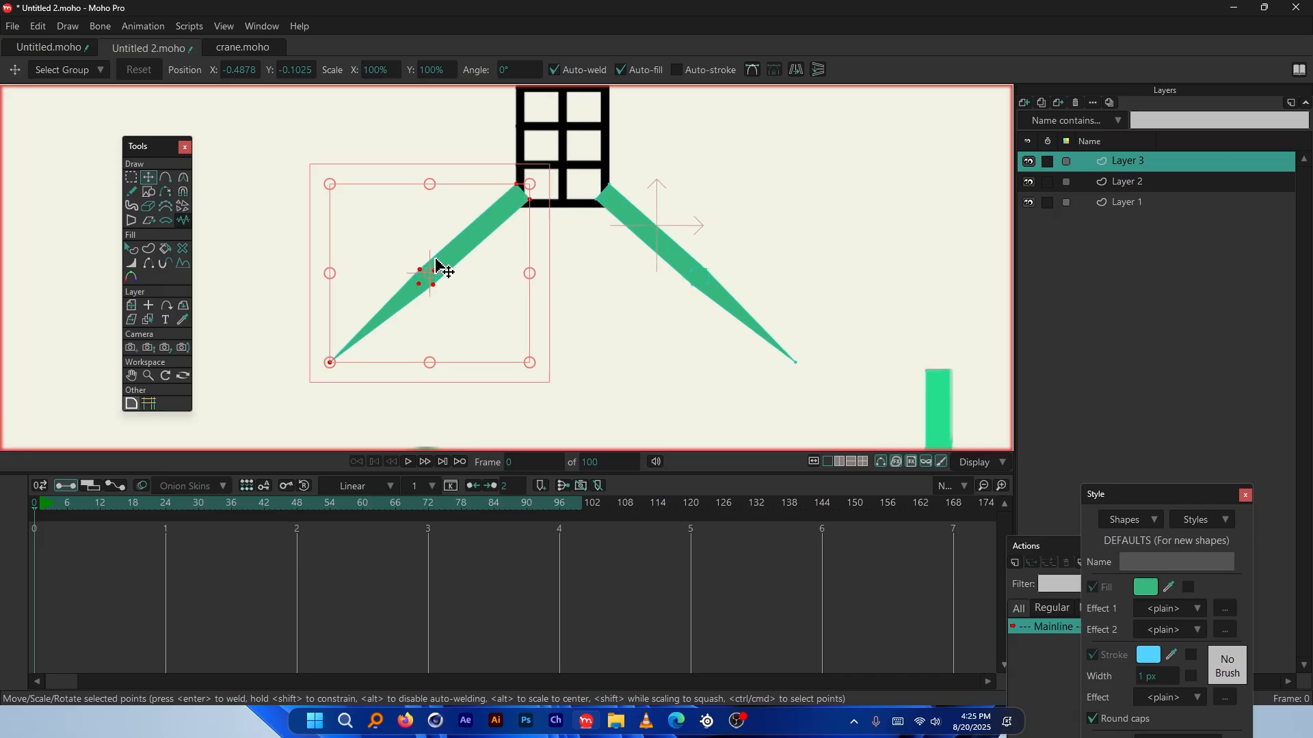
{"action": "scroll", "coordinate": [437, 268], "scroll_direction": "down", "scroll_amount": 1}
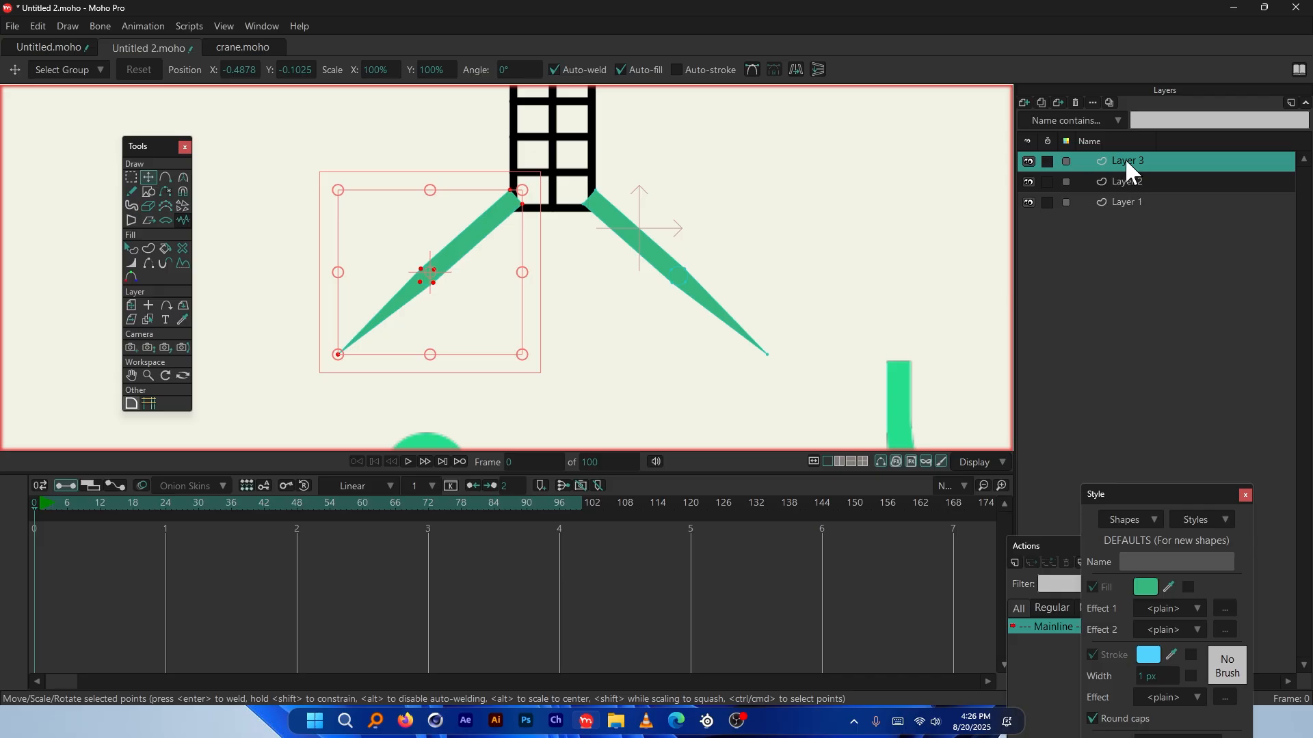
{"action": "left_click_drag", "start_coordinate": [424, 273], "coordinate": [411, 311]}
{"action": "scroll", "coordinate": [408, 307], "scroll_direction": "up", "scroll_amount": 1}
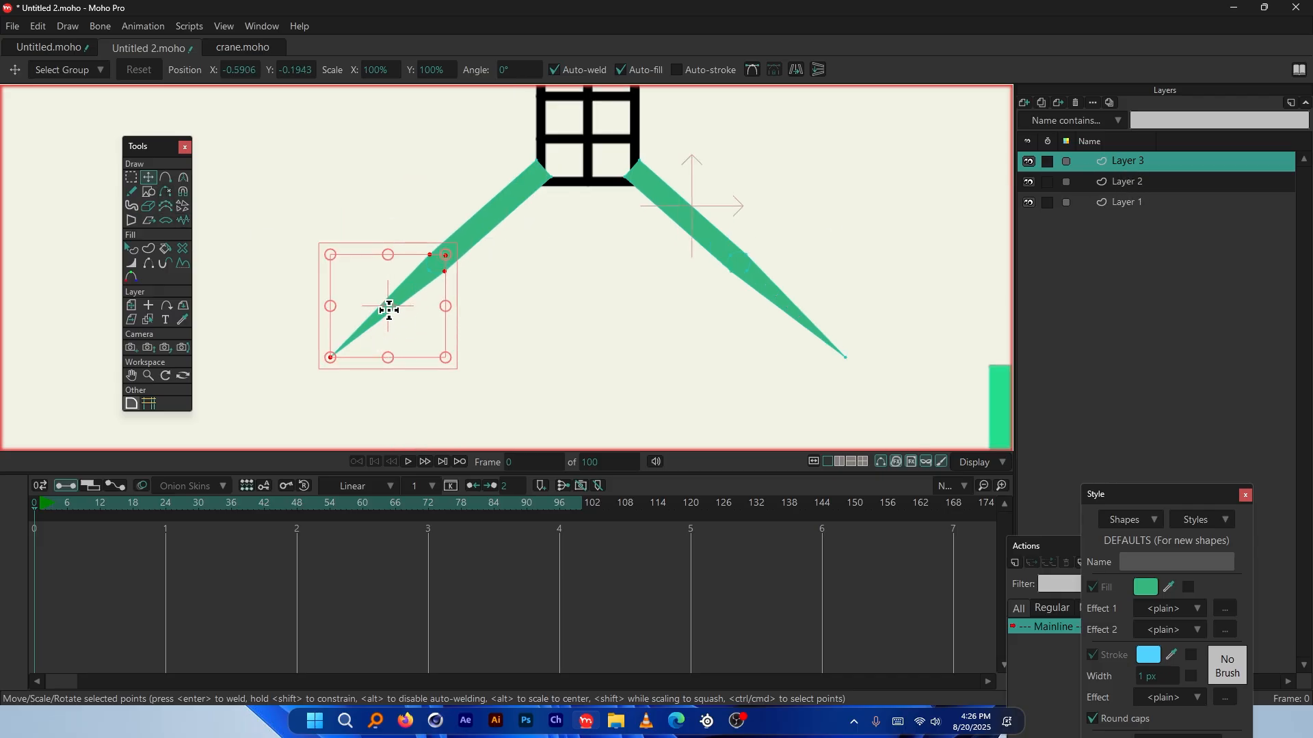
Delete the selected tip points and add a new vector layer, pasting the arm shape
{"action": "key", "text": "Delete"}
{"action": "left_click", "coordinate": [1023, 104]}
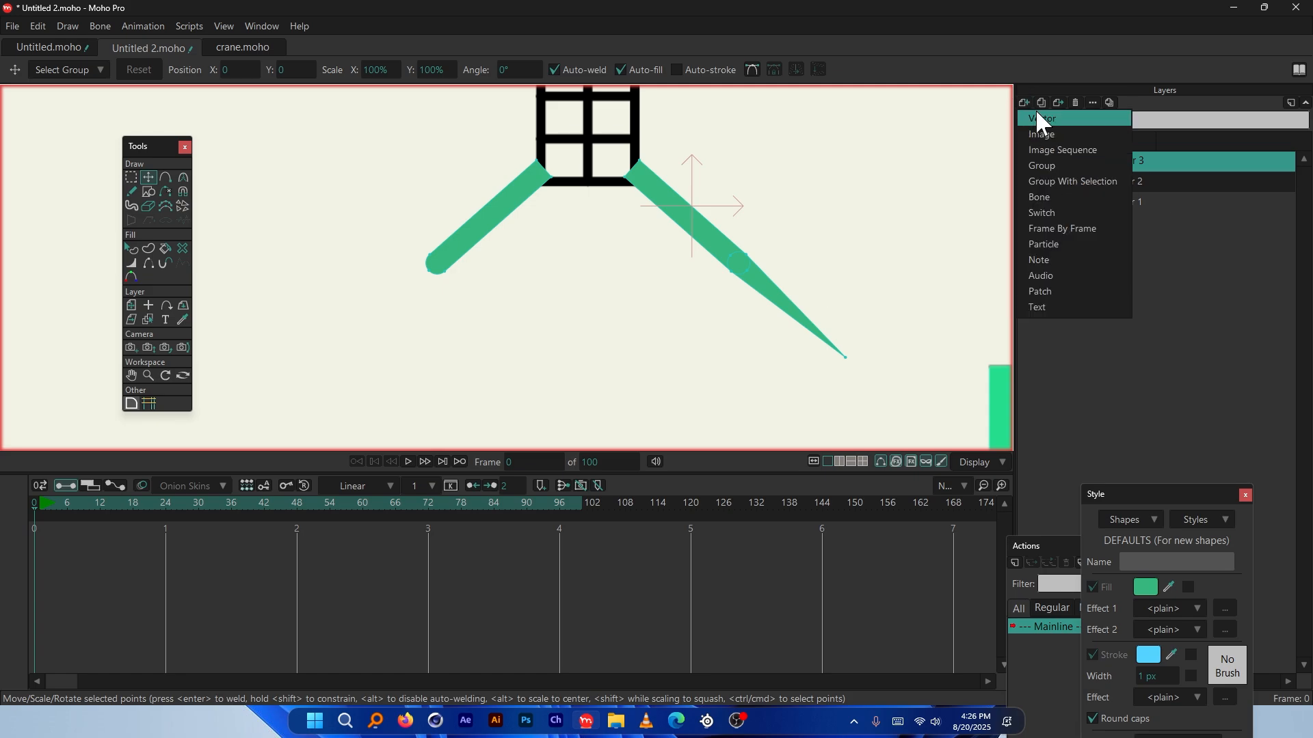
{"action": "left_click", "coordinate": [1066, 118]}
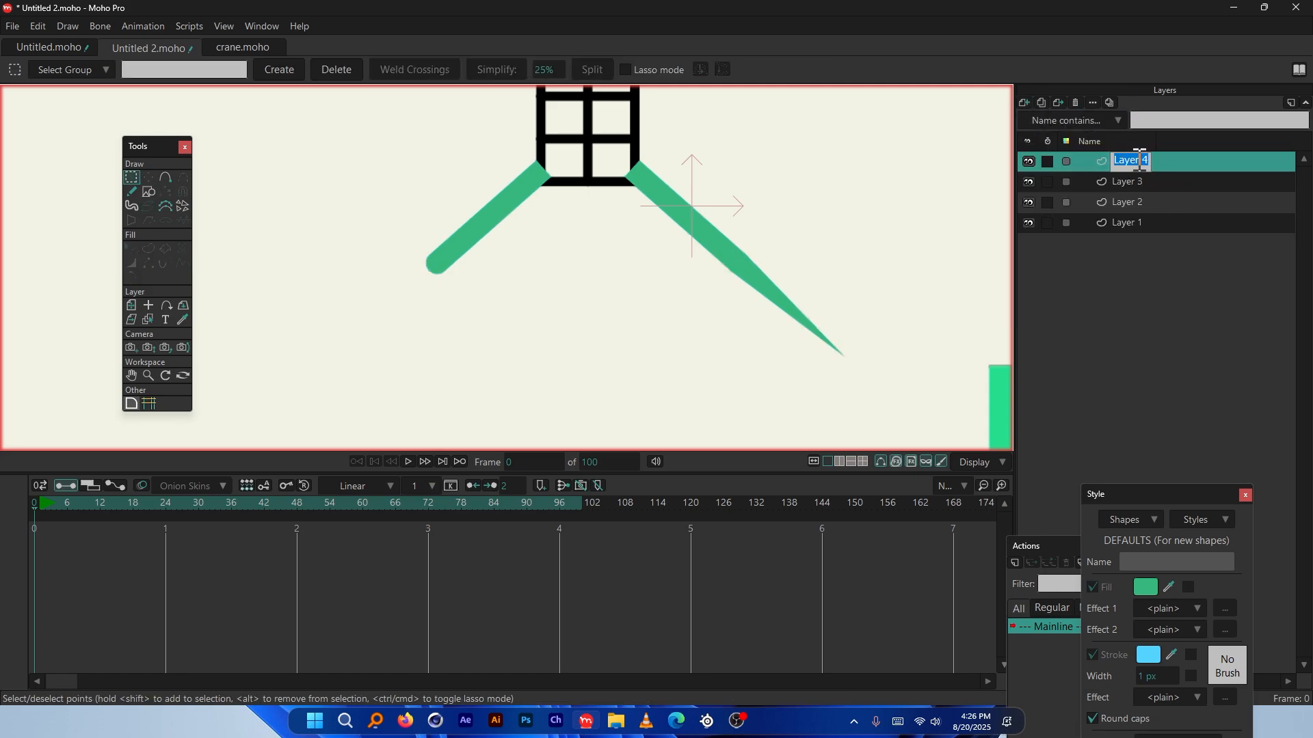
{"action": "key", "text": "ctrl+v"}
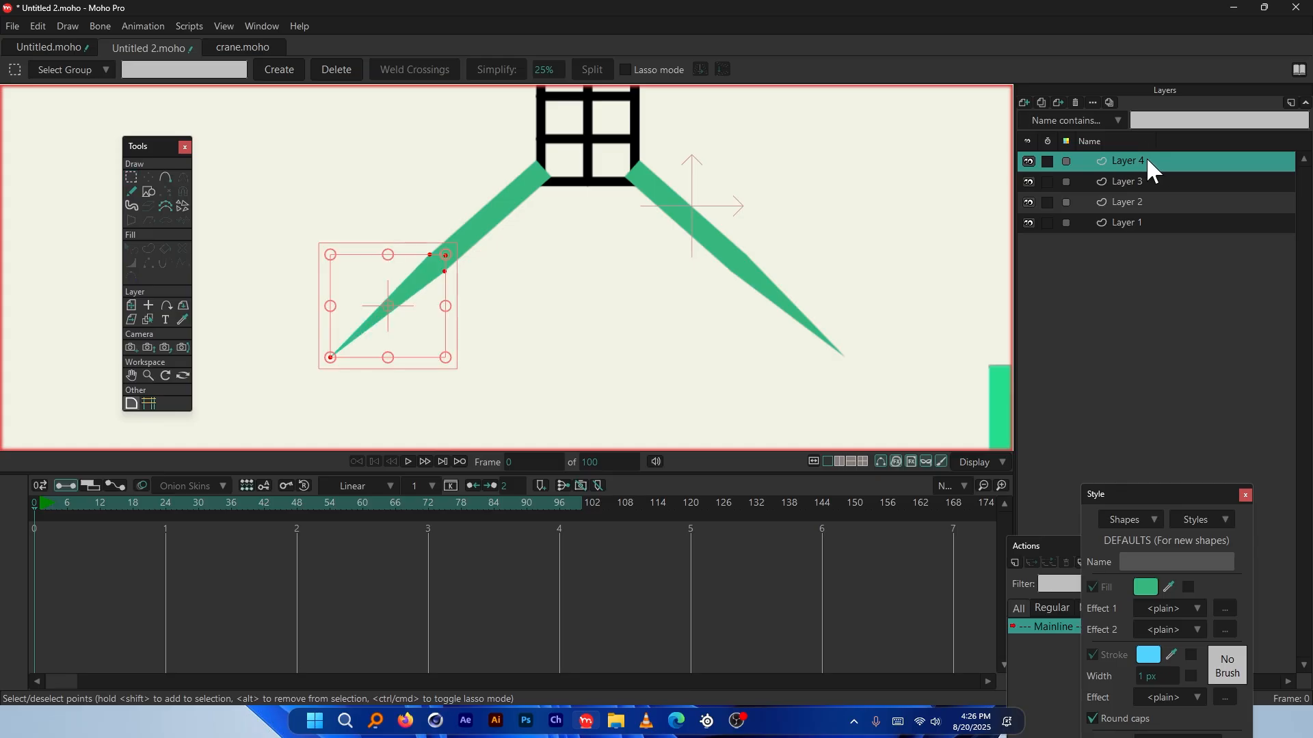
{"action": "key", "text": "t"}
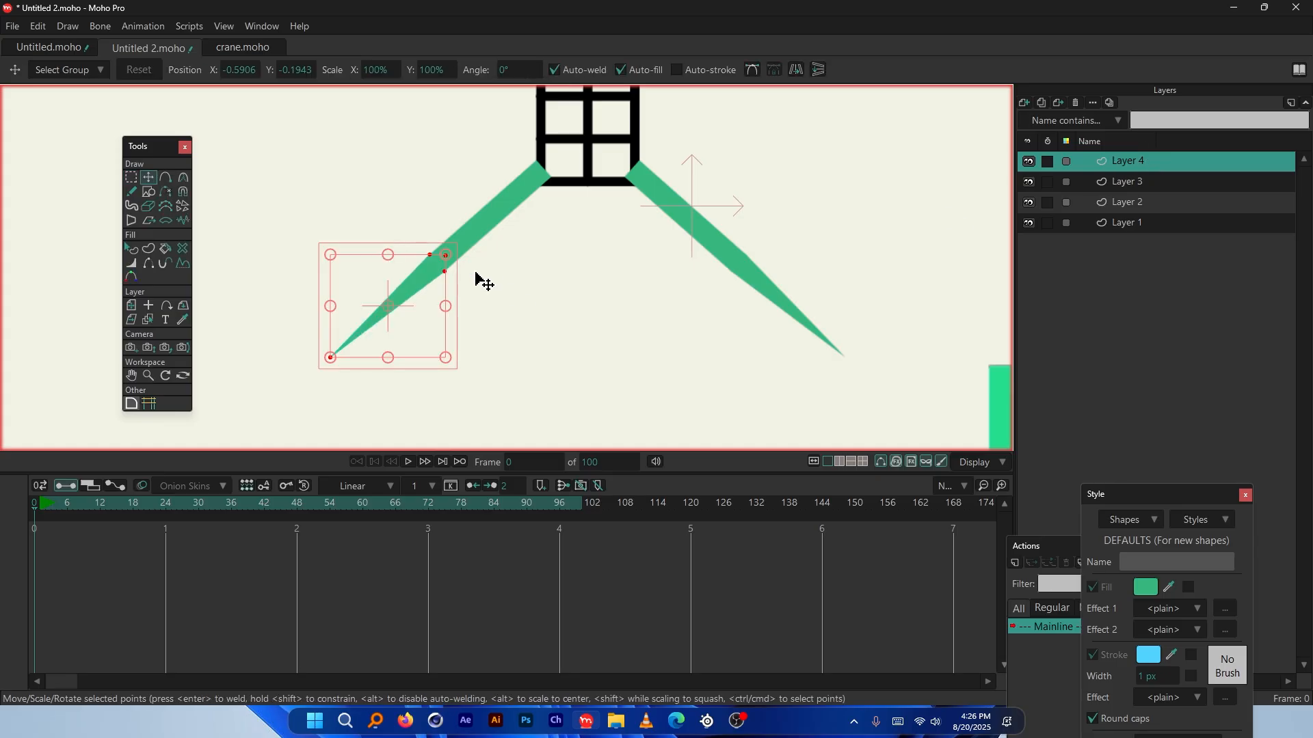
Cut the left arm's upper piece onto new Layer 5, then cut the right arm's upper piece
{"action": "left_click", "coordinate": [501, 222]}
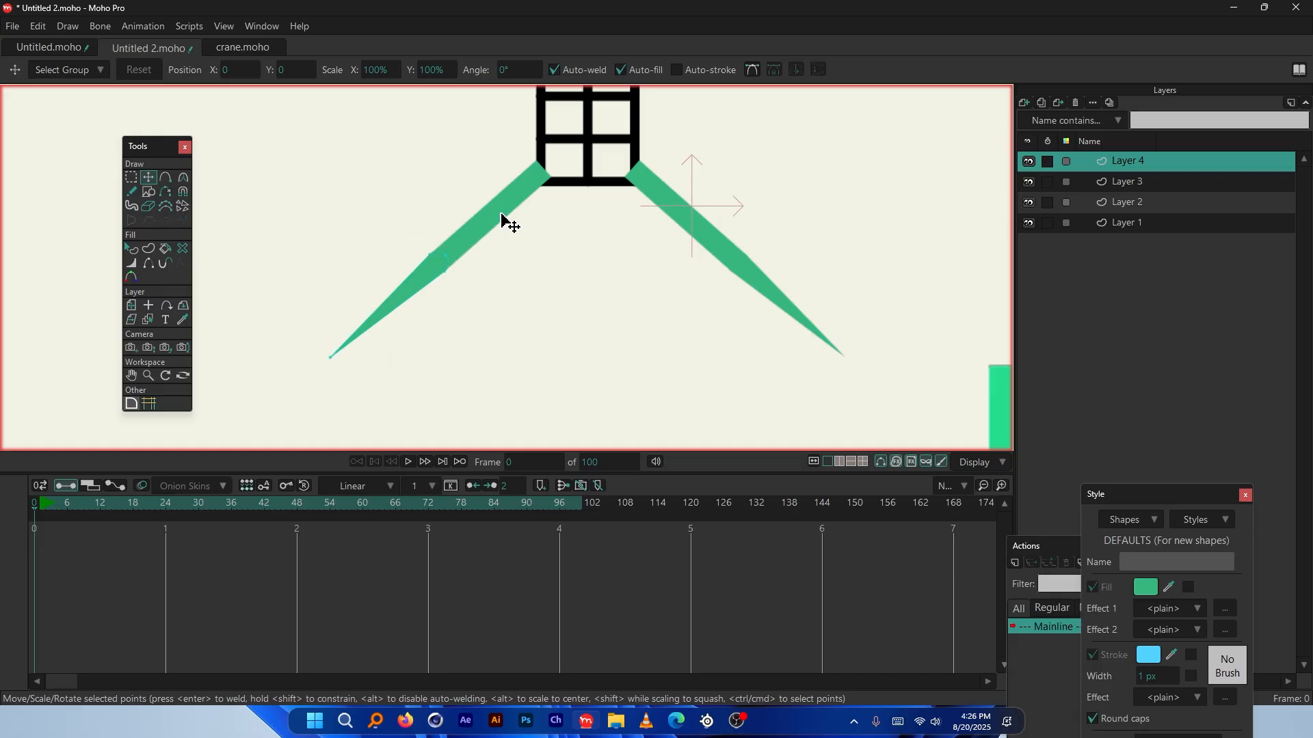
{"action": "left_click", "coordinate": [502, 217], "text": "ctrl+alt"}
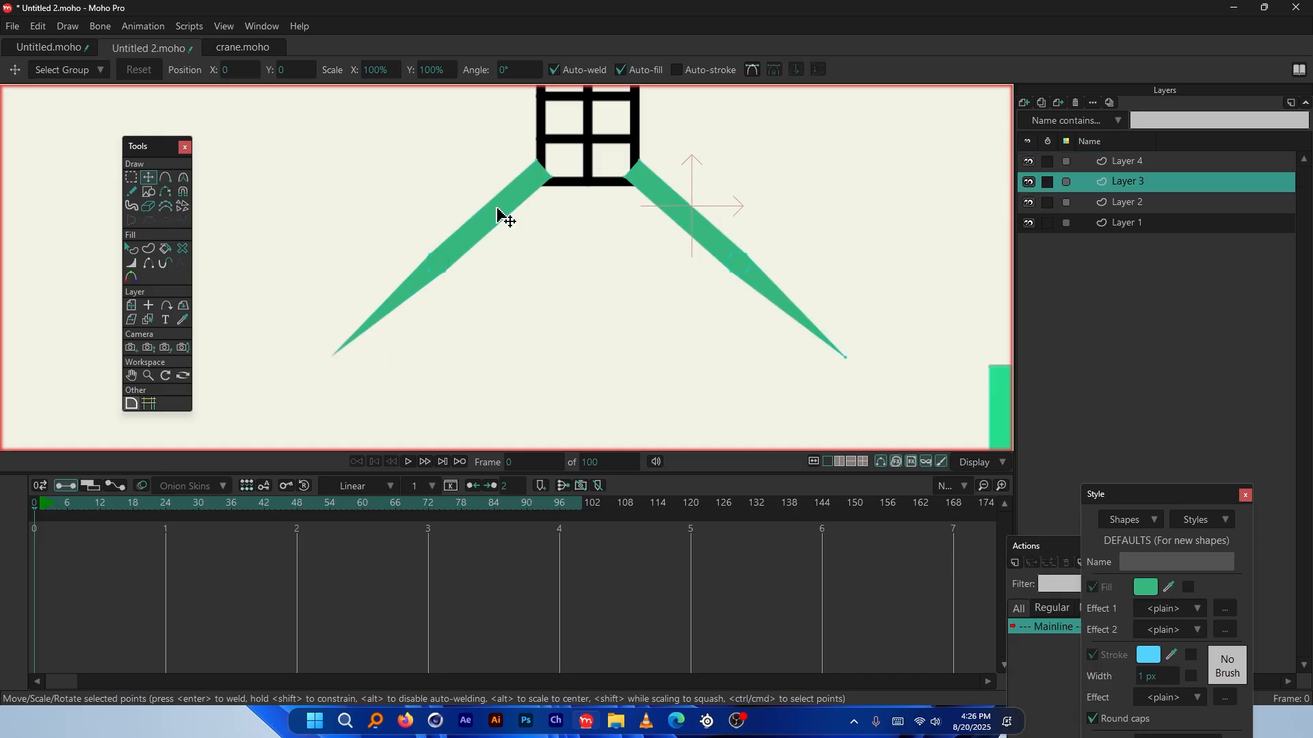
{"action": "left_click", "coordinate": [499, 212]}
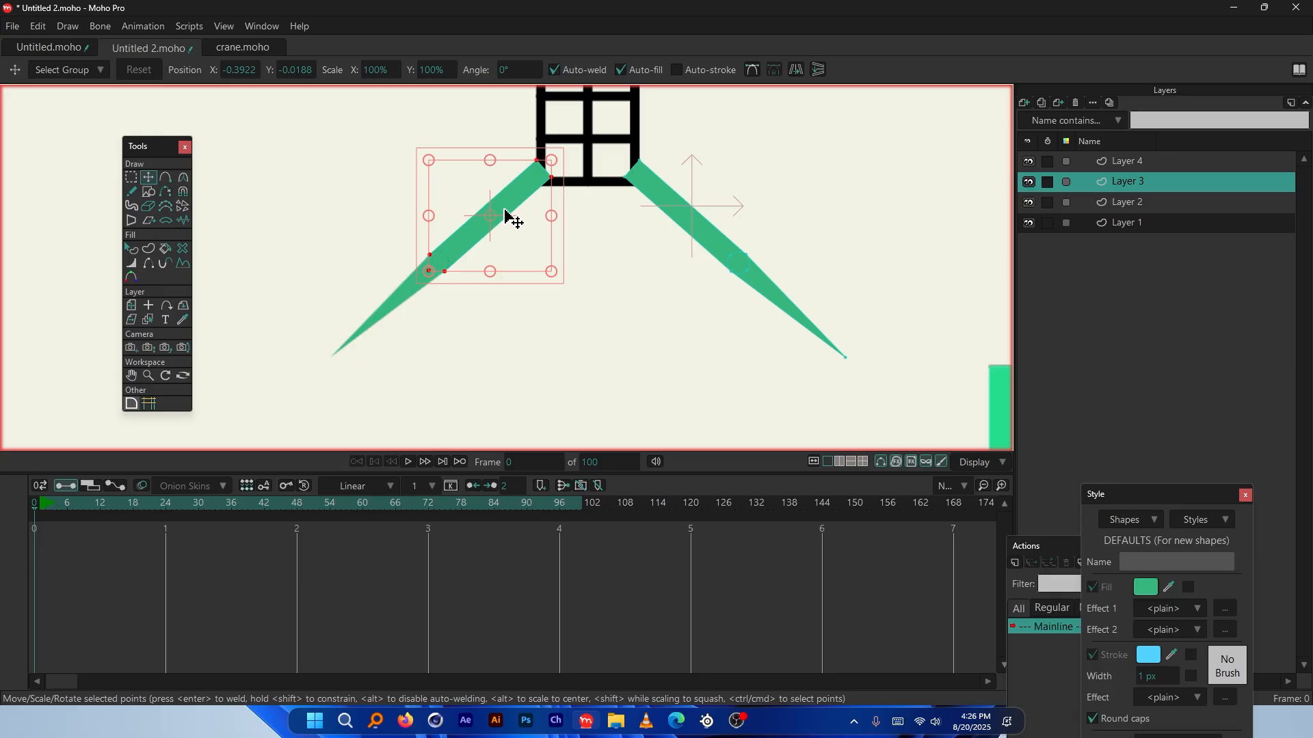
{"action": "key", "text": "ctrl+x"}
{"action": "left_click", "coordinate": [1024, 103]}
{"action": "left_click", "coordinate": [1039, 122]}
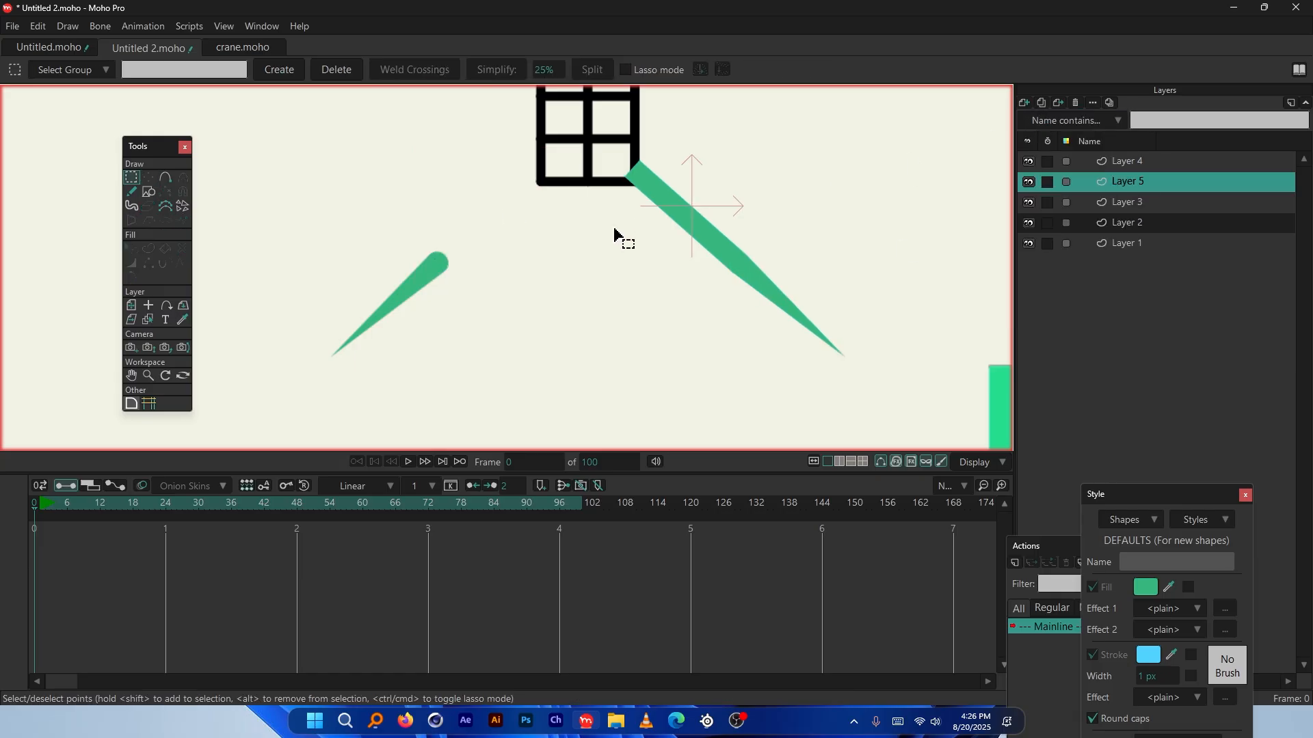
{"action": "key", "text": "ctrl+v"}
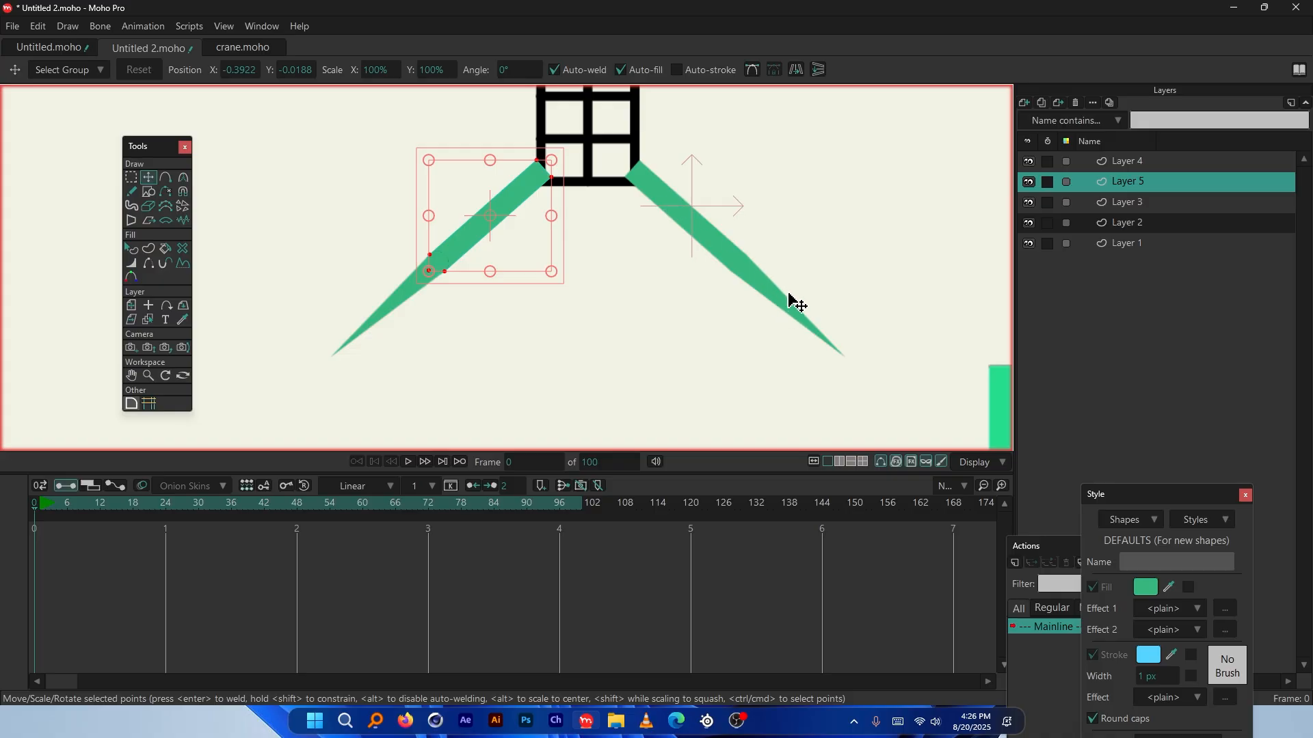
{"action": "left_click", "coordinate": [655, 205], "text": "ctrl+alt"}
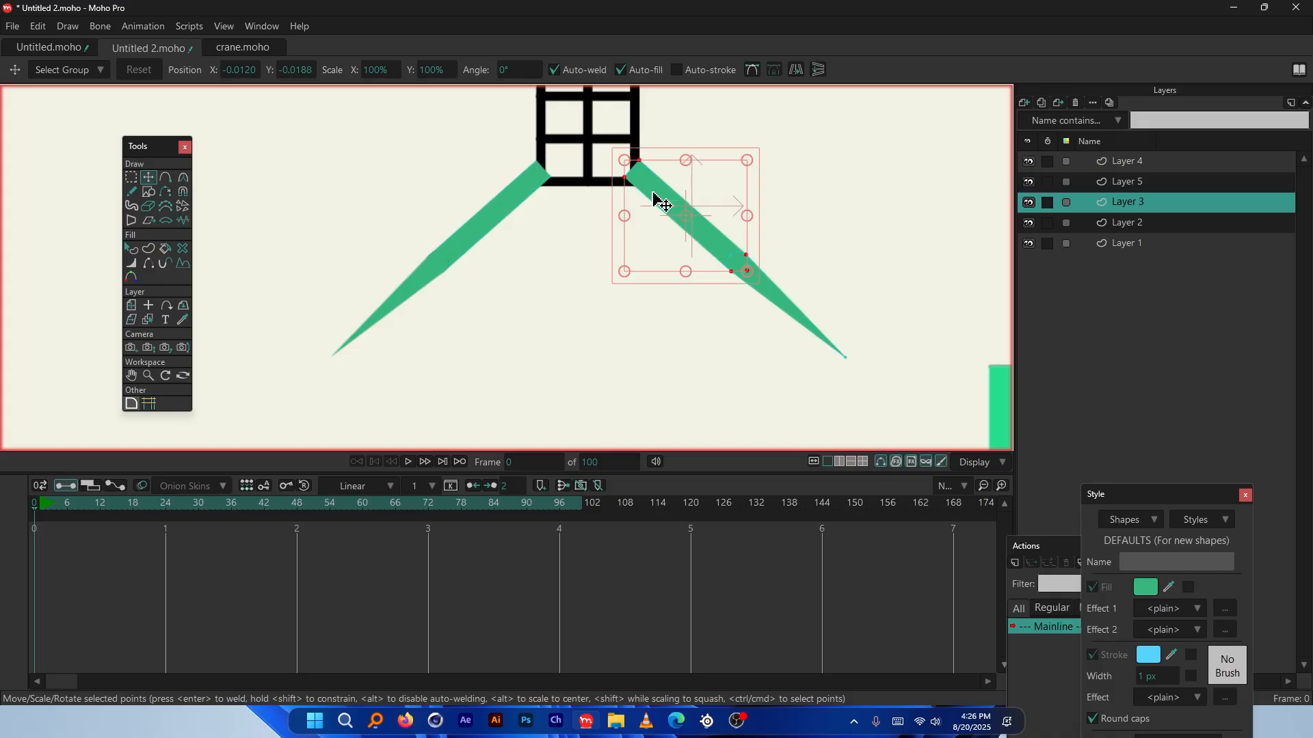
{"action": "key", "text": "ctrl+x"}
{"action": "left_click", "coordinate": [1024, 102]}
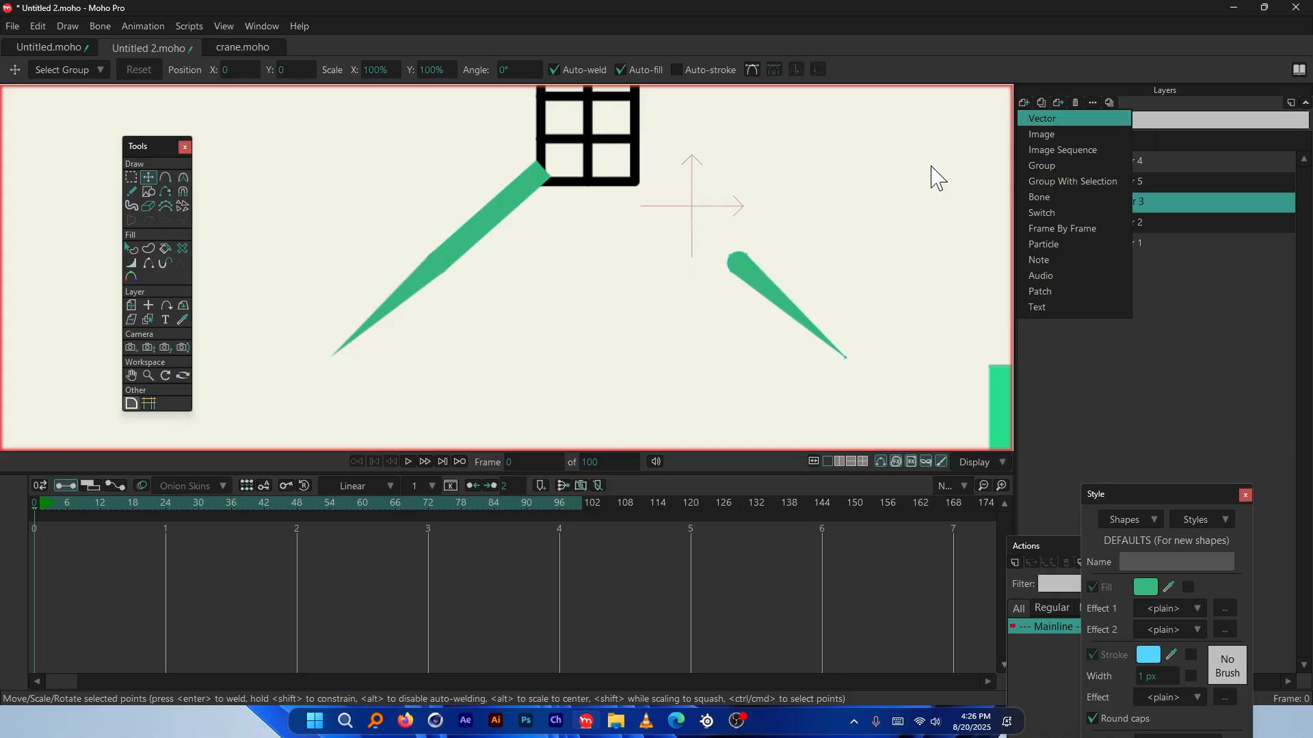
Paste the right arm's upper piece into a new vector Layer 6, then label Layers 3–6 green
{"action": "key", "text": "Return"}
{"action": "key", "text": "ctrl+v"}
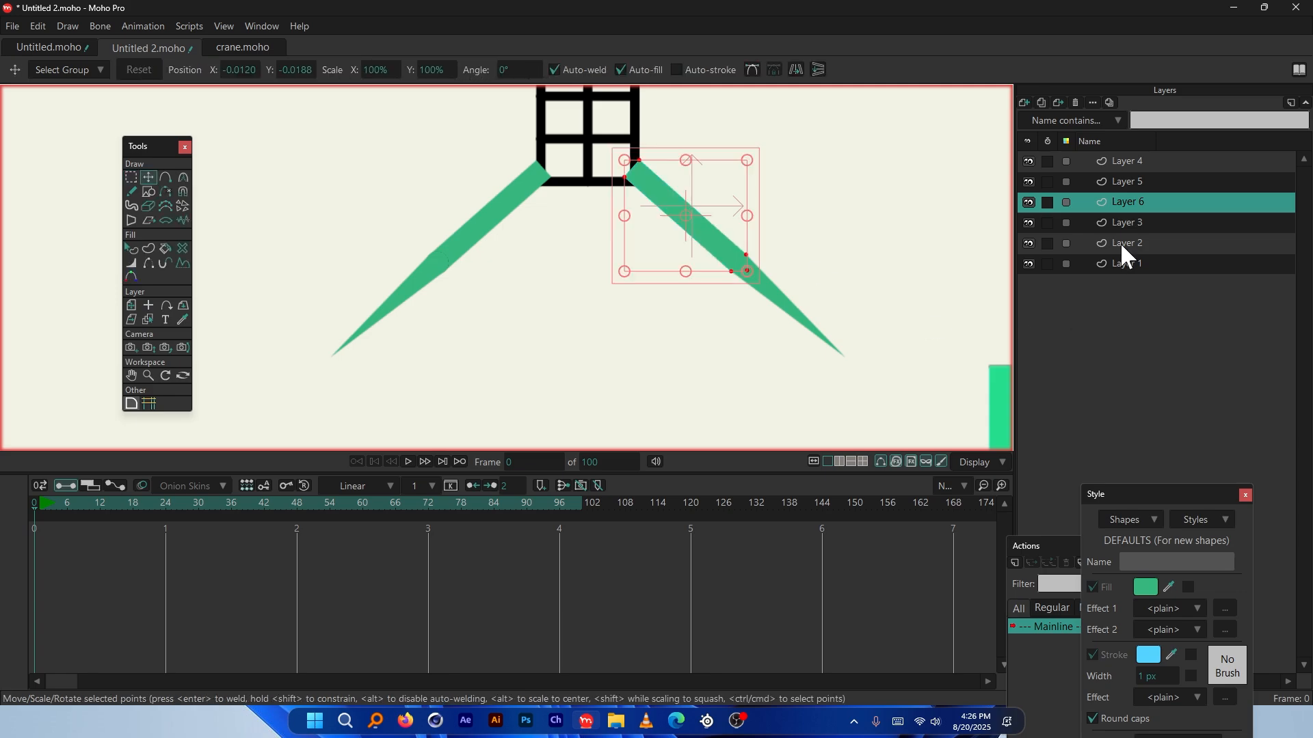
{"action": "left_click", "coordinate": [1125, 223]}
{"action": "left_click", "coordinate": [1134, 163], "text": "shift"}
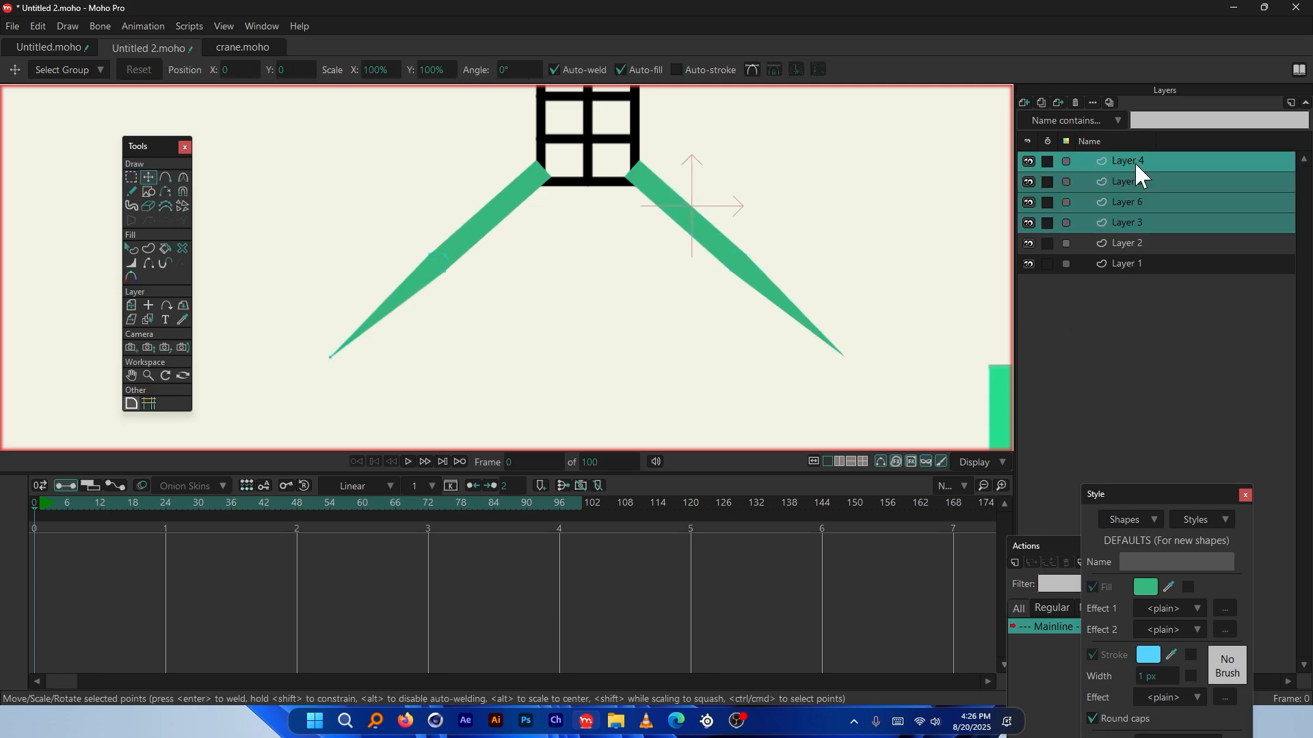
{"action": "left_click", "coordinate": [1066, 181]}
{"action": "left_click", "coordinate": [1094, 257]}
Hide Layers 1 and 2, then toggle Layers 3, 6, 5 and 4 off and on to check each arm piece
{"action": "key", "text": "ctrl+alt+h"}
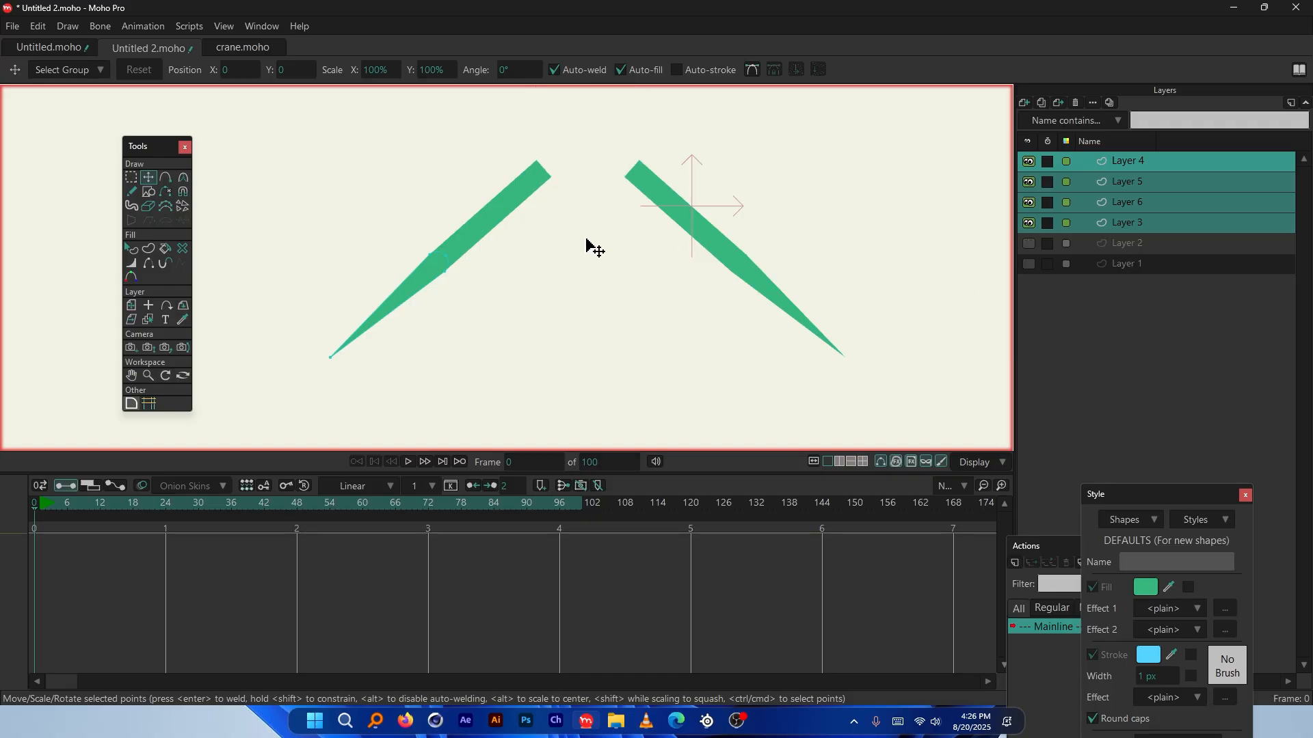
{"action": "left_click", "coordinate": [1027, 224]}
{"action": "left_click", "coordinate": [1027, 223]}
{"action": "left_click", "coordinate": [1029, 203]}
{"action": "left_click", "coordinate": [1029, 203]}
{"action": "left_click", "coordinate": [1028, 179]}
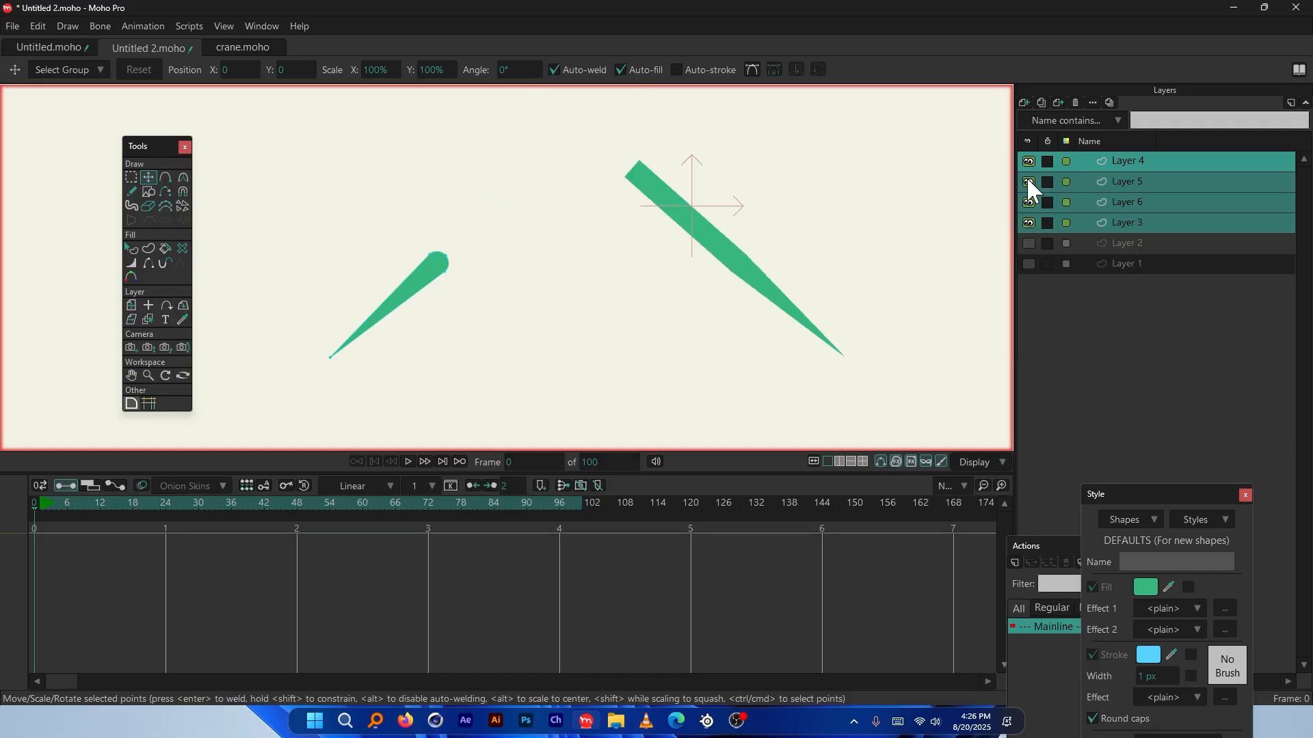
{"action": "left_click", "coordinate": [1028, 179]}
{"action": "left_click", "coordinate": [1030, 160]}
{"action": "left_click", "coordinate": [1029, 161]}
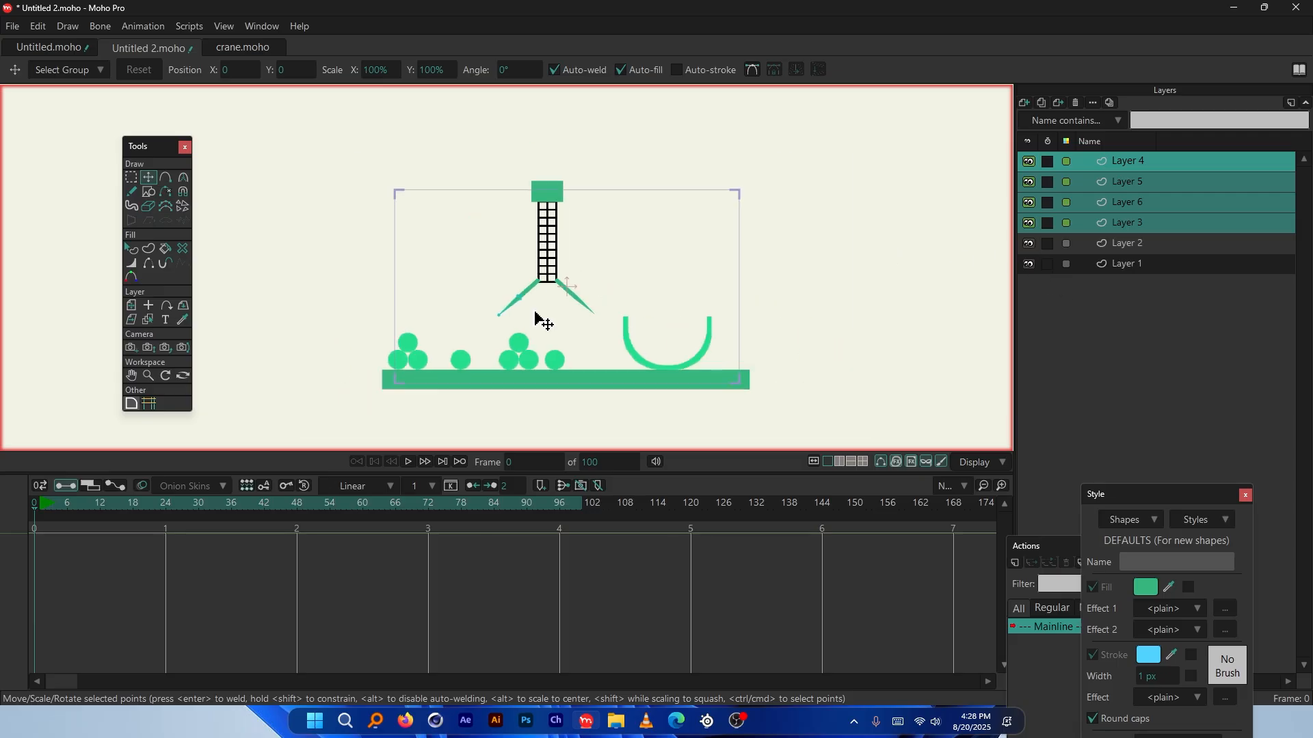
Select Layers 2 through 6 together, from the tower layer to the arm layers
{"action": "scroll", "coordinate": [536, 322], "scroll_direction": "up", "scroll_amount": 4}
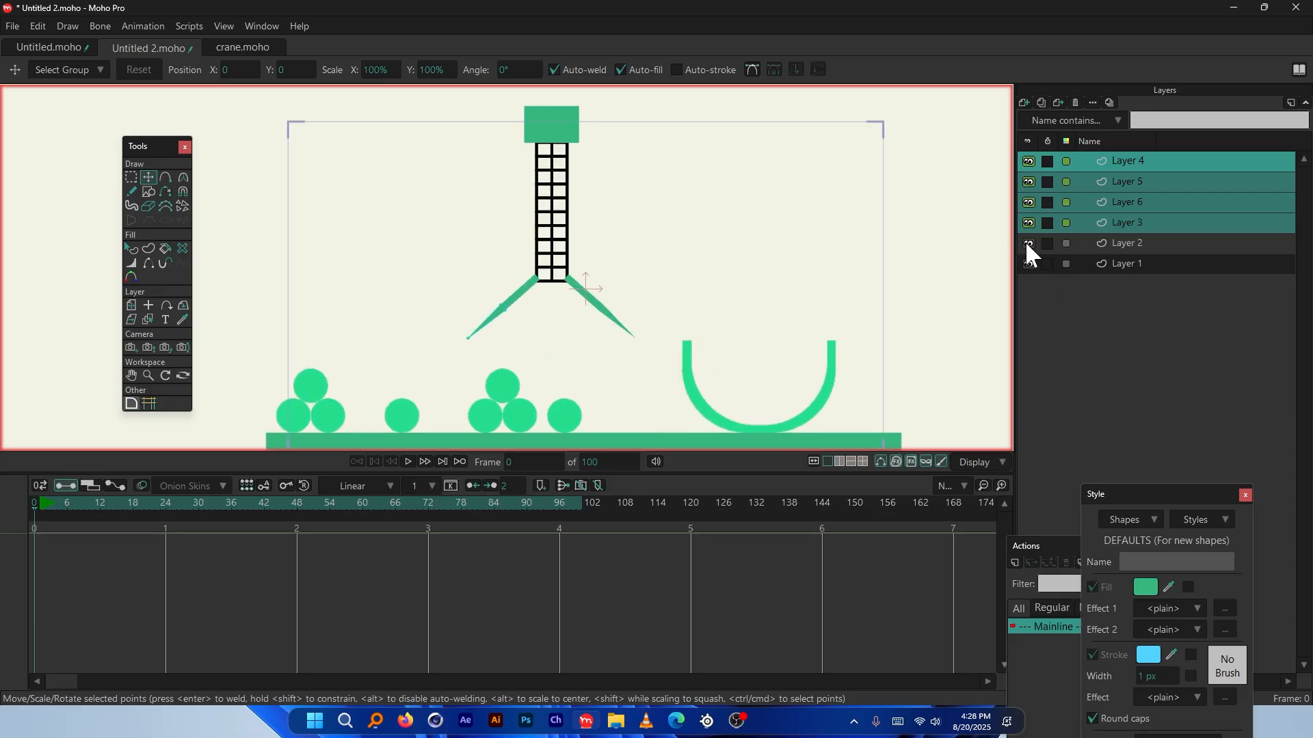
{"action": "left_click", "coordinate": [1116, 246]}
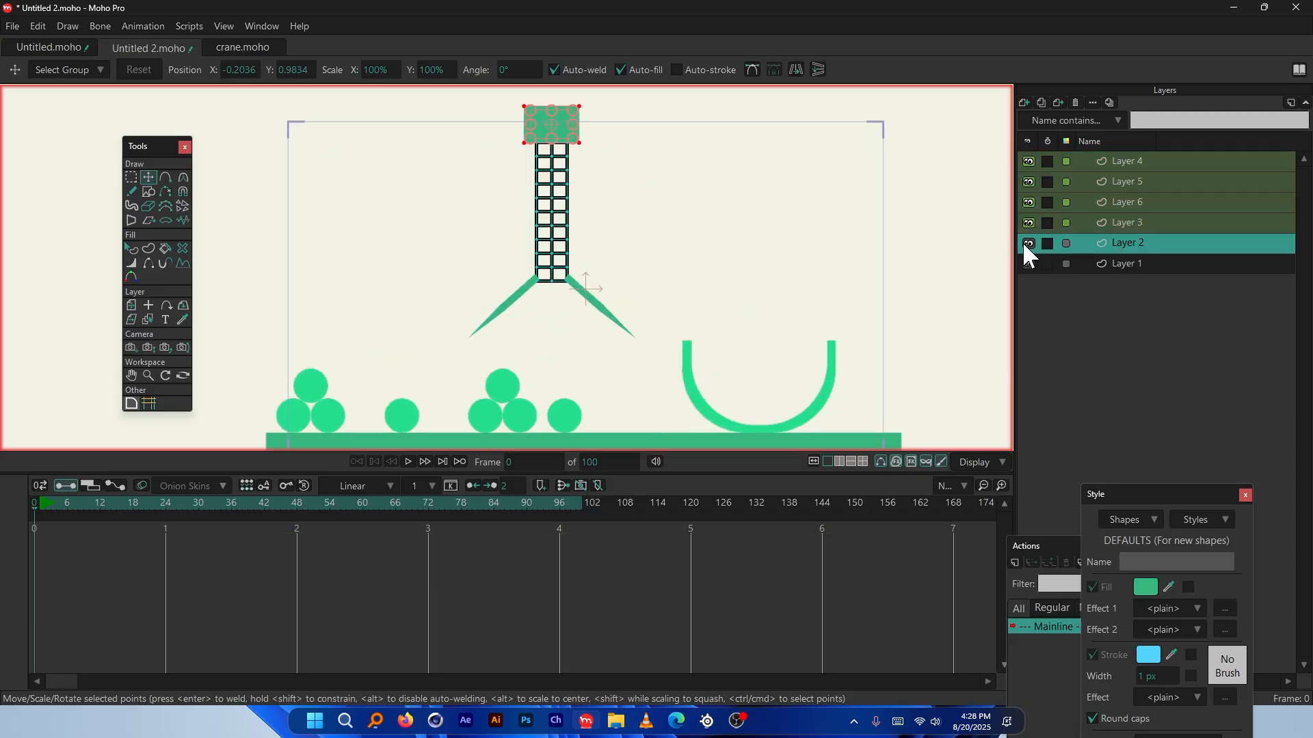
{"action": "left_click", "coordinate": [1130, 165], "text": "shift"}
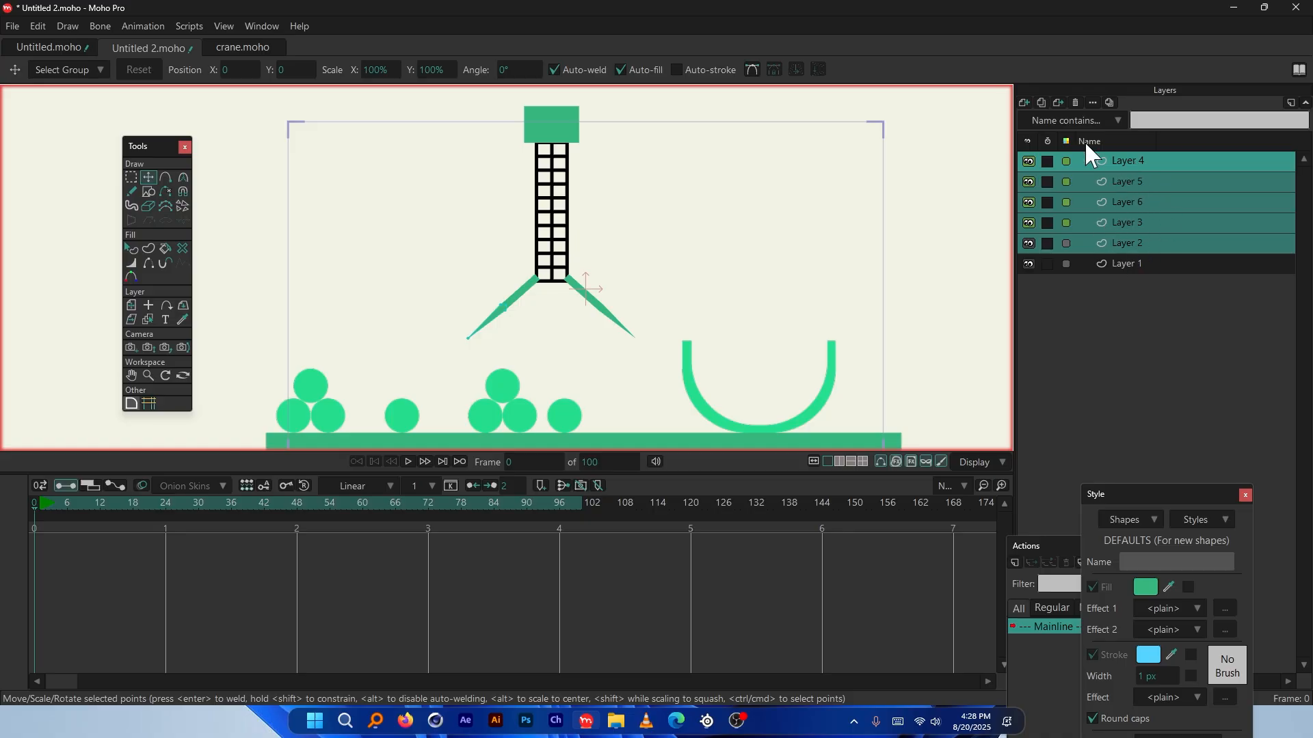
{"action": "scroll", "coordinate": [558, 178], "scroll_direction": "up", "scroll_amount": 1}
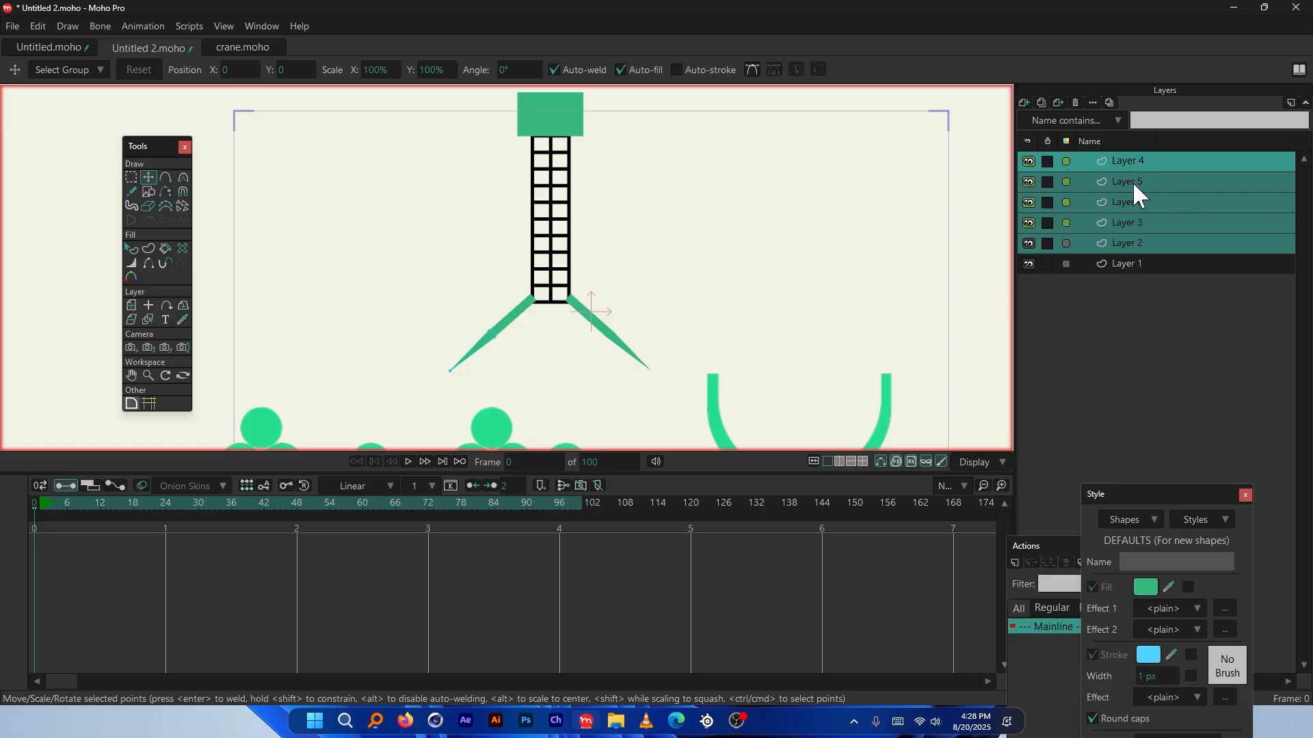
Group the selected Layers 2–6 into a new Layer 7 and convert it to a bone layer
{"action": "right_click", "coordinate": [1133, 160]}
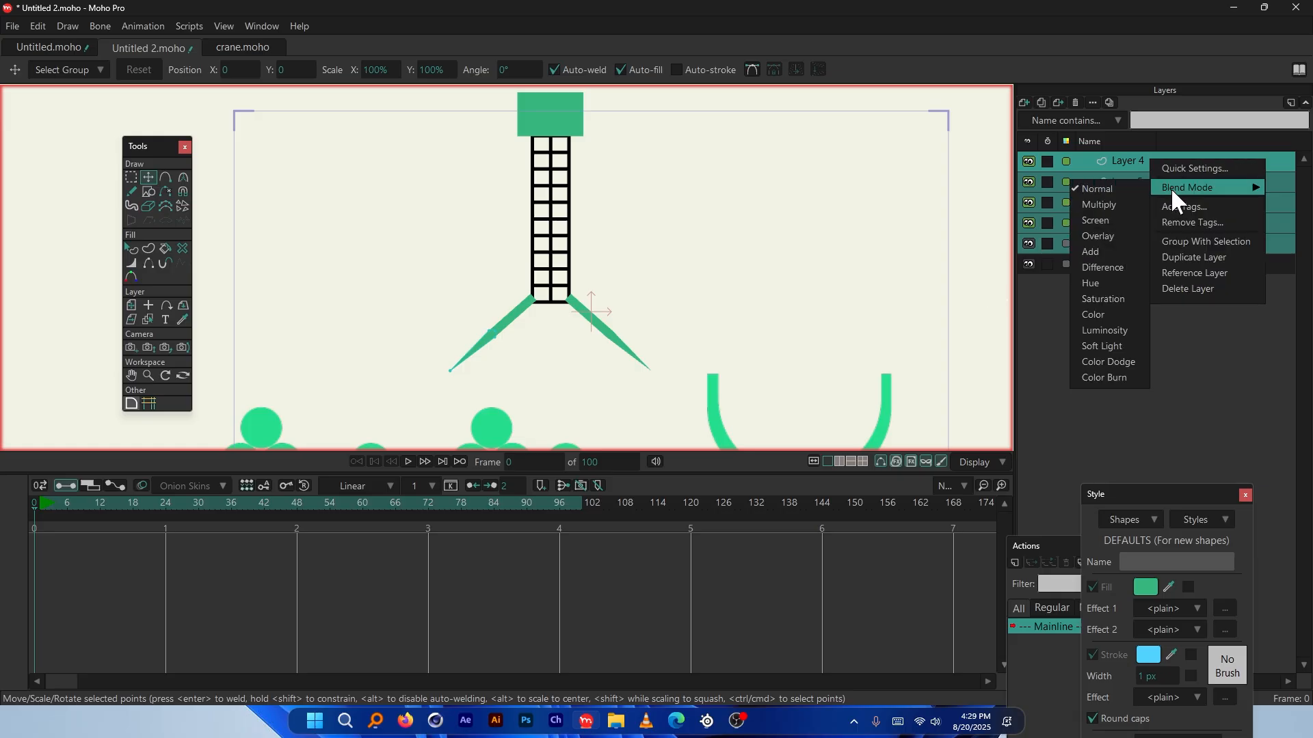
{"action": "left_click", "coordinate": [1200, 240]}
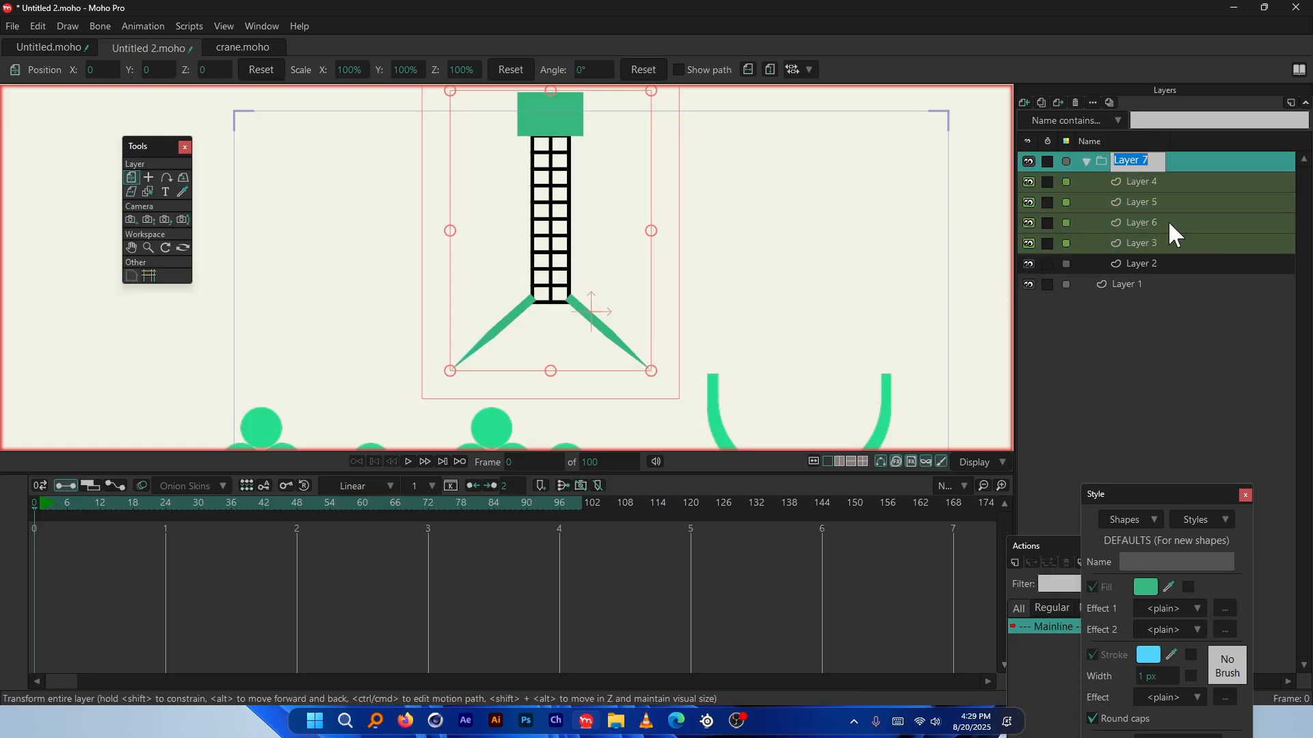
{"action": "left_click", "coordinate": [1142, 162]}
{"action": "right_click", "coordinate": [1131, 161]}
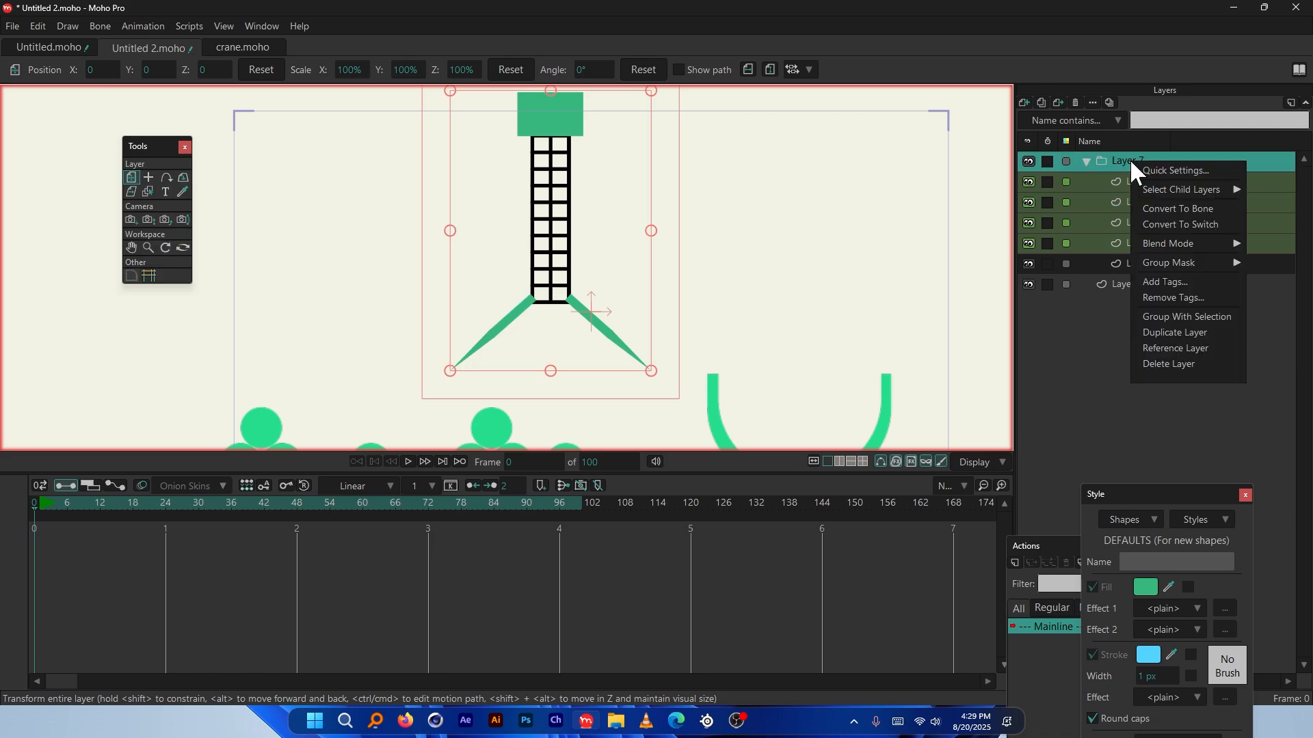
{"action": "left_click", "coordinate": [1186, 208]}
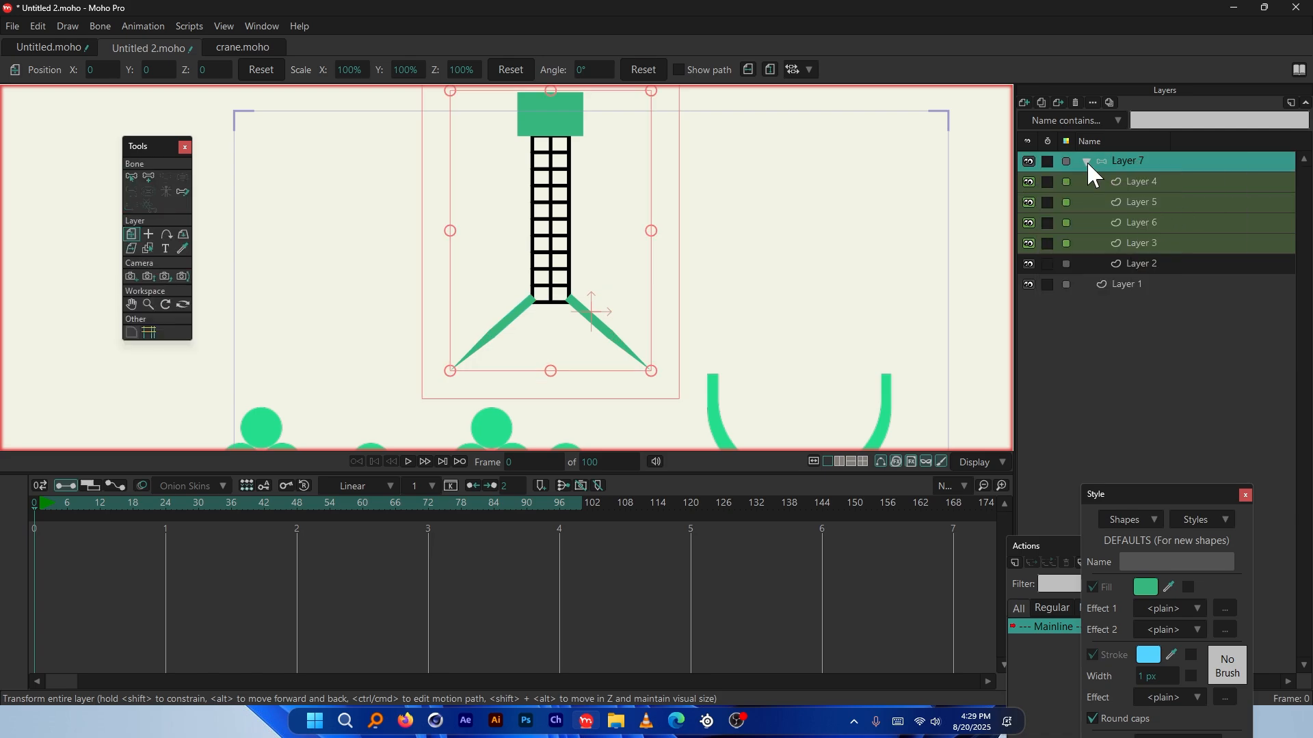
Label Layer 7 orange and the ground Layer 1 purple
{"action": "left_click", "coordinate": [1066, 162]}
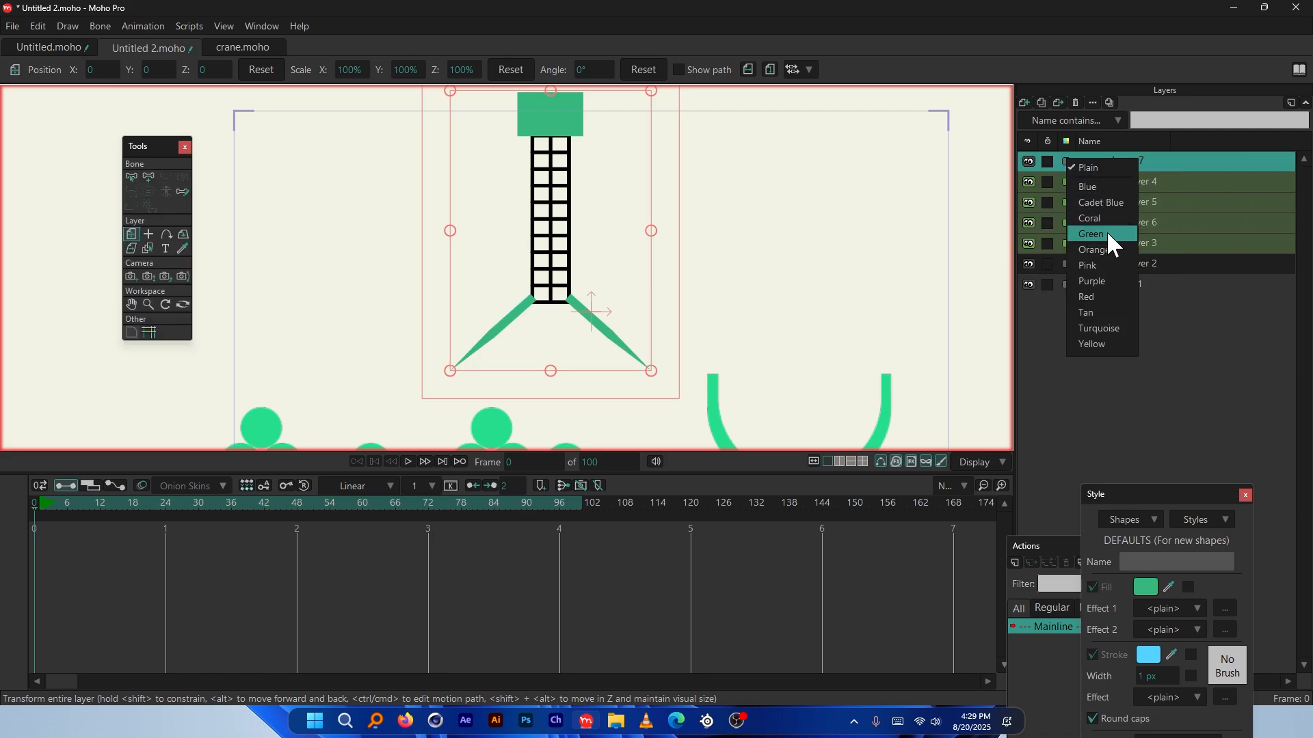
{"action": "left_click", "coordinate": [1113, 252]}
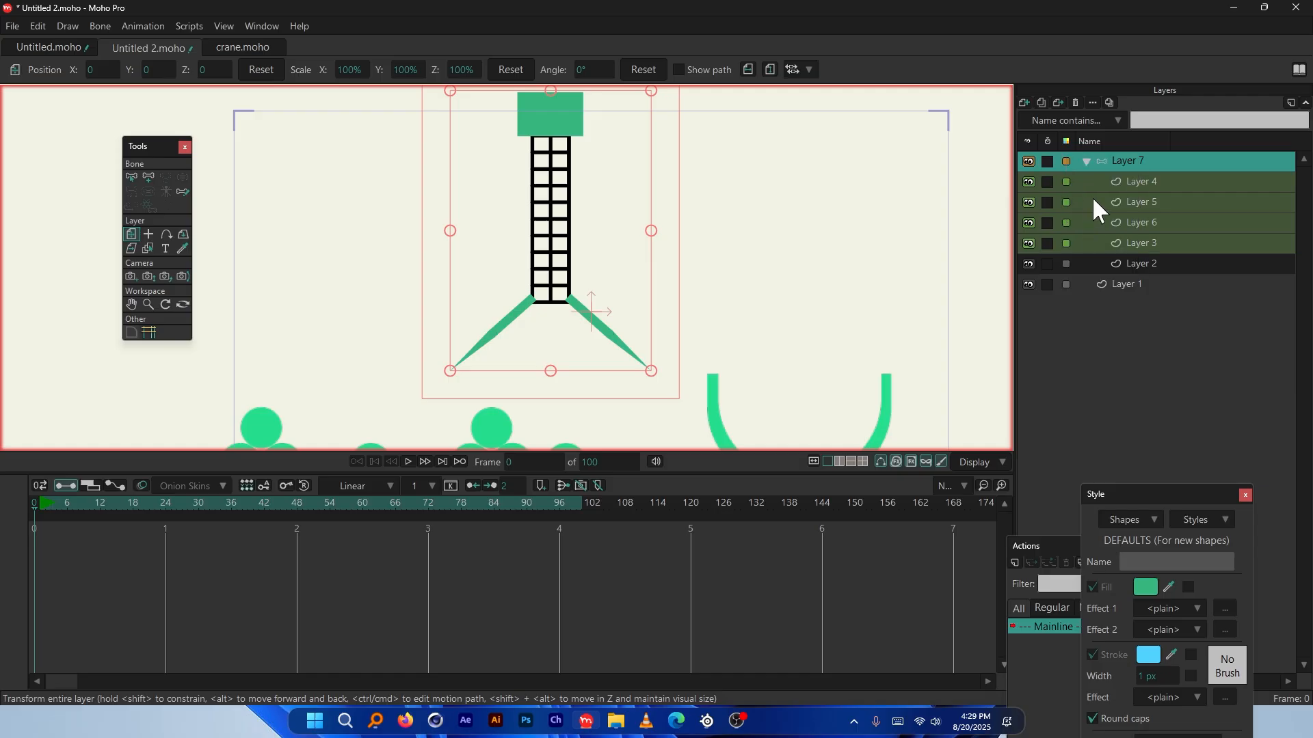
{"action": "left_click", "coordinate": [1122, 285]}
{"action": "scroll", "coordinate": [572, 356], "scroll_direction": "down", "scroll_amount": 3}
{"action": "scroll", "coordinate": [734, 351], "scroll_direction": "up", "scroll_amount": 1}
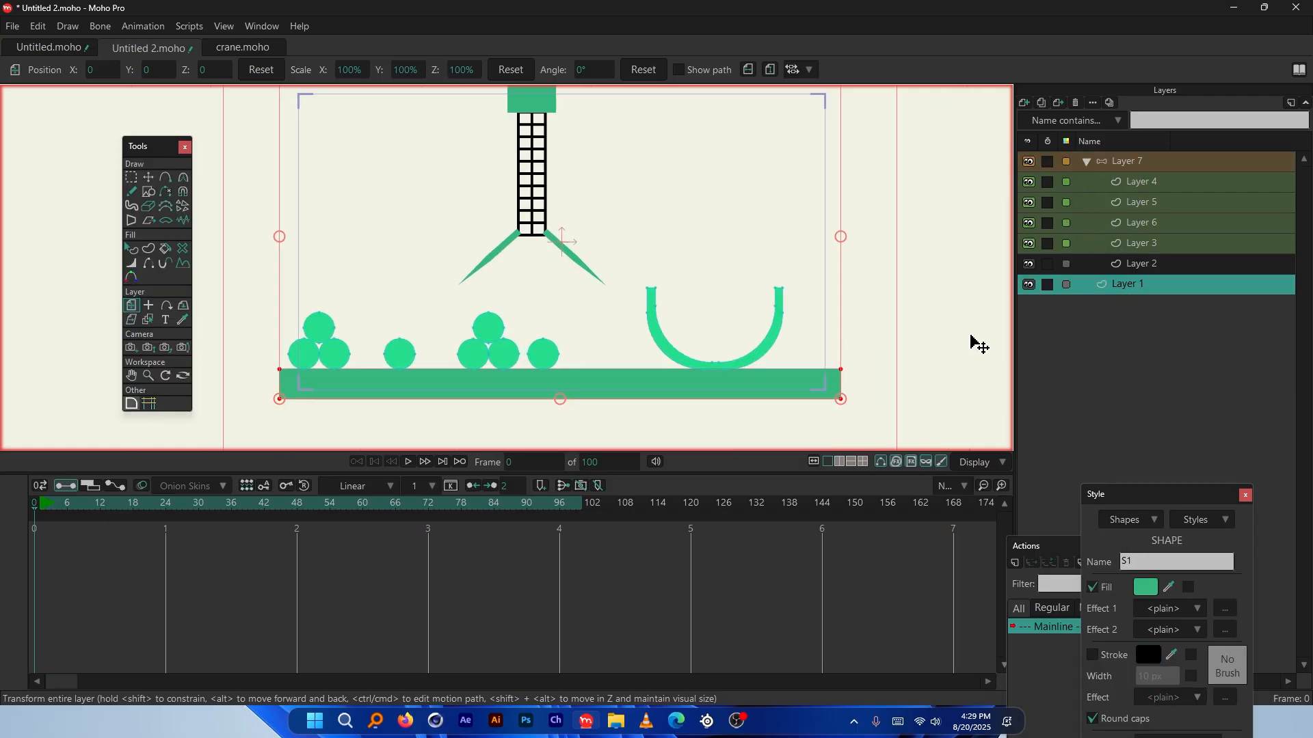
{"action": "left_click", "coordinate": [1069, 287]}
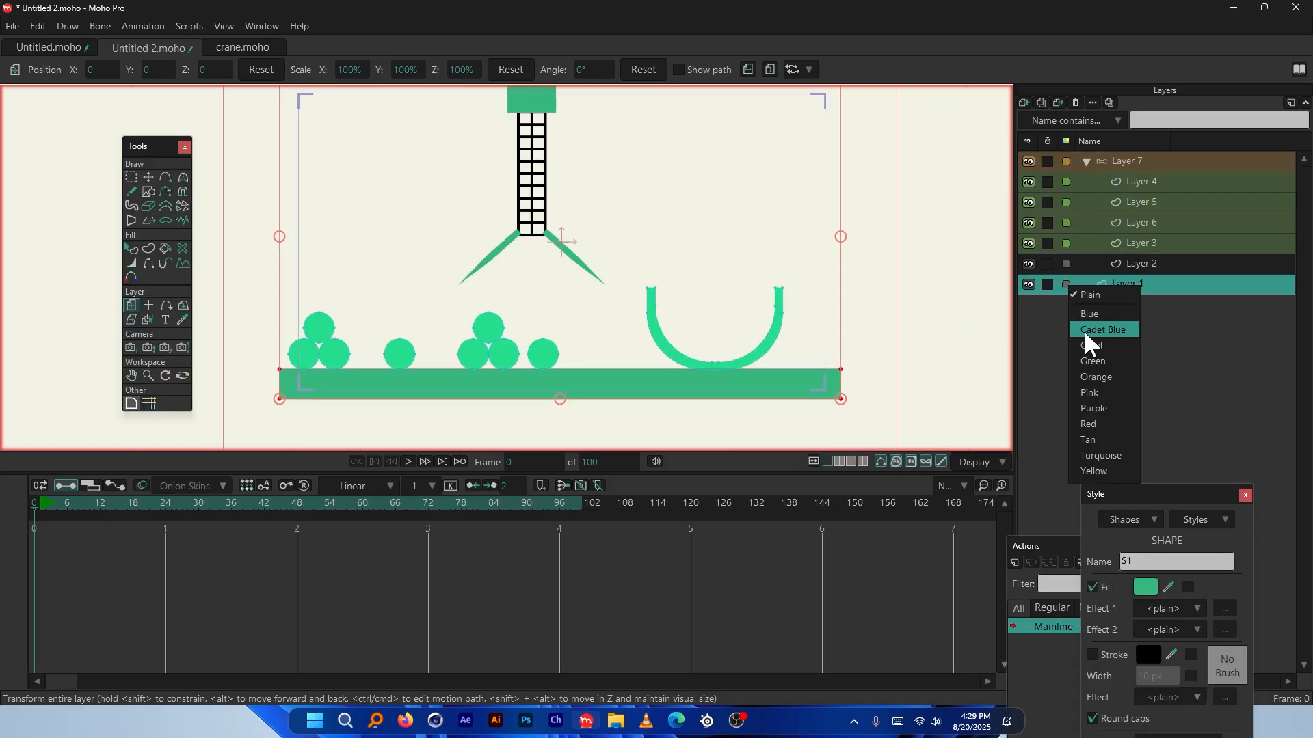
{"action": "left_click", "coordinate": [1114, 418]}
With the Layer 7 bone group selected, choose the Add Bone tool
{"action": "scroll", "coordinate": [566, 114], "scroll_direction": "up", "scroll_amount": 4}
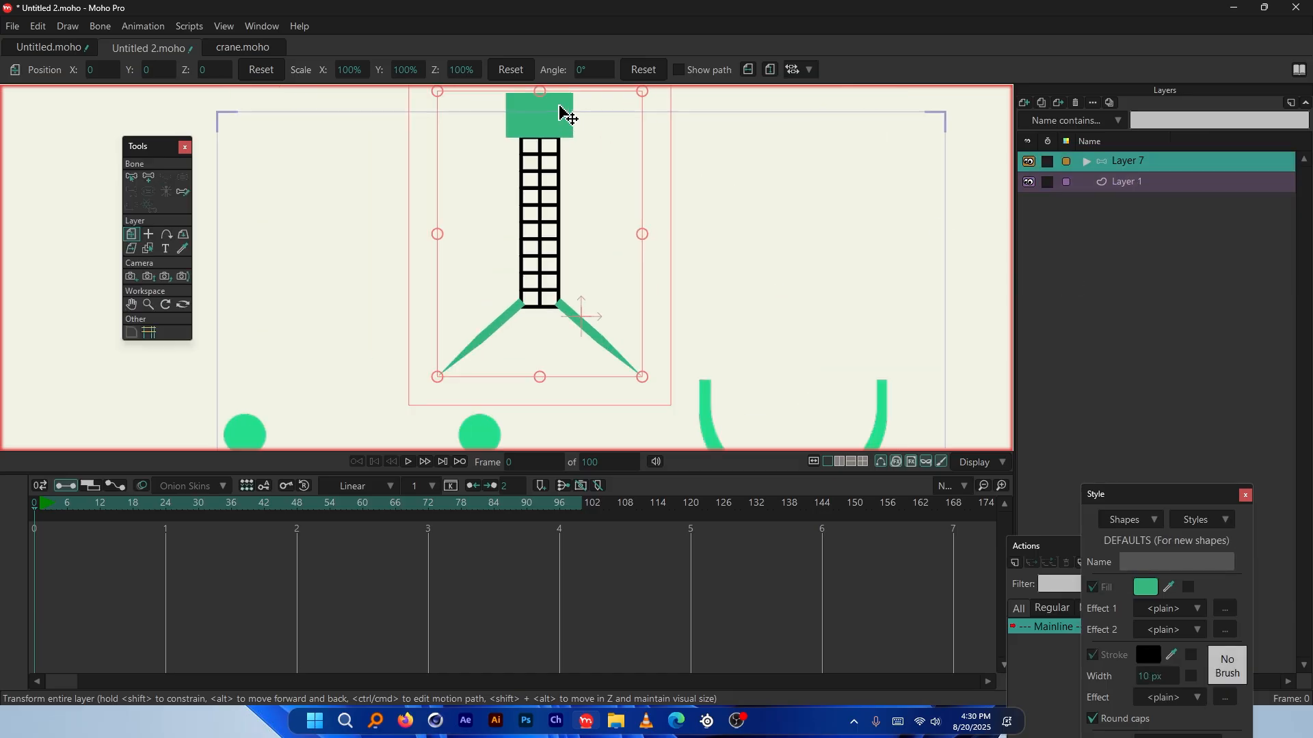
{"action": "scroll", "coordinate": [640, 228], "scroll_direction": "down", "scroll_amount": 2}
{"action": "scroll", "coordinate": [551, 140], "scroll_direction": "up", "scroll_amount": 2}
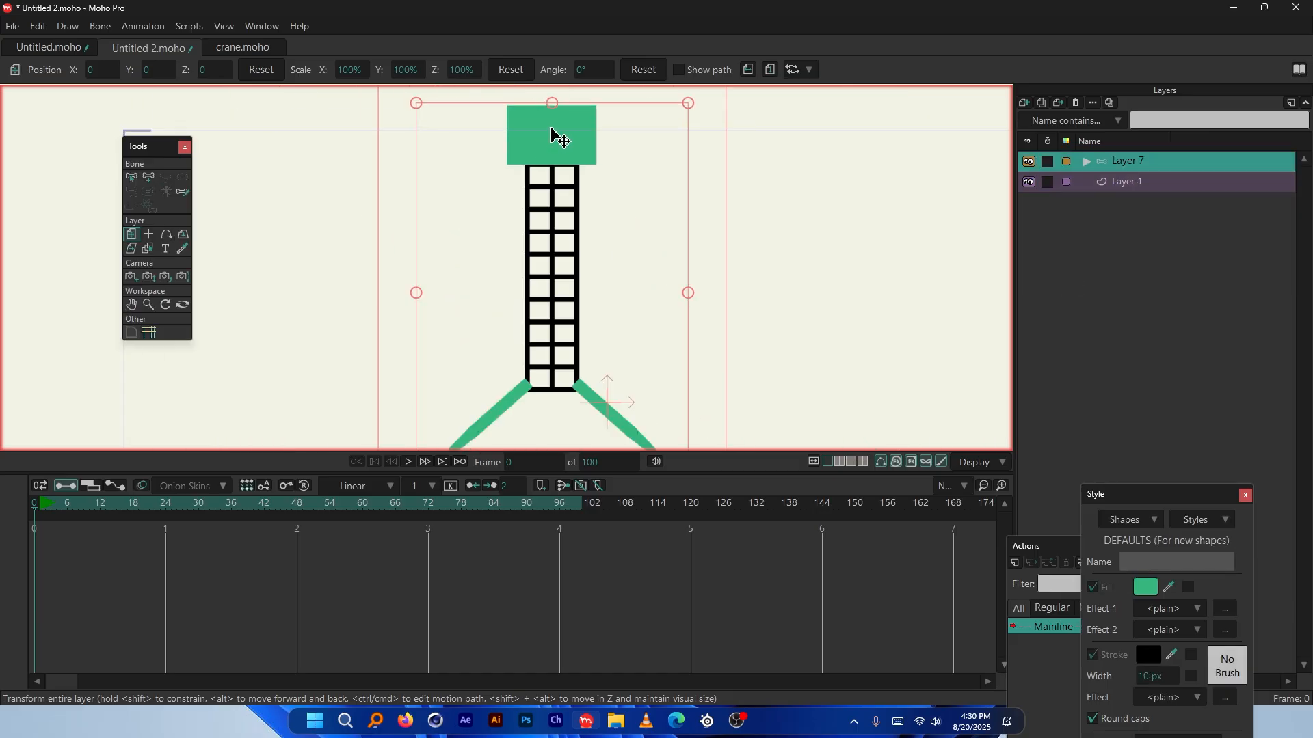
{"action": "left_click", "coordinate": [1148, 184]}
{"action": "left_click", "coordinate": [1066, 163]}
{"action": "scroll", "coordinate": [581, 112], "scroll_direction": "up", "scroll_amount": 4}
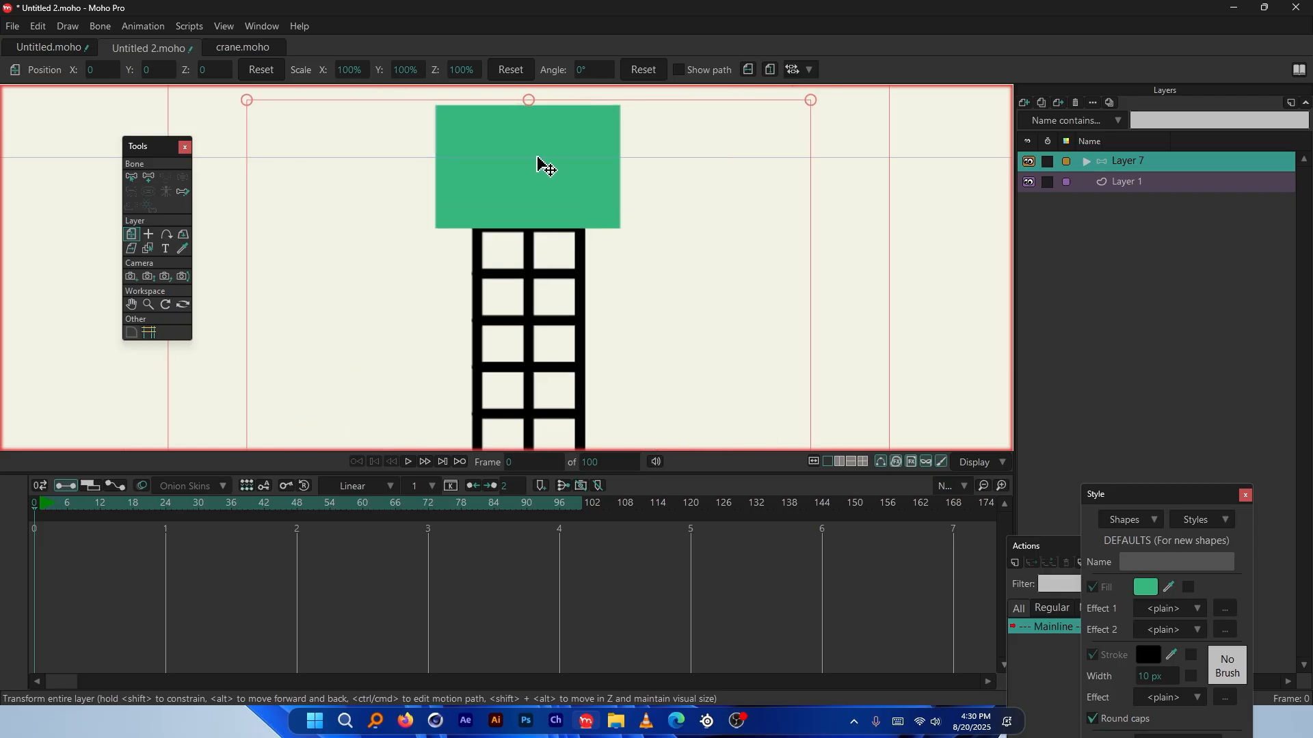
{"action": "left_click", "coordinate": [149, 178]}
Draw bone B1 from the green top block straight down to the tower's base
{"action": "scroll", "coordinate": [548, 105], "scroll_direction": "down", "scroll_amount": 4}
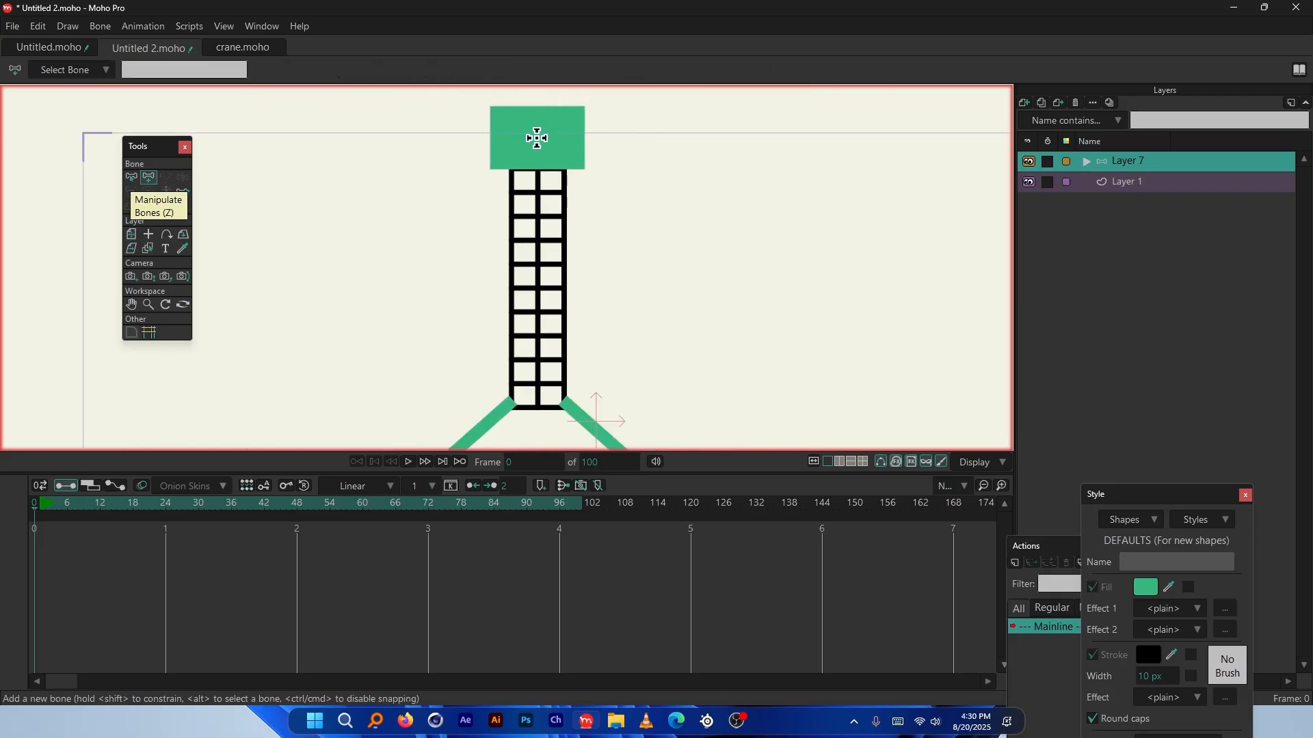
{"action": "left_click_drag", "start_coordinate": [538, 137], "coordinate": [555, 403]}
{"action": "scroll", "coordinate": [595, 96], "scroll_direction": "down", "scroll_amount": 3}
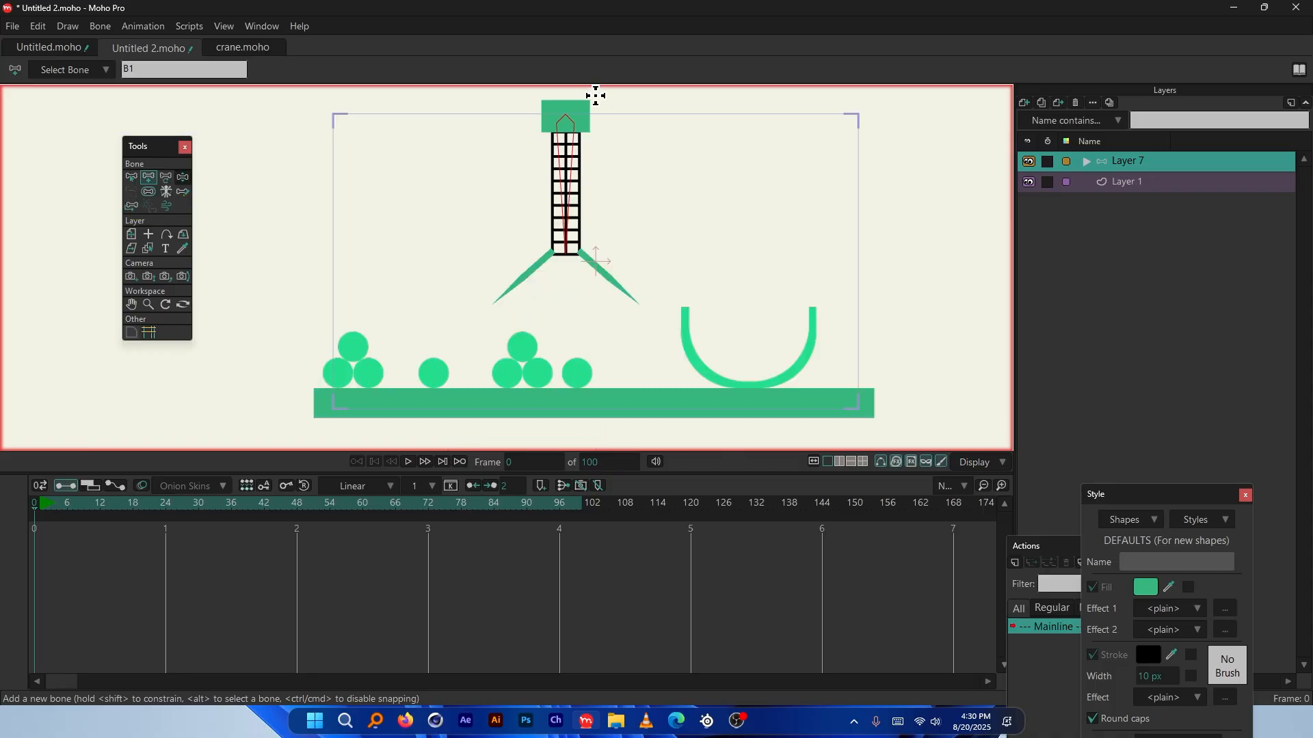
{"action": "scroll", "coordinate": [556, 265], "scroll_direction": "up", "scroll_amount": 5}
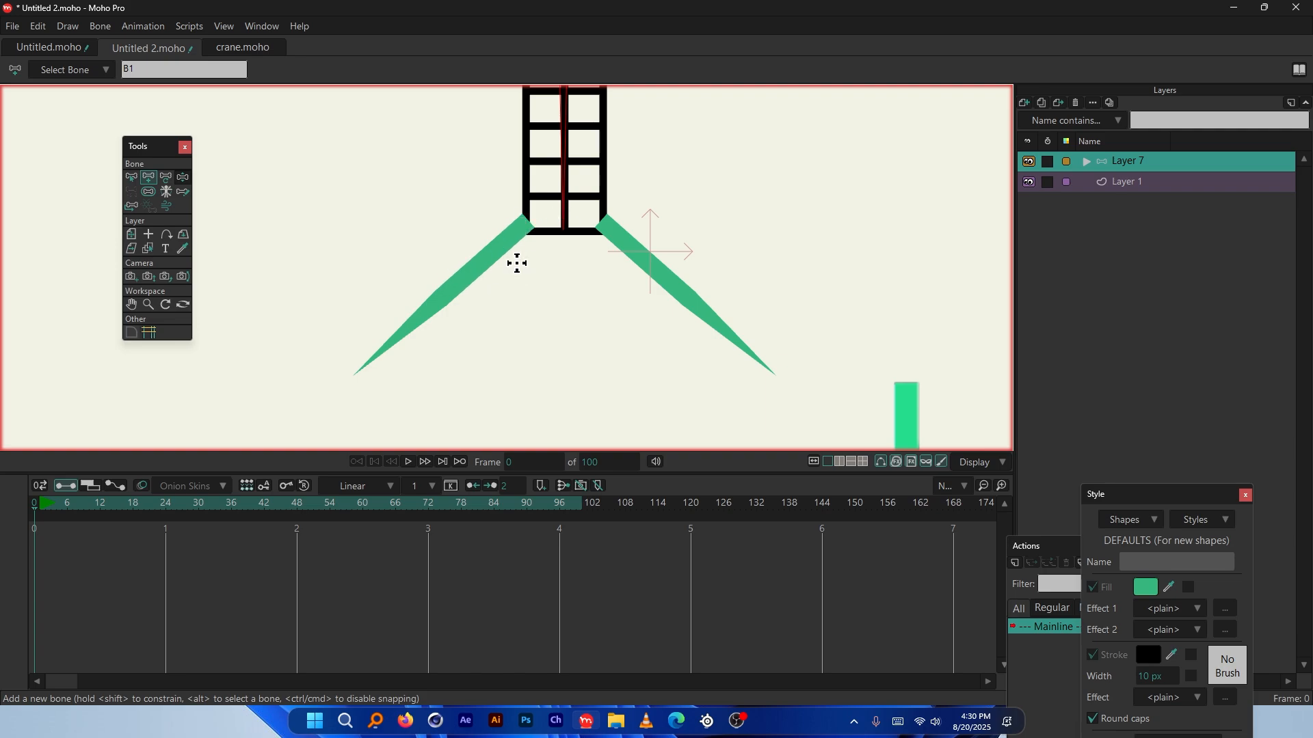
{"action": "scroll", "coordinate": [432, 299], "scroll_direction": "up", "scroll_amount": 4}
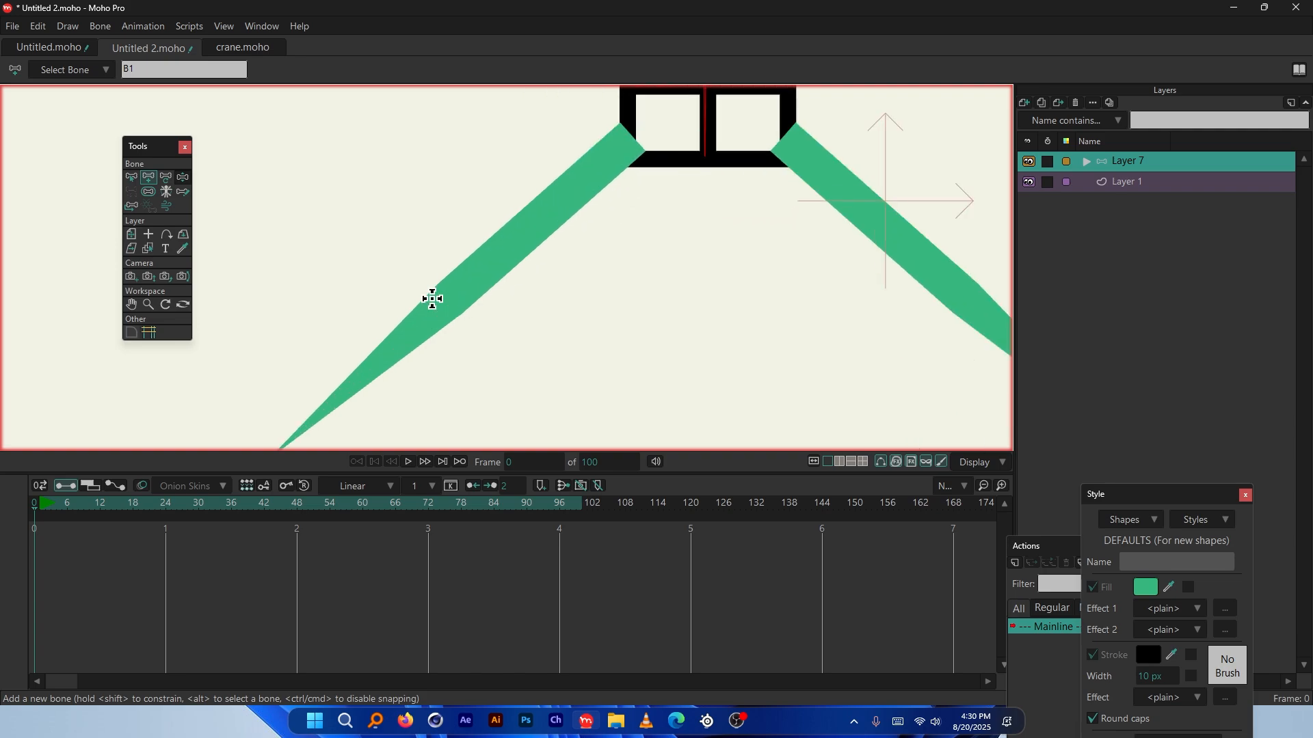
{"action": "scroll", "coordinate": [432, 298], "scroll_direction": "down", "scroll_amount": 4}
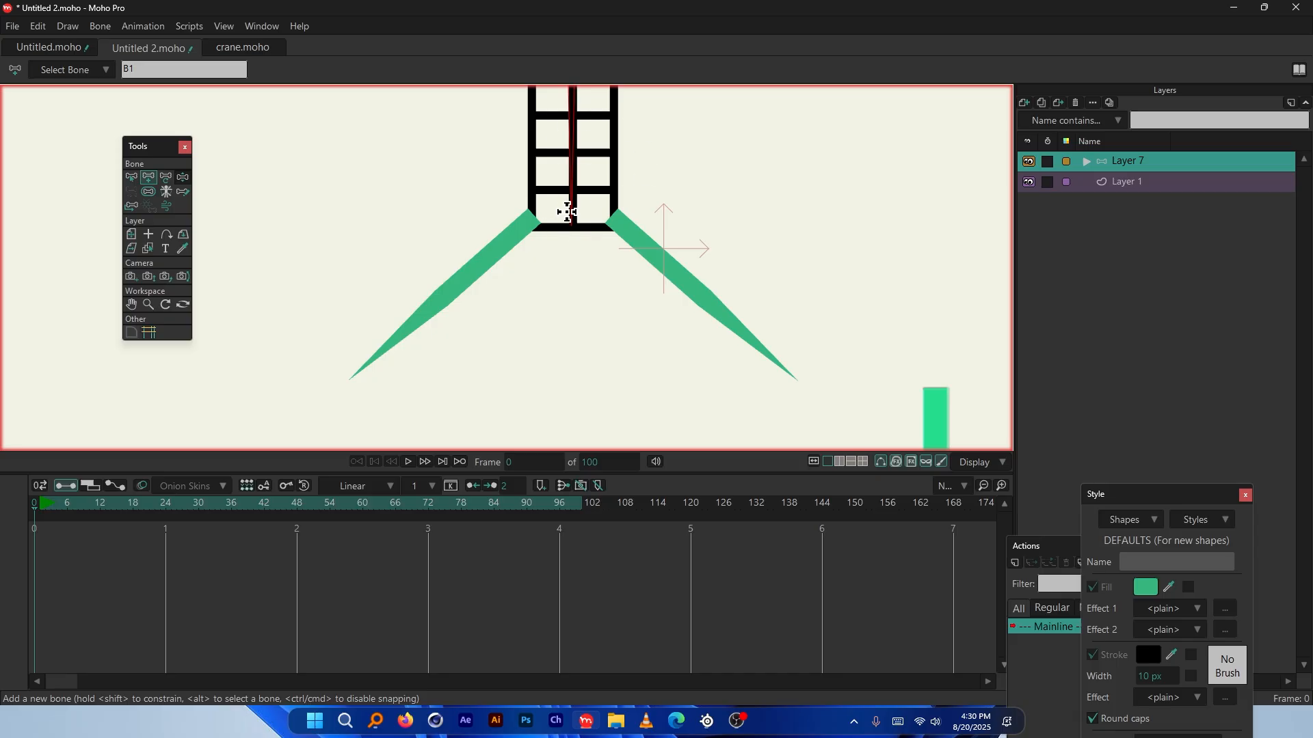
Expand Layer 7 and turn on Paths display for all selected claw-arm layers via Quick Settings
{"action": "left_click", "coordinate": [1086, 161]}
{"action": "left_click", "coordinate": [1148, 243]}
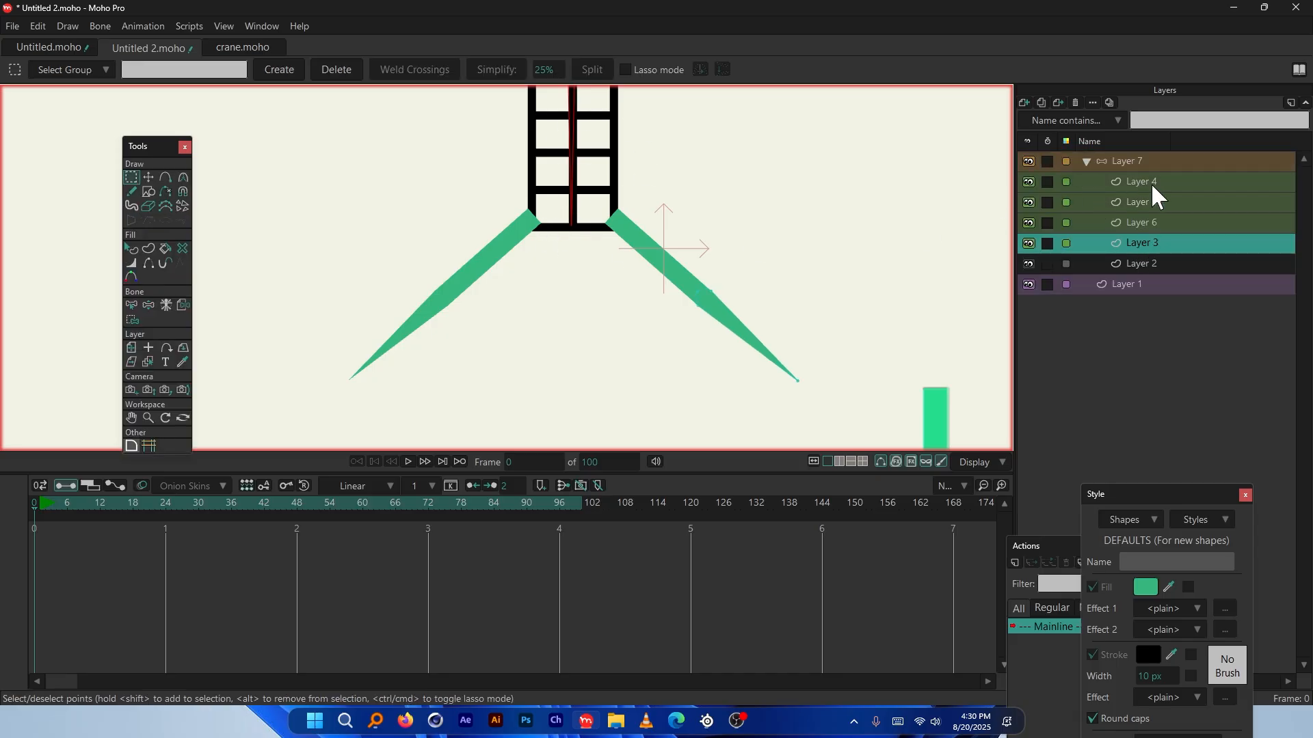
{"action": "left_click", "coordinate": [1169, 184], "text": "shift"}
{"action": "right_click", "coordinate": [1151, 181]}
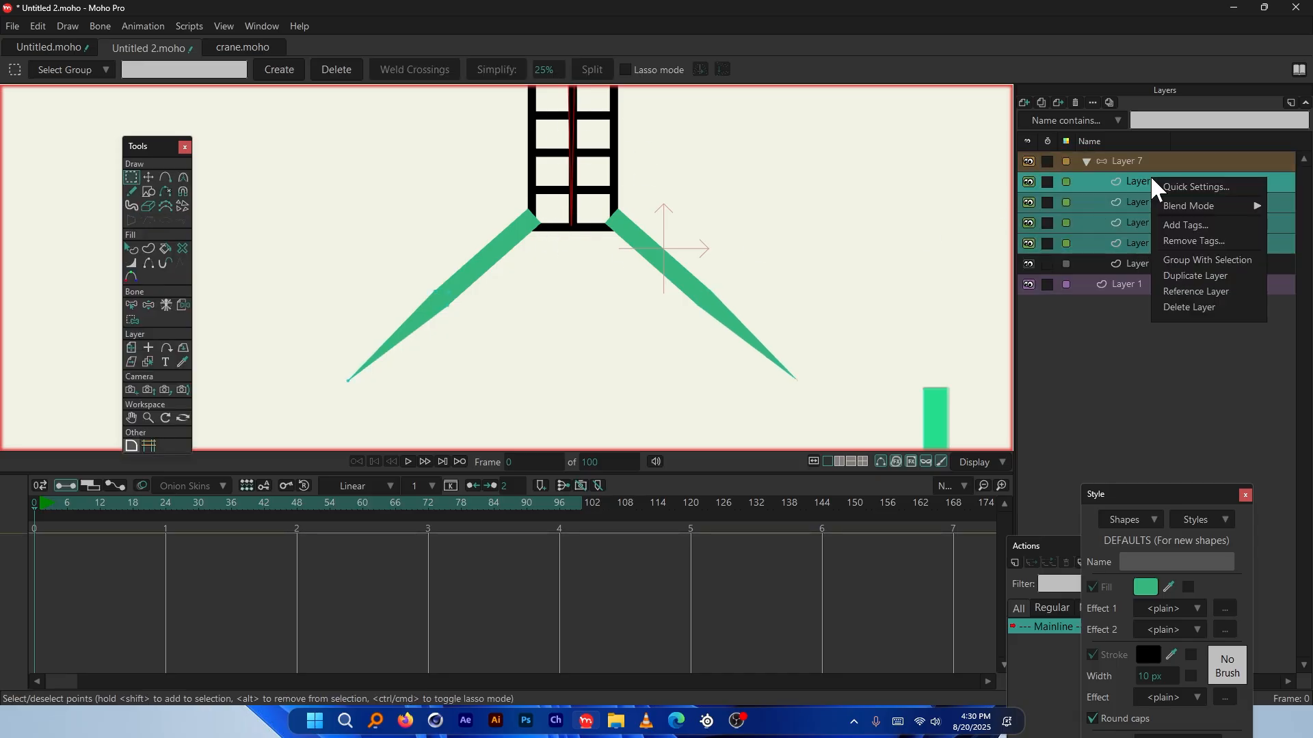
{"action": "left_click", "coordinate": [1189, 190]}
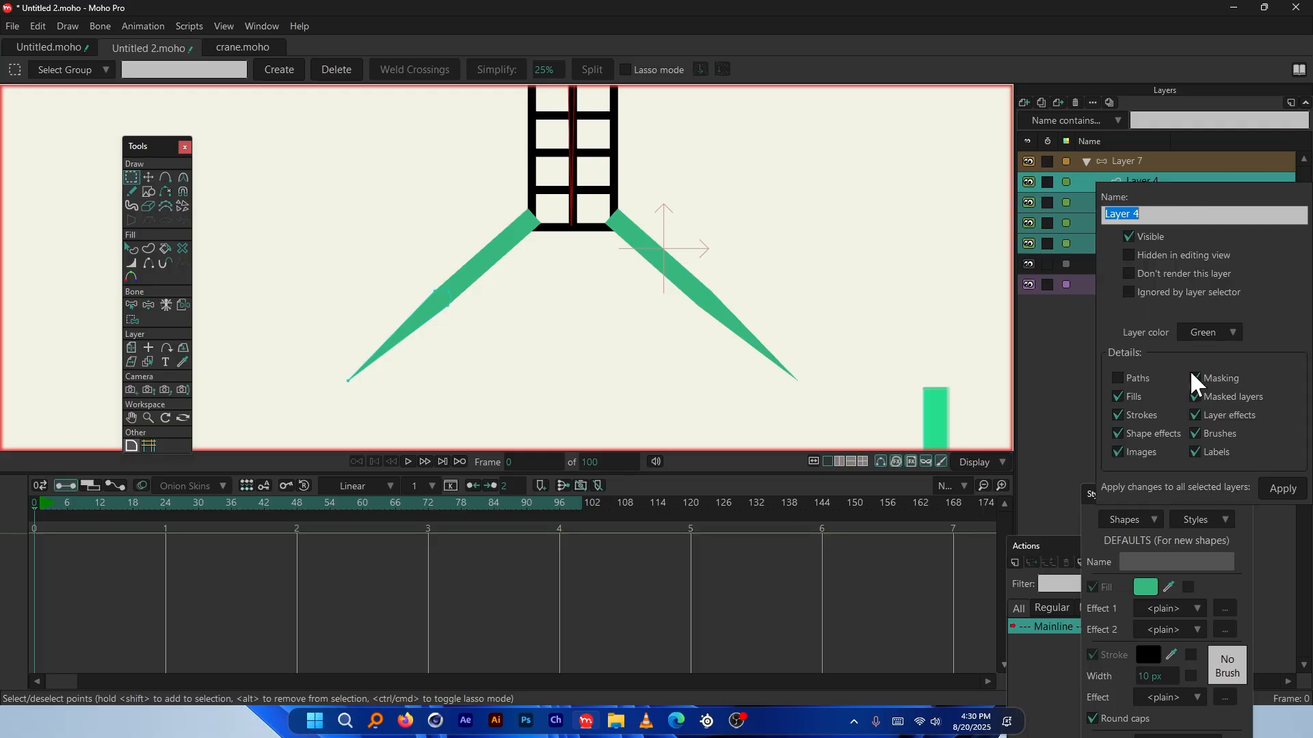
{"action": "left_click", "coordinate": [1118, 378]}
{"action": "left_click", "coordinate": [1280, 489]}
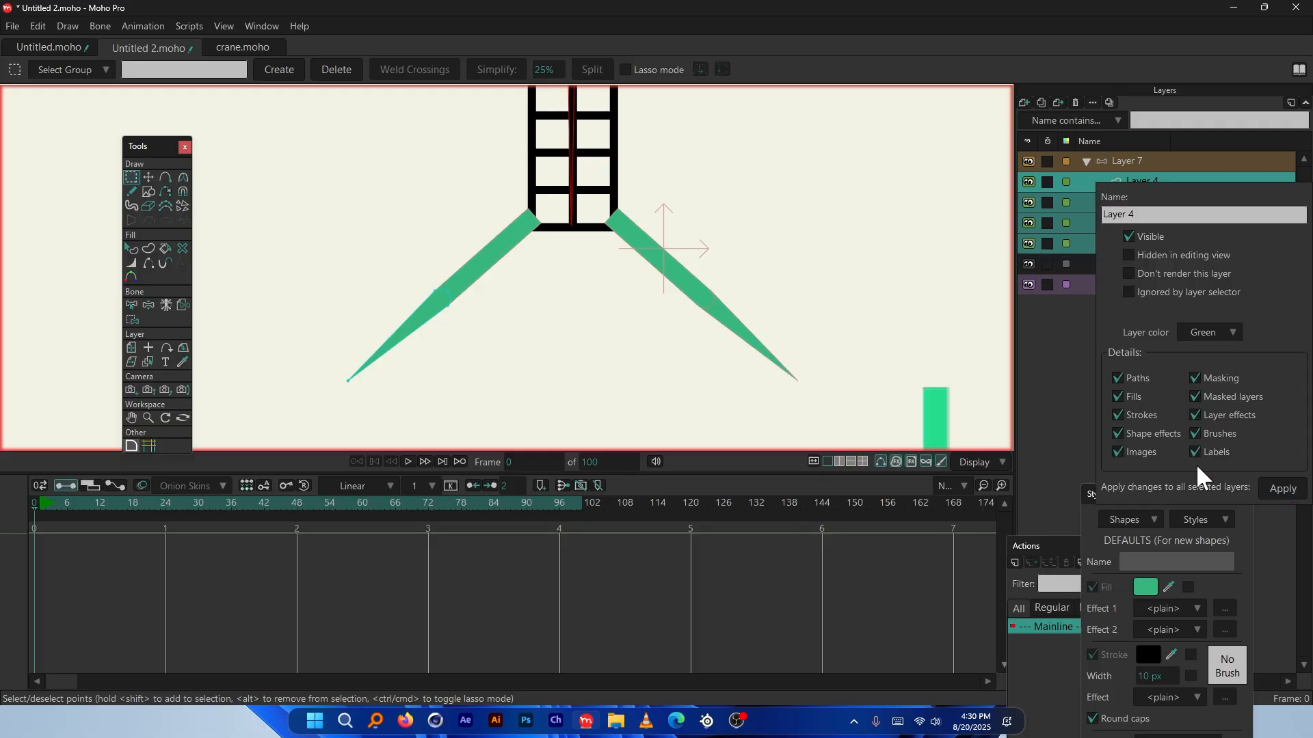
{"action": "scroll", "coordinate": [440, 321], "scroll_direction": "up", "scroll_amount": 5}
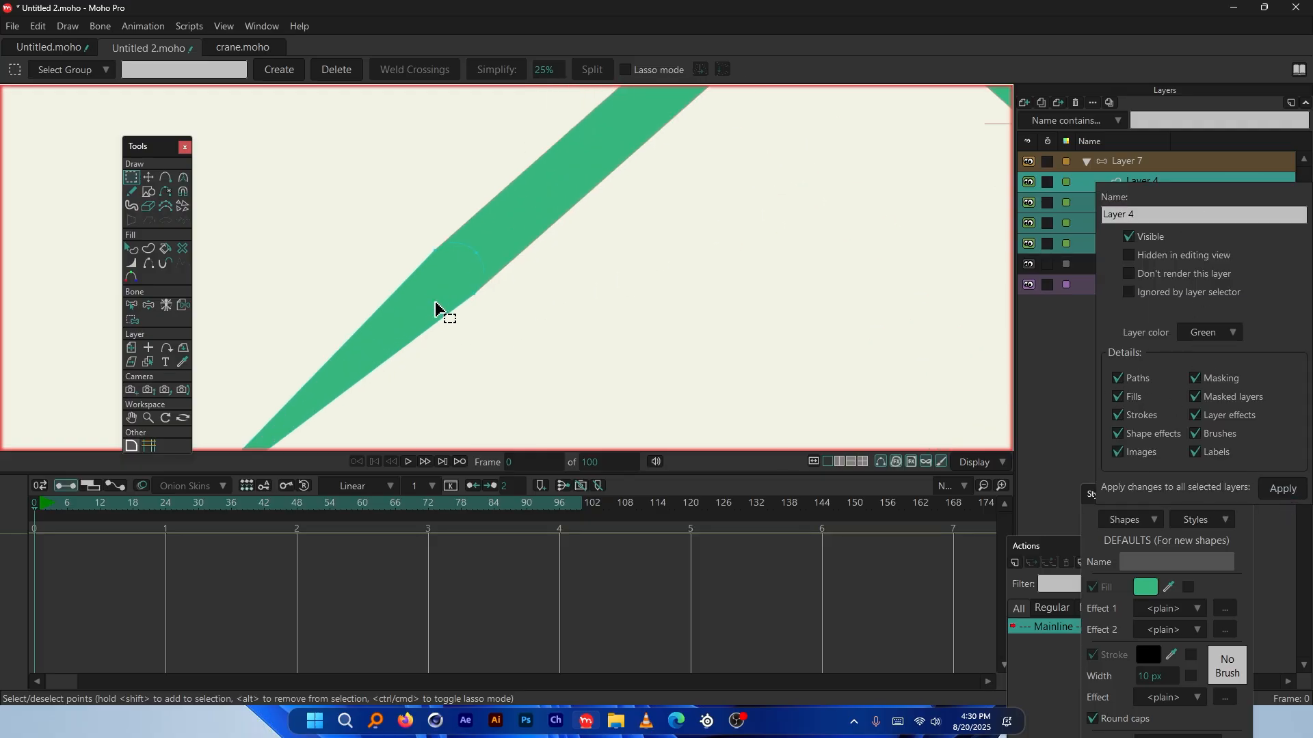
{"action": "scroll", "coordinate": [441, 301], "scroll_direction": "down", "scroll_amount": 3}
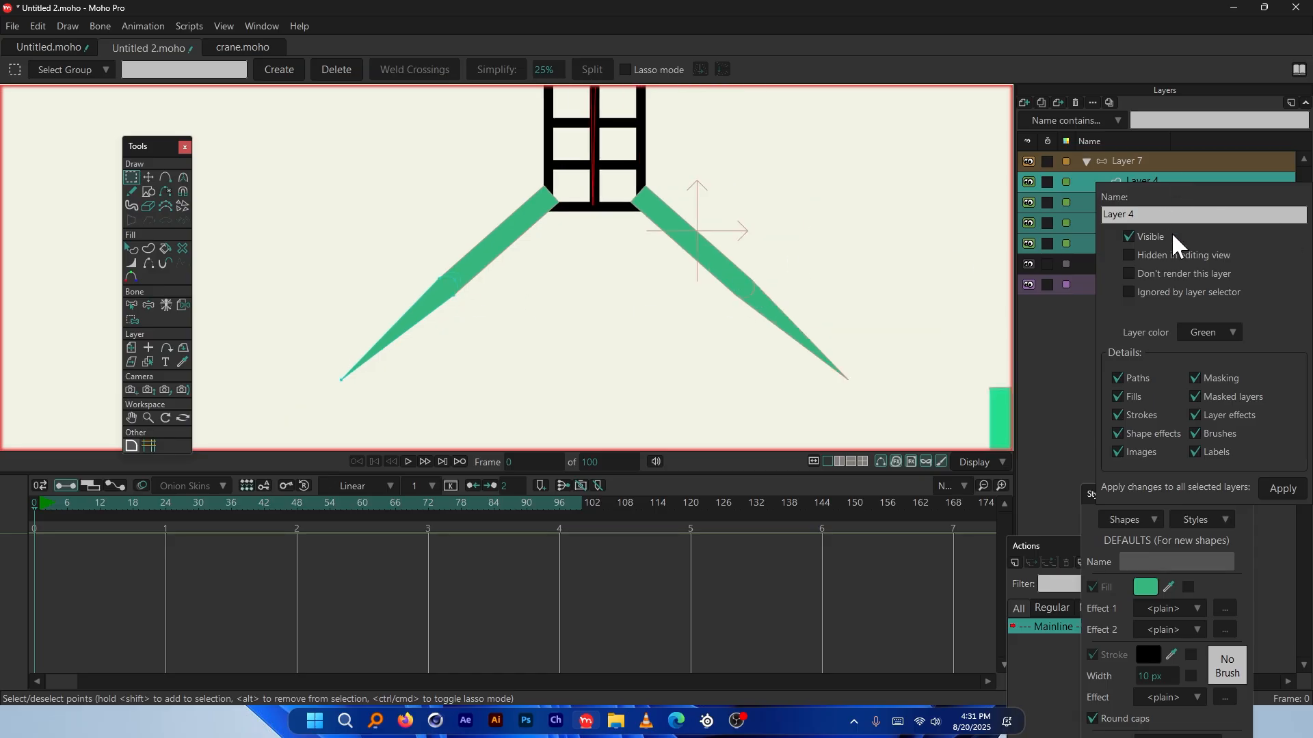
{"action": "left_click", "coordinate": [1280, 490]}
Open Layer 5's quick settings on its own, then close them without changes
{"action": "left_click", "coordinate": [1069, 381]}
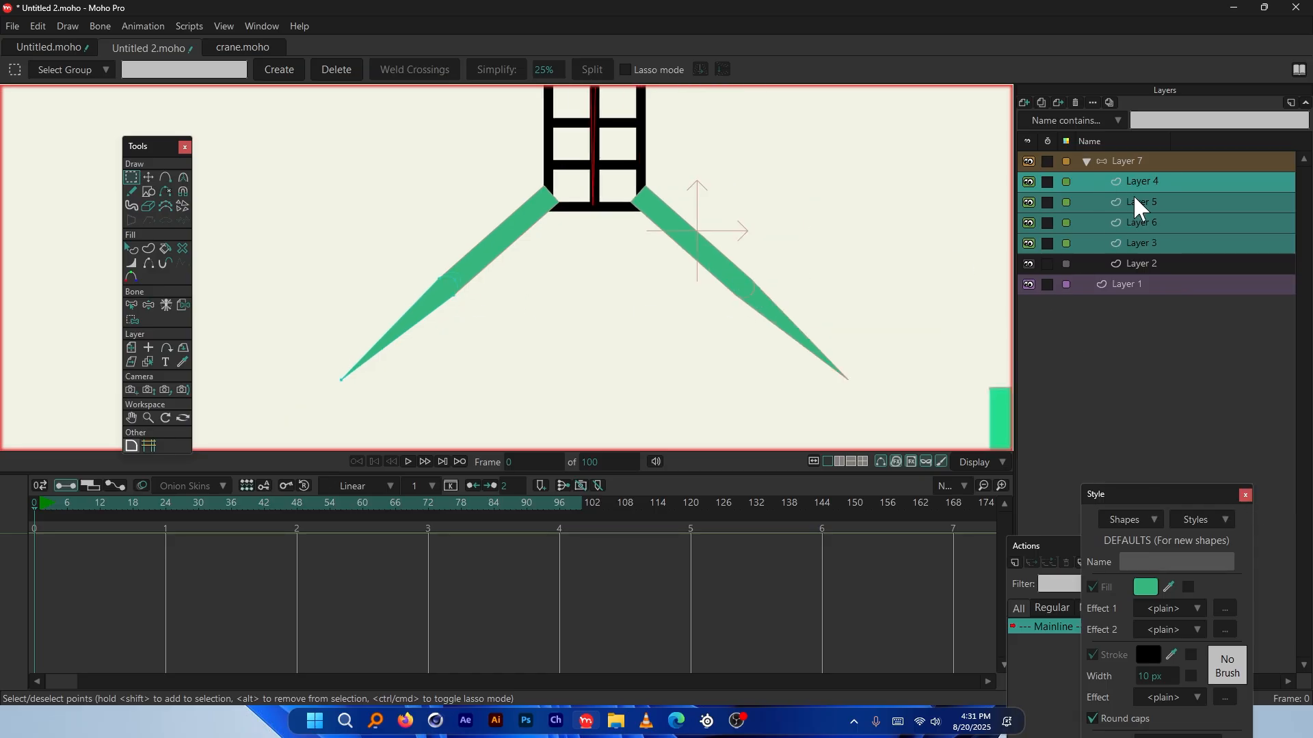
{"action": "left_click", "coordinate": [1141, 205]}
{"action": "right_click", "coordinate": [1135, 202]}
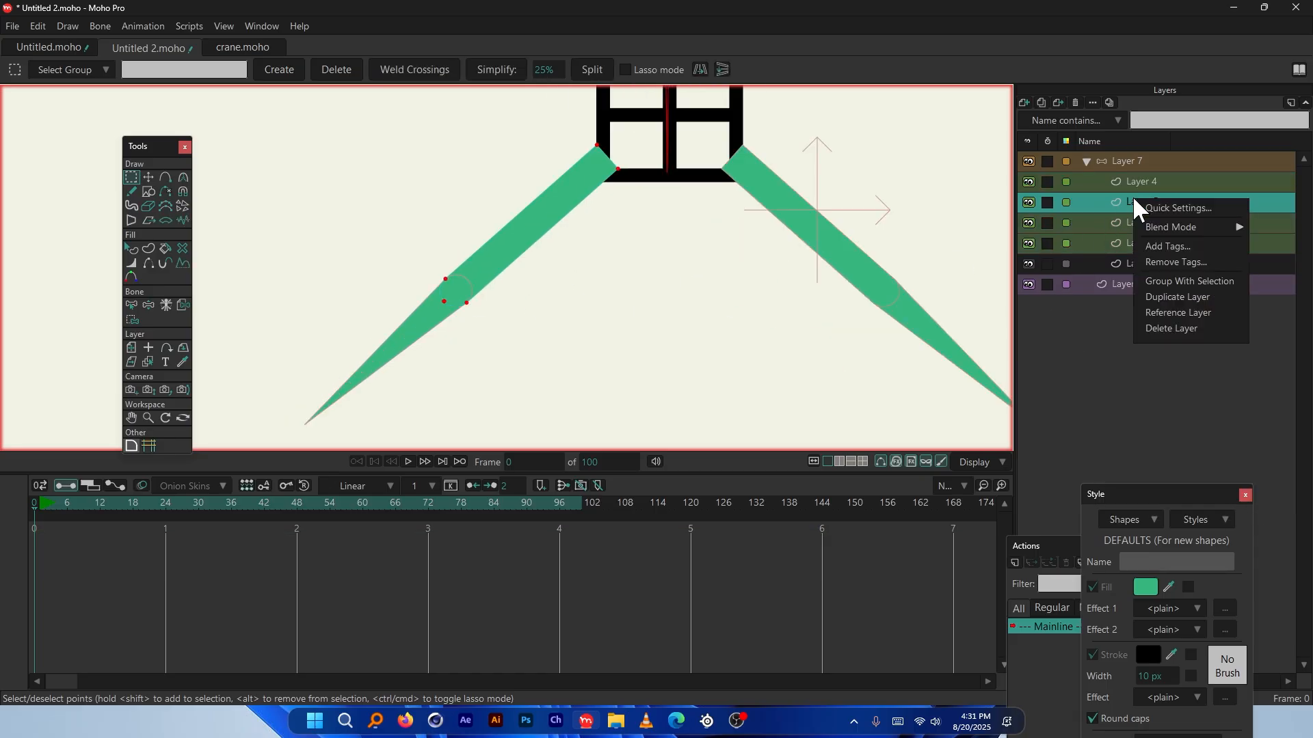
{"action": "left_click", "coordinate": [1176, 209]}
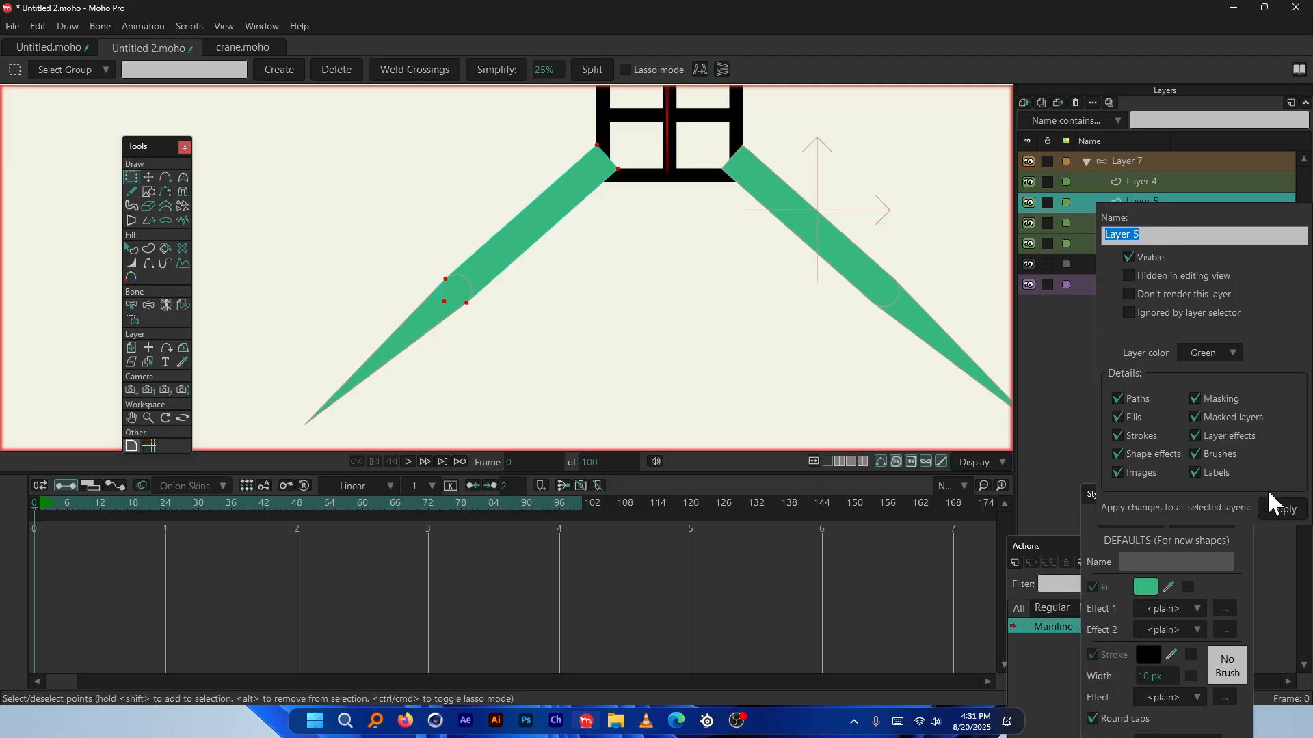
{"action": "left_click", "coordinate": [1076, 363]}
{"action": "left_click", "coordinate": [1134, 222]}
{"action": "left_click", "coordinate": [1135, 202]}
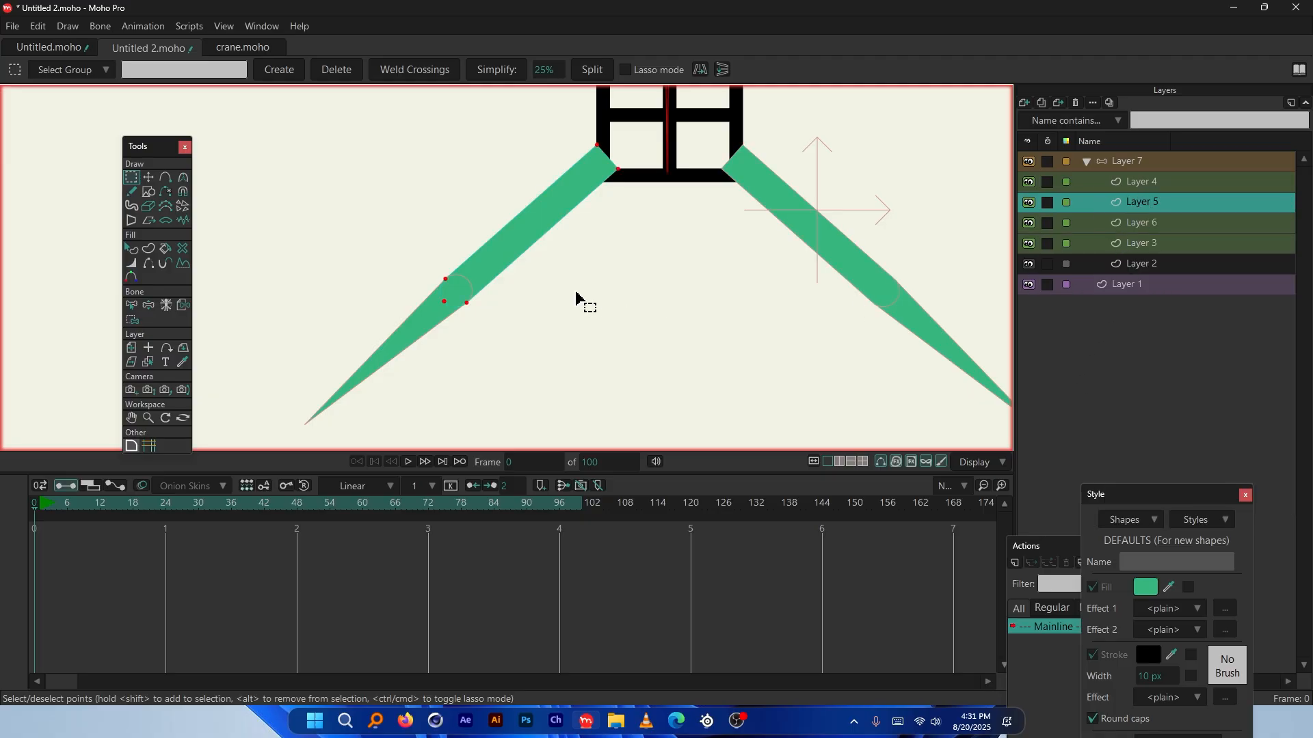
{"action": "scroll", "coordinate": [580, 298], "scroll_direction": "down", "scroll_amount": 3}
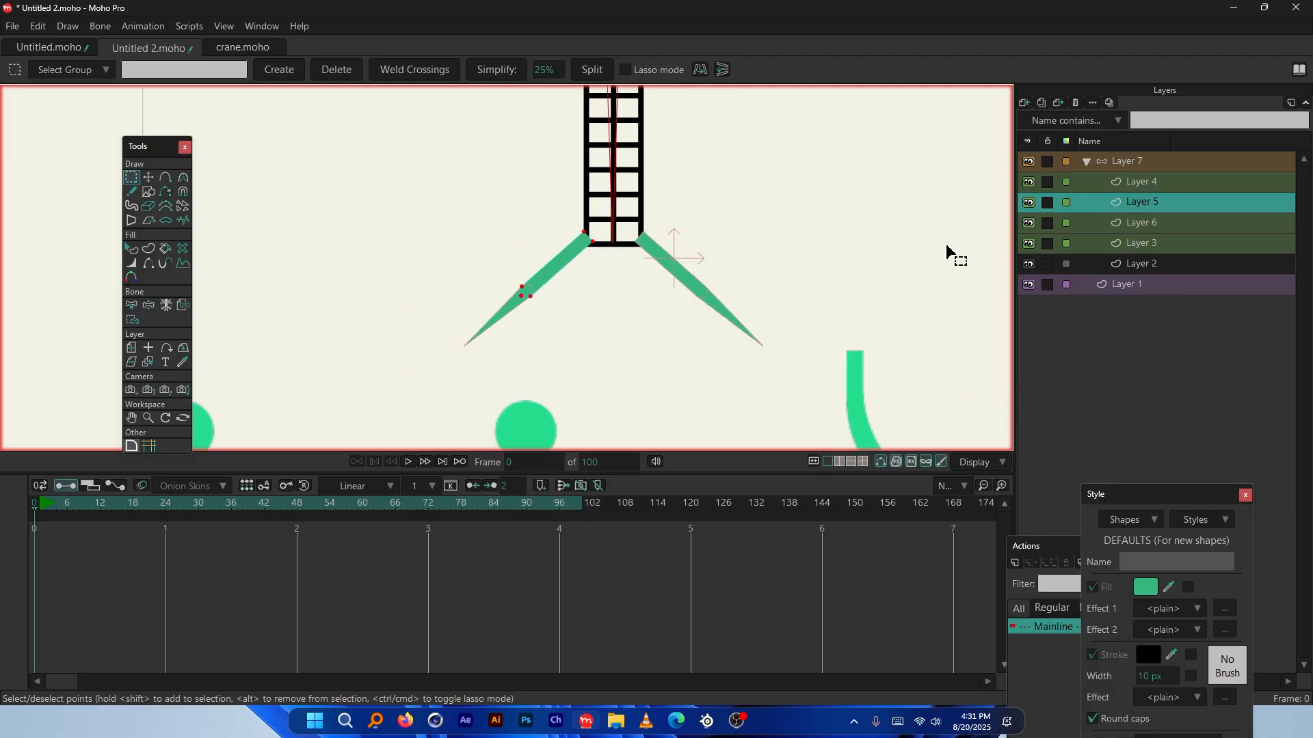
Select the Layer 7 bone group, then Layer 3 inside it
{"action": "left_click", "coordinate": [1143, 166]}
{"action": "scroll", "coordinate": [515, 310], "scroll_direction": "up", "scroll_amount": 6}
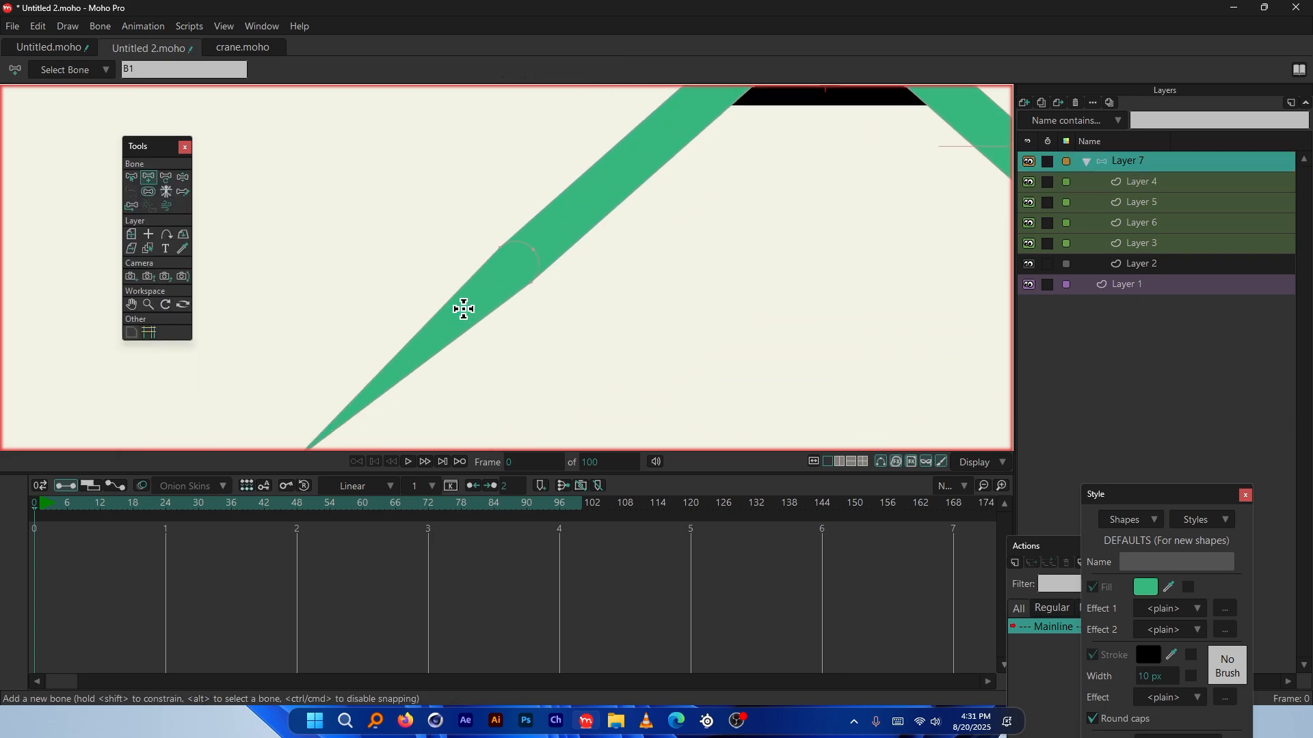
{"action": "scroll", "coordinate": [545, 296], "scroll_direction": "up", "scroll_amount": 2}
{"action": "scroll", "coordinate": [474, 270], "scroll_direction": "down", "scroll_amount": 3}
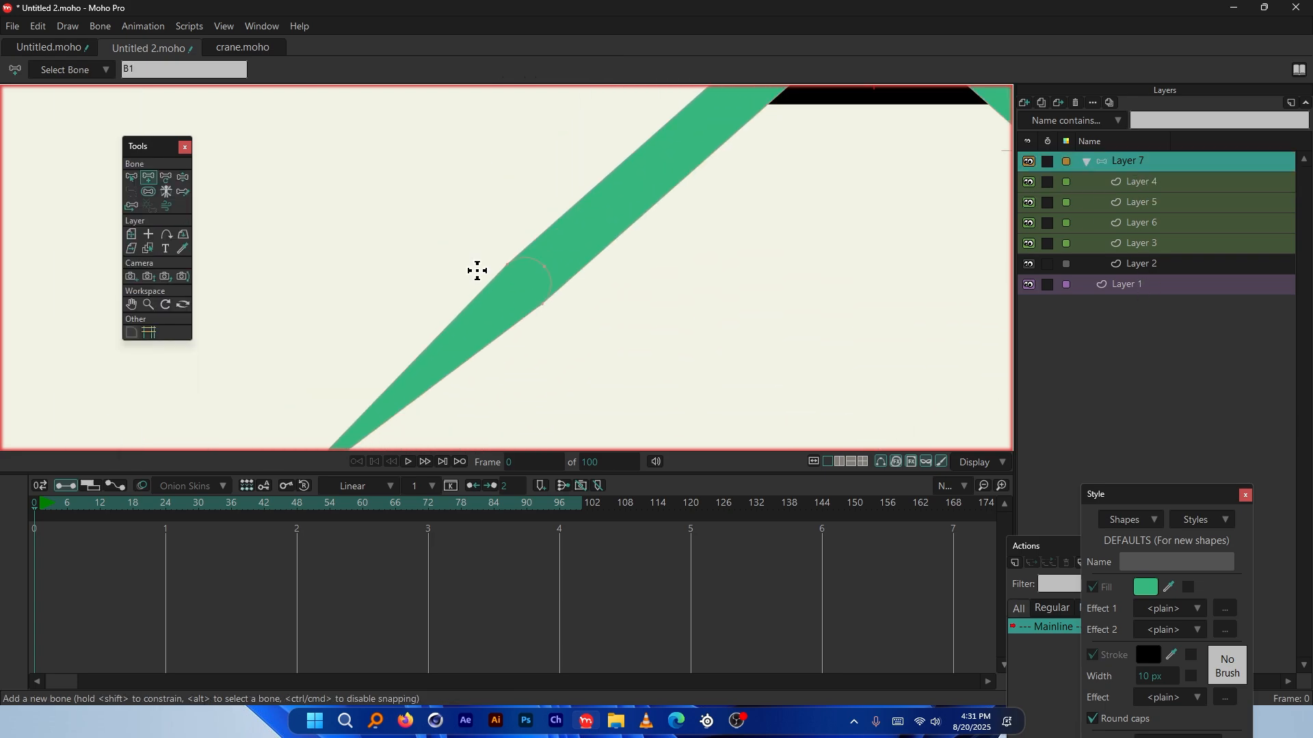
{"action": "scroll", "coordinate": [519, 311], "scroll_direction": "up", "scroll_amount": 3}
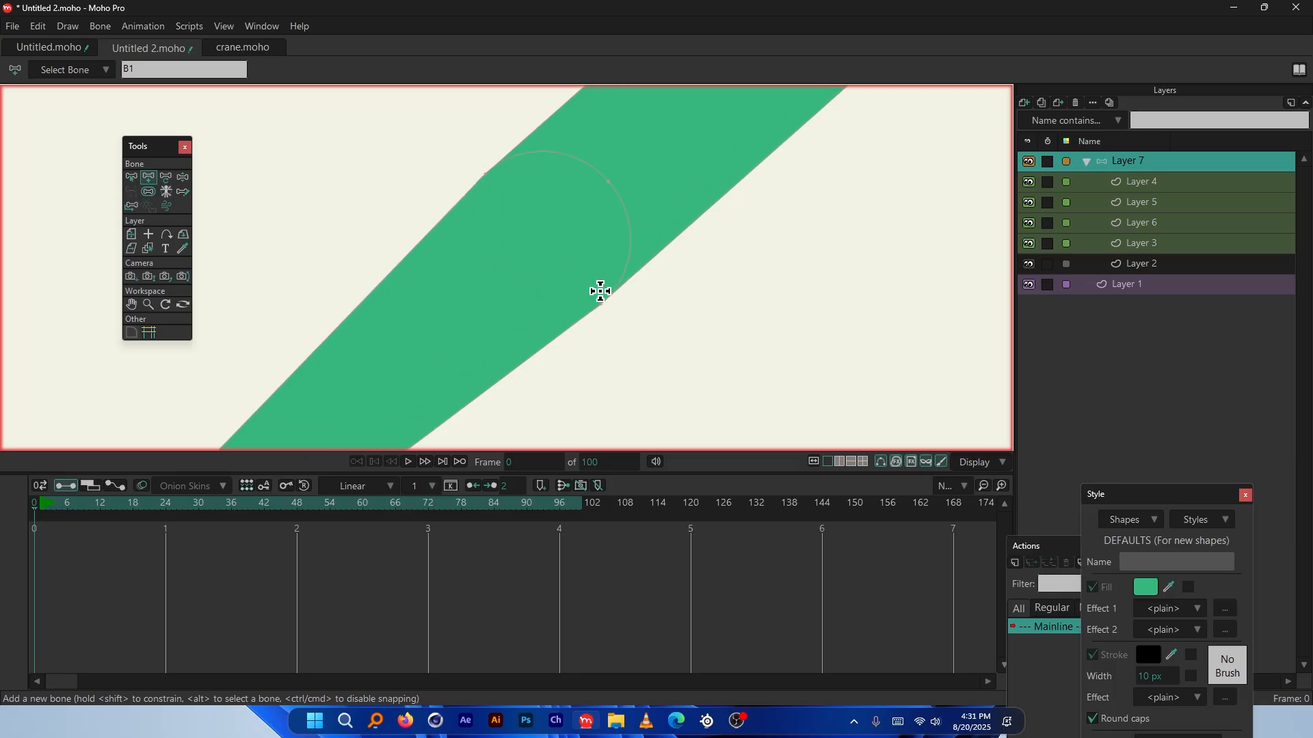
{"action": "scroll", "coordinate": [494, 261], "scroll_direction": "down", "scroll_amount": 4}
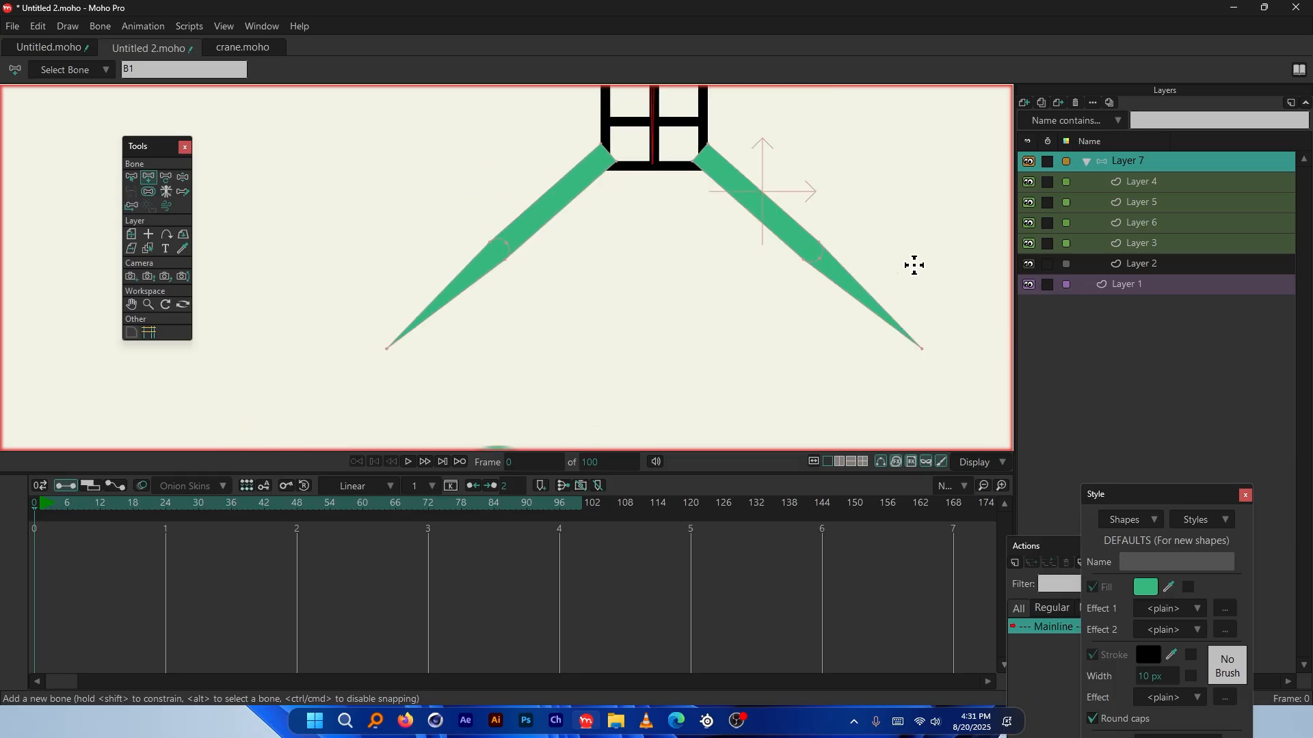
{"action": "scroll", "coordinate": [785, 198], "scroll_direction": "up", "scroll_amount": 2}
{"action": "scroll", "coordinate": [823, 340], "scroll_direction": "down", "scroll_amount": 2}
{"action": "scroll", "coordinate": [823, 340], "scroll_direction": "up", "scroll_amount": 2}
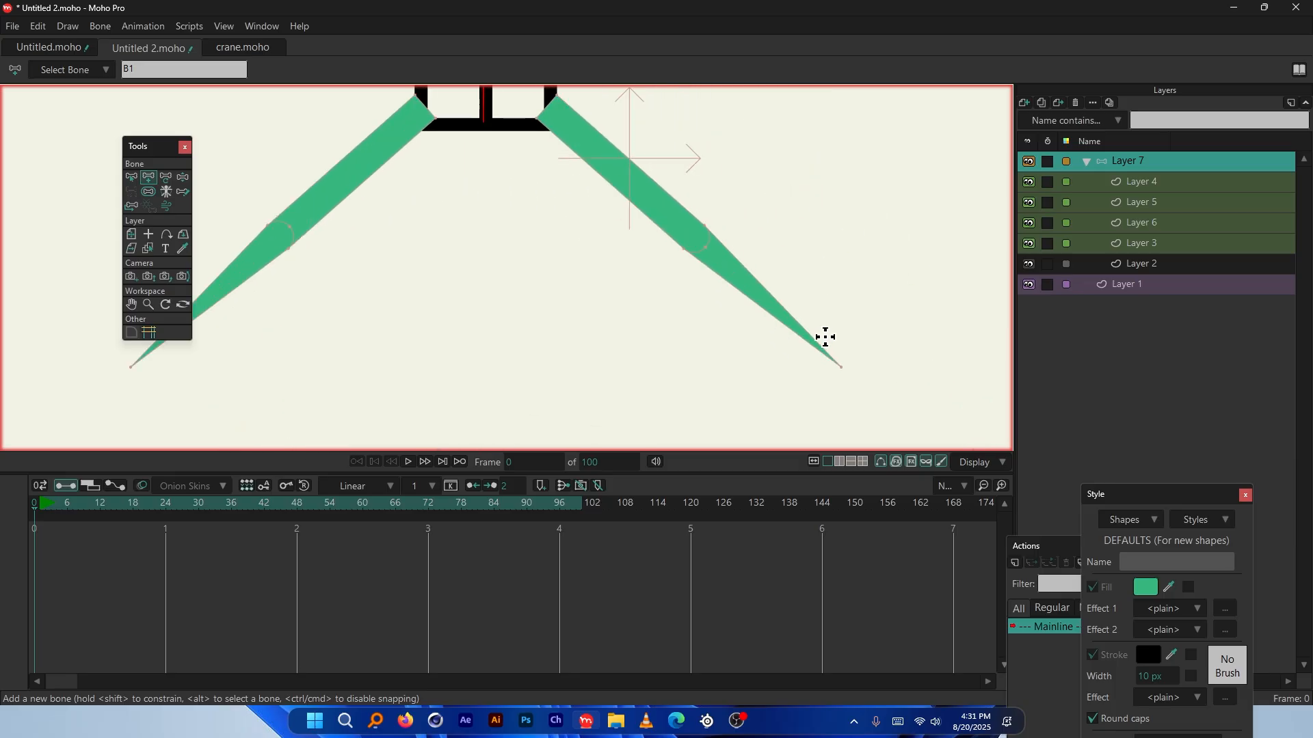
{"action": "left_click", "coordinate": [1154, 243]}
Lower Layer 4's opacity to 78% and Layer 3's opacity to 33%
{"action": "double_click", "coordinate": [1145, 182]}
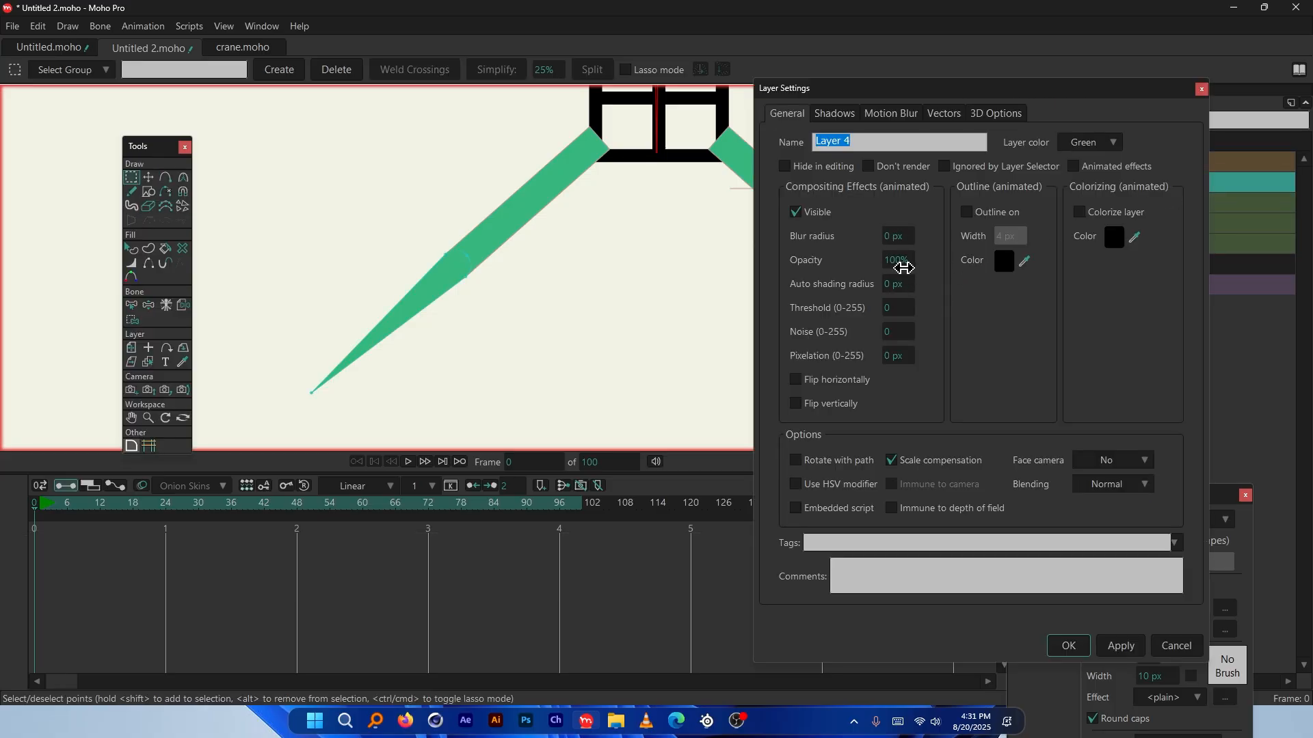
{"action": "left_click_drag", "start_coordinate": [899, 260], "coordinate": [754, 258]}
{"action": "key", "text": "Return"}
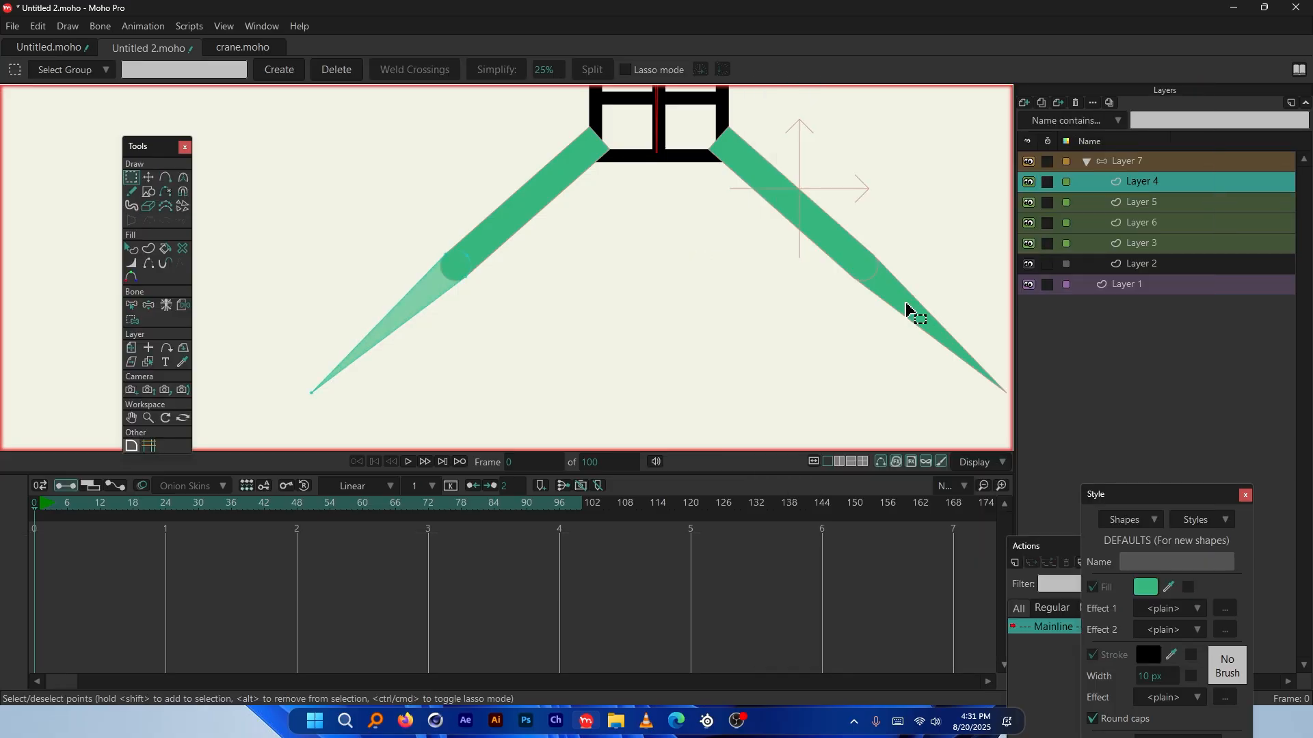
{"action": "double_click", "coordinate": [1155, 243]}
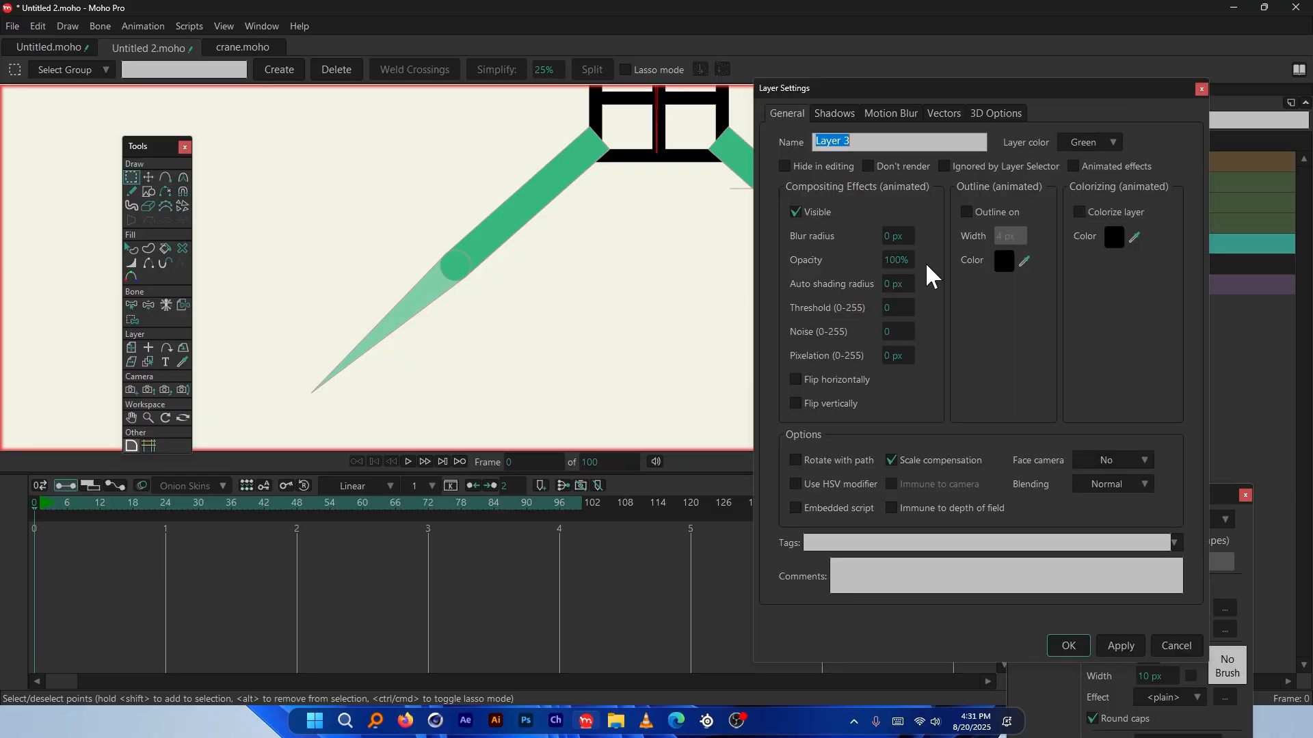
{"action": "left_click", "coordinate": [889, 259]}
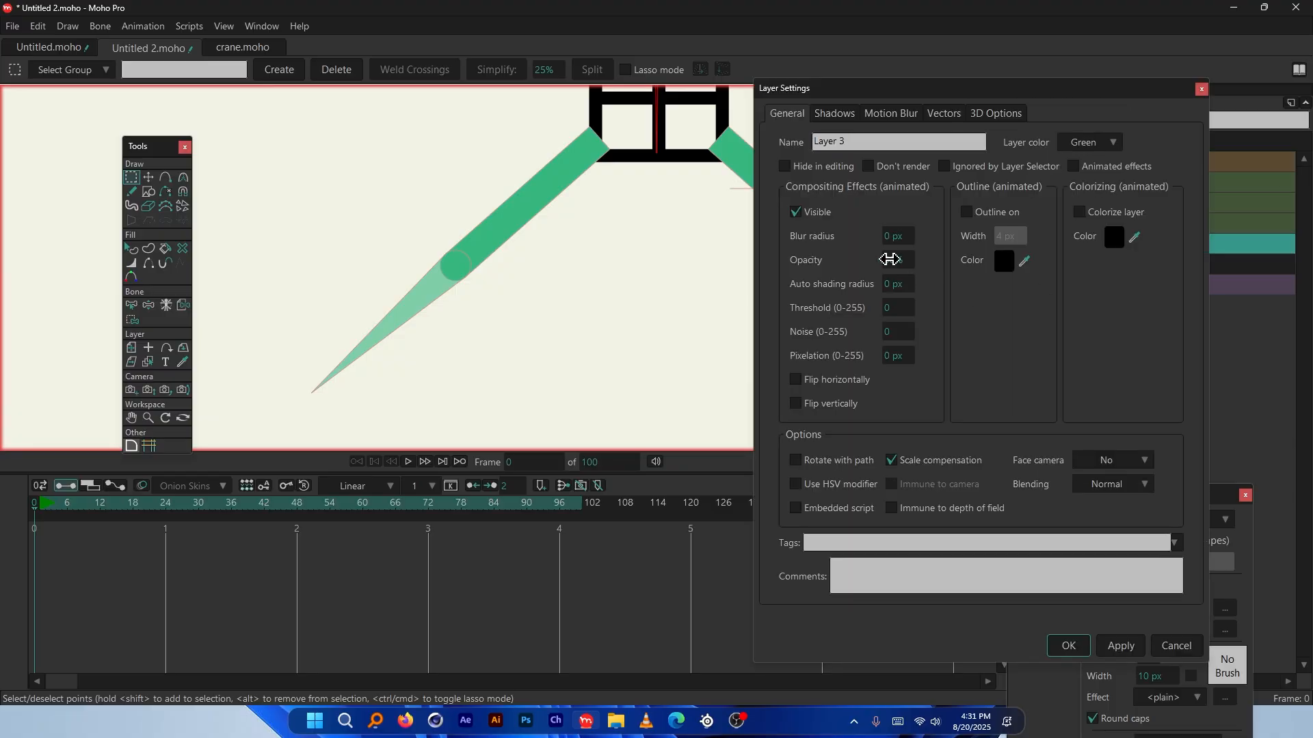
{"action": "left_click", "coordinate": [1068, 646]}
Lower Layer 6's opacity as well, then select all four arm layers
{"action": "double_click", "coordinate": [1141, 223]}
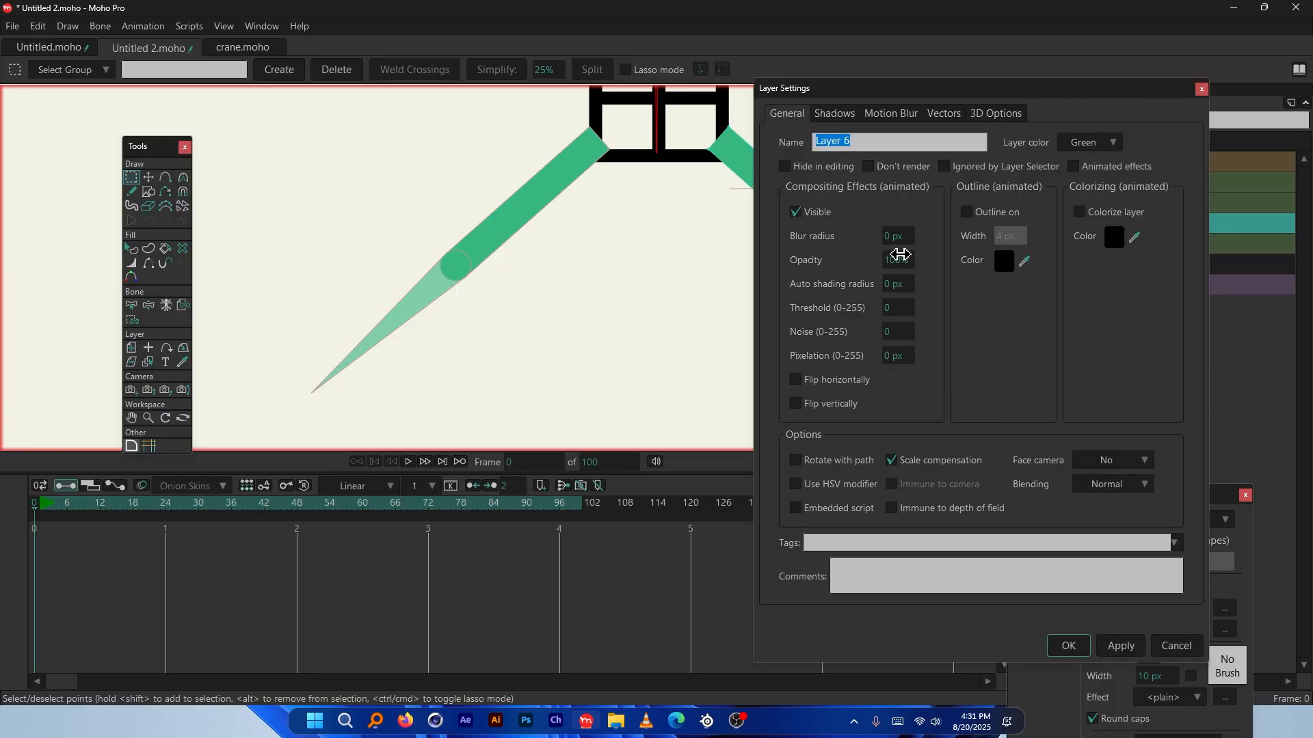
{"action": "left_click_drag", "start_coordinate": [899, 255], "coordinate": [797, 259]}
{"action": "key", "text": "Return"}
{"action": "left_click", "coordinate": [1154, 184], "text": "shift"}
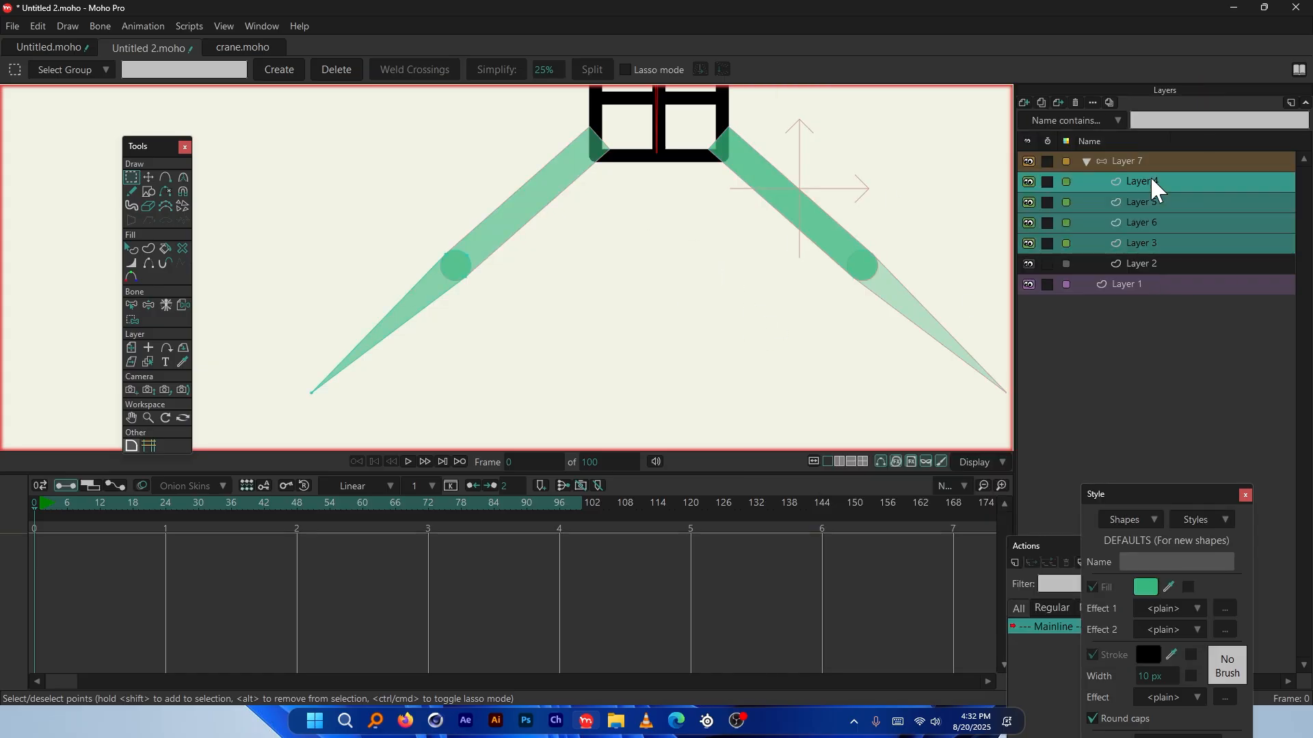
Turn off Paths display on all selected arm layers through Quick Settings and apply
{"action": "right_click", "coordinate": [1164, 182]}
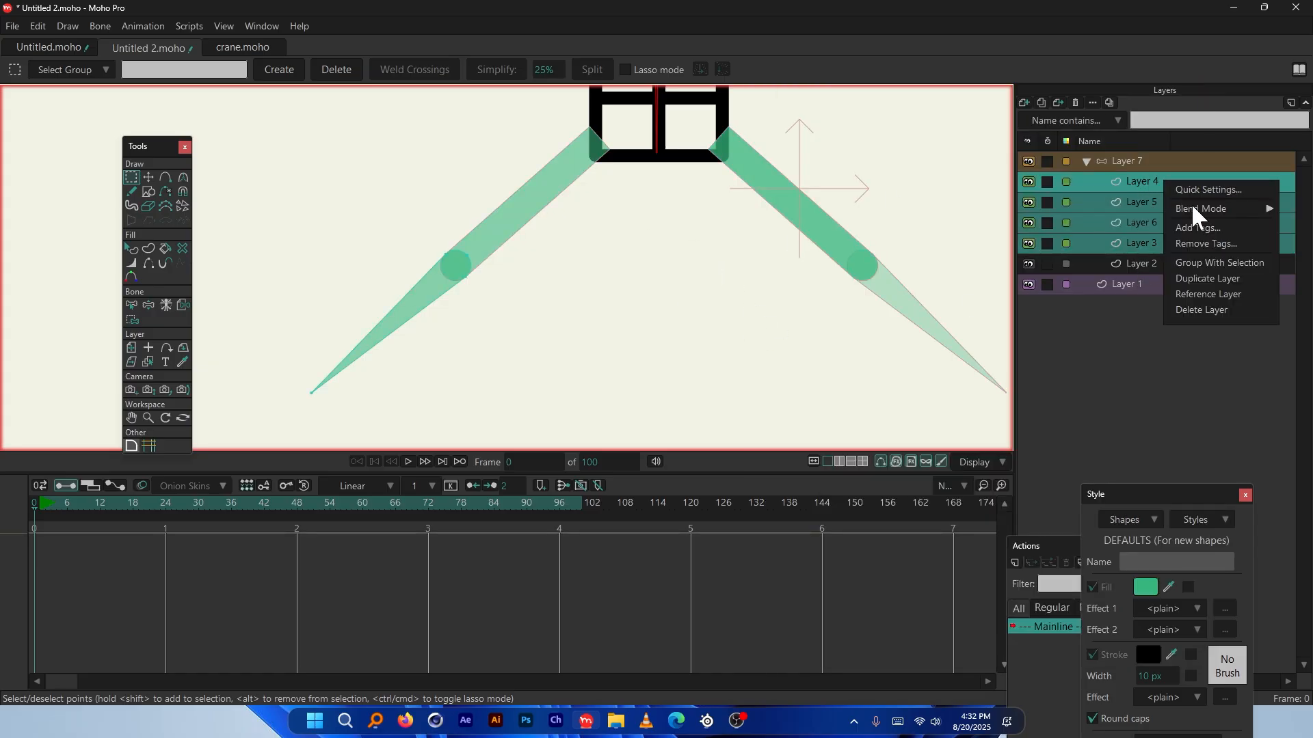
{"action": "left_click", "coordinate": [1207, 191]}
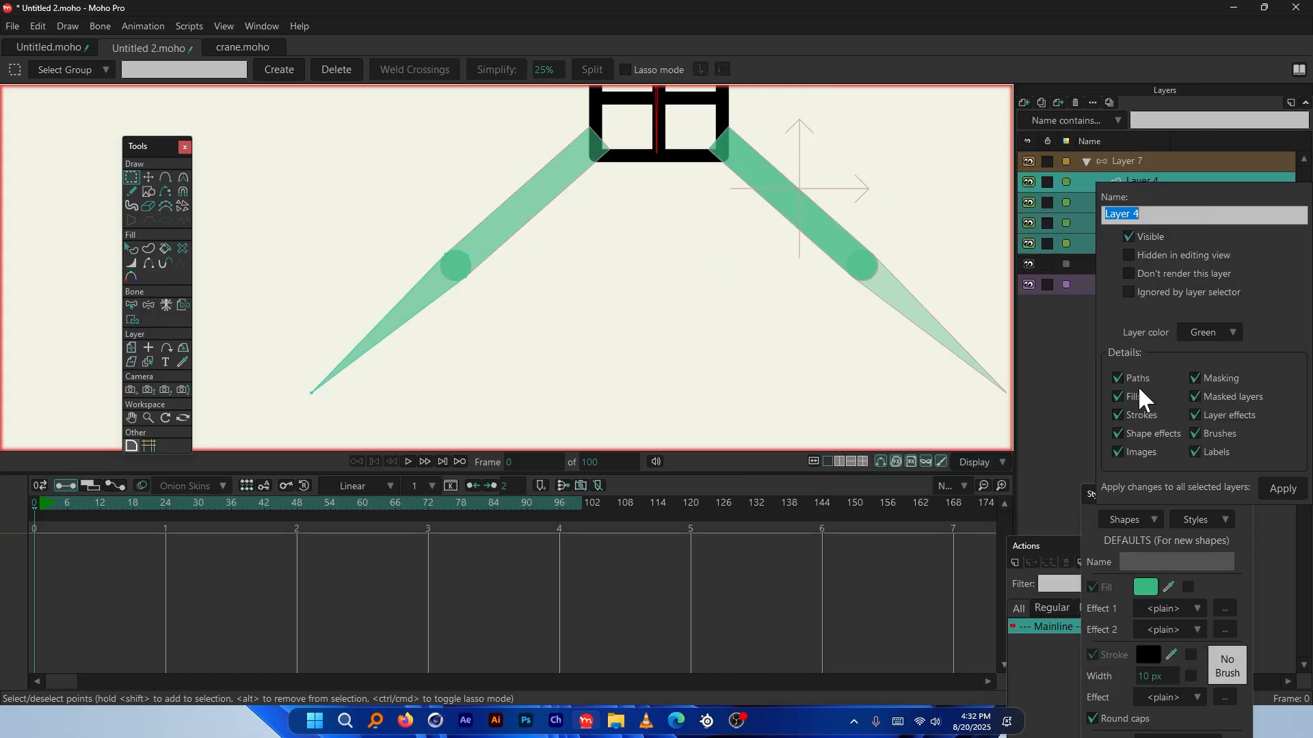
{"action": "left_click", "coordinate": [1118, 378]}
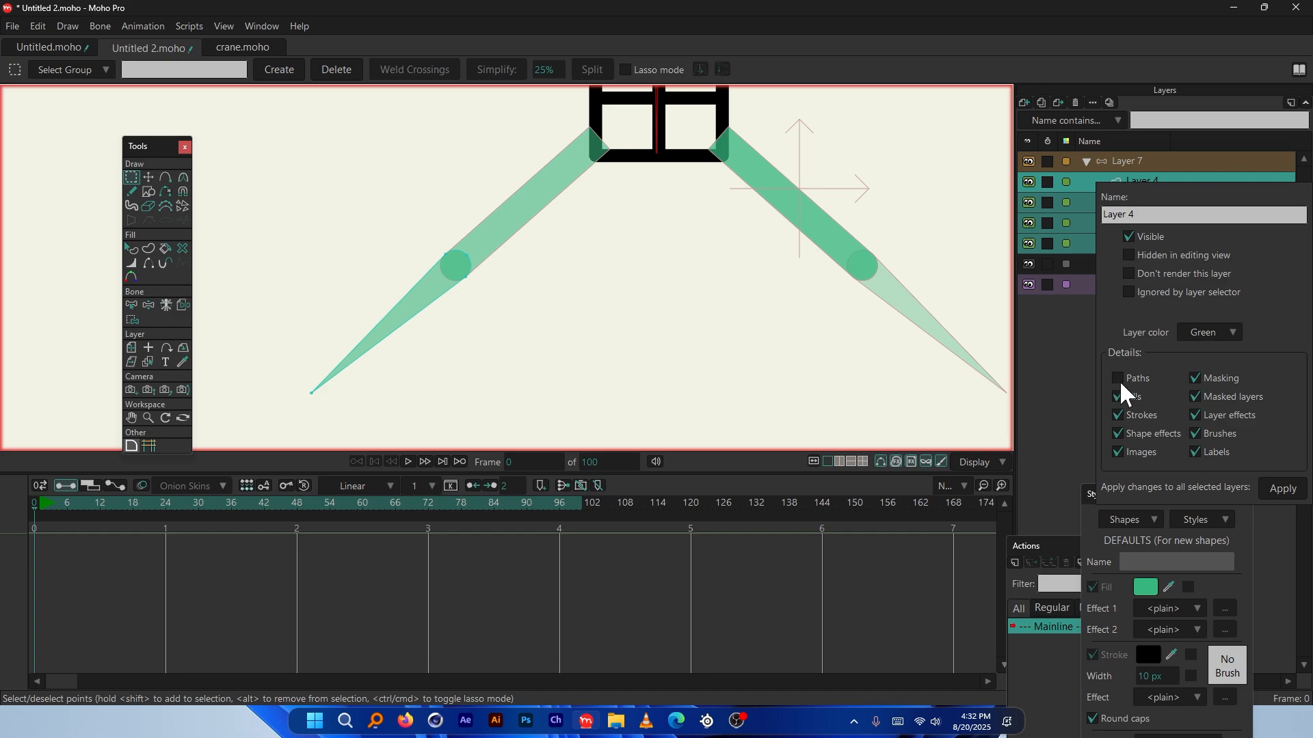
{"action": "left_click", "coordinate": [1276, 487]}
{"action": "left_click", "coordinate": [1277, 489]}
{"action": "scroll", "coordinate": [456, 265], "scroll_direction": "up", "scroll_amount": 5}
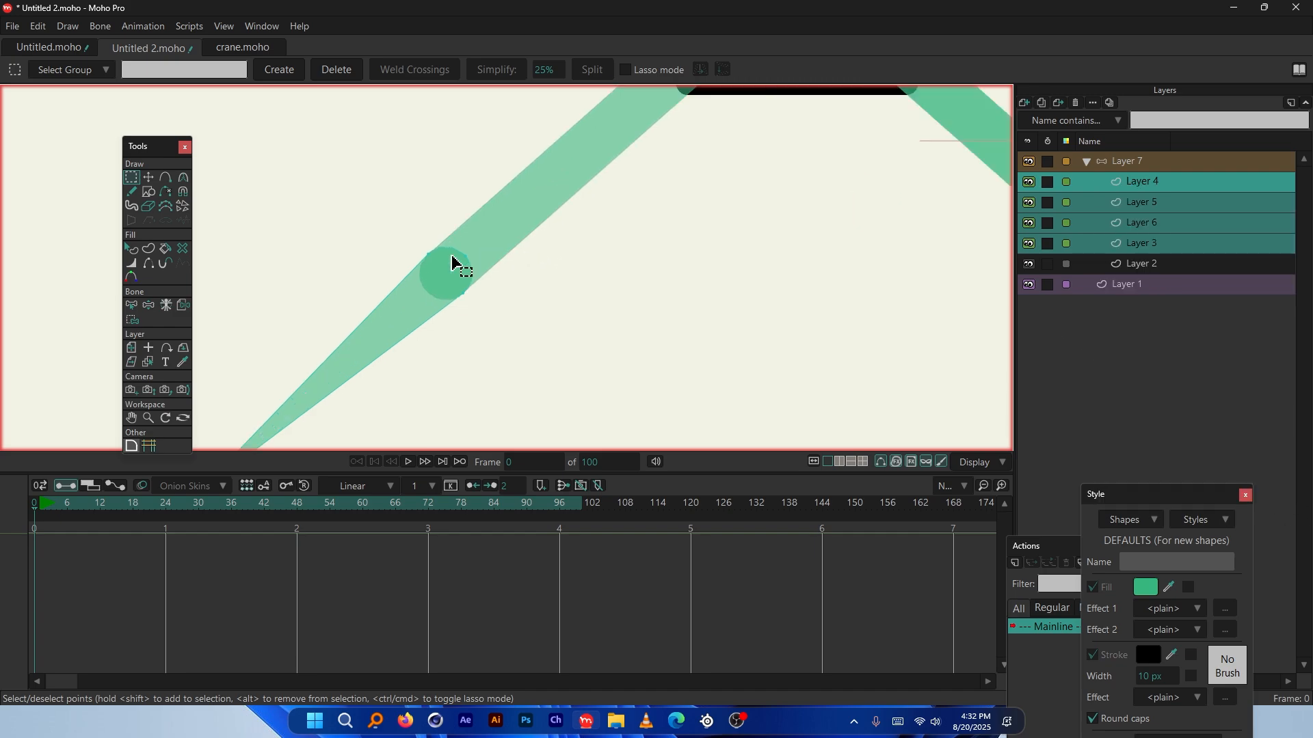
{"action": "scroll", "coordinate": [425, 234], "scroll_direction": "down", "scroll_amount": 4}
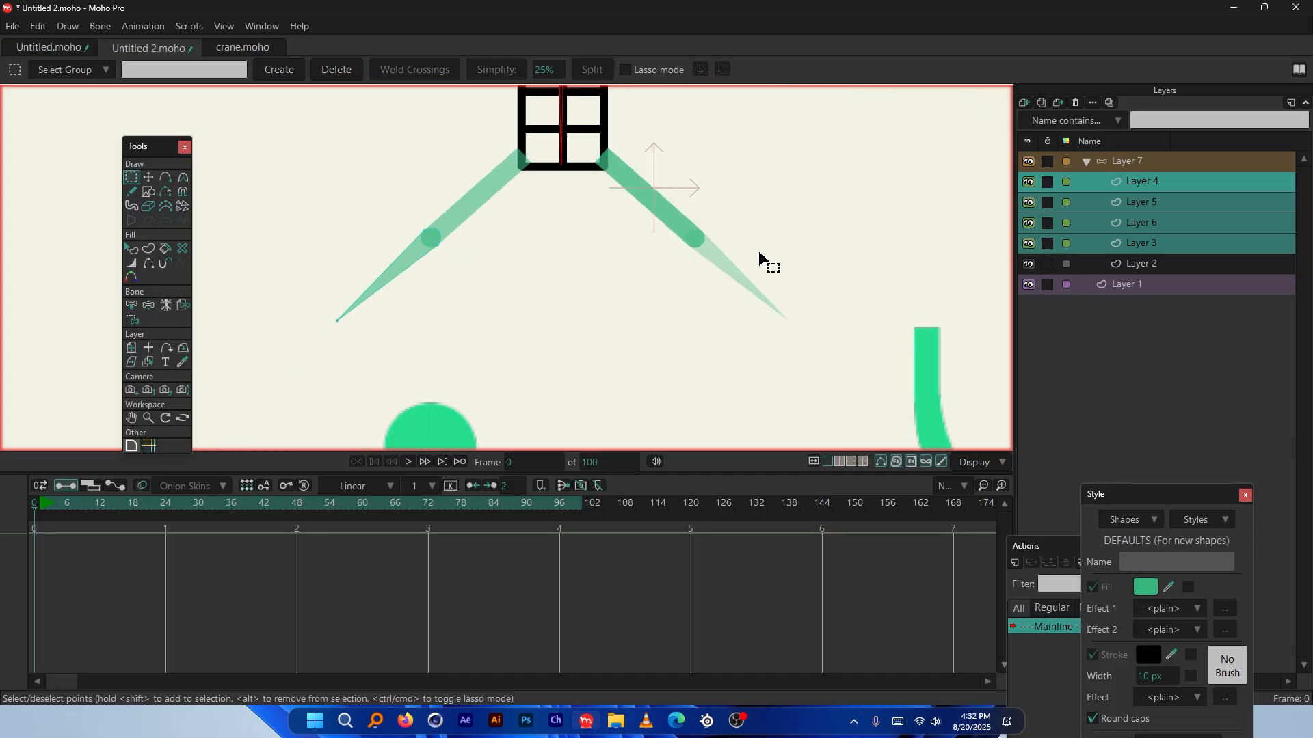
{"action": "scroll", "coordinate": [761, 257], "scroll_direction": "up", "scroll_amount": 4}
{"action": "scroll", "coordinate": [719, 254], "scroll_direction": "down", "scroll_amount": 4}
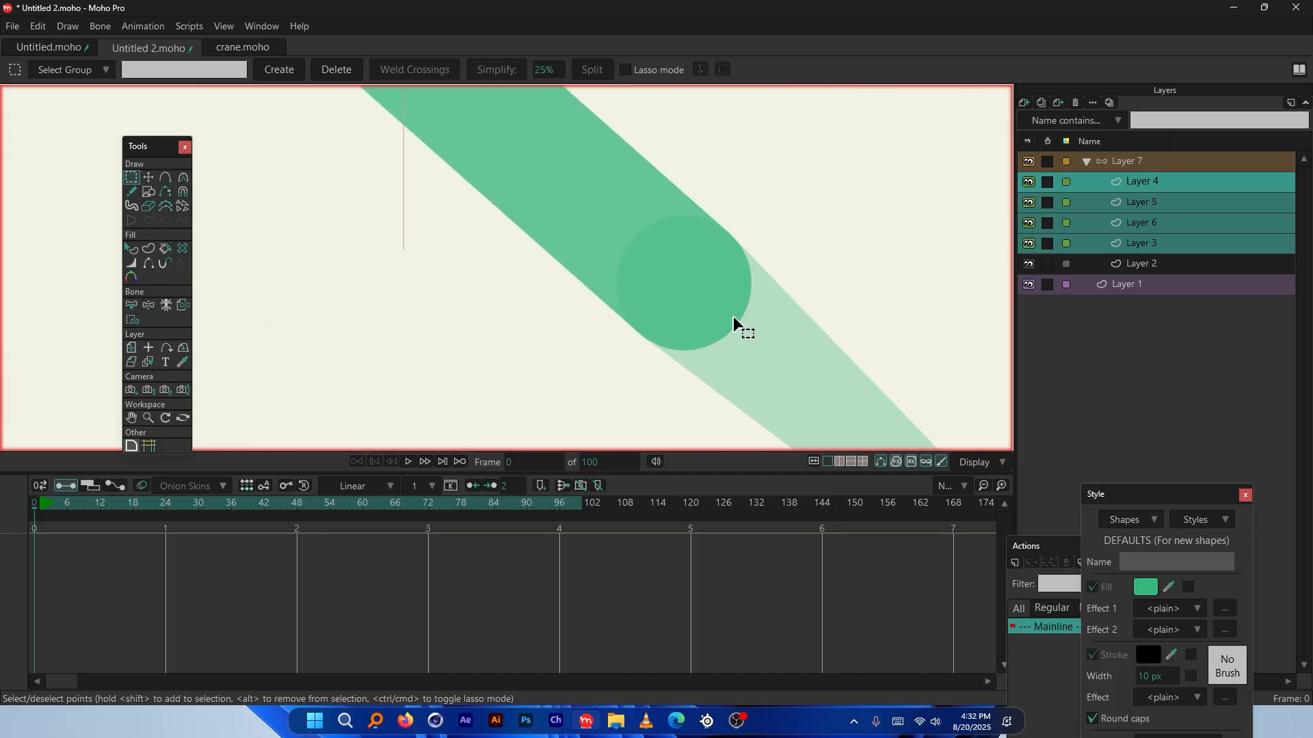
{"action": "scroll", "coordinate": [540, 259], "scroll_direction": "up", "scroll_amount": 3}
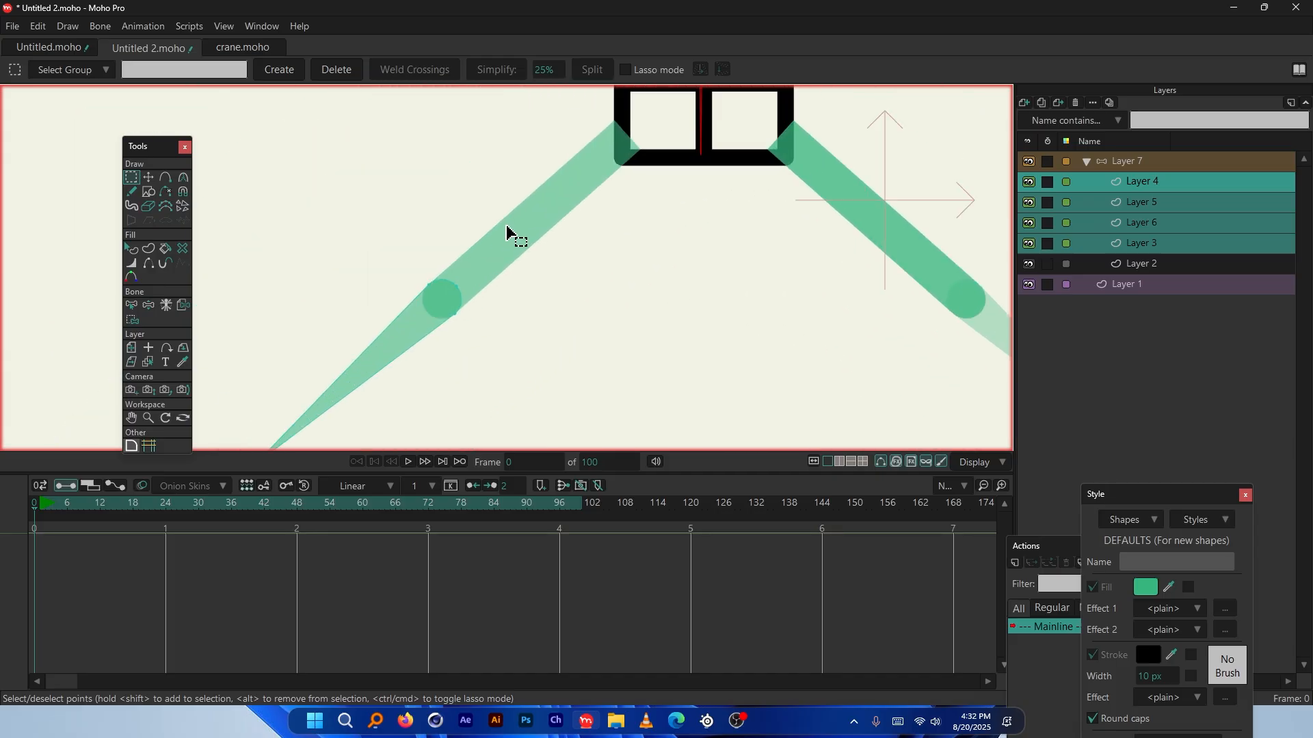
{"action": "scroll", "coordinate": [514, 122], "scroll_direction": "up", "scroll_amount": 1}
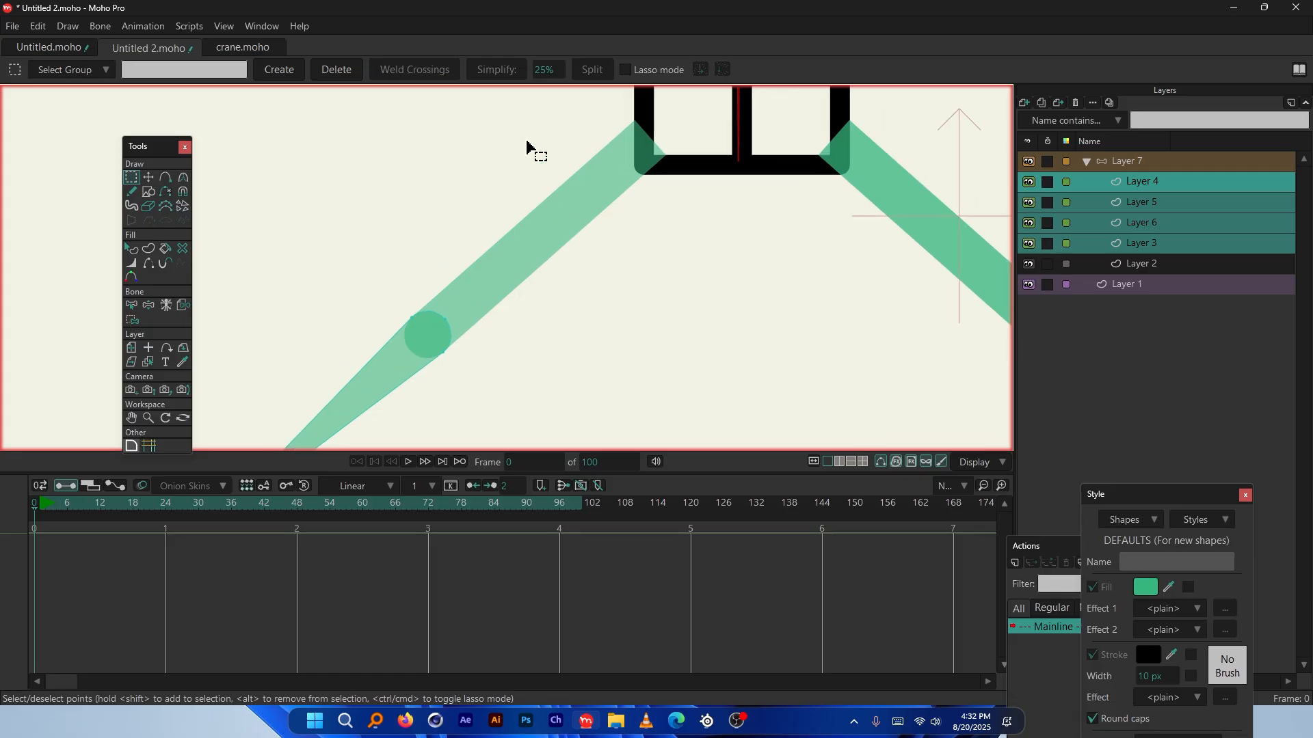
Select Layer 7 with the Add Bone tool and shrink the timeline to enlarge the canvas
{"action": "left_click", "coordinate": [1129, 162]}
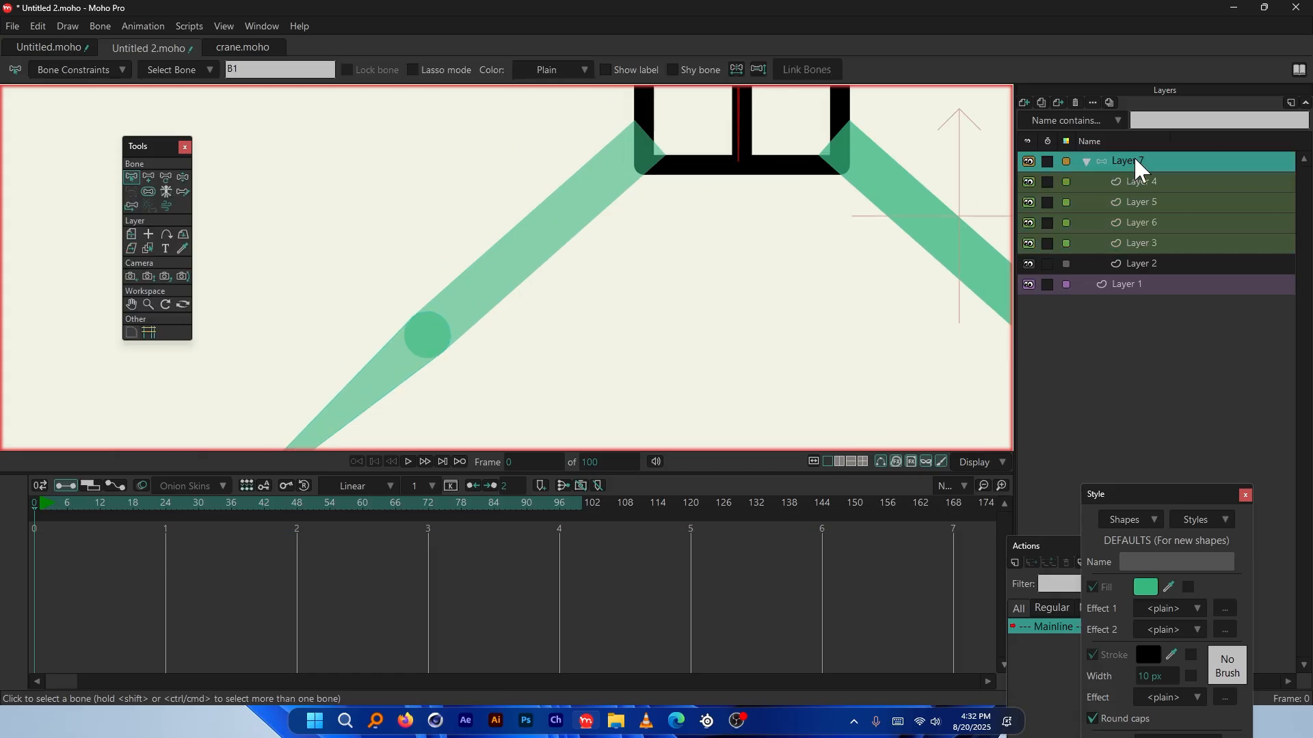
{"action": "left_click", "coordinate": [148, 177]}
{"action": "scroll", "coordinate": [587, 142], "scroll_direction": "up", "scroll_amount": 1}
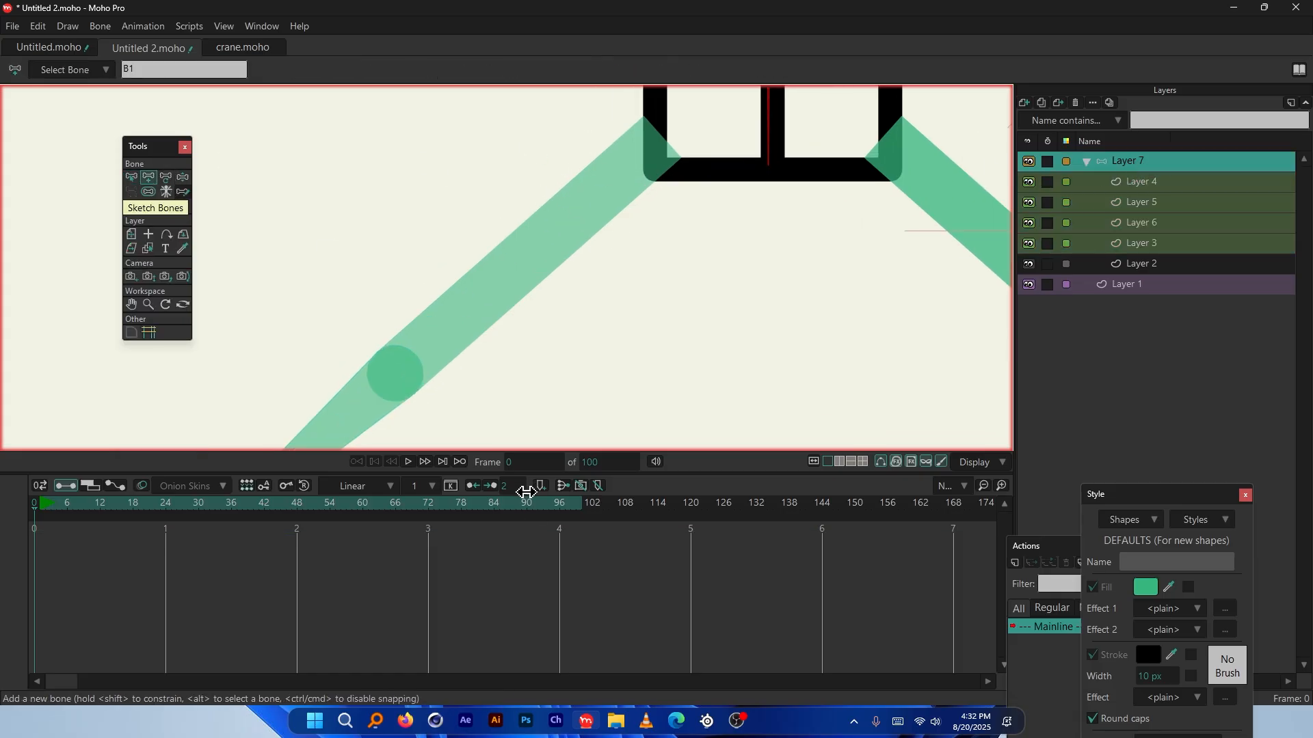
{"action": "left_click_drag", "start_coordinate": [527, 475], "coordinate": [513, 646]}
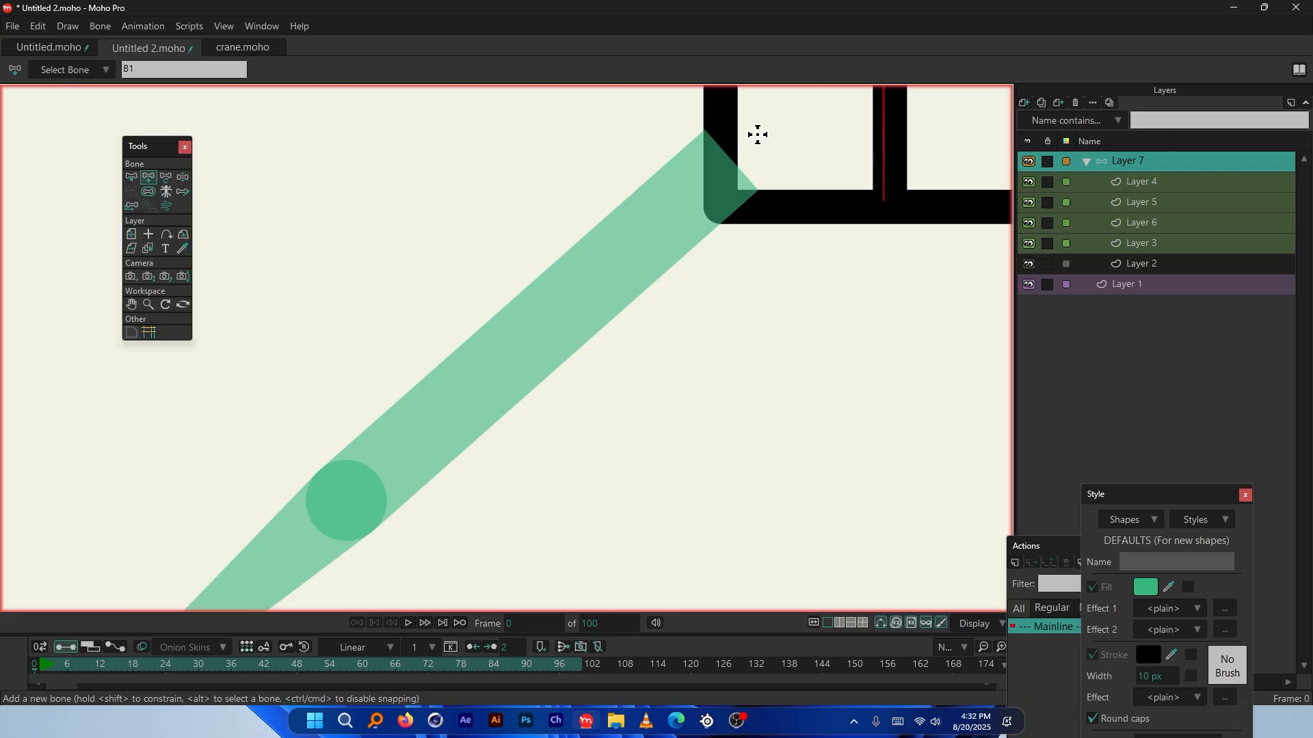
Drag bone B2 from the left arm's top joint down to its elbow circle
{"action": "left_click_drag", "start_coordinate": [758, 135], "coordinate": [347, 502]}
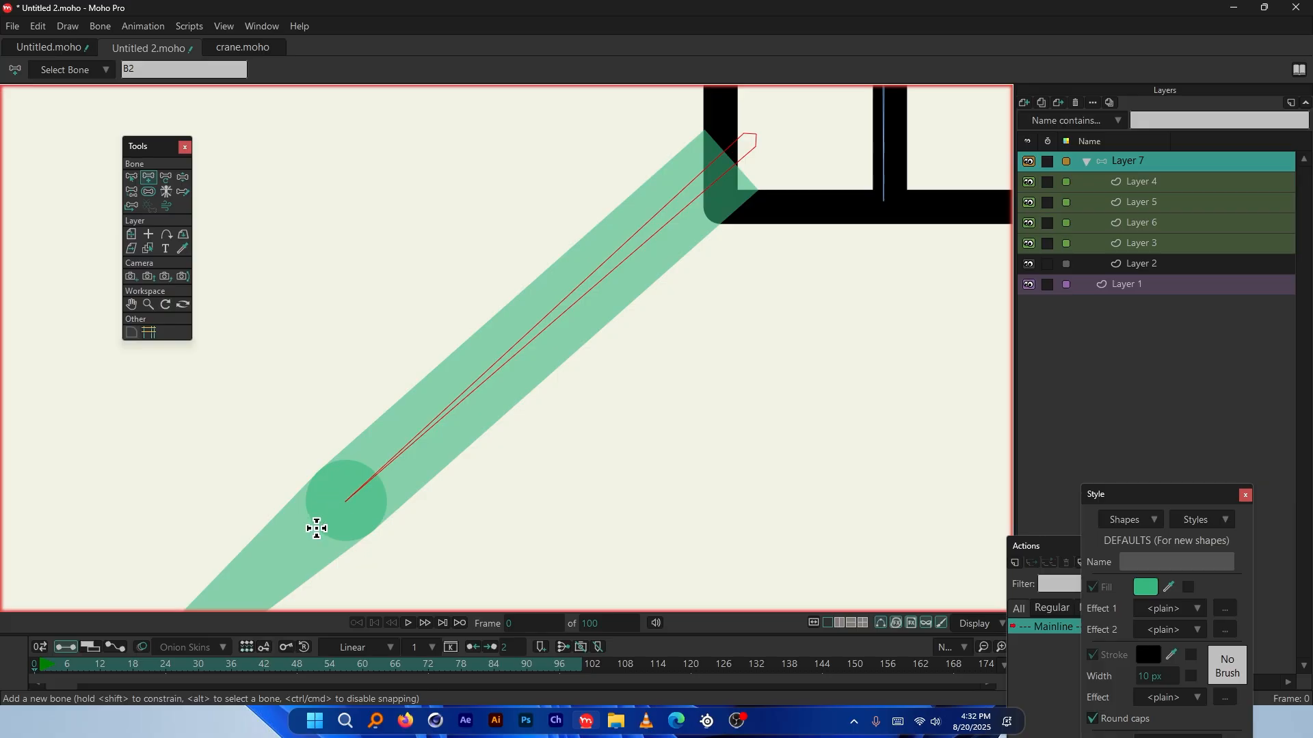
{"action": "scroll", "coordinate": [318, 528], "scroll_direction": "up", "scroll_amount": 5}
{"action": "scroll", "coordinate": [487, 248], "scroll_direction": "down", "scroll_amount": 8}
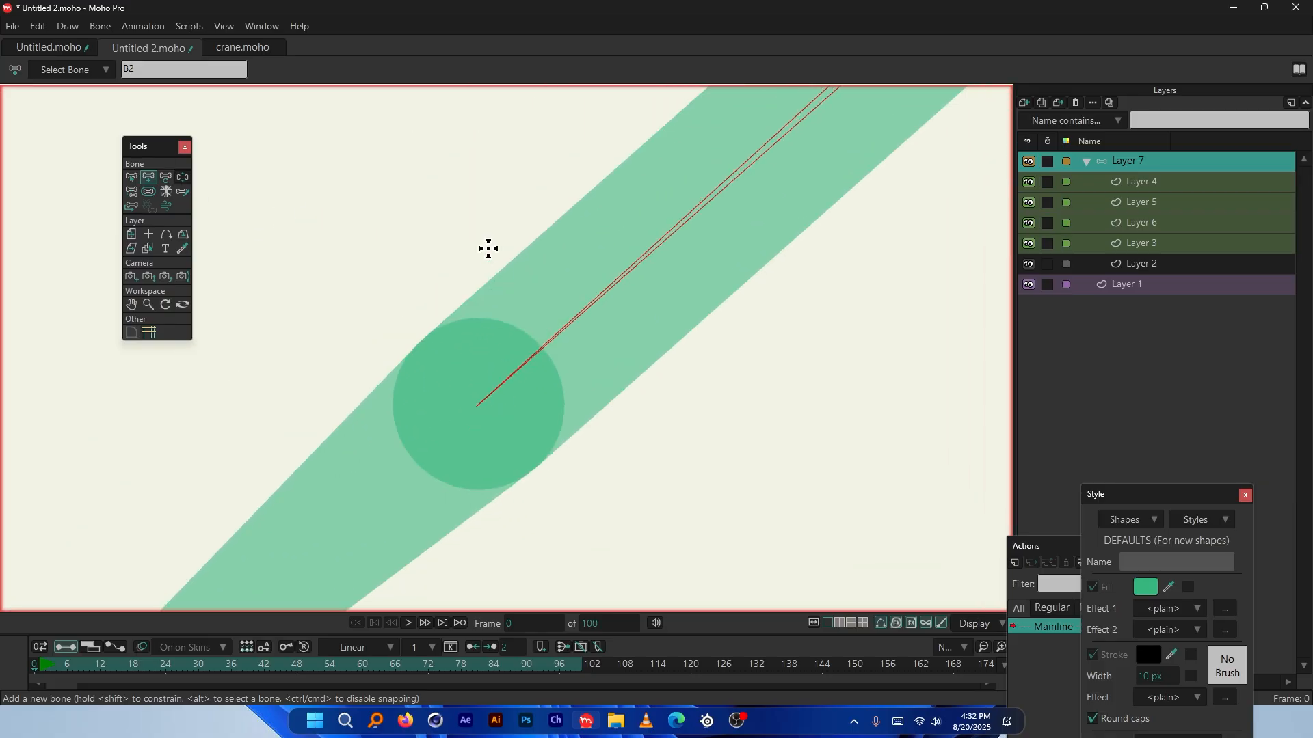
{"action": "scroll", "coordinate": [693, 360], "scroll_direction": "down", "scroll_amount": 3}
{"action": "scroll", "coordinate": [697, 361], "scroll_direction": "up", "scroll_amount": 5}
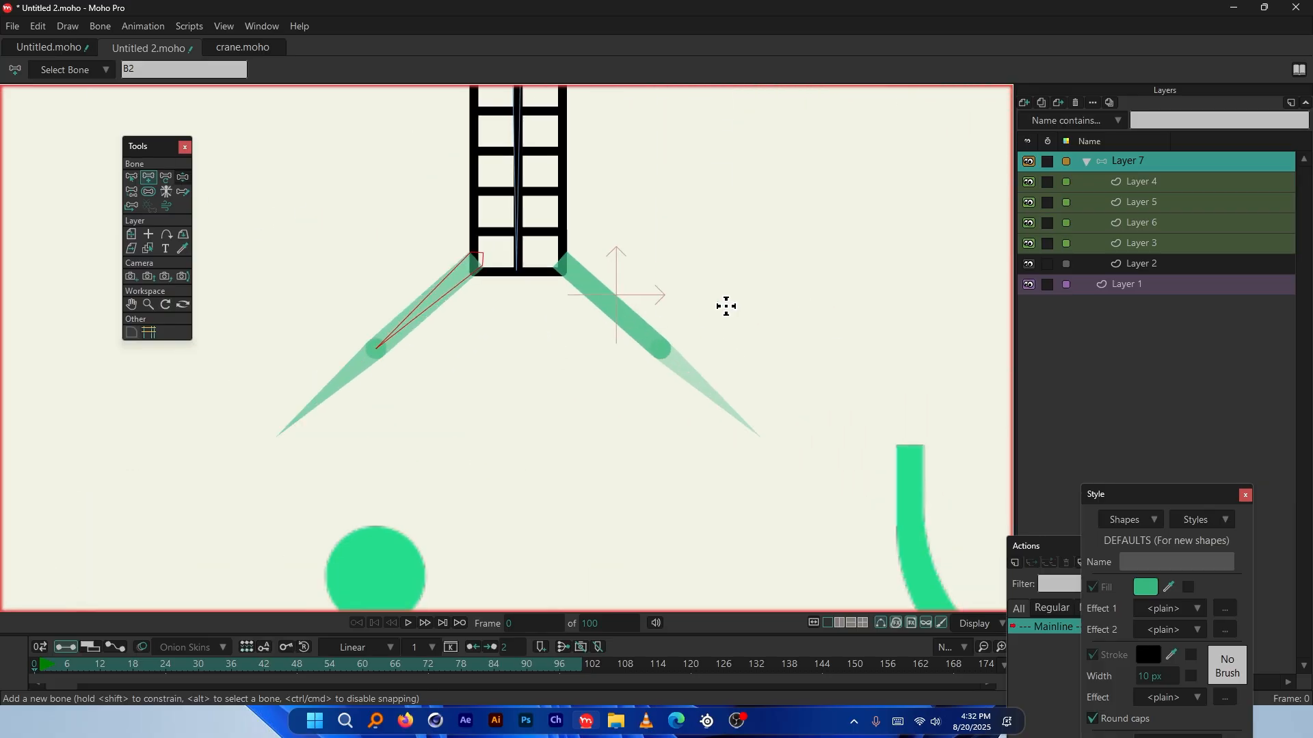
{"action": "scroll", "coordinate": [383, 349], "scroll_direction": "down", "scroll_amount": 2}
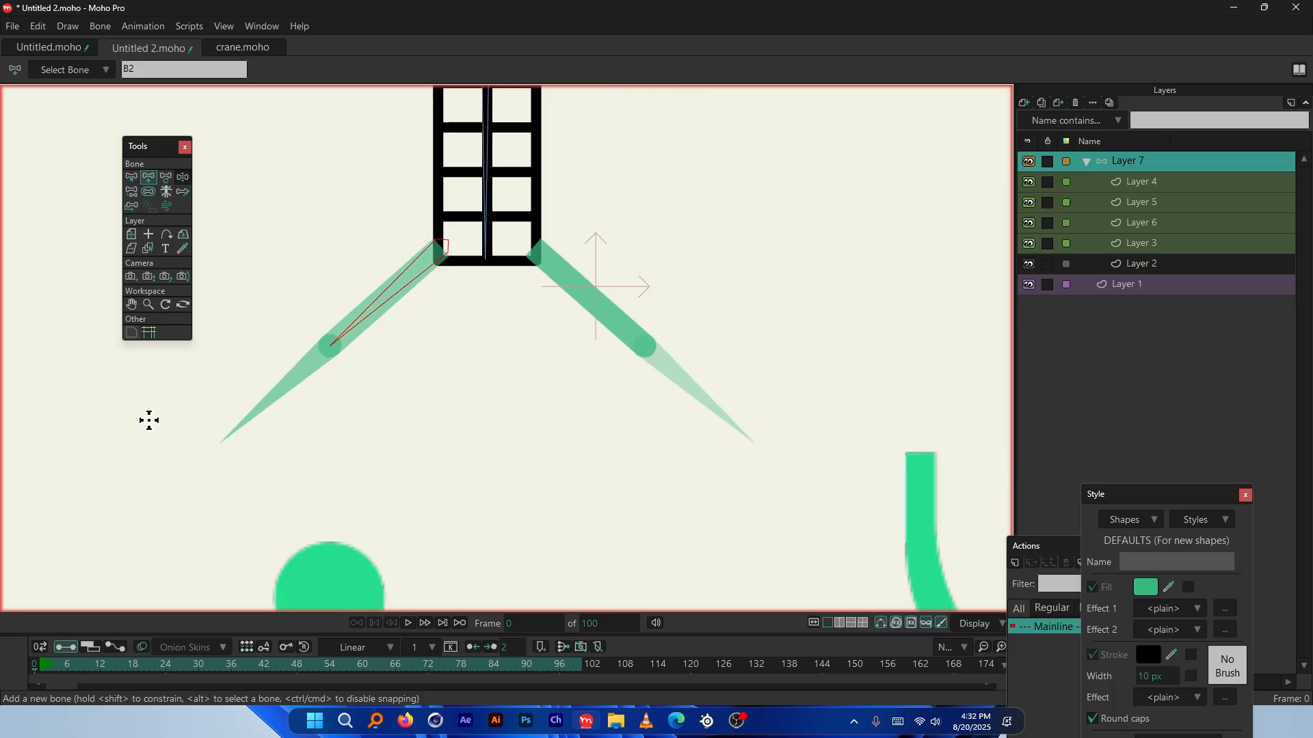
{"action": "scroll", "coordinate": [149, 421], "scroll_direction": "up", "scroll_amount": 2}
{"action": "scroll", "coordinate": [260, 413], "scroll_direction": "up", "scroll_amount": 2}
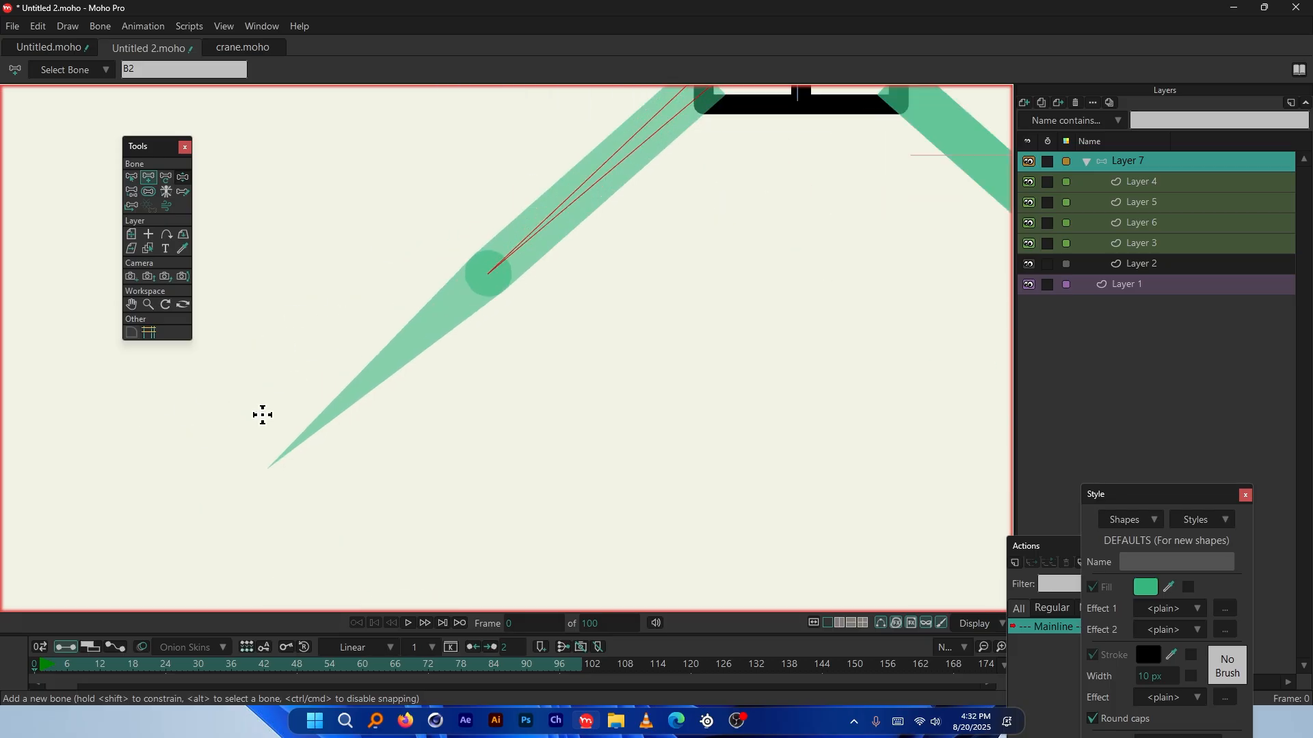
{"action": "scroll", "coordinate": [513, 273], "scroll_direction": "up", "scroll_amount": 2}
{"action": "scroll", "coordinate": [724, 205], "scroll_direction": "down", "scroll_amount": 1}
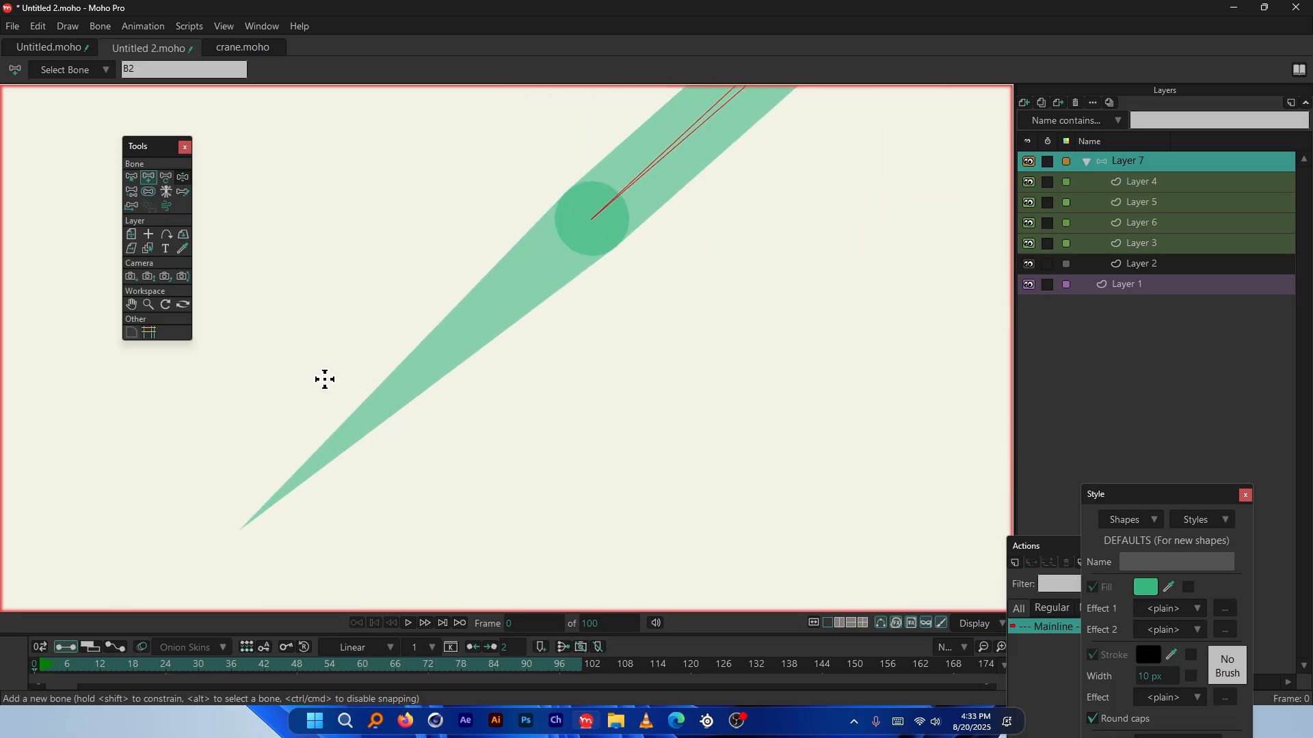
{"action": "scroll", "coordinate": [328, 383], "scroll_direction": "up", "scroll_amount": 1}
Add bone B3 from the left elbow out to the arm's pointed tip
{"action": "left_click_drag", "start_coordinate": [646, 189], "coordinate": [225, 561]}
{"action": "scroll", "coordinate": [645, 180], "scroll_direction": "up", "scroll_amount": 3}
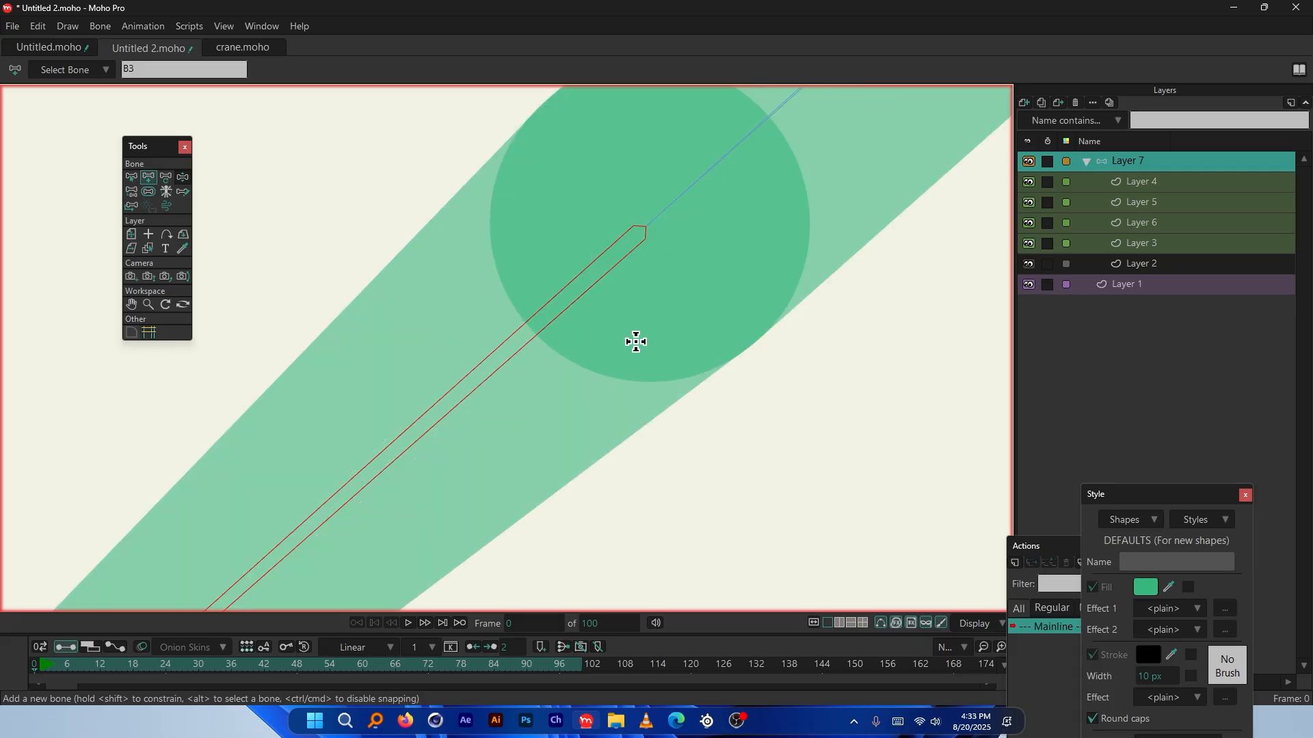
{"action": "scroll", "coordinate": [721, 217], "scroll_direction": "up", "scroll_amount": 1}
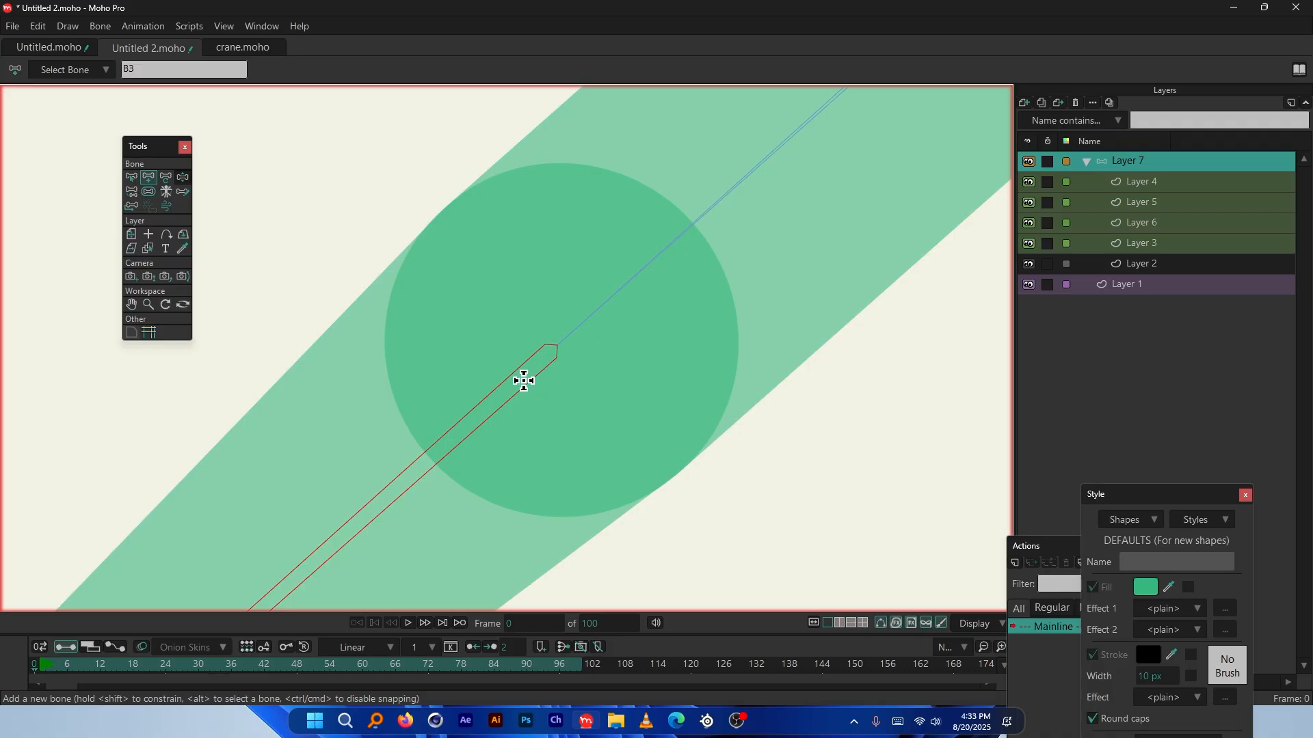
{"action": "scroll", "coordinate": [469, 231], "scroll_direction": "down", "scroll_amount": 4}
{"action": "scroll", "coordinate": [387, 263], "scroll_direction": "up", "scroll_amount": 5}
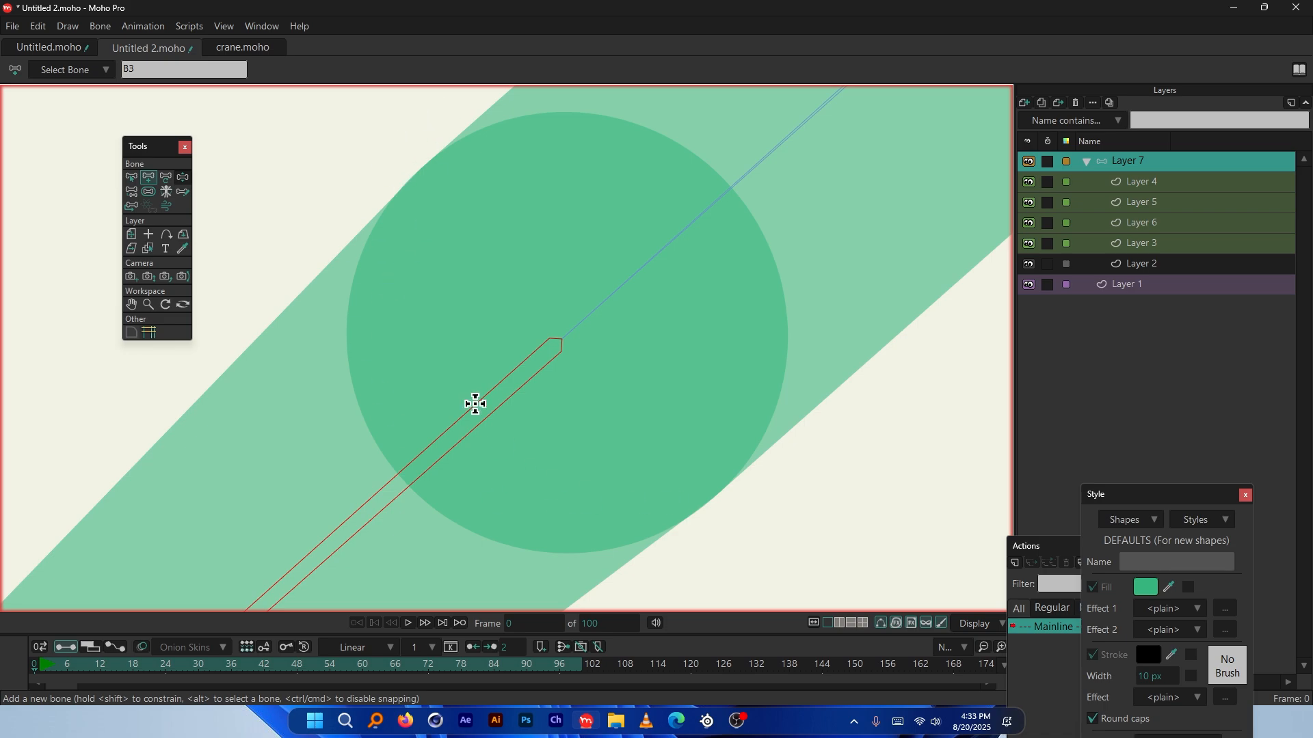
{"action": "scroll", "coordinate": [561, 340], "scroll_direction": "down", "scroll_amount": 6}
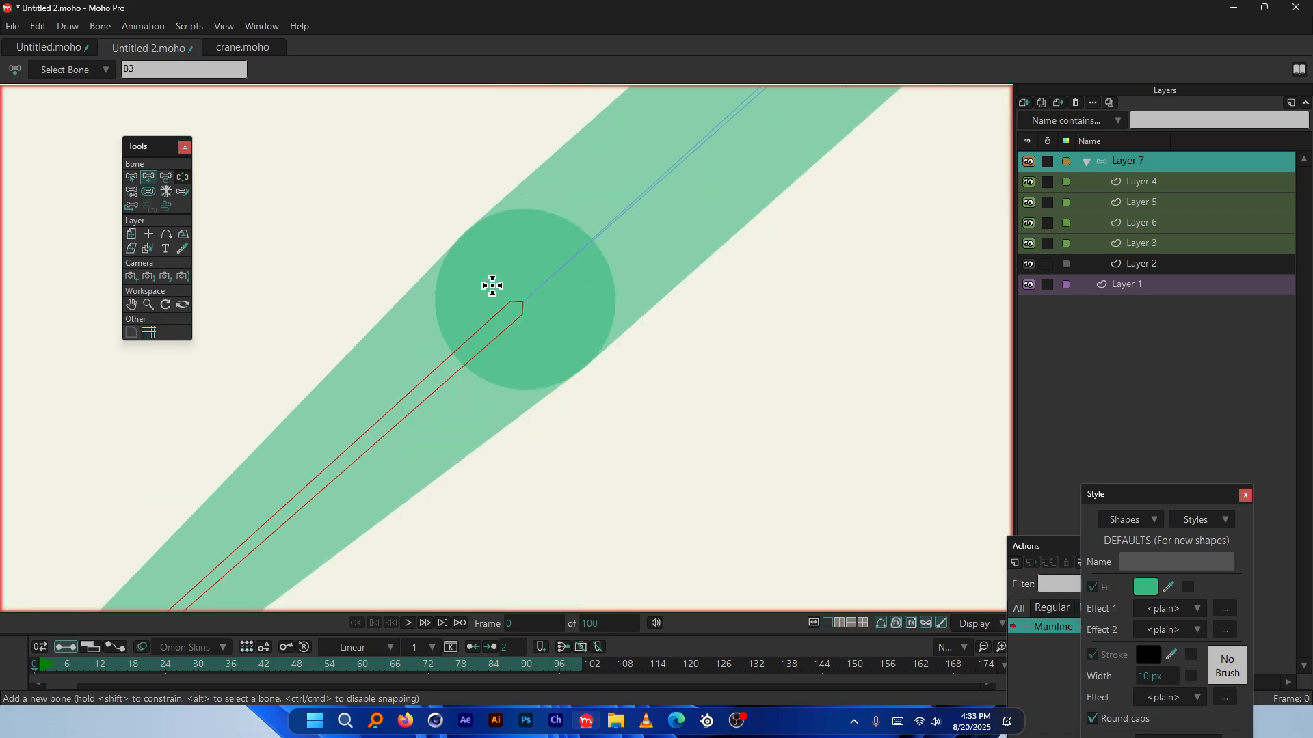
{"action": "scroll", "coordinate": [319, 167], "scroll_direction": "up", "scroll_amount": 3}
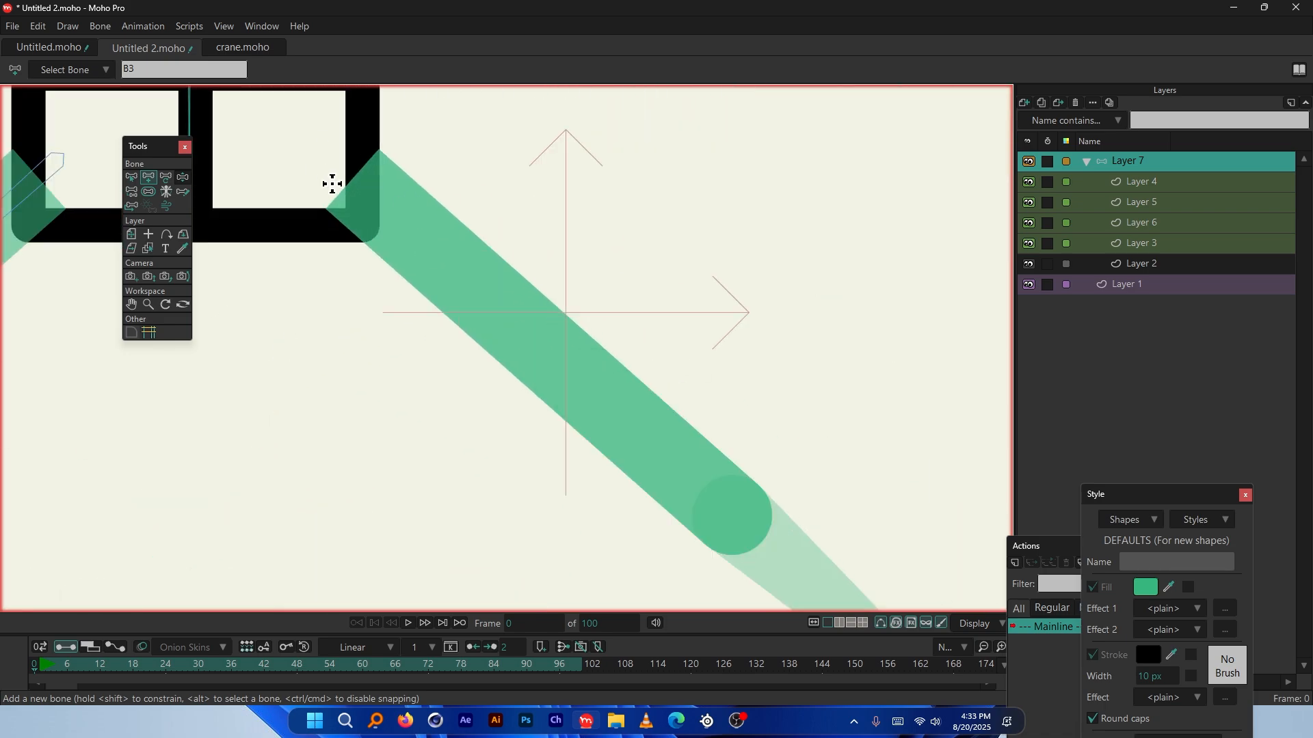
{"action": "scroll", "coordinate": [542, 199], "scroll_direction": "down", "scroll_amount": 3}
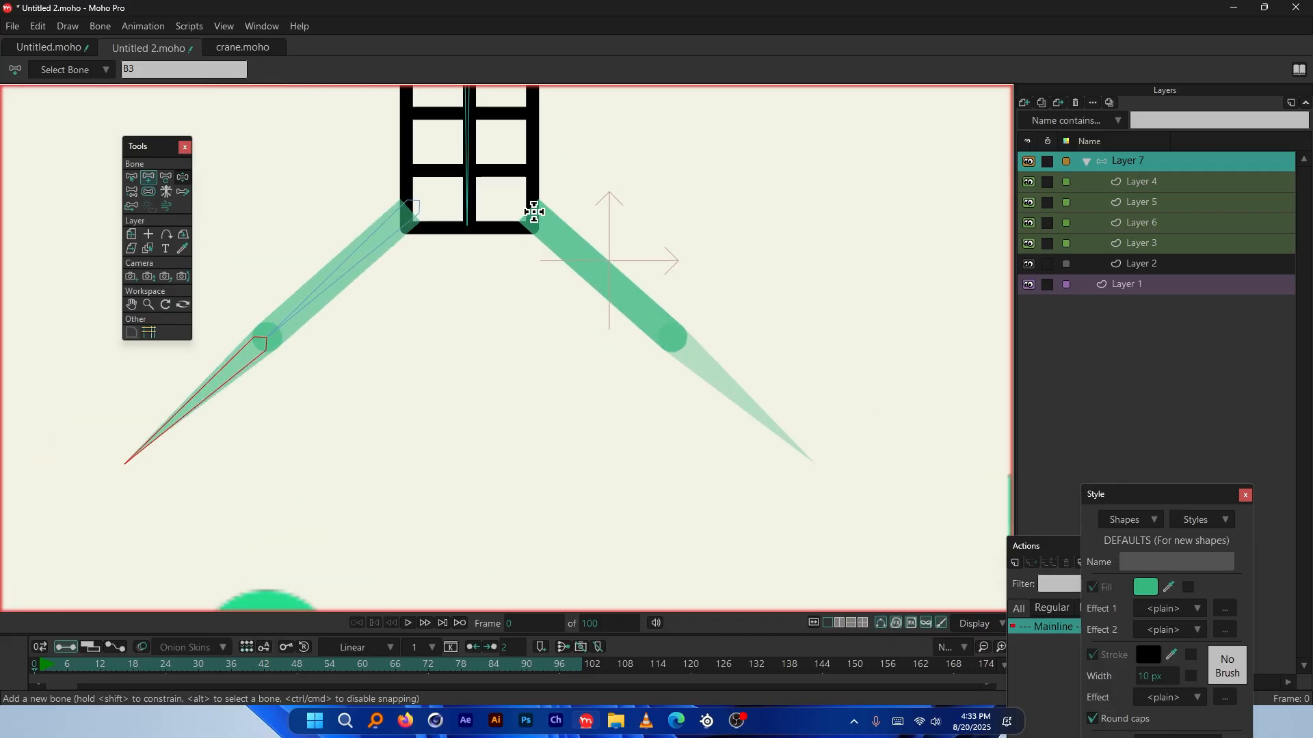
{"action": "scroll", "coordinate": [542, 340], "scroll_direction": "down", "scroll_amount": 2}
{"action": "scroll", "coordinate": [501, 219], "scroll_direction": "up", "scroll_amount": 4}
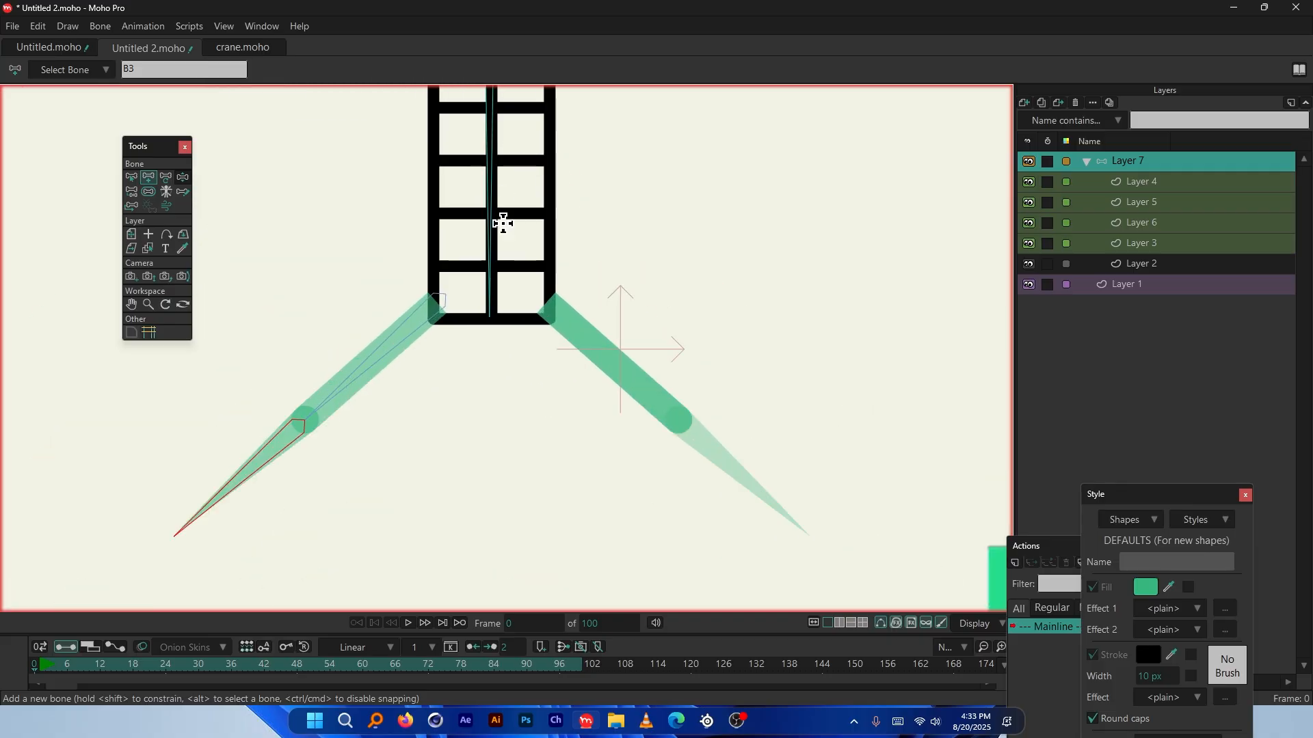
{"action": "scroll", "coordinate": [486, 182], "scroll_direction": "down", "scroll_amount": 4}
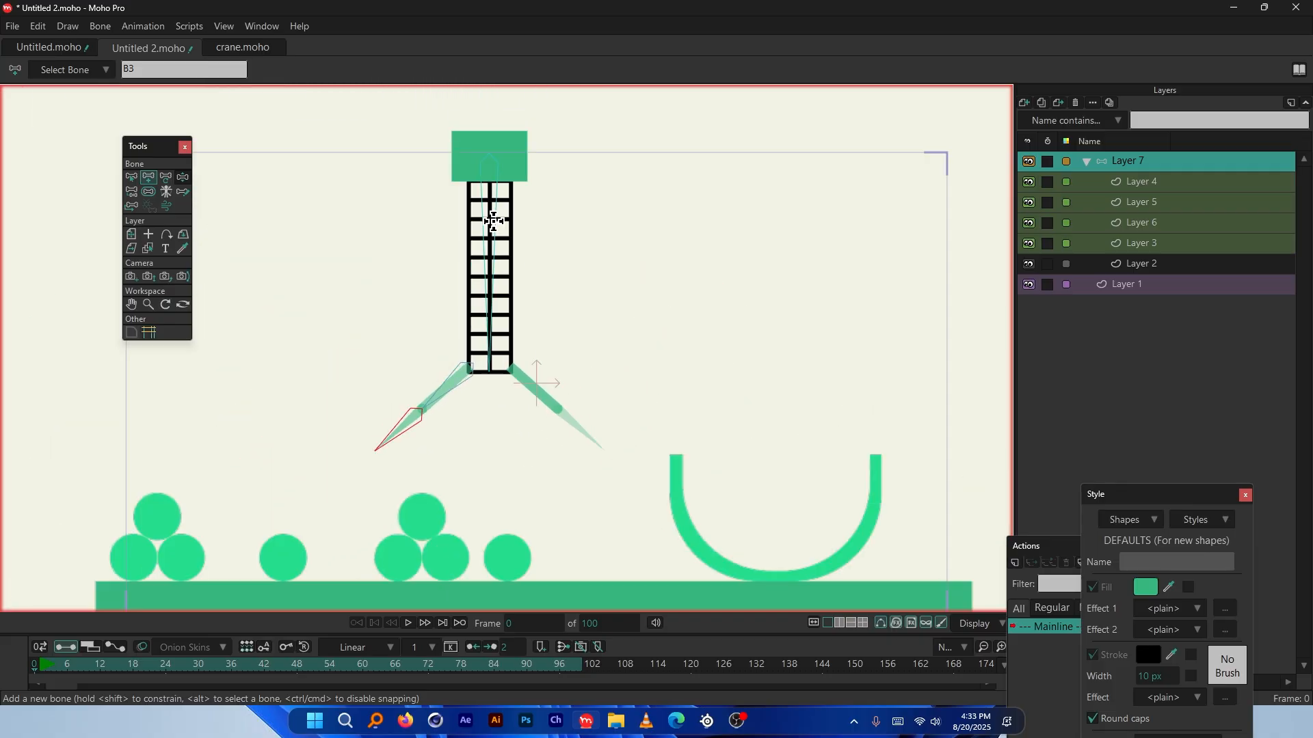
{"action": "scroll", "coordinate": [490, 205], "scroll_direction": "up", "scroll_amount": 2}
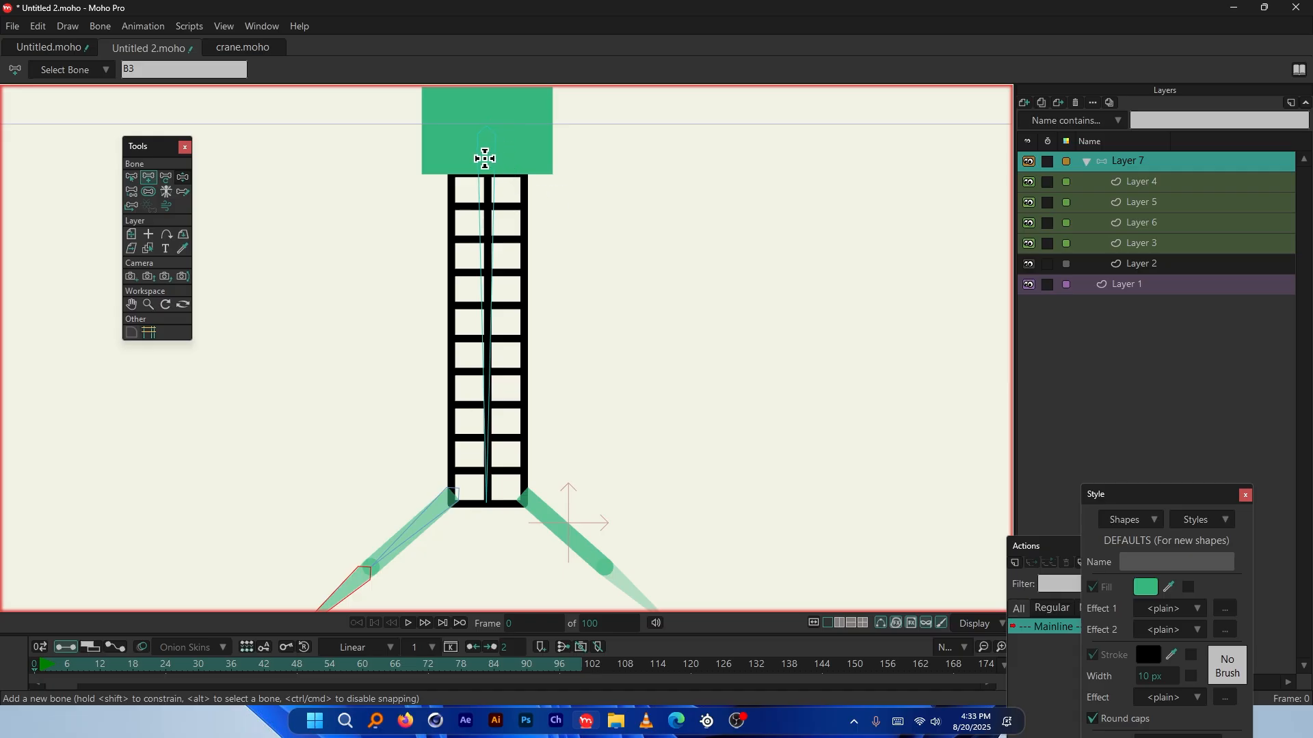
Select the ladder bone B1 as the parent for the next bones
{"action": "left_click", "coordinate": [1143, 162]}
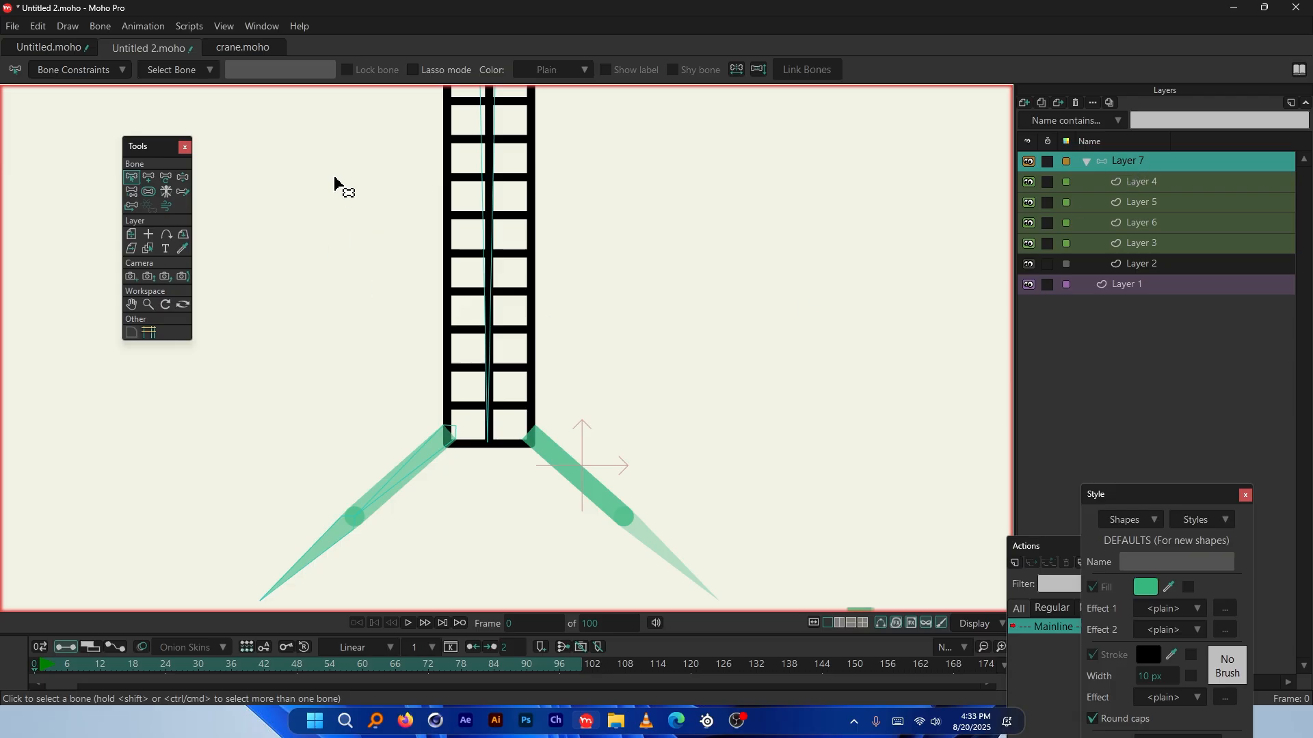
{"action": "left_click", "coordinate": [490, 181]}
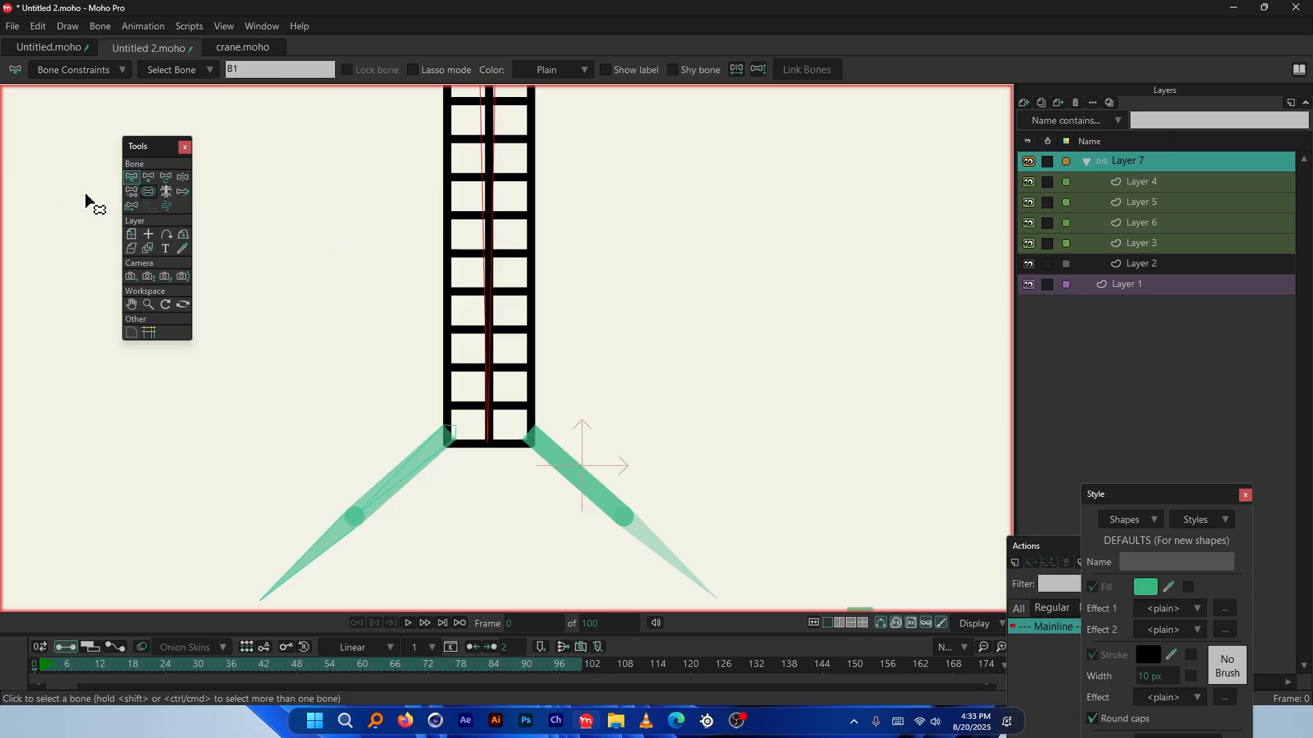
{"action": "scroll", "coordinate": [586, 513], "scroll_direction": "up", "scroll_amount": 2}
{"action": "scroll", "coordinate": [302, 270], "scroll_direction": "up", "scroll_amount": 5}
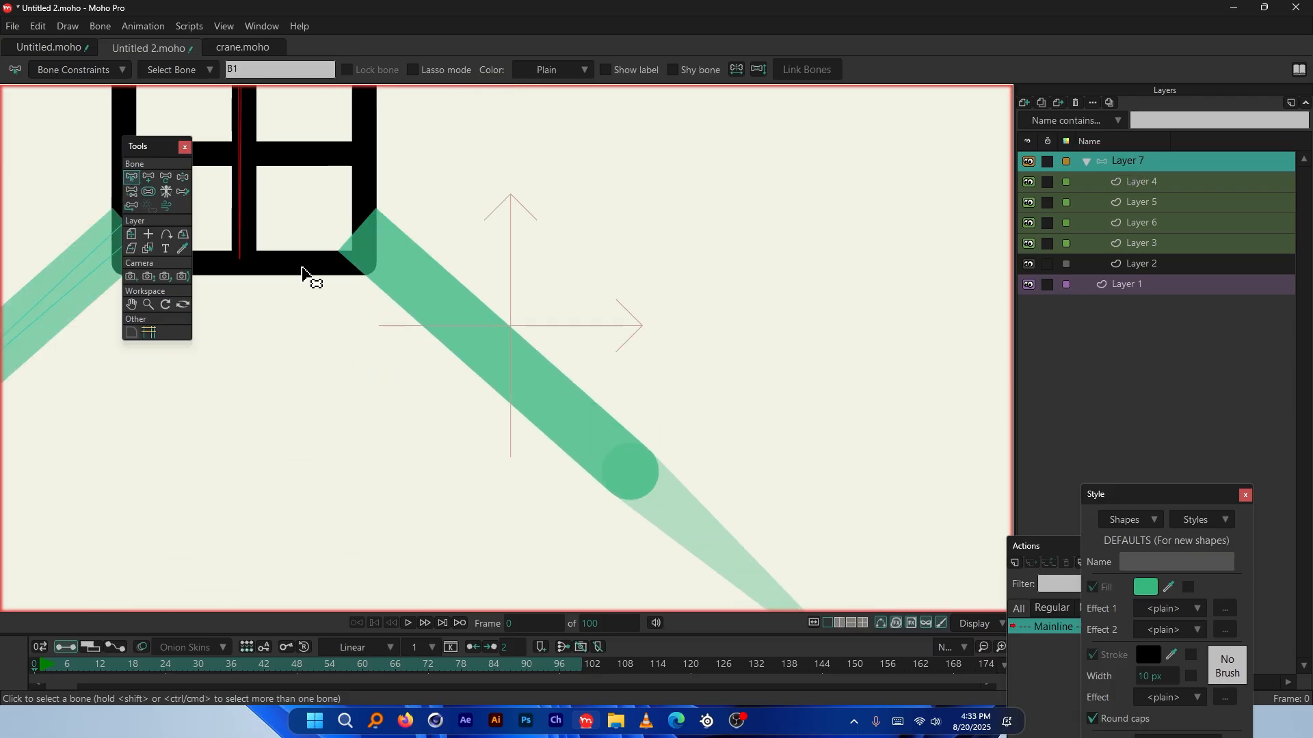
Chain bones B4 and B5 down the right arm to its elbow and tip
{"action": "left_click", "coordinate": [148, 177]}
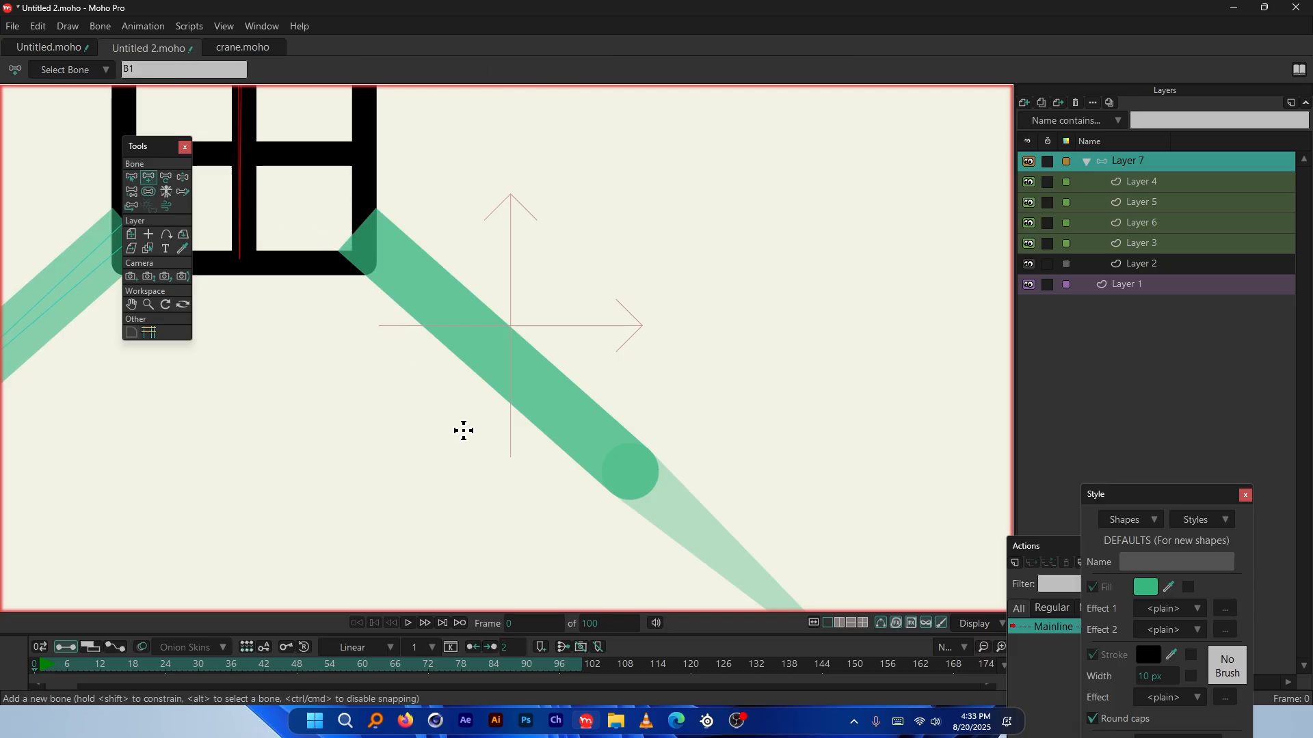
{"action": "scroll", "coordinate": [465, 335], "scroll_direction": "up", "scroll_amount": 3}
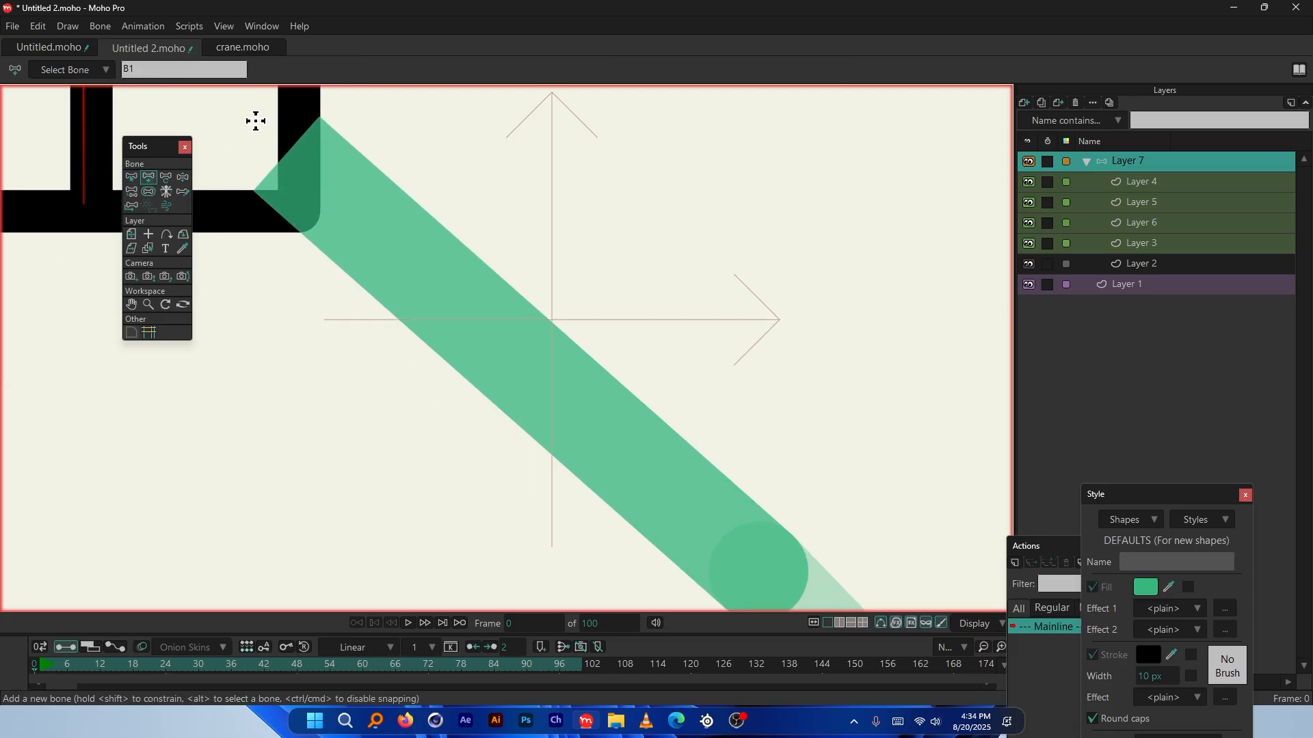
{"action": "left_click_drag", "start_coordinate": [248, 123], "coordinate": [758, 575]}
{"action": "scroll", "coordinate": [413, 167], "scroll_direction": "down", "scroll_amount": 2}
{"action": "scroll", "coordinate": [729, 477], "scroll_direction": "up", "scroll_amount": 5}
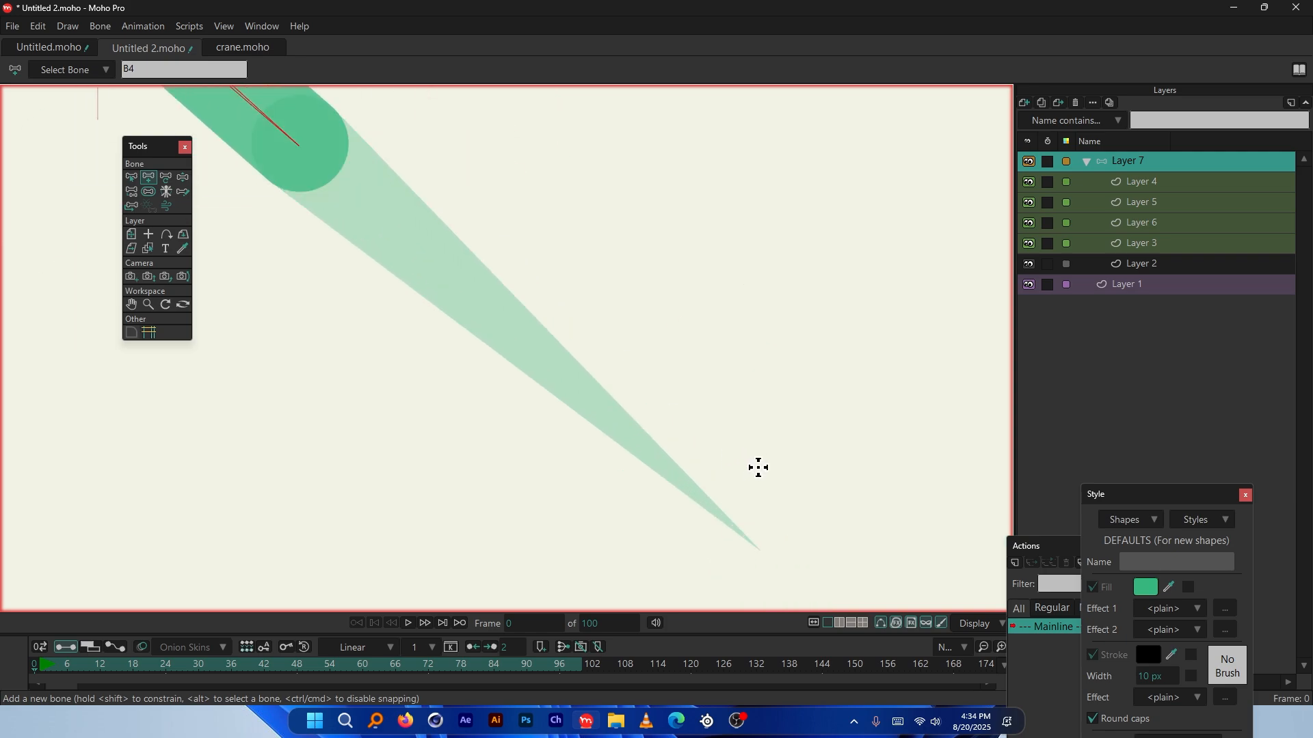
{"action": "left_click_drag", "start_coordinate": [299, 146], "coordinate": [759, 550]}
{"action": "scroll", "coordinate": [776, 475], "scroll_direction": "down", "scroll_amount": 3}
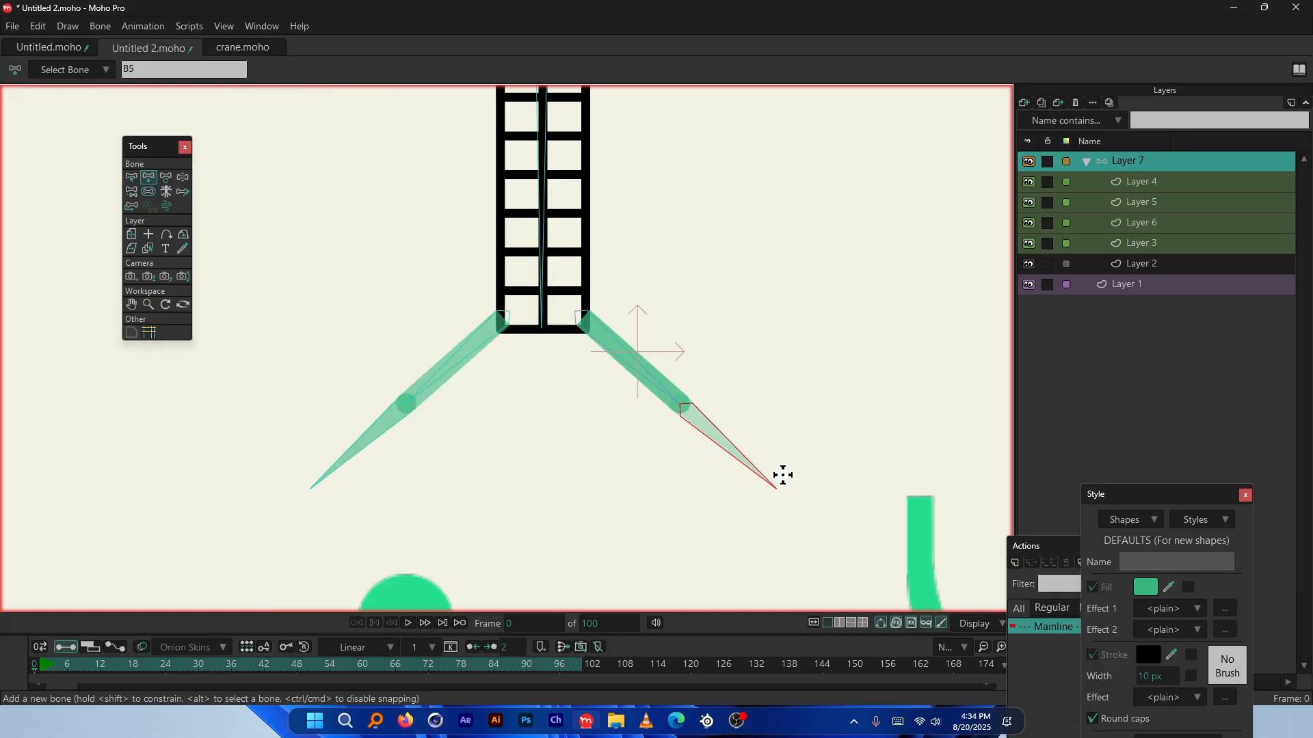
{"action": "scroll", "coordinate": [495, 281], "scroll_direction": "up", "scroll_amount": 1}
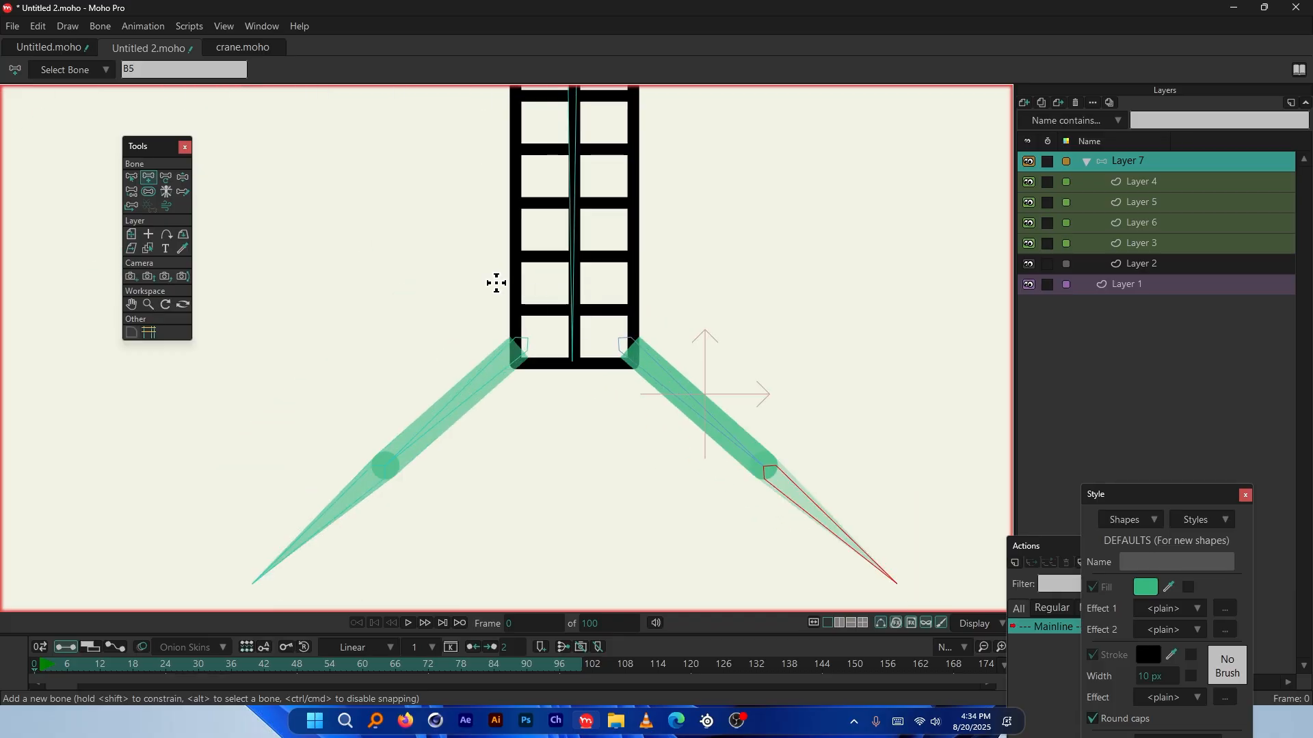
Marquee-select all of the crane's bones
{"action": "left_click", "coordinate": [133, 191]}
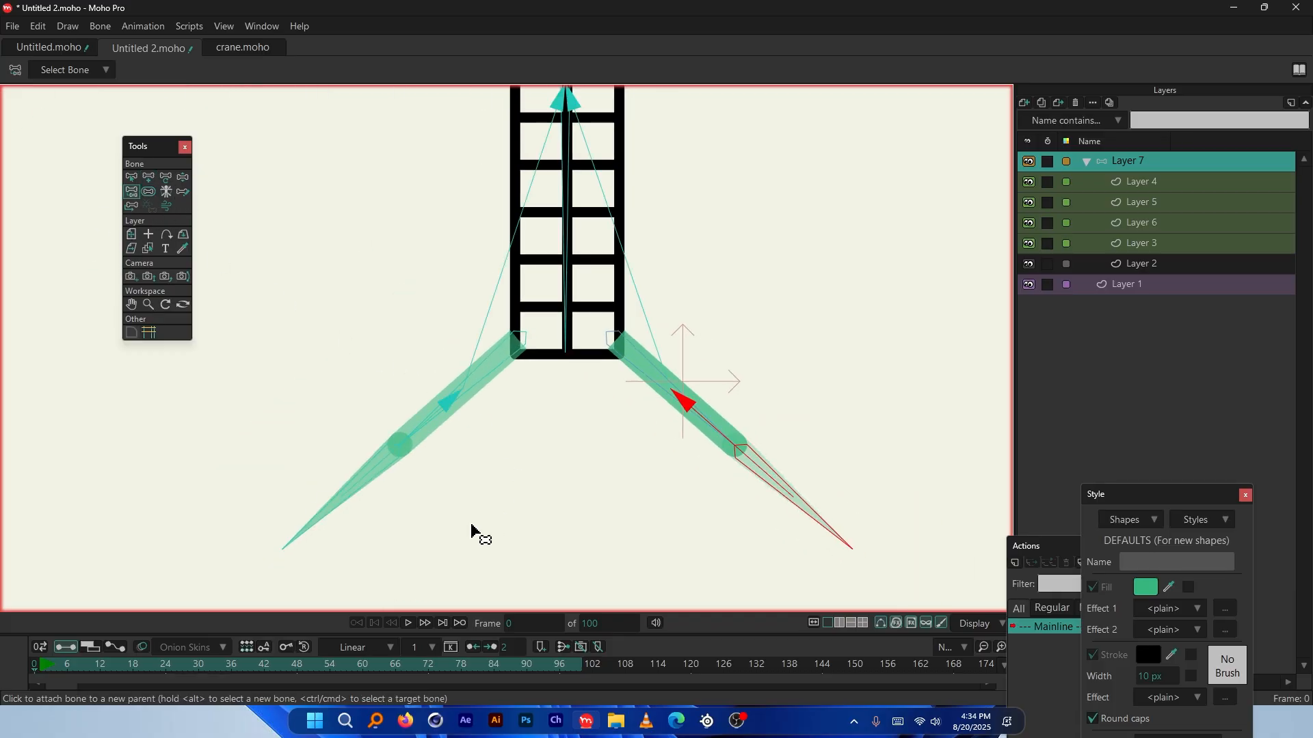
{"action": "scroll", "coordinate": [471, 532], "scroll_direction": "up", "scroll_amount": 2}
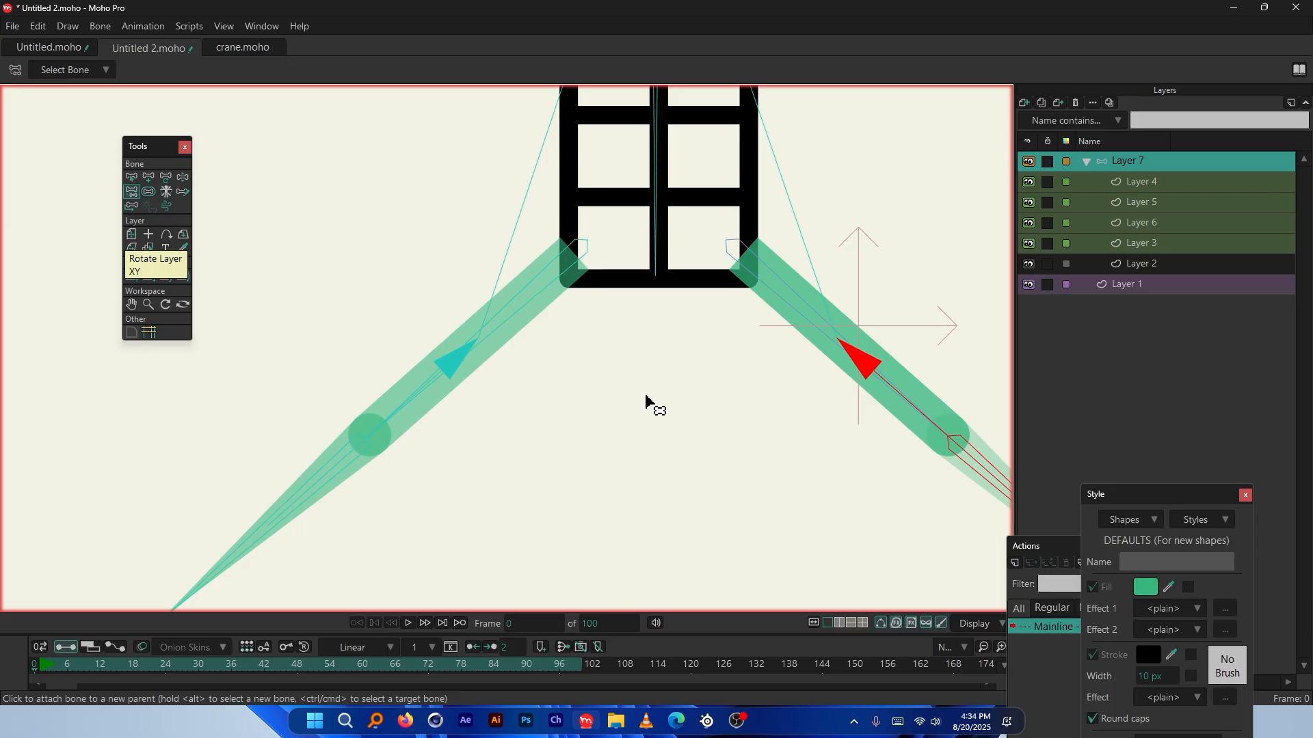
{"action": "scroll", "coordinate": [646, 402], "scroll_direction": "down", "scroll_amount": 1}
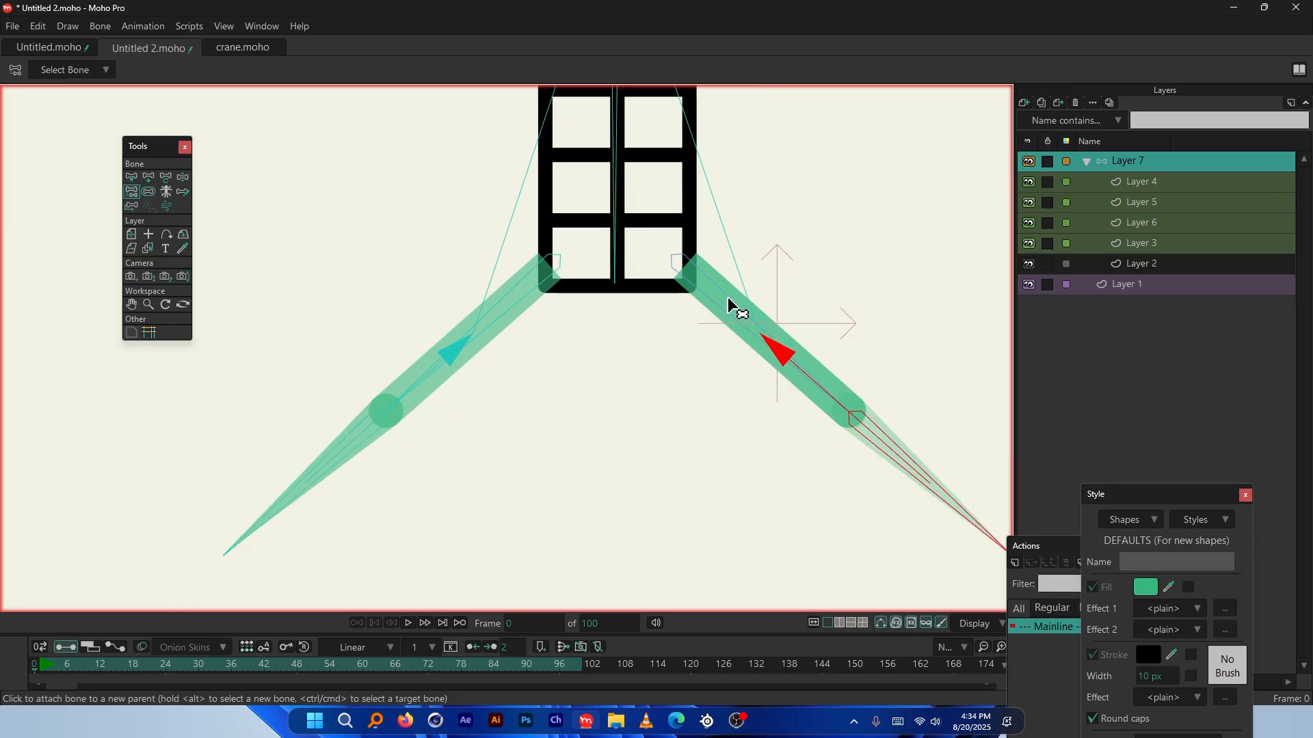
{"action": "scroll", "coordinate": [655, 468], "scroll_direction": "down", "scroll_amount": 2}
{"action": "scroll", "coordinate": [648, 104], "scroll_direction": "up", "scroll_amount": 1}
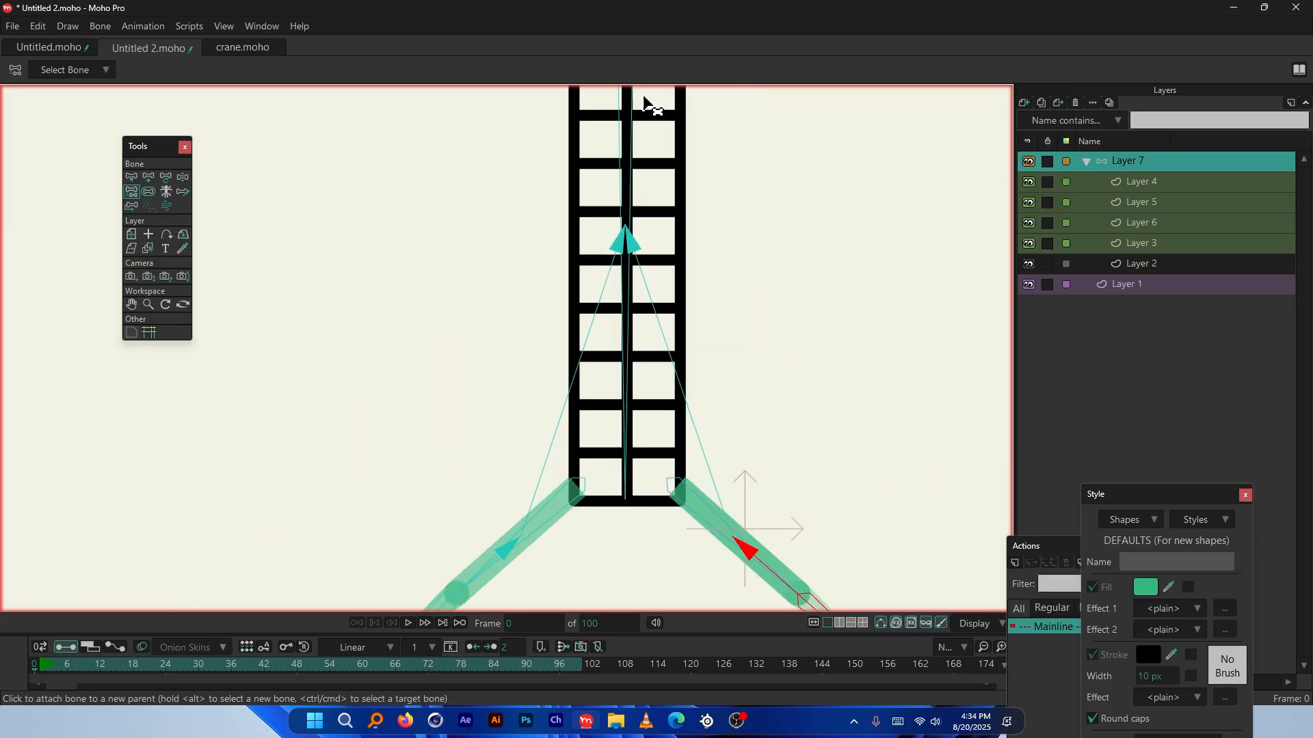
{"action": "scroll", "coordinate": [636, 199], "scroll_direction": "up", "scroll_amount": 1}
{"action": "scroll", "coordinate": [446, 249], "scroll_direction": "down", "scroll_amount": 2}
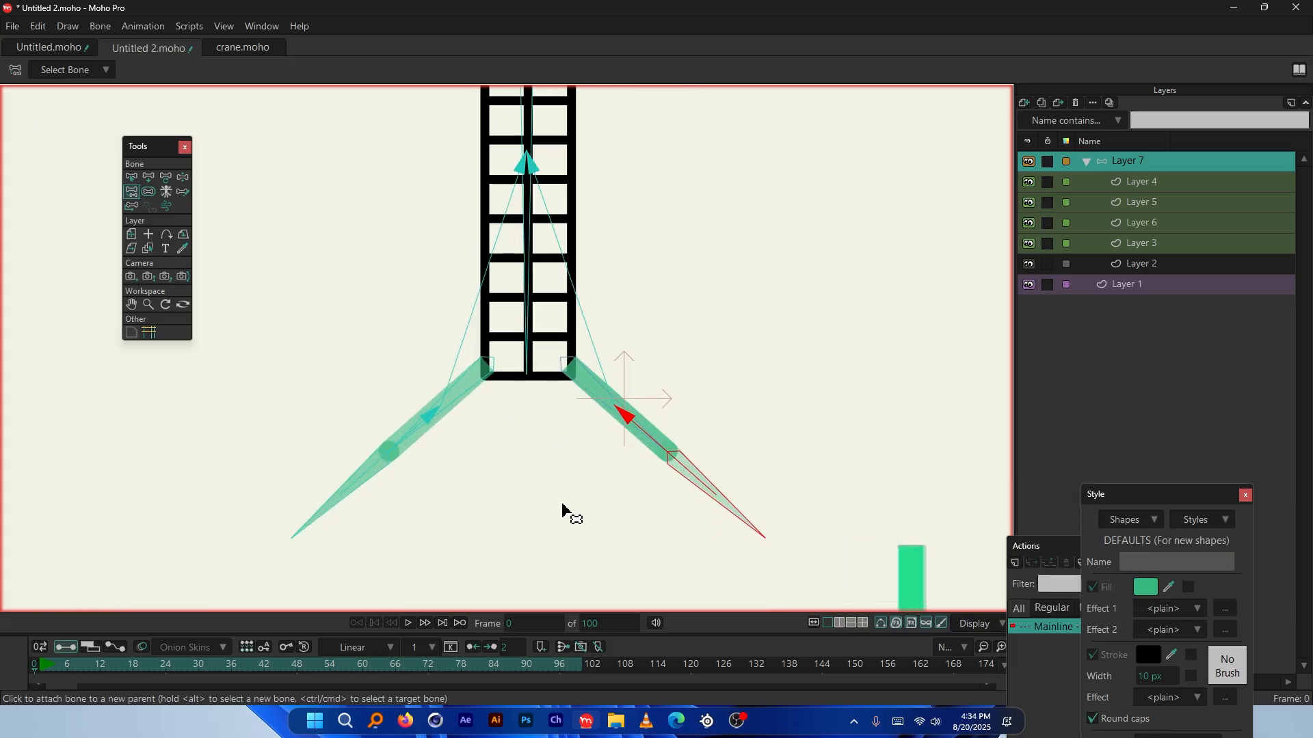
{"action": "scroll", "coordinate": [499, 383], "scroll_direction": "down", "scroll_amount": 2}
{"action": "scroll", "coordinate": [583, 185], "scroll_direction": "up", "scroll_amount": 1}
{"action": "left_click", "coordinate": [131, 176]}
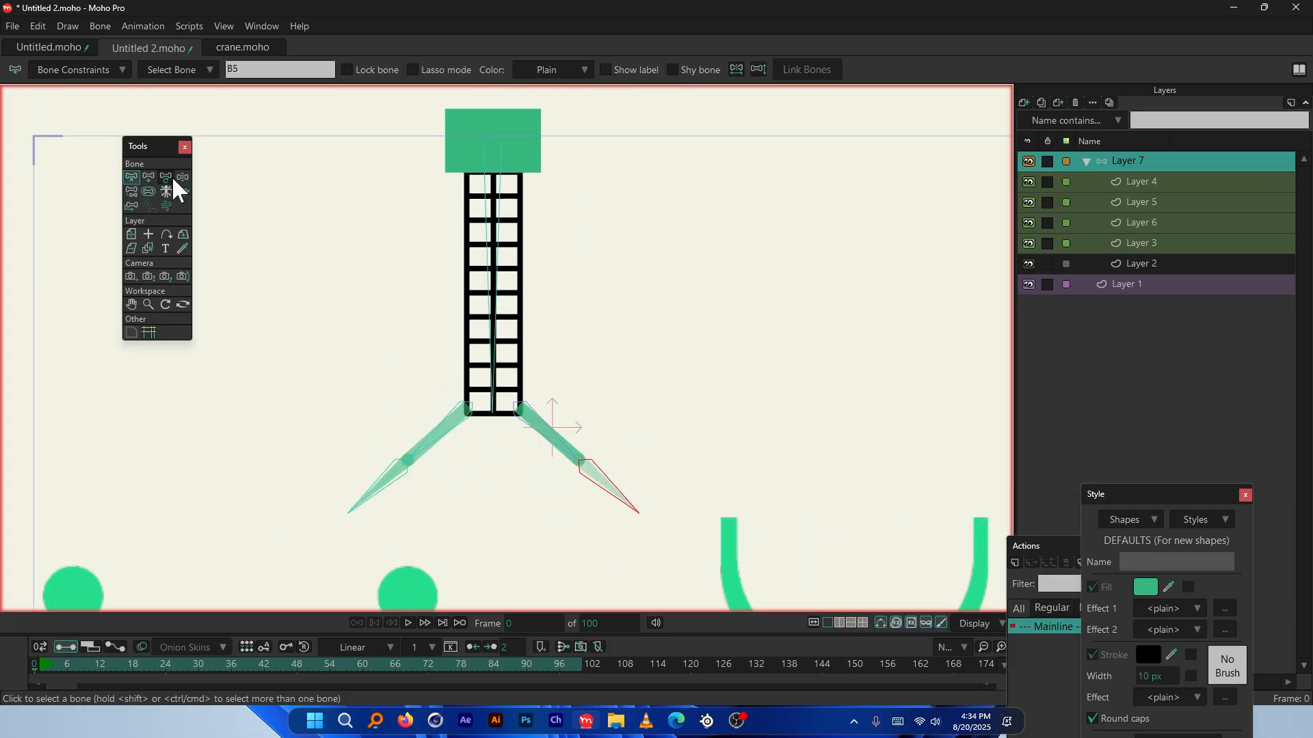
{"action": "left_click_drag", "start_coordinate": [259, 131], "coordinate": [694, 525]}
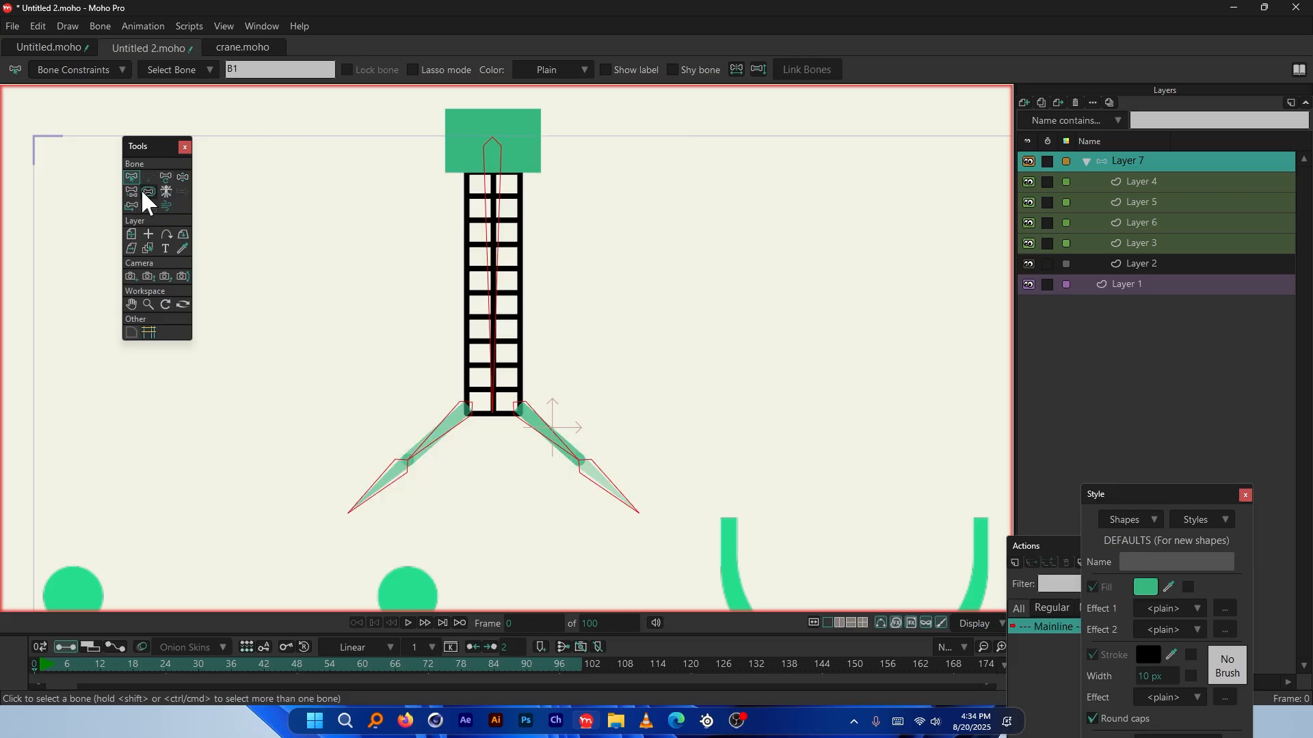
Set the selected bones' strength to 0 with the Bone Strength tool
{"action": "left_click", "coordinate": [148, 192]}
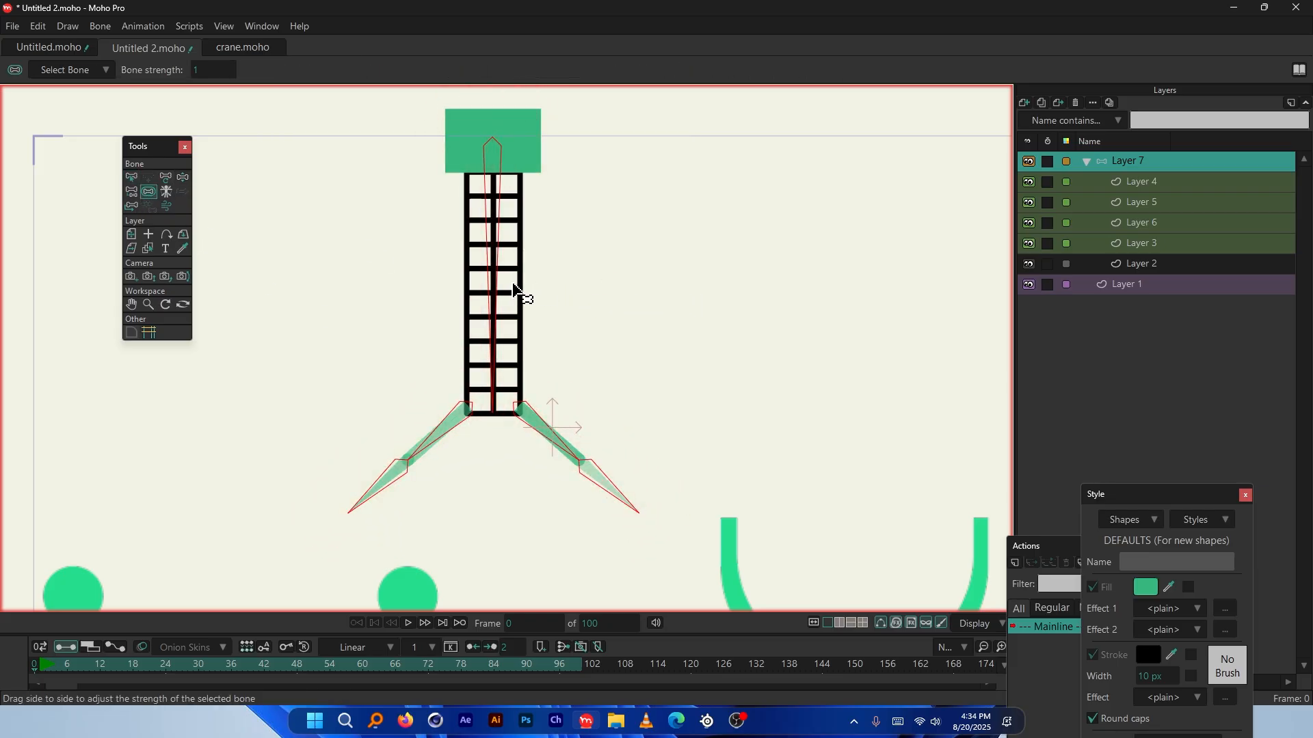
{"action": "mouse_move", "coordinate": [437, 301]}
{"action": "left_mouse_down"}
{"action": "mouse_move", "coordinate": [650, 293]}
{"action": "mouse_move", "coordinate": [419, 278]}
{"action": "left_mouse_up"}
{"action": "scroll", "coordinate": [396, 501], "scroll_direction": "up", "scroll_amount": 3}
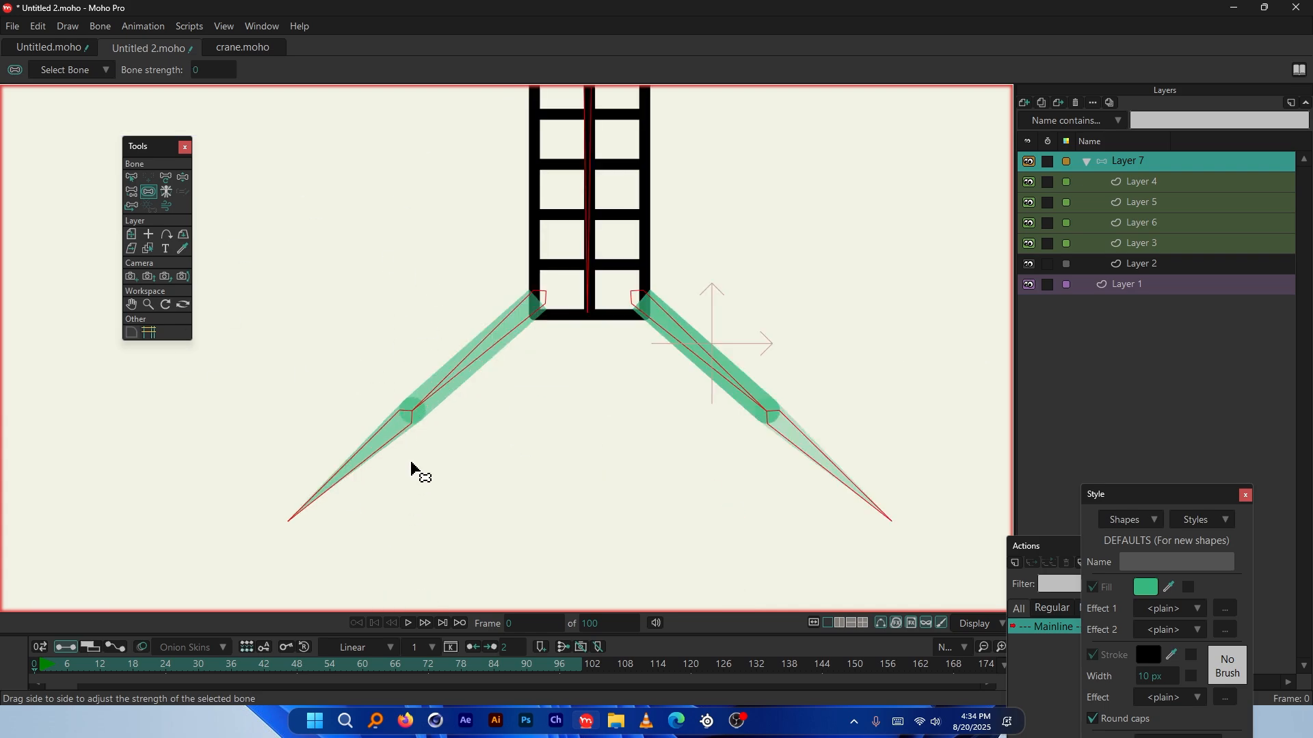
{"action": "scroll", "coordinate": [369, 472], "scroll_direction": "up", "scroll_amount": 1}
Select bone B3 on the lower-left arm, then pick Layer 4
{"action": "left_click", "coordinate": [131, 177]}
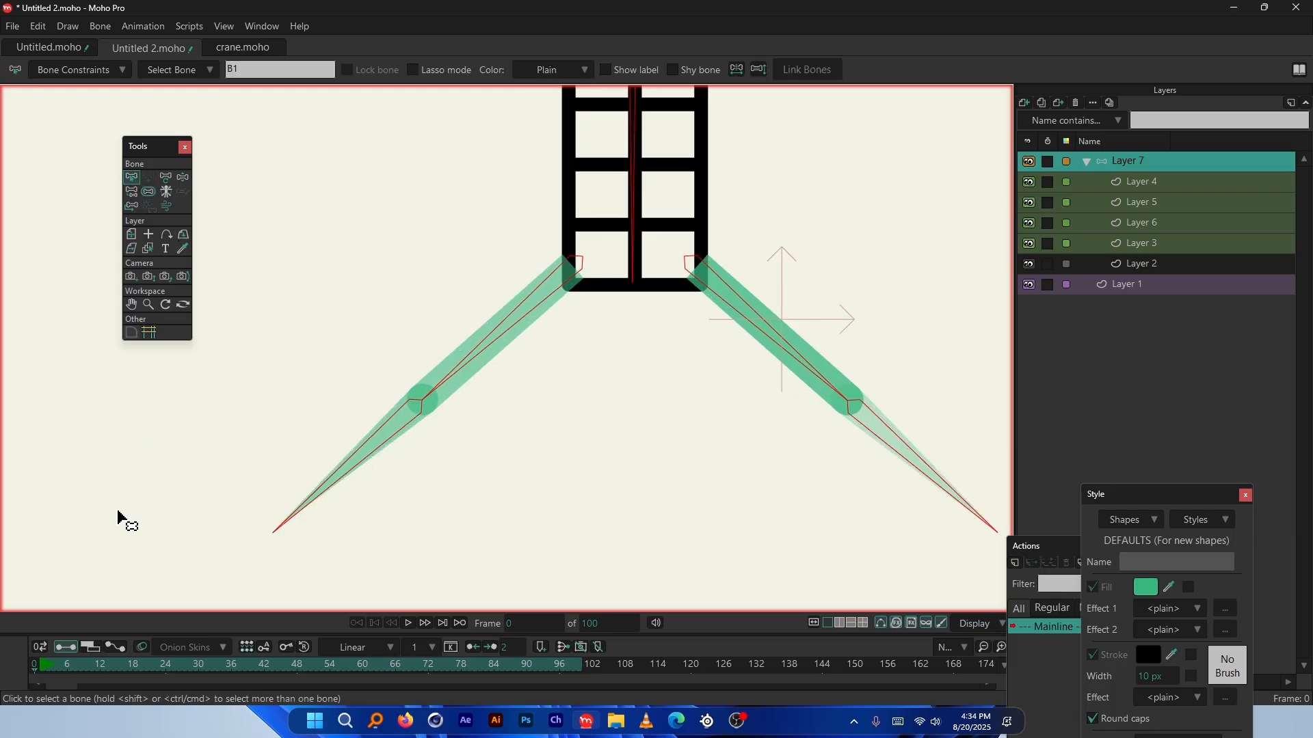
{"action": "left_click_drag", "start_coordinate": [348, 423], "coordinate": [407, 474]}
{"action": "scroll", "coordinate": [366, 488], "scroll_direction": "up", "scroll_amount": 3}
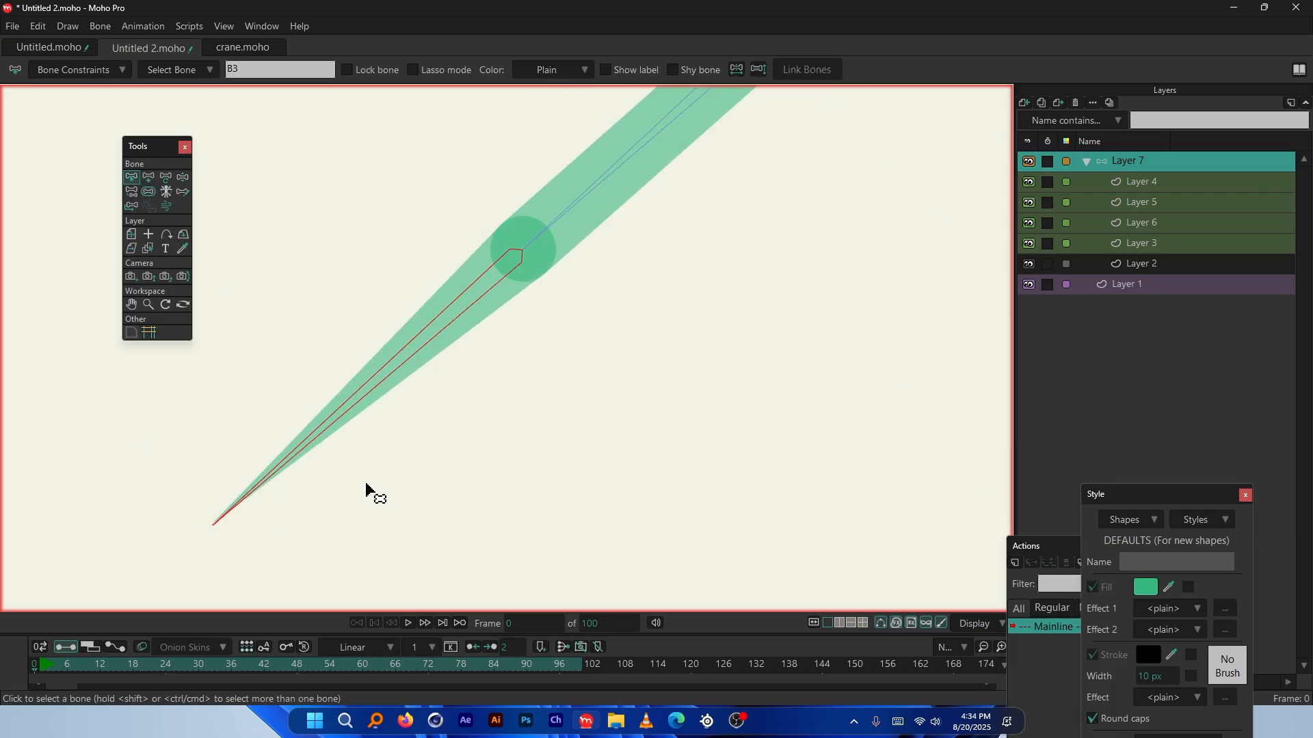
{"action": "left_click", "coordinate": [464, 280], "text": "ctrl+alt"}
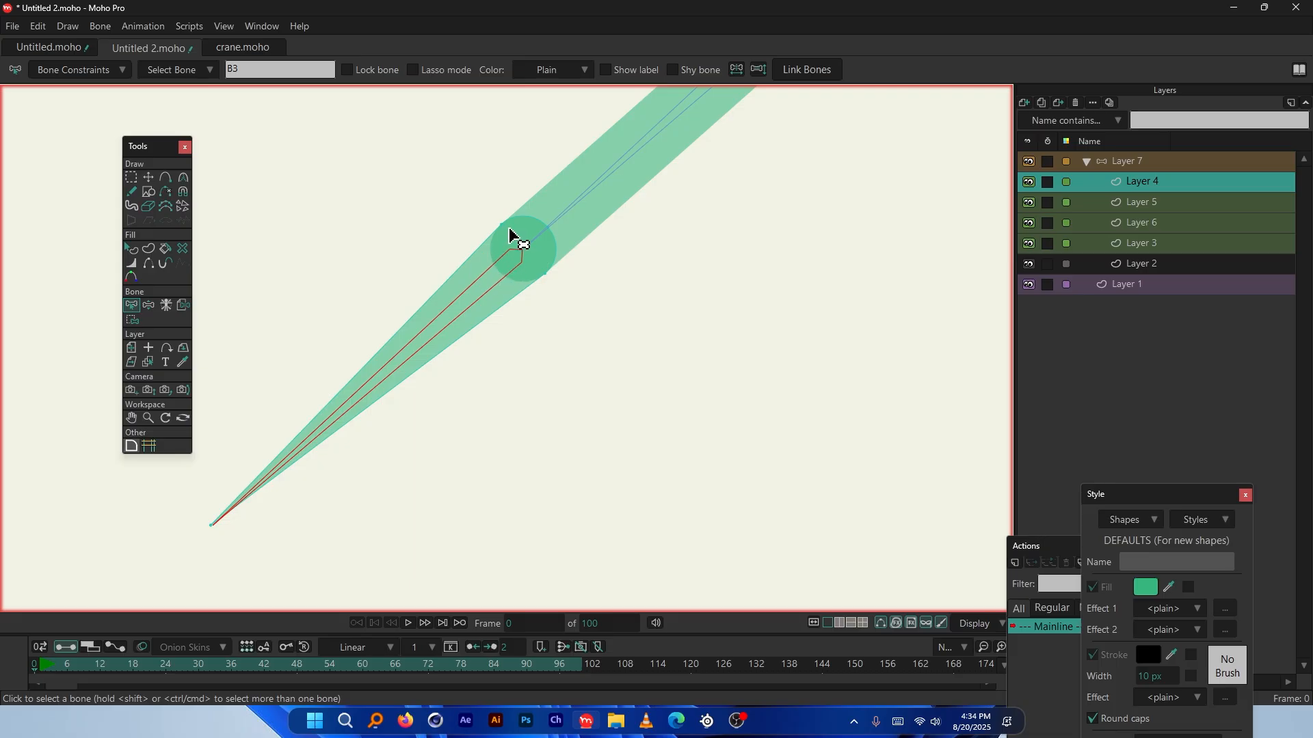
Bind Layer 4 to the lower-left arm bone with the Bind Layer tool
{"action": "left_click", "coordinate": [183, 306]}
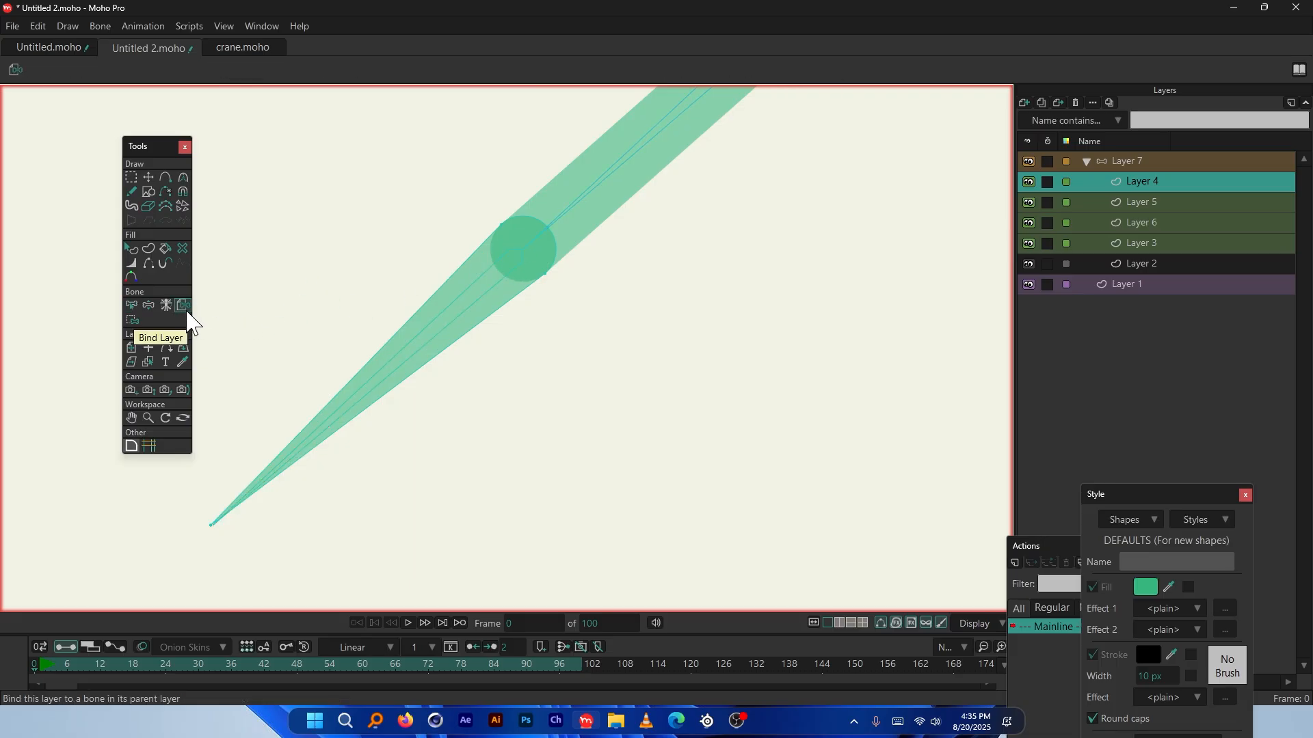
{"action": "scroll", "coordinate": [505, 221], "scroll_direction": "up", "scroll_amount": 3}
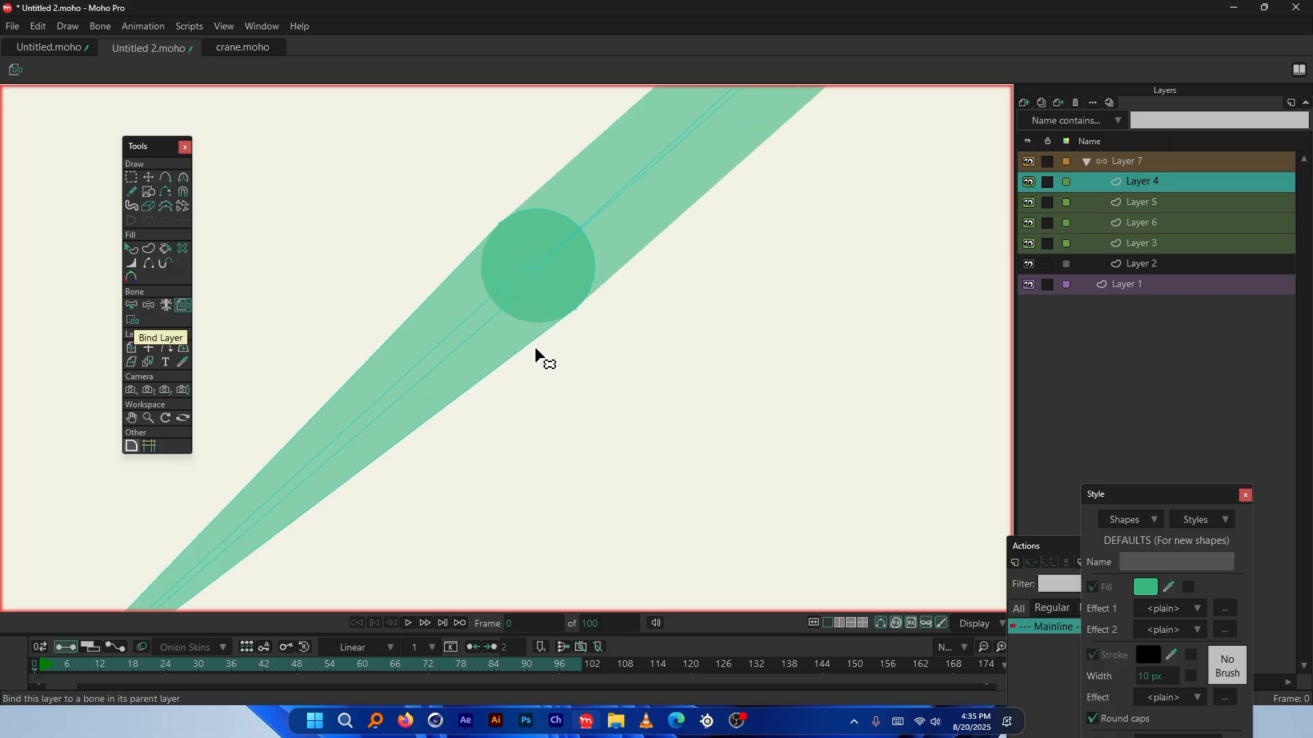
{"action": "scroll", "coordinate": [472, 345], "scroll_direction": "down", "scroll_amount": 2}
{"action": "scroll", "coordinate": [471, 340], "scroll_direction": "down", "scroll_amount": 3}
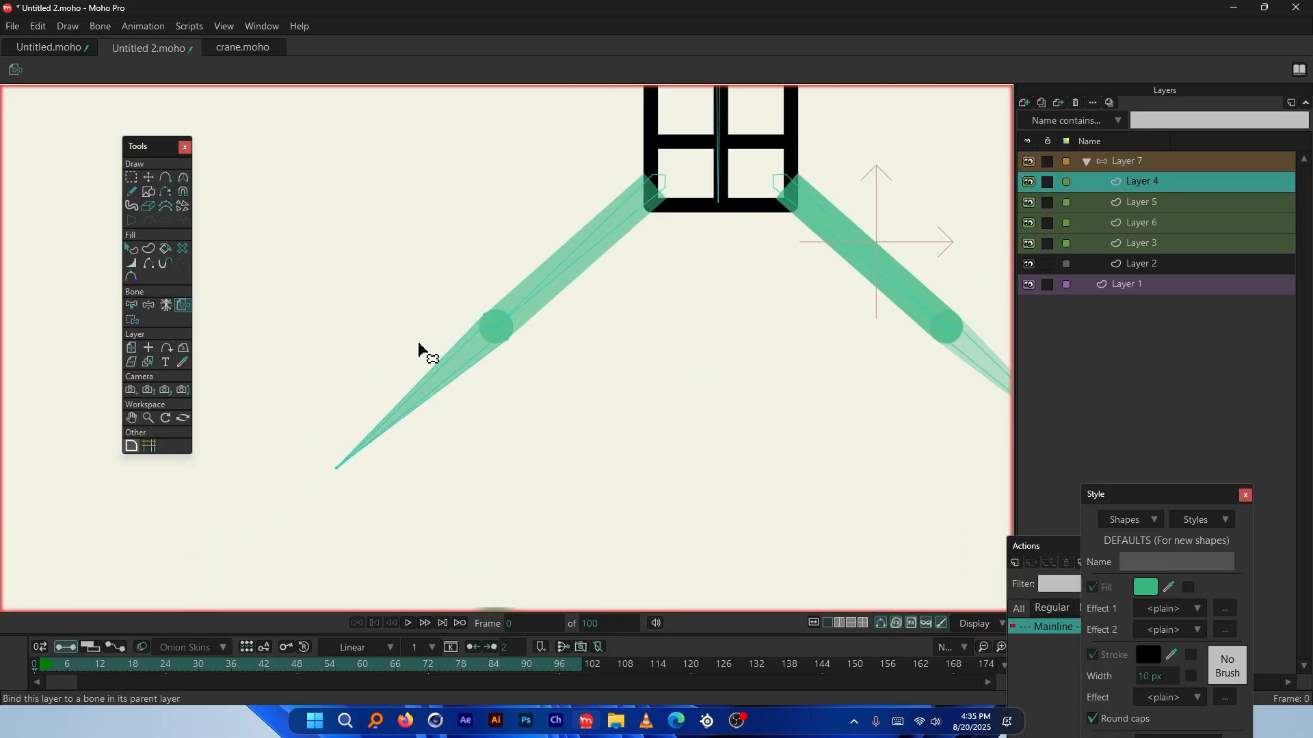
{"action": "scroll", "coordinate": [424, 352], "scroll_direction": "up", "scroll_amount": 2}
{"action": "left_click", "coordinate": [468, 345]}
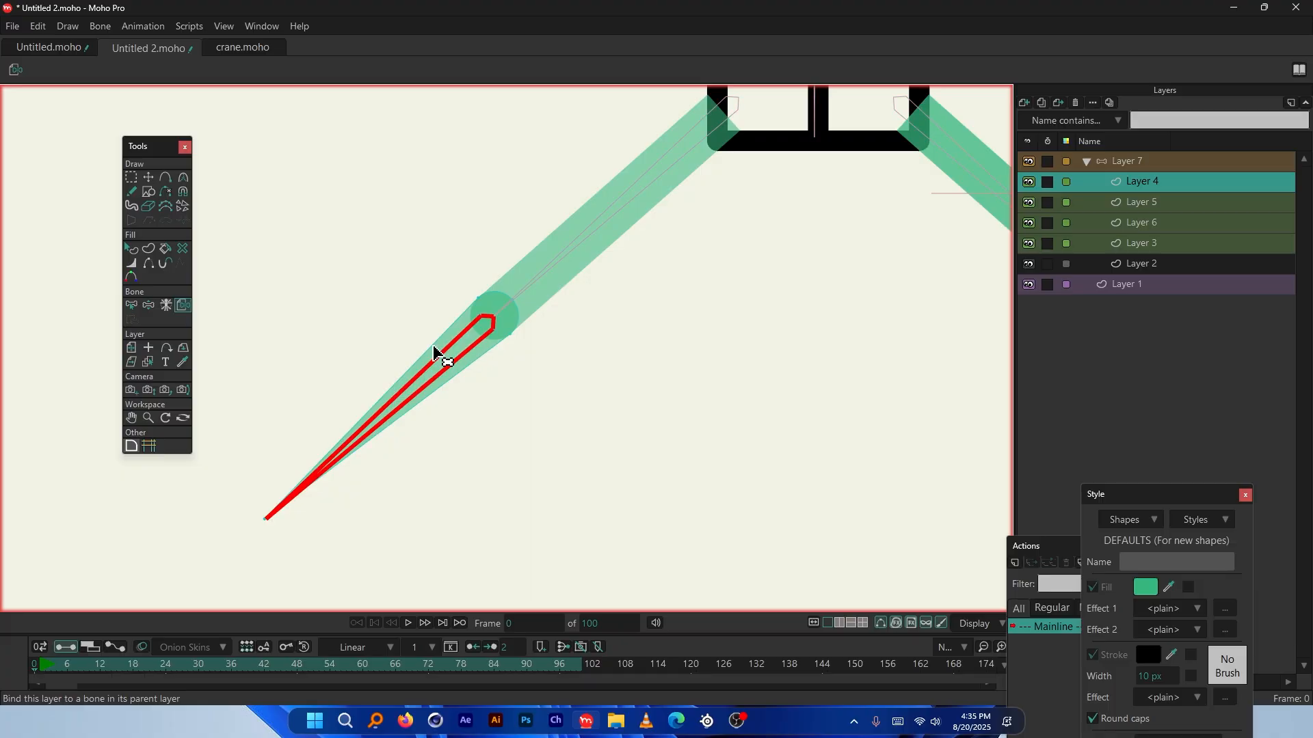
{"action": "scroll", "coordinate": [420, 352], "scroll_direction": "down", "scroll_amount": 2}
{"action": "scroll", "coordinate": [424, 348], "scroll_direction": "up", "scroll_amount": 3}
{"action": "scroll", "coordinate": [417, 383], "scroll_direction": "down", "scroll_amount": 2}
{"action": "scroll", "coordinate": [547, 274], "scroll_direction": "up", "scroll_amount": 2}
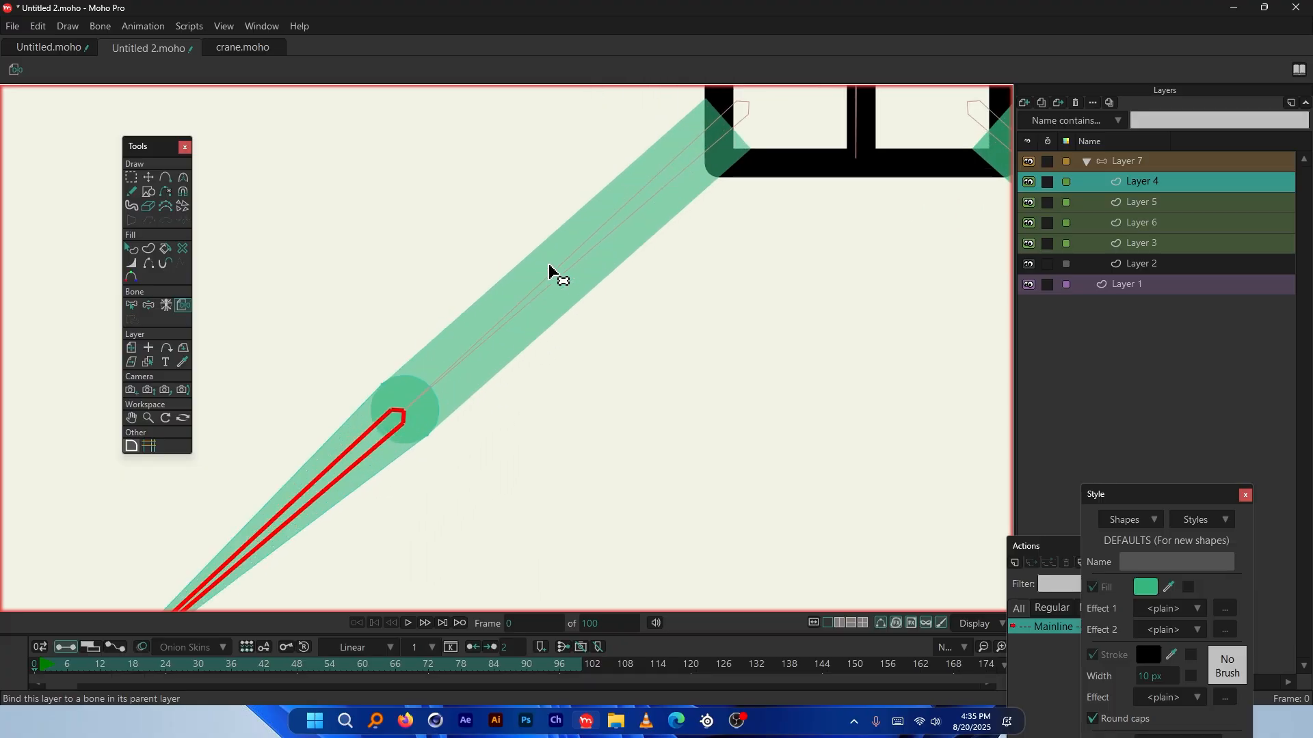
Bind Layer 5 to the long arm bone and Layer 3 to its arm bone
{"action": "key", "text": "Down"}
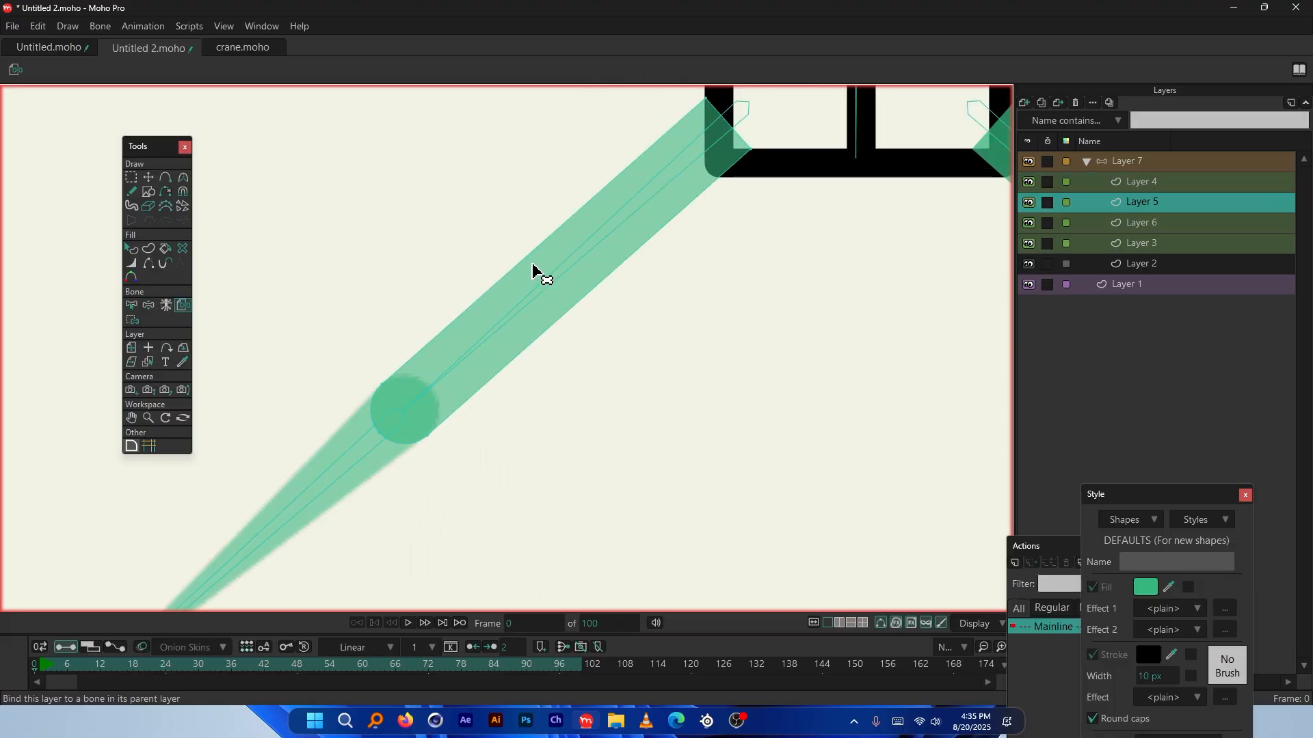
{"action": "left_click", "coordinate": [609, 232]}
{"action": "scroll", "coordinate": [436, 341], "scroll_direction": "down", "scroll_amount": 2}
{"action": "scroll", "coordinate": [726, 308], "scroll_direction": "up", "scroll_amount": 2}
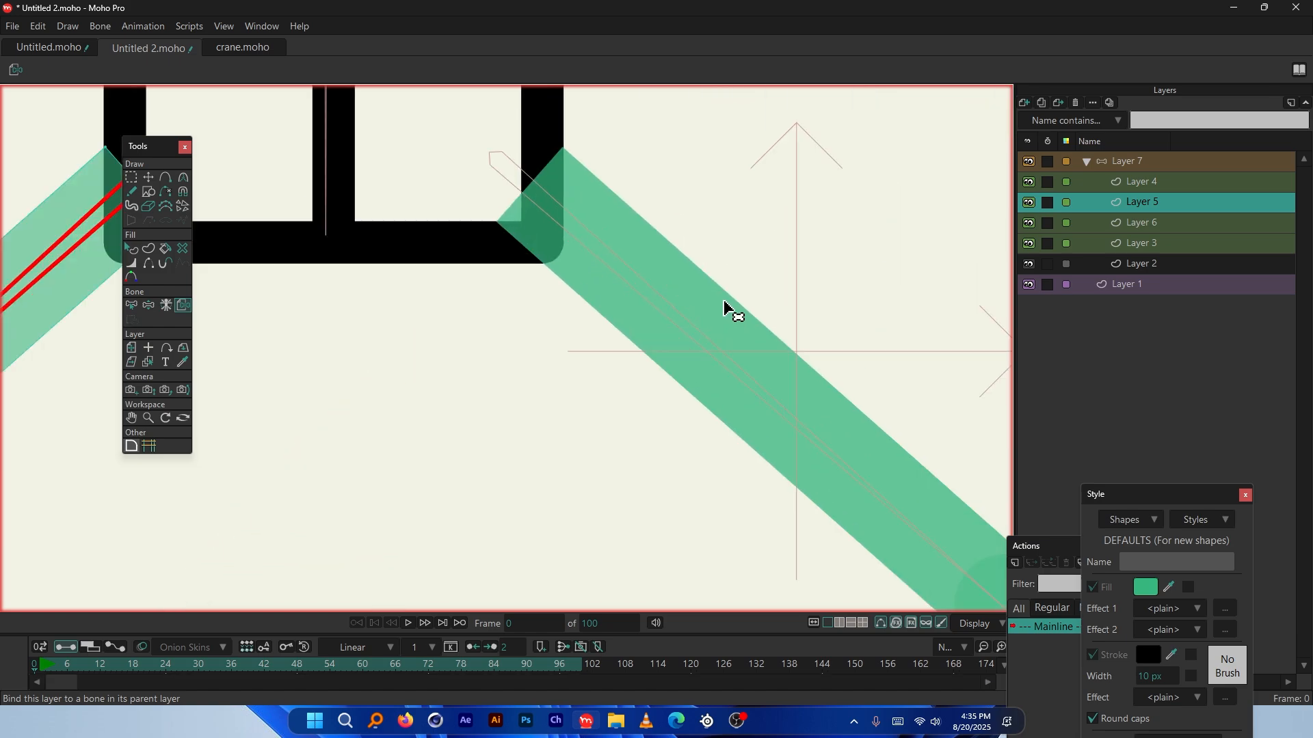
{"action": "key", "text": "Down"}
{"action": "scroll", "coordinate": [718, 339], "scroll_direction": "down", "scroll_amount": 2}
{"action": "scroll", "coordinate": [700, 351], "scroll_direction": "up", "scroll_amount": 2}
{"action": "key", "text": "Down"}
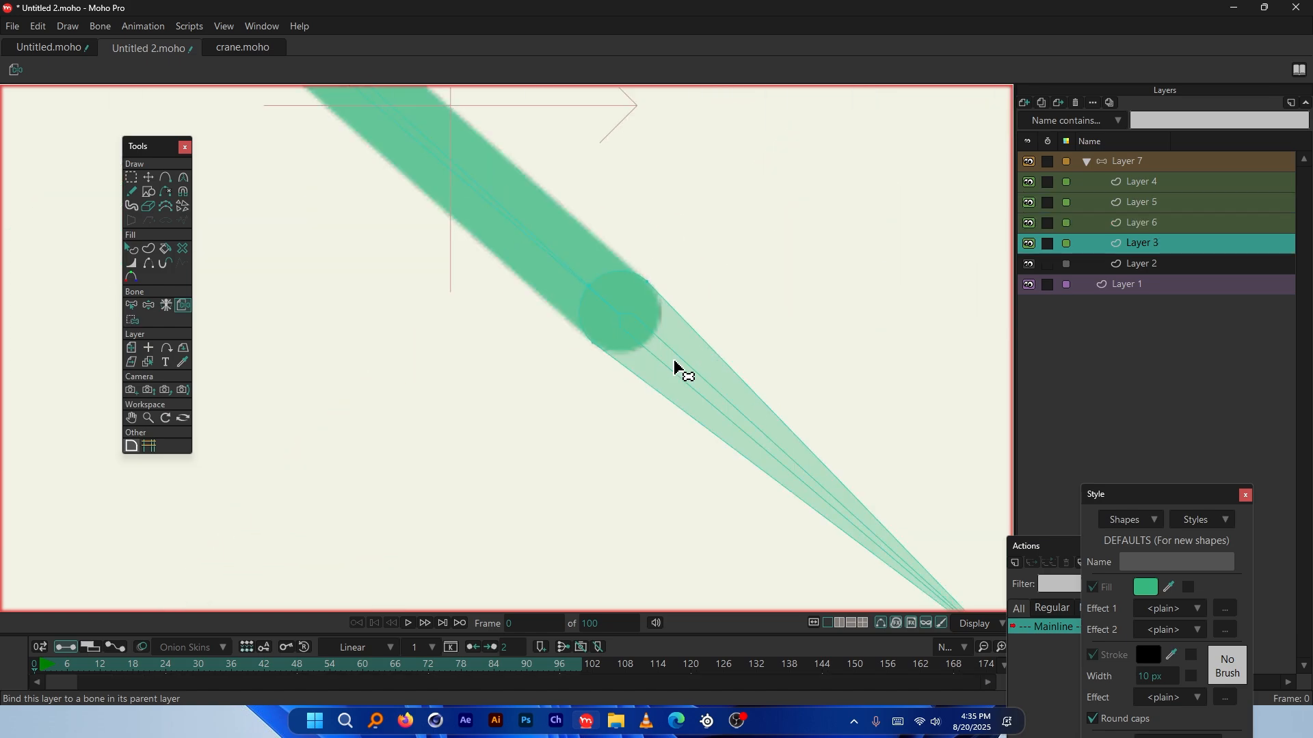
{"action": "left_click", "coordinate": [680, 368]}
{"action": "scroll", "coordinate": [684, 365], "scroll_direction": "down", "scroll_amount": 2}
{"action": "scroll", "coordinate": [741, 361], "scroll_direction": "up", "scroll_amount": 2}
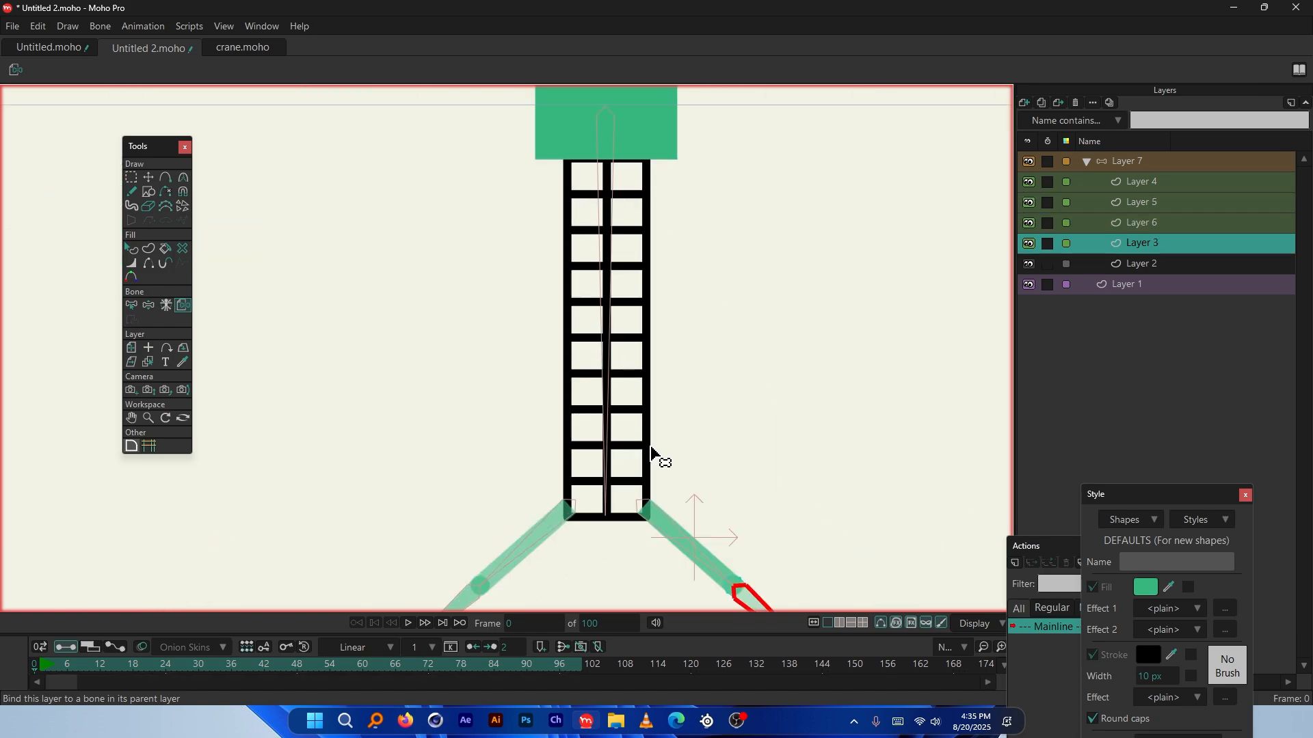
{"action": "scroll", "coordinate": [648, 410], "scroll_direction": "up", "scroll_amount": 2}
{"action": "scroll", "coordinate": [642, 335], "scroll_direction": "down", "scroll_amount": 2}
Bind the ladder layer, Layer 2, to the central ladder bone
{"action": "left_click", "coordinate": [1143, 264]}
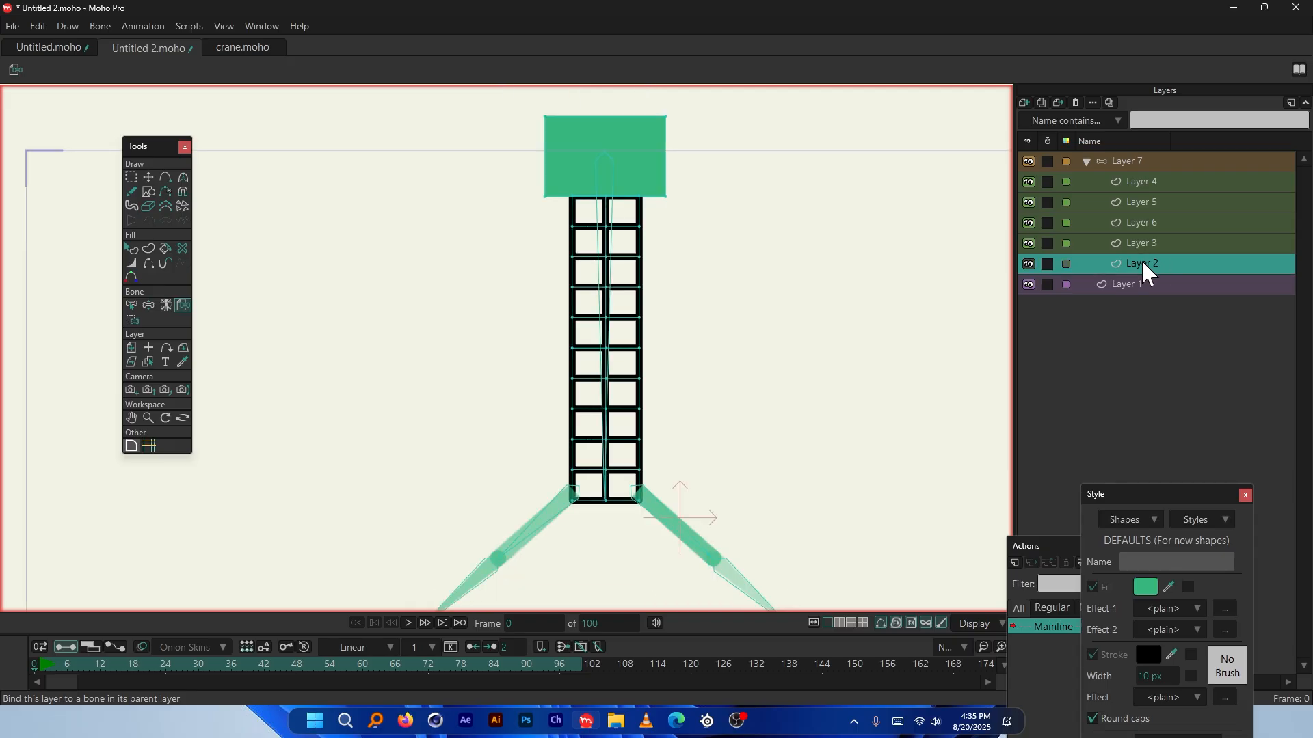
{"action": "scroll", "coordinate": [616, 171], "scroll_direction": "up", "scroll_amount": 2}
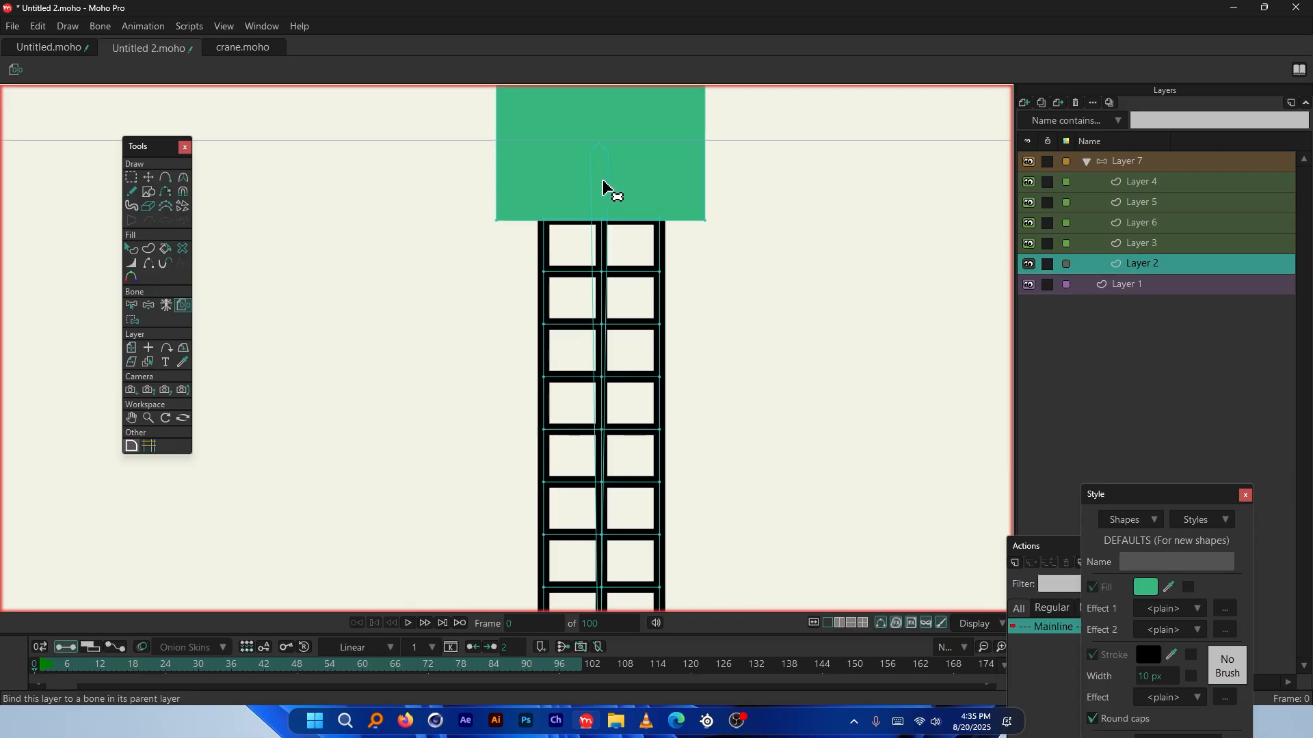
{"action": "left_click", "coordinate": [602, 204]}
{"action": "scroll", "coordinate": [595, 202], "scroll_direction": "down", "scroll_amount": 2}
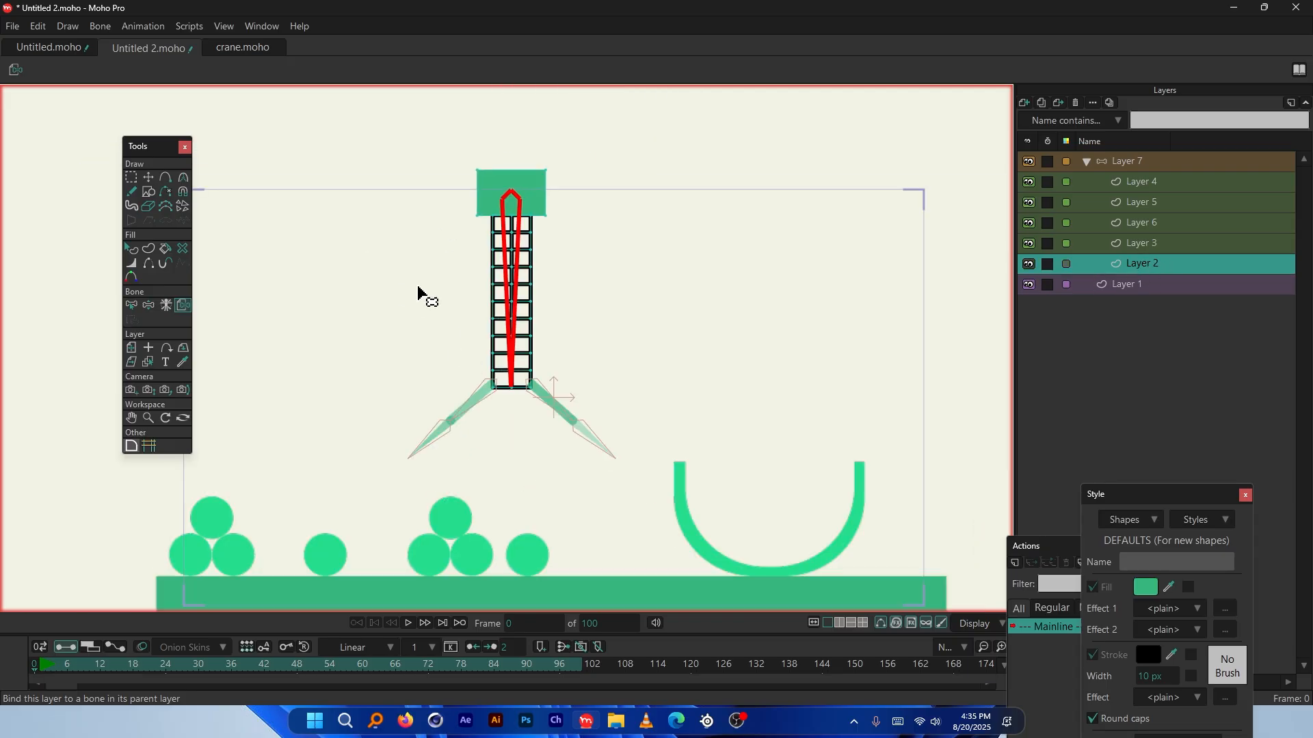
Go to frame 18 on Layer 7 with an enlarged timeline, undoing a trial crane move
{"action": "left_click", "coordinate": [1126, 165]}
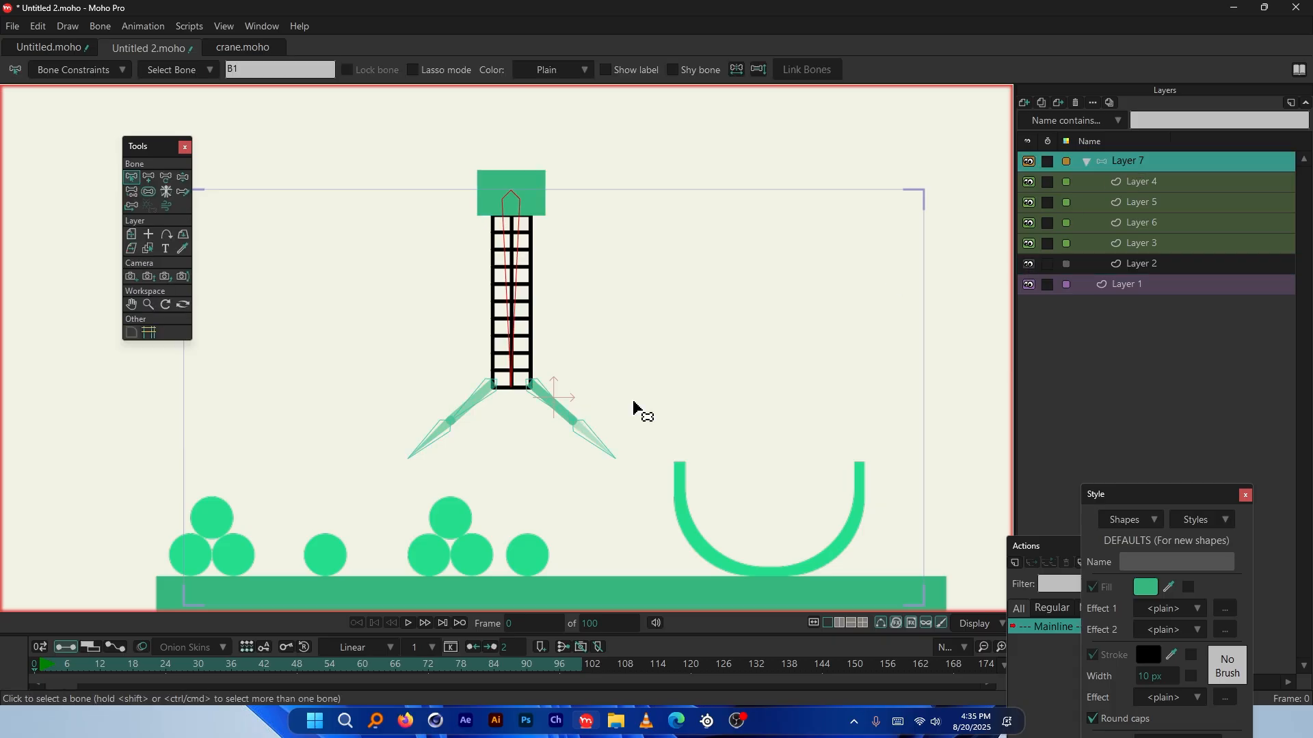
{"action": "left_click_drag", "start_coordinate": [257, 634], "coordinate": [257, 560]}
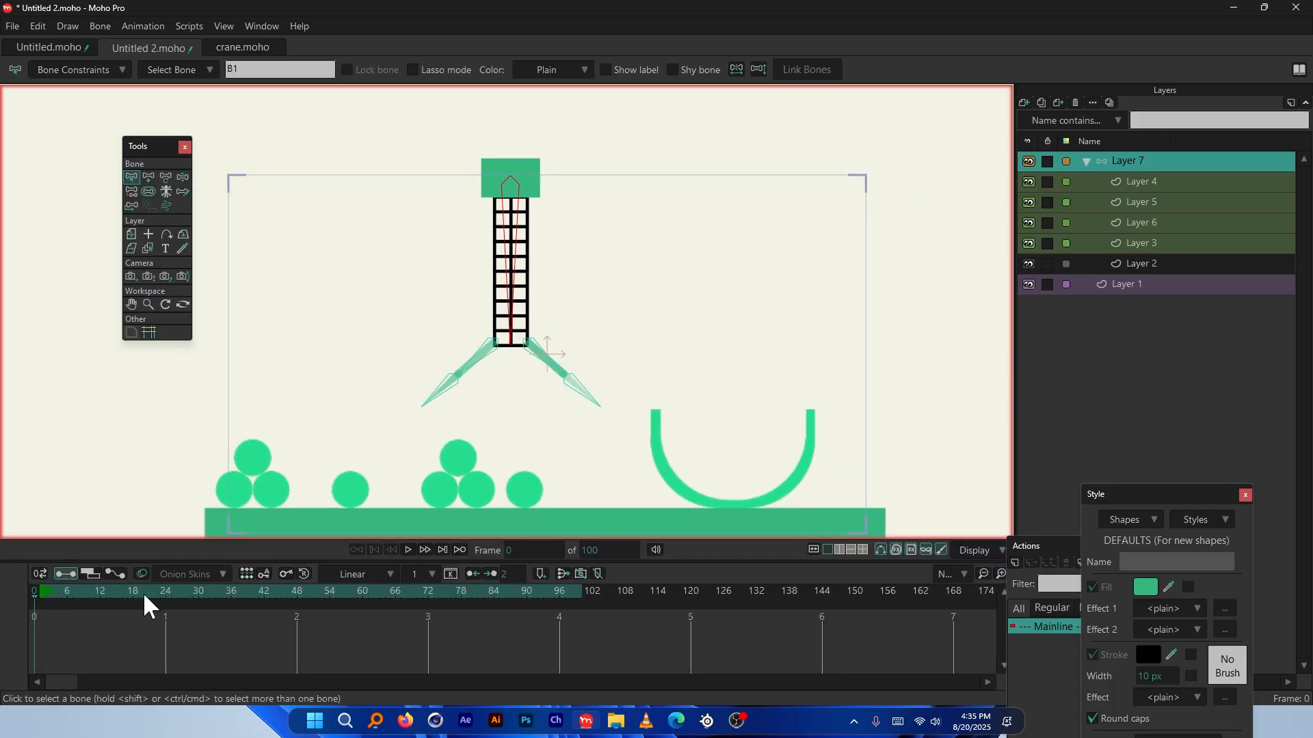
{"action": "left_click", "coordinate": [134, 592]}
{"action": "left_click", "coordinate": [148, 177]}
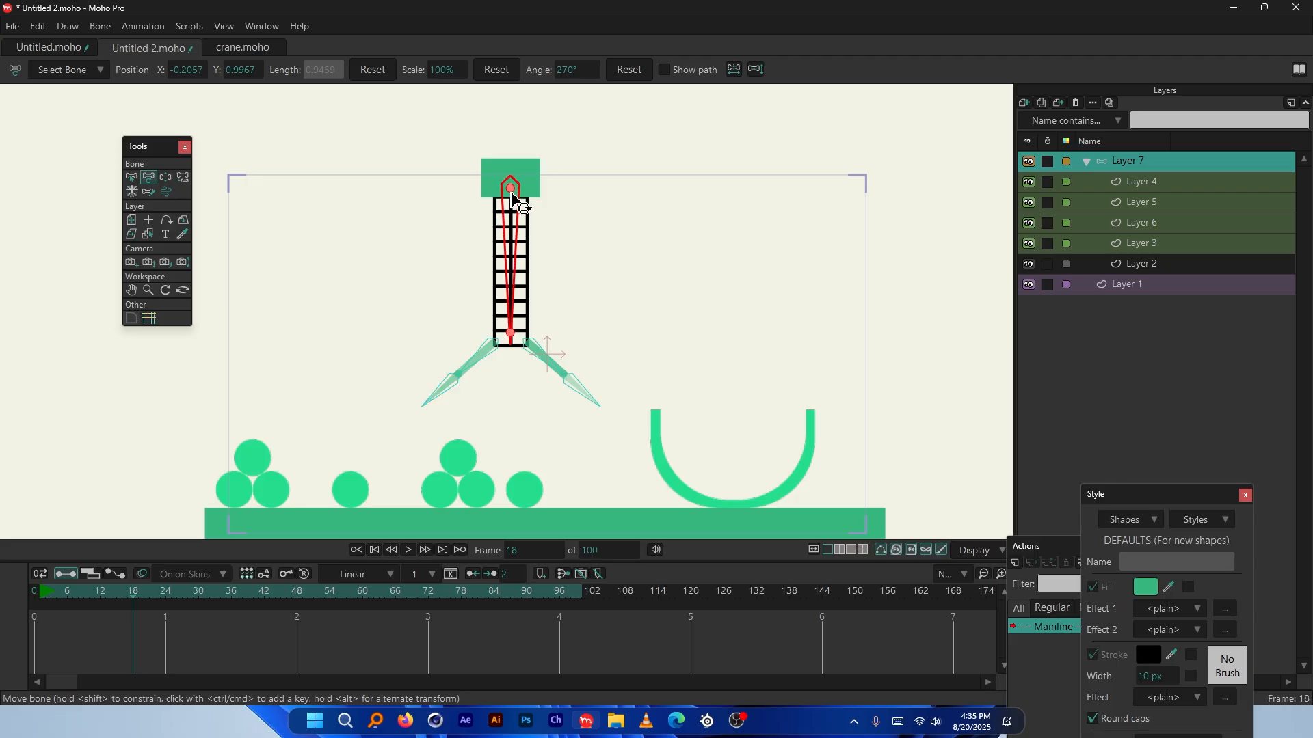
{"action": "left_click_drag", "start_coordinate": [509, 196], "coordinate": [534, 217]}
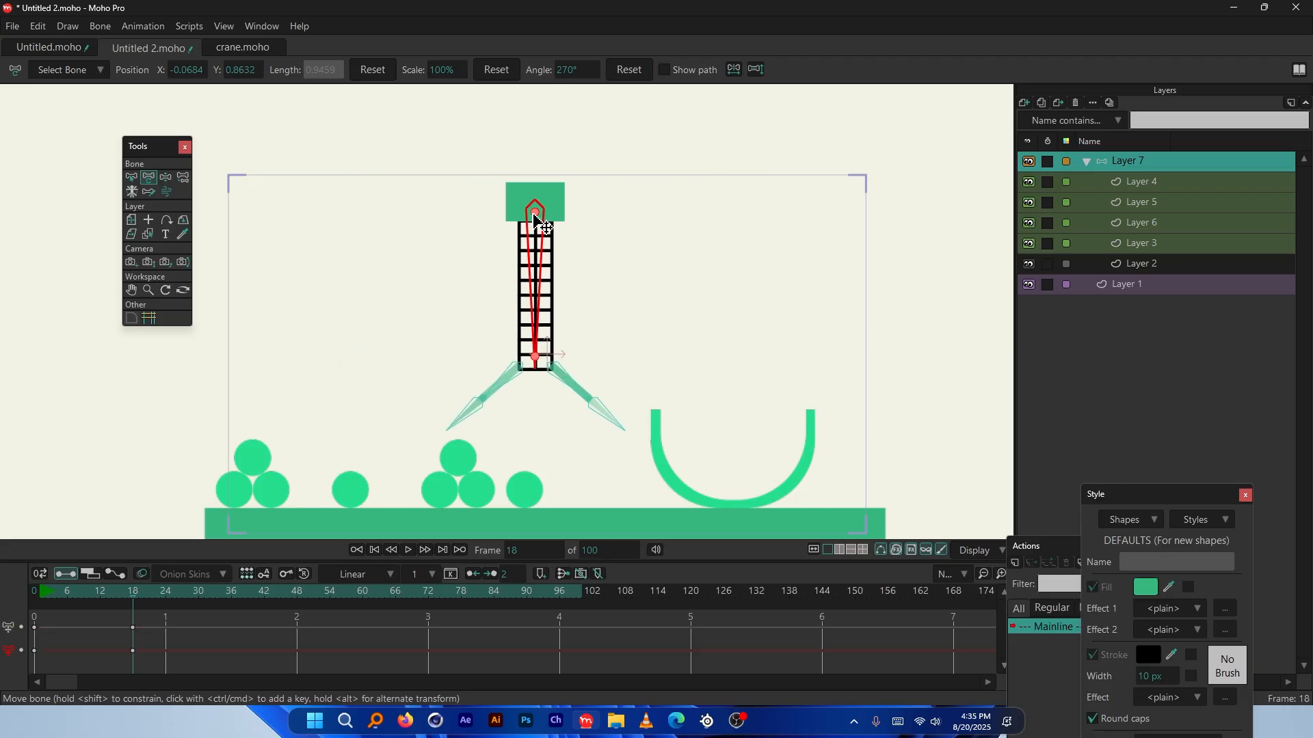
{"action": "key", "text": "ctrl+z"}
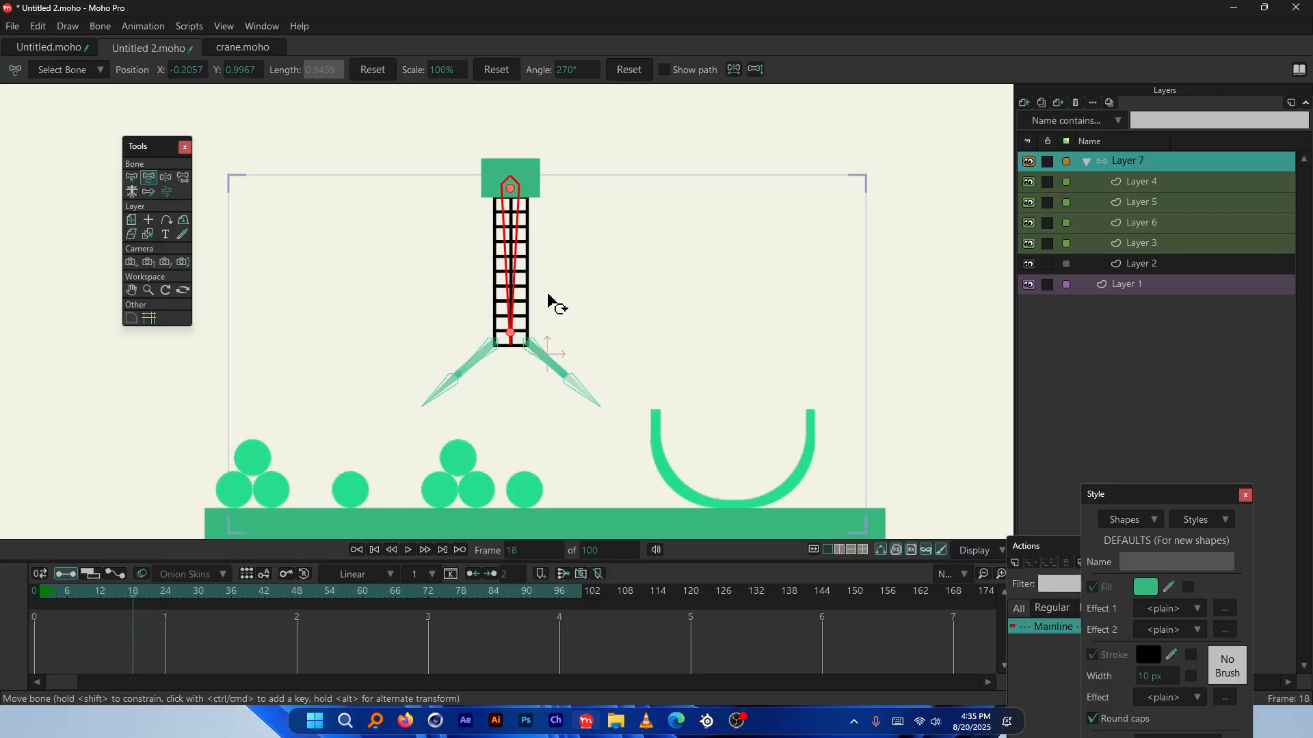
Rotate the claw arm bones to steeper angles, undoing two unwanted swings
{"action": "scroll", "coordinate": [498, 360], "scroll_direction": "up", "scroll_amount": 5}
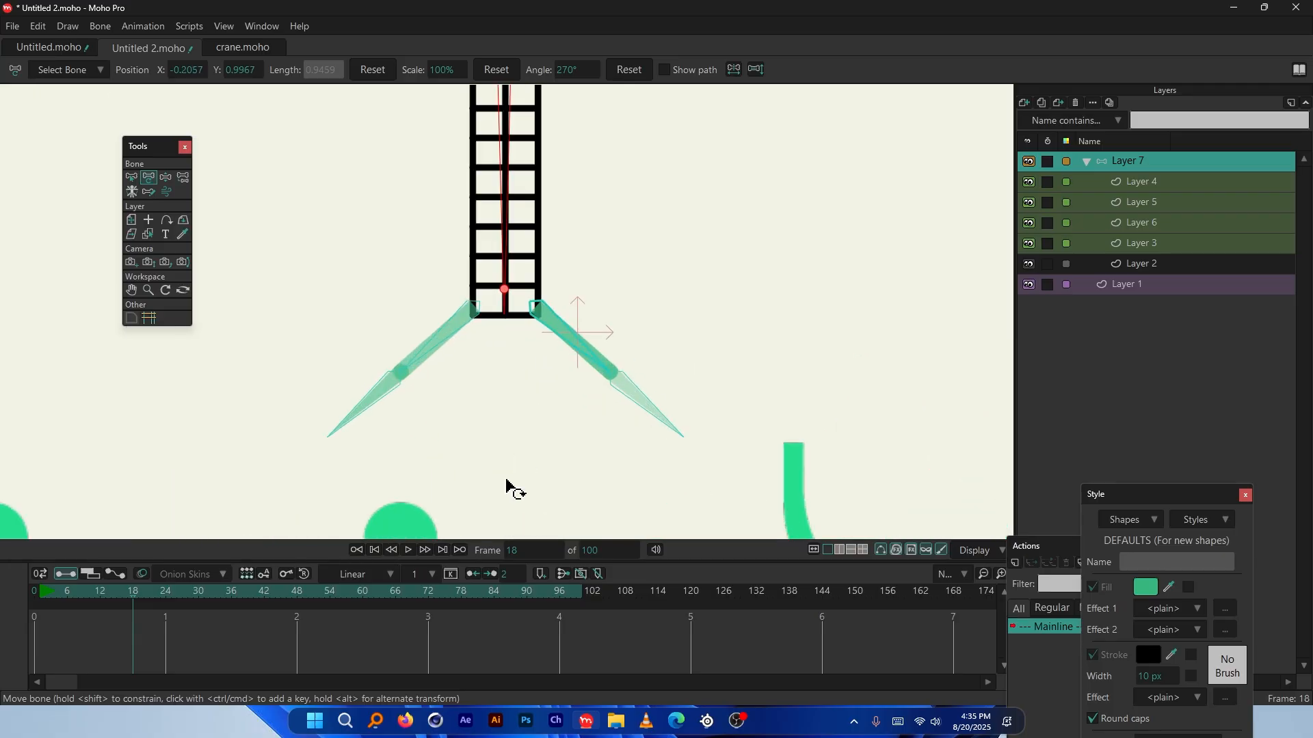
{"action": "scroll", "coordinate": [509, 487], "scroll_direction": "up", "scroll_amount": 1}
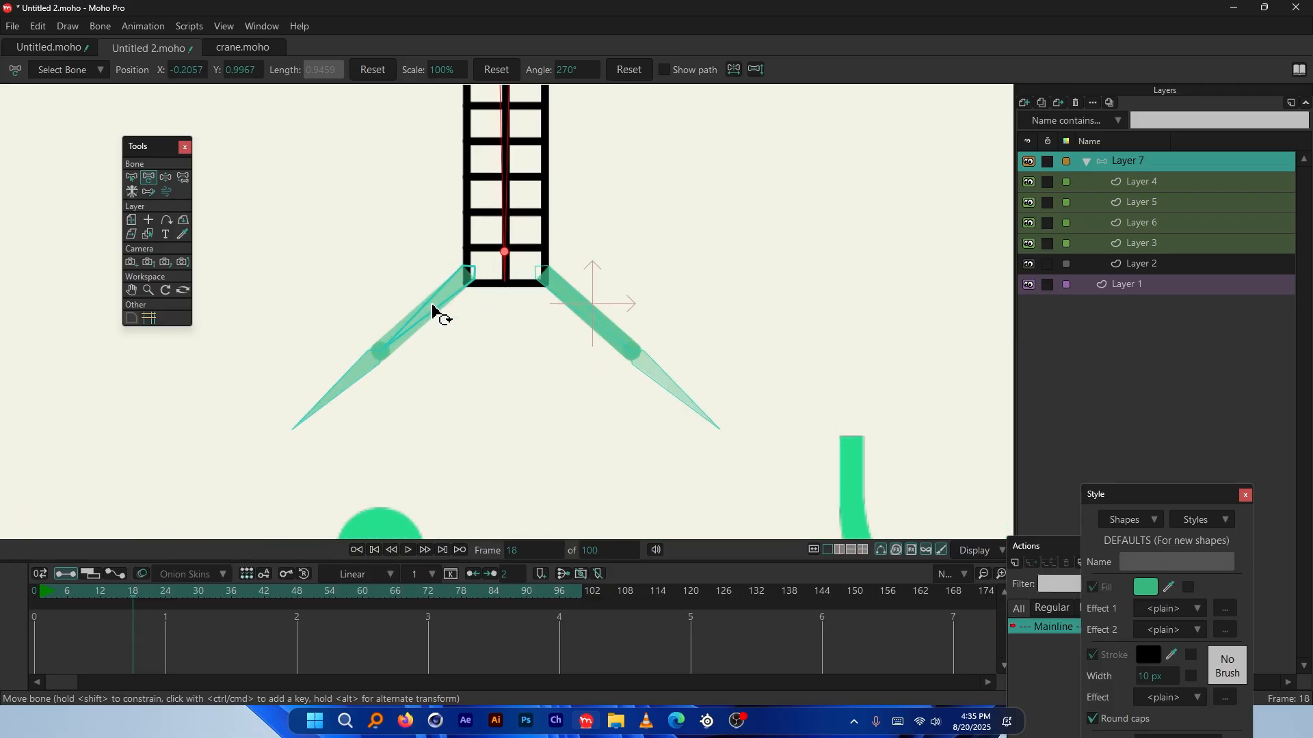
{"action": "left_click_drag", "start_coordinate": [433, 309], "coordinate": [454, 407]}
{"action": "left_click_drag", "start_coordinate": [595, 325], "coordinate": [536, 407]}
{"action": "scroll", "coordinate": [493, 413], "scroll_direction": "down", "scroll_amount": 5}
{"action": "scroll", "coordinate": [353, 437], "scroll_direction": "up", "scroll_amount": 3}
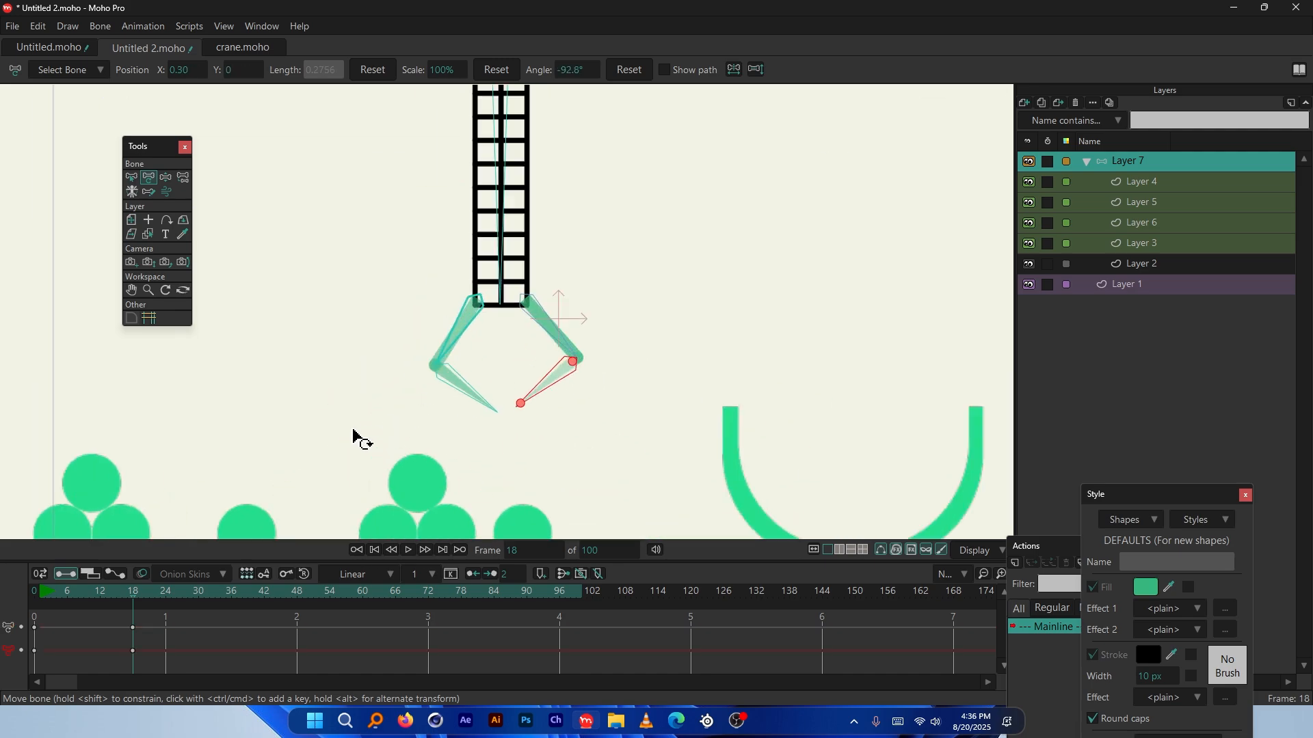
{"action": "scroll", "coordinate": [571, 322], "scroll_direction": "up", "scroll_amount": 3}
{"action": "scroll", "coordinate": [577, 308], "scroll_direction": "up", "scroll_amount": 1}
{"action": "key", "text": "ctrl+z"}
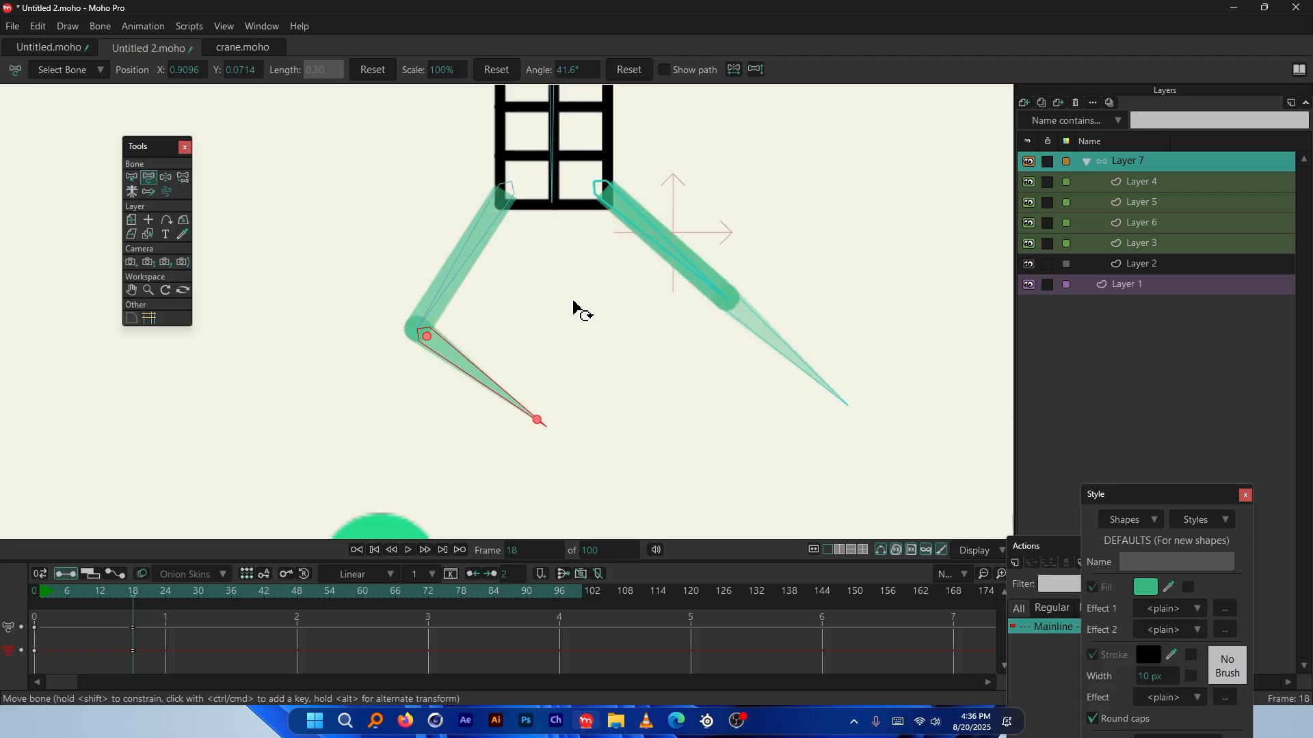
{"action": "key", "text": "ctrl+z"}
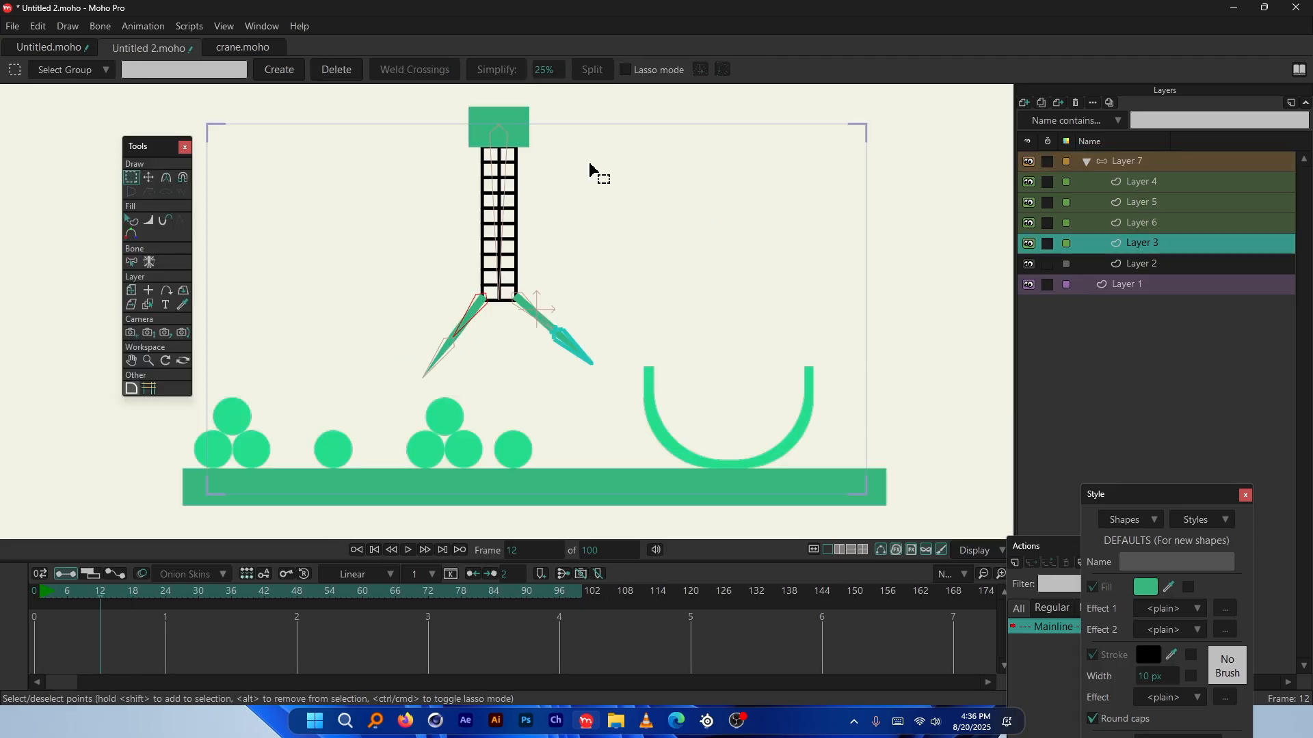
Delete the Layer 7 claw keyframes at frame 15
{"action": "scroll", "coordinate": [380, 300], "scroll_direction": "up", "scroll_amount": 2}
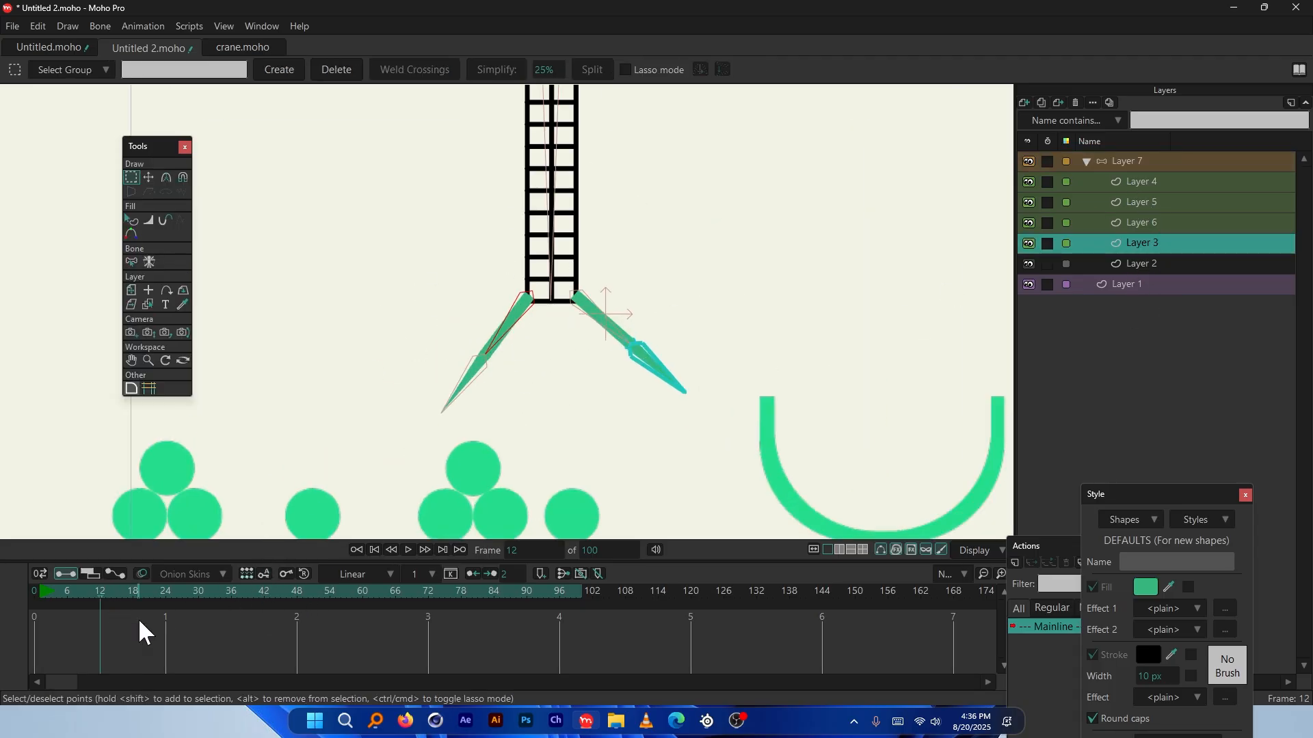
{"action": "left_click_drag", "start_coordinate": [101, 626], "coordinate": [29, 588]}
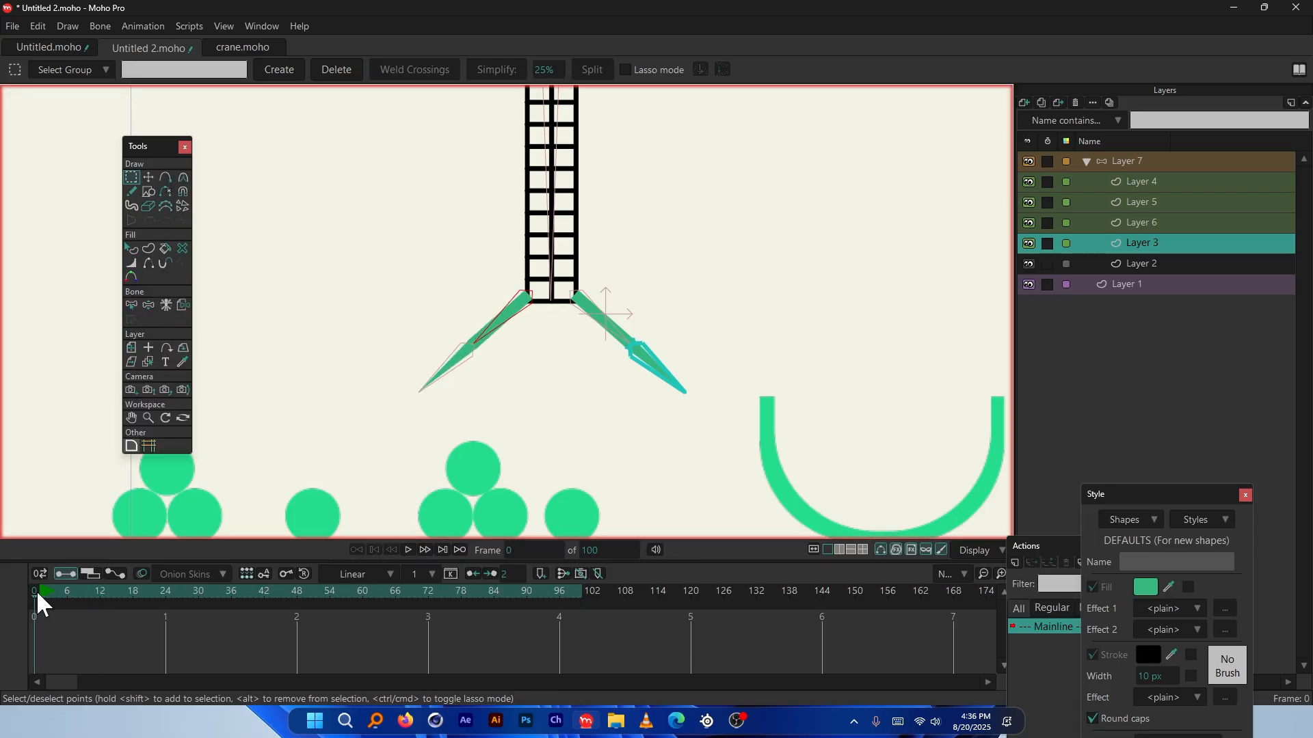
{"action": "left_click", "coordinate": [117, 592]}
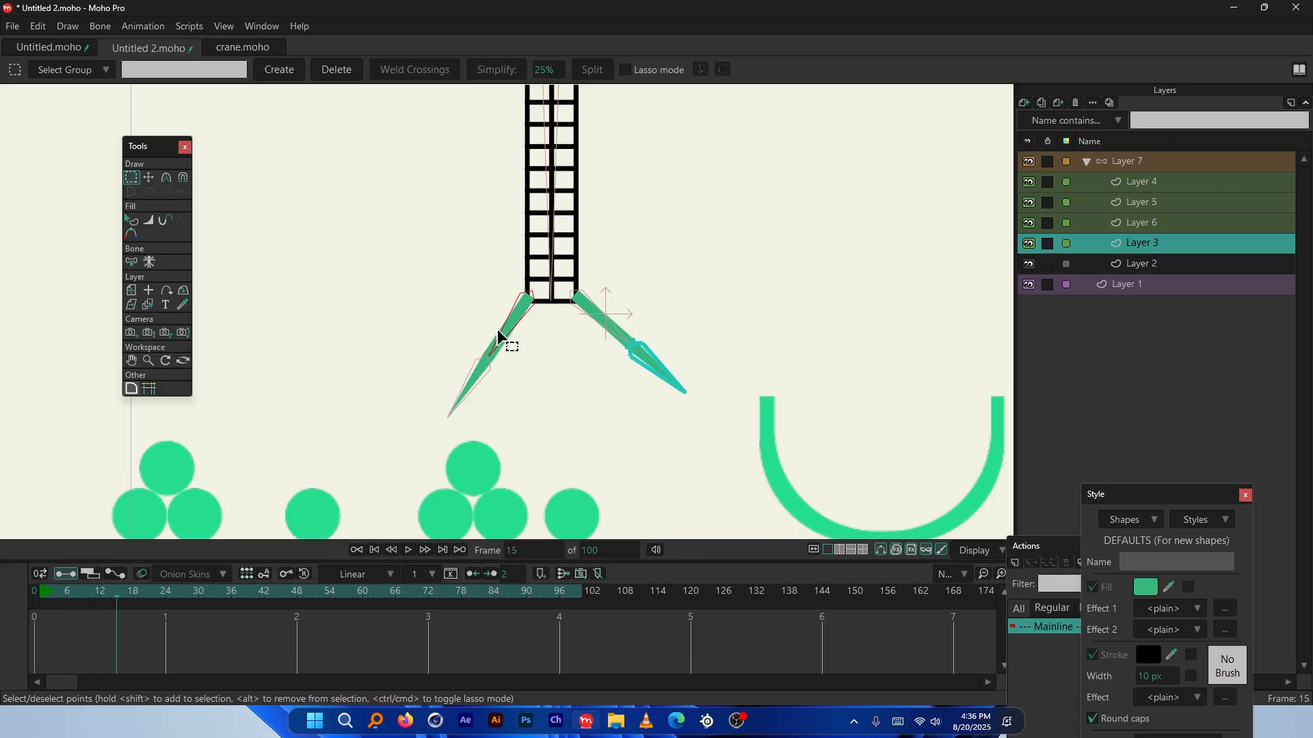
{"action": "left_click", "coordinate": [1128, 164]}
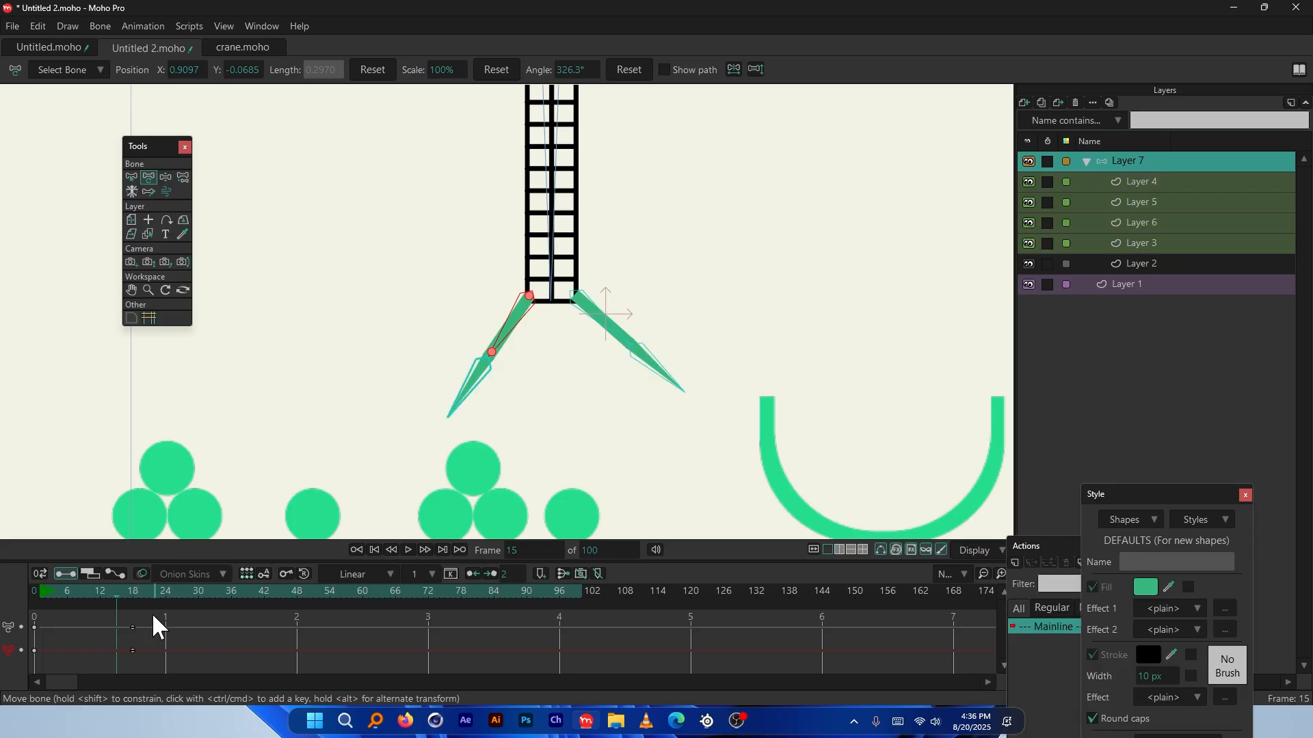
{"action": "key", "text": "Delete"}
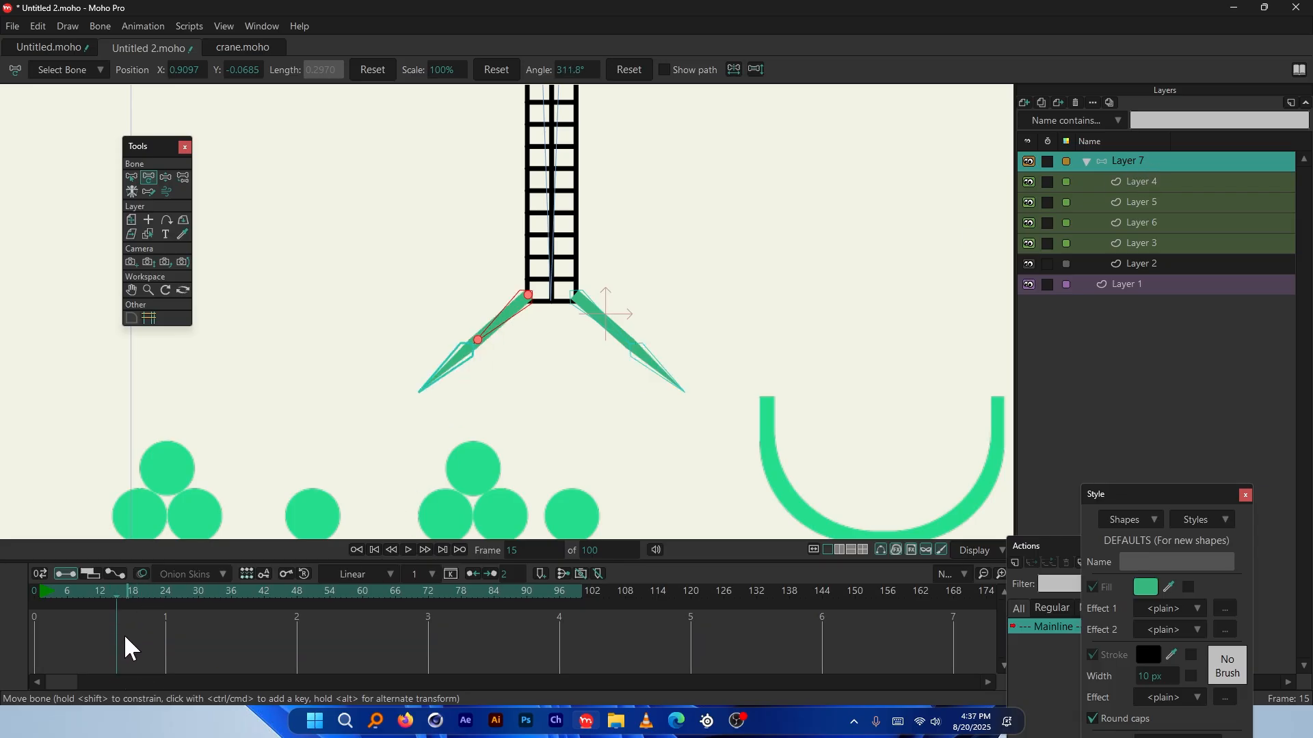
Scrub from frame 0 to frame 18 to check the arms, then select Layer 4
{"action": "left_click_drag", "start_coordinate": [121, 594], "coordinate": [34, 593]}
{"action": "scroll", "coordinate": [655, 229], "scroll_direction": "down", "scroll_amount": 2}
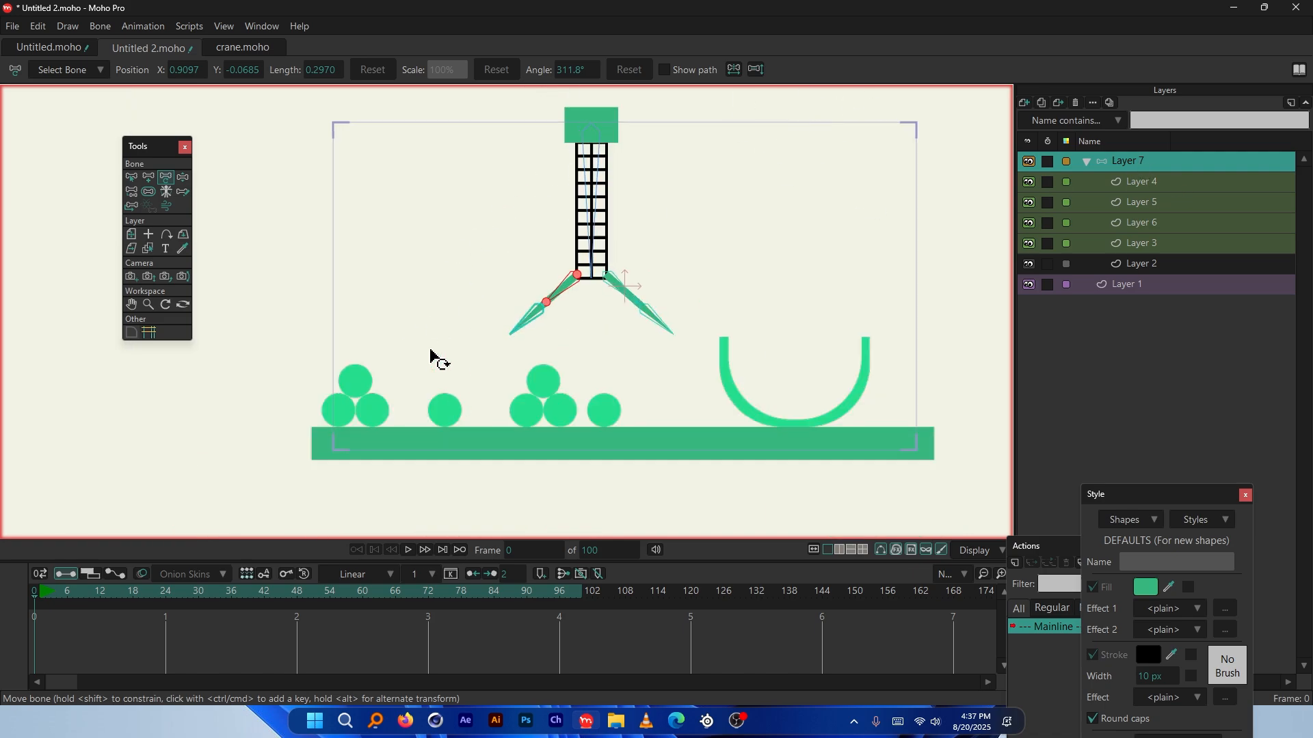
{"action": "scroll", "coordinate": [618, 317], "scroll_direction": "up", "scroll_amount": 3}
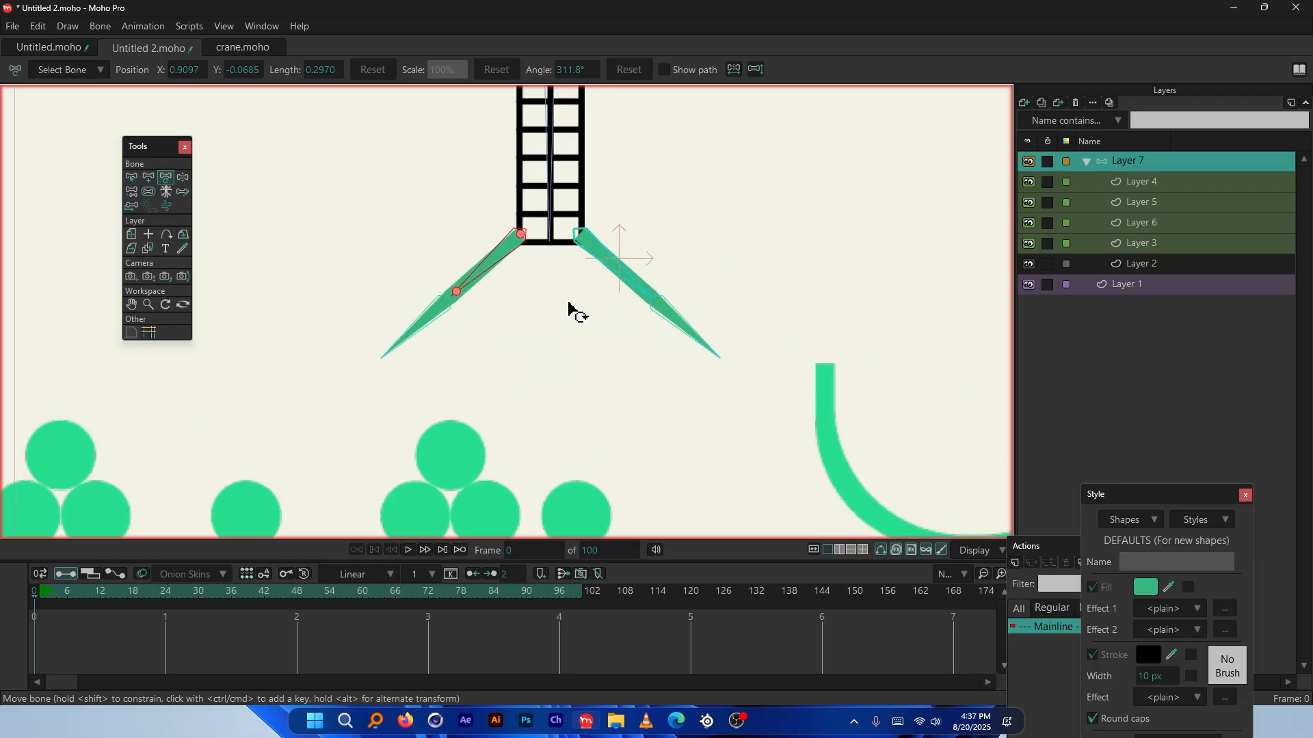
{"action": "left_click", "coordinate": [137, 593]}
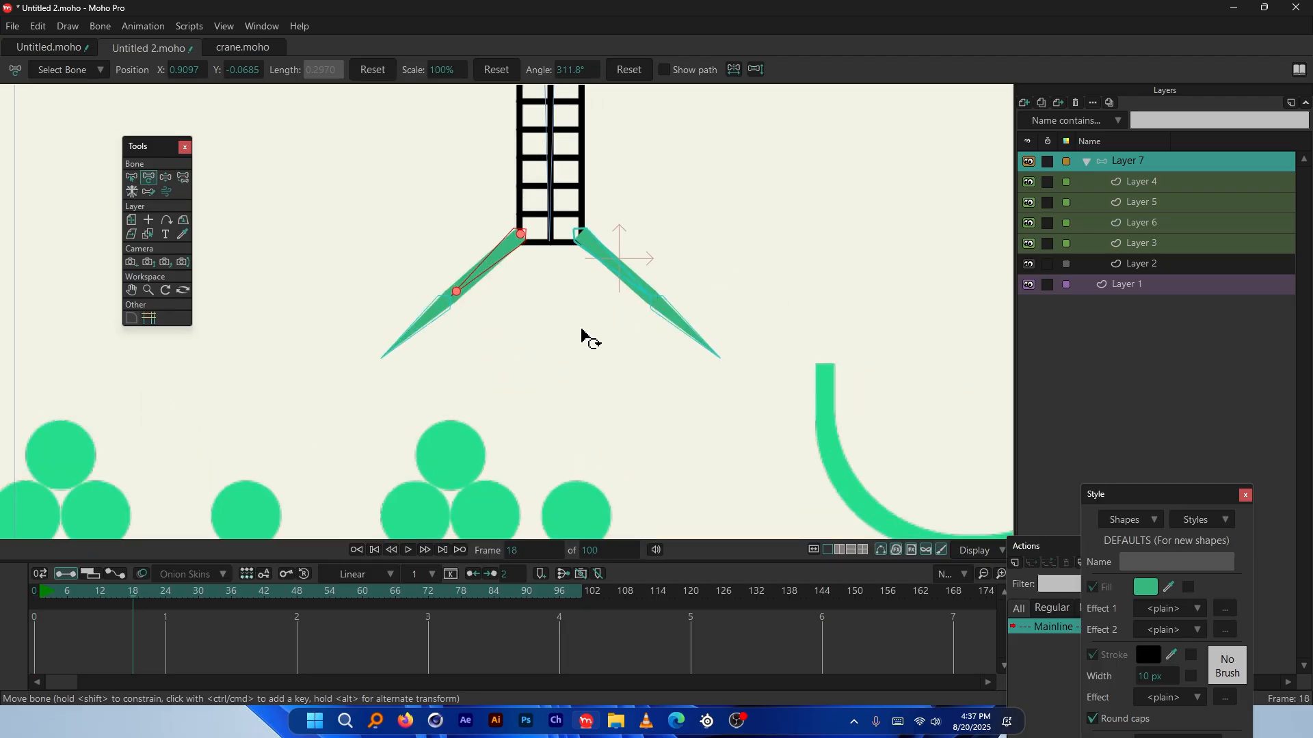
{"action": "scroll", "coordinate": [586, 336], "scroll_direction": "down", "scroll_amount": 3}
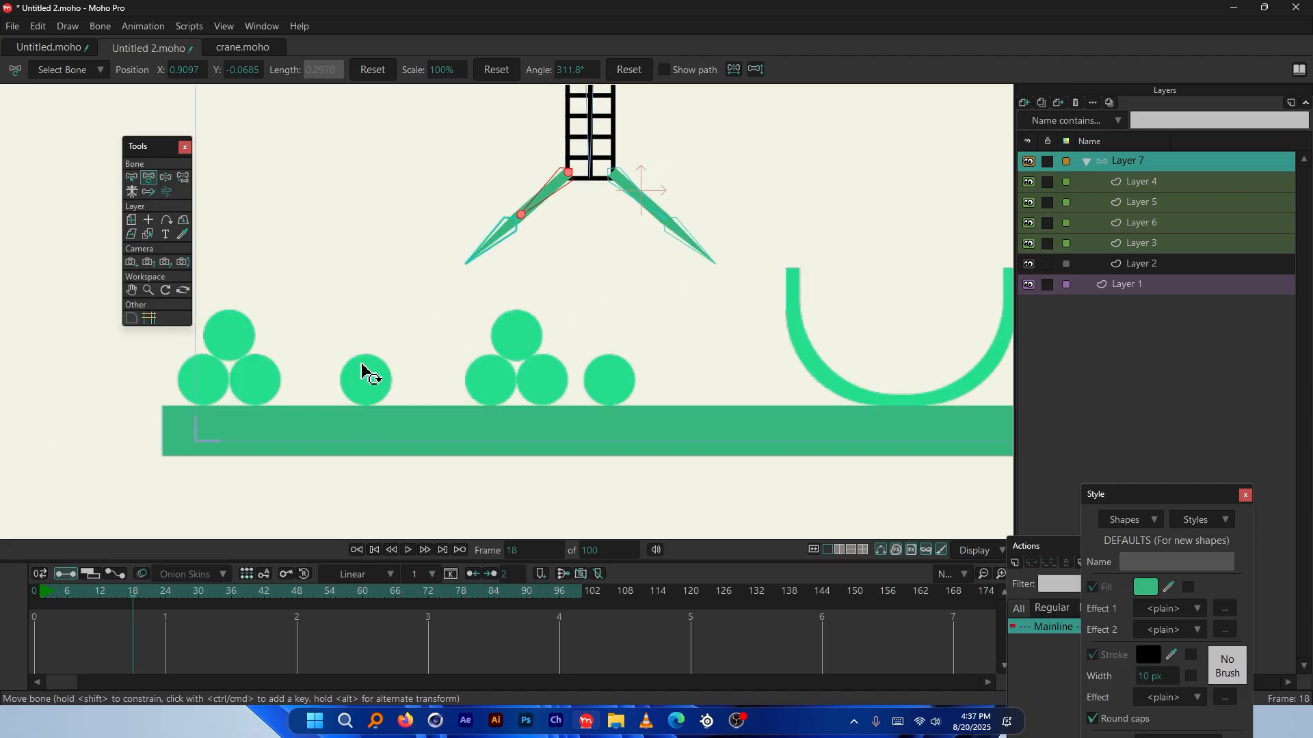
{"action": "left_click", "coordinate": [1143, 182]}
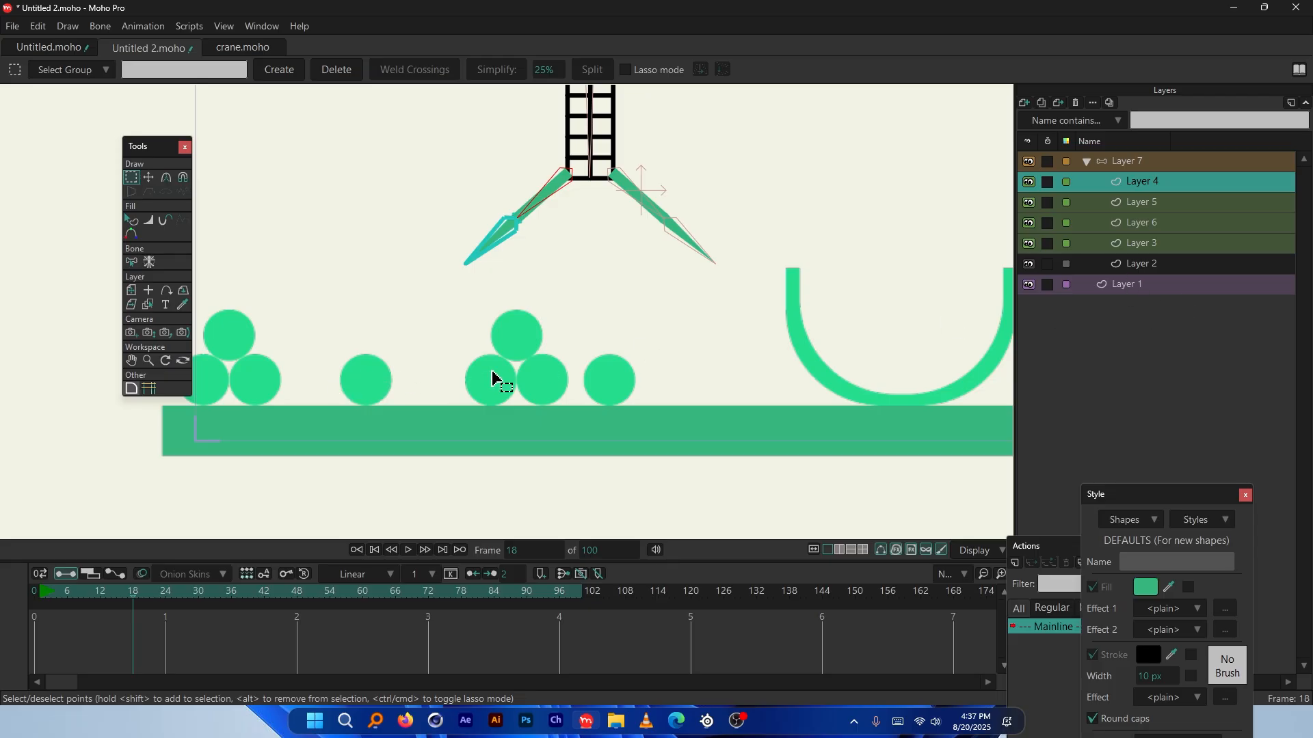
Paste the ground circle into a new layer in the Layer 7 group and tag it red
{"action": "left_click", "coordinate": [369, 388]}
{"action": "scroll", "coordinate": [366, 379], "scroll_direction": "up", "scroll_amount": 3}
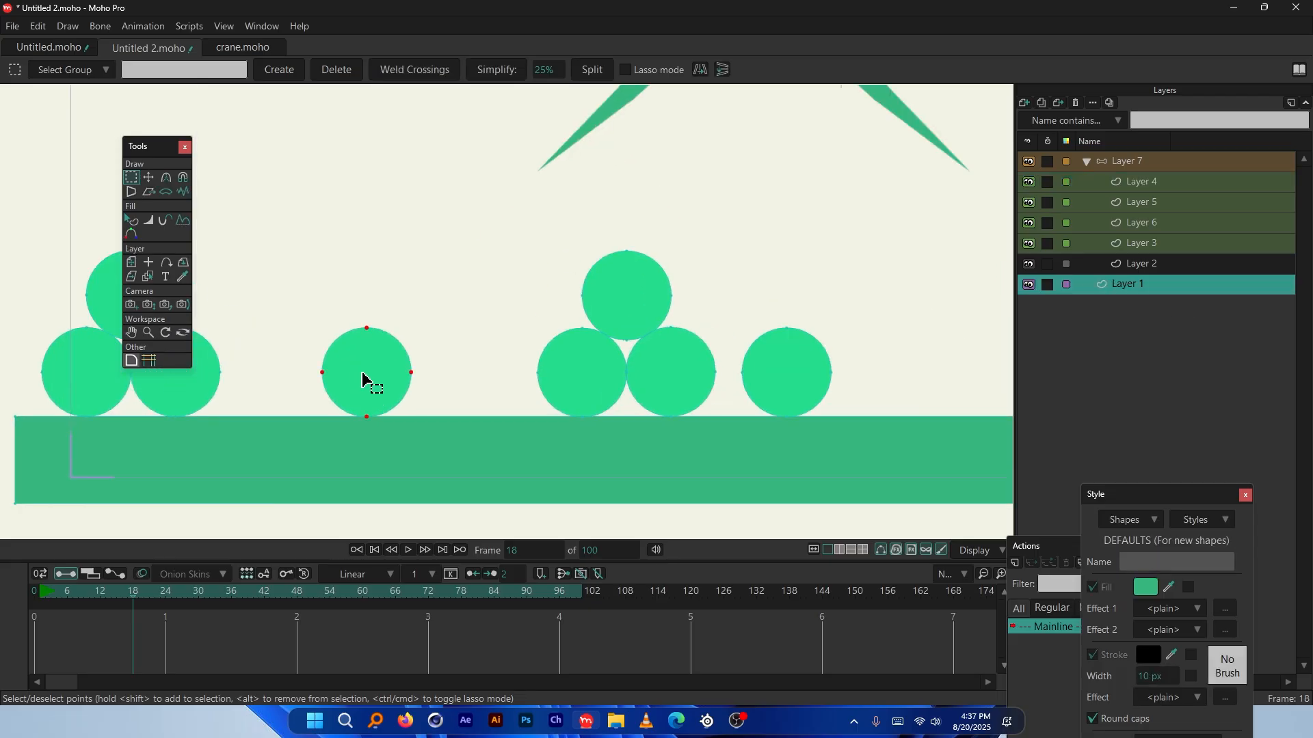
{"action": "scroll", "coordinate": [367, 381], "scroll_direction": "down", "scroll_amount": 3}
{"action": "scroll", "coordinate": [367, 381], "scroll_direction": "up", "scroll_amount": 1}
{"action": "left_click", "coordinate": [1140, 186]}
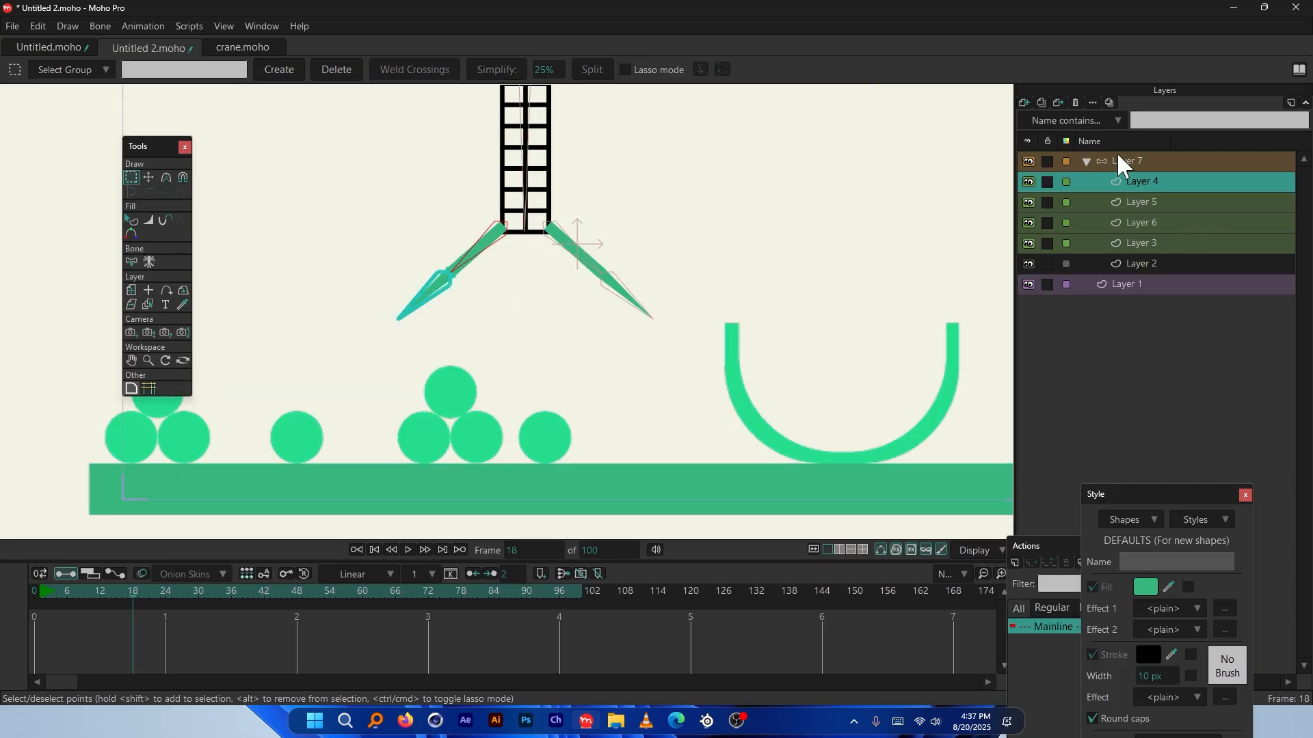
{"action": "left_click", "coordinate": [1024, 103]}
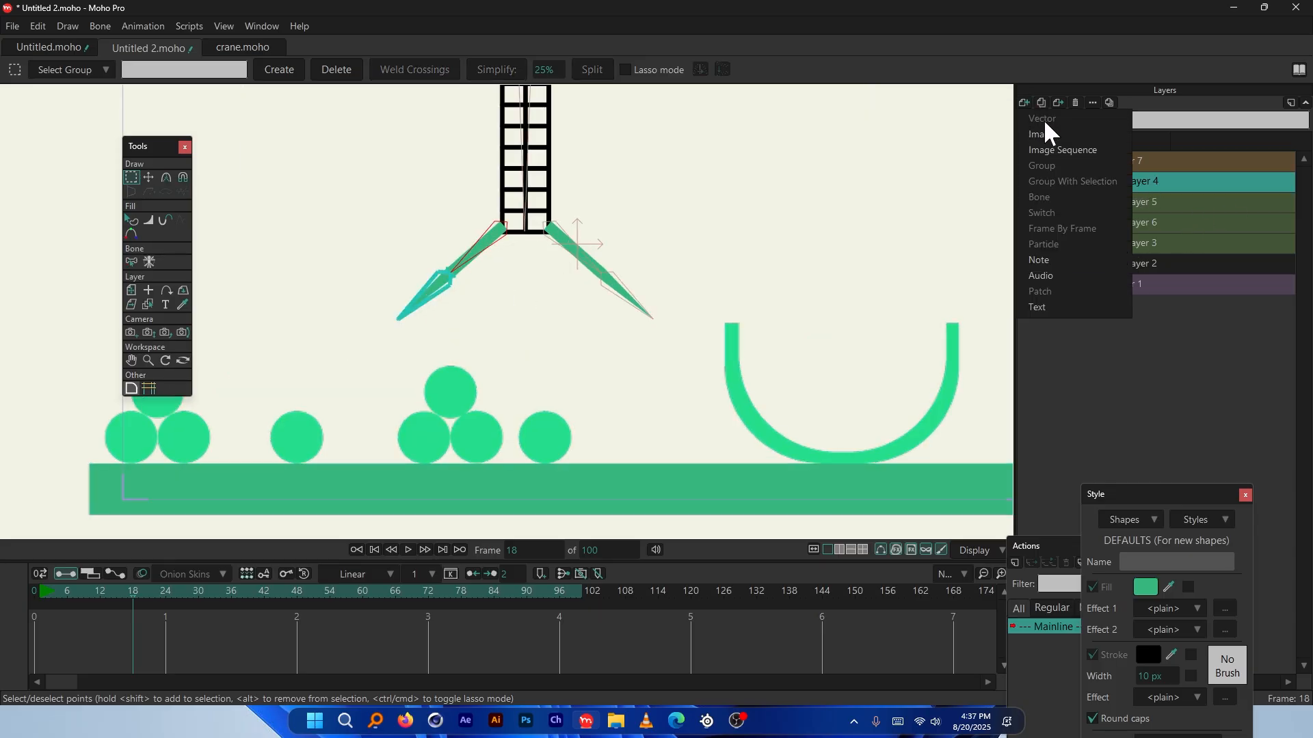
{"action": "left_click", "coordinate": [36, 593]}
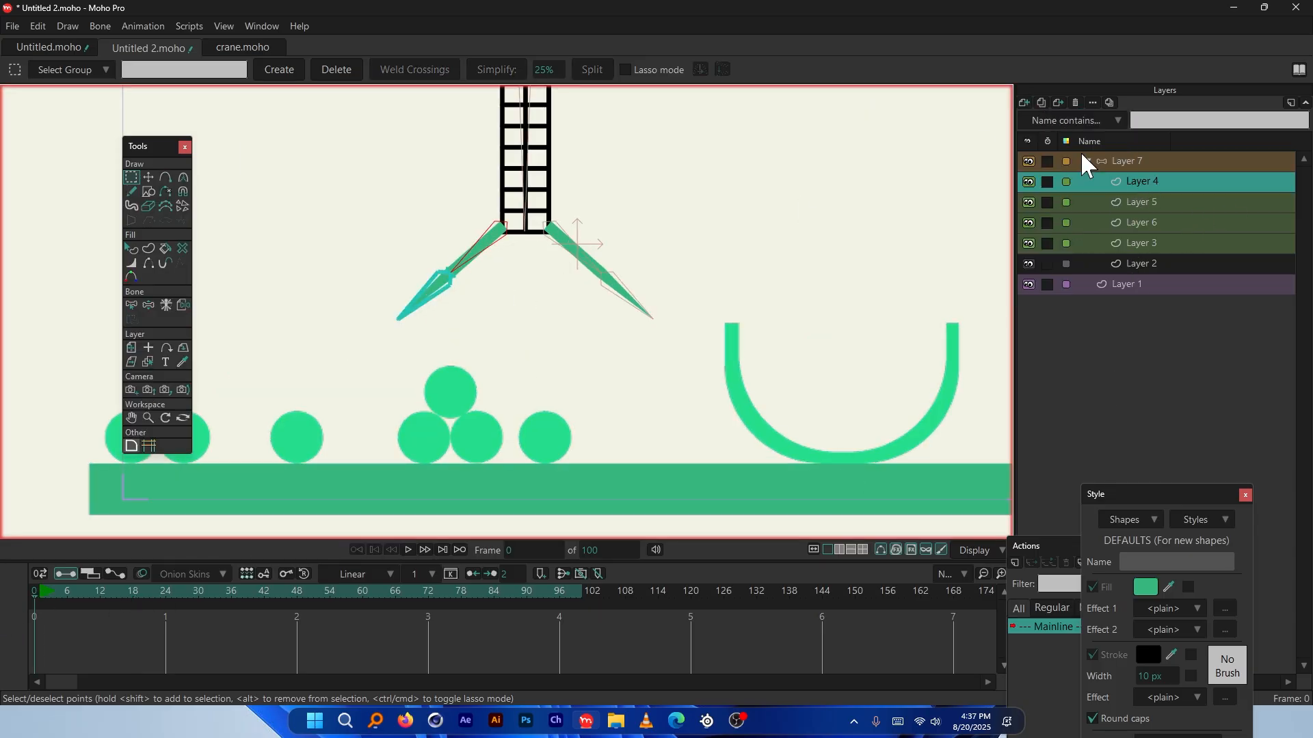
{"action": "key", "text": "ctrl+v"}
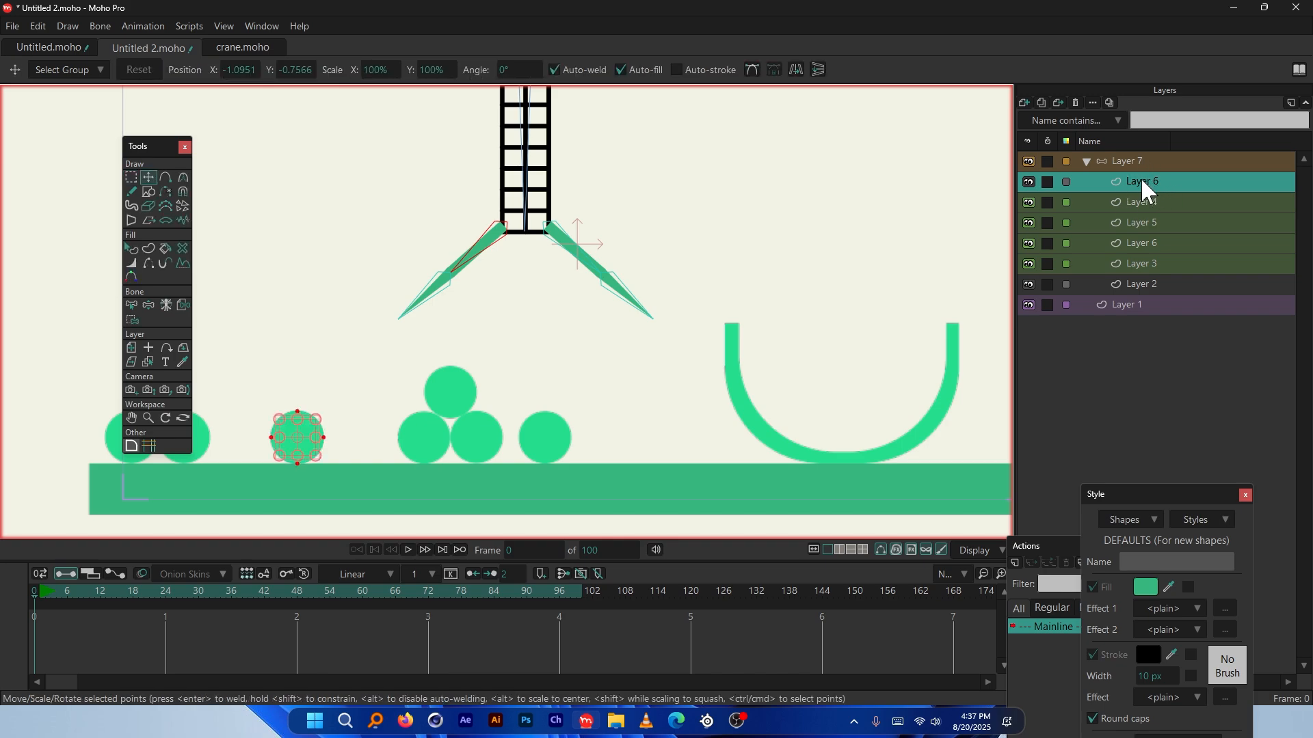
{"action": "left_click", "coordinate": [1067, 182]}
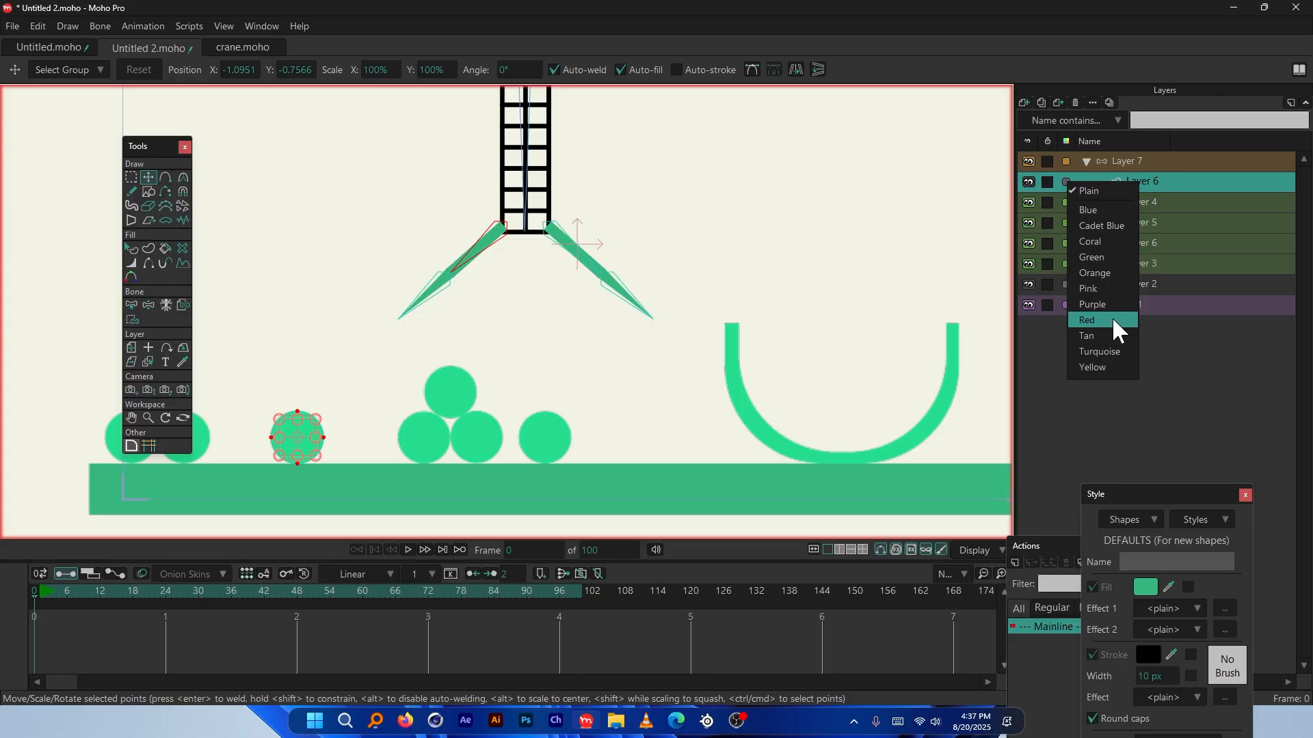
{"action": "left_click", "coordinate": [1087, 320]}
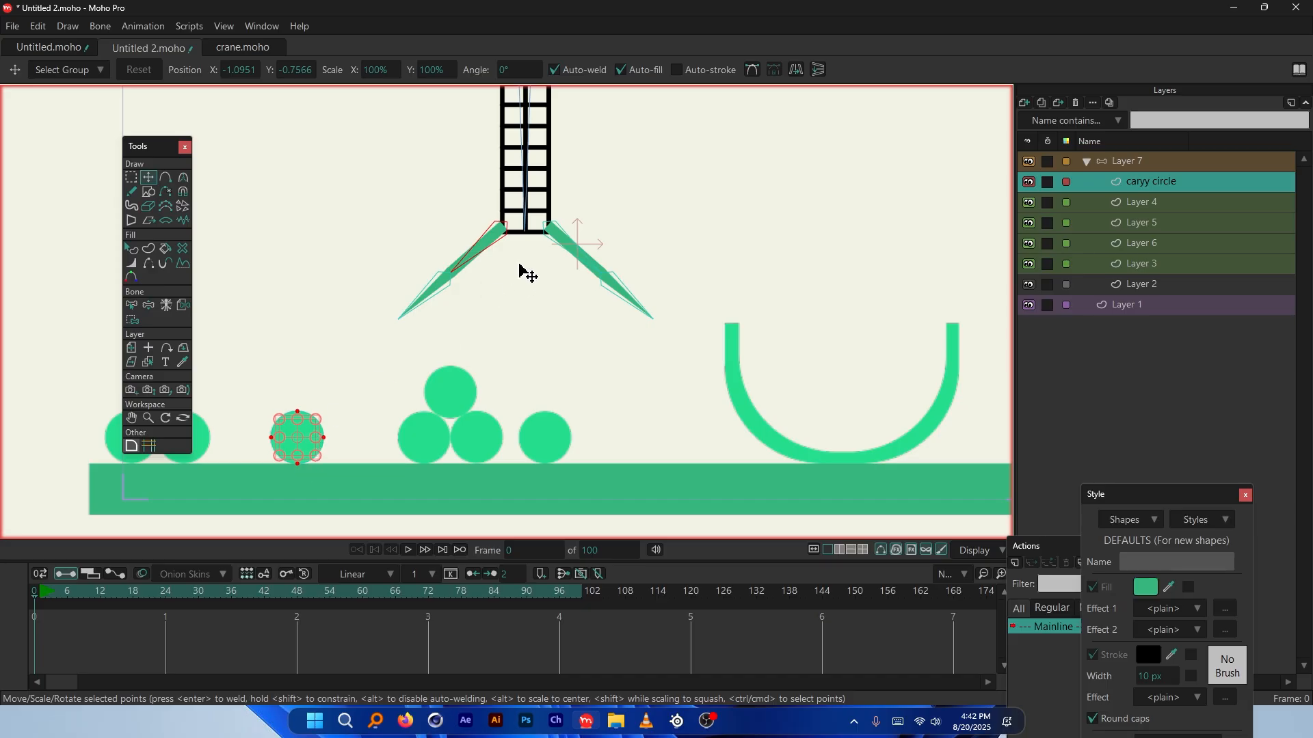
Go to frame 19 after undoing an early move of the copied circle
{"action": "left_click_drag", "start_coordinate": [335, 446], "coordinate": [413, 352]}
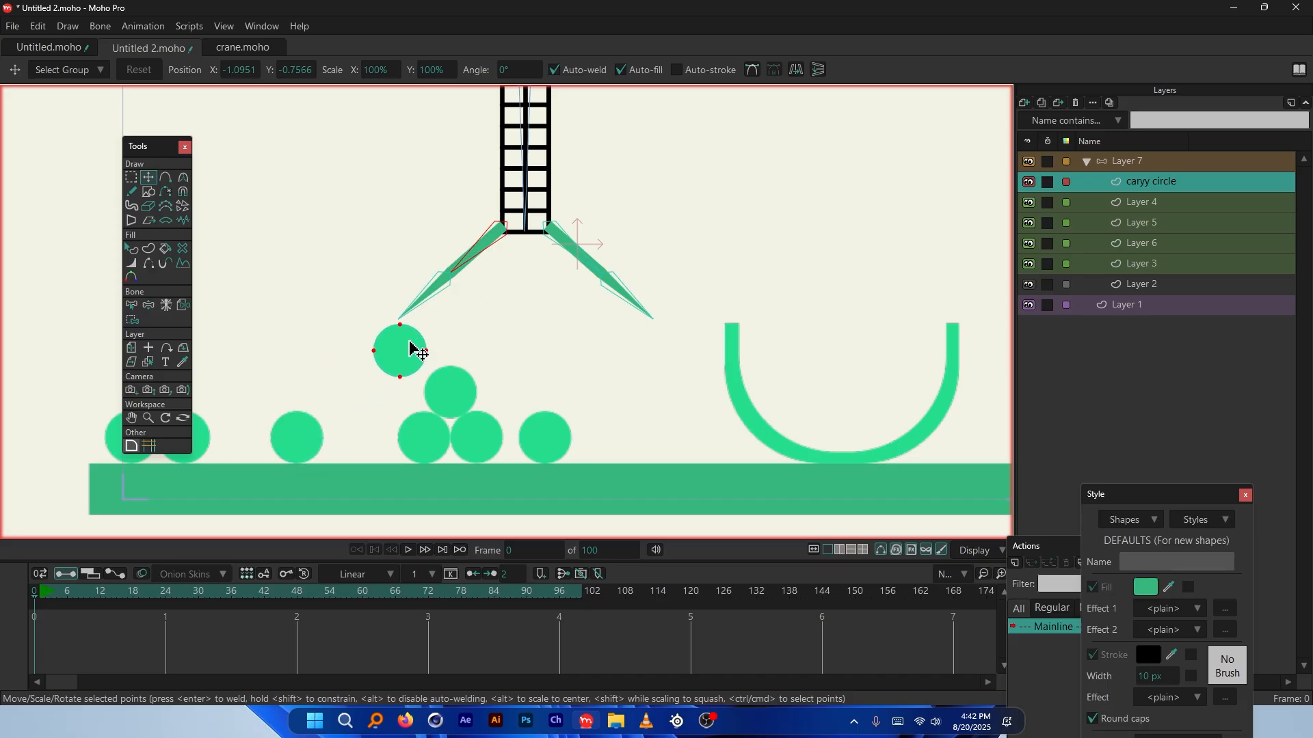
{"action": "scroll", "coordinate": [424, 335], "scroll_direction": "up", "scroll_amount": 1}
{"action": "scroll", "coordinate": [424, 342], "scroll_direction": "down", "scroll_amount": 3}
{"action": "scroll", "coordinate": [419, 335], "scroll_direction": "up", "scroll_amount": 2}
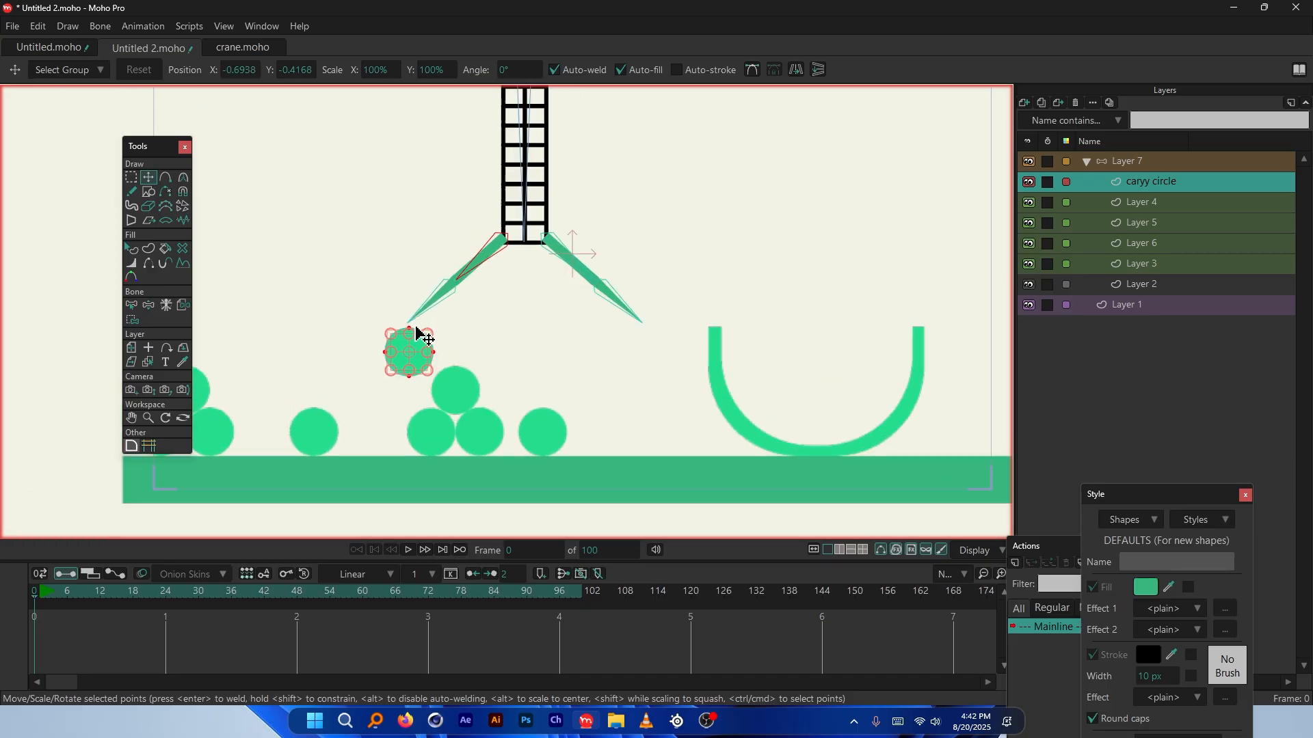
{"action": "key", "text": "ctrl+z"}
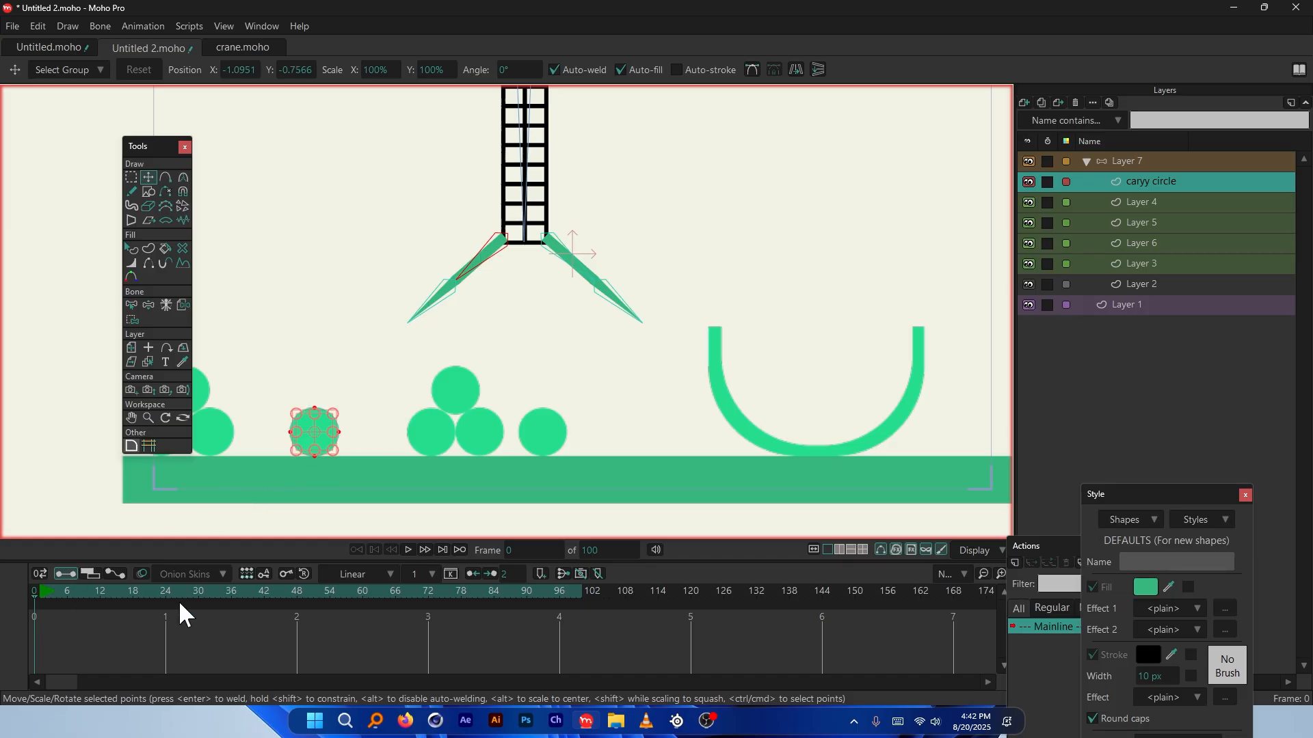
{"action": "left_click", "coordinate": [141, 602]}
{"action": "left_click", "coordinate": [138, 595]}
Raise the caryy circle between the claw arms, just beneath the crane frame
{"action": "left_click_drag", "start_coordinate": [326, 432], "coordinate": [527, 305]}
{"action": "scroll", "coordinate": [534, 307], "scroll_direction": "up", "scroll_amount": 2}
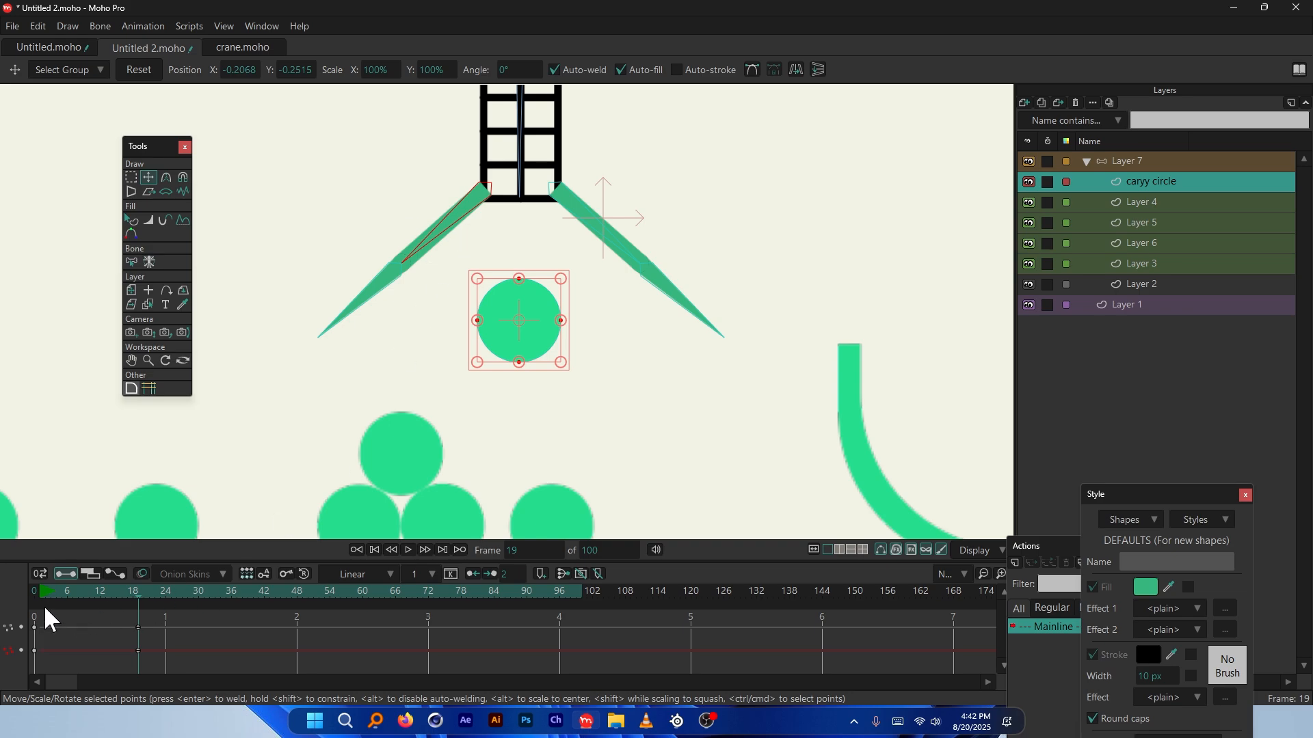
{"action": "scroll", "coordinate": [431, 240], "scroll_direction": "up", "scroll_amount": 1}
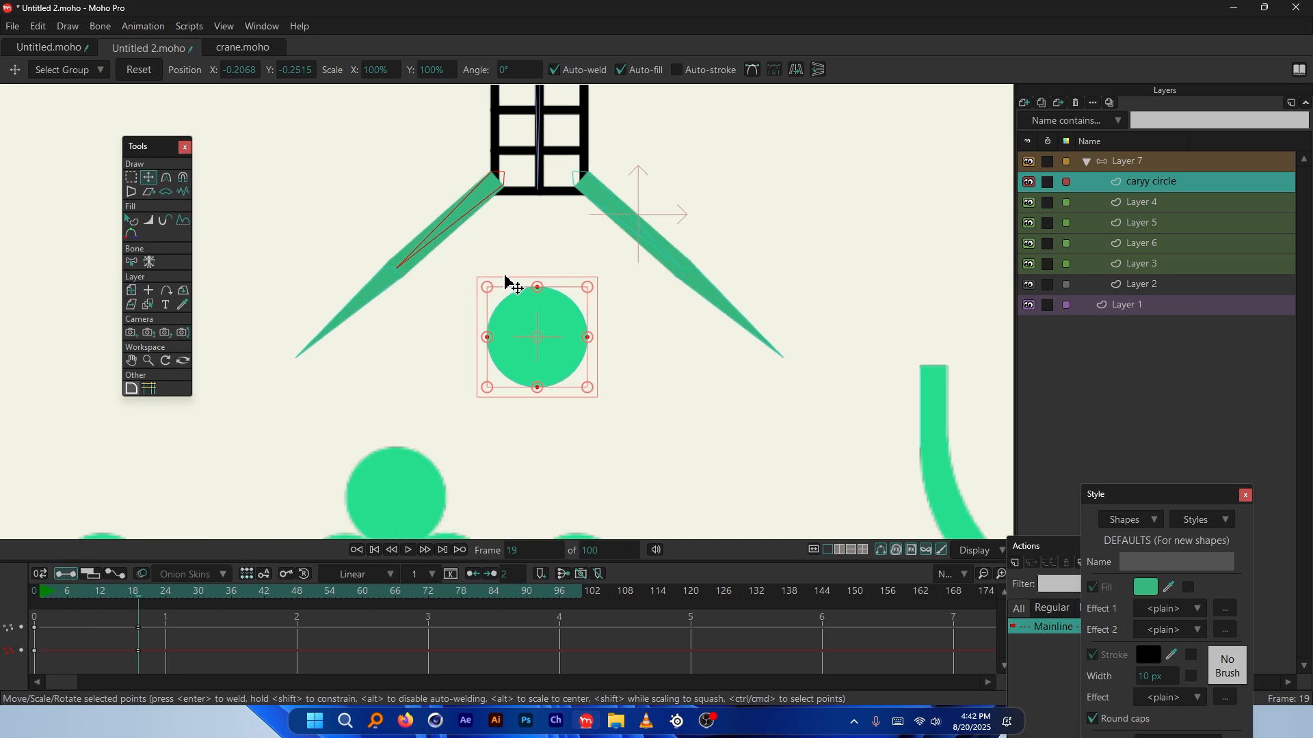
{"action": "left_click_drag", "start_coordinate": [566, 314], "coordinate": [572, 222]}
{"action": "scroll", "coordinate": [551, 193], "scroll_direction": "up", "scroll_amount": 4}
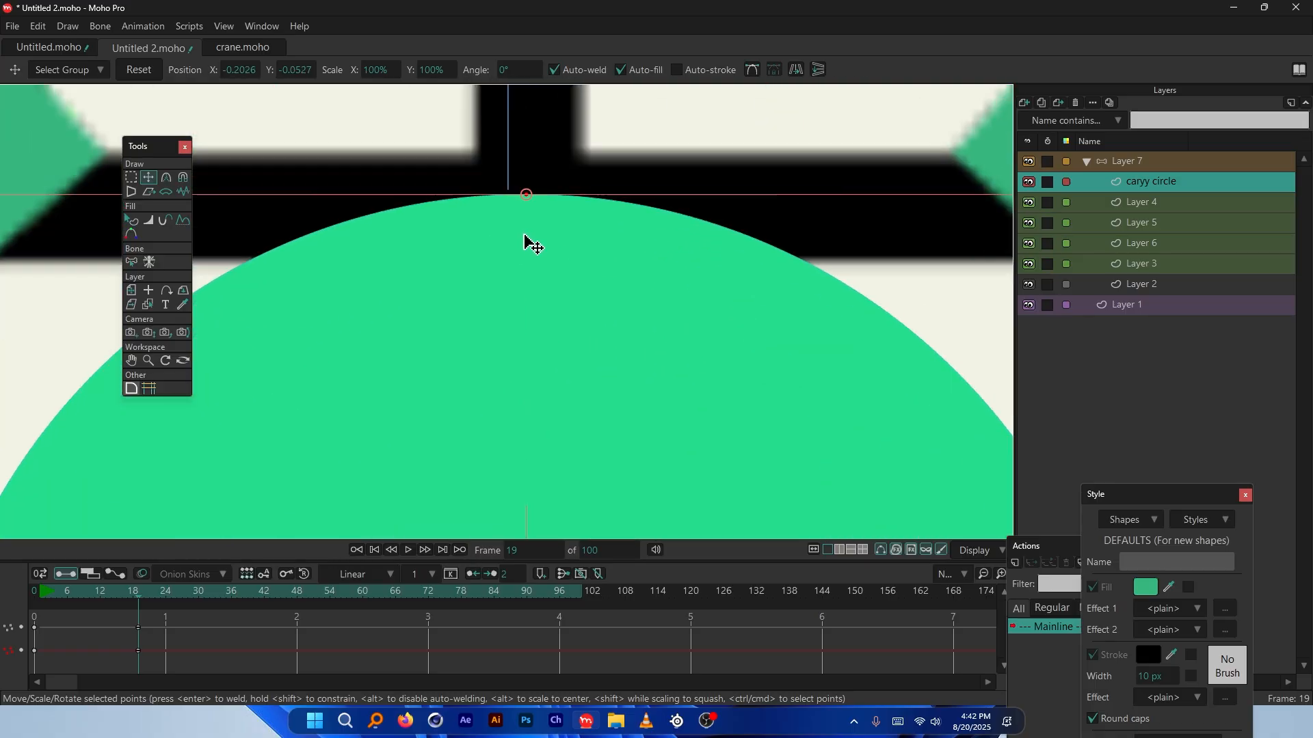
{"action": "scroll", "coordinate": [555, 229], "scroll_direction": "up", "scroll_amount": 2}
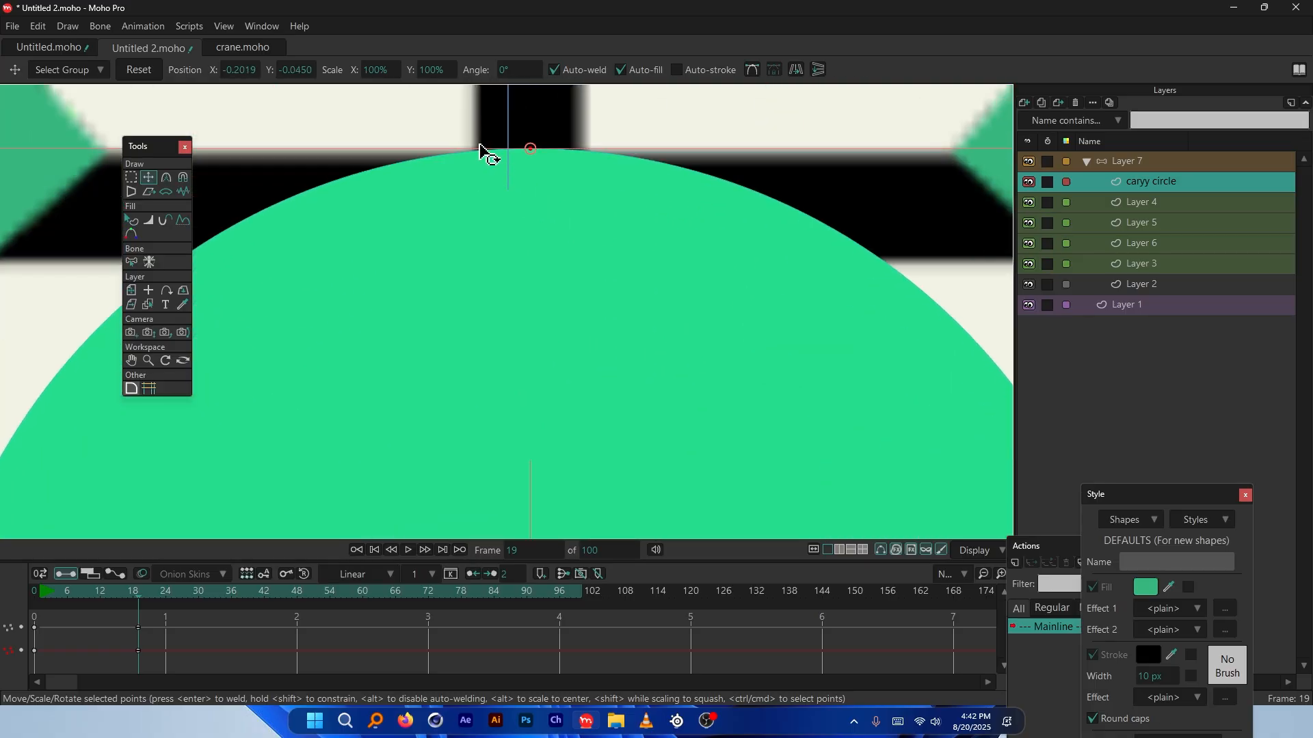
{"action": "left_click_drag", "start_coordinate": [575, 193], "coordinate": [562, 176]}
{"action": "scroll", "coordinate": [562, 179], "scroll_direction": "down", "scroll_amount": 6}
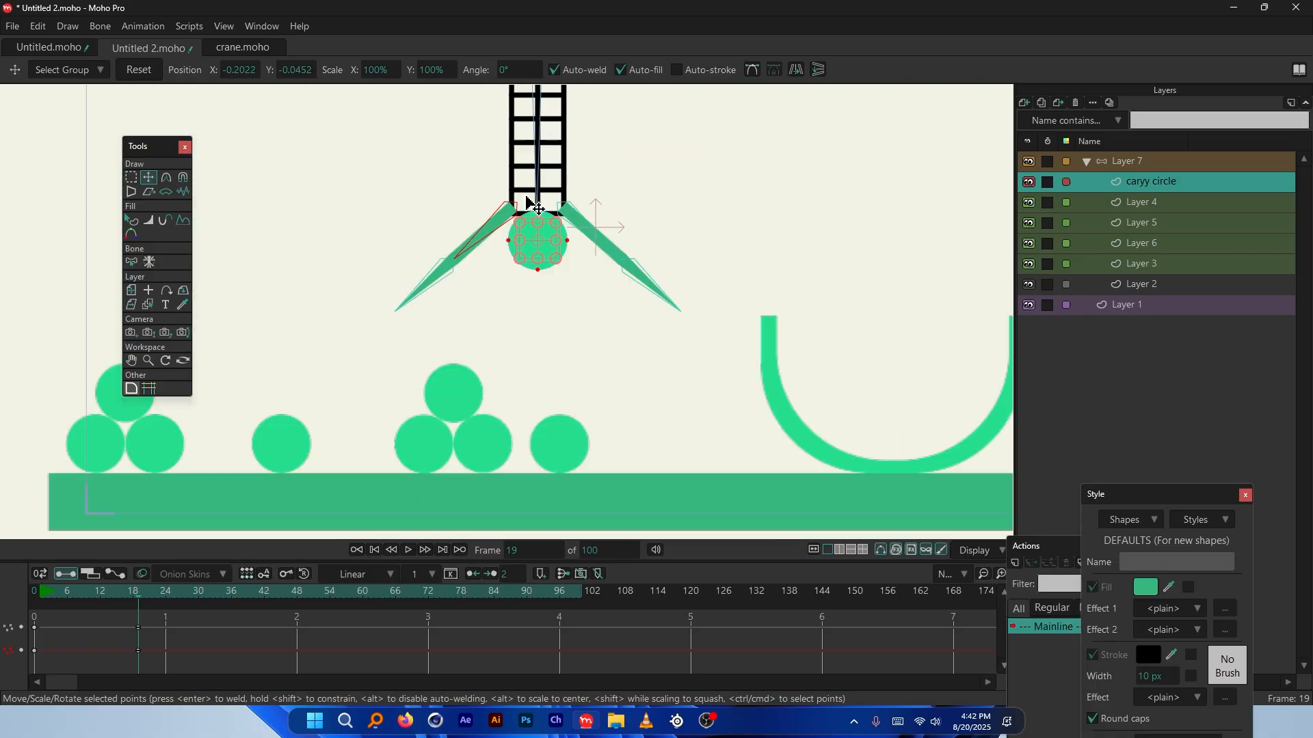
{"action": "scroll", "coordinate": [547, 232], "scroll_direction": "up", "scroll_amount": 3}
{"action": "left_click_drag", "start_coordinate": [547, 263], "coordinate": [548, 302]}
{"action": "scroll", "coordinate": [548, 308], "scroll_direction": "up", "scroll_amount": 2}
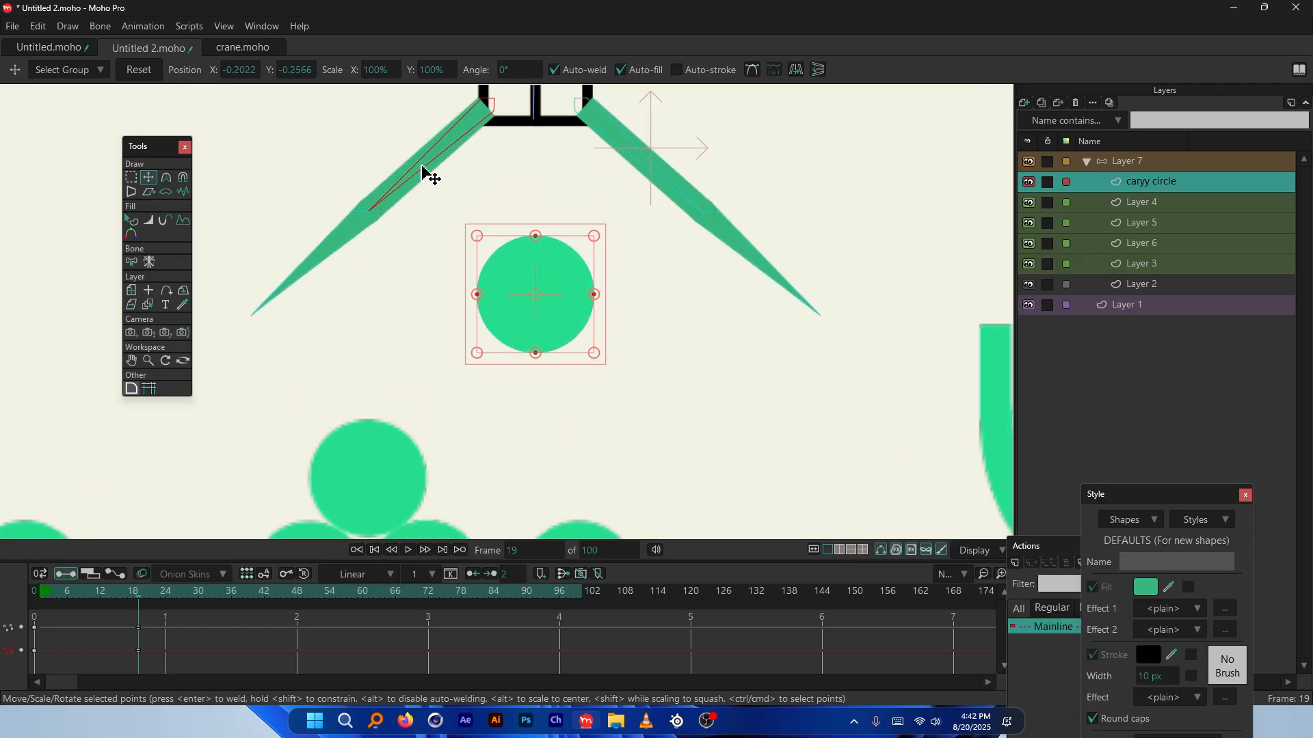
{"action": "left_click", "coordinate": [1127, 163]}
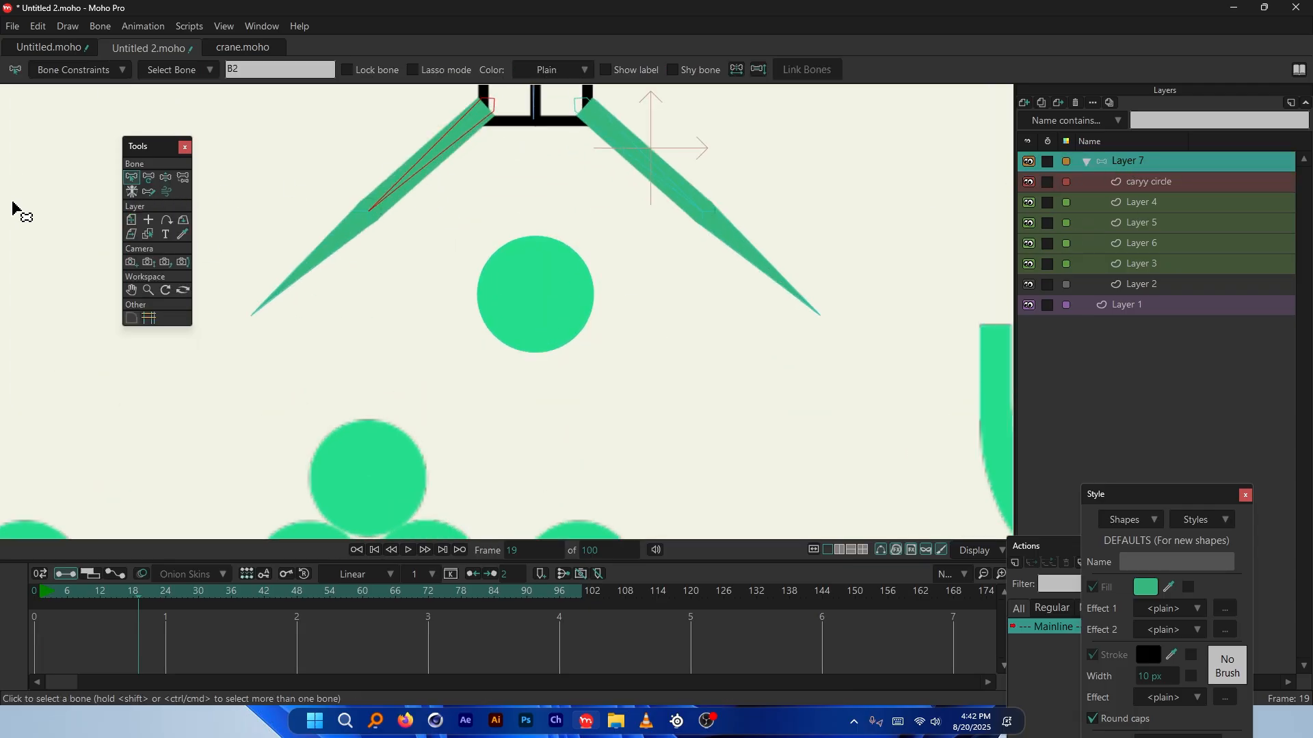
At frame 19, rotate both claw arms steeper and bend the lower-left claw segment inward
{"action": "key", "text": "t"}
{"action": "left_click_drag", "start_coordinate": [434, 170], "coordinate": [478, 182]}
{"action": "left_click_drag", "start_coordinate": [663, 184], "coordinate": [615, 200]}
{"action": "scroll", "coordinate": [586, 273], "scroll_direction": "down", "scroll_amount": 3}
{"action": "scroll", "coordinate": [492, 285], "scroll_direction": "up", "scroll_amount": 2}
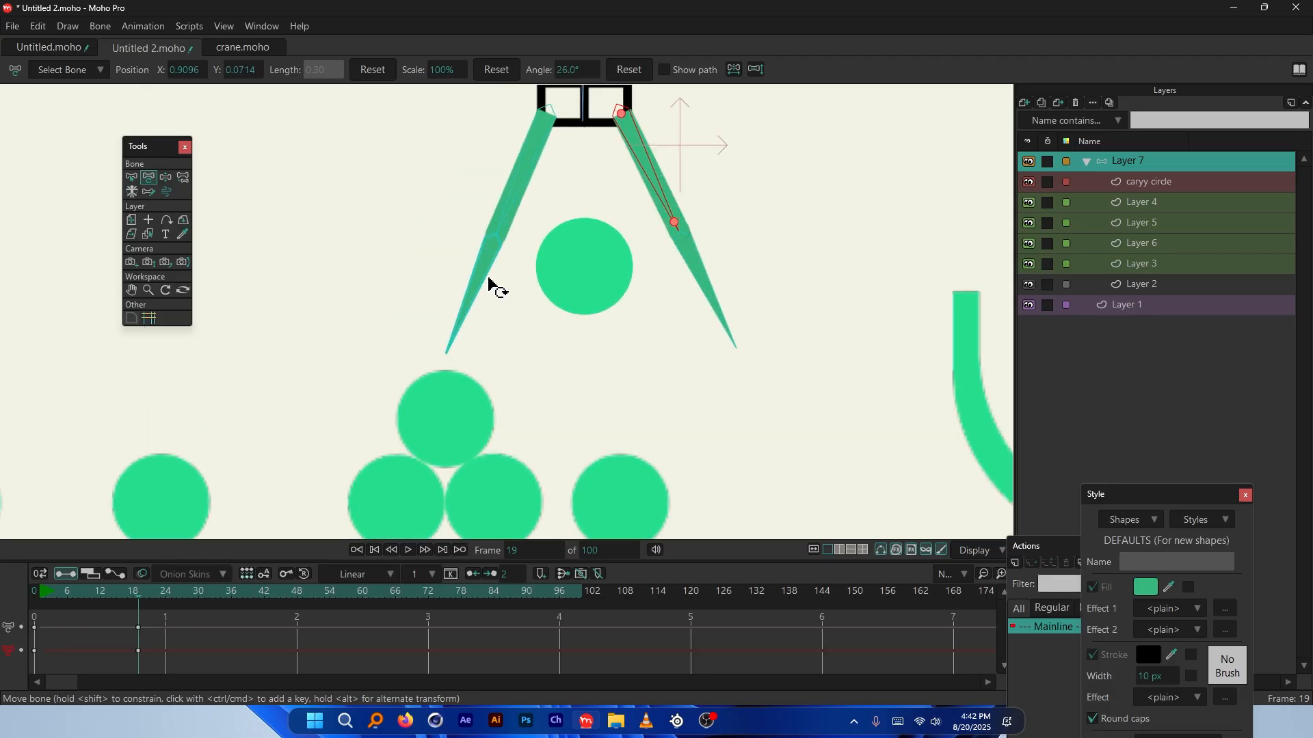
{"action": "left_click", "coordinate": [482, 281]}
{"action": "left_click_drag", "start_coordinate": [482, 281], "coordinate": [631, 255]}
Fine-tune the lower-left claw bone's angle so it closes on the circle
{"action": "scroll", "coordinate": [542, 350], "scroll_direction": "down", "scroll_amount": 2}
{"action": "scroll", "coordinate": [446, 357], "scroll_direction": "up", "scroll_amount": 2}
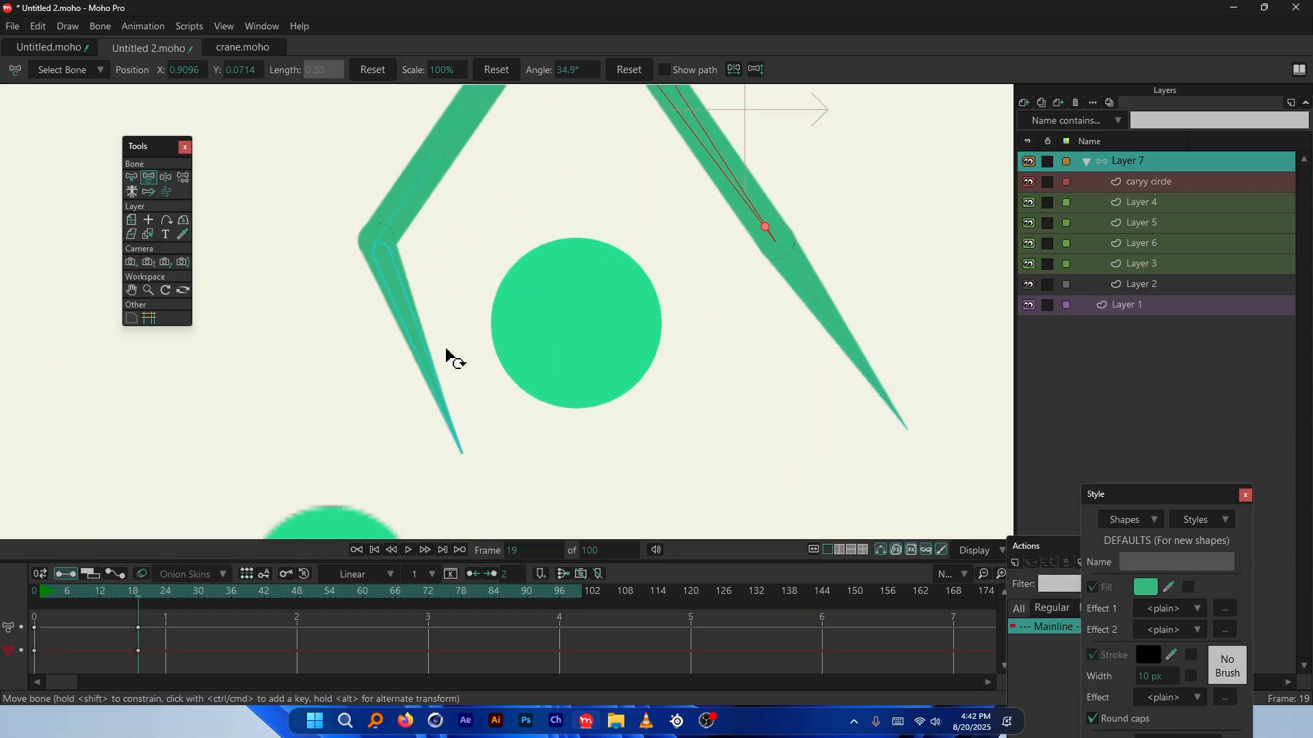
{"action": "left_click_drag", "start_coordinate": [434, 352], "coordinate": [449, 322]}
{"action": "scroll", "coordinate": [490, 372], "scroll_direction": "up", "scroll_amount": 3}
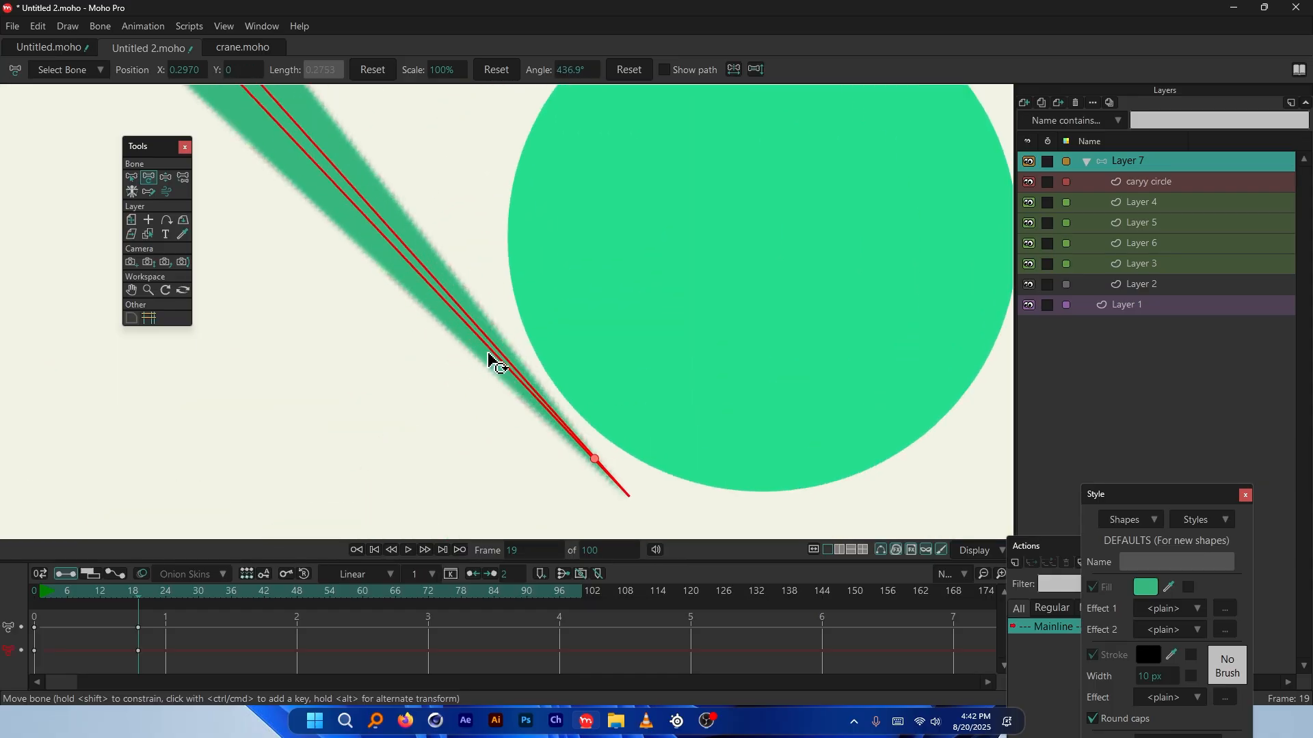
{"action": "left_click_drag", "start_coordinate": [506, 354], "coordinate": [519, 366]}
{"action": "scroll", "coordinate": [565, 410], "scroll_direction": "up", "scroll_amount": 2}
{"action": "scroll", "coordinate": [504, 383], "scroll_direction": "down", "scroll_amount": 2}
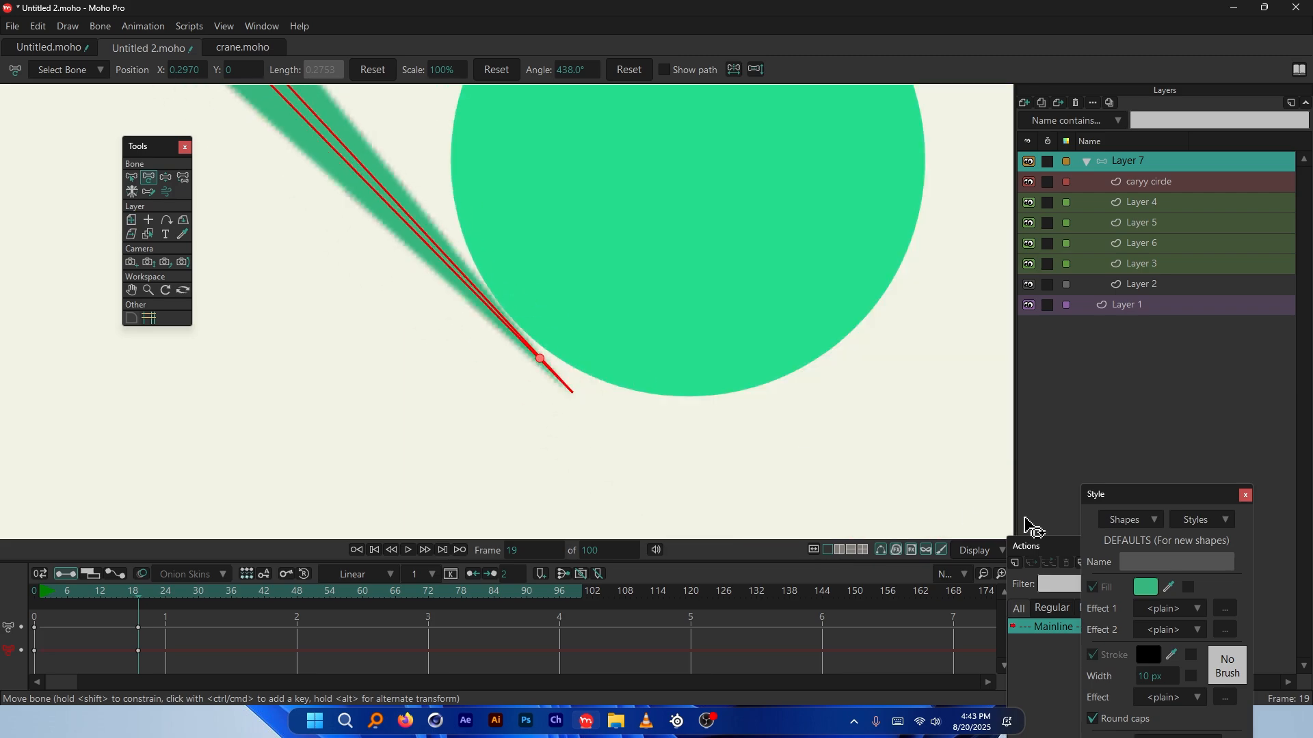
Turn off GPU caching in the display options
{"action": "left_click_drag", "start_coordinate": [1025, 547], "coordinate": [1071, 534]}
{"action": "left_click", "coordinate": [997, 551]}
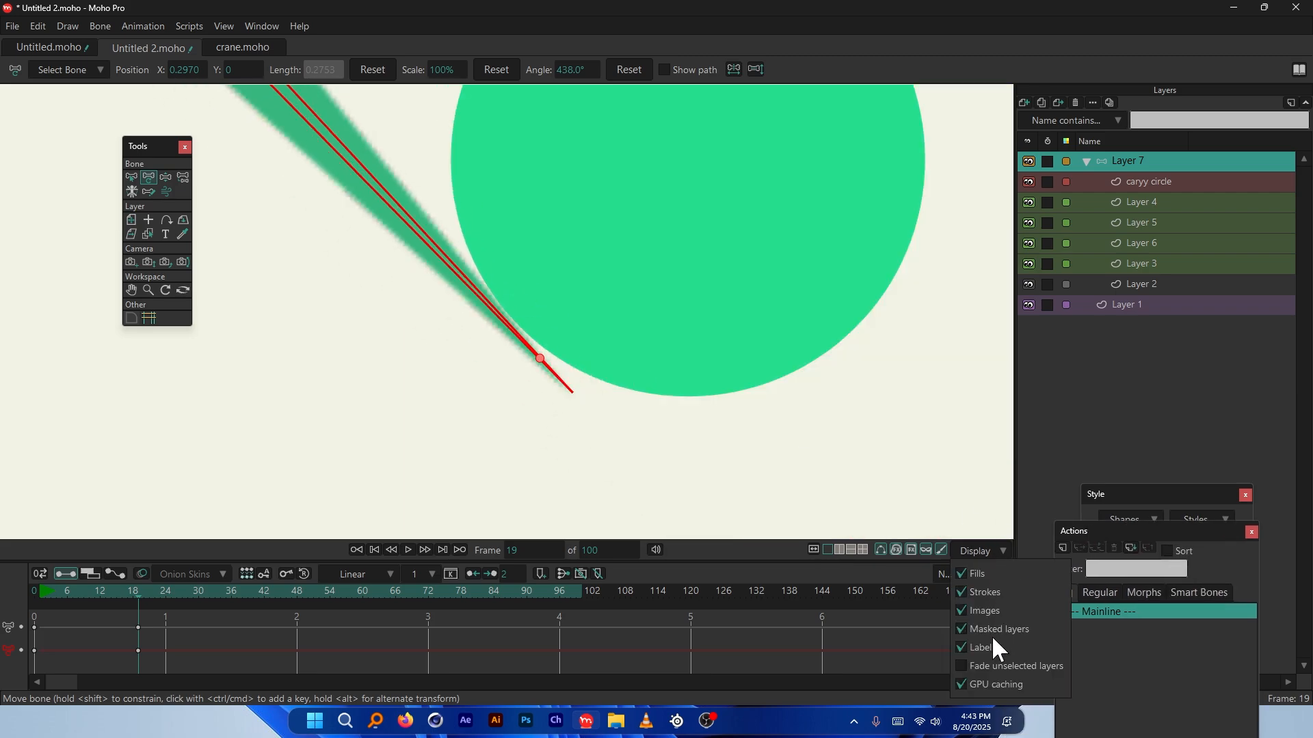
{"action": "left_click", "coordinate": [964, 685]}
Swing the lower-right claw bone and right arm inward around the circle, then return to frame 0
{"action": "scroll", "coordinate": [455, 273], "scroll_direction": "up", "scroll_amount": 2}
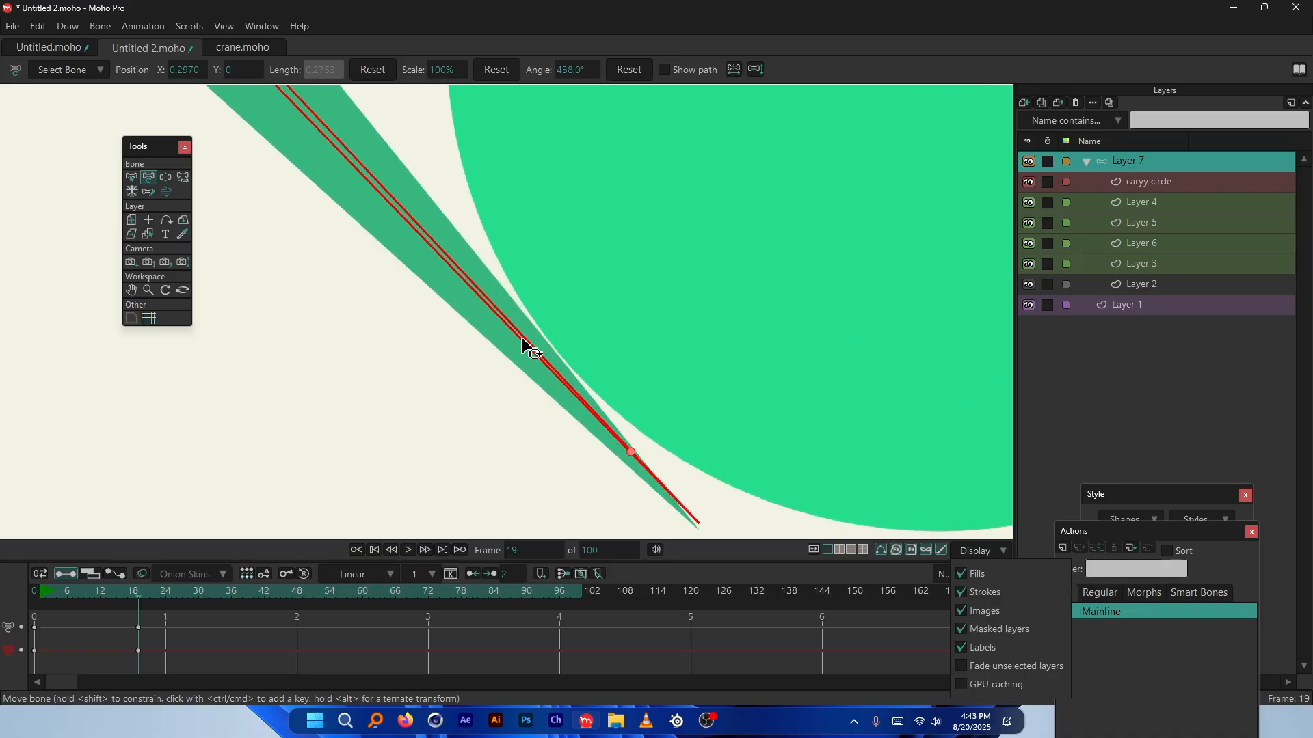
{"action": "scroll", "coordinate": [491, 383], "scroll_direction": "down", "scroll_amount": 4}
{"action": "scroll", "coordinate": [786, 321], "scroll_direction": "down", "scroll_amount": 2}
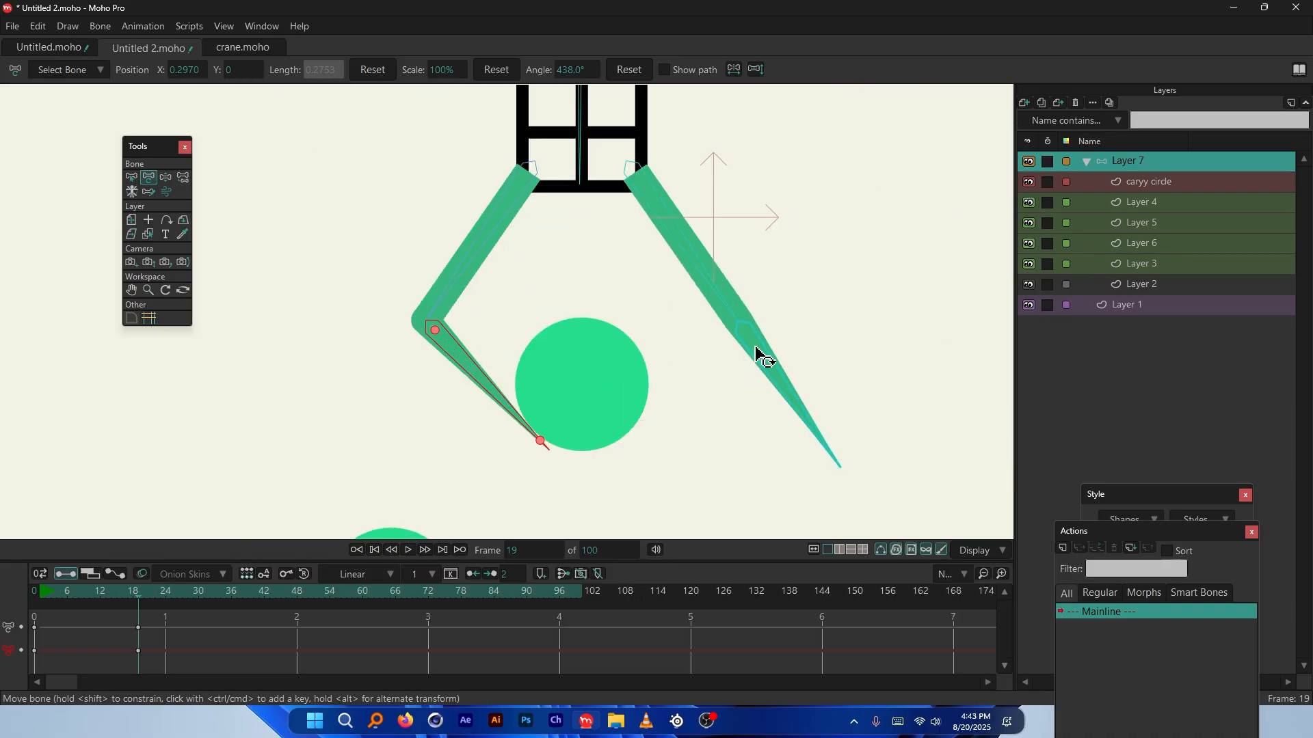
{"action": "left_click_drag", "start_coordinate": [758, 358], "coordinate": [697, 375]}
{"action": "left_click_drag", "start_coordinate": [691, 252], "coordinate": [683, 255]}
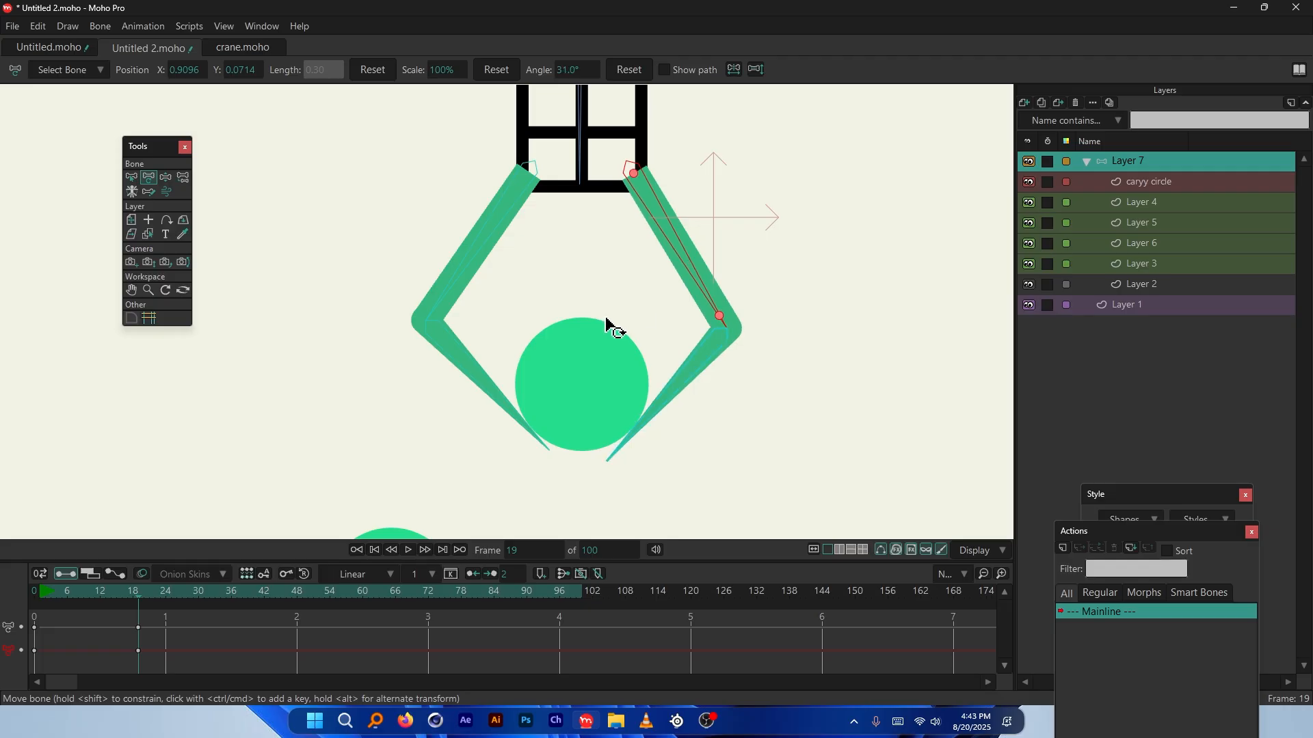
{"action": "scroll", "coordinate": [609, 328], "scroll_direction": "down", "scroll_amount": 3}
{"action": "scroll", "coordinate": [607, 327], "scroll_direction": "up", "scroll_amount": 5}
{"action": "scroll", "coordinate": [606, 316], "scroll_direction": "down", "scroll_amount": 6}
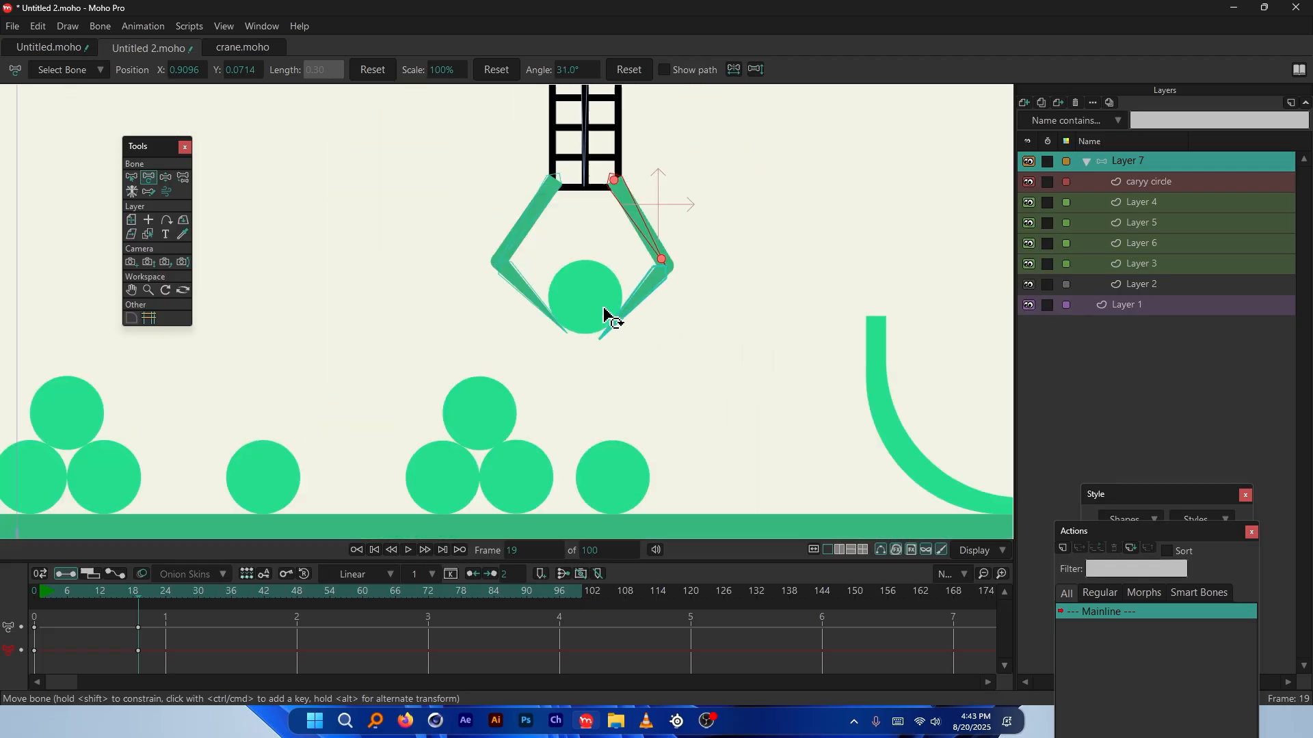
{"action": "scroll", "coordinate": [608, 263], "scroll_direction": "up", "scroll_amount": 2}
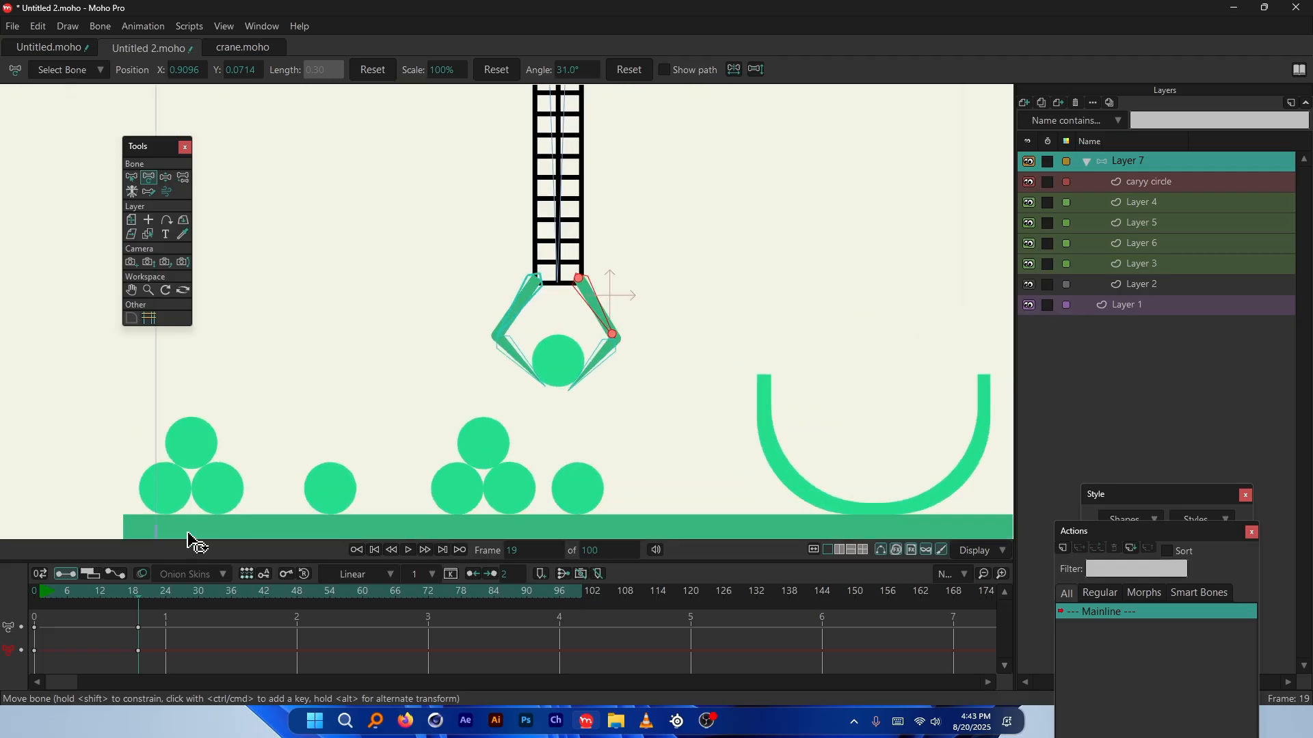
{"action": "left_click", "coordinate": [35, 599]}
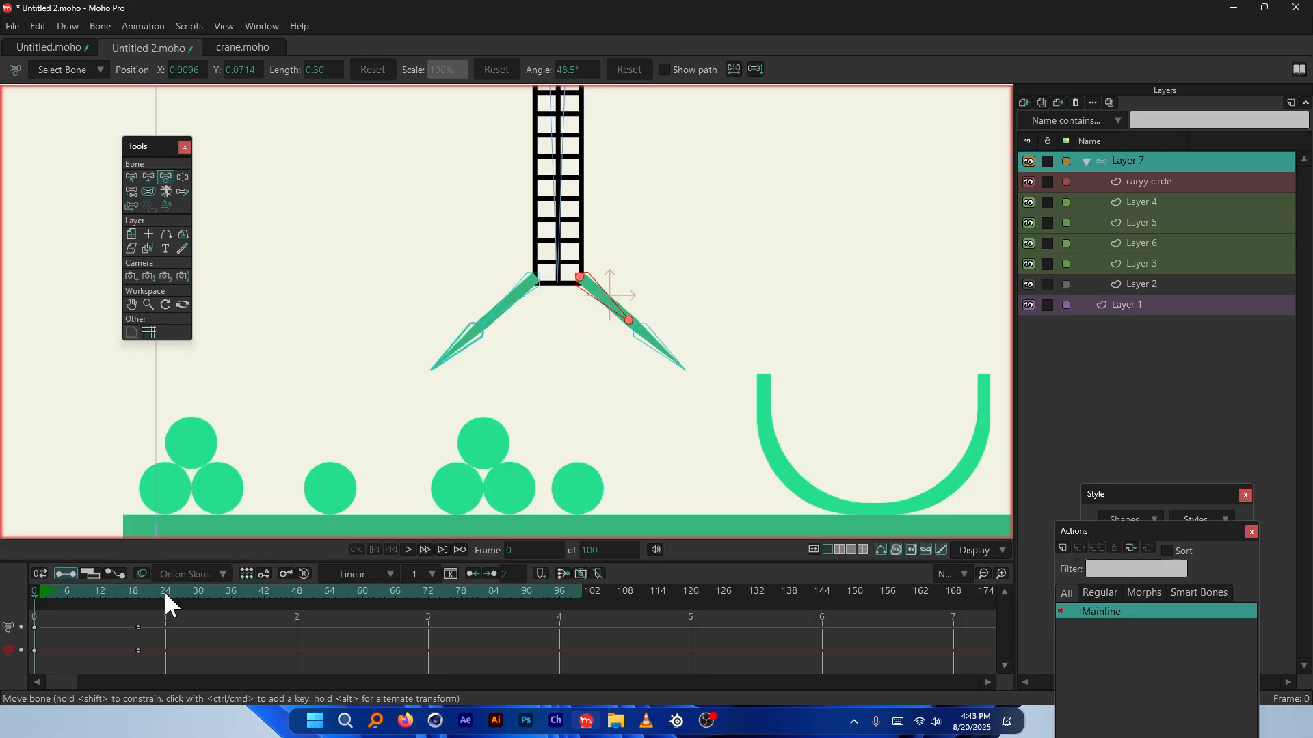
Select the caryy circle layer and delete its frame-18 keyframe
{"action": "left_click", "coordinate": [138, 597]}
{"action": "scroll", "coordinate": [595, 381], "scroll_direction": "up", "scroll_amount": 3}
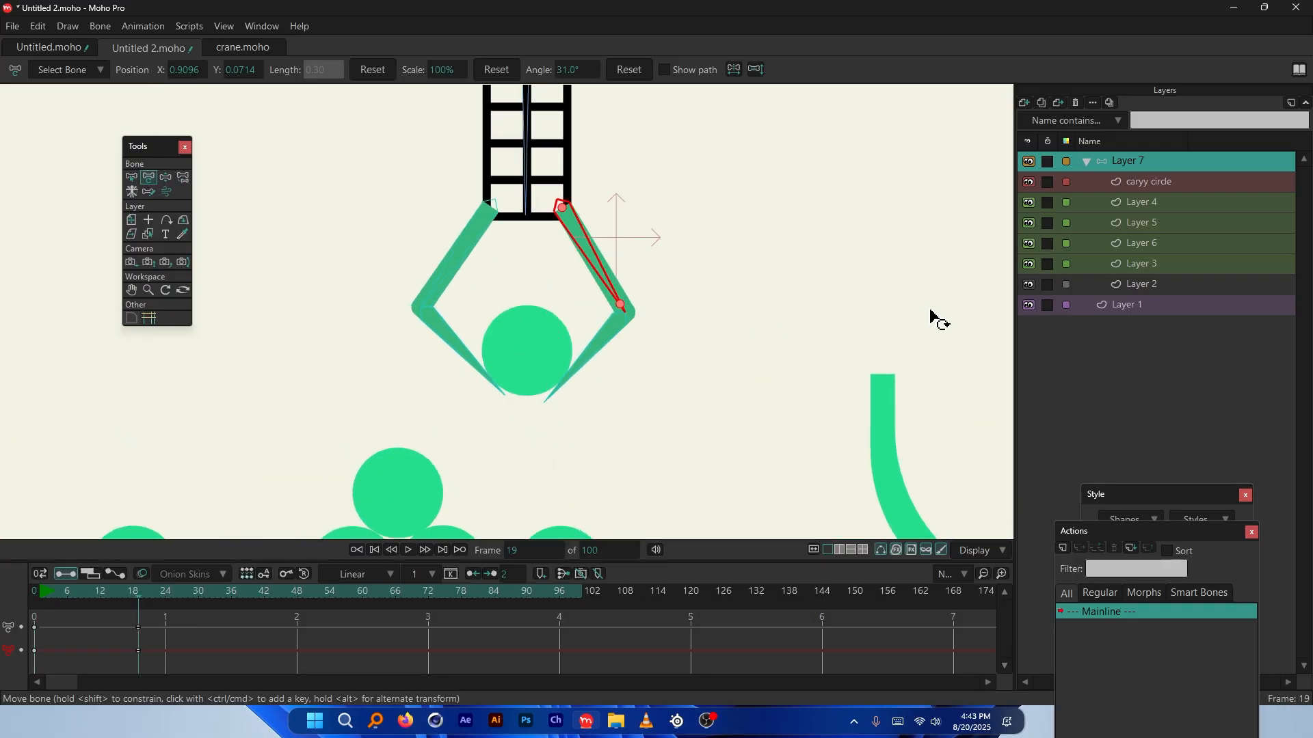
{"action": "left_click", "coordinate": [527, 355], "text": "ctrl+alt"}
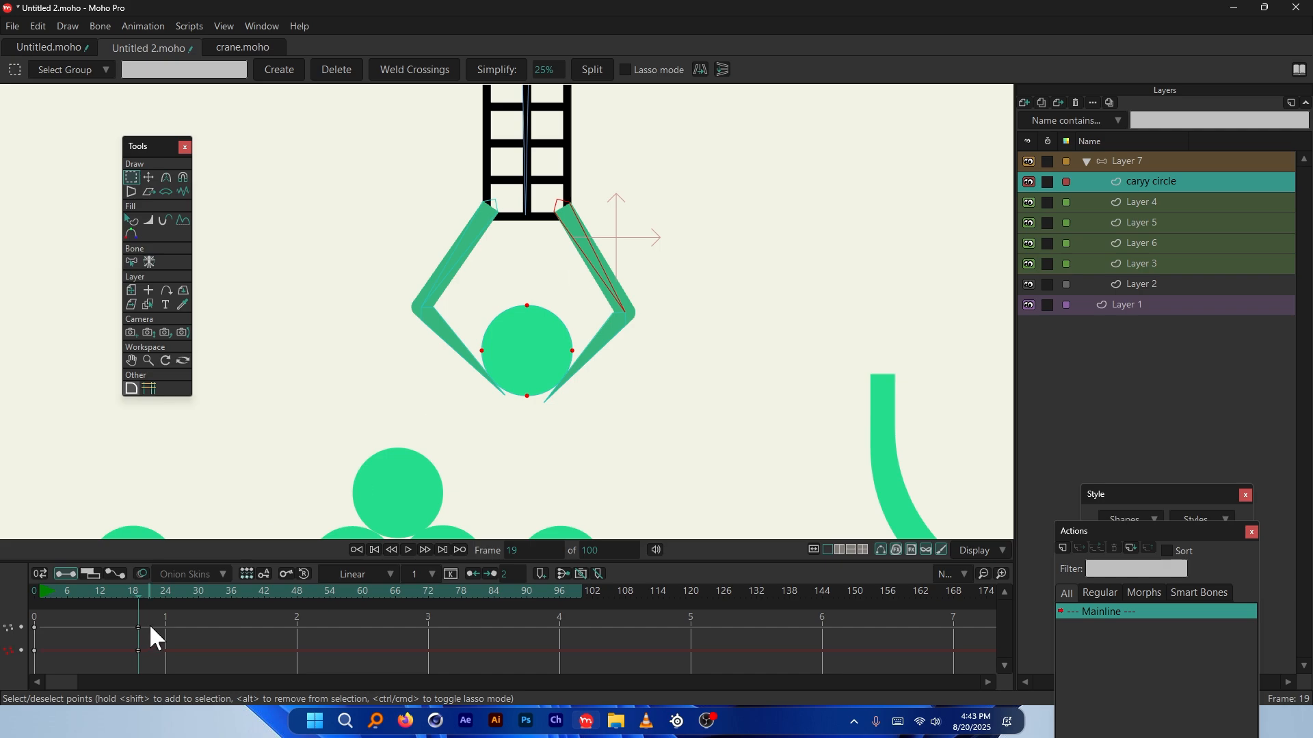
{"action": "left_click_drag", "start_coordinate": [151, 617], "coordinate": [137, 642]}
{"action": "key", "text": "Delete"}
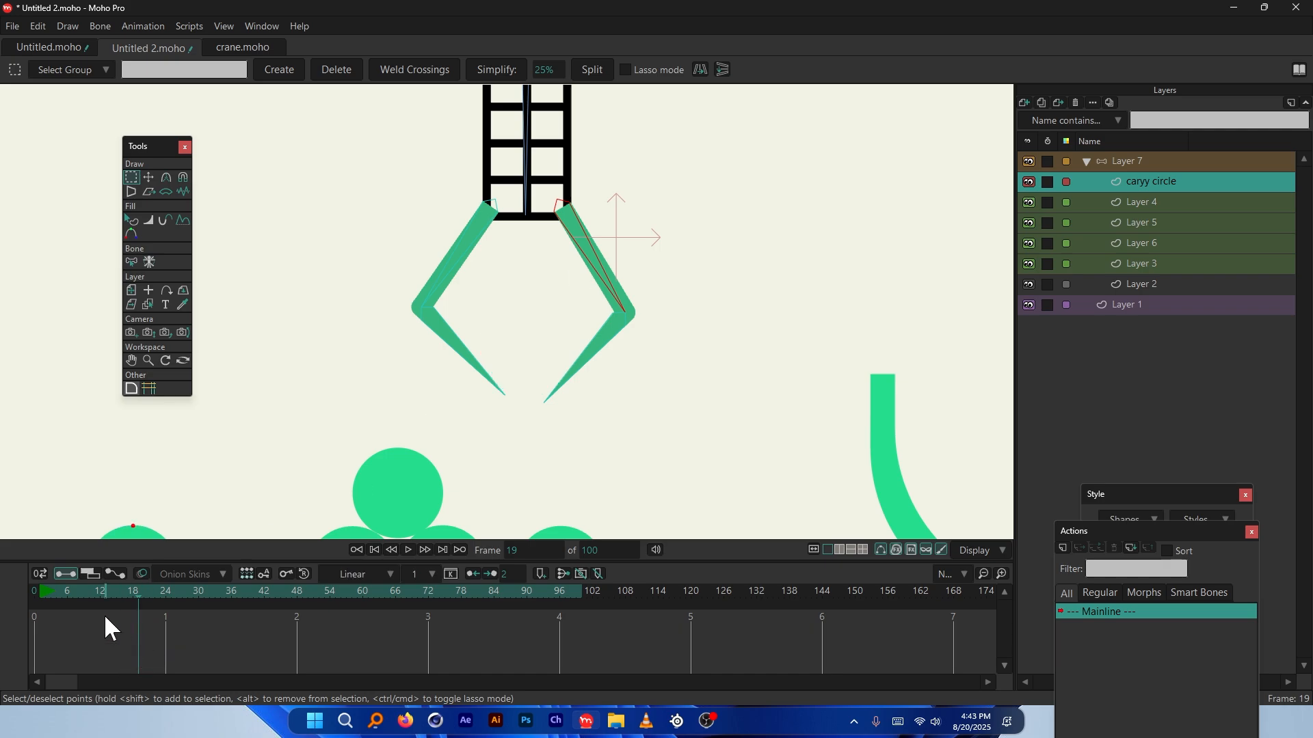
Return to frame 0 and select the crane's bone layer, Layer 7
{"action": "left_click", "coordinate": [39, 574]}
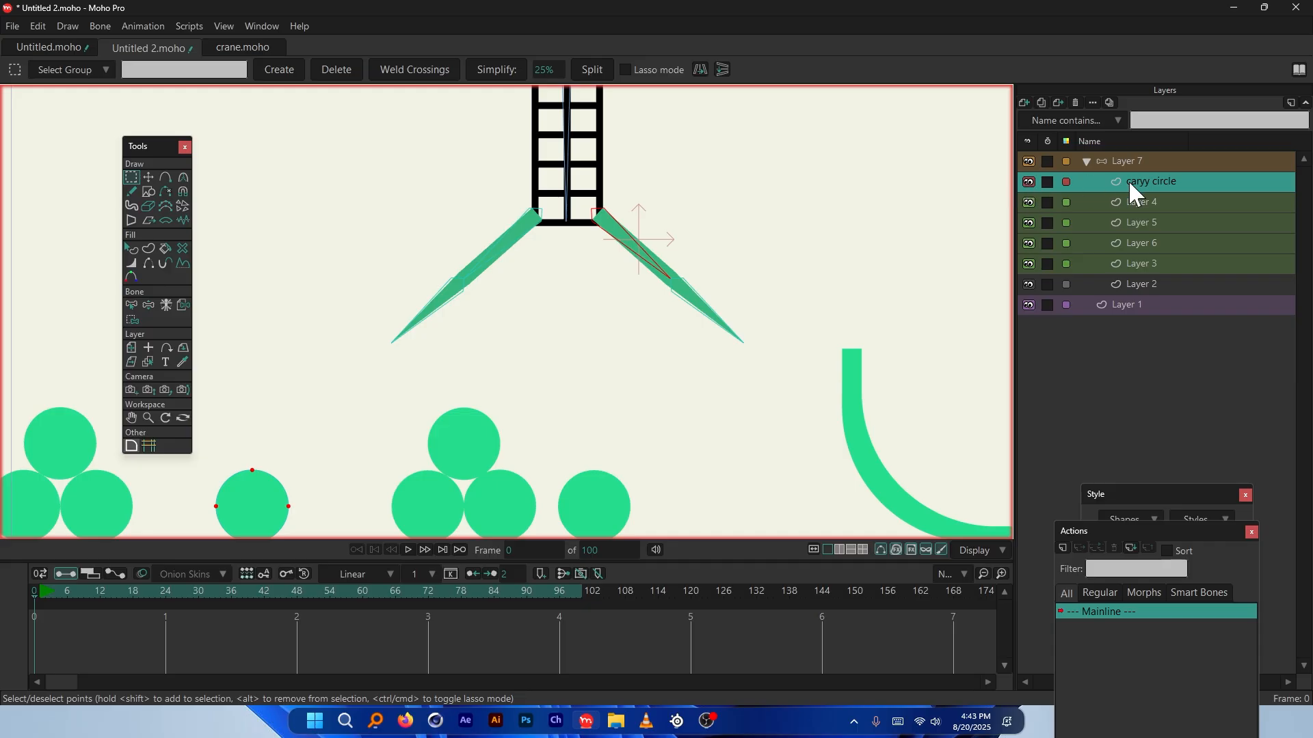
{"action": "scroll", "coordinate": [512, 328], "scroll_direction": "down", "scroll_amount": 3}
{"action": "scroll", "coordinate": [504, 342], "scroll_direction": "up", "scroll_amount": 2}
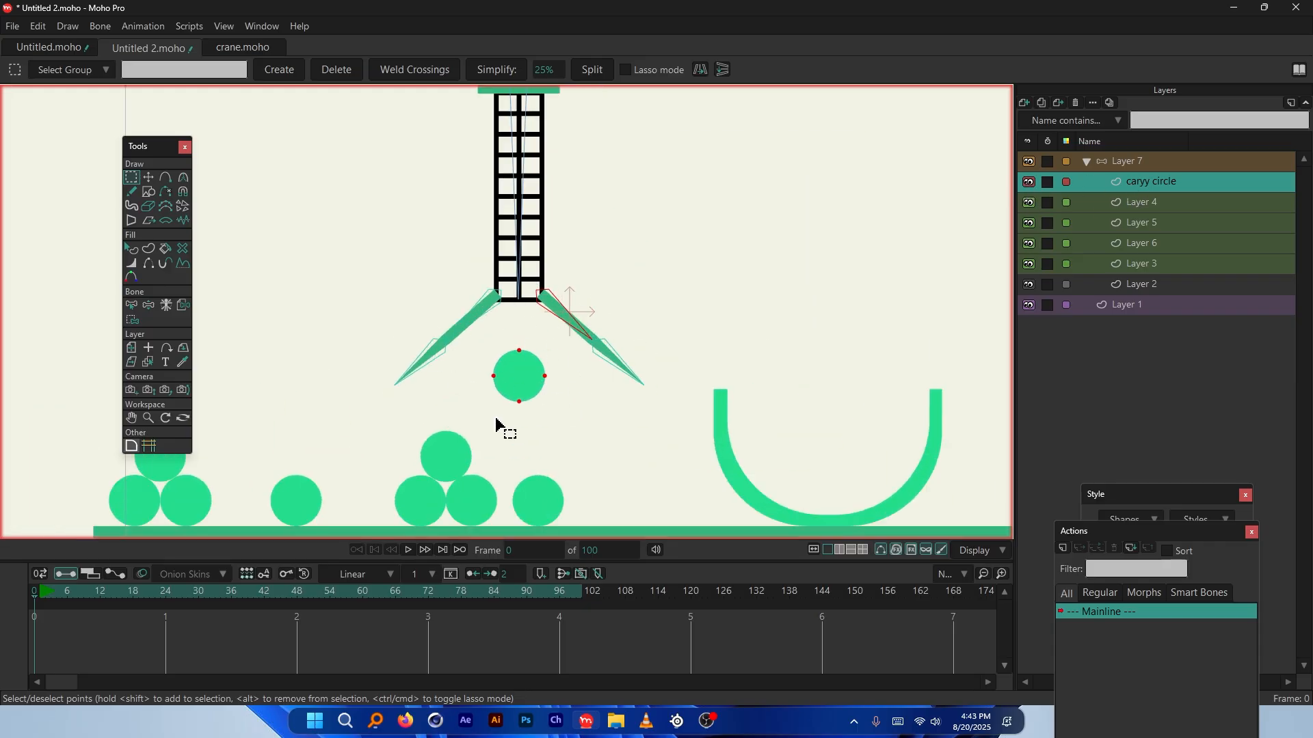
{"action": "scroll", "coordinate": [509, 424], "scroll_direction": "up", "scroll_amount": 4}
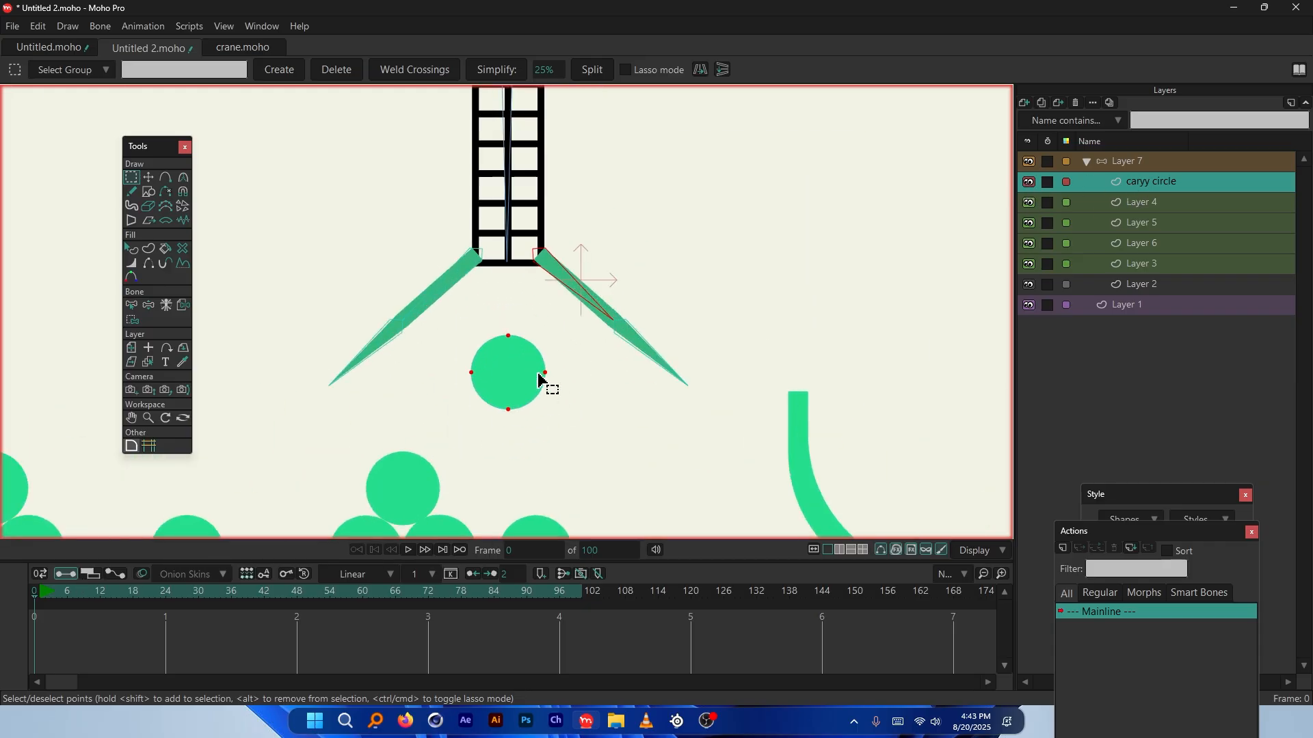
{"action": "left_click", "coordinate": [1133, 164]}
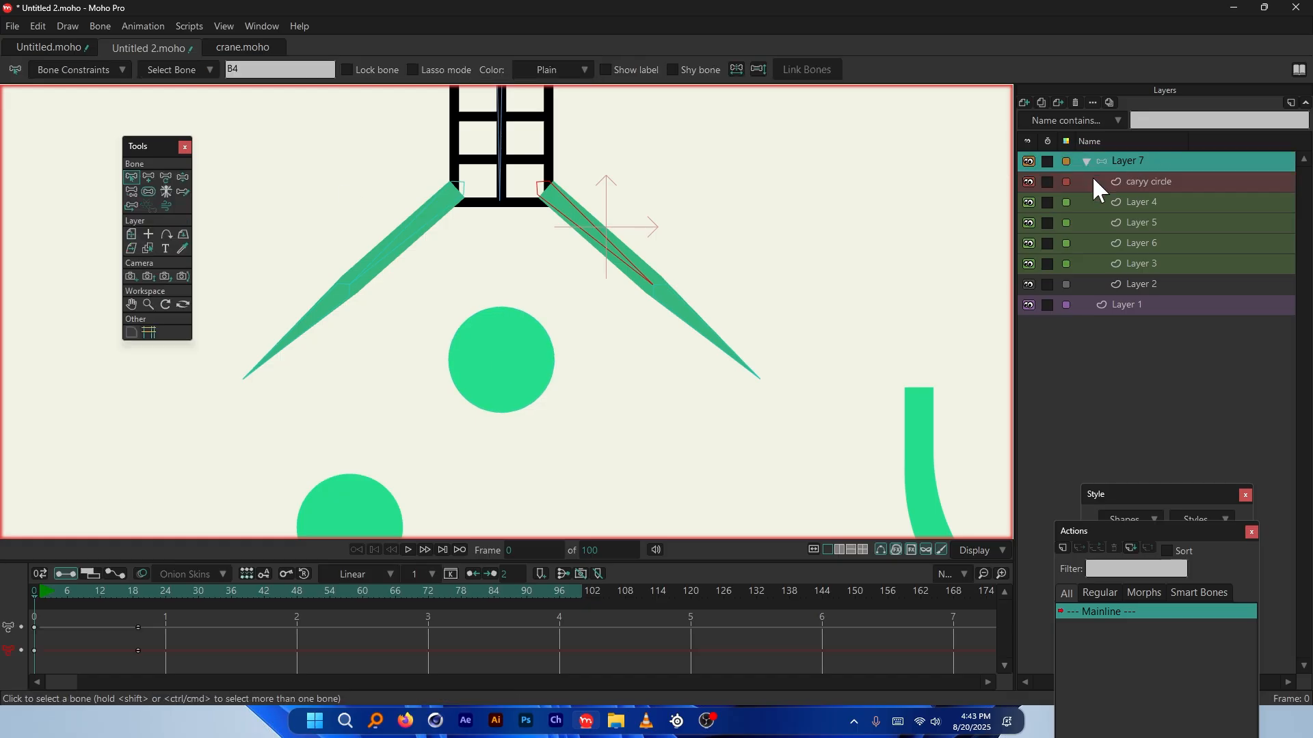
Draw new bone B6 downward inside the circle on Layer 7
{"action": "left_click", "coordinate": [153, 175]}
{"action": "scroll", "coordinate": [527, 361], "scroll_direction": "up", "scroll_amount": 1}
{"action": "left_click_drag", "start_coordinate": [500, 319], "coordinate": [504, 335]}
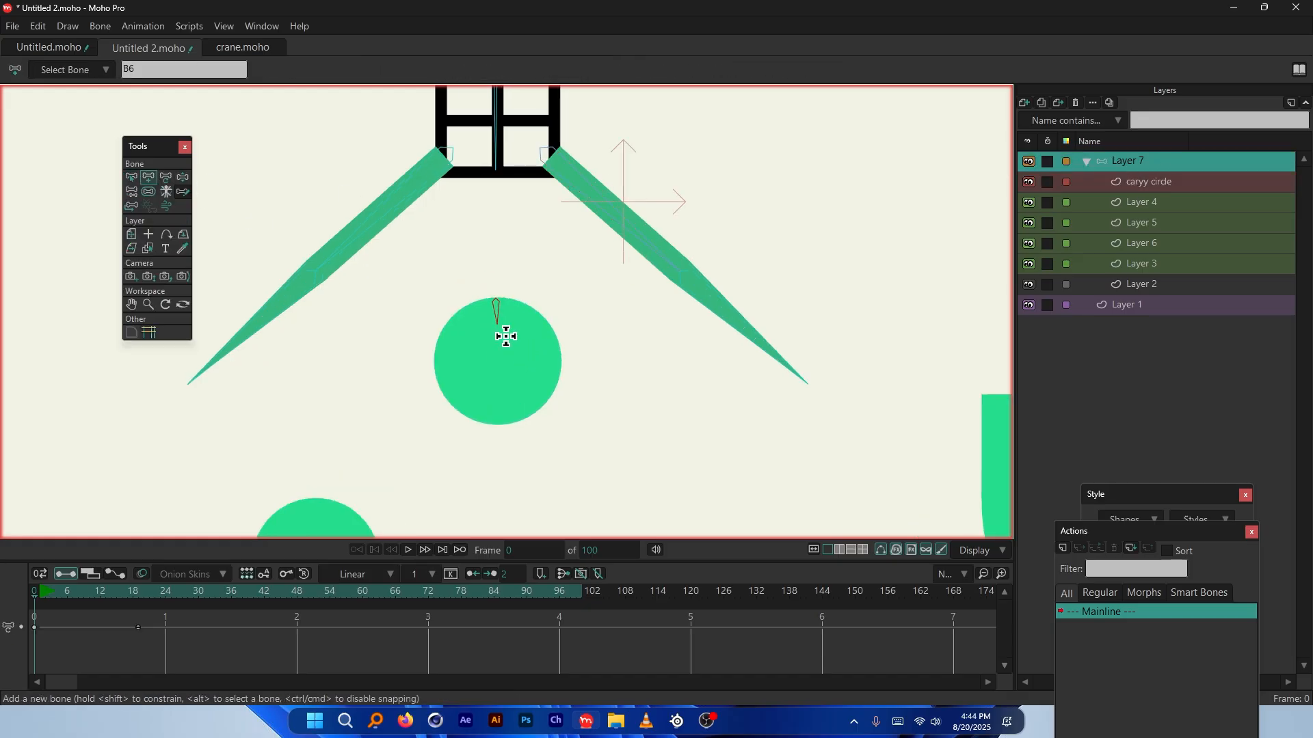
{"action": "scroll", "coordinate": [490, 297], "scroll_direction": "down", "scroll_amount": 3}
{"action": "scroll", "coordinate": [486, 198], "scroll_direction": "up", "scroll_amount": 2}
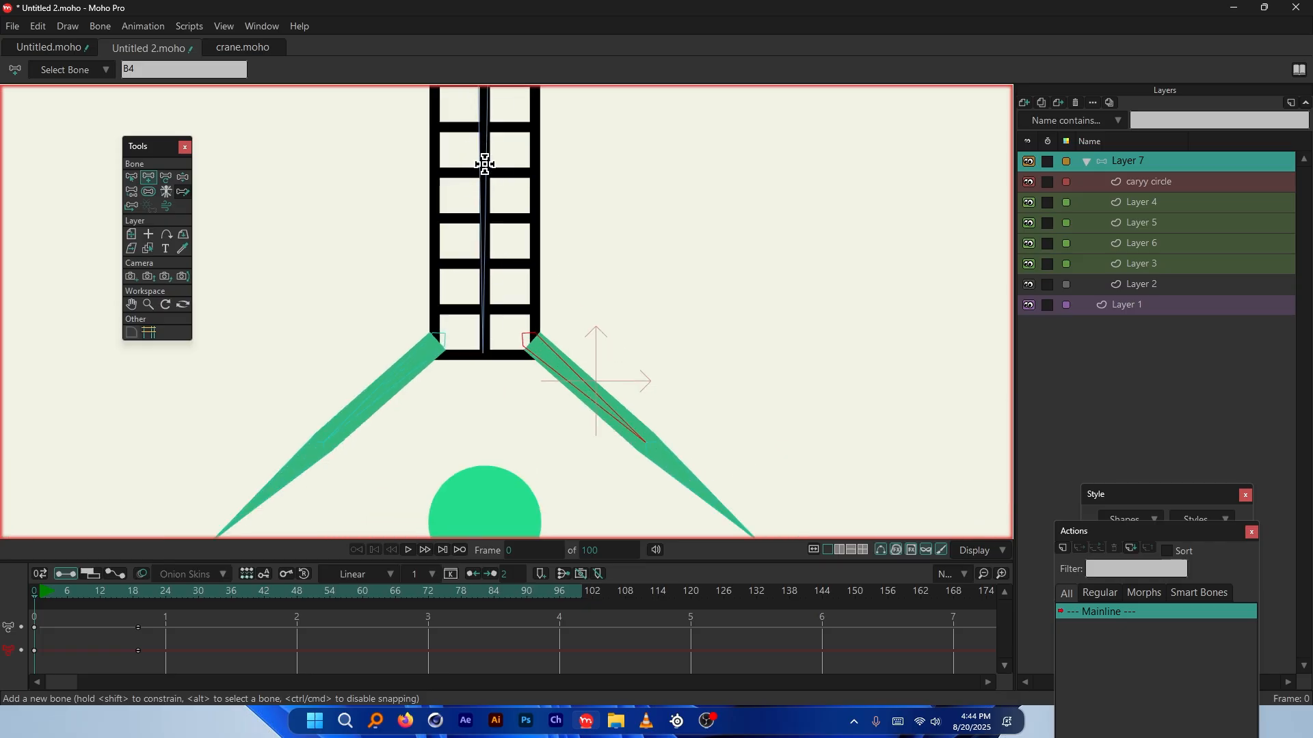
{"action": "scroll", "coordinate": [469, 132], "scroll_direction": "down", "scroll_amount": 3}
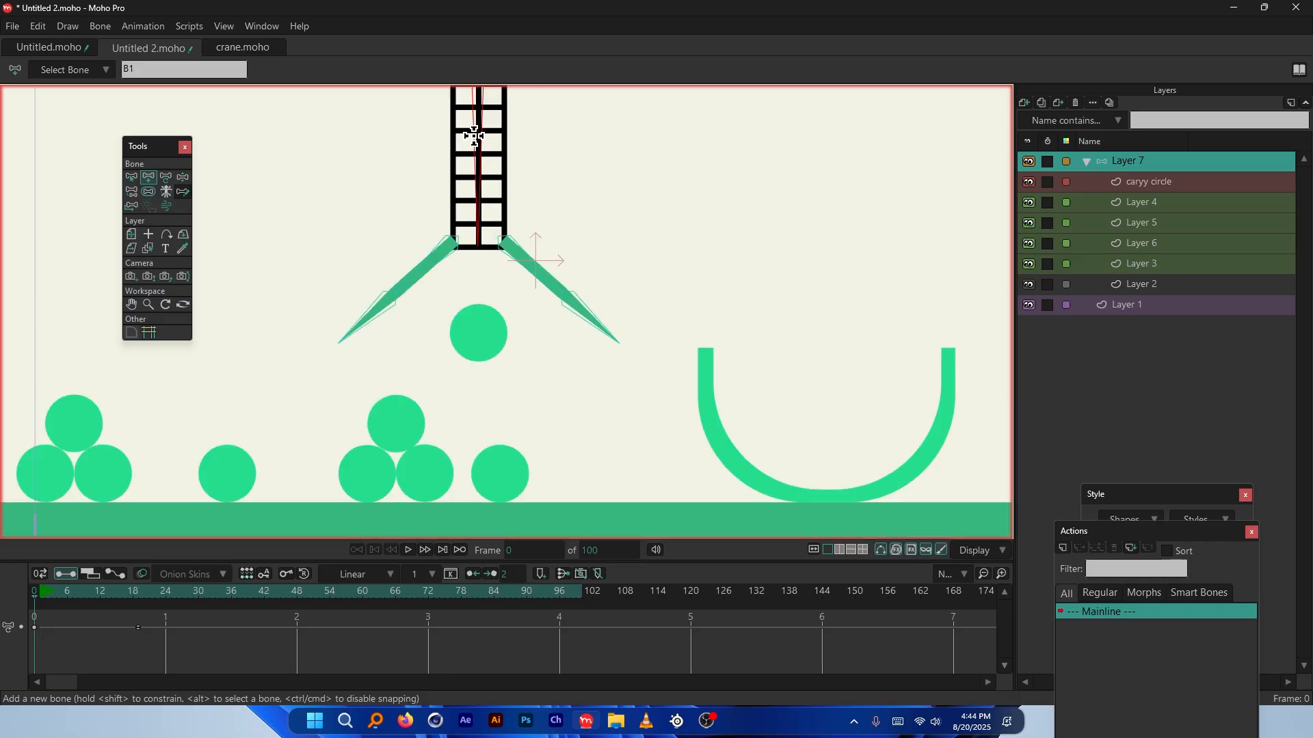
{"action": "scroll", "coordinate": [487, 366], "scroll_direction": "up", "scroll_amount": 4}
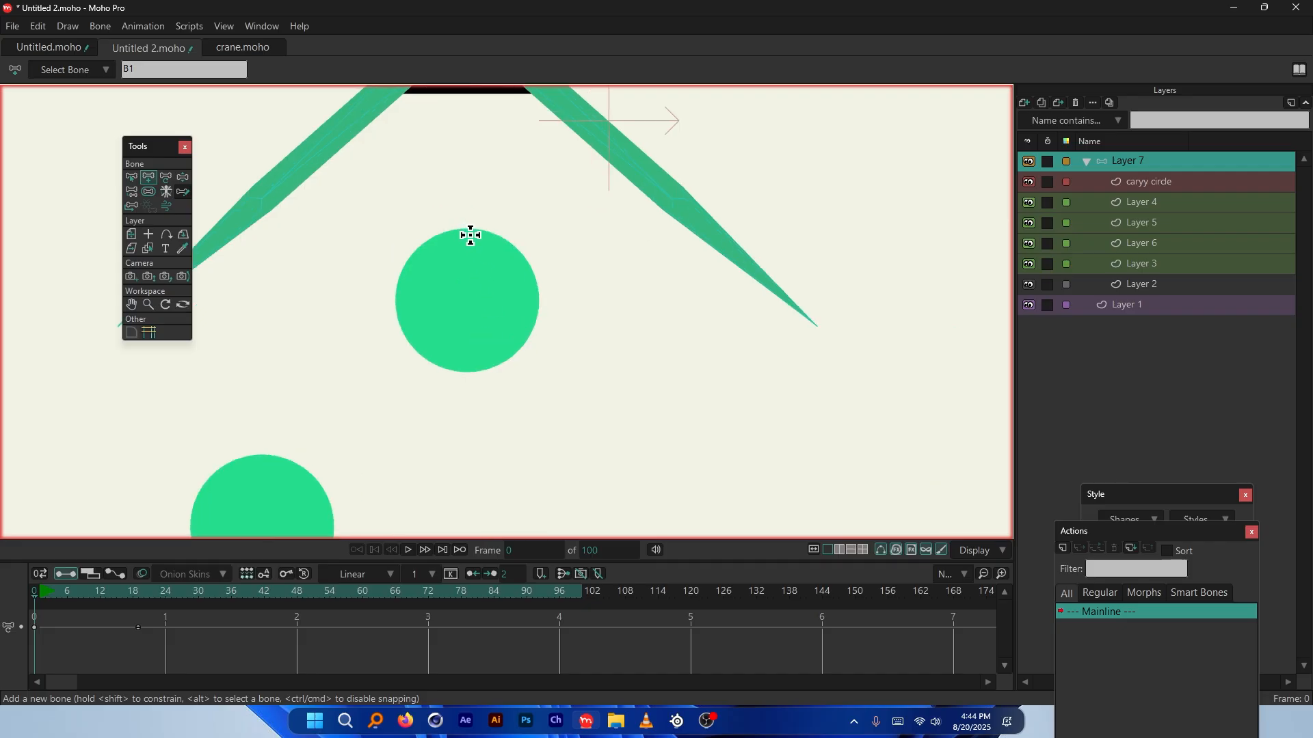
{"action": "left_click_drag", "start_coordinate": [466, 270], "coordinate": [468, 330]}
{"action": "scroll", "coordinate": [472, 331], "scroll_direction": "up", "scroll_amount": 2}
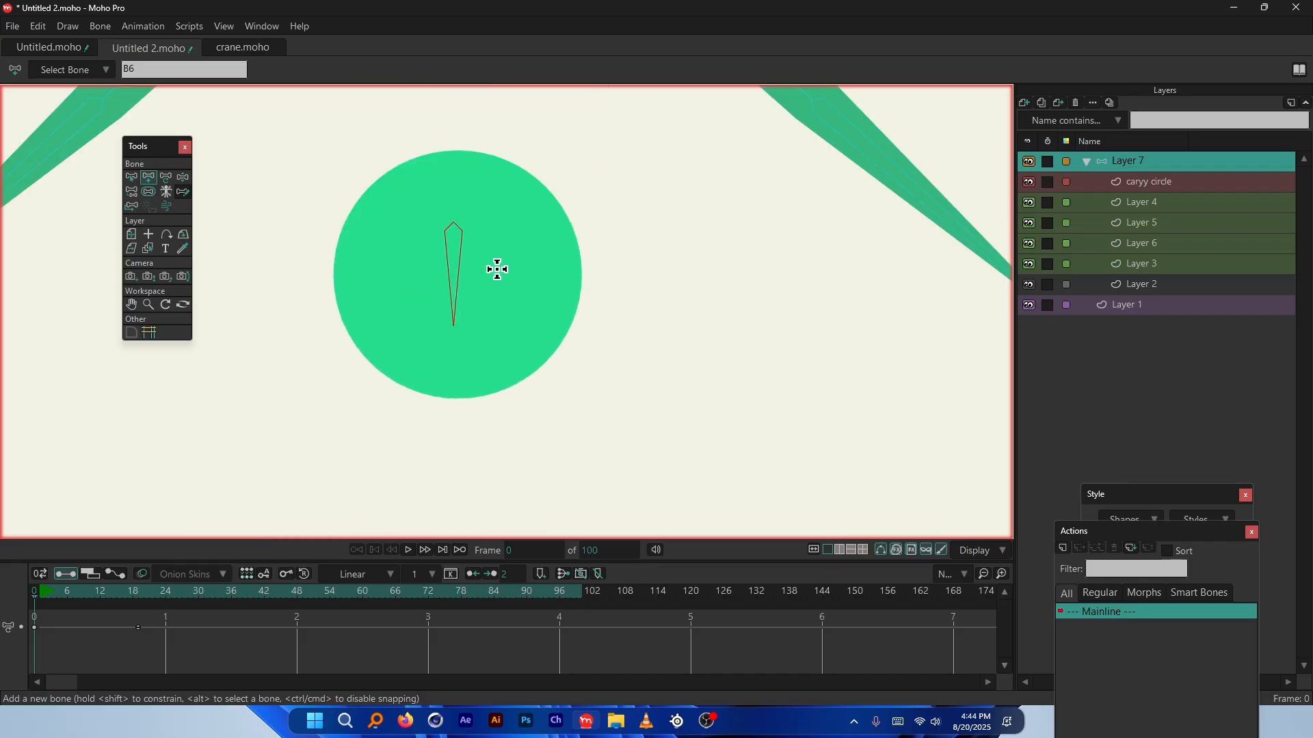
{"action": "scroll", "coordinate": [465, 270], "scroll_direction": "down", "scroll_amount": 3}
{"action": "scroll", "coordinate": [486, 314], "scroll_direction": "up", "scroll_amount": 2}
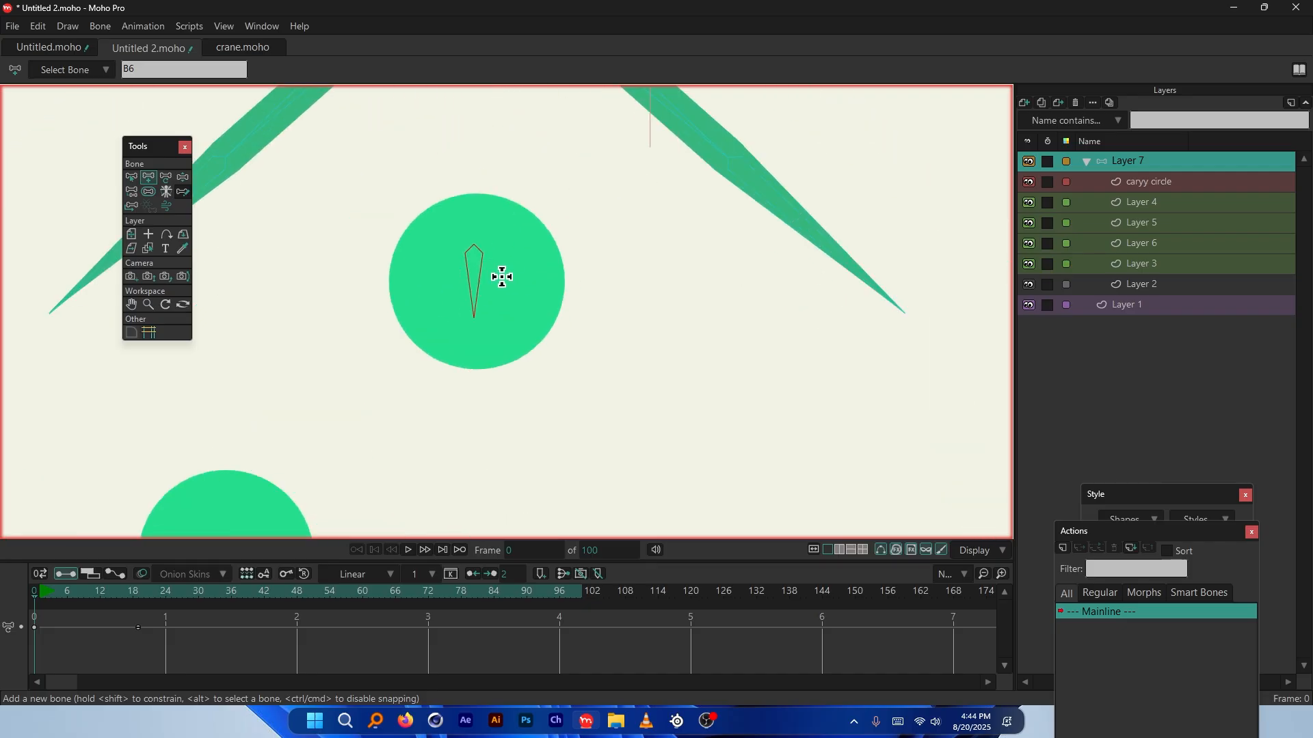
Set bone B6's strength to 0 and select the caryy circle layer
{"action": "left_click", "coordinate": [132, 176]}
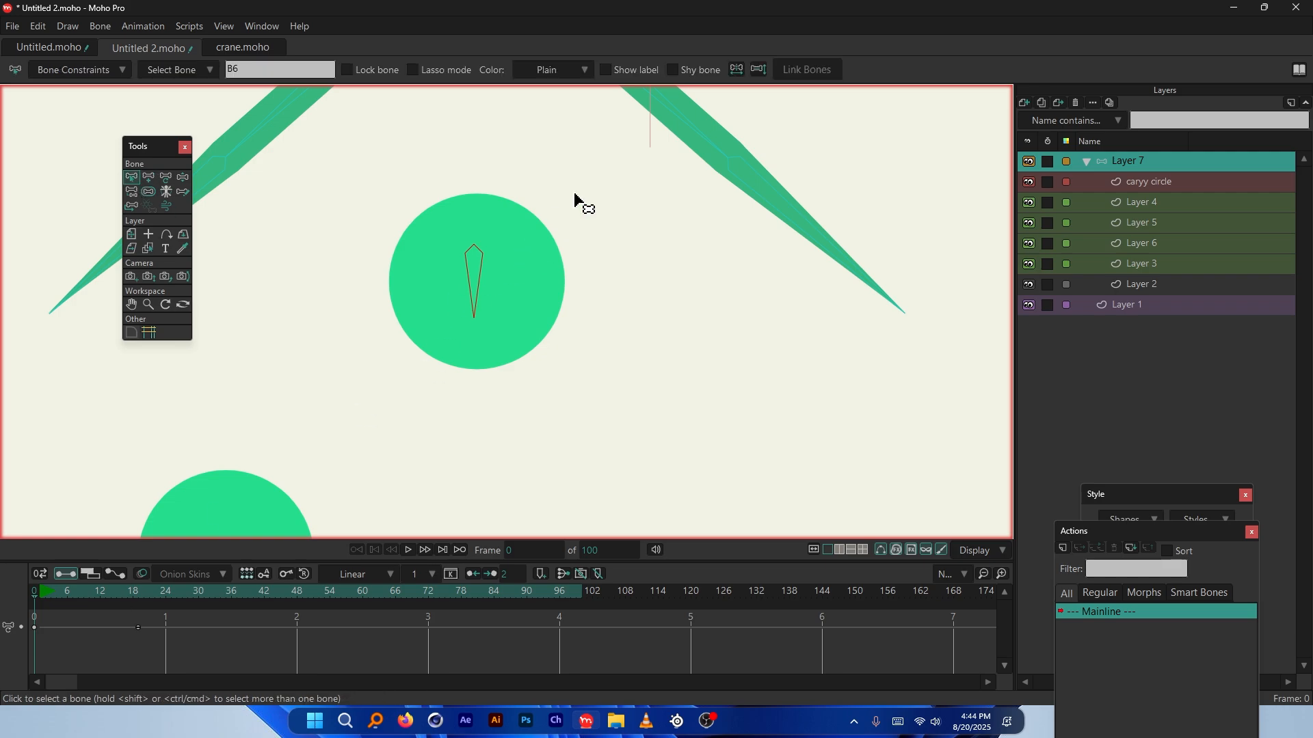
{"action": "left_click_drag", "start_coordinate": [576, 194], "coordinate": [491, 281]}
{"action": "left_click", "coordinate": [147, 193]}
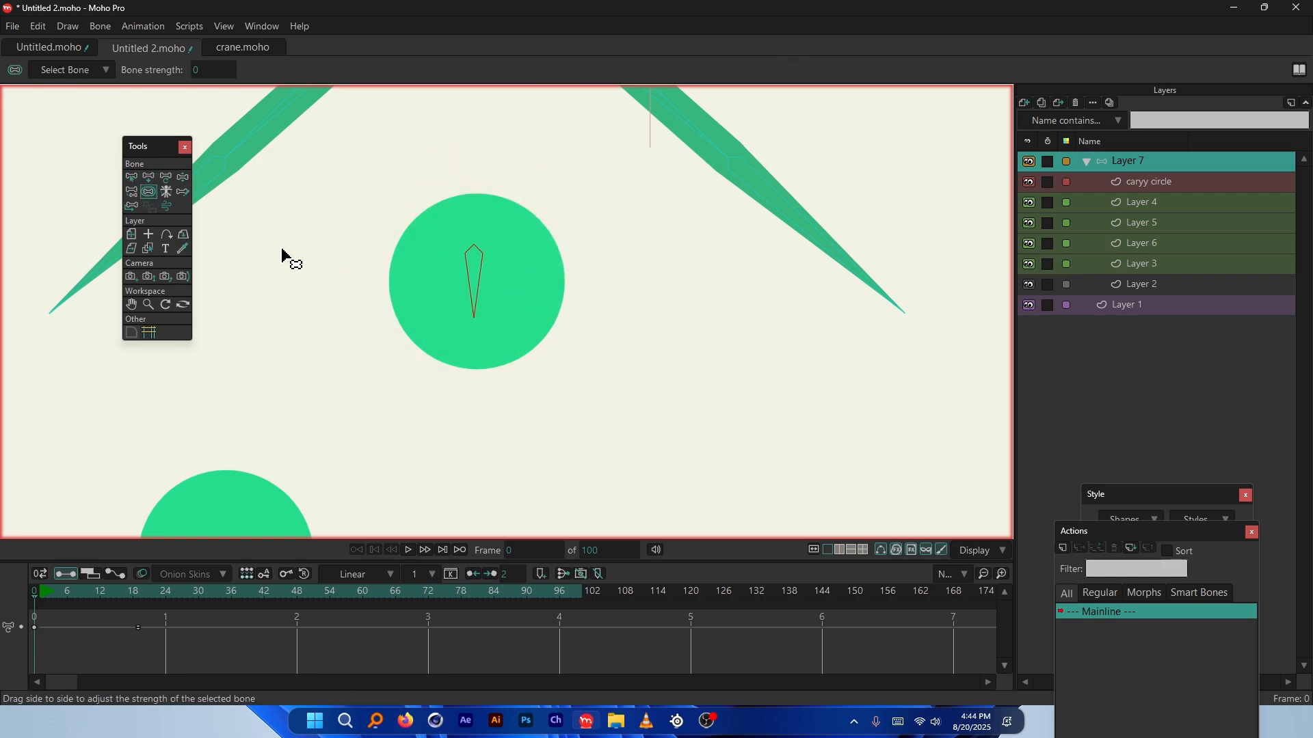
{"action": "left_click", "coordinate": [135, 179]}
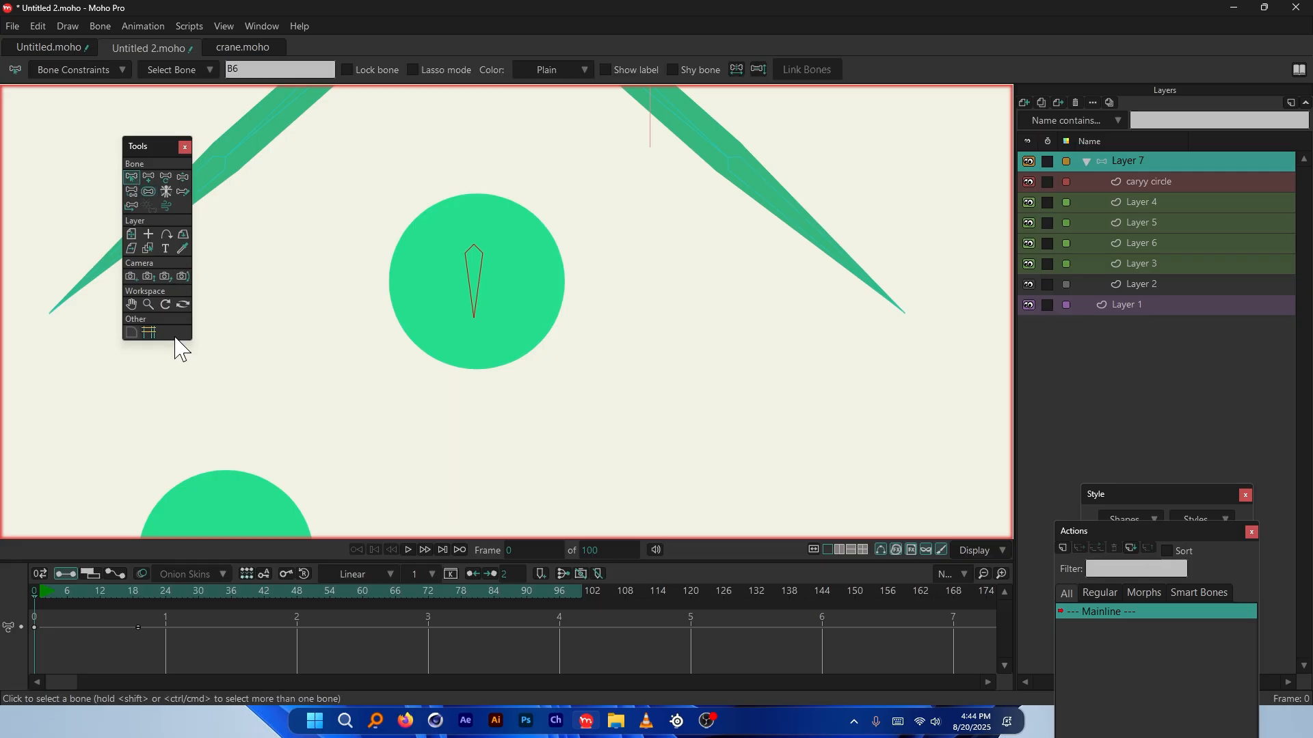
{"action": "left_click", "coordinate": [529, 263], "text": "ctrl+alt"}
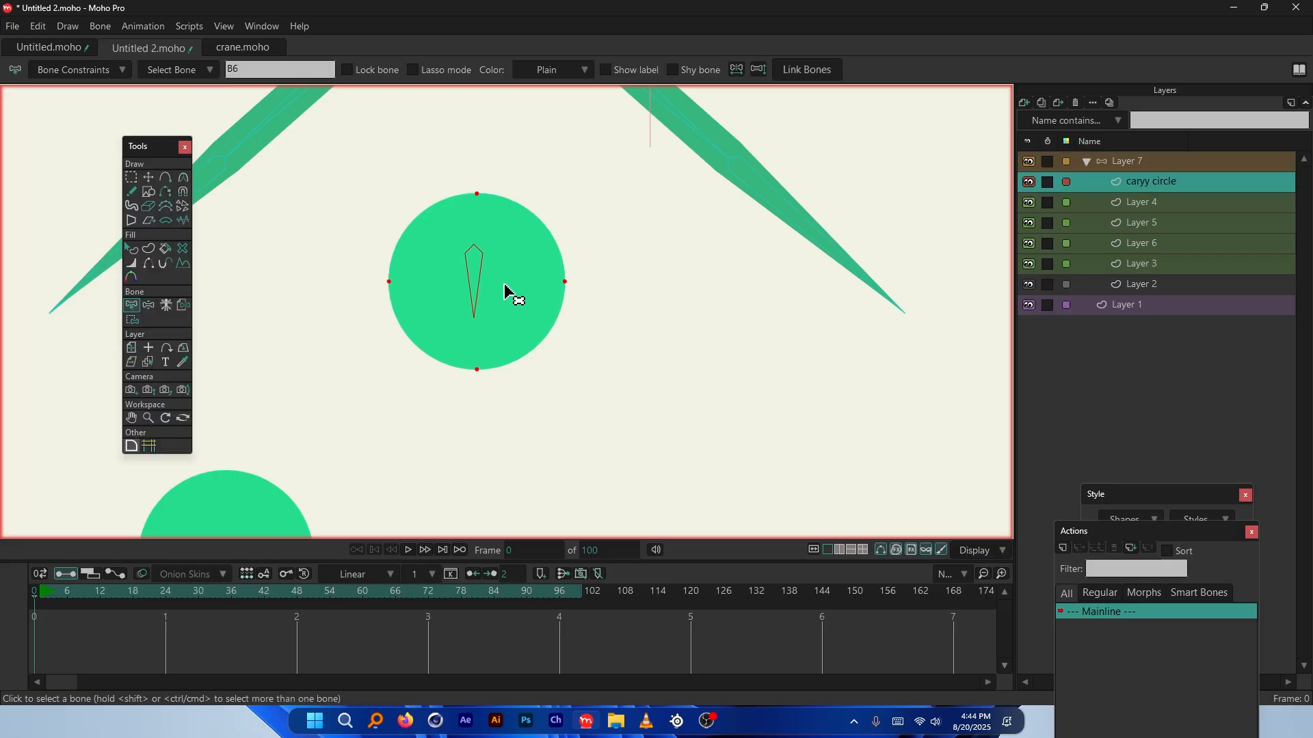
Bind the caryy circle layer to bone B6
{"action": "left_click", "coordinate": [183, 306]}
{"action": "scroll", "coordinate": [476, 266], "scroll_direction": "up", "scroll_amount": 2}
{"action": "left_click", "coordinate": [468, 263]}
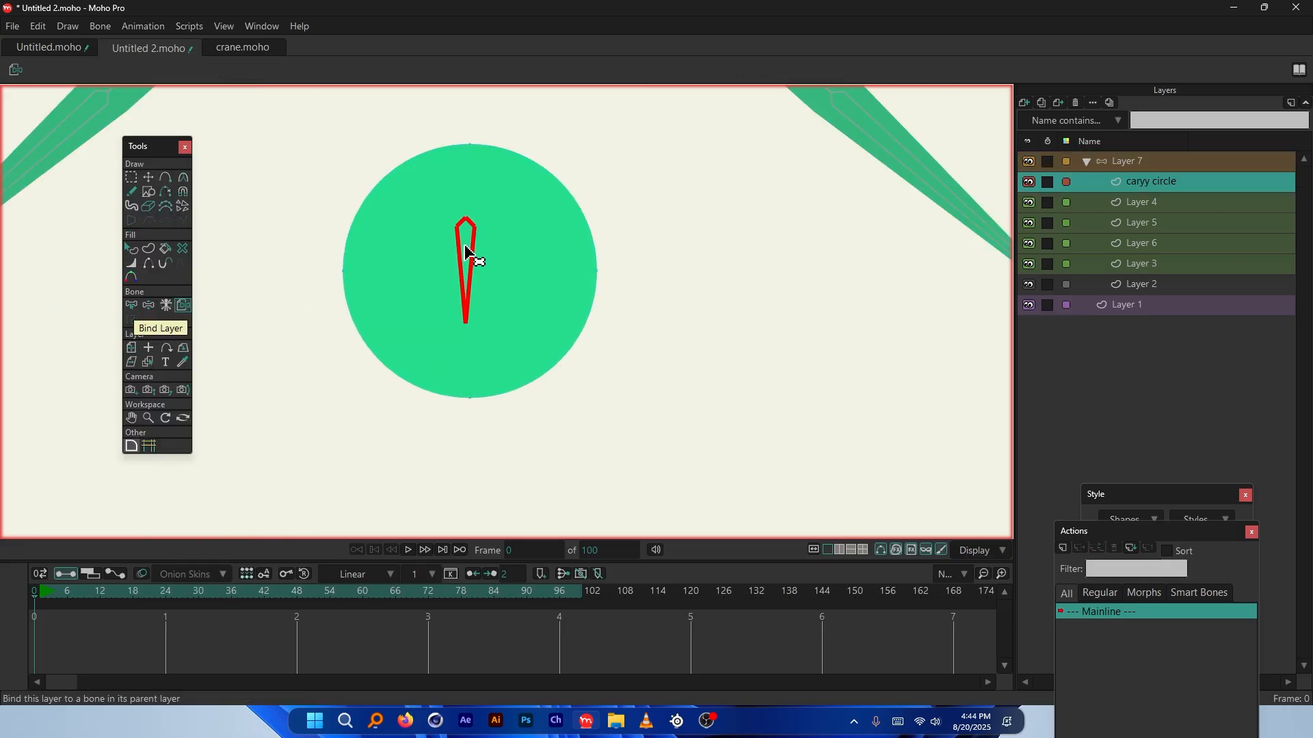
{"action": "scroll", "coordinate": [482, 294], "scroll_direction": "down", "scroll_amount": 3}
Reselect Layer 7 and move the playhead to frame 18
{"action": "scroll", "coordinate": [492, 320], "scroll_direction": "down", "scroll_amount": 2}
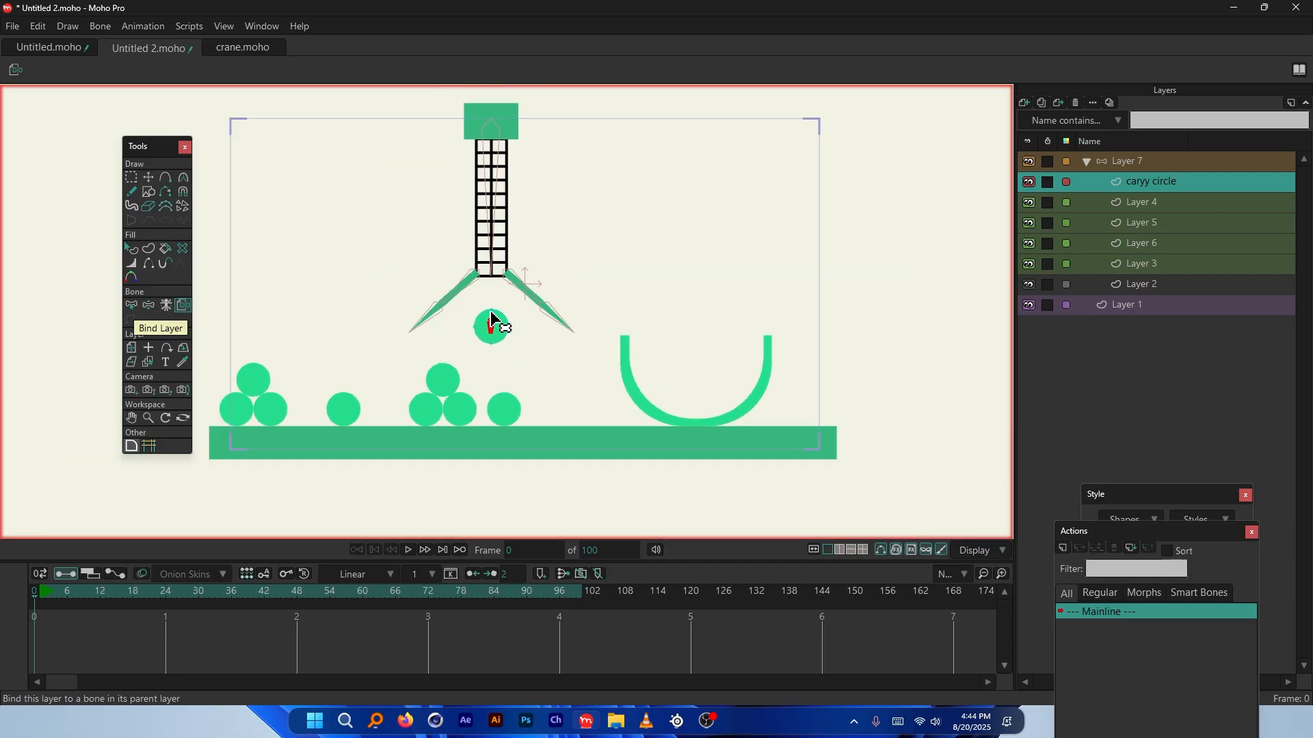
{"action": "scroll", "coordinate": [492, 322], "scroll_direction": "up", "scroll_amount": 1}
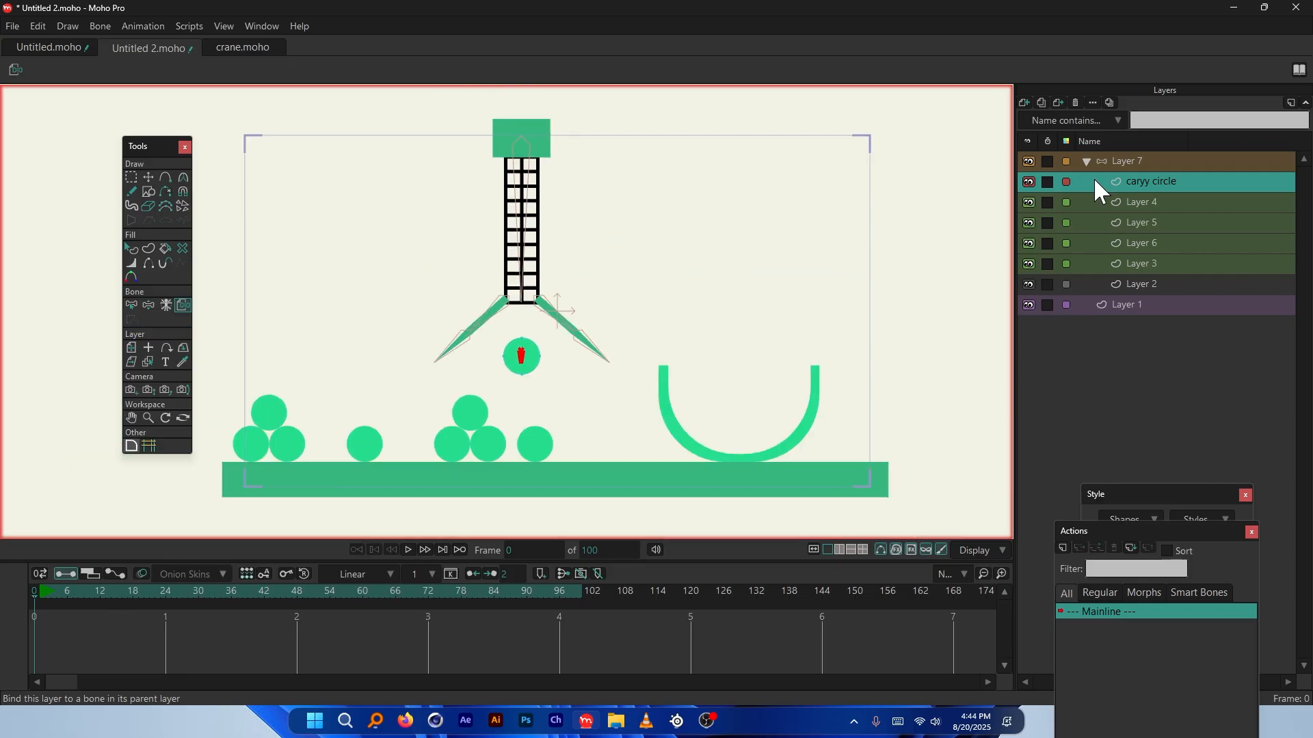
{"action": "left_click", "coordinate": [1124, 164]}
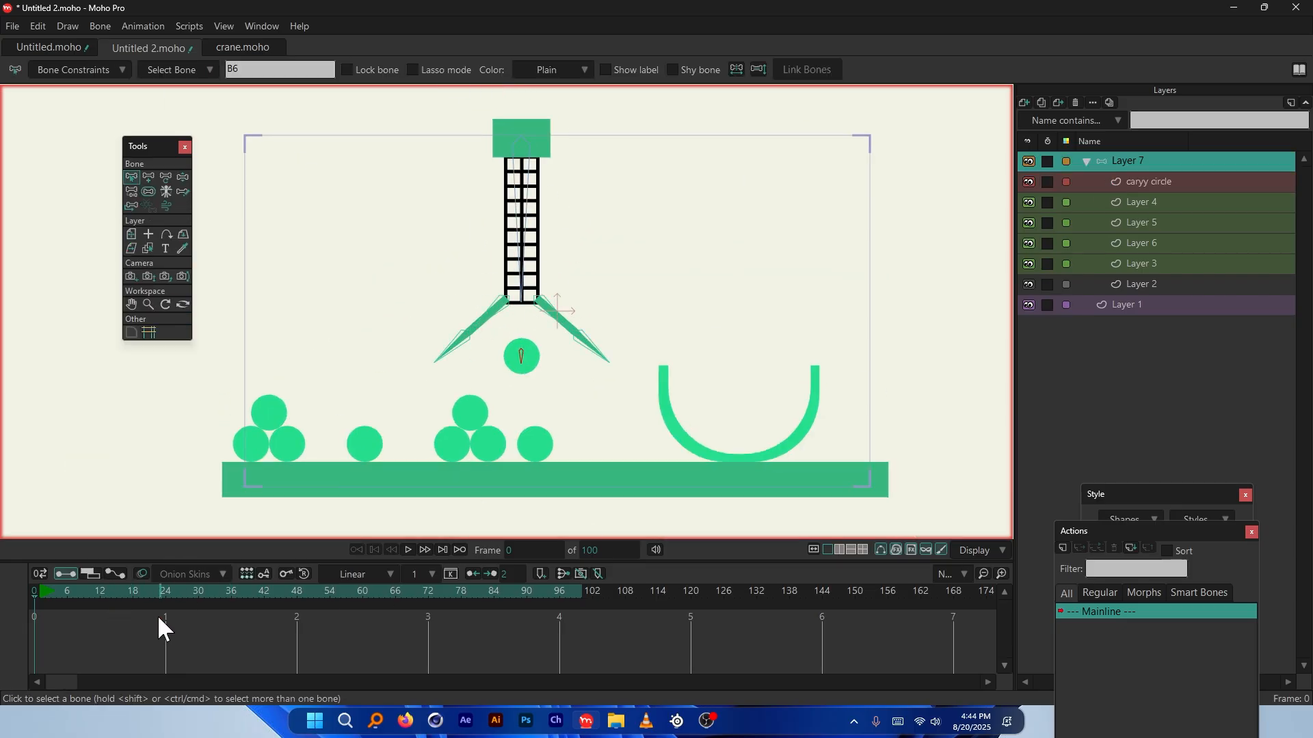
{"action": "left_click", "coordinate": [133, 592]}
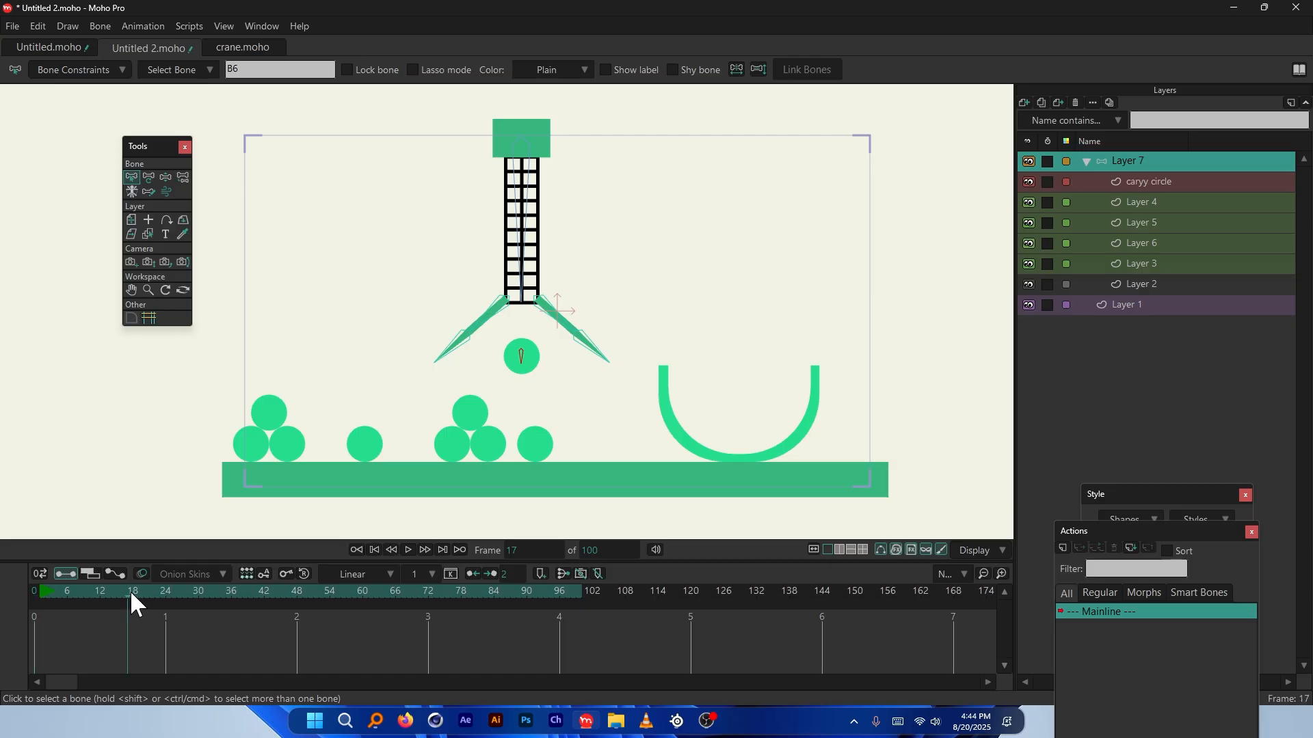
At frame 18, move the crane toward the bowl and rotate the left claw arm outward
{"action": "left_click", "coordinate": [518, 159]}
{"action": "left_click", "coordinate": [148, 177]}
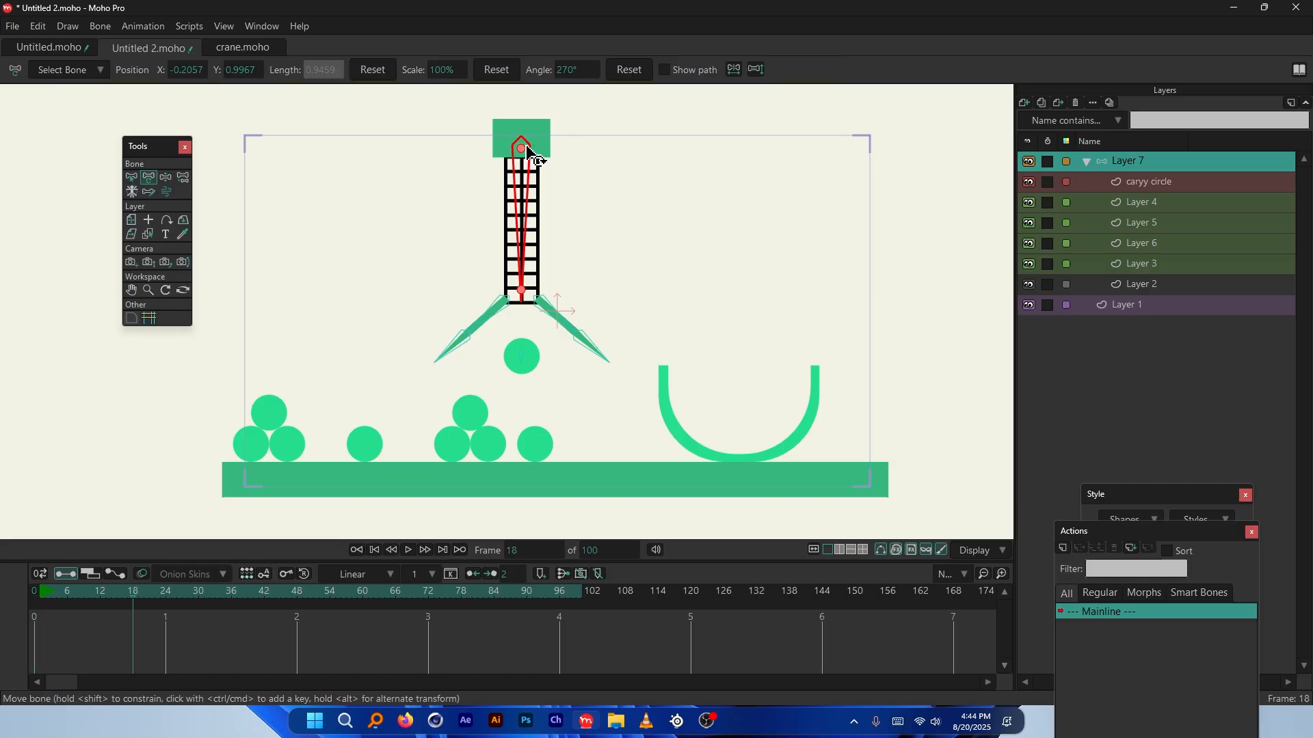
{"action": "left_click_drag", "start_coordinate": [521, 150], "coordinate": [562, 146]}
{"action": "scroll", "coordinate": [516, 334], "scroll_direction": "up", "scroll_amount": 3}
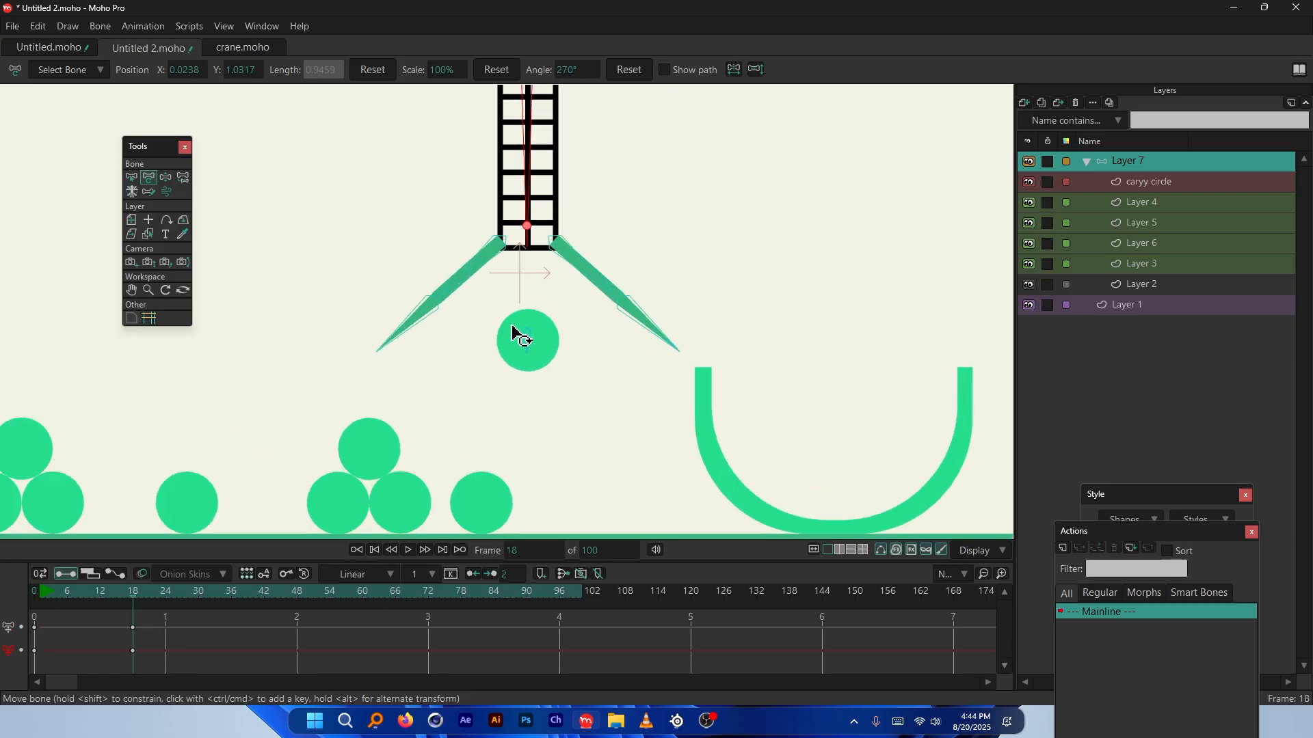
{"action": "left_click_drag", "start_coordinate": [460, 266], "coordinate": [536, 363]}
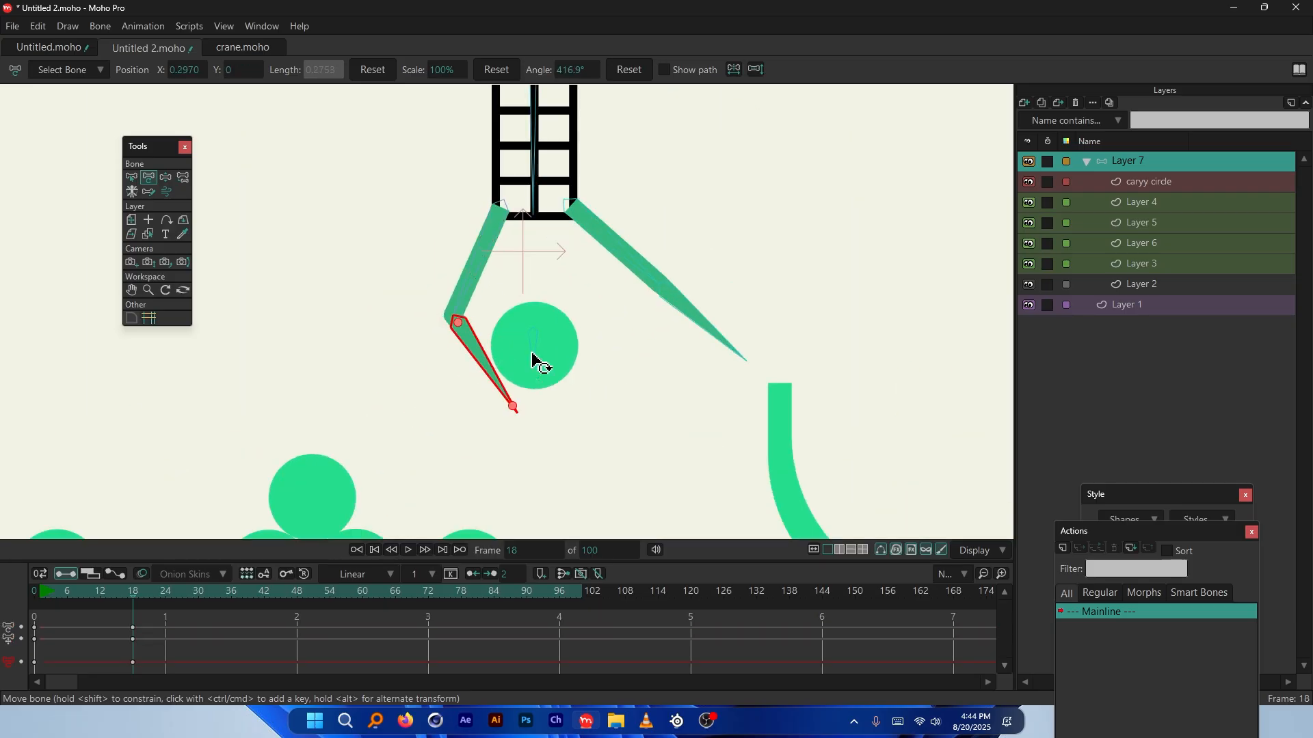
{"action": "scroll", "coordinate": [536, 363], "scroll_direction": "down", "scroll_amount": 3}
Move the vertical crane bone down-right to open the claws, then return to frame 0
{"action": "left_click", "coordinate": [536, 193]}
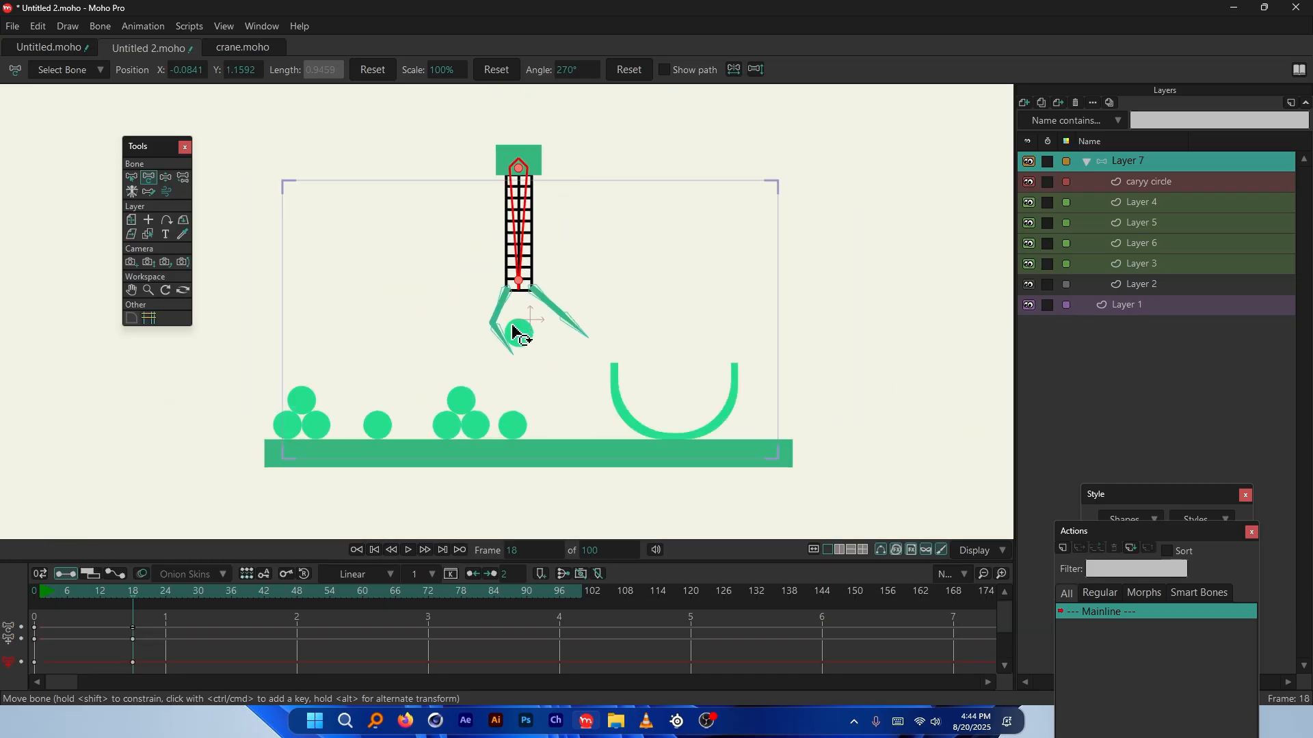
{"action": "scroll", "coordinate": [517, 331], "scroll_direction": "up", "scroll_amount": 3}
{"action": "scroll", "coordinate": [523, 349], "scroll_direction": "down", "scroll_amount": 3}
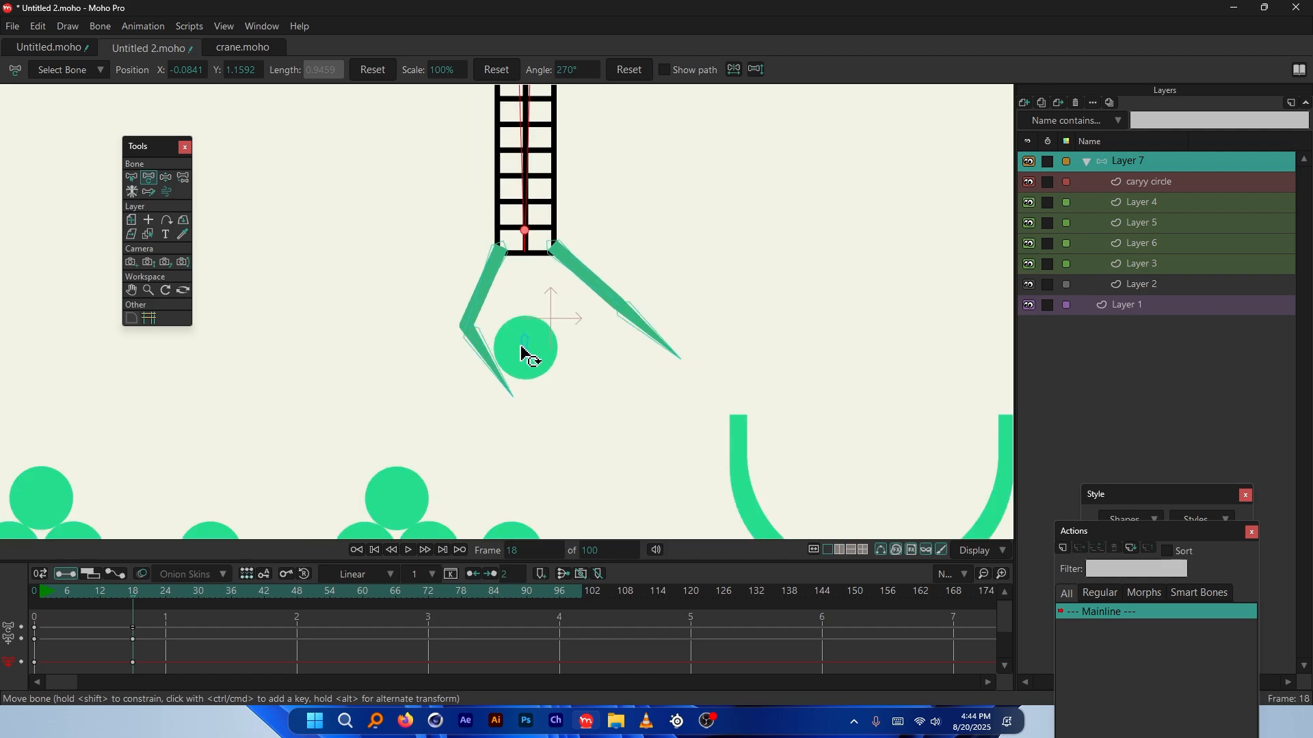
{"action": "left_click_drag", "start_coordinate": [608, 299], "coordinate": [604, 363]}
{"action": "scroll", "coordinate": [603, 363], "scroll_direction": "up", "scroll_amount": 3}
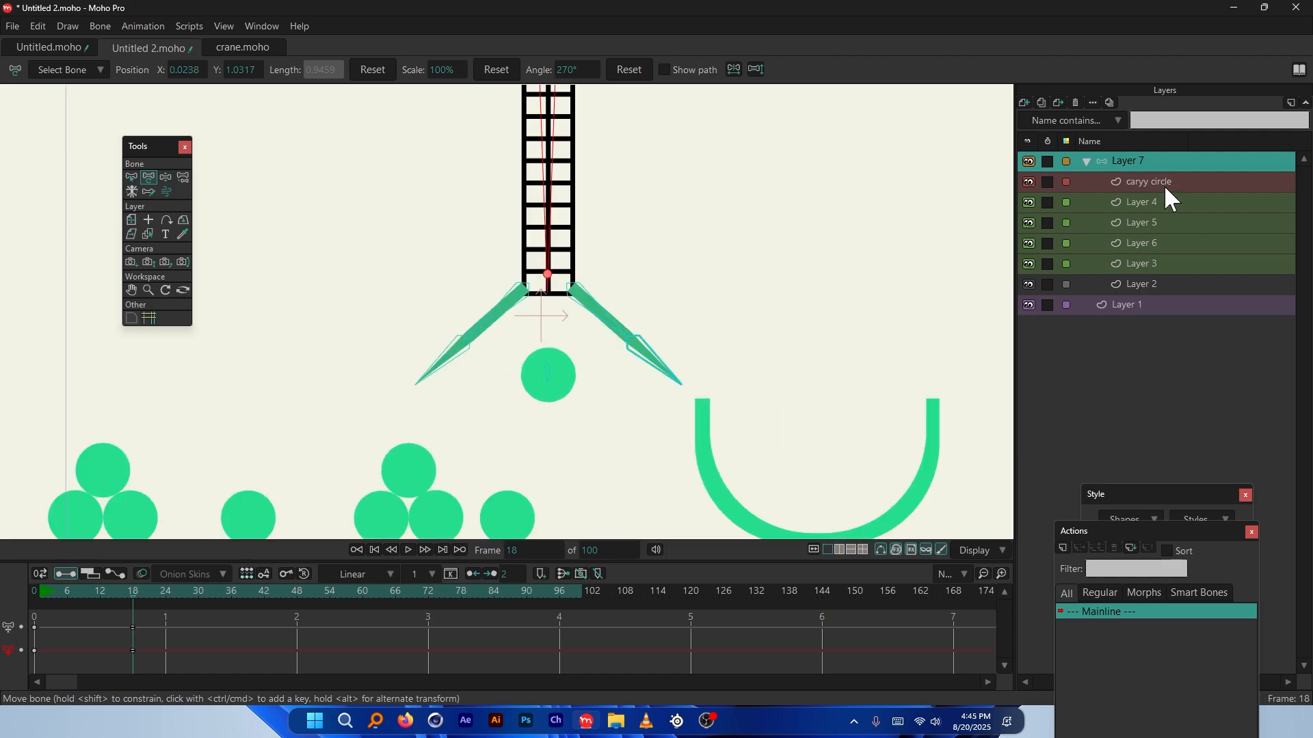
{"action": "left_click", "coordinate": [21, 589]}
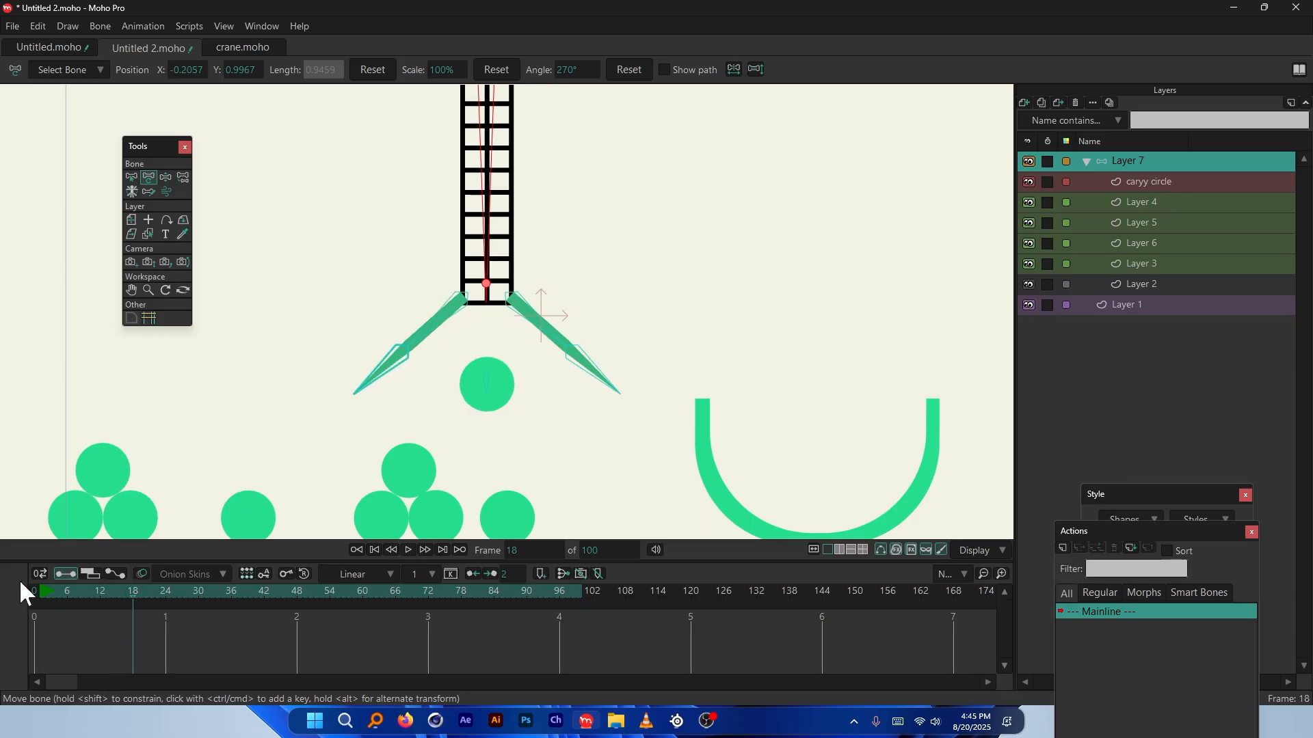
{"action": "scroll", "coordinate": [621, 330], "scroll_direction": "down", "scroll_amount": 3}
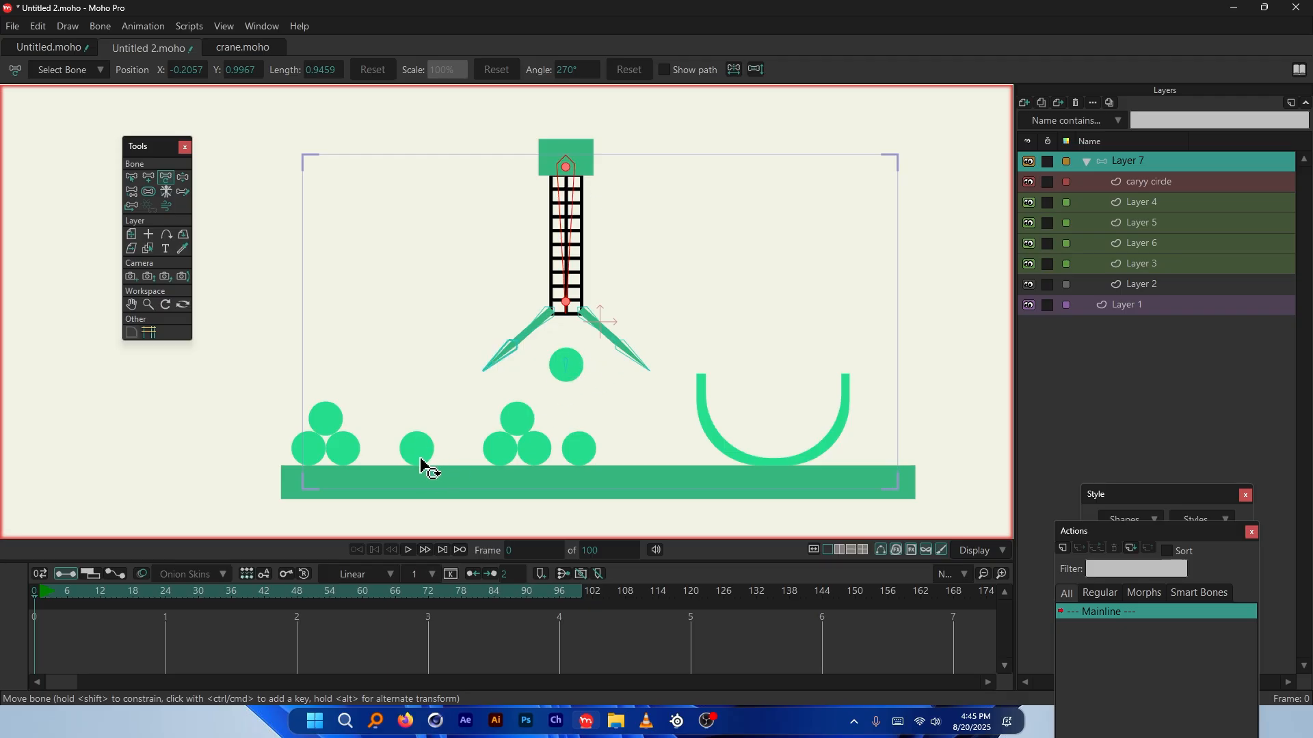
Key the crane shifted right at frame 1, then move it back left above the circle
{"action": "scroll", "coordinate": [420, 469], "scroll_direction": "up", "scroll_amount": 4}
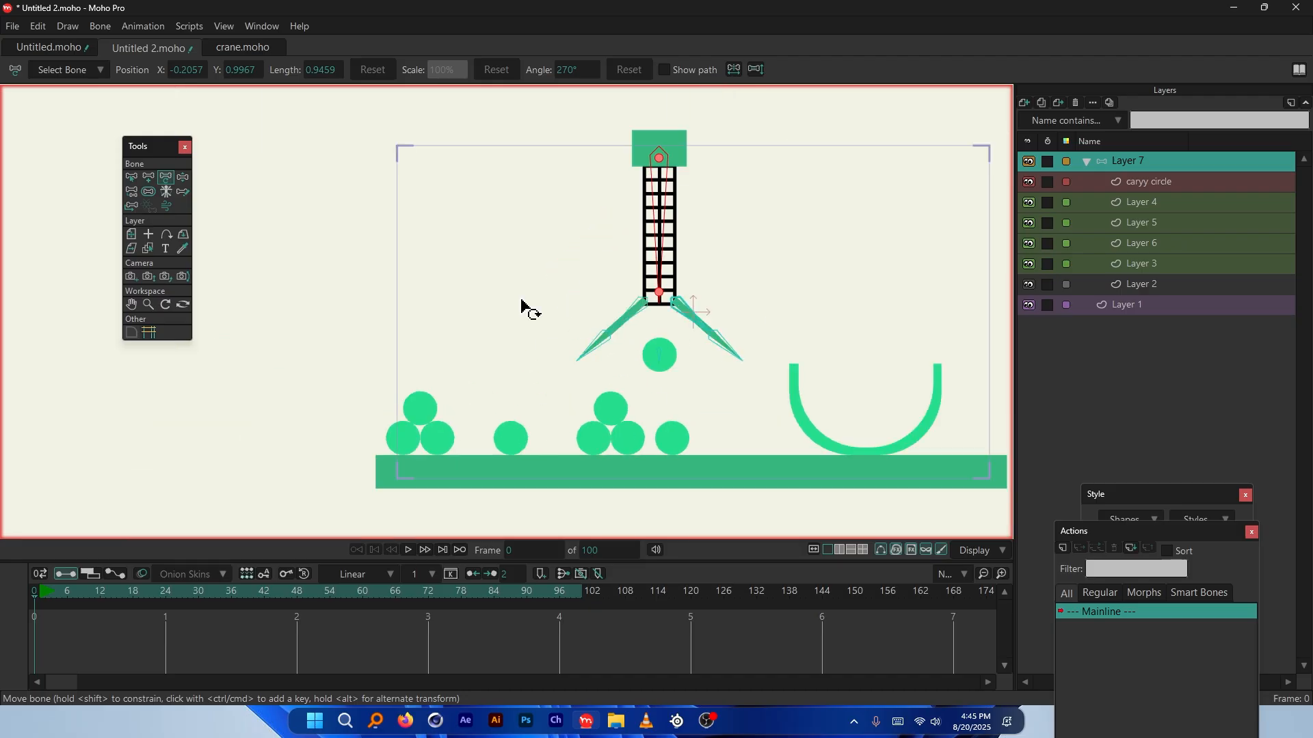
{"action": "scroll", "coordinate": [431, 232], "scroll_direction": "down", "scroll_amount": 2}
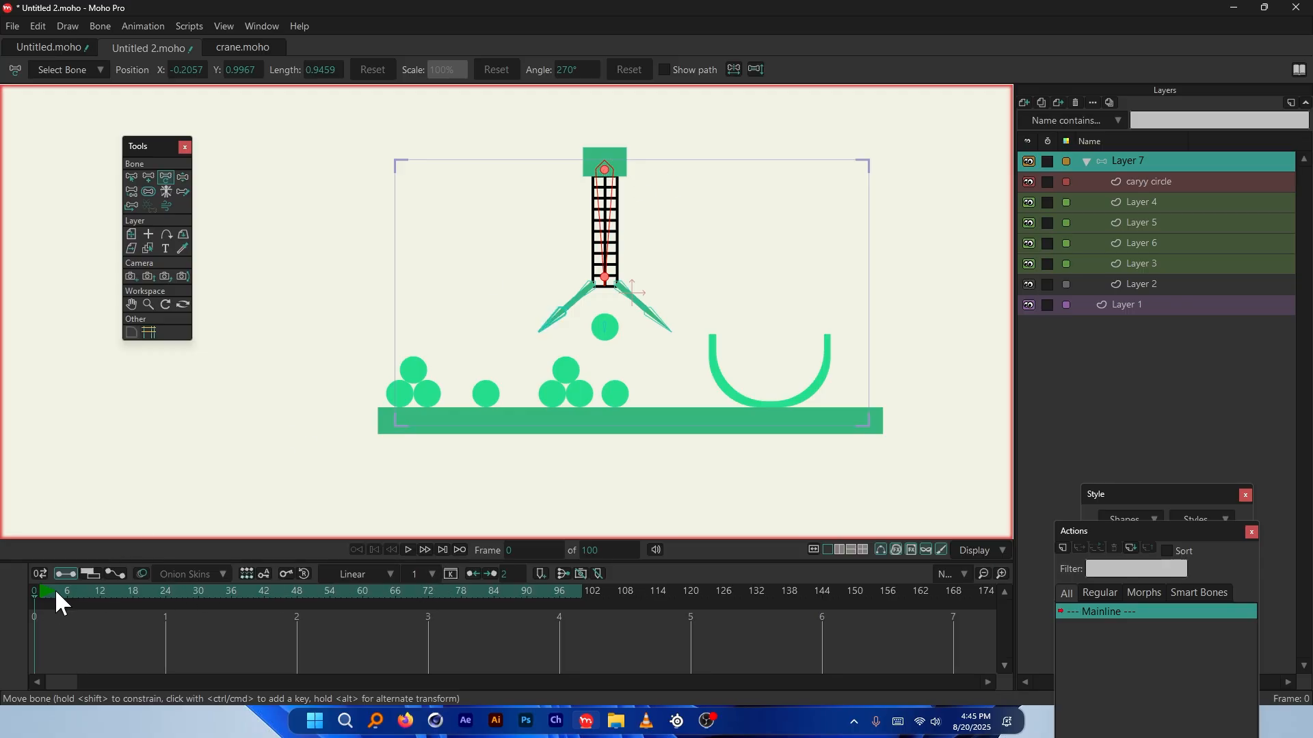
{"action": "left_click_drag", "start_coordinate": [55, 589], "coordinate": [41, 590]}
{"action": "left_click_drag", "start_coordinate": [609, 187], "coordinate": [775, 148]}
{"action": "scroll", "coordinate": [870, 326], "scroll_direction": "up", "scroll_amount": 3}
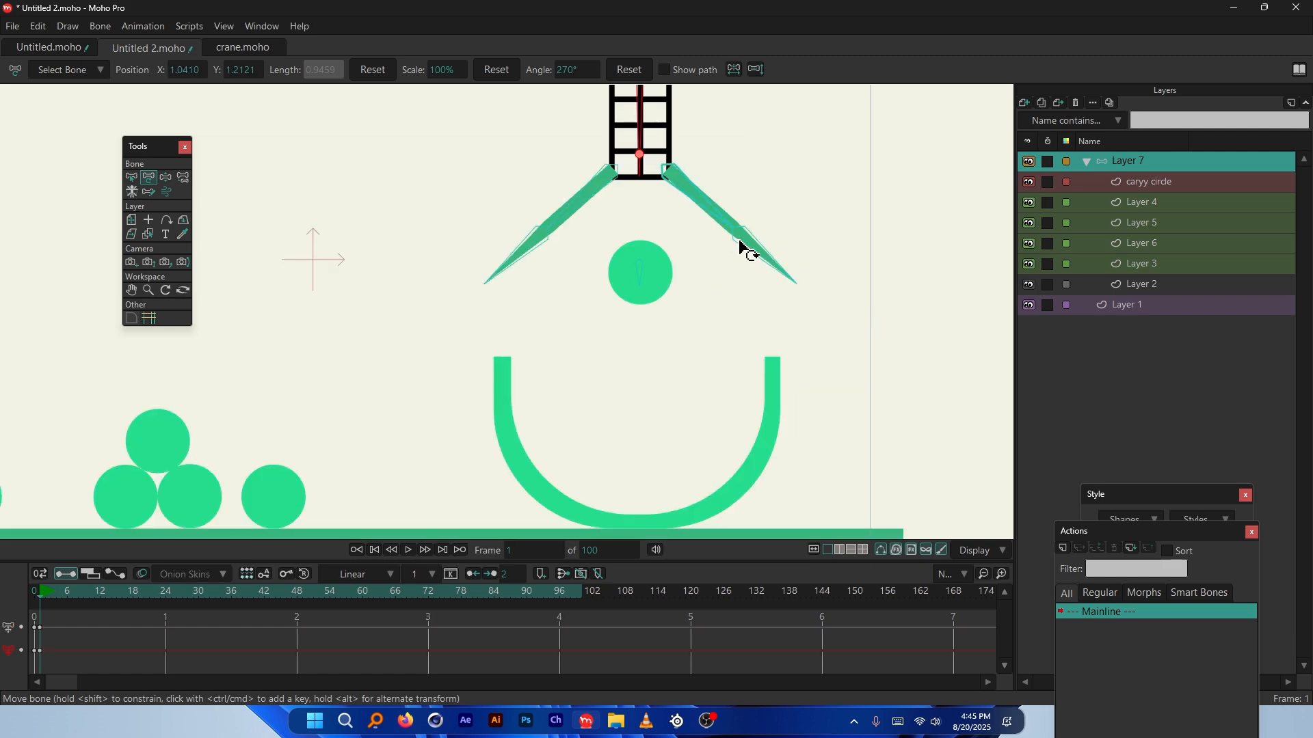
{"action": "scroll", "coordinate": [767, 399], "scroll_direction": "down", "scroll_amount": 4}
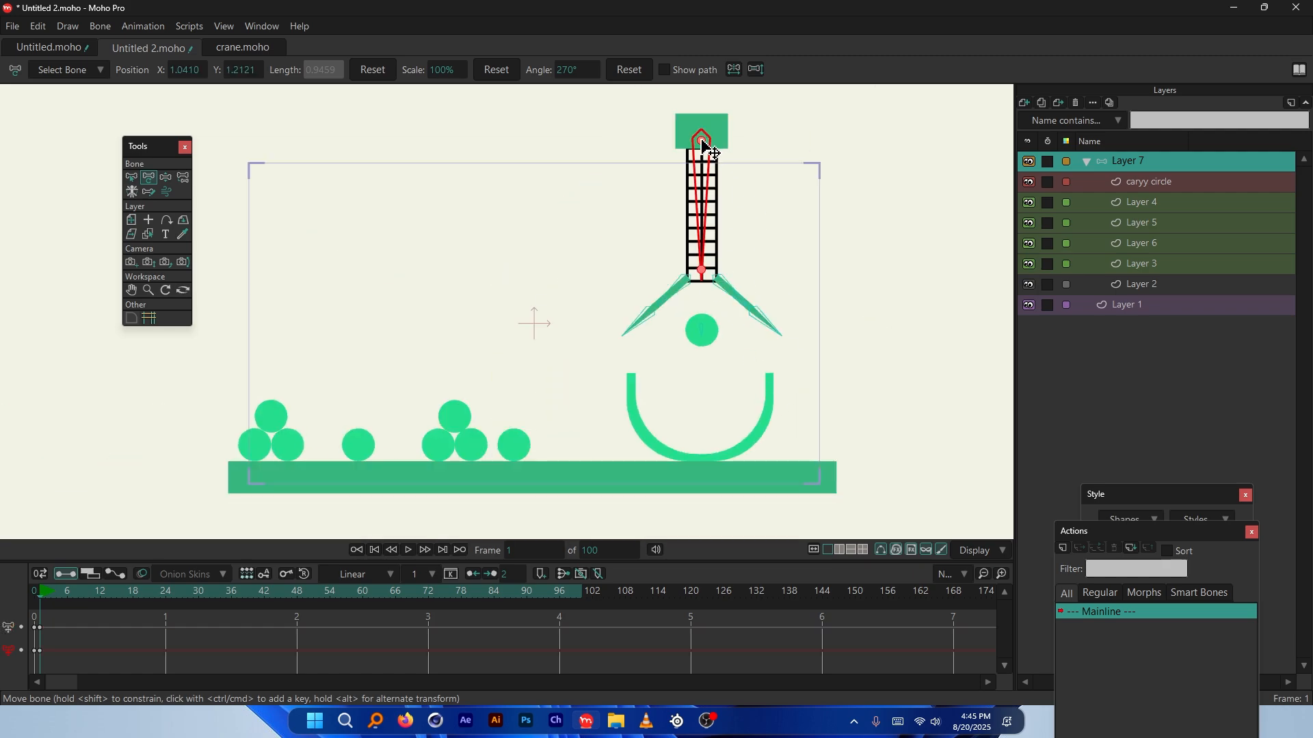
{"action": "left_click_drag", "start_coordinate": [704, 143], "coordinate": [342, 129]}
Preview playback and retime the crane's later key to about frame 28
{"action": "left_click", "coordinate": [137, 602]}
{"action": "left_click", "coordinate": [40, 592]}
{"action": "key", "text": "space"}
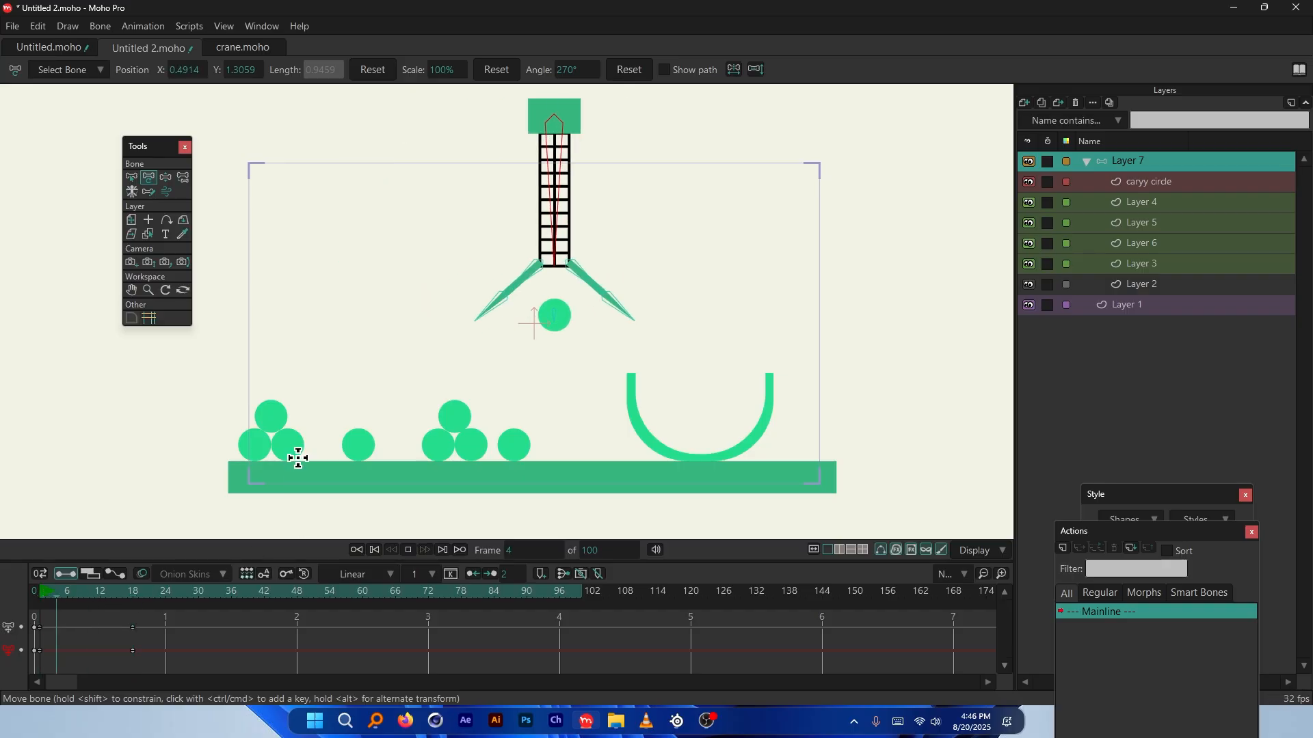
{"action": "key", "text": "space"}
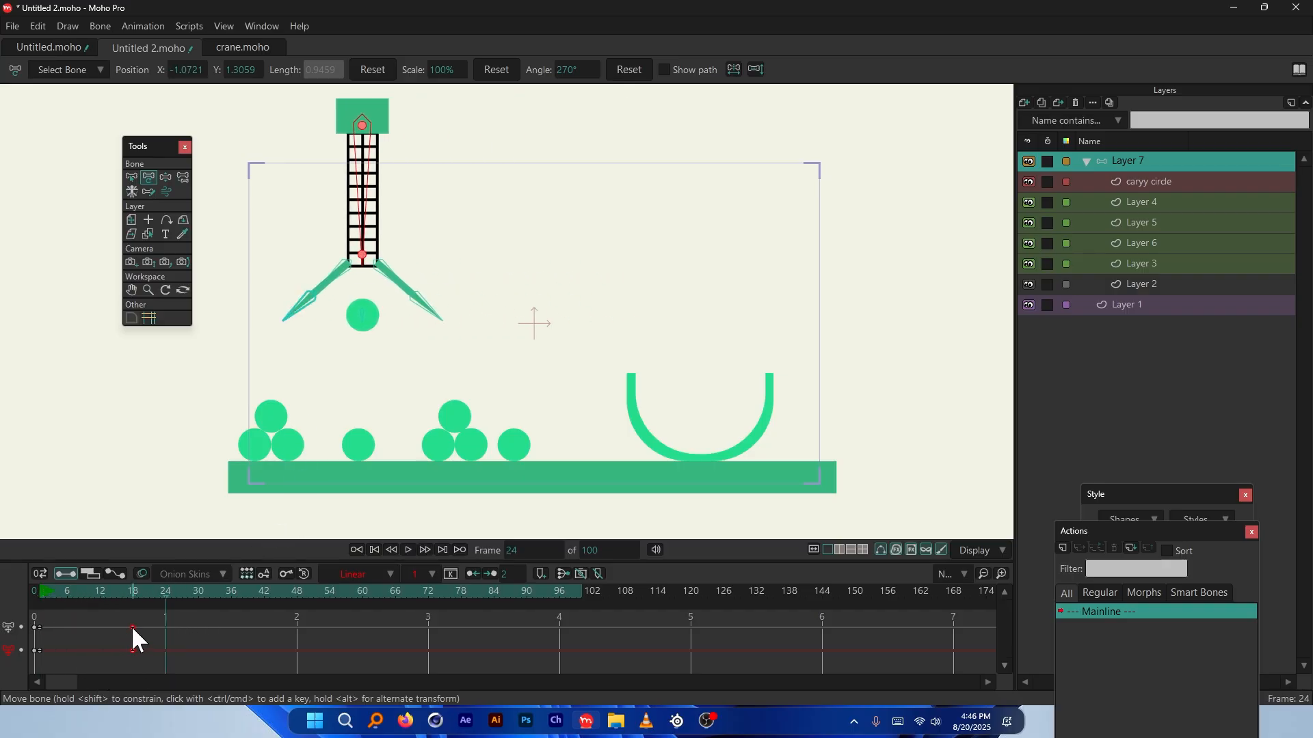
{"action": "left_click_drag", "start_coordinate": [132, 627], "coordinate": [220, 592]}
{"action": "key", "text": "space"}
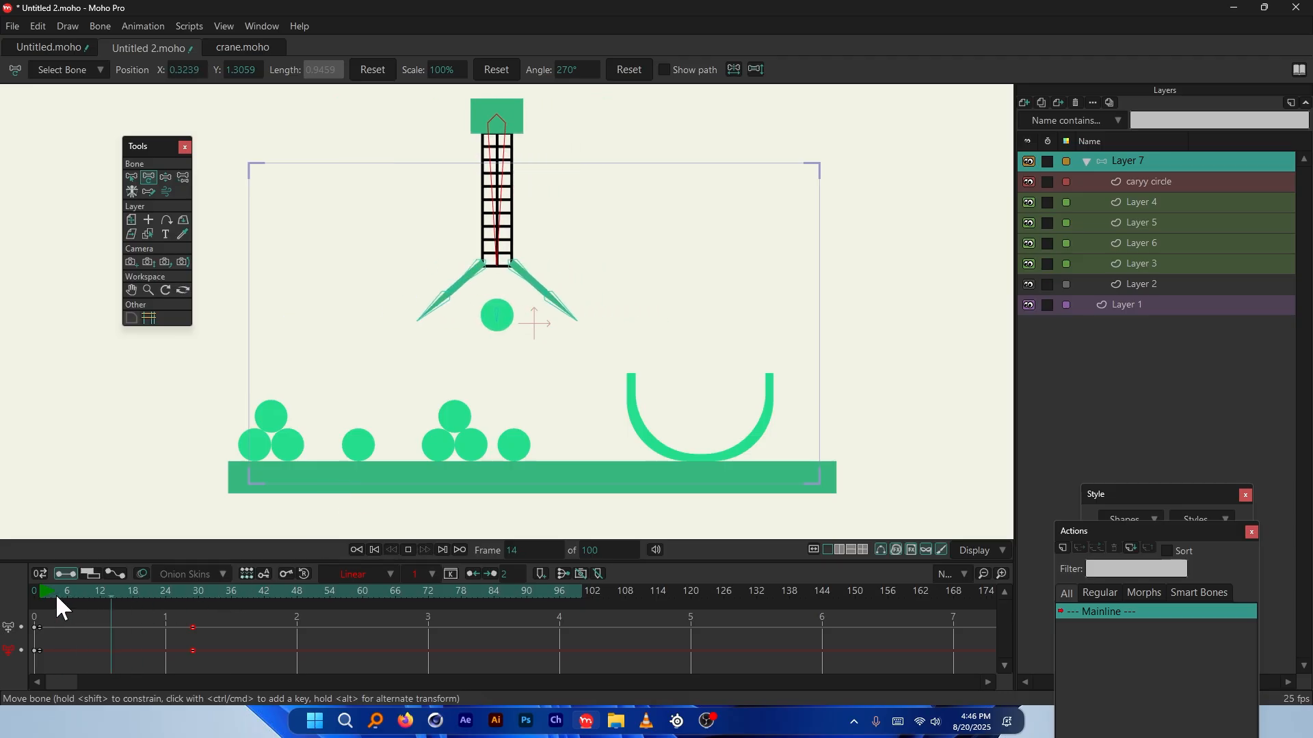
{"action": "key", "text": "space"}
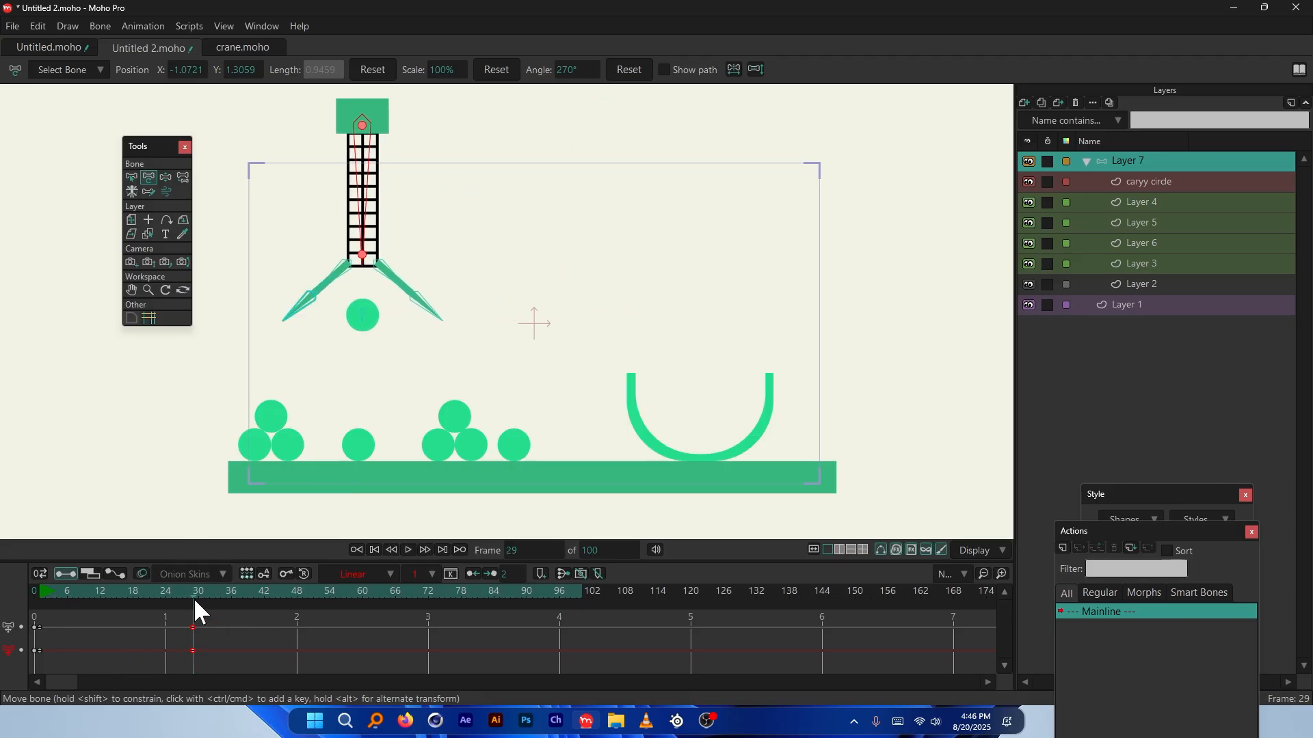
Undo a test lowering of the crane, then select the crane bone and enlarge the timeline
{"action": "left_click_drag", "start_coordinate": [363, 127], "coordinate": [366, 217]}
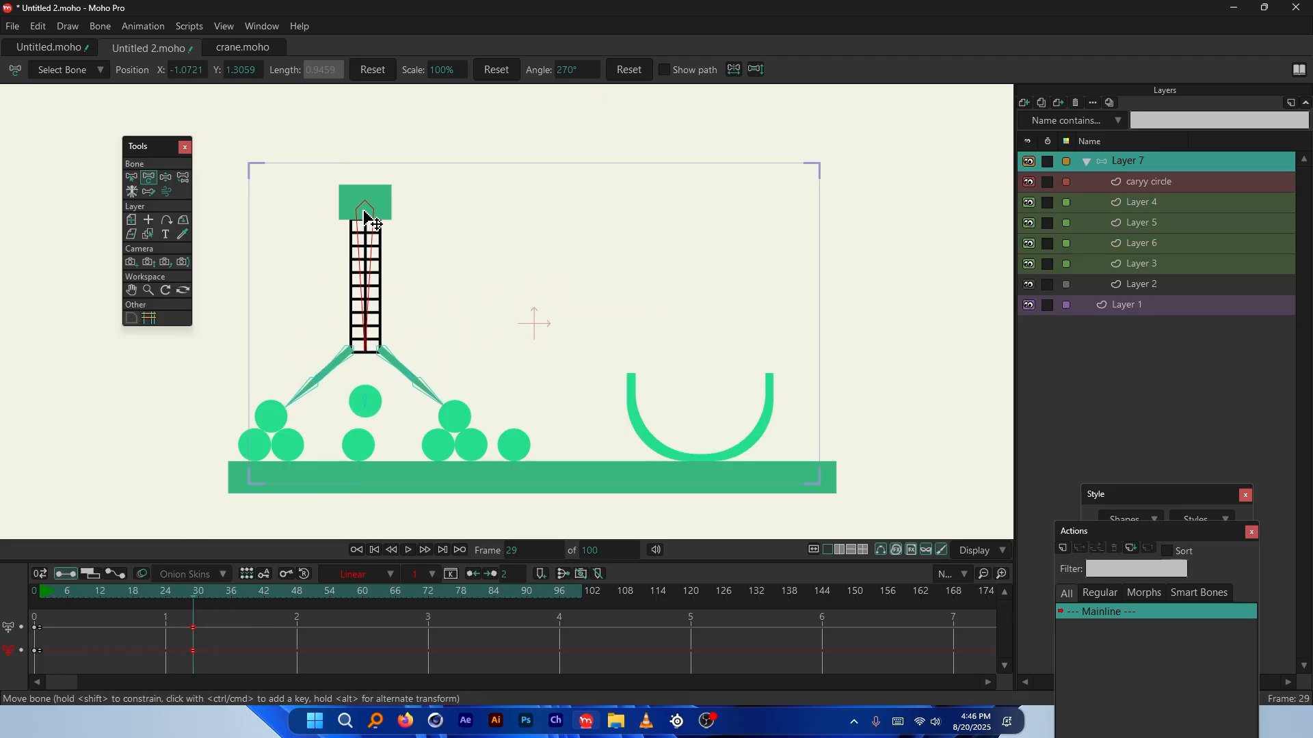
{"action": "key", "text": "ctrl+z"}
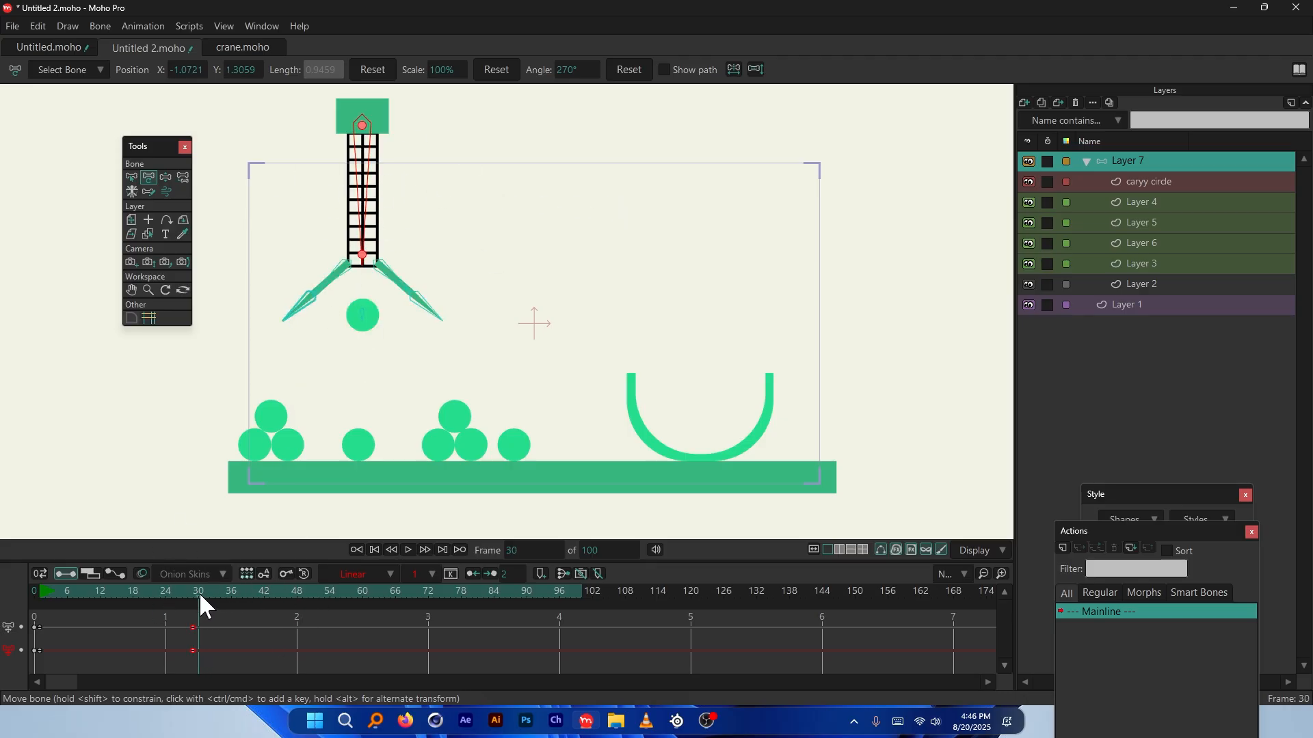
{"action": "left_click", "coordinate": [221, 604]}
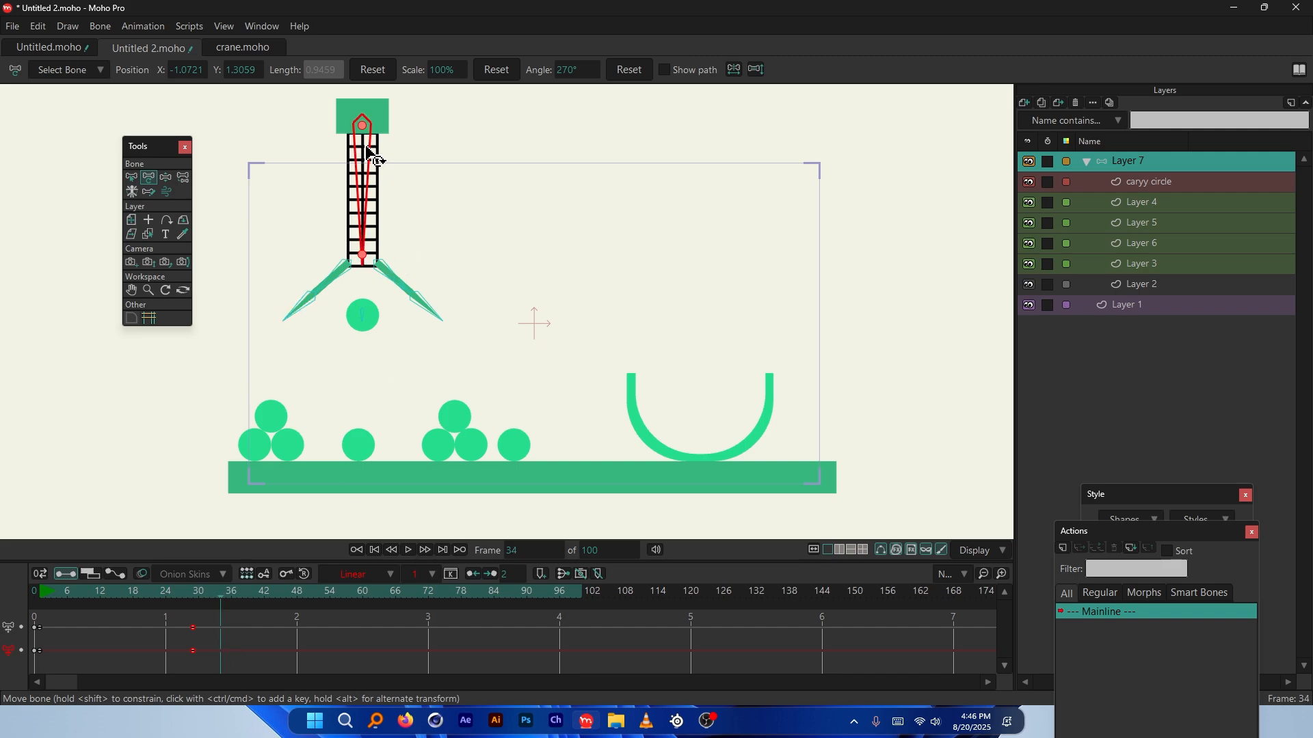
{"action": "left_click", "coordinate": [369, 155]}
{"action": "left_click_drag", "start_coordinate": [324, 564], "coordinate": [327, 503]}
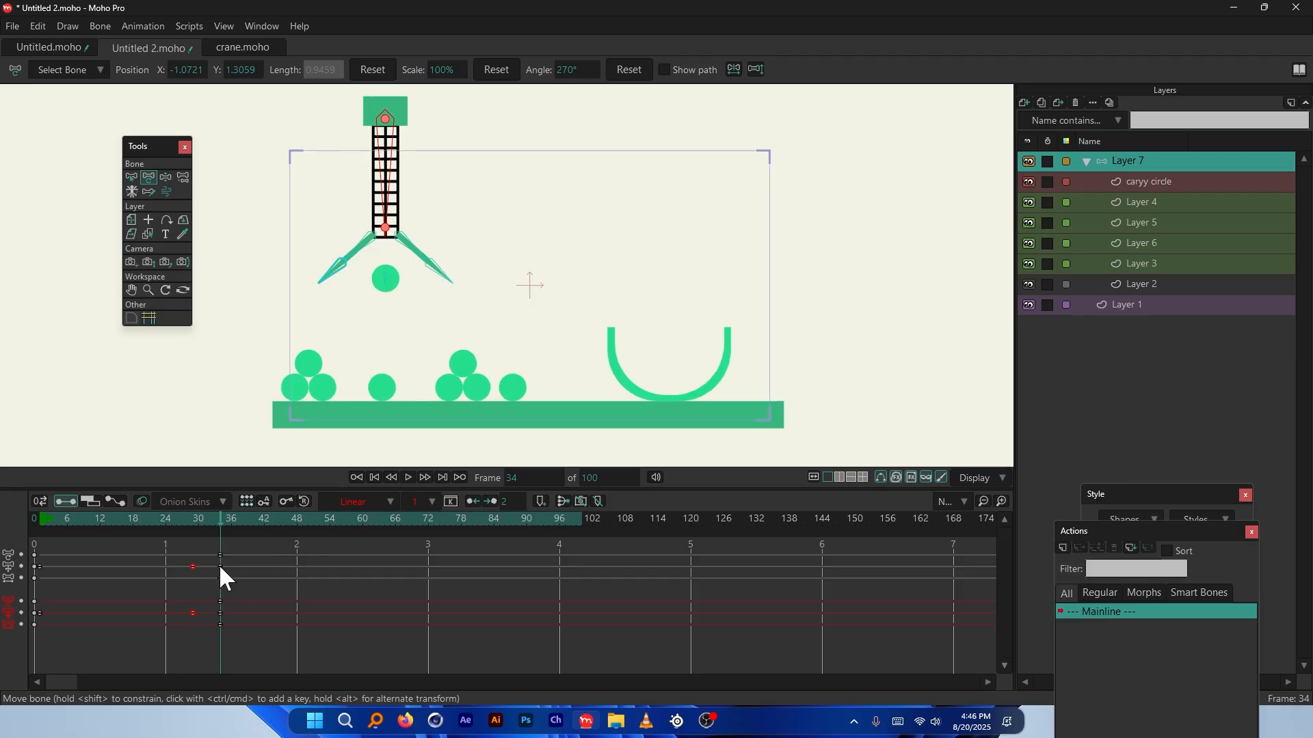
Collapse the crane bone's timeline channels and scrub to frame 42
{"action": "left_click", "coordinate": [220, 555]}
{"action": "left_click", "coordinate": [231, 560]}
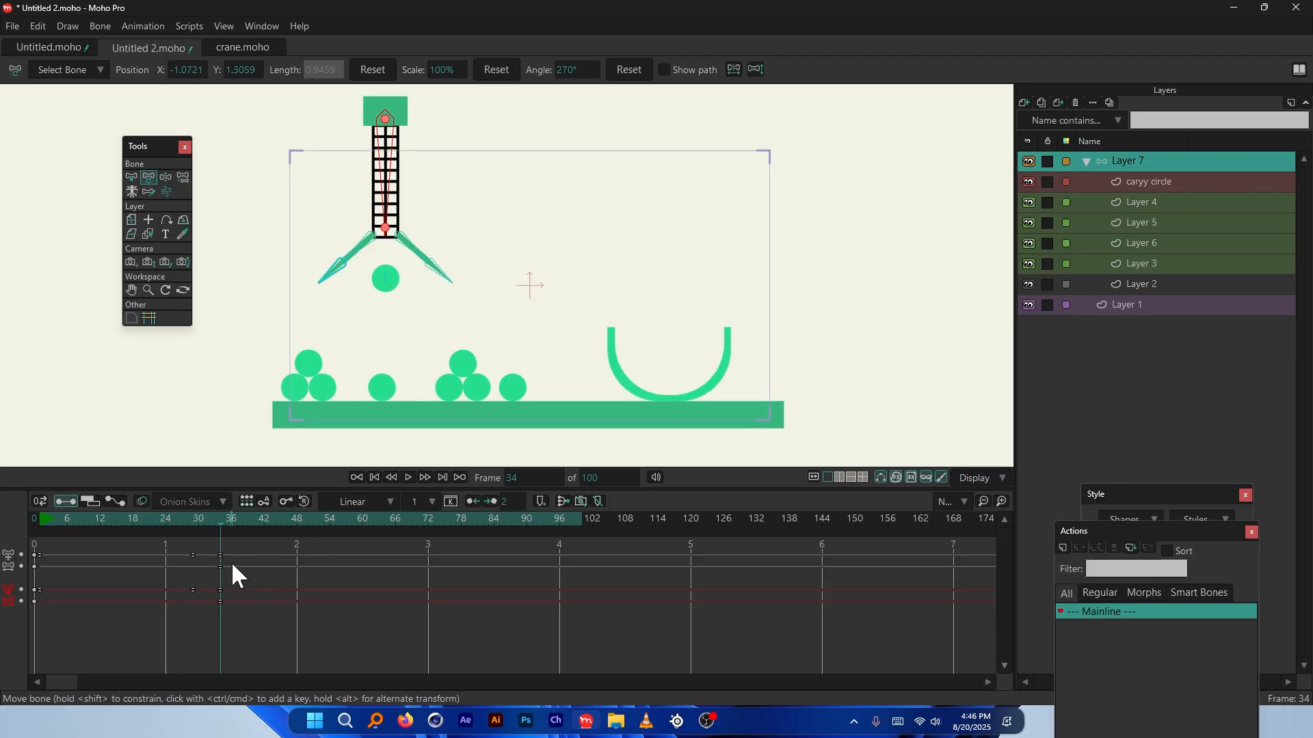
{"action": "left_click", "coordinate": [203, 607]}
{"action": "left_click_drag", "start_coordinate": [214, 519], "coordinate": [209, 567]}
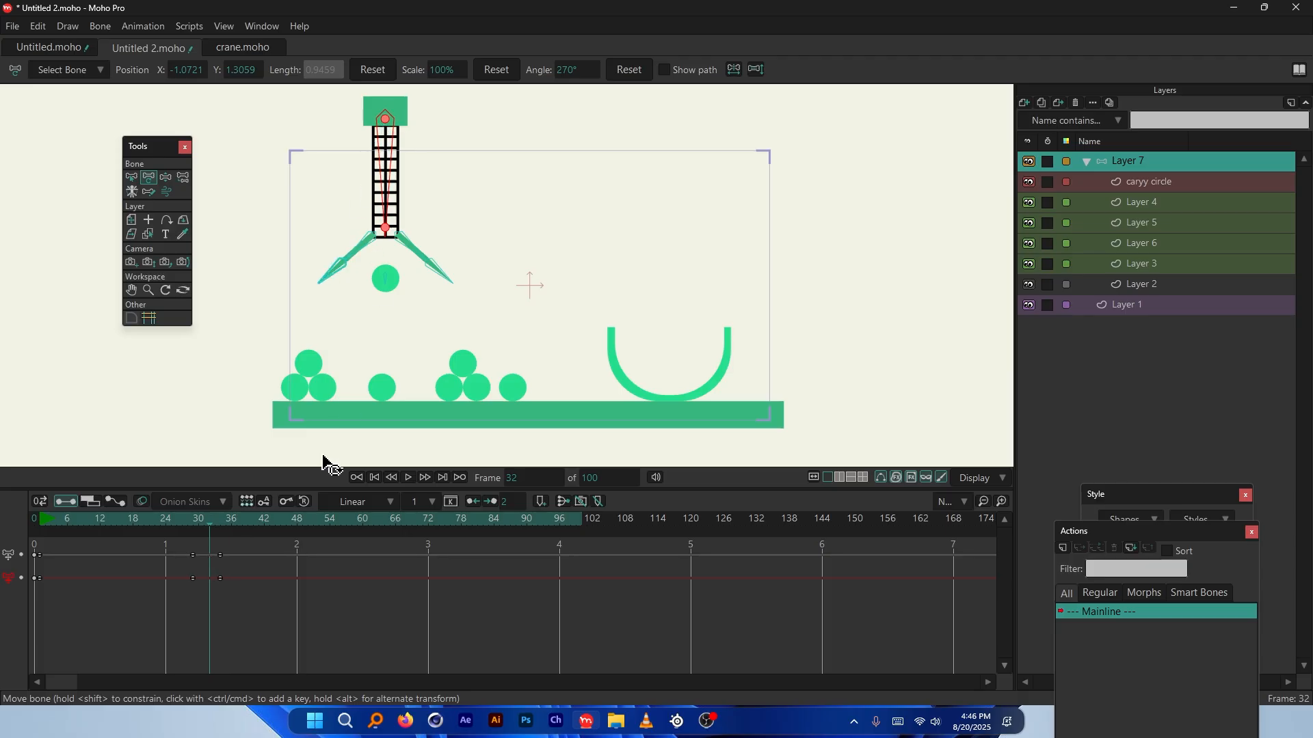
{"action": "left_click_drag", "start_coordinate": [231, 518], "coordinate": [263, 519]}
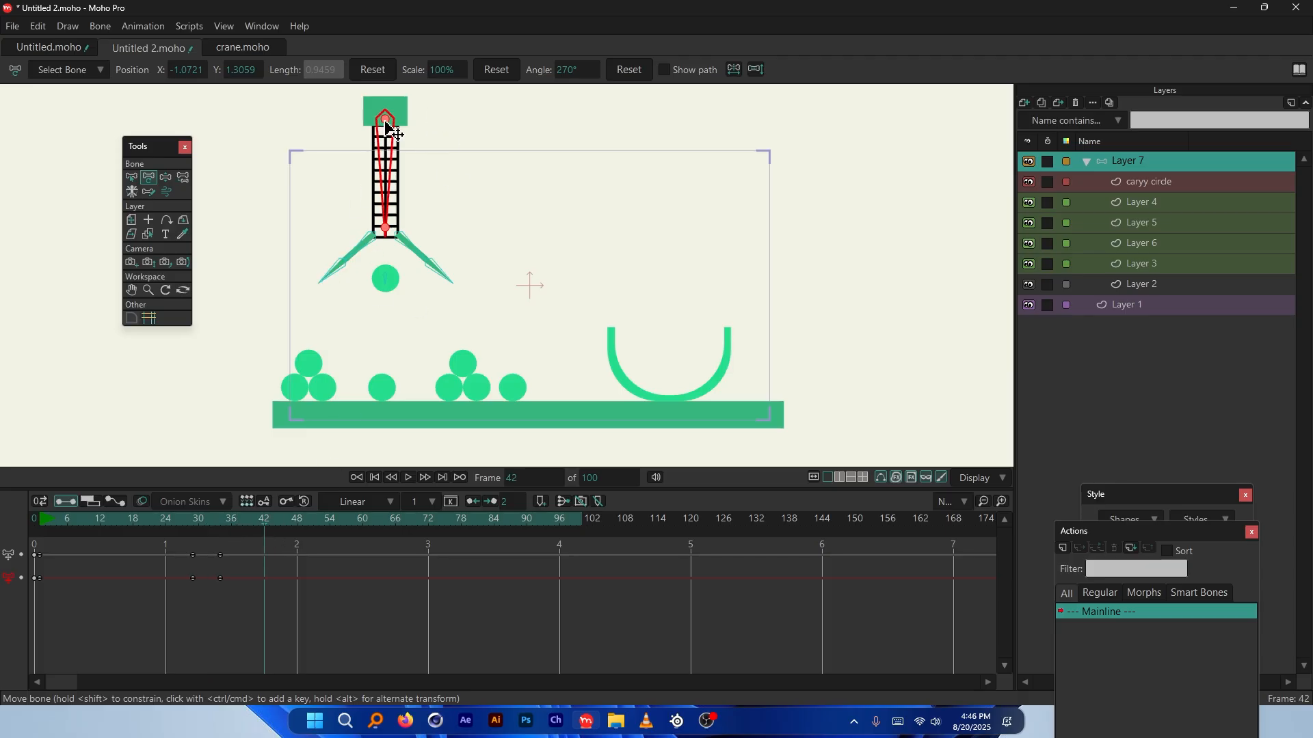
Lower the crane at frame 42 so its open claws straddle the circle
{"action": "left_click_drag", "start_coordinate": [388, 126], "coordinate": [389, 214]}
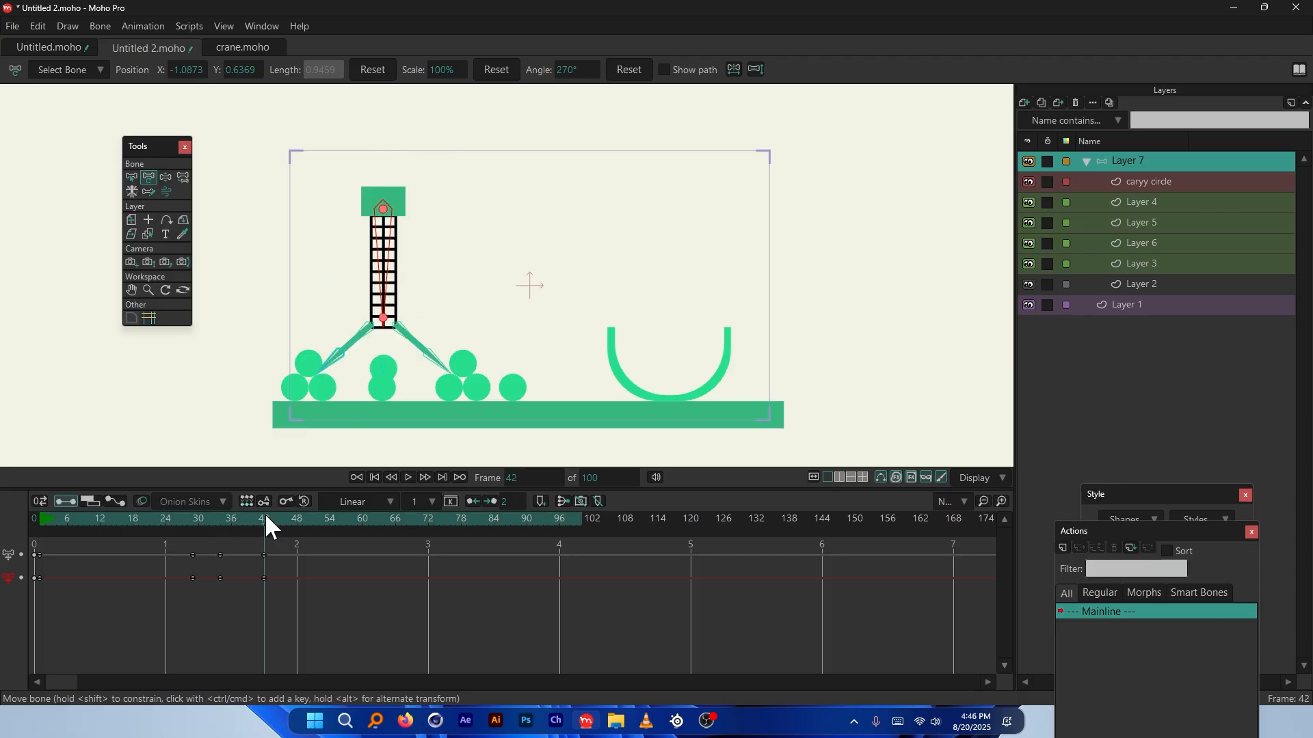
{"action": "left_click_drag", "start_coordinate": [270, 523], "coordinate": [263, 571]}
{"action": "scroll", "coordinate": [381, 389], "scroll_direction": "up", "scroll_amount": 1}
{"action": "scroll", "coordinate": [360, 408], "scroll_direction": "up", "scroll_amount": 1}
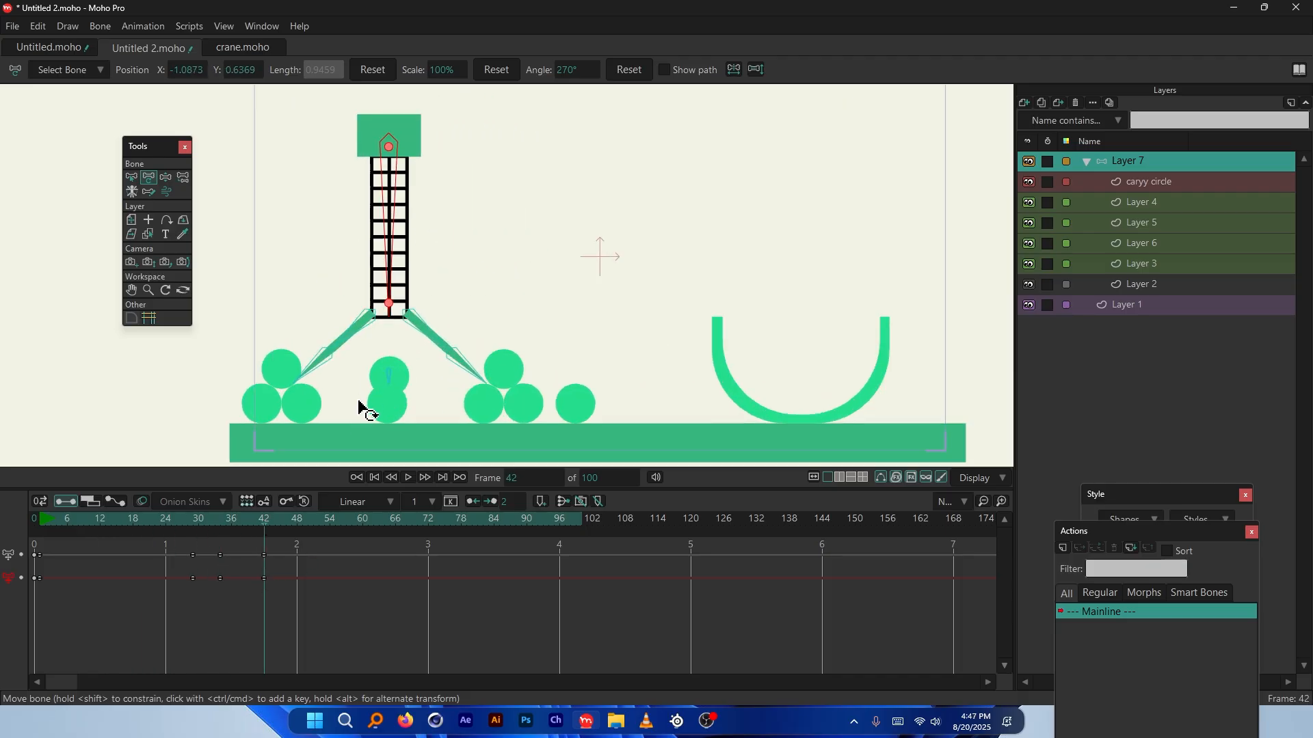
{"action": "scroll", "coordinate": [358, 409], "scroll_direction": "up", "scroll_amount": 1}
{"action": "scroll", "coordinate": [408, 300], "scroll_direction": "down", "scroll_amount": 1}
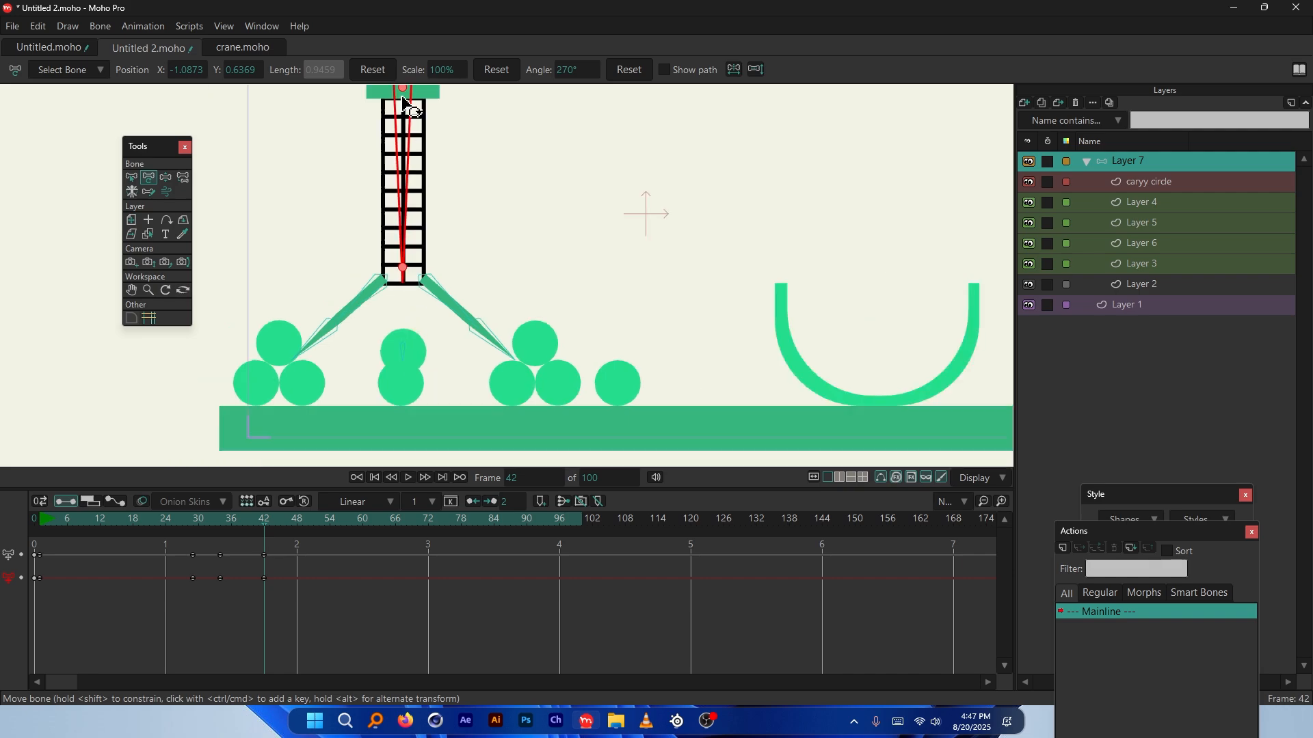
{"action": "left_click_drag", "start_coordinate": [401, 88], "coordinate": [384, 111]}
{"action": "scroll", "coordinate": [395, 454], "scroll_direction": "up", "scroll_amount": 2}
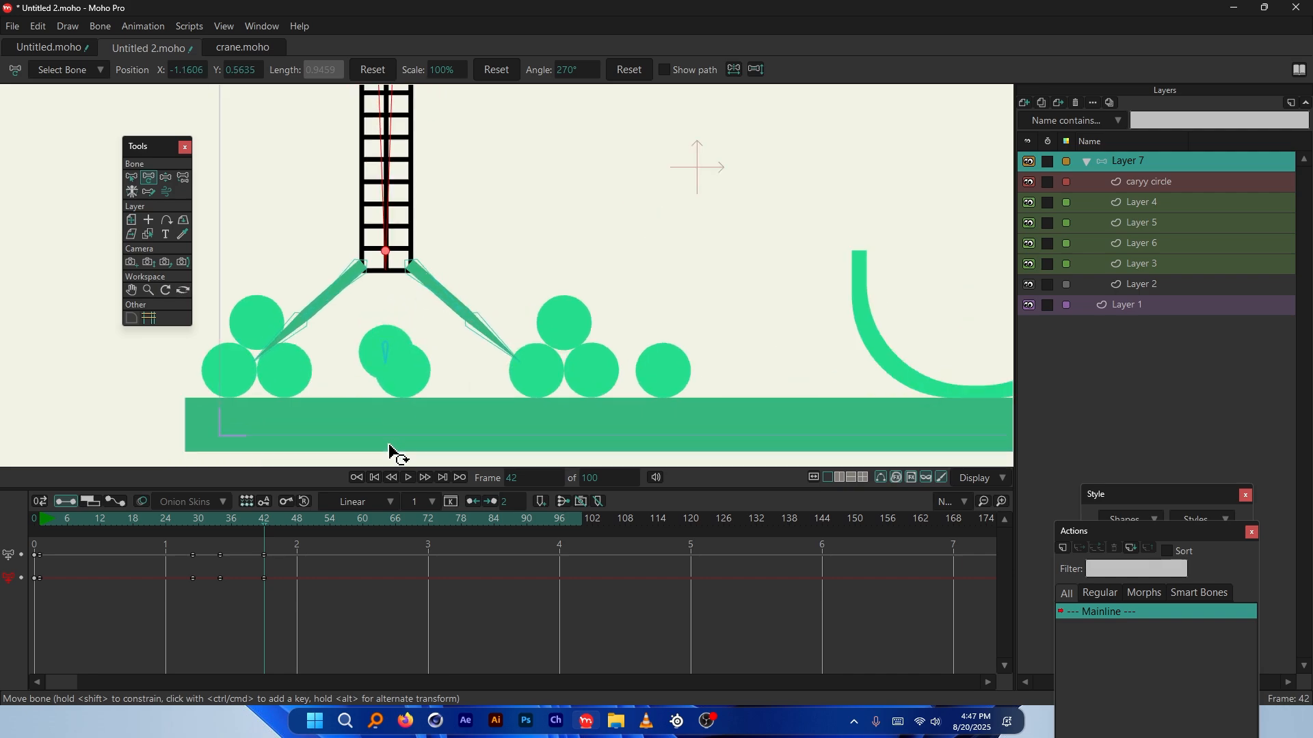
Set the caryy circle layer's opacity to 30% in Layer Settings
{"action": "left_click", "coordinate": [398, 246], "text": "ctrl+alt"}
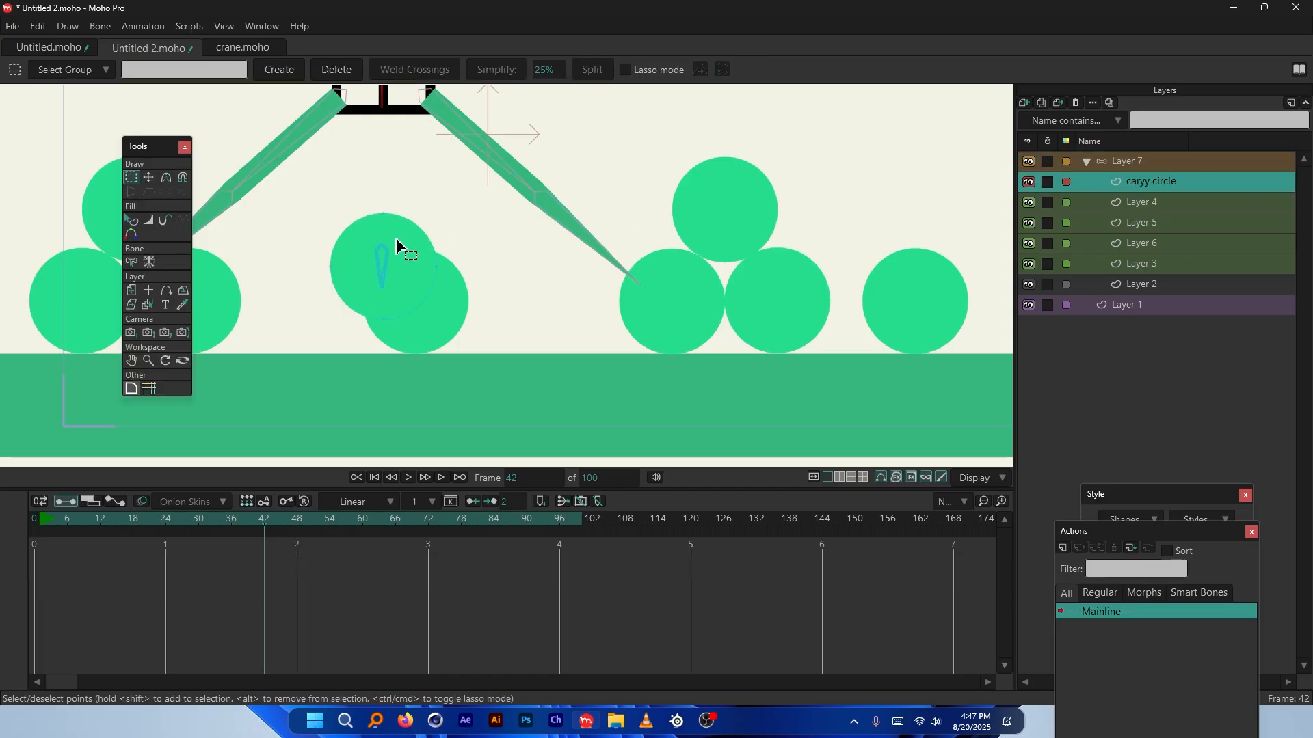
{"action": "double_click", "coordinate": [1160, 181]}
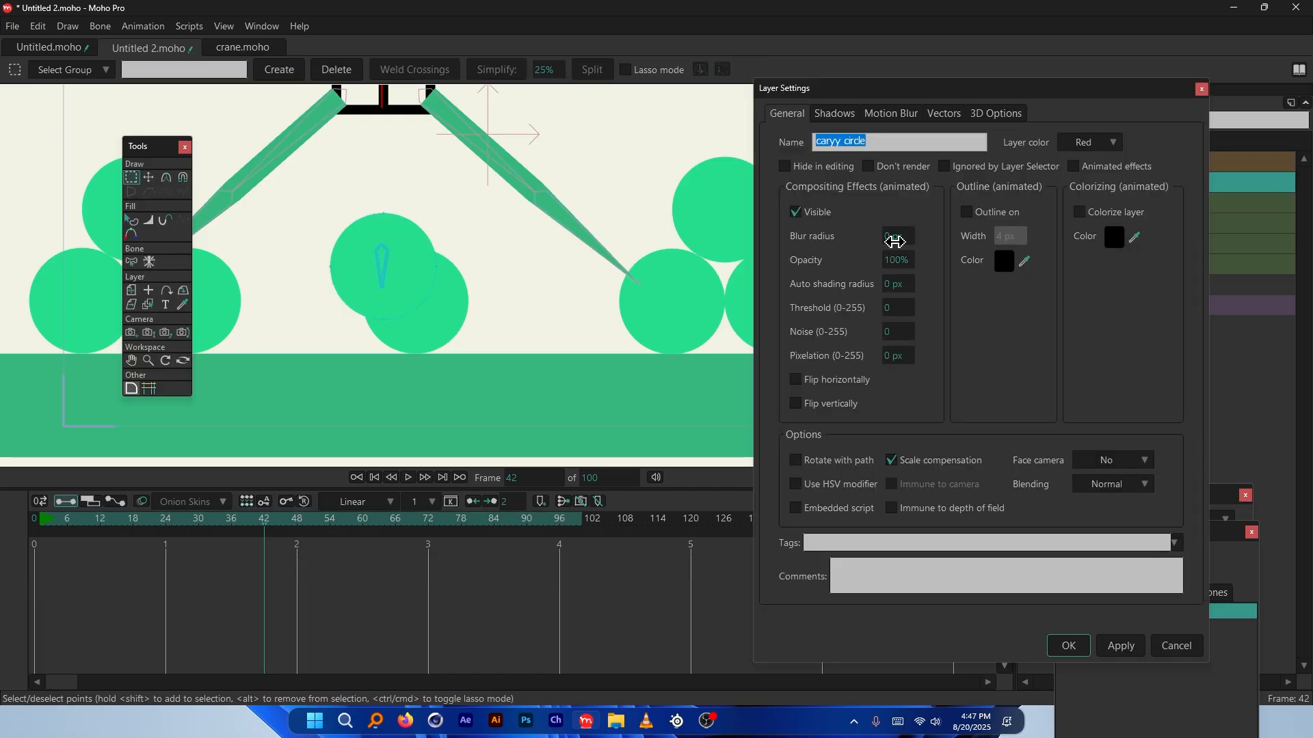
{"action": "left_click_drag", "start_coordinate": [899, 261], "coordinate": [533, 255]}
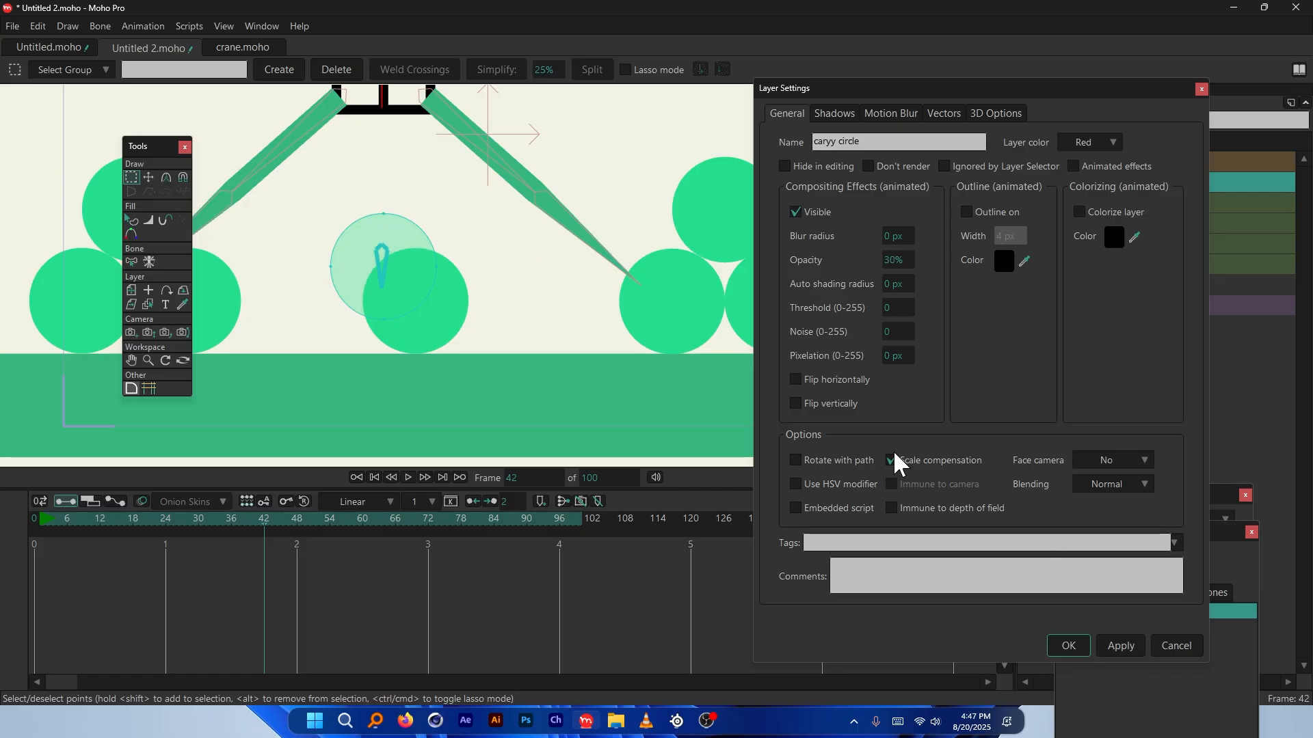
{"action": "left_click", "coordinate": [1069, 646]}
{"action": "scroll", "coordinate": [308, 351], "scroll_direction": "down", "scroll_amount": 4}
On Layer 7, shift the crane by its top bone and lower it slightly onto the circle
{"action": "left_click", "coordinate": [1125, 162]}
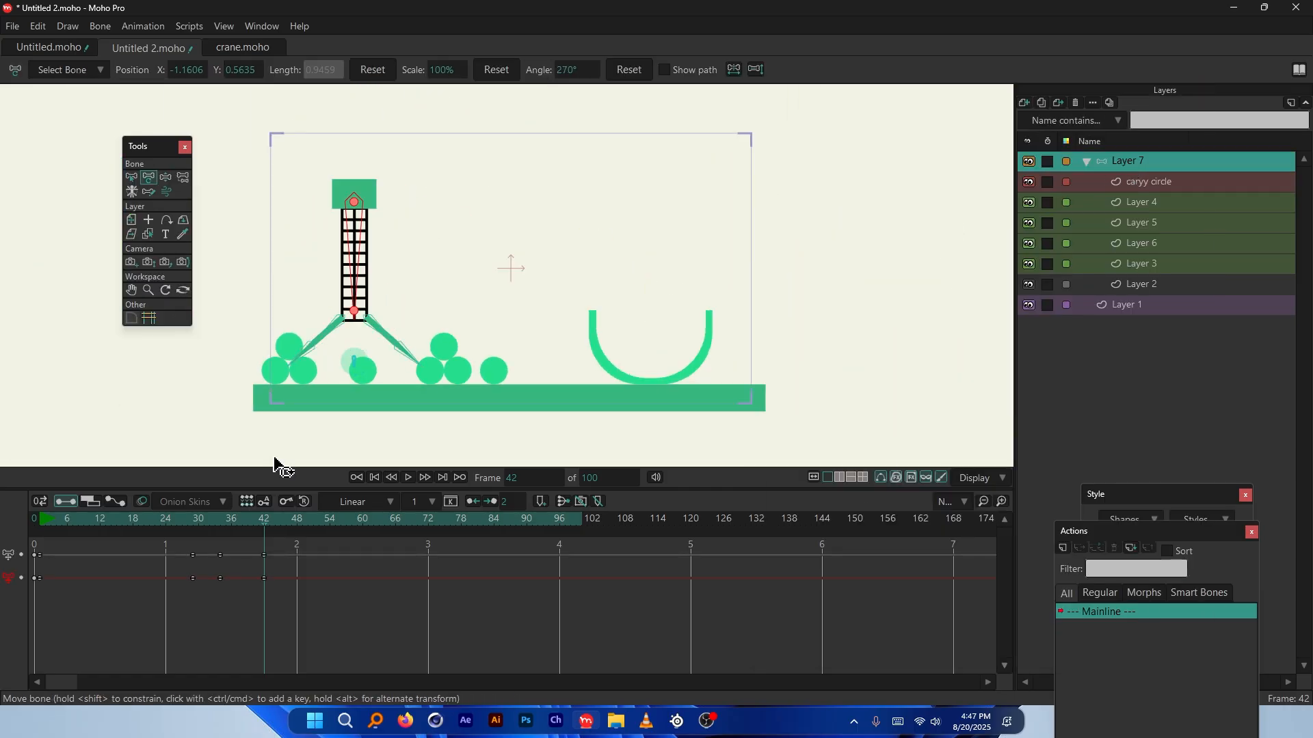
{"action": "scroll", "coordinate": [325, 235], "scroll_direction": "up", "scroll_amount": 2}
{"action": "mouse_move", "coordinate": [366, 192]}
{"action": "left_mouse_down"}
{"action": "mouse_move", "coordinate": [381, 208]}
{"action": "mouse_move", "coordinate": [381, 191]}
{"action": "left_mouse_up"}
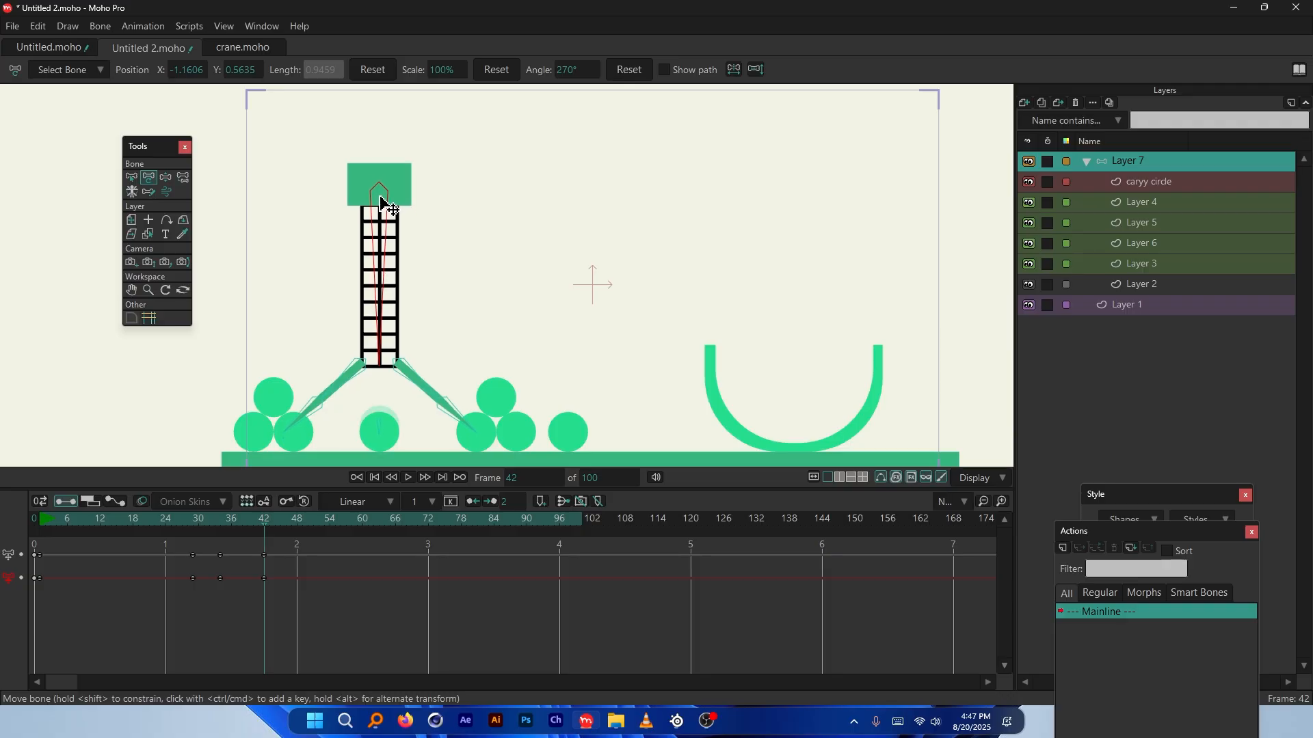
{"action": "left_click_drag", "start_coordinate": [410, 470], "coordinate": [413, 621]}
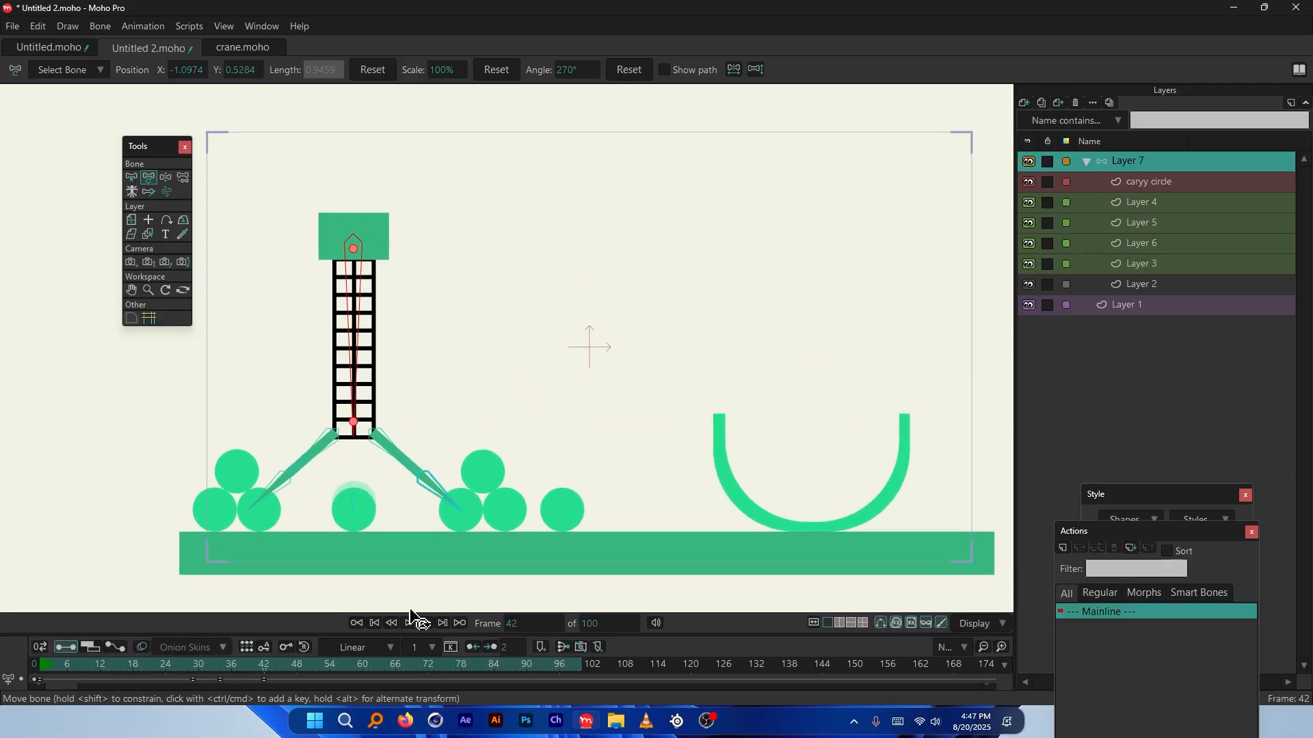
{"action": "scroll", "coordinate": [335, 373], "scroll_direction": "up", "scroll_amount": 2}
{"action": "scroll", "coordinate": [337, 359], "scroll_direction": "up", "scroll_amount": 2}
{"action": "scroll", "coordinate": [513, 428], "scroll_direction": "down", "scroll_amount": 3}
{"action": "scroll", "coordinate": [398, 176], "scroll_direction": "up", "scroll_amount": 2}
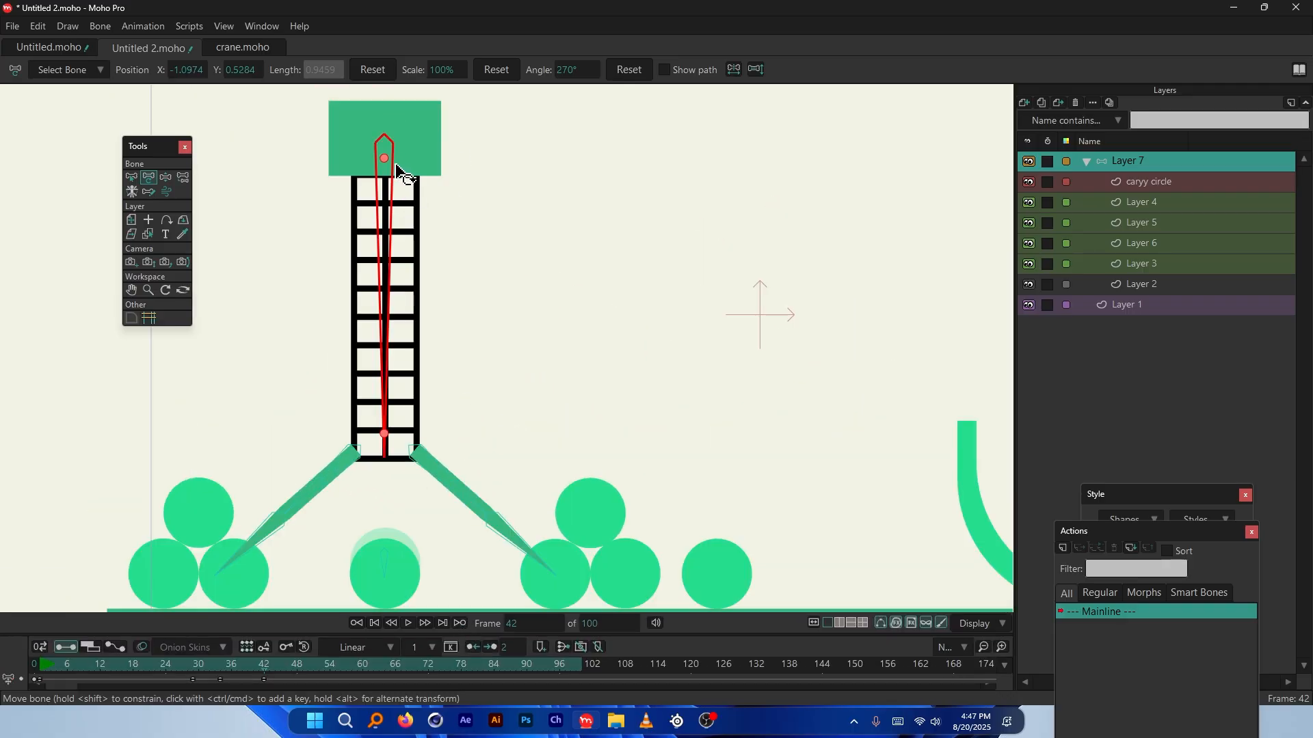
{"action": "left_click_drag", "start_coordinate": [386, 164], "coordinate": [384, 179]}
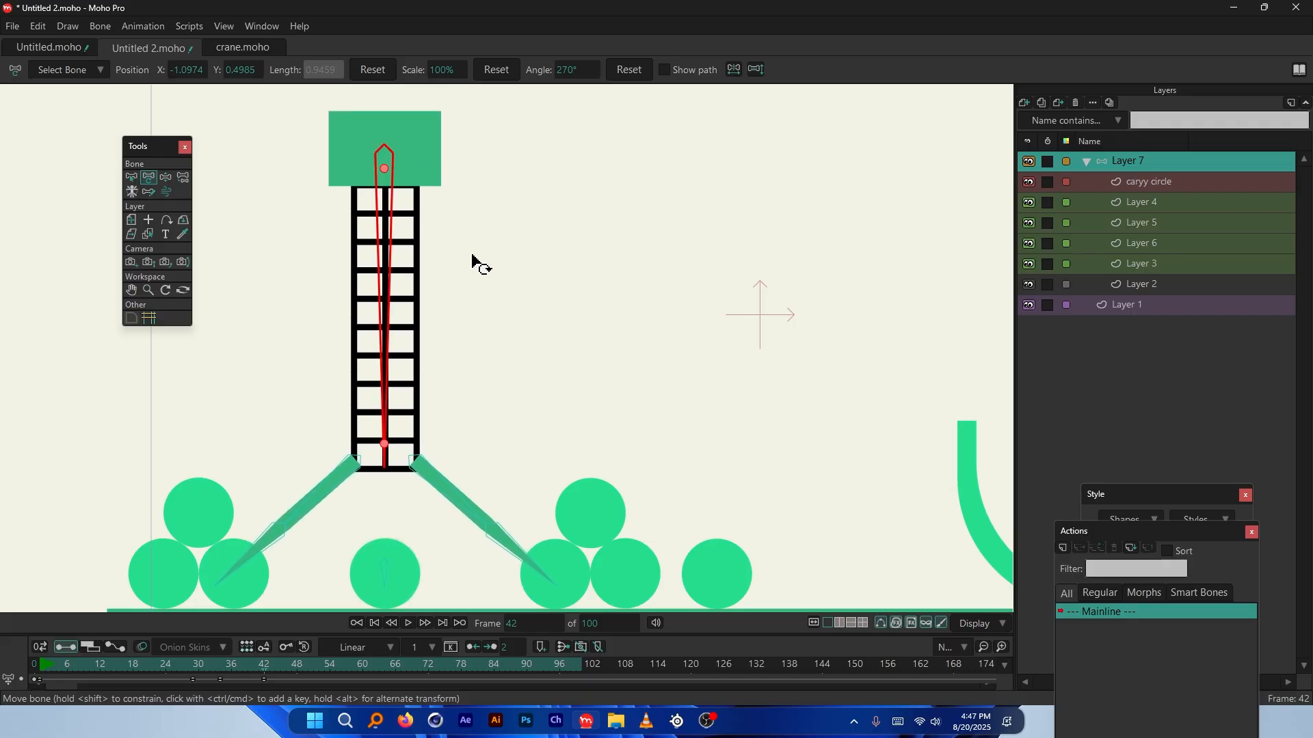
Resize the timeline, then scrub and play the animation to review the crane's motion
{"action": "scroll", "coordinate": [440, 134], "scroll_direction": "up", "scroll_amount": 10}
{"action": "scroll", "coordinate": [454, 396], "scroll_direction": "down", "scroll_amount": 12}
{"action": "scroll", "coordinate": [439, 258], "scroll_direction": "up", "scroll_amount": 3}
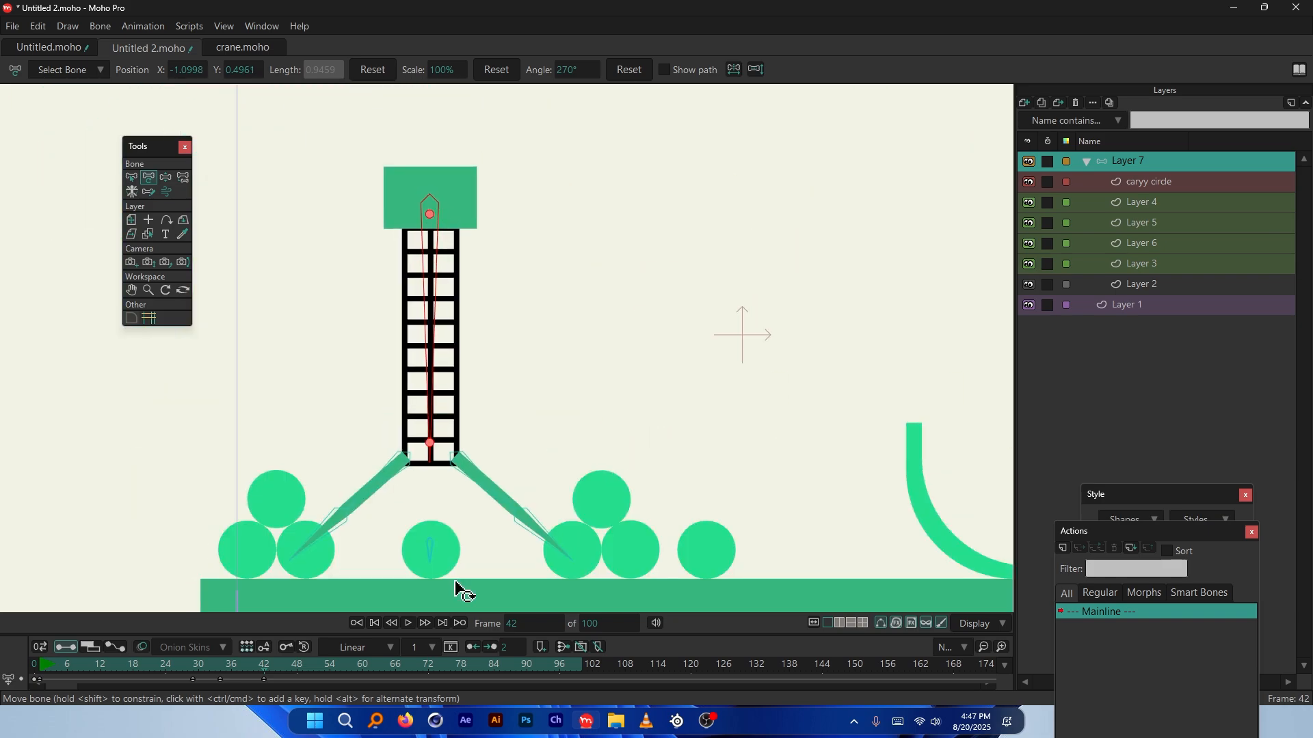
{"action": "scroll", "coordinate": [439, 515], "scroll_direction": "up", "scroll_amount": 8}
{"action": "scroll", "coordinate": [272, 524], "scroll_direction": "down", "scroll_amount": 5}
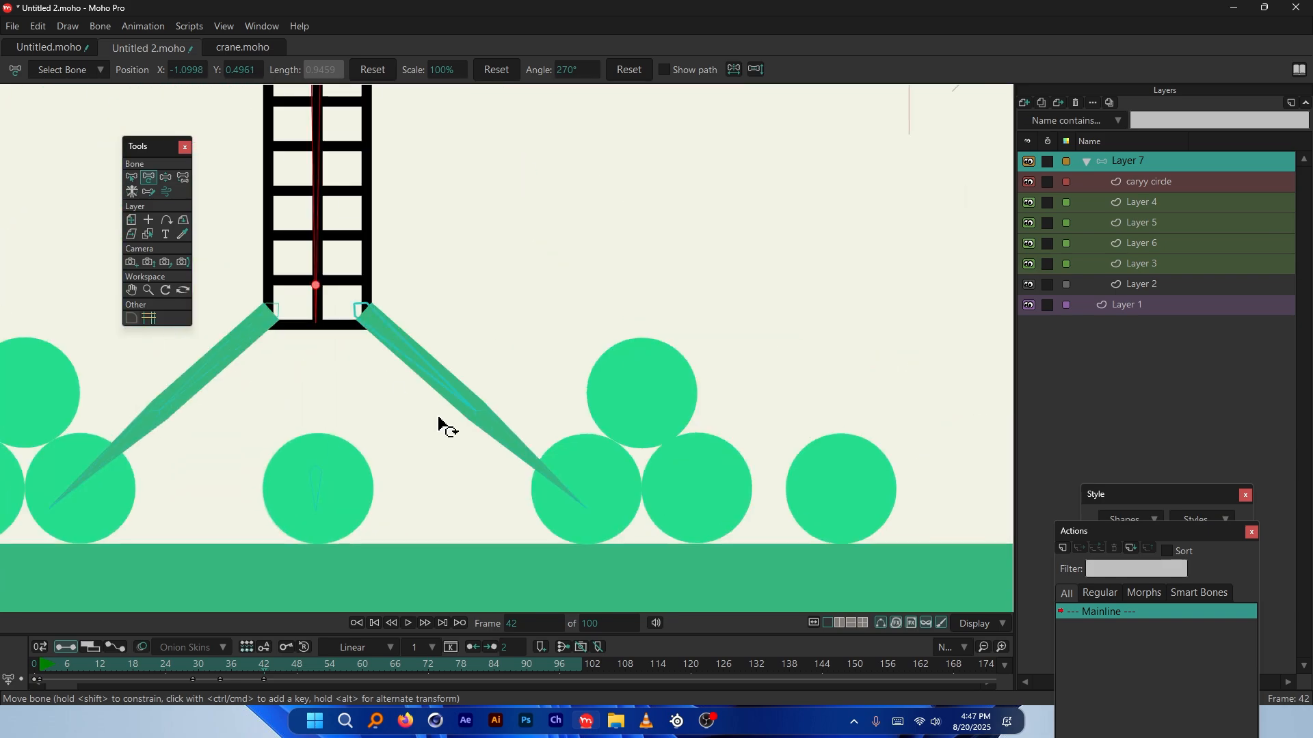
{"action": "scroll", "coordinate": [438, 418], "scroll_direction": "down", "scroll_amount": 5}
{"action": "scroll", "coordinate": [451, 465], "scroll_direction": "up", "scroll_amount": 2}
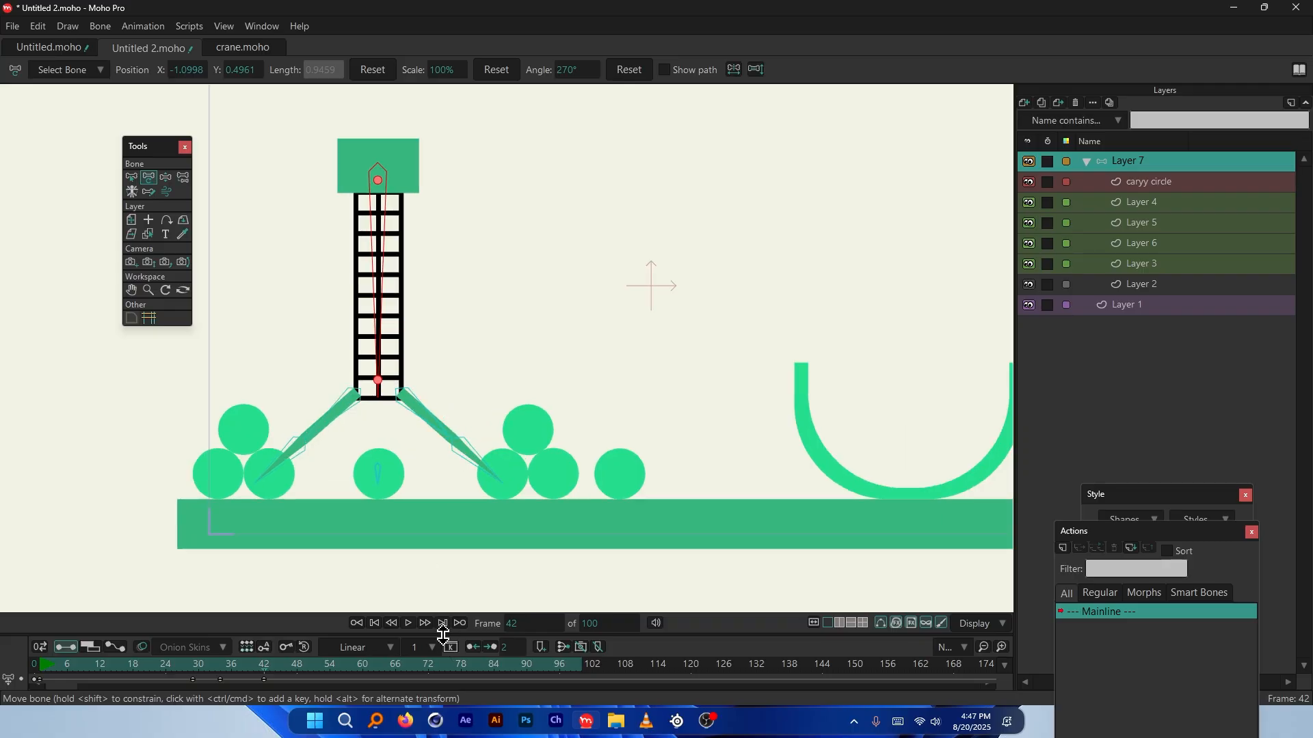
{"action": "left_click_drag", "start_coordinate": [443, 635], "coordinate": [439, 441]}
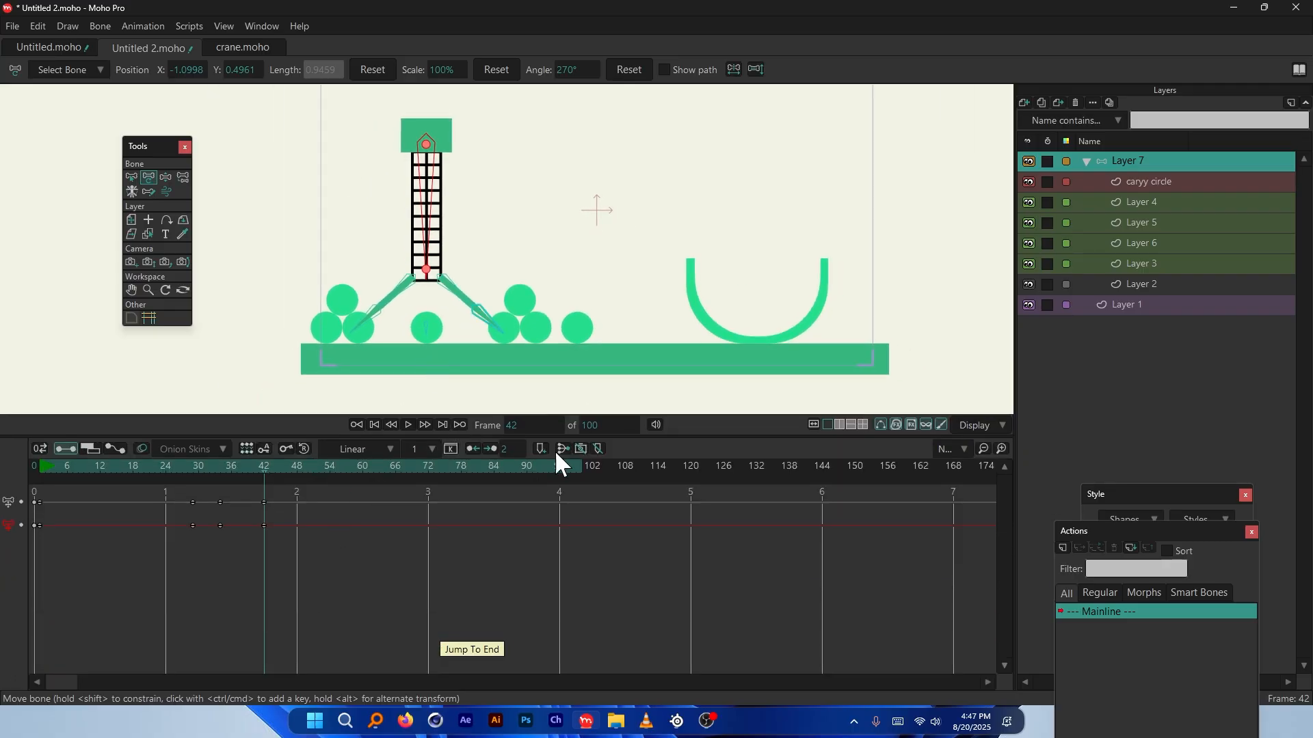
{"action": "left_click_drag", "start_coordinate": [554, 436], "coordinate": [547, 509]}
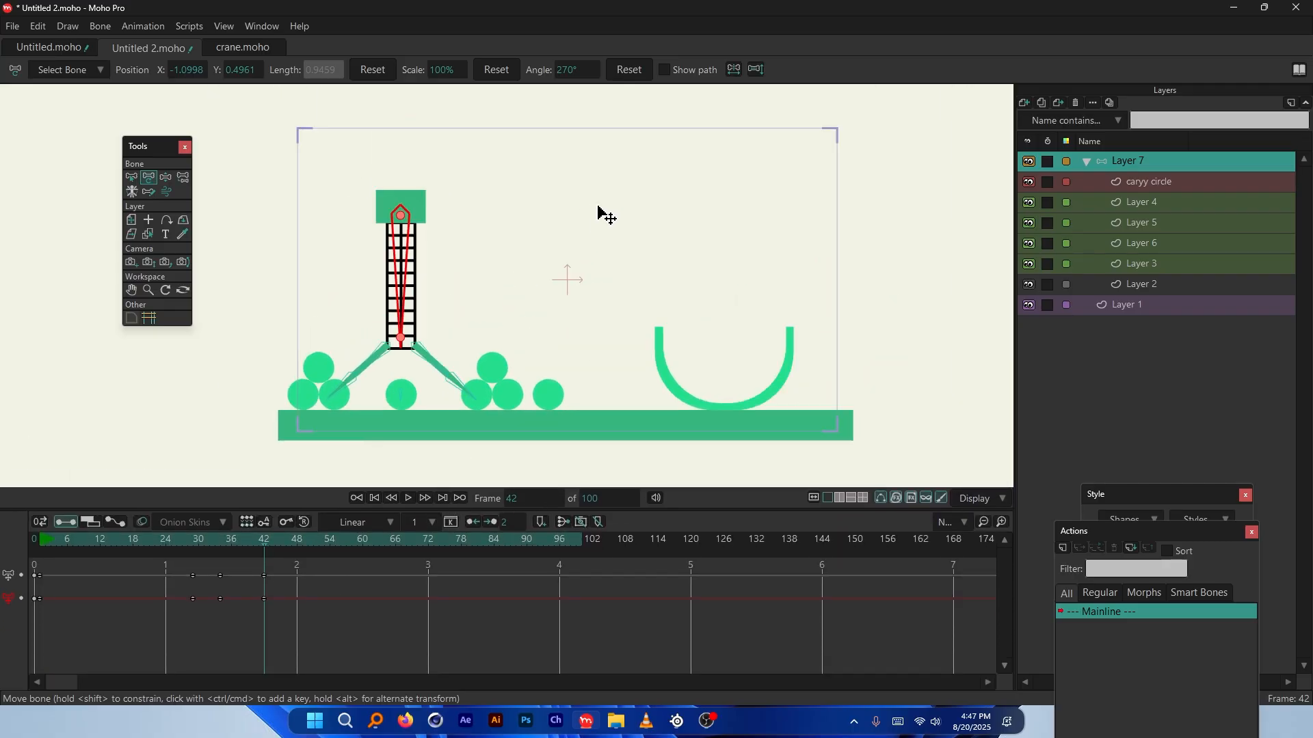
{"action": "left_click_drag", "start_coordinate": [233, 542], "coordinate": [301, 547]}
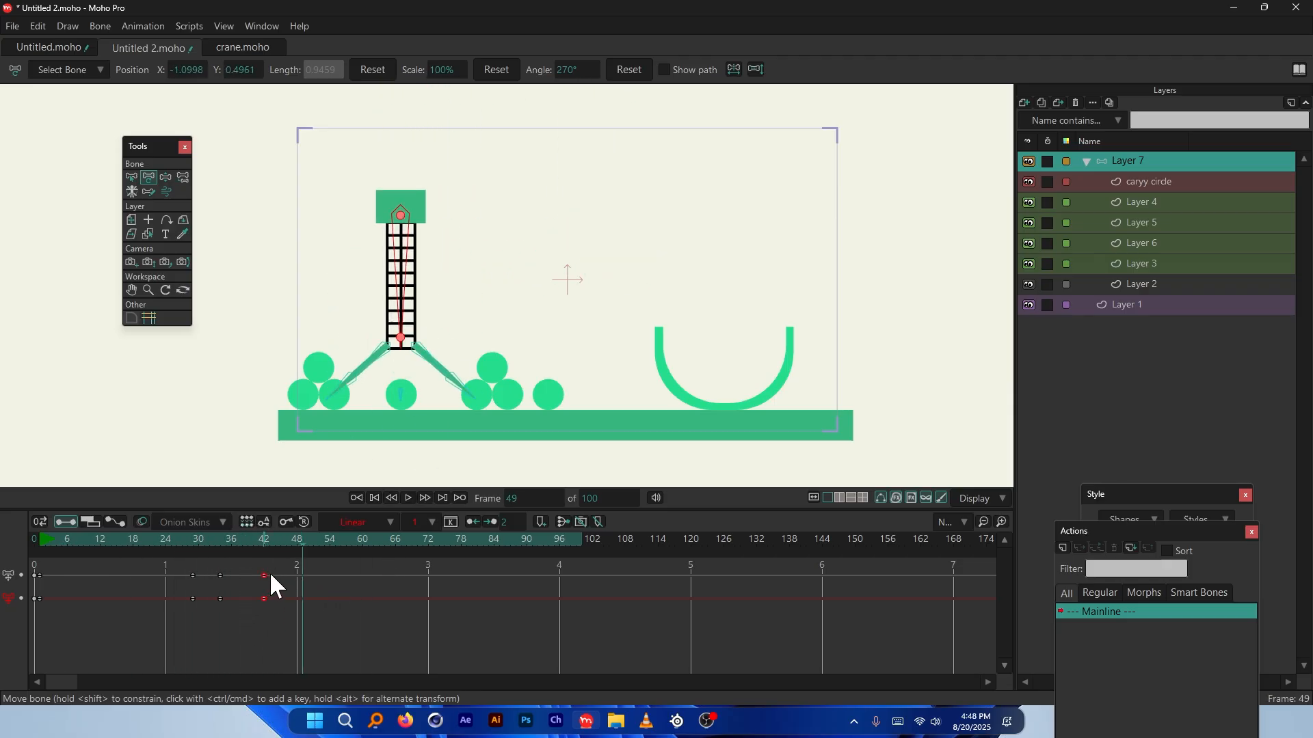
{"action": "left_click", "coordinate": [152, 545]}
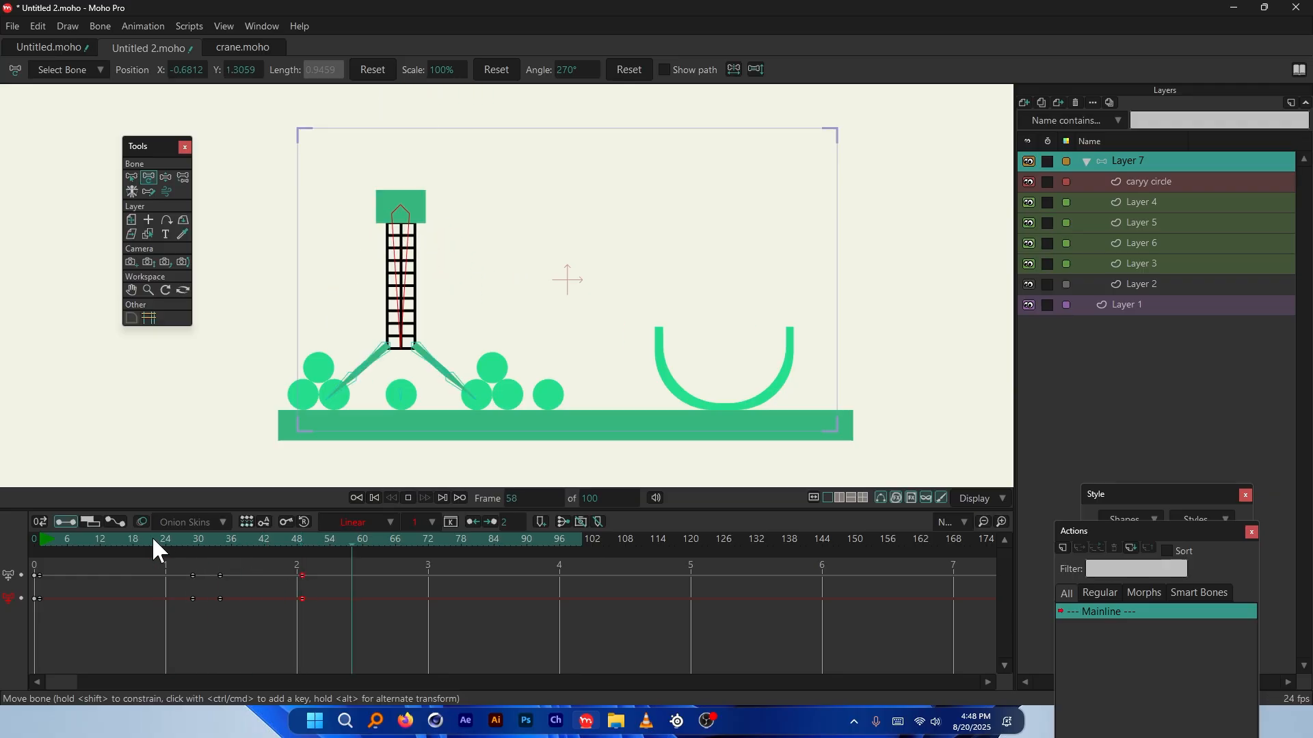
Reopen the caryy circle layer's settings and edit its opacity value
{"action": "left_click", "coordinate": [264, 540]}
{"action": "double_click", "coordinate": [1188, 183]}
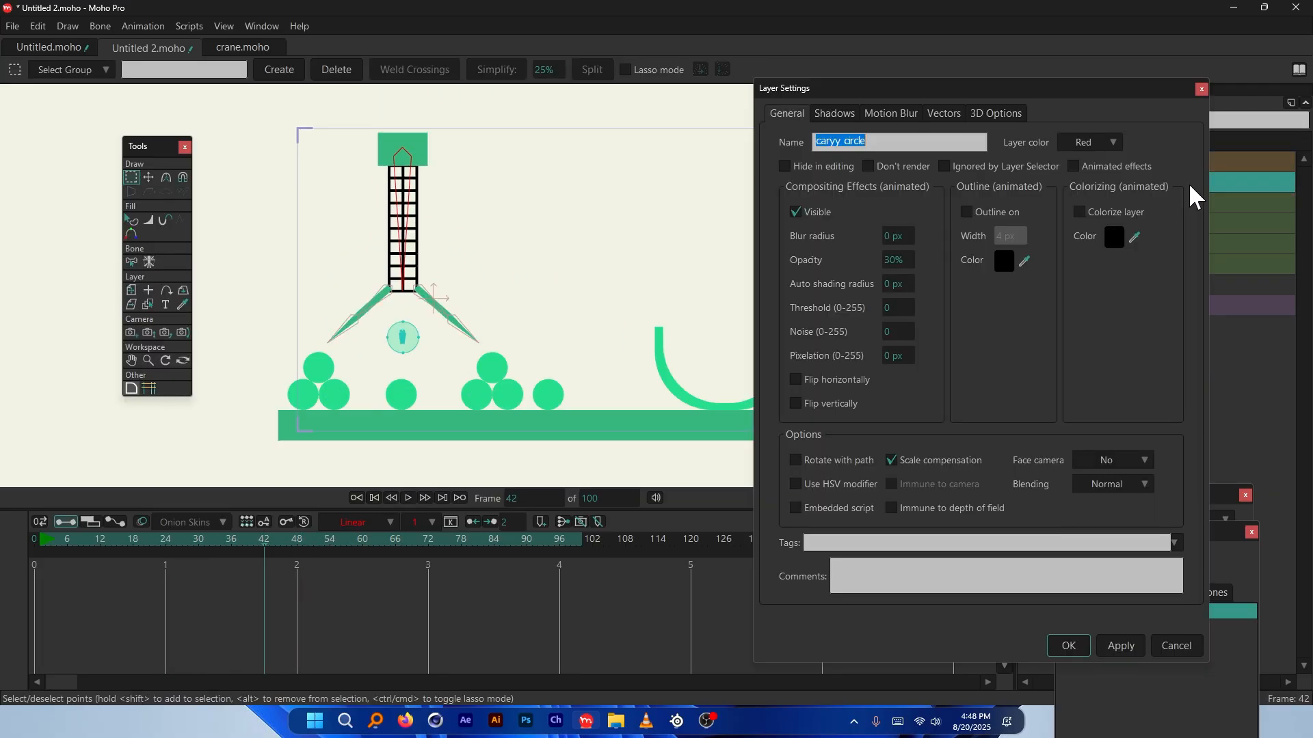
{"action": "left_click", "coordinate": [892, 264]}
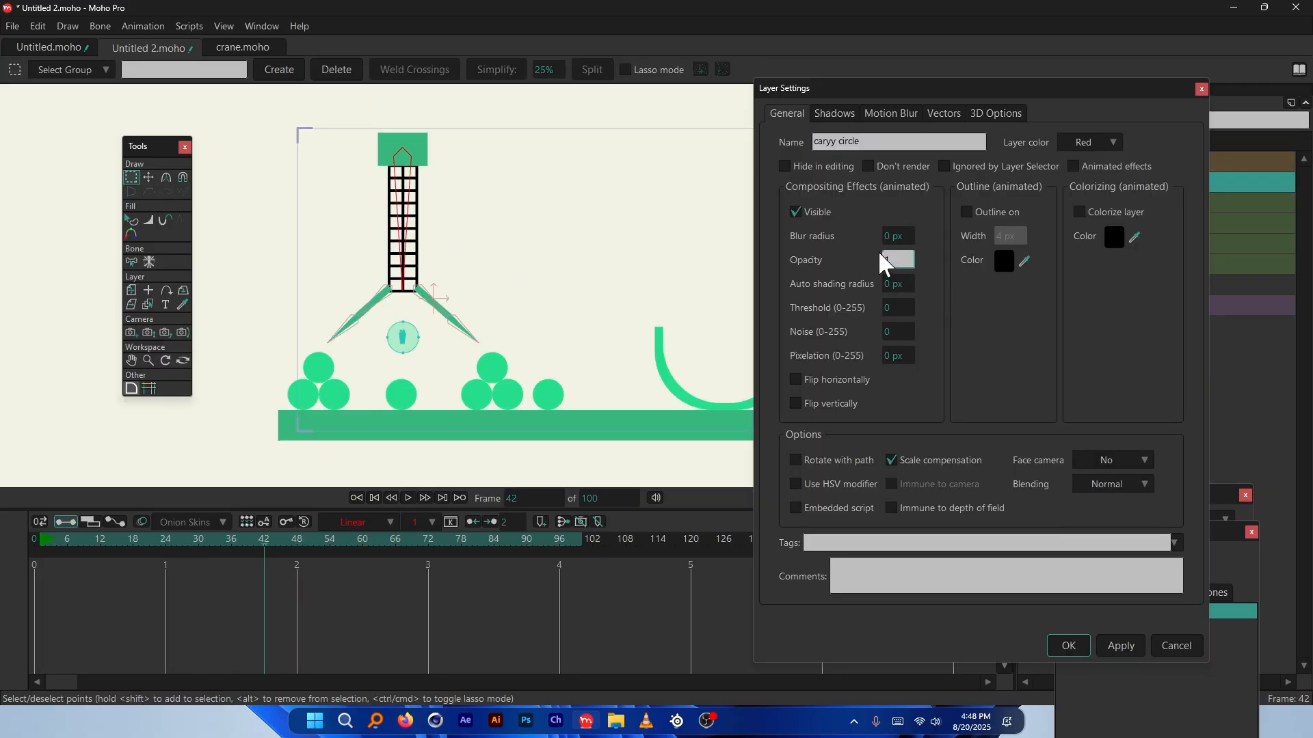
{"action": "key", "text": "Return"}
On Layer 7 at frame 54, bend the left and right claw arms inward around the circle
{"action": "left_click", "coordinate": [302, 599]}
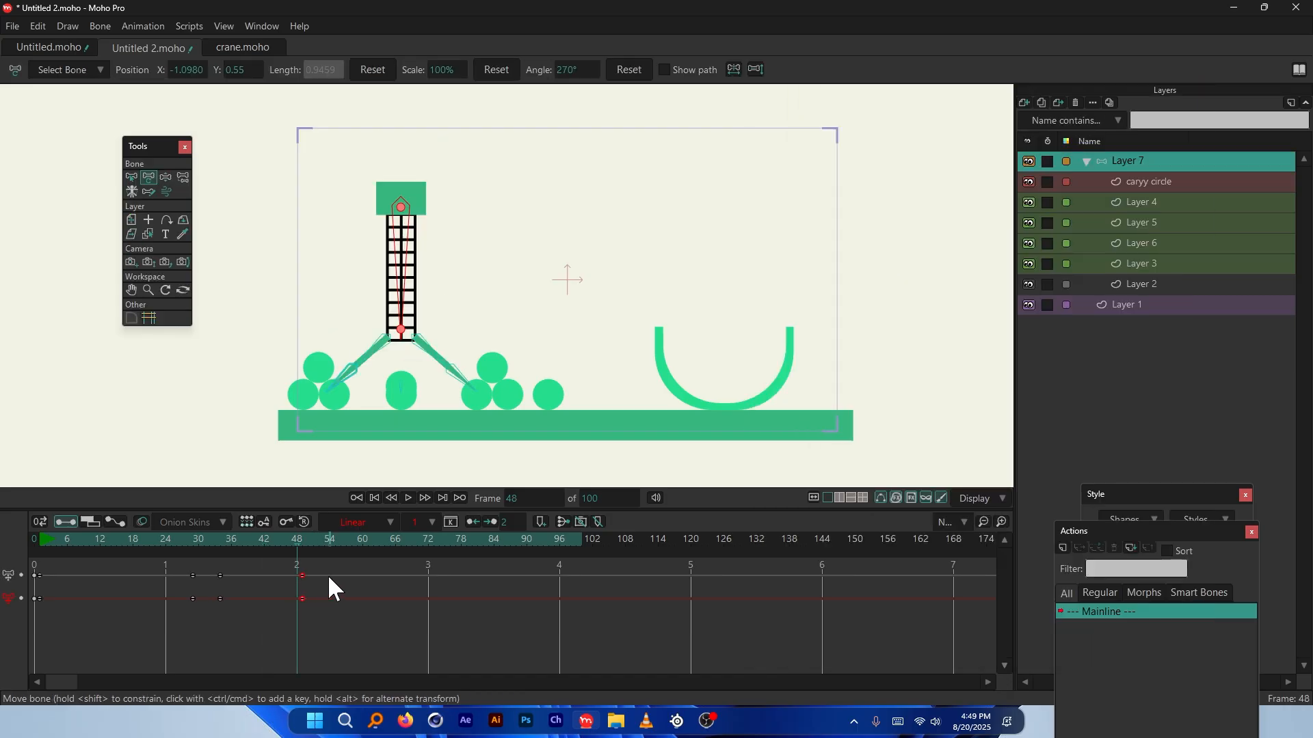
{"action": "left_click", "coordinate": [329, 540]}
{"action": "scroll", "coordinate": [377, 434], "scroll_direction": "up", "scroll_amount": 1}
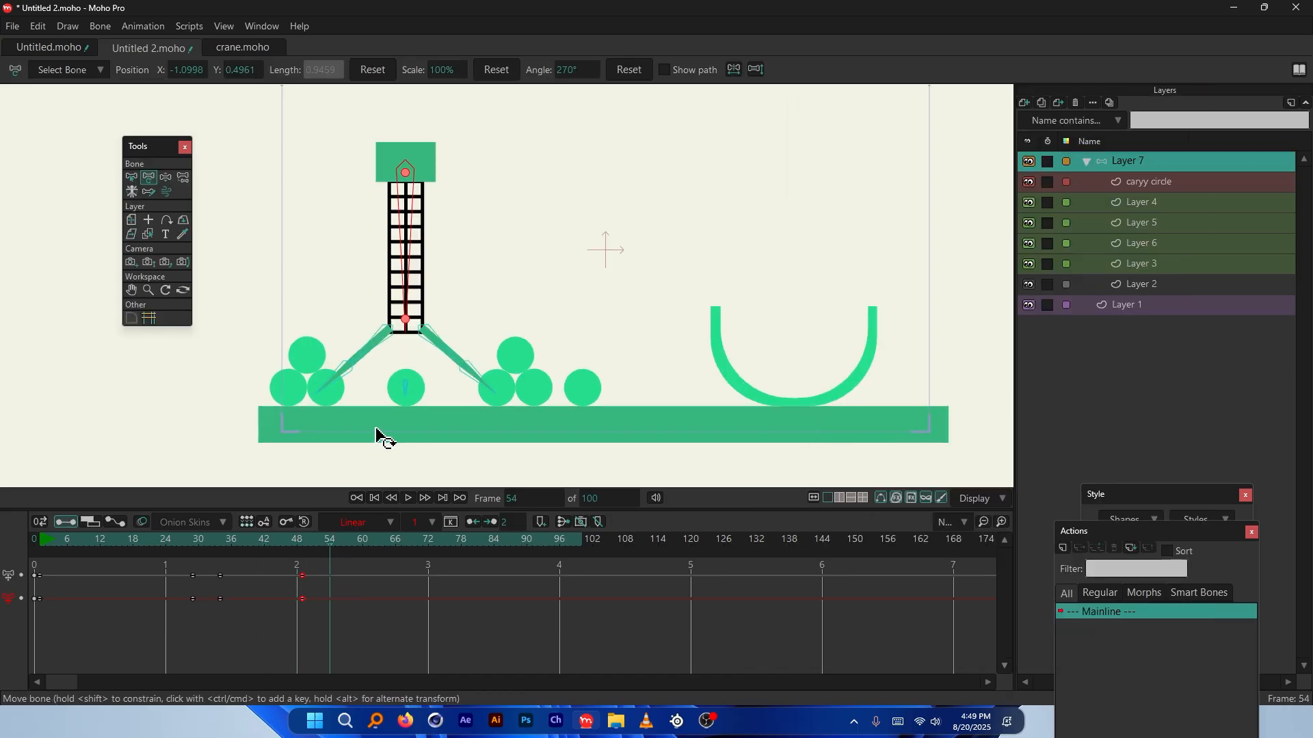
{"action": "scroll", "coordinate": [383, 410], "scroll_direction": "up", "scroll_amount": 3}
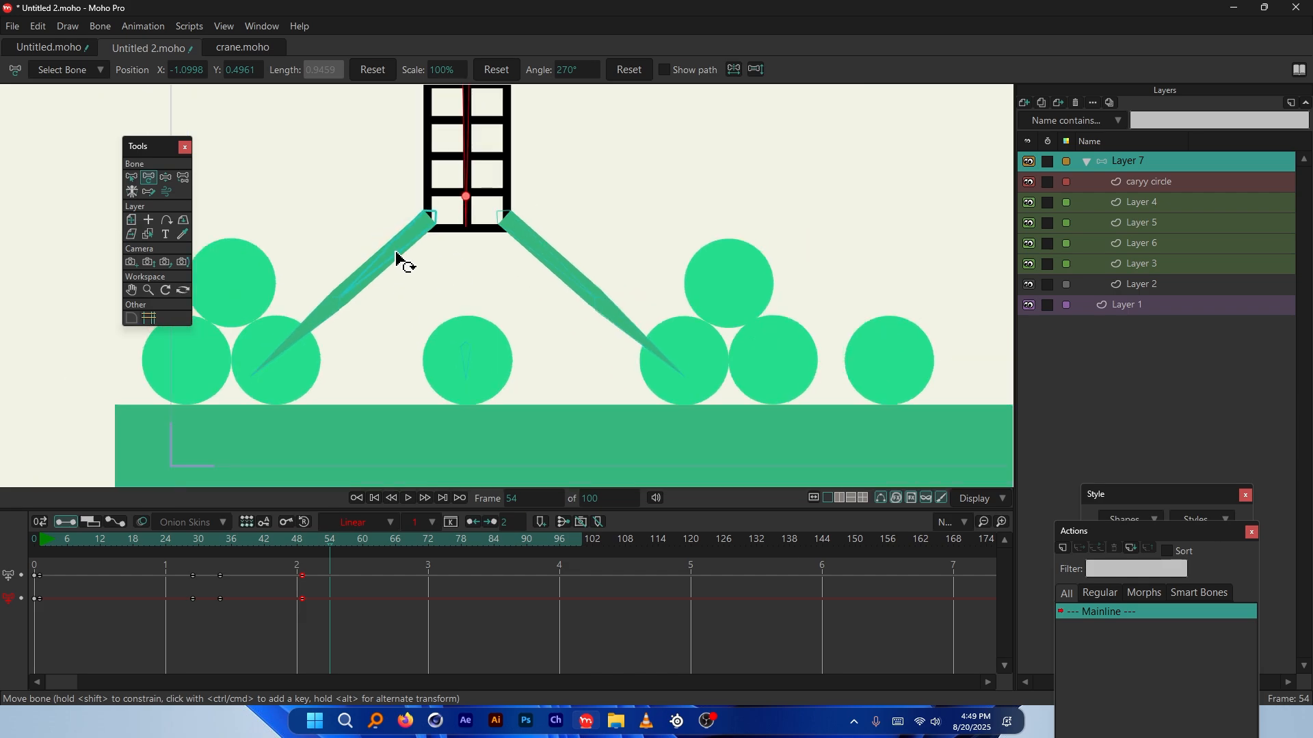
{"action": "left_click", "coordinate": [396, 262]}
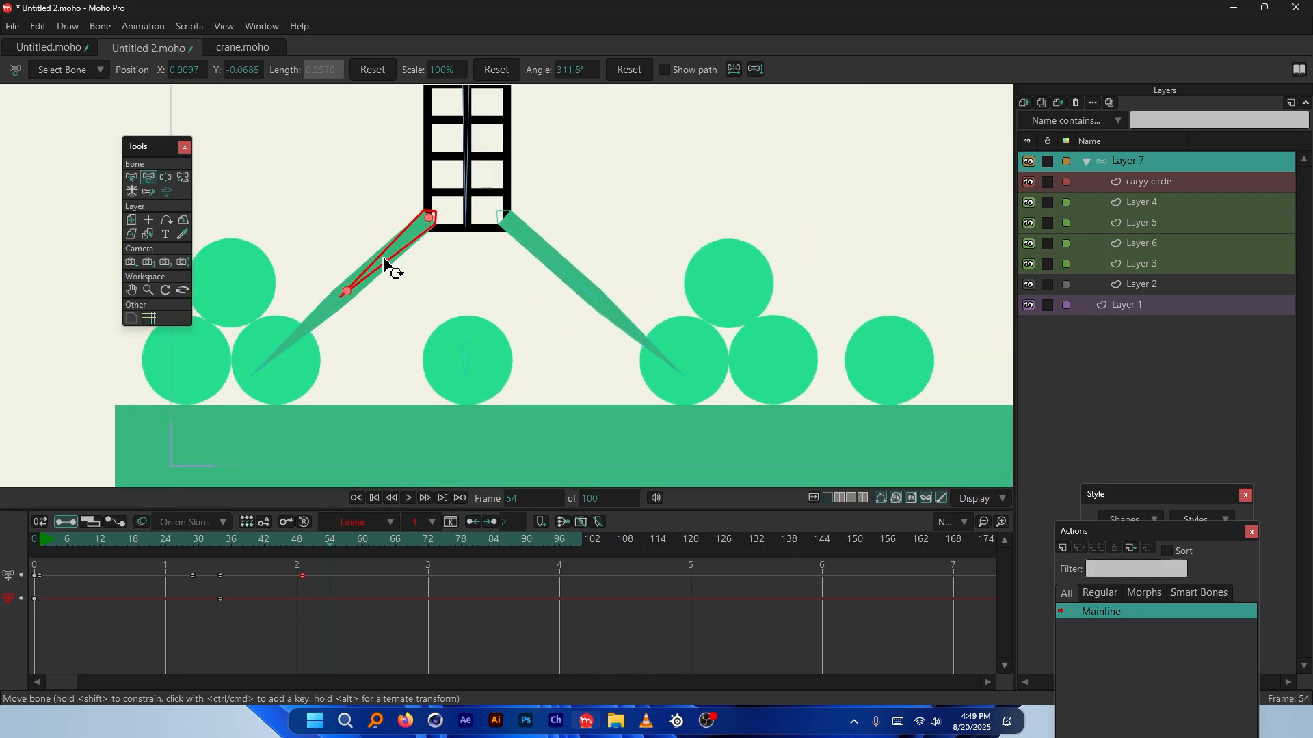
{"action": "left_click_drag", "start_coordinate": [385, 264], "coordinate": [551, 285]}
{"action": "left_click", "coordinate": [551, 281]}
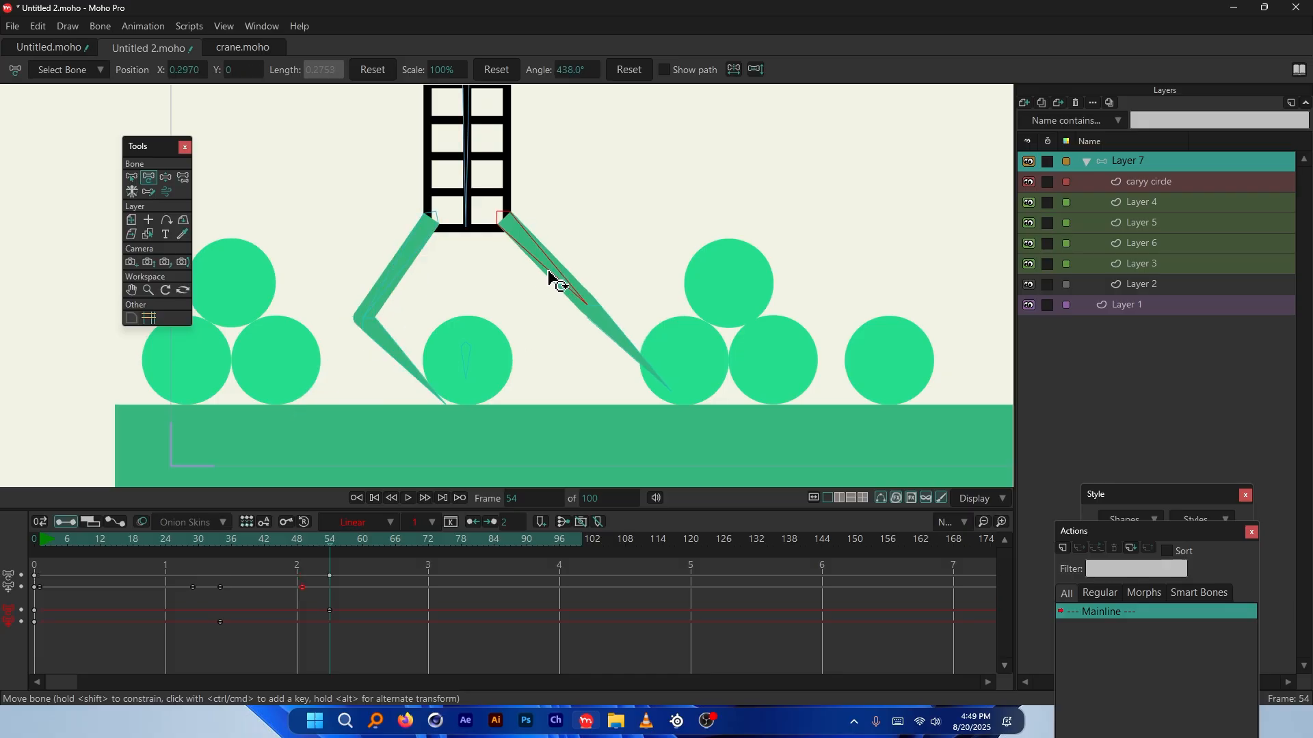
{"action": "left_click_drag", "start_coordinate": [596, 327], "coordinate": [536, 358]}
Scrub frames 1 to 21 to watch the claw close, then undo the last two pose changes
{"action": "left_click", "coordinate": [547, 273]}
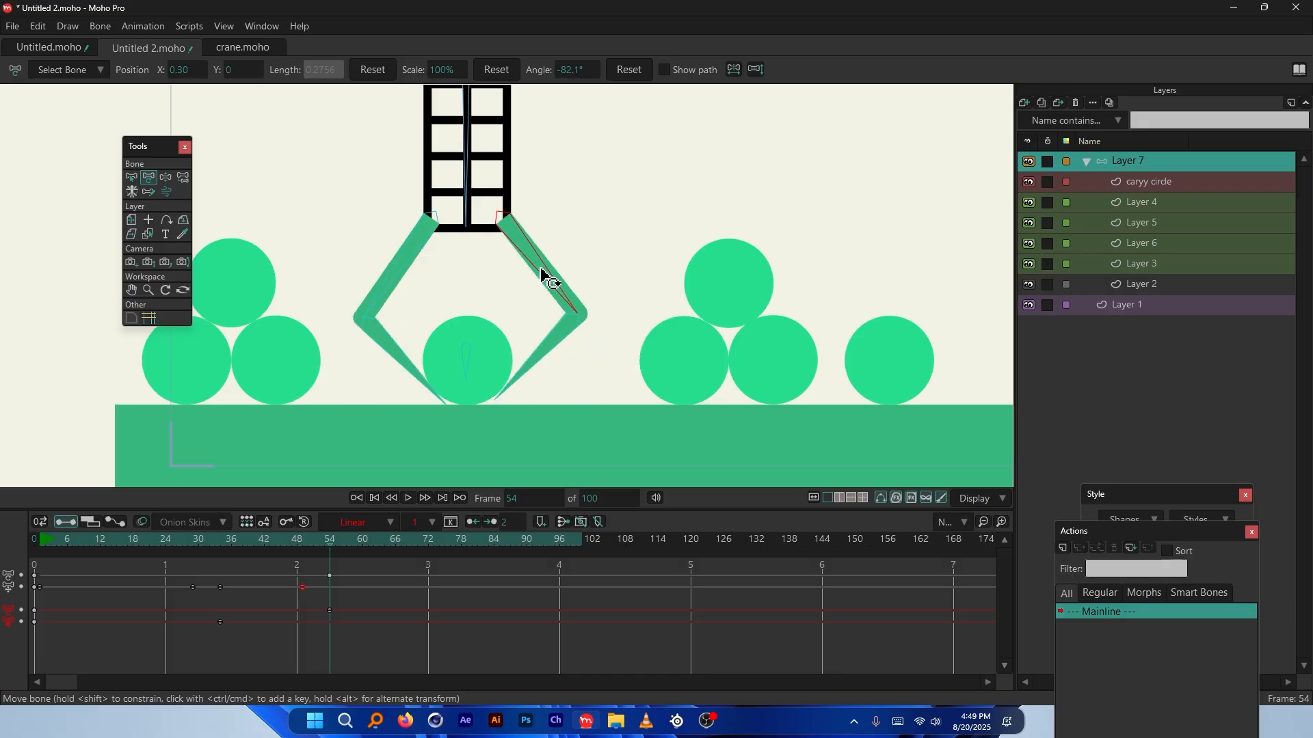
{"action": "left_click", "coordinate": [541, 270]}
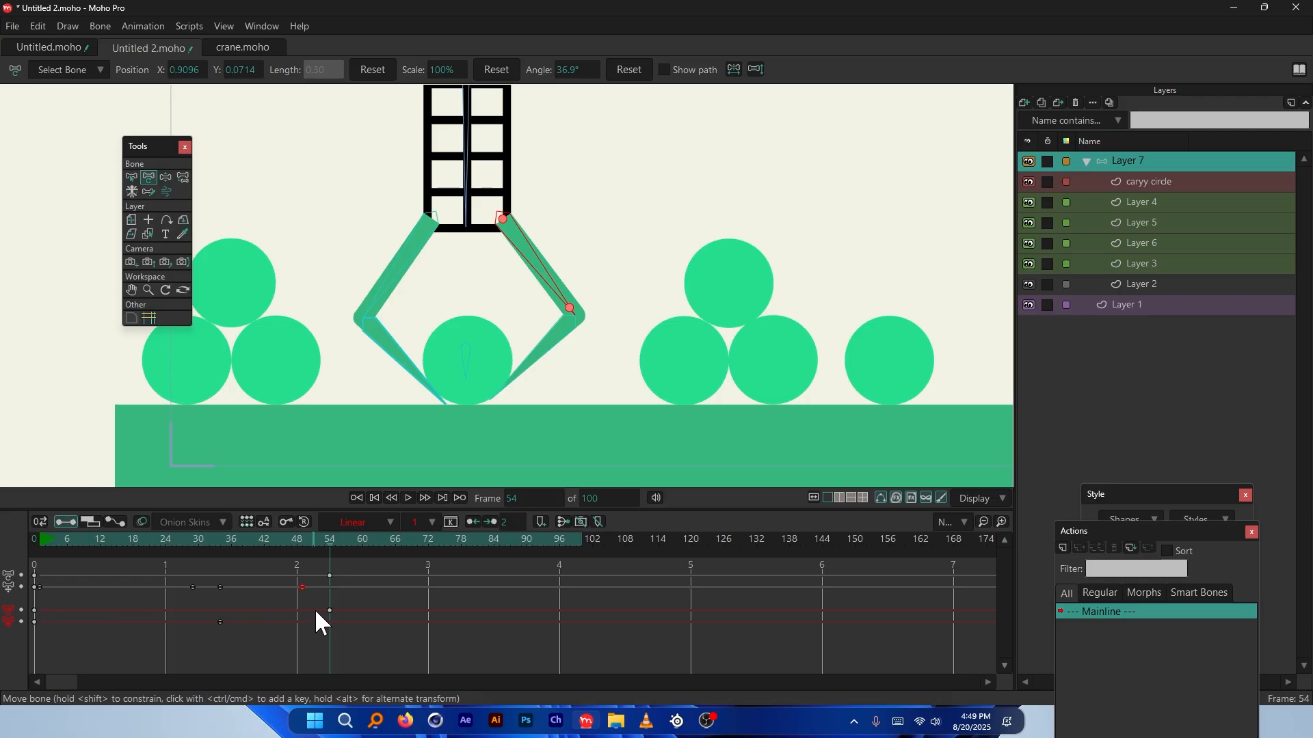
{"action": "scroll", "coordinate": [317, 401], "scroll_direction": "down", "scroll_amount": 5}
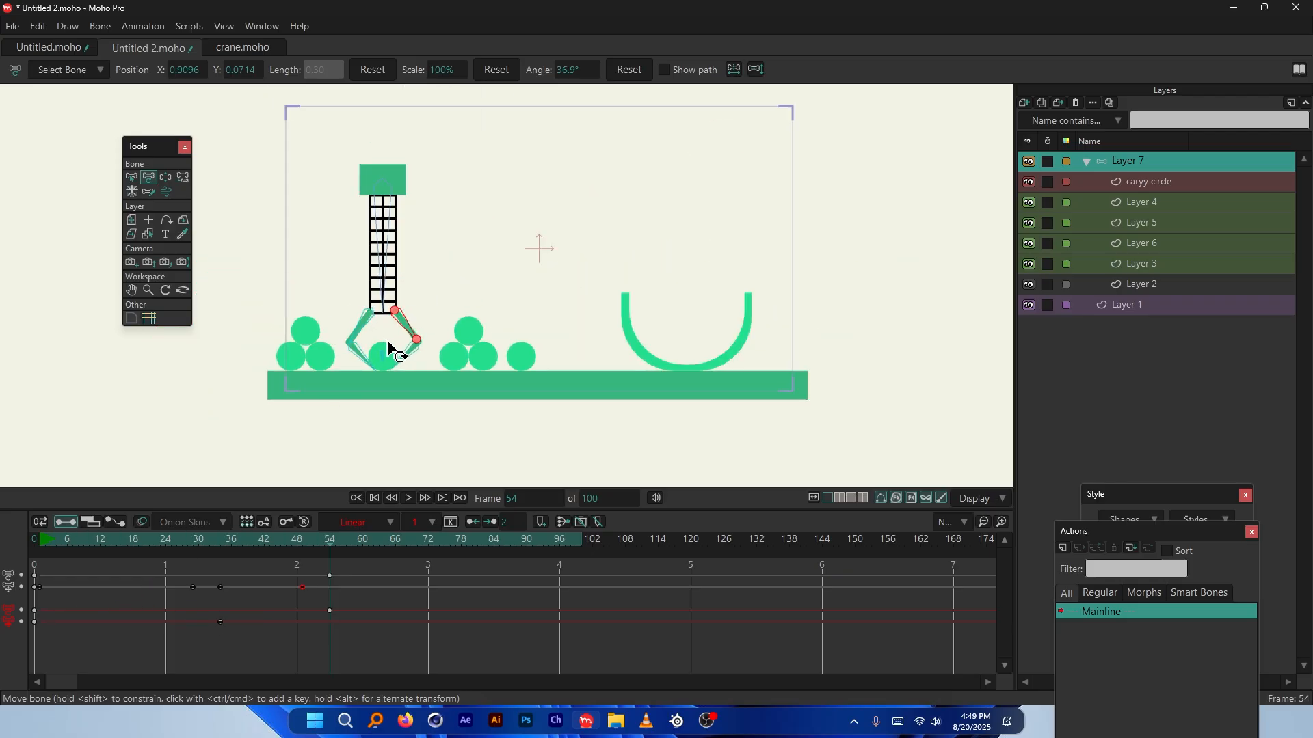
{"action": "scroll", "coordinate": [451, 162], "scroll_direction": "up", "scroll_amount": 1}
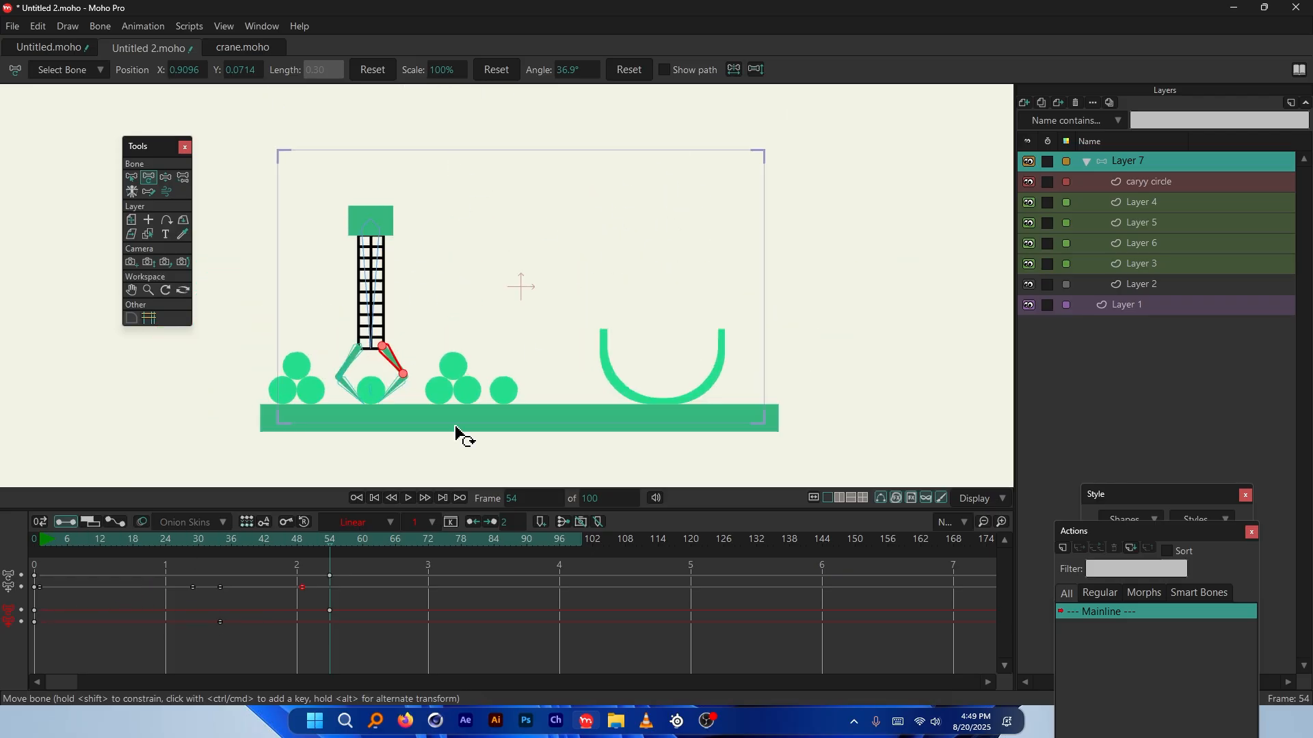
{"action": "left_click", "coordinate": [39, 537]}
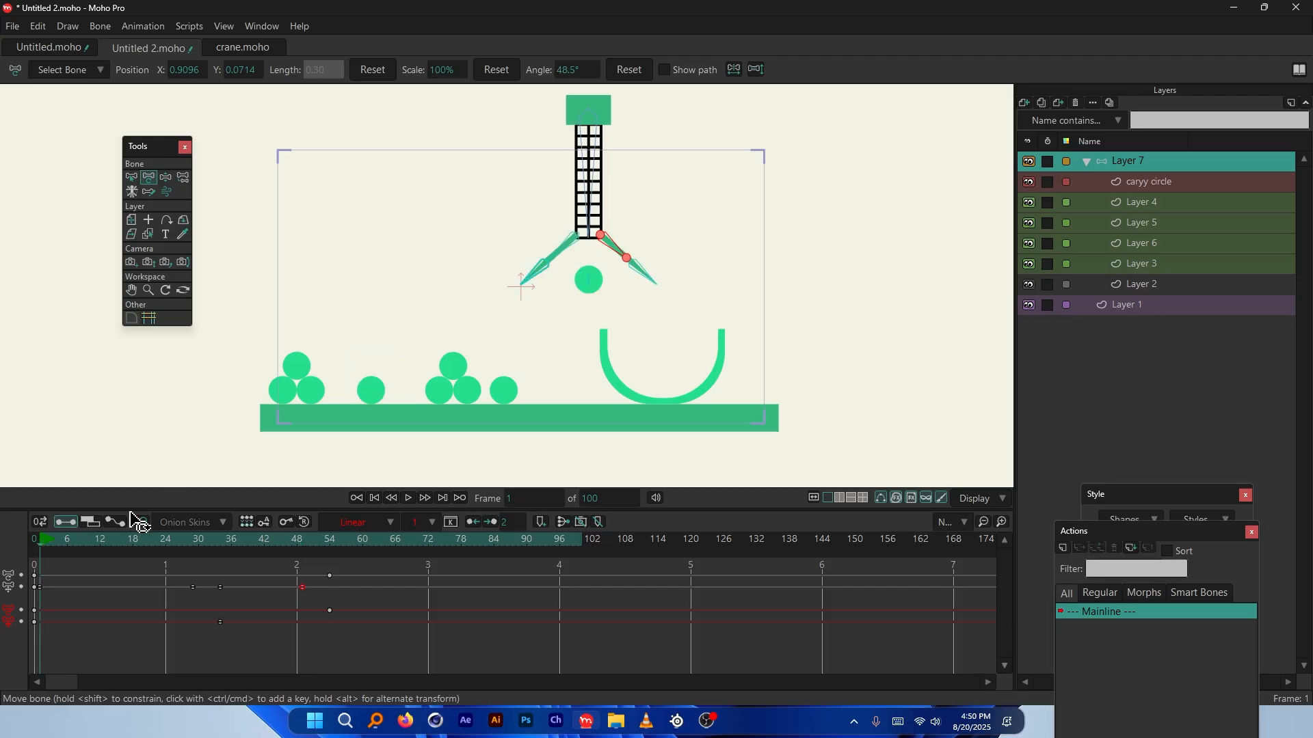
{"action": "left_click_drag", "start_coordinate": [47, 538], "coordinate": [251, 582]}
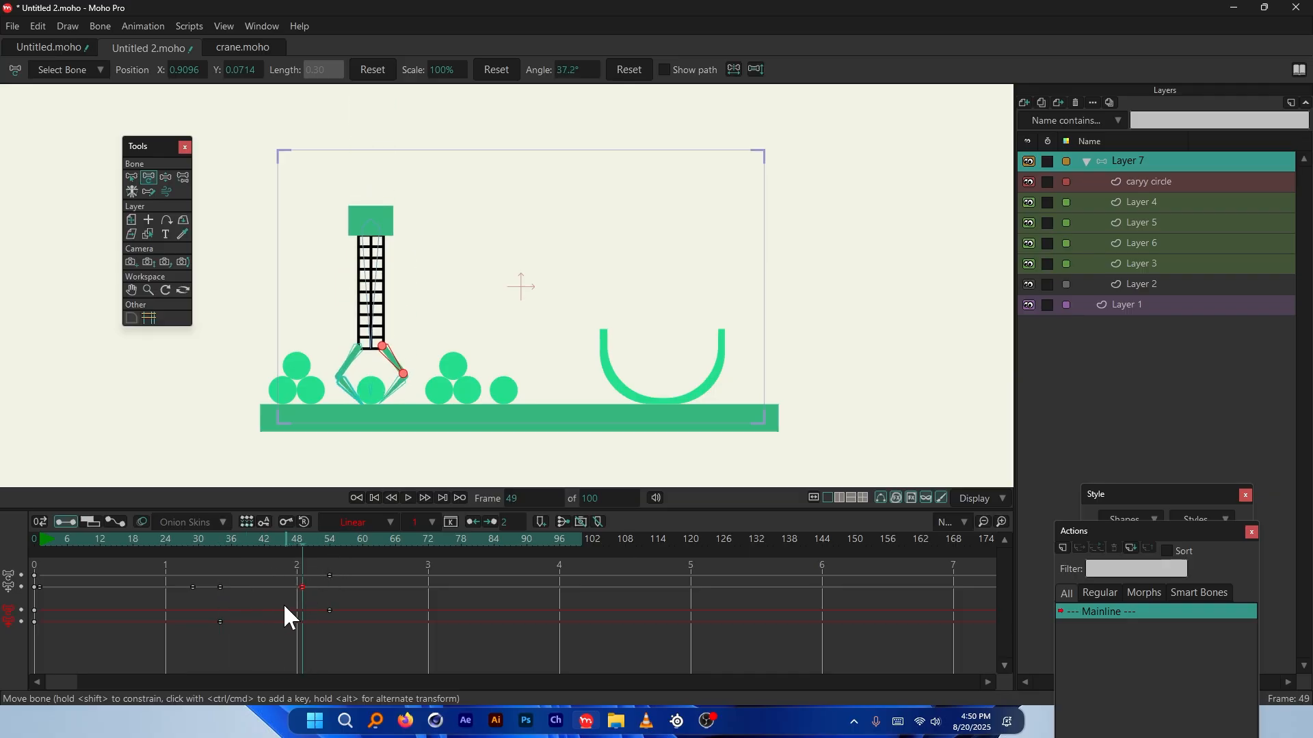
{"action": "key", "text": "ctrl+z"}
{"action": "key", "text": "ctrl+z"}
{"action": "key", "text": "ctrl+z"}
{"action": "key", "text": "ctrl+z"}
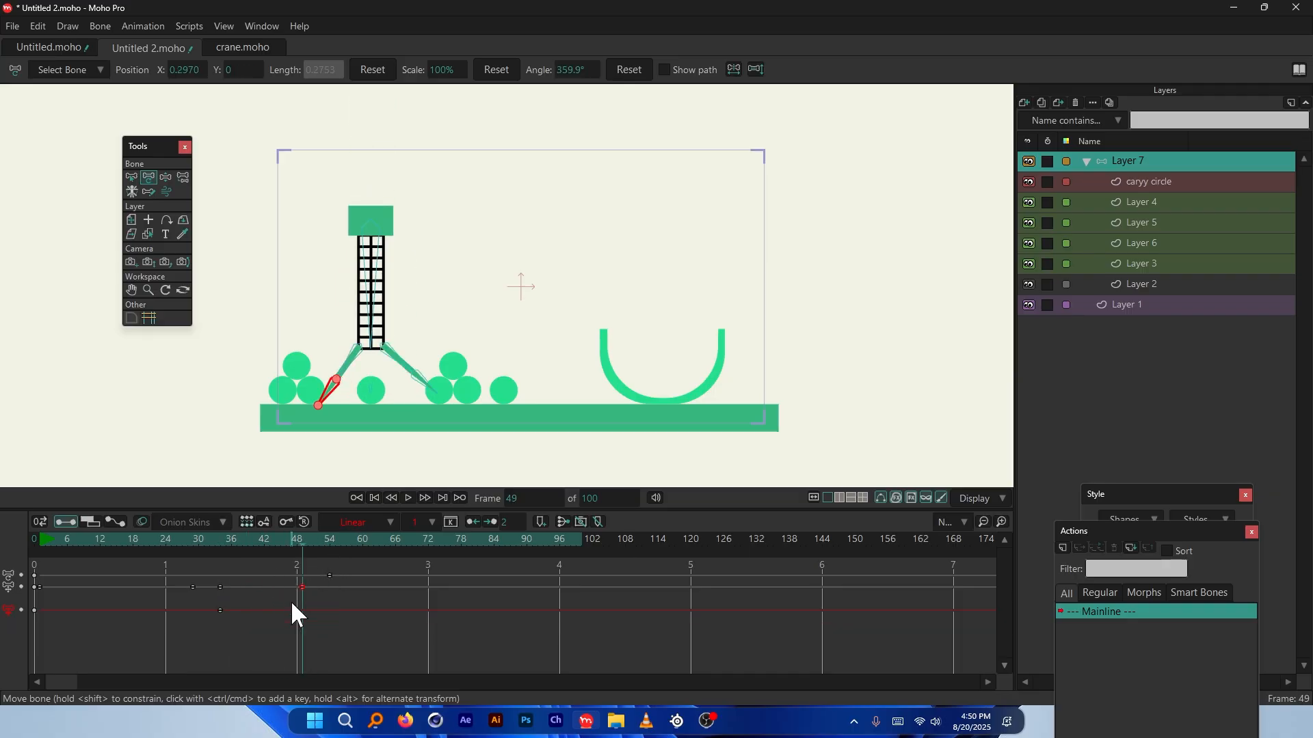
{"action": "key", "text": "ctrl+z"}
Activate the caryy circle layer, return to the crane's bone layer, and check the pose at frame 34
{"action": "left_click", "coordinate": [371, 390], "text": "ctrl+alt"}
{"action": "scroll", "coordinate": [376, 435], "scroll_direction": "up", "scroll_amount": 2}
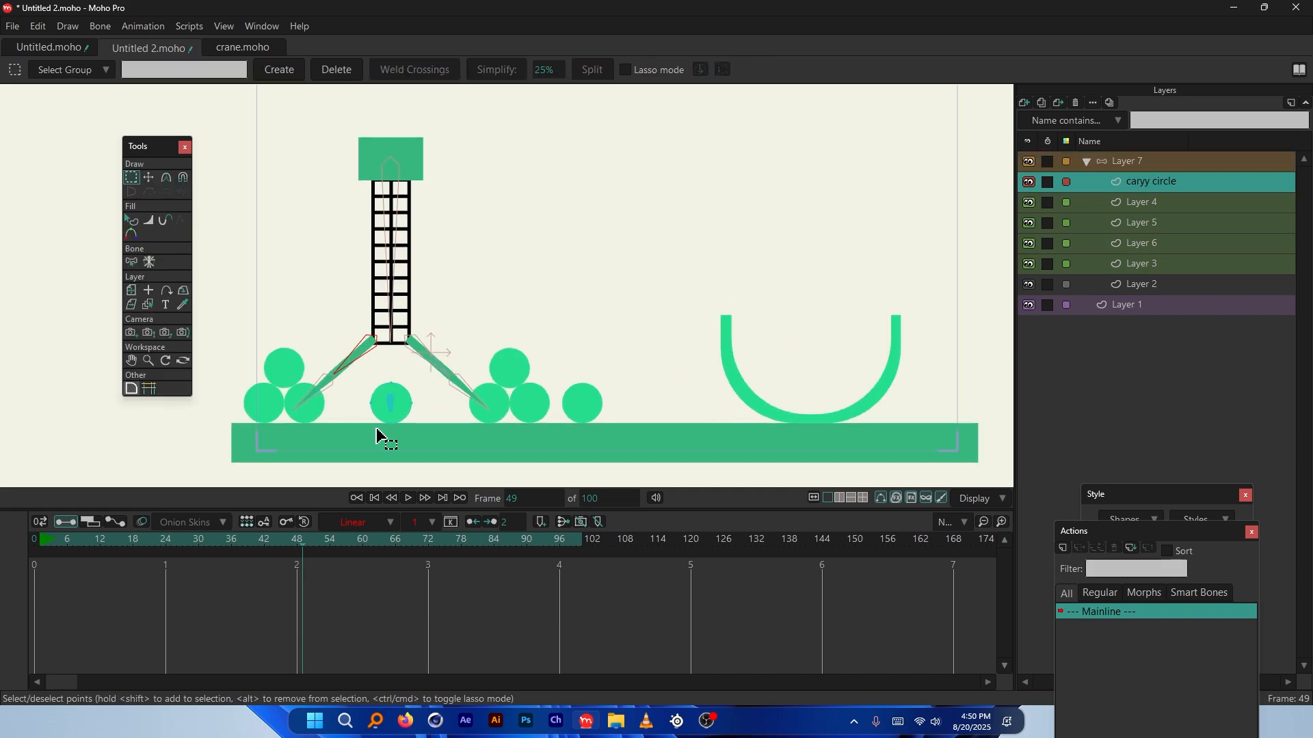
{"action": "scroll", "coordinate": [377, 435], "scroll_direction": "up", "scroll_amount": 2}
{"action": "left_click", "coordinate": [1115, 166]}
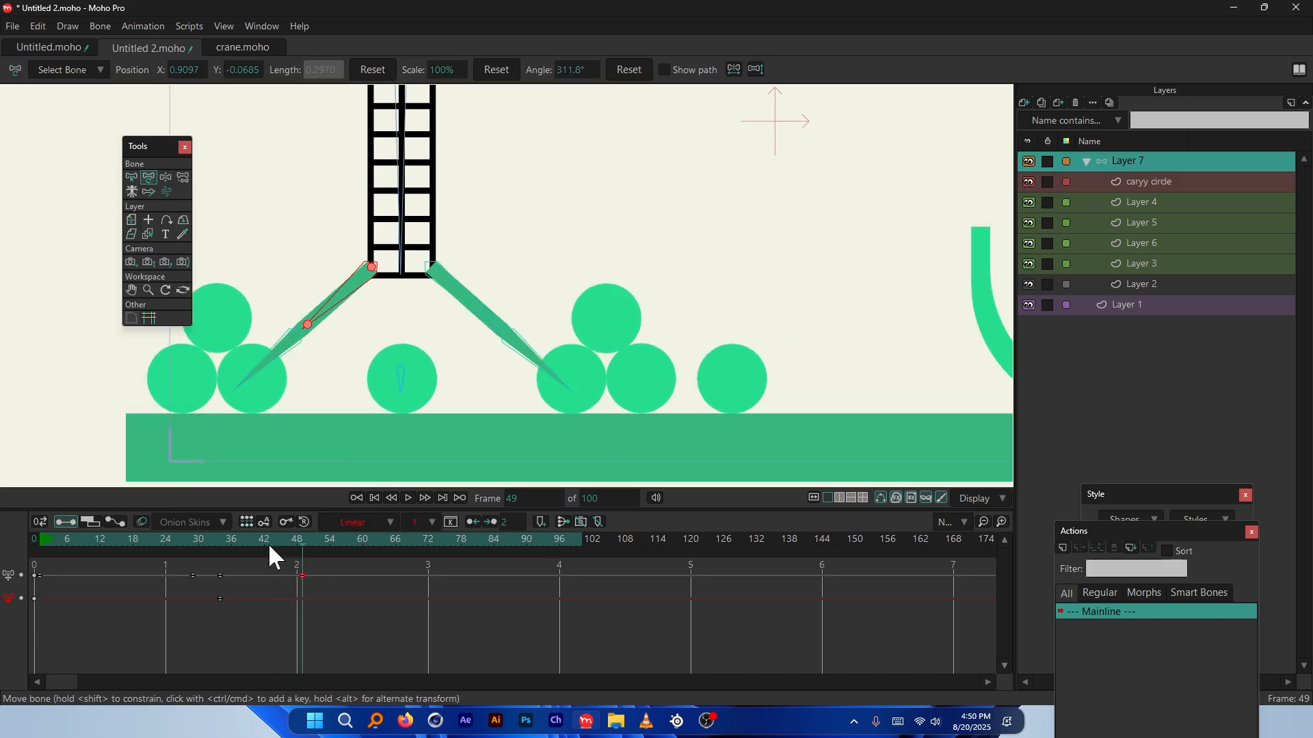
{"action": "left_click_drag", "start_coordinate": [271, 541], "coordinate": [299, 552]}
{"action": "scroll", "coordinate": [328, 324], "scroll_direction": "up", "scroll_amount": 1}
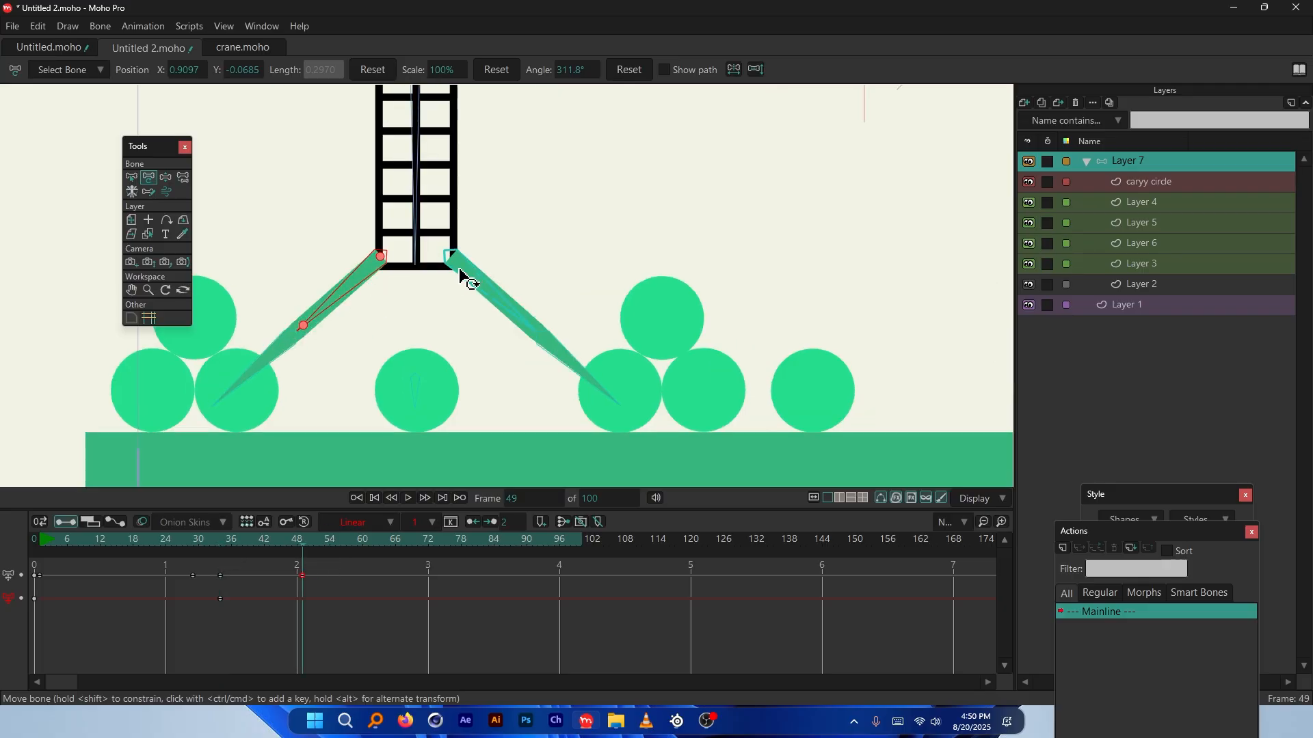
At frame 54, rotate the right arm's upper and lower bones inward toward the circle
{"action": "left_click", "coordinate": [291, 346]}
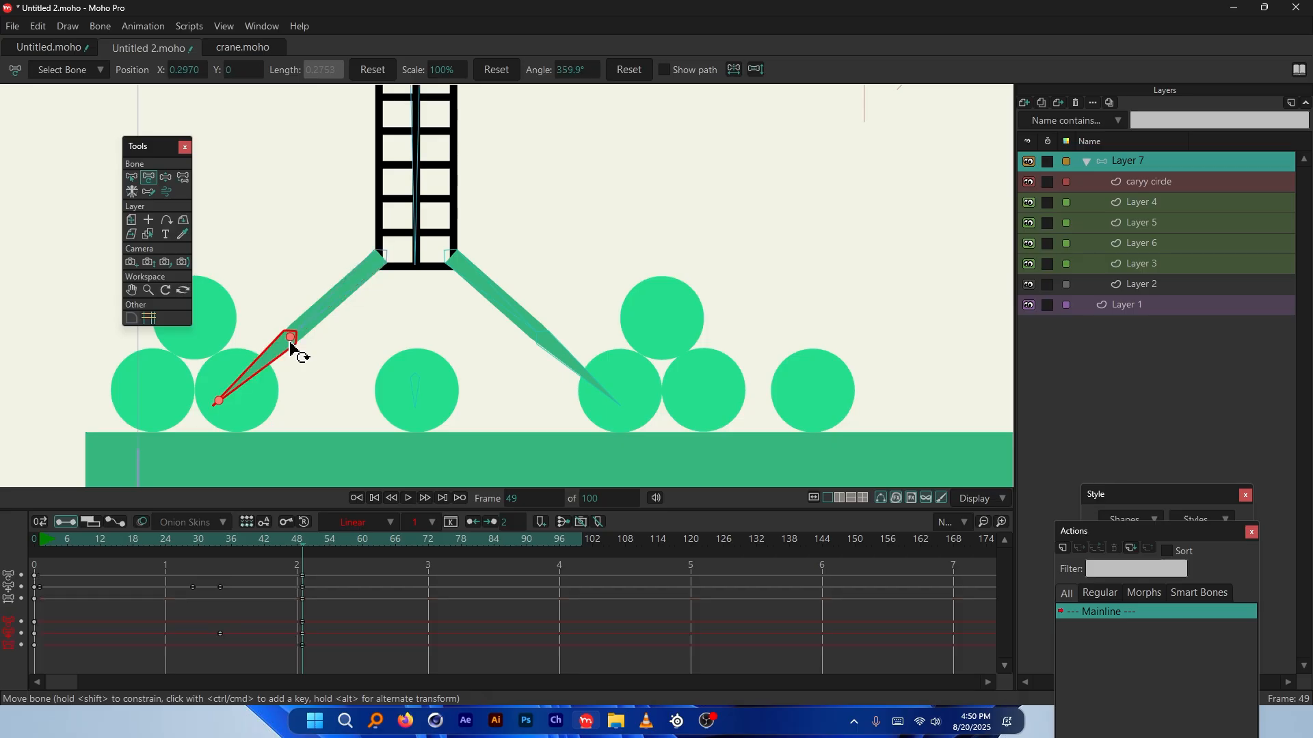
{"action": "left_click", "coordinate": [485, 286]}
{"action": "left_click", "coordinate": [551, 352]}
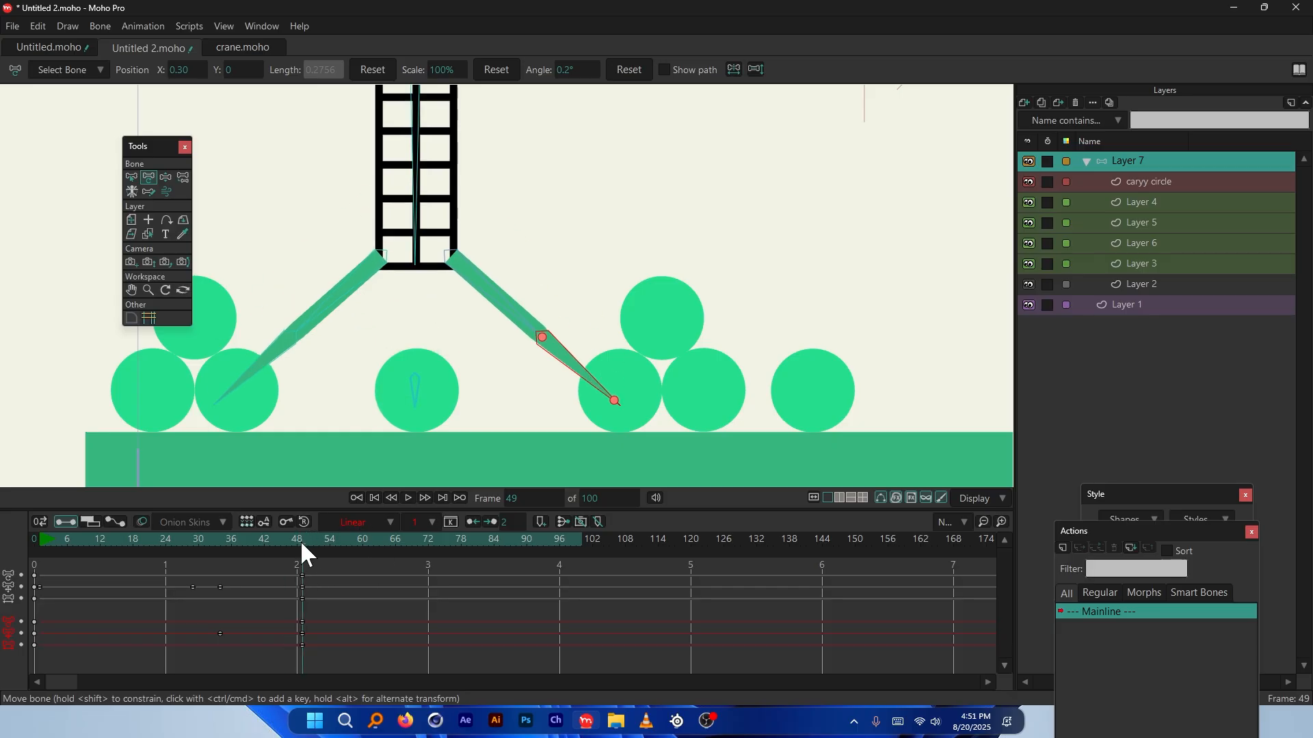
{"action": "left_click_drag", "start_coordinate": [301, 540], "coordinate": [330, 574]}
{"action": "left_click", "coordinate": [506, 311]}
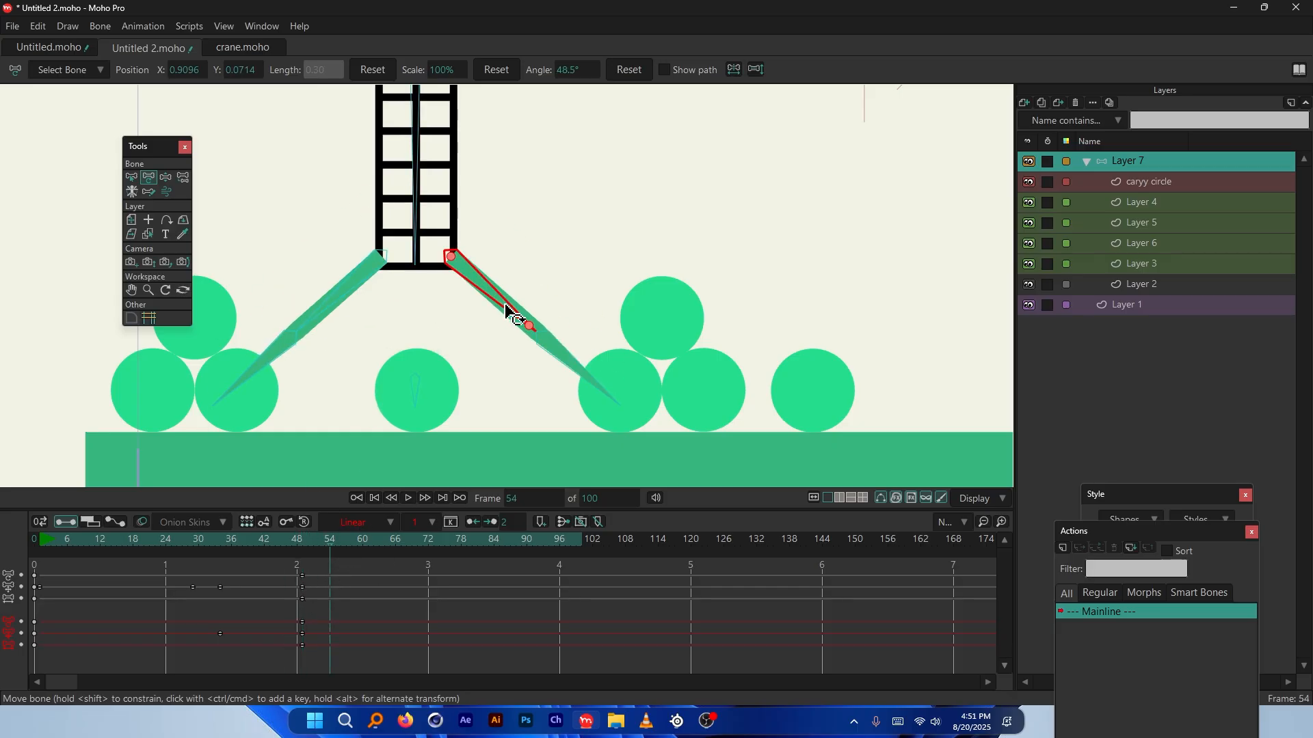
{"action": "left_click_drag", "start_coordinate": [506, 311], "coordinate": [489, 316]}
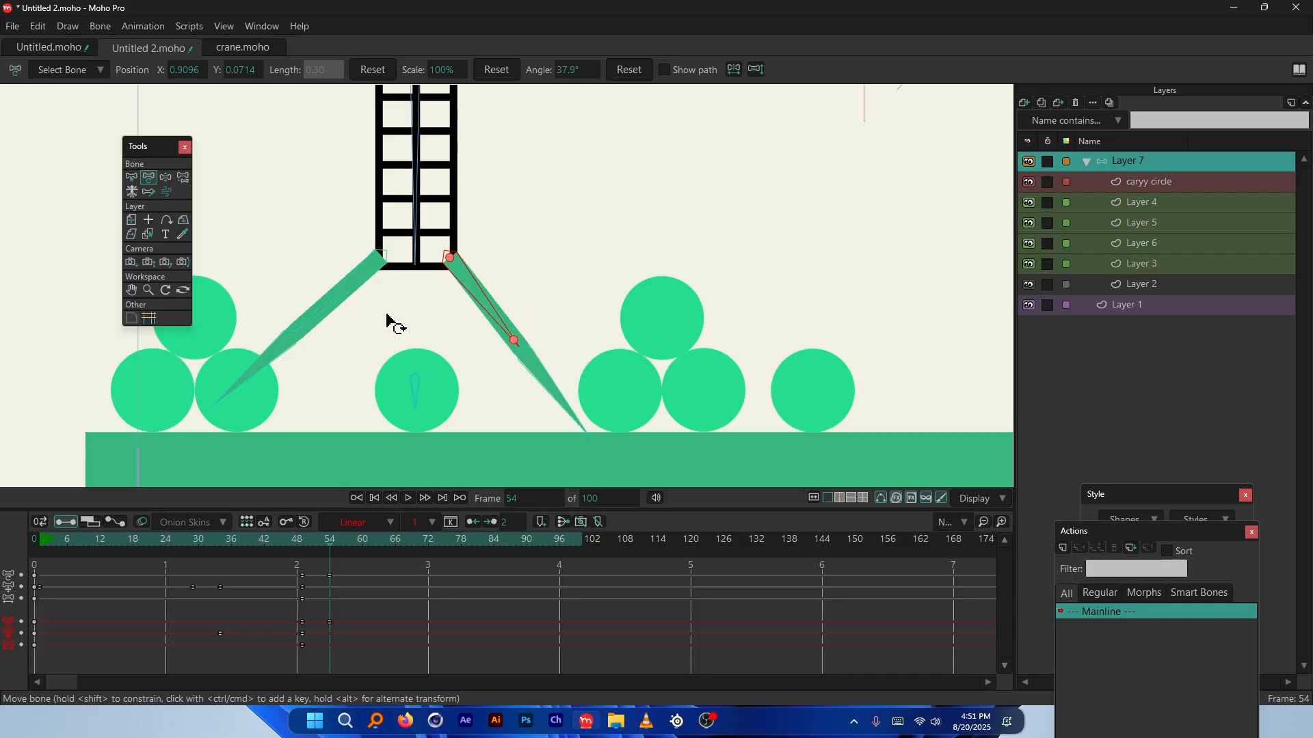
{"action": "left_click_drag", "start_coordinate": [346, 305], "coordinate": [362, 309]}
{"action": "left_click_drag", "start_coordinate": [515, 384], "coordinate": [484, 393]}
Fine-tune the left arm's upper bone angle and scrub back to preview the claw motion
{"action": "scroll", "coordinate": [484, 393], "scroll_direction": "up", "scroll_amount": 3}
{"action": "scroll", "coordinate": [484, 402], "scroll_direction": "up", "scroll_amount": 2}
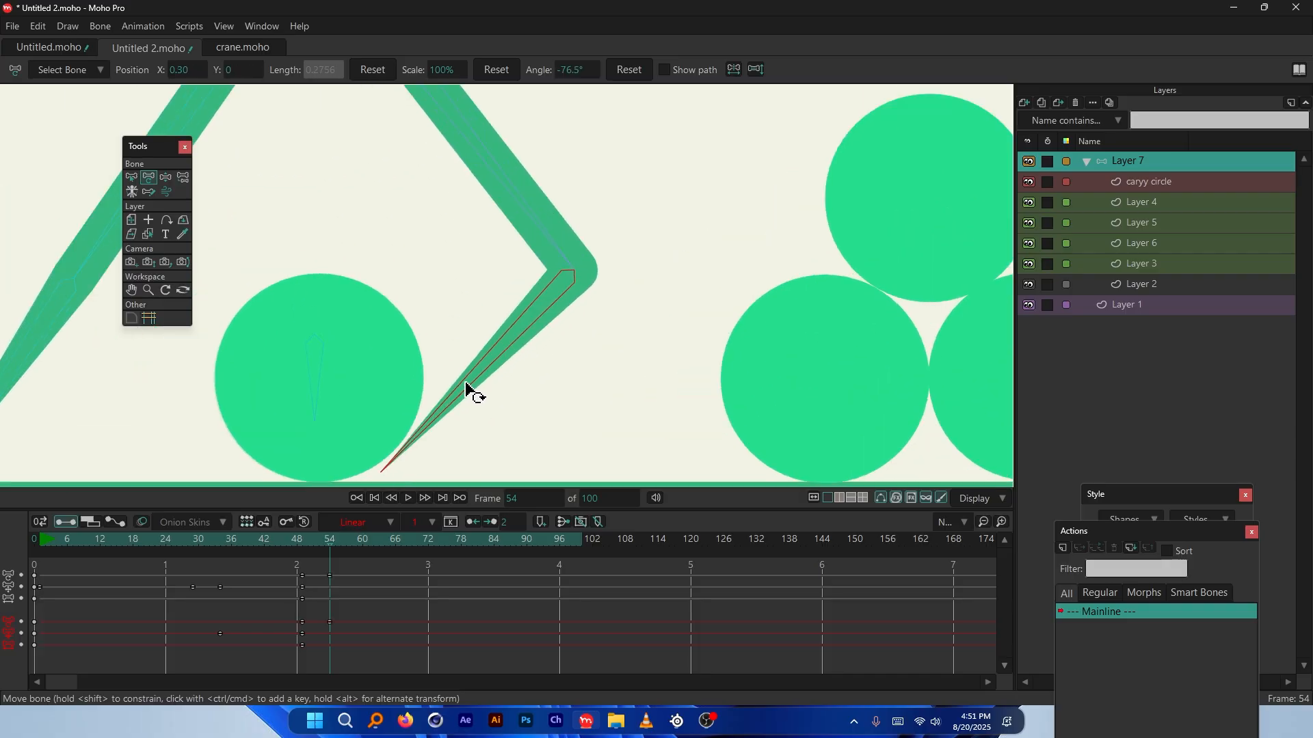
{"action": "scroll", "coordinate": [496, 393], "scroll_direction": "down", "scroll_amount": 5}
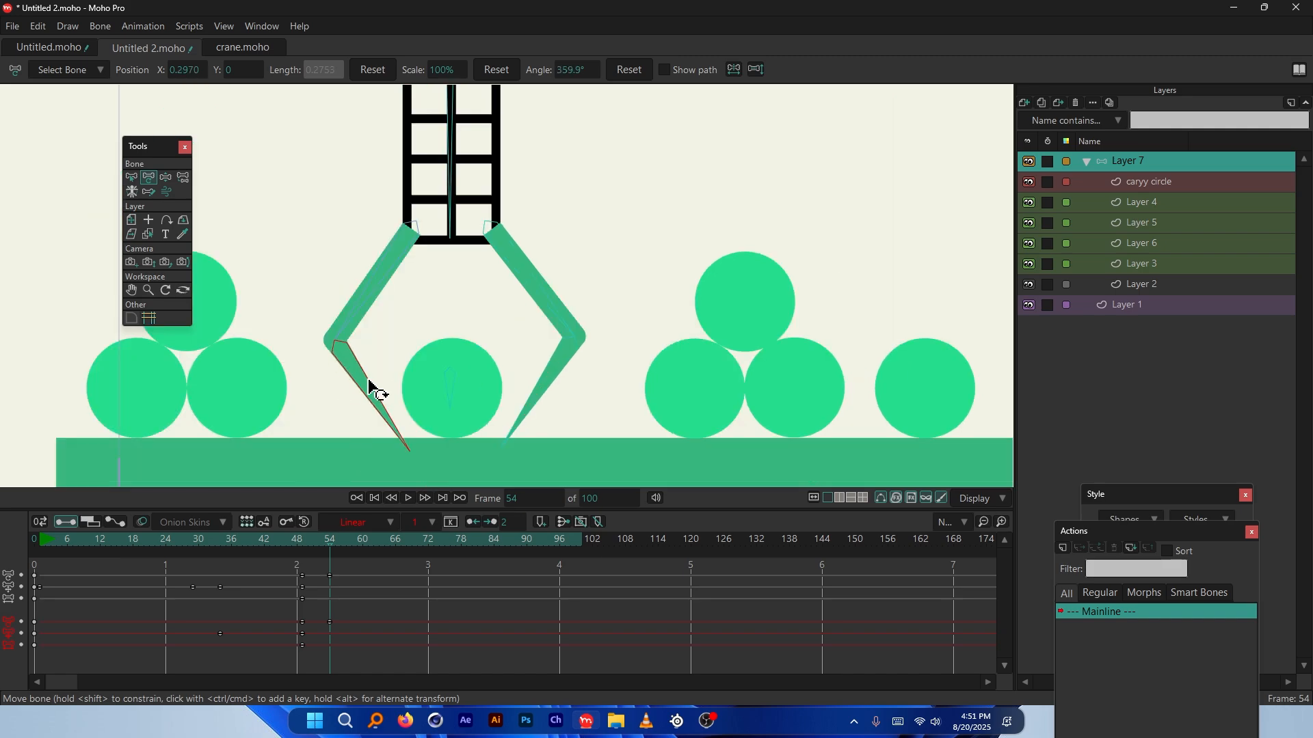
{"action": "left_click", "coordinate": [374, 305]}
{"action": "left_click_drag", "start_coordinate": [374, 305], "coordinate": [384, 308]}
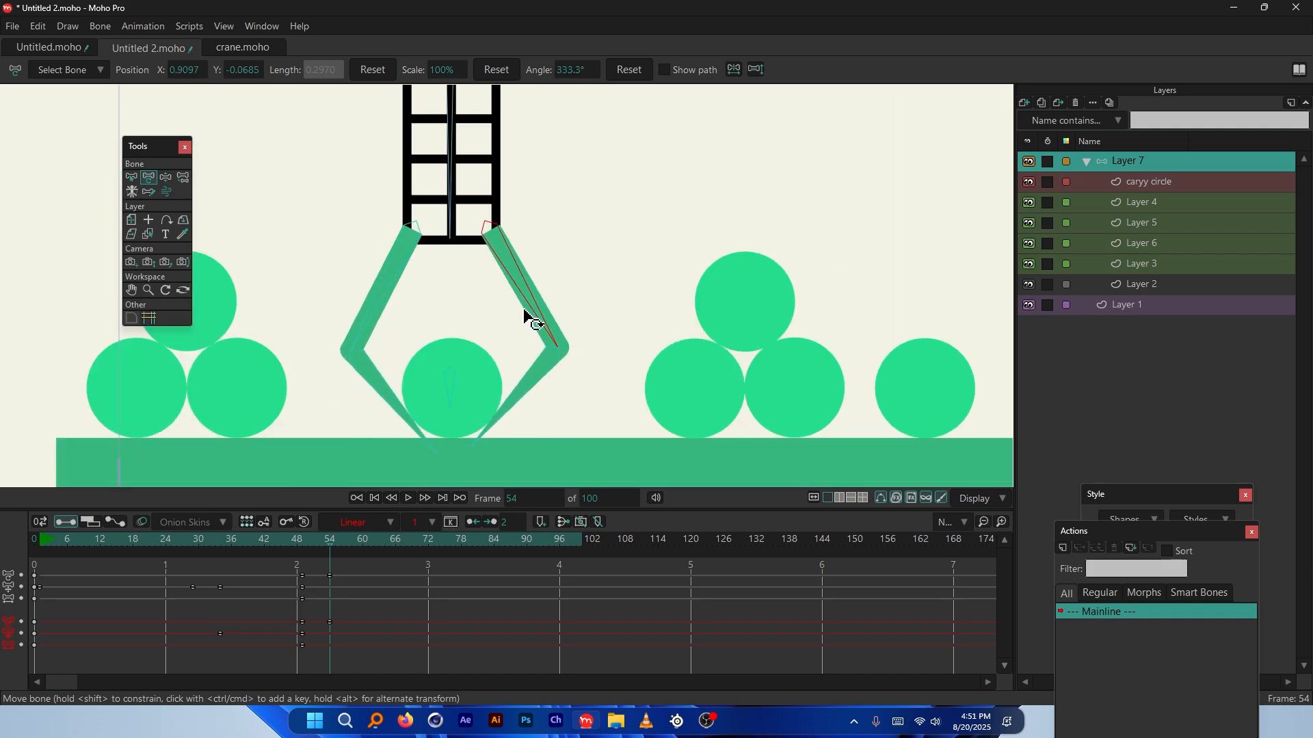
{"action": "left_click", "coordinate": [495, 339]}
{"action": "scroll", "coordinate": [449, 437], "scroll_direction": "up", "scroll_amount": 3}
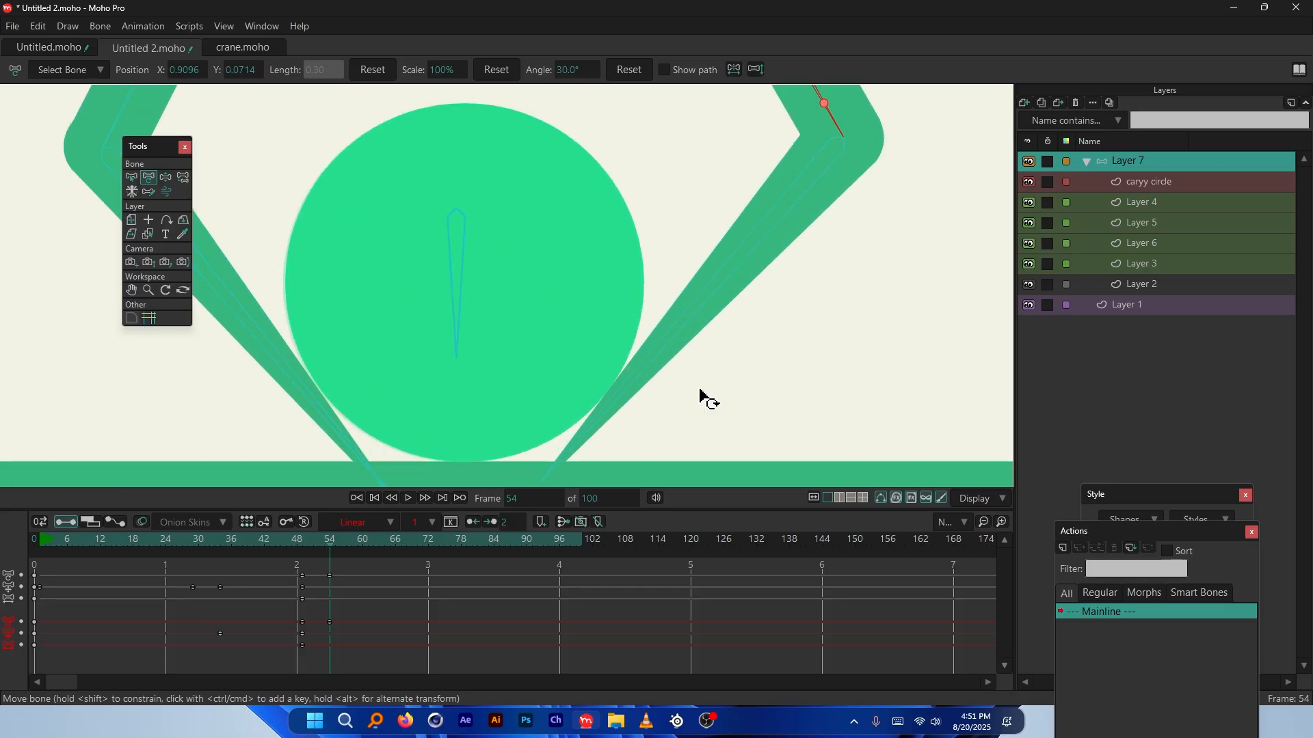
{"action": "scroll", "coordinate": [413, 401], "scroll_direction": "down", "scroll_amount": 6}
{"action": "left_click_drag", "start_coordinate": [331, 547], "coordinate": [264, 533]}
{"action": "key", "text": "space"}
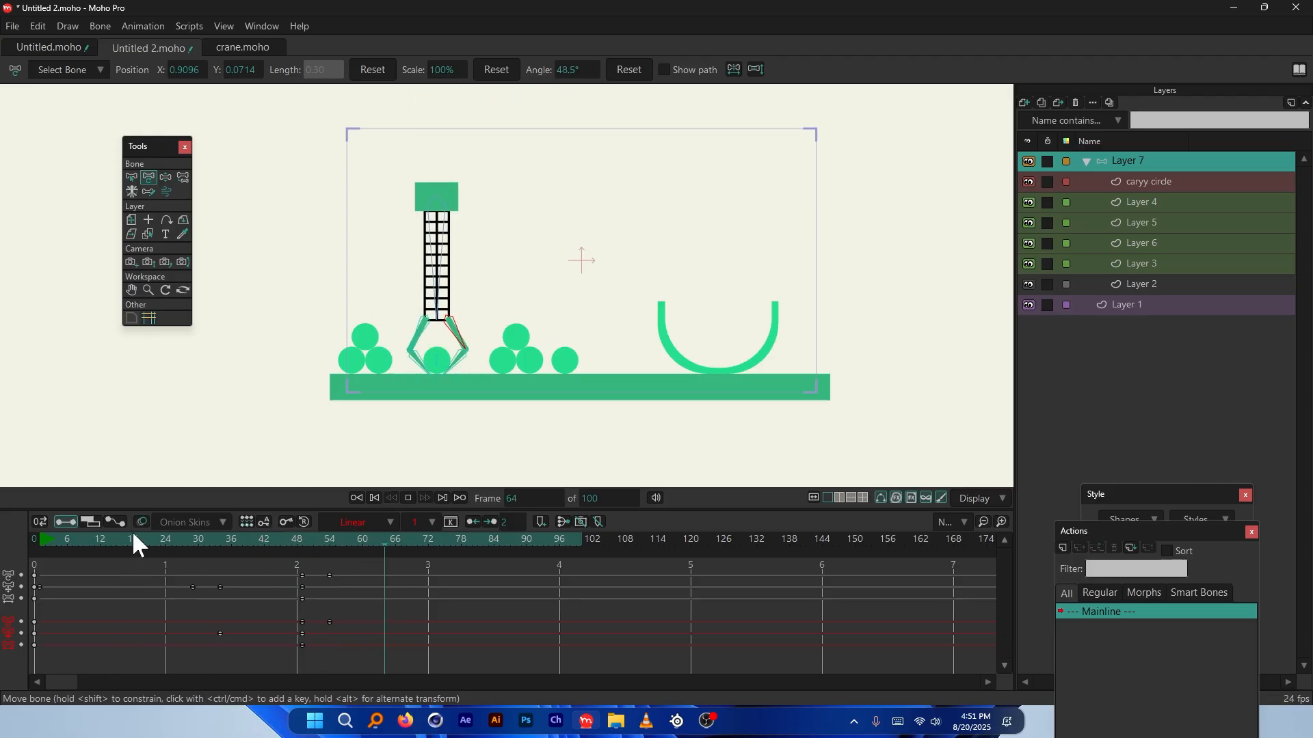
{"action": "key", "text": "space"}
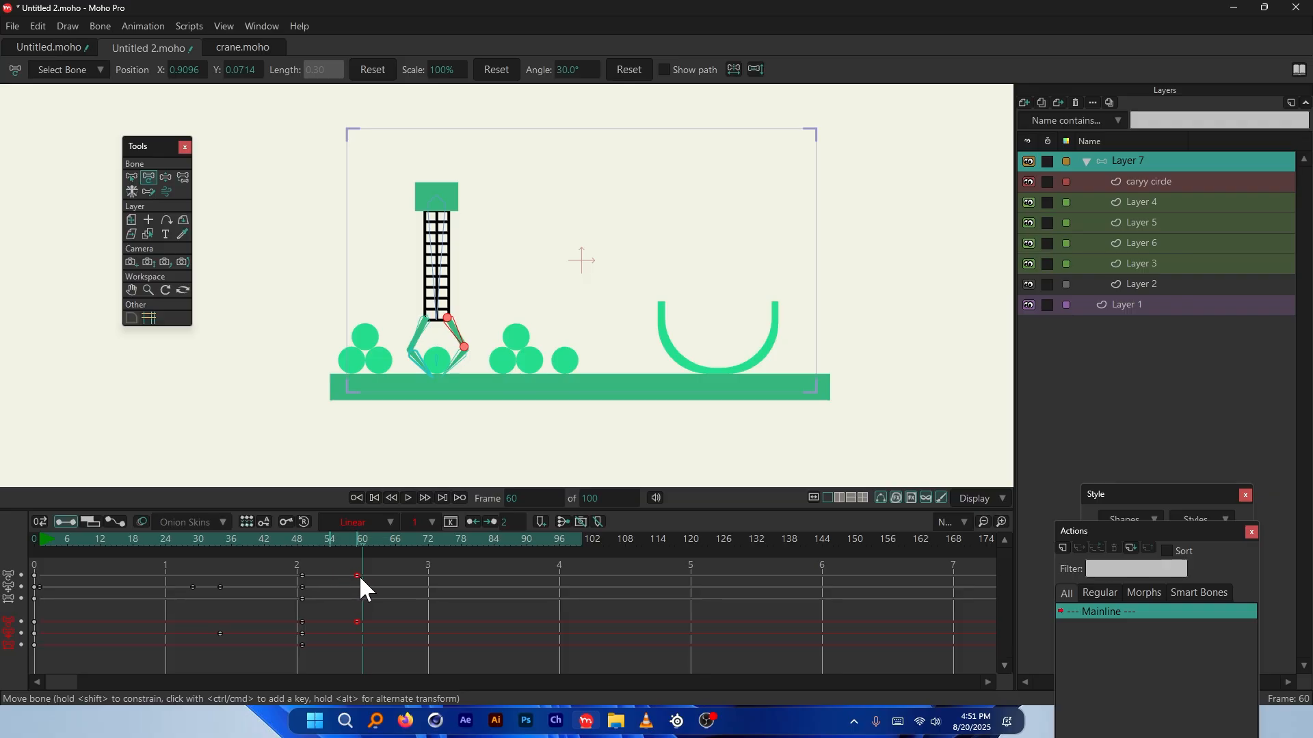
{"action": "key", "text": "space"}
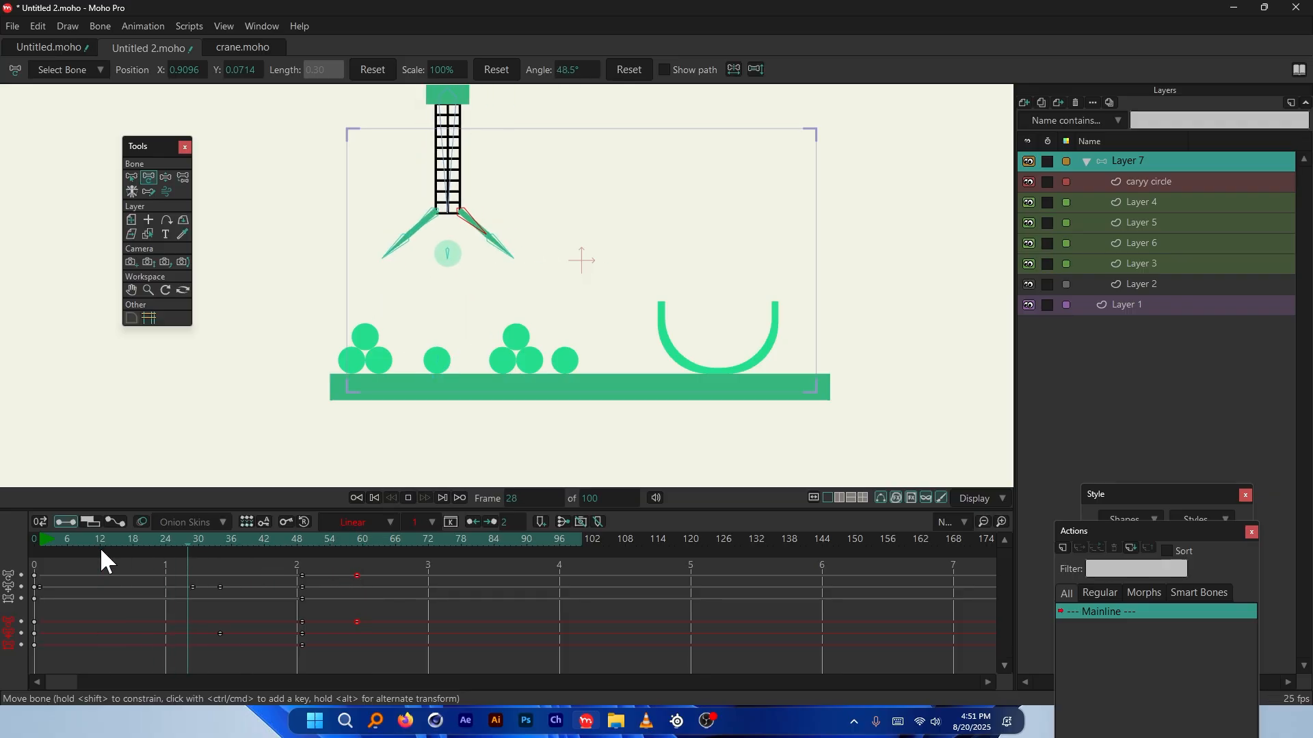
{"action": "left_click", "coordinate": [306, 544]}
{"action": "left_click", "coordinate": [311, 546]}
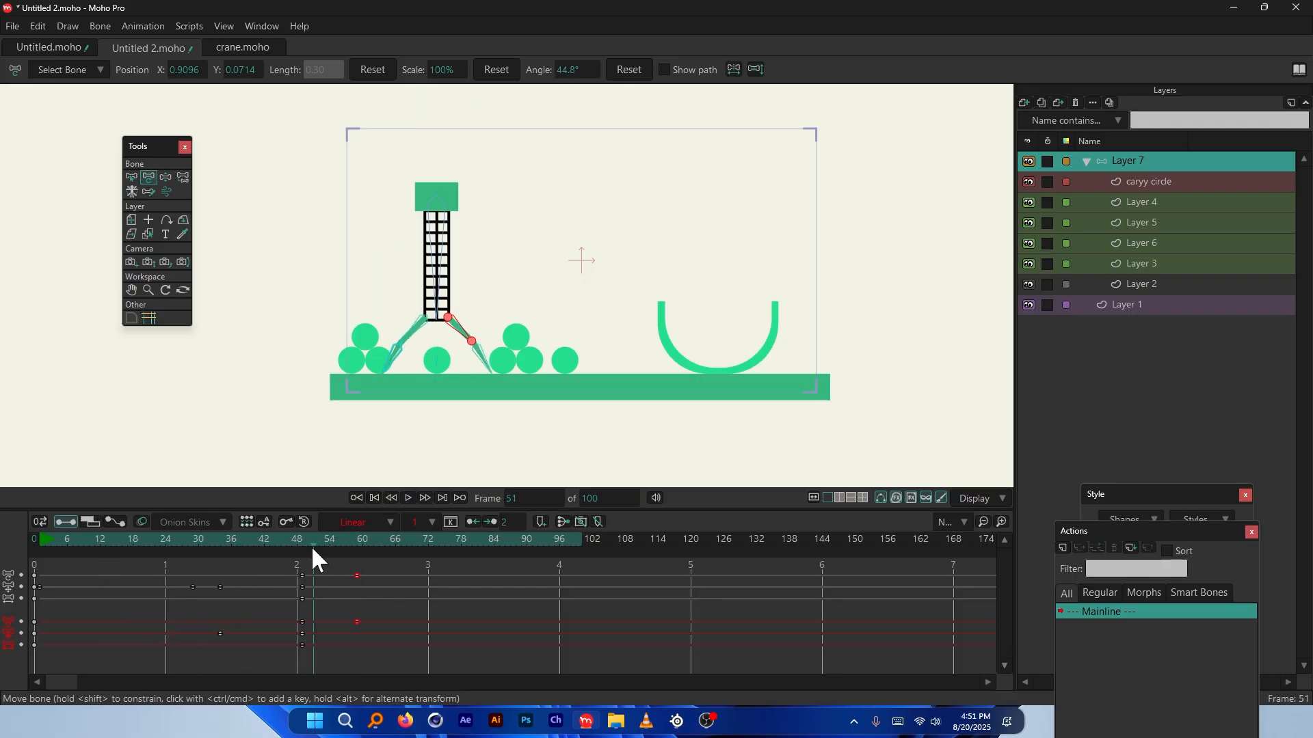
{"action": "left_click_drag", "start_coordinate": [310, 546], "coordinate": [269, 551]}
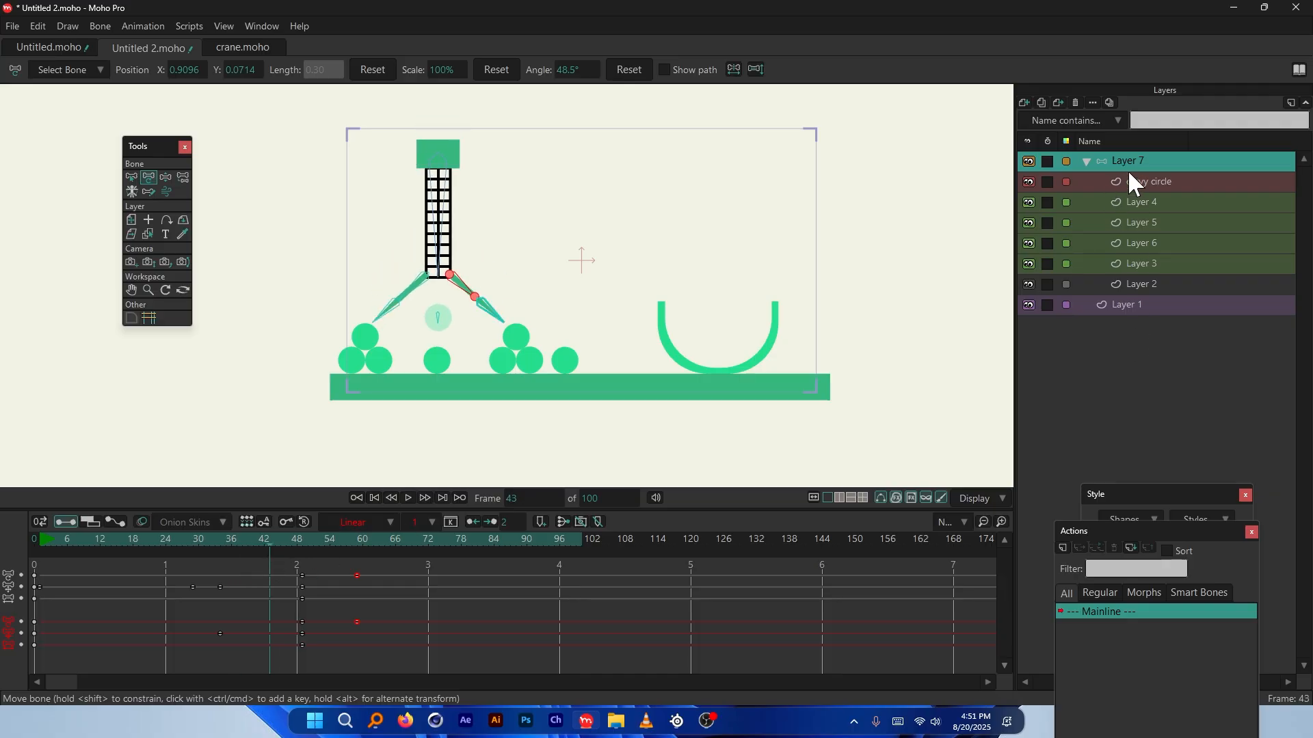
{"action": "left_click_drag", "start_coordinate": [271, 551], "coordinate": [305, 562]}
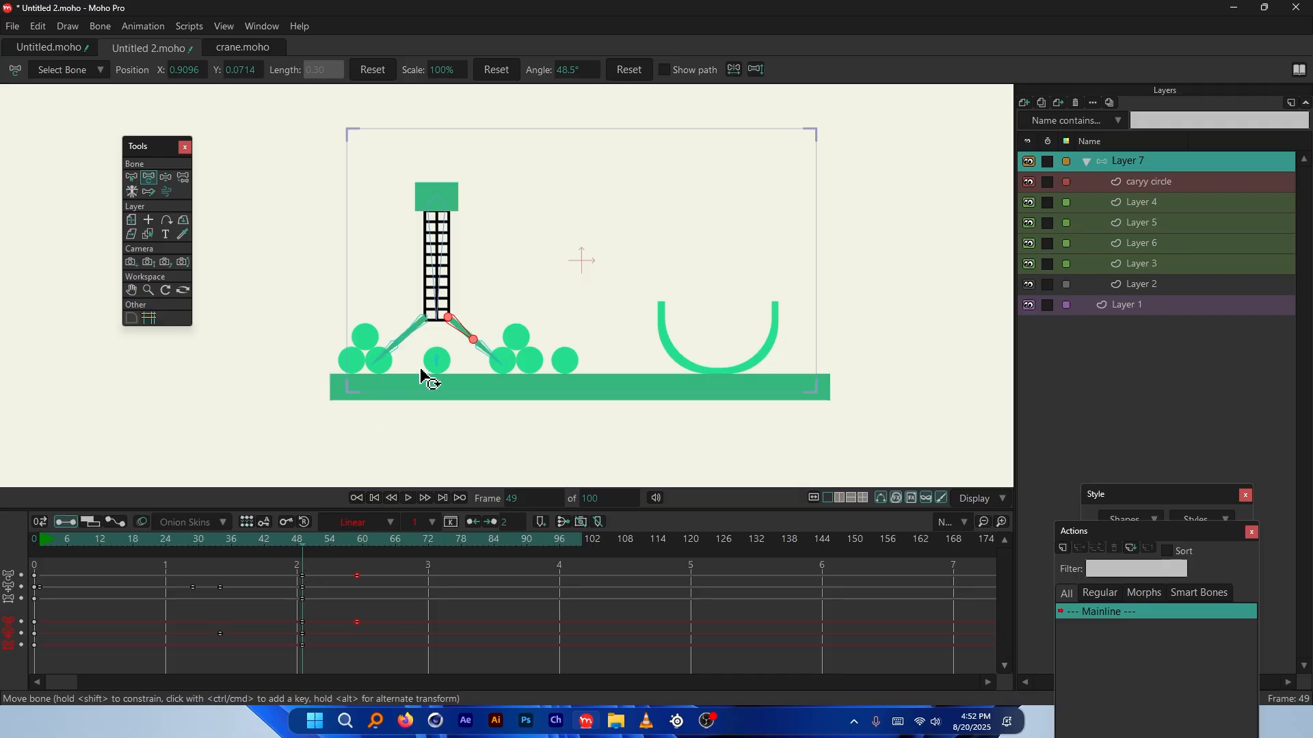
Select the crane's arm bones and shift their keys toward frame 52, then undo the shift
{"action": "scroll", "coordinate": [422, 372], "scroll_direction": "up", "scroll_amount": 4}
{"action": "key", "text": "b"}
{"action": "left_click_drag", "start_coordinate": [328, 305], "coordinate": [557, 348]}
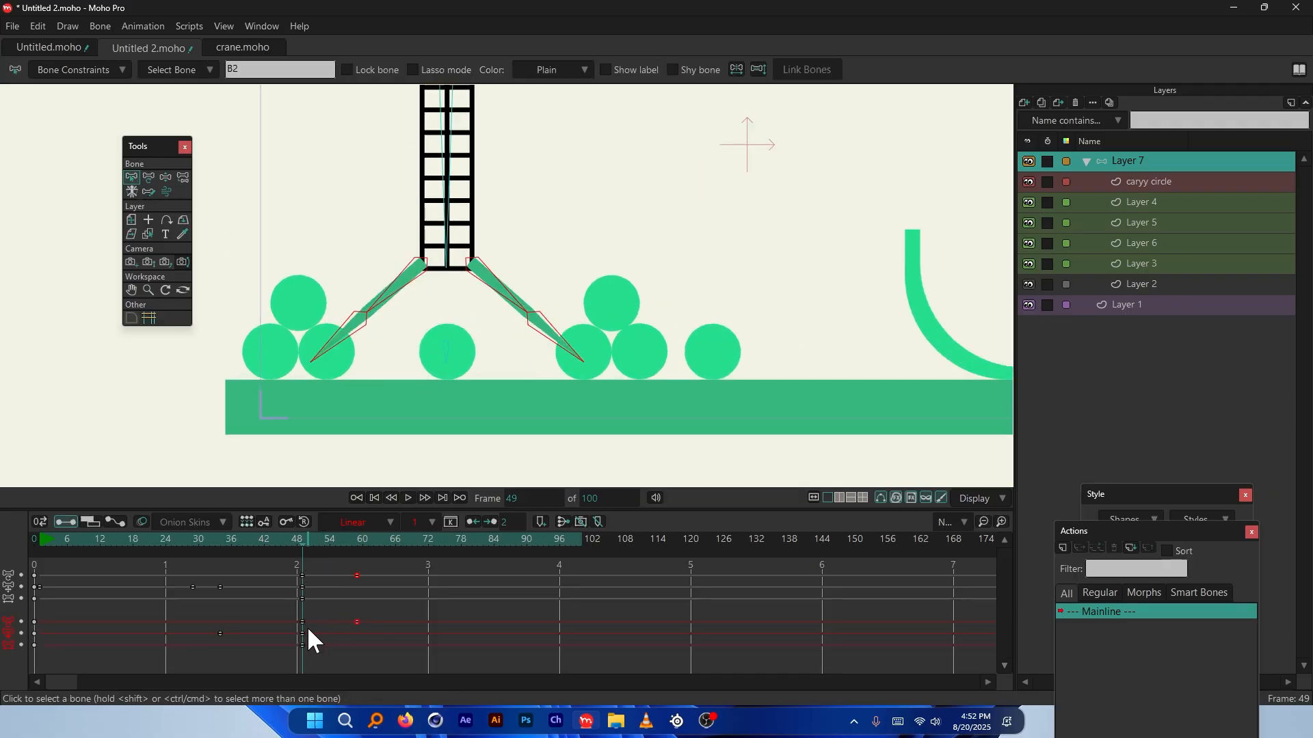
{"action": "left_click_drag", "start_coordinate": [302, 635], "coordinate": [324, 634]}
{"action": "key", "text": "ctrl+z"}
Reselect the arm bones, move their frame-48 keys to about frame 52, and play to check timing
{"action": "left_click", "coordinate": [561, 345]}
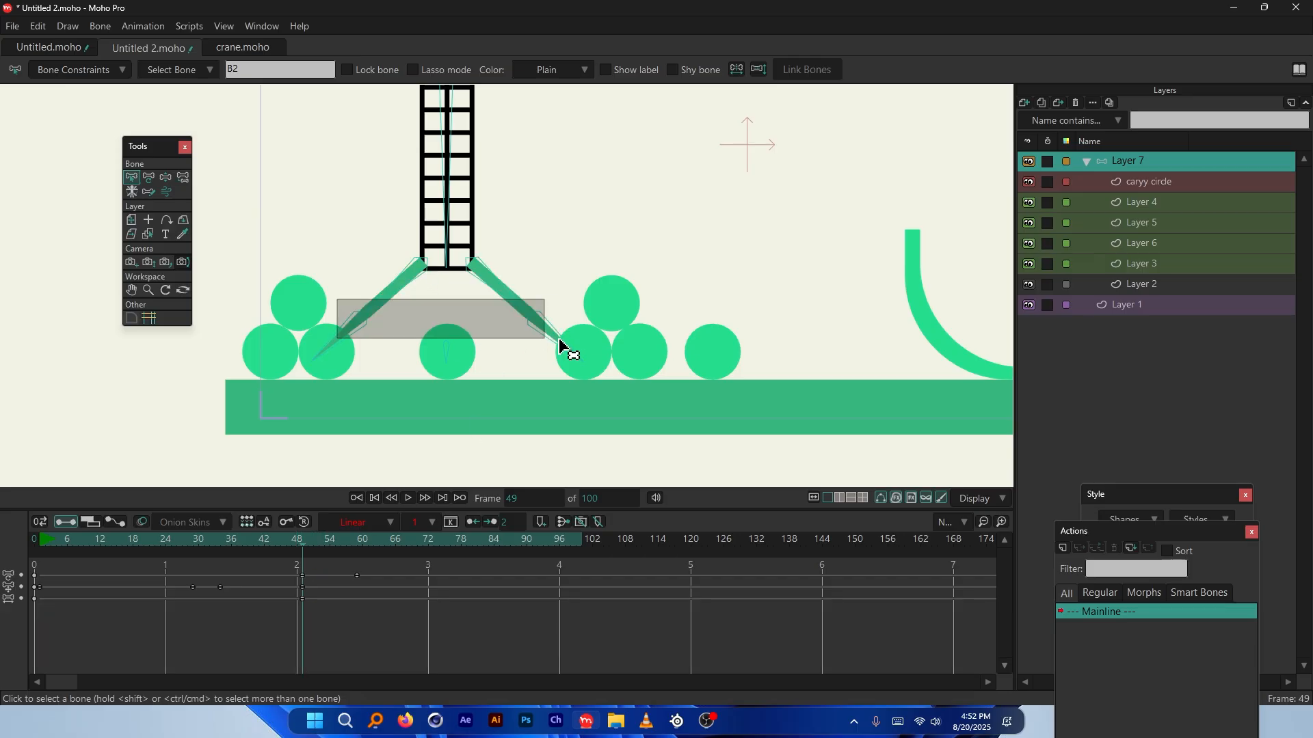
{"action": "left_click_drag", "start_coordinate": [551, 299], "coordinate": [322, 342]}
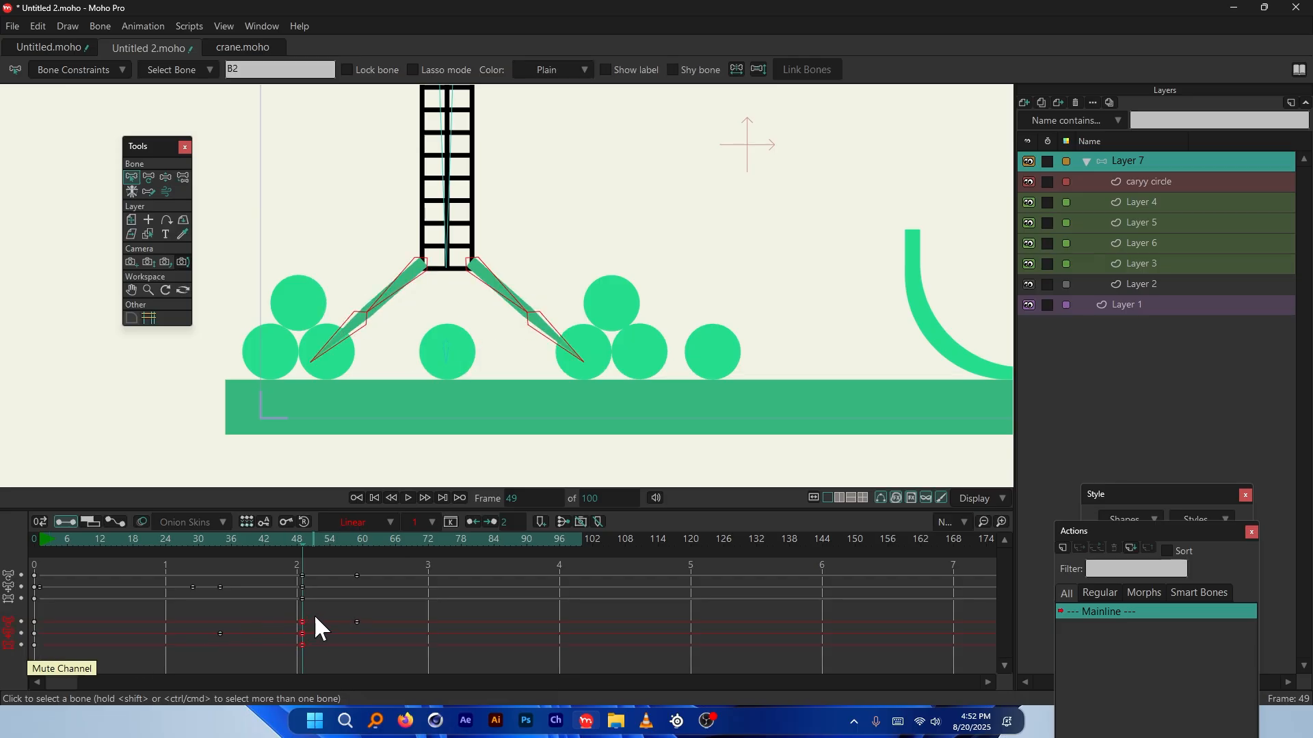
{"action": "left_click_drag", "start_coordinate": [314, 614], "coordinate": [401, 620]}
{"action": "key", "text": "space"}
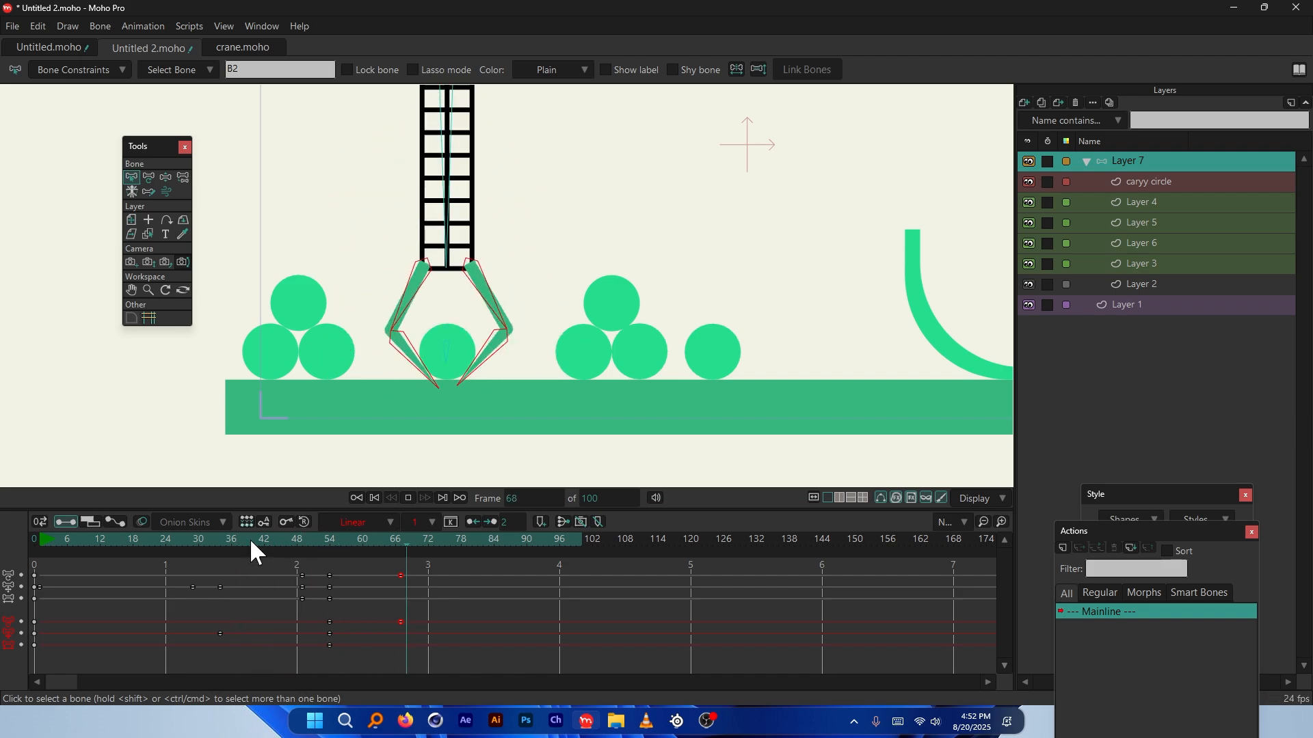
{"action": "key", "text": "space"}
Adjust the view zoom and play the animation again to review the retimed grip
{"action": "scroll", "coordinate": [454, 345], "scroll_direction": "down", "scroll_amount": 3}
{"action": "scroll", "coordinate": [465, 332], "scroll_direction": "up", "scroll_amount": 1}
{"action": "scroll", "coordinate": [462, 332], "scroll_direction": "up", "scroll_amount": 2}
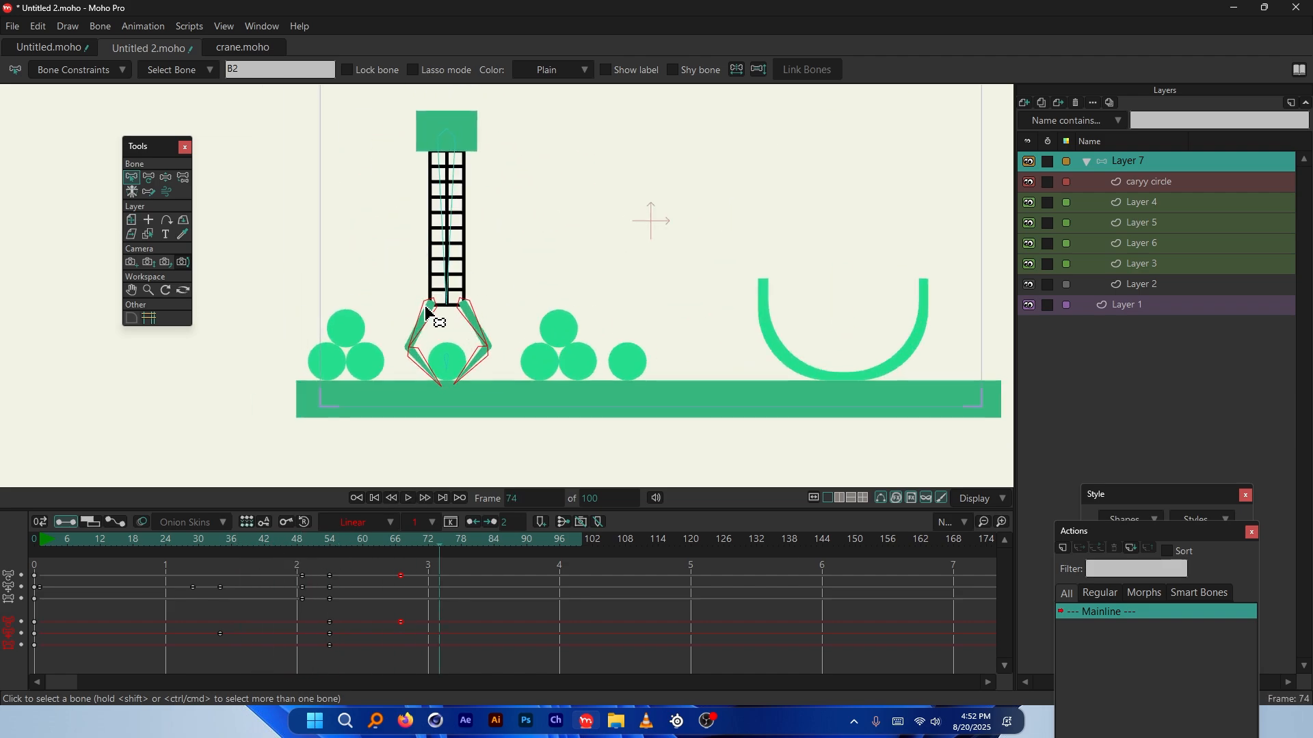
{"action": "scroll", "coordinate": [445, 338], "scroll_direction": "up", "scroll_amount": 2}
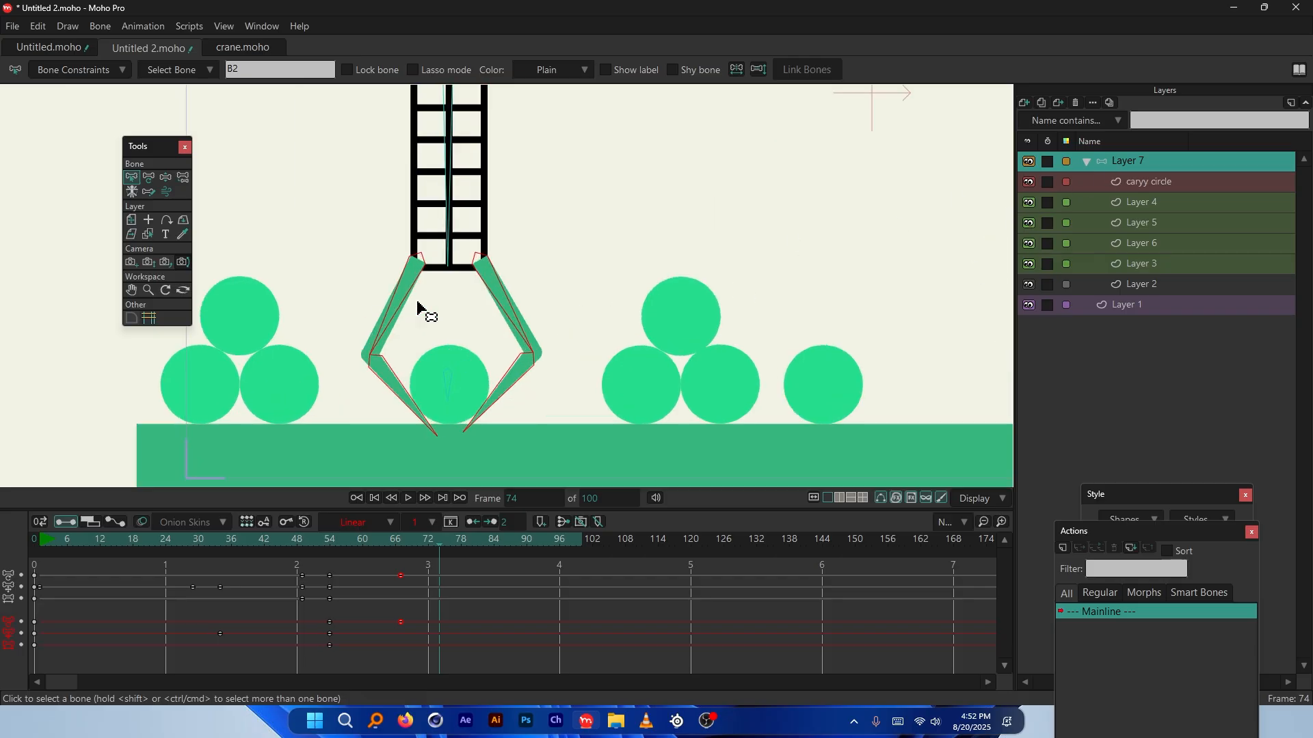
{"action": "scroll", "coordinate": [495, 359], "scroll_direction": "up", "scroll_amount": 2}
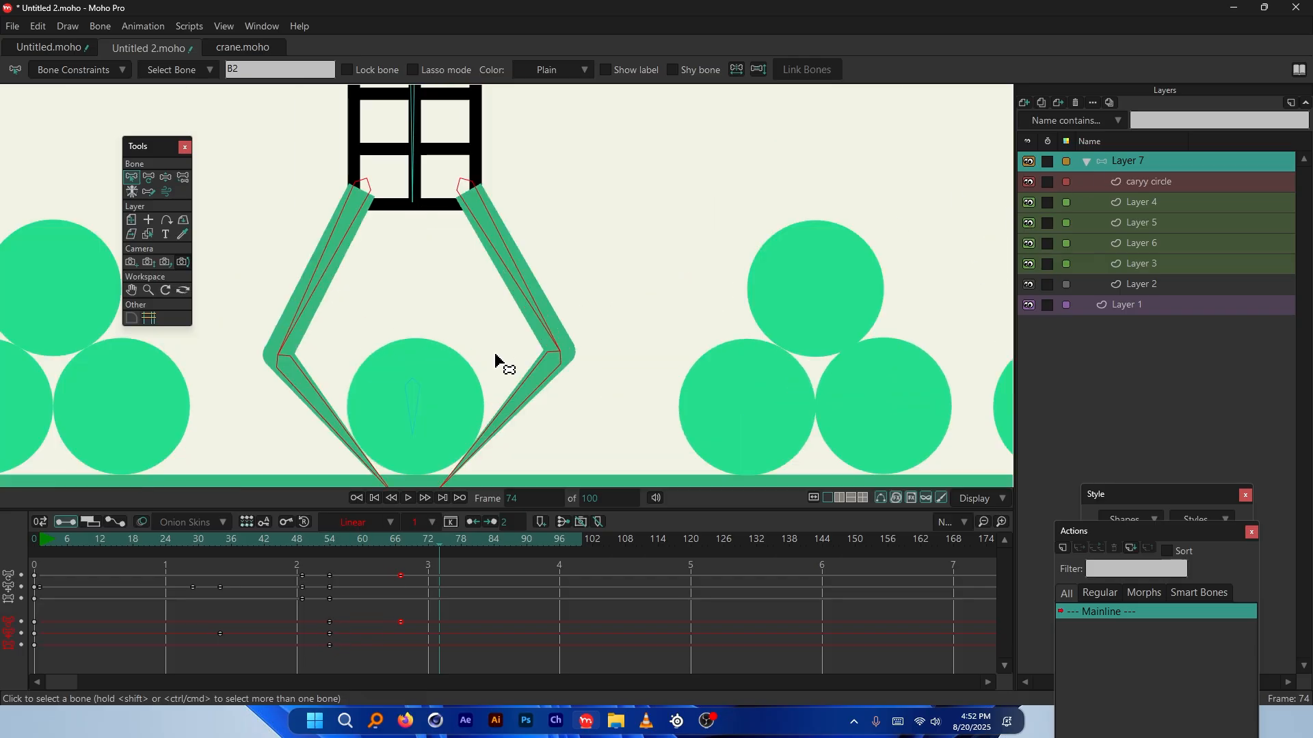
{"action": "scroll", "coordinate": [258, 357], "scroll_direction": "up", "scroll_amount": 3}
{"action": "scroll", "coordinate": [254, 354], "scroll_direction": "down", "scroll_amount": 3}
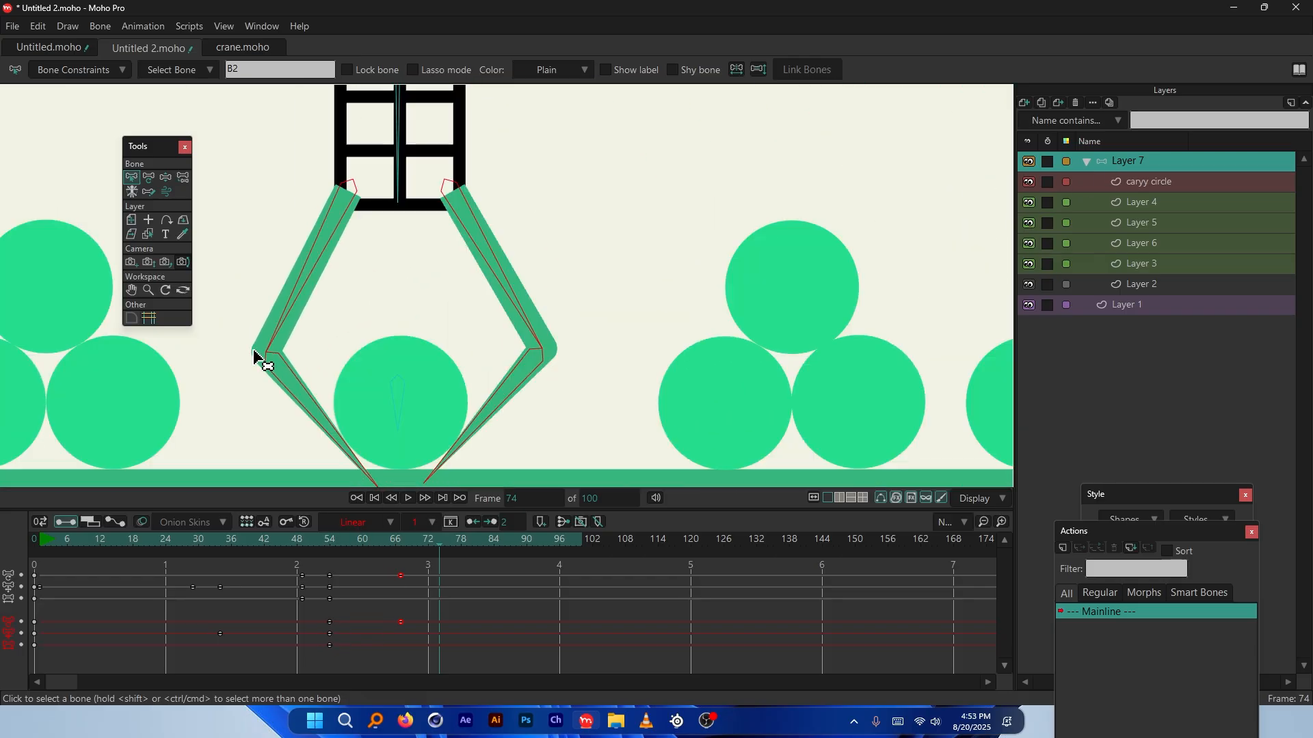
{"action": "scroll", "coordinate": [521, 357], "scroll_direction": "down", "scroll_amount": 8}
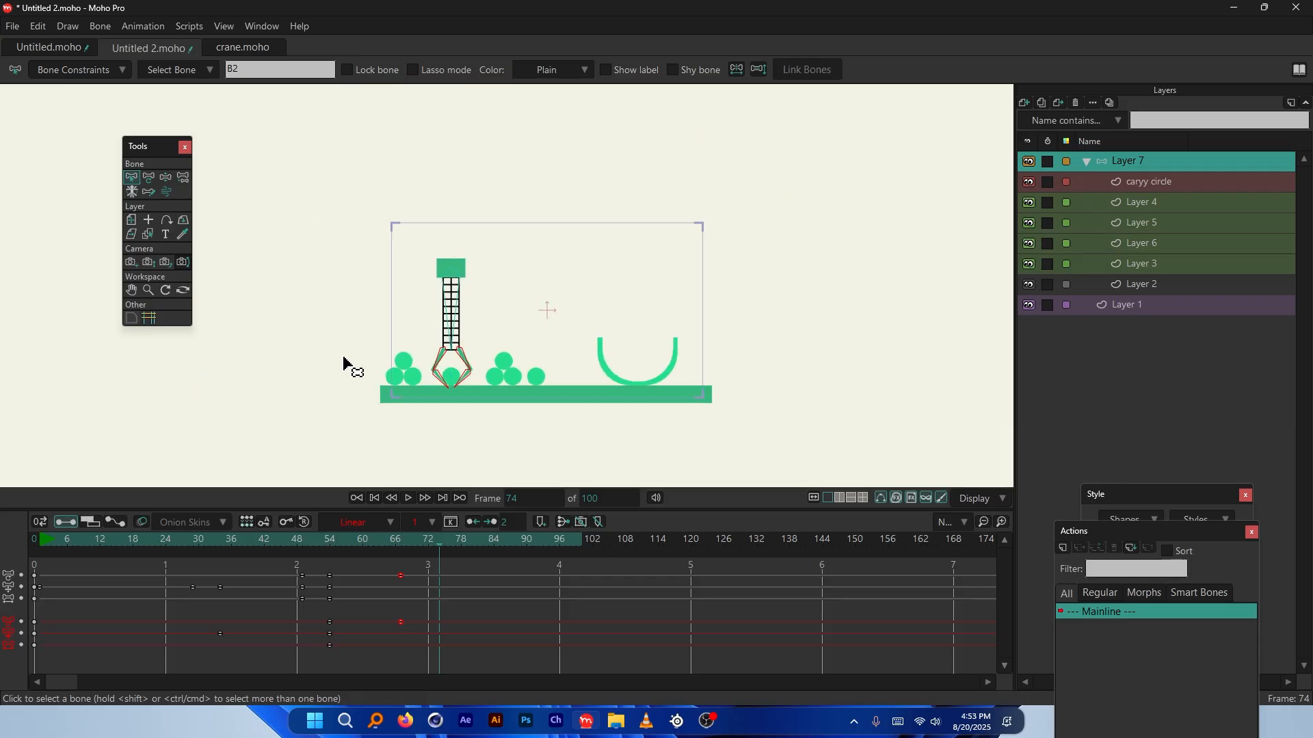
{"action": "scroll", "coordinate": [544, 283], "scroll_direction": "up", "scroll_amount": 1}
{"action": "scroll", "coordinate": [543, 283], "scroll_direction": "up", "scroll_amount": 1}
{"action": "key", "text": "space"}
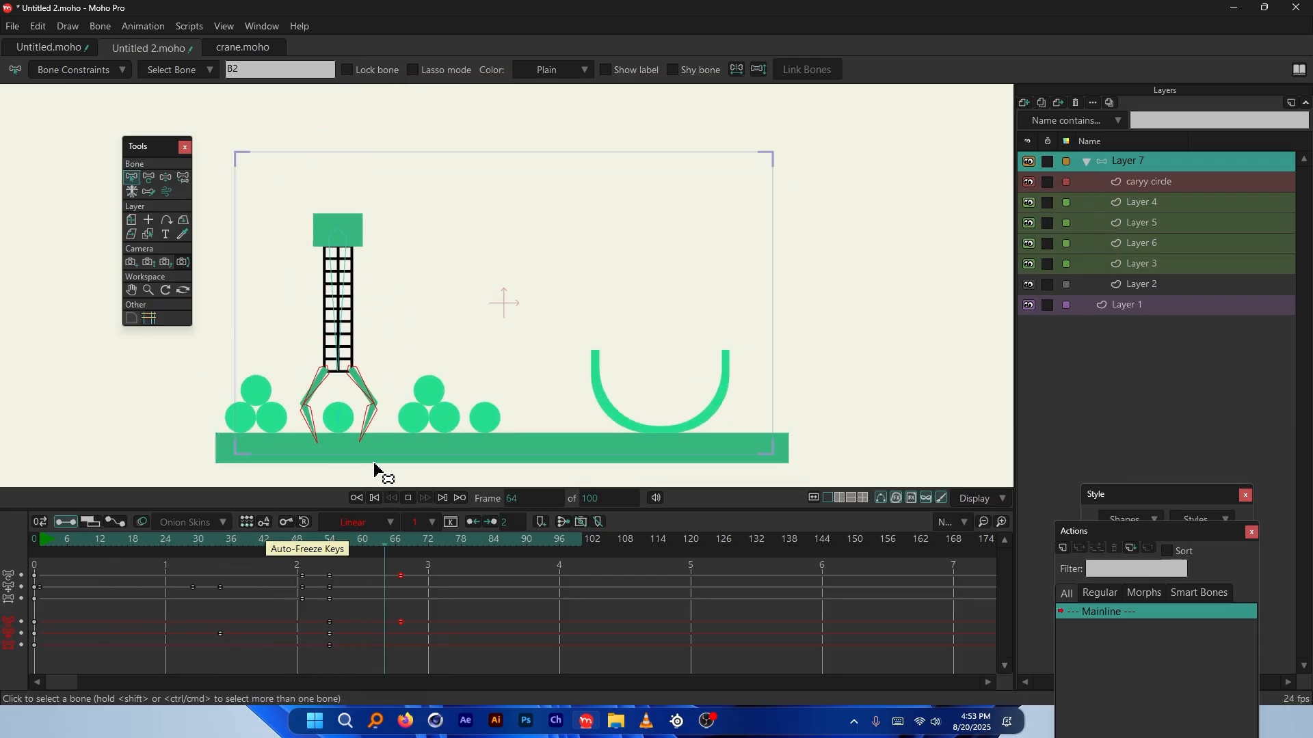
{"action": "key", "text": "space"}
{"action": "left_click", "coordinate": [260, 542]}
{"action": "left_click_drag", "start_coordinate": [261, 541], "coordinate": [321, 547]}
{"action": "left_click_drag", "start_coordinate": [421, 611], "coordinate": [347, 633]}
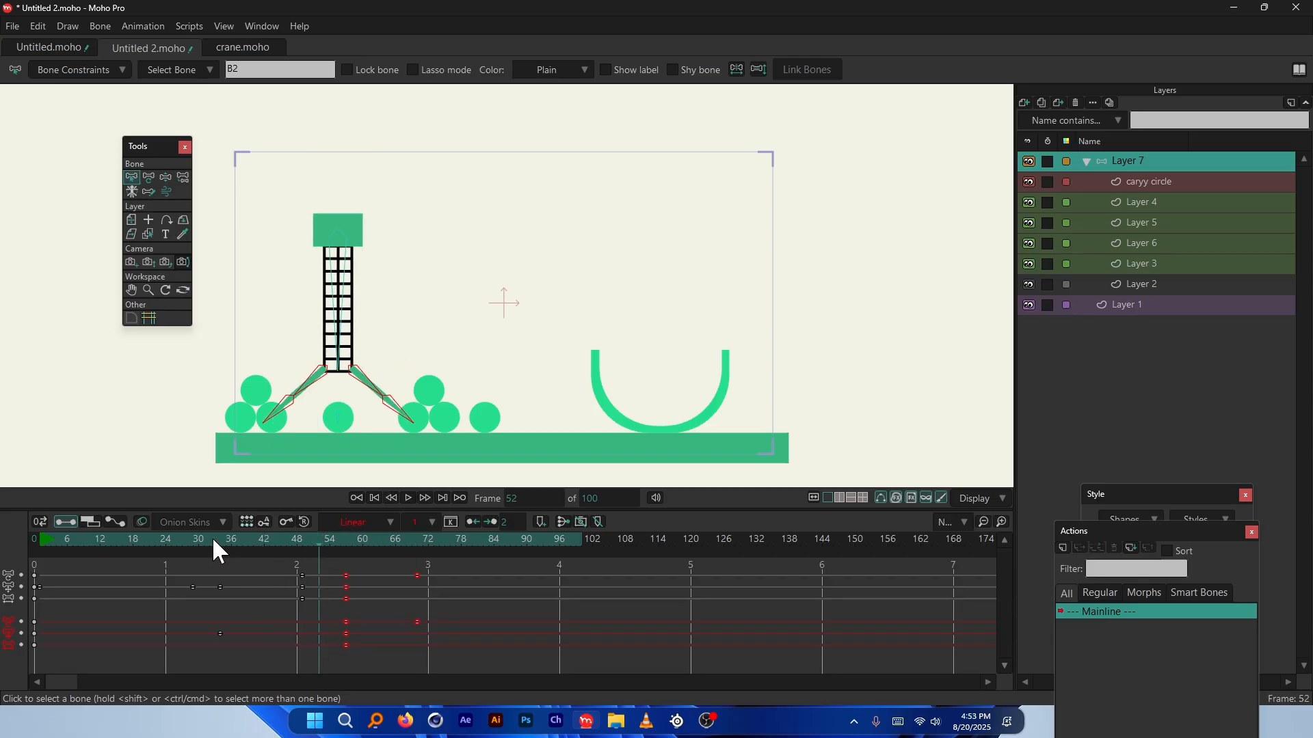
{"action": "left_click", "coordinate": [212, 537]}
{"action": "left_click", "coordinate": [347, 629]}
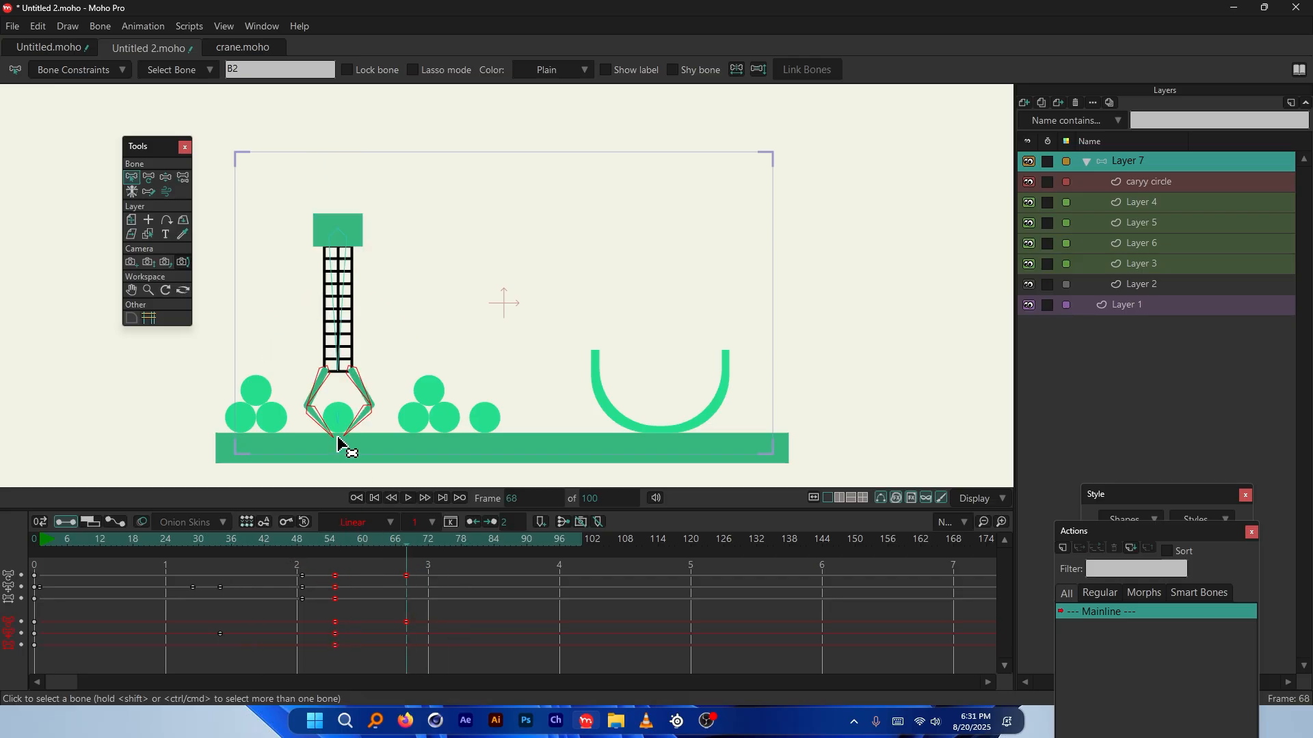
{"action": "scroll", "coordinate": [334, 439], "scroll_direction": "up", "scroll_amount": 10}
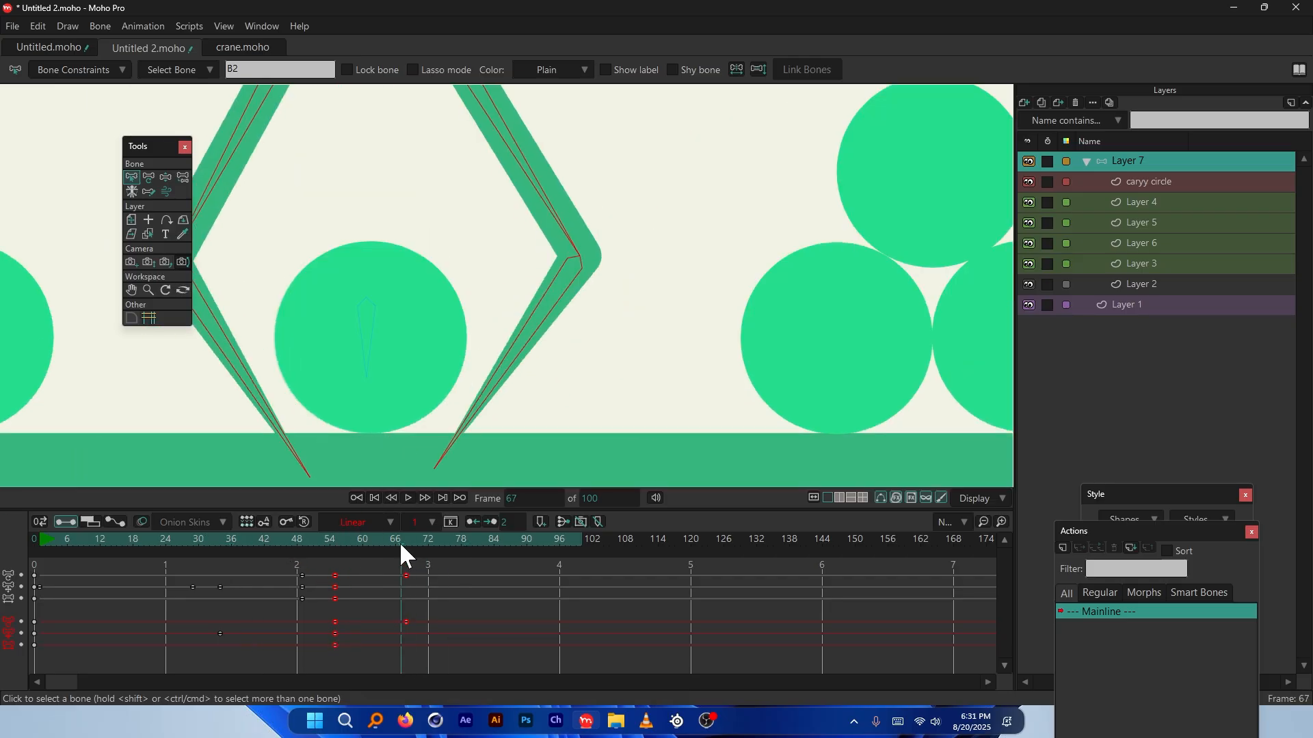
{"action": "left_click_drag", "start_coordinate": [401, 545], "coordinate": [405, 544]}
{"action": "scroll", "coordinate": [350, 413], "scroll_direction": "up", "scroll_amount": 3}
{"action": "scroll", "coordinate": [372, 413], "scroll_direction": "down", "scroll_amount": 10}
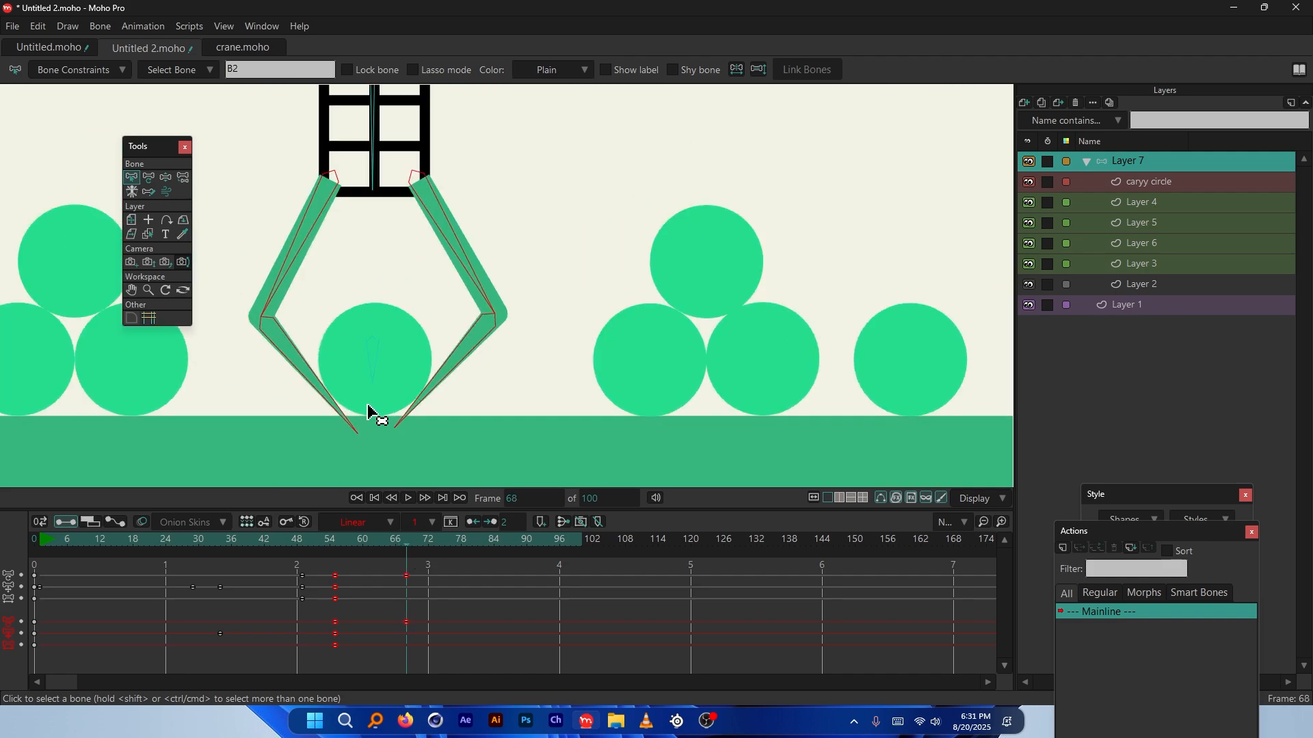
{"action": "left_click", "coordinate": [1157, 185]}
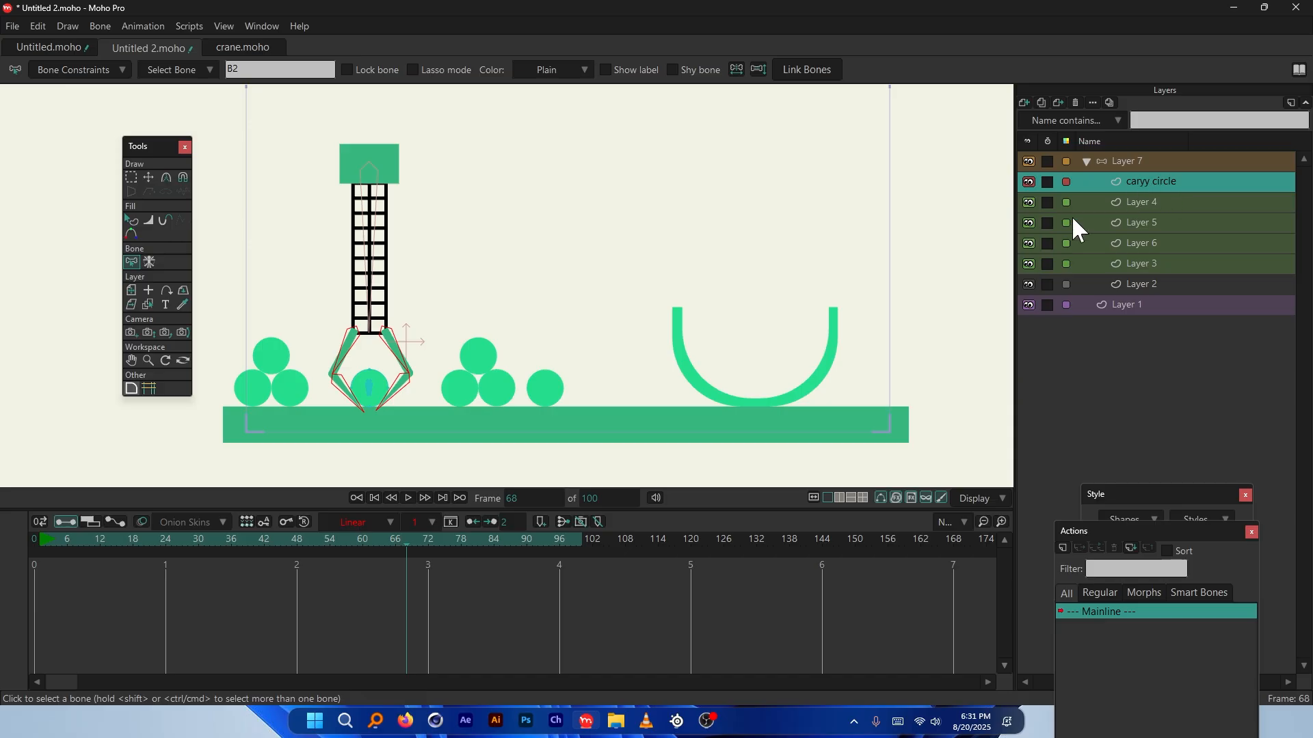
Review the claw around frame 47, then move to the caryy circle layer at frame 44
{"action": "scroll", "coordinate": [311, 395], "scroll_direction": "down", "scroll_amount": 2}
{"action": "left_click_drag", "start_coordinate": [101, 535], "coordinate": [404, 540]}
{"action": "left_click", "coordinate": [1126, 162]}
{"action": "scroll", "coordinate": [337, 401], "scroll_direction": "up", "scroll_amount": 3}
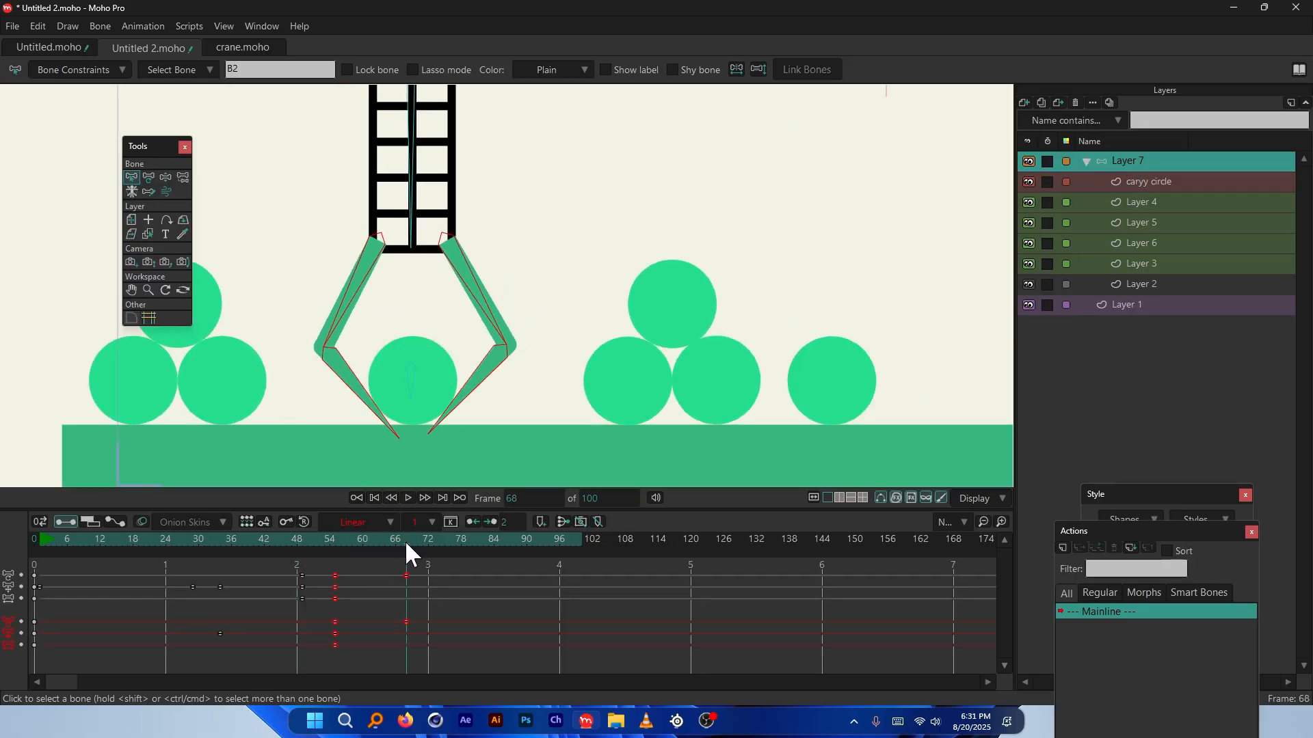
{"action": "scroll", "coordinate": [386, 393], "scroll_direction": "up", "scroll_amount": 3}
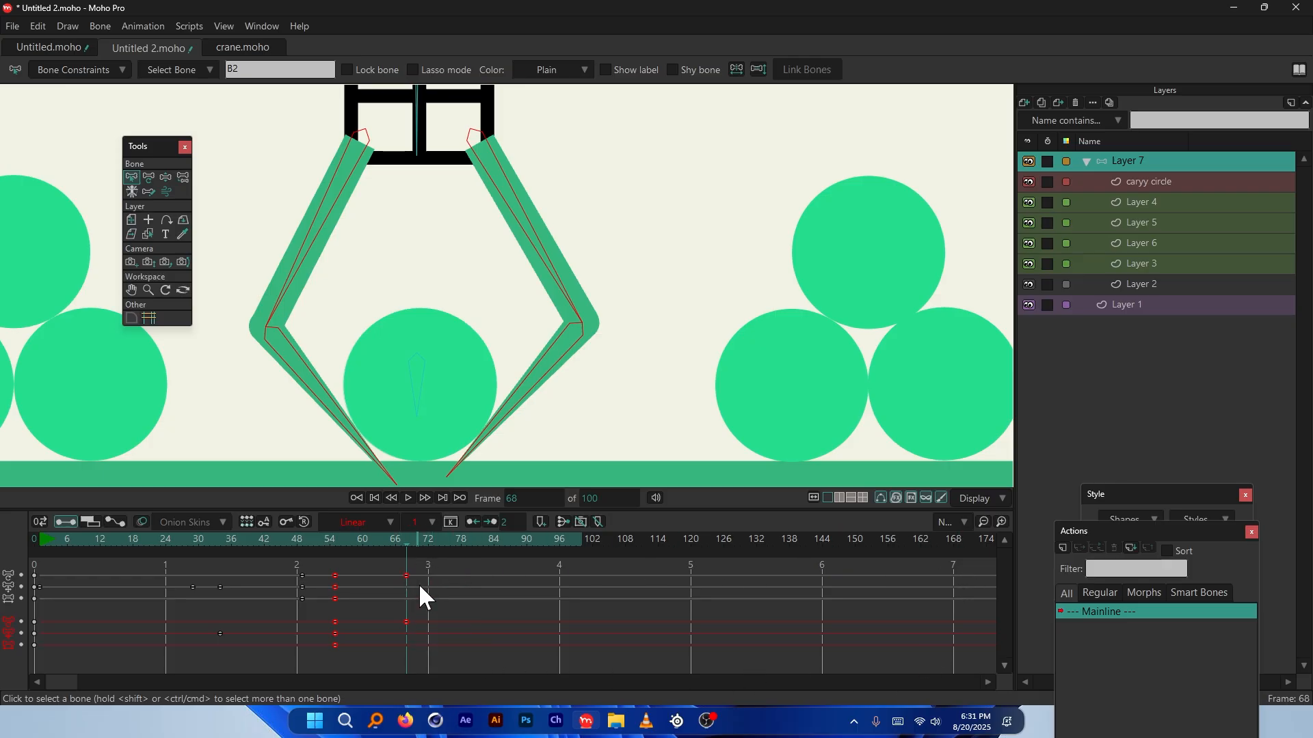
{"action": "scroll", "coordinate": [547, 352], "scroll_direction": "down", "scroll_amount": 1}
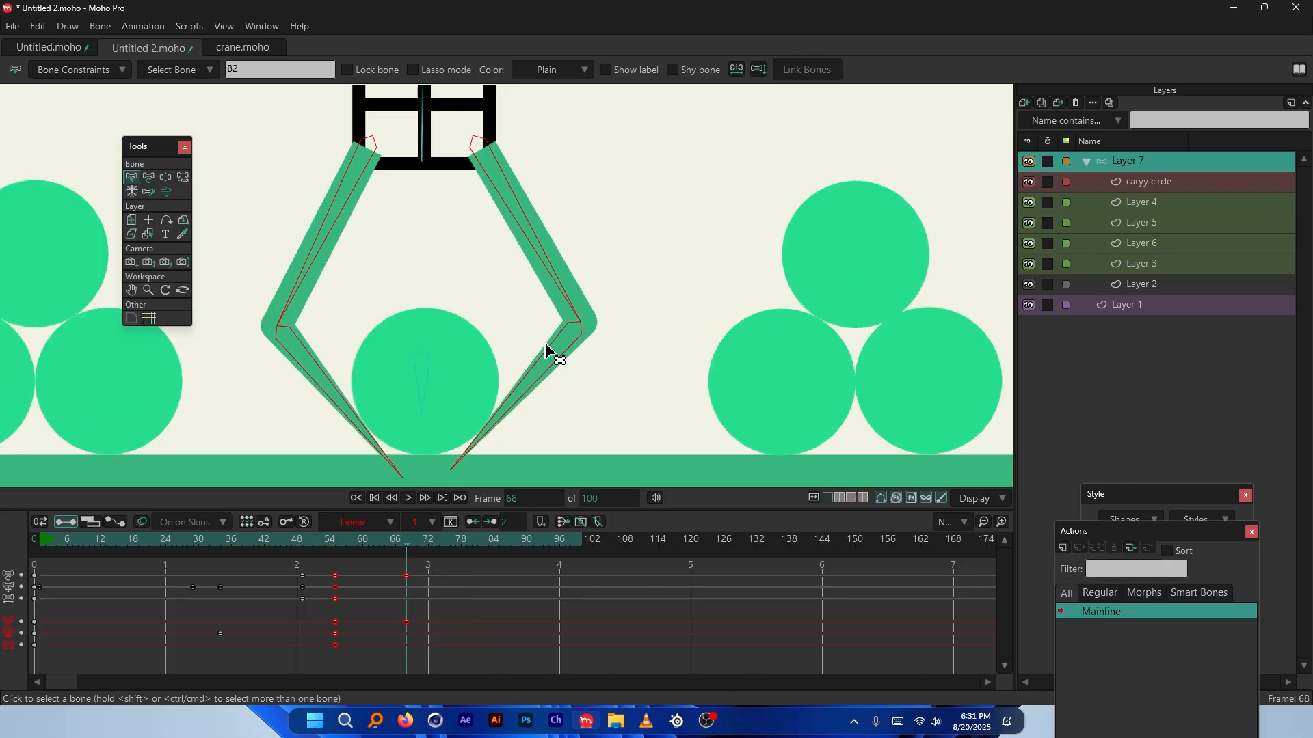
{"action": "left_click", "coordinate": [1150, 181]}
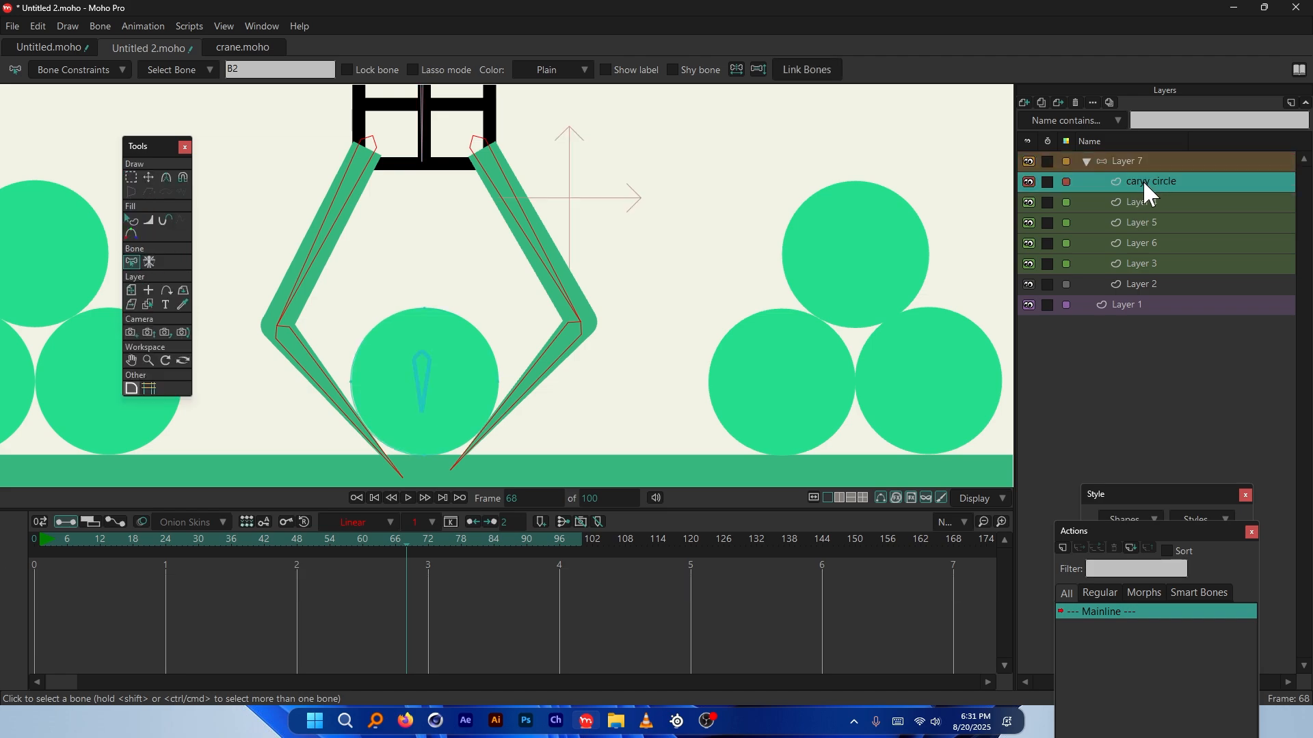
{"action": "scroll", "coordinate": [419, 355], "scroll_direction": "down", "scroll_amount": 1}
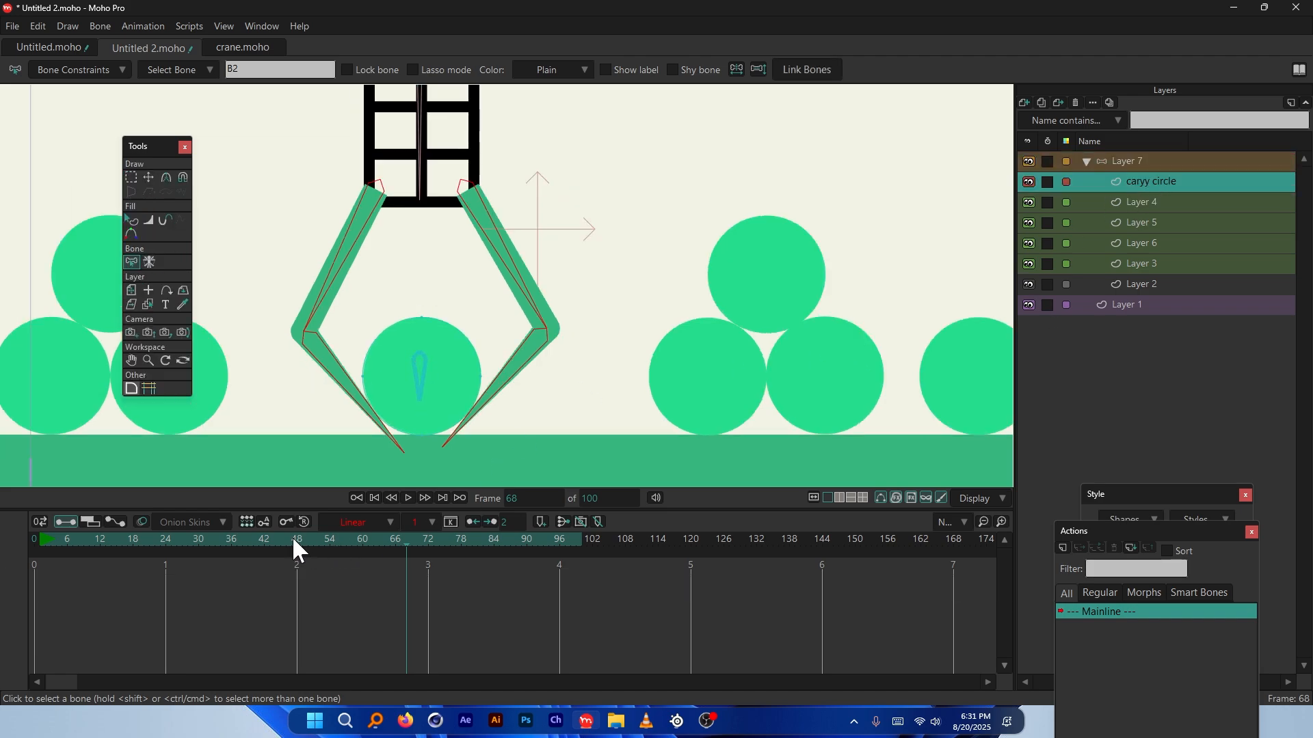
{"action": "mouse_move", "coordinate": [293, 540]}
{"action": "left_mouse_down"}
{"action": "mouse_move", "coordinate": [228, 542]}
{"action": "mouse_move", "coordinate": [276, 540]}
{"action": "left_mouse_up"}
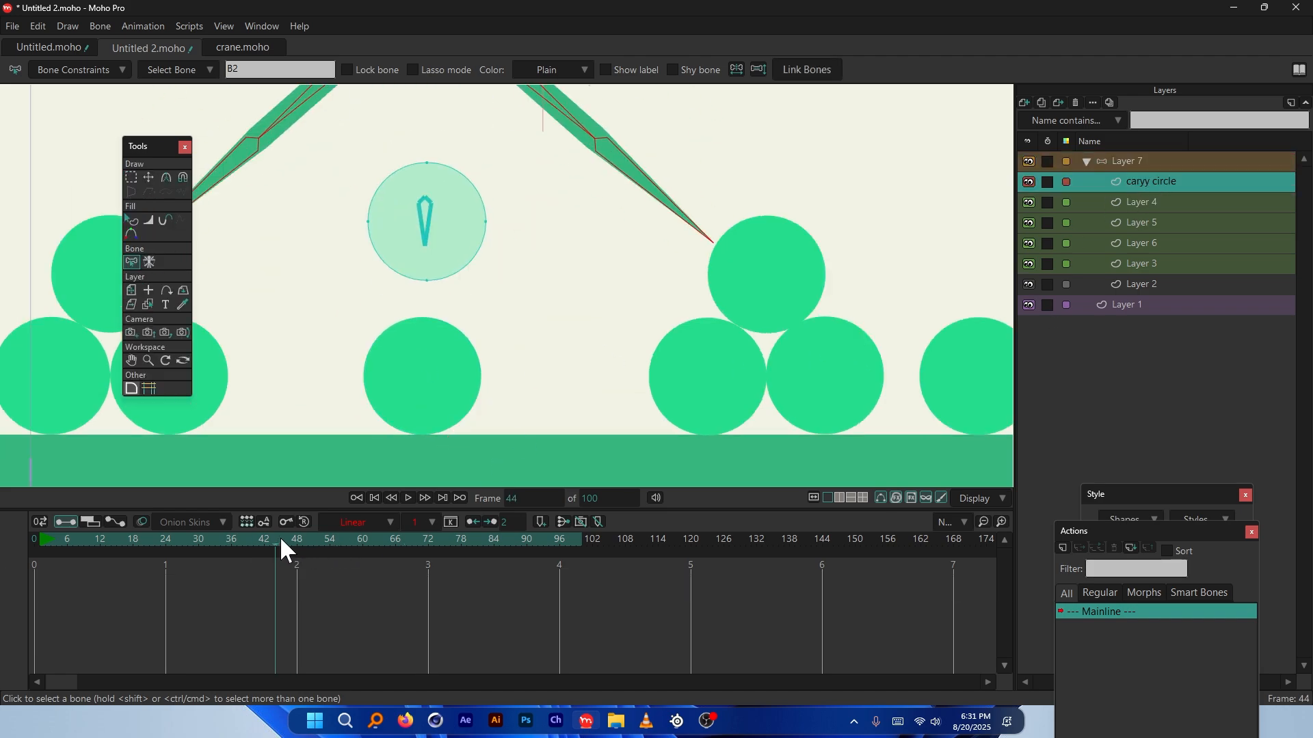
Tag Layer 1 green, then select its middle ground circle at frame 0
{"action": "left_click", "coordinate": [419, 380], "text": "ctrl+alt"}
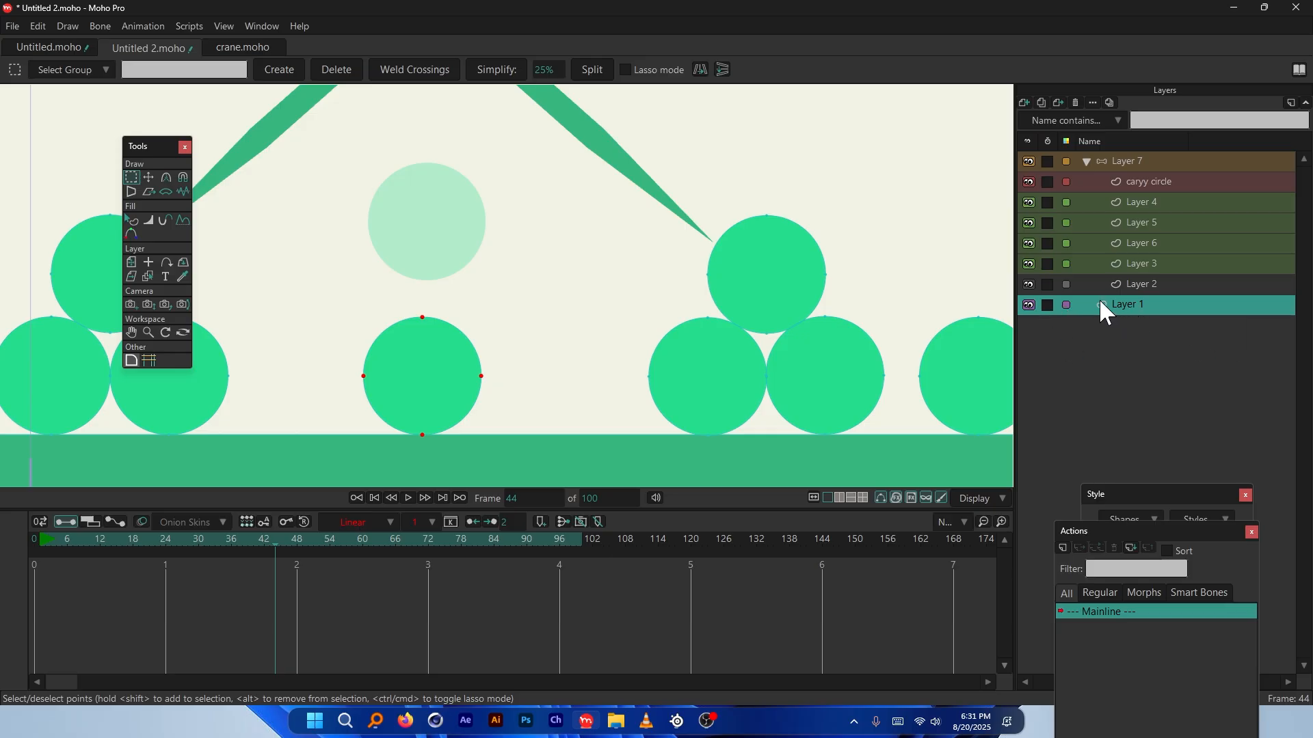
{"action": "left_click", "coordinate": [1065, 305]}
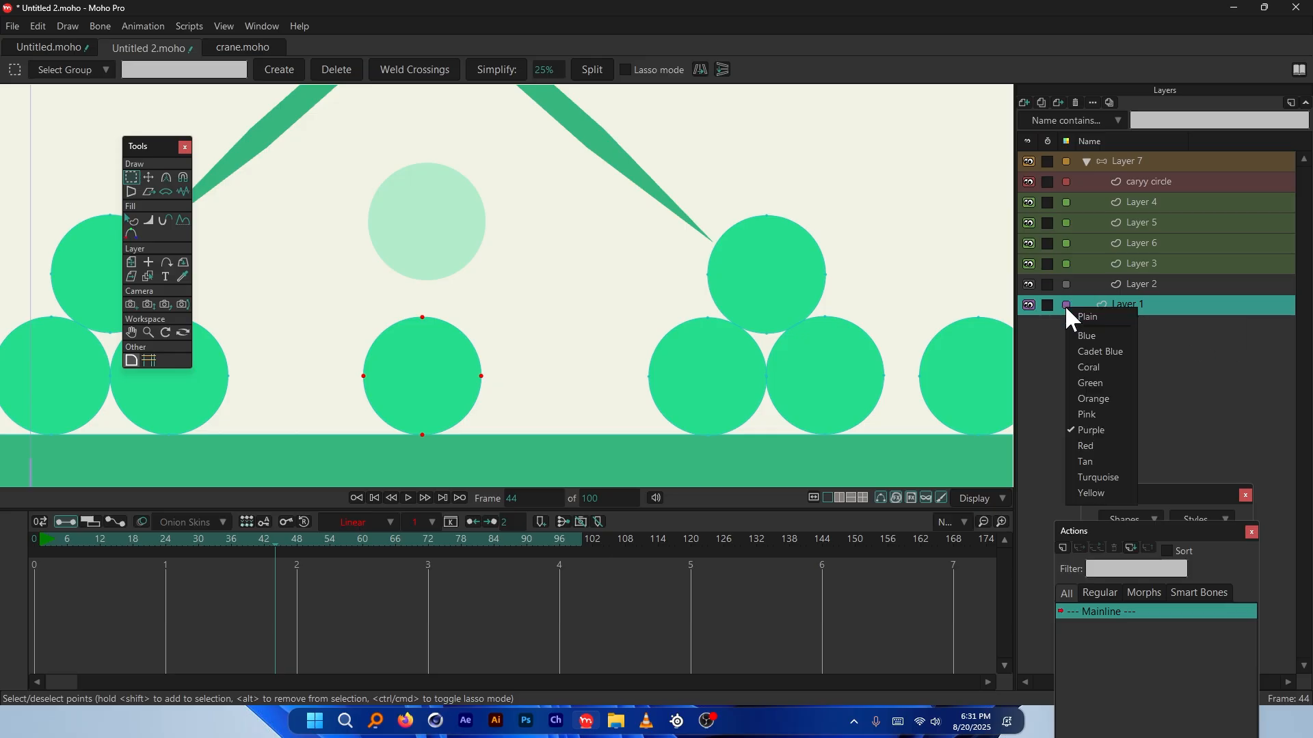
{"action": "left_click", "coordinate": [1106, 382]}
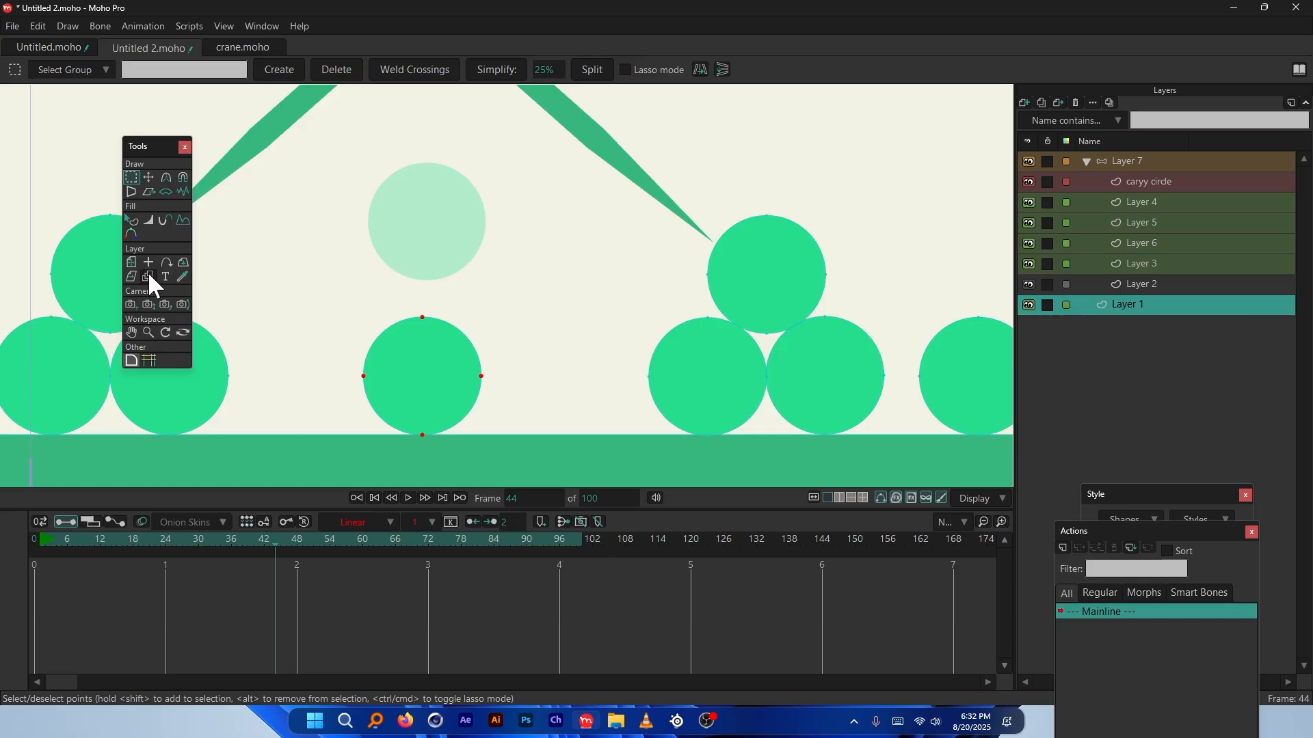
{"action": "left_click", "coordinate": [31, 538]}
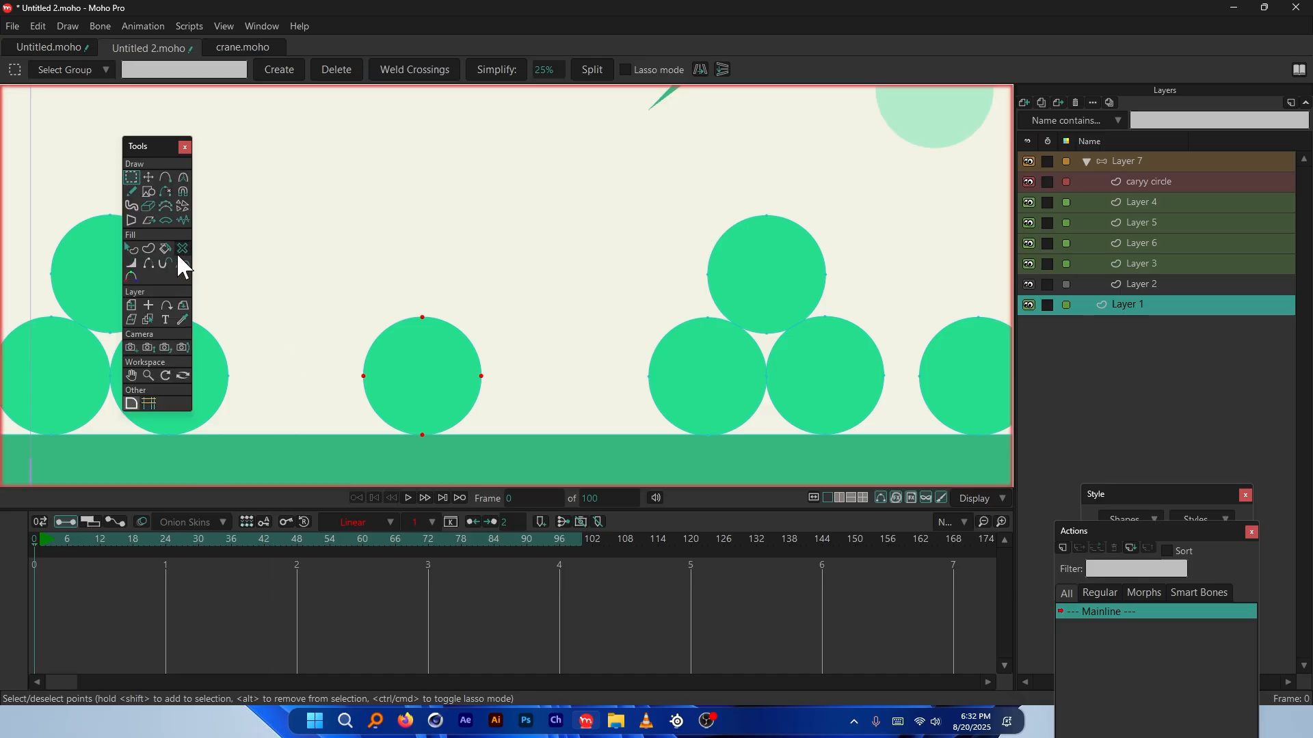
{"action": "left_click", "coordinate": [131, 246]}
{"action": "left_click", "coordinate": [400, 357]}
Set the middle ground circle's fill to hex AC26DE and scrub forward toward frame 40
{"action": "left_click", "coordinate": [74, 69]}
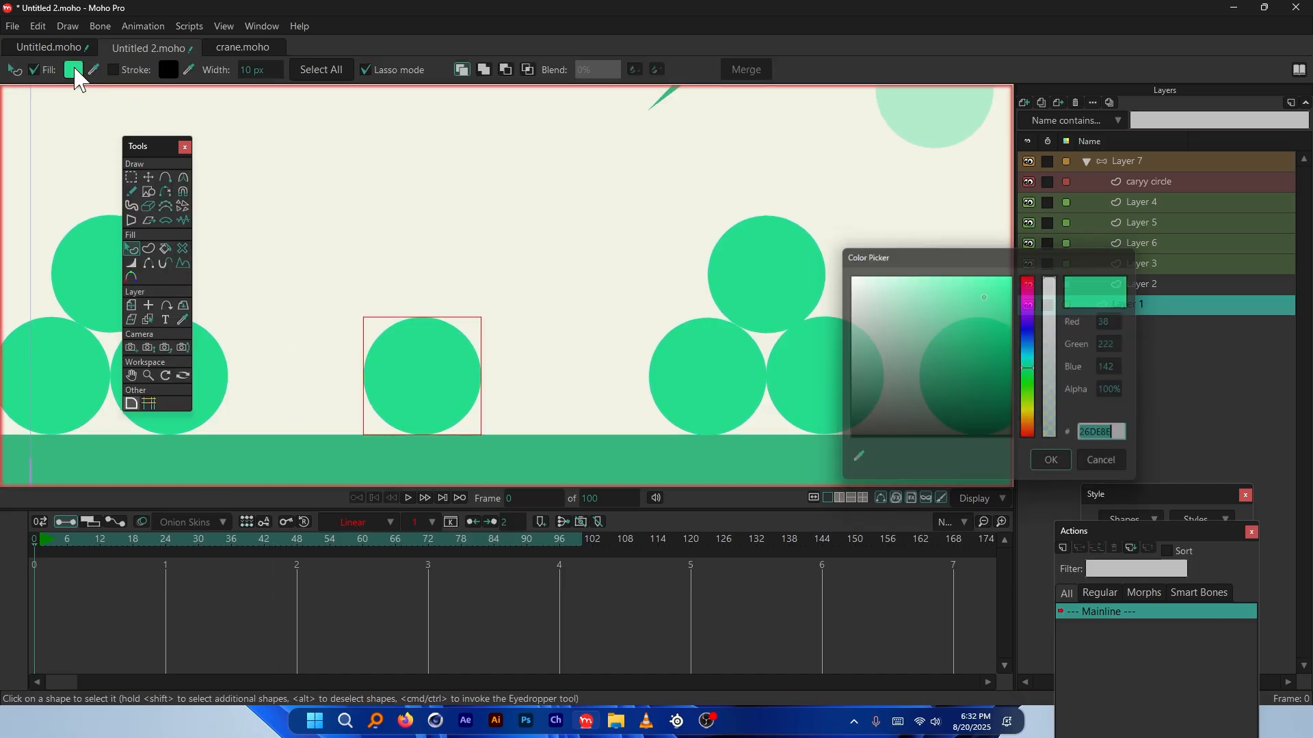
{"action": "left_click", "coordinate": [1032, 308]}
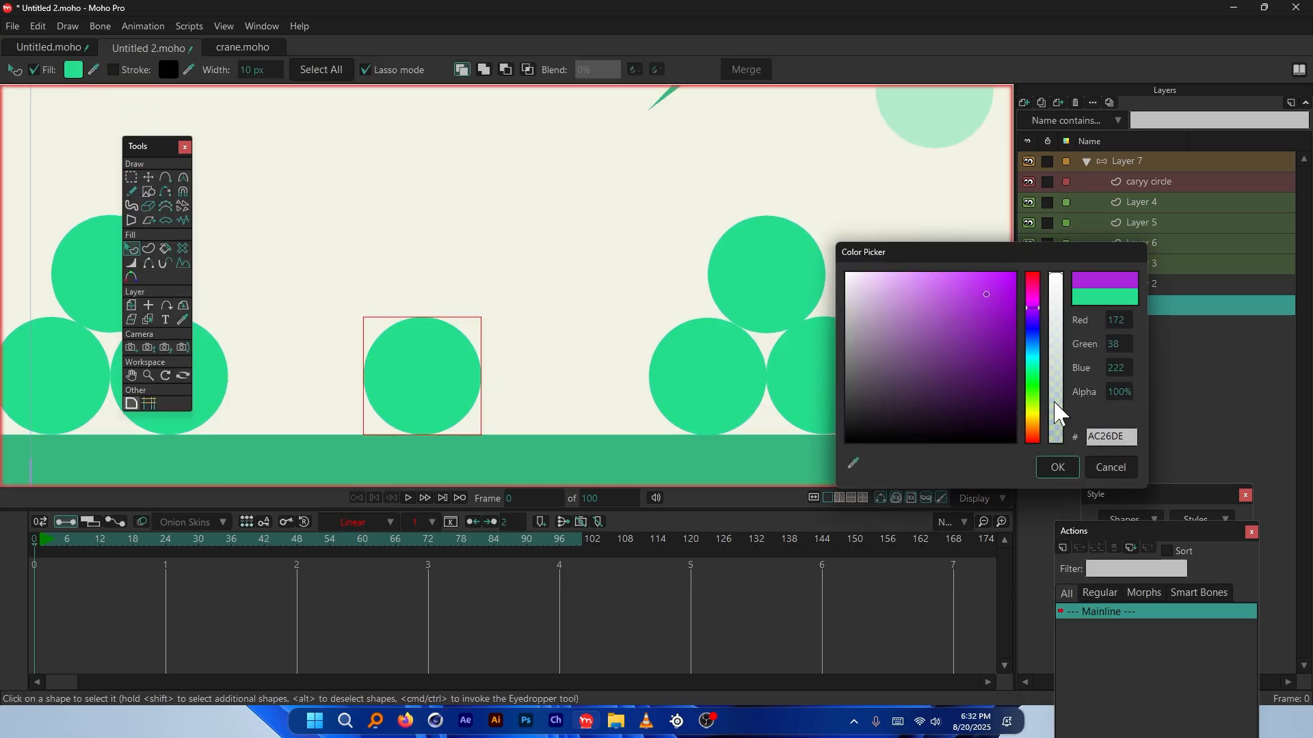
{"action": "left_click", "coordinate": [1057, 467]}
{"action": "scroll", "coordinate": [425, 383], "scroll_direction": "down", "scroll_amount": 3}
{"action": "scroll", "coordinate": [421, 410], "scroll_direction": "up", "scroll_amount": 1}
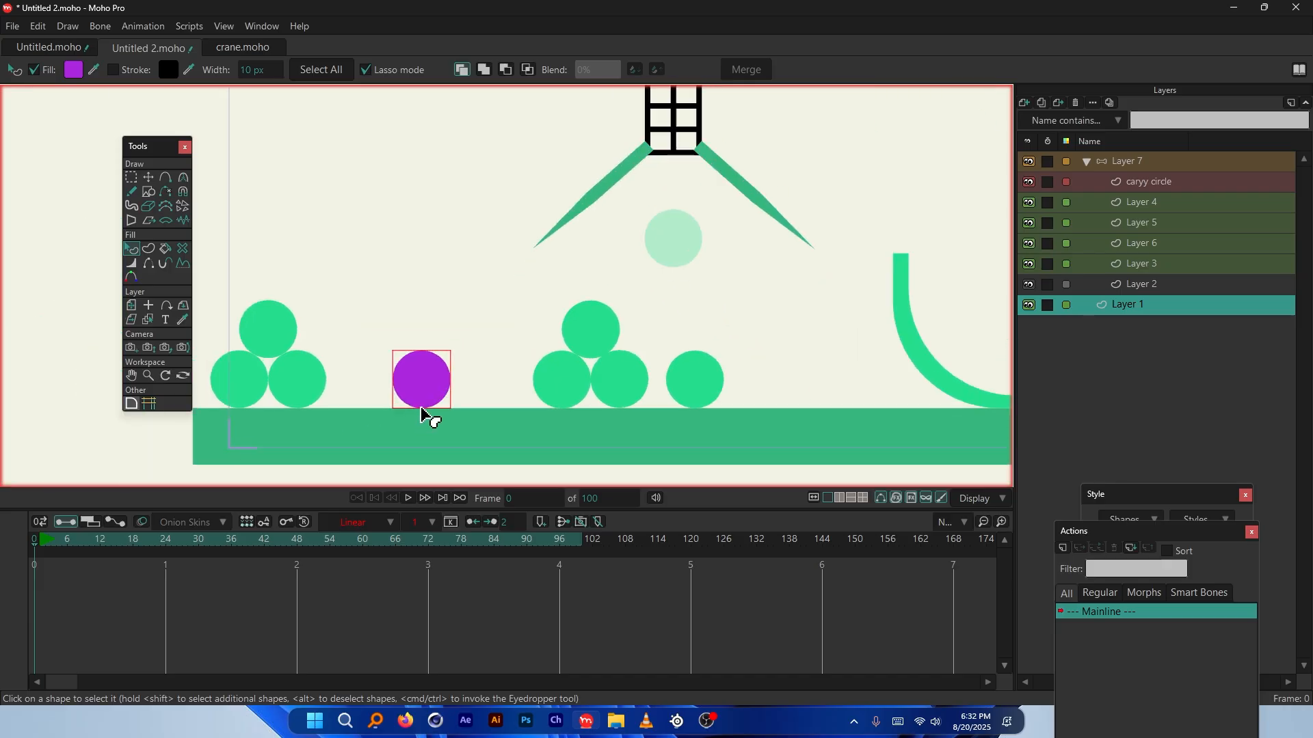
{"action": "scroll", "coordinate": [421, 410], "scroll_direction": "up", "scroll_amount": 3}
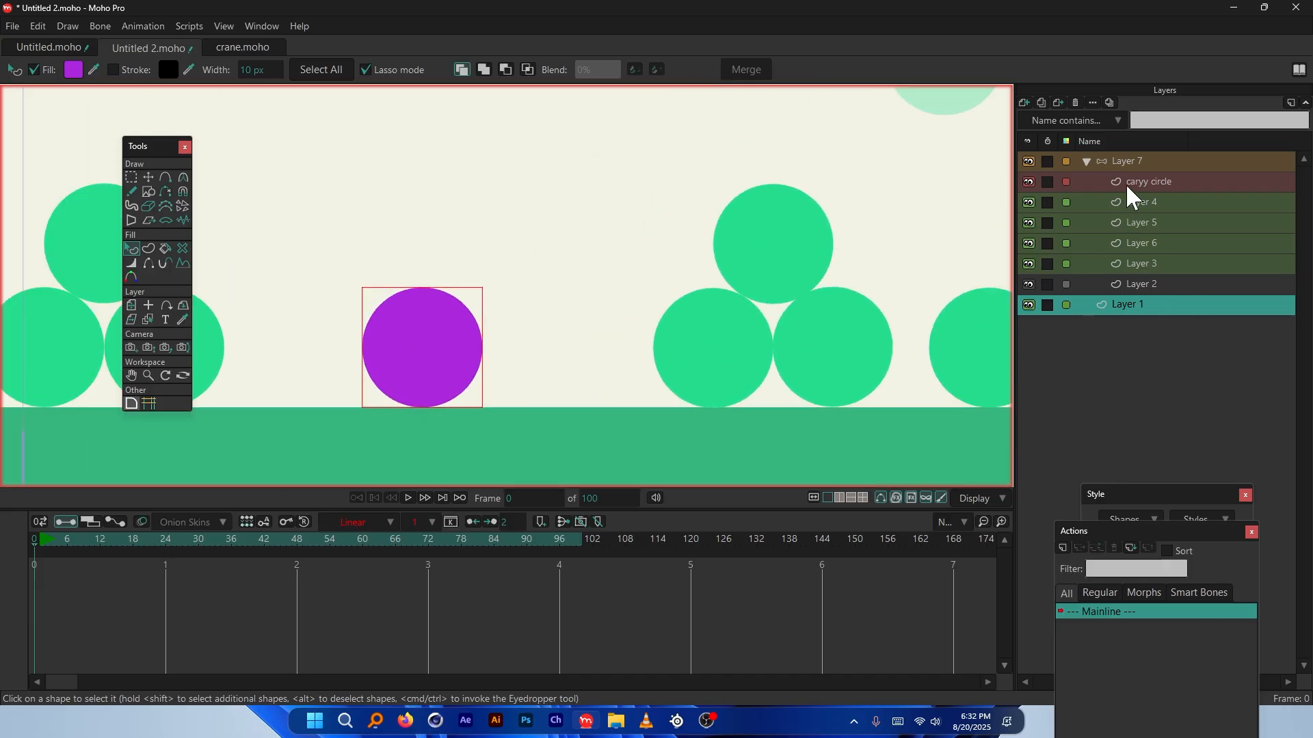
{"action": "mouse_move", "coordinate": [210, 540]}
{"action": "left_mouse_down"}
{"action": "mouse_move", "coordinate": [252, 556]}
{"action": "mouse_move", "coordinate": [220, 565]}
{"action": "left_mouse_up"}
Uncheck Visible in Layer 1's Quick Settings and apply it at frame 34
{"action": "right_click", "coordinate": [1122, 311]}
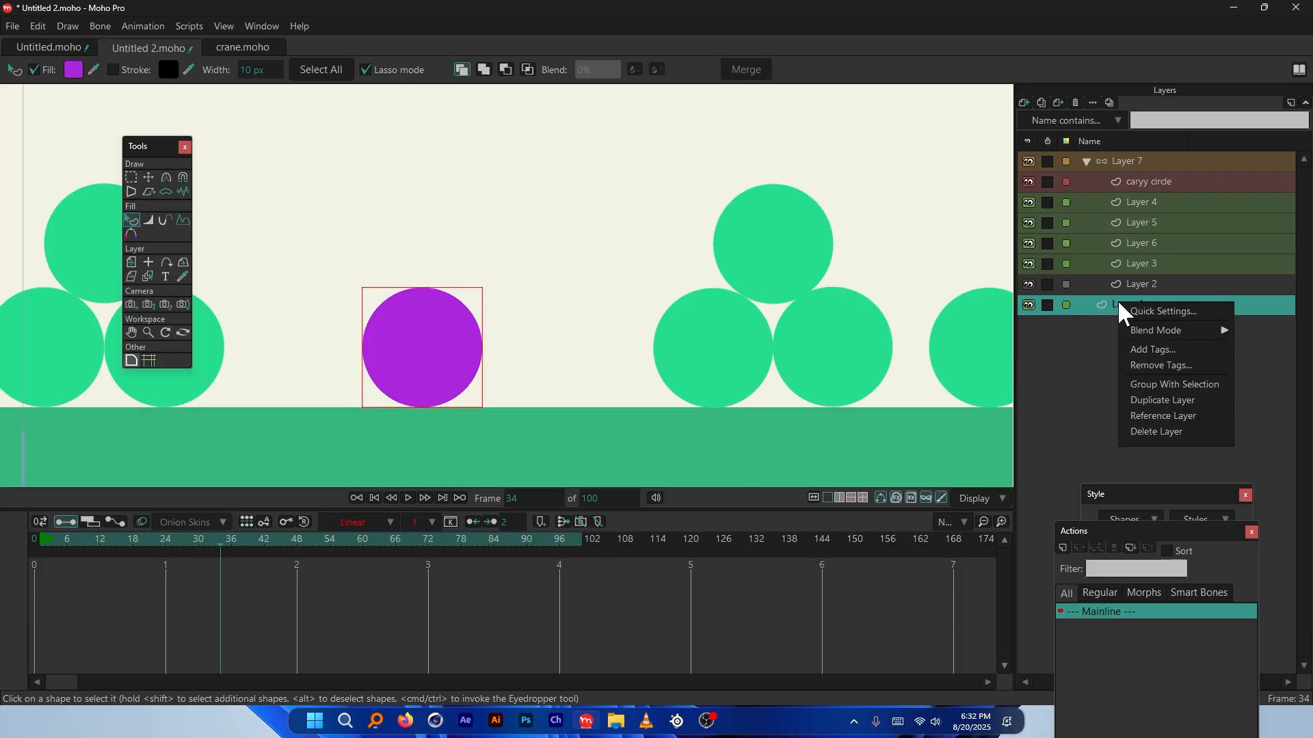
{"action": "left_click", "coordinate": [1163, 312]}
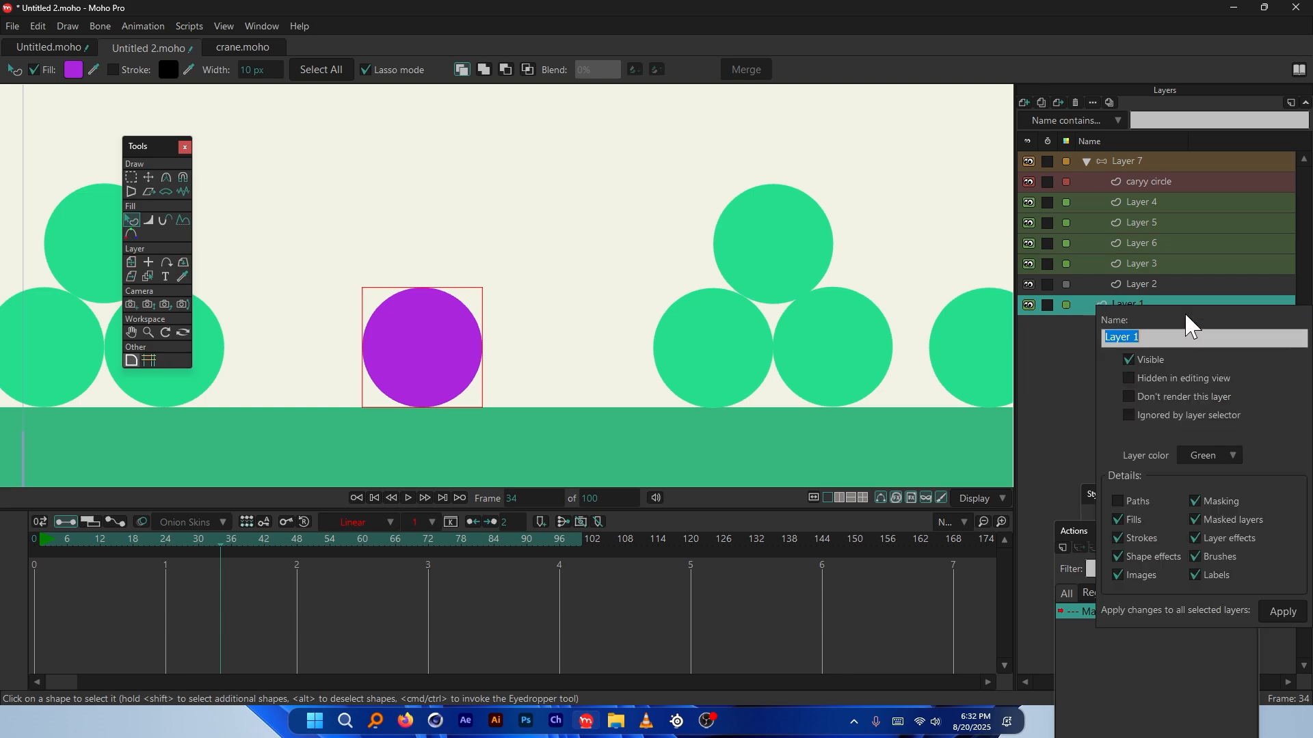
{"action": "left_click", "coordinate": [1129, 359]}
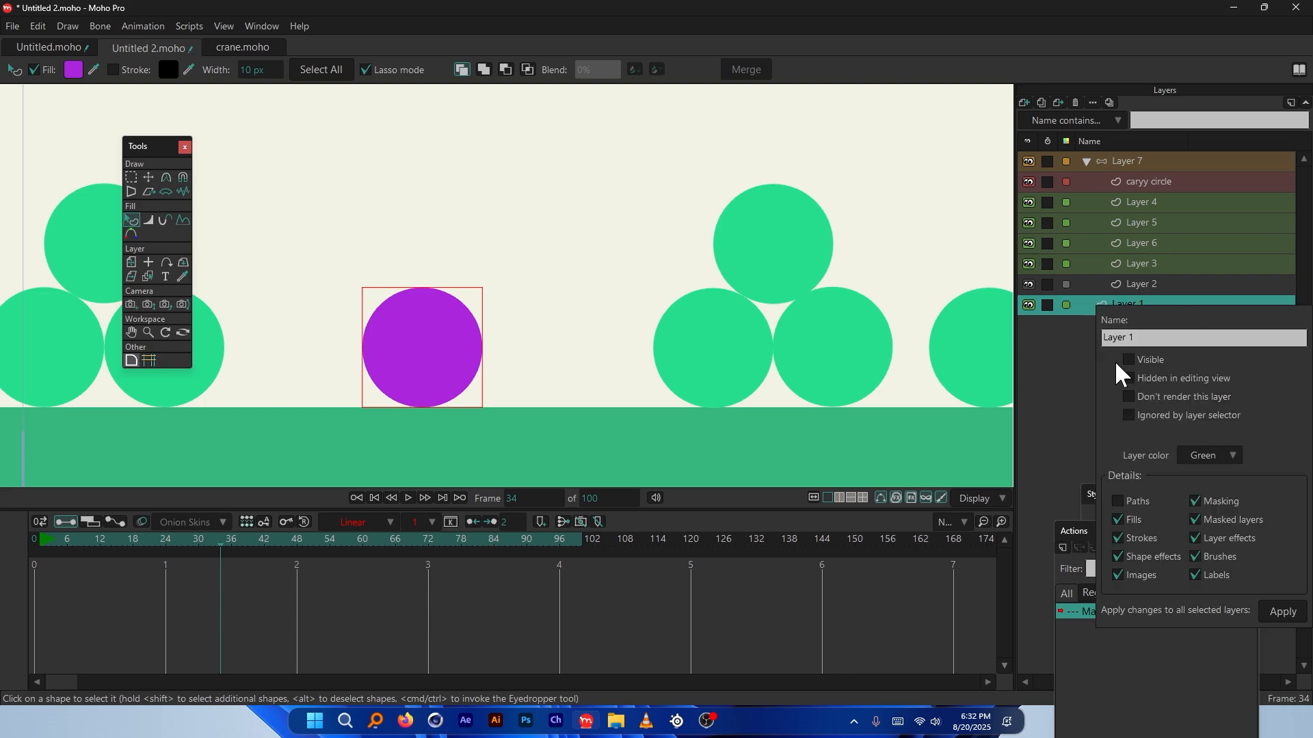
{"action": "left_click", "coordinate": [1270, 613]}
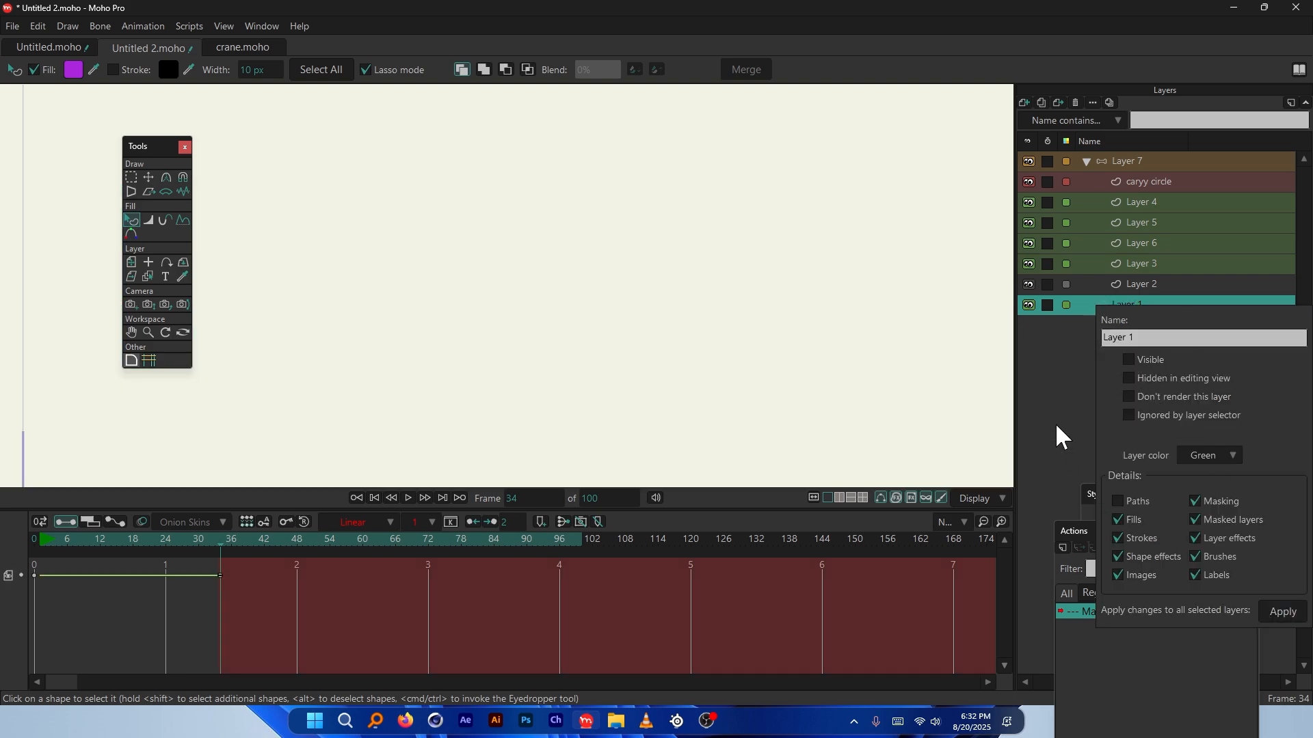
Go back to frame 28 and make Layer 1 visible there
{"action": "left_click", "coordinate": [1028, 305]}
{"action": "left_click", "coordinate": [189, 540]}
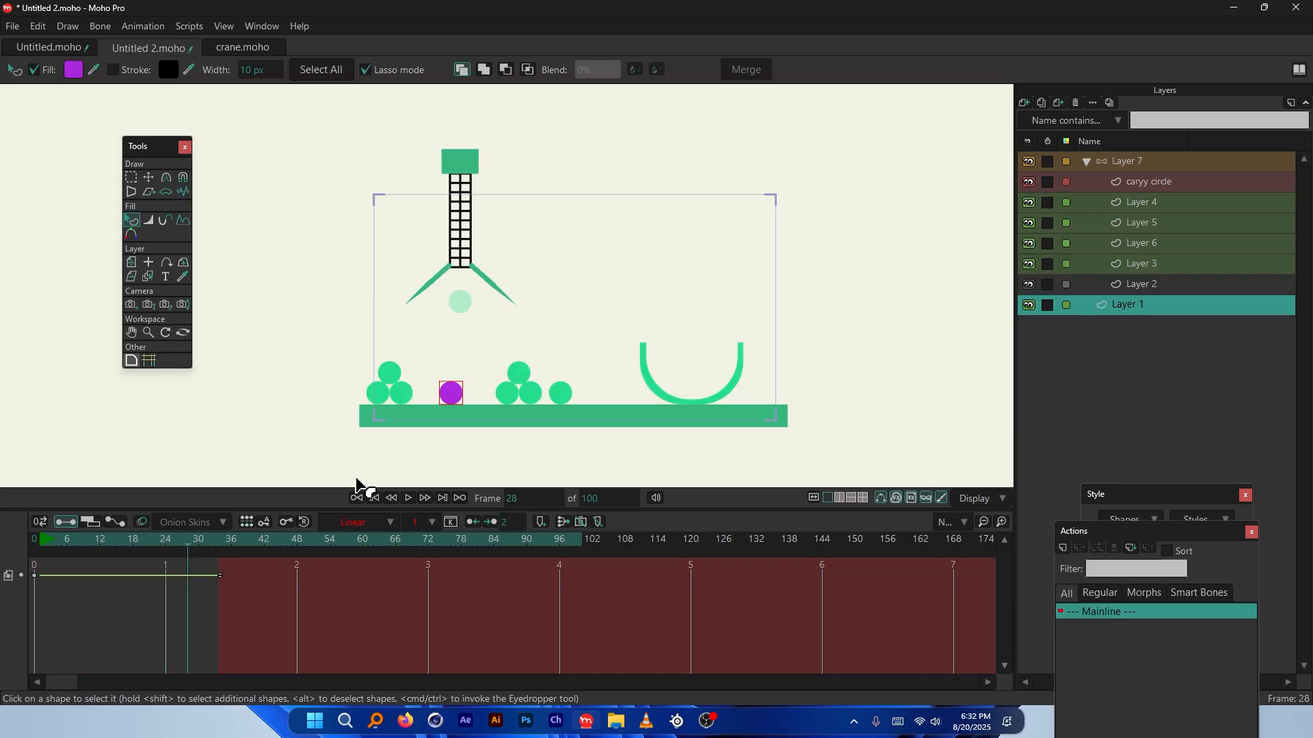
{"action": "scroll", "coordinate": [428, 428], "scroll_direction": "up", "scroll_amount": 5}
{"action": "scroll", "coordinate": [479, 311], "scroll_direction": "down", "scroll_amount": 3}
{"action": "scroll", "coordinate": [516, 319], "scroll_direction": "up", "scroll_amount": 3}
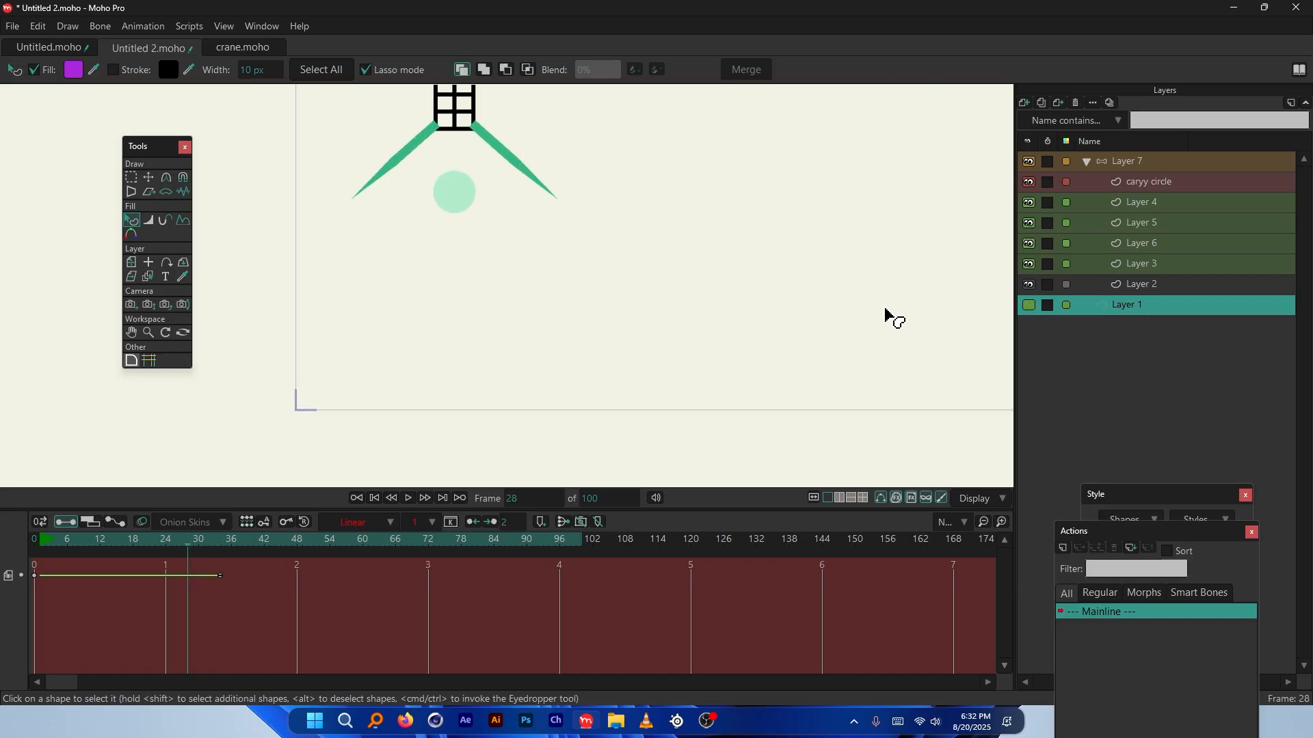
{"action": "left_click", "coordinate": [1028, 305]}
{"action": "scroll", "coordinate": [519, 329], "scroll_direction": "down", "scroll_amount": 1}
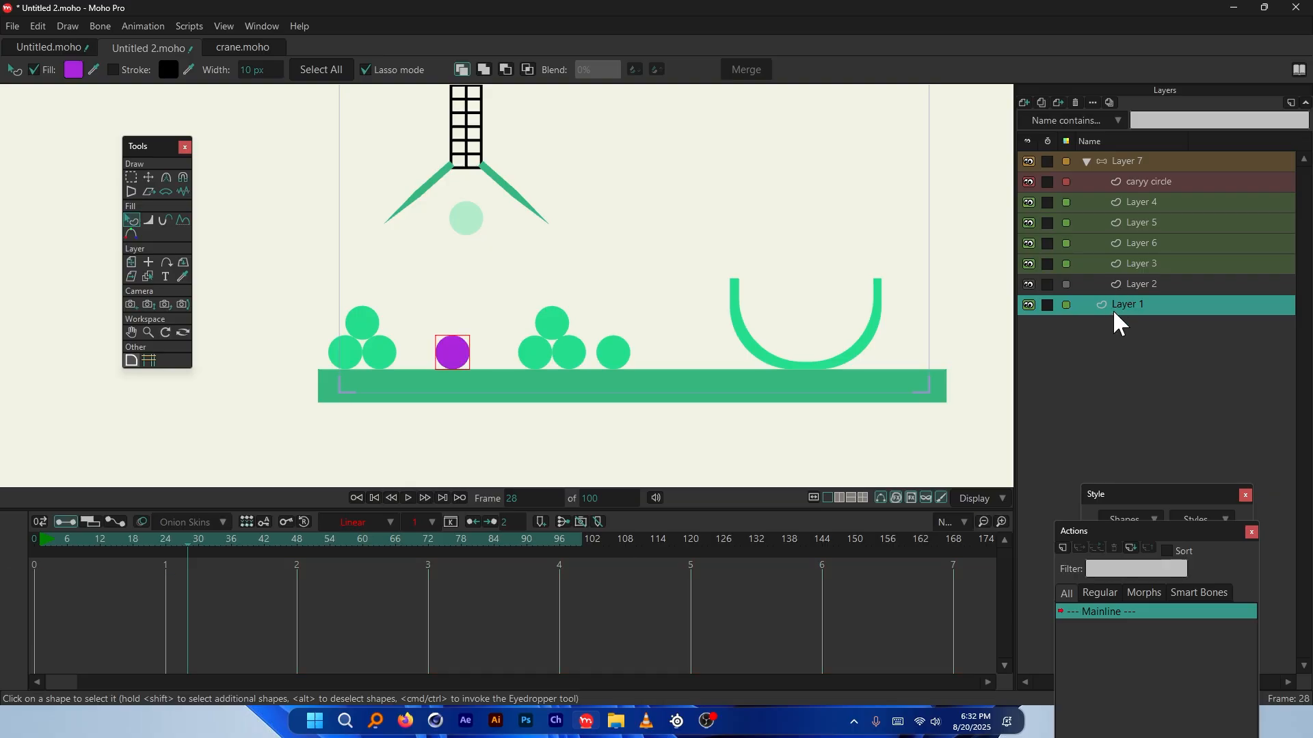
{"action": "scroll", "coordinate": [432, 371], "scroll_direction": "up", "scroll_amount": 2}
Add a new vector layer, Layer 3, restoring the deleted purple circle afterward
{"action": "left_click", "coordinate": [149, 177]}
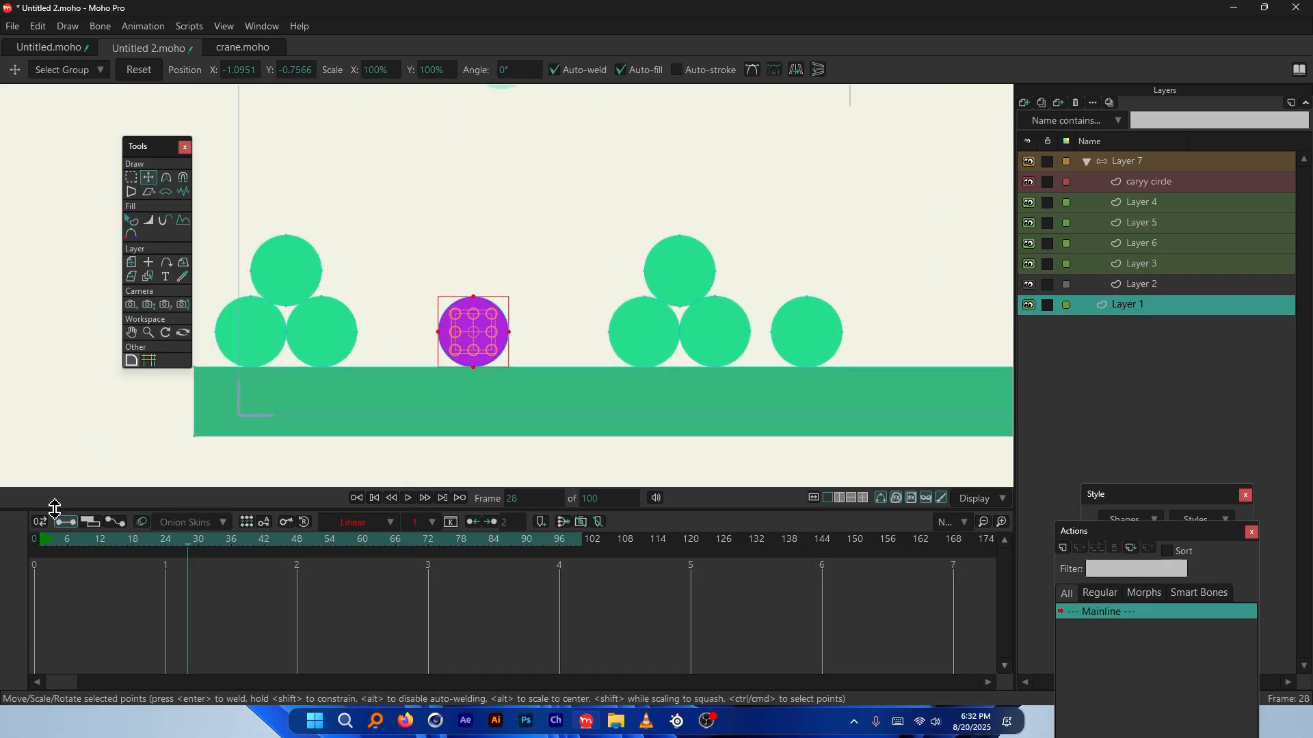
{"action": "scroll", "coordinate": [486, 322], "scroll_direction": "up", "scroll_amount": 2}
{"action": "scroll", "coordinate": [485, 320], "scroll_direction": "down", "scroll_amount": 5}
{"action": "scroll", "coordinate": [486, 322], "scroll_direction": "down", "scroll_amount": 1}
{"action": "key", "text": "Delete"}
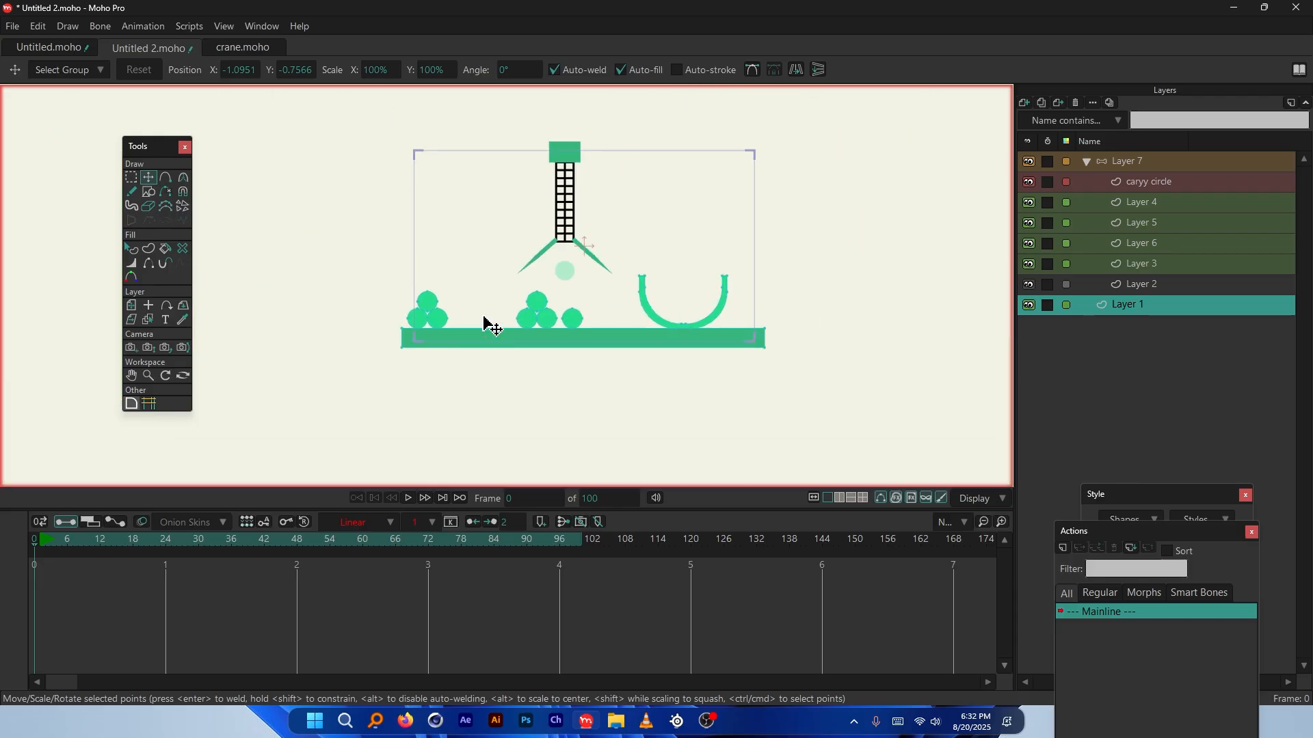
{"action": "left_click", "coordinate": [1024, 102]}
{"action": "left_click", "coordinate": [1039, 121]}
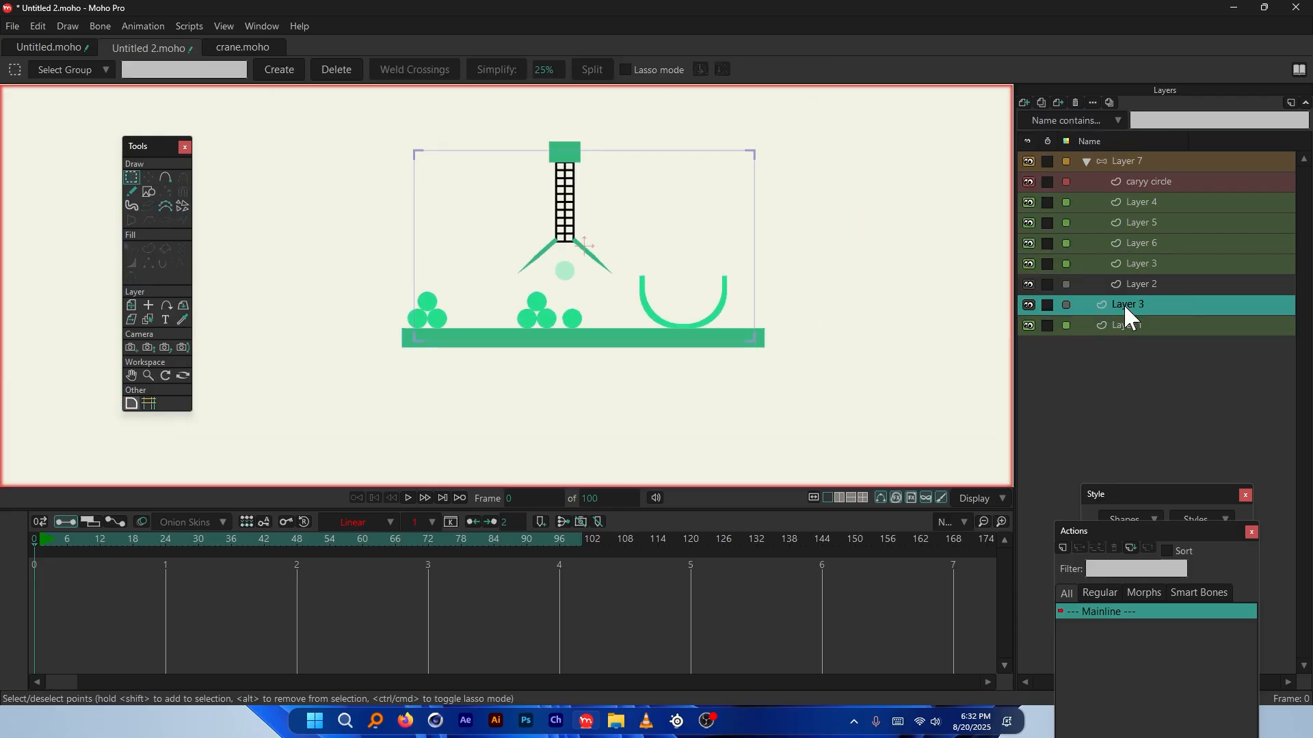
{"action": "key", "text": "ctrl+z"}
{"action": "scroll", "coordinate": [721, 320], "scroll_direction": "up", "scroll_amount": 2}
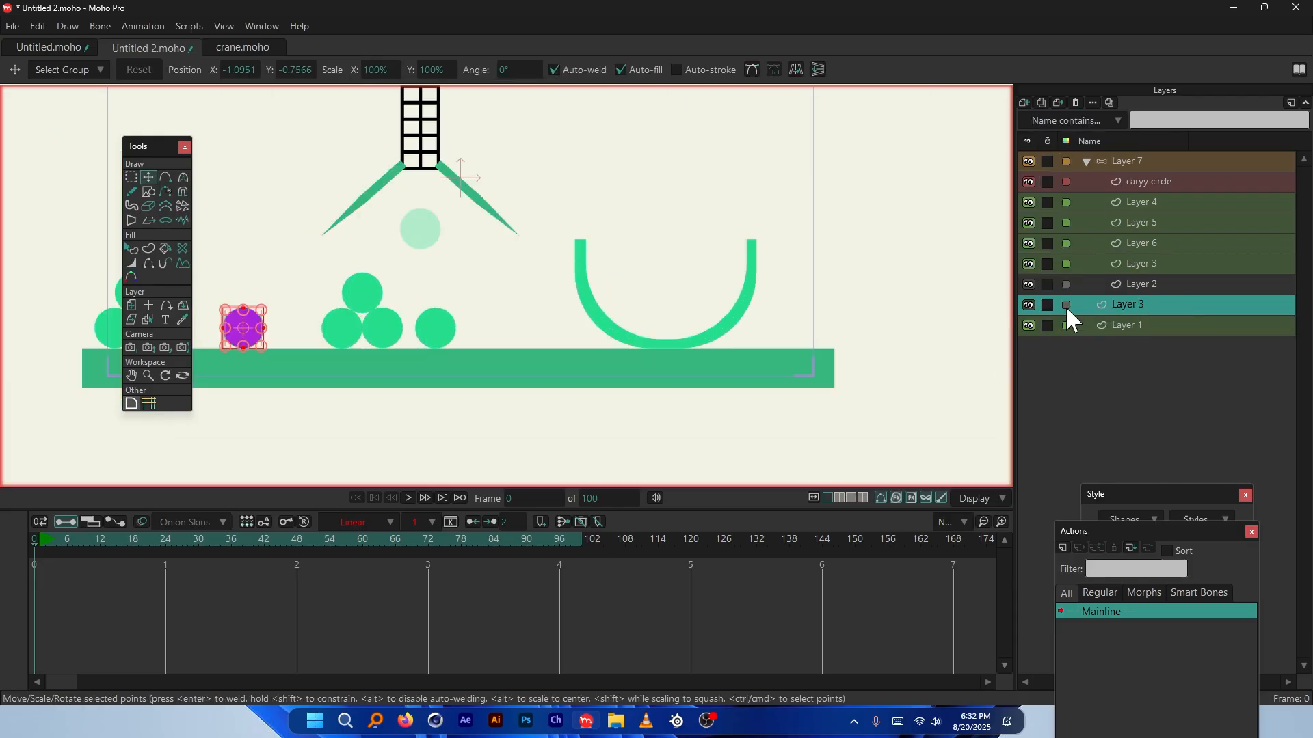
Label Layer 3 red and scrub from frame 46 to 65 to watch the claw
{"action": "left_click", "coordinate": [1065, 305]}
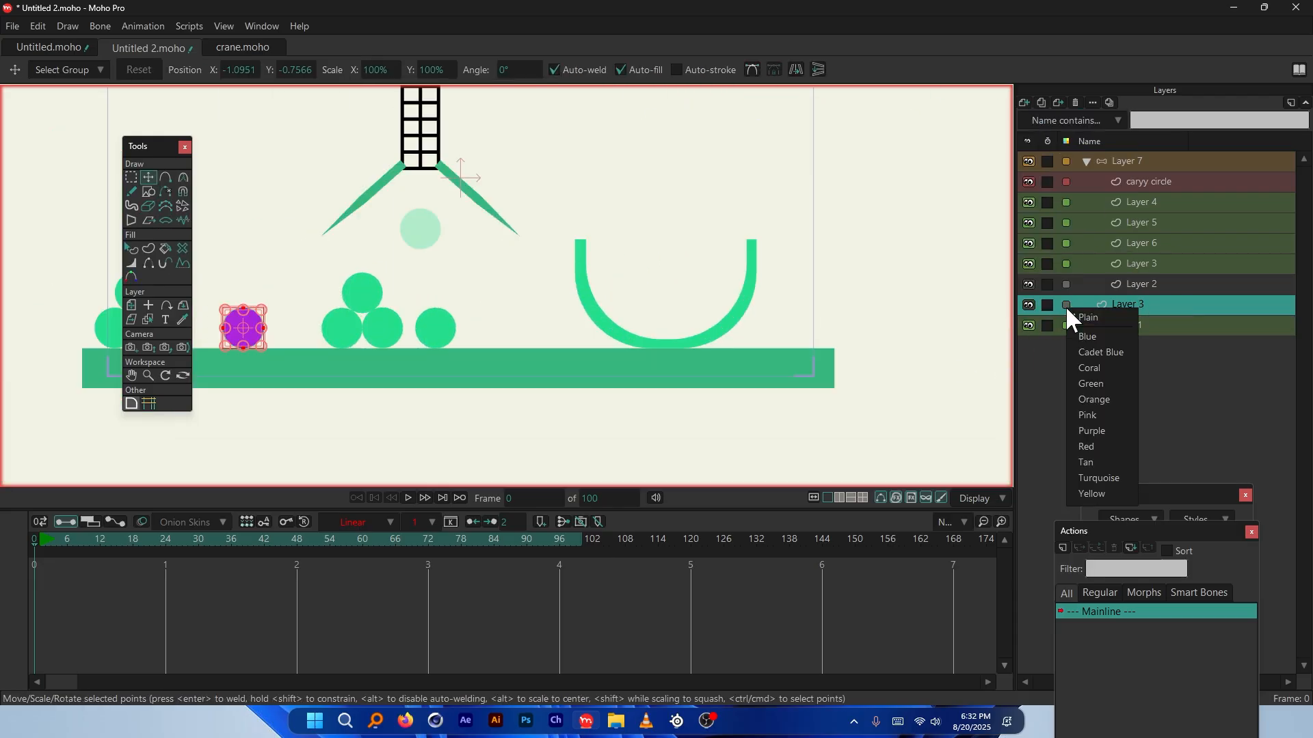
{"action": "left_click", "coordinate": [1094, 446]}
{"action": "scroll", "coordinate": [249, 293], "scroll_direction": "up", "scroll_amount": 2}
{"action": "left_click", "coordinate": [286, 540]}
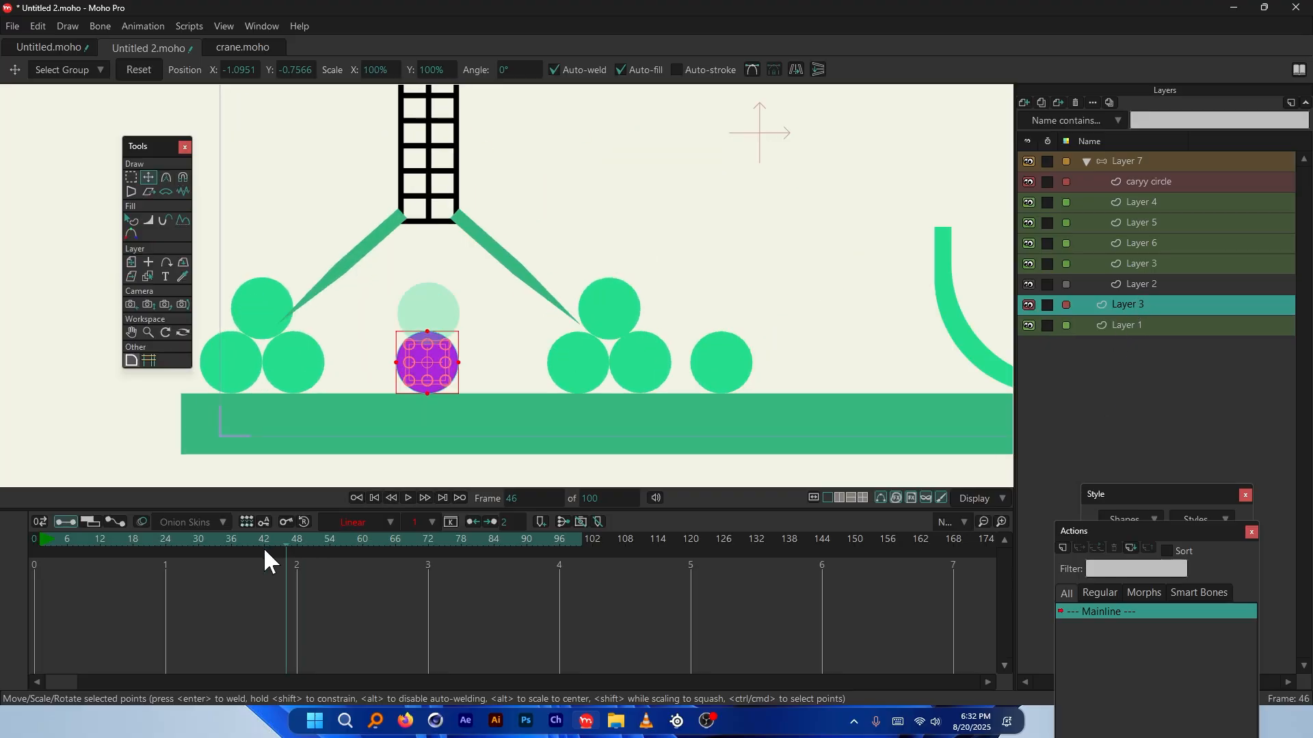
{"action": "left_click_drag", "start_coordinate": [264, 547], "coordinate": [404, 540]}
{"action": "scroll", "coordinate": [416, 427], "scroll_direction": "up", "scroll_amount": 2}
{"action": "scroll", "coordinate": [415, 427], "scroll_direction": "up", "scroll_amount": 2}
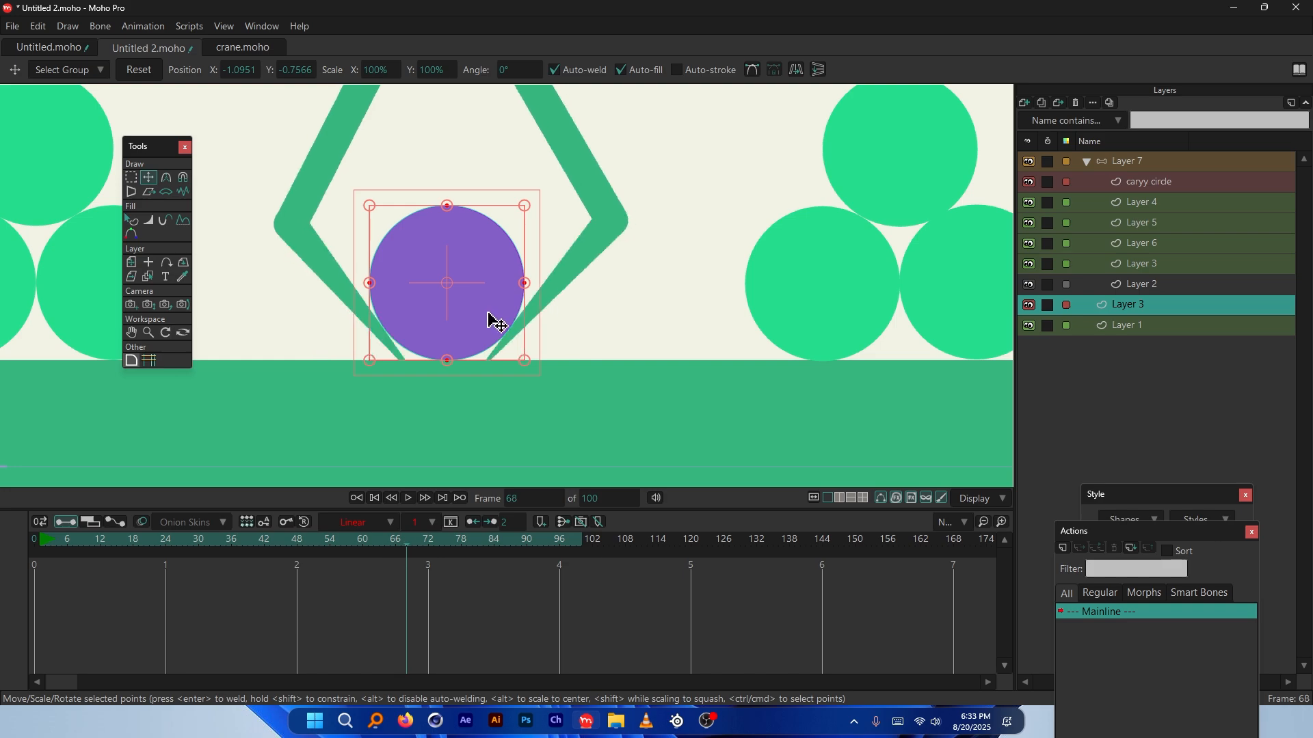
Uncheck Visible in Layer 3's Quick Settings and apply it
{"action": "right_click", "coordinate": [1146, 302]}
{"action": "left_click", "coordinate": [1172, 313]}
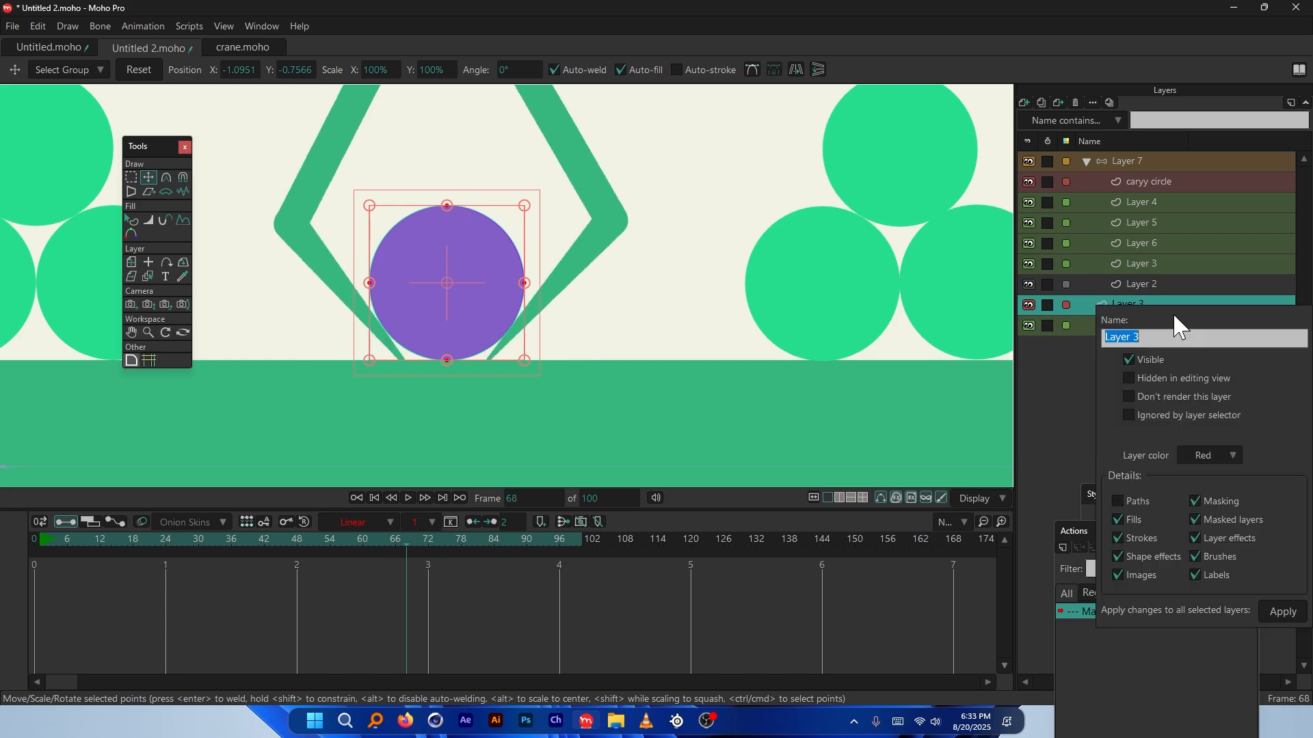
{"action": "left_click", "coordinate": [1129, 360]}
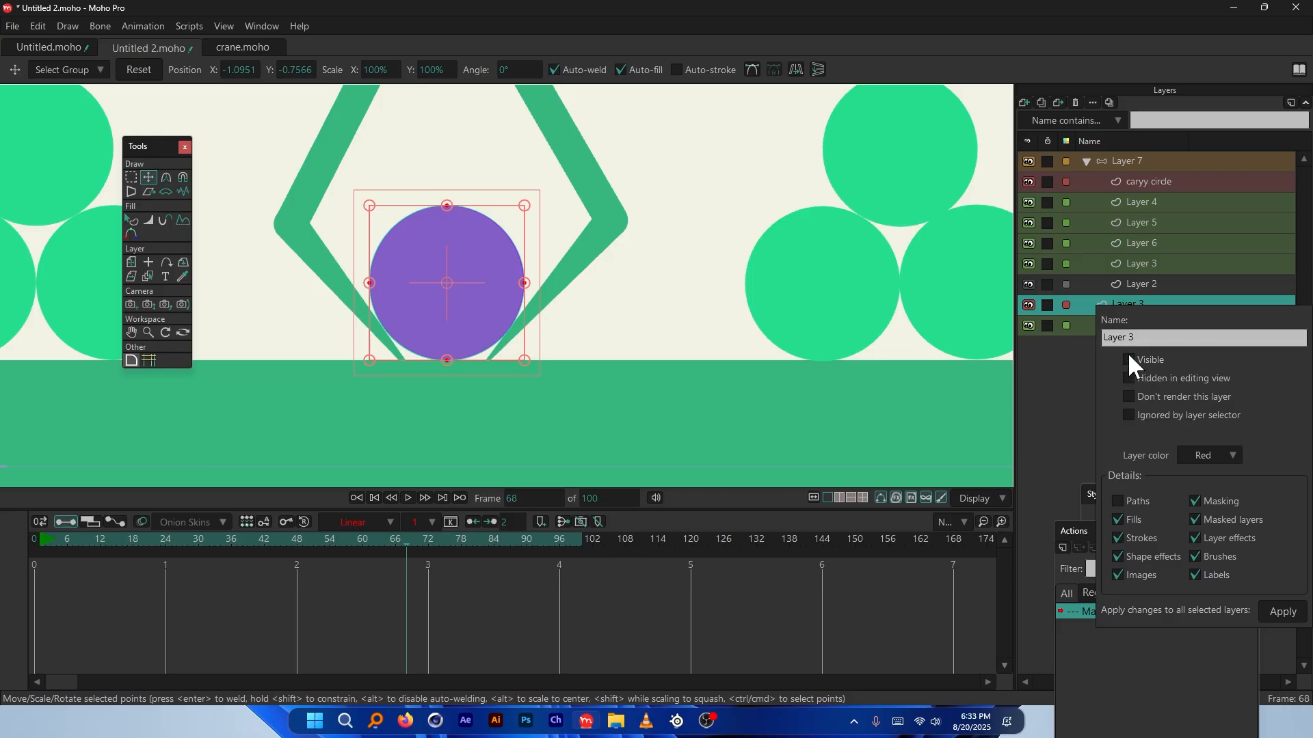
{"action": "left_click", "coordinate": [1282, 611]}
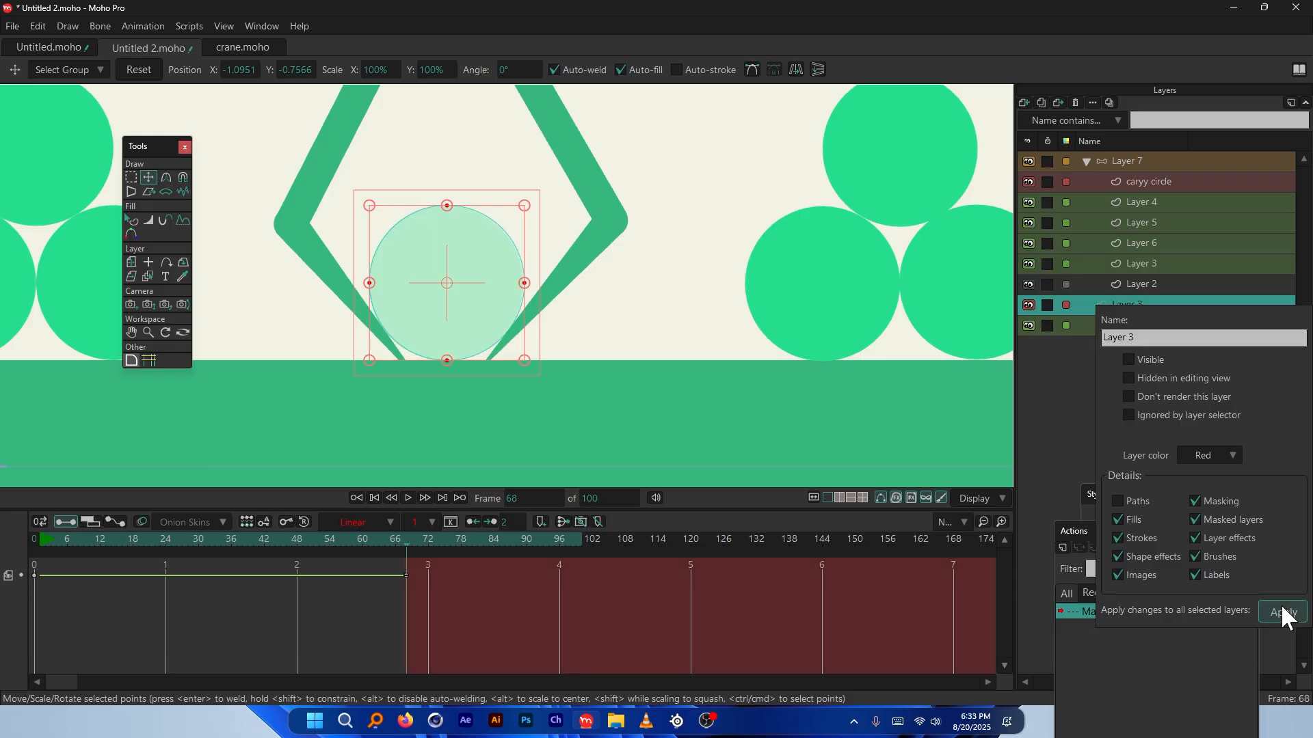
{"action": "left_click", "coordinate": [1088, 390]}
Scrub through frames 31, 63 and 73 to verify when the purple circle disappears
{"action": "mouse_move", "coordinate": [406, 540]}
{"action": "left_mouse_down"}
{"action": "mouse_move", "coordinate": [256, 547]}
{"action": "mouse_move", "coordinate": [412, 545]}
{"action": "left_mouse_up"}
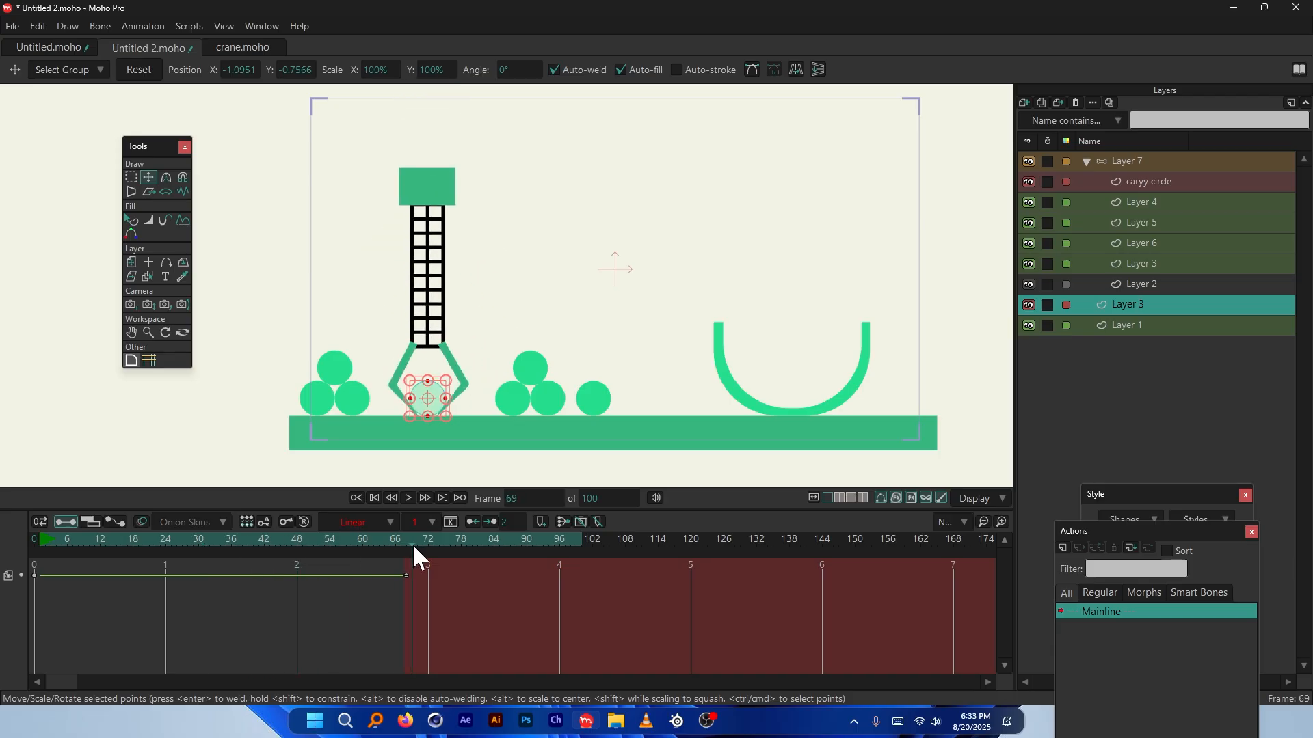
{"action": "scroll", "coordinate": [417, 427], "scroll_direction": "up", "scroll_amount": 5}
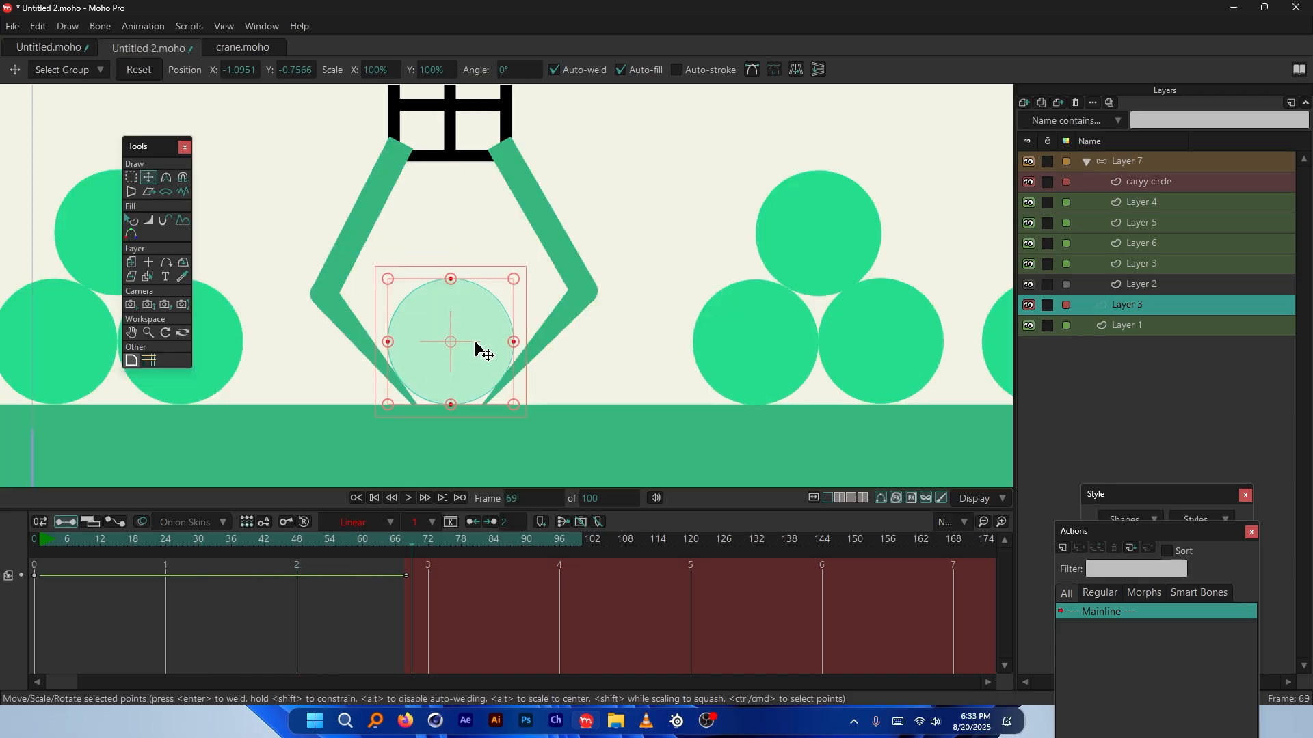
{"action": "left_click_drag", "start_coordinate": [399, 539], "coordinate": [428, 540]}
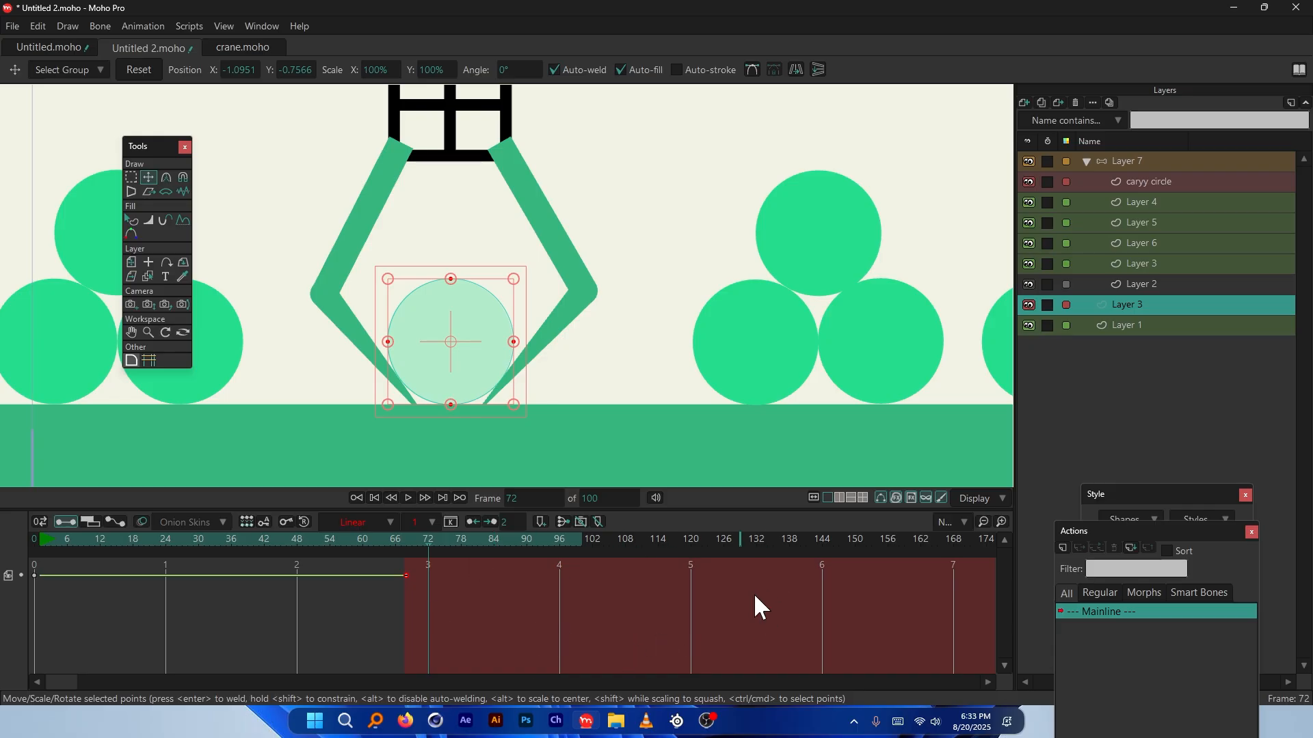
{"action": "key", "text": "ctrl+Right"}
At frame 27, raise the caryy circle layer's opacity in its Layer Settings
{"action": "scroll", "coordinate": [487, 457], "scroll_direction": "down", "scroll_amount": 3}
{"action": "left_click", "coordinate": [177, 536]}
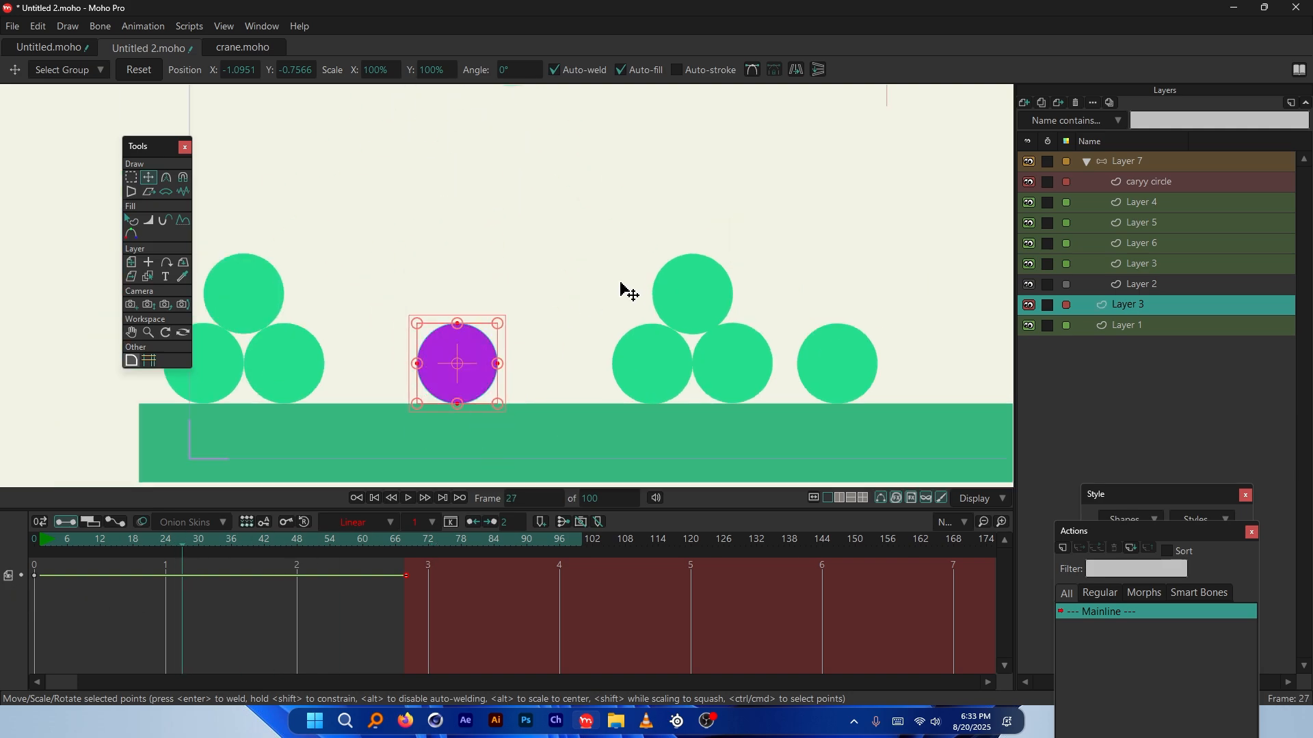
{"action": "scroll", "coordinate": [618, 225], "scroll_direction": "down", "scroll_amount": 3}
{"action": "scroll", "coordinate": [569, 246], "scroll_direction": "up", "scroll_amount": 2}
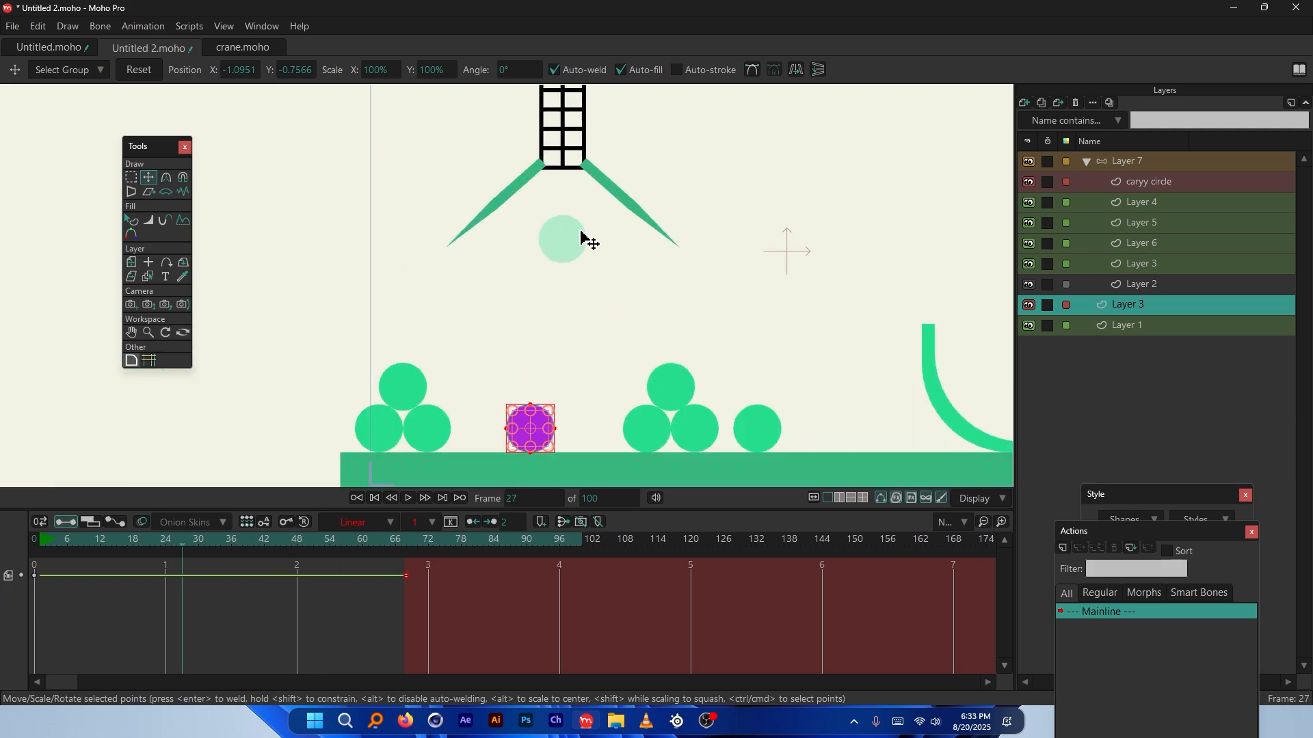
{"action": "left_click", "coordinate": [576, 239], "text": "ctrl+alt"}
{"action": "scroll", "coordinate": [576, 240], "scroll_direction": "up", "scroll_amount": 3}
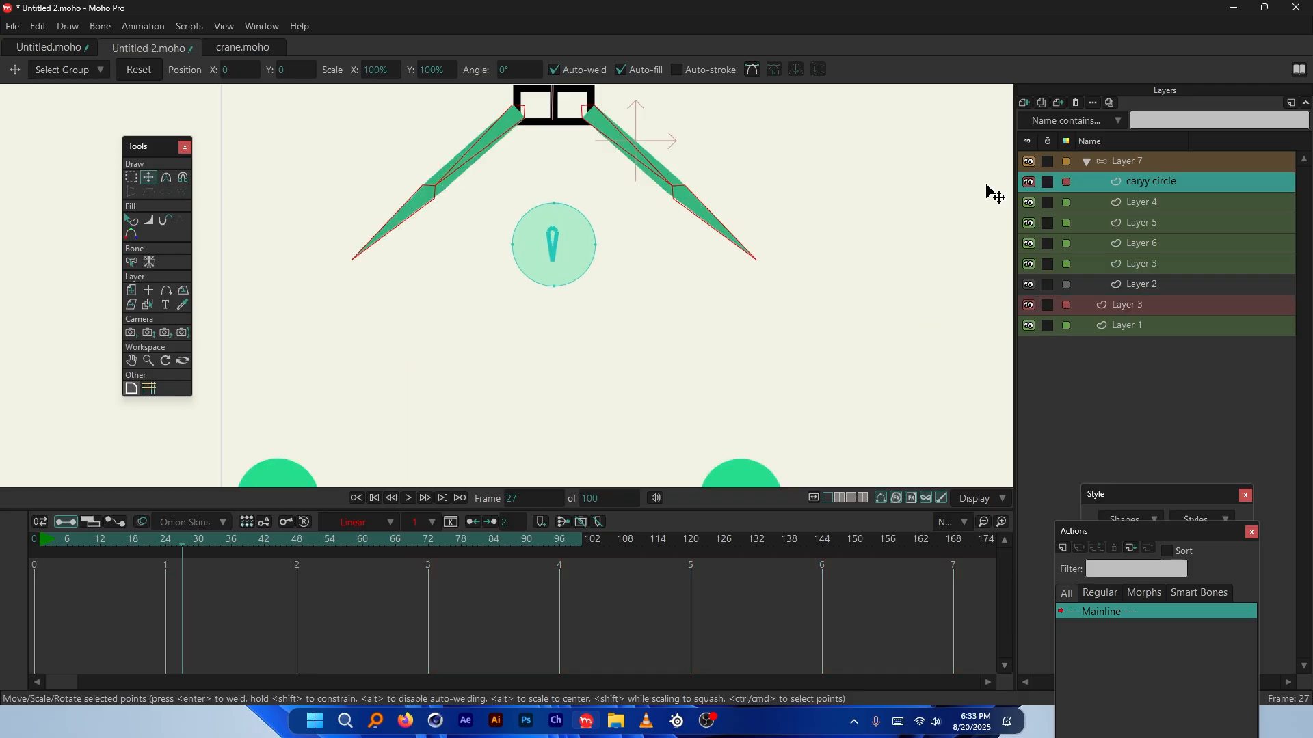
{"action": "double_click", "coordinate": [1170, 180]}
{"action": "left_click_drag", "start_coordinate": [895, 263], "coordinate": [964, 265]}
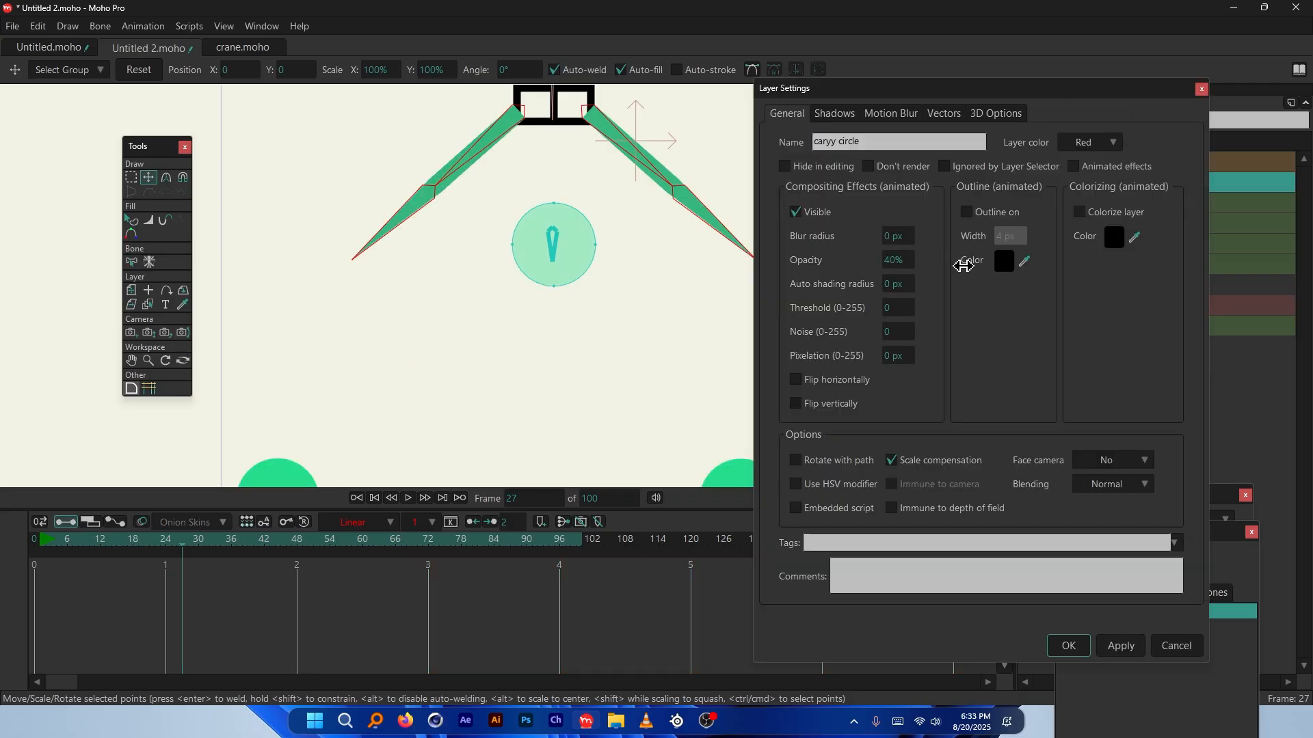
{"action": "key", "text": "Return"}
Scrub back to frame 18 to check the circle between the claw arms
{"action": "scroll", "coordinate": [539, 287], "scroll_direction": "down", "scroll_amount": 3}
{"action": "scroll", "coordinate": [498, 220], "scroll_direction": "up", "scroll_amount": 2}
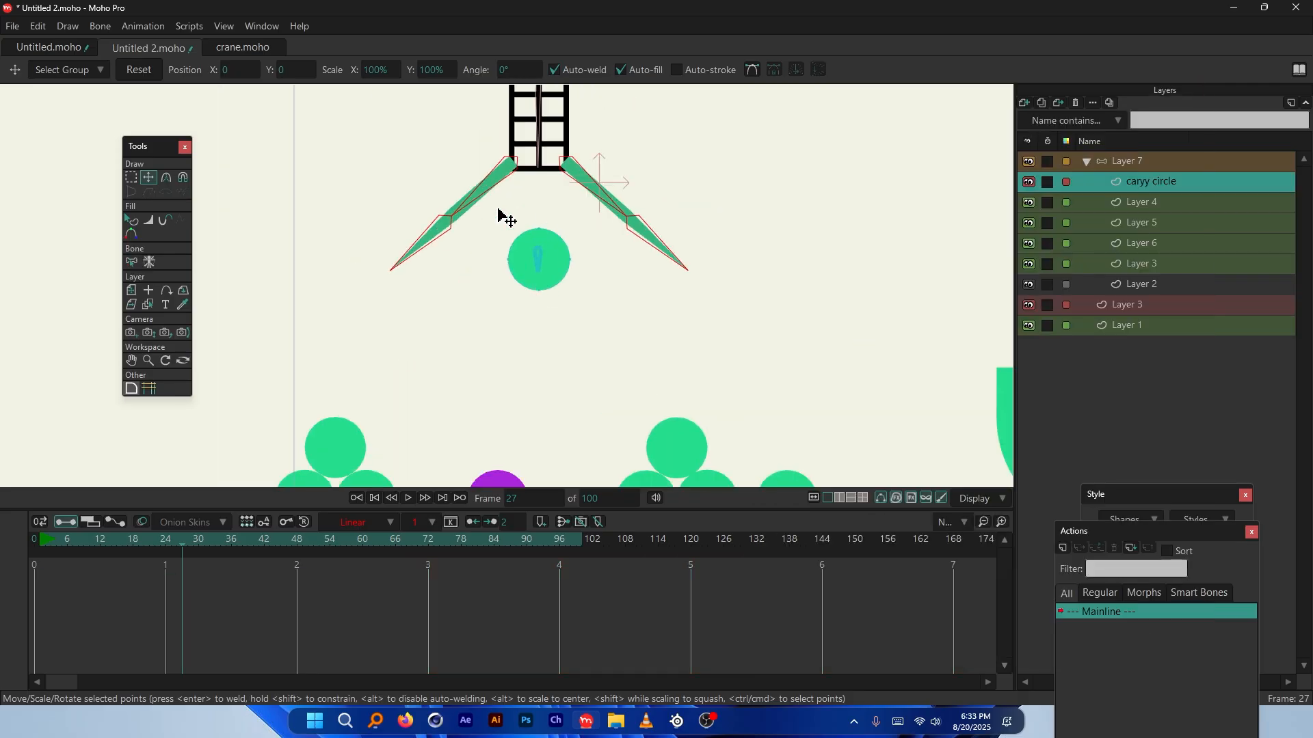
{"action": "scroll", "coordinate": [532, 263], "scroll_direction": "down", "scroll_amount": 2}
{"action": "scroll", "coordinate": [532, 260], "scroll_direction": "up", "scroll_amount": 2}
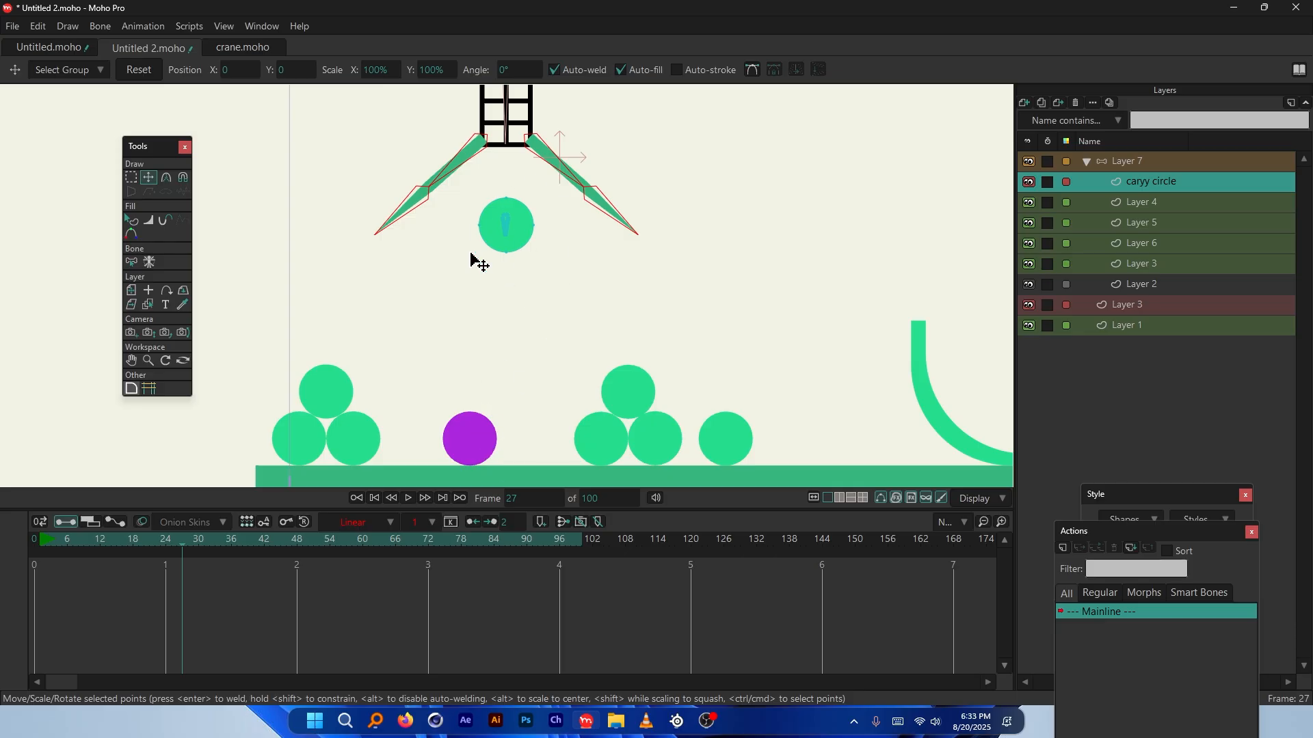
{"action": "scroll", "coordinate": [483, 313], "scroll_direction": "down", "scroll_amount": 2}
{"action": "scroll", "coordinate": [481, 313], "scroll_direction": "up", "scroll_amount": 1}
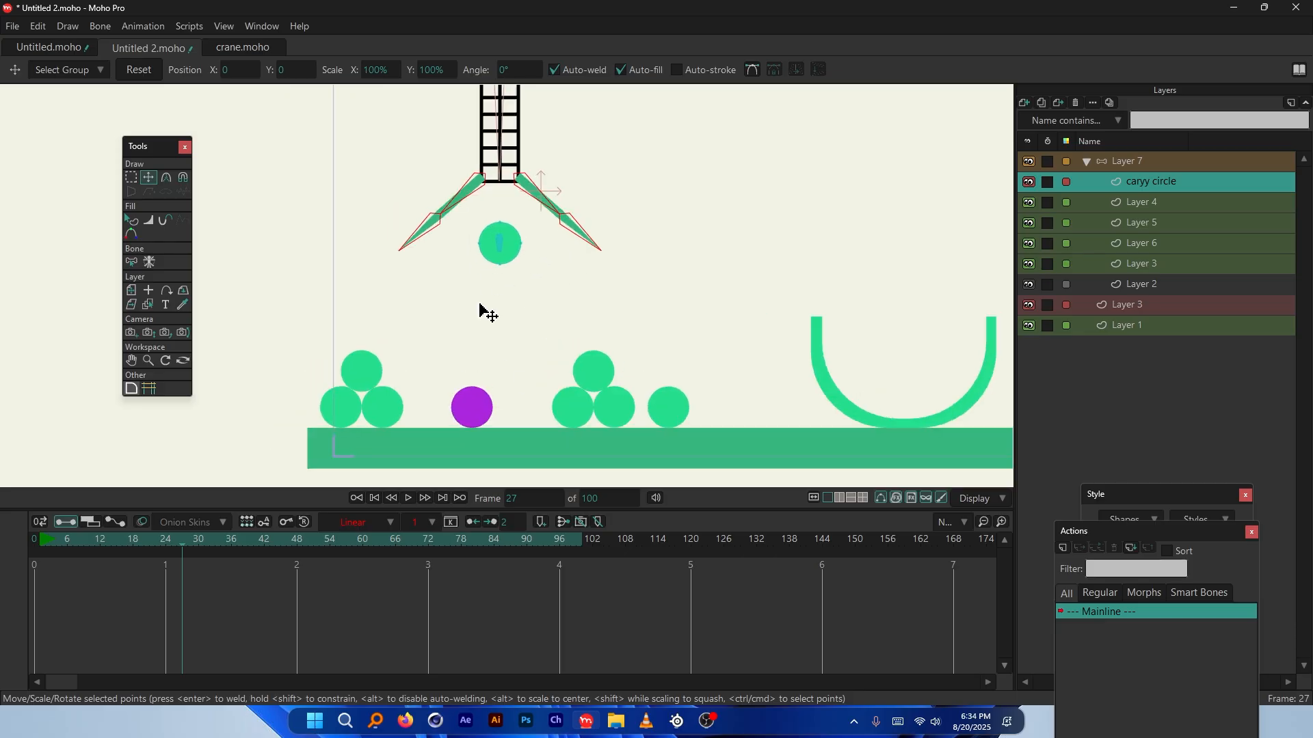
{"action": "scroll", "coordinate": [481, 313], "scroll_direction": "down", "scroll_amount": 1}
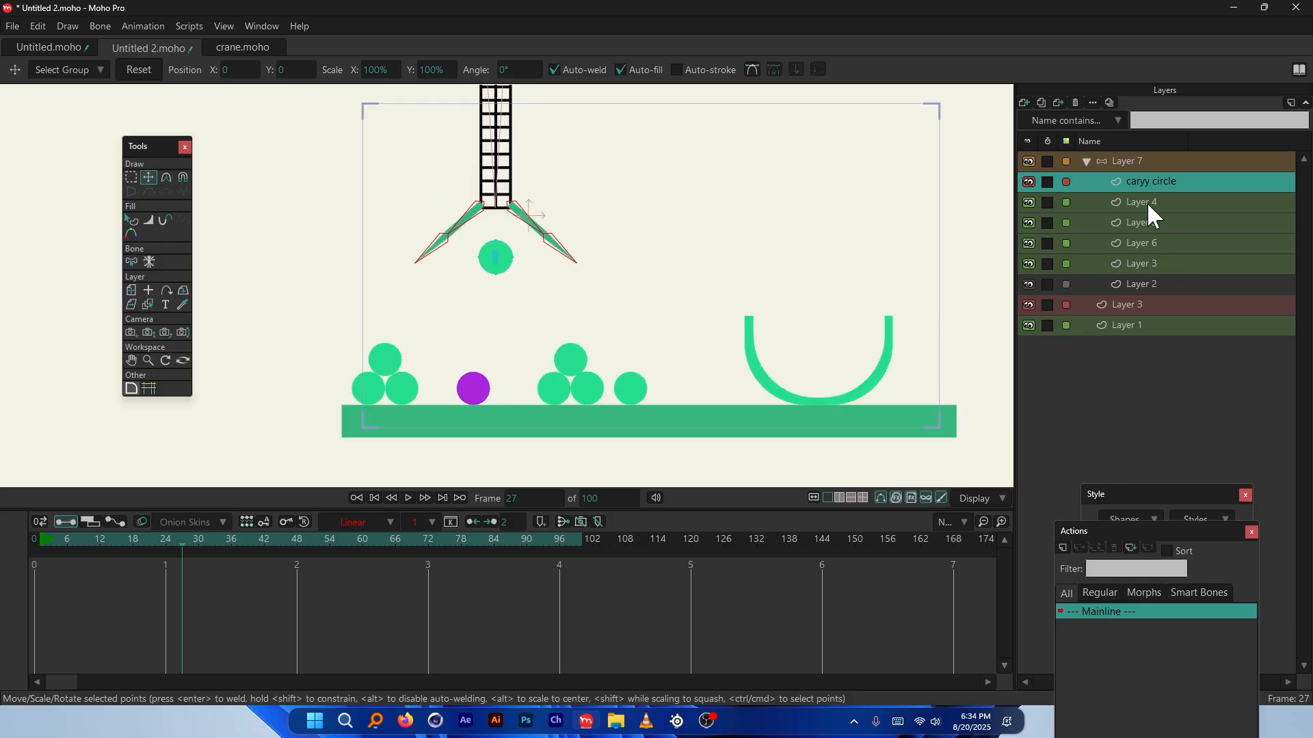
{"action": "left_click_drag", "start_coordinate": [195, 536], "coordinate": [134, 547]}
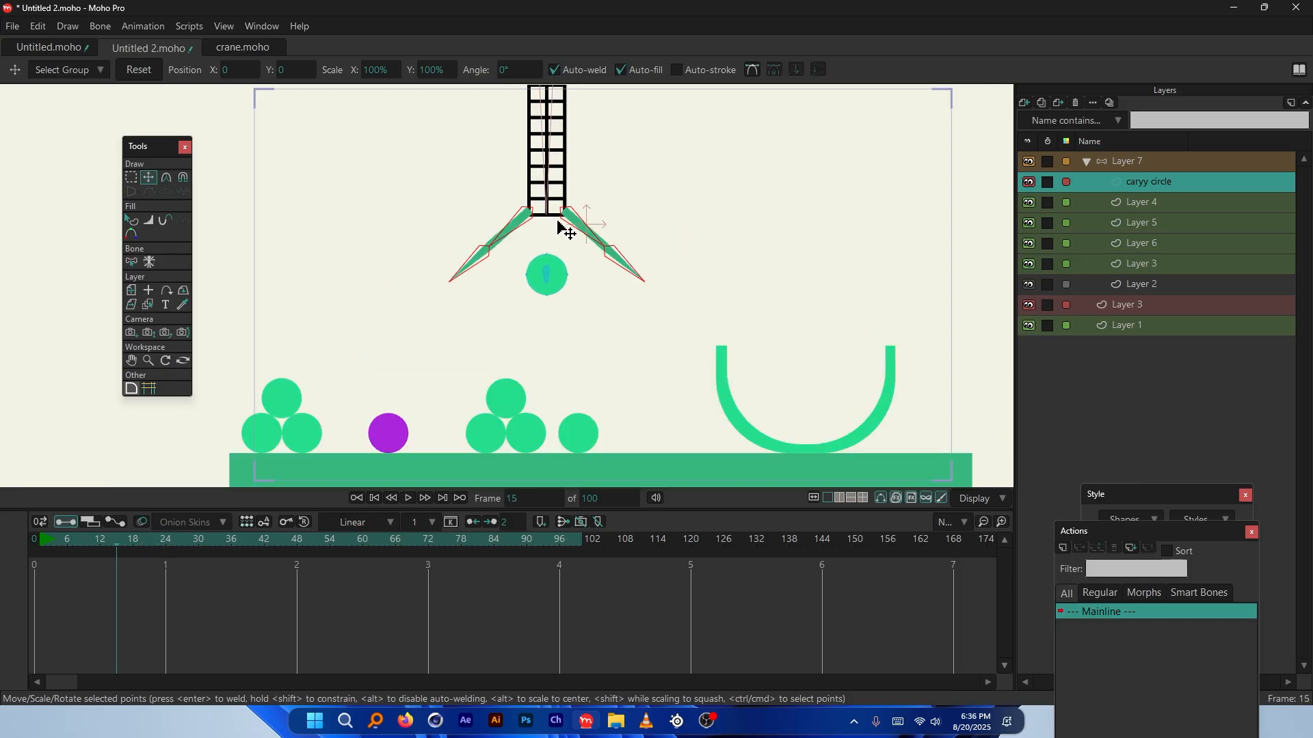
Step through frames 20 and 21, then scrub to preview the crane carrying the circle
{"action": "scroll", "coordinate": [560, 227], "scroll_direction": "up", "scroll_amount": 2}
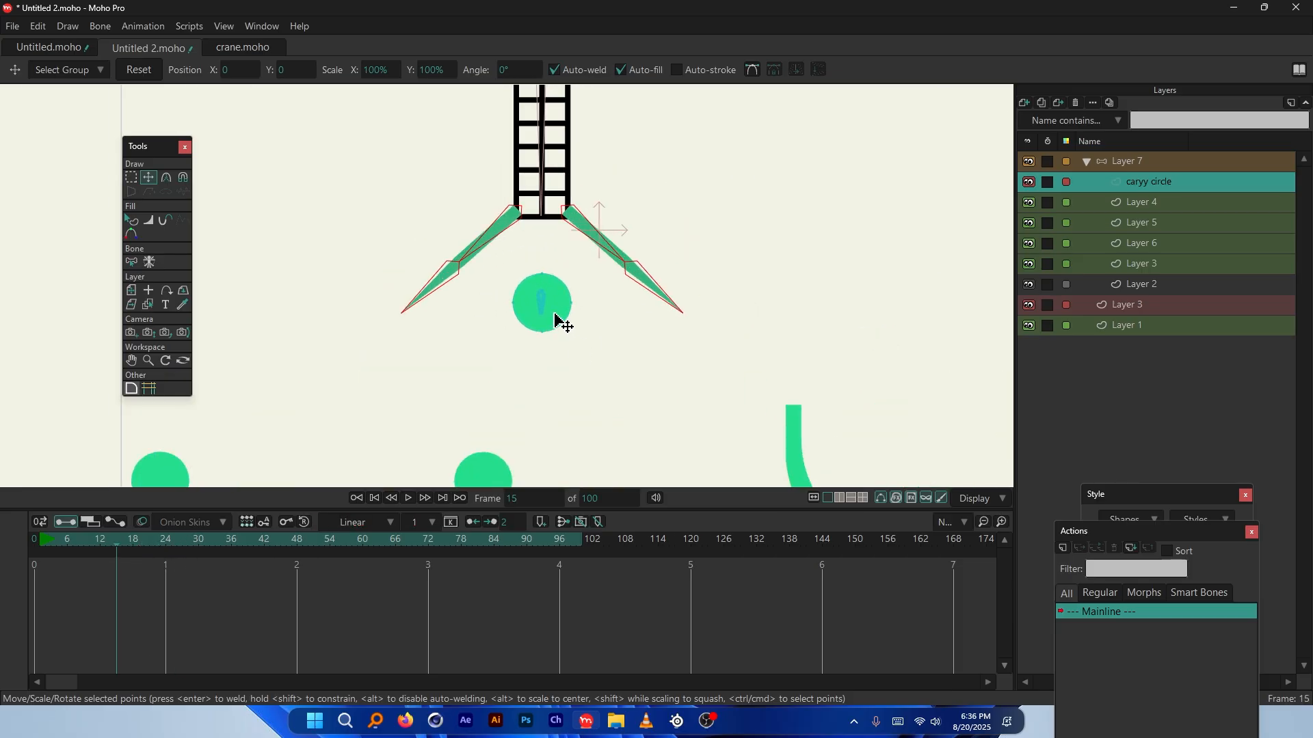
{"action": "scroll", "coordinate": [526, 307], "scroll_direction": "down", "scroll_amount": 3}
{"action": "scroll", "coordinate": [520, 298], "scroll_direction": "up", "scroll_amount": 2}
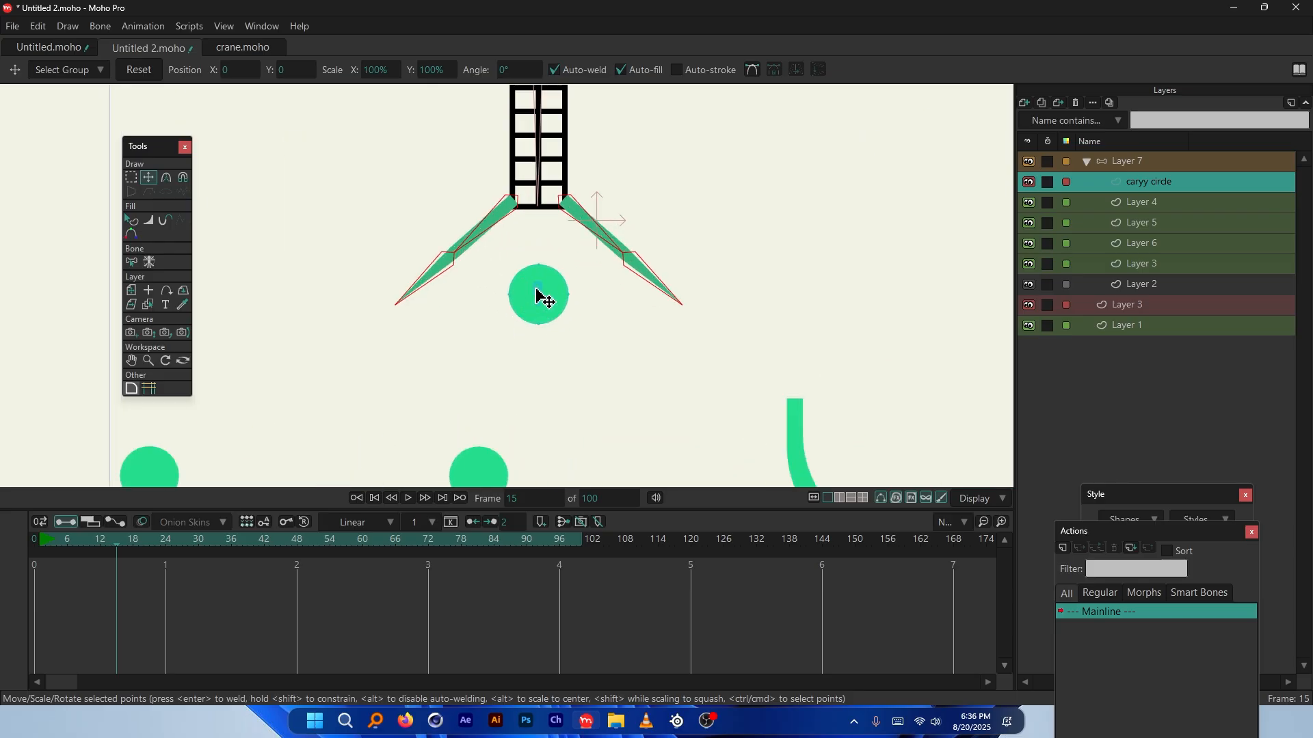
{"action": "scroll", "coordinate": [578, 226], "scroll_direction": "down", "scroll_amount": 3}
{"action": "scroll", "coordinate": [567, 334], "scroll_direction": "up", "scroll_amount": 2}
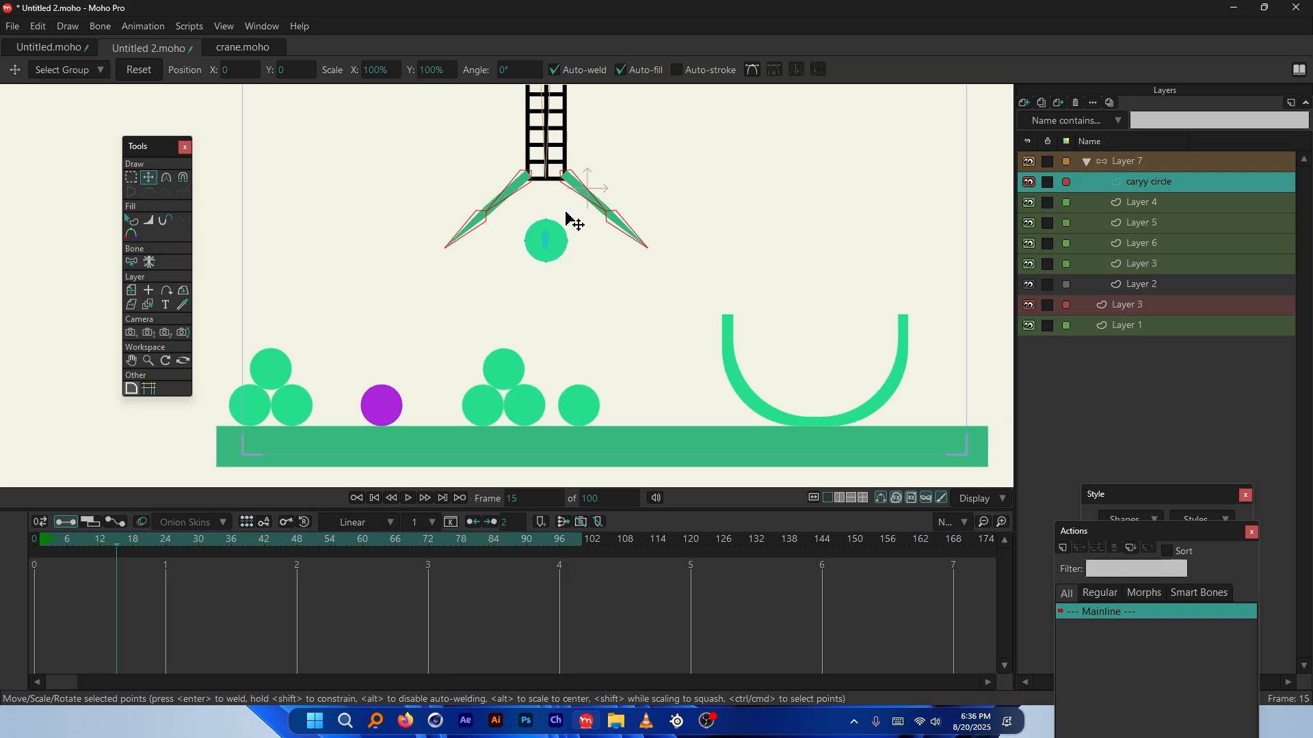
{"action": "left_click", "coordinate": [145, 541]}
{"action": "left_click", "coordinate": [149, 540]}
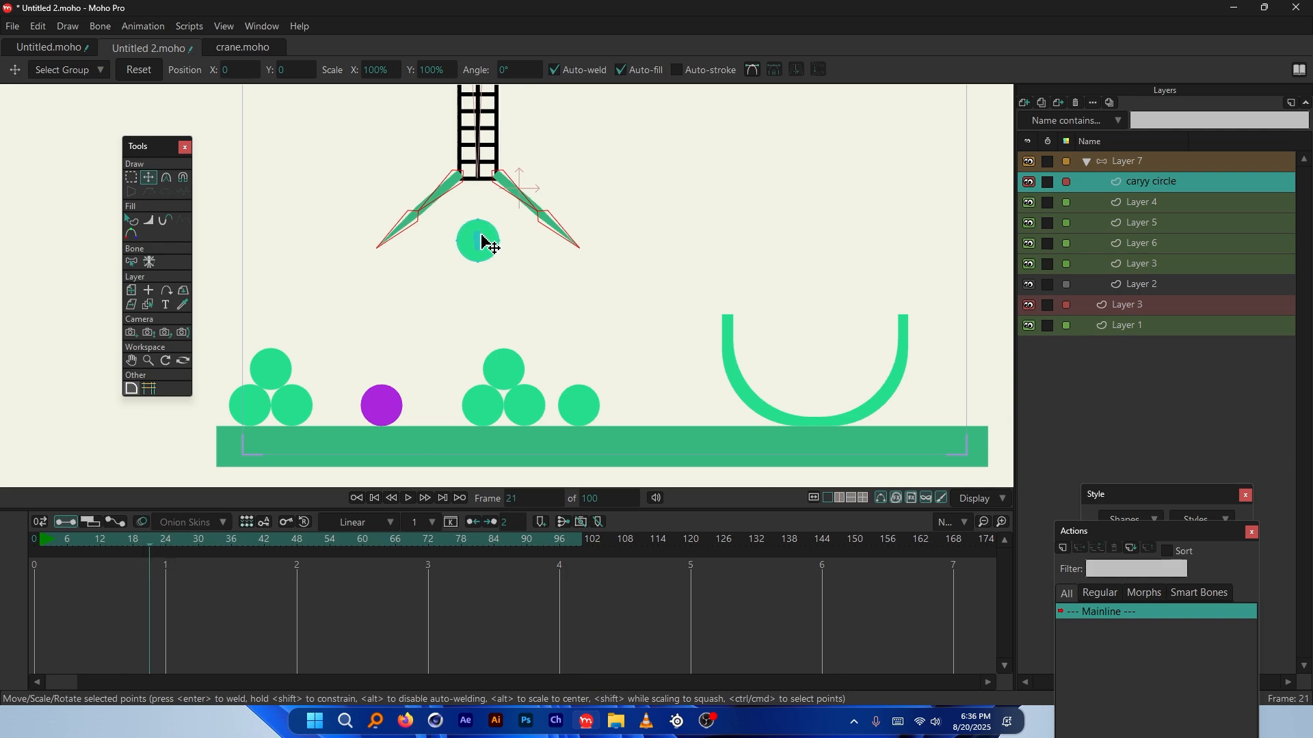
{"action": "mouse_move", "coordinate": [81, 540]}
{"action": "left_mouse_down"}
{"action": "mouse_move", "coordinate": [196, 543]}
{"action": "mouse_move", "coordinate": [71, 547]}
{"action": "left_mouse_up"}
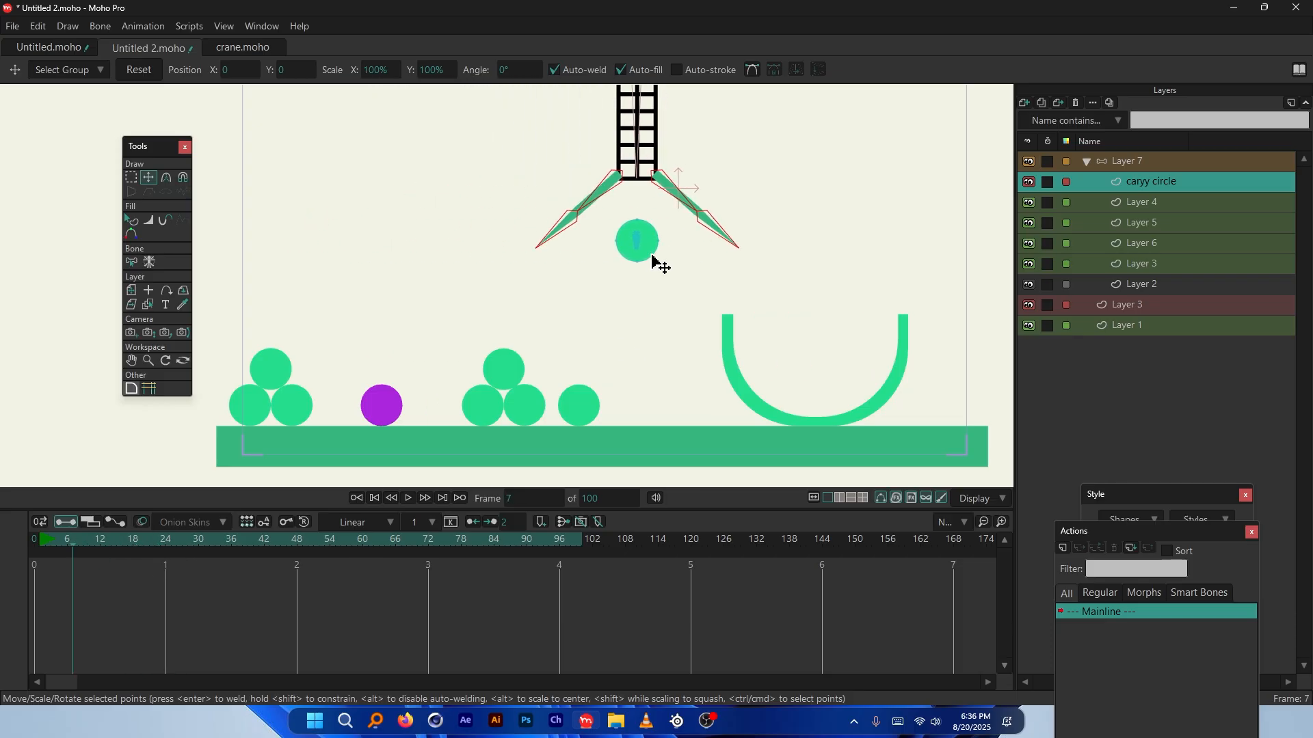
Hide the caryy circle layer by unchecking Visible in its Quick Settings
{"action": "right_click", "coordinate": [1142, 176]}
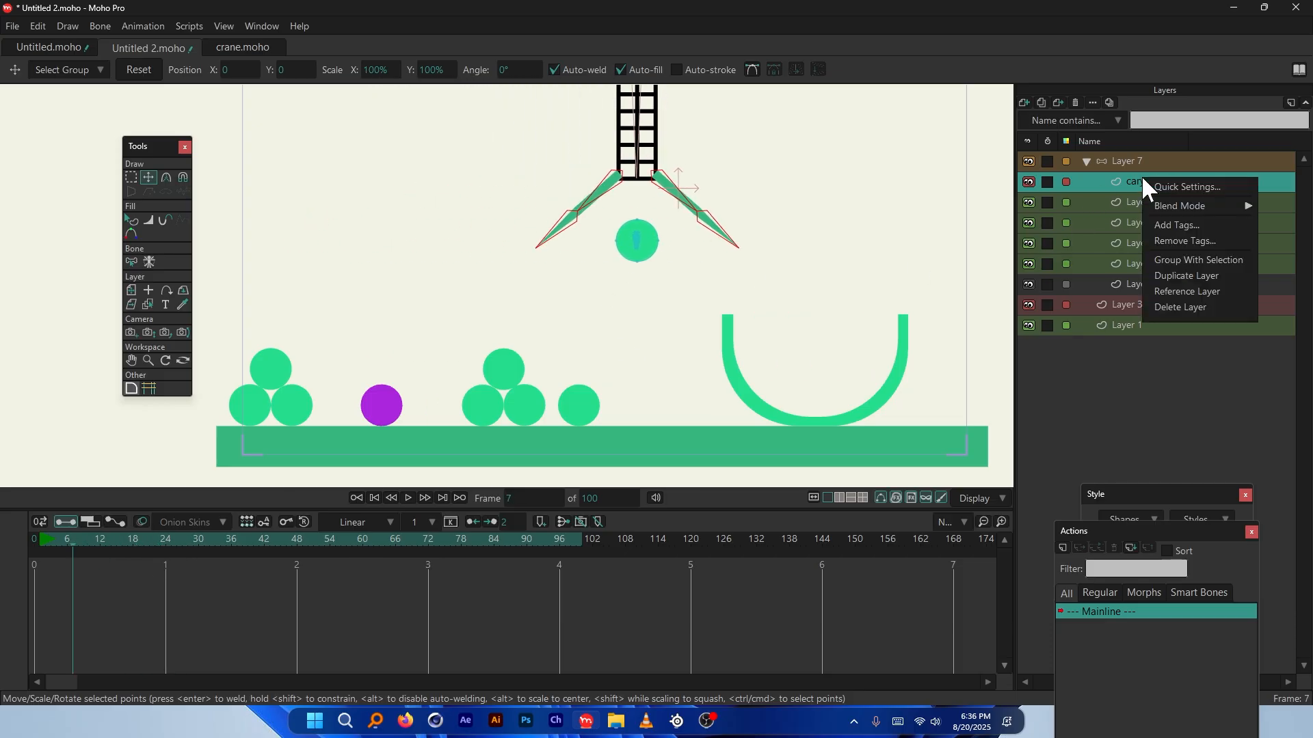
{"action": "left_click", "coordinate": [1187, 187]}
{"action": "left_click", "coordinate": [1130, 237]}
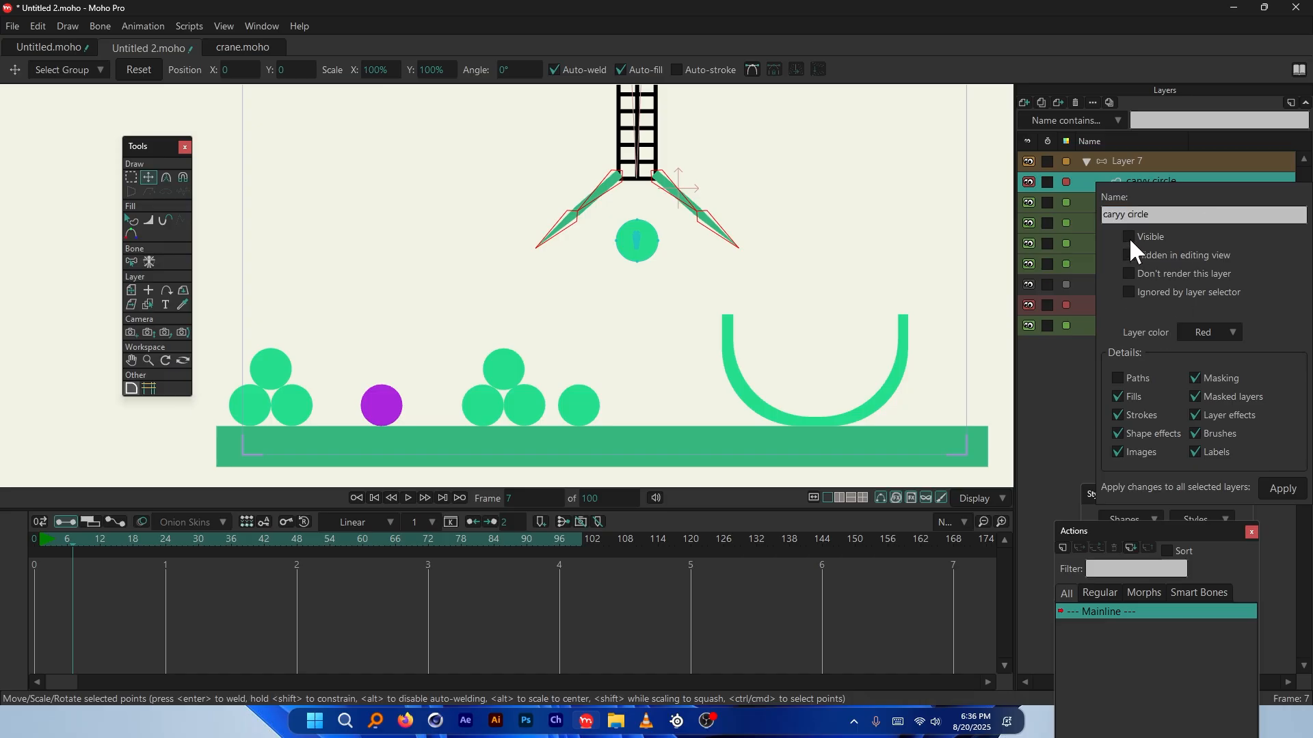
{"action": "left_click", "coordinate": [1278, 487]}
Scrub from frame 7 to frame 68 and bring up caryy circle's Quick Settings there
{"action": "left_click_drag", "start_coordinate": [77, 537], "coordinate": [258, 561]}
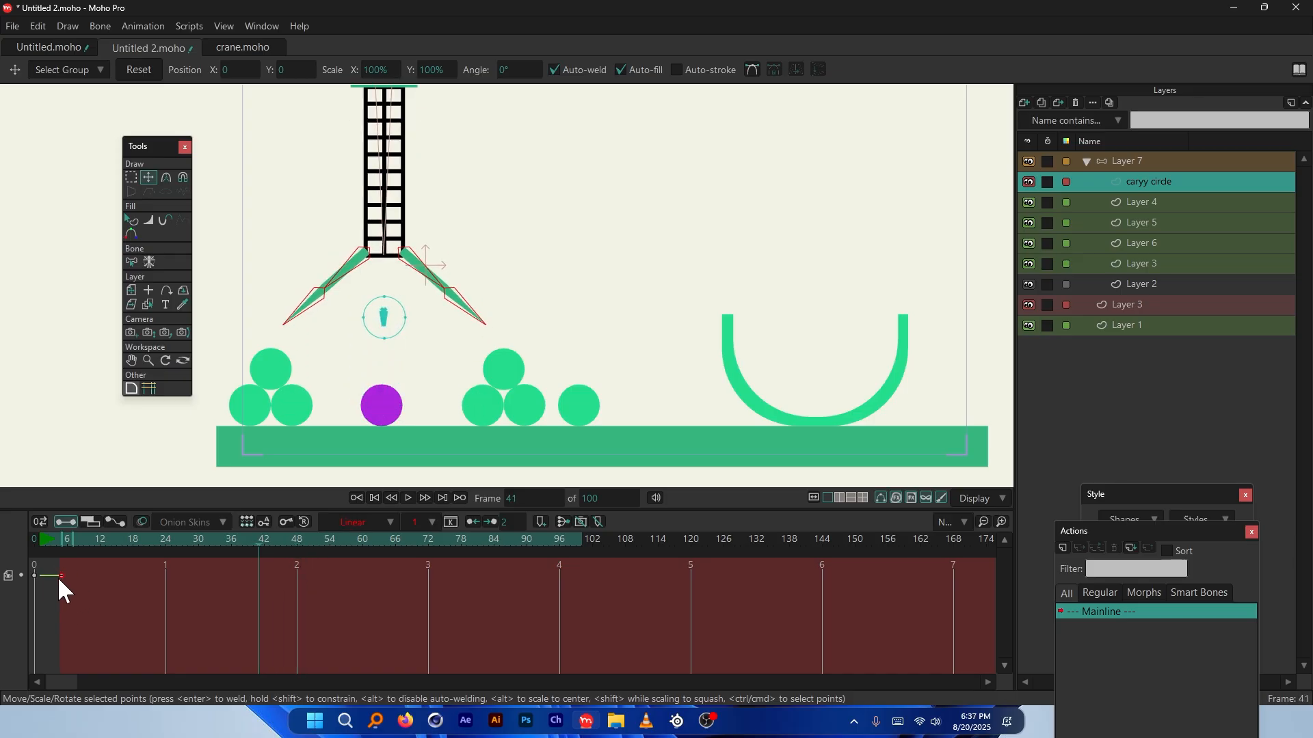
{"action": "left_click_drag", "start_coordinate": [263, 553], "coordinate": [404, 536]}
{"action": "scroll", "coordinate": [383, 444], "scroll_direction": "up", "scroll_amount": 6}
{"action": "right_click", "coordinate": [1162, 180]}
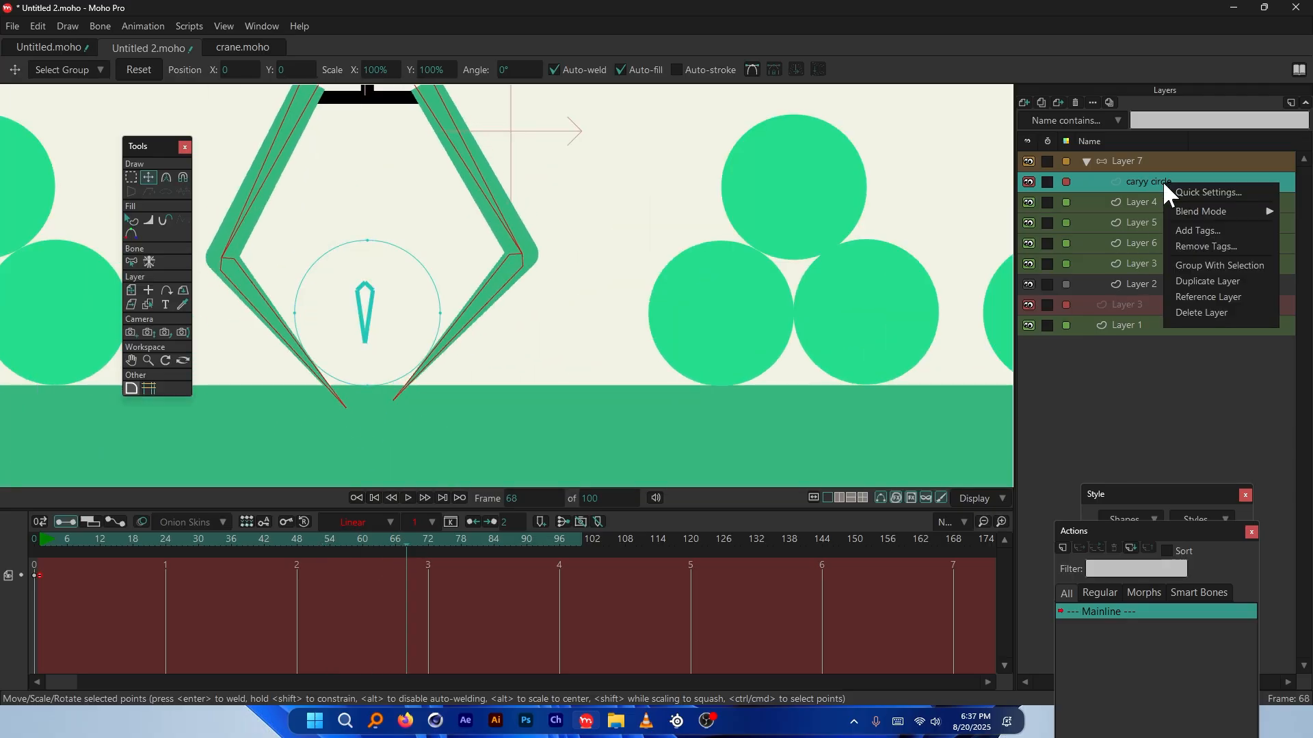
{"action": "left_click", "coordinate": [1195, 194]}
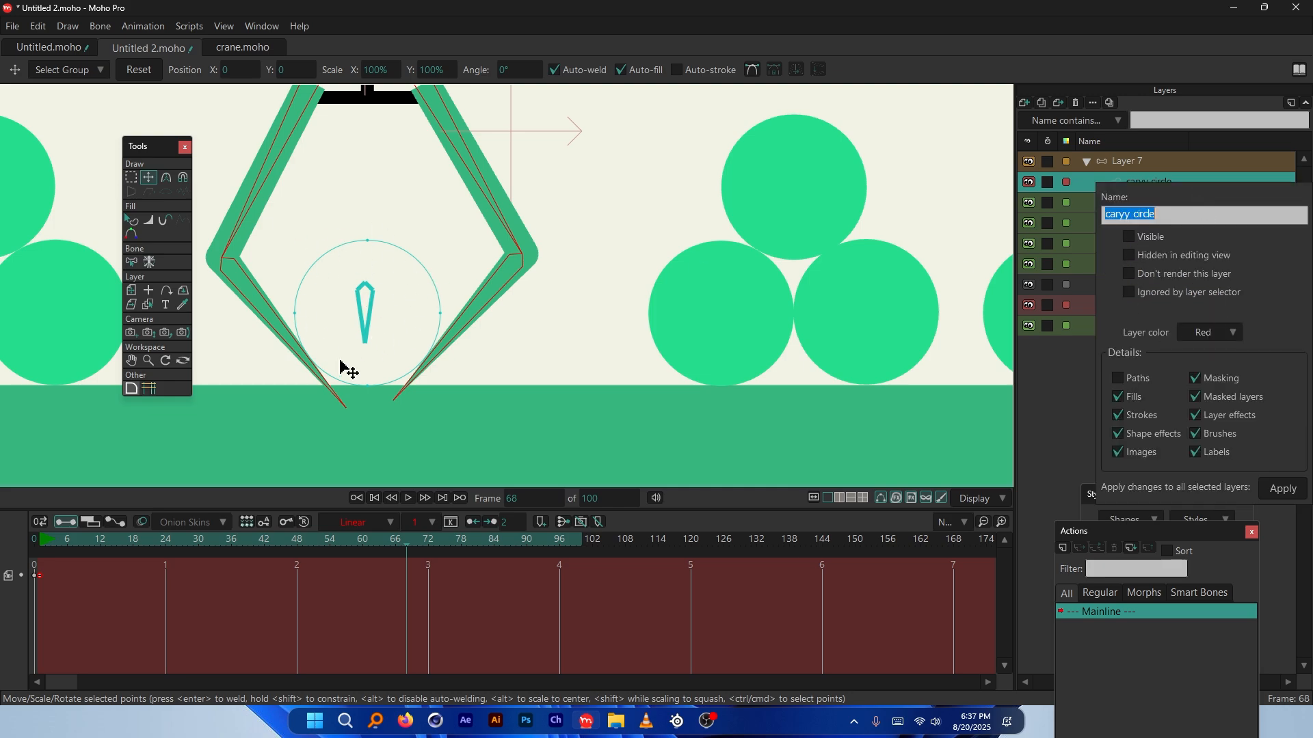
Check Visible for the caryy circle layer and apply the change
{"action": "left_click", "coordinate": [1128, 237]}
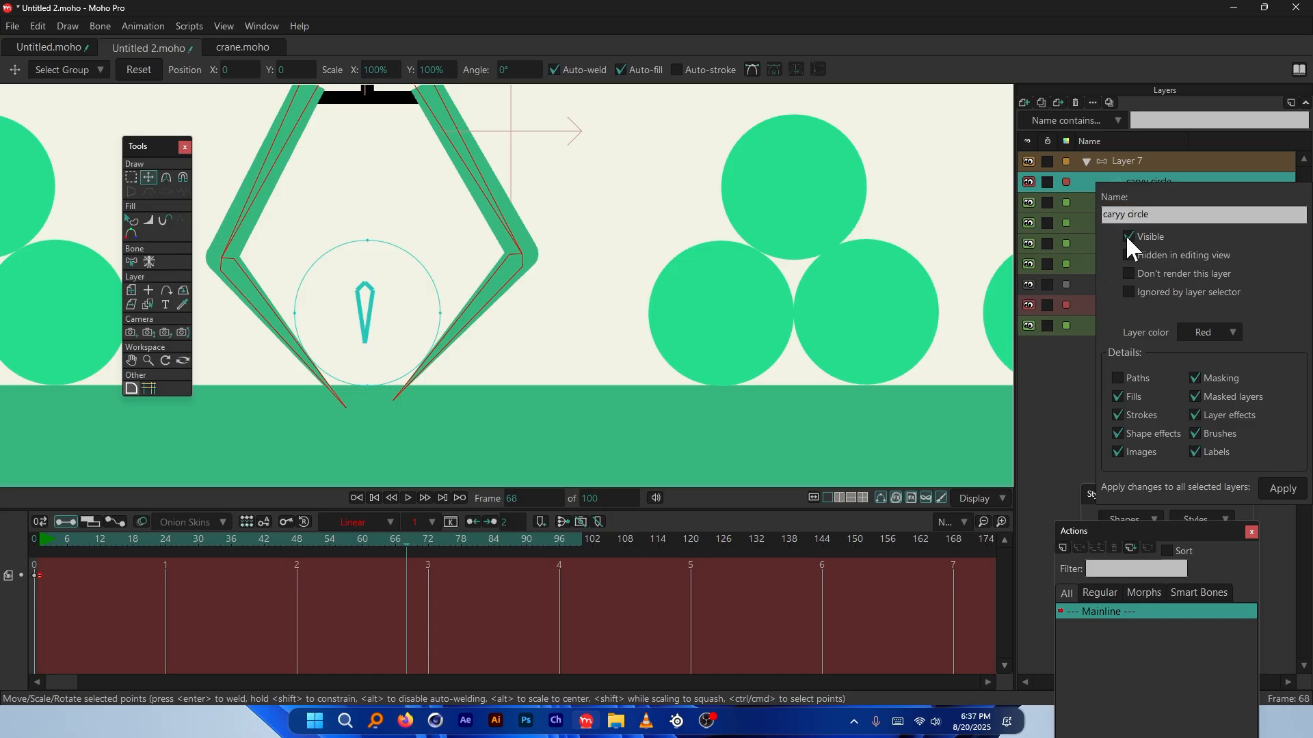
{"action": "left_click", "coordinate": [1283, 489]}
{"action": "left_click", "coordinate": [380, 538]}
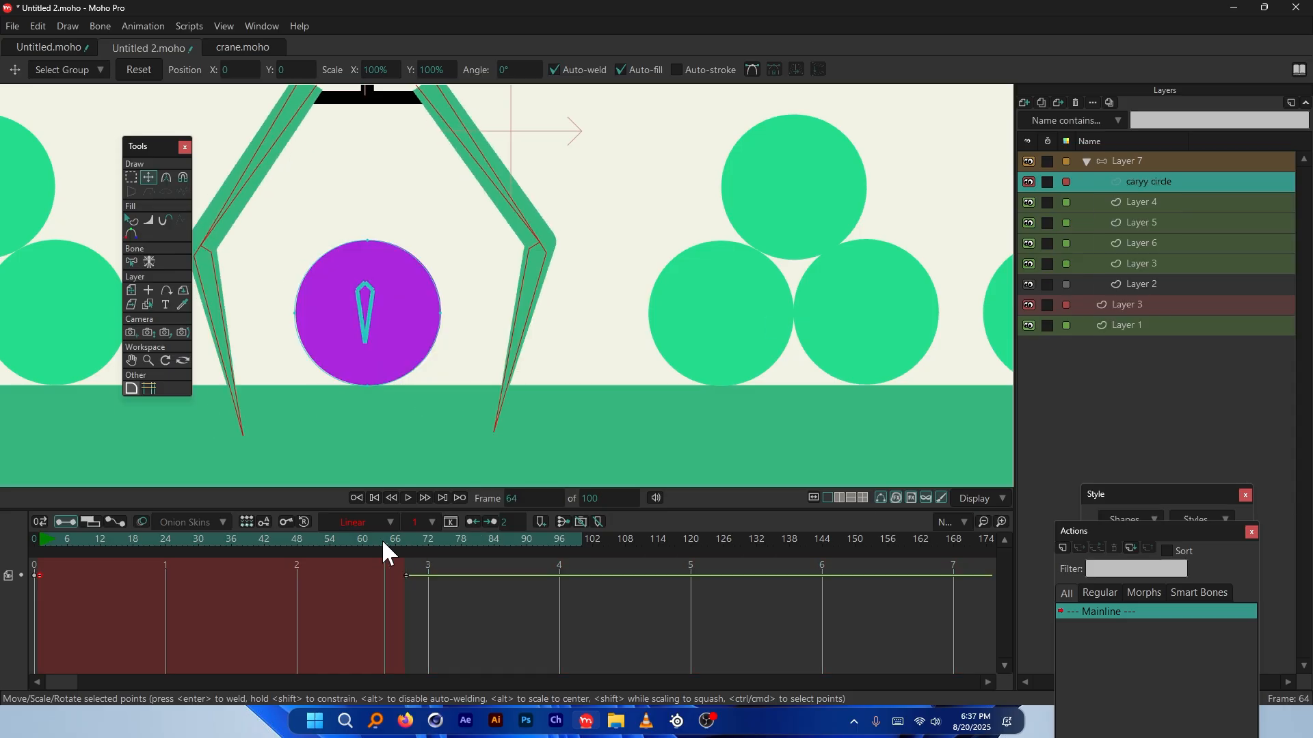
{"action": "key", "text": "ctrl+r"}
Scrub from frame 64 through frame 86 to check the claw holding the ball
{"action": "left_click_drag", "start_coordinate": [363, 539], "coordinate": [422, 572]}
{"action": "scroll", "coordinate": [486, 314], "scroll_direction": "up", "scroll_amount": 3}
{"action": "key", "text": "ctrl+r"}
{"action": "scroll", "coordinate": [492, 401], "scroll_direction": "up", "scroll_amount": 3}
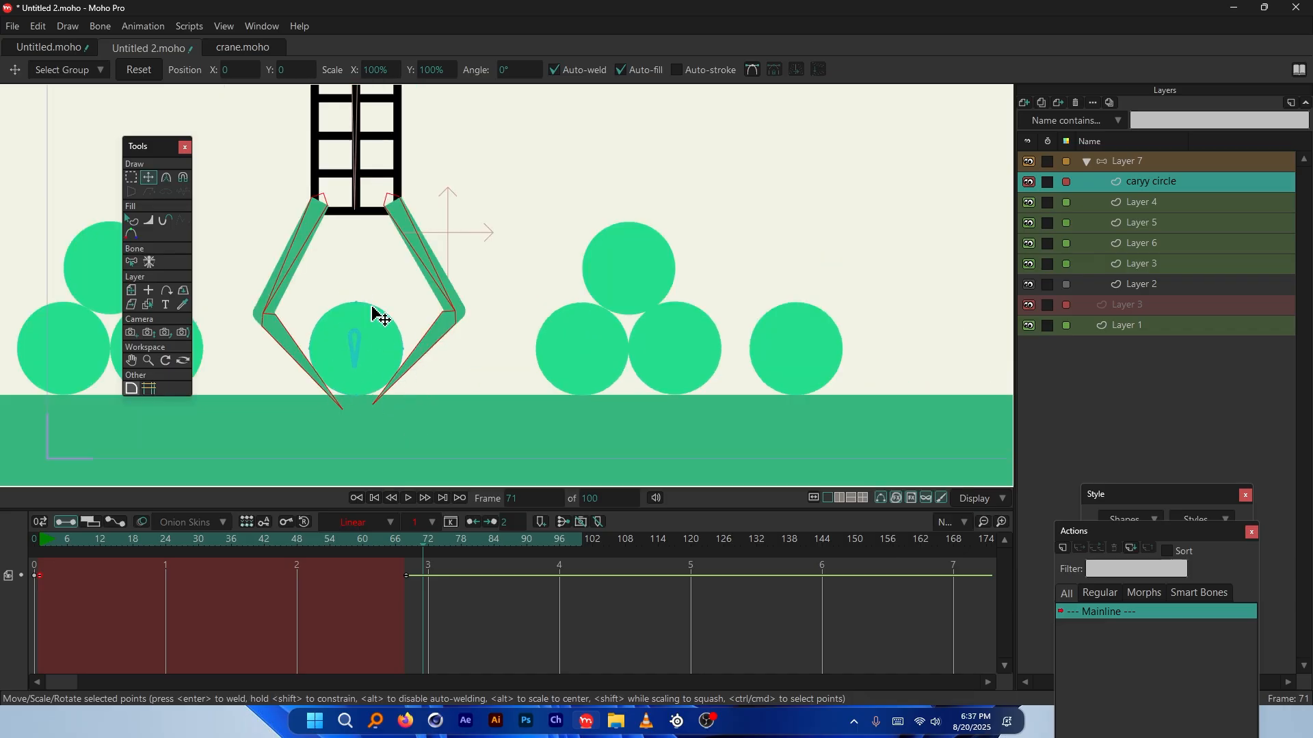
{"action": "left_click", "coordinate": [396, 542]}
{"action": "left_click_drag", "start_coordinate": [395, 539], "coordinate": [484, 543]}
{"action": "scroll", "coordinate": [381, 390], "scroll_direction": "down", "scroll_amount": 3}
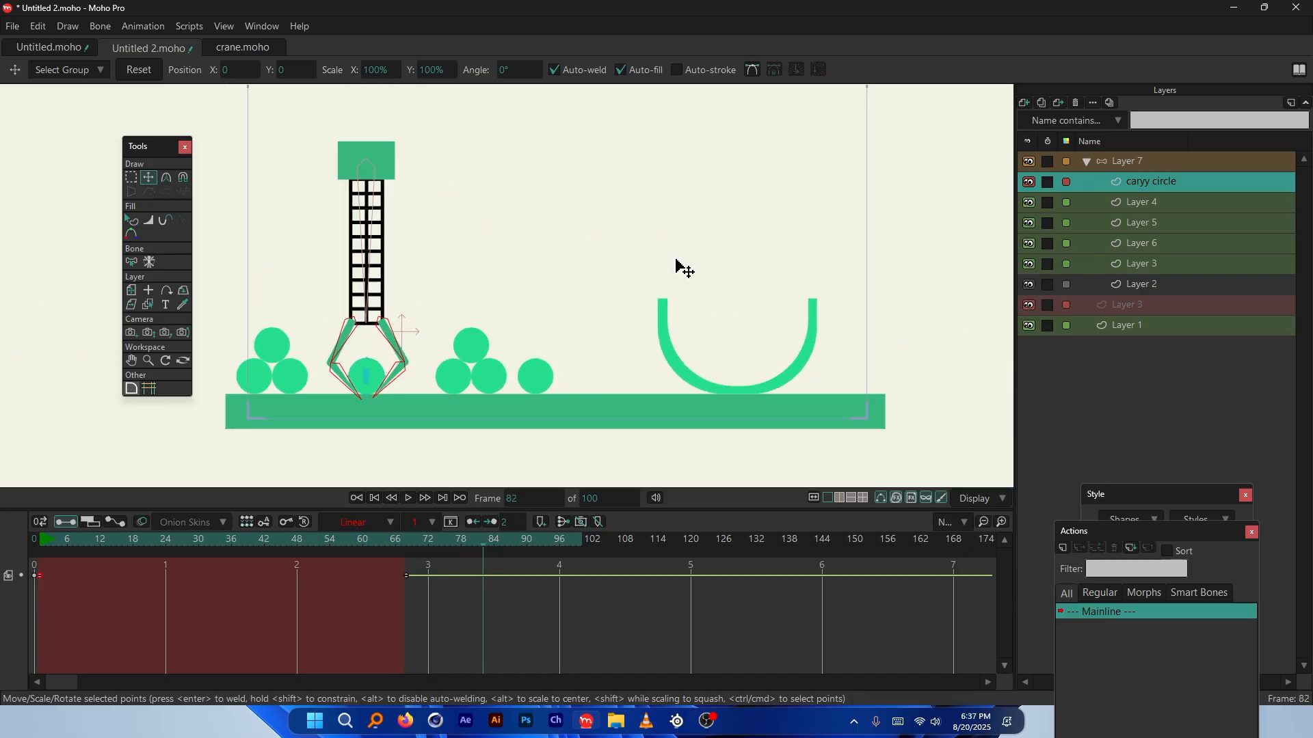
{"action": "key", "text": "ctrl+Right"}
{"action": "key", "text": "ctrl+Right"}
{"action": "key", "text": "ctrl+Right"}
{"action": "key", "text": "ctrl+Right"}
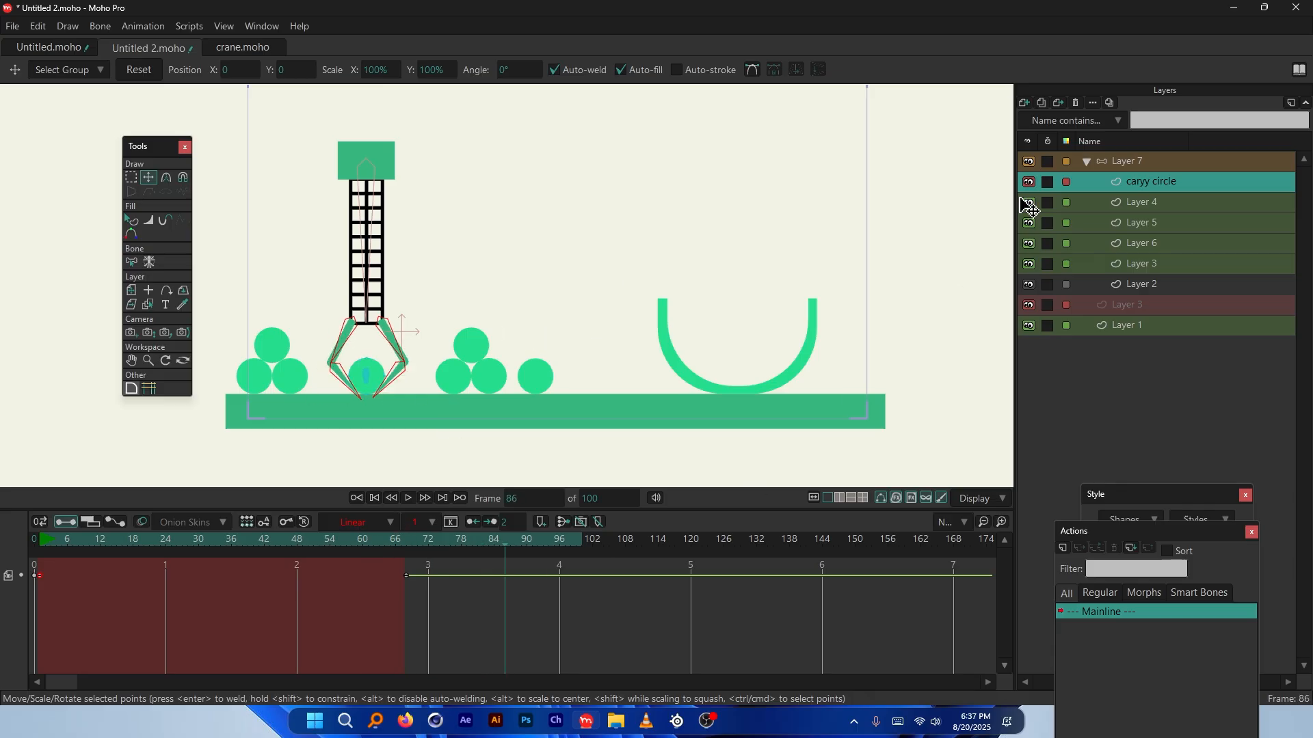
Select Layer 7 and review the claw gripping the ball
{"action": "left_click", "coordinate": [1128, 161]}
{"action": "left_click_drag", "start_coordinate": [386, 567], "coordinate": [449, 564]}
{"action": "scroll", "coordinate": [351, 367], "scroll_direction": "up", "scroll_amount": 3}
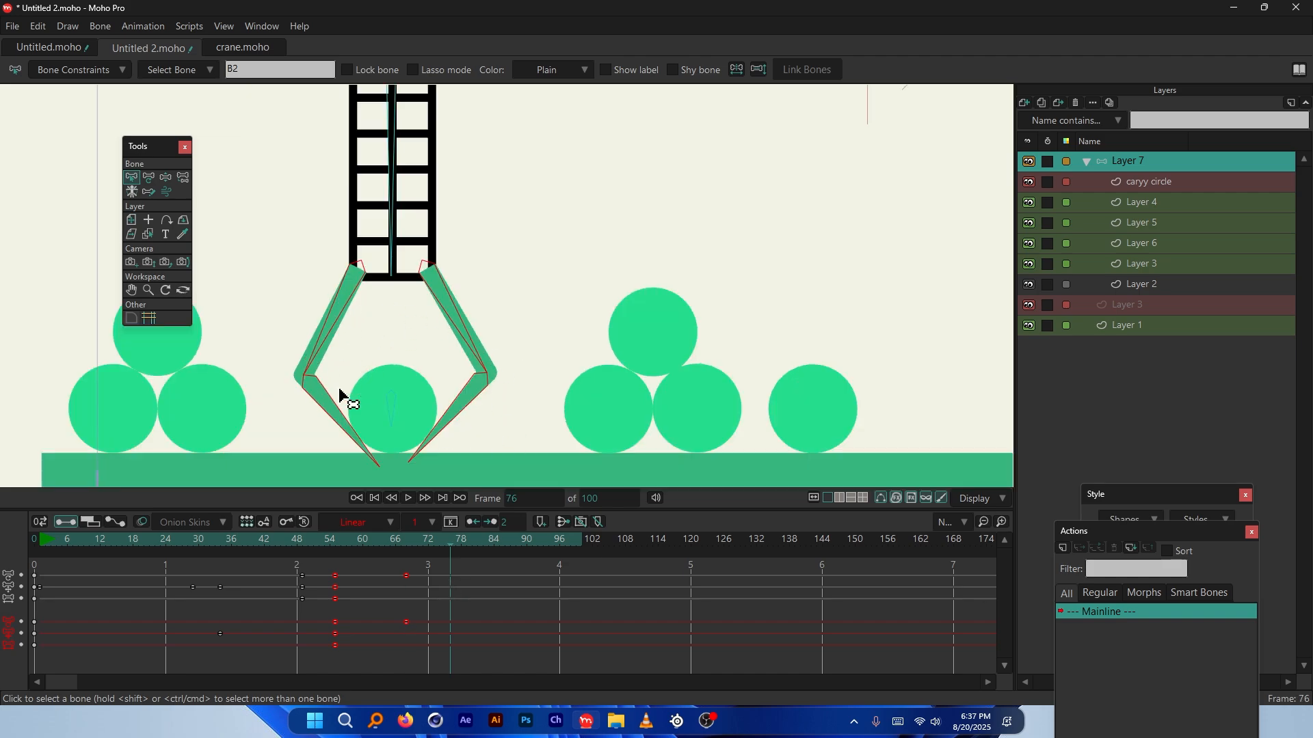
Select bone keyframes on the top track and return to frame 67
{"action": "scroll", "coordinate": [339, 386], "scroll_direction": "down", "scroll_amount": 3}
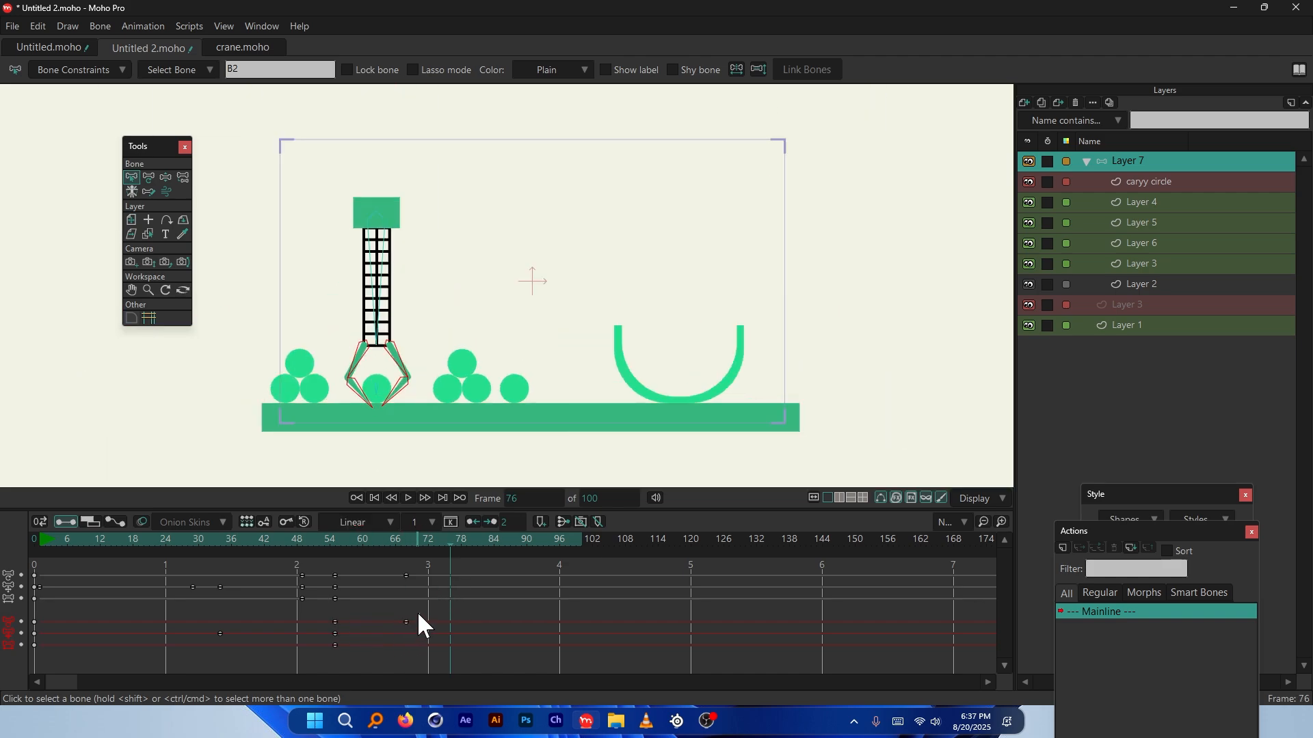
{"action": "left_click_drag", "start_coordinate": [418, 614], "coordinate": [327, 651]}
{"action": "left_click", "coordinate": [405, 578]}
{"action": "left_click", "coordinate": [404, 577]}
{"action": "left_click_drag", "start_coordinate": [440, 544], "coordinate": [410, 571]}
{"action": "key", "text": "ctrl+z"}
With Translate Bone, raise the ladder bone at frame 84
{"action": "left_click", "coordinate": [374, 232]}
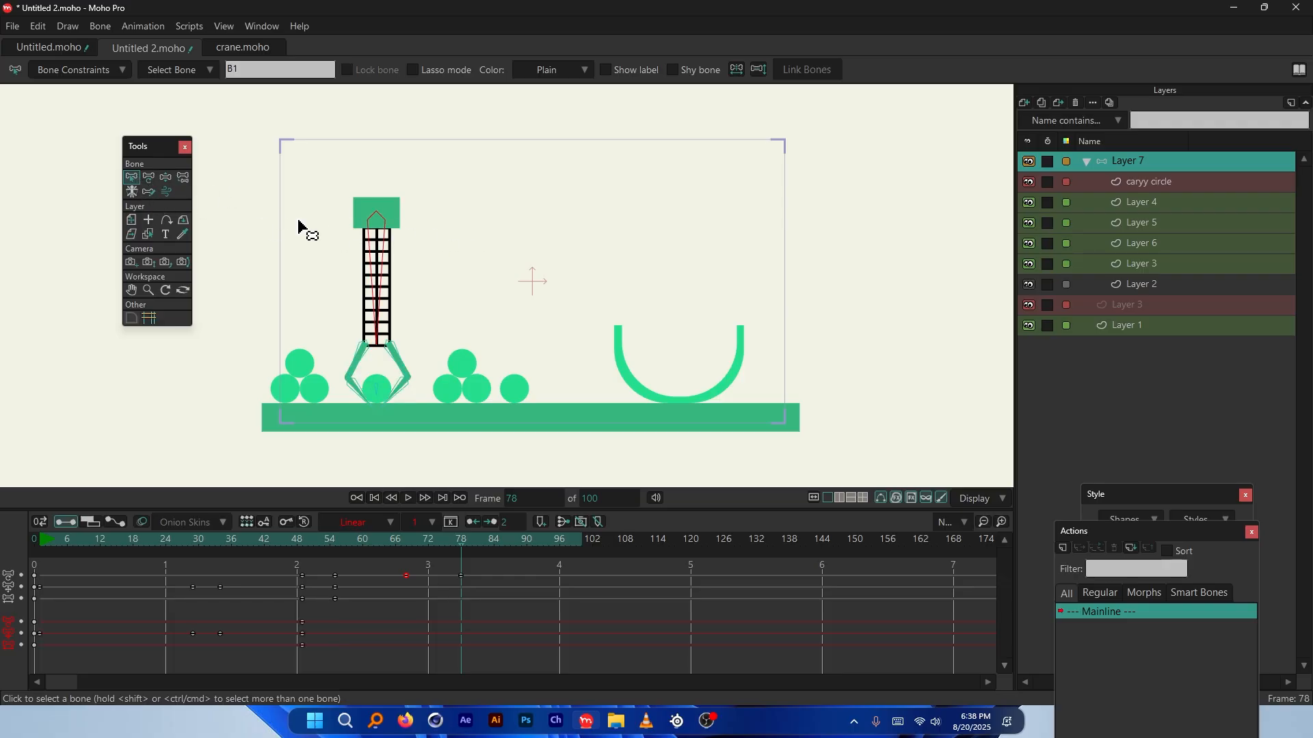
{"action": "left_click", "coordinate": [149, 177]}
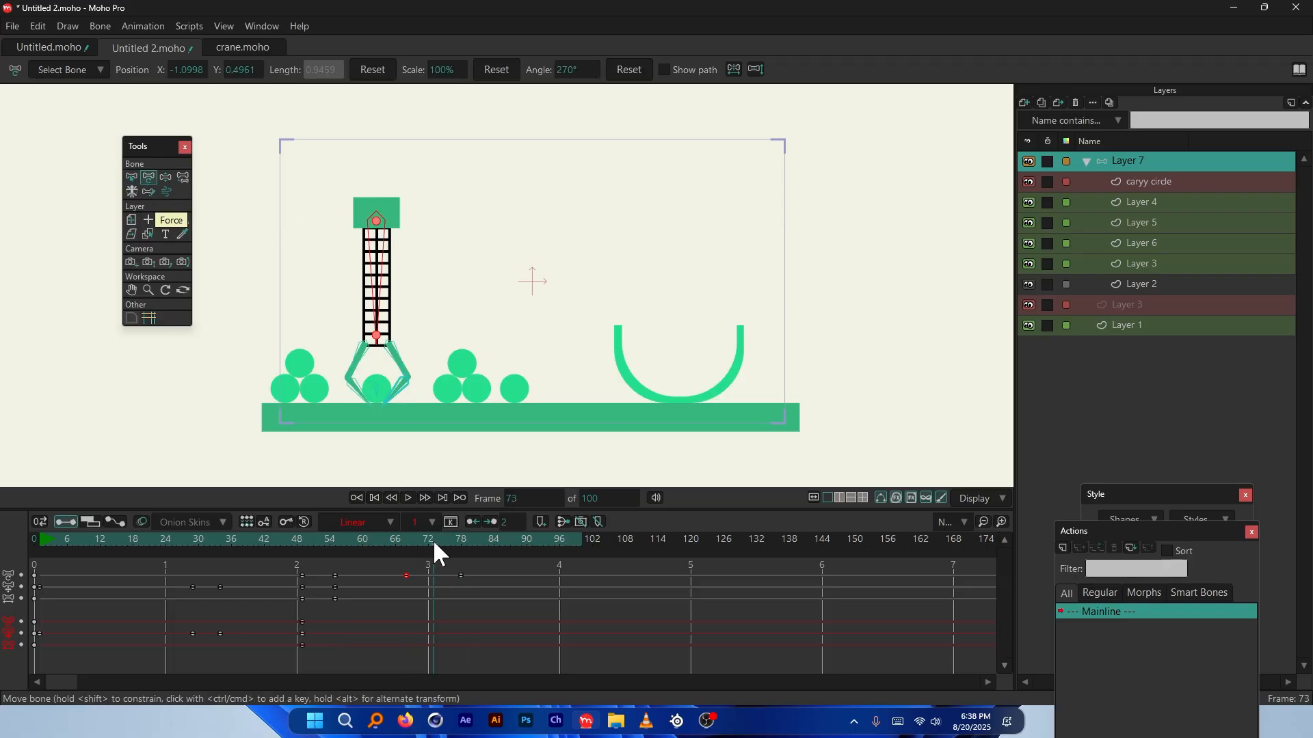
{"action": "left_click_drag", "start_coordinate": [492, 544], "coordinate": [494, 579]}
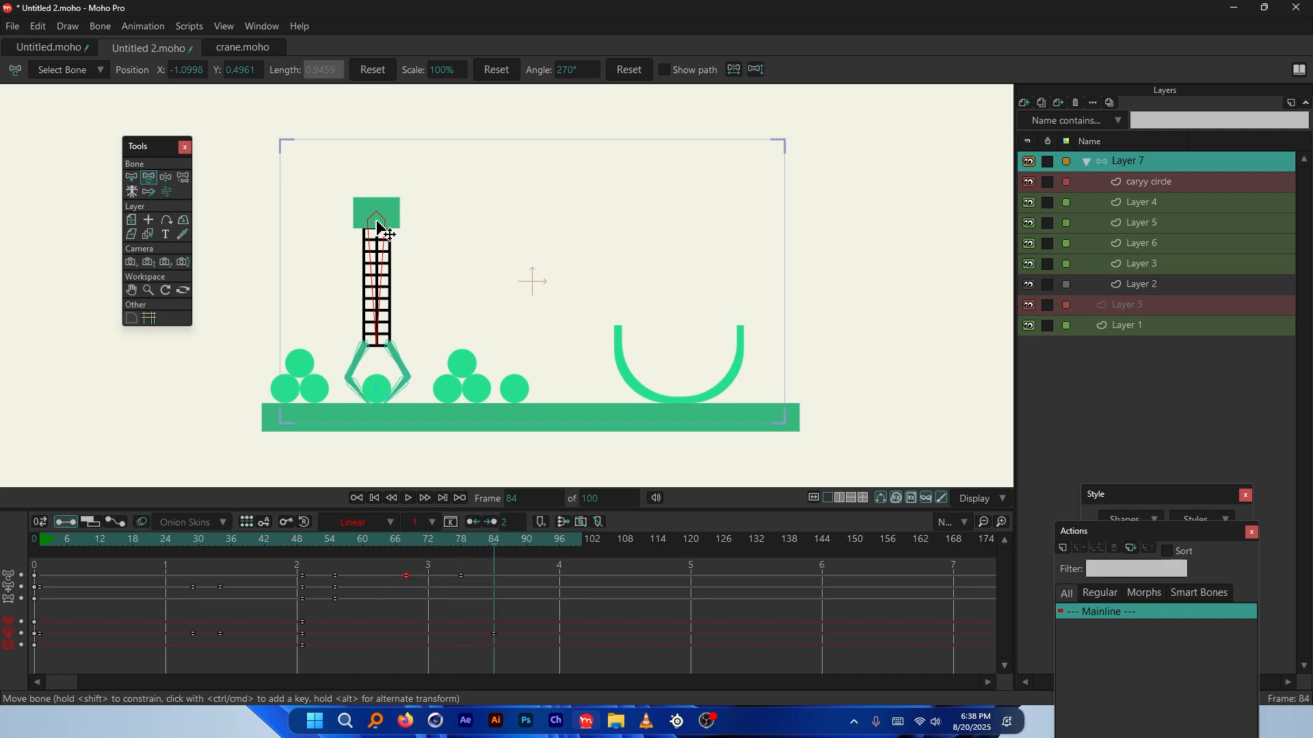
{"action": "left_click_drag", "start_coordinate": [380, 222], "coordinate": [385, 123]}
{"action": "left_click_drag", "start_coordinate": [452, 540], "coordinate": [406, 556]}
Key the ladder bone at frame 68 and lift it higher at frame 78
{"action": "left_click", "coordinate": [380, 228]}
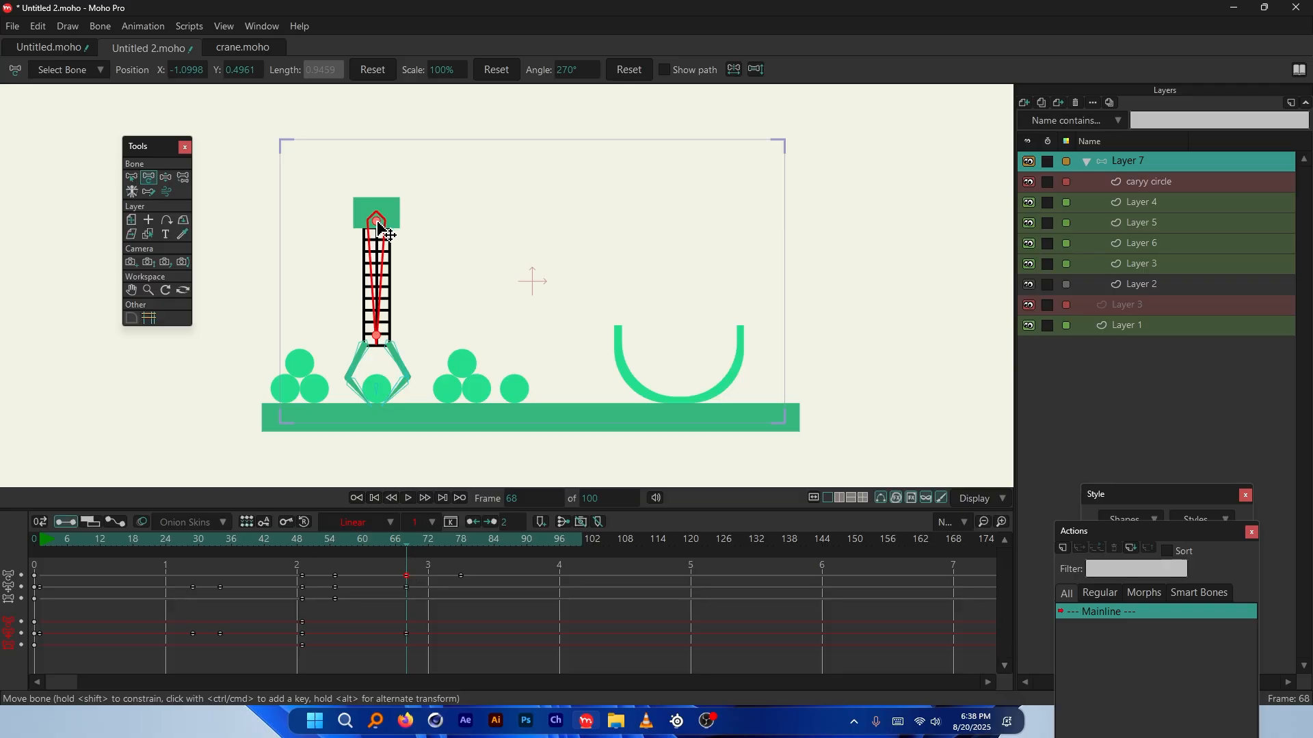
{"action": "left_click_drag", "start_coordinate": [390, 543], "coordinate": [460, 547]}
{"action": "left_click", "coordinate": [405, 254]}
{"action": "left_click_drag", "start_coordinate": [384, 226], "coordinate": [391, 133]}
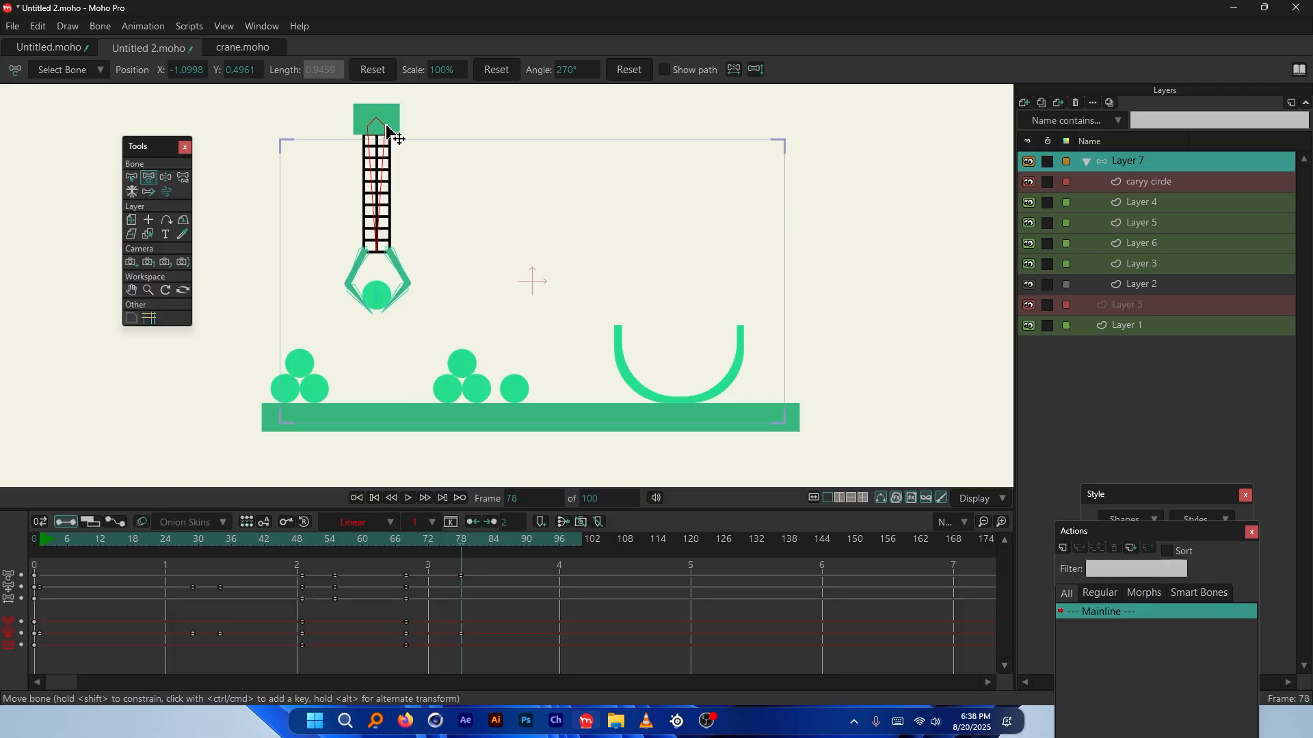
{"action": "left_click_drag", "start_coordinate": [419, 540], "coordinate": [388, 557]}
Play the animation and check the grab between frames 60 and 76
{"action": "key", "text": "space"}
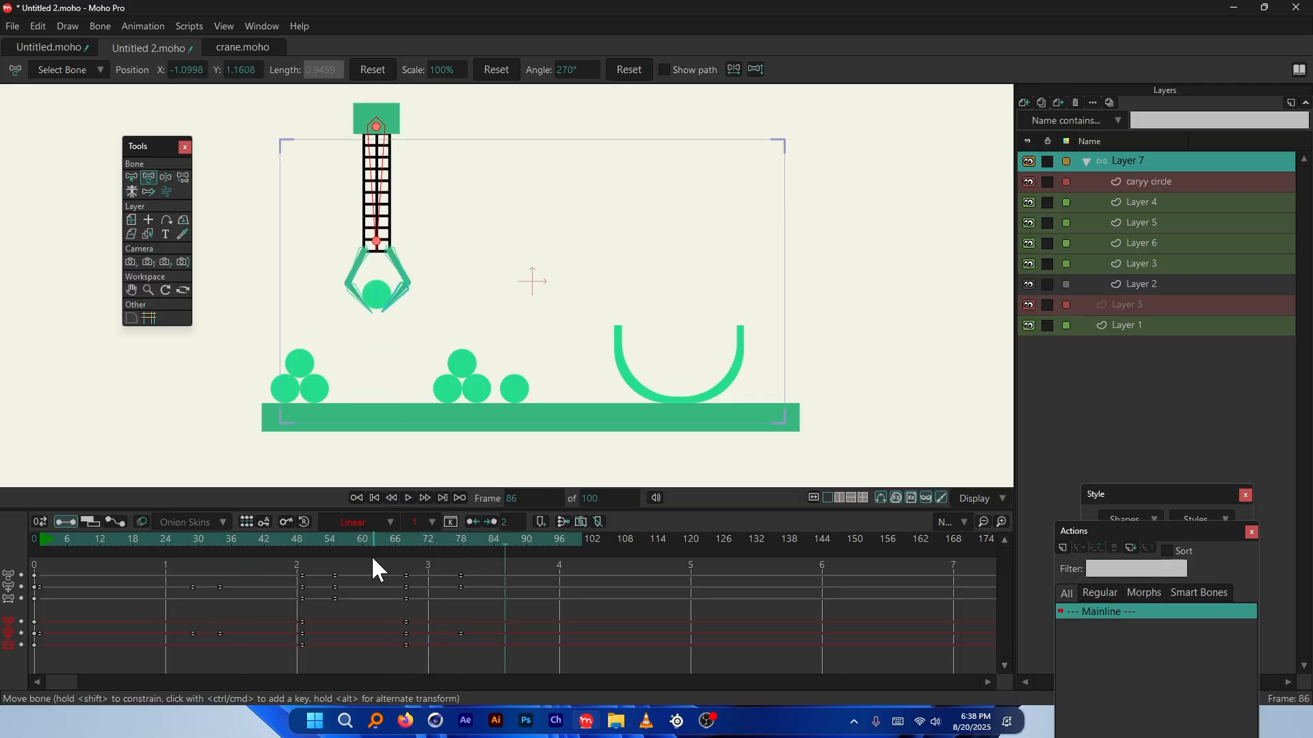
{"action": "left_click", "coordinate": [269, 532]}
{"action": "left_click", "coordinate": [367, 536]}
{"action": "left_click_drag", "start_coordinate": [368, 541], "coordinate": [406, 576]}
{"action": "scroll", "coordinate": [356, 335], "scroll_direction": "up", "scroll_amount": 2}
{"action": "scroll", "coordinate": [361, 327], "scroll_direction": "down", "scroll_amount": 1}
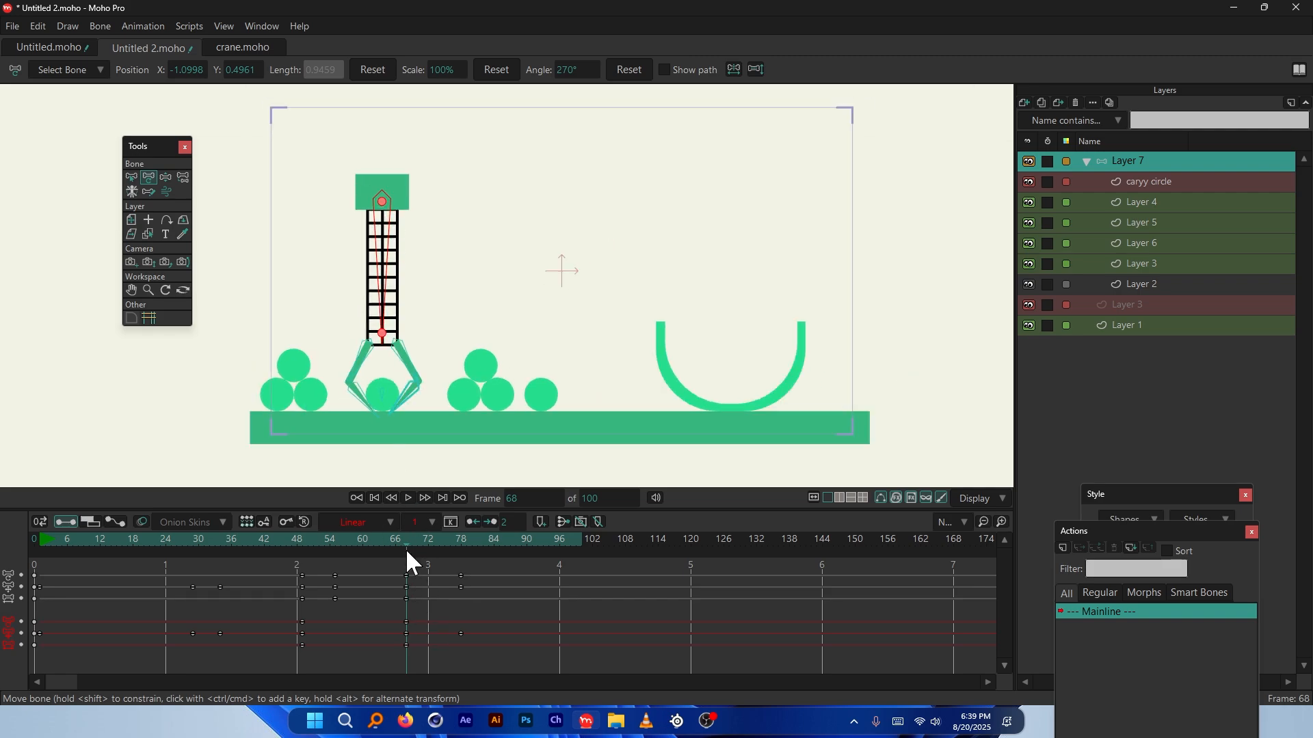
Select the frame 68 bone keys and add keys at frame 72 on every track
{"action": "left_click_drag", "start_coordinate": [394, 661], "coordinate": [394, 660]}
{"action": "left_click_drag", "start_coordinate": [420, 539], "coordinate": [483, 557]}
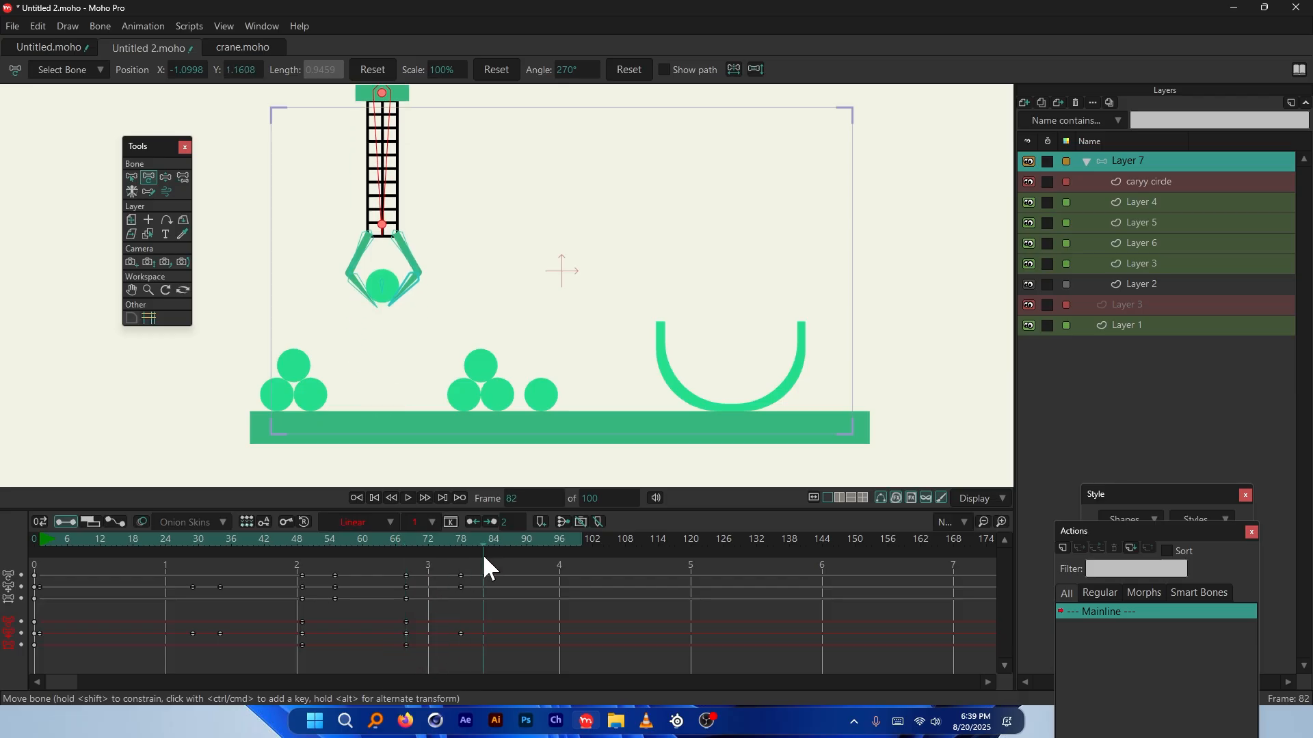
{"action": "left_click", "coordinate": [431, 540]}
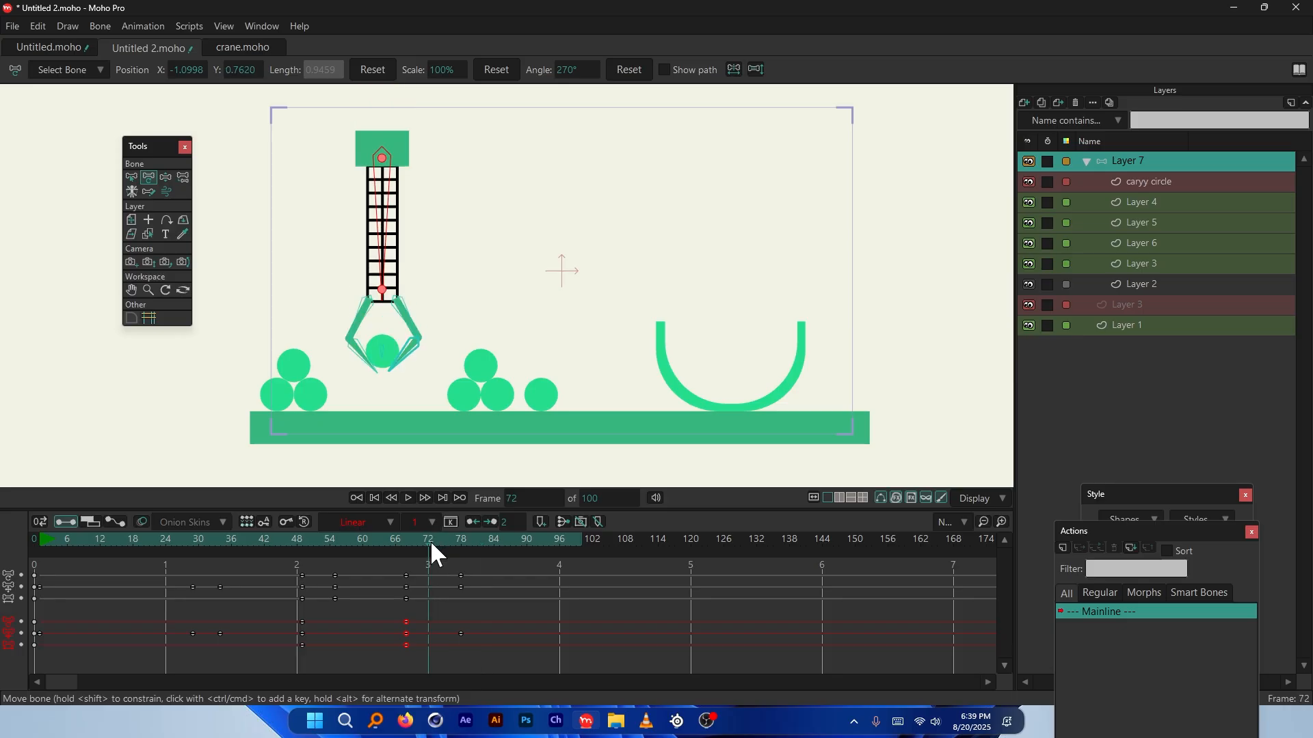
{"action": "key", "text": "ctrl+v"}
{"action": "mouse_move", "coordinate": [430, 542]}
{"action": "left_mouse_down"}
{"action": "mouse_move", "coordinate": [387, 548]}
{"action": "mouse_move", "coordinate": [428, 544]}
{"action": "left_mouse_up"}
Slide the frame 72 keys later to about frame 85 and play from frame 81
{"action": "left_click_drag", "start_coordinate": [470, 600], "coordinate": [424, 664]}
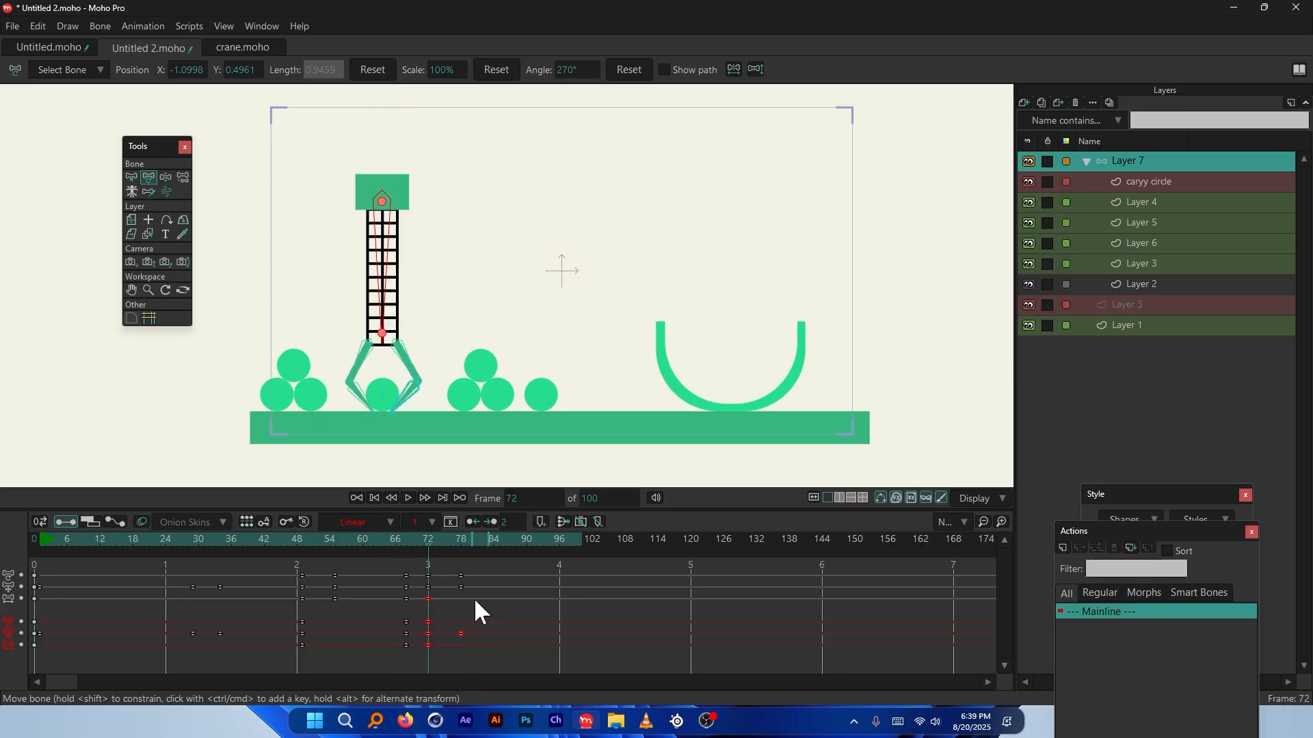
{"action": "left_click_drag", "start_coordinate": [428, 599], "coordinate": [461, 598]}
{"action": "key", "text": "space"}
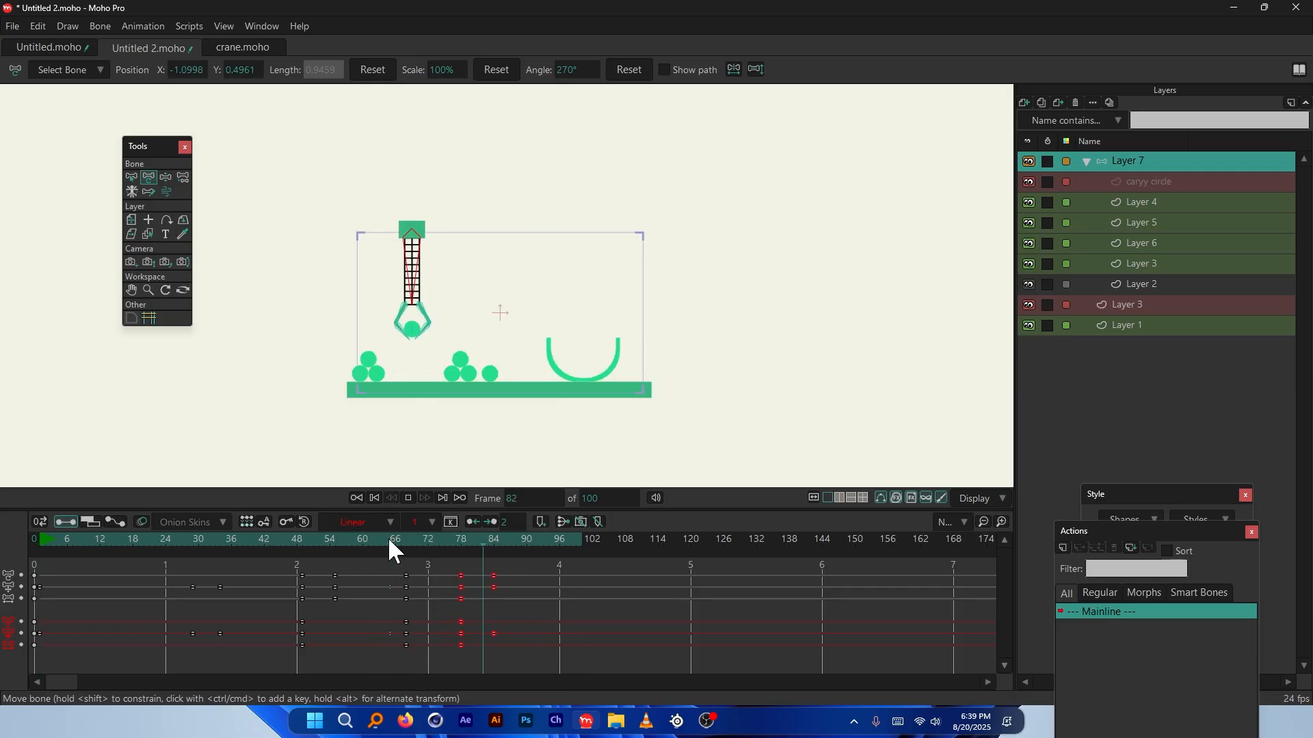
{"action": "key", "text": "space"}
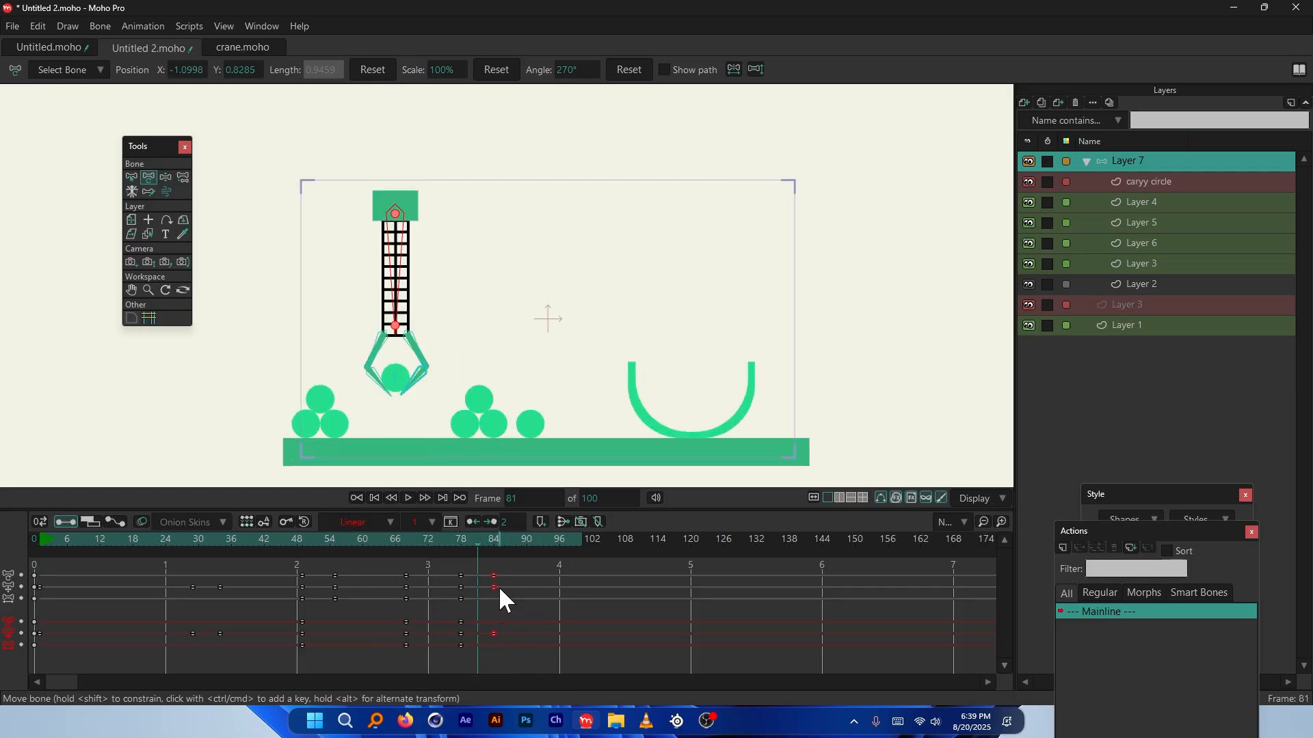
{"action": "left_click_drag", "start_coordinate": [499, 585], "coordinate": [516, 587]}
{"action": "key", "text": "space"}
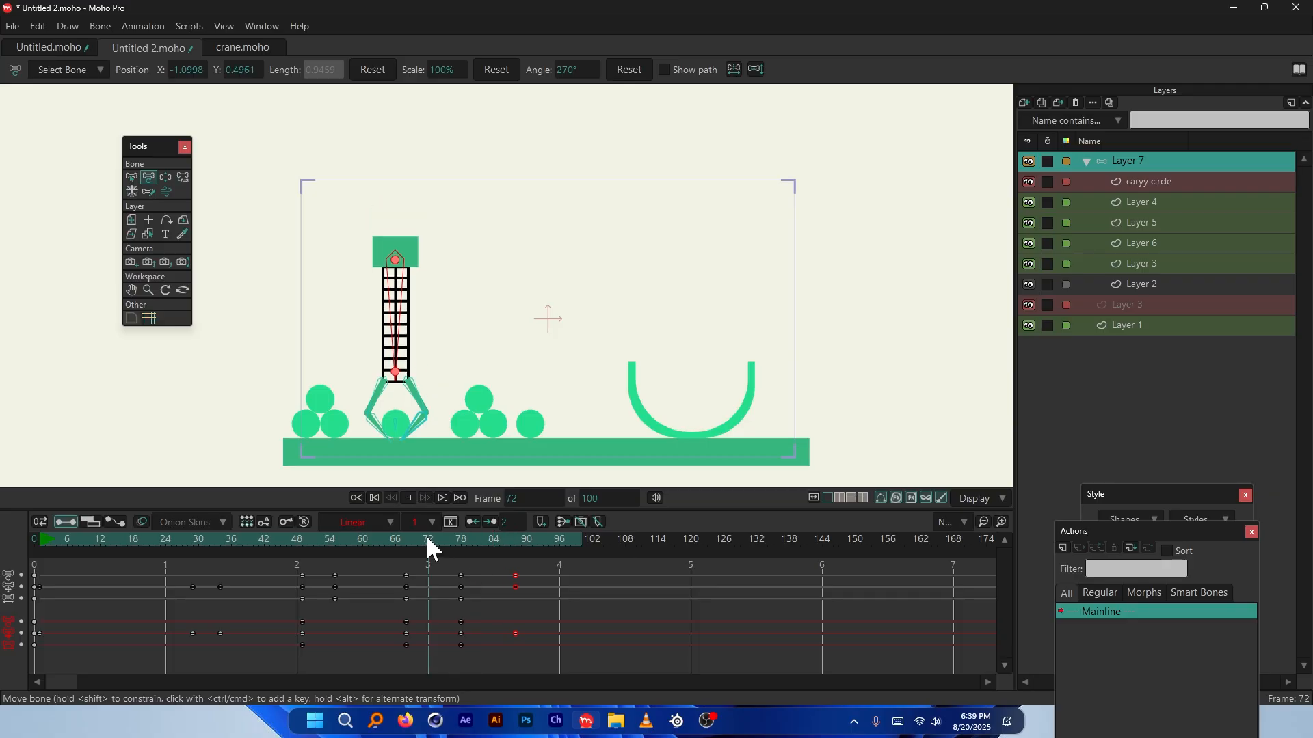
Lengthen the animation to 177 frames and move to frame 130
{"action": "key", "text": "Up"}
{"action": "key", "text": "Up"}
{"action": "key", "text": "Up"}
{"action": "key", "text": "Up"}
{"action": "key", "text": "Up"}
{"action": "key", "text": "Up"}
{"action": "key", "text": "Up"}
{"action": "key", "text": "Up"}
{"action": "key", "text": "Up"}
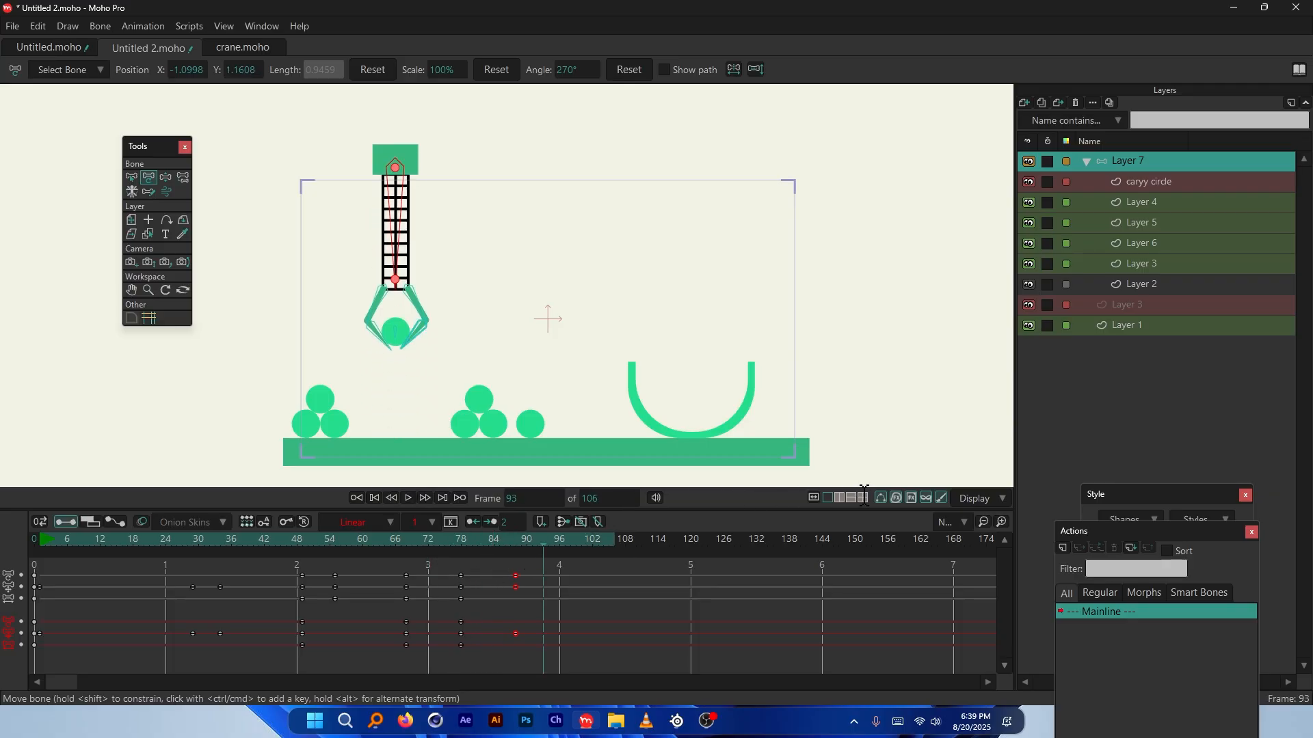
{"action": "left_click_drag", "start_coordinate": [493, 552], "coordinate": [555, 550]}
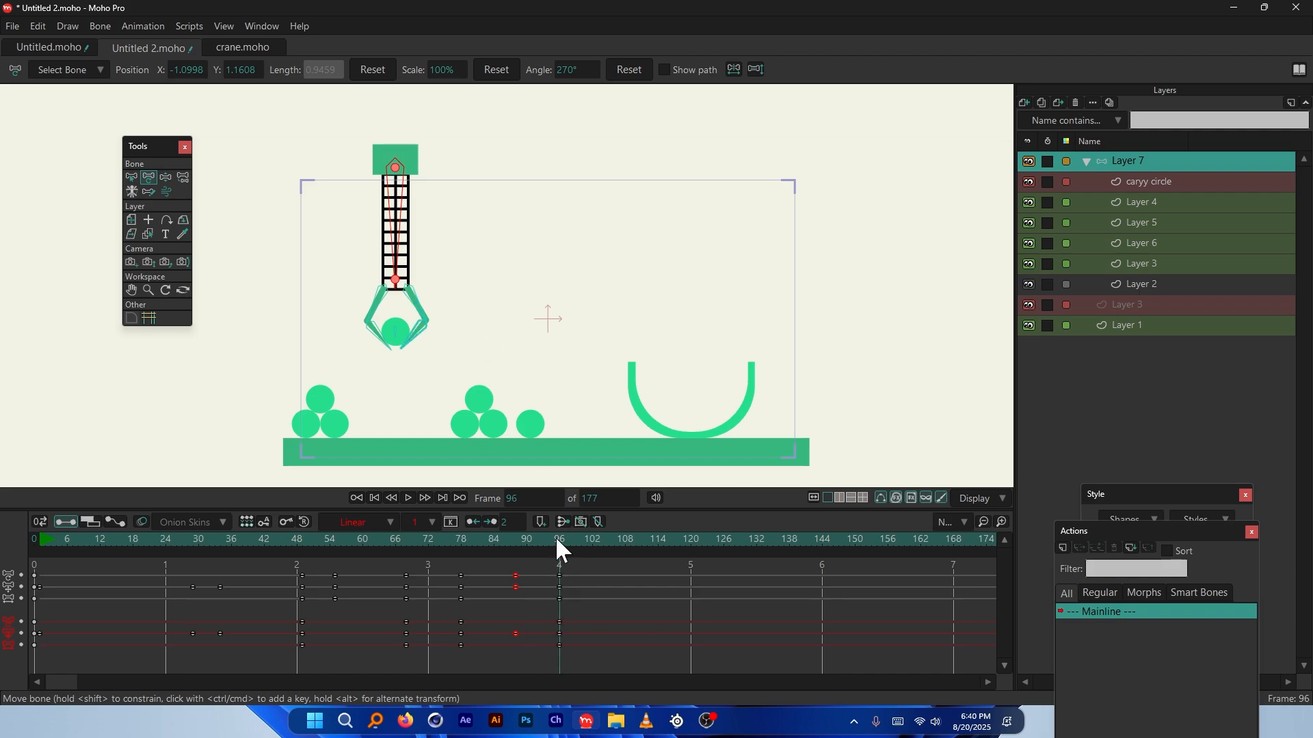
{"action": "left_click_drag", "start_coordinate": [555, 537], "coordinate": [745, 557]}
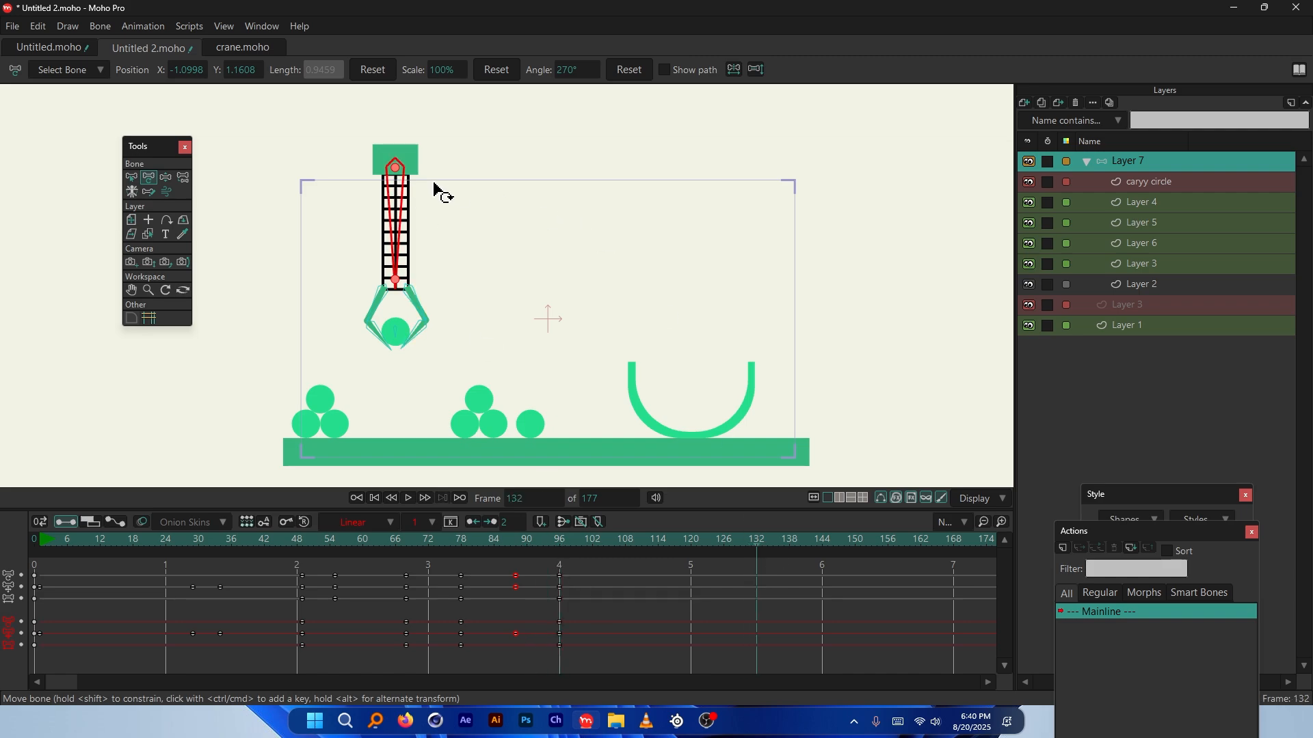
Move the crane over the green basket at frame 132, nudging it slightly left
{"action": "left_click_drag", "start_coordinate": [396, 171], "coordinate": [689, 193]}
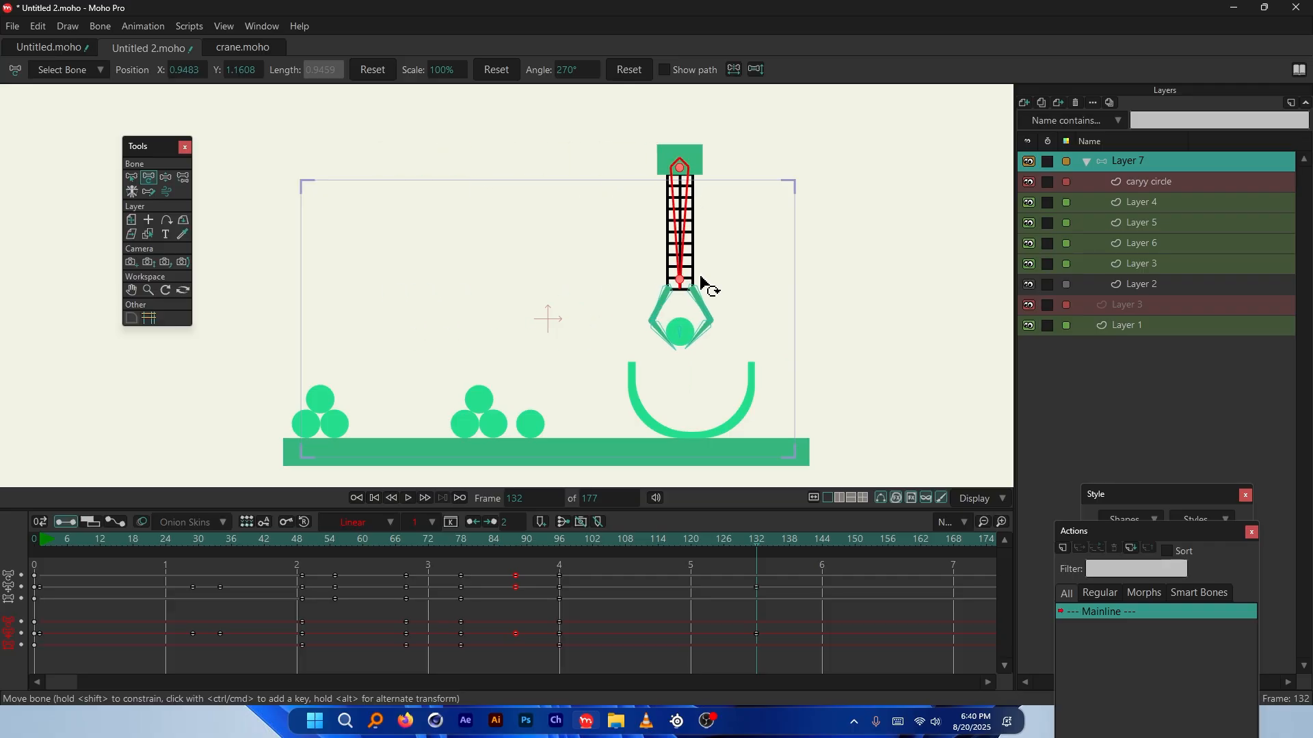
{"action": "scroll", "coordinate": [703, 285], "scroll_direction": "up", "scroll_amount": 4}
{"action": "scroll", "coordinate": [659, 273], "scroll_direction": "down", "scroll_amount": 1}
{"action": "left_click_drag", "start_coordinate": [643, 147], "coordinate": [647, 199]}
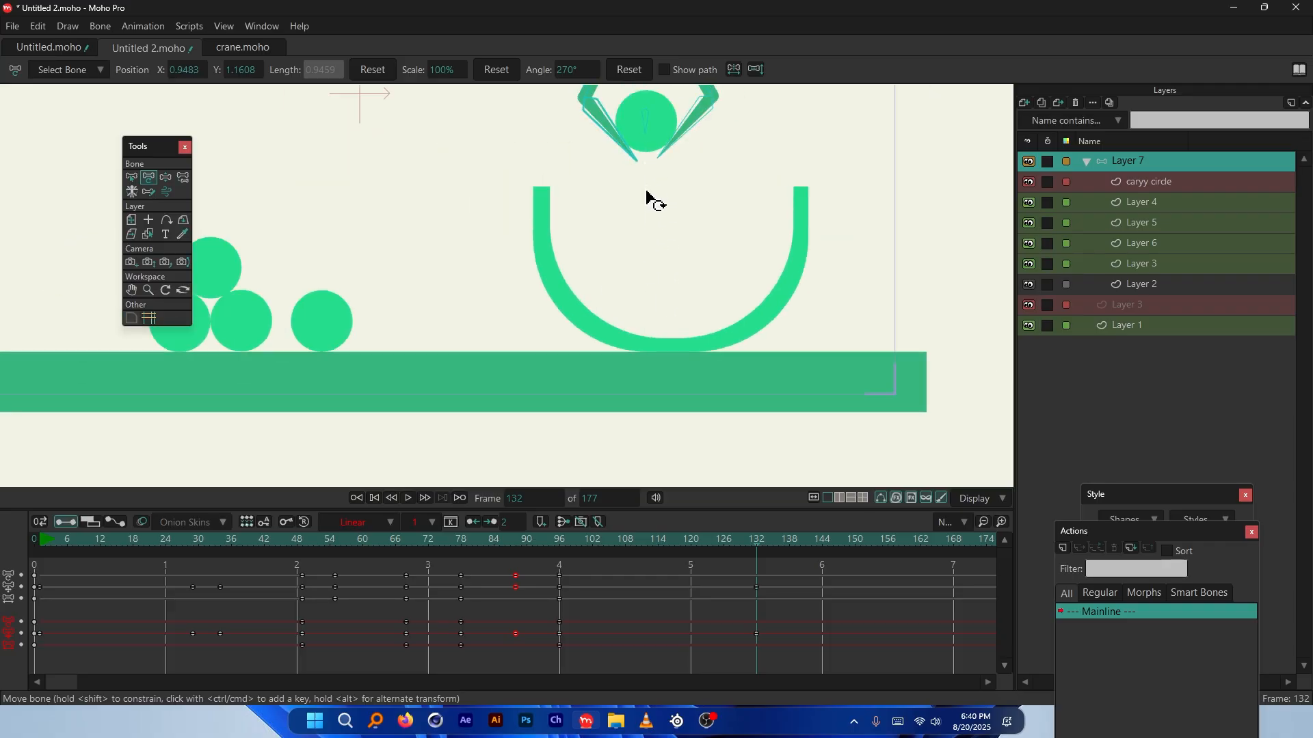
{"action": "scroll", "coordinate": [639, 389], "scroll_direction": "down", "scroll_amount": 4}
{"action": "scroll", "coordinate": [626, 365], "scroll_direction": "up", "scroll_amount": 1}
{"action": "scroll", "coordinate": [577, 273], "scroll_direction": "up", "scroll_amount": 3}
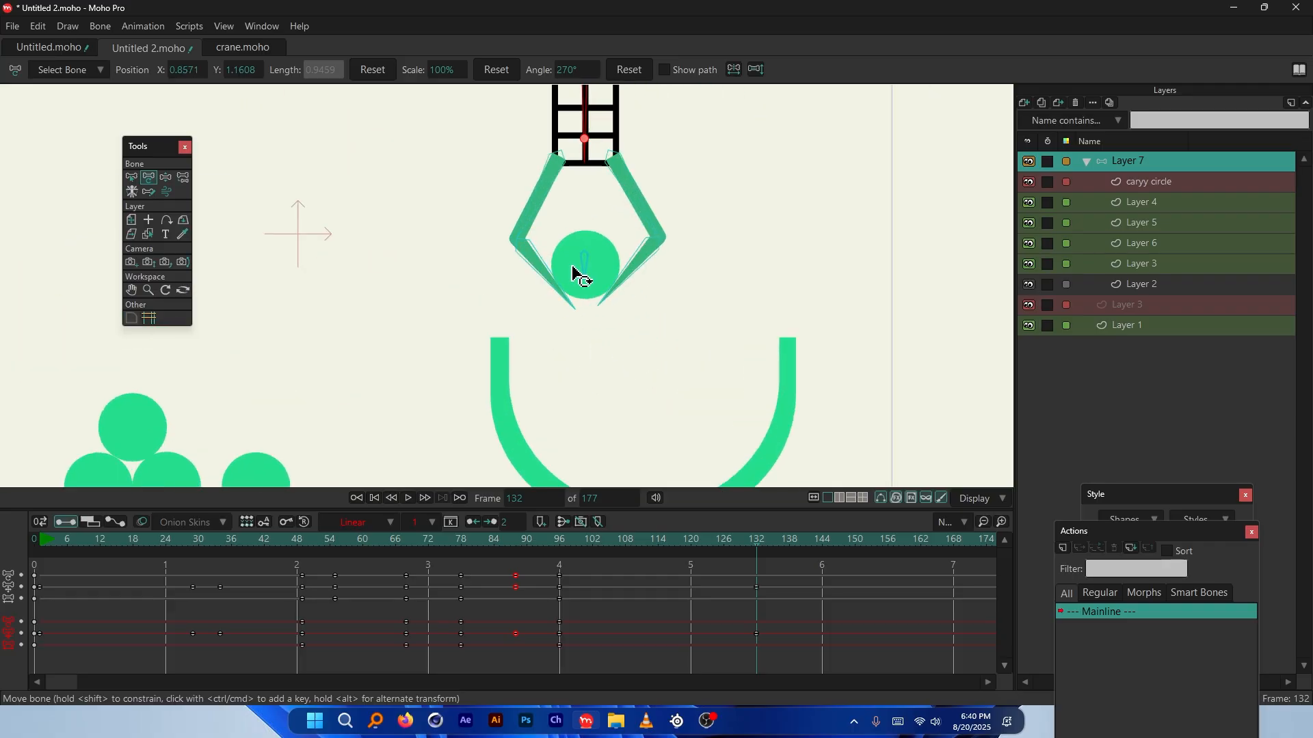
{"action": "scroll", "coordinate": [616, 290], "scroll_direction": "down", "scroll_amount": 5}
{"action": "scroll", "coordinate": [587, 251], "scroll_direction": "up", "scroll_amount": 2}
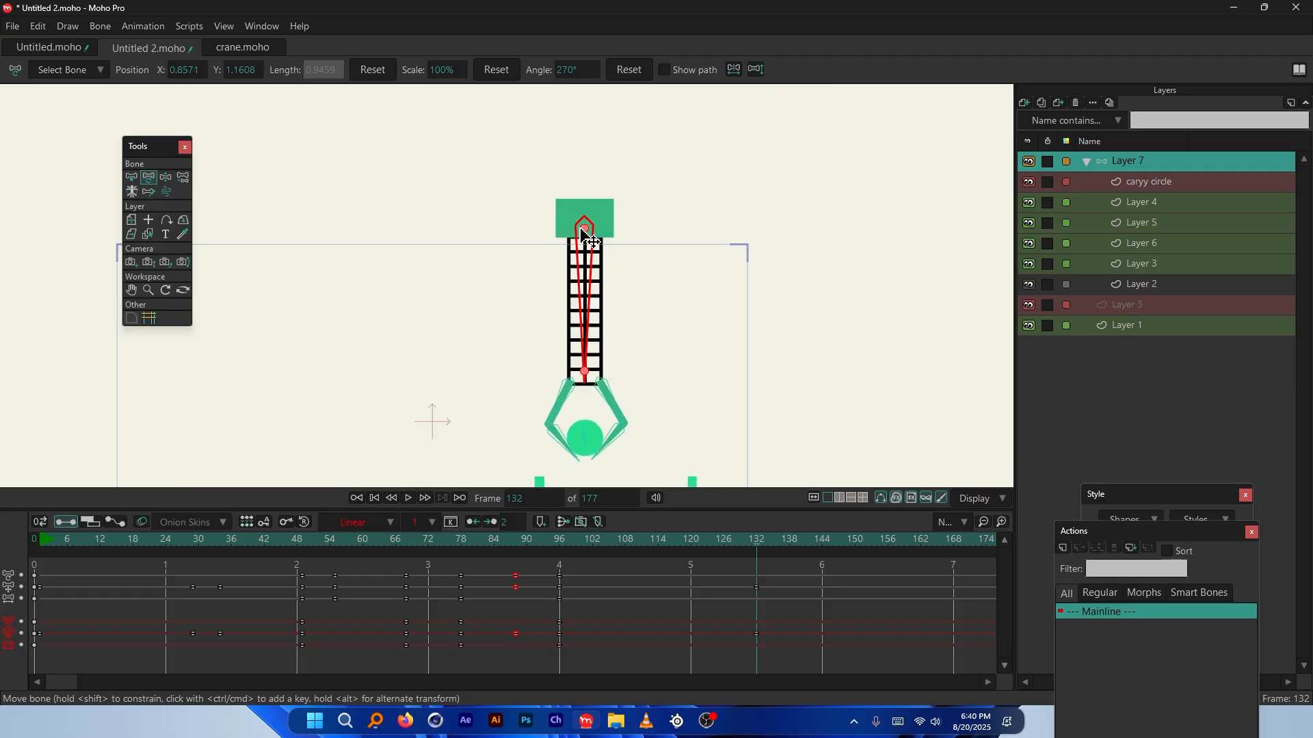
{"action": "scroll", "coordinate": [577, 236], "scroll_direction": "down", "scroll_amount": 2}
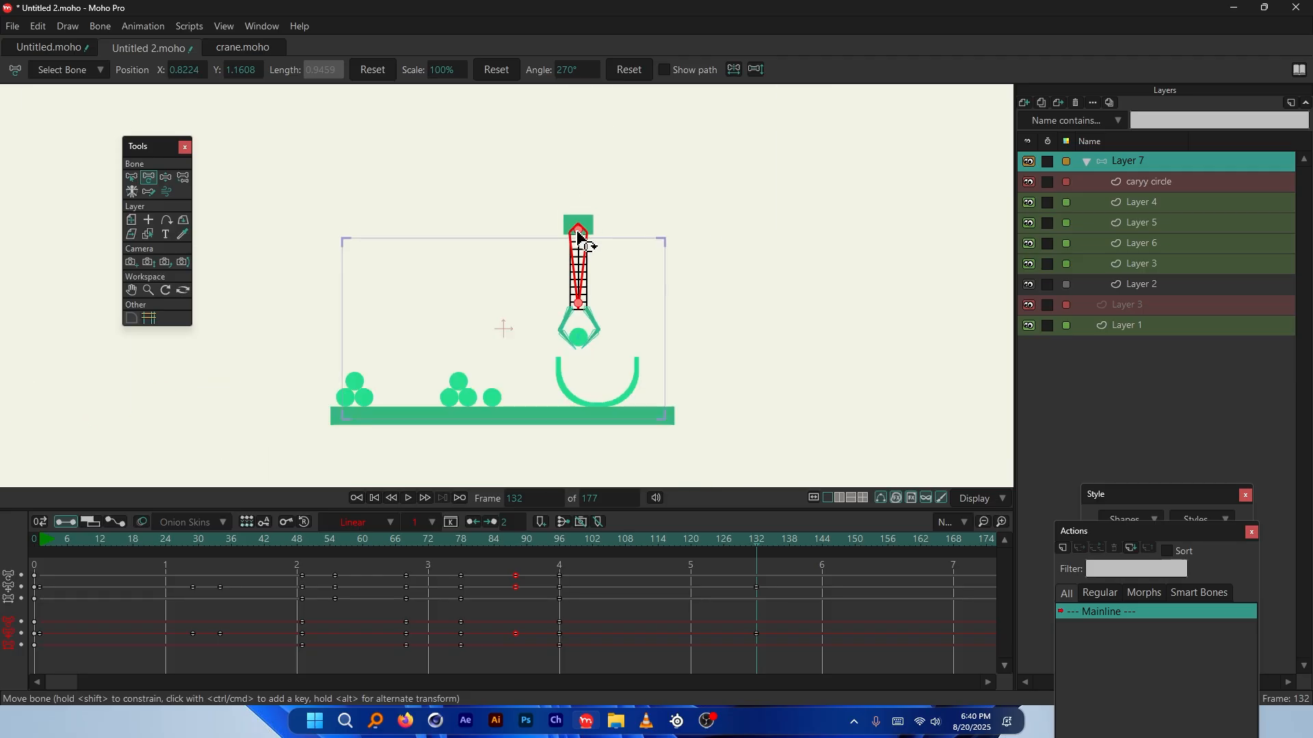
Play from the start, then key the claw closed on the circle at frame 138
{"action": "left_click_drag", "start_coordinate": [547, 542], "coordinate": [46, 541]}
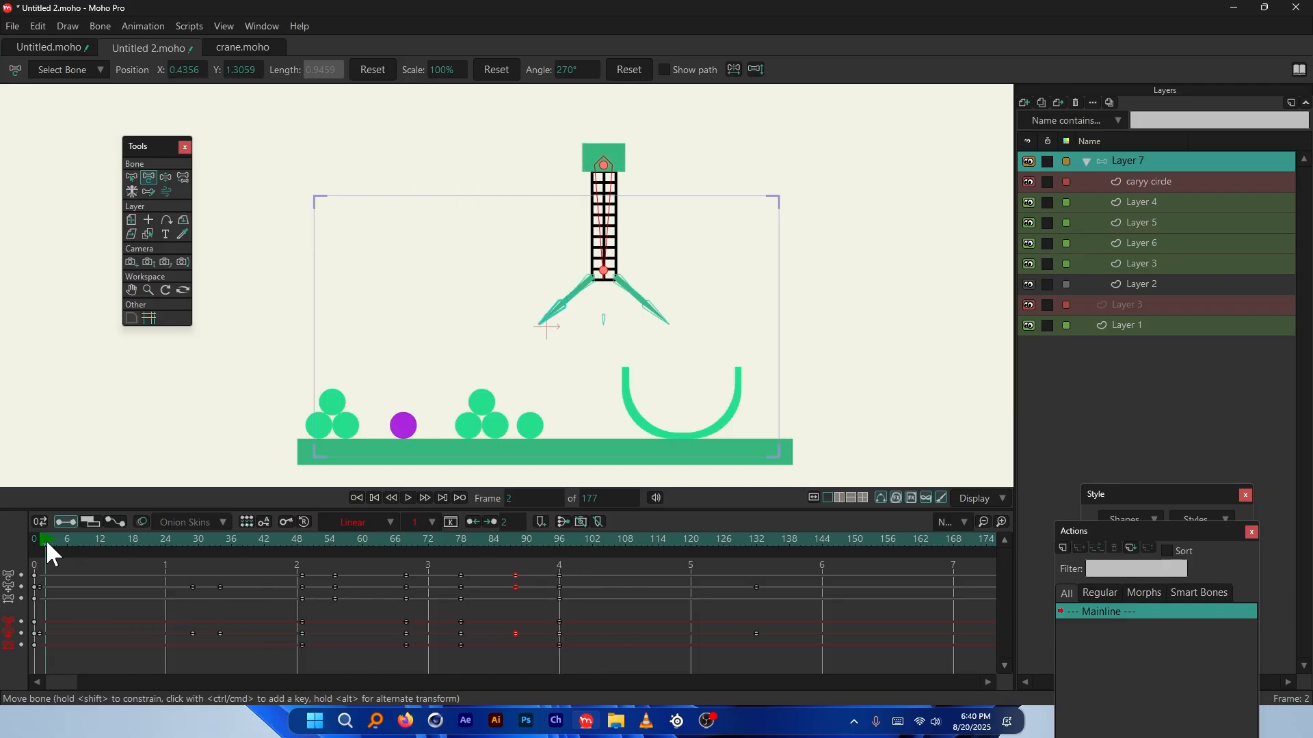
{"action": "key", "text": "space"}
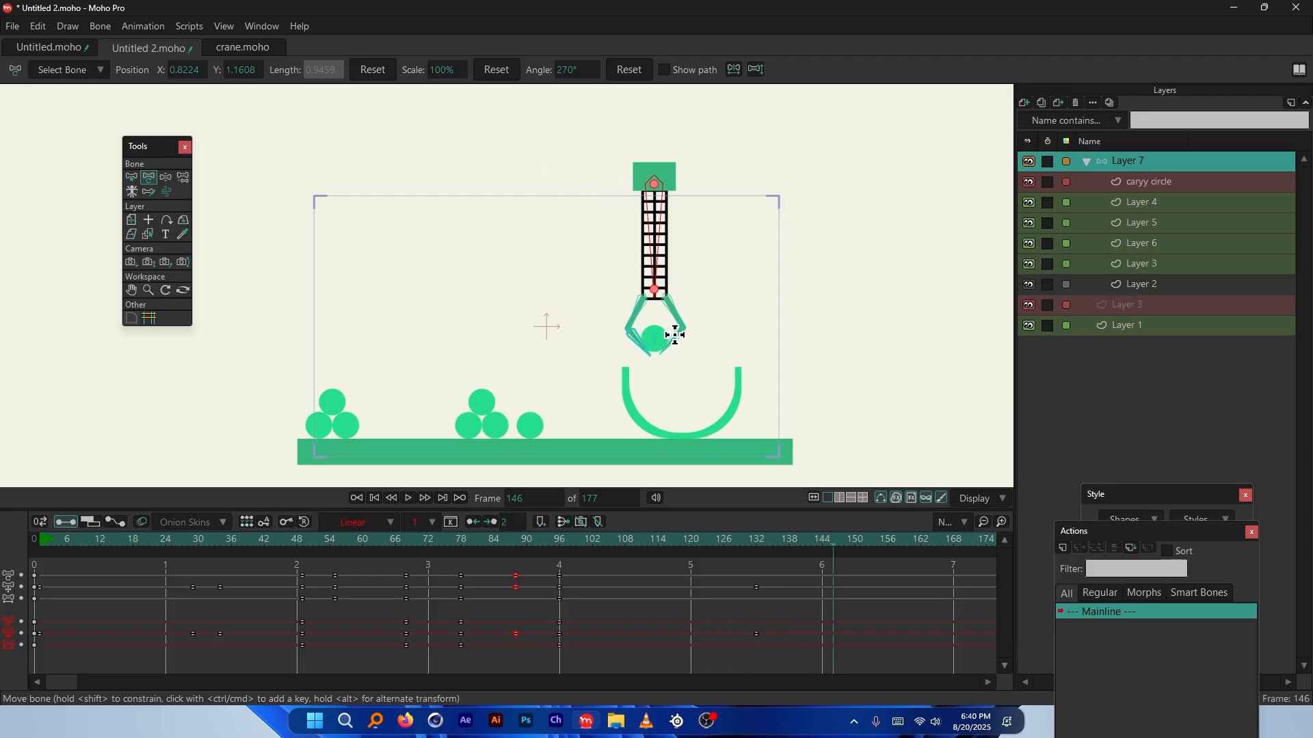
{"action": "mouse_move", "coordinate": [798, 545]}
{"action": "left_mouse_down"}
{"action": "mouse_move", "coordinate": [728, 547]}
{"action": "mouse_move", "coordinate": [785, 547]}
{"action": "left_mouse_up"}
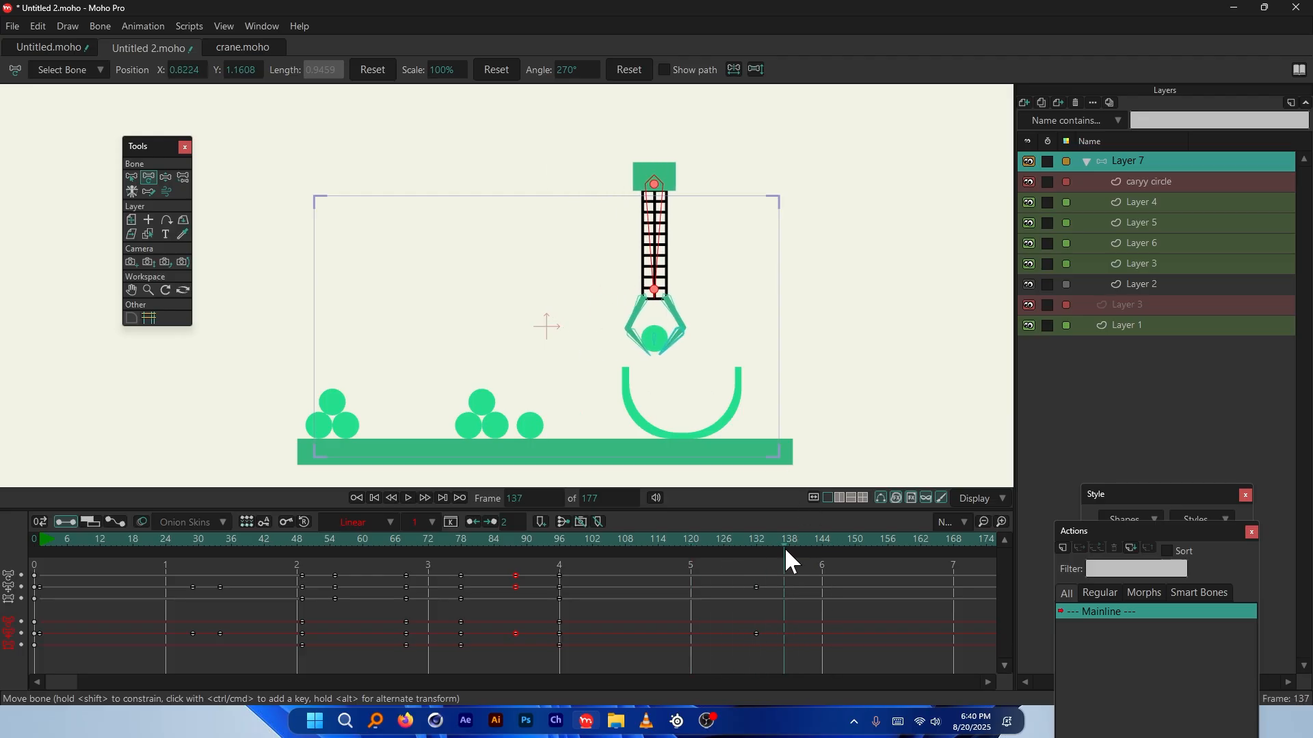
{"action": "left_click", "coordinate": [656, 212]}
{"action": "scroll", "coordinate": [732, 372], "scroll_direction": "up", "scroll_amount": 5}
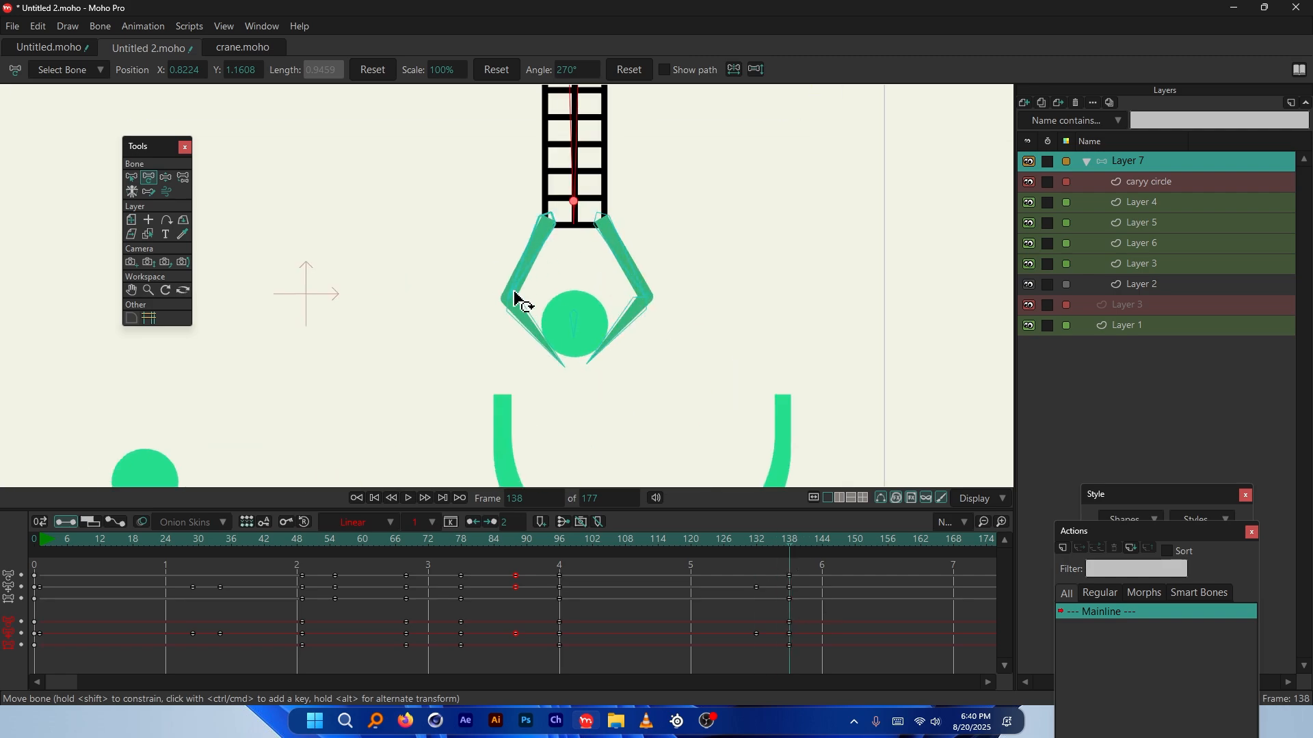
Preview the claw closing and go to frame 144
{"action": "left_click", "coordinate": [131, 177]}
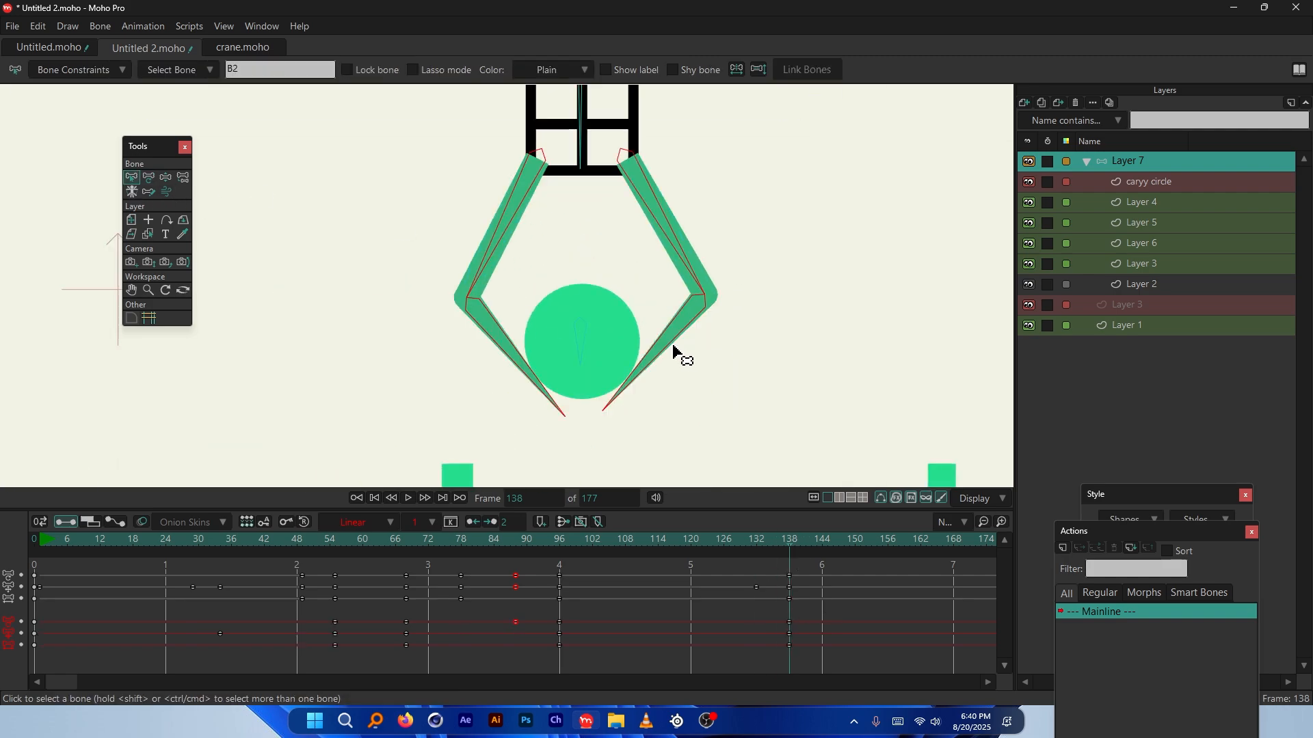
{"action": "mouse_move", "coordinate": [785, 540]}
{"action": "left_mouse_down"}
{"action": "mouse_move", "coordinate": [750, 545]}
{"action": "mouse_move", "coordinate": [769, 545]}
{"action": "left_mouse_up"}
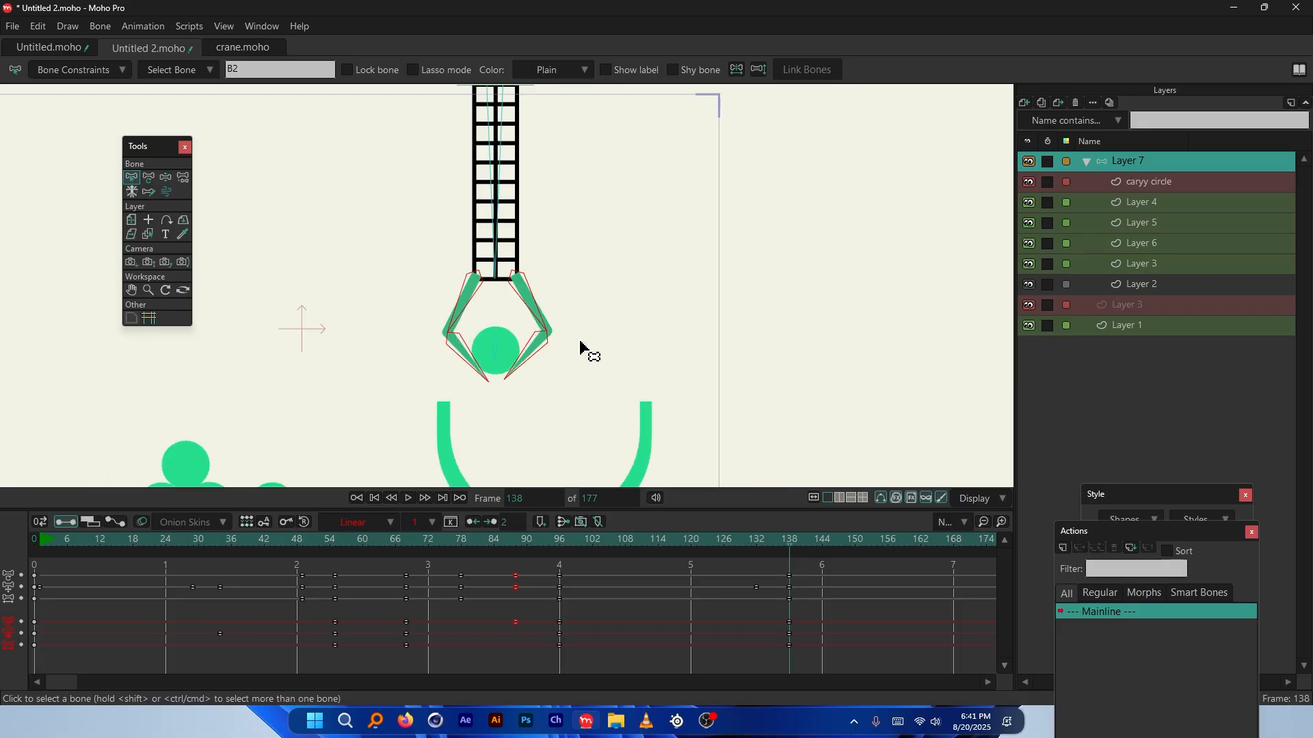
{"action": "left_click", "coordinate": [822, 543]}
{"action": "scroll", "coordinate": [582, 395], "scroll_direction": "up", "scroll_amount": 3}
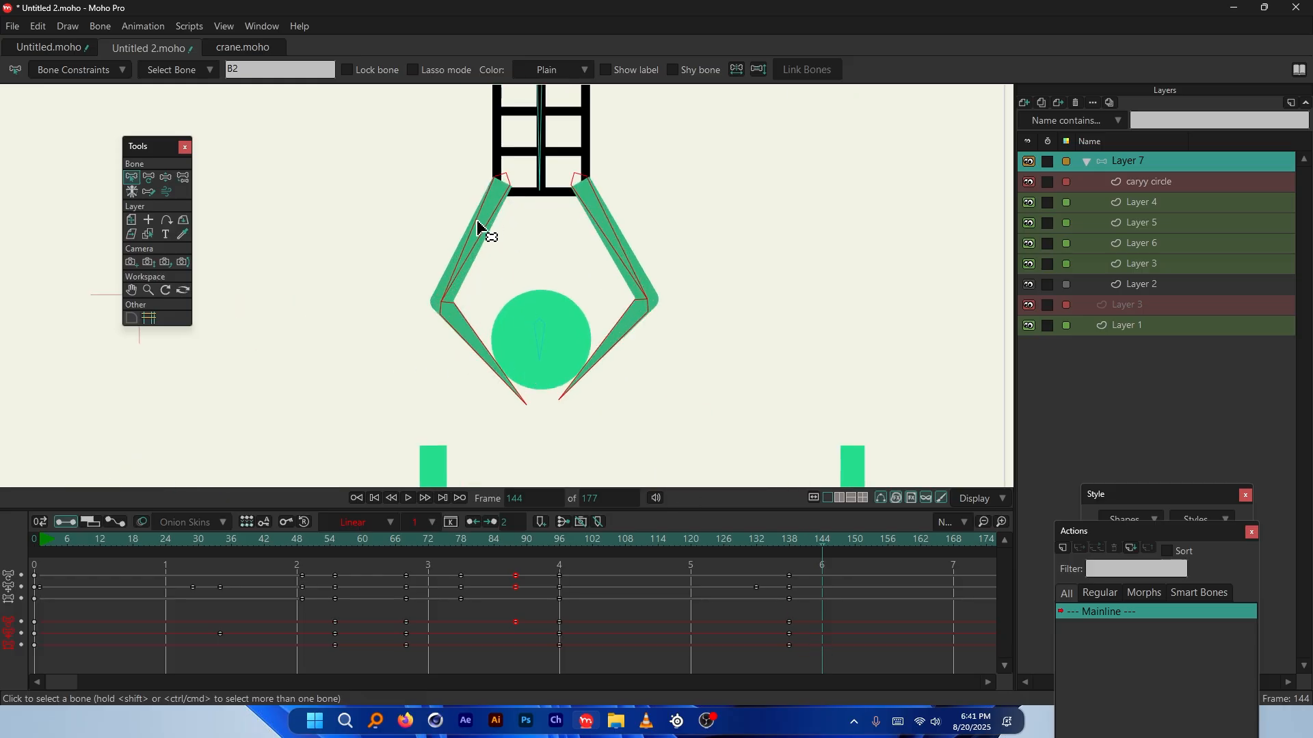
At frame 144, rotate both claw arms and their lower segments outward
{"action": "left_click", "coordinate": [149, 177]}
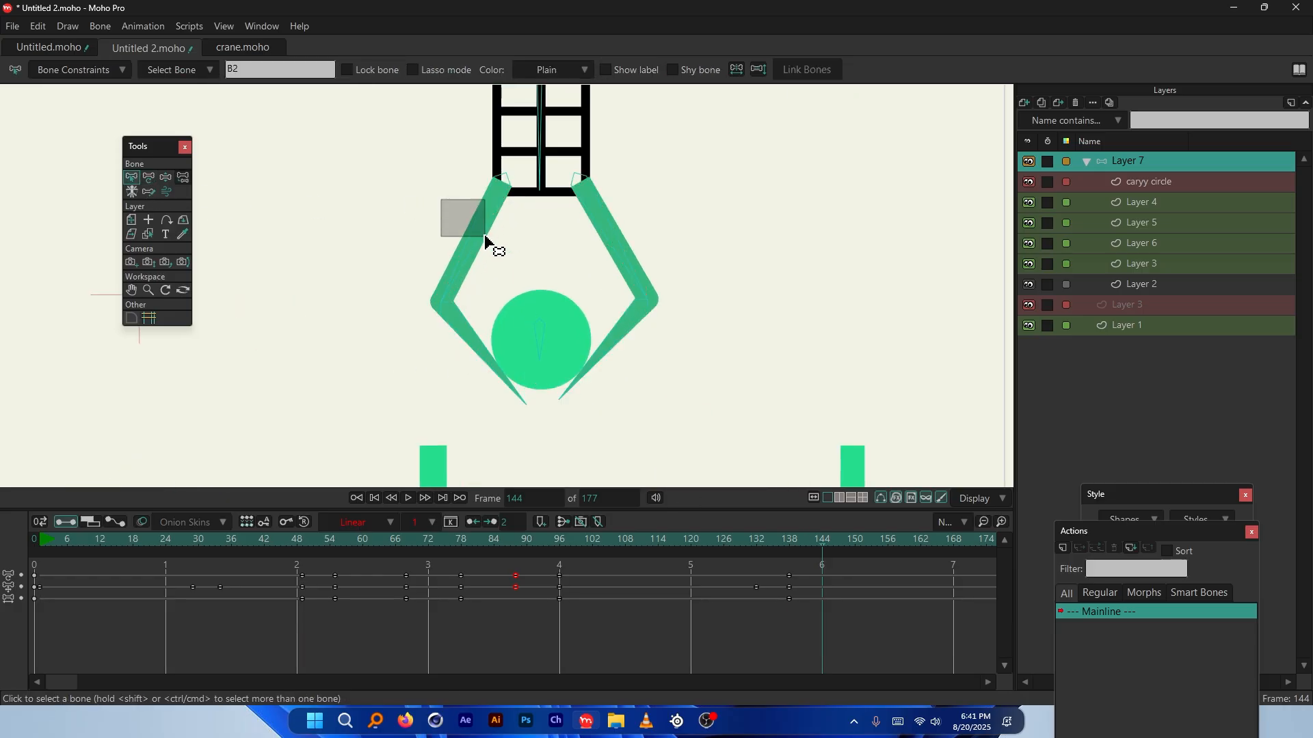
{"action": "left_click_drag", "start_coordinate": [228, 194], "coordinate": [448, 219]}
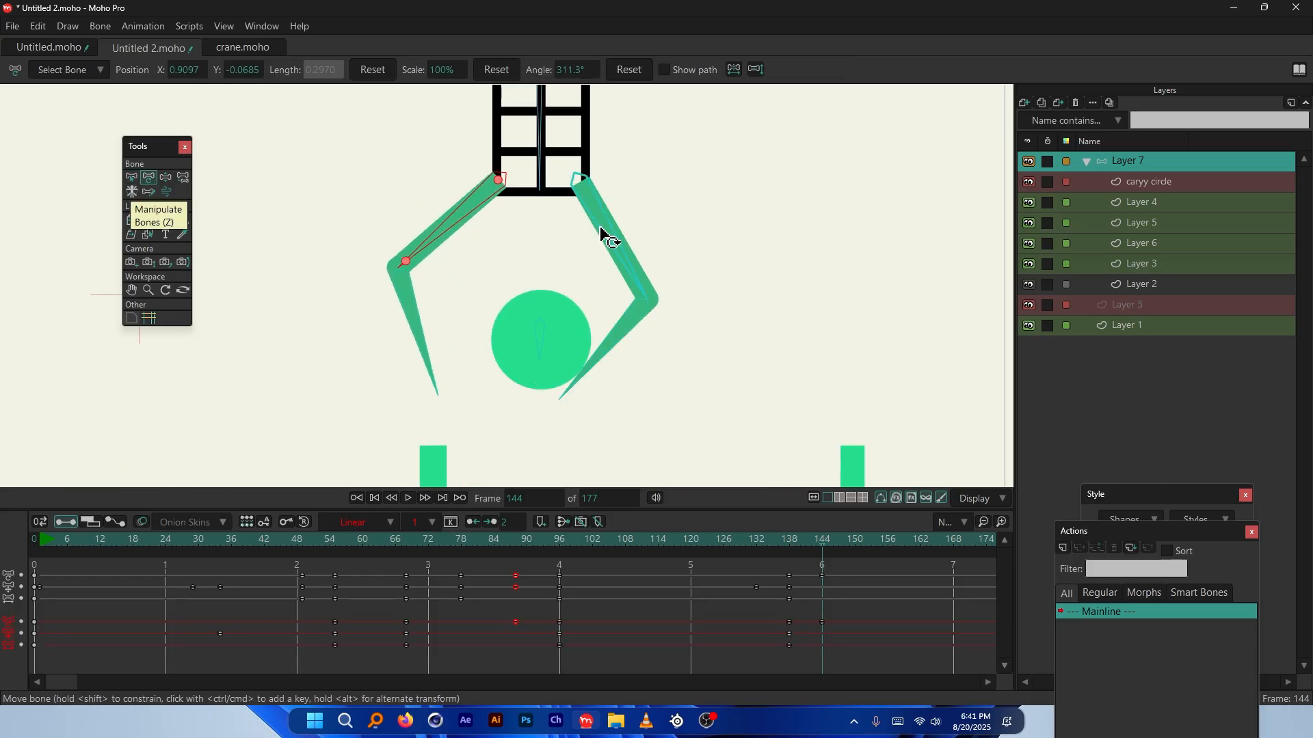
{"action": "left_click_drag", "start_coordinate": [609, 228], "coordinate": [627, 208]}
{"action": "left_click_drag", "start_coordinate": [674, 302], "coordinate": [698, 302]}
{"action": "left_click_drag", "start_coordinate": [415, 315], "coordinate": [379, 311]}
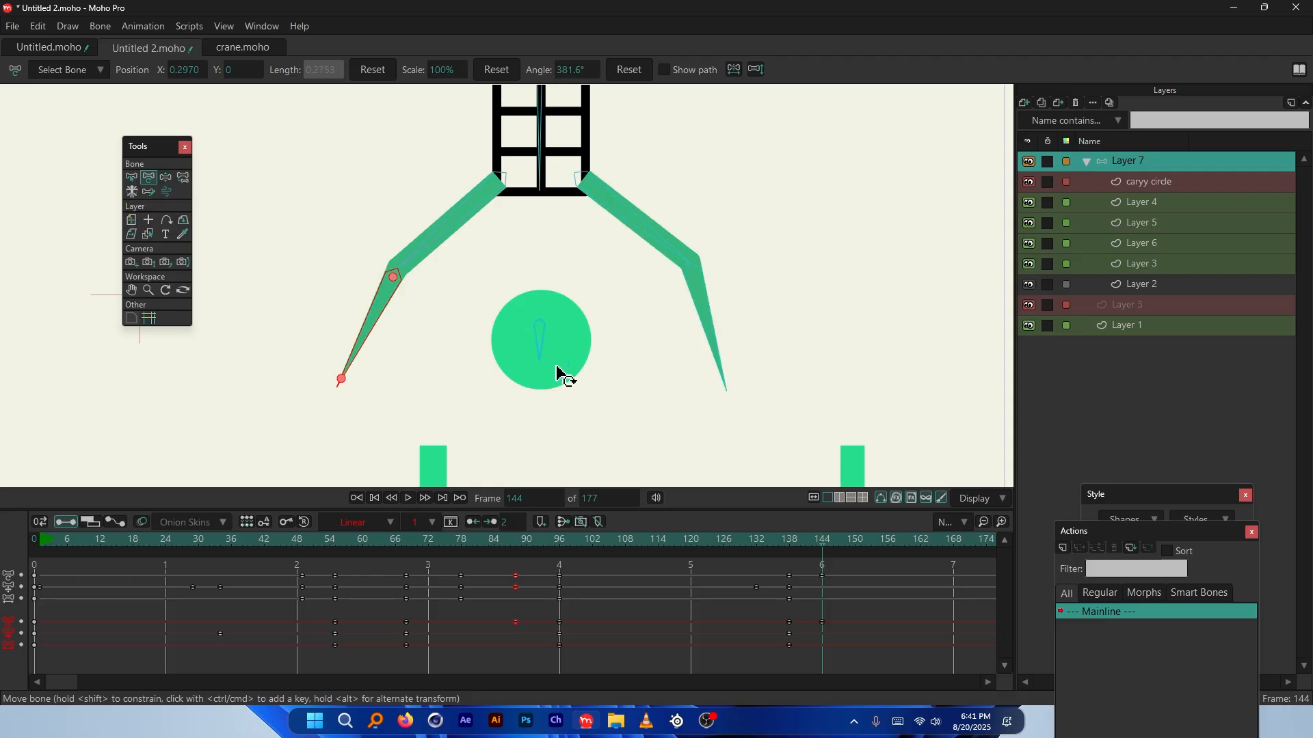
{"action": "scroll", "coordinate": [560, 373], "scroll_direction": "down", "scroll_amount": 3}
{"action": "scroll", "coordinate": [429, 329], "scroll_direction": "up", "scroll_amount": 3}
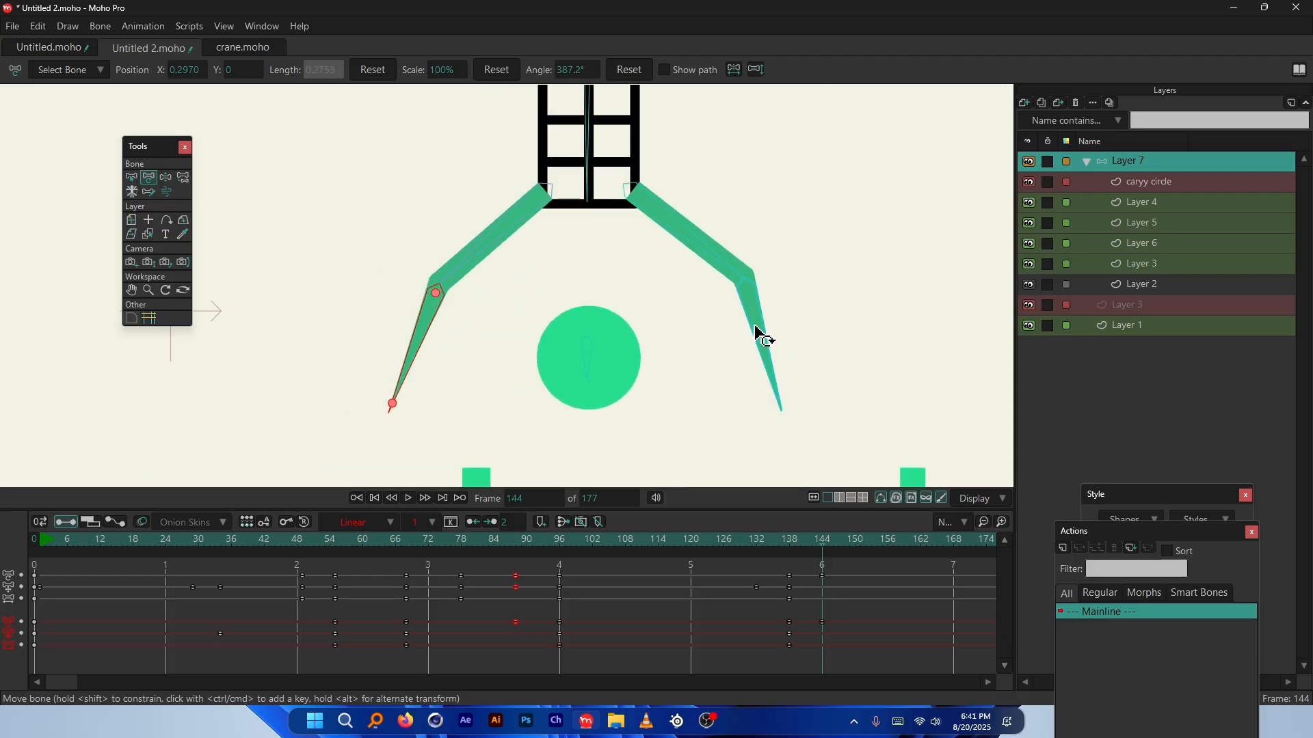
{"action": "left_click_drag", "start_coordinate": [761, 331], "coordinate": [768, 332]}
{"action": "scroll", "coordinate": [559, 321], "scroll_direction": "down", "scroll_amount": 3}
{"action": "scroll", "coordinate": [559, 322], "scroll_direction": "down", "scroll_amount": 3}
{"action": "scroll", "coordinate": [531, 322], "scroll_direction": "up", "scroll_amount": 1}
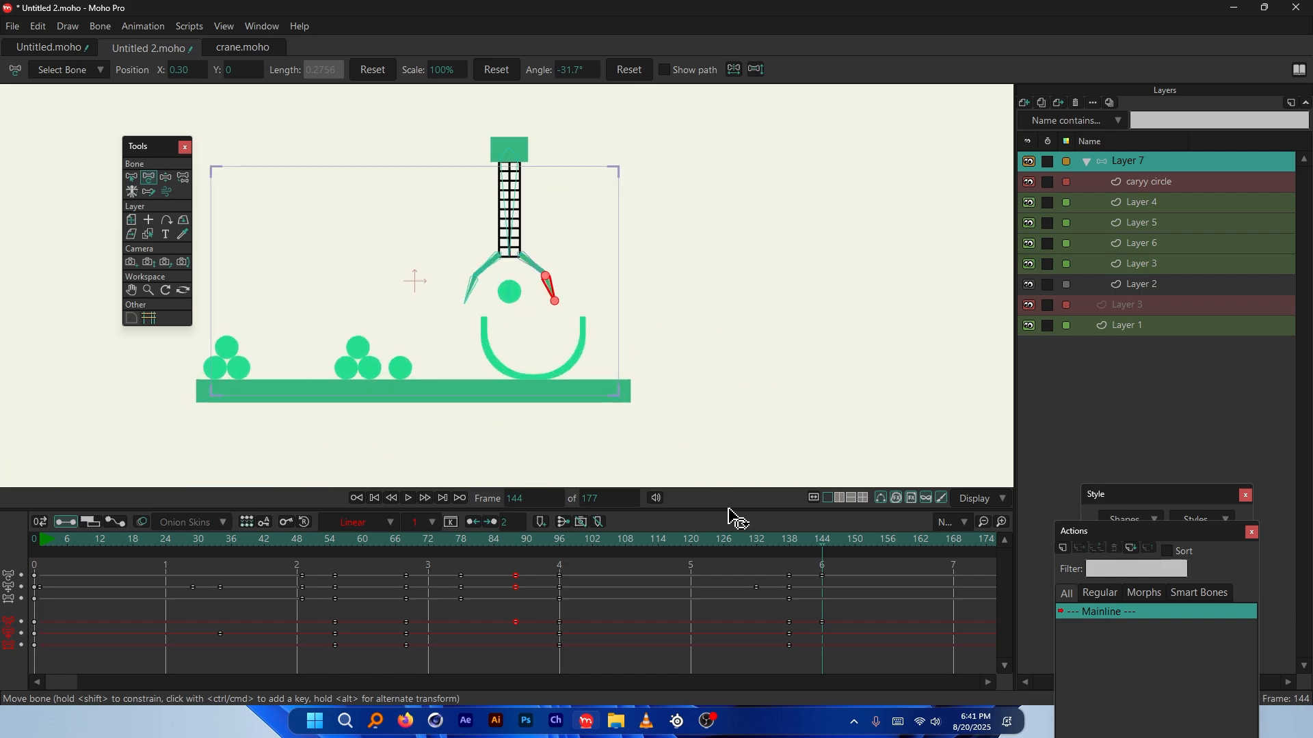
Preview the opening and reposition the opening keys at frame 144
{"action": "left_click_drag", "start_coordinate": [788, 541], "coordinate": [834, 580]}
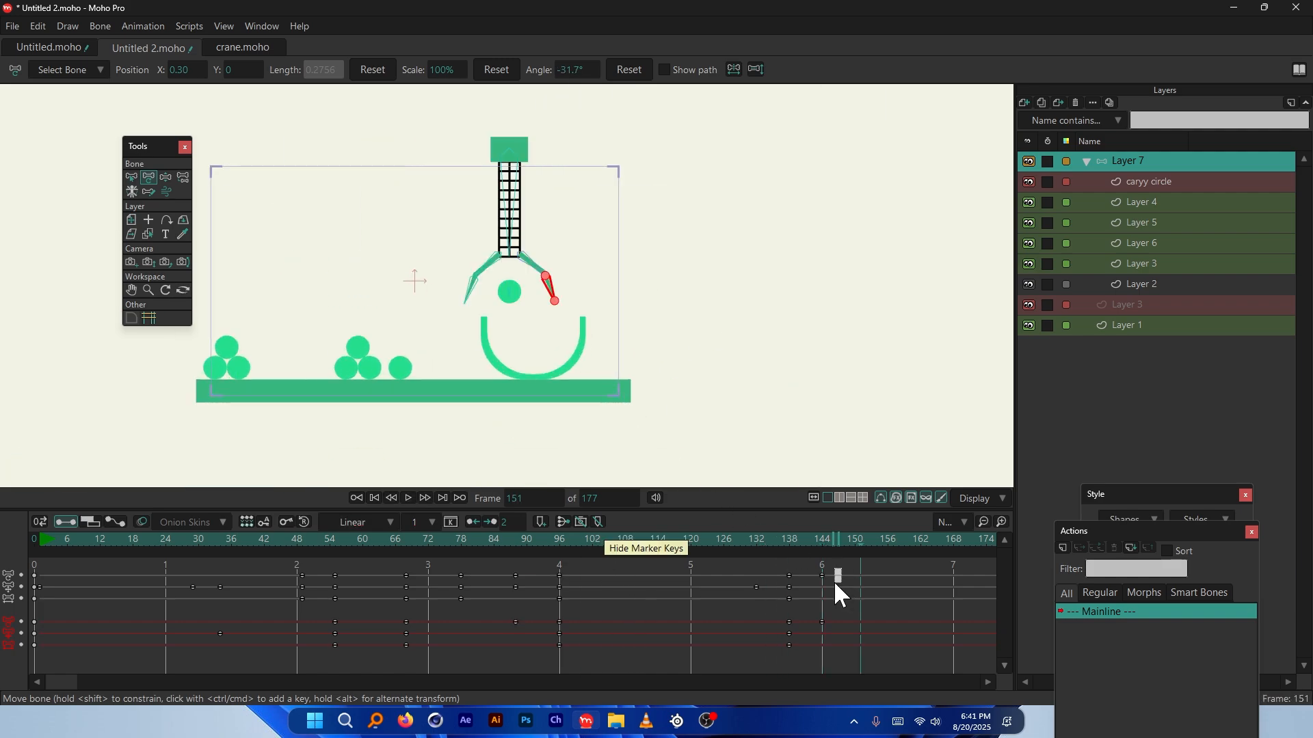
{"action": "left_click_drag", "start_coordinate": [816, 643], "coordinate": [823, 620]}
{"action": "scroll", "coordinate": [548, 334], "scroll_direction": "up", "scroll_amount": 3}
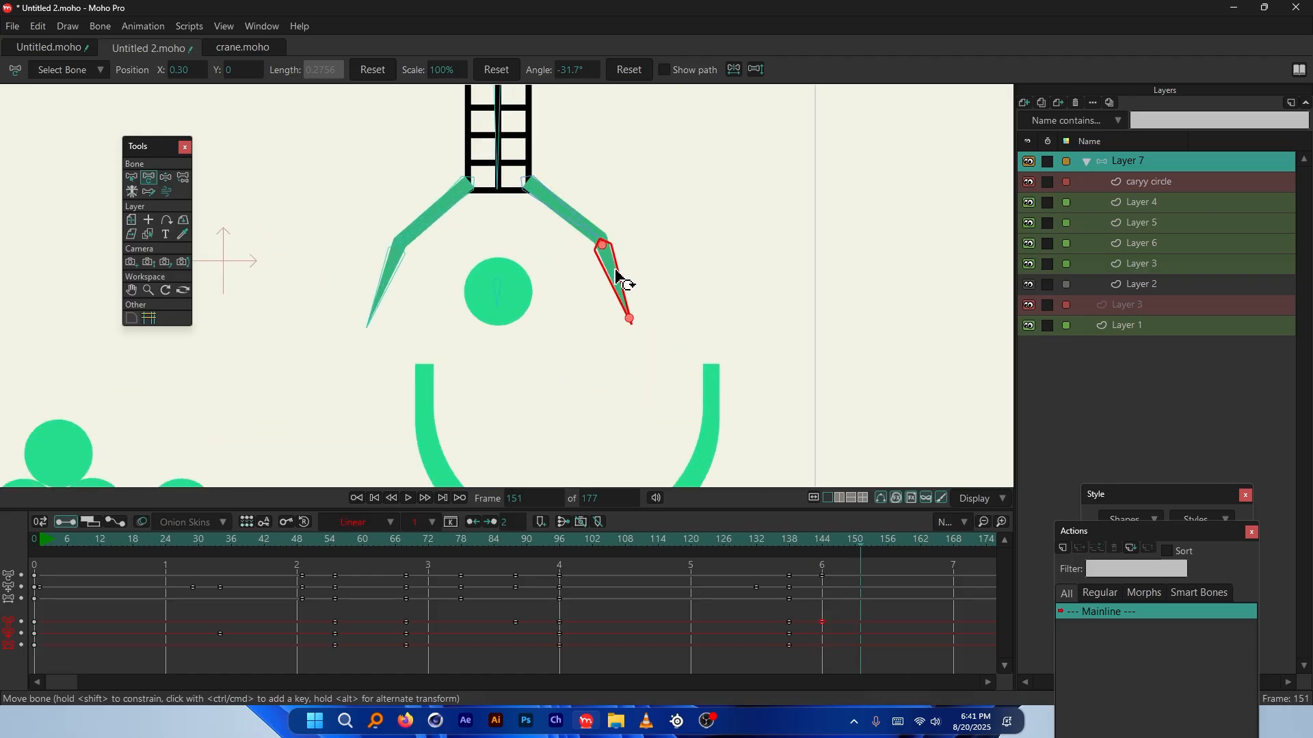
{"action": "left_click_drag", "start_coordinate": [786, 542], "coordinate": [869, 541]}
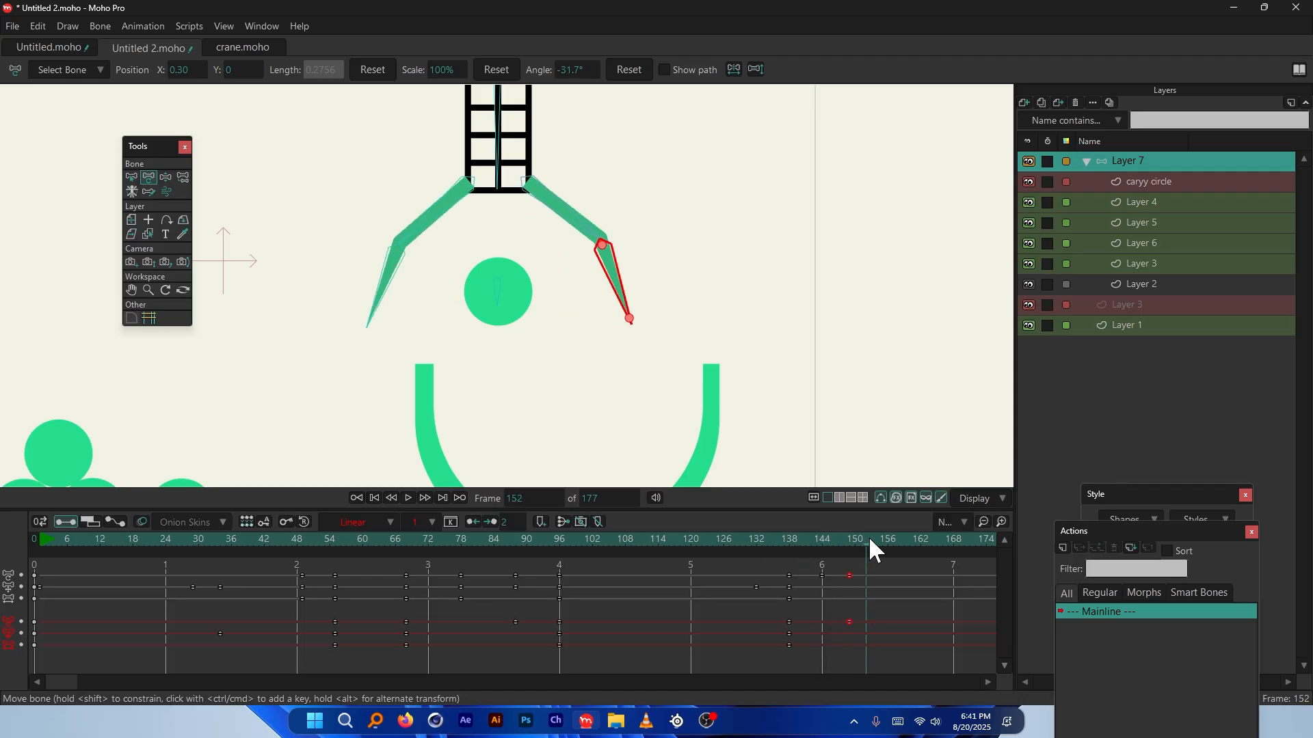
{"action": "left_click", "coordinate": [822, 575]}
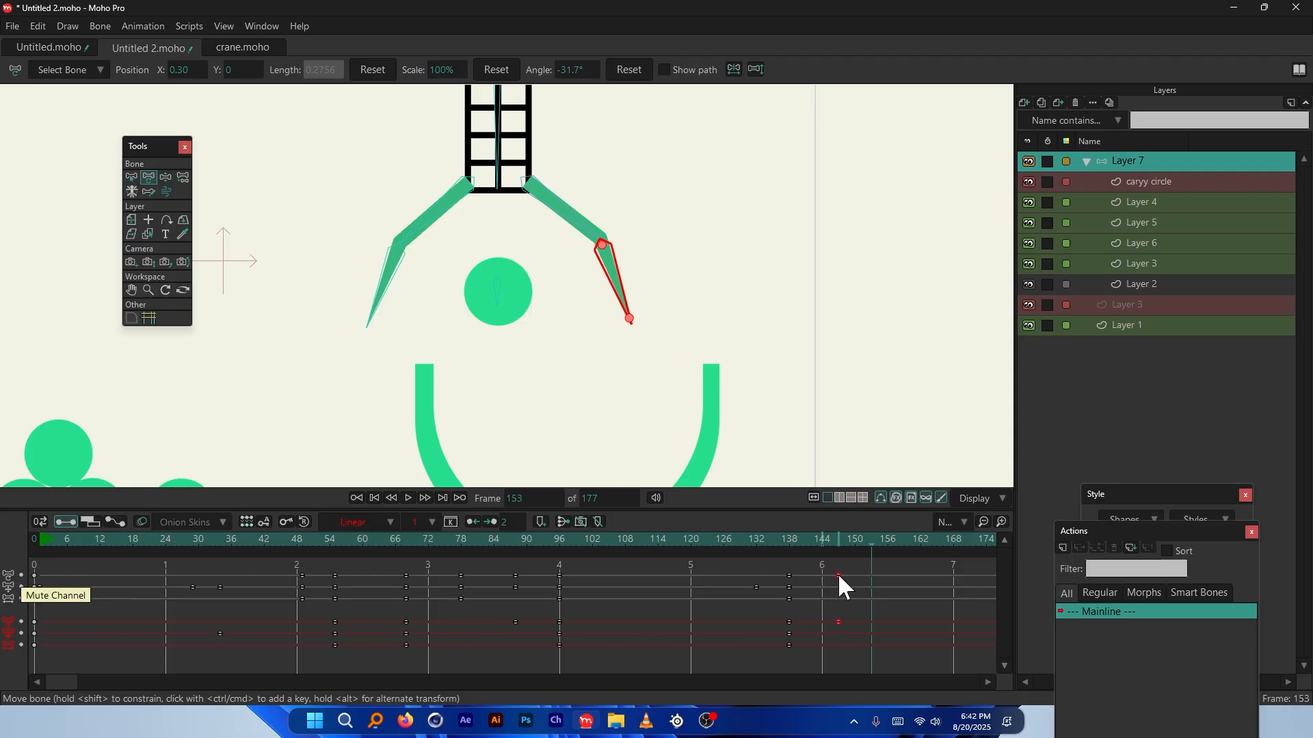
{"action": "left_click_drag", "start_coordinate": [838, 622], "coordinate": [821, 622]}
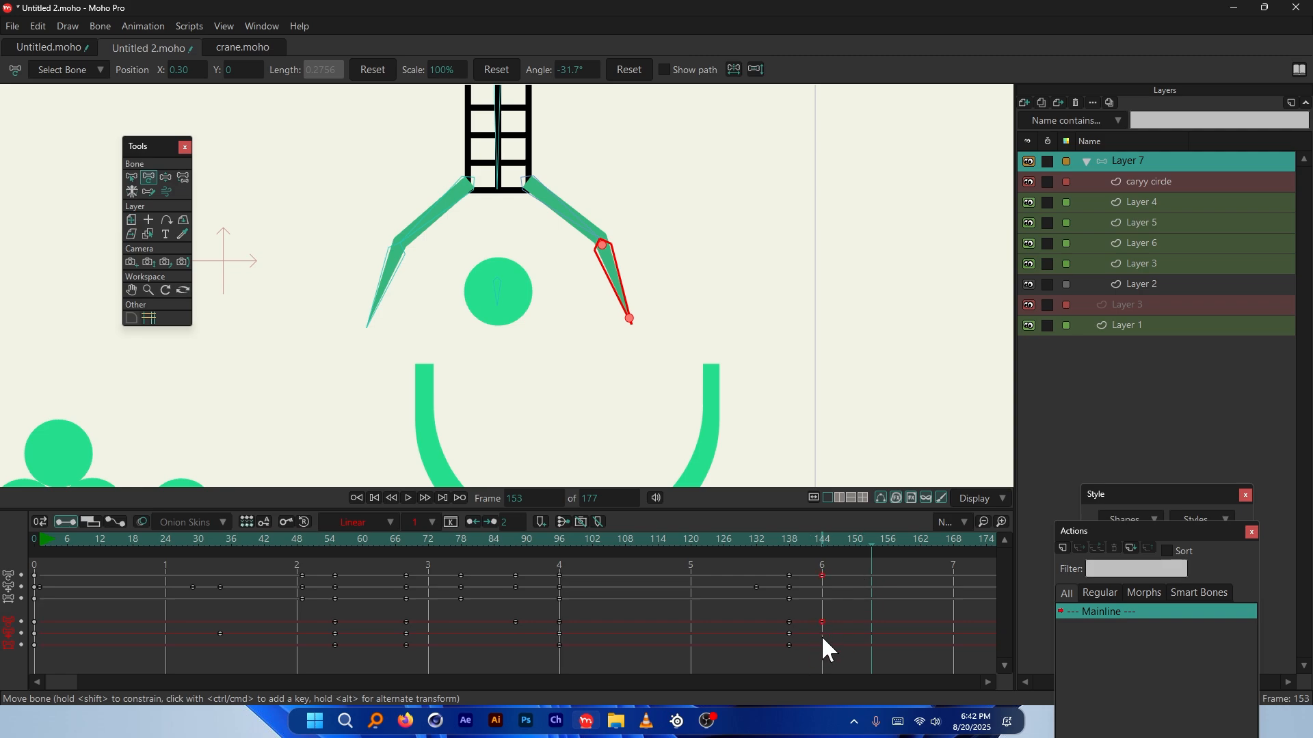
Select both claw arms' bones and drag their opening keys to about frame 153
{"action": "left_click", "coordinate": [131, 177]}
{"action": "left_click_drag", "start_coordinate": [344, 215], "coordinate": [411, 275]}
{"action": "left_click_drag", "start_coordinate": [635, 217], "coordinate": [585, 272]}
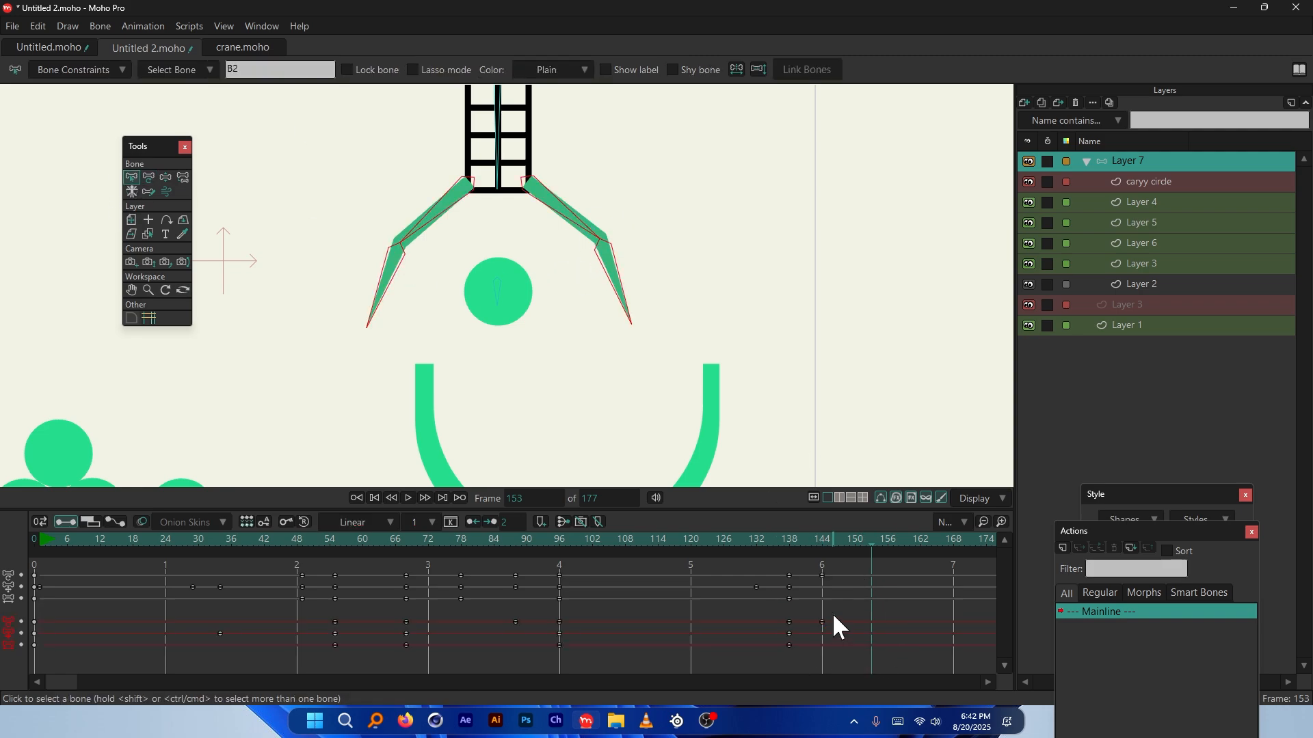
{"action": "left_click_drag", "start_coordinate": [815, 624], "coordinate": [872, 617]}
Play and scrub frames 137 to 148 to watch the claw release
{"action": "key", "text": "space"}
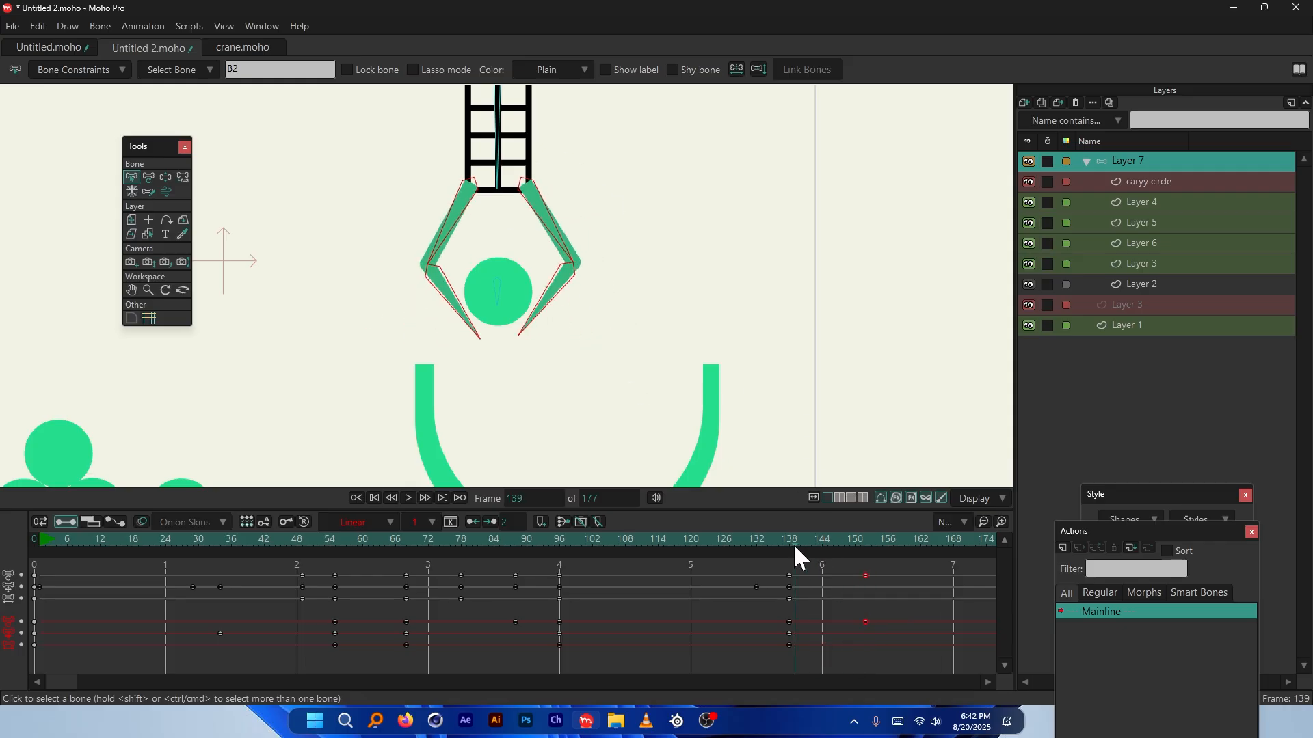
{"action": "key", "text": "ctrl+r"}
{"action": "left_click", "coordinate": [846, 536]}
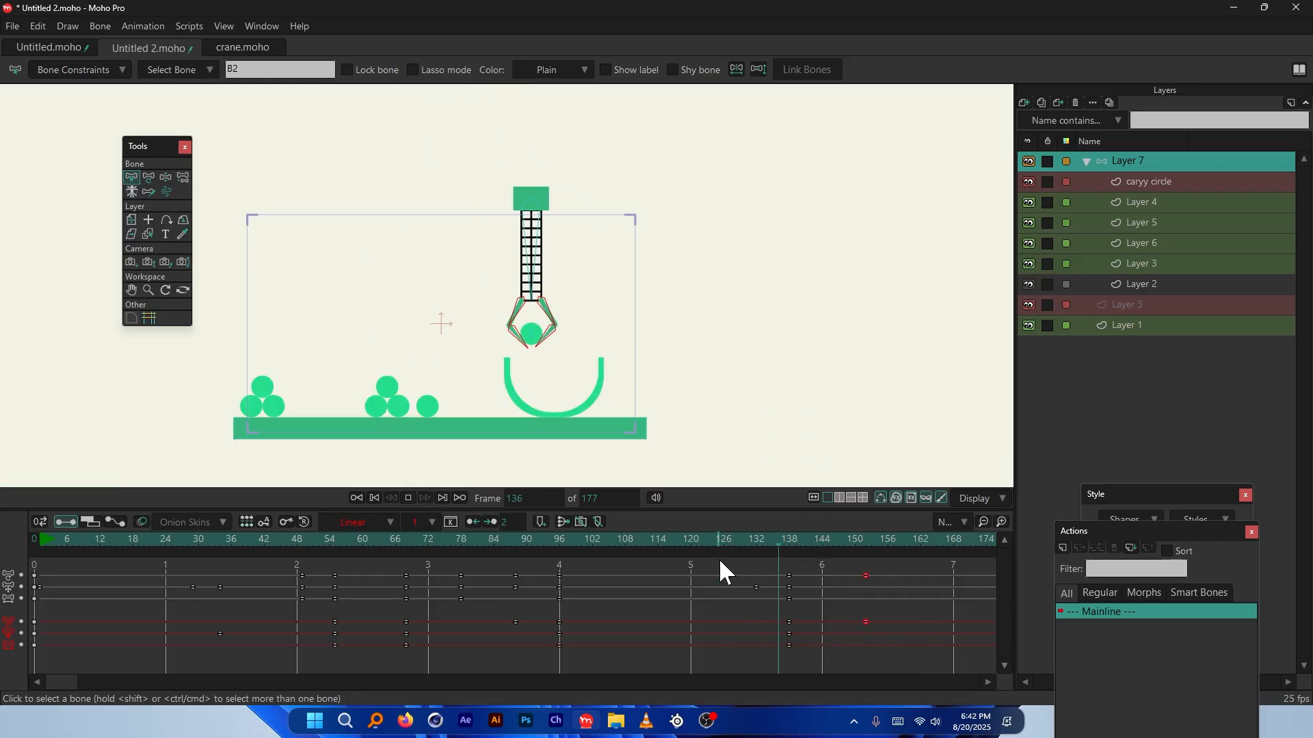
{"action": "scroll", "coordinate": [509, 365], "scroll_direction": "up", "scroll_amount": 4}
{"action": "left_click", "coordinate": [867, 605]}
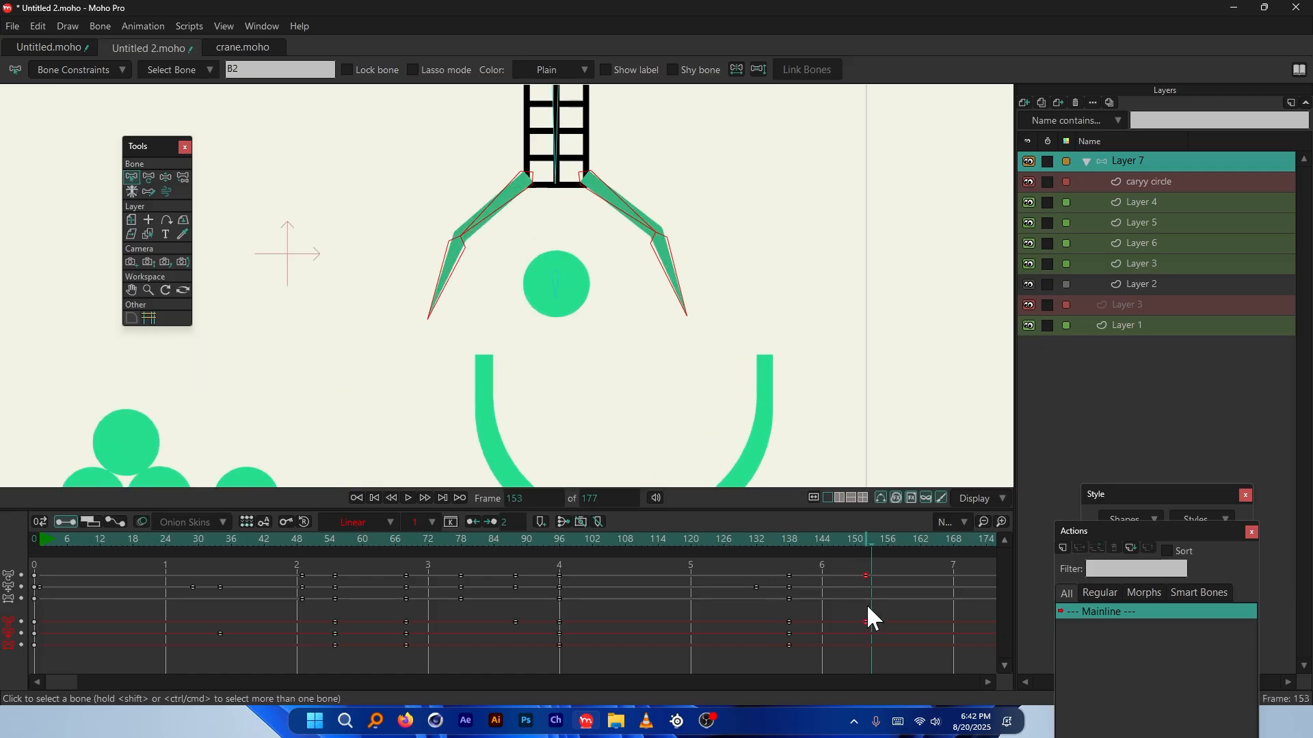
{"action": "left_click_drag", "start_coordinate": [860, 546], "coordinate": [784, 545]}
{"action": "scroll", "coordinate": [519, 316], "scroll_direction": "up", "scroll_amount": 3}
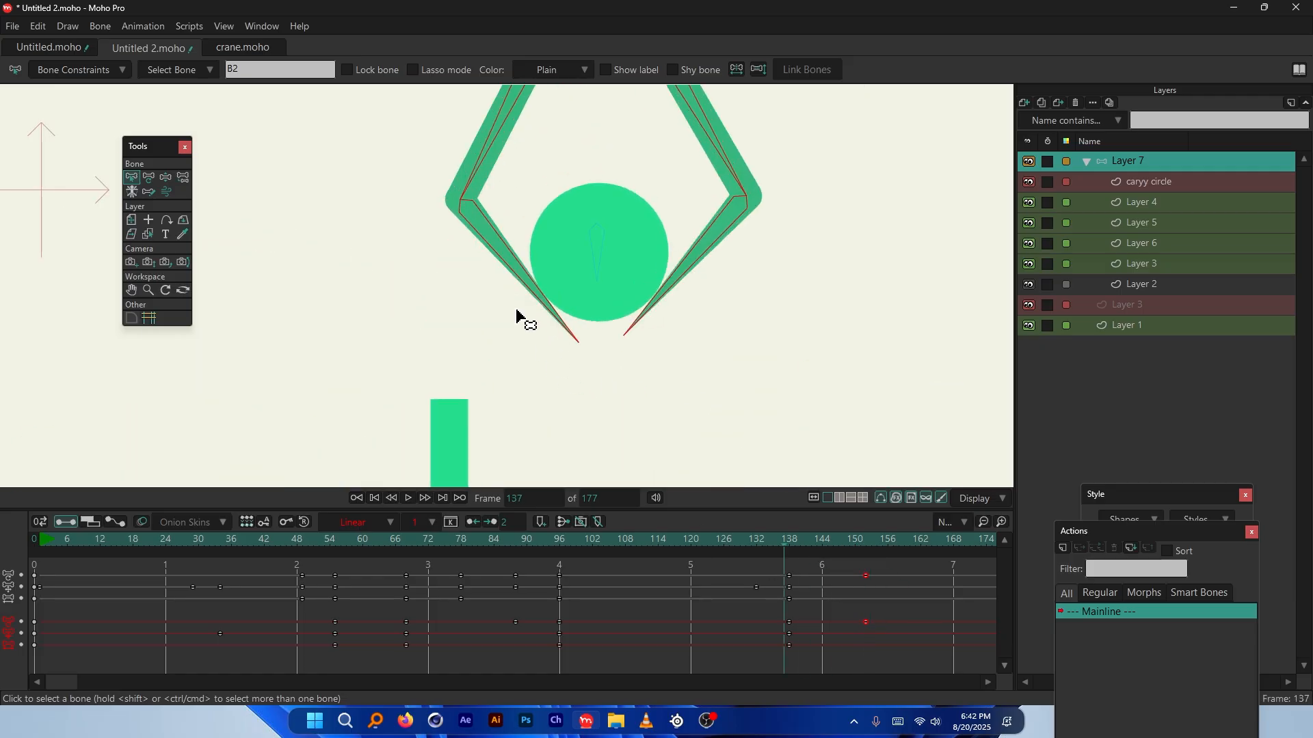
{"action": "scroll", "coordinate": [485, 320], "scroll_direction": "down", "scroll_amount": 2}
{"action": "scroll", "coordinate": [684, 205], "scroll_direction": "up", "scroll_amount": 2}
{"action": "scroll", "coordinate": [545, 292], "scroll_direction": "down", "scroll_amount": 1}
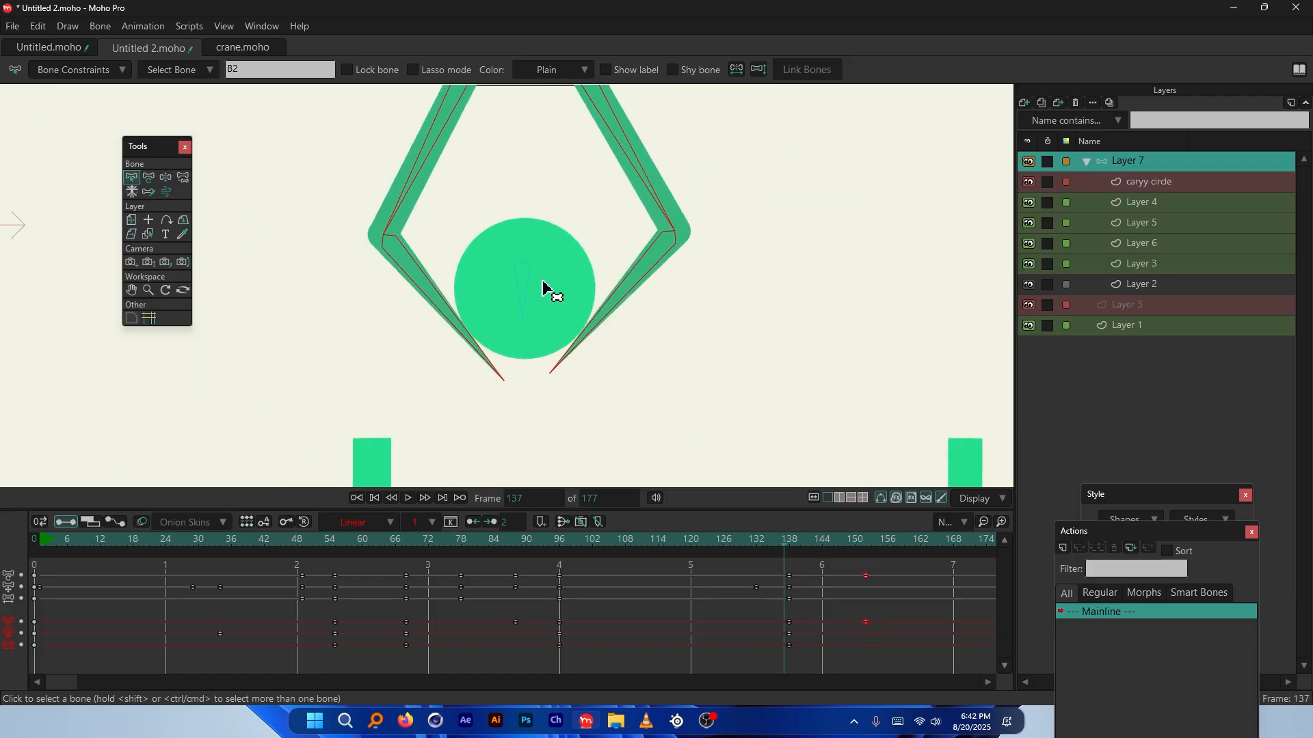
{"action": "left_click_drag", "start_coordinate": [784, 538], "coordinate": [809, 543]}
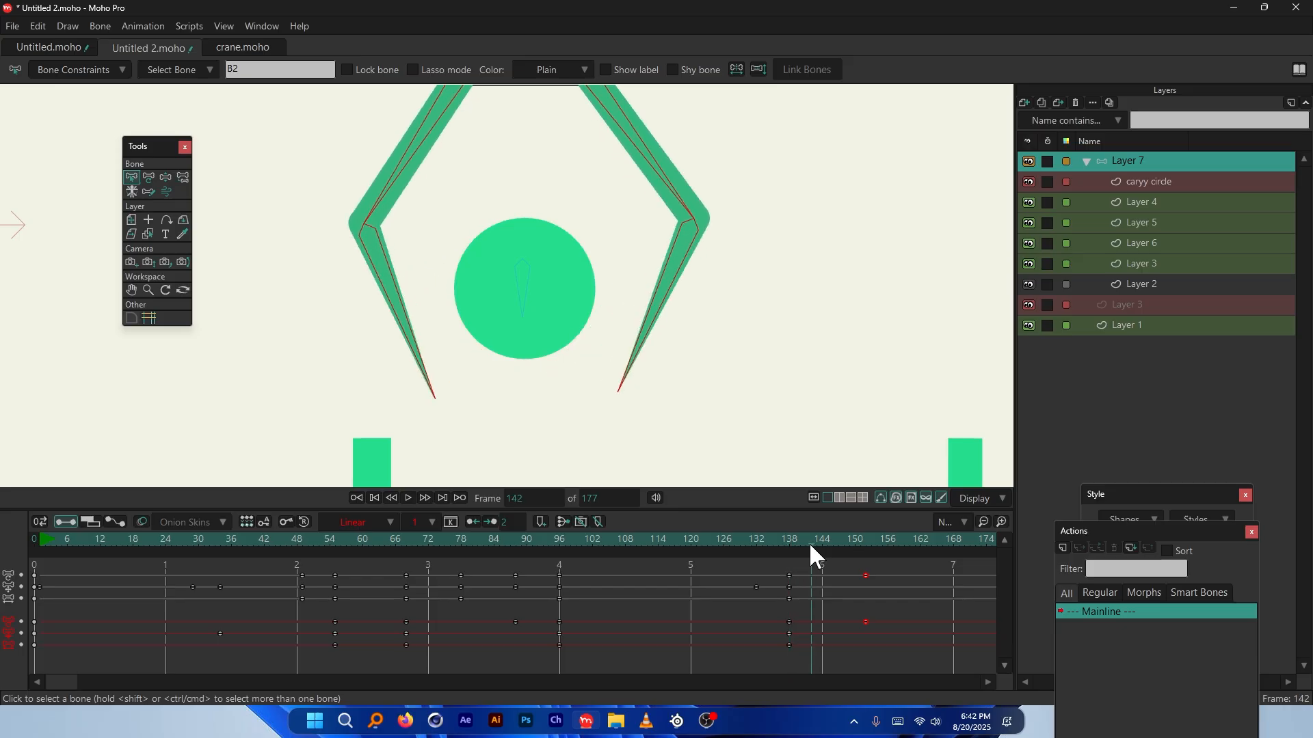
Move the opening keys to about frame 146, check frame 139, and select caryy circle
{"action": "left_click_drag", "start_coordinate": [860, 645], "coordinate": [841, 619]}
{"action": "left_click", "coordinate": [807, 540]}
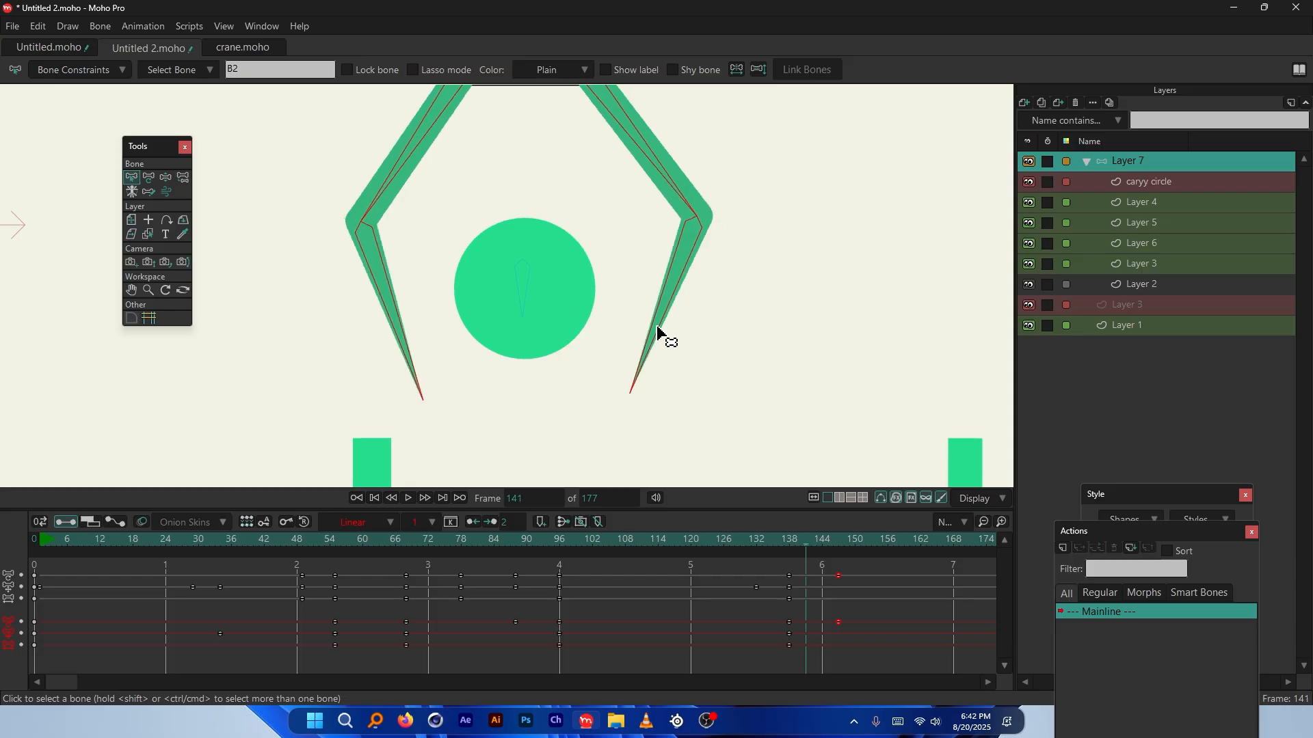
{"action": "mouse_move", "coordinate": [798, 549]}
{"action": "left_mouse_down"}
{"action": "mouse_move", "coordinate": [790, 534]}
{"action": "mouse_move", "coordinate": [810, 545]}
{"action": "mouse_move", "coordinate": [793, 547]}
{"action": "mouse_move", "coordinate": [797, 561]}
{"action": "left_mouse_up"}
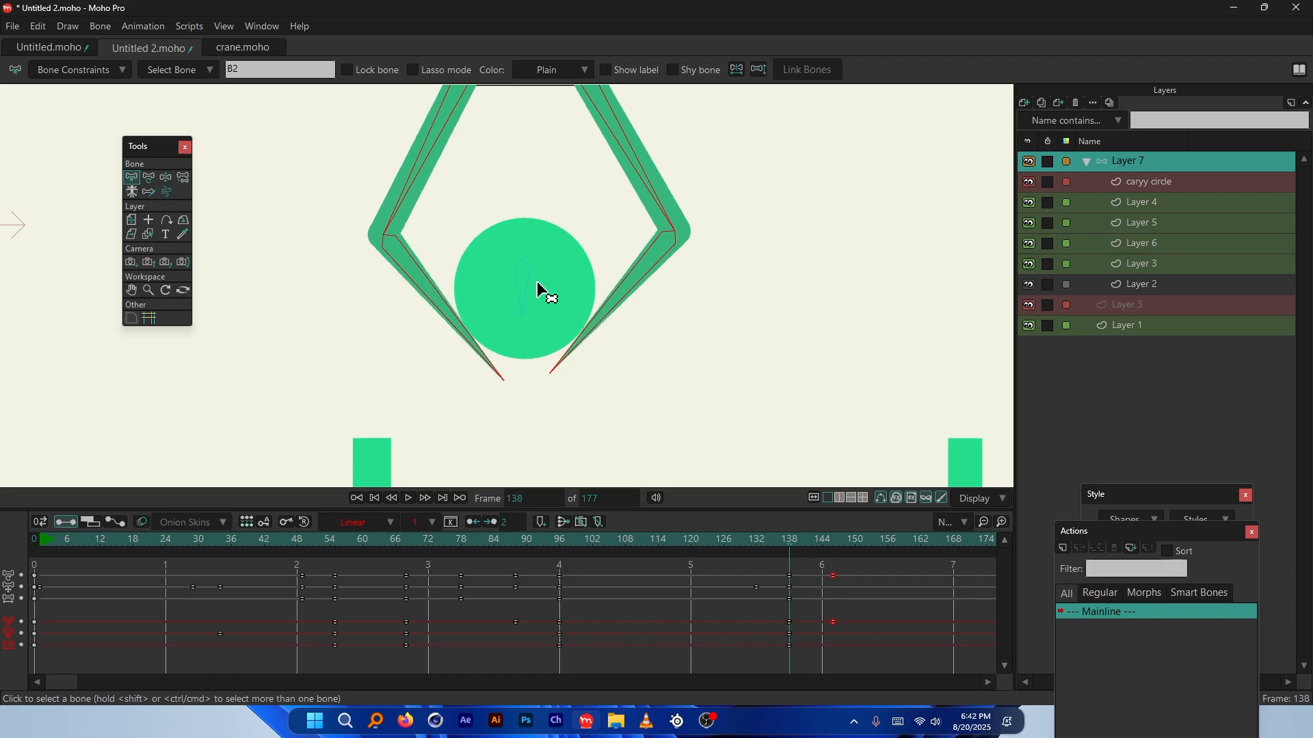
{"action": "scroll", "coordinate": [544, 319], "scroll_direction": "down", "scroll_amount": 2}
{"action": "scroll", "coordinate": [530, 316], "scroll_direction": "up", "scroll_amount": 2}
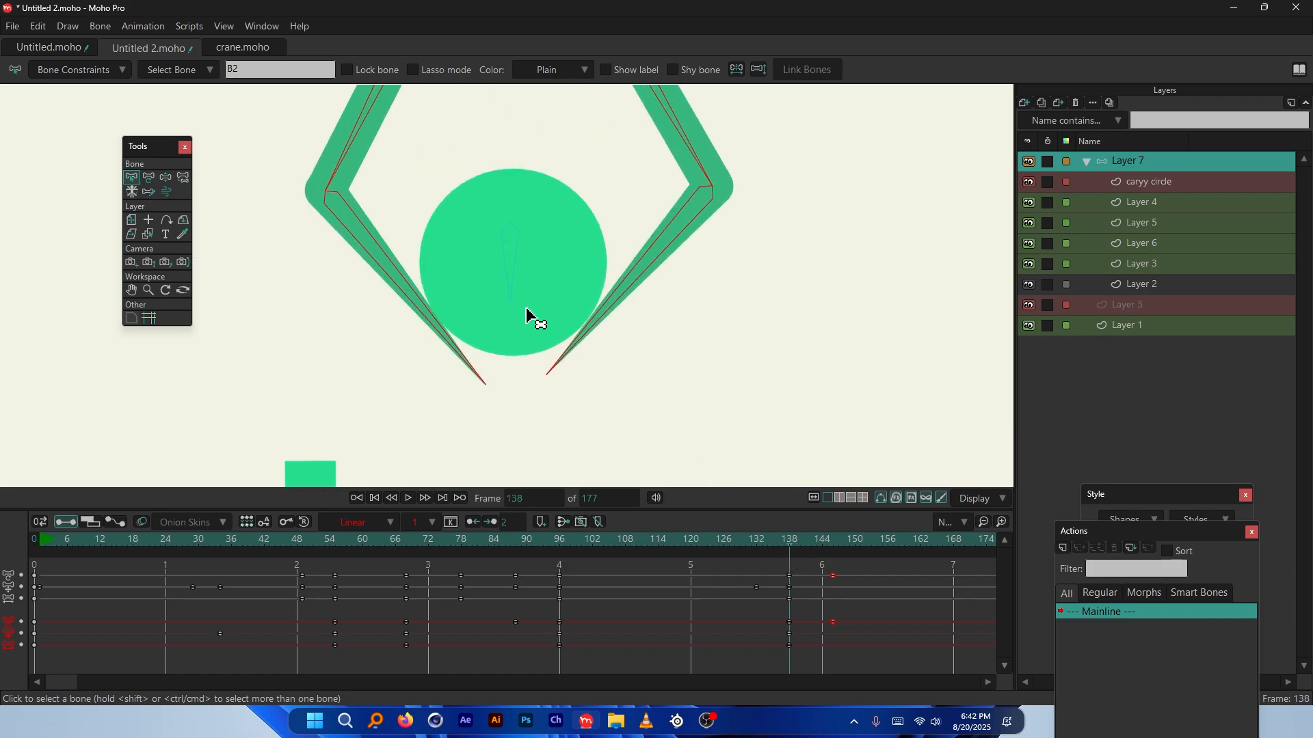
{"action": "left_click", "coordinate": [794, 540]}
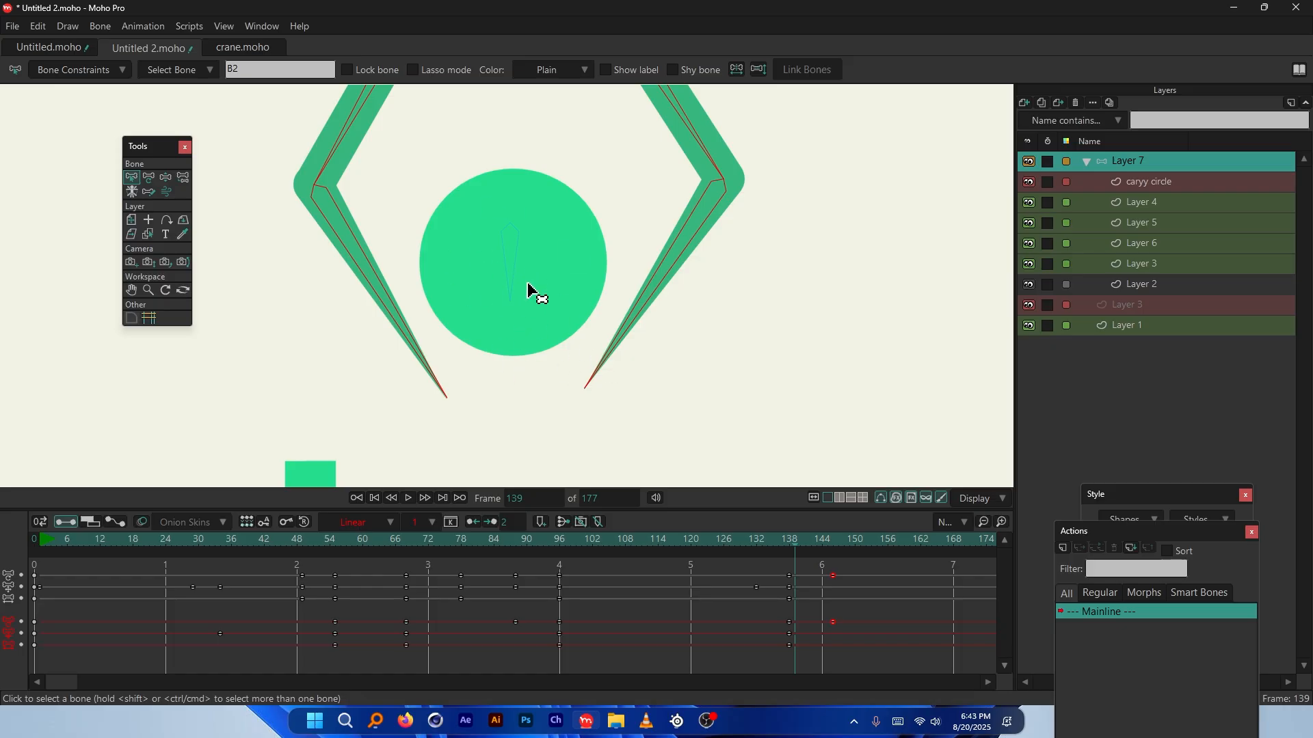
{"action": "scroll", "coordinate": [533, 288], "scroll_direction": "down", "scroll_amount": 4}
{"action": "scroll", "coordinate": [656, 293], "scroll_direction": "up", "scroll_amount": 2}
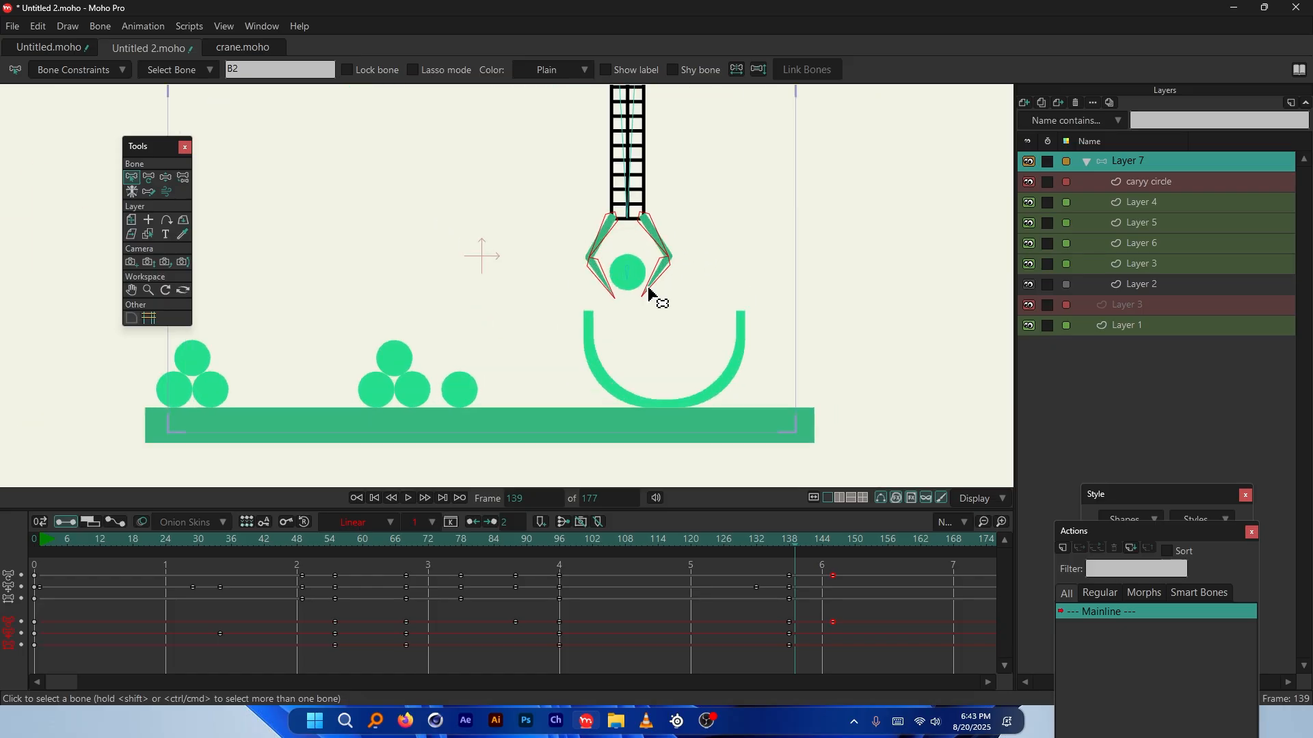
{"action": "scroll", "coordinate": [741, 334], "scroll_direction": "up", "scroll_amount": 3}
{"action": "scroll", "coordinate": [560, 239], "scroll_direction": "up", "scroll_amount": 2}
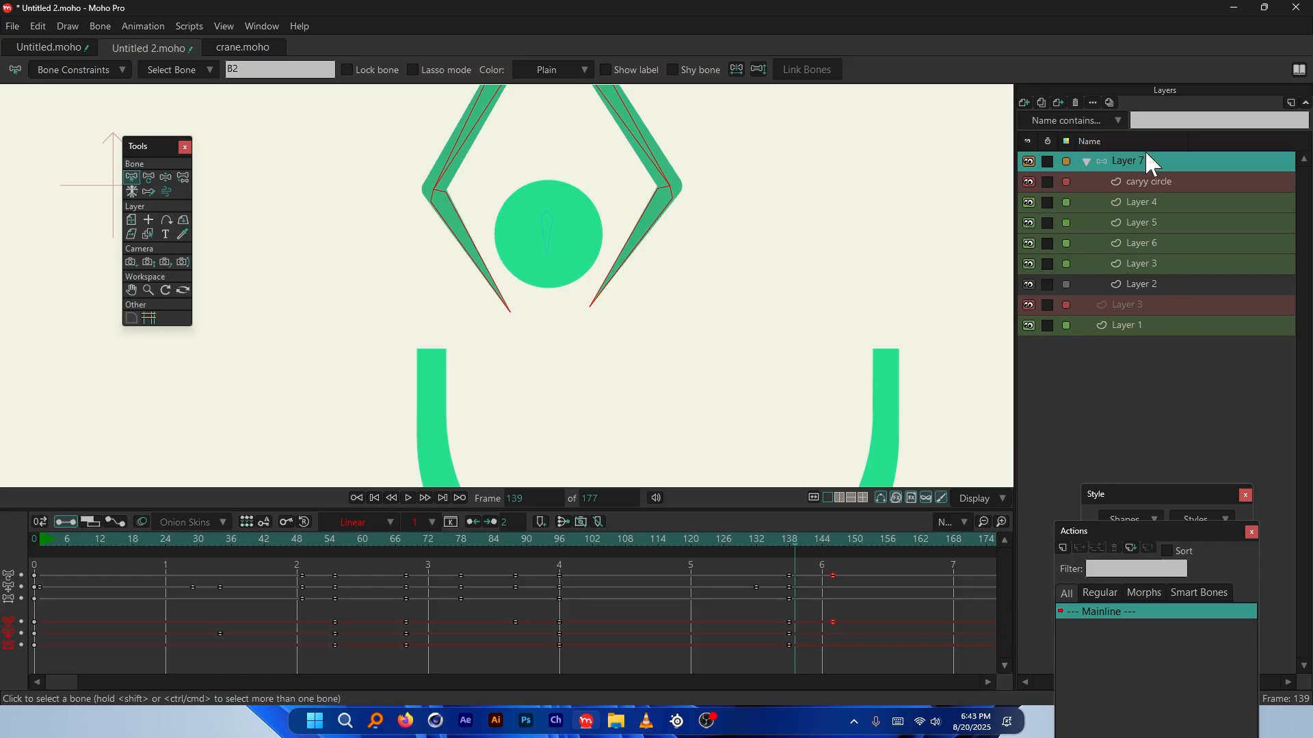
{"action": "left_click", "coordinate": [576, 226], "text": "ctrl+alt"}
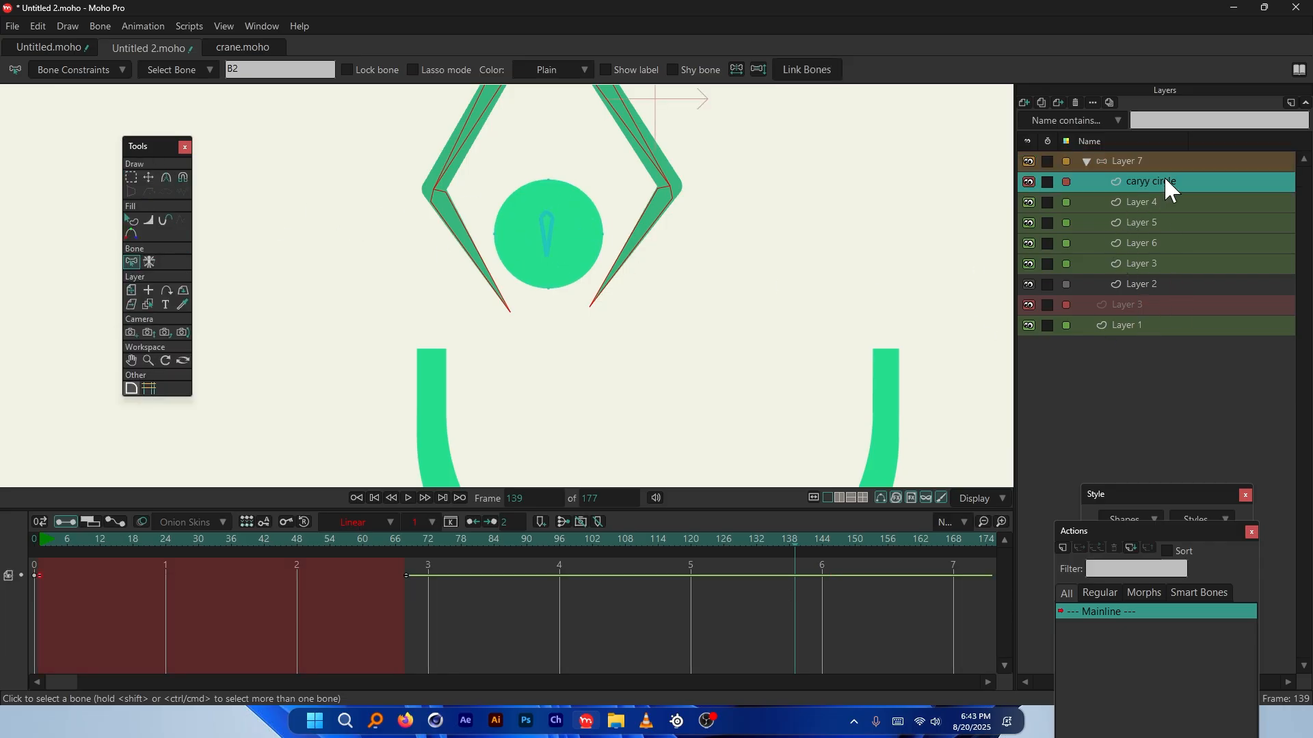
Select all of the circle's points with Transform Points, then reselect Layer 7
{"action": "key", "text": "t"}
{"action": "left_click", "coordinate": [581, 228]}
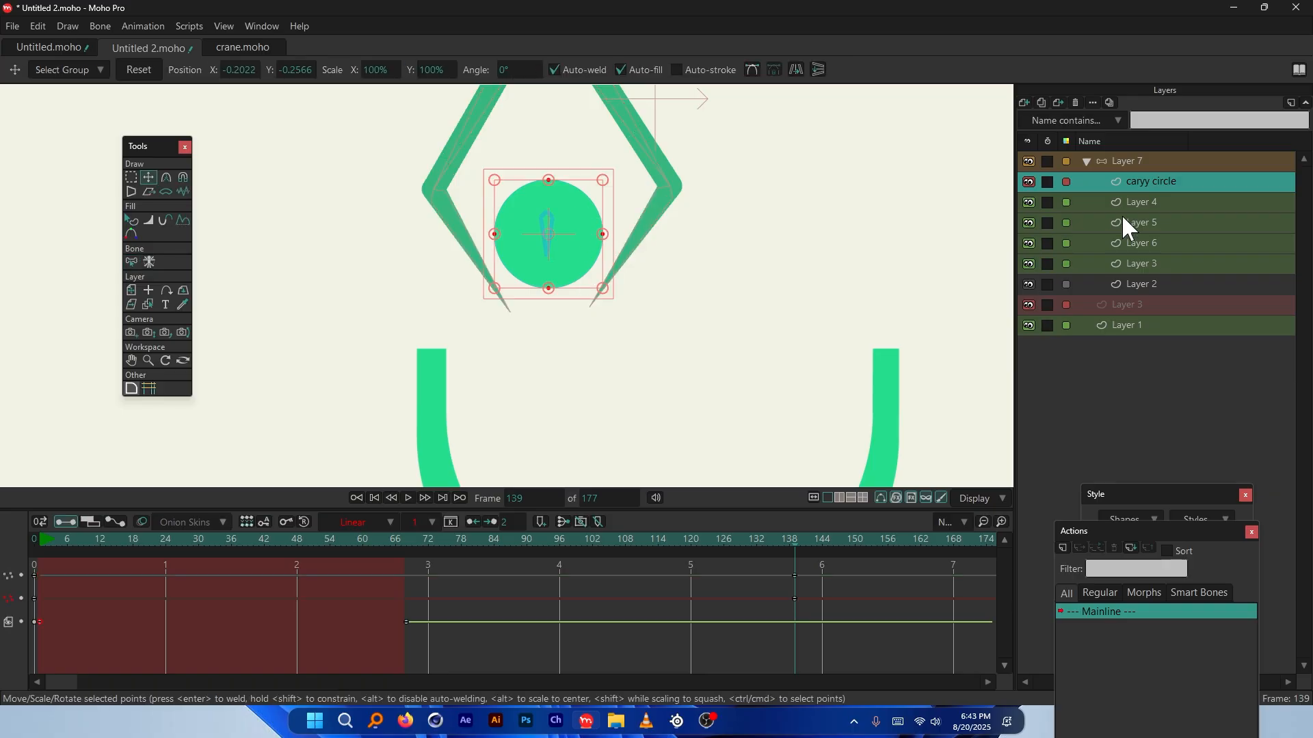
{"action": "scroll", "coordinate": [633, 253], "scroll_direction": "down", "scroll_amount": 4}
{"action": "scroll", "coordinate": [634, 258], "scroll_direction": "up", "scroll_amount": 2}
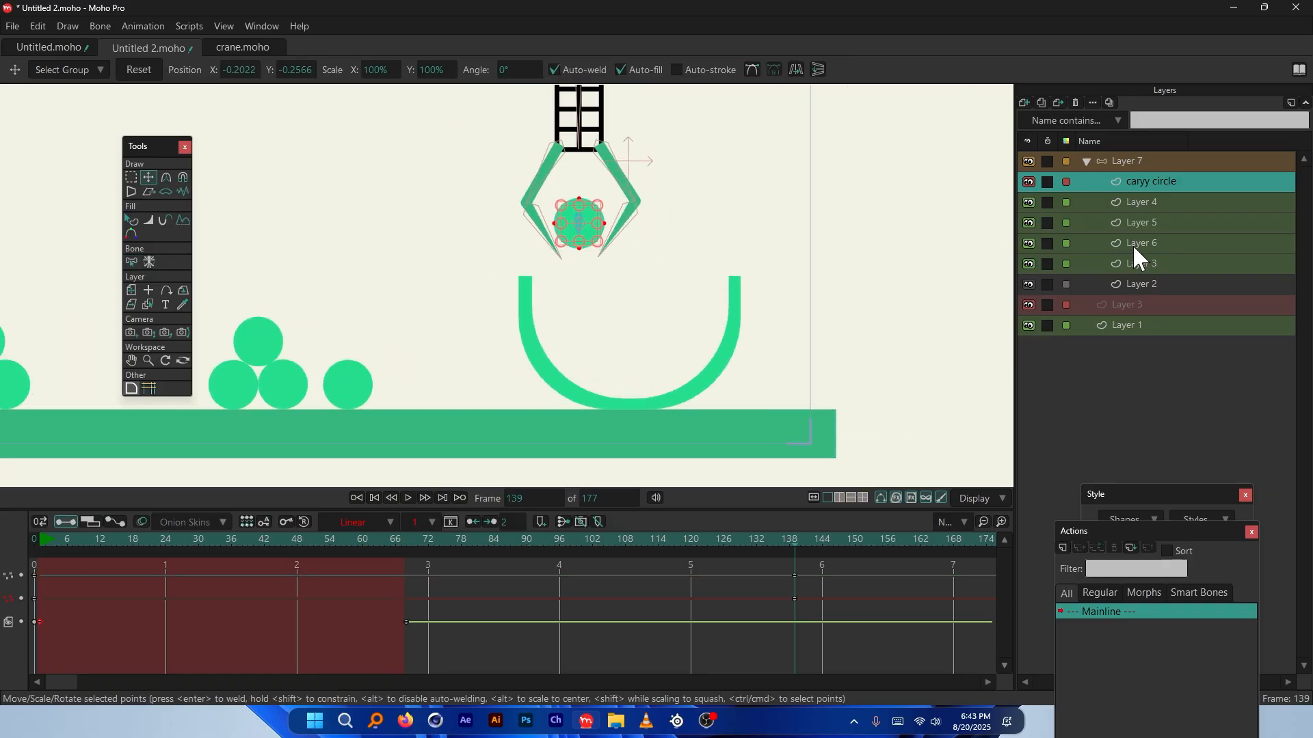
{"action": "left_click", "coordinate": [1155, 164]}
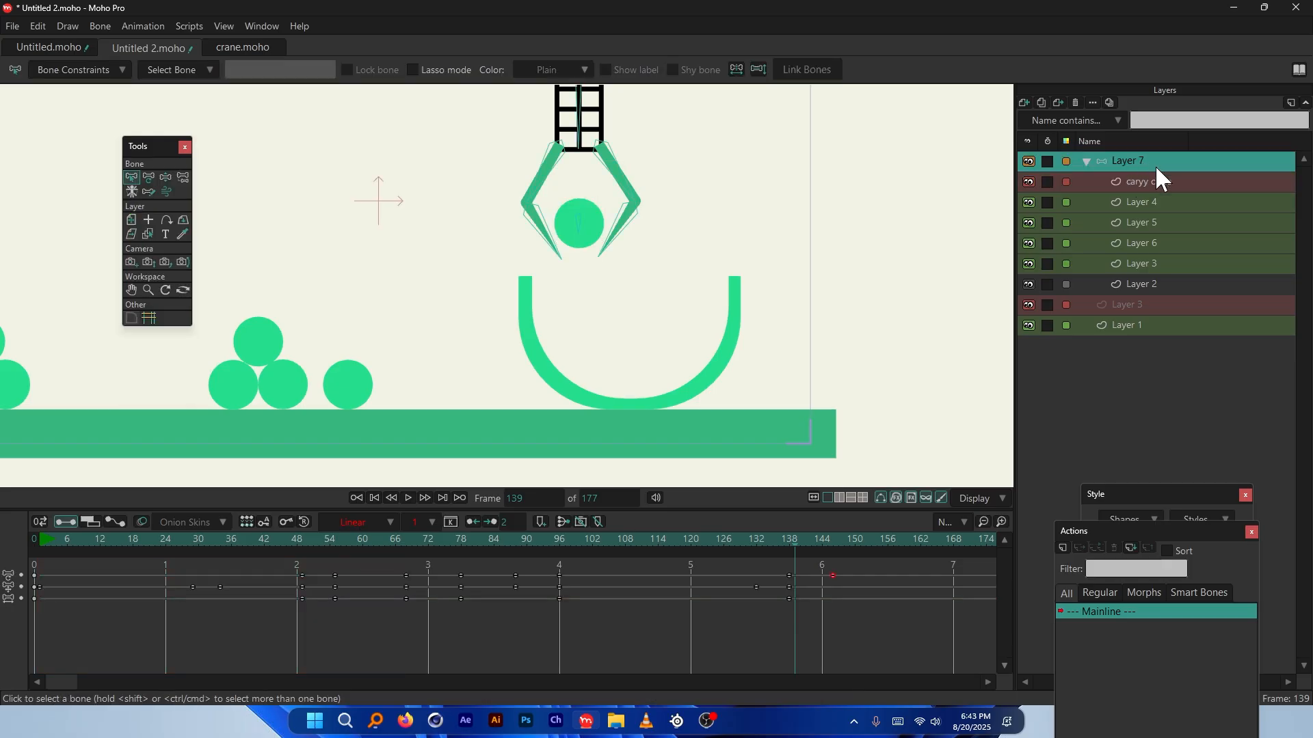
Create a new vector layer and clear its default name
{"action": "left_click", "coordinate": [1024, 103]}
{"action": "key", "text": "Escape"}
{"action": "left_click", "coordinate": [33, 540]}
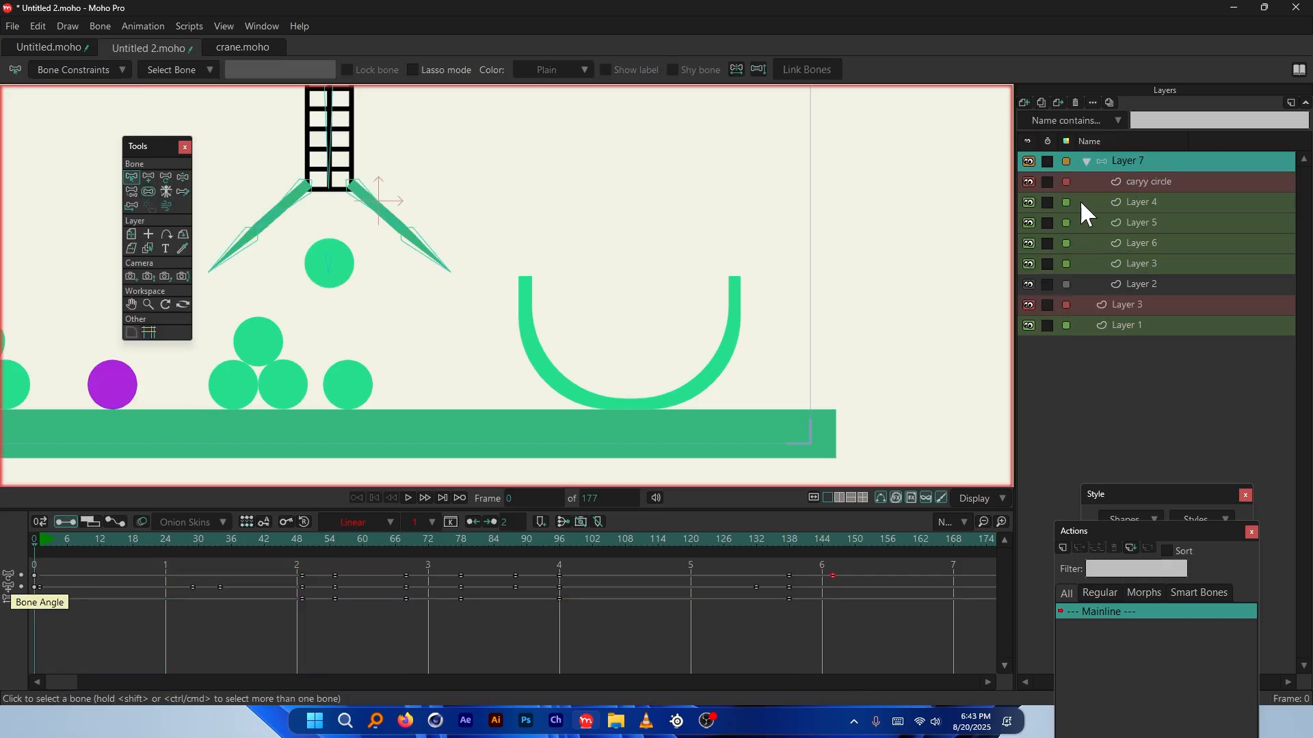
{"action": "key", "text": "ctrl+shift+n"}
{"action": "scroll", "coordinate": [689, 246], "scroll_direction": "down", "scroll_amount": 1}
{"action": "key", "text": "BackSpace"}
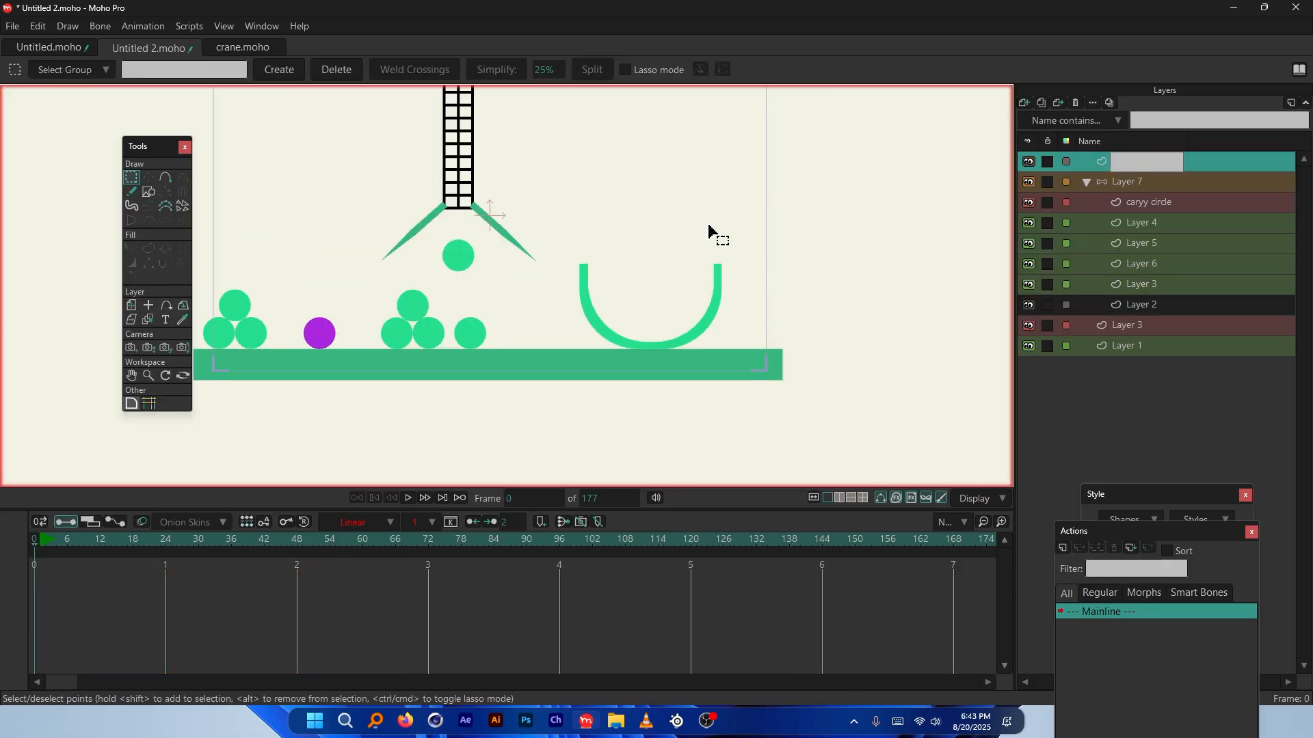
Paste the circle into Layer 4 and line it up with the carried circle in the claw
{"action": "key", "text": "ctrl+v"}
{"action": "scroll", "coordinate": [581, 197], "scroll_direction": "up", "scroll_amount": 1}
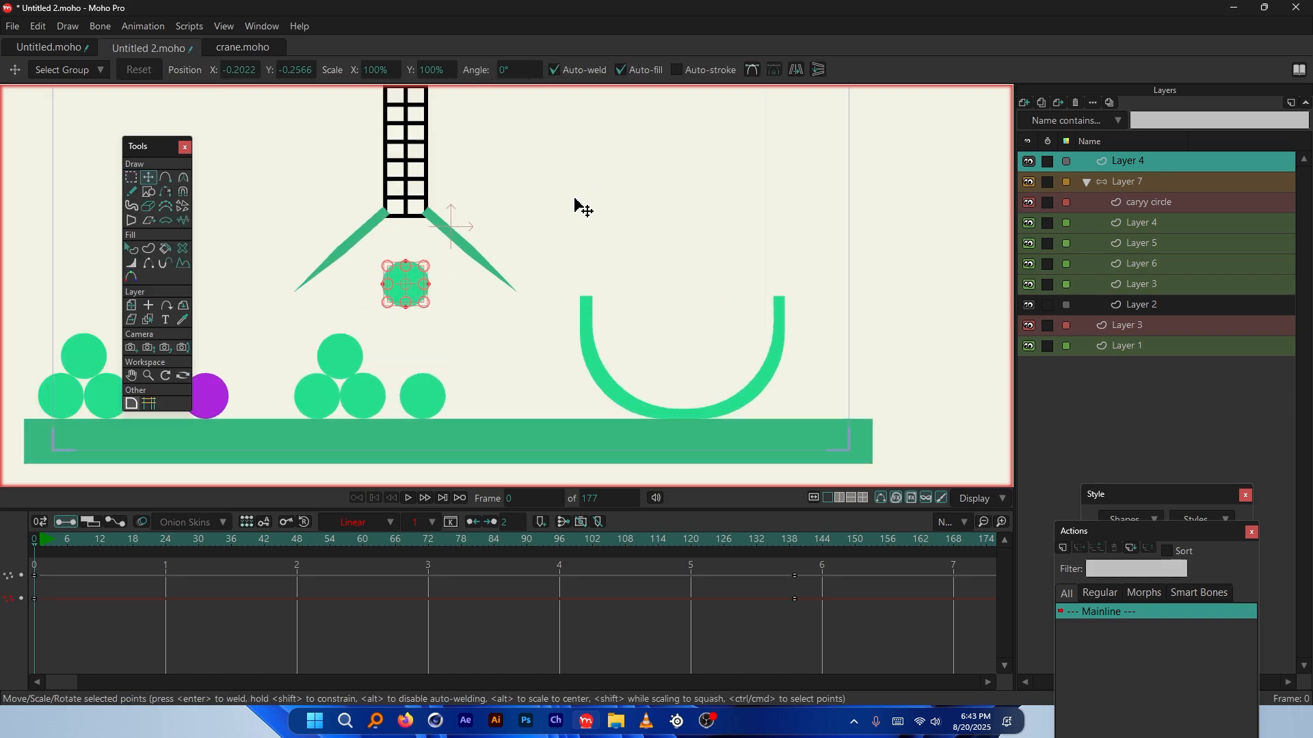
{"action": "left_click_drag", "start_coordinate": [771, 577], "coordinate": [794, 577]}
{"action": "left_click_drag", "start_coordinate": [433, 293], "coordinate": [658, 281]}
{"action": "scroll", "coordinate": [665, 248], "scroll_direction": "up", "scroll_amount": 3}
{"action": "left_click_drag", "start_coordinate": [559, 408], "coordinate": [864, 314]}
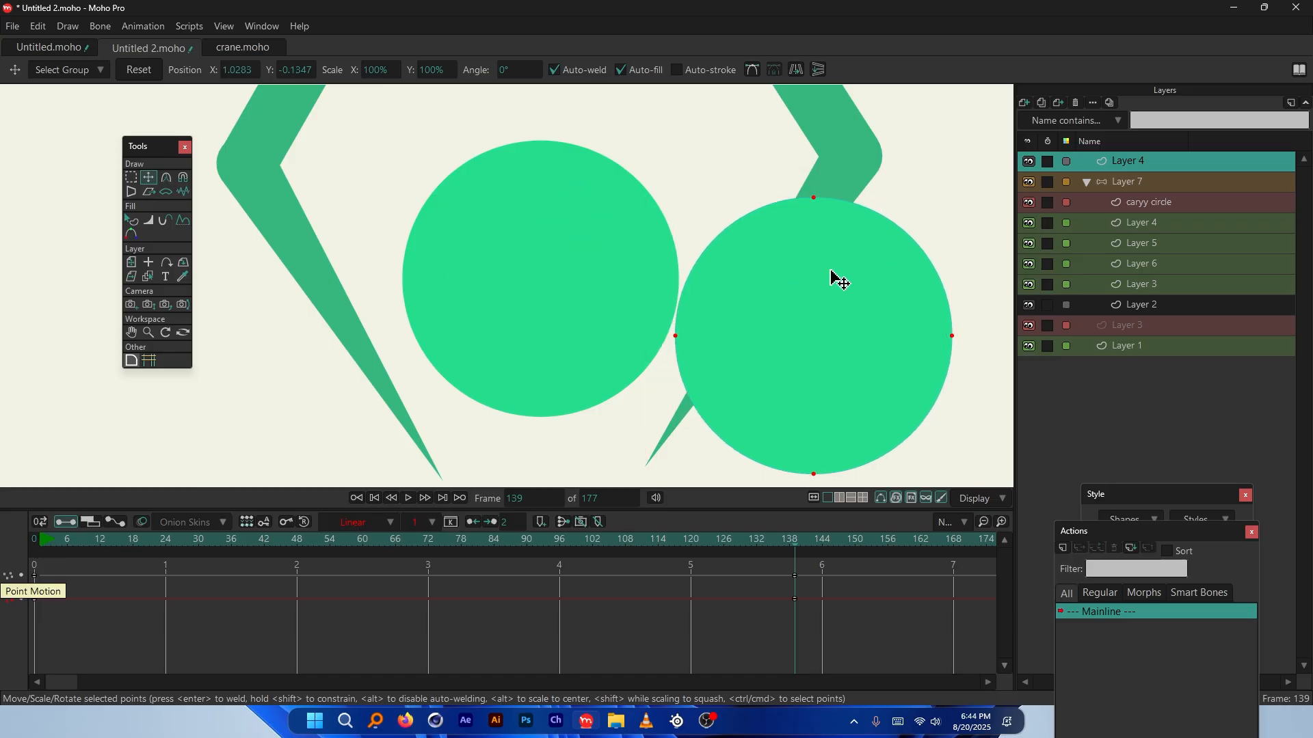
{"action": "left_click_drag", "start_coordinate": [835, 278], "coordinate": [574, 313]}
{"action": "scroll", "coordinate": [574, 313], "scroll_direction": "down", "scroll_amount": 3}
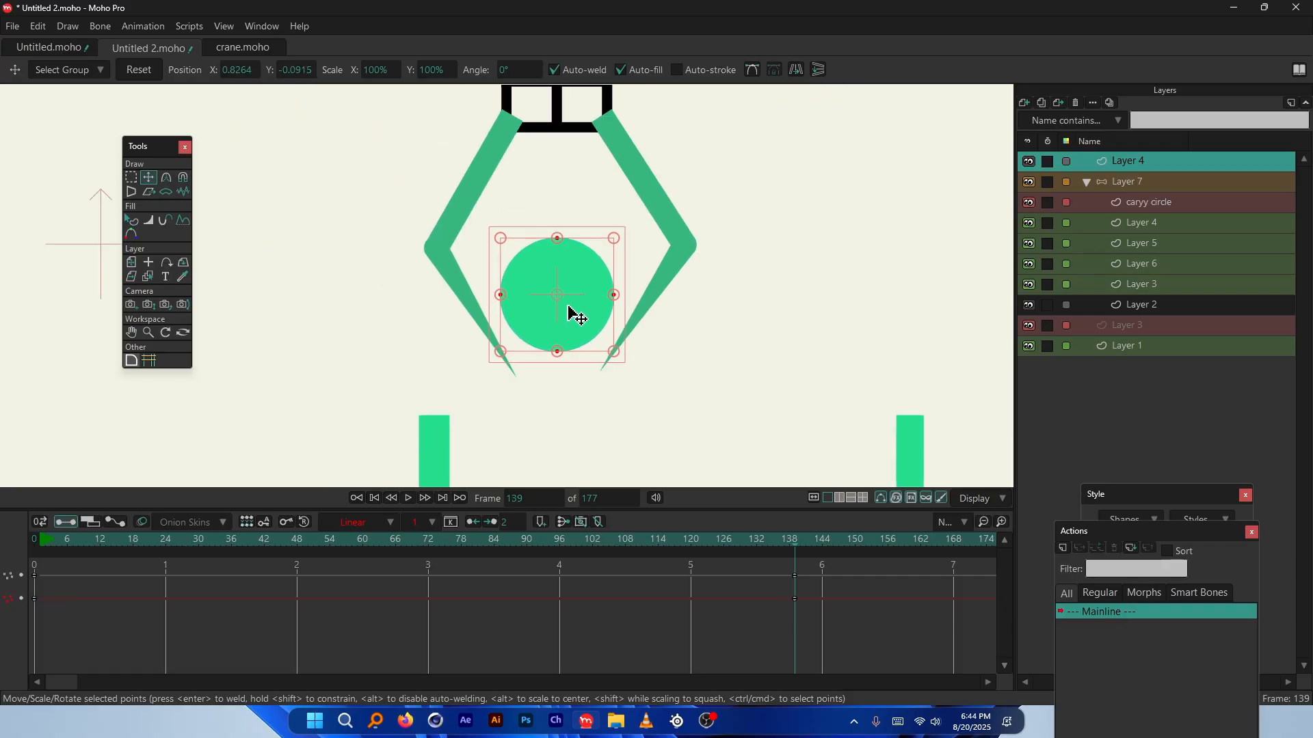
Delete the new circle's stray keyframe and return to the first frame
{"action": "left_click", "coordinate": [795, 599]}
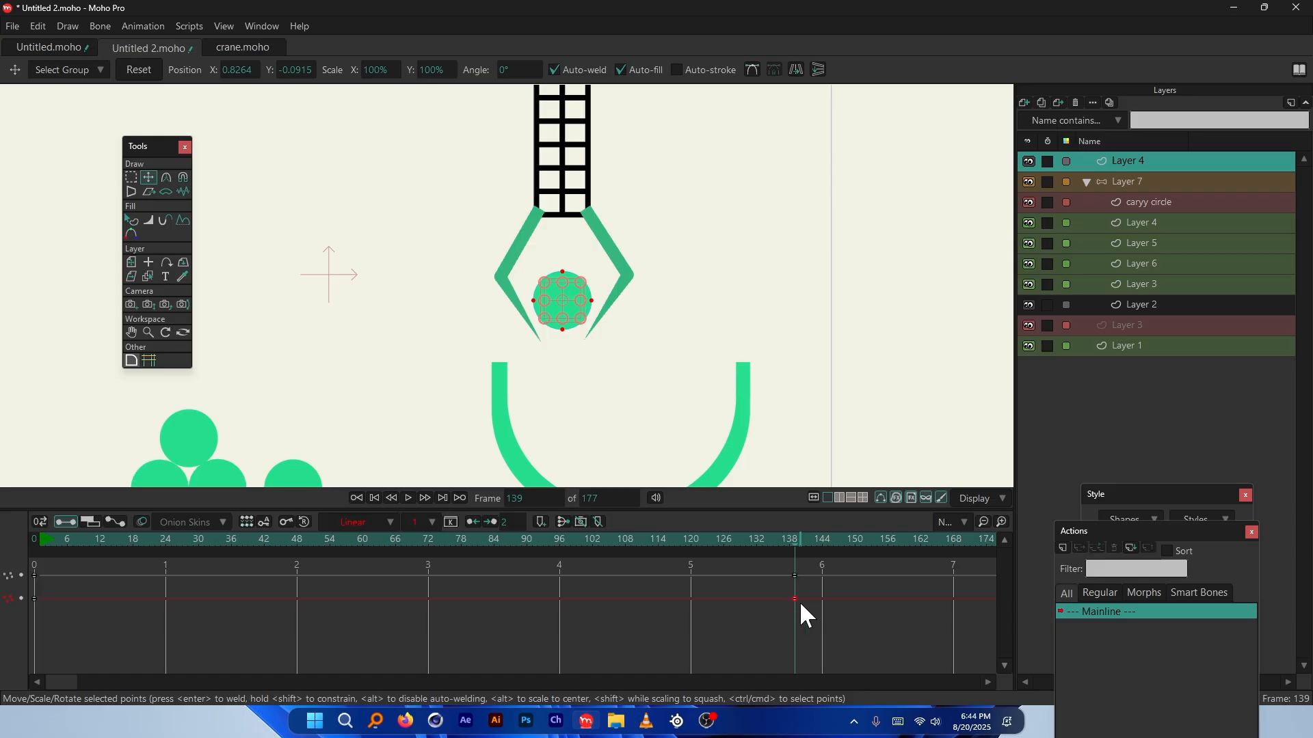
{"action": "key", "text": "Delete"}
{"action": "left_click", "coordinate": [34, 539]}
{"action": "scroll", "coordinate": [624, 283], "scroll_direction": "down", "scroll_amount": 1}
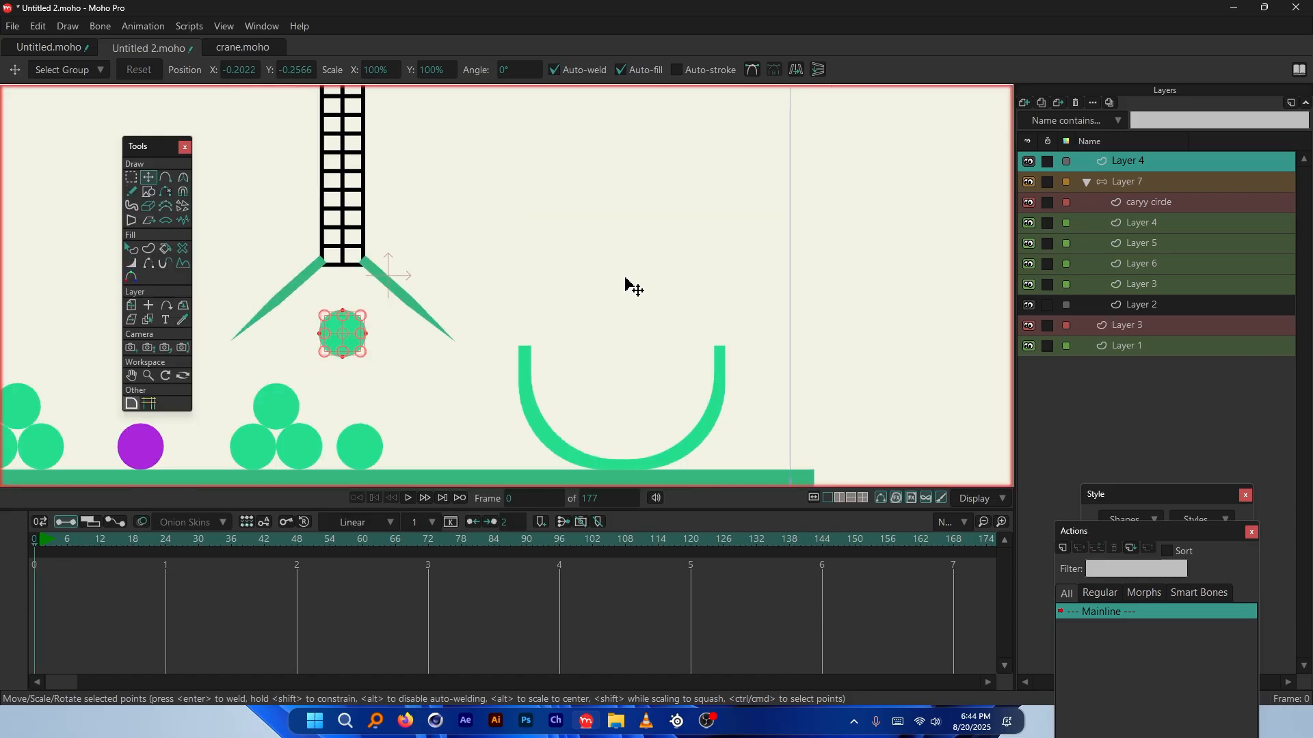
{"action": "scroll", "coordinate": [624, 283], "scroll_direction": "down", "scroll_amount": 1}
{"action": "key", "text": "ctrl+z"}
{"action": "scroll", "coordinate": [531, 317], "scroll_direction": "up", "scroll_amount": 1}
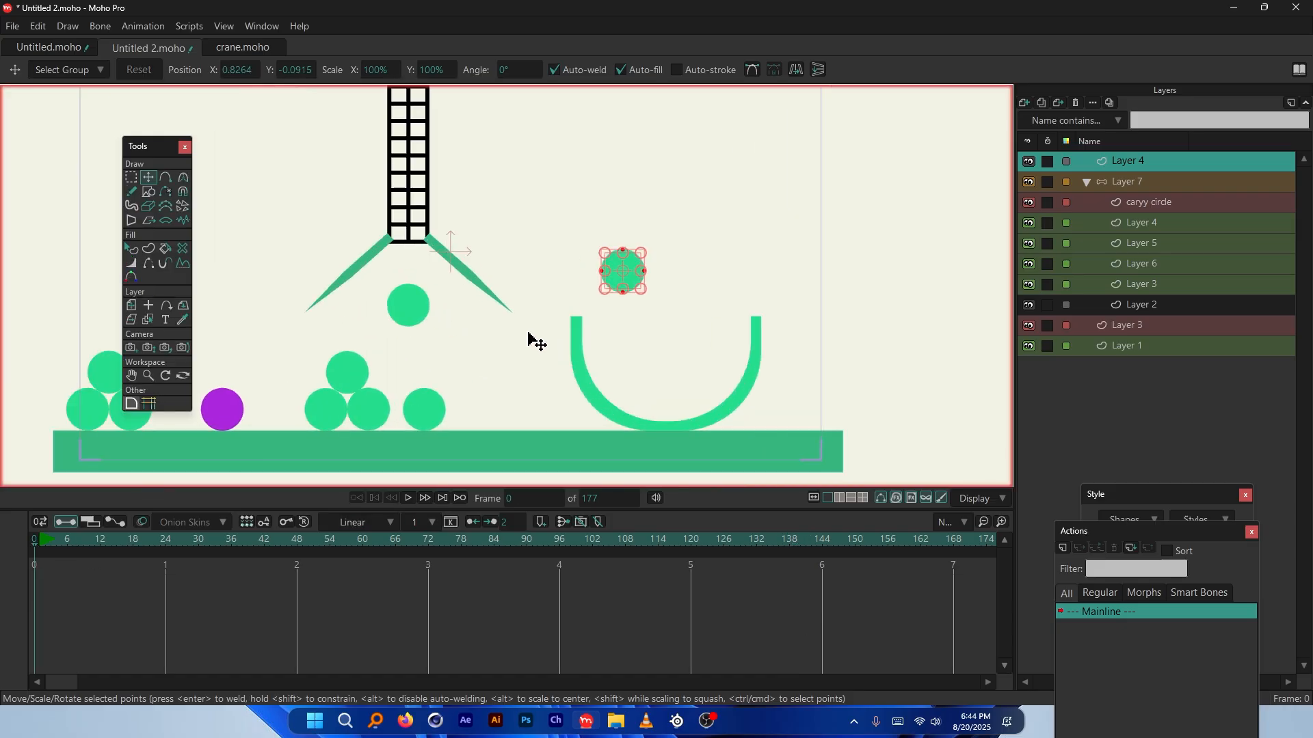
At frame 139, select the caryy circle layer and show only its own timeline channel
{"action": "left_click_drag", "start_coordinate": [602, 557], "coordinate": [793, 548]}
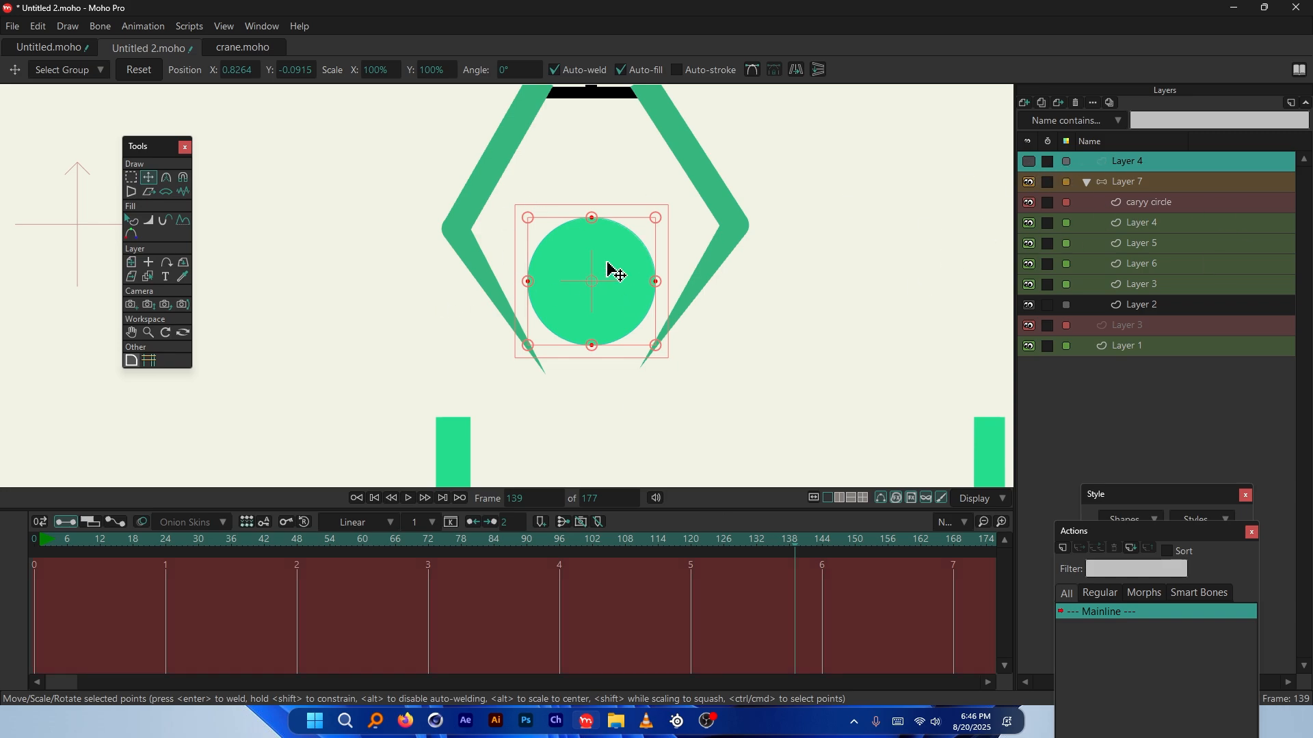
{"action": "left_click", "coordinate": [1144, 284]}
{"action": "left_click", "coordinate": [619, 260]}
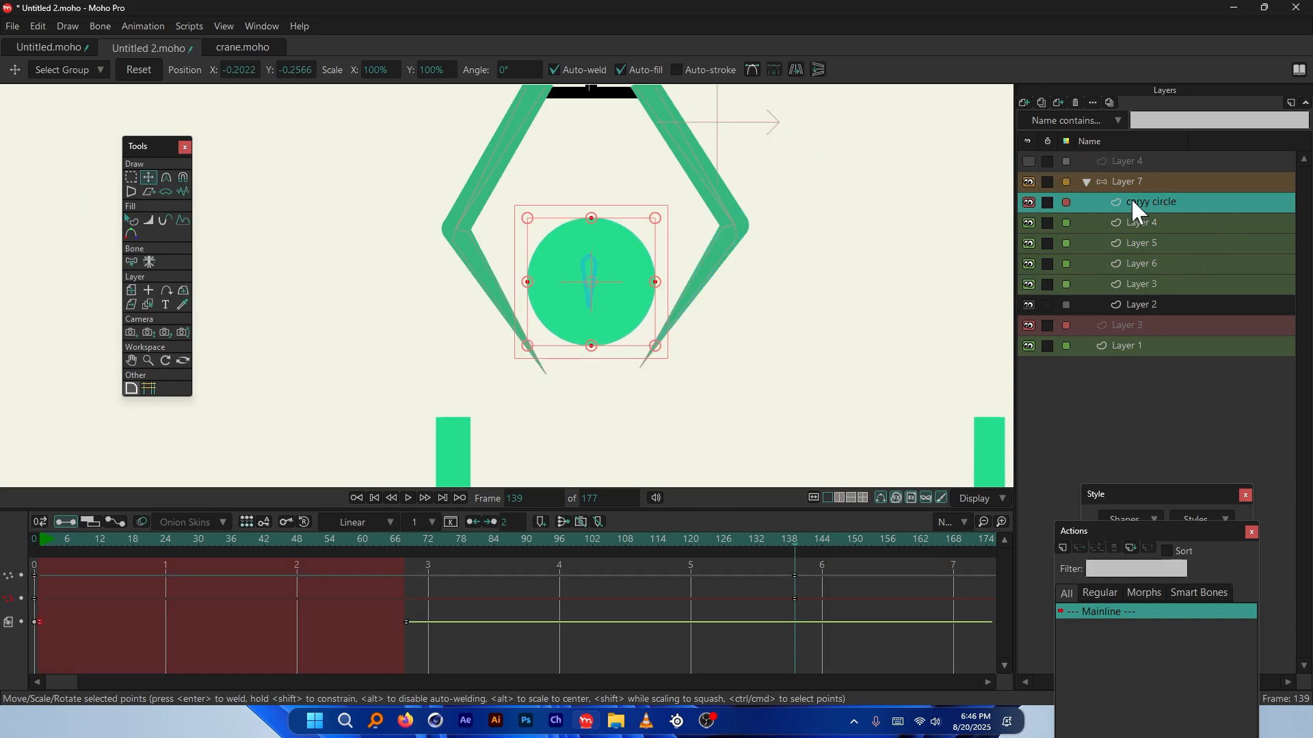
{"action": "left_click", "coordinate": [804, 594]}
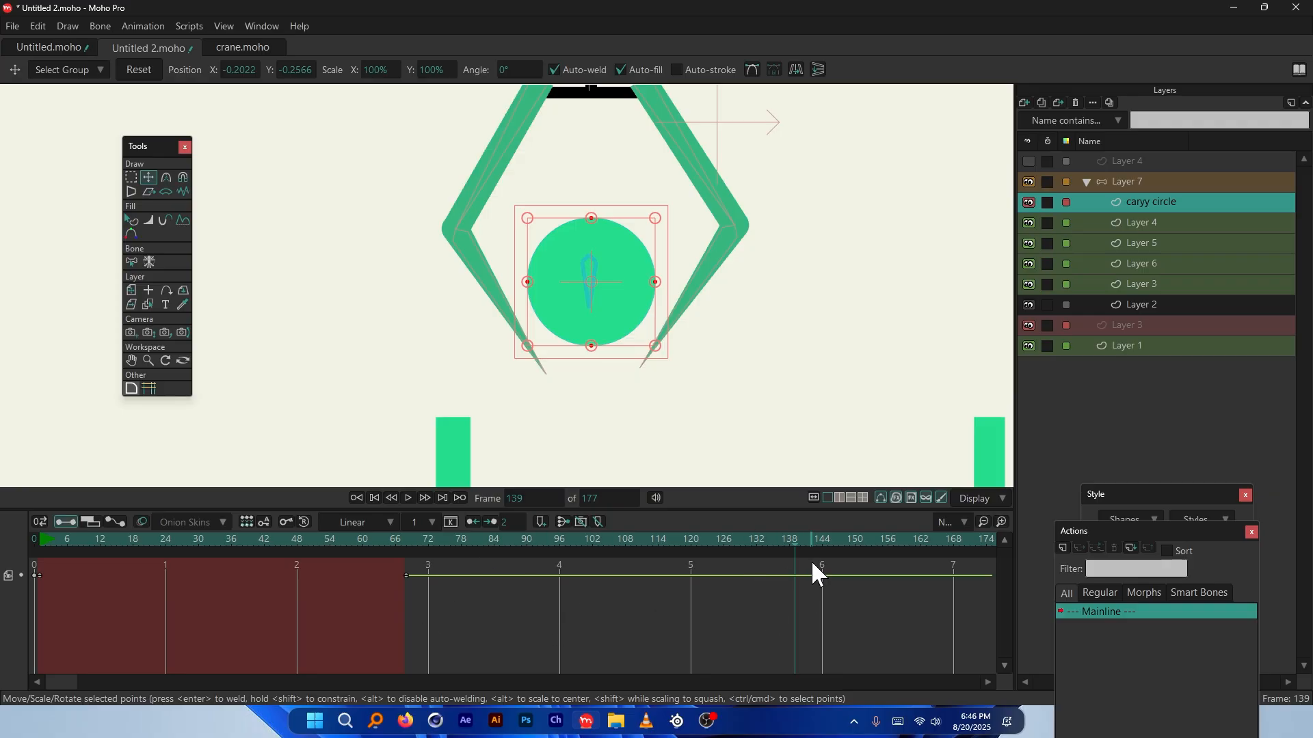
Uncheck Visible in the caryy circle layer's settings at frame 138, then scrub to verify
{"action": "right_click", "coordinate": [1143, 201]}
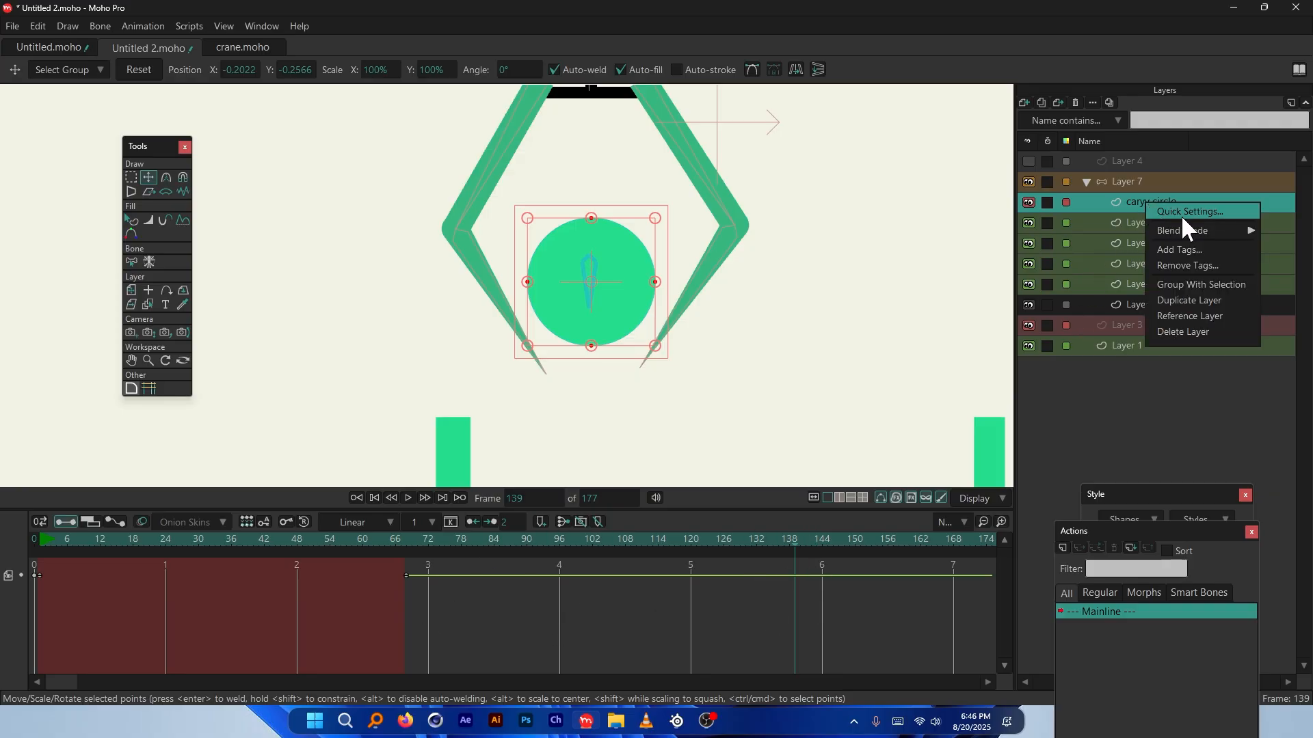
{"action": "left_click", "coordinate": [1180, 215]}
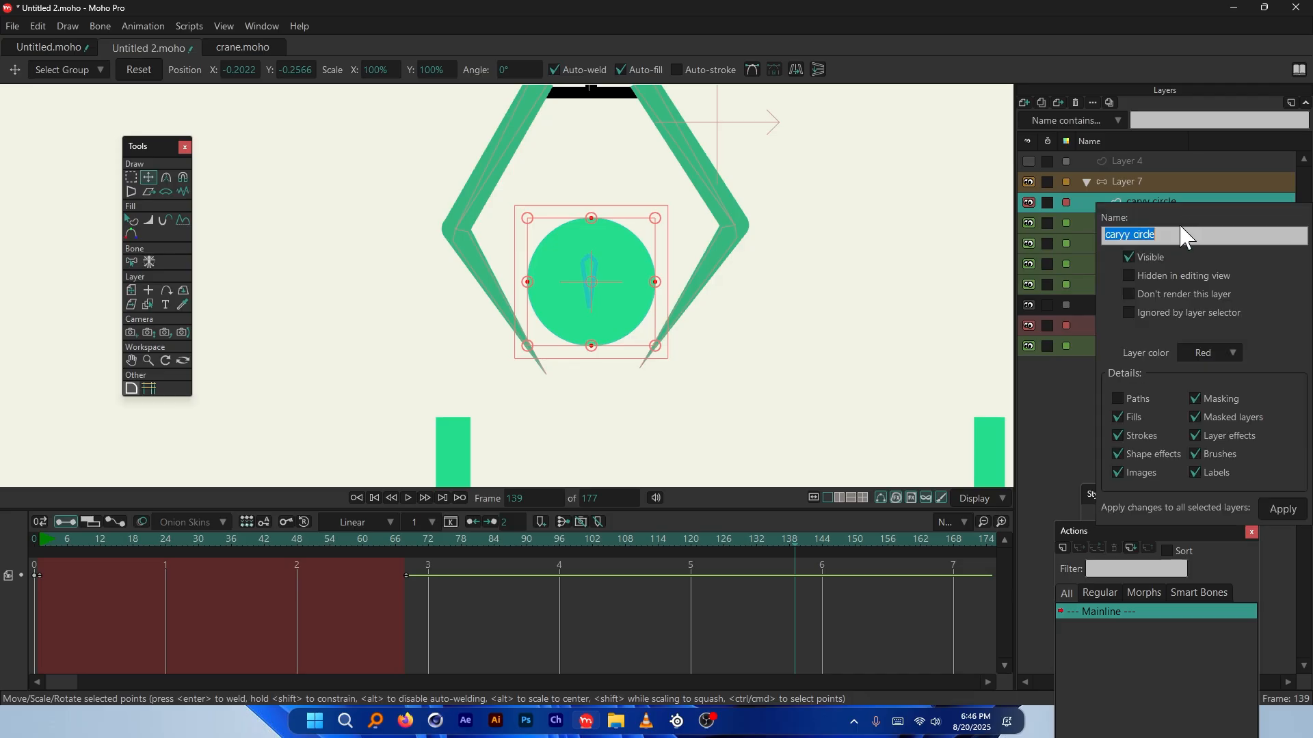
{"action": "left_click", "coordinate": [1129, 258]}
{"action": "left_click", "coordinate": [1283, 510]}
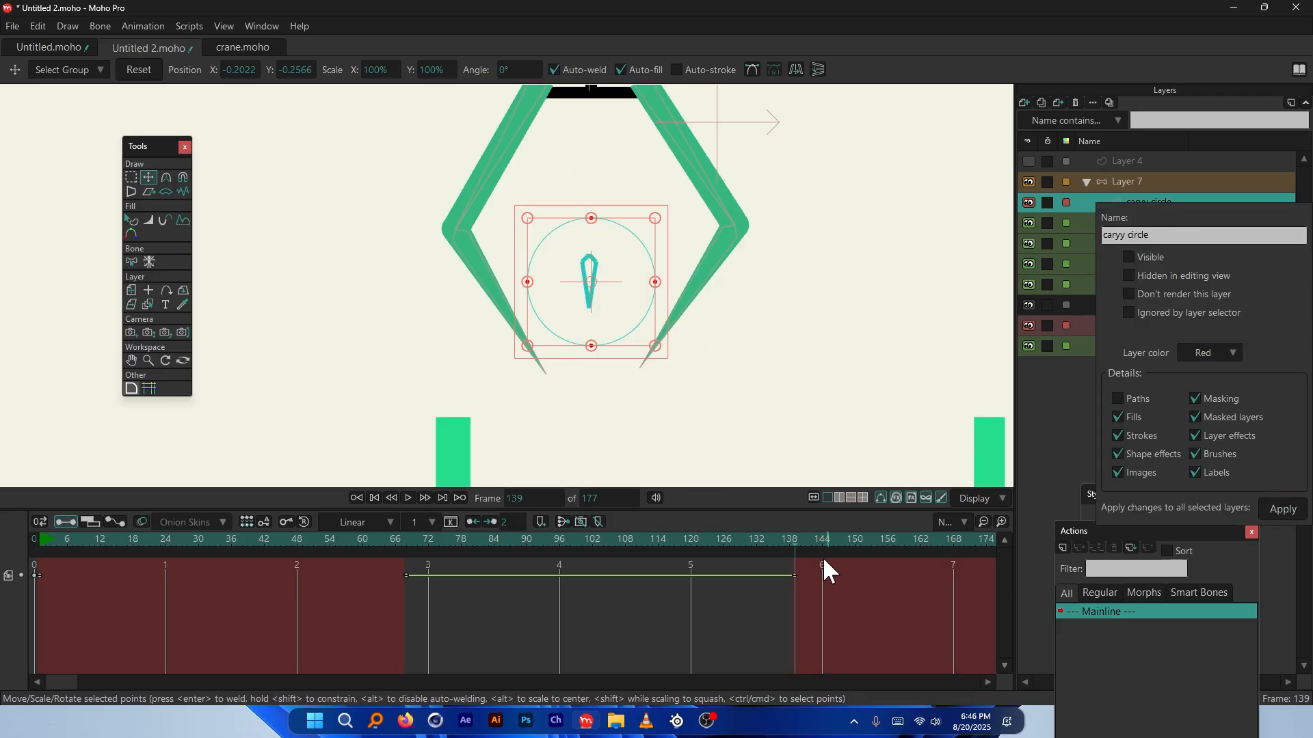
{"action": "left_click_drag", "start_coordinate": [826, 572], "coordinate": [800, 537]}
{"action": "scroll", "coordinate": [654, 387], "scroll_direction": "up", "scroll_amount": 4}
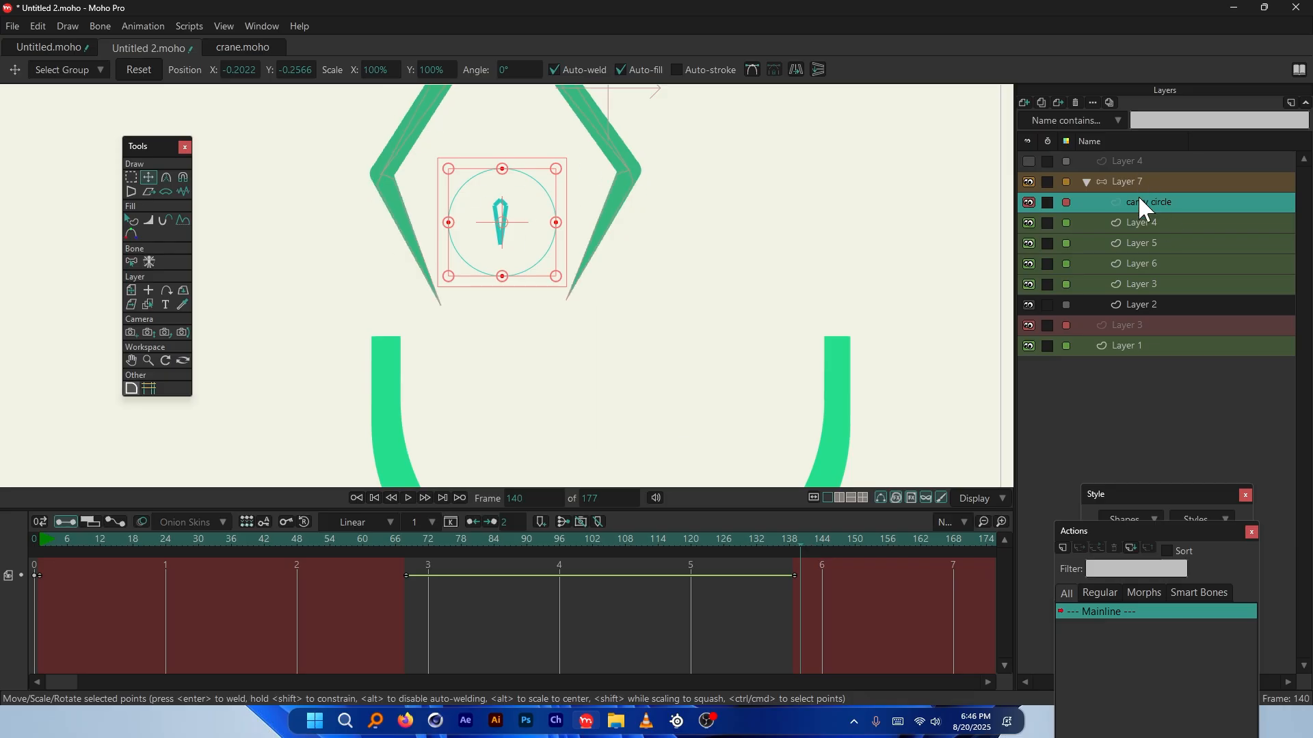
Select Layer 4 and go back to frame 0
{"action": "left_click", "coordinate": [1138, 162]}
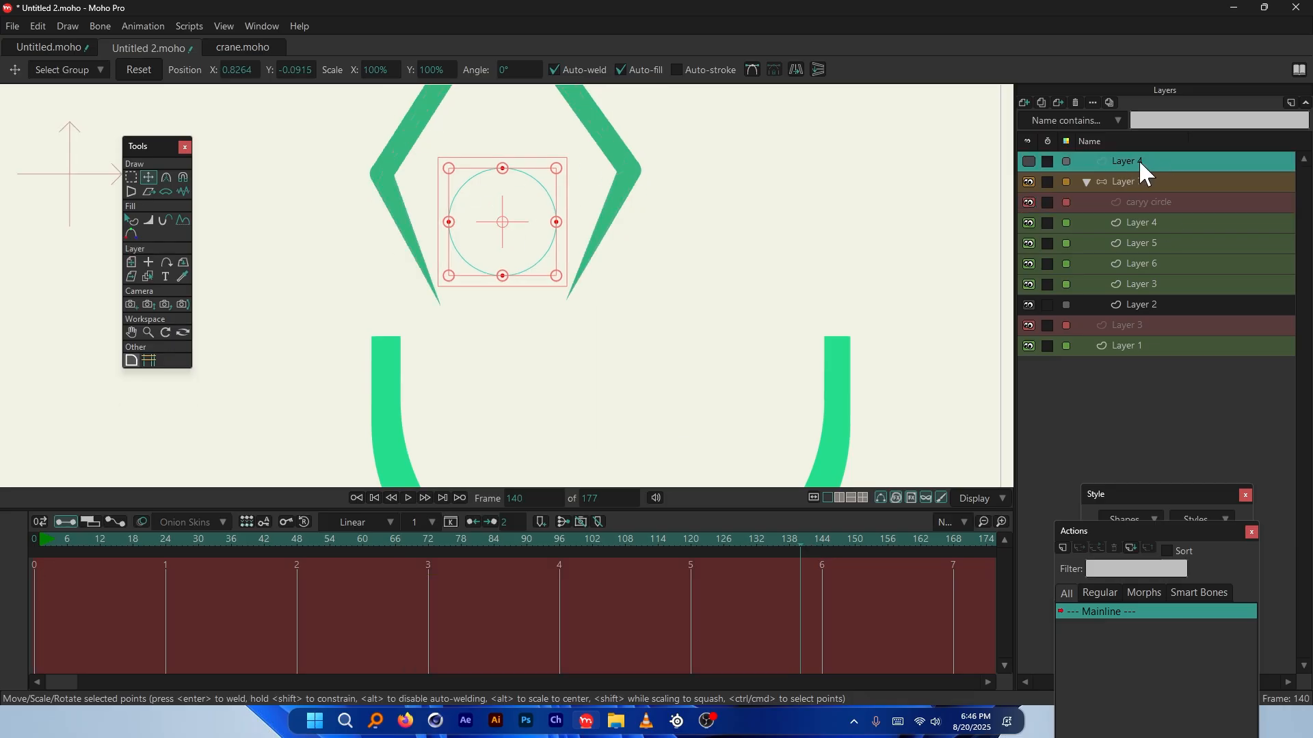
{"action": "scroll", "coordinate": [487, 349], "scroll_direction": "down", "scroll_amount": 3}
{"action": "scroll", "coordinate": [491, 308], "scroll_direction": "down", "scroll_amount": 4}
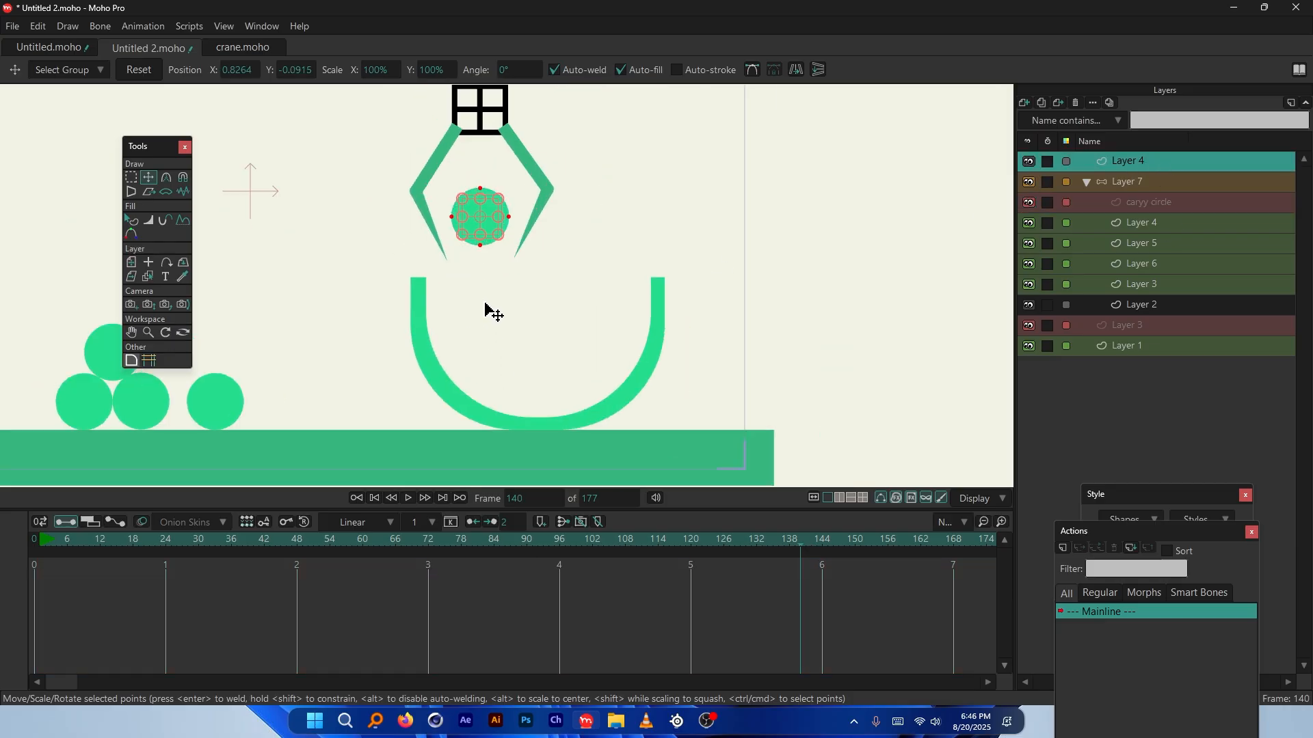
{"action": "scroll", "coordinate": [659, 352], "scroll_direction": "up", "scroll_amount": 2}
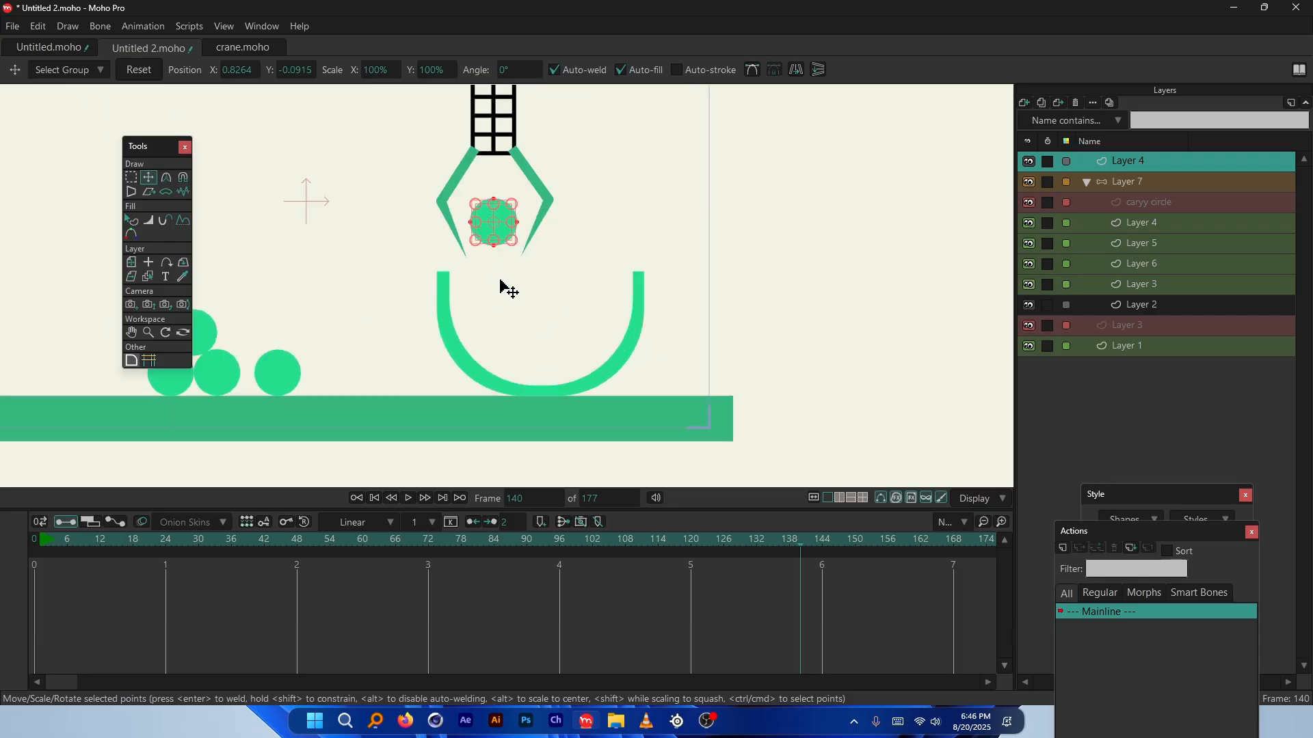
{"action": "scroll", "coordinate": [548, 380], "scroll_direction": "up", "scroll_amount": 1}
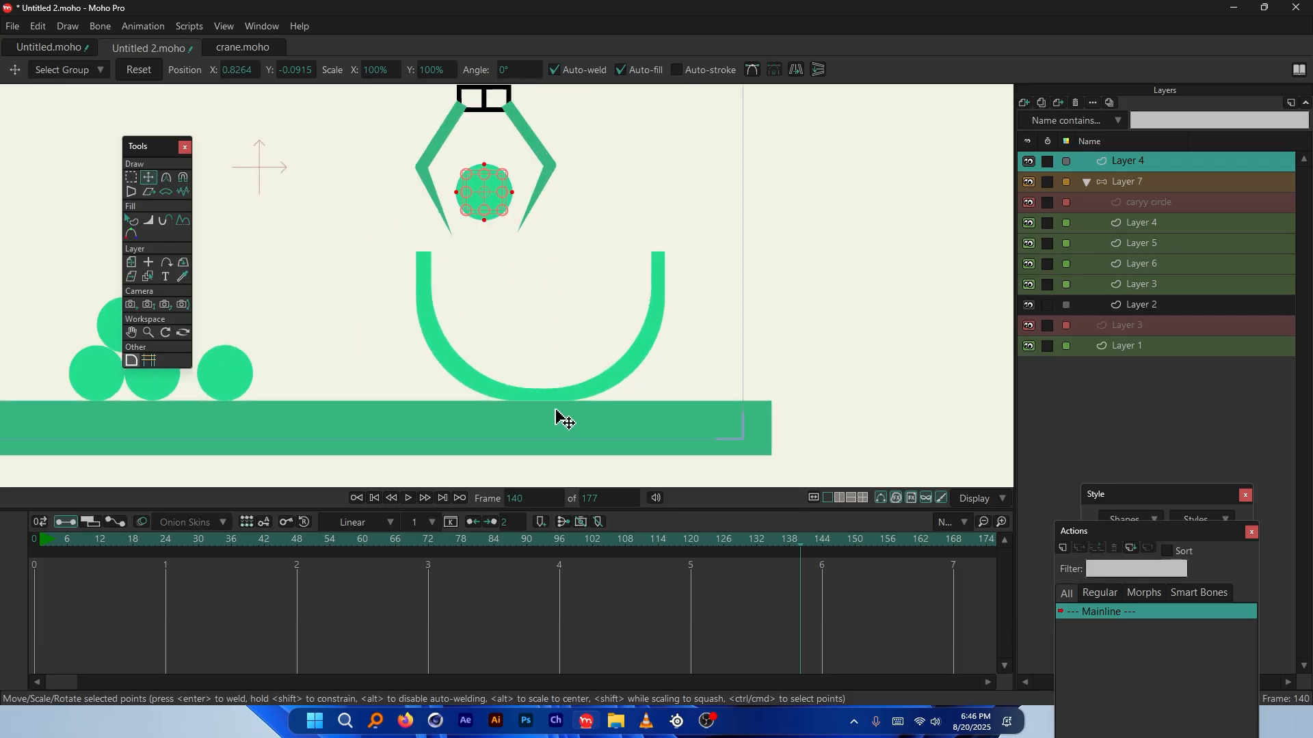
{"action": "left_click", "coordinate": [31, 539]}
{"action": "scroll", "coordinate": [586, 278], "scroll_direction": "down", "scroll_amount": 2}
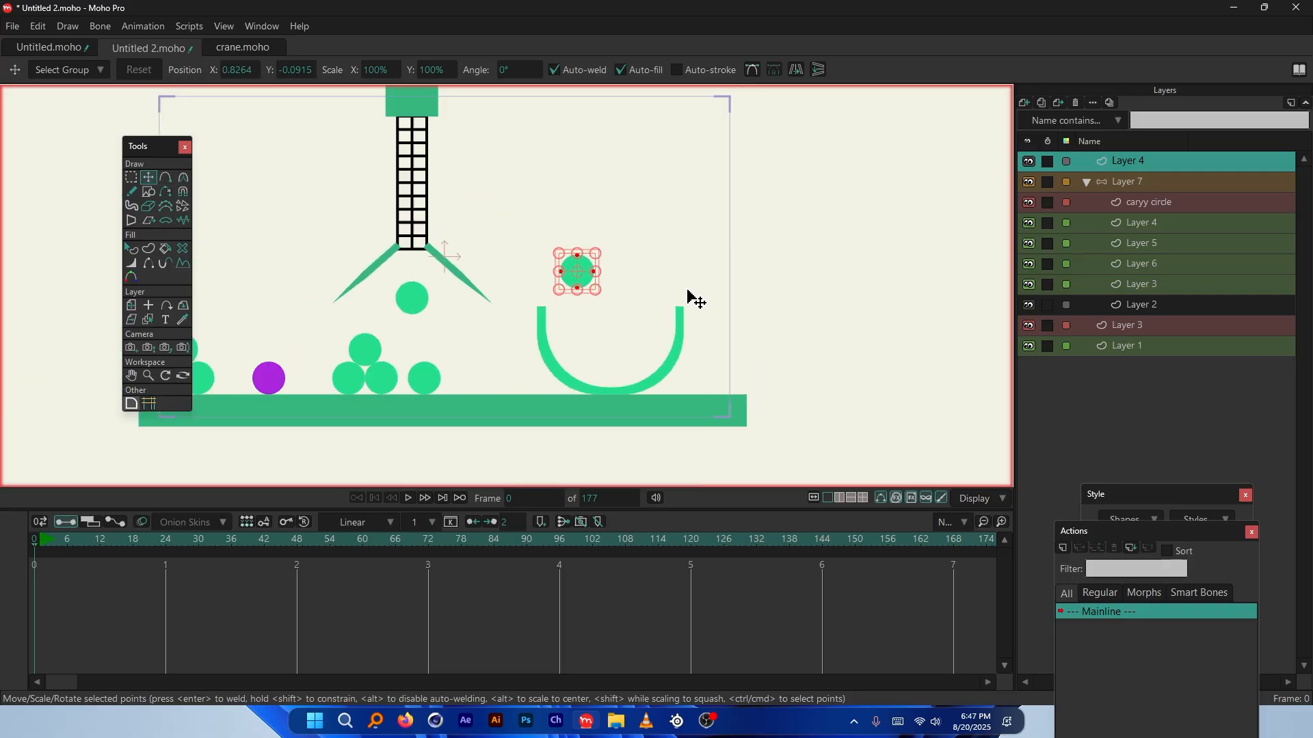
{"action": "scroll", "coordinate": [689, 331], "scroll_direction": "up", "scroll_amount": 3}
{"action": "scroll", "coordinate": [577, 355], "scroll_direction": "down", "scroll_amount": 3}
{"action": "scroll", "coordinate": [488, 181], "scroll_direction": "up", "scroll_amount": 2}
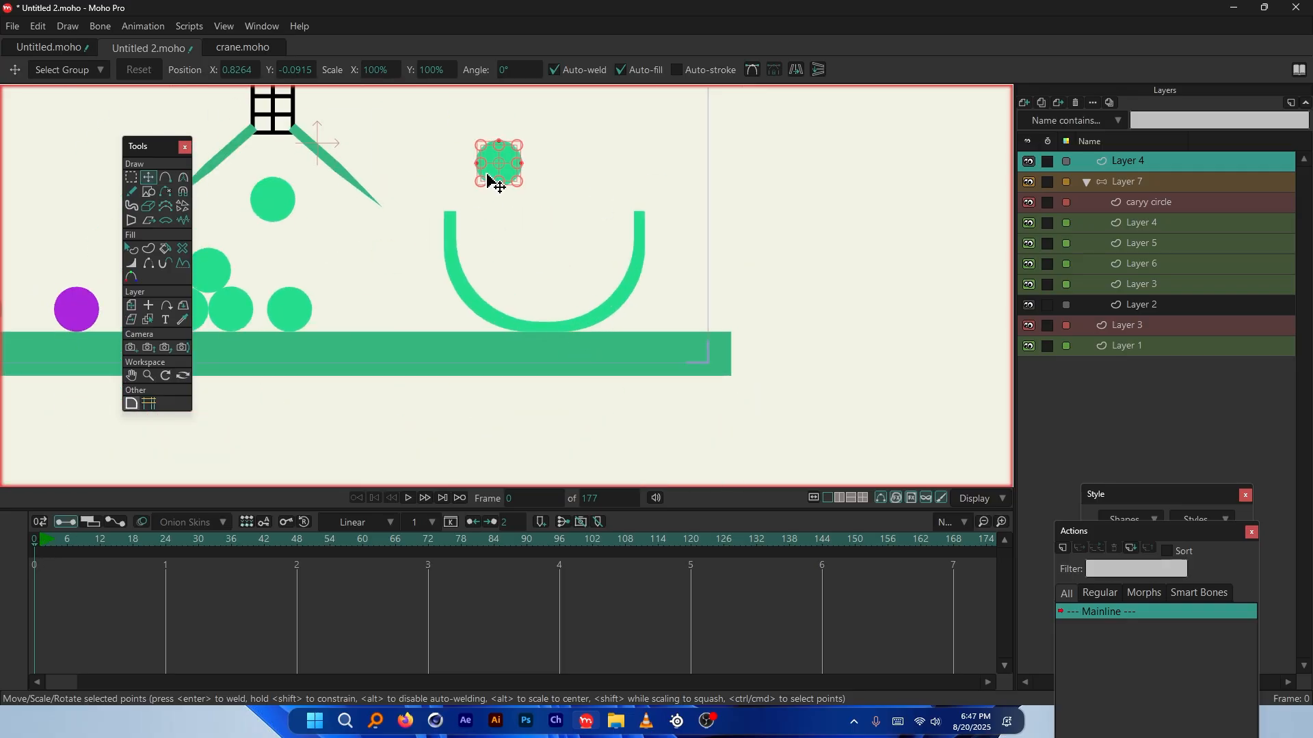
{"action": "scroll", "coordinate": [547, 260], "scroll_direction": "up", "scroll_amount": 2}
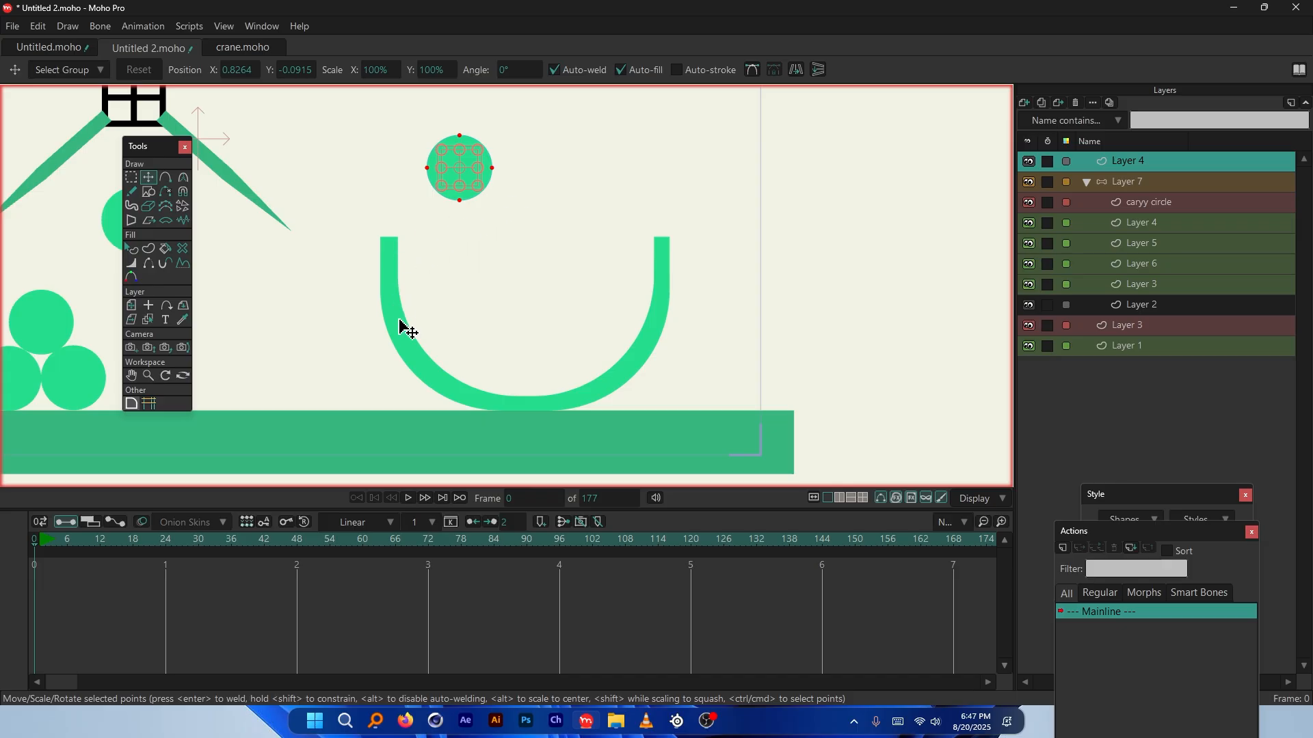
{"action": "scroll", "coordinate": [489, 360], "scroll_direction": "down", "scroll_amount": 1}
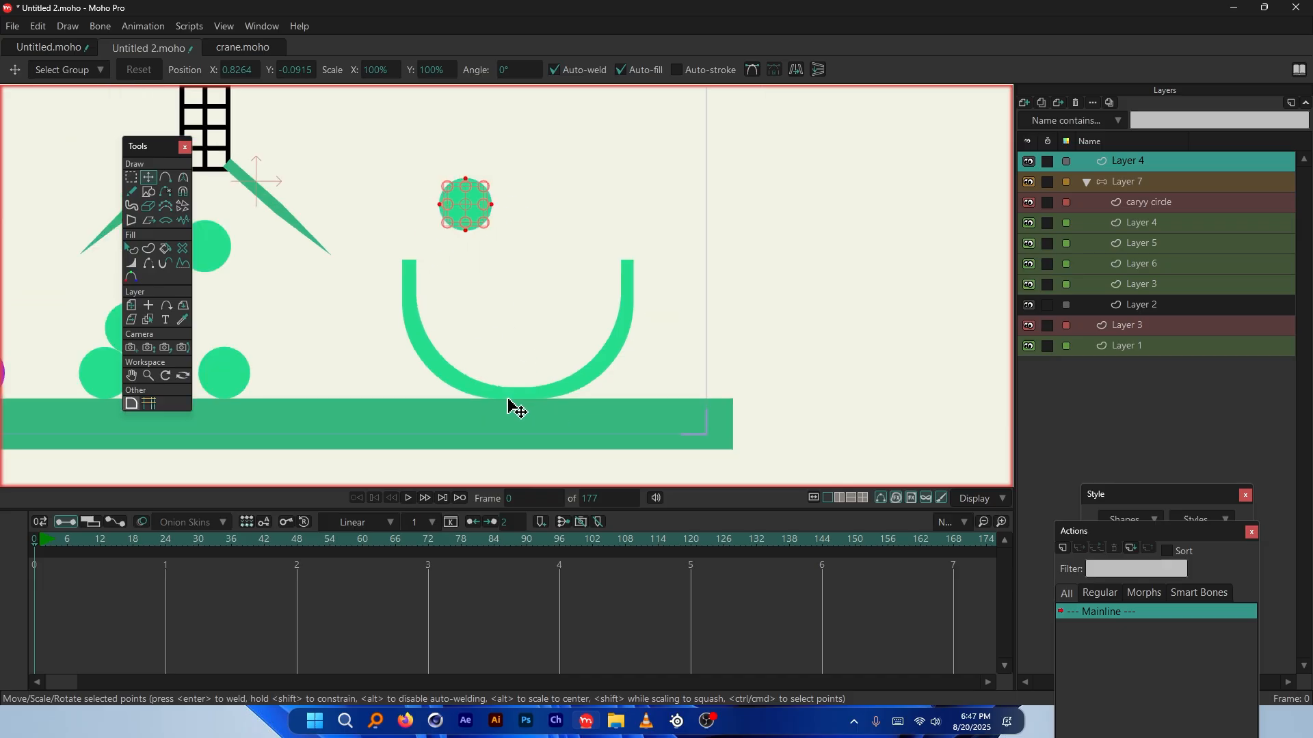
{"action": "scroll", "coordinate": [509, 405], "scroll_direction": "up", "scroll_amount": 1}
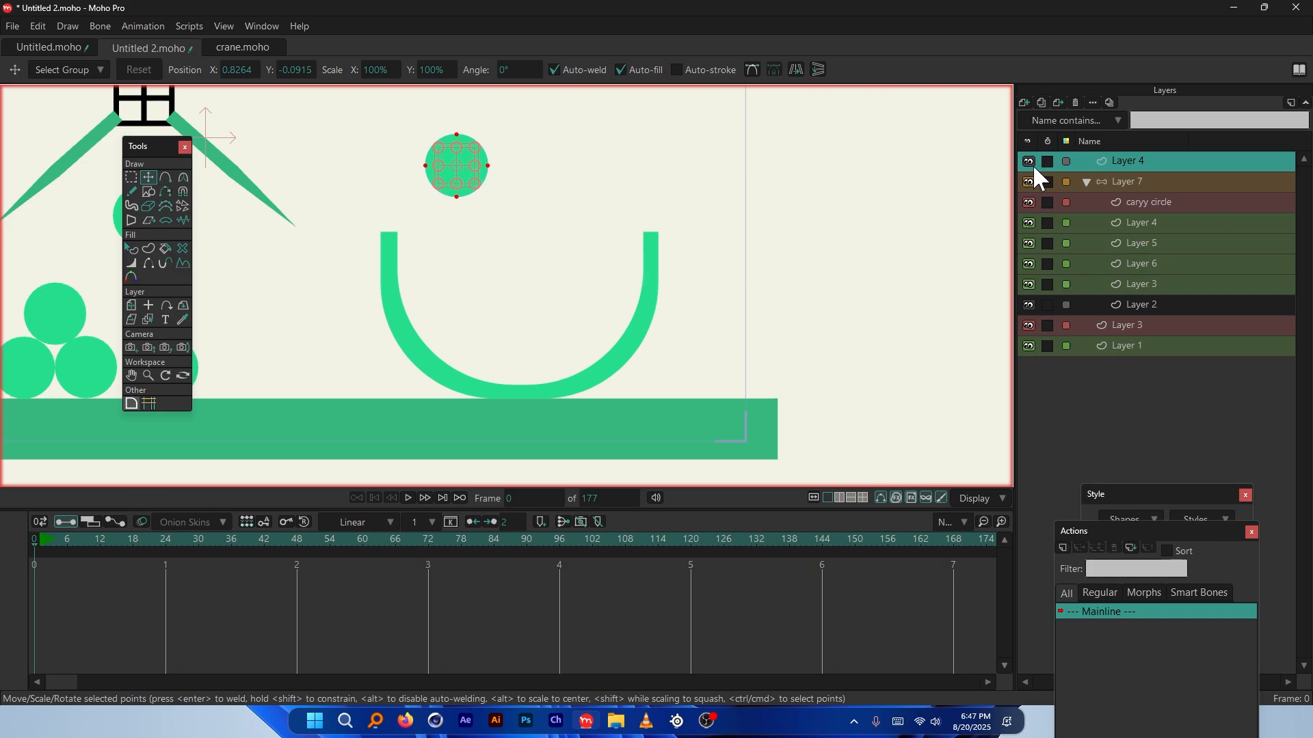
Select the whole U-shaped basket in Layer 1 and cut it out
{"action": "left_click", "coordinate": [629, 355], "text": "ctrl+alt"}
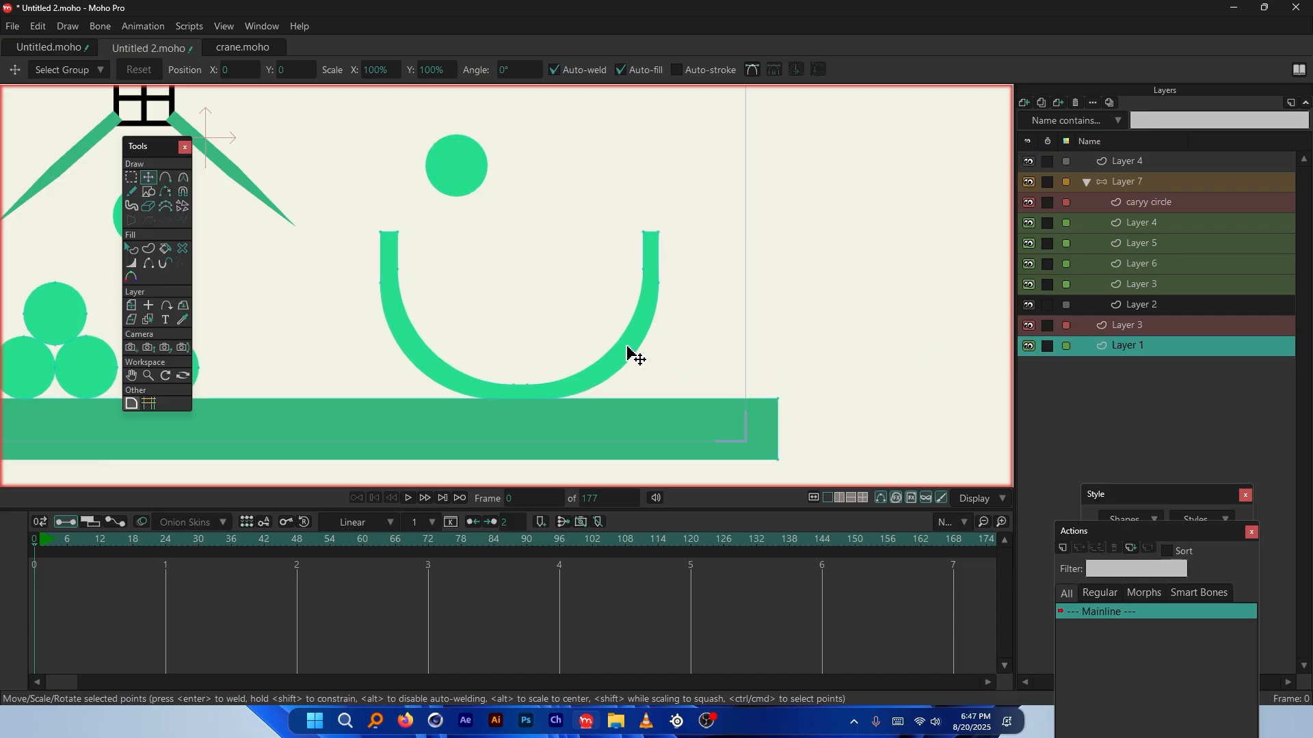
{"action": "double_click", "coordinate": [636, 348]}
{"action": "key", "text": "Delete"}
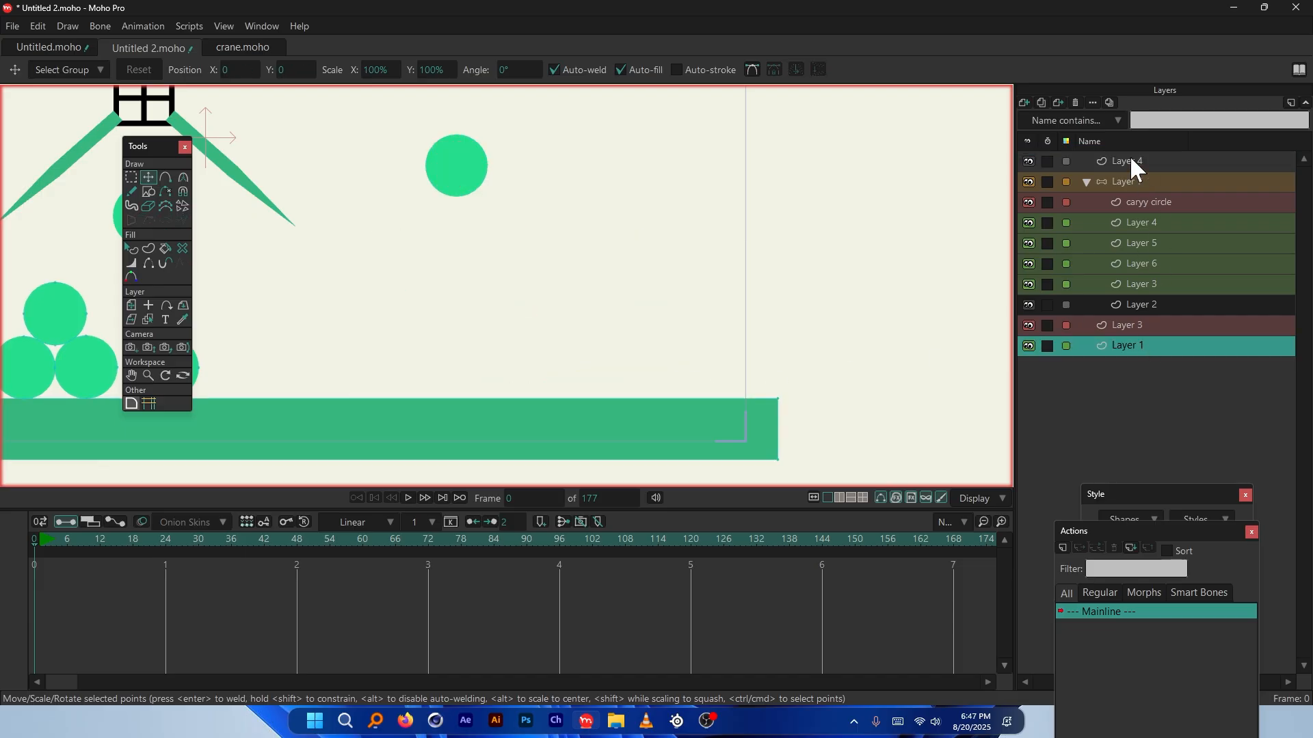
Paste the basket into a new vector layer named 'basket', placed below Layer 4
{"action": "left_click", "coordinate": [1143, 160]}
{"action": "left_click", "coordinate": [1024, 102]}
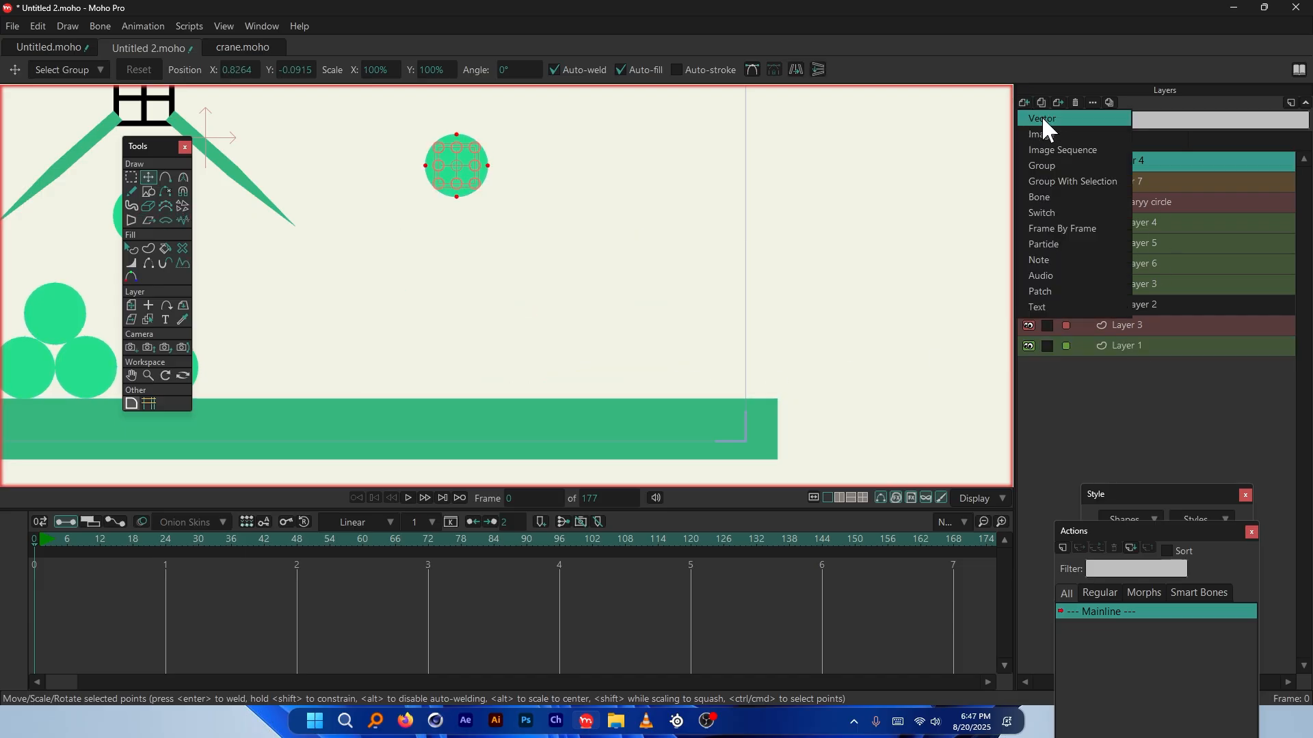
{"action": "left_click", "coordinate": [1040, 117]}
{"action": "key", "text": "Return"}
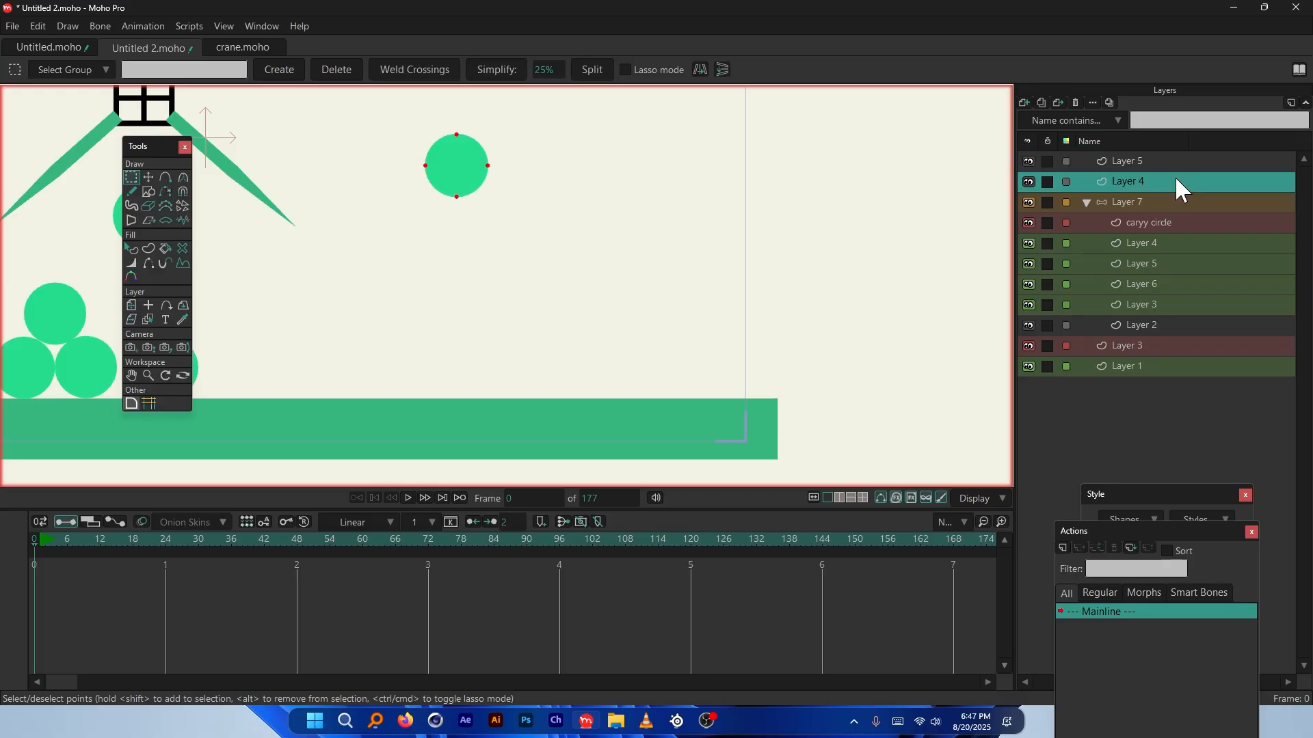
{"action": "key", "text": "ctrl+v"}
{"action": "double_click", "coordinate": [1124, 162]}
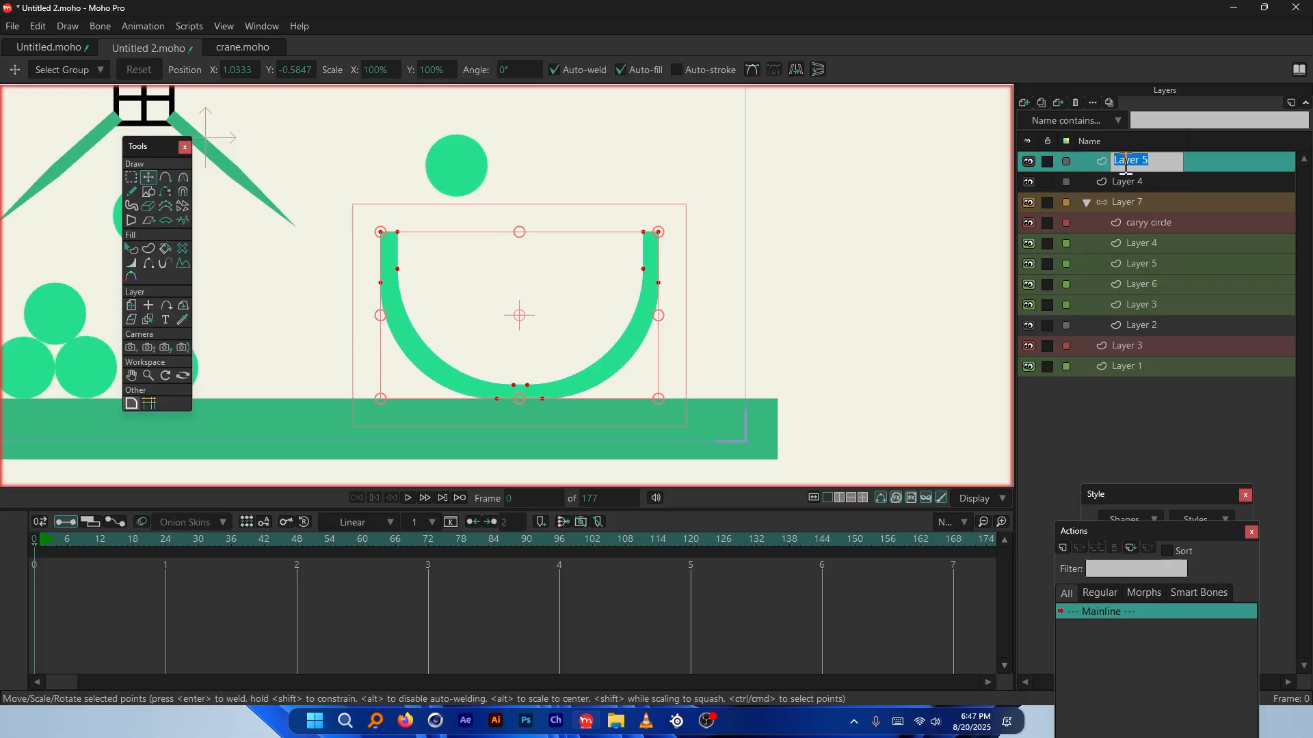
{"action": "type", "text": "basket"}
{"action": "key", "text": "Return"}
{"action": "left_click_drag", "start_coordinate": [1146, 185], "coordinate": [1147, 191]}
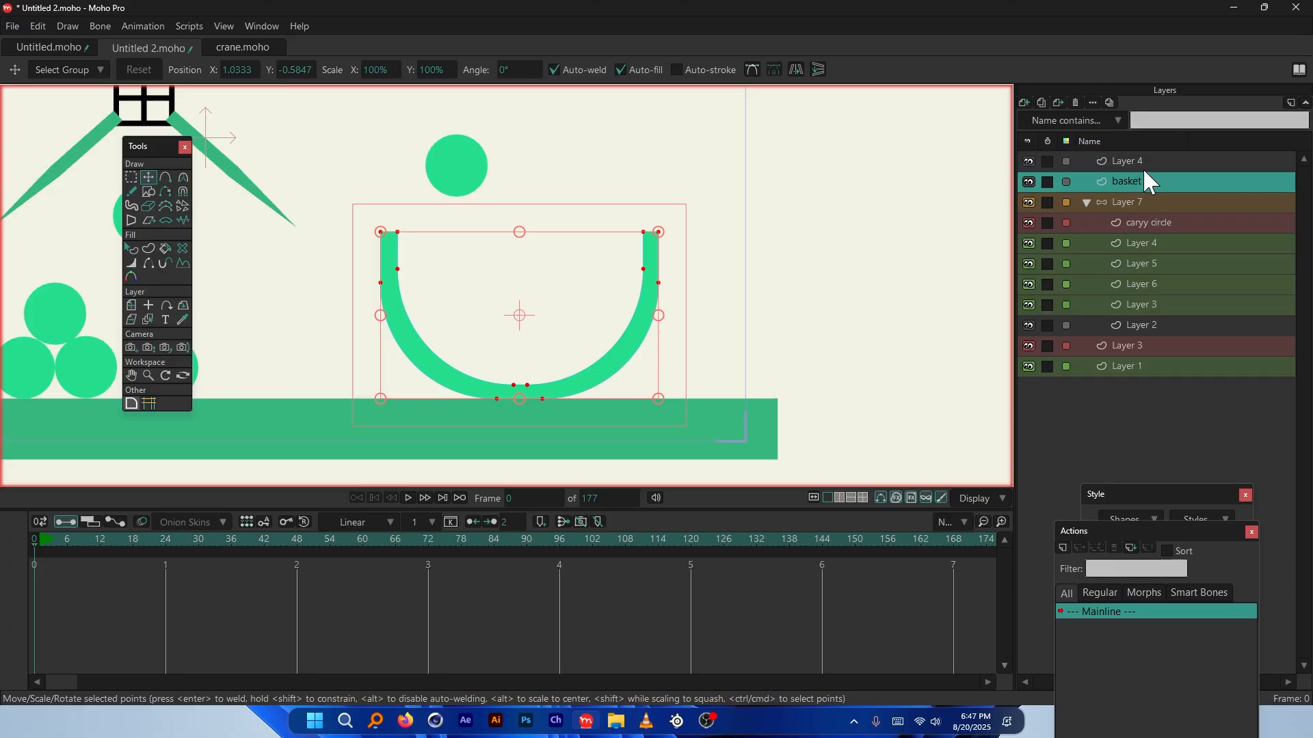
Rename Layer 4 to 'fall'
{"action": "left_click", "coordinate": [1129, 163]}
{"action": "double_click", "coordinate": [1128, 162]}
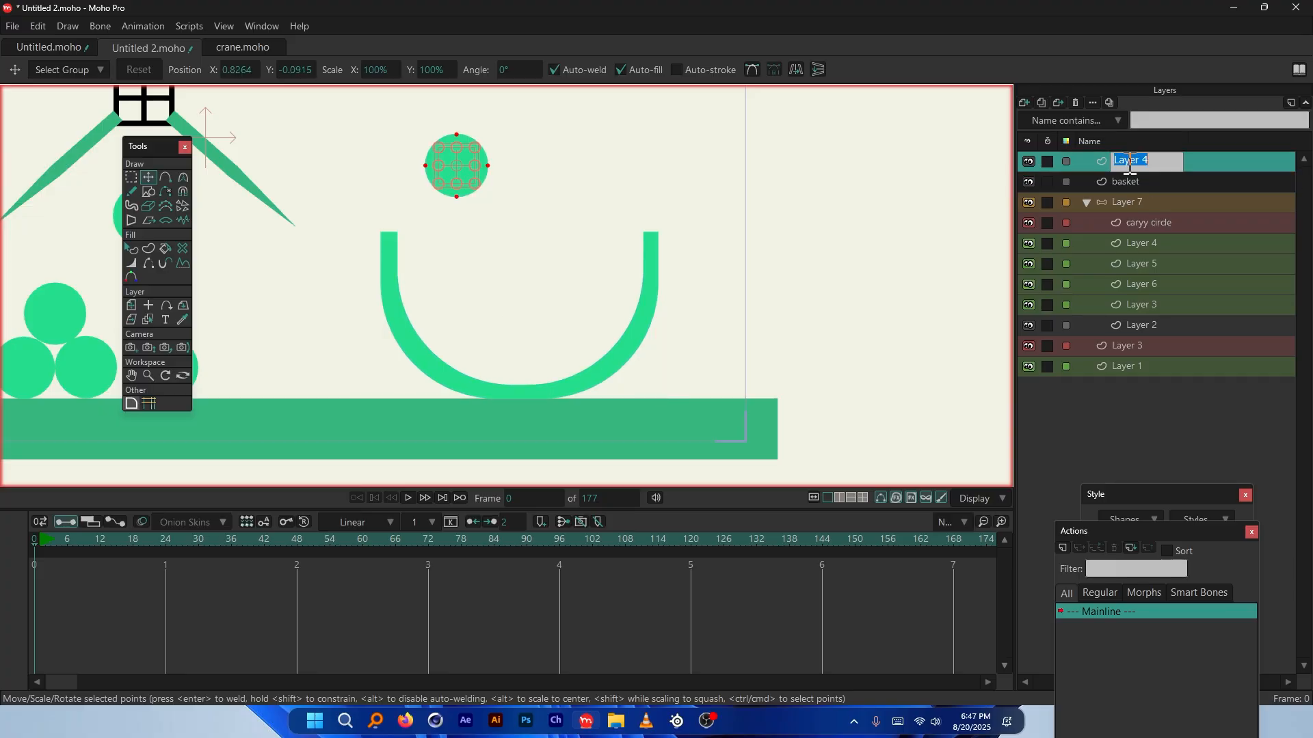
{"action": "type", "text": "fall"}
{"action": "left_click", "coordinate": [1131, 185]}
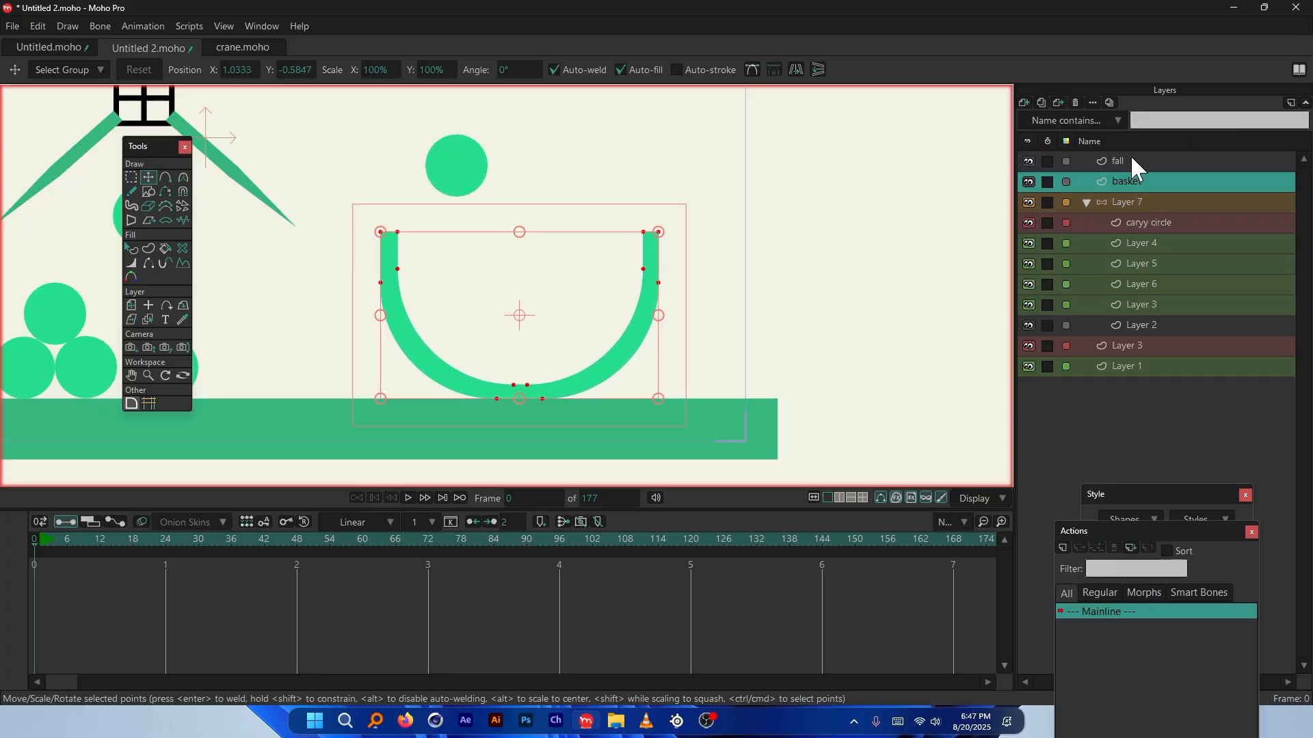
Cut the green ground bar from Layer 1 into a new vector layer named 'ground'
{"action": "left_click", "coordinate": [1130, 157]}
{"action": "left_click", "coordinate": [1129, 179]}
{"action": "left_click", "coordinate": [766, 444]}
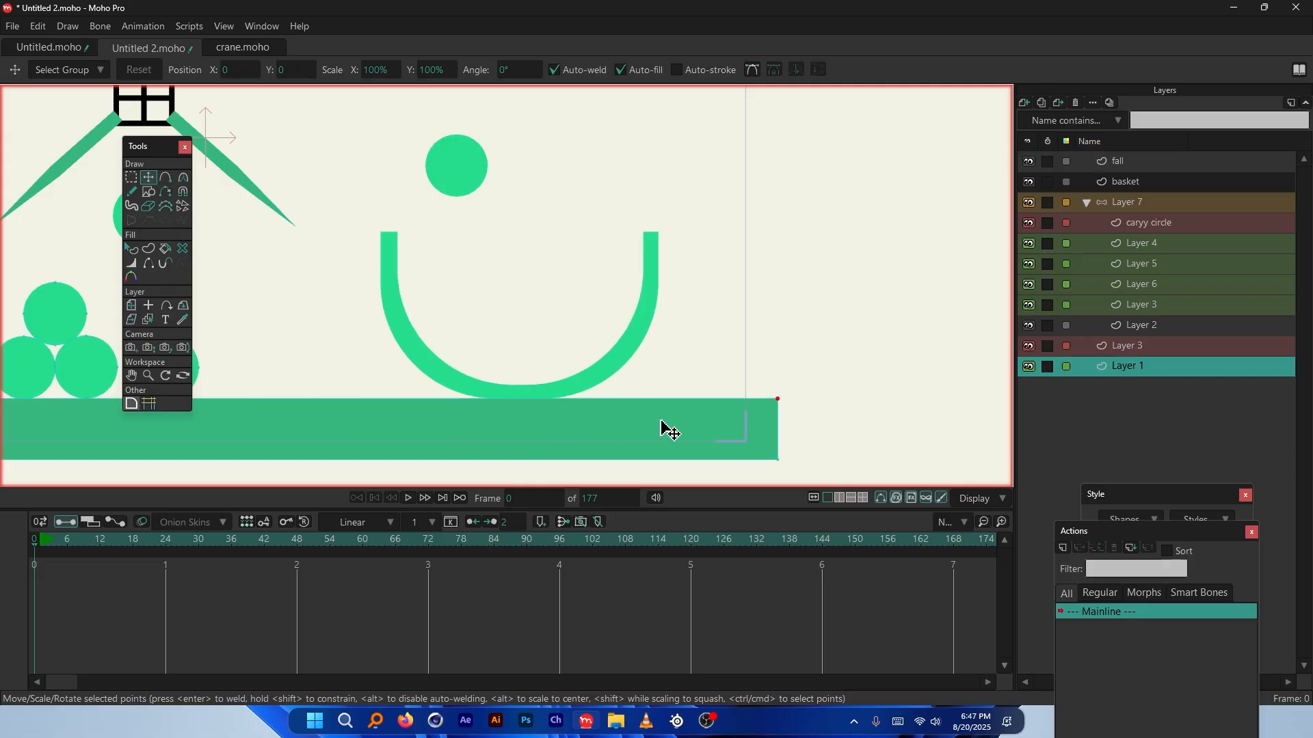
{"action": "key", "text": "Delete"}
{"action": "left_click", "coordinate": [1119, 182]}
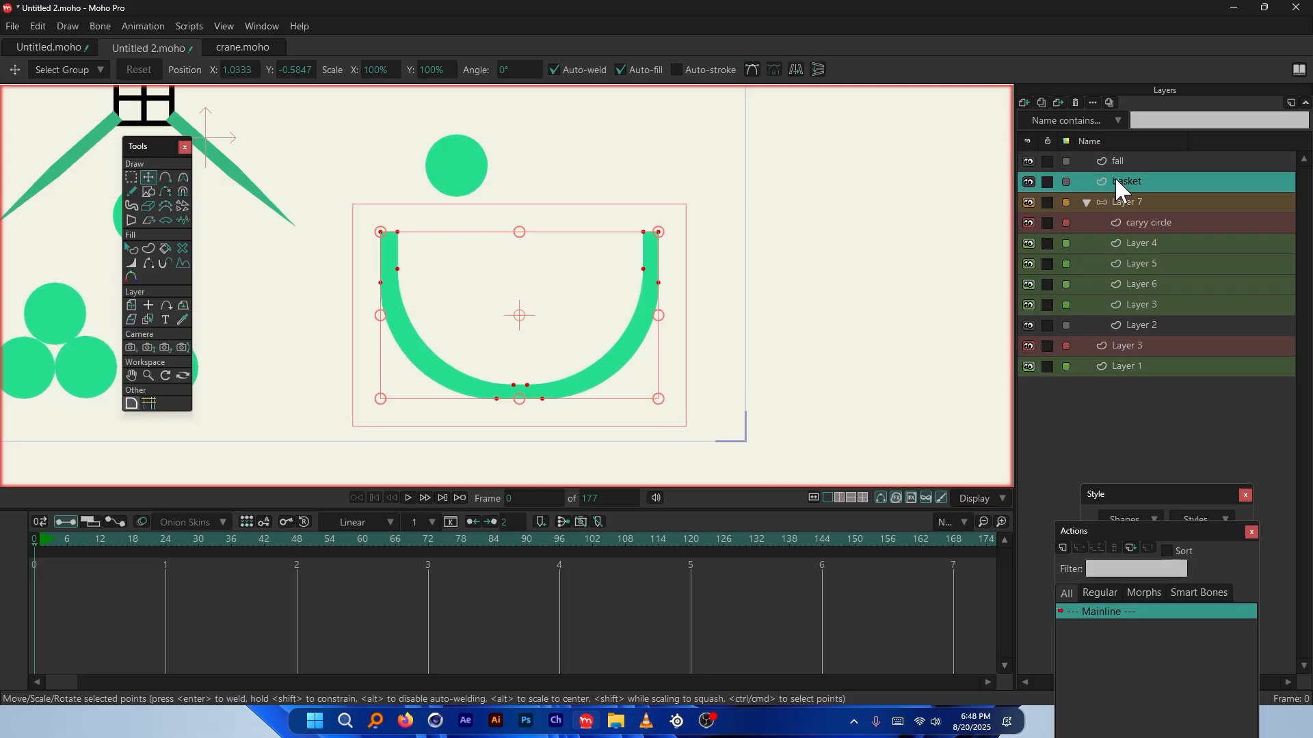
{"action": "left_click", "coordinate": [1031, 104]}
{"action": "left_click", "coordinate": [1041, 118]}
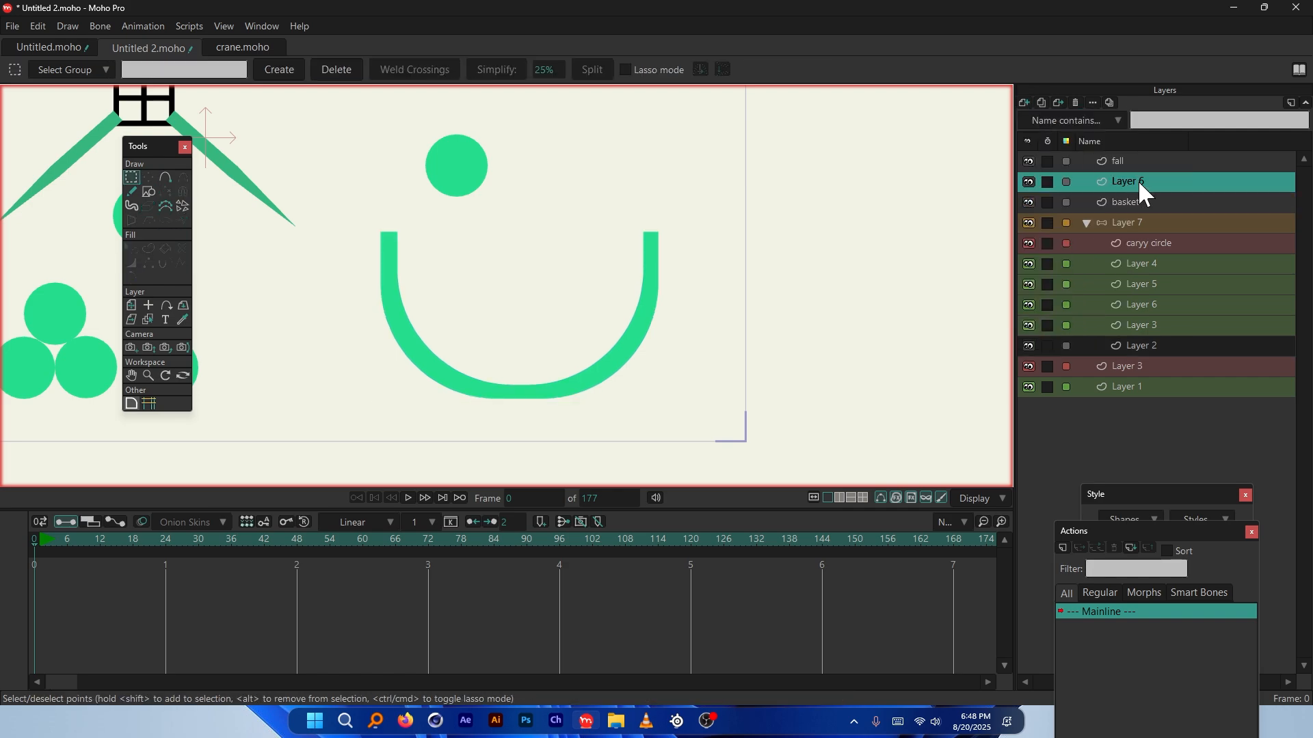
{"action": "key", "text": "ctrl+v"}
{"action": "double_click", "coordinate": [1126, 203]}
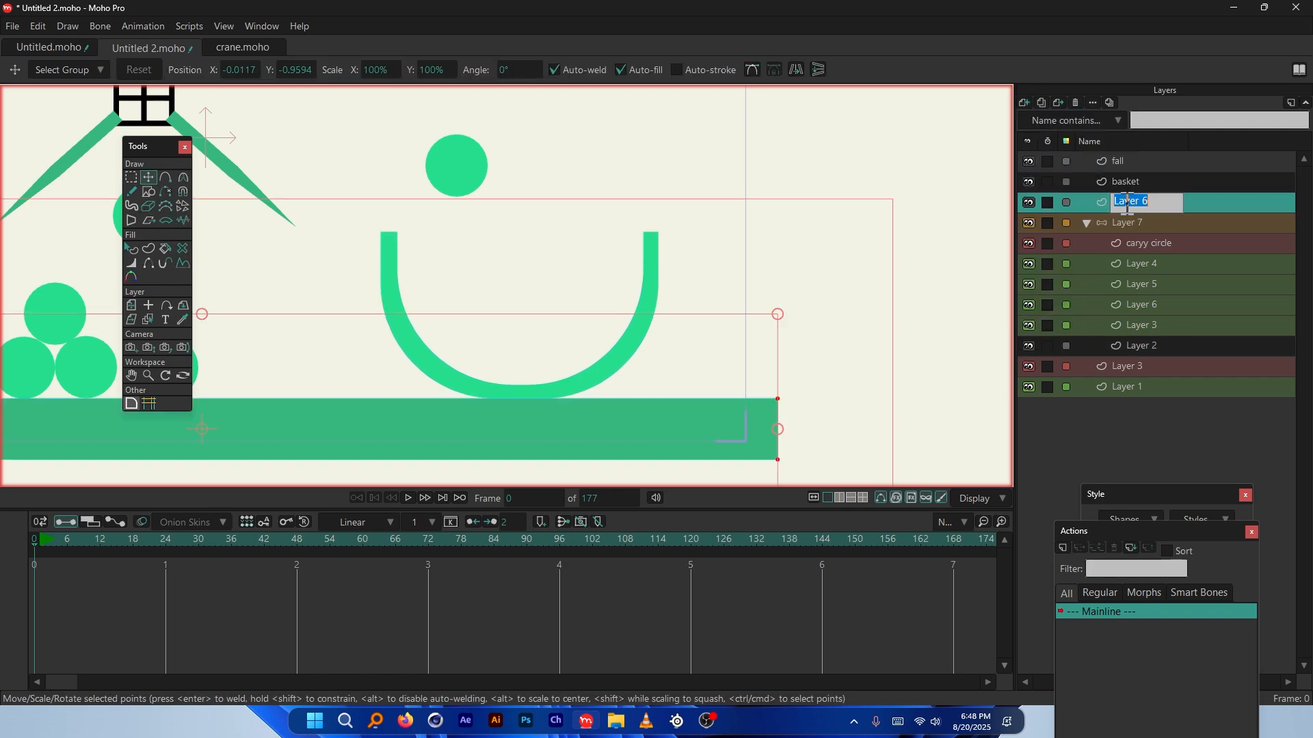
{"action": "type", "text": "ground"}
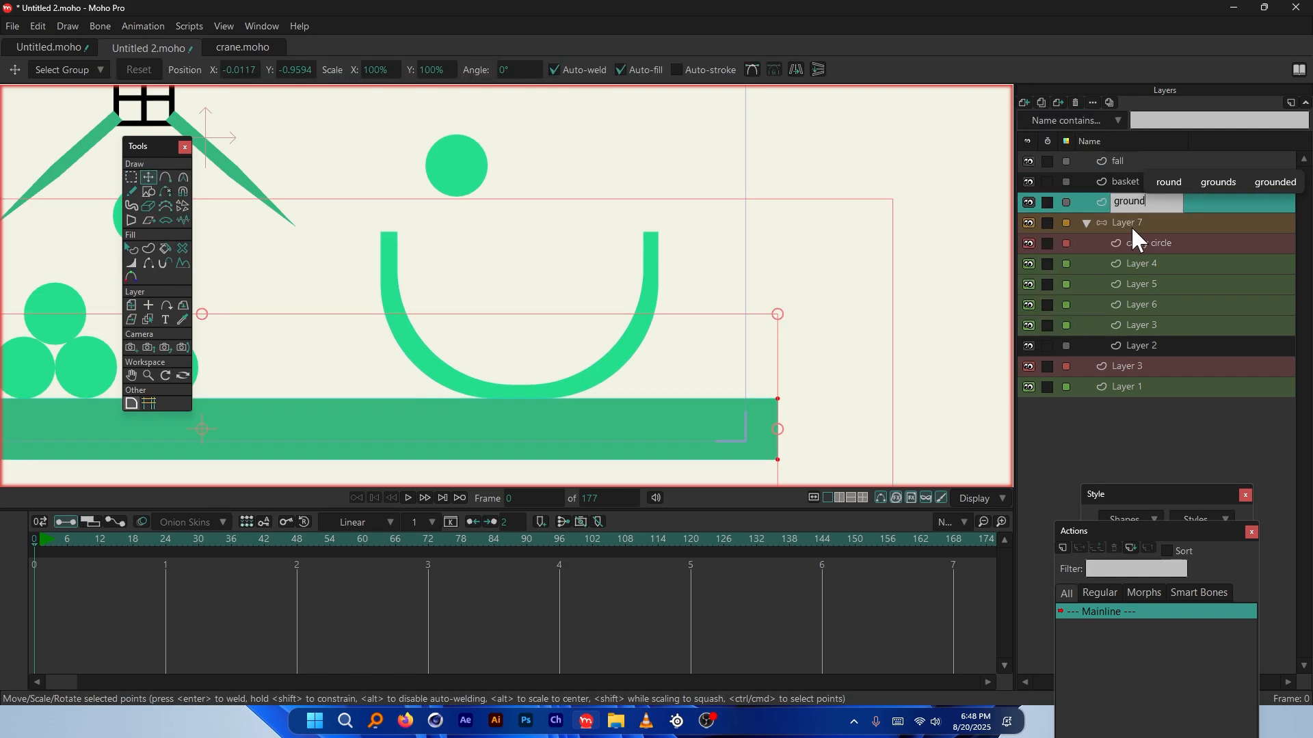
{"action": "left_click", "coordinate": [1129, 181]}
{"action": "left_click", "coordinate": [1121, 161]}
Group the fall, basket and ground layers into a group named 'physics'
{"action": "scroll", "coordinate": [532, 216], "scroll_direction": "down", "scroll_amount": 2}
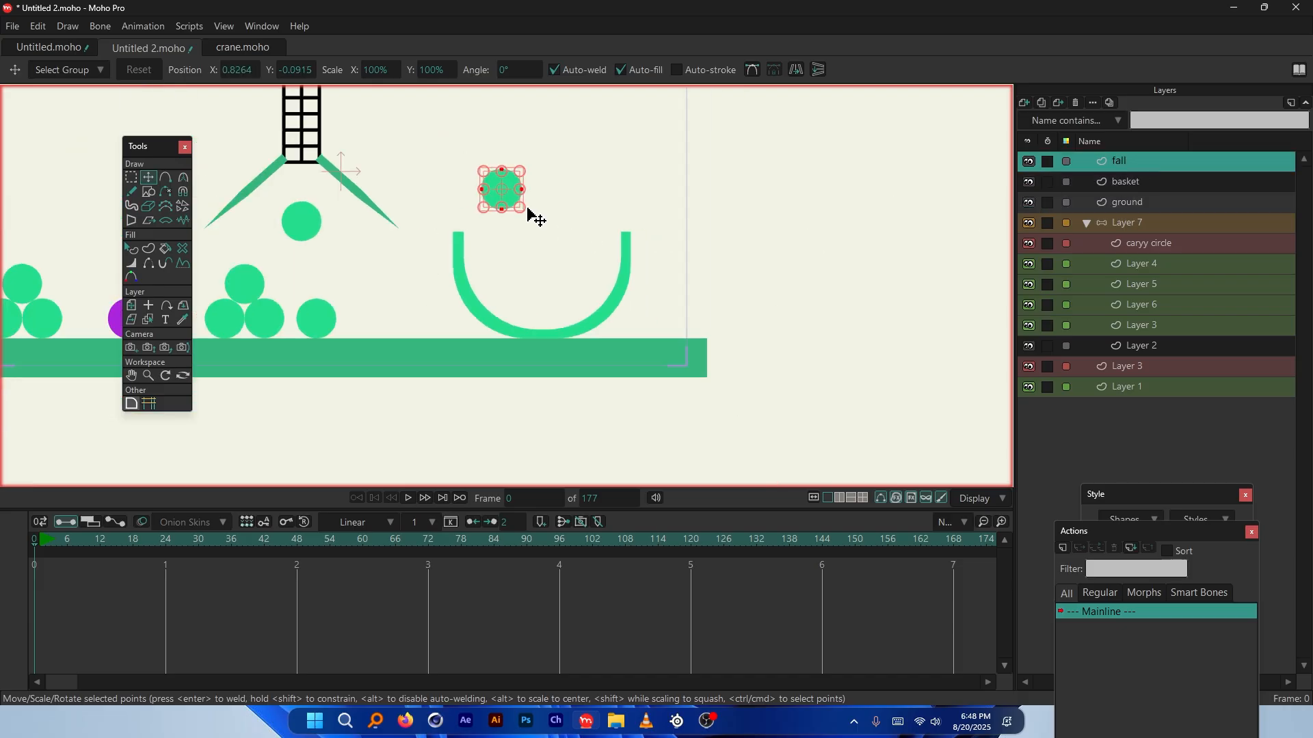
{"action": "left_click", "coordinate": [1141, 197]}
{"action": "left_click", "coordinate": [1132, 163], "text": "shift"}
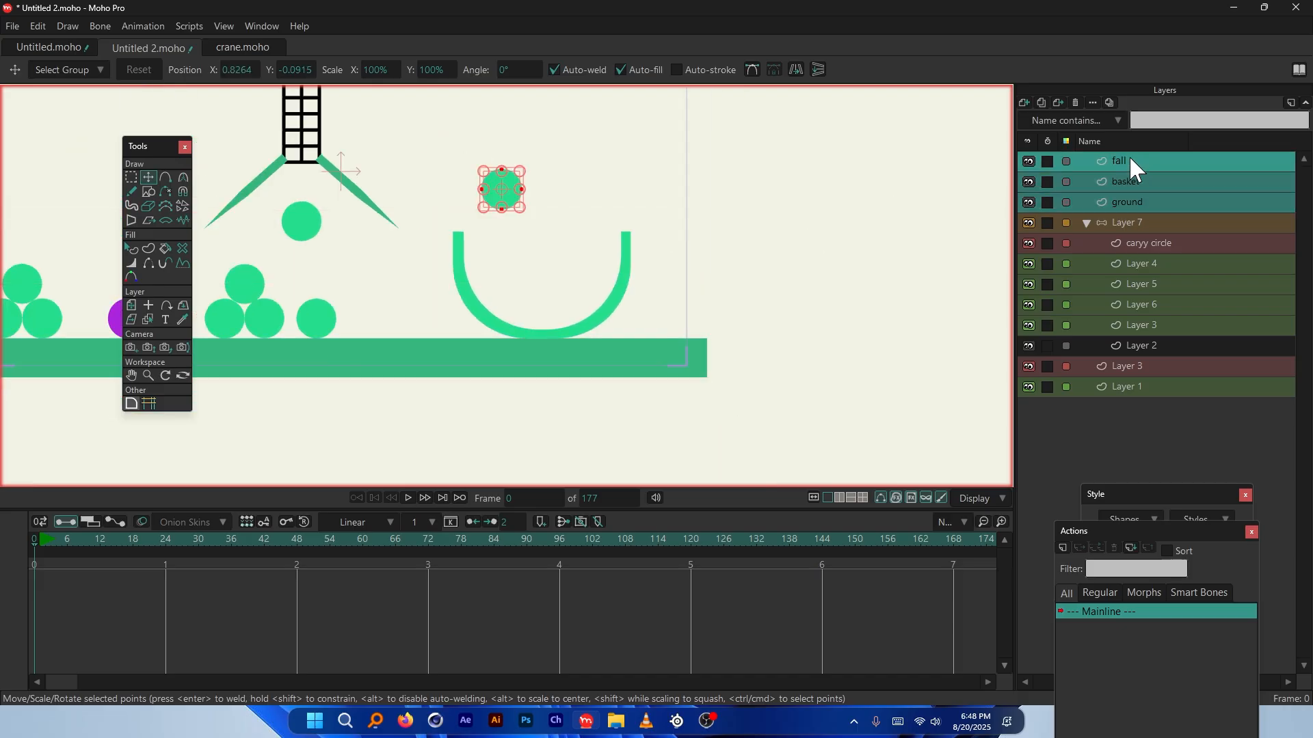
{"action": "scroll", "coordinate": [540, 281], "scroll_direction": "up", "scroll_amount": 2}
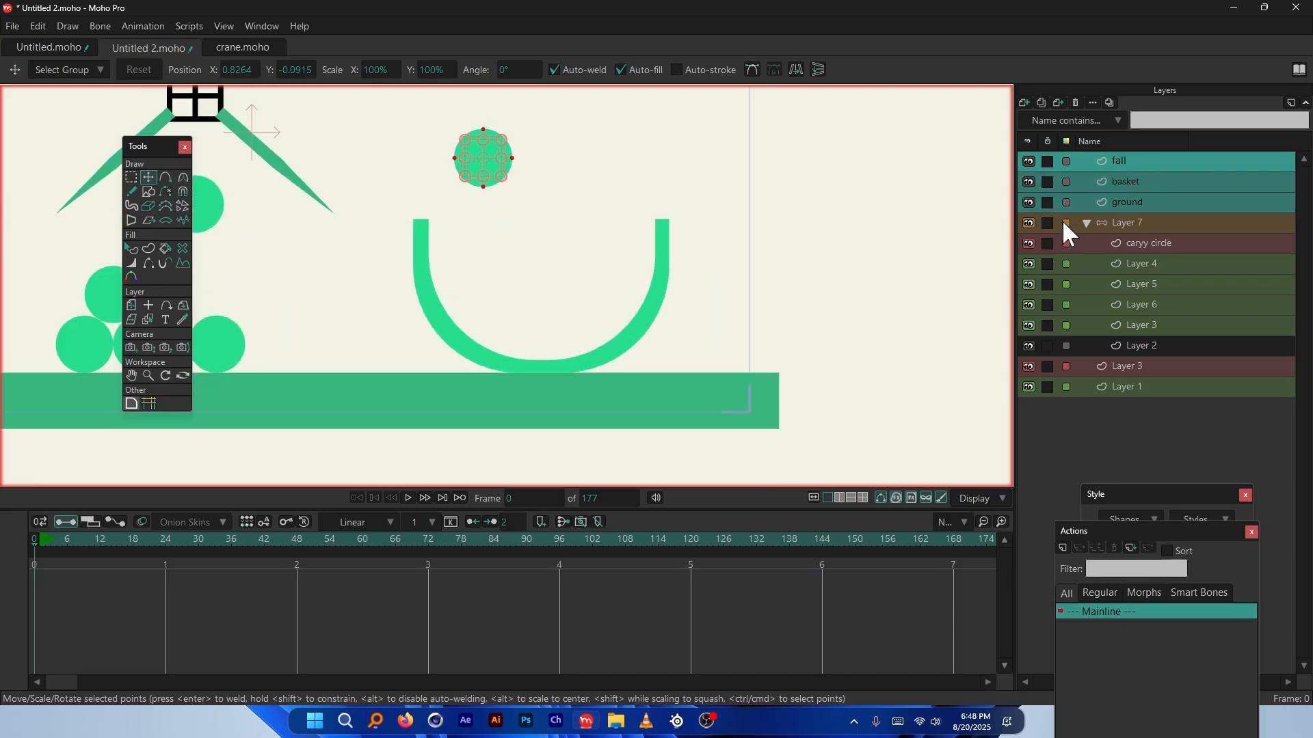
{"action": "right_click", "coordinate": [1139, 157]}
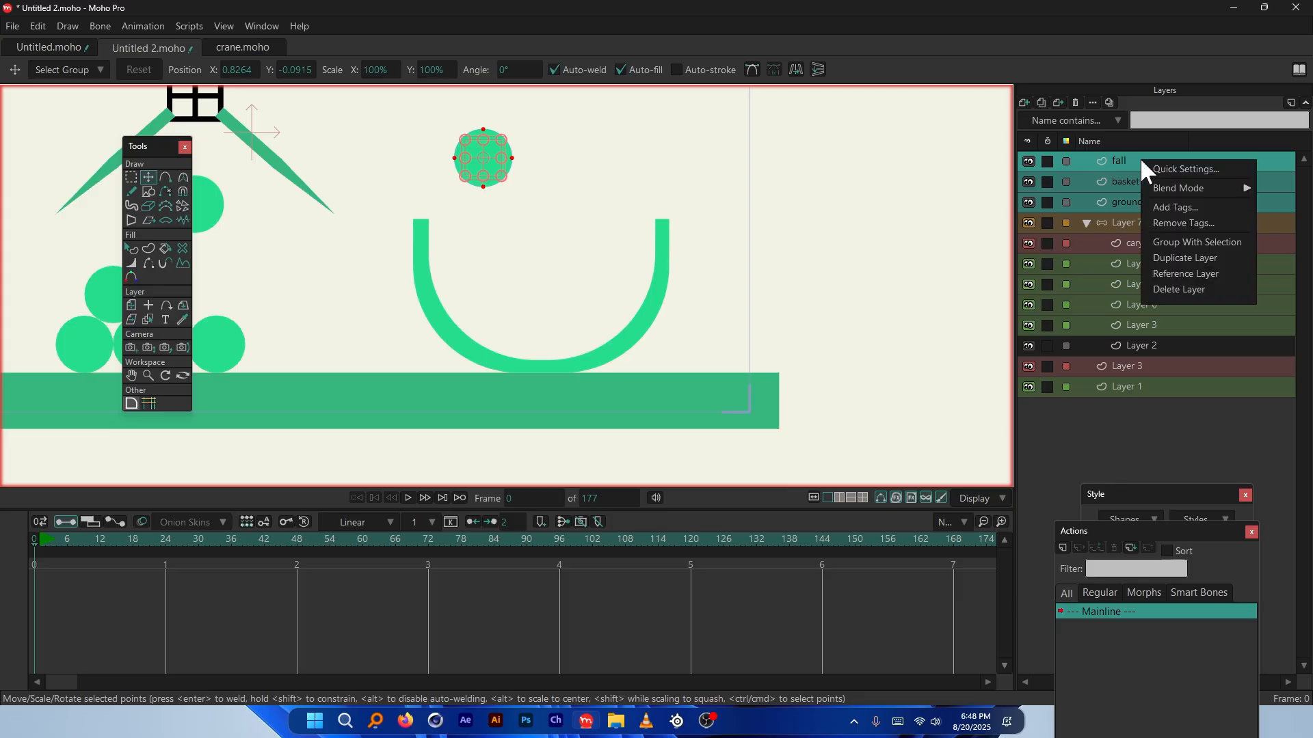
{"action": "left_click", "coordinate": [1223, 242]}
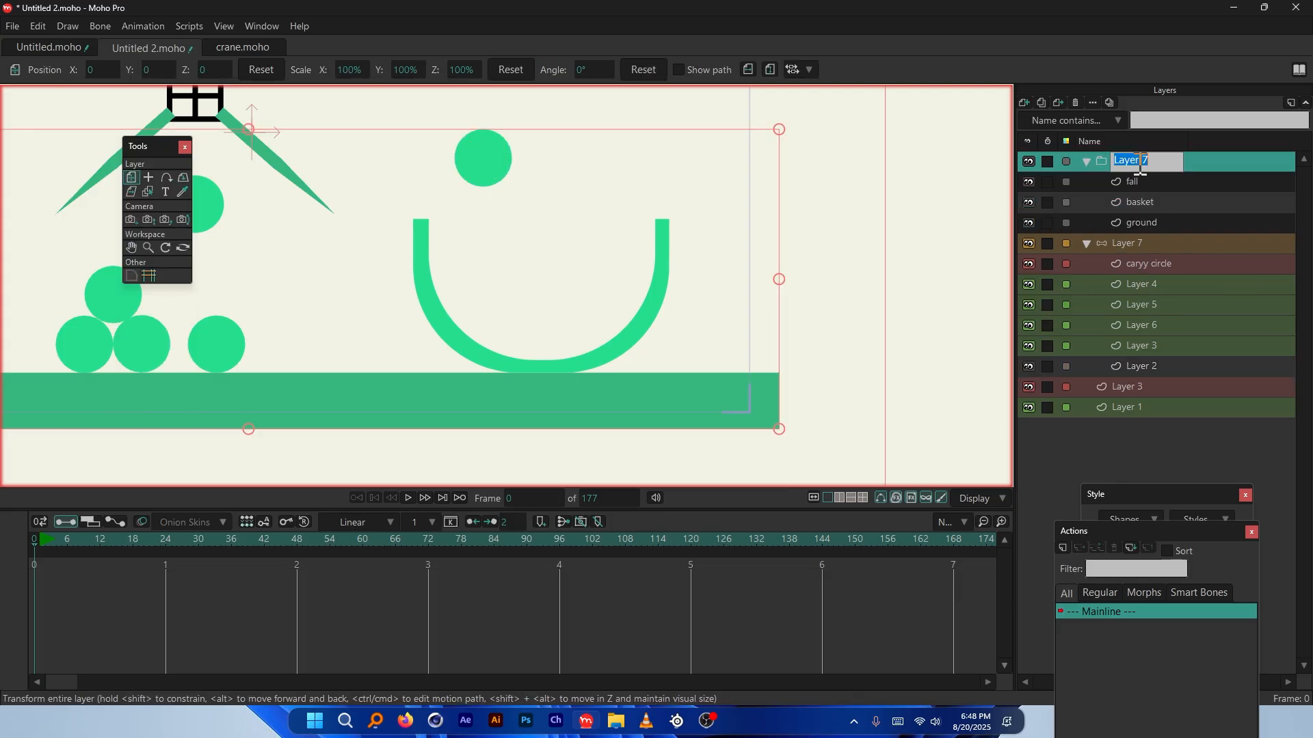
{"action": "type", "text": "physics"}
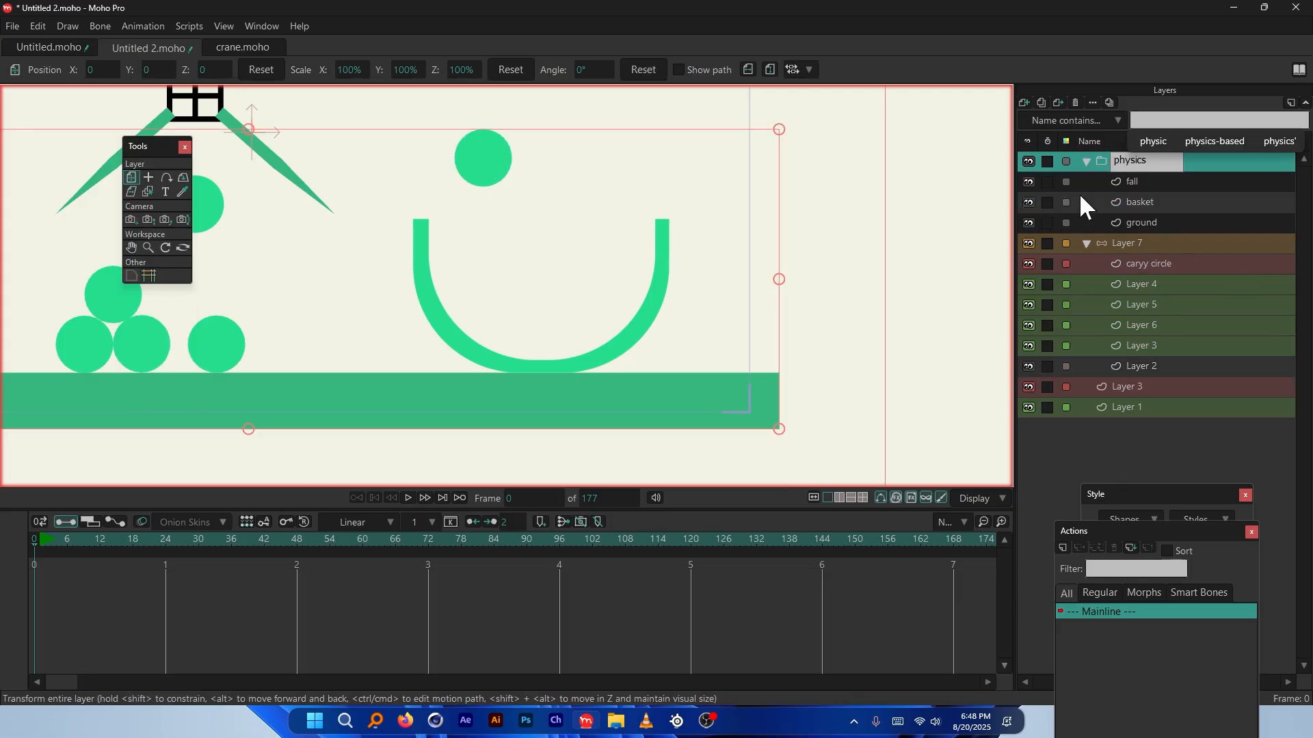
{"action": "left_click", "coordinate": [1134, 182]}
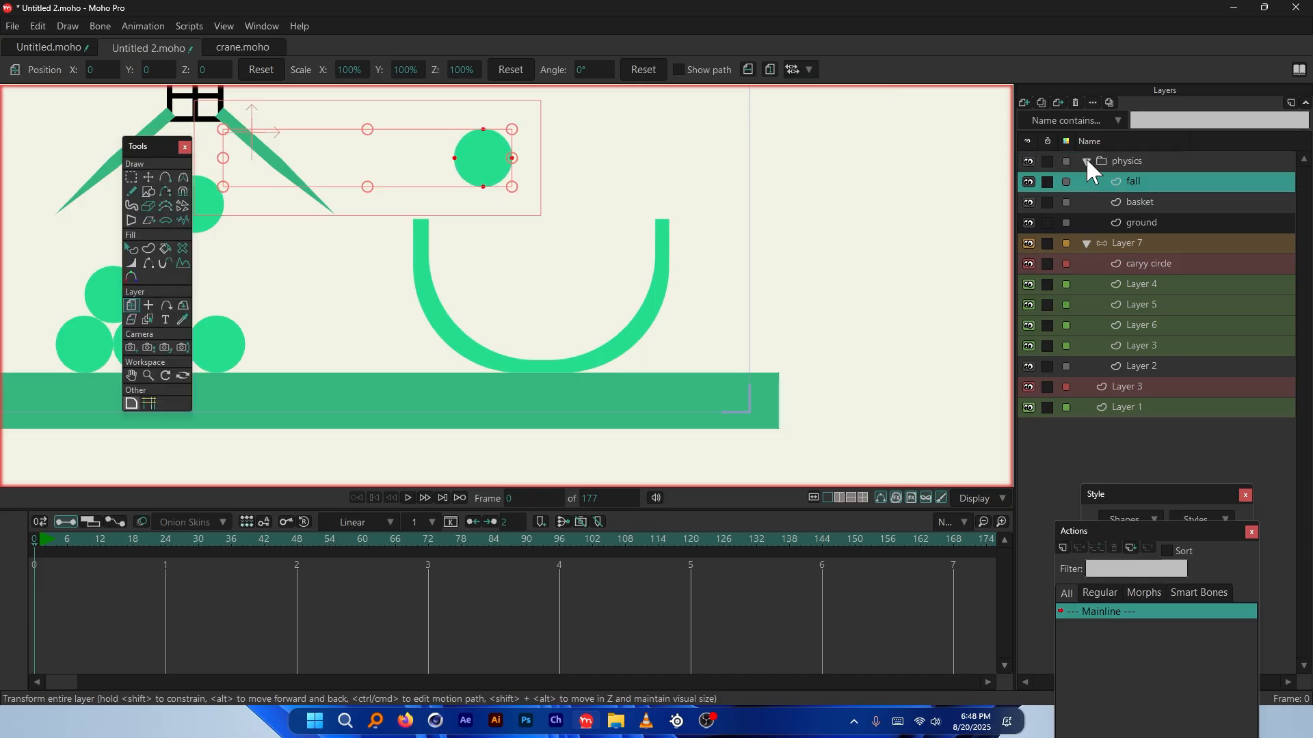
{"action": "left_click", "coordinate": [1086, 161]}
{"action": "left_click", "coordinate": [1087, 162]}
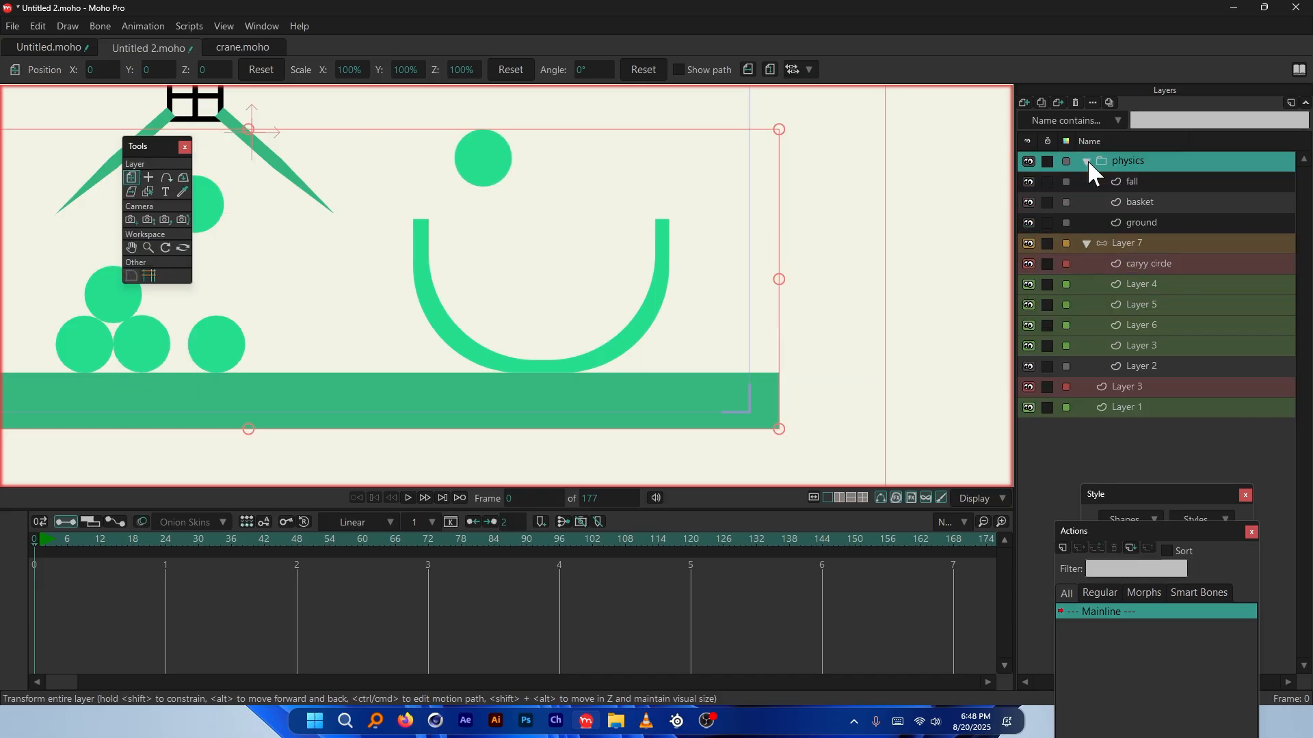
Check Enable physics in the physics group's Layer Settings and apply
{"action": "double_click", "coordinate": [1152, 162]}
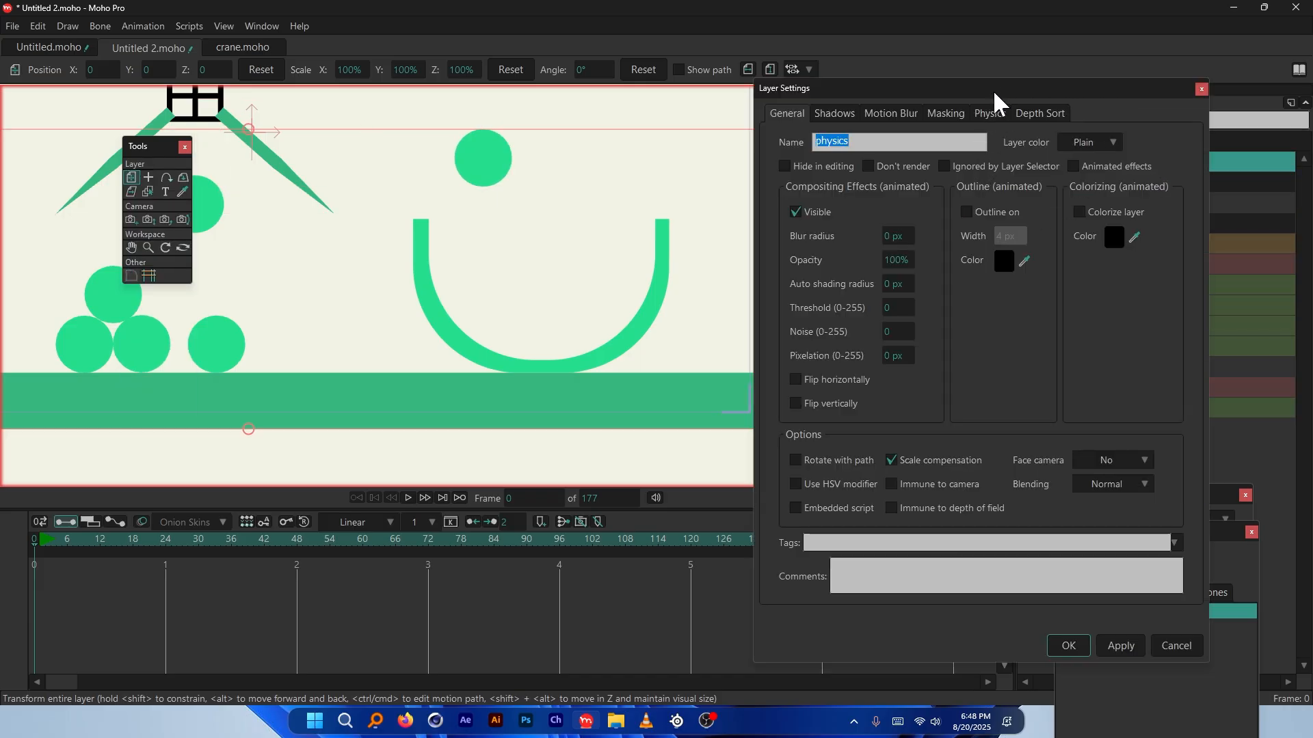
{"action": "left_click_drag", "start_coordinate": [995, 81], "coordinate": [1035, 280]}
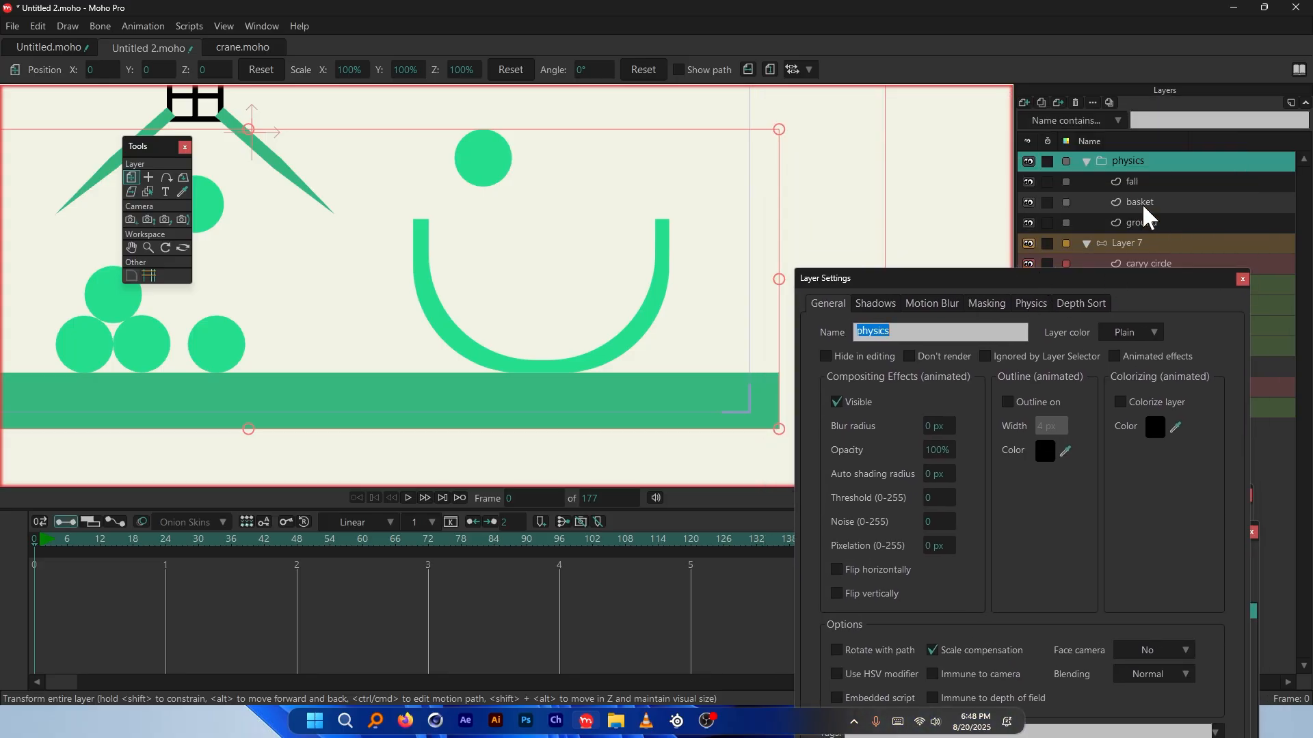
{"action": "left_click", "coordinate": [1031, 304]}
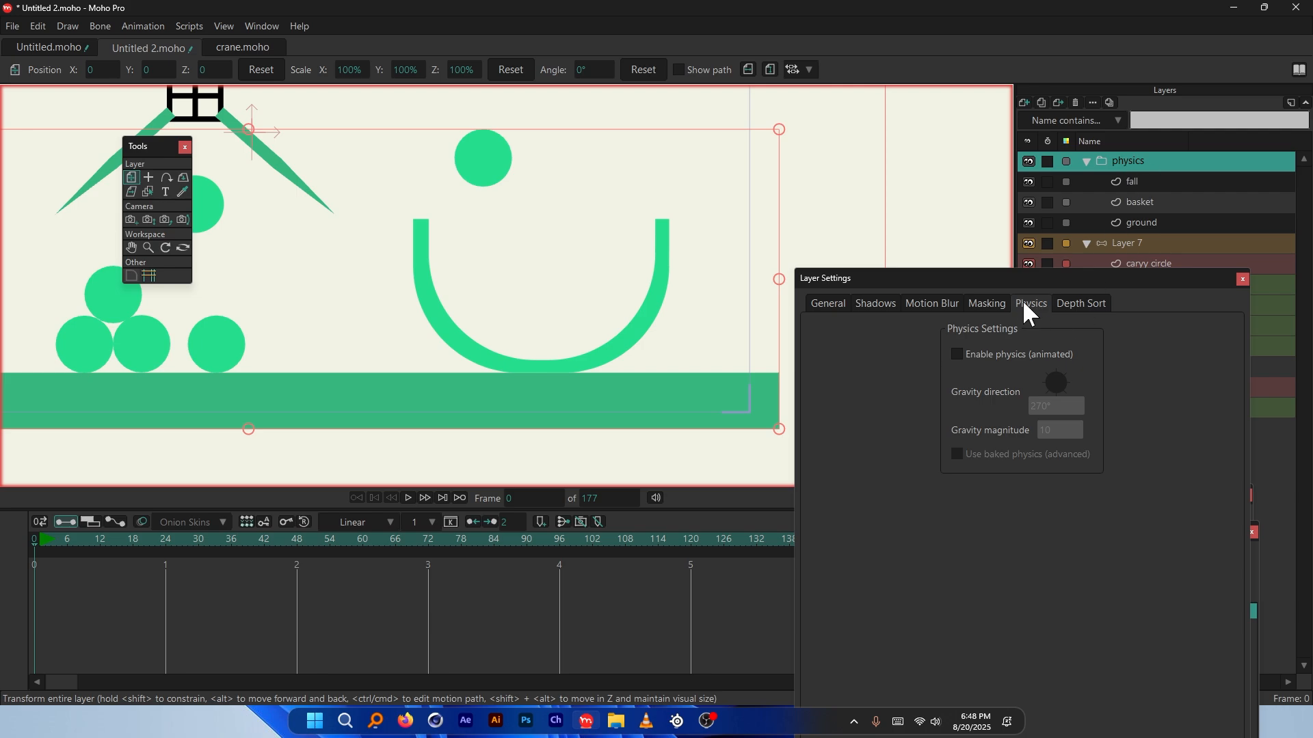
{"action": "left_click", "coordinate": [957, 355]}
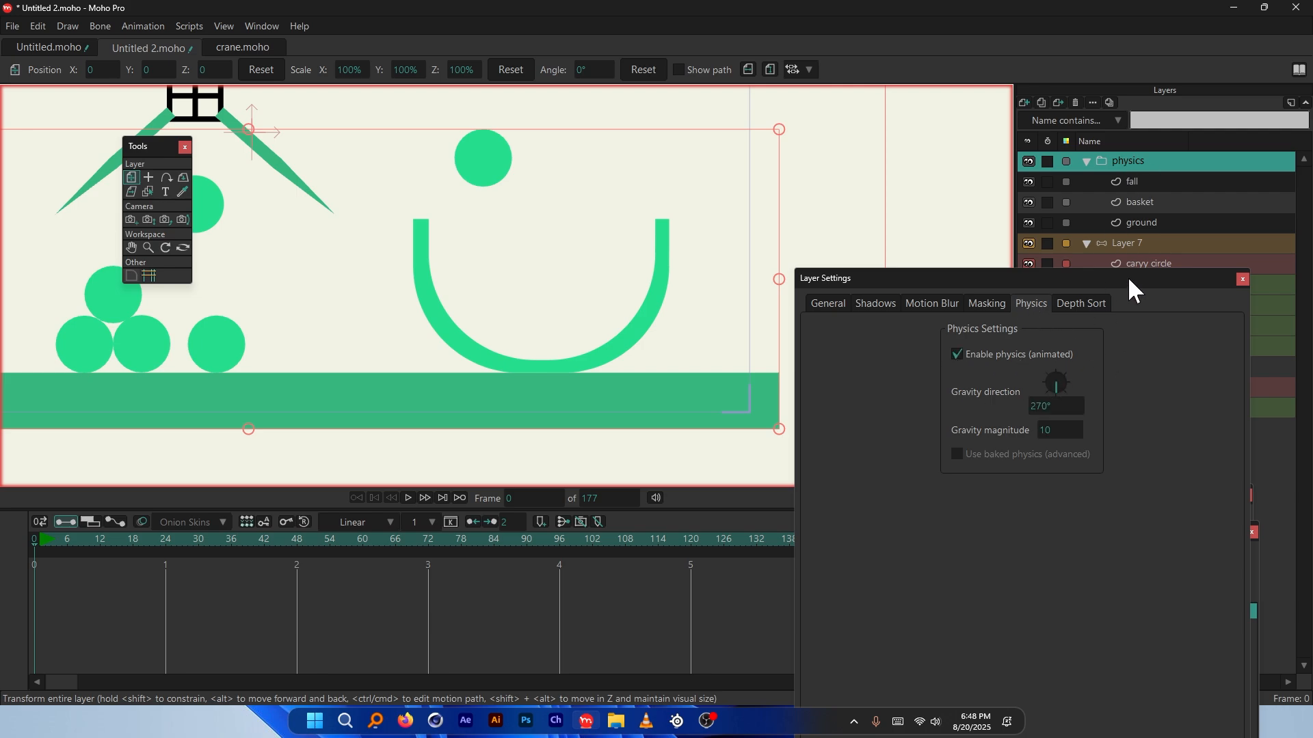
{"action": "left_click_drag", "start_coordinate": [1128, 288], "coordinate": [1107, 142]}
{"action": "left_click", "coordinate": [1099, 694]}
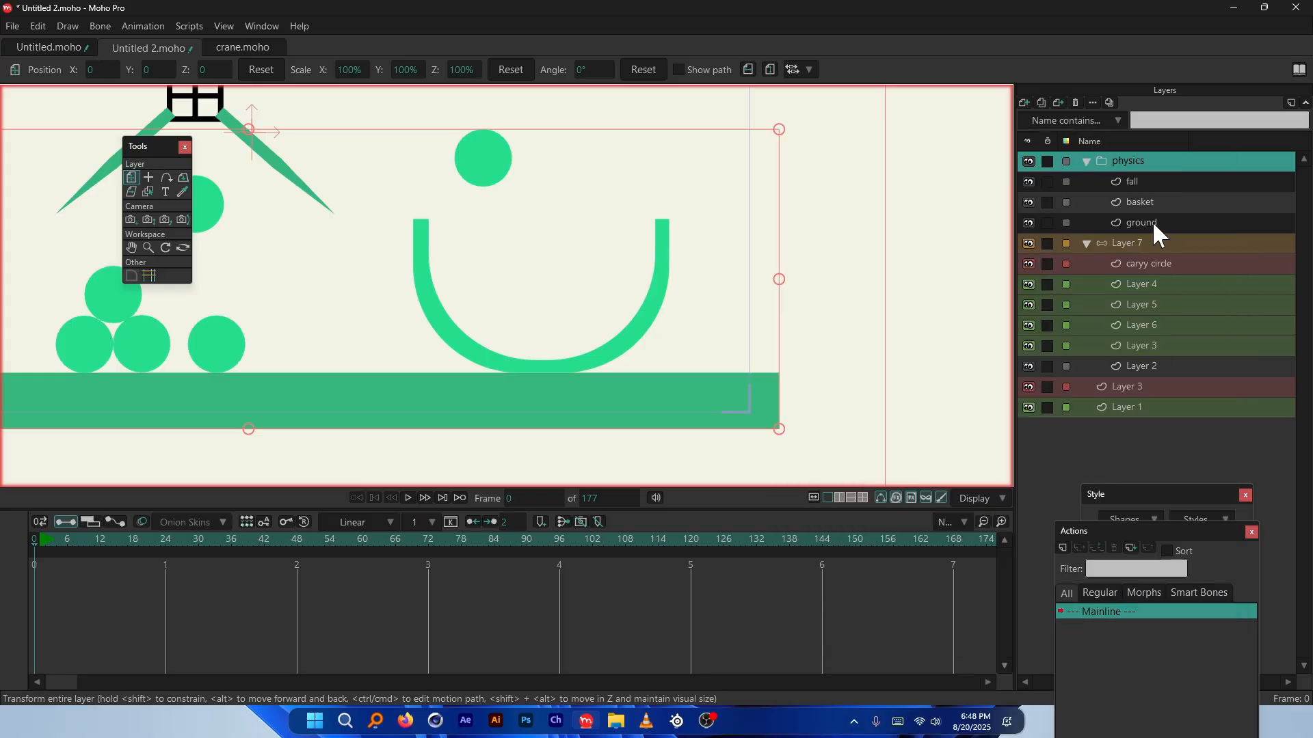
{"action": "scroll", "coordinate": [504, 205], "scroll_direction": "down", "scroll_amount": 3}
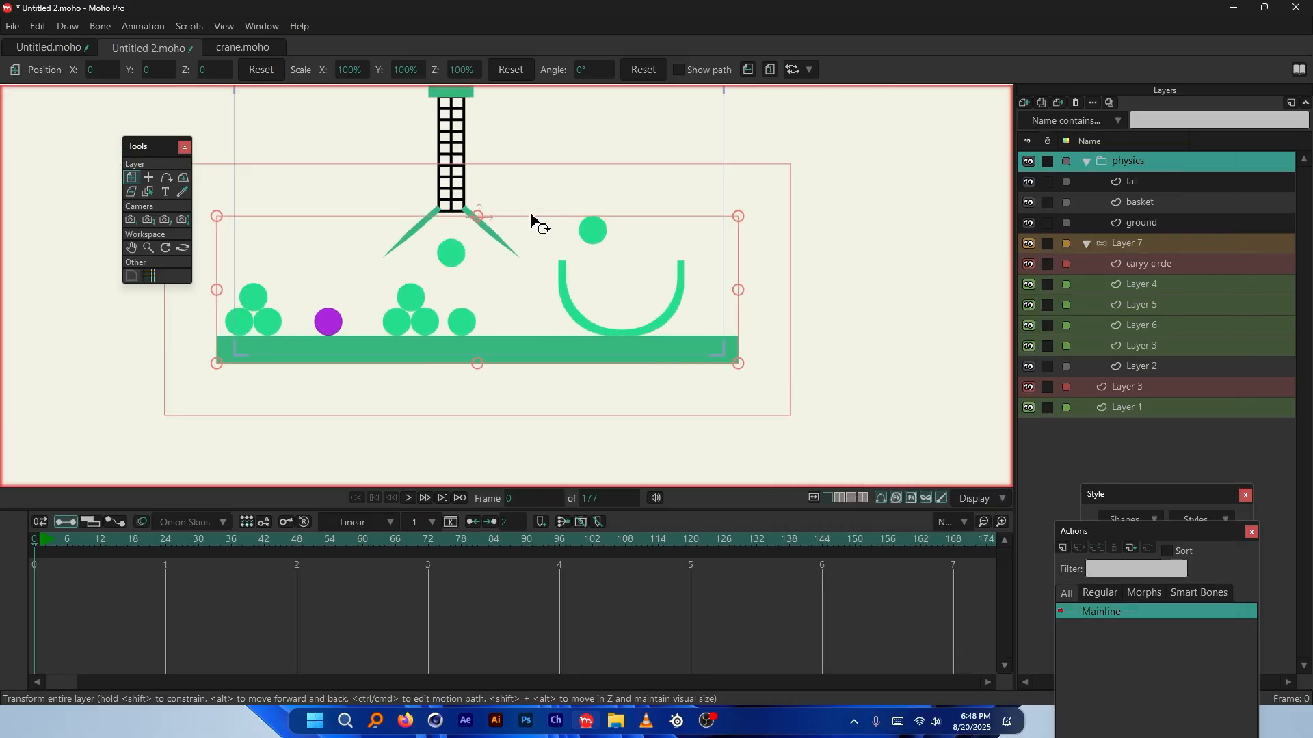
Play the animation to test the physics, then at frame 18 select the fall, basket and ground layers in turn
{"action": "scroll", "coordinate": [544, 325], "scroll_direction": "down", "scroll_amount": 1}
{"action": "key", "text": "space"}
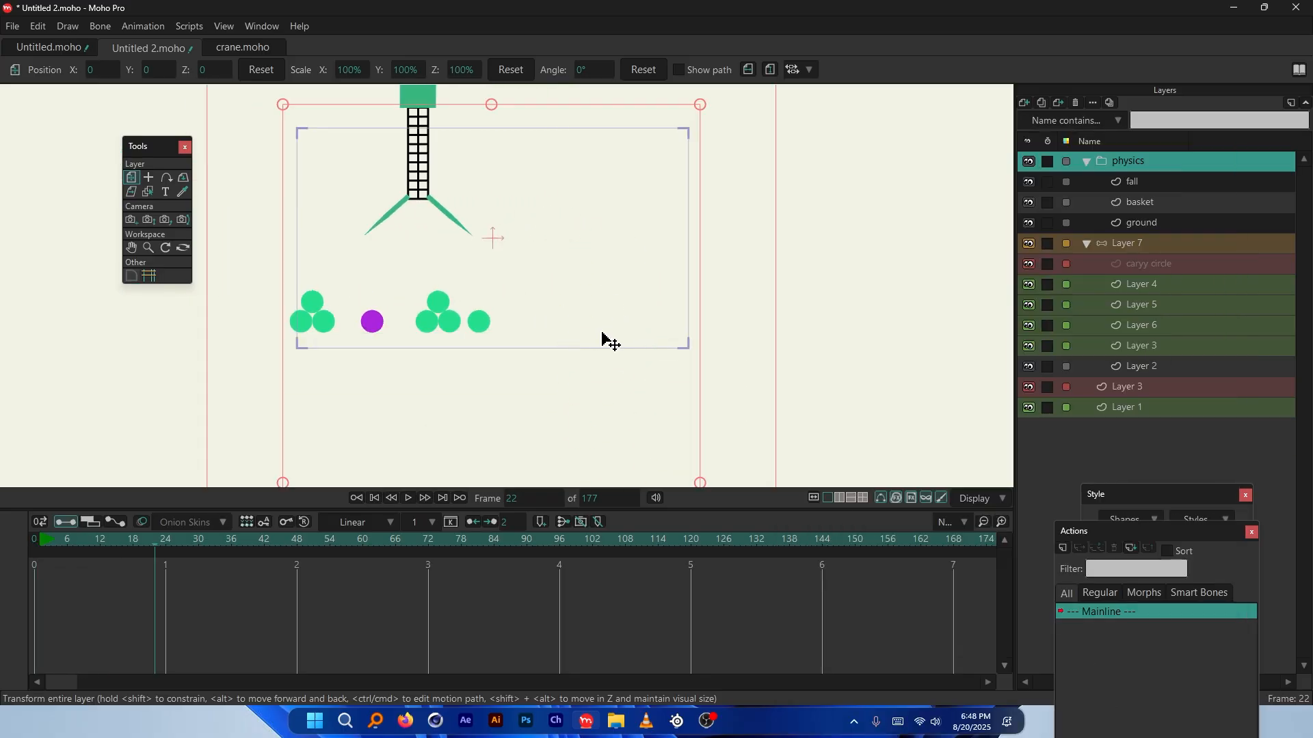
{"action": "left_click", "coordinate": [132, 544]}
{"action": "left_click", "coordinate": [1130, 180]}
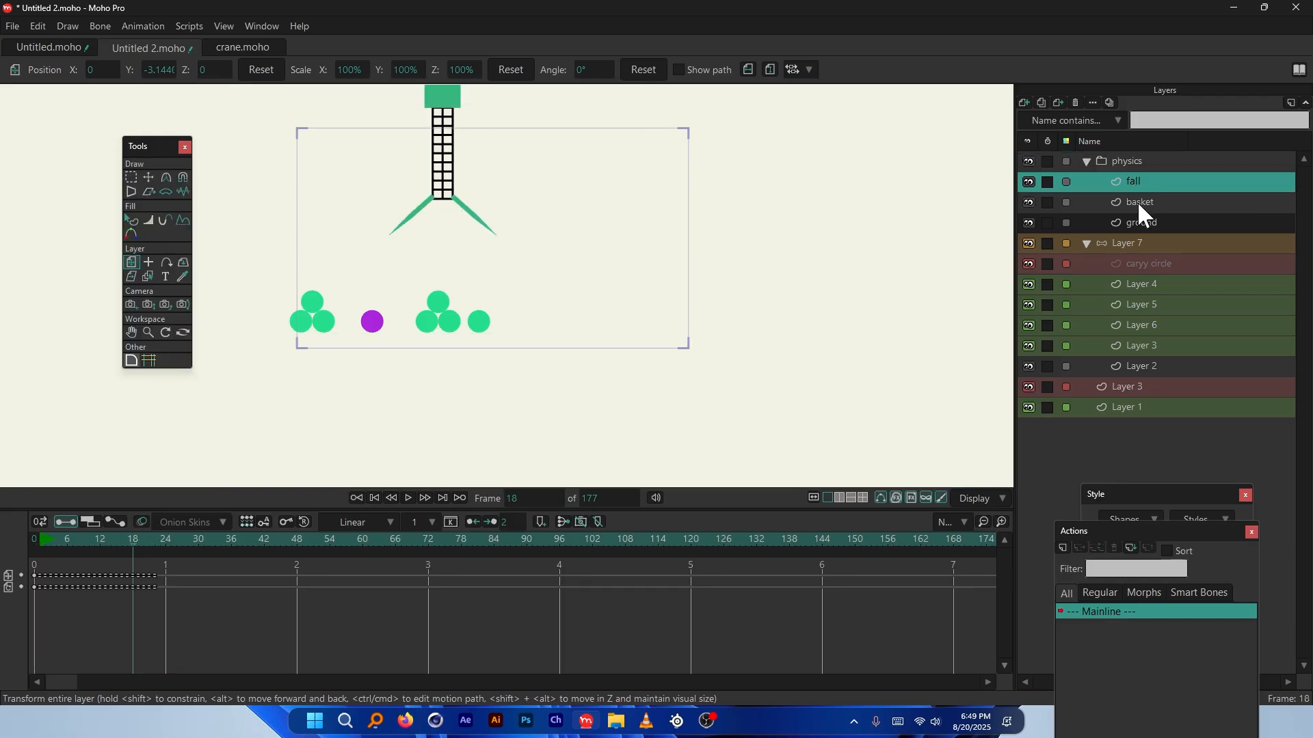
{"action": "left_click", "coordinate": [1137, 201]}
{"action": "left_click", "coordinate": [1140, 218]}
{"action": "left_click", "coordinate": [1132, 200]}
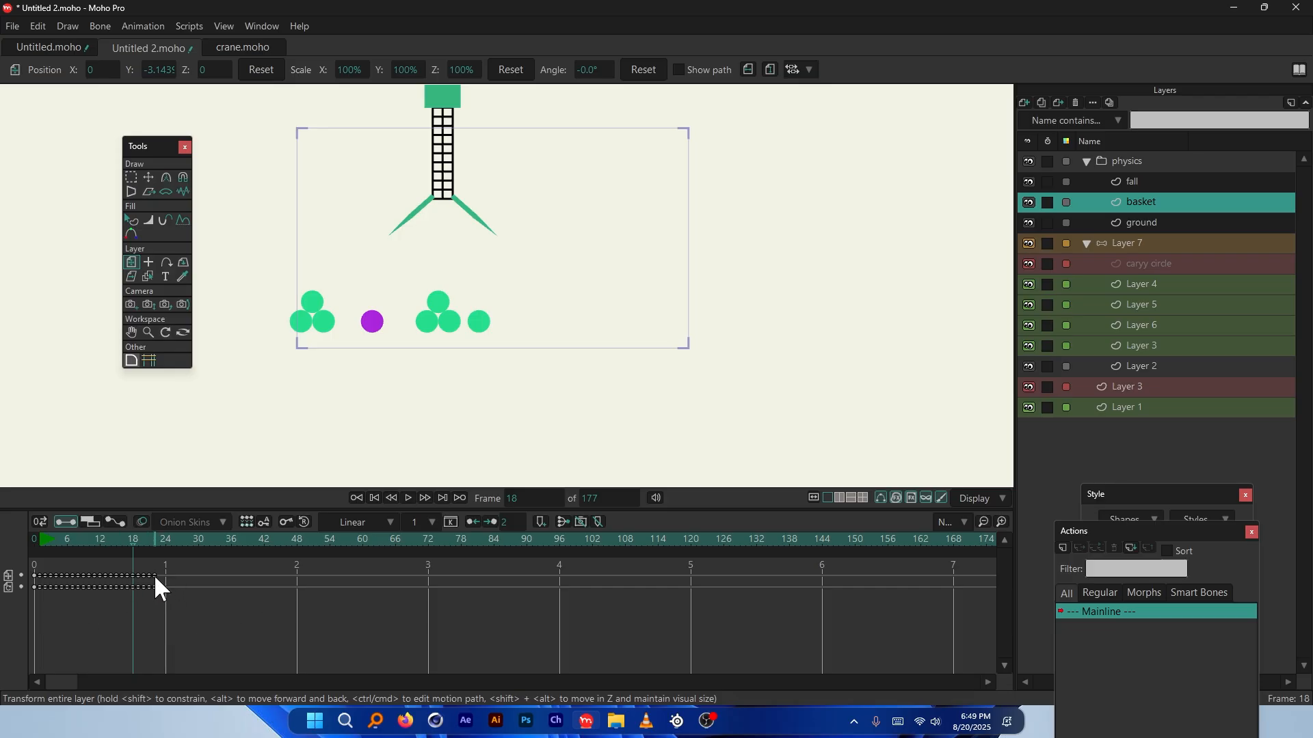
Replay from frame 18, scrub back to about frame 89, and rewind to the first frame
{"action": "key", "text": "space"}
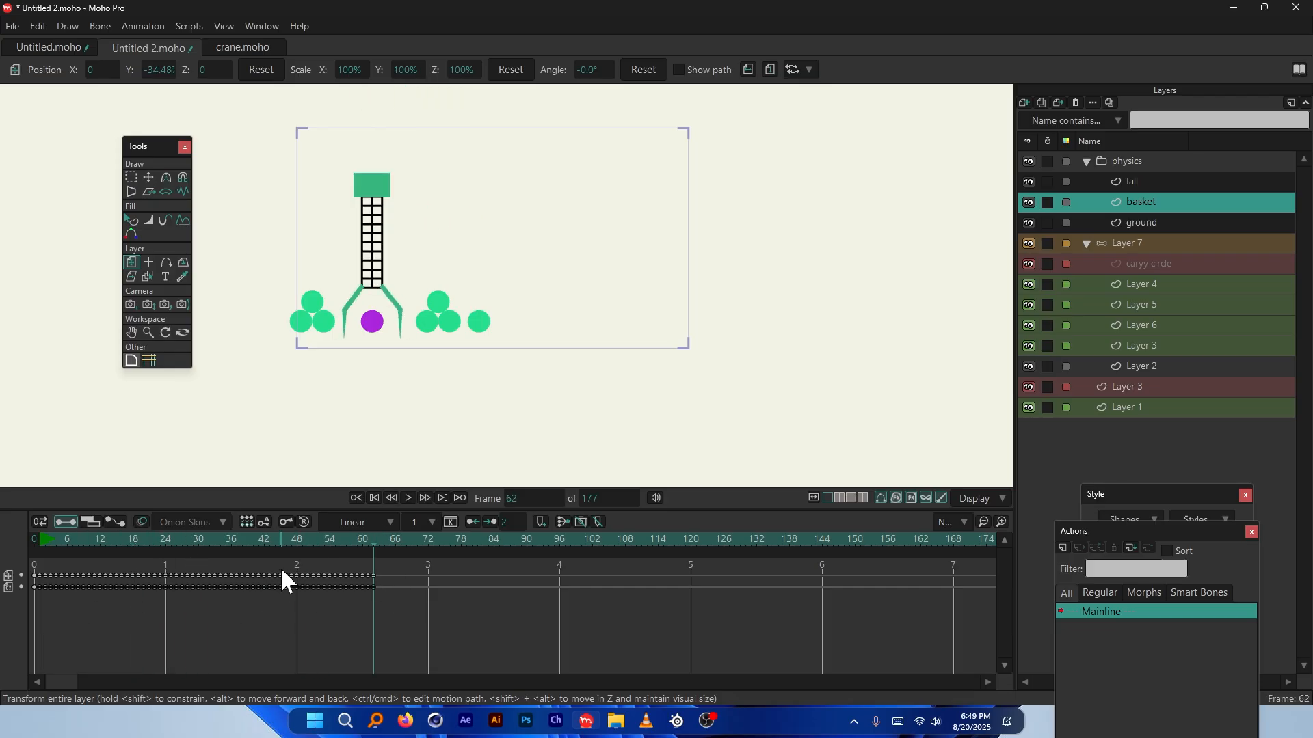
{"action": "key", "text": "space"}
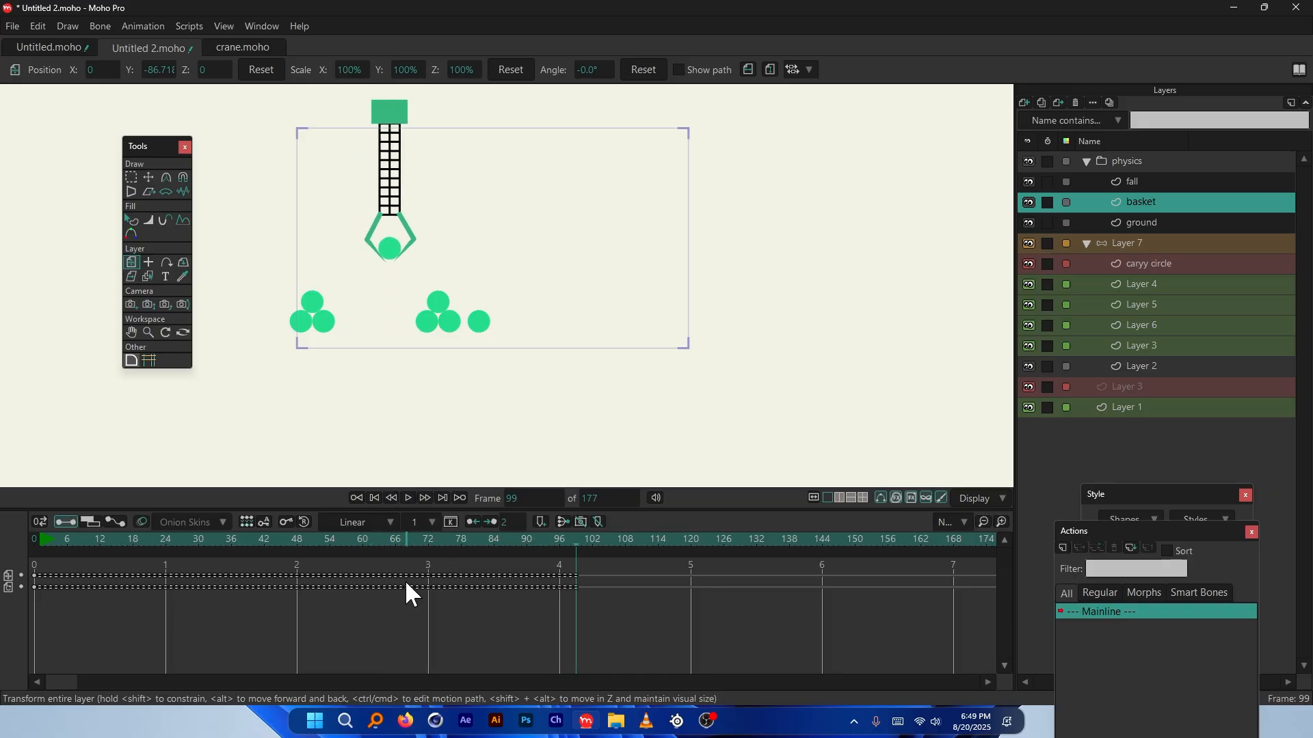
{"action": "scroll", "coordinate": [561, 253], "scroll_direction": "down", "scroll_amount": 10}
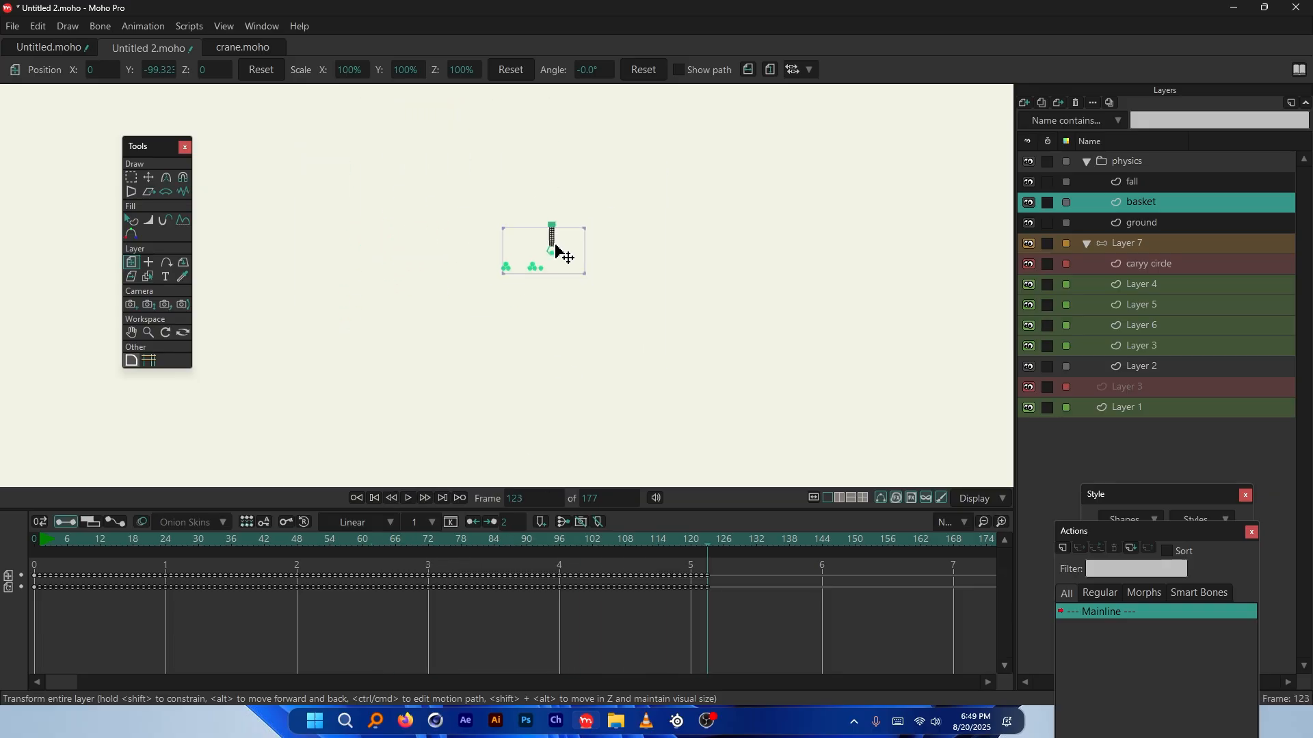
{"action": "scroll", "coordinate": [557, 255], "scroll_direction": "up", "scroll_amount": 4}
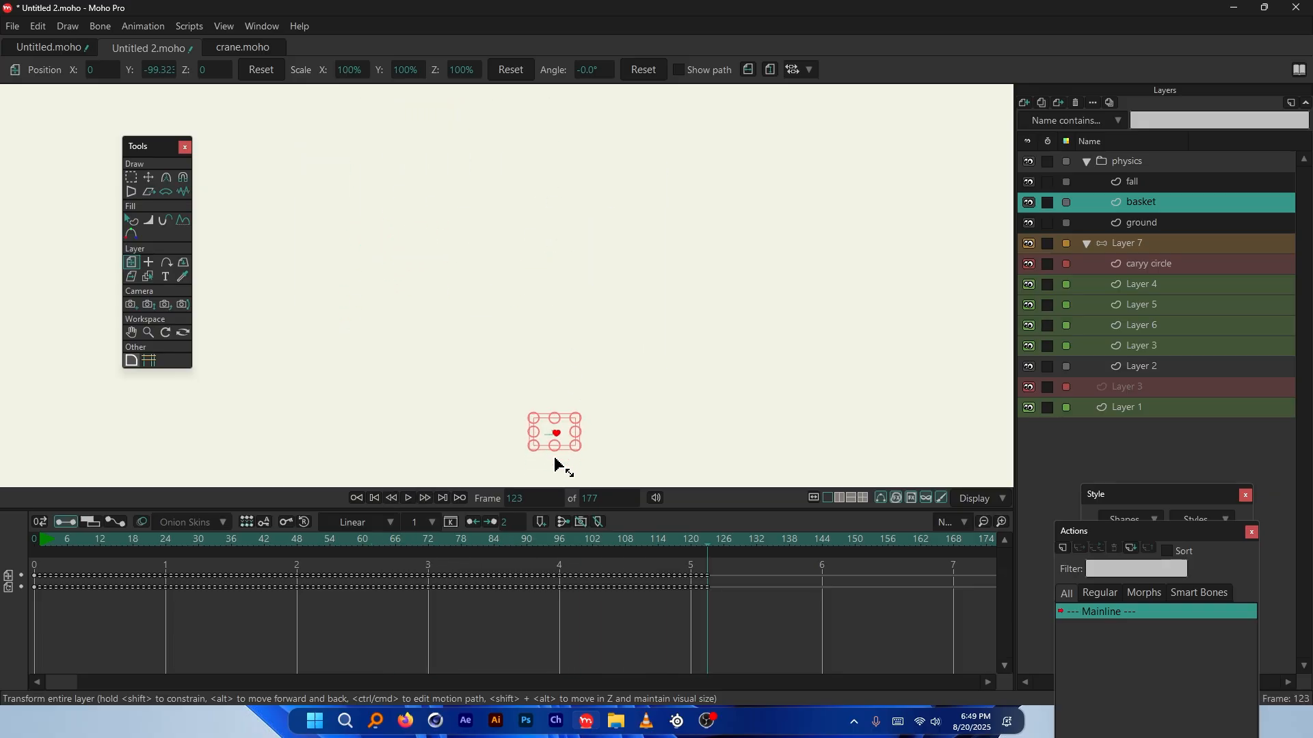
{"action": "scroll", "coordinate": [552, 437], "scroll_direction": "up", "scroll_amount": 2}
{"action": "scroll", "coordinate": [574, 433], "scroll_direction": "down", "scroll_amount": 3}
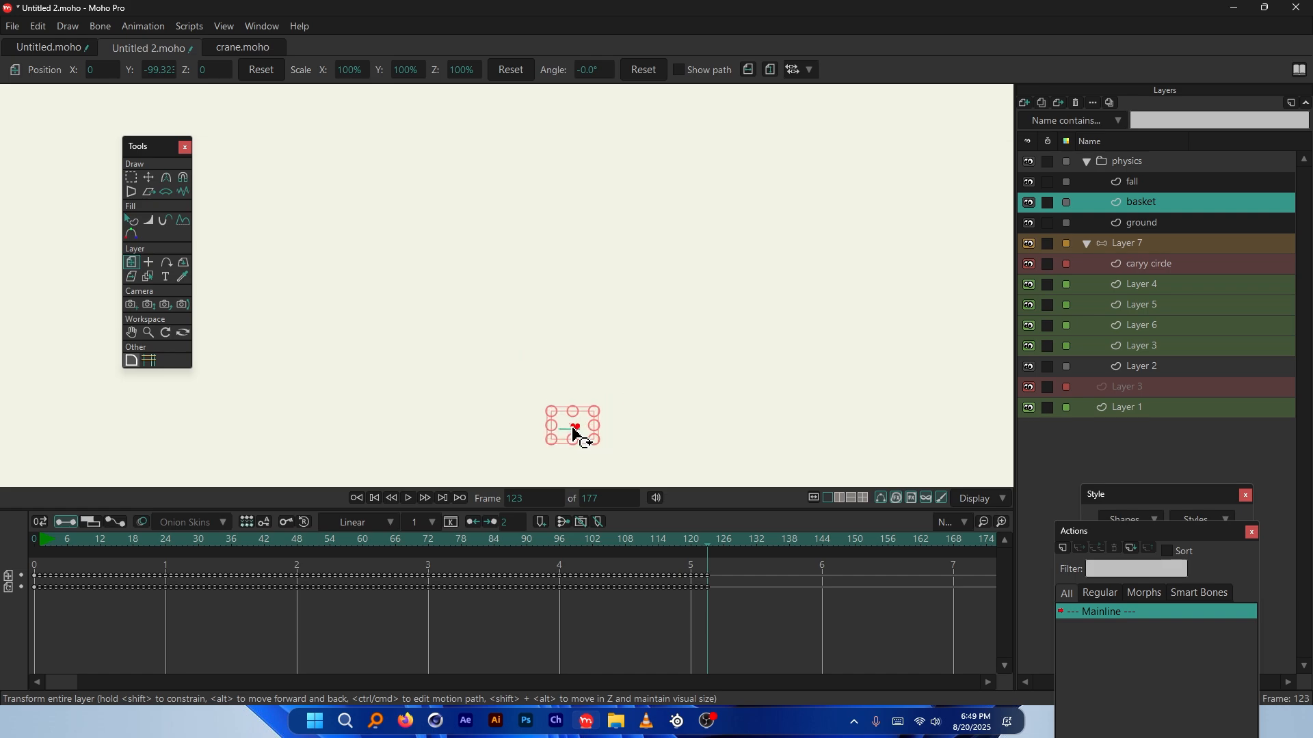
{"action": "scroll", "coordinate": [566, 208], "scroll_direction": "down", "scroll_amount": 2}
{"action": "scroll", "coordinate": [545, 244], "scroll_direction": "up", "scroll_amount": 3}
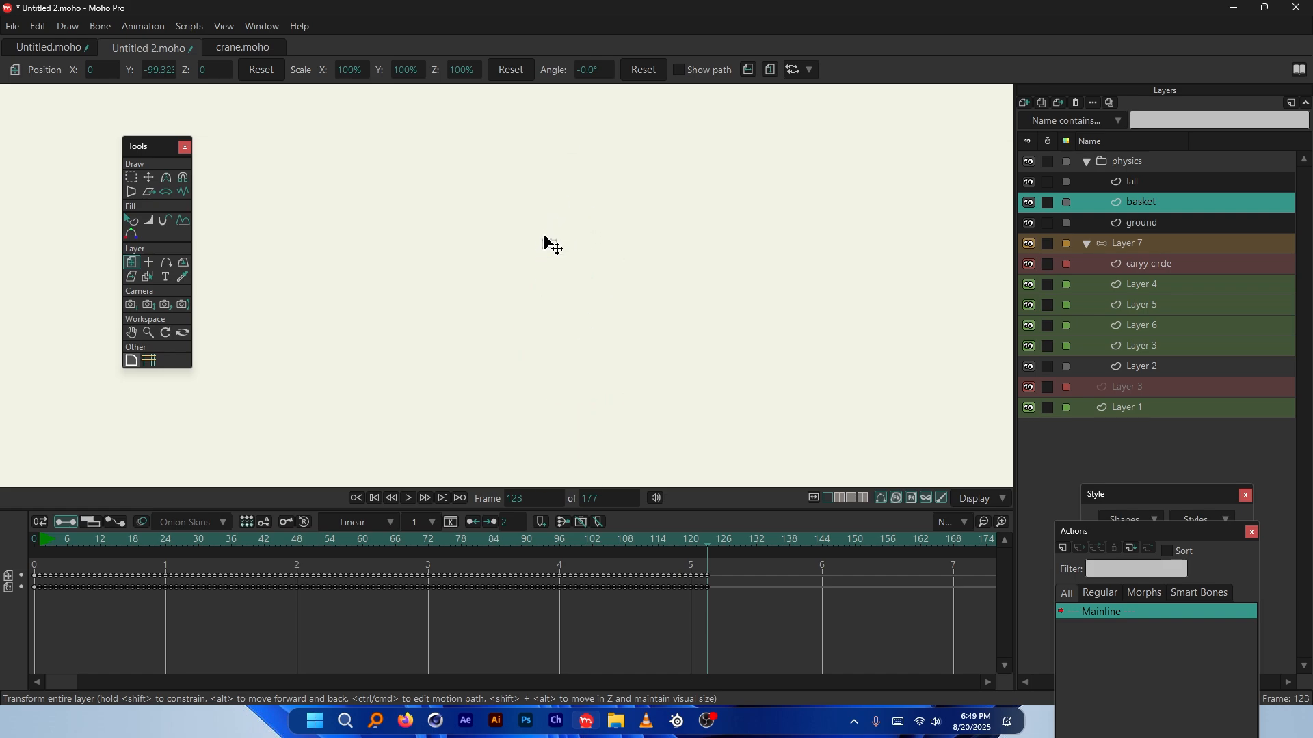
{"action": "scroll", "coordinate": [547, 240], "scroll_direction": "down", "scroll_amount": 2}
{"action": "left_click_drag", "start_coordinate": [682, 555], "coordinate": [99, 542]}
{"action": "scroll", "coordinate": [588, 359], "scroll_direction": "up", "scroll_amount": 1}
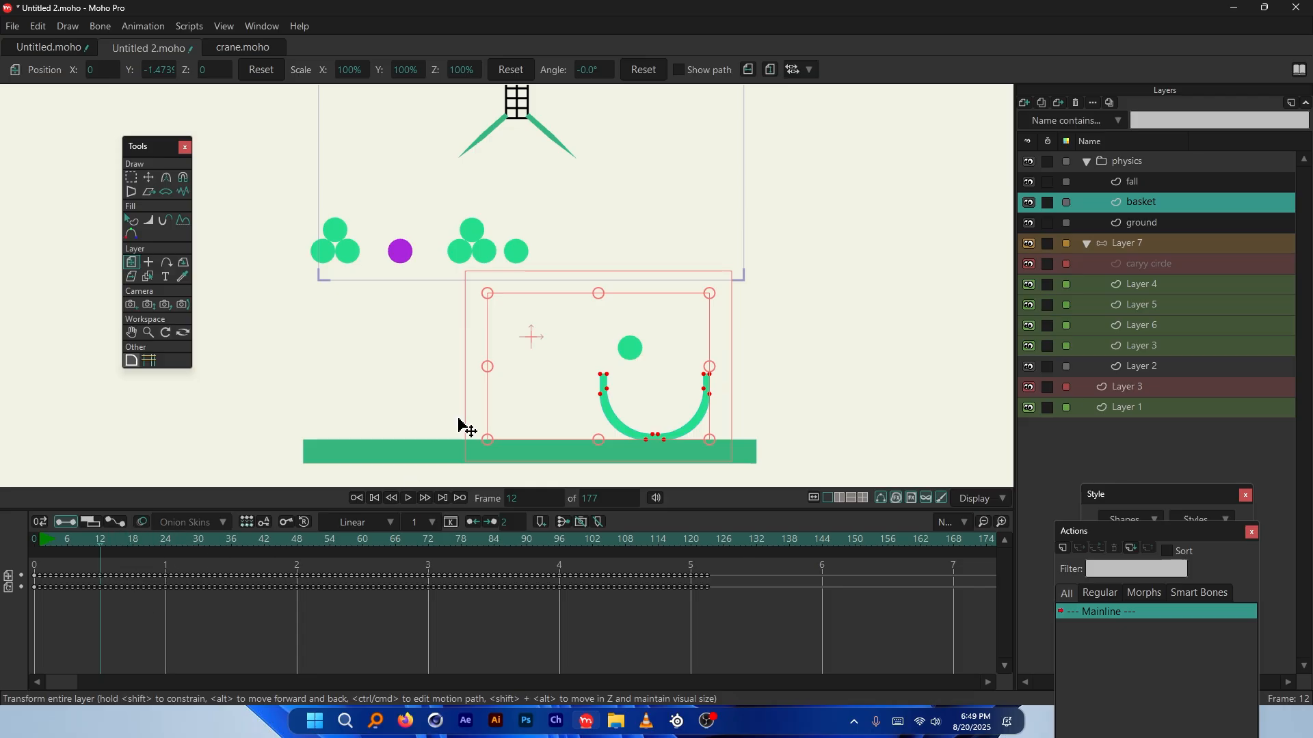
{"action": "scroll", "coordinate": [527, 337], "scroll_direction": "down", "scroll_amount": 2}
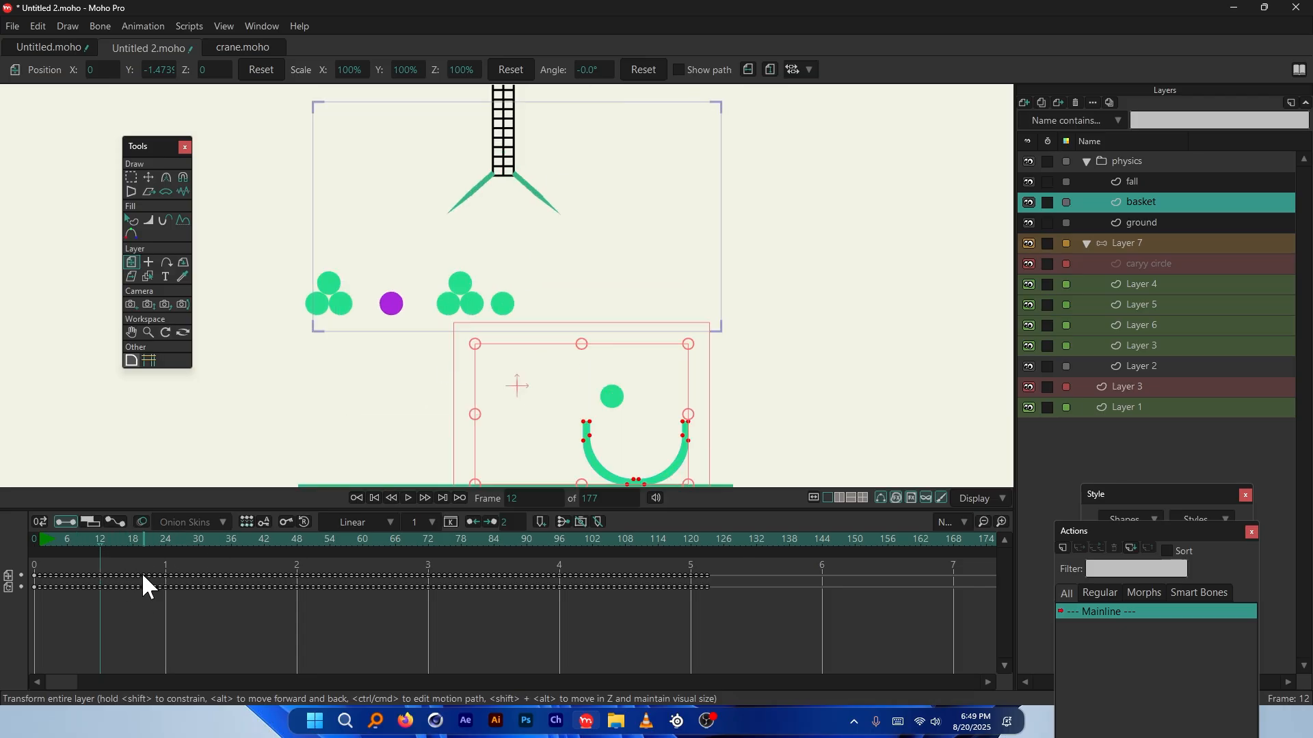
{"action": "left_click", "coordinate": [45, 541]}
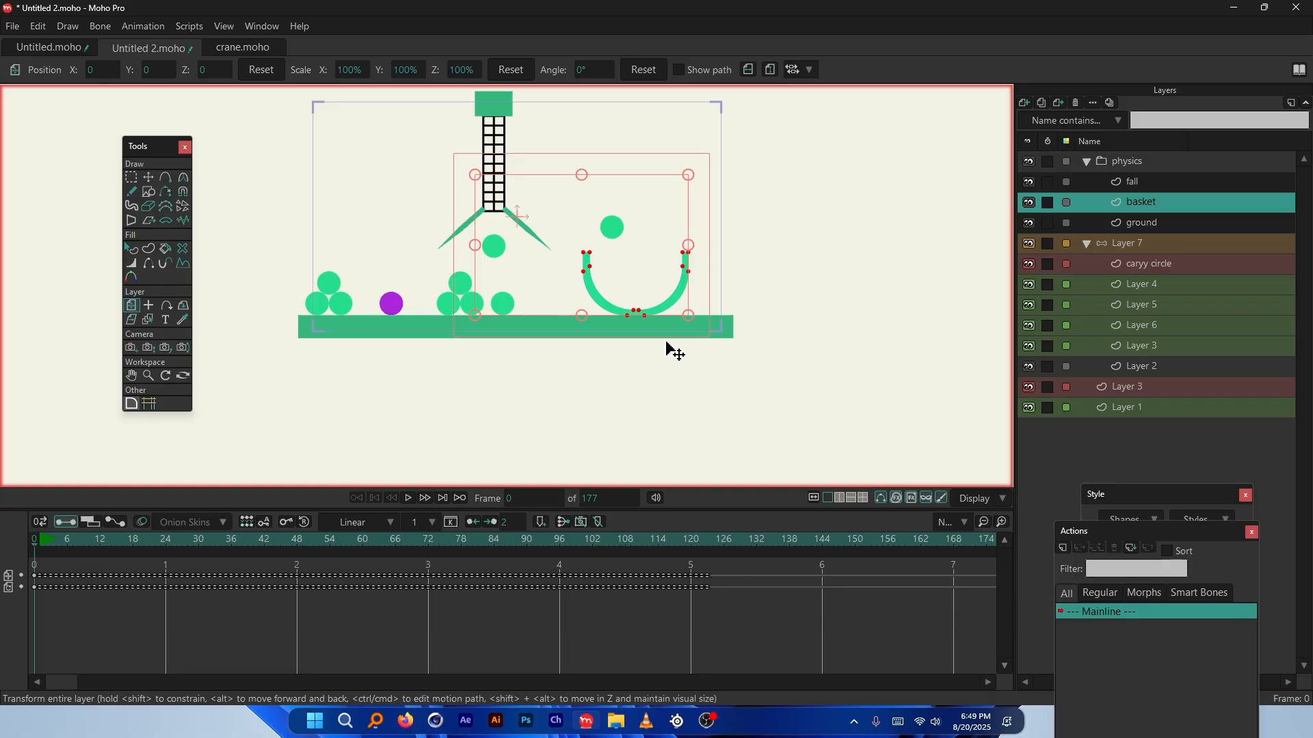
Make the ground layer a non-moving physics object
{"action": "scroll", "coordinate": [683, 210], "scroll_direction": "up", "scroll_amount": 3}
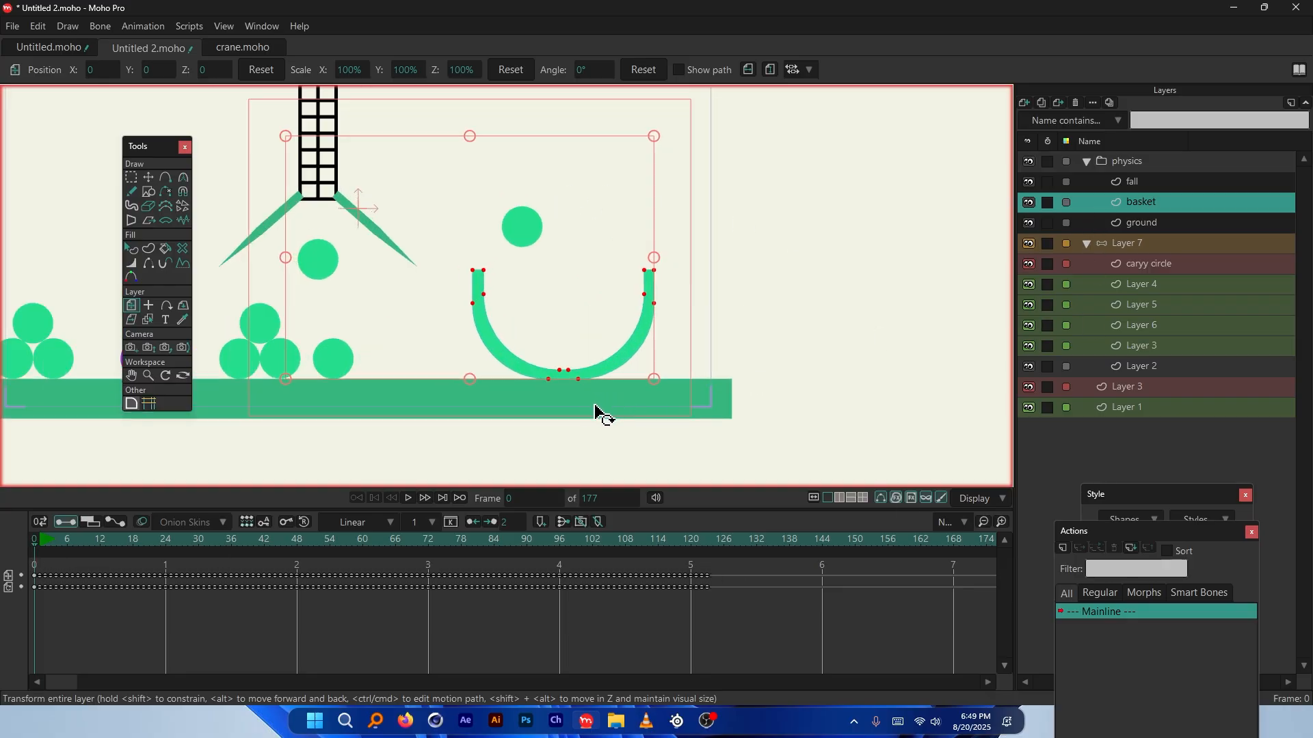
{"action": "scroll", "coordinate": [595, 410], "scroll_direction": "up", "scroll_amount": 2}
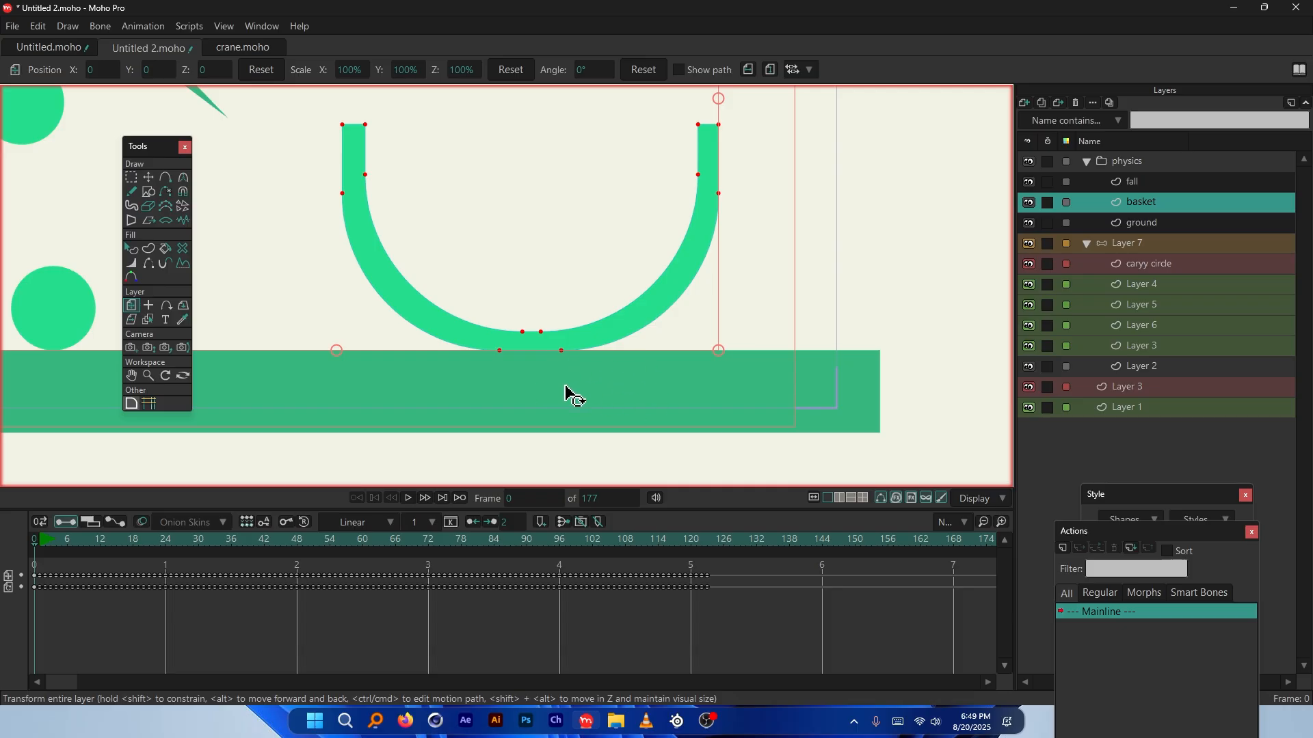
{"action": "left_click", "coordinate": [1143, 223]}
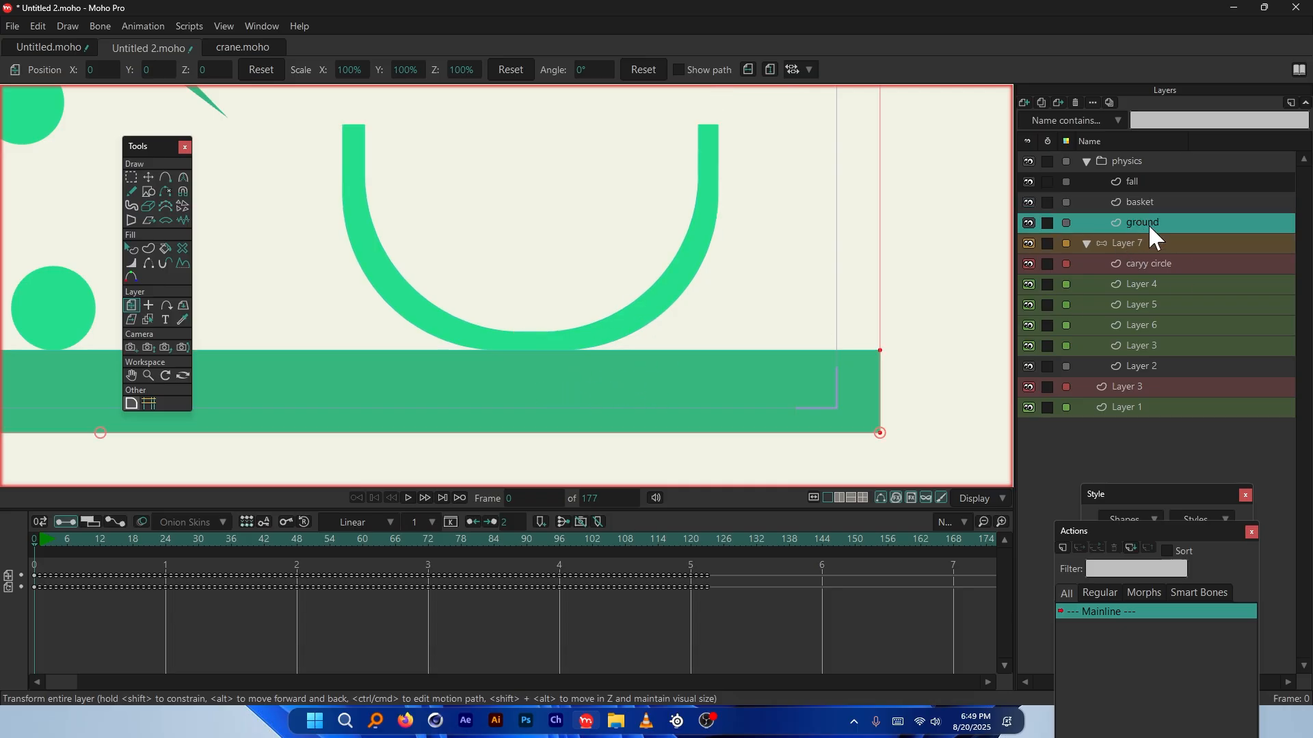
{"action": "double_click", "coordinate": [1147, 223]}
{"action": "left_click", "coordinate": [965, 164]}
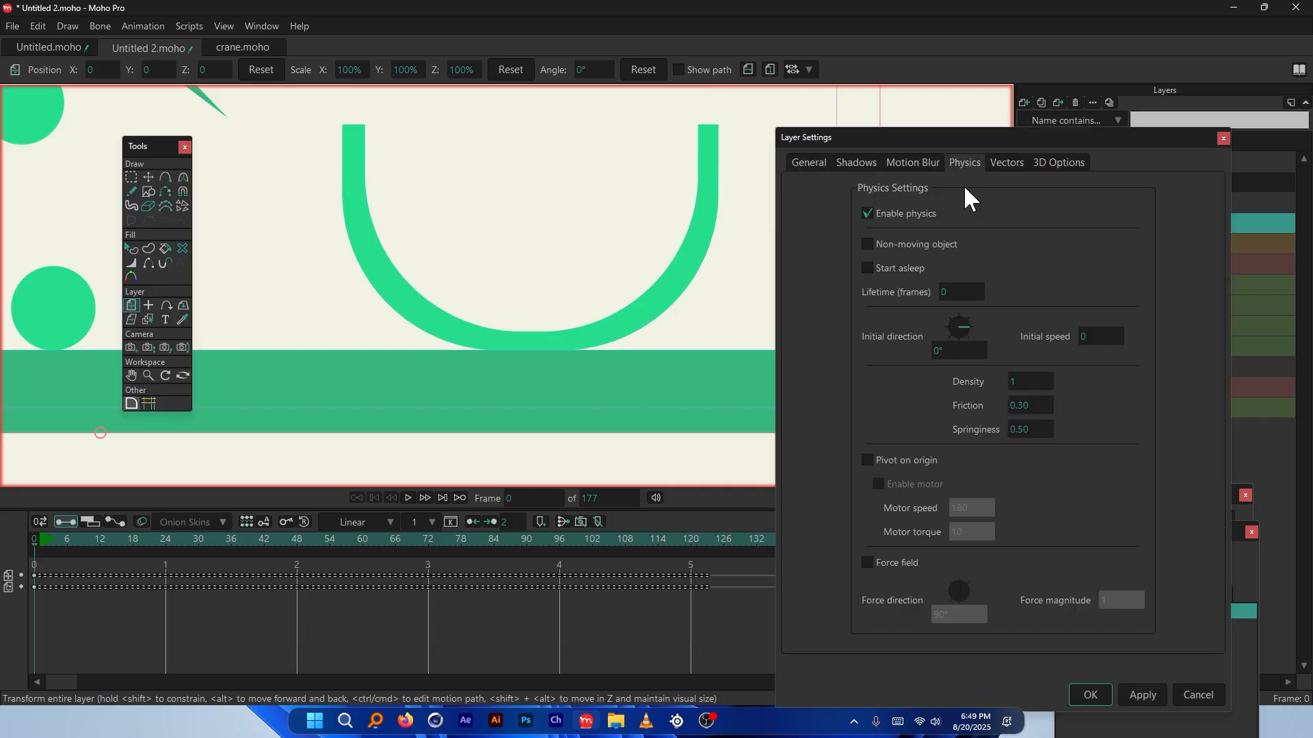
{"action": "left_click", "coordinate": [870, 243]}
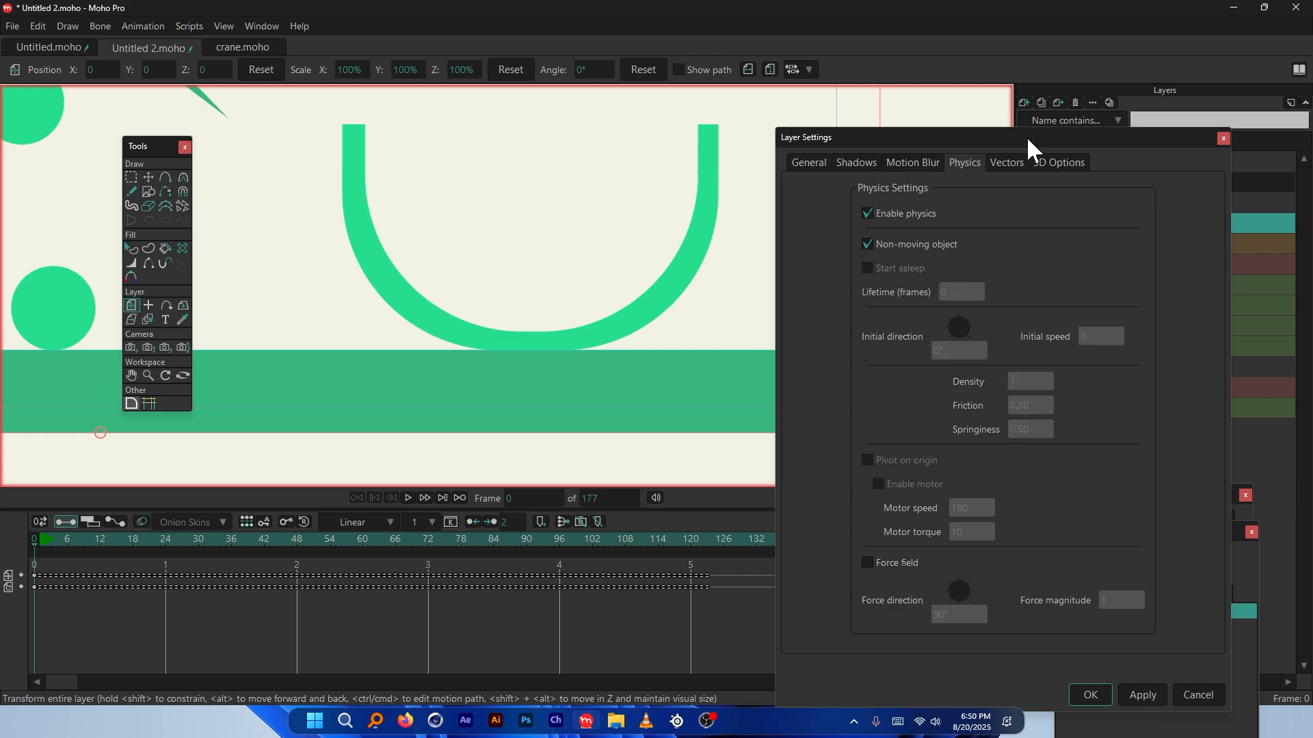
{"action": "left_click_drag", "start_coordinate": [1026, 137], "coordinate": [1012, 89]}
{"action": "left_click", "coordinate": [1078, 645]}
Make the basket layer a non-moving physics object too
{"action": "double_click", "coordinate": [1155, 201]}
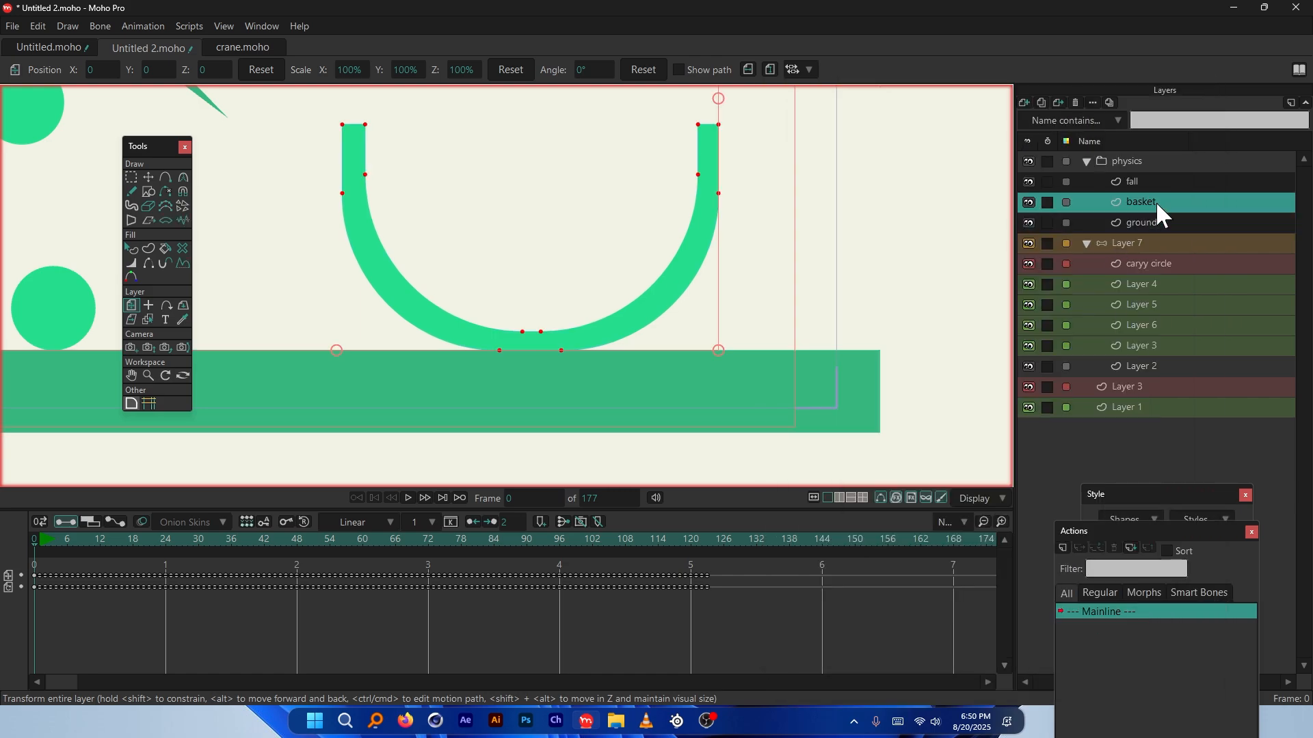
{"action": "left_click", "coordinate": [957, 115]}
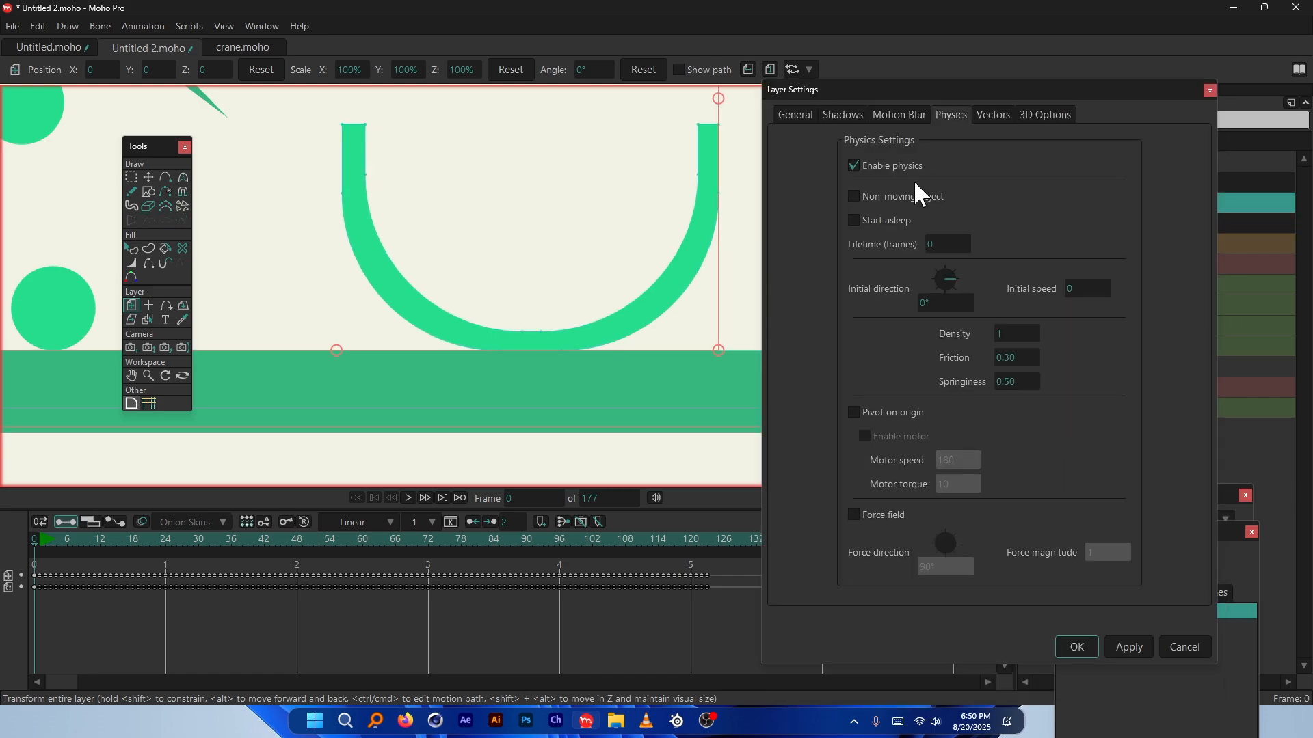
{"action": "left_click", "coordinate": [873, 205]}
{"action": "left_click", "coordinate": [1078, 647]}
Play the physics simulation, then stop and jump back to the first frame
{"action": "scroll", "coordinate": [603, 445], "scroll_direction": "down", "scroll_amount": 3}
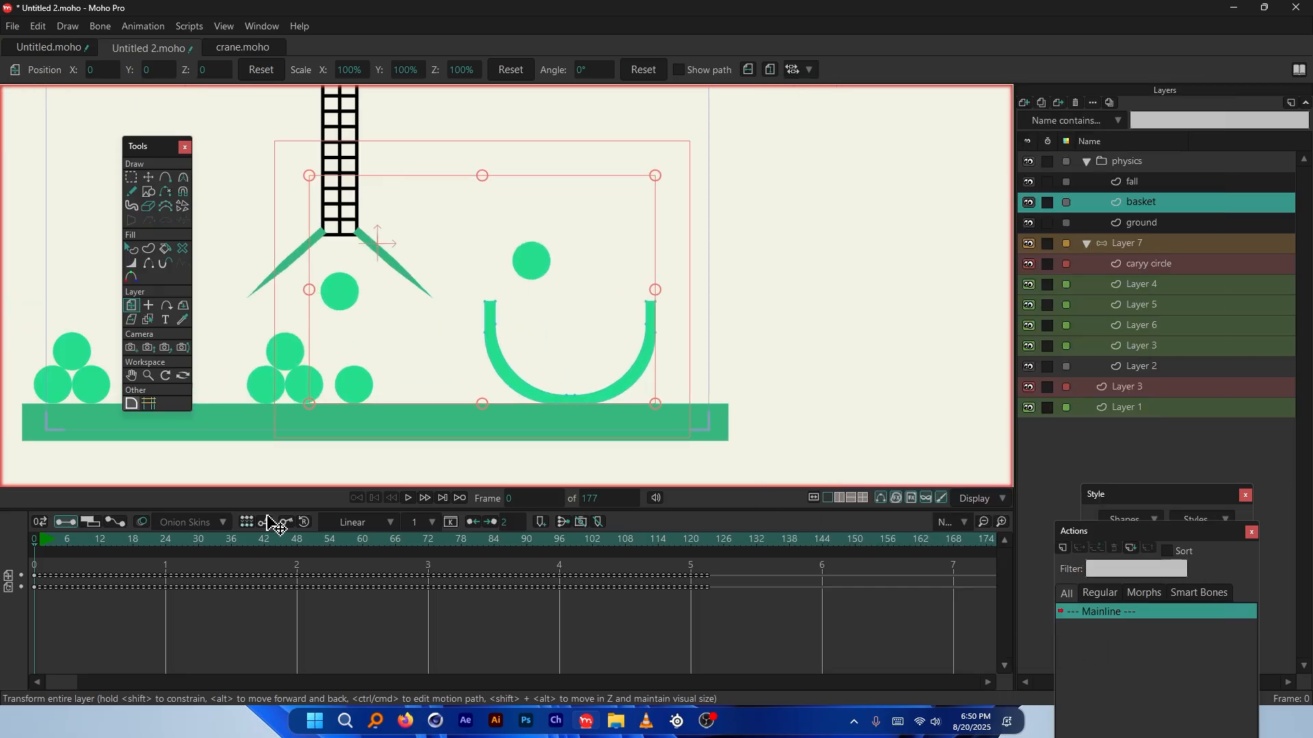
{"action": "key", "text": "space"}
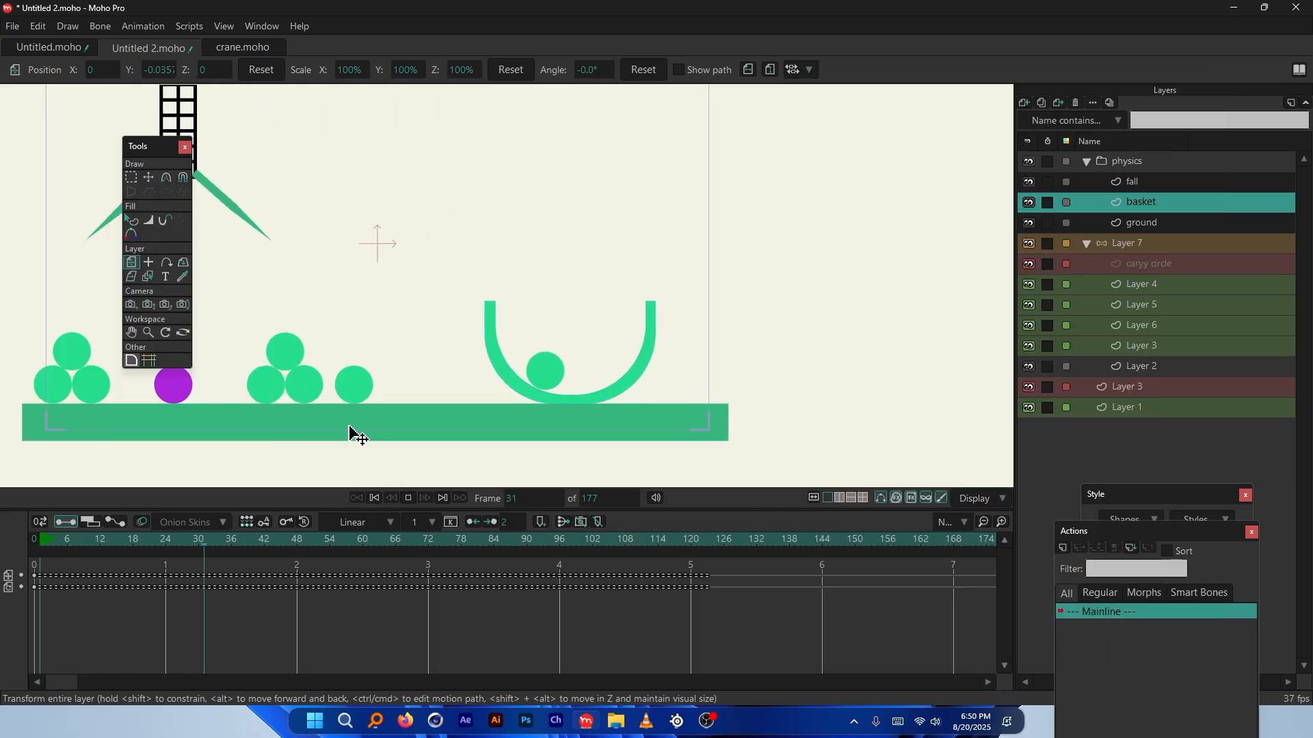
{"action": "scroll", "coordinate": [585, 402], "scroll_direction": "up", "scroll_amount": 3}
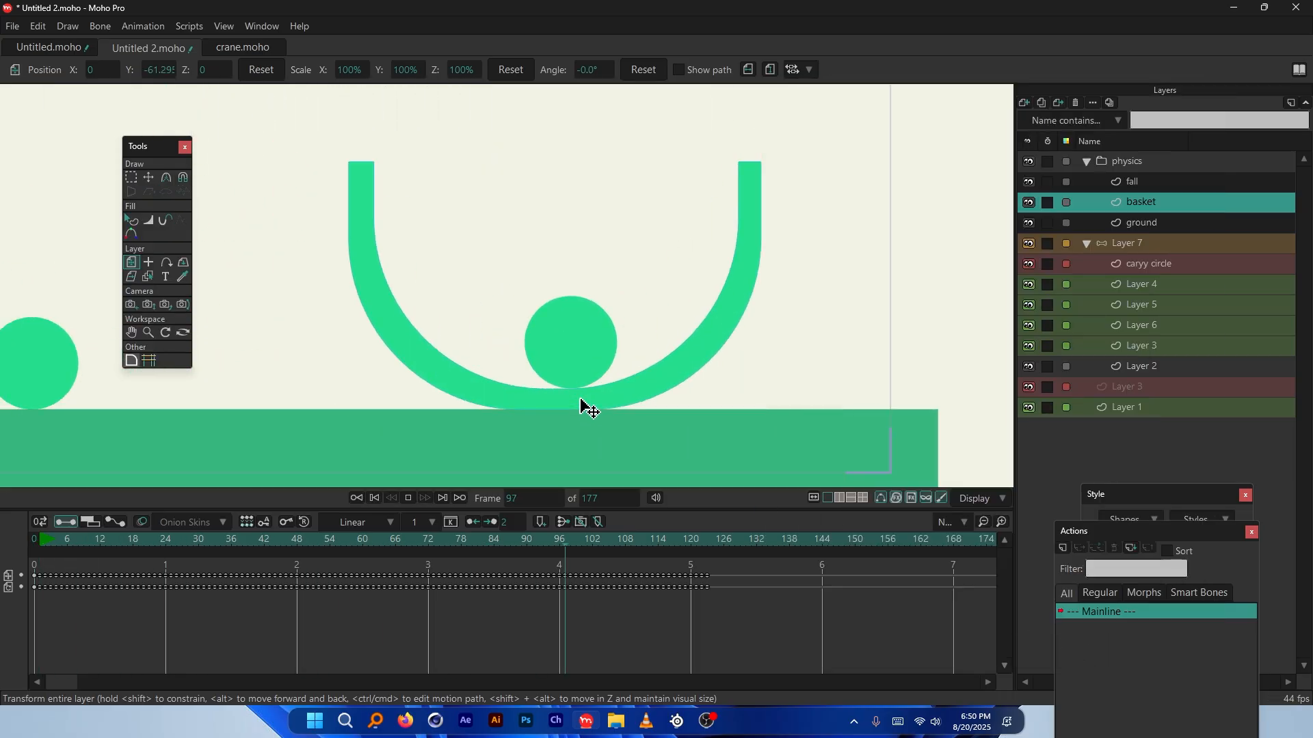
{"action": "scroll", "coordinate": [584, 401], "scroll_direction": "down", "scroll_amount": 3}
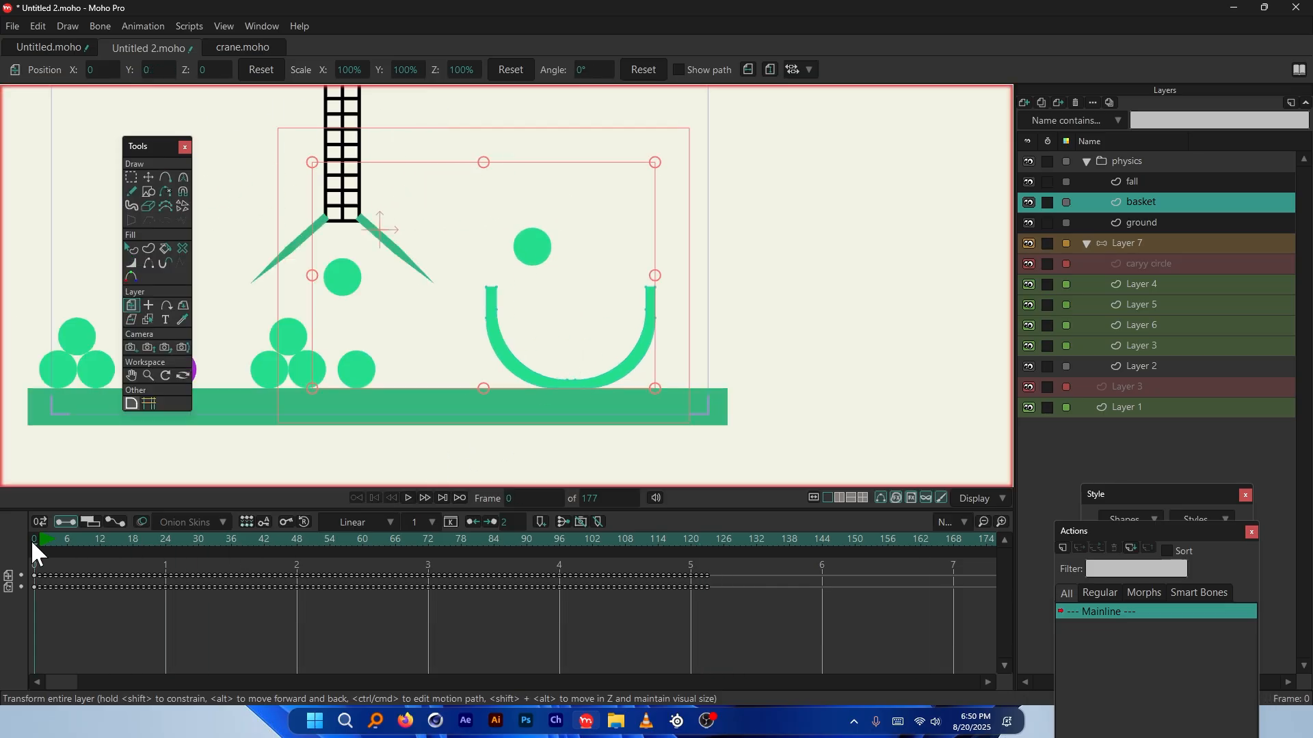
{"action": "scroll", "coordinate": [580, 393], "scroll_direction": "up", "scroll_amount": 2}
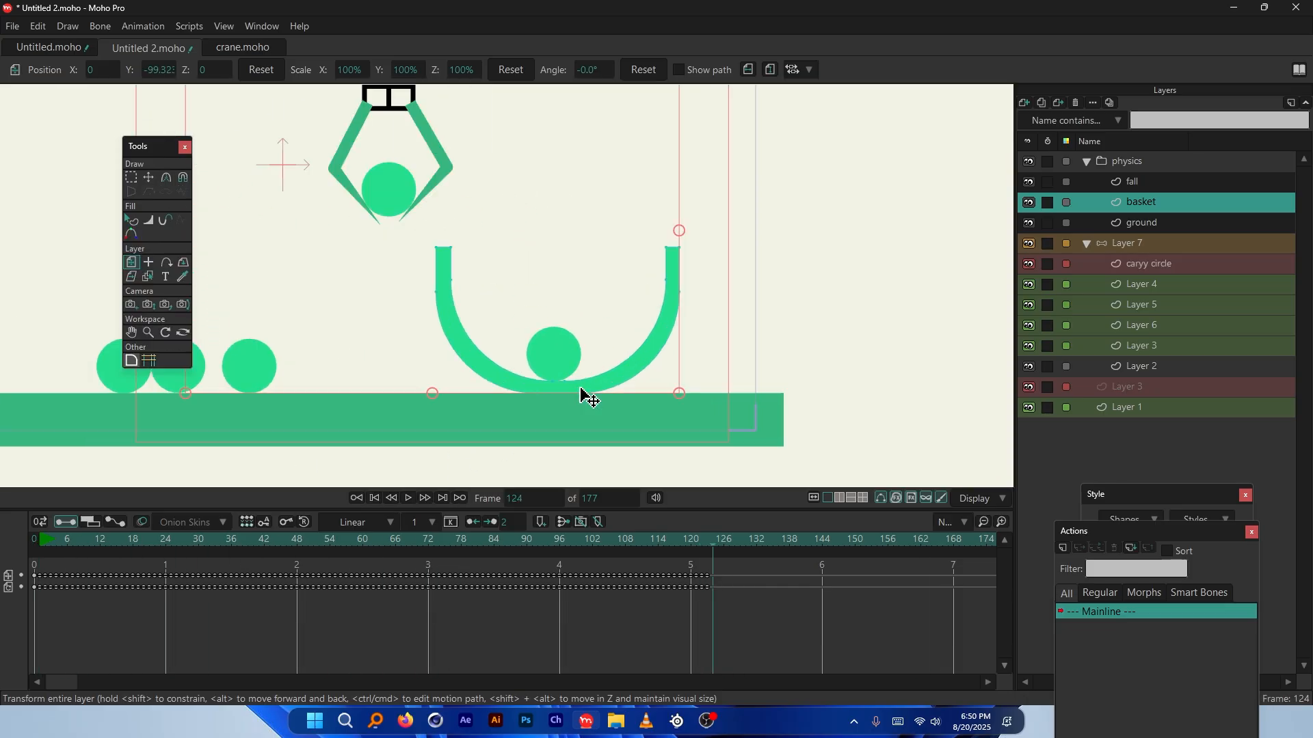
{"action": "key", "text": "space"}
{"action": "key", "text": "shift+ctrl+Left"}
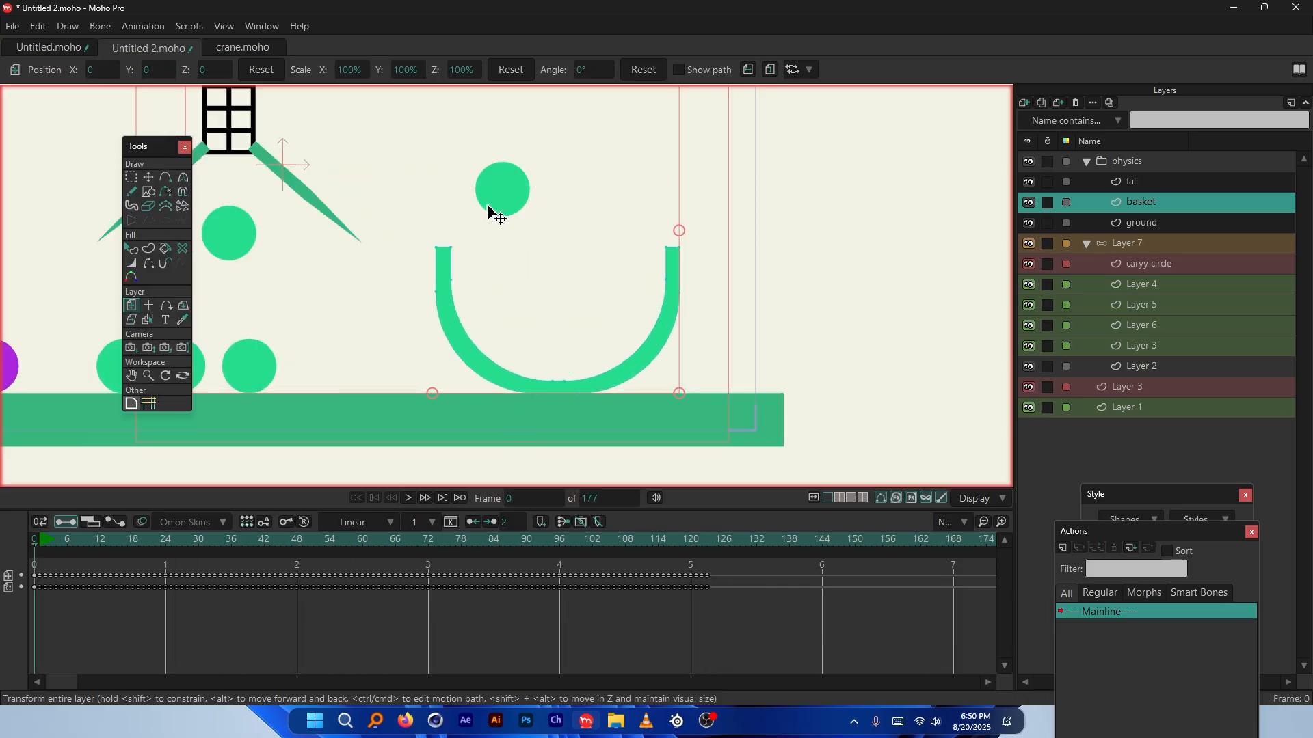
Replay the simulation from the start, stop it, and select the fall layer
{"action": "key", "text": "space"}
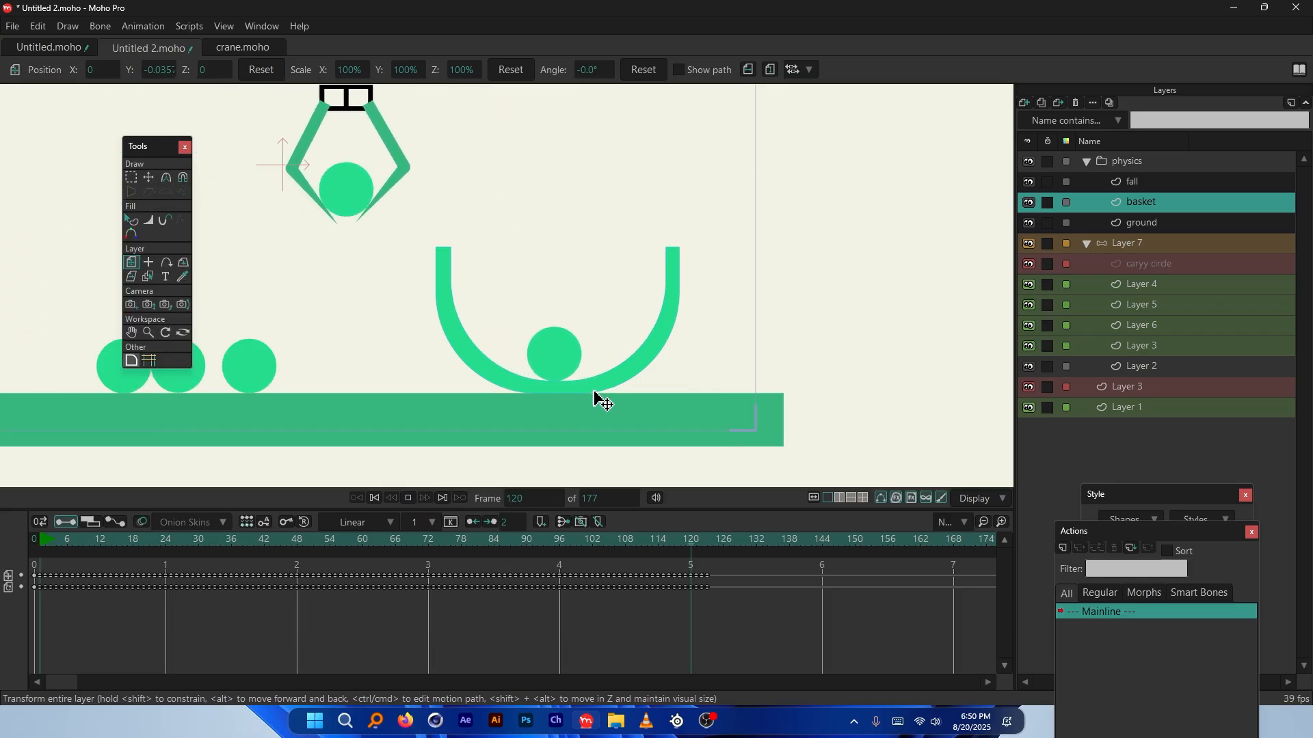
{"action": "scroll", "coordinate": [558, 390], "scroll_direction": "up", "scroll_amount": 3}
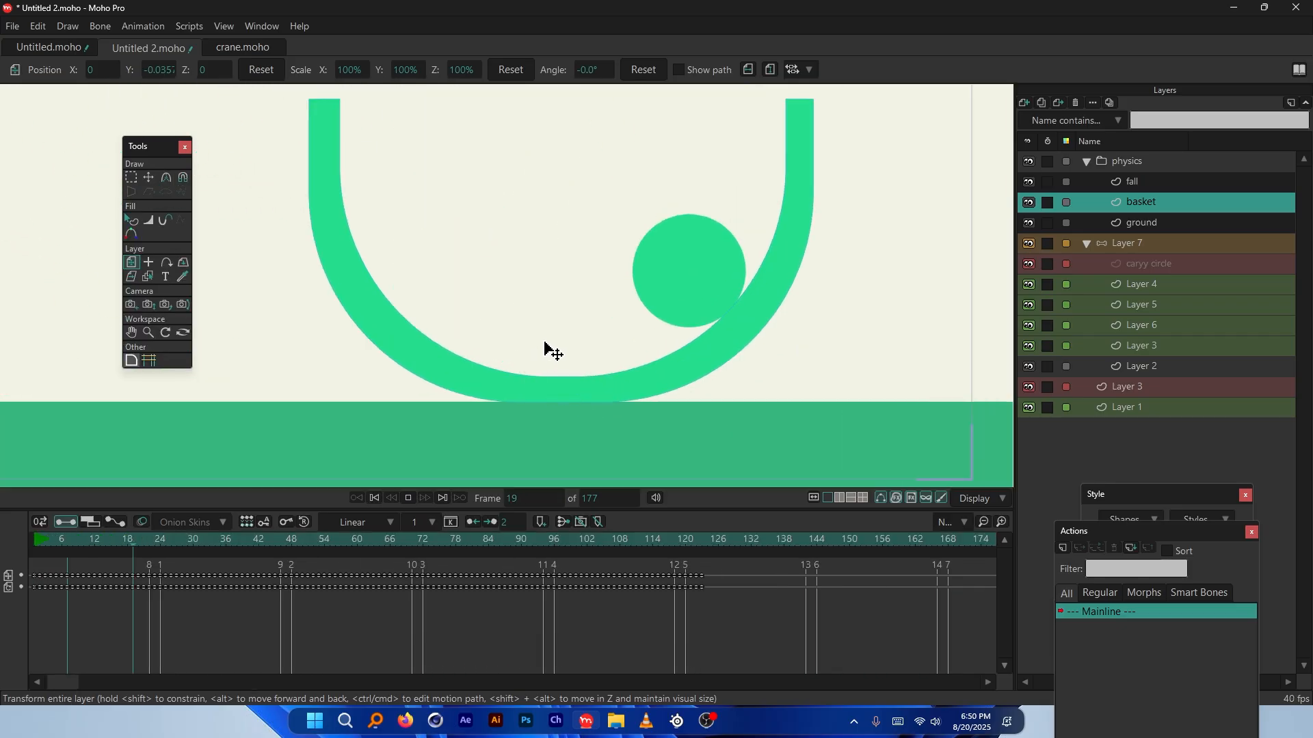
{"action": "key", "text": "space"}
{"action": "scroll", "coordinate": [568, 308], "scroll_direction": "down", "scroll_amount": 3}
{"action": "left_click_drag", "start_coordinate": [59, 681], "coordinate": [126, 680]}
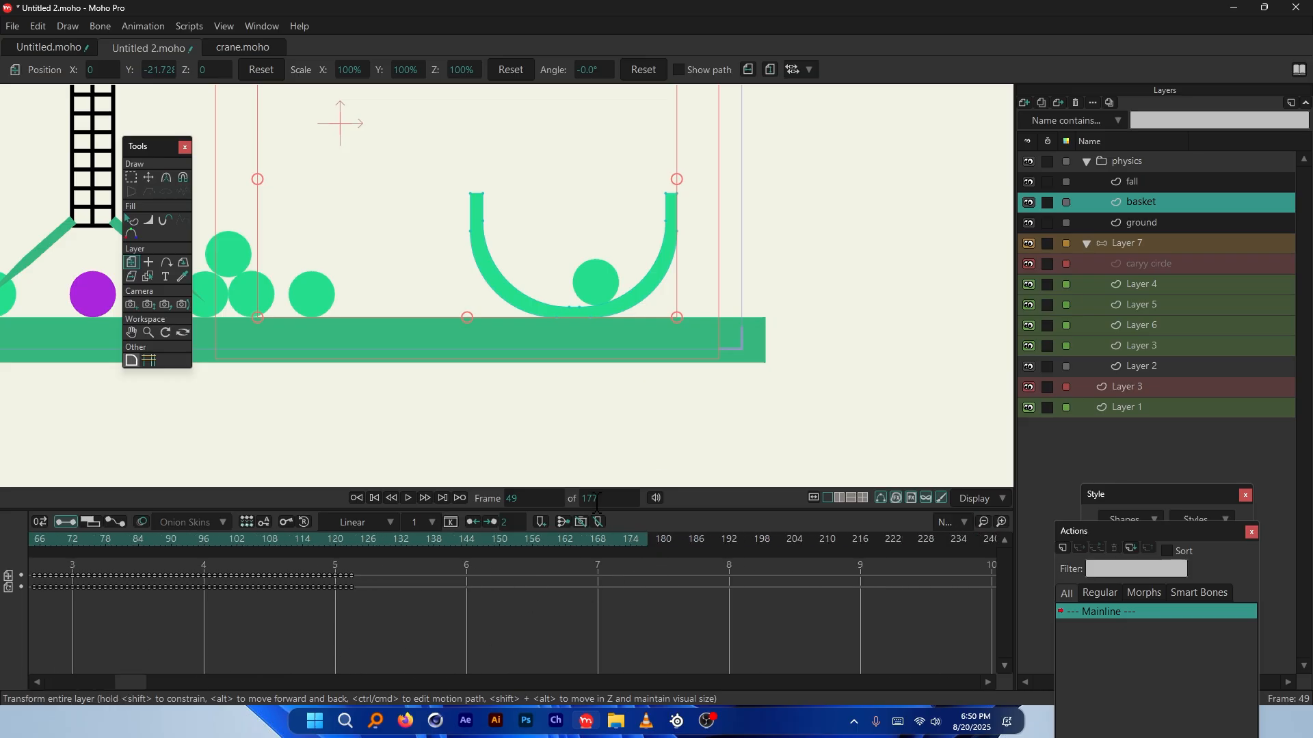
{"action": "left_click", "coordinate": [1143, 182]}
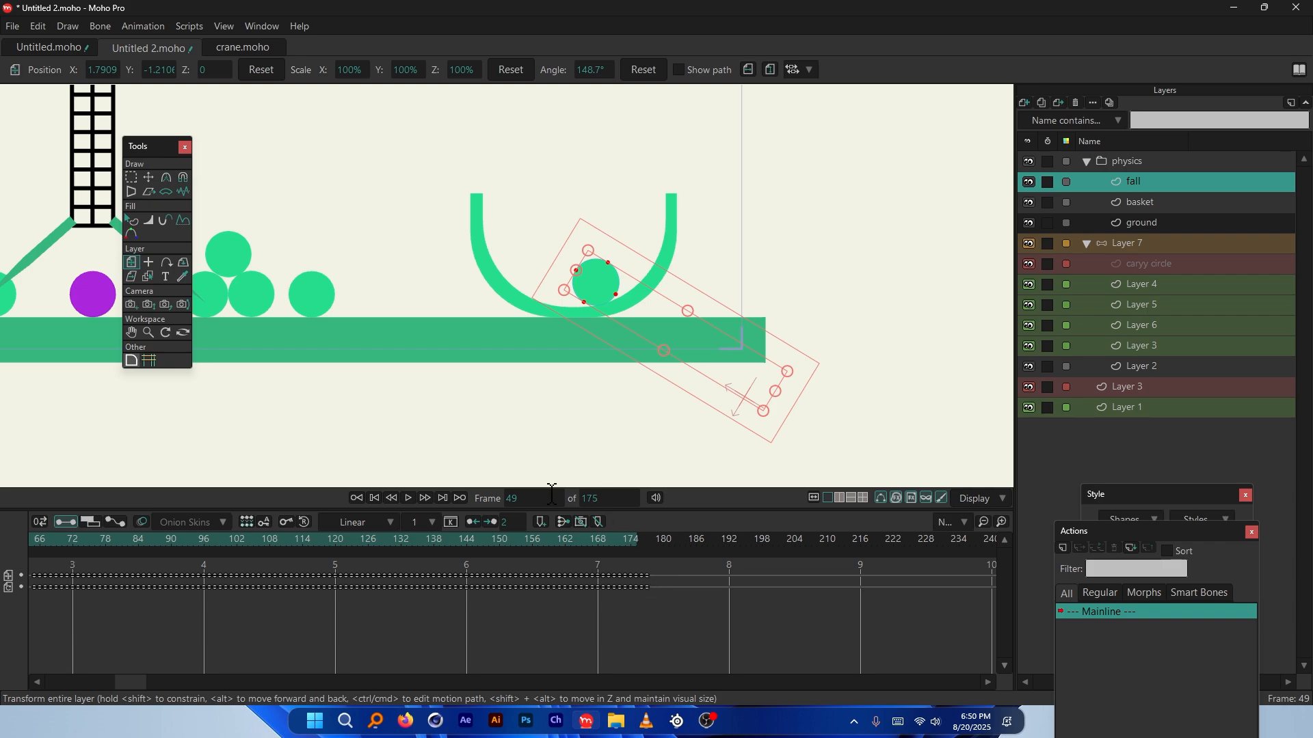
Set the end frame to 1000, then replay from frame 0 to see the ball settle in the bowl
{"action": "double_click", "coordinate": [592, 499]}
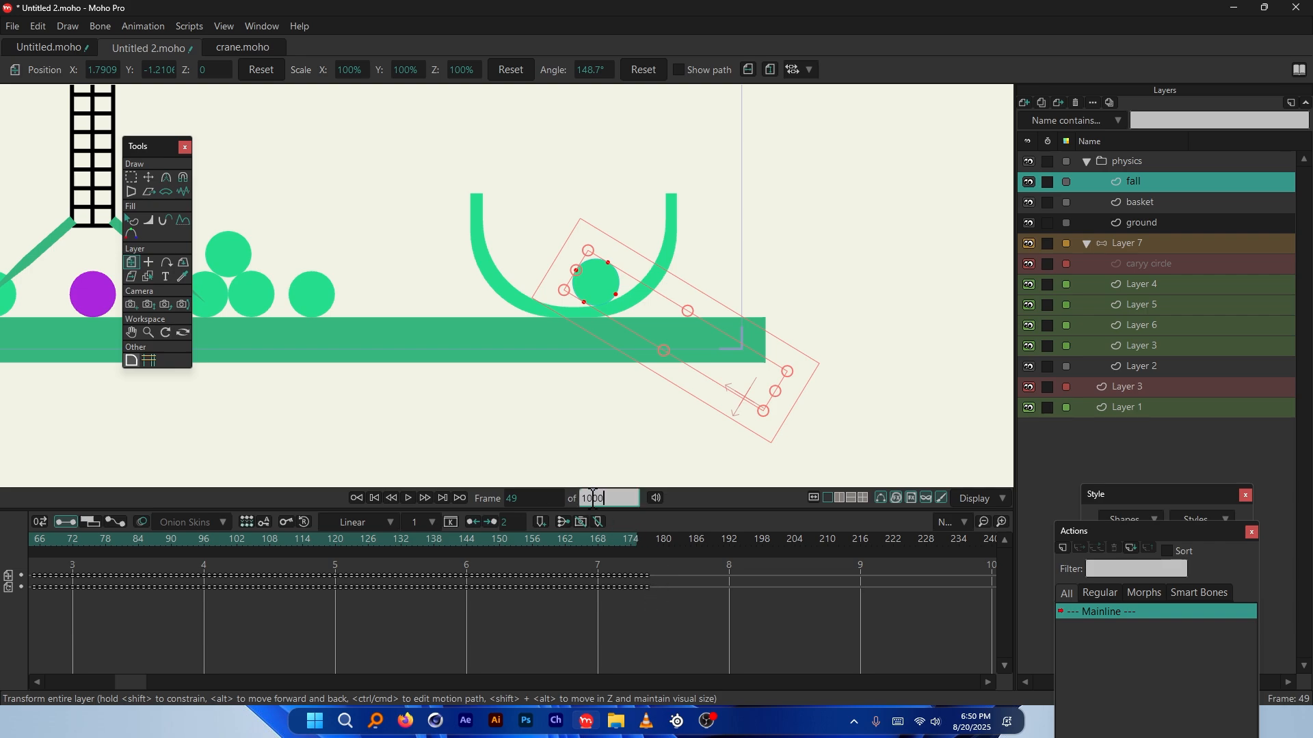
{"action": "key", "text": "Return"}
{"action": "key", "text": "space"}
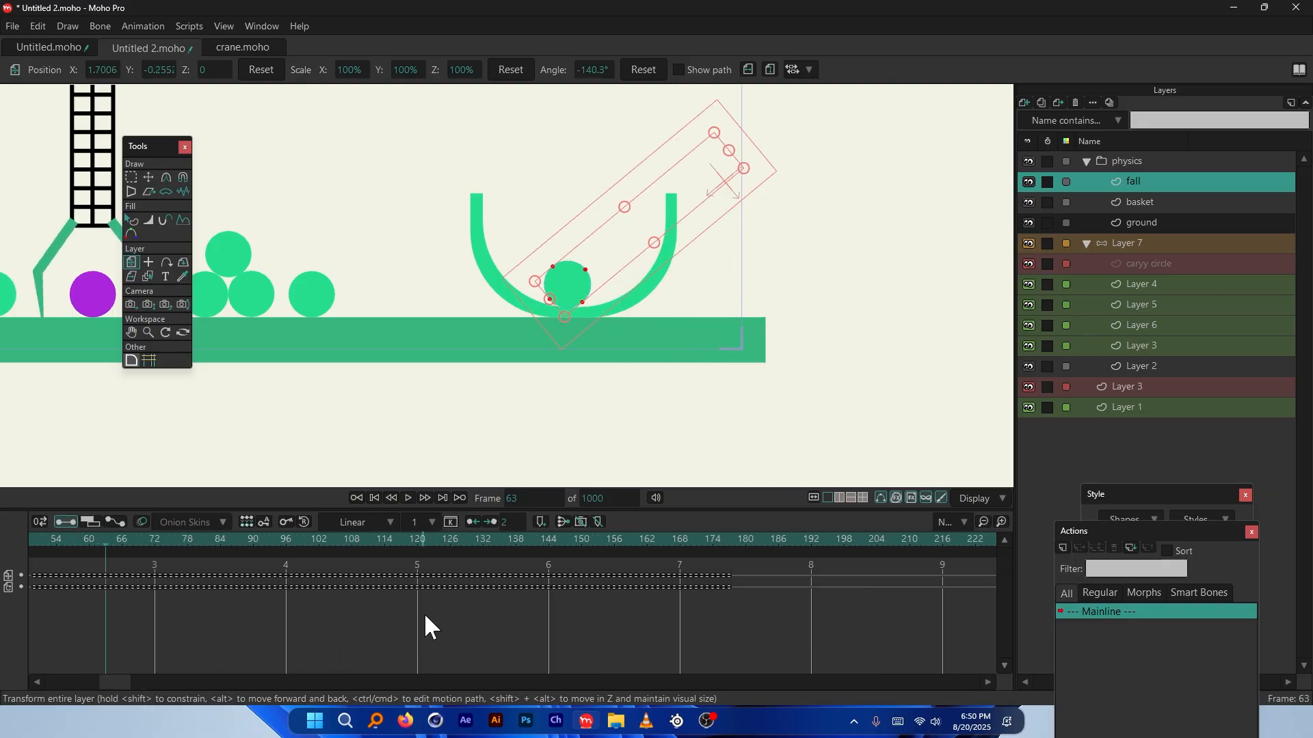
{"action": "scroll", "coordinate": [572, 404], "scroll_direction": "down", "scroll_amount": 3}
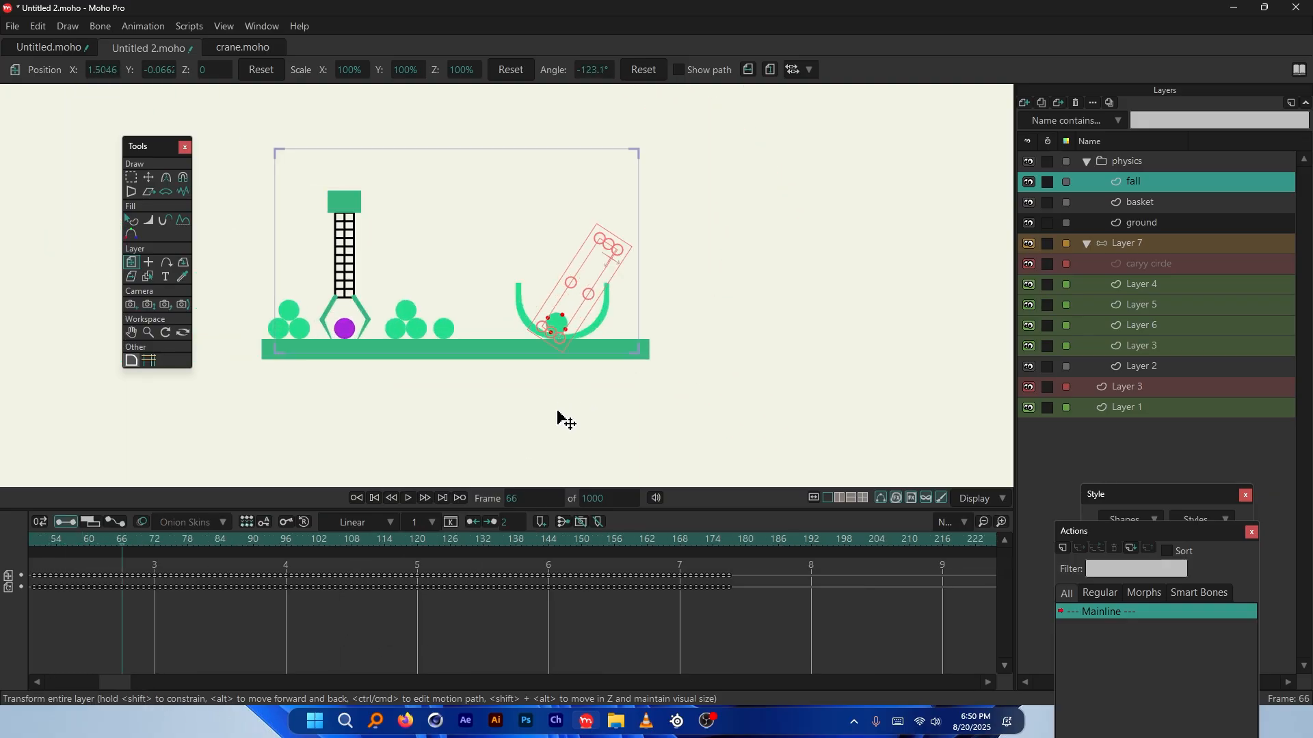
{"action": "key", "text": "ctrl+shift+Left"}
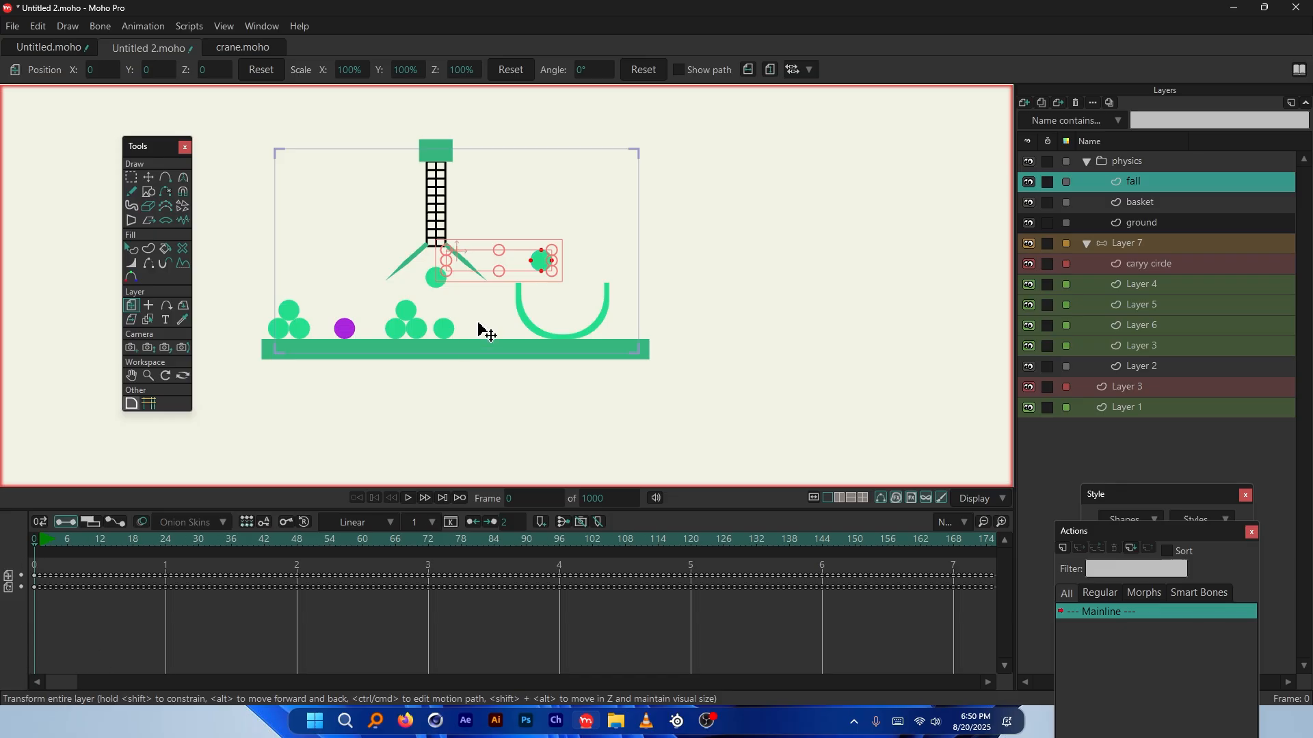
{"action": "key", "text": "space"}
{"action": "scroll", "coordinate": [567, 338], "scroll_direction": "up", "scroll_amount": 5}
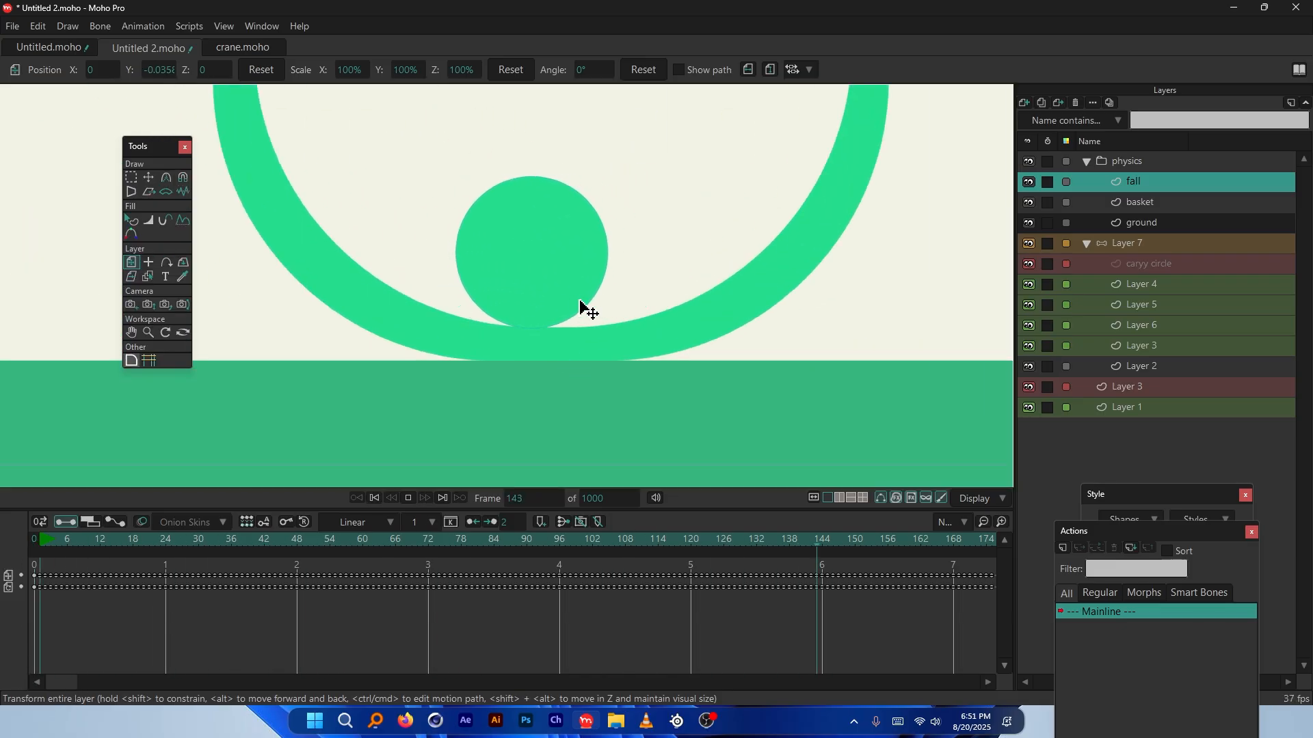
{"action": "key", "text": "space"}
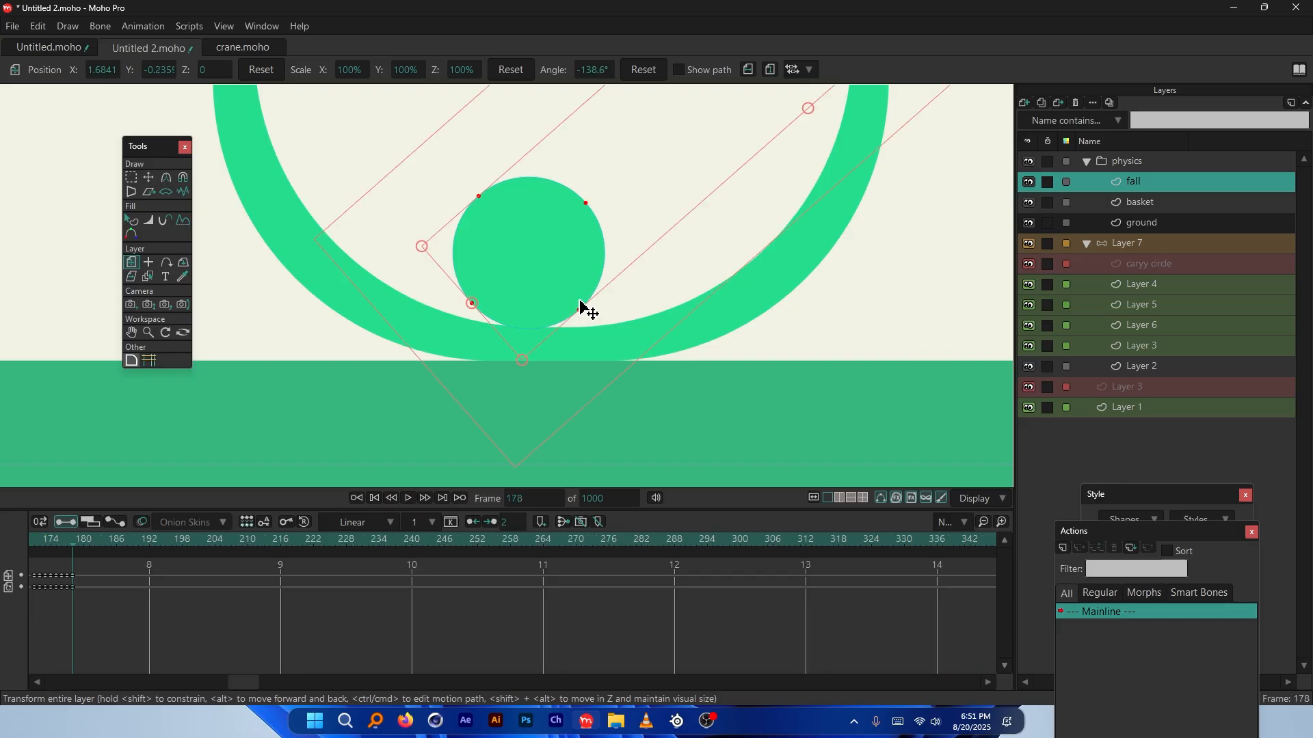
{"action": "left_click_drag", "start_coordinate": [251, 684], "coordinate": [60, 681]}
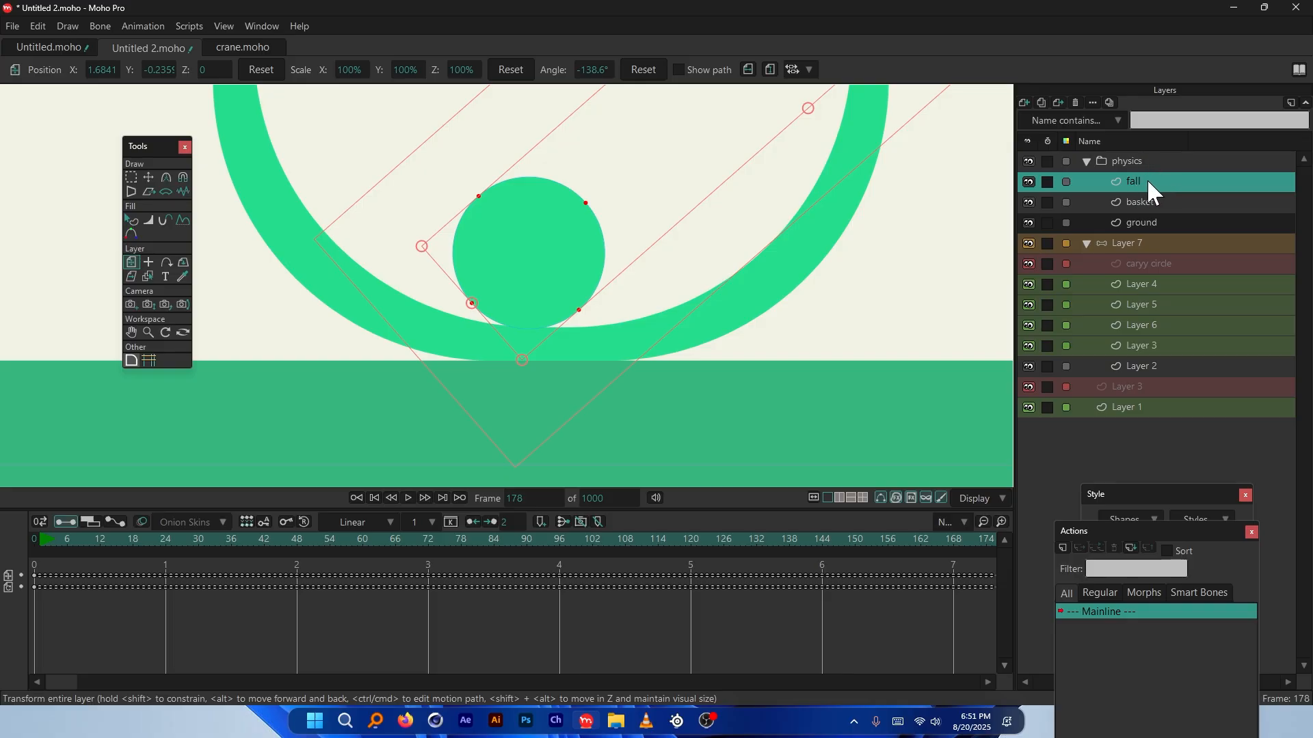
Move the fall layer to the top of the layer list, above the physics group, and inspect the landing
{"action": "left_click_drag", "start_coordinate": [1147, 179], "coordinate": [1163, 154]}
{"action": "left_click_drag", "start_coordinate": [1162, 153], "coordinate": [1160, 152]}
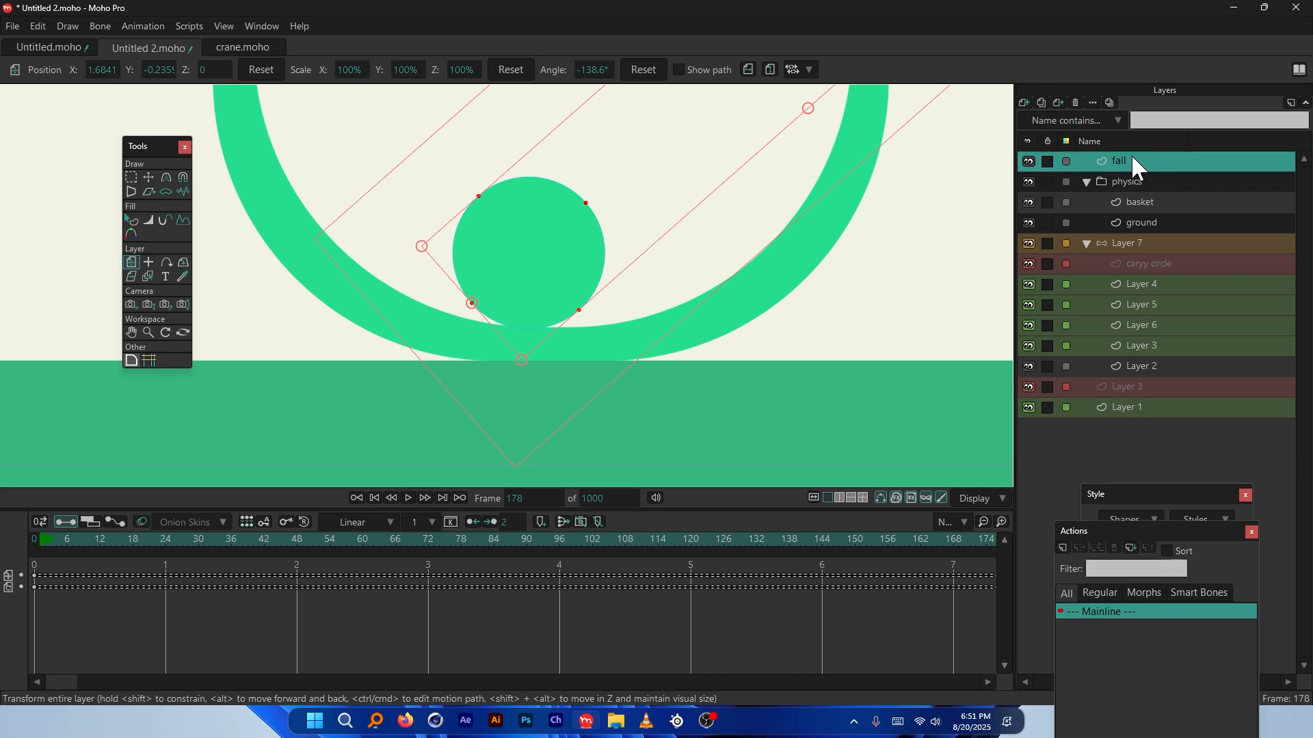
{"action": "scroll", "coordinate": [498, 375], "scroll_direction": "down", "scroll_amount": 5}
{"action": "scroll", "coordinate": [522, 333], "scroll_direction": "up", "scroll_amount": 1}
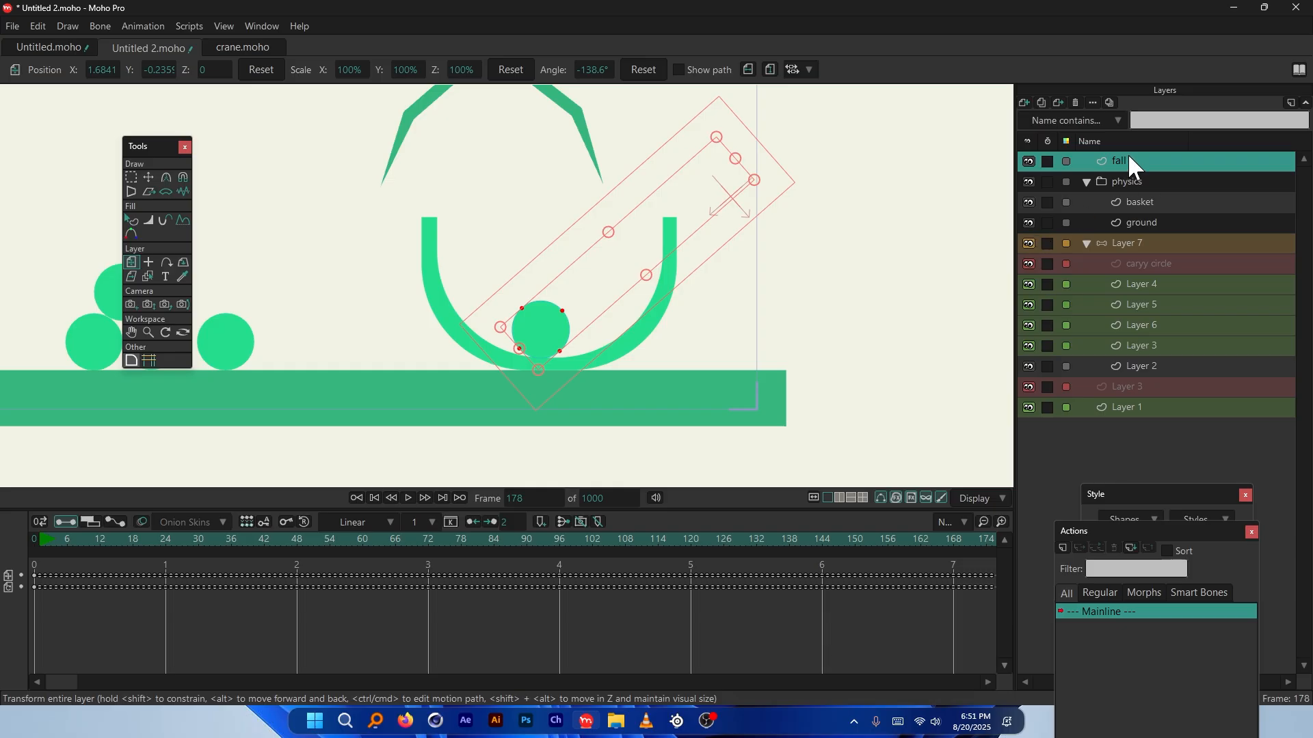
{"action": "scroll", "coordinate": [521, 255], "scroll_direction": "down", "scroll_amount": 2}
{"action": "scroll", "coordinate": [444, 383], "scroll_direction": "up", "scroll_amount": 1}
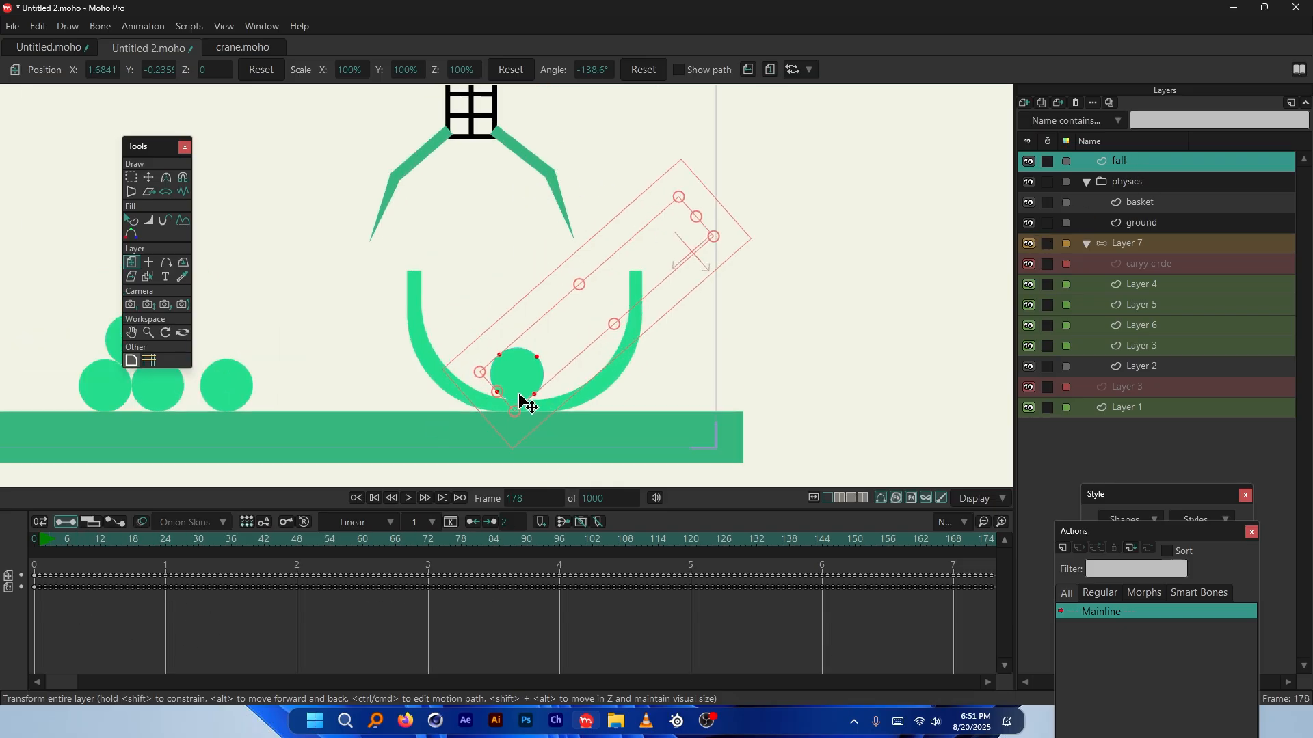
{"action": "scroll", "coordinate": [516, 382], "scroll_direction": "down", "scroll_amount": 2}
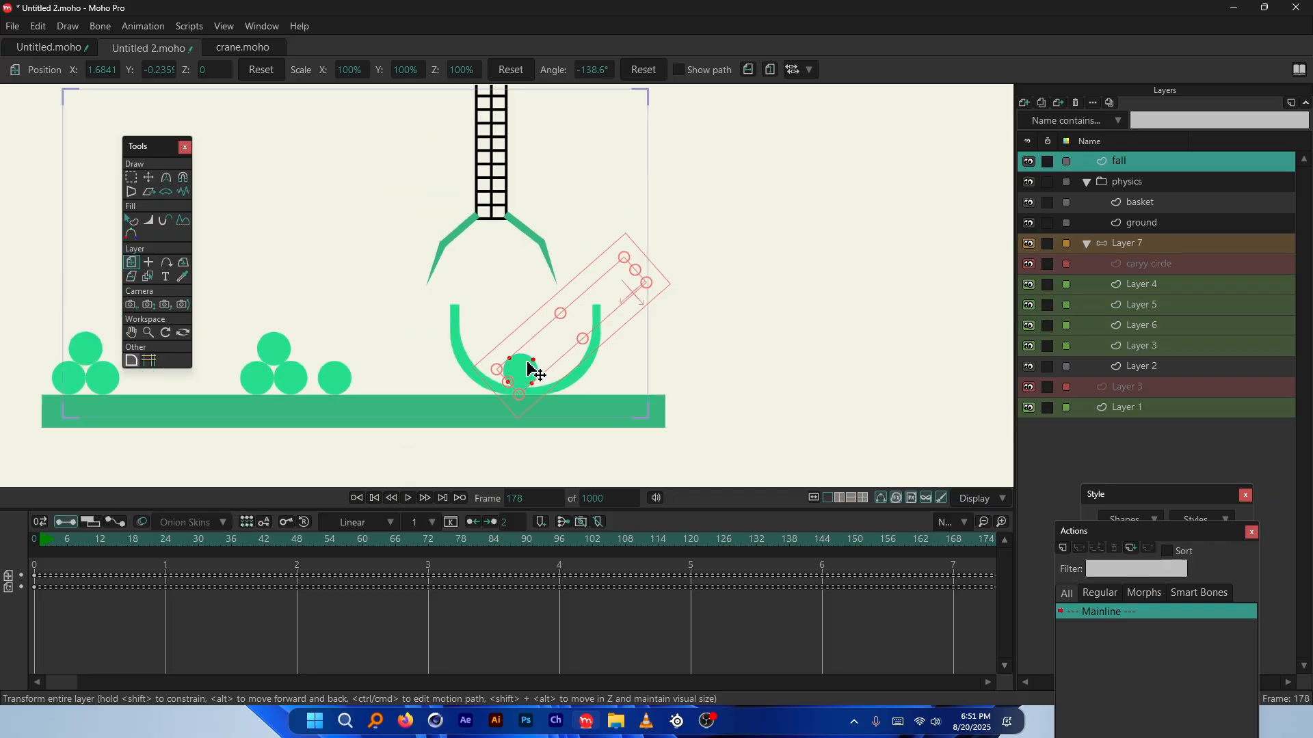
{"action": "scroll", "coordinate": [540, 348], "scroll_direction": "up", "scroll_amount": 1}
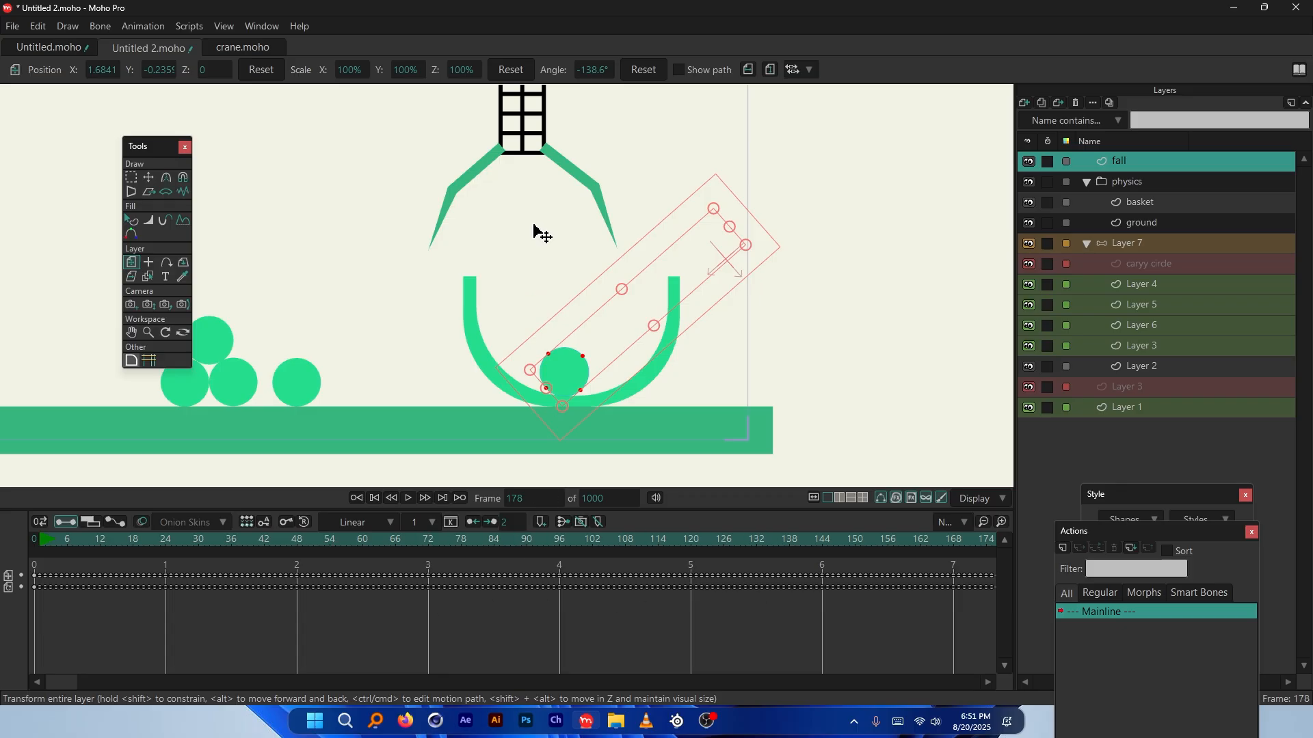
{"action": "scroll", "coordinate": [540, 233], "scroll_direction": "up", "scroll_amount": 1}
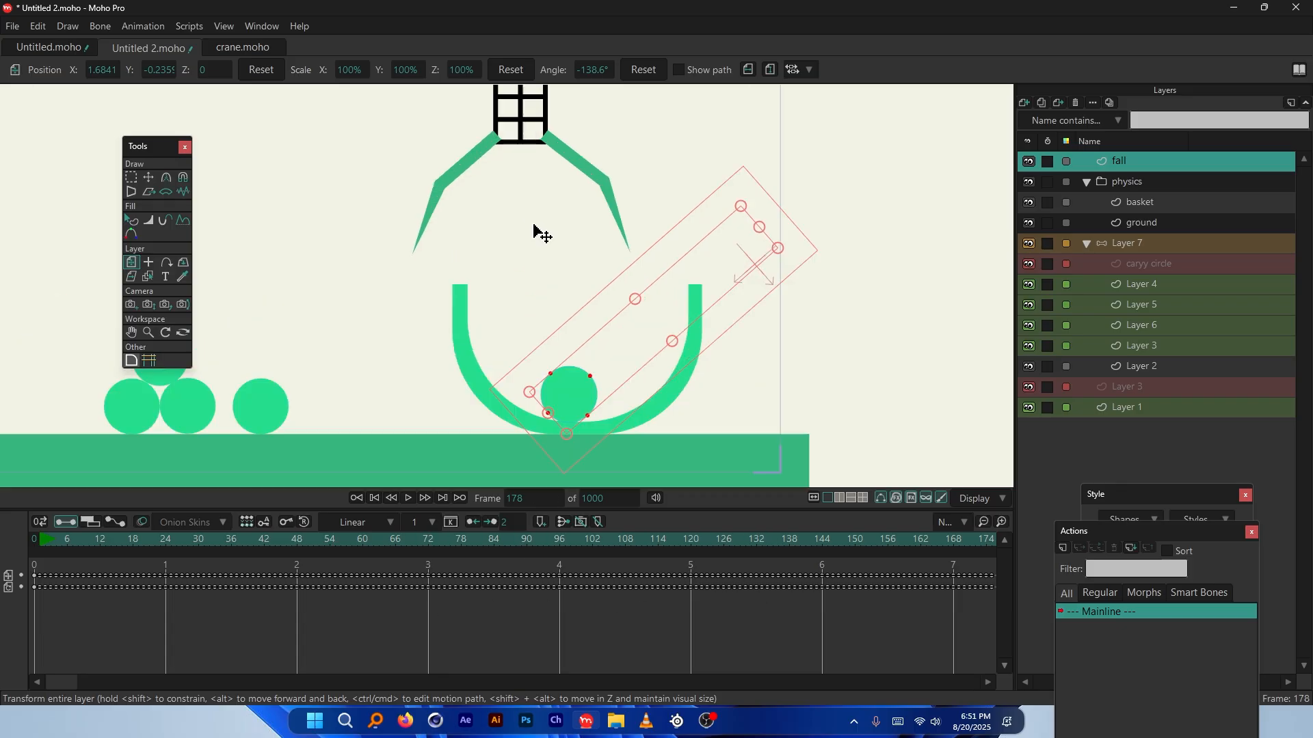
Delete all keyframes of the basket and ground layers
{"action": "left_click", "coordinate": [1142, 203]}
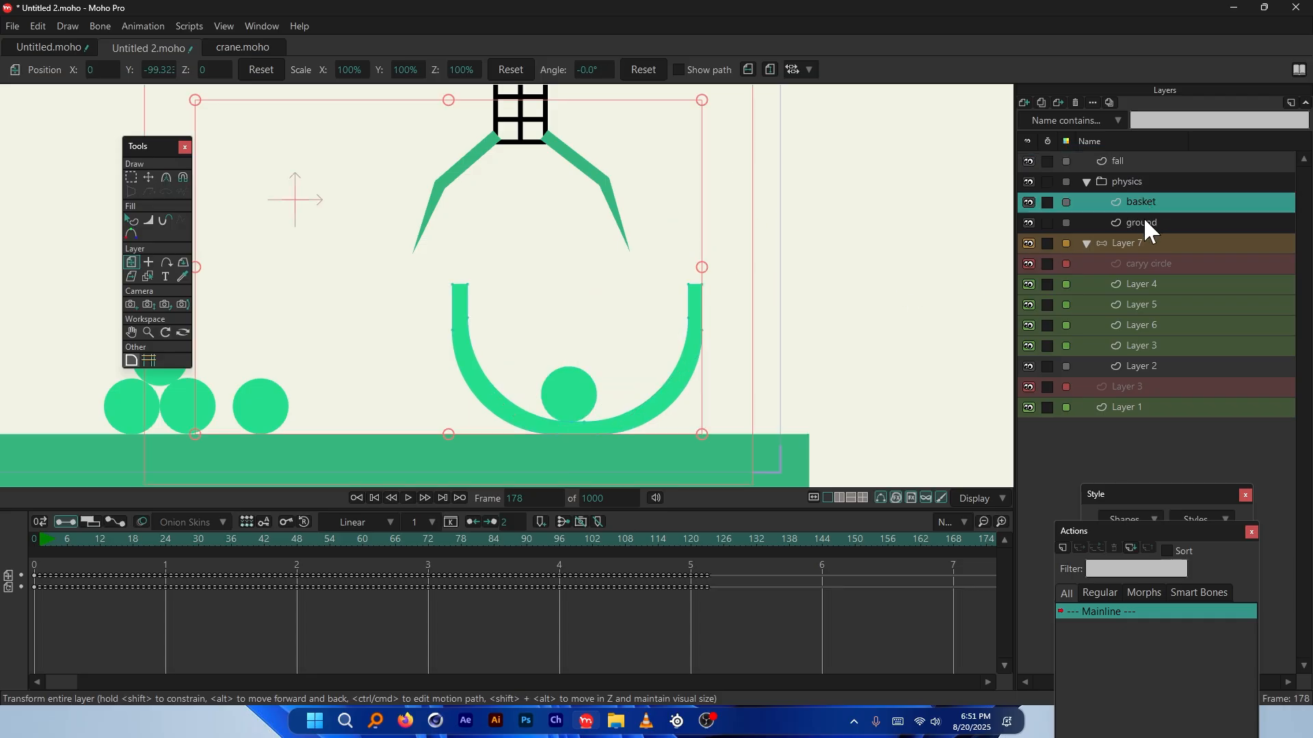
{"action": "left_click", "coordinate": [1144, 221], "text": "ctrl"}
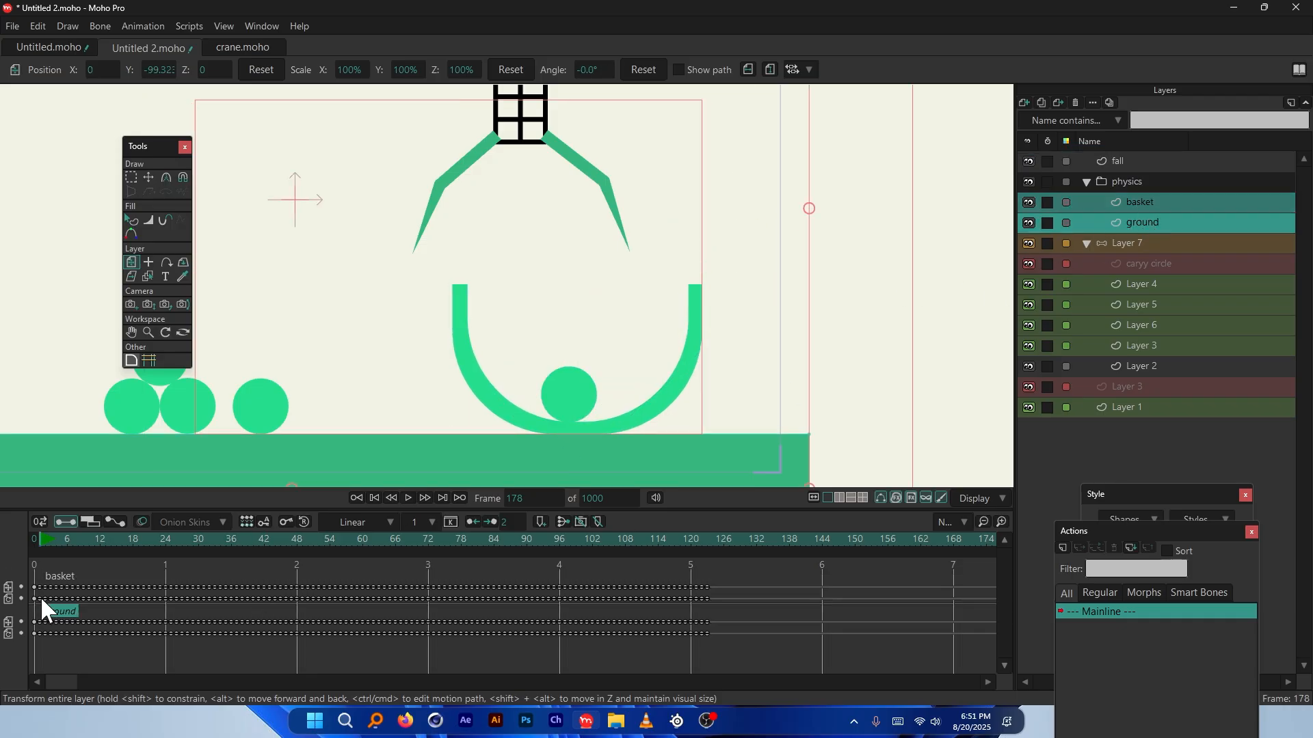
{"action": "left_click_drag", "start_coordinate": [754, 577], "coordinate": [38, 651]}
{"action": "key", "text": "Delete"}
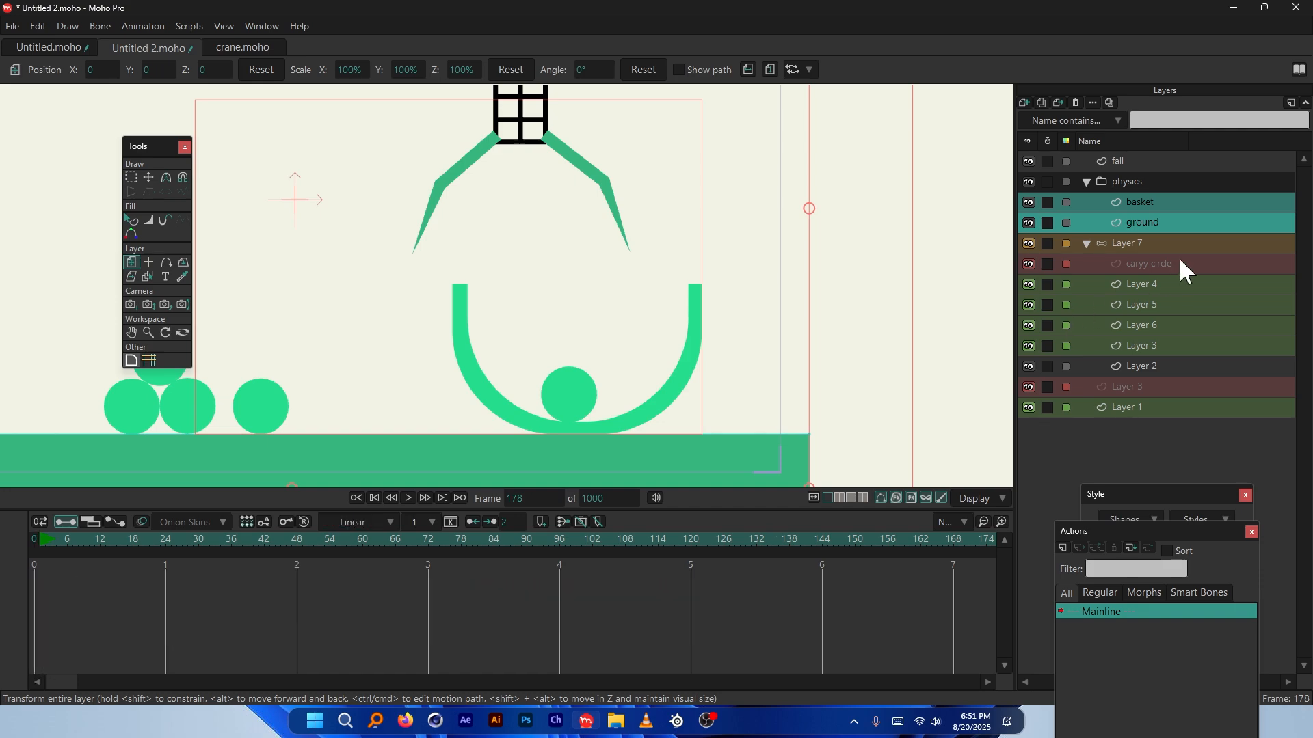
Move basket and ground out of the physics group, delete that group, and review basket settings
{"action": "left_click_drag", "start_coordinate": [1129, 211], "coordinate": [1140, 174]}
{"action": "left_click", "coordinate": [1122, 221]}
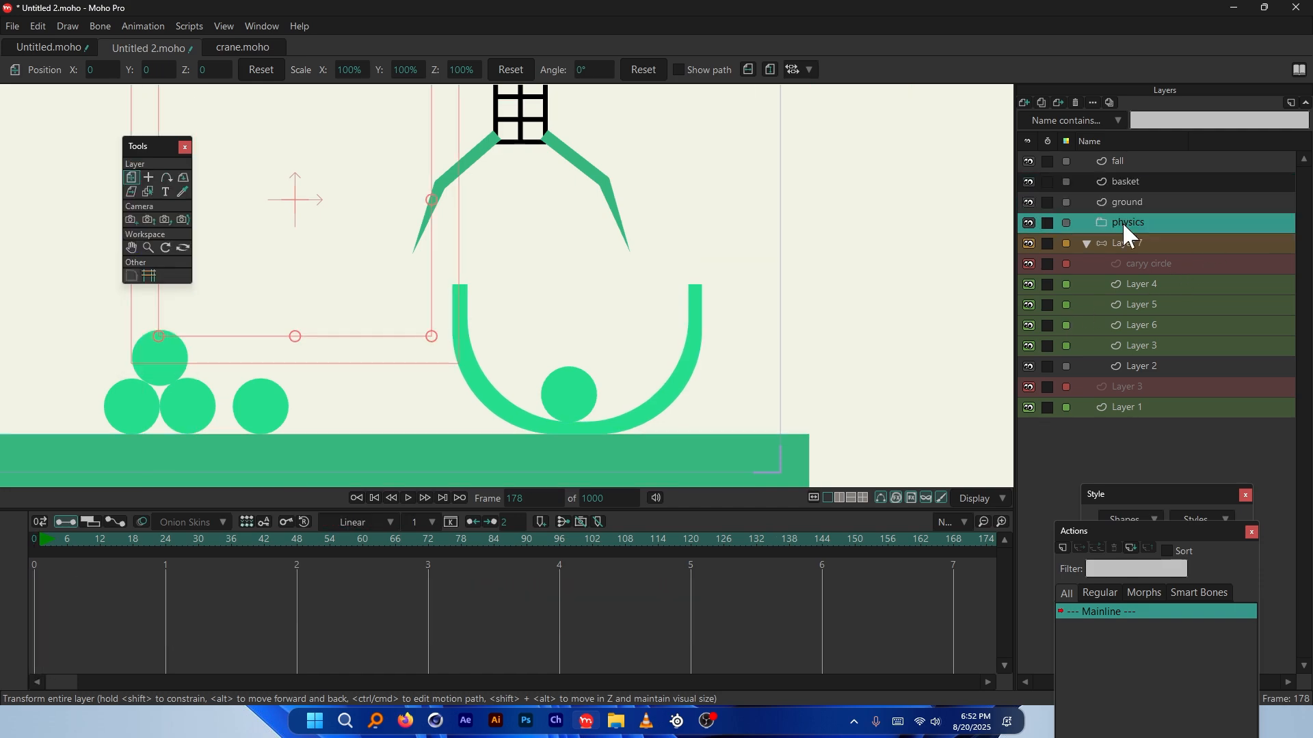
{"action": "left_click", "coordinate": [1077, 102]}
{"action": "left_click", "coordinate": [1110, 159]}
{"action": "left_click", "coordinate": [1129, 179]}
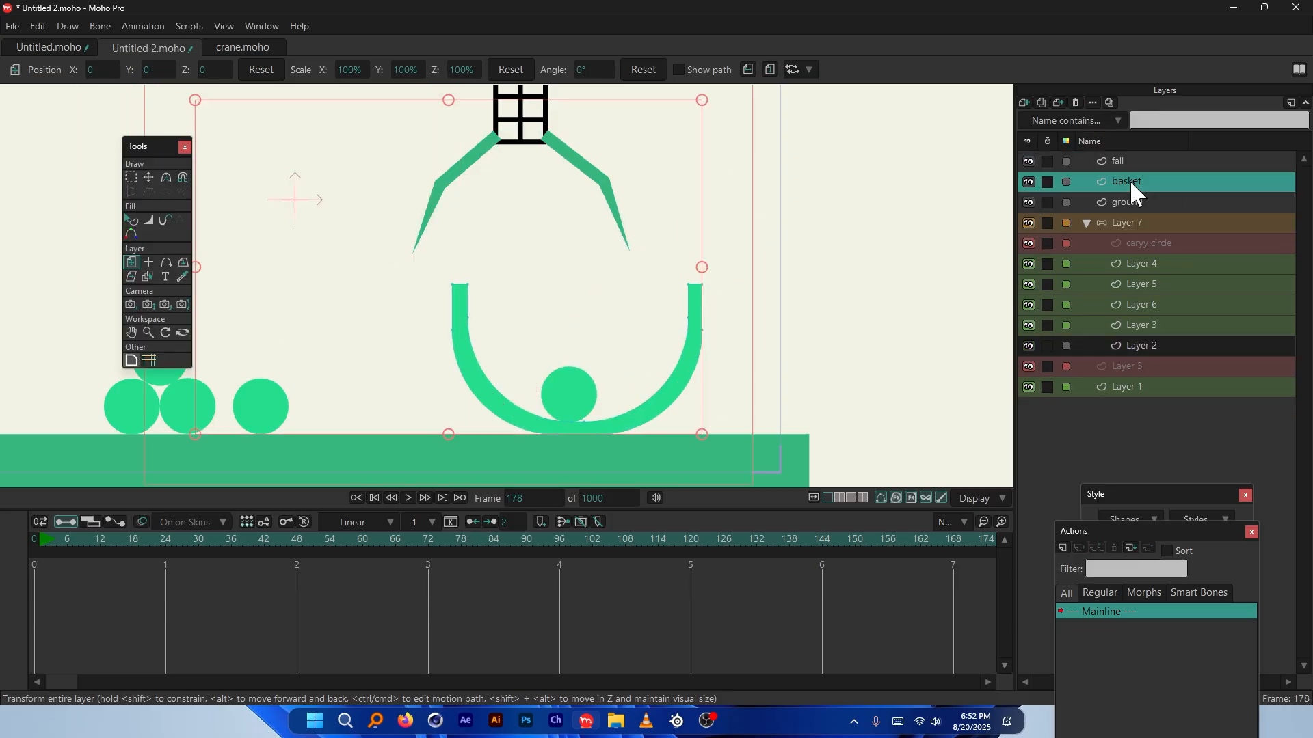
{"action": "double_click", "coordinate": [1143, 181]}
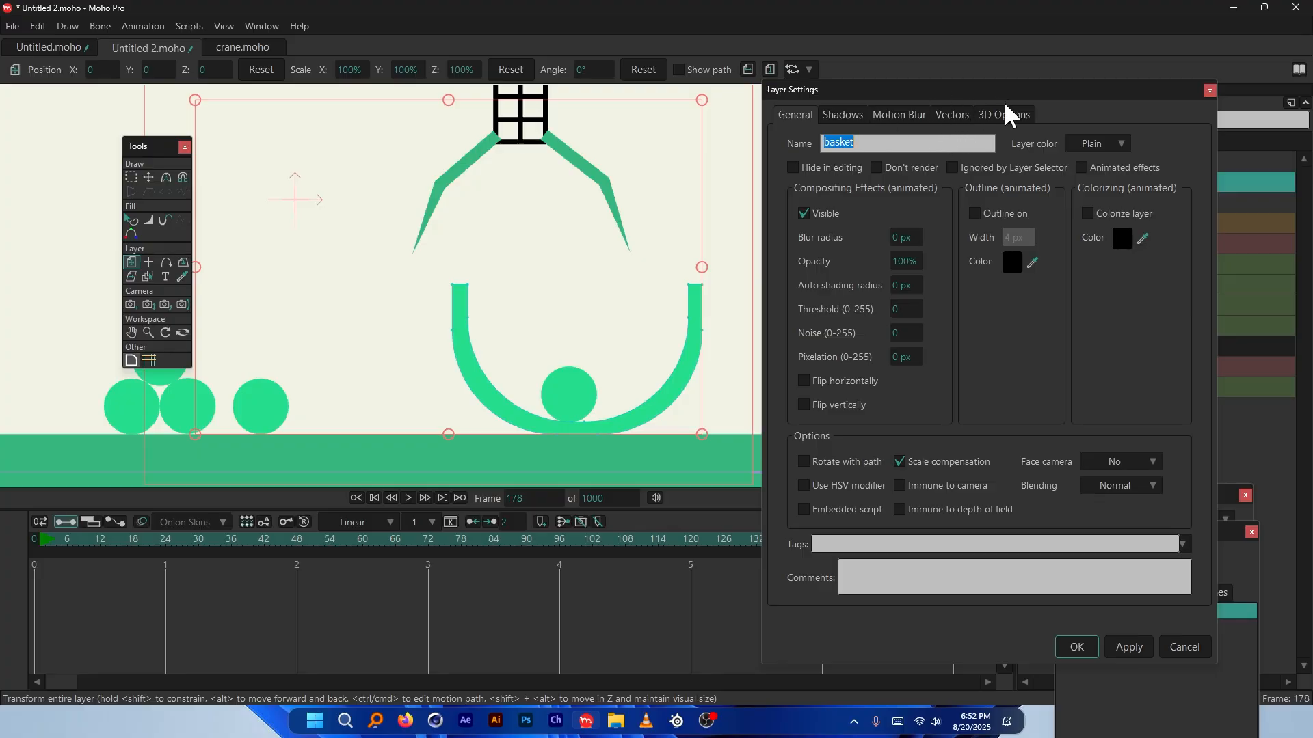
{"action": "left_click", "coordinate": [1210, 90]}
Play the animation from the first frame to check the result
{"action": "left_click", "coordinate": [26, 542]}
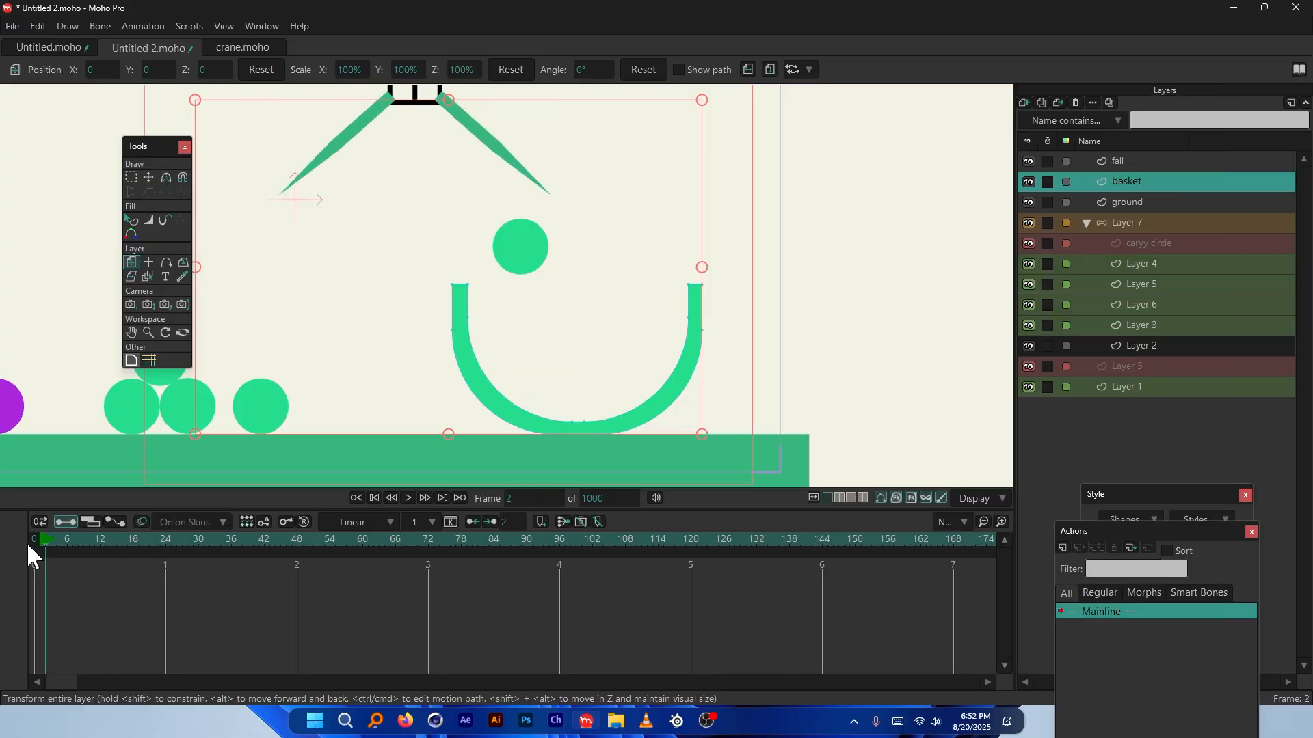
{"action": "key", "text": "space"}
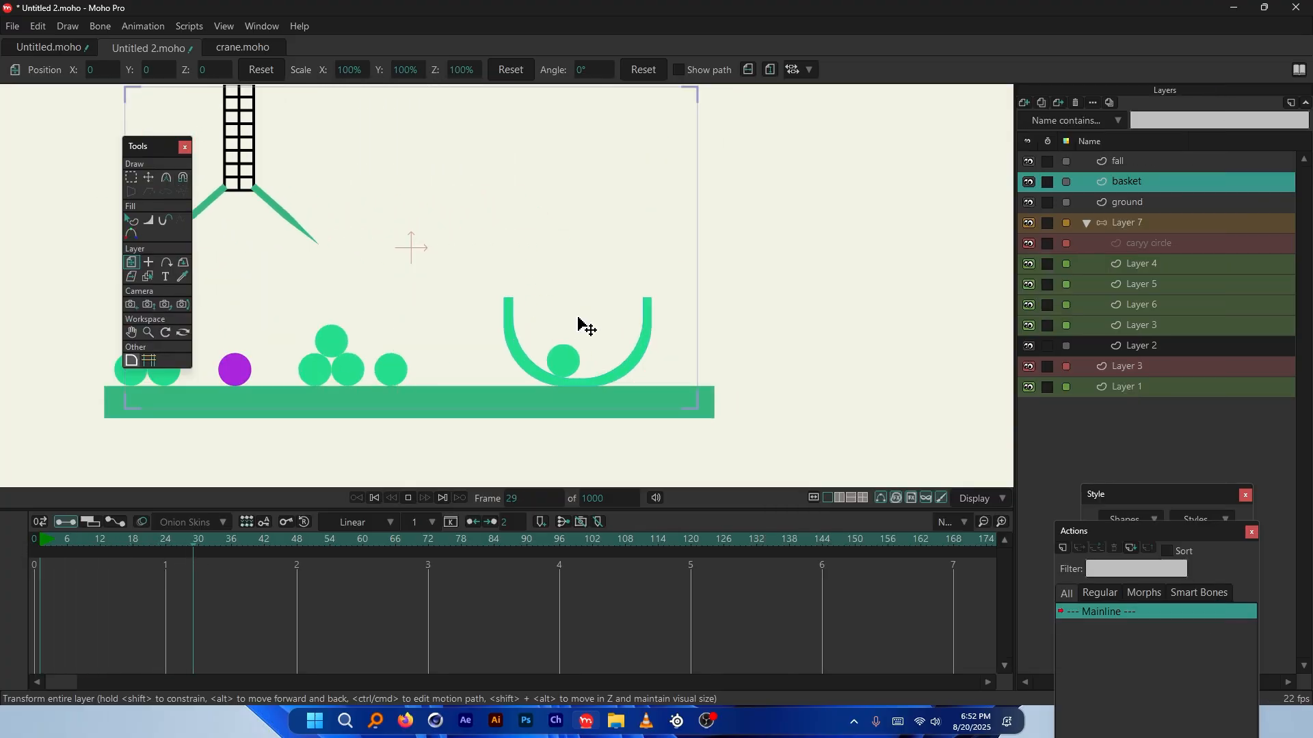
{"action": "scroll", "coordinate": [585, 342], "scroll_direction": "up", "scroll_amount": 3}
{"action": "key", "text": "space"}
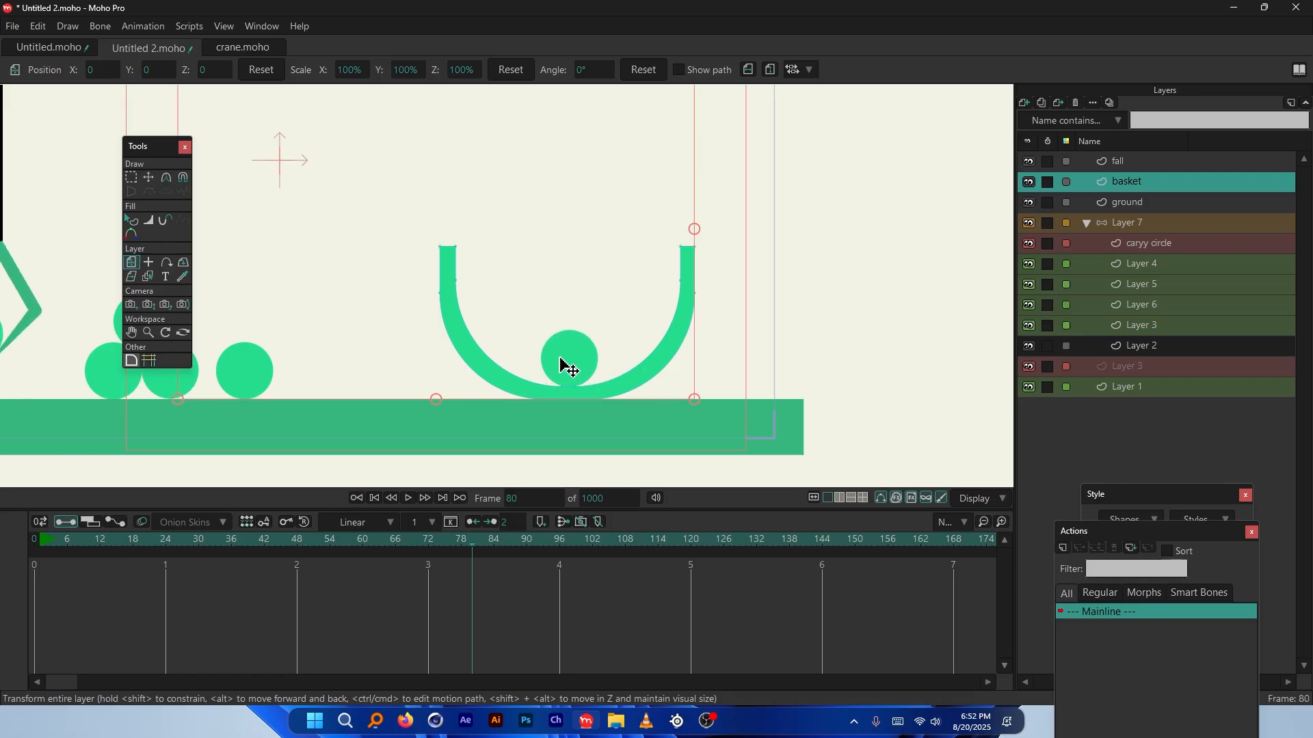
{"action": "scroll", "coordinate": [599, 352], "scroll_direction": "down", "scroll_amount": 3}
{"action": "scroll", "coordinate": [622, 174], "scroll_direction": "up", "scroll_amount": 1}
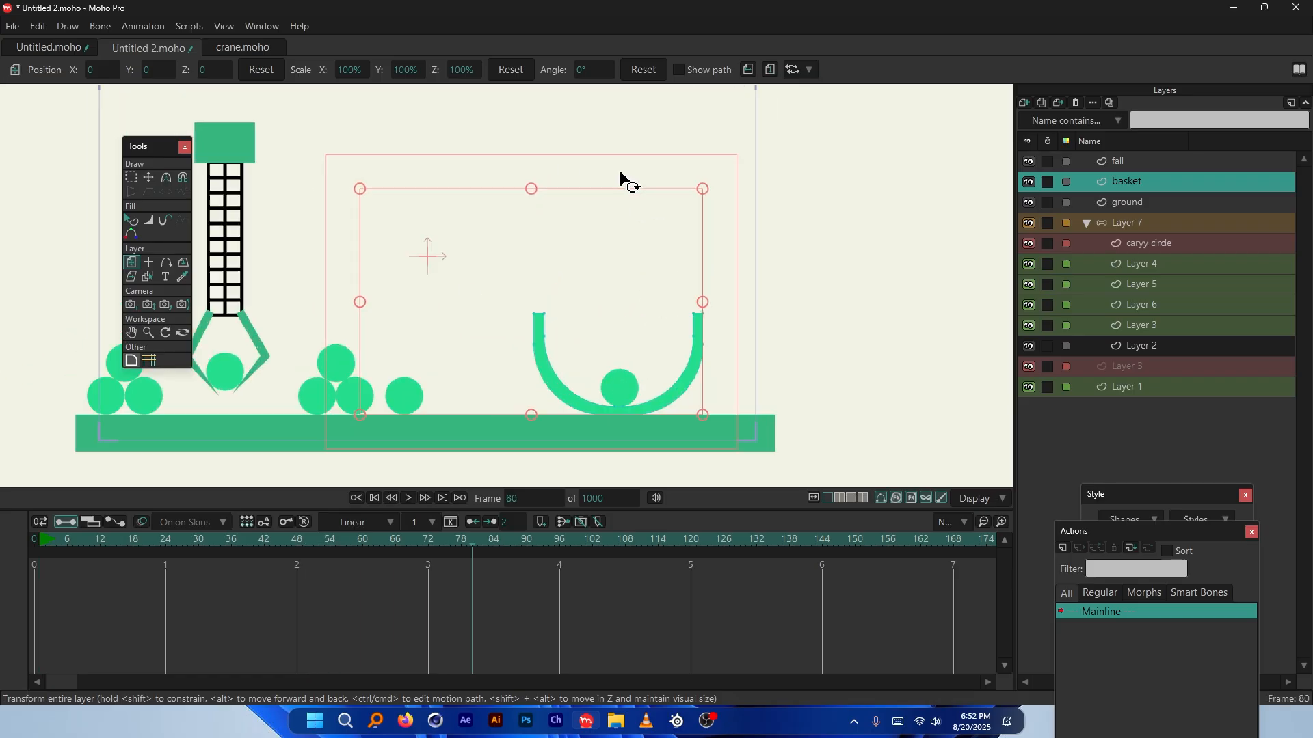
Select the fall layer's keyframes and shift them later in the timeline
{"action": "left_click", "coordinate": [1118, 169]}
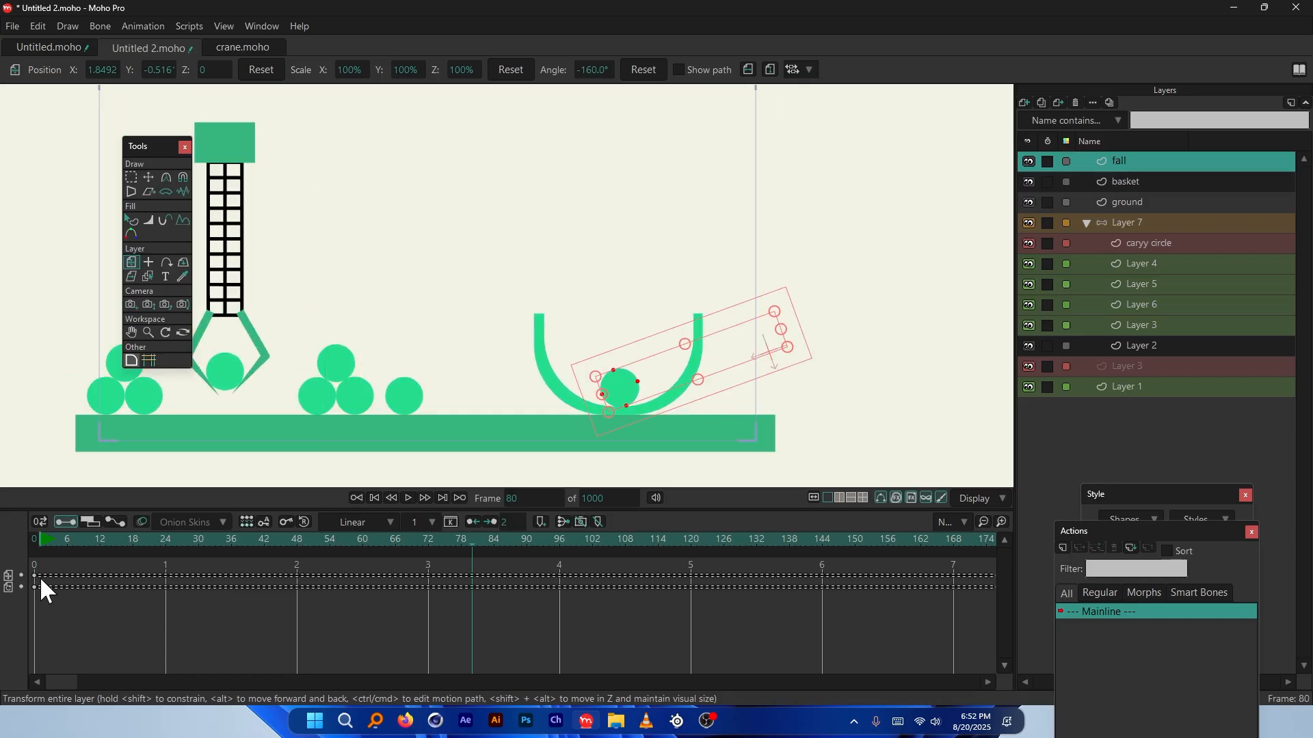
{"action": "left_click_drag", "start_coordinate": [40, 566], "coordinate": [558, 612]}
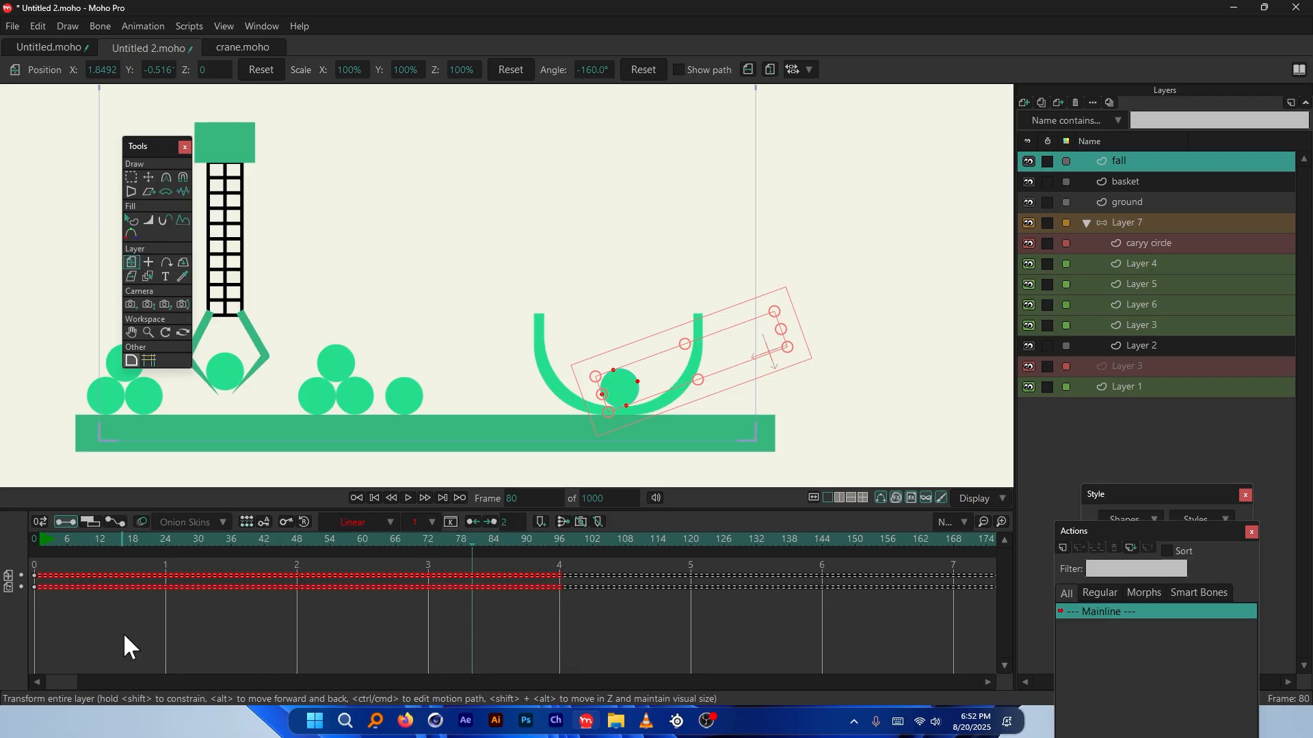
{"action": "left_click_drag", "start_coordinate": [70, 680], "coordinate": [134, 681]}
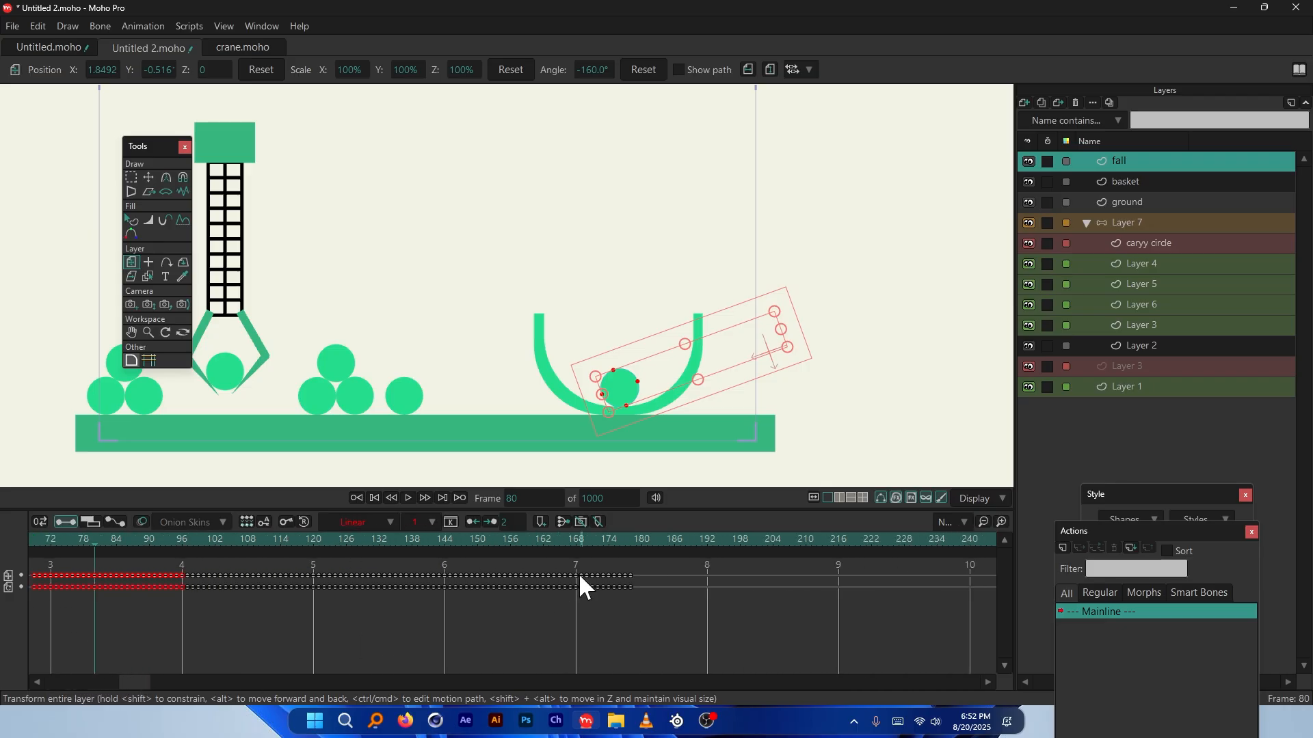
{"action": "left_click_drag", "start_coordinate": [599, 594], "coordinate": [903, 632]}
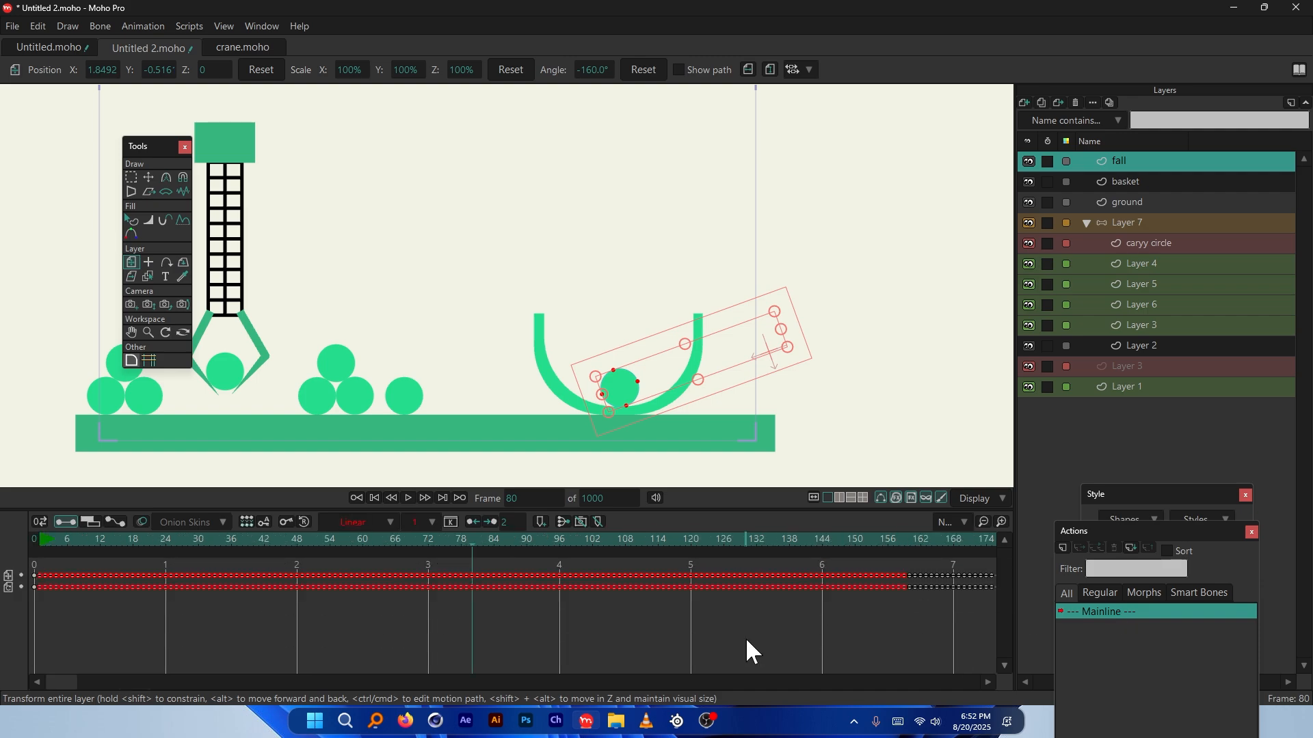
{"action": "left_click_drag", "start_coordinate": [65, 682], "coordinate": [146, 682]}
{"action": "left_click_drag", "start_coordinate": [668, 559], "coordinate": [516, 622]}
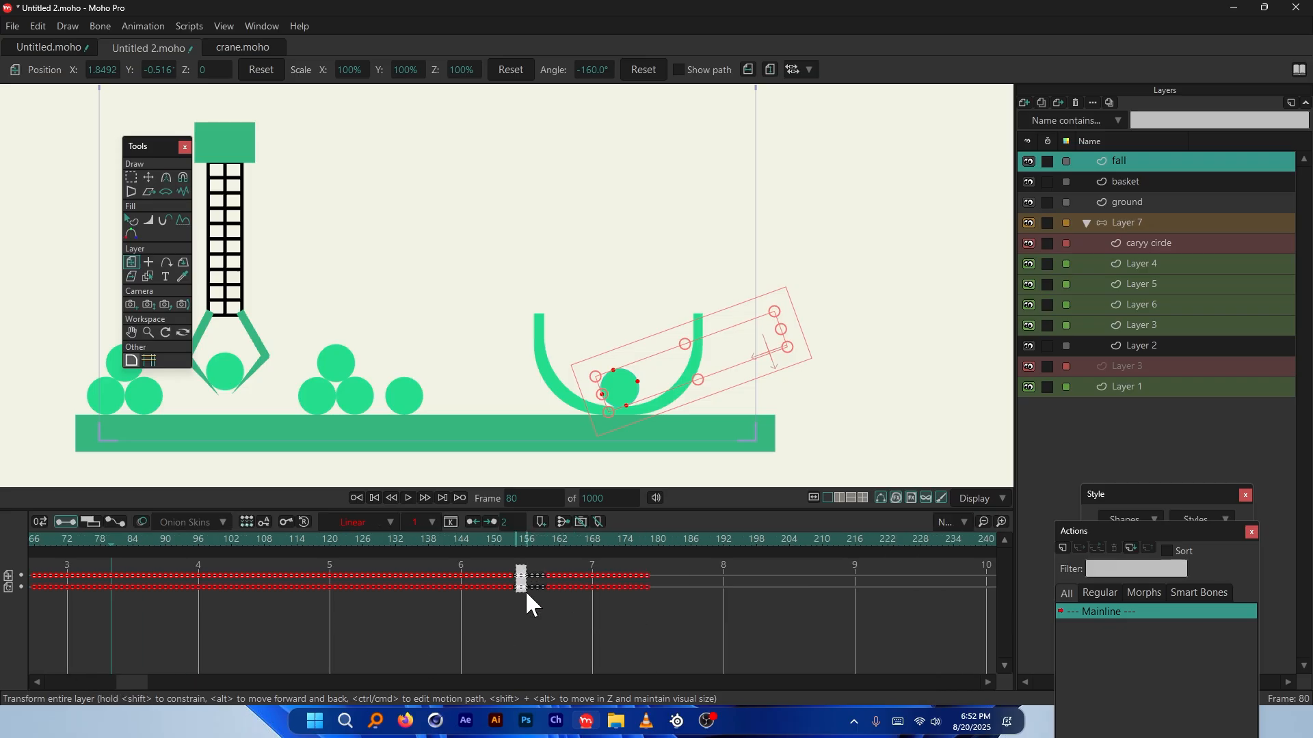
{"action": "left_click", "coordinate": [114, 681]}
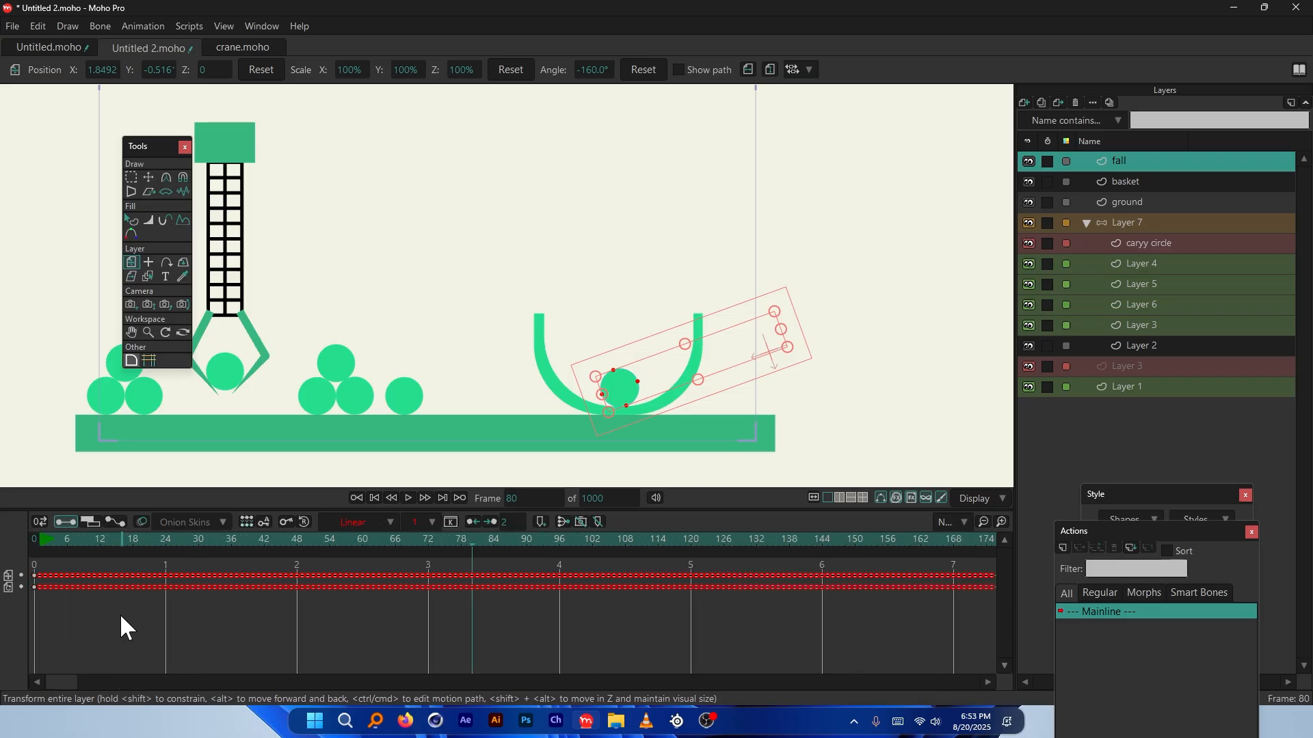
{"action": "left_click_drag", "start_coordinate": [103, 575], "coordinate": [656, 577]}
Push the fall animation's start to about frame 138 and preview the drop from frame 121
{"action": "left_click", "coordinate": [431, 542]}
{"action": "left_click_drag", "start_coordinate": [430, 541], "coordinate": [793, 538]}
{"action": "scroll", "coordinate": [622, 300], "scroll_direction": "up", "scroll_amount": 5}
{"action": "scroll", "coordinate": [622, 301], "scroll_direction": "up", "scroll_amount": 1}
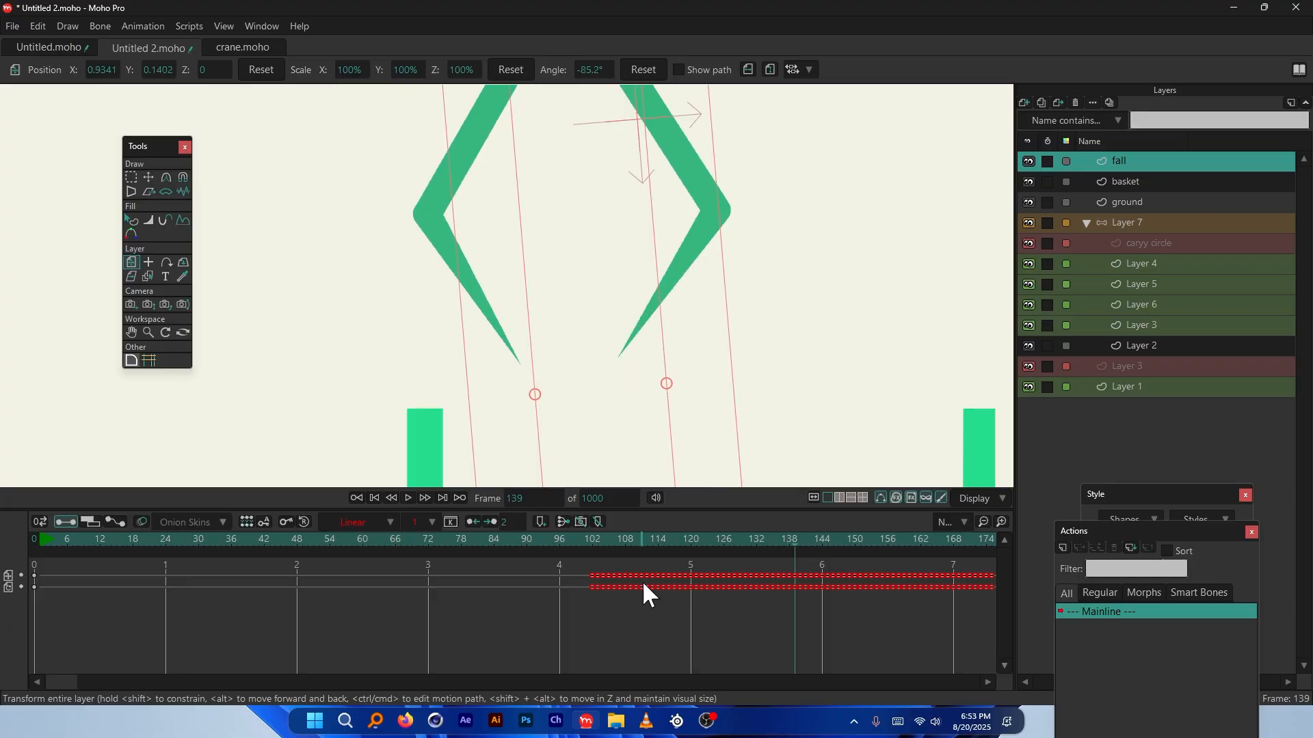
{"action": "left_click_drag", "start_coordinate": [589, 577], "coordinate": [697, 564]}
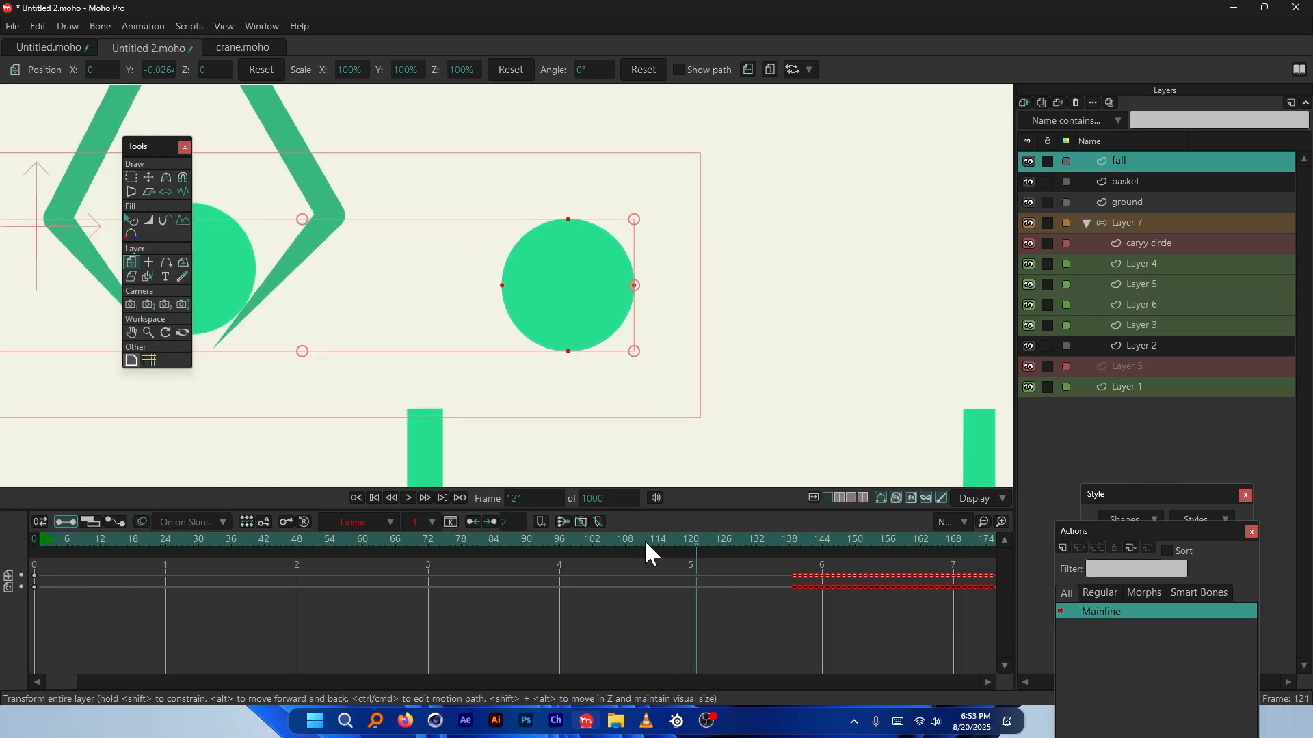
{"action": "left_click_drag", "start_coordinate": [645, 541], "coordinate": [795, 591]}
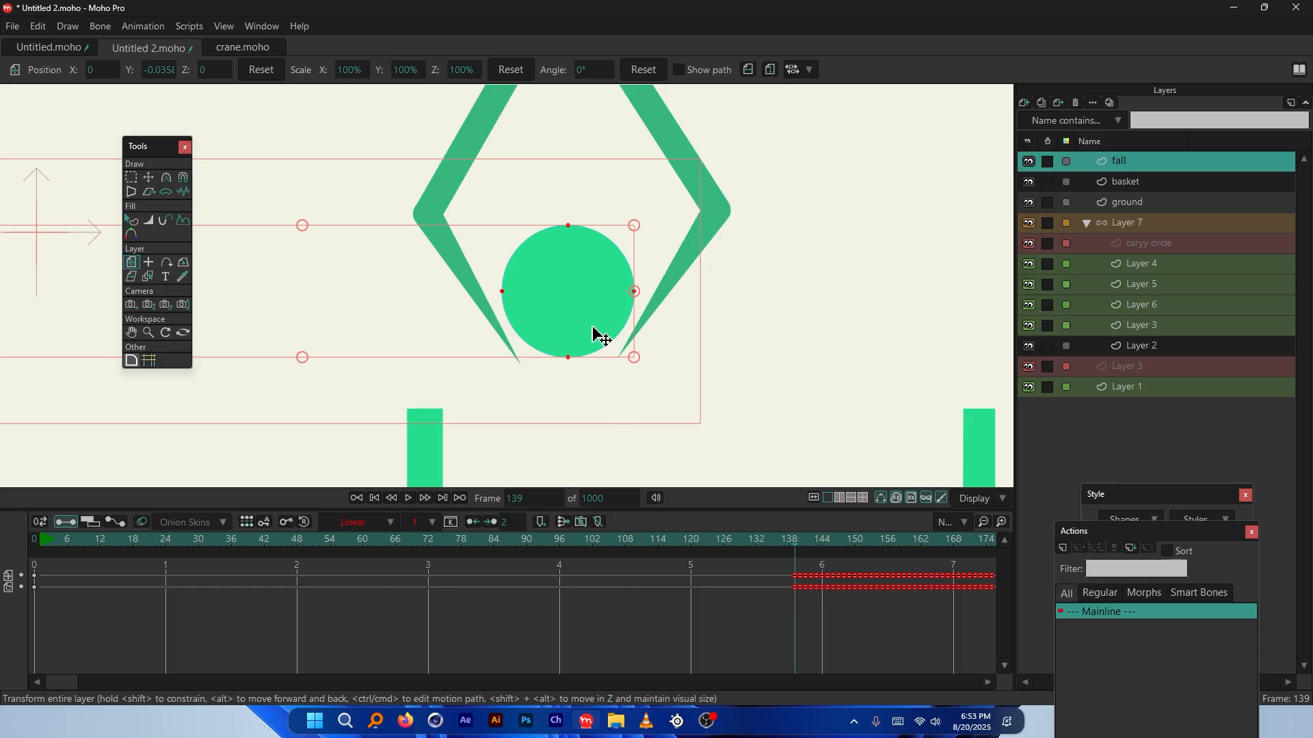
{"action": "scroll", "coordinate": [598, 274], "scroll_direction": "down", "scroll_amount": 5}
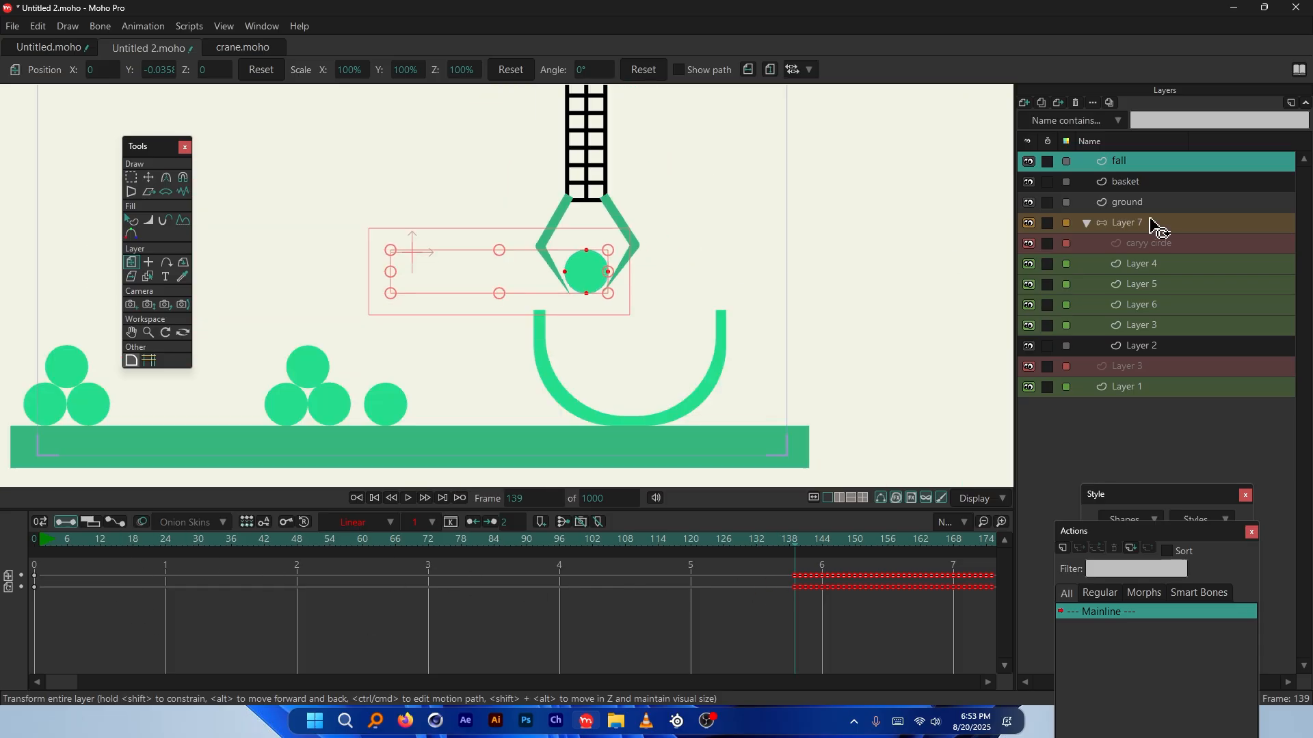
{"action": "double_click", "coordinate": [1154, 162]}
{"action": "key", "text": "Return"}
Hide the fall layer via Quick Settings and move that visibility keyframe to frame 1
{"action": "right_click", "coordinate": [1134, 157]}
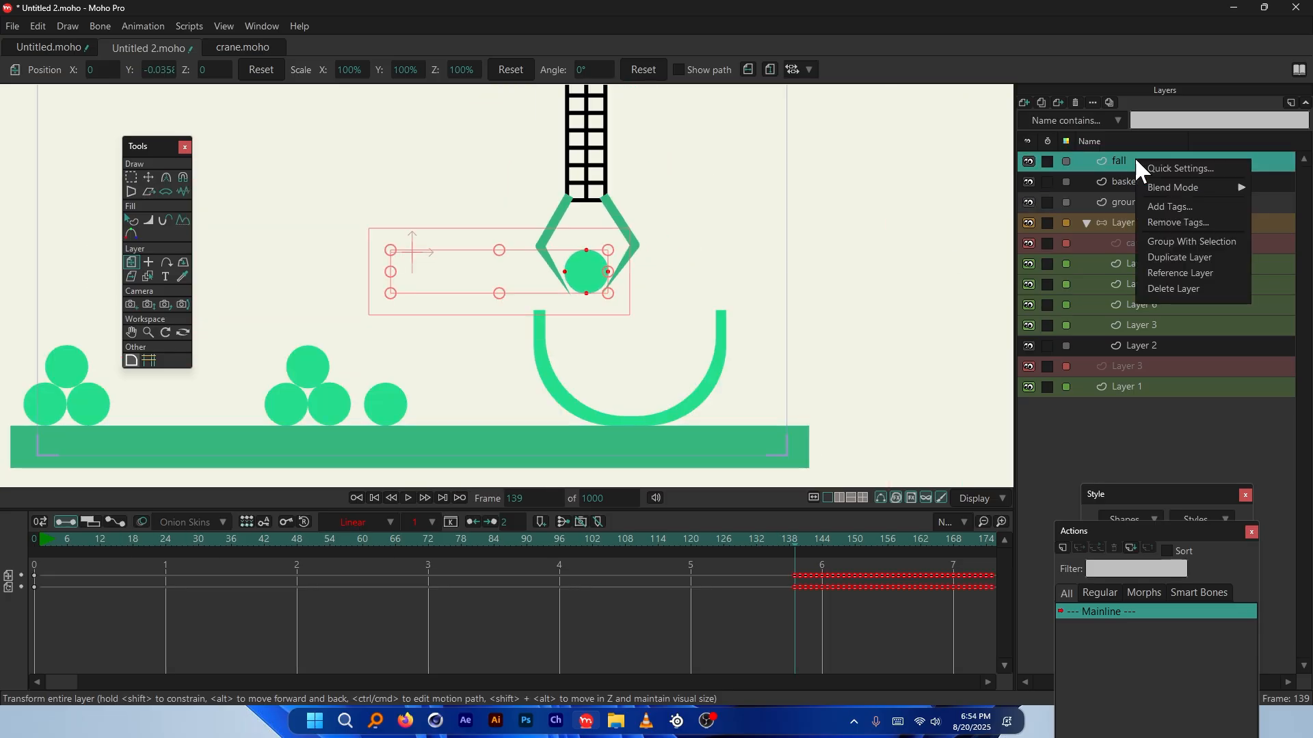
{"action": "left_click", "coordinate": [1187, 170]}
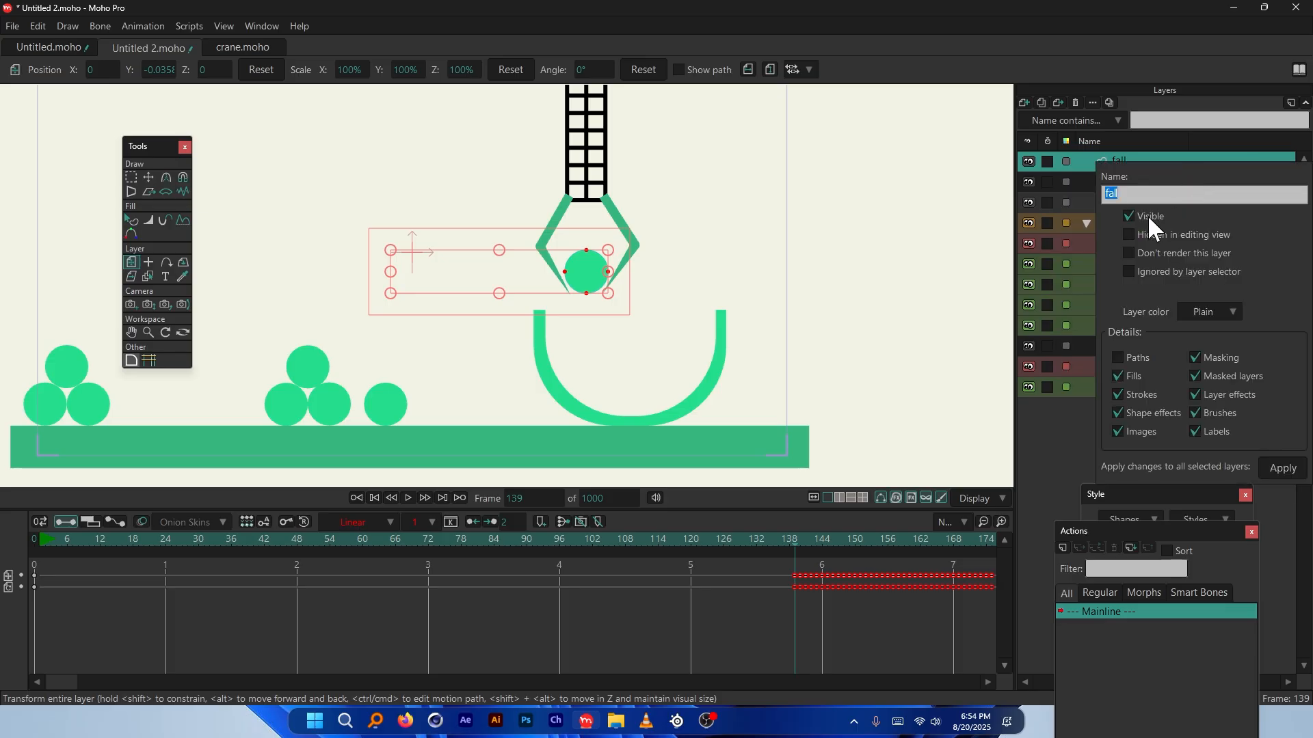
{"action": "left_click", "coordinate": [1278, 466]}
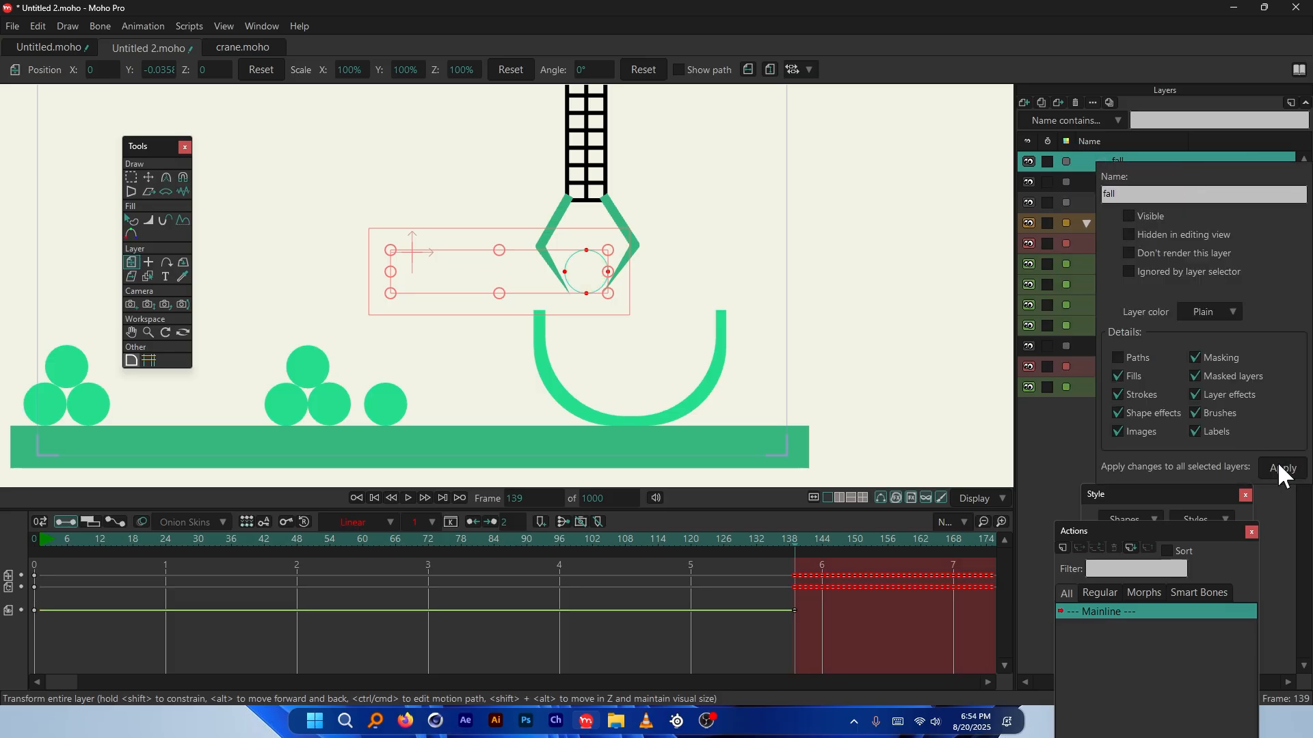
{"action": "mouse_move", "coordinate": [772, 549]}
{"action": "left_mouse_down"}
{"action": "mouse_move", "coordinate": [822, 549]}
{"action": "mouse_move", "coordinate": [797, 550]}
{"action": "left_mouse_up"}
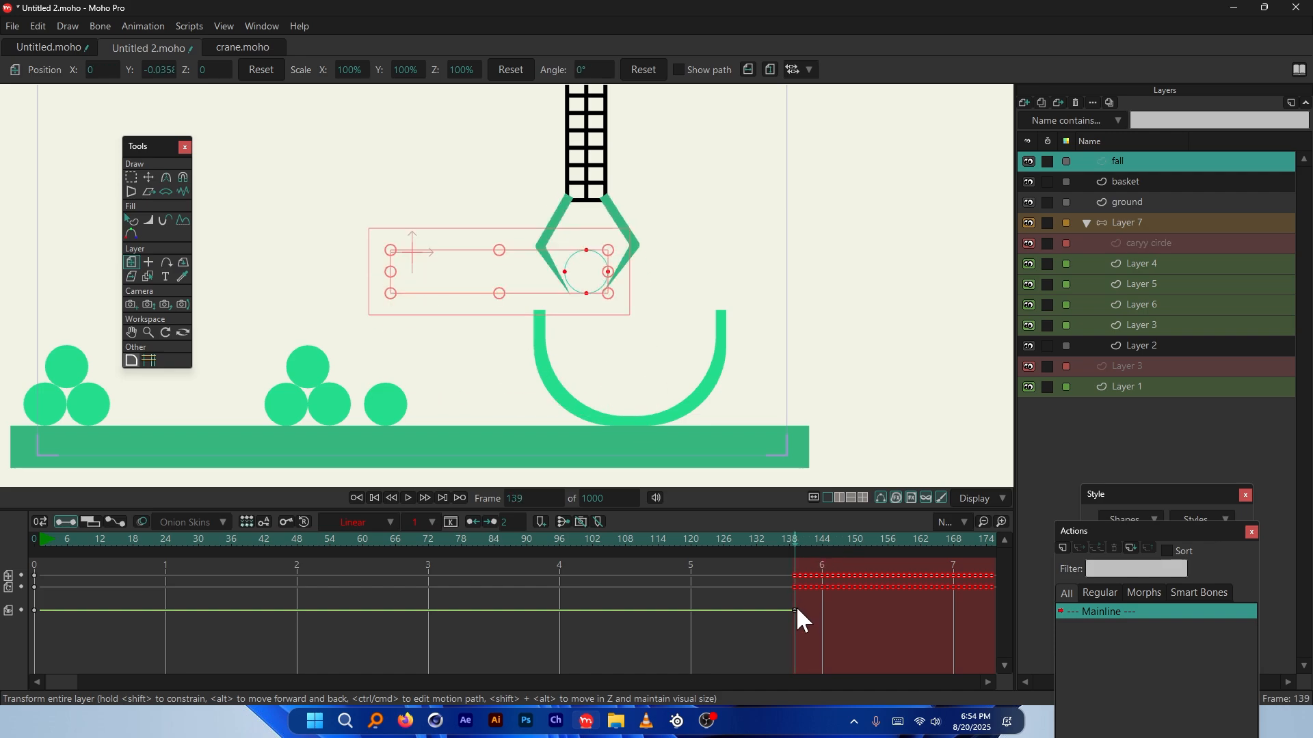
{"action": "left_click", "coordinate": [795, 610]}
{"action": "left_click_drag", "start_coordinate": [794, 610], "coordinate": [577, 611]}
{"action": "left_click_drag", "start_coordinate": [260, 610], "coordinate": [41, 609]}
{"action": "left_click", "coordinate": [40, 543]}
Make the fall layer visible again from frame 139
{"action": "left_click", "coordinate": [795, 578]}
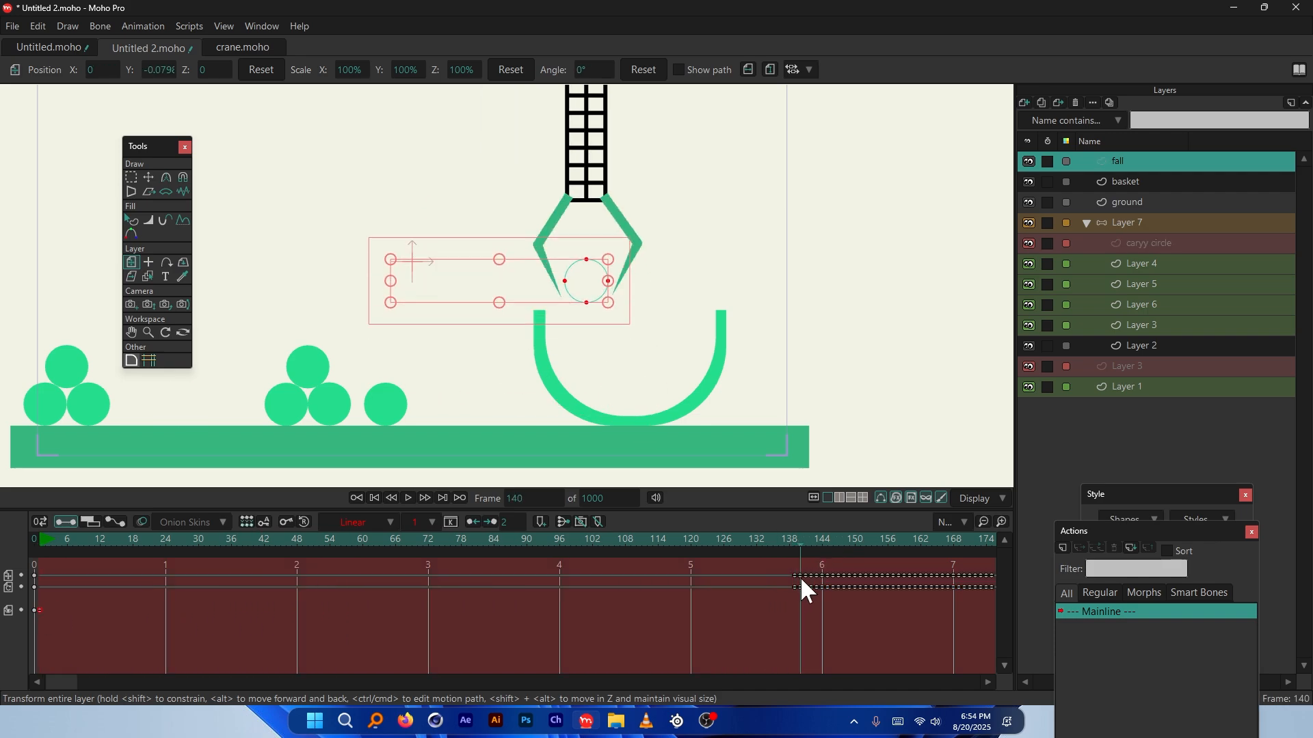
{"action": "right_click", "coordinate": [1122, 159]}
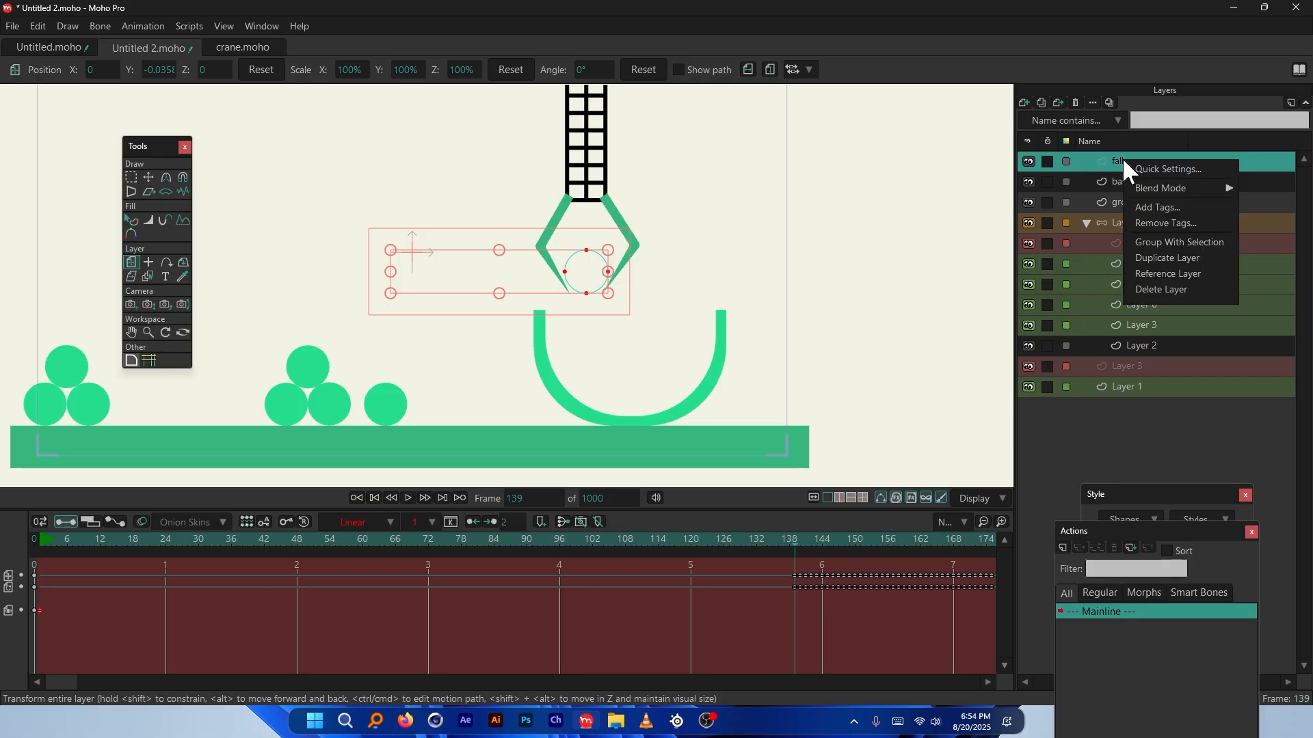
{"action": "left_click", "coordinate": [1166, 170]}
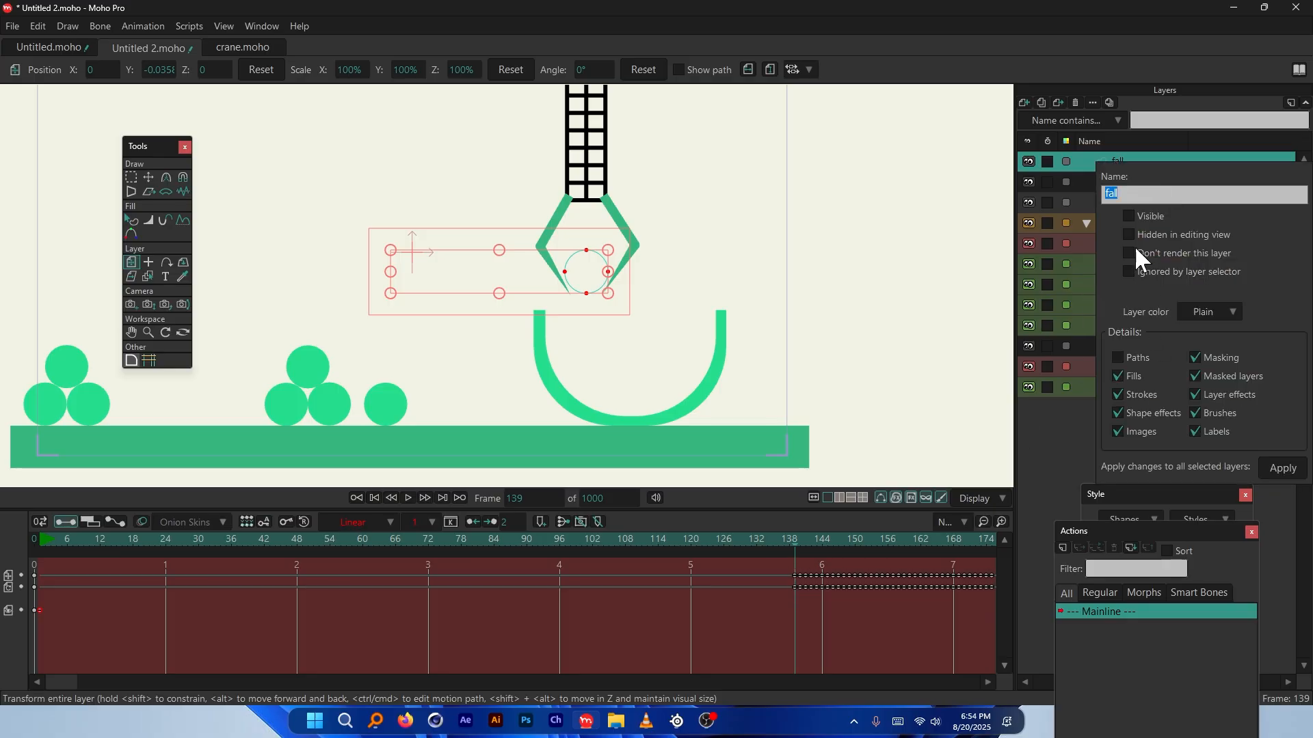
{"action": "left_click", "coordinate": [1279, 469]}
{"action": "left_click_drag", "start_coordinate": [786, 543], "coordinate": [752, 544]}
Play the animation from around frame 131 to review the drop
{"action": "scroll", "coordinate": [607, 266], "scroll_direction": "up", "scroll_amount": 2}
{"action": "key", "text": "space"}
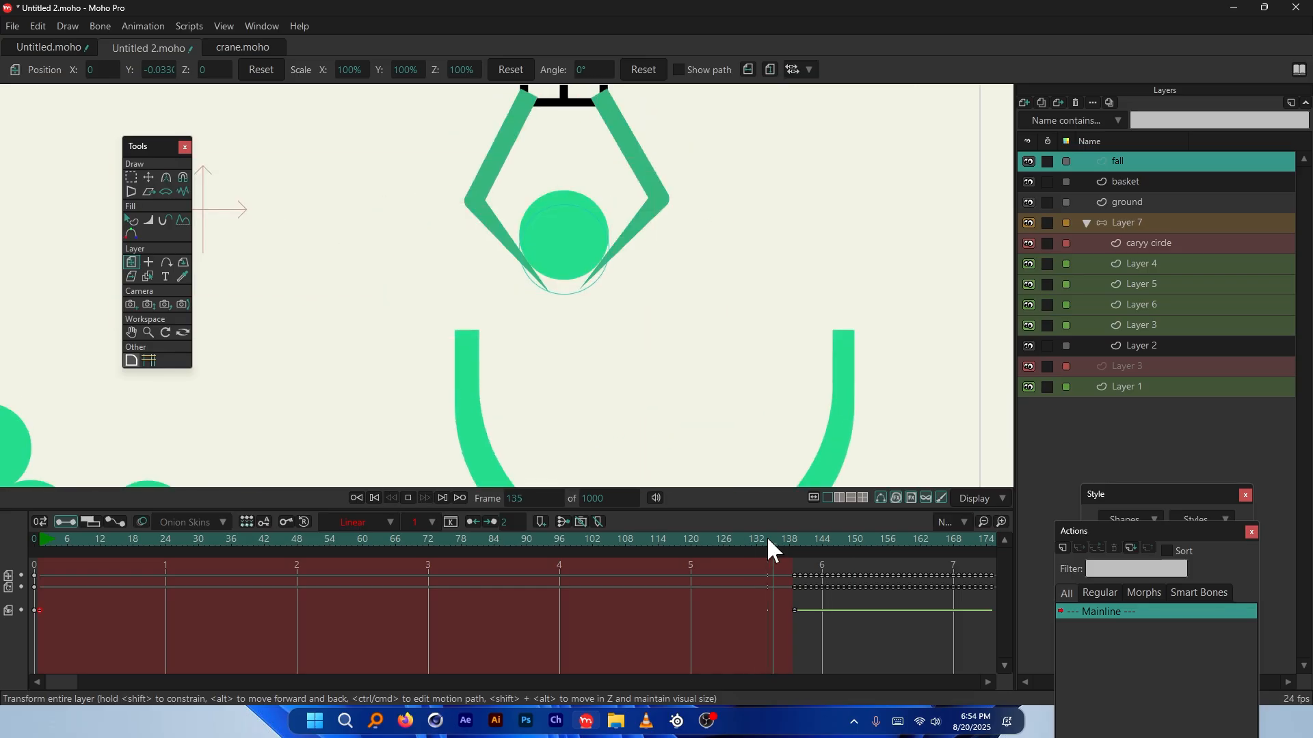
{"action": "key", "text": "space"}
{"action": "scroll", "coordinate": [562, 354], "scroll_direction": "down", "scroll_amount": 3}
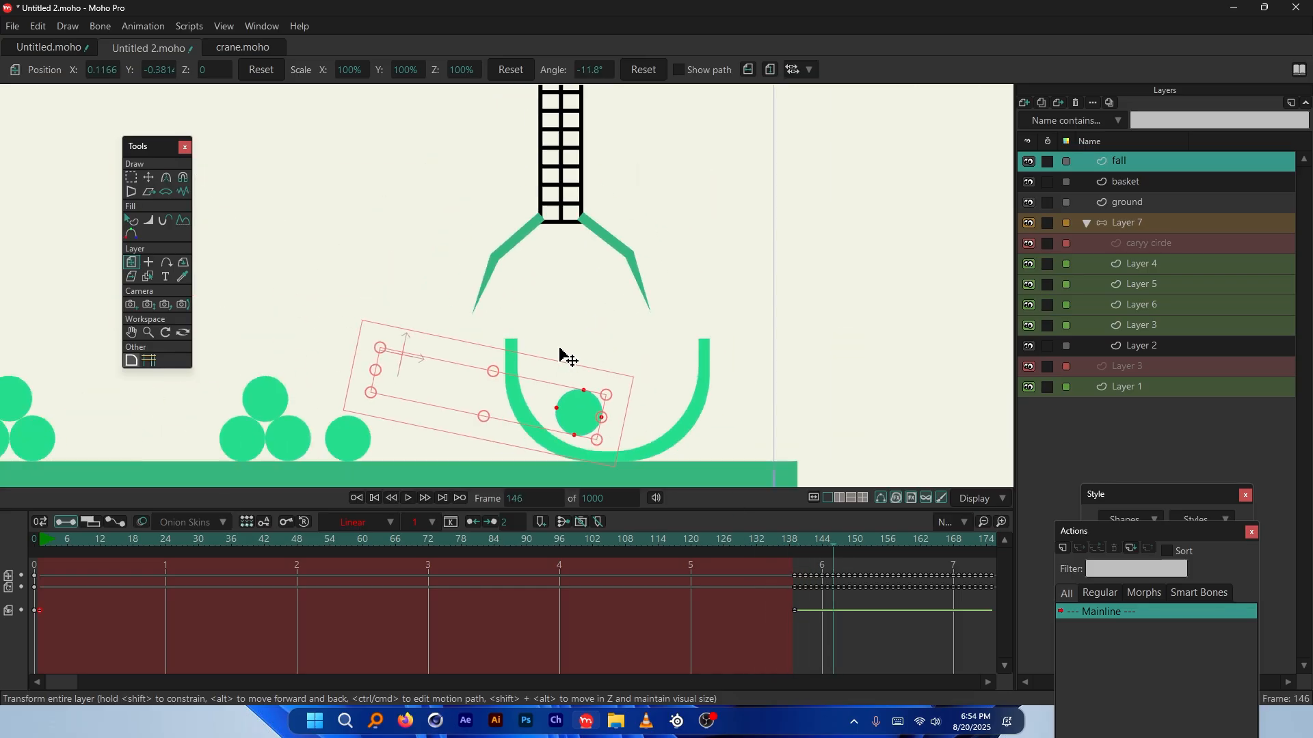
{"action": "left_click_drag", "start_coordinate": [71, 682], "coordinate": [243, 680]}
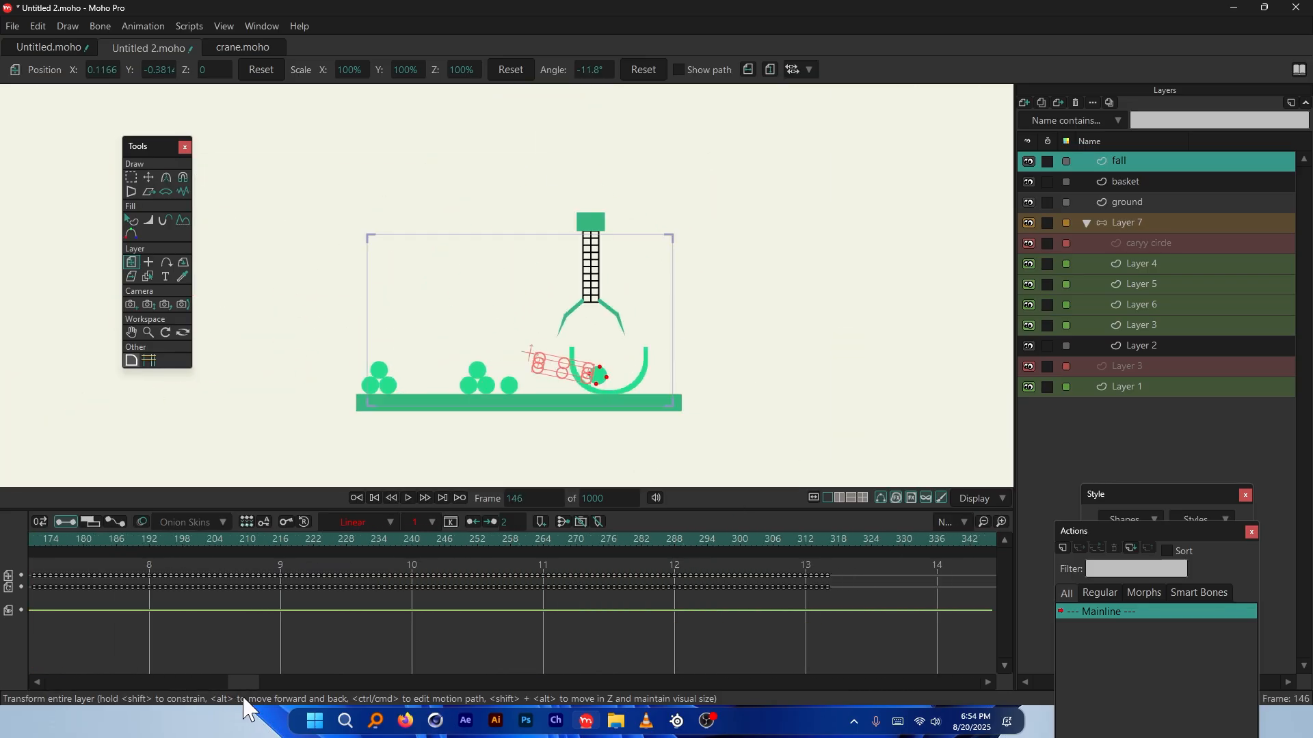
{"action": "key", "text": "space"}
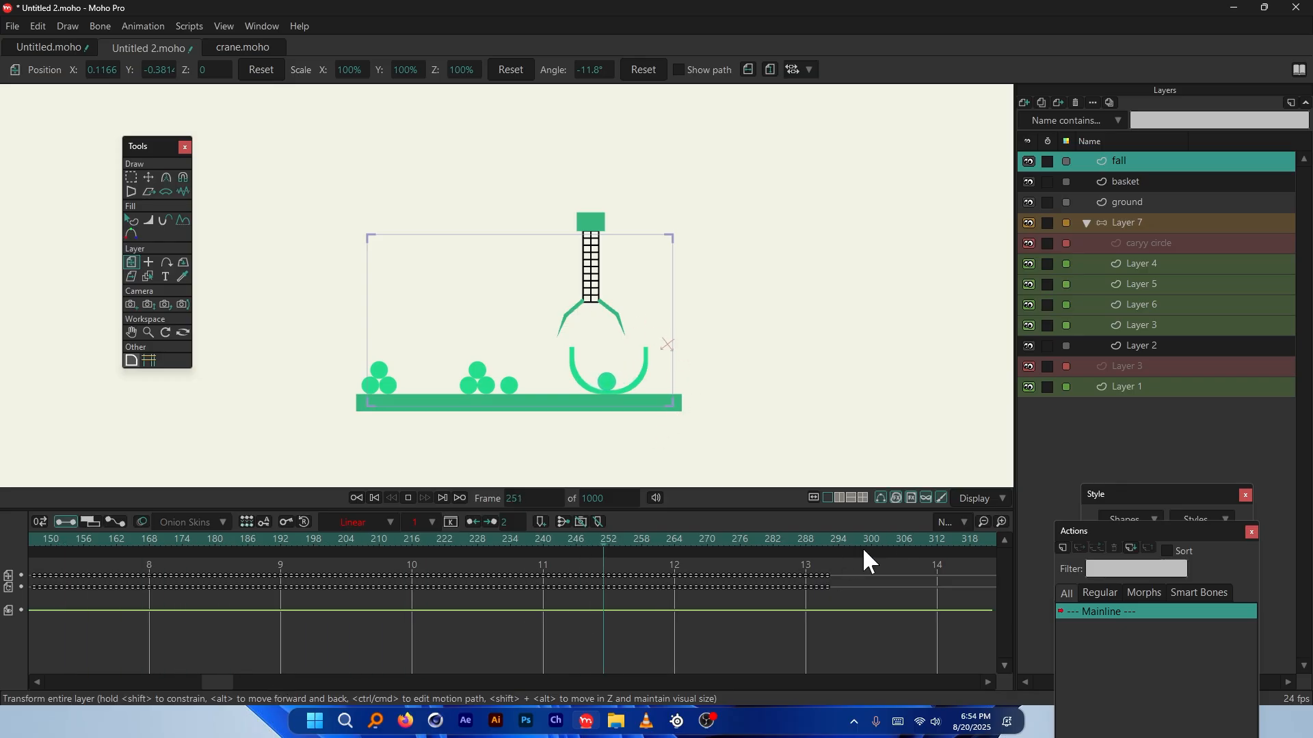
{"action": "key", "text": "space"}
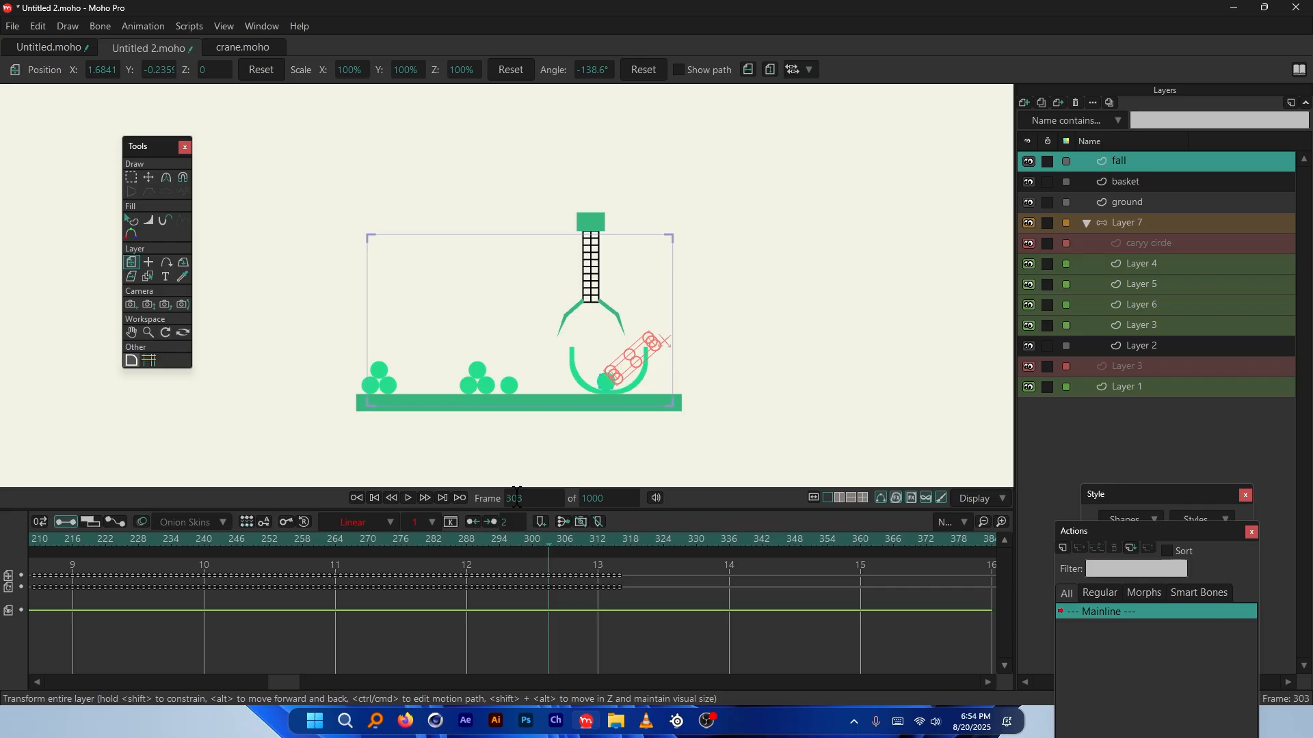
Set the total frame count to 303 and scrub back to frame 0
{"action": "double_click", "coordinate": [595, 498]}
{"action": "type", "text": "303"}
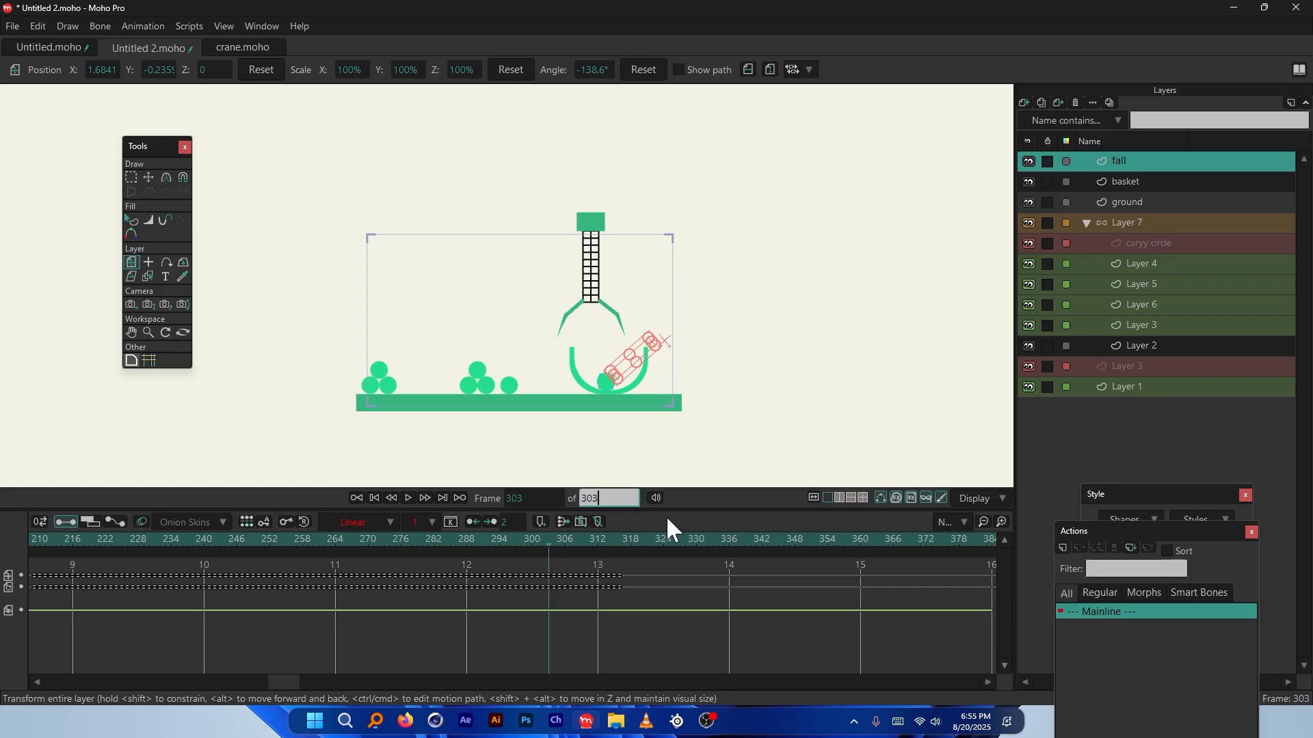
{"action": "key", "text": "Return"}
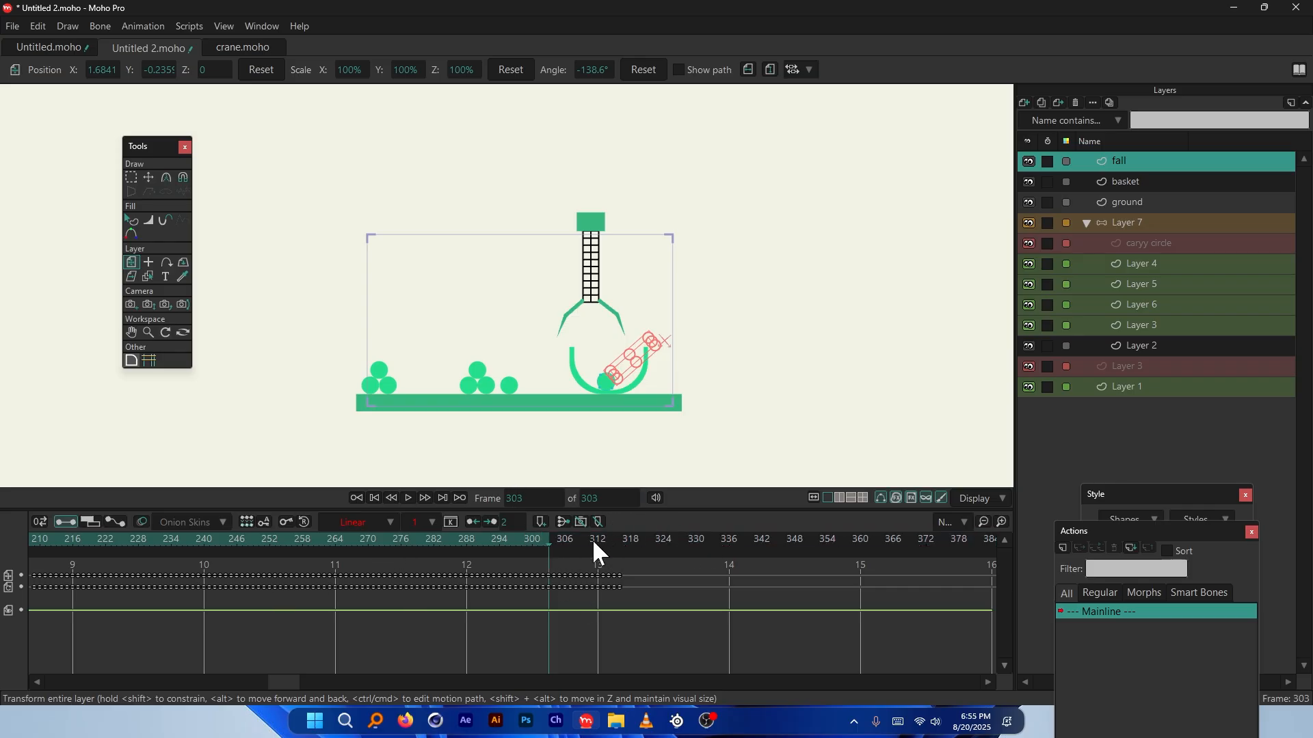
{"action": "mouse_move", "coordinate": [548, 543]}
{"action": "left_mouse_down"}
{"action": "mouse_move", "coordinate": [597, 547]}
{"action": "mouse_move", "coordinate": [505, 552]}
{"action": "mouse_move", "coordinate": [562, 561]}
{"action": "mouse_move", "coordinate": [549, 548]}
{"action": "left_mouse_up"}
{"action": "left_click_drag", "start_coordinate": [284, 683], "coordinate": [28, 681]}
{"action": "scroll", "coordinate": [498, 396], "scroll_direction": "up", "scroll_amount": 3}
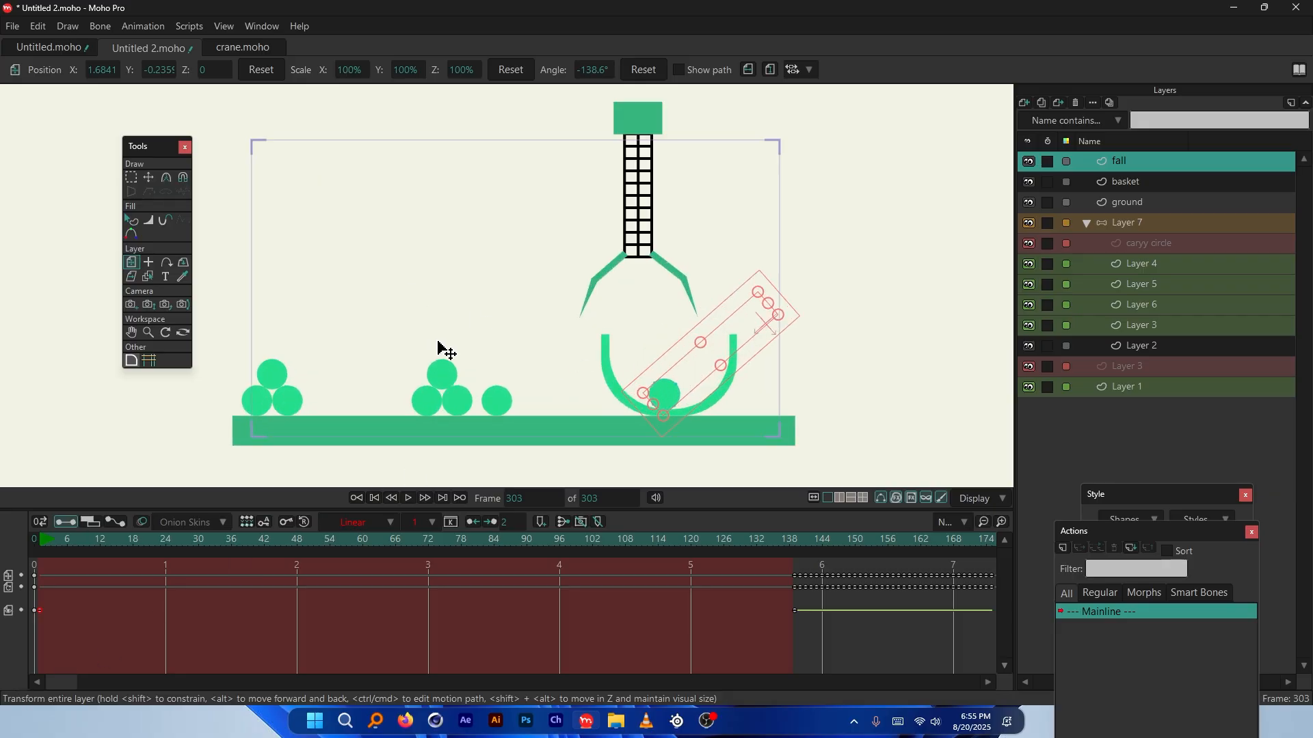
{"action": "left_click_drag", "start_coordinate": [158, 542], "coordinate": [391, 548]}
{"action": "left_click", "coordinate": [485, 143]}
Select the crane head's Layer 2 and return to the first frame
{"action": "scroll", "coordinate": [240, 194], "scroll_direction": "up", "scroll_amount": 2}
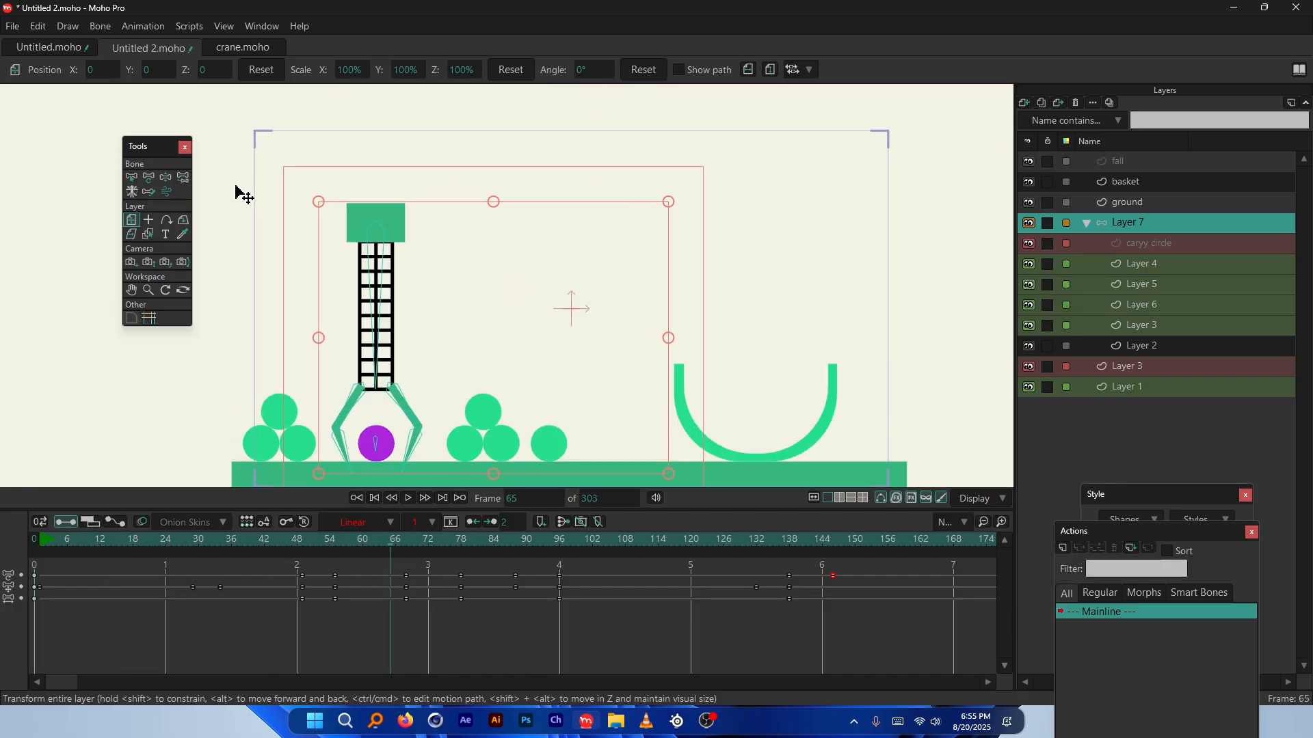
{"action": "left_click", "coordinate": [438, 231]}
{"action": "scroll", "coordinate": [424, 232], "scroll_direction": "up", "scroll_amount": 4}
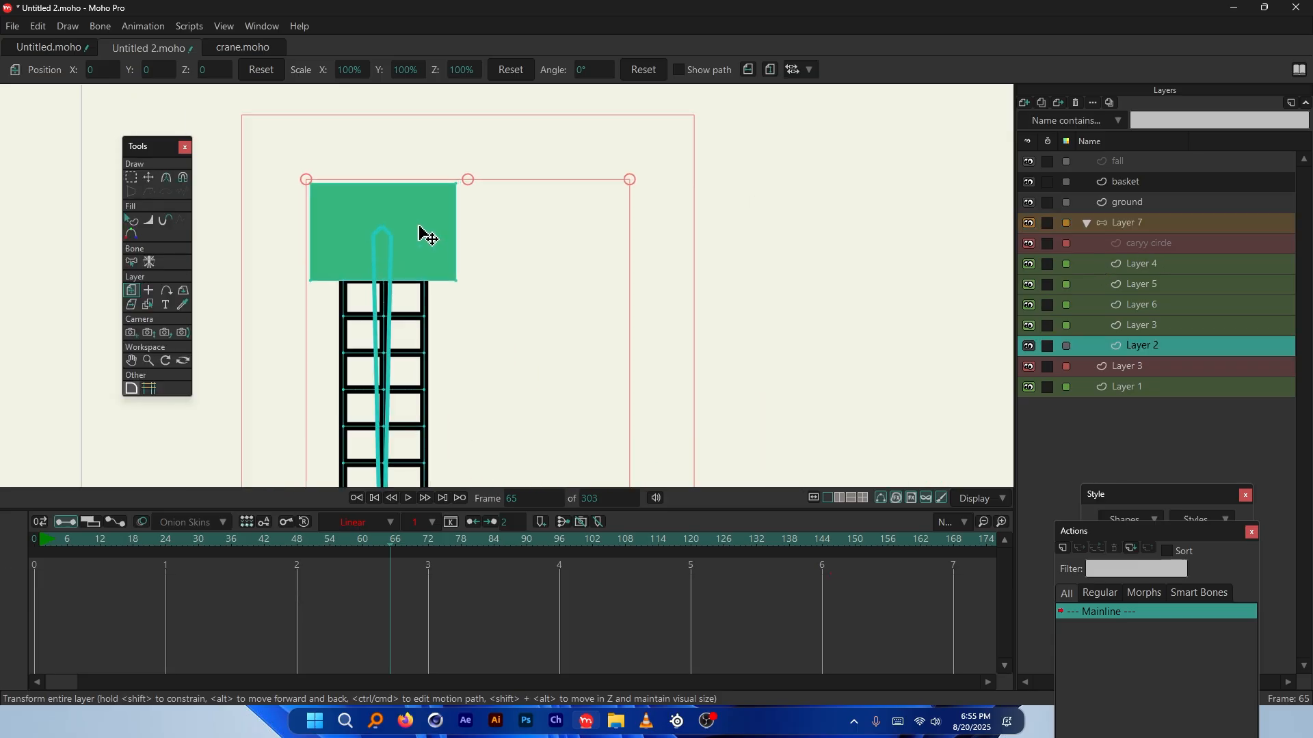
{"action": "scroll", "coordinate": [325, 234], "scroll_direction": "down", "scroll_amount": 5}
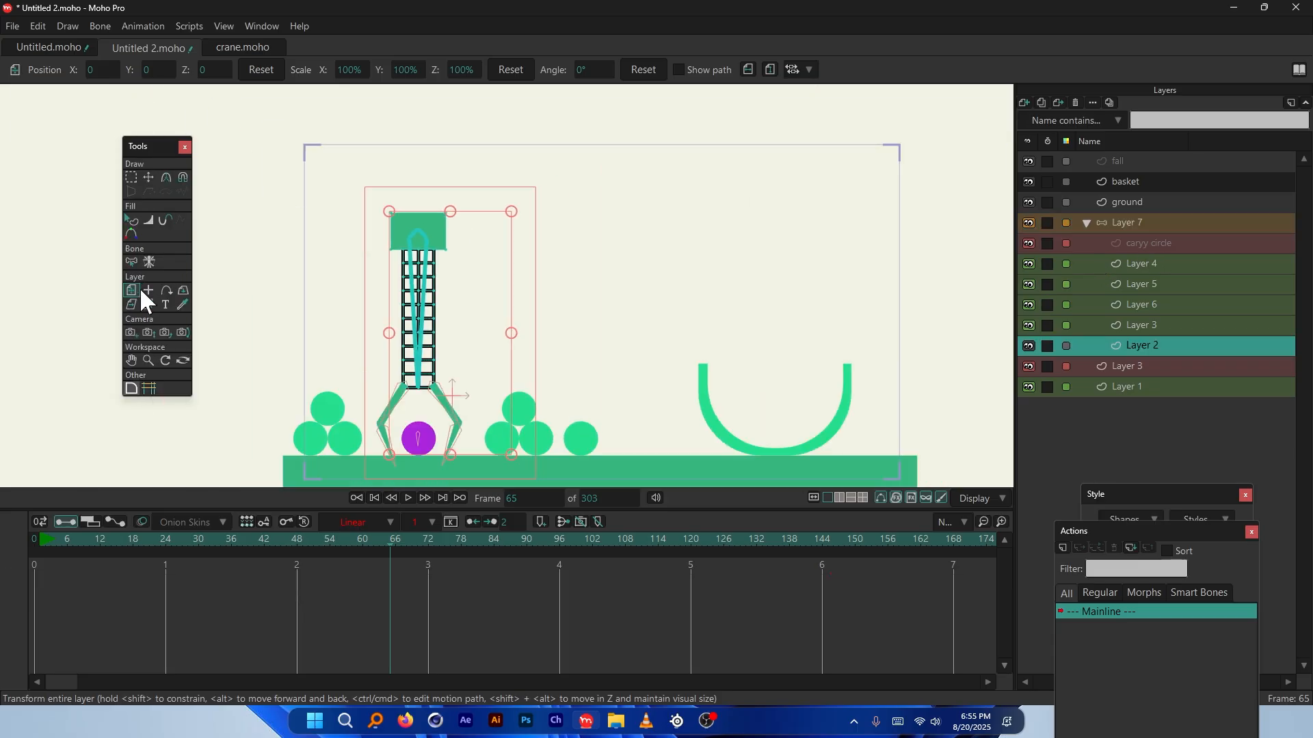
{"action": "left_click", "coordinate": [31, 540]}
{"action": "scroll", "coordinate": [680, 116], "scroll_direction": "up", "scroll_amount": 3}
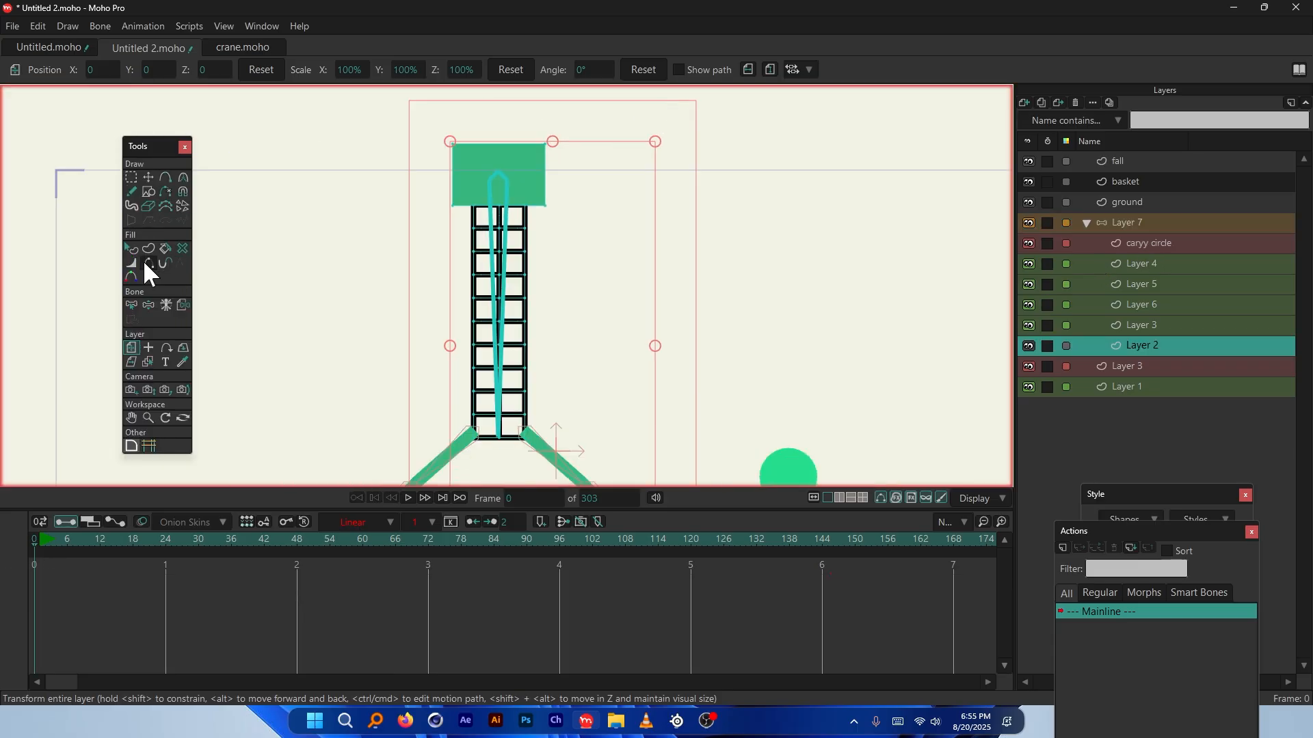
Set the Shape tool to grid with no fill and auto-stroke, then try a grid
{"action": "left_click", "coordinate": [149, 192]}
{"action": "scroll", "coordinate": [581, 243], "scroll_direction": "down", "scroll_amount": 4}
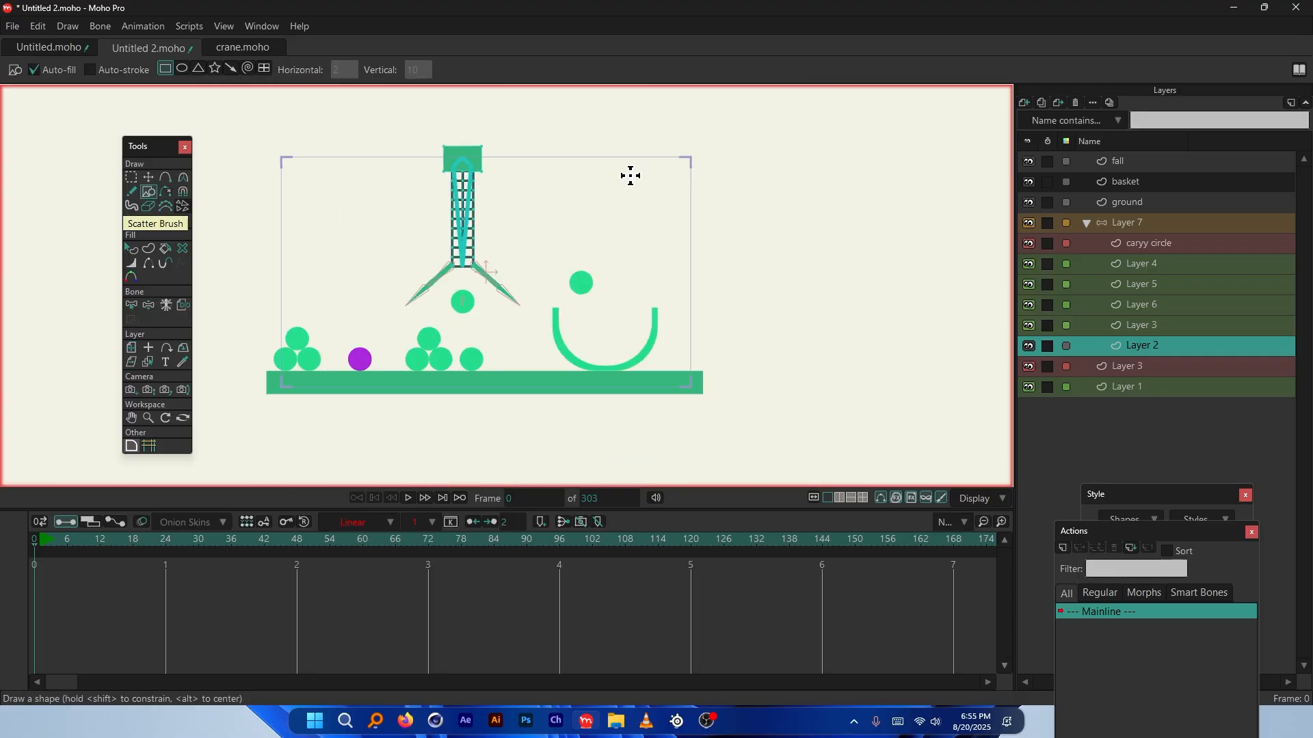
{"action": "scroll", "coordinate": [389, 137], "scroll_direction": "up", "scroll_amount": 3}
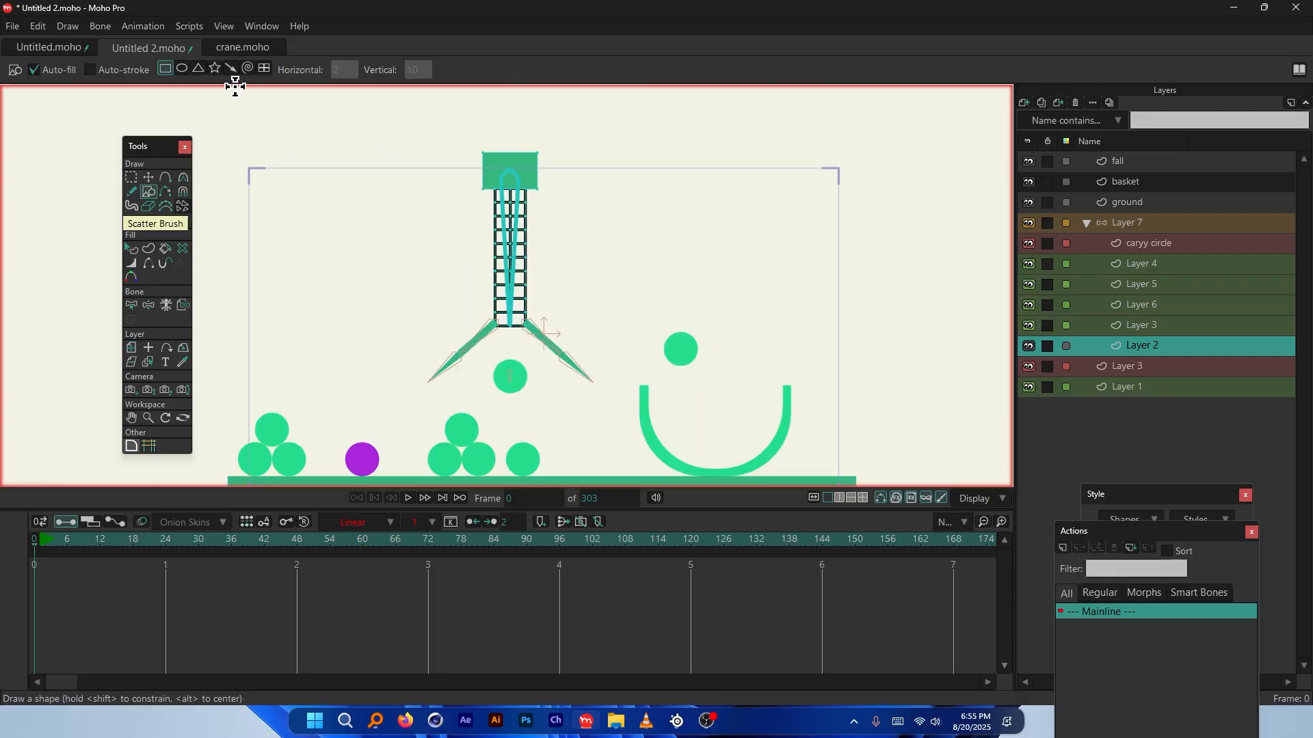
{"action": "left_click", "coordinate": [264, 68]}
{"action": "left_click", "coordinate": [90, 69]}
{"action": "left_click", "coordinate": [34, 69]}
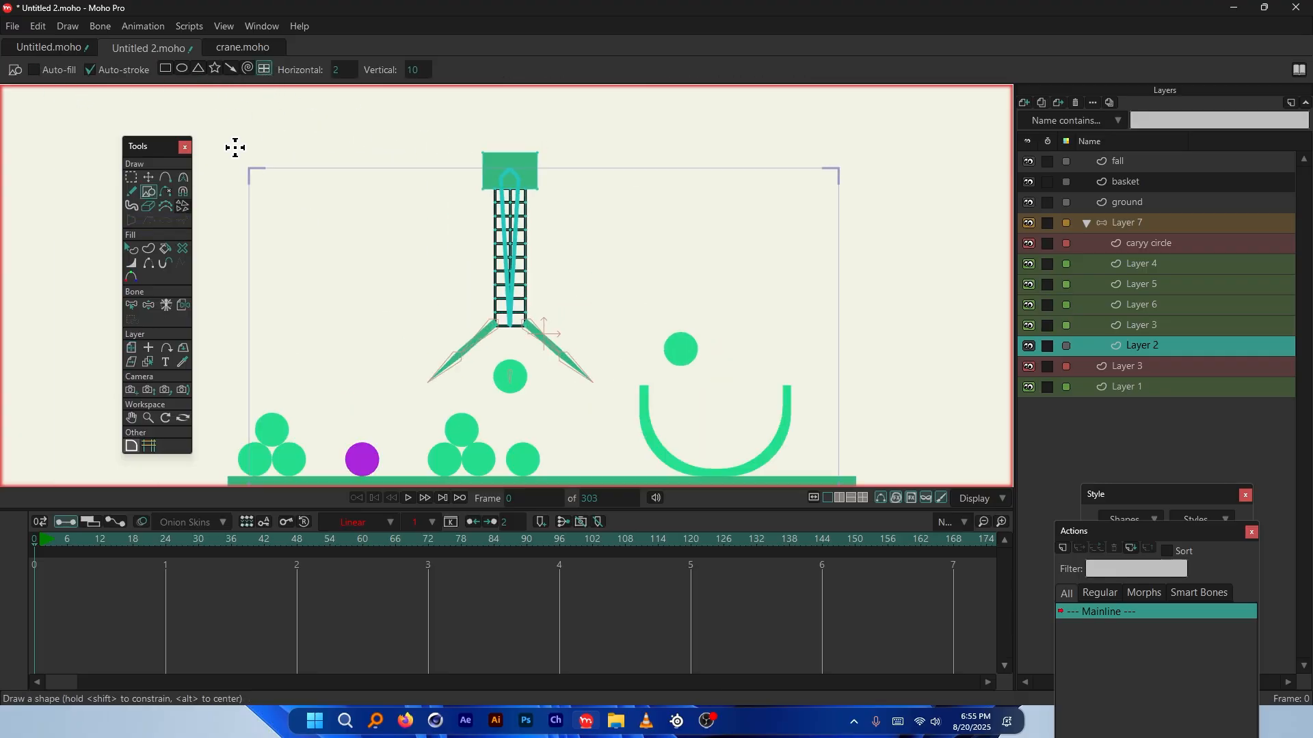
{"action": "left_click_drag", "start_coordinate": [244, 148], "coordinate": [852, 193]}
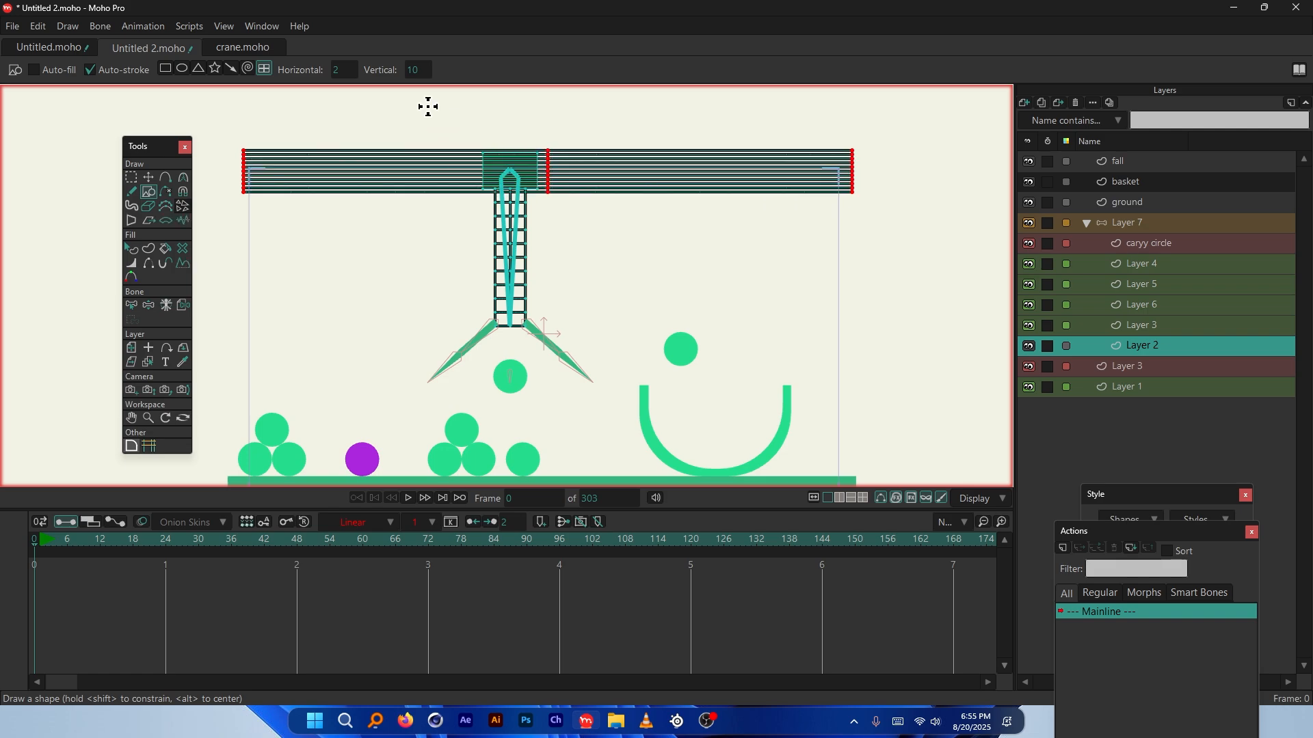
{"action": "key", "text": "ctrl+z"}
Draw a 10-by-2 grid beam rightward from the crane top
{"action": "left_click", "coordinate": [342, 69]}
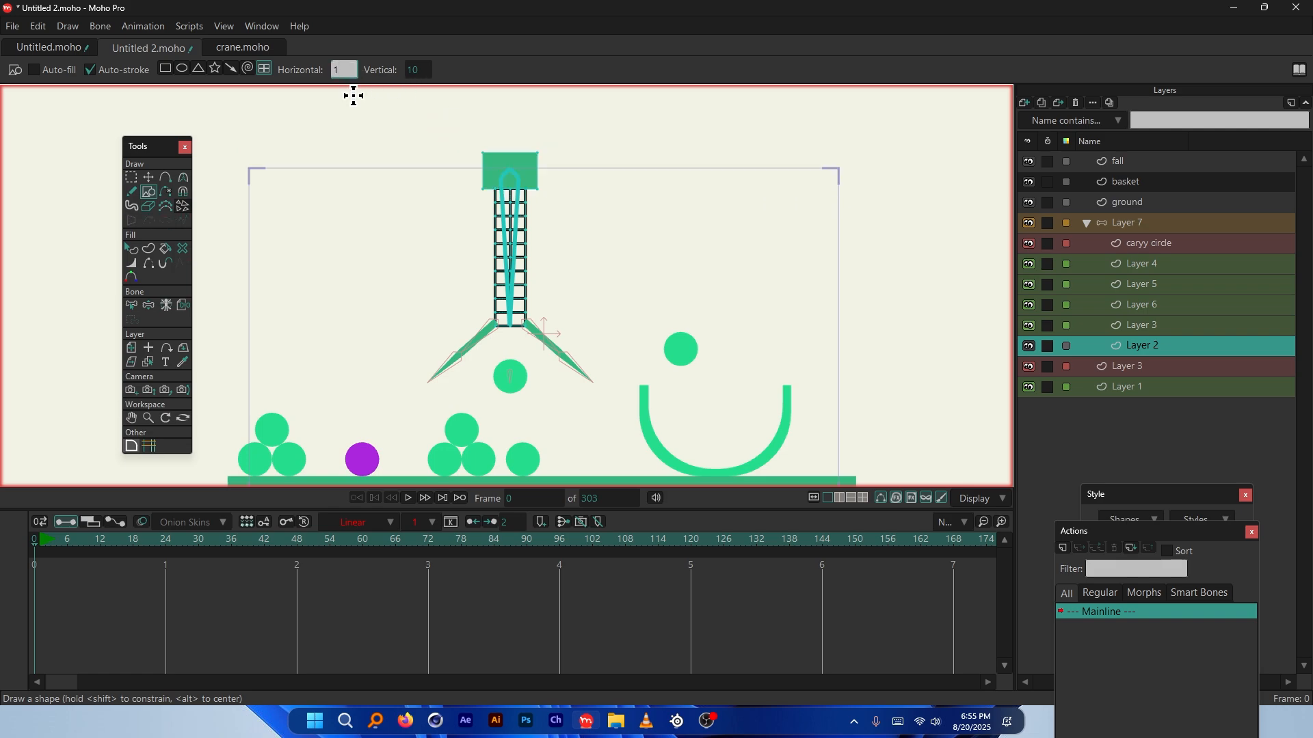
{"action": "type", "text": "10"}
{"action": "key", "text": "Tab"}
{"action": "type", "text": "2"}
{"action": "left_click_drag", "start_coordinate": [289, 196], "coordinate": [890, 225]}
{"action": "key", "text": "ctrl+z"}
{"action": "left_click_drag", "start_coordinate": [476, 161], "coordinate": [864, 181]}
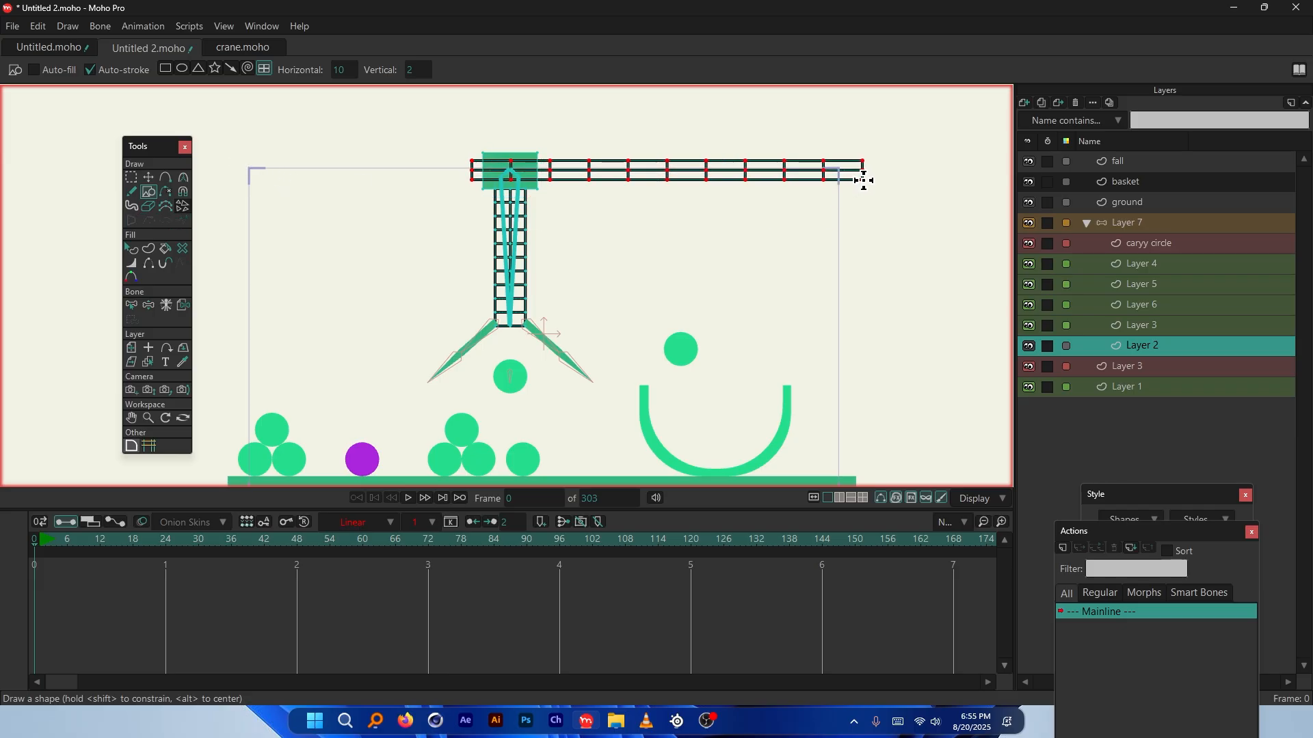
Stretch the beam's left end past the crane with Transform Points and preview it
{"action": "left_click", "coordinate": [148, 177]}
{"action": "left_click_drag", "start_coordinate": [472, 170], "coordinate": [240, 178]}
{"action": "left_click", "coordinate": [242, 539]}
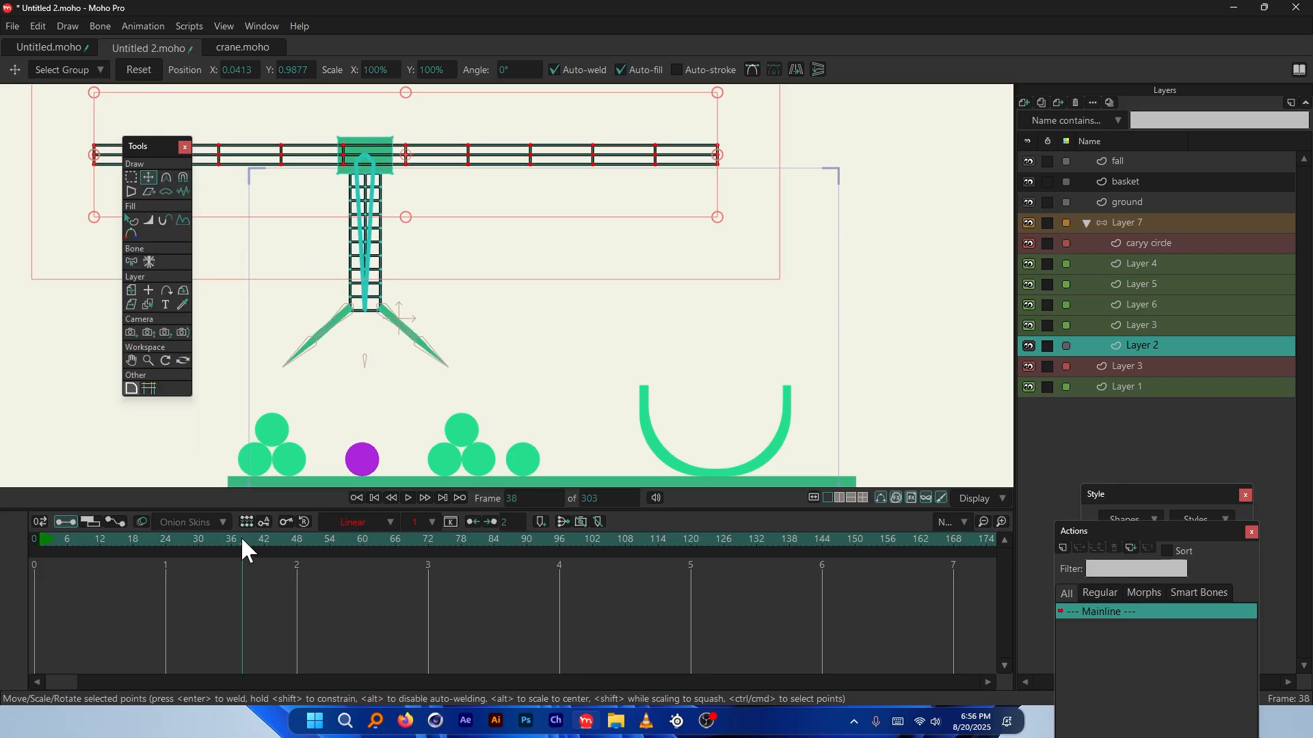
{"action": "left_click", "coordinate": [132, 223]}
{"action": "left_click", "coordinate": [31, 539]}
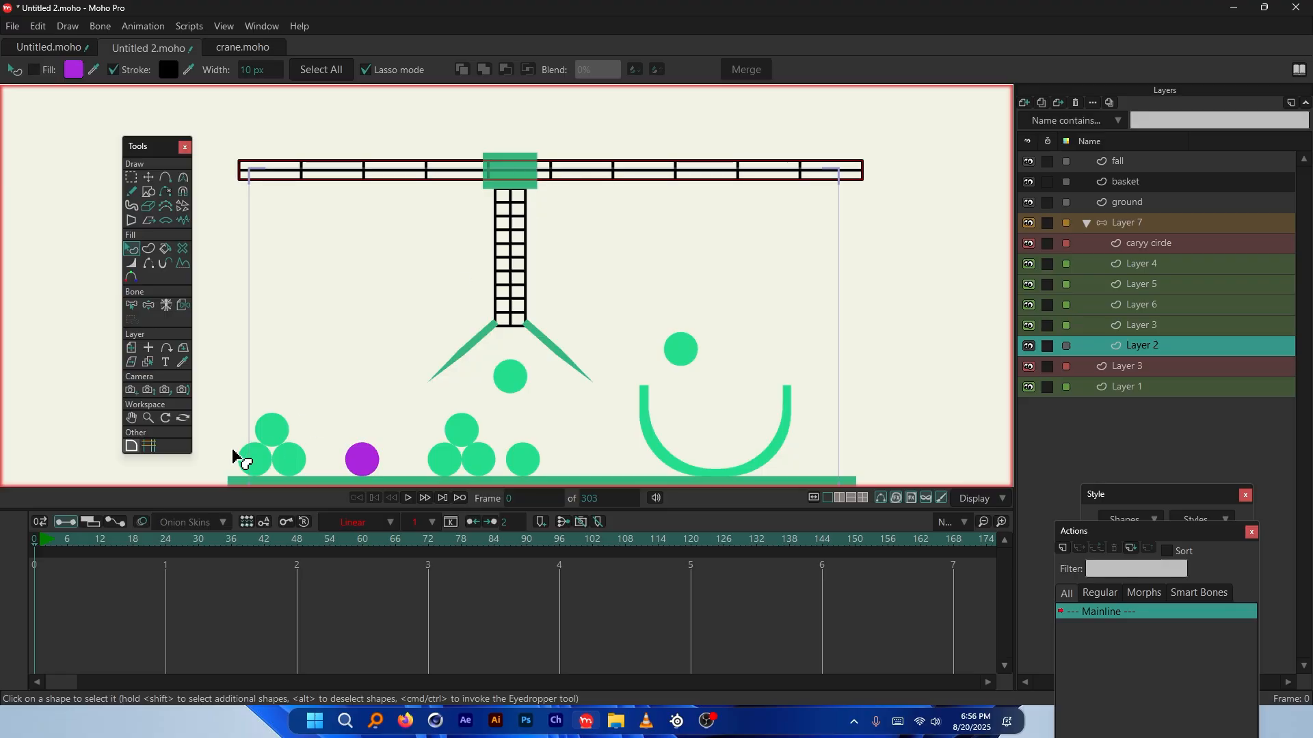
Select the purple ball on Layer 3 and fill it with the other balls' green
{"action": "left_click_drag", "start_coordinate": [103, 550], "coordinate": [385, 545]}
{"action": "left_click", "coordinate": [141, 191]}
{"action": "left_click", "coordinate": [240, 244]}
{"action": "scroll", "coordinate": [439, 243], "scroll_direction": "down", "scroll_amount": 1}
{"action": "scroll", "coordinate": [345, 410], "scroll_direction": "up", "scroll_amount": 3}
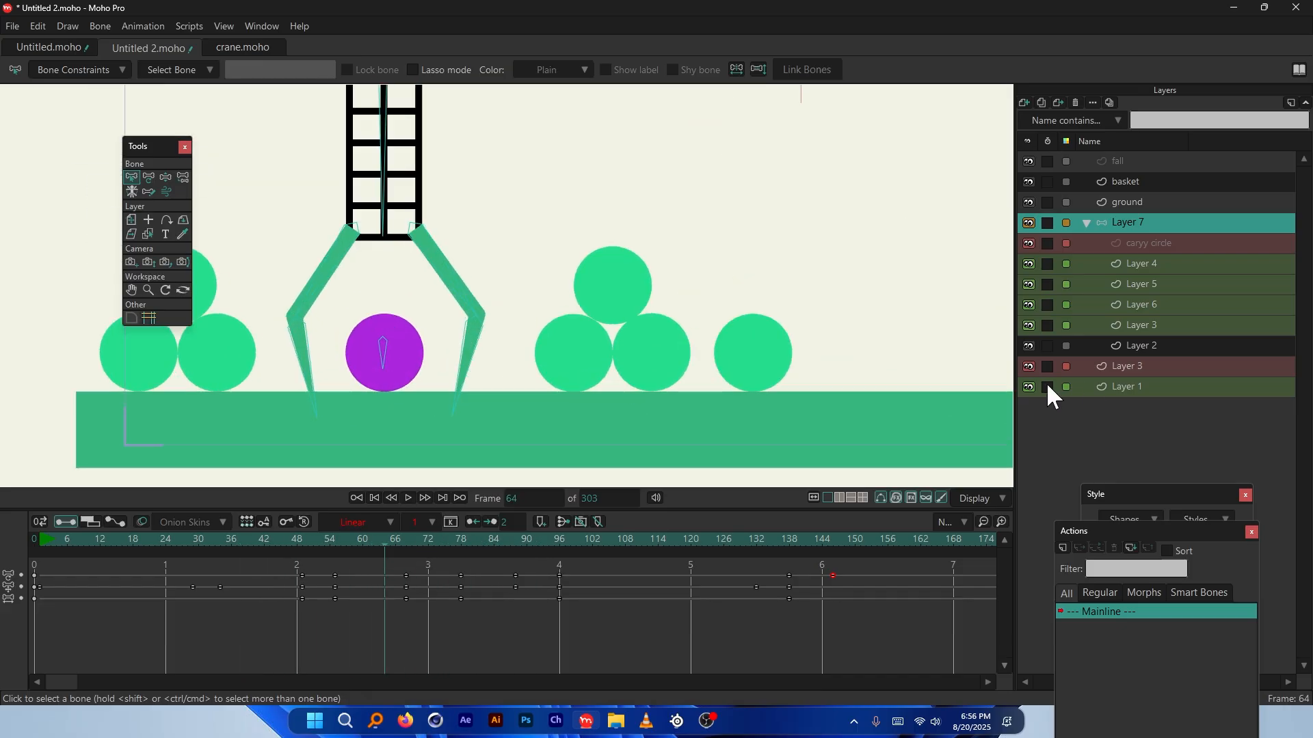
{"action": "left_click", "coordinate": [405, 354]}
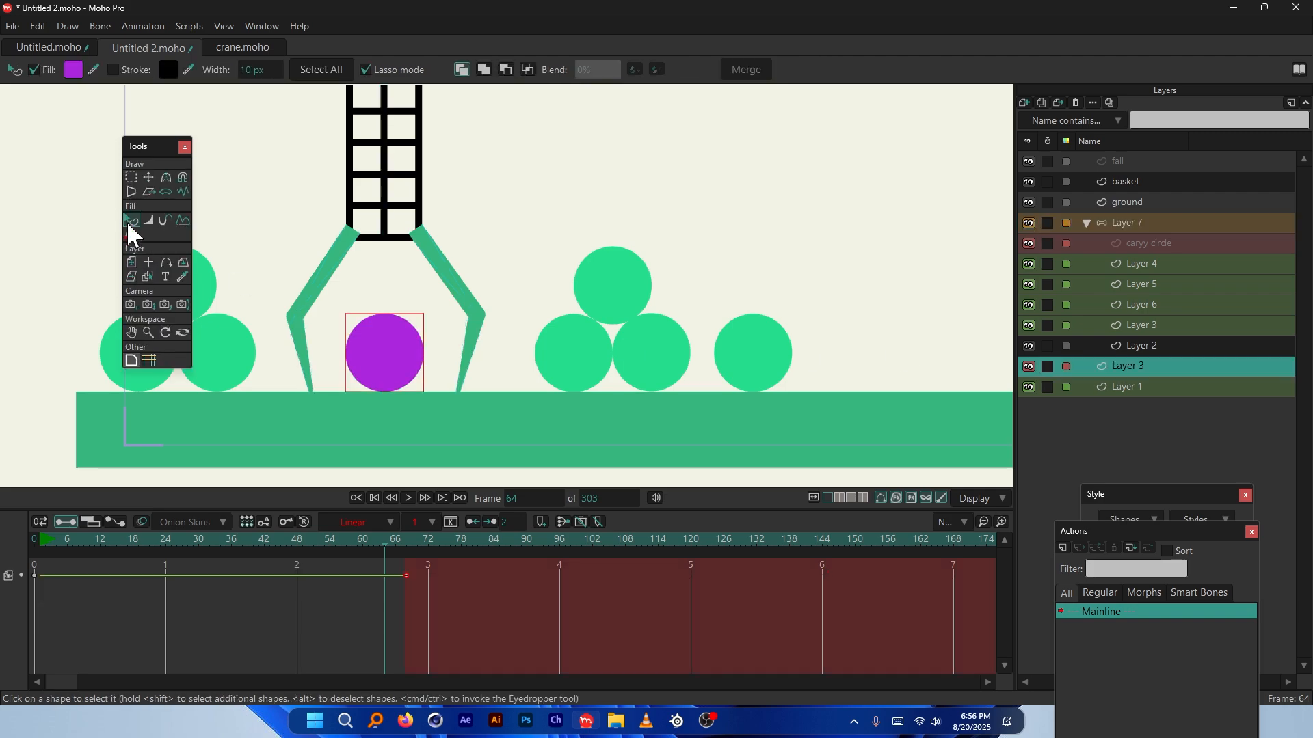
{"action": "key", "text": "ctrl+shift+Left"}
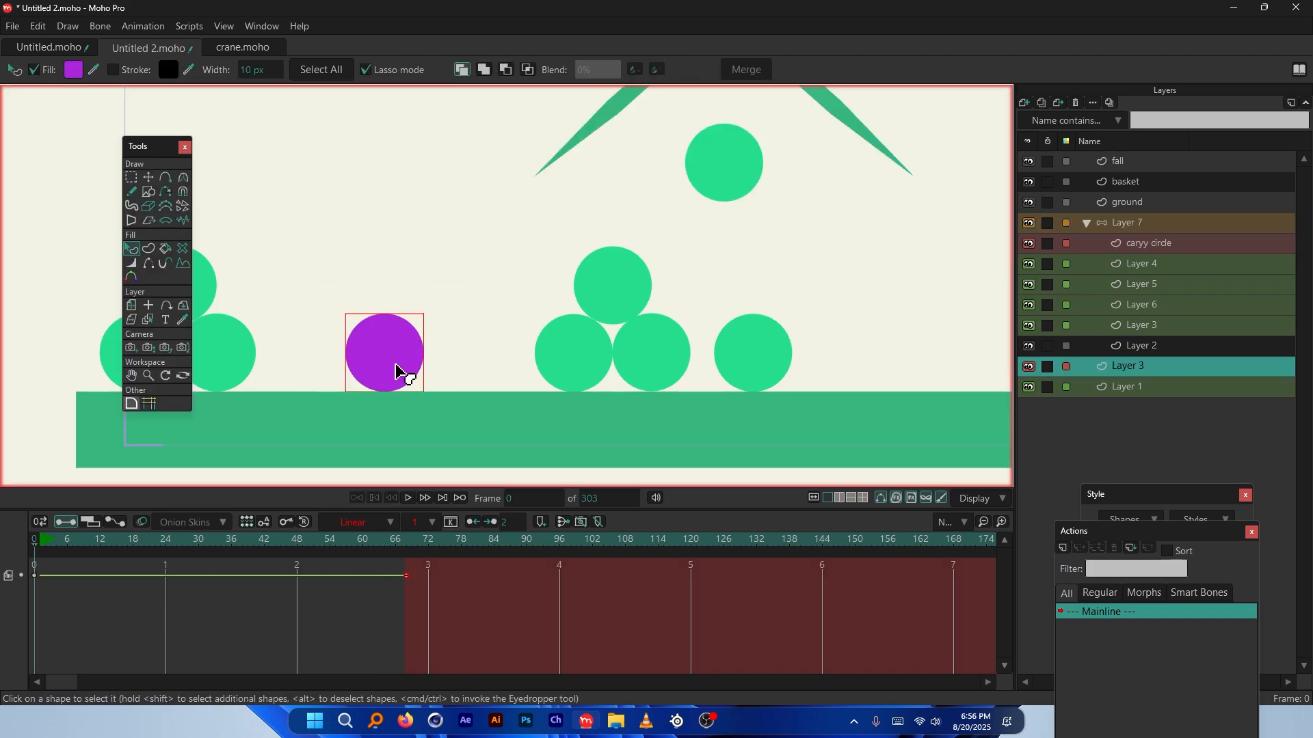
{"action": "left_click", "coordinate": [582, 350], "text": "ctrl"}
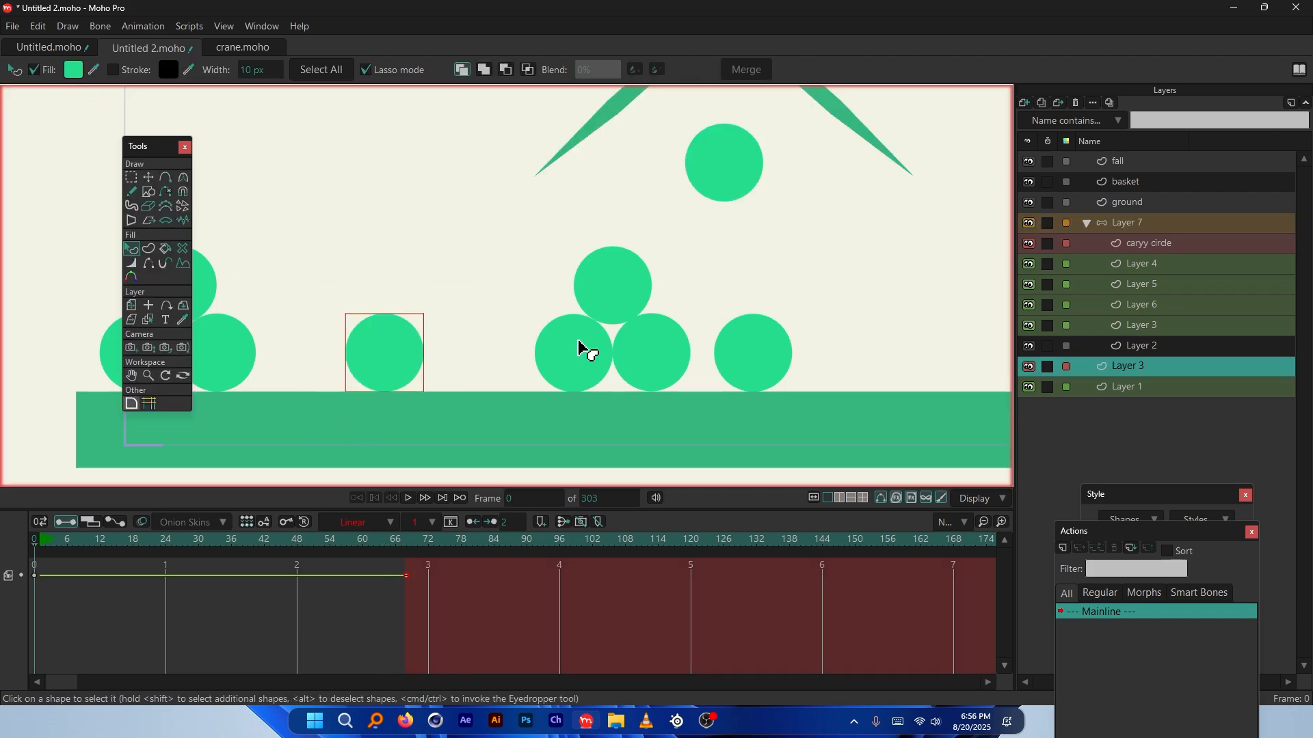
{"action": "left_click_drag", "start_coordinate": [348, 552], "coordinate": [823, 586]}
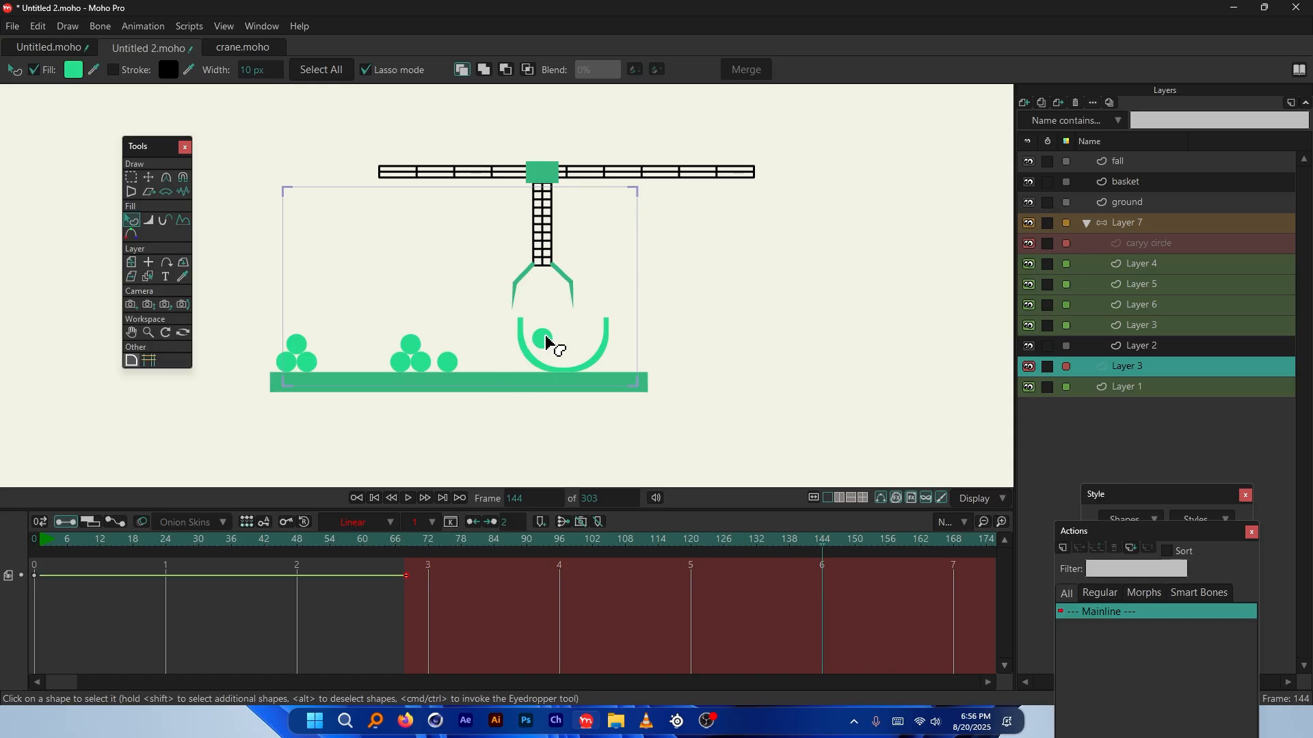
{"action": "left_click", "coordinate": [11, 27]}
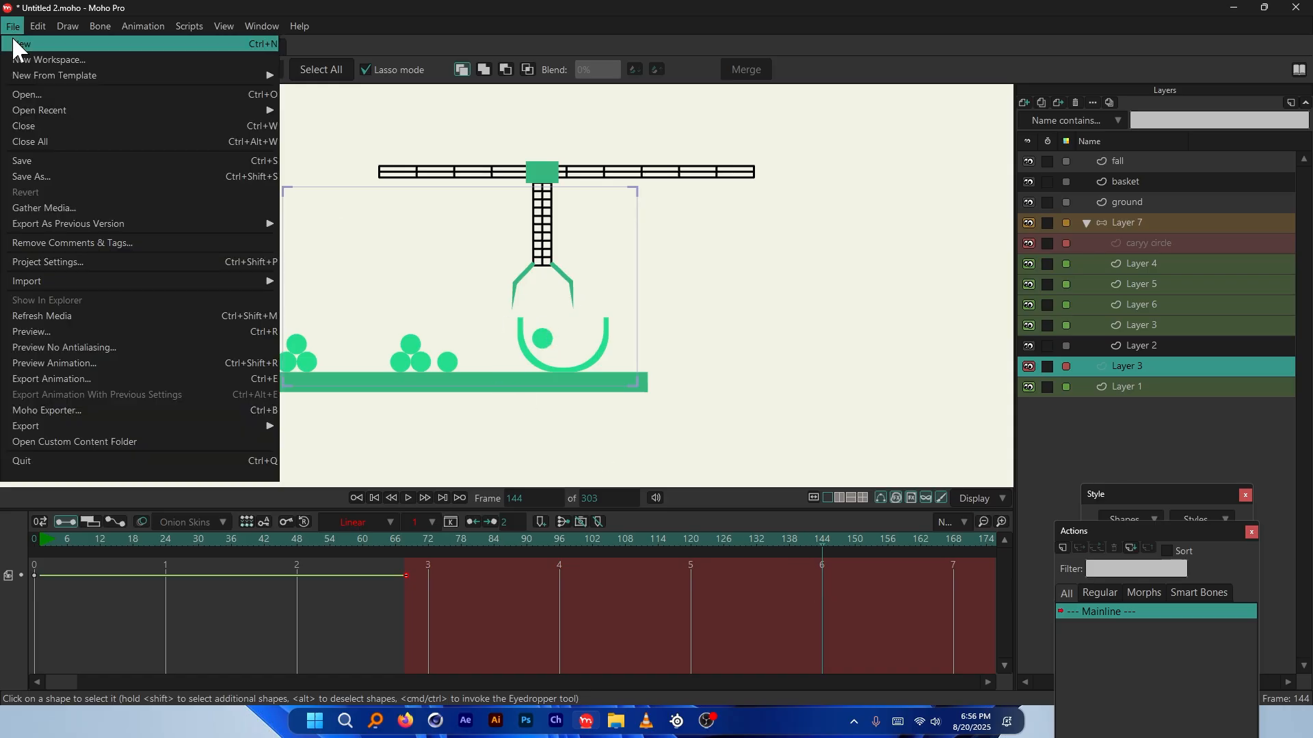
Export the animation as Video / MP4 into New folder on the desktop
{"action": "left_click", "coordinate": [86, 380]}
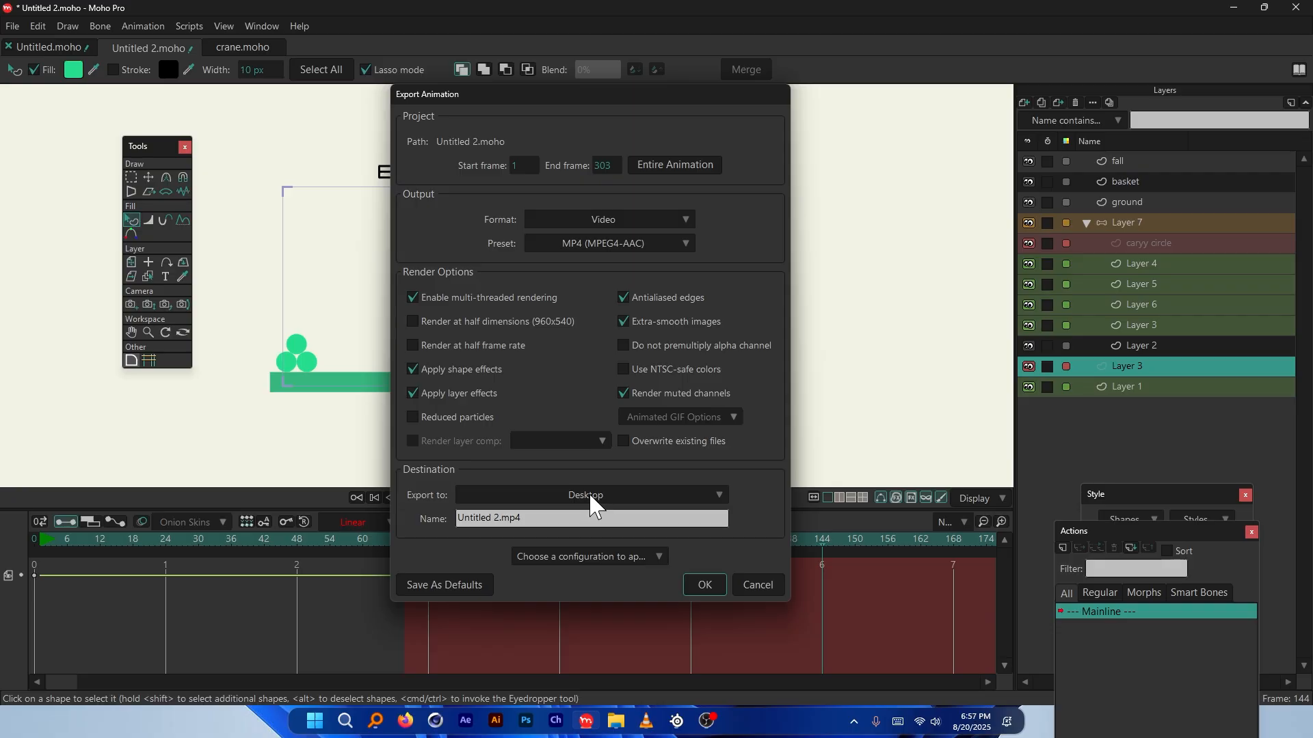
{"action": "left_click", "coordinate": [592, 495]}
{"action": "left_click", "coordinate": [594, 513]}
{"action": "left_click", "coordinate": [705, 585]}
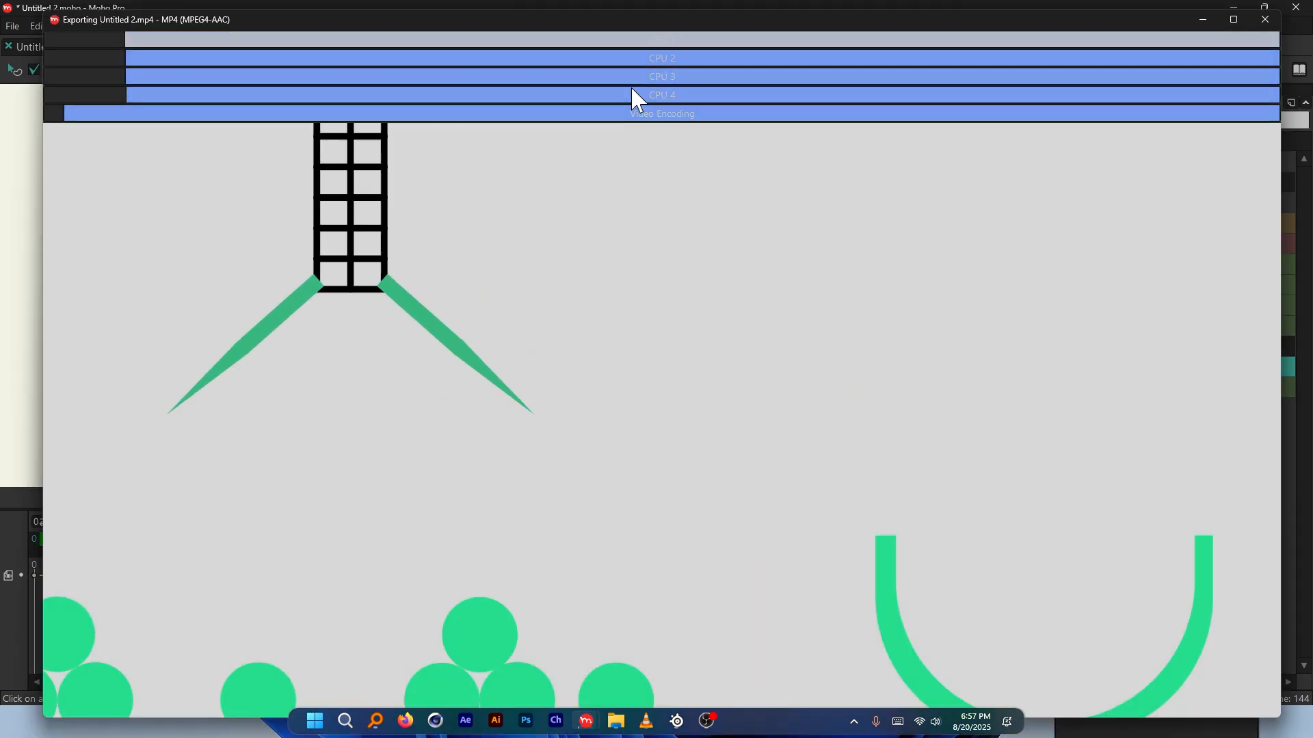
{"action": "left_click", "coordinate": [1236, 14]}
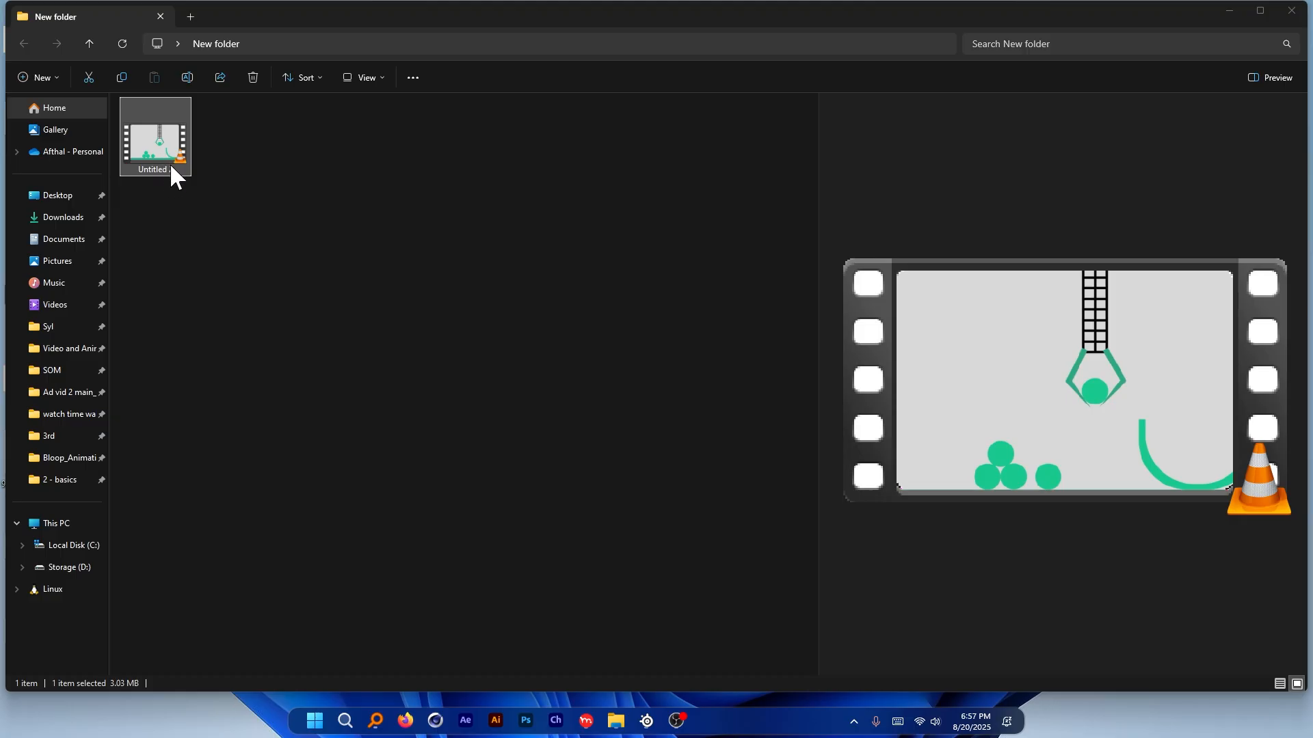
Play the exported MP4 full-screen in VLC, pausing to watch the ball settle in the basket
{"action": "double_click", "coordinate": [170, 163]}
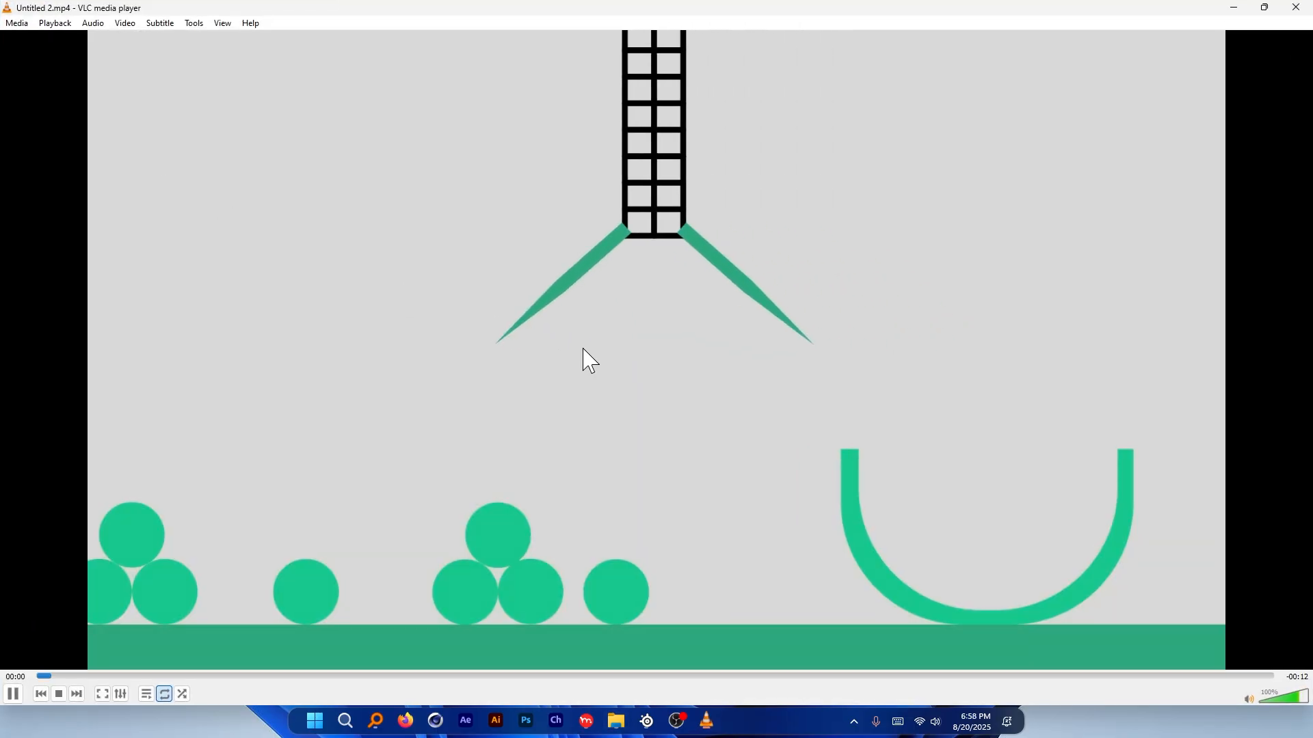
{"action": "double_click", "coordinate": [580, 357]}
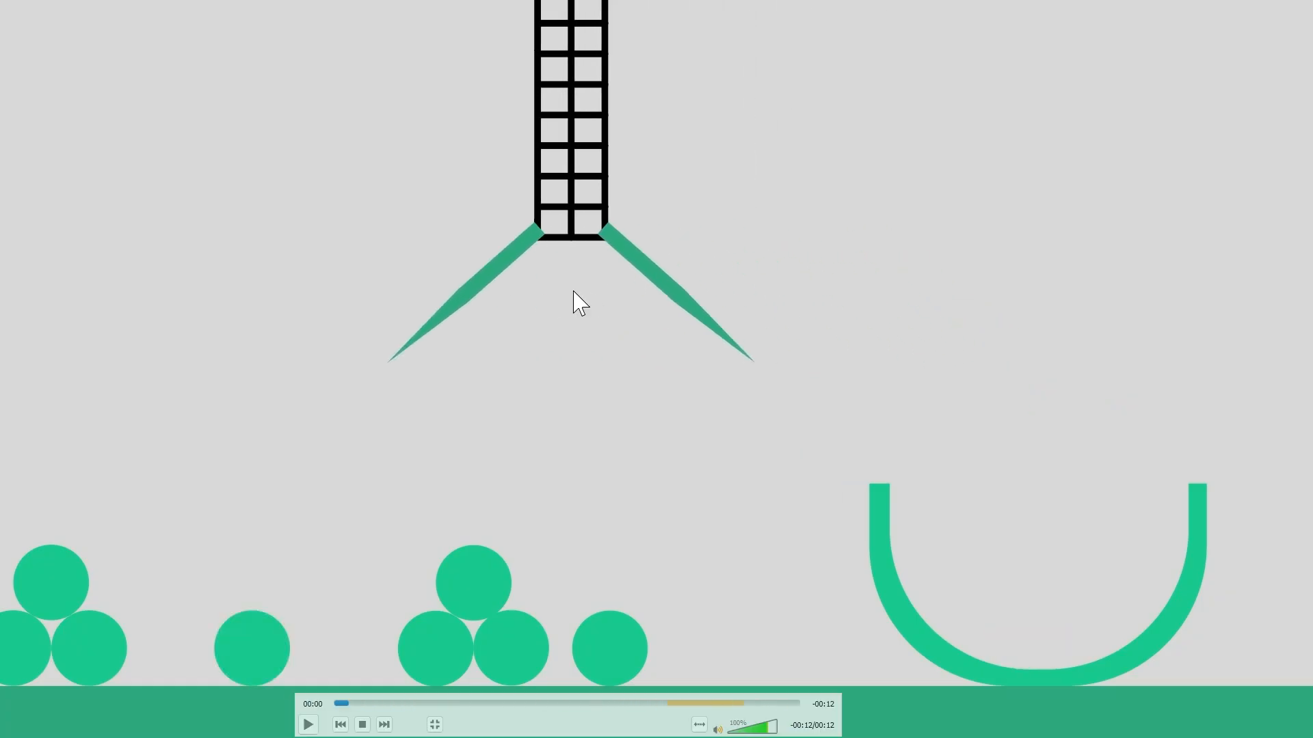
{"action": "key", "text": "space"}
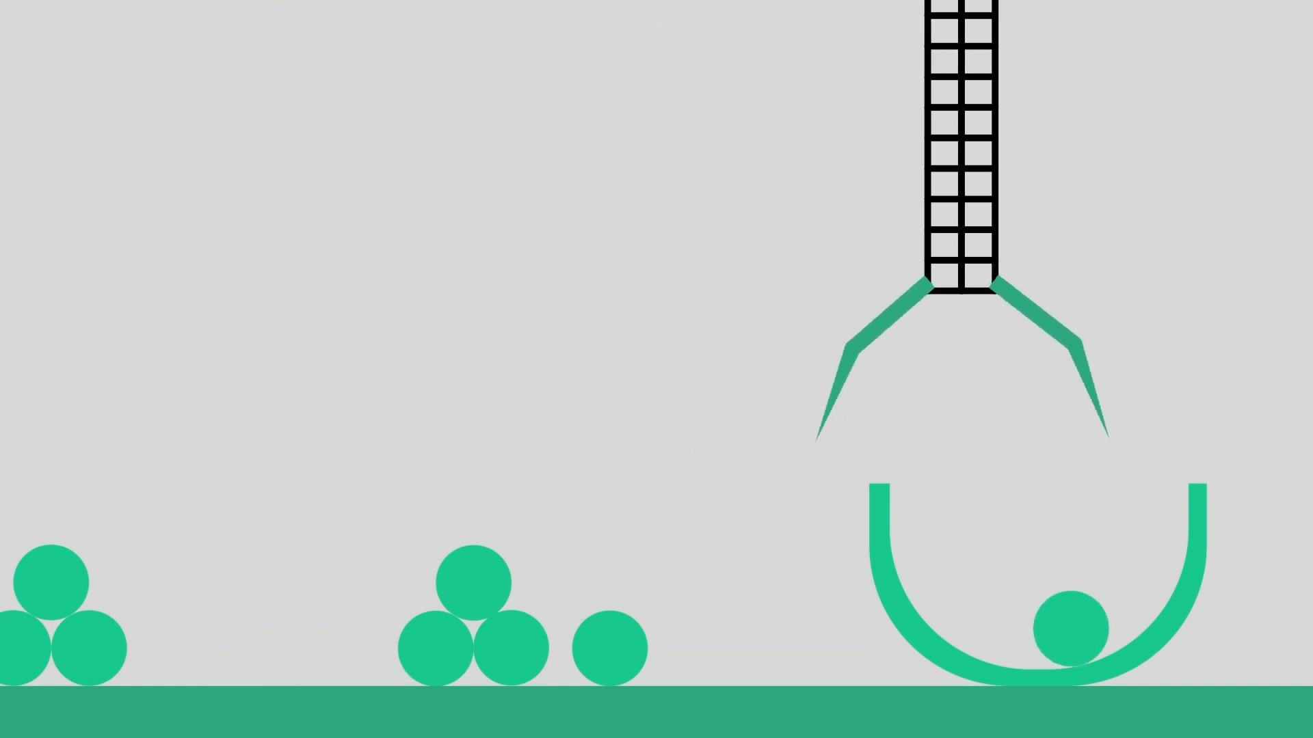
{"action": "key", "text": "space"}
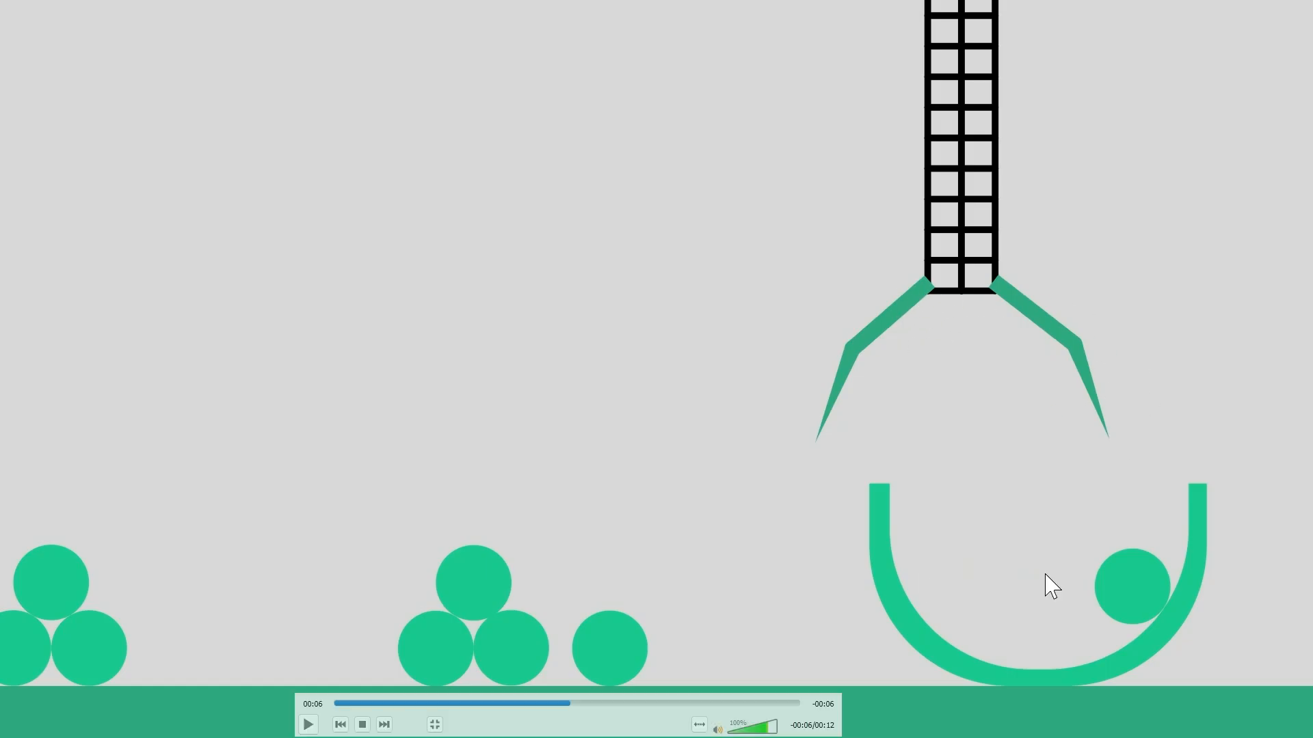
{"action": "key", "text": "space"}
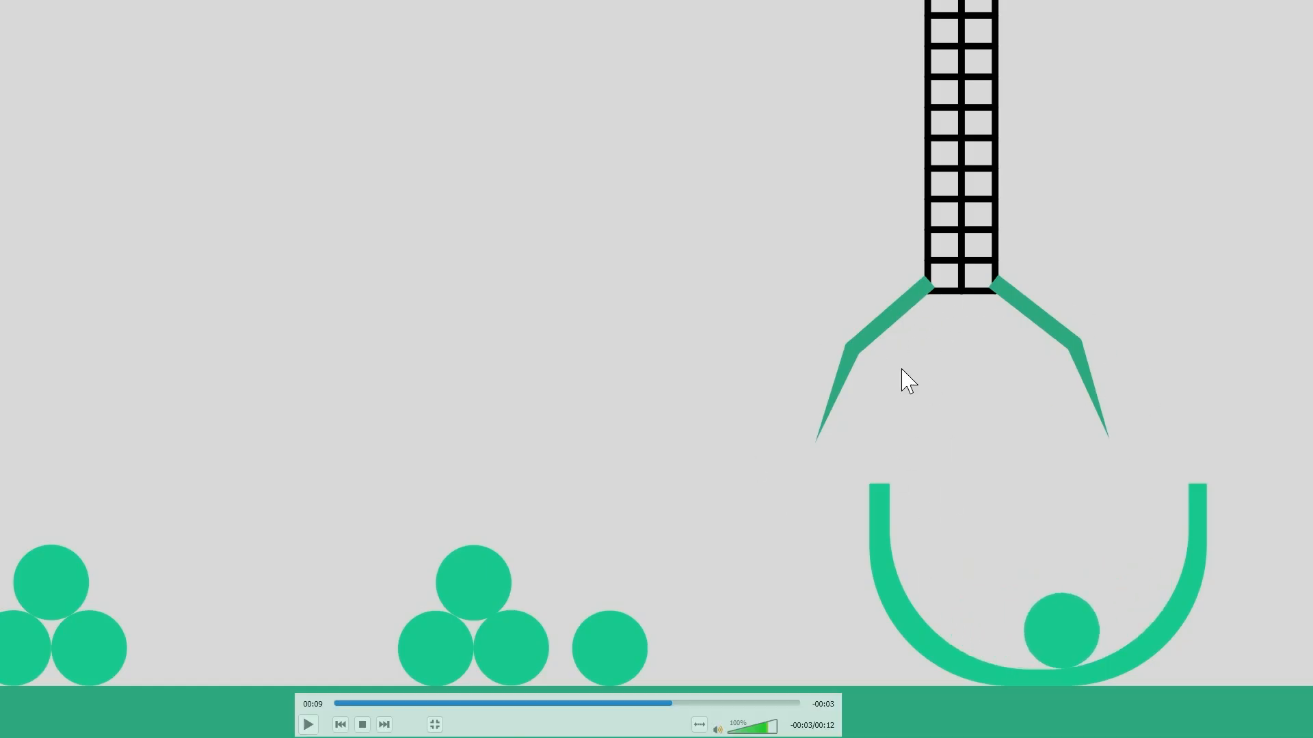